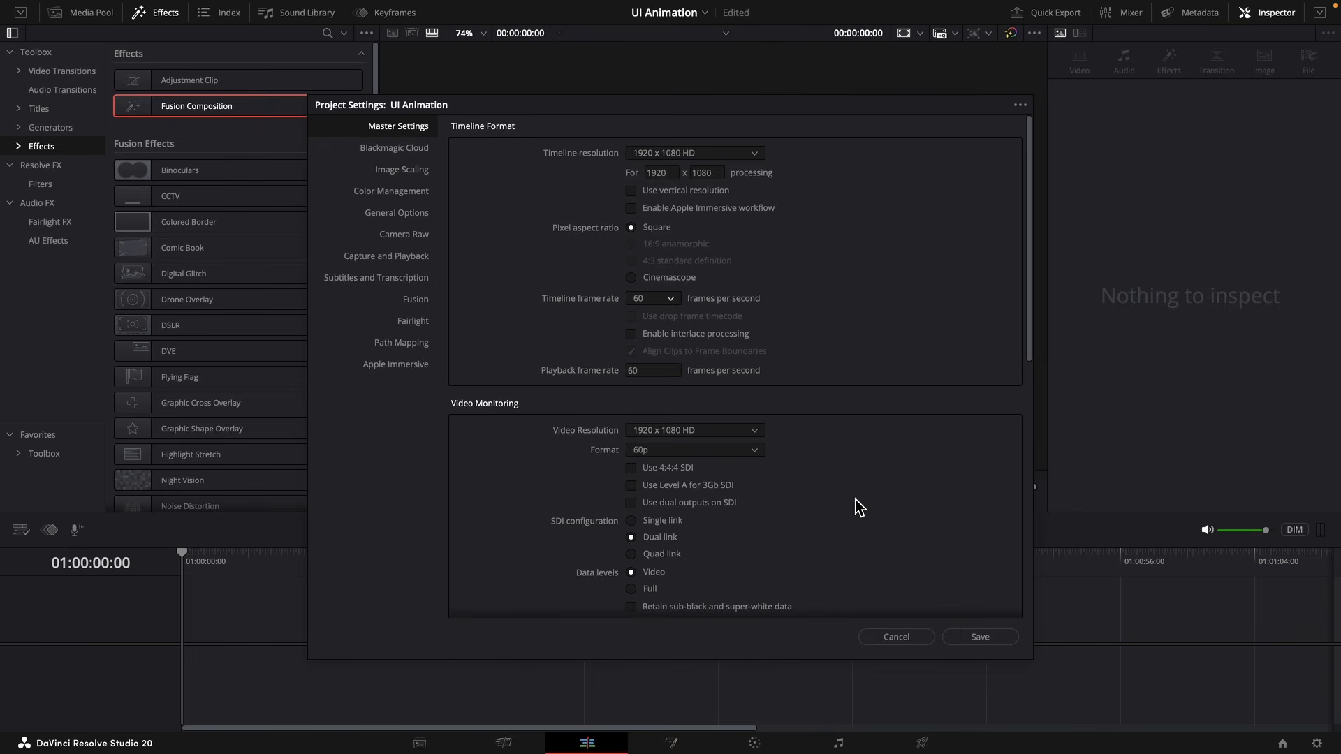
Save the 1920 x 1080, 60 fps project settings and place a Fusion Composition at the start of the timeline.
click(981, 637)
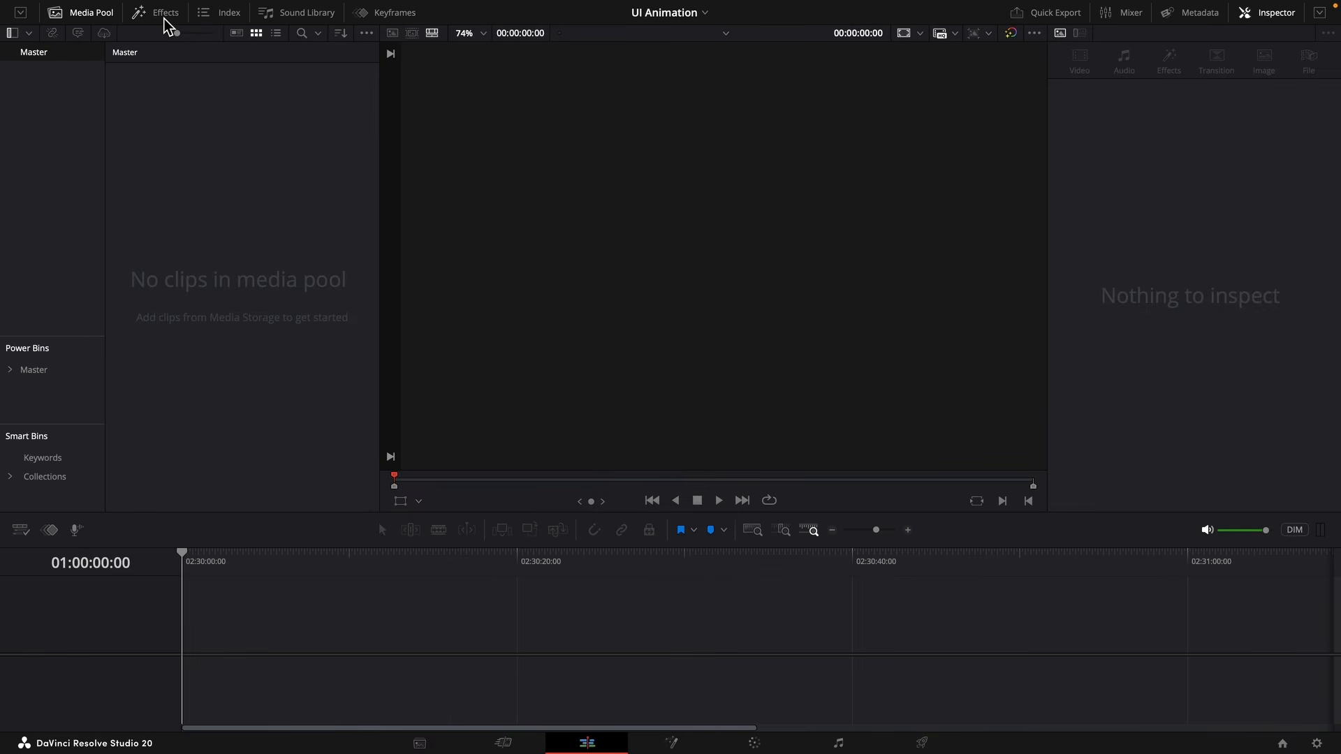
click(166, 14)
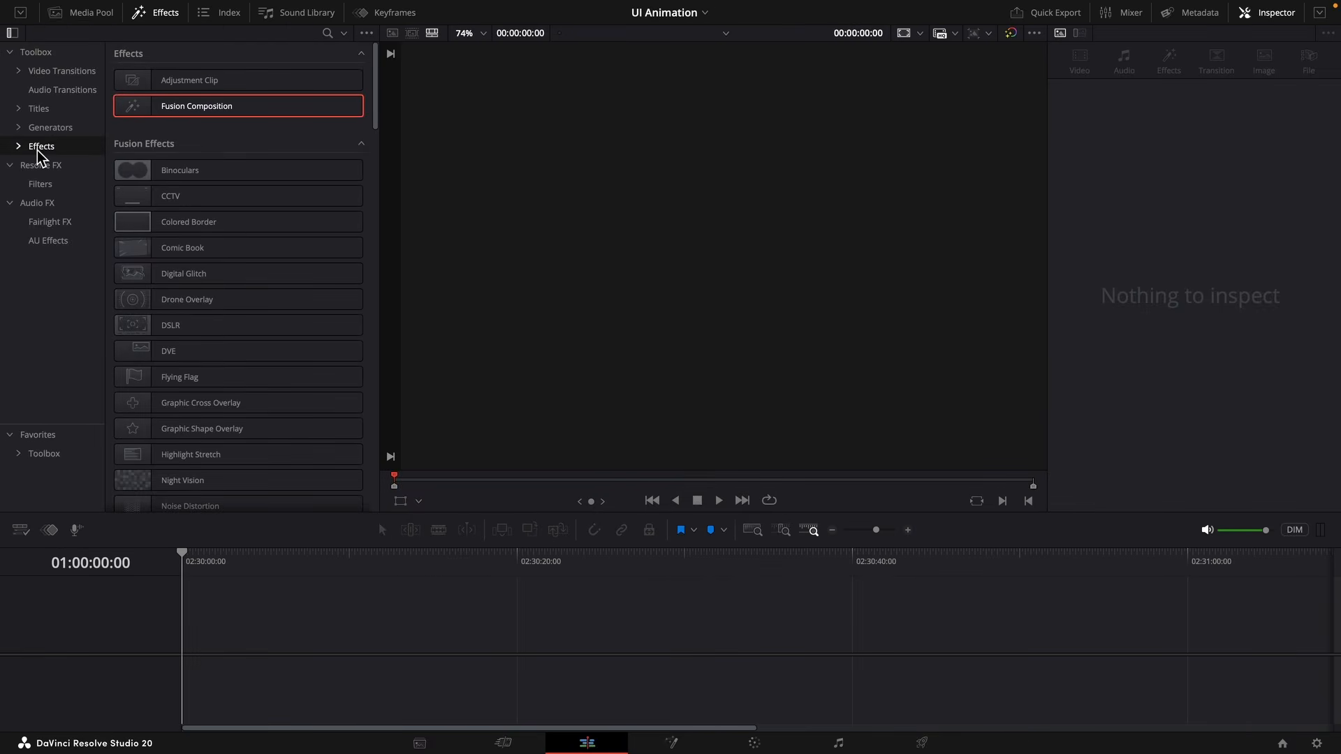
drag(192, 111, 191, 663)
click(353, 625)
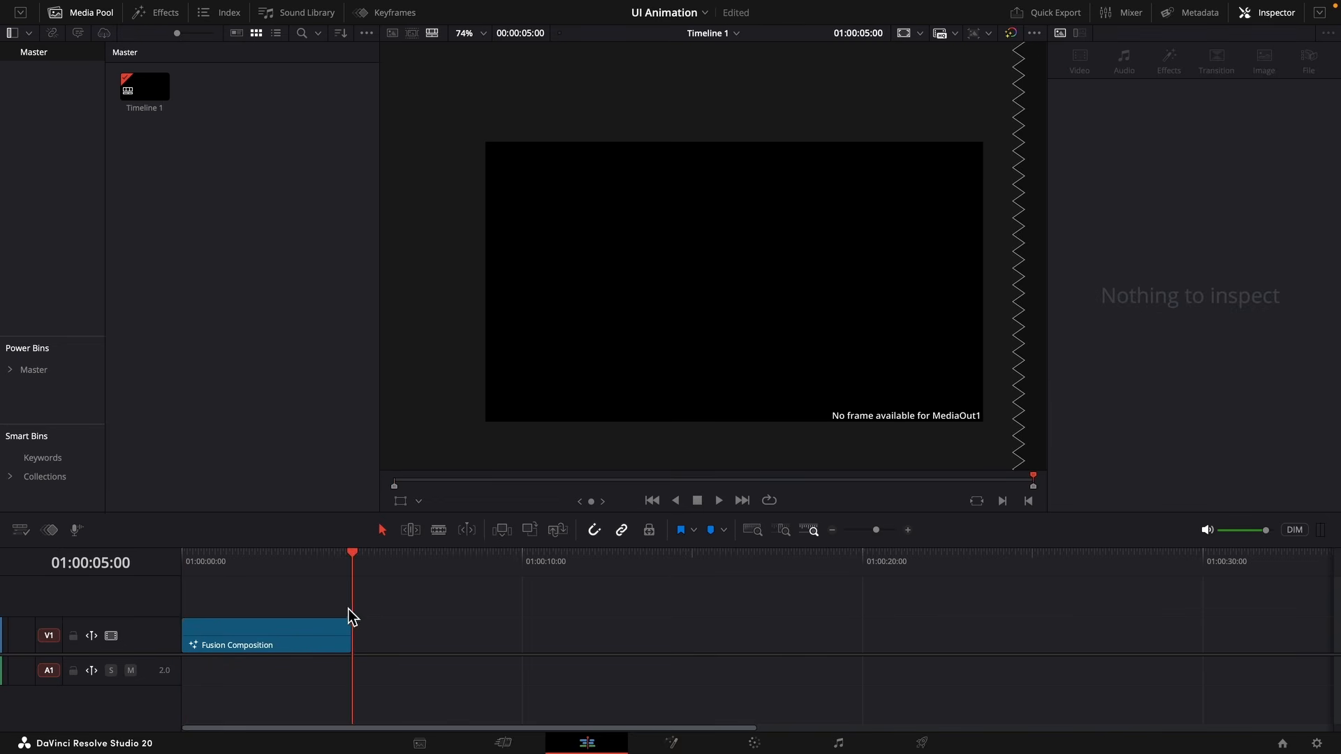
Trim the end of the Fusion Composition clip to 01:00:04:00 so it lasts four seconds.
click(330, 559)
key(Left)
key(Left)
key(Left)
key(Left)
key(Left)
key(Left)
key(Left)
key(Left)
key(Left)
key(Left)
key(Left)
key(Left)
key(Left)
key(Left)
key(Left)
key(Left)
key(Left)
key(Left)
key(Left)
key(Left)
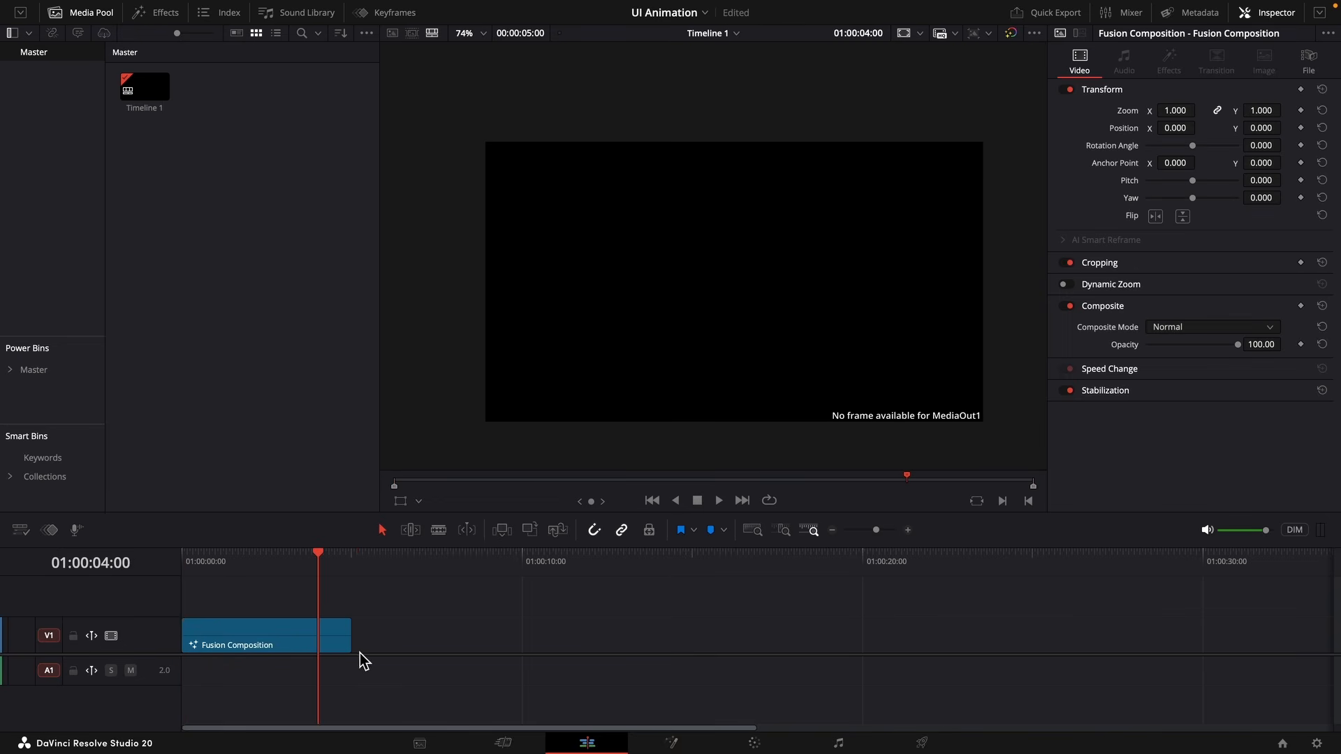
drag(353, 646, 318, 642)
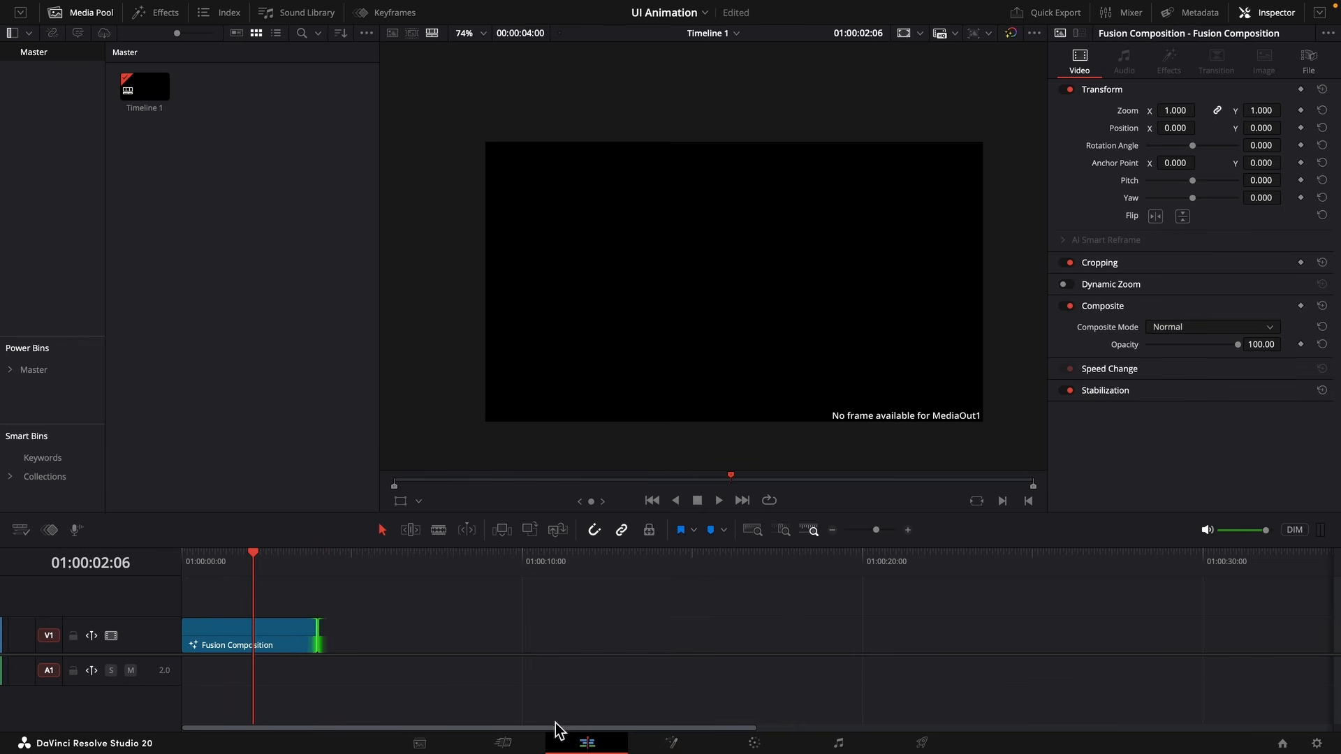
Open the composition on the Fusion page and clear away the Spline and Effects panels, giving the node graph more room.
click(674, 748)
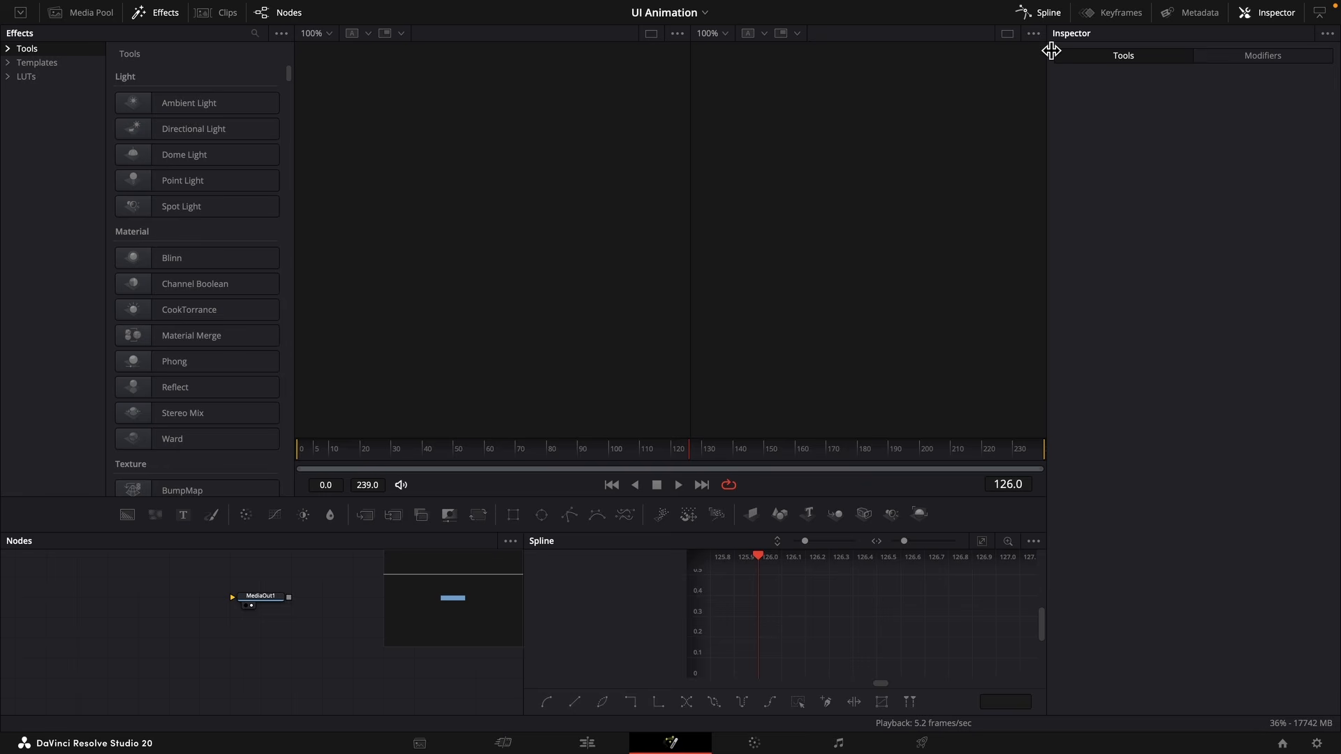
click(1046, 21)
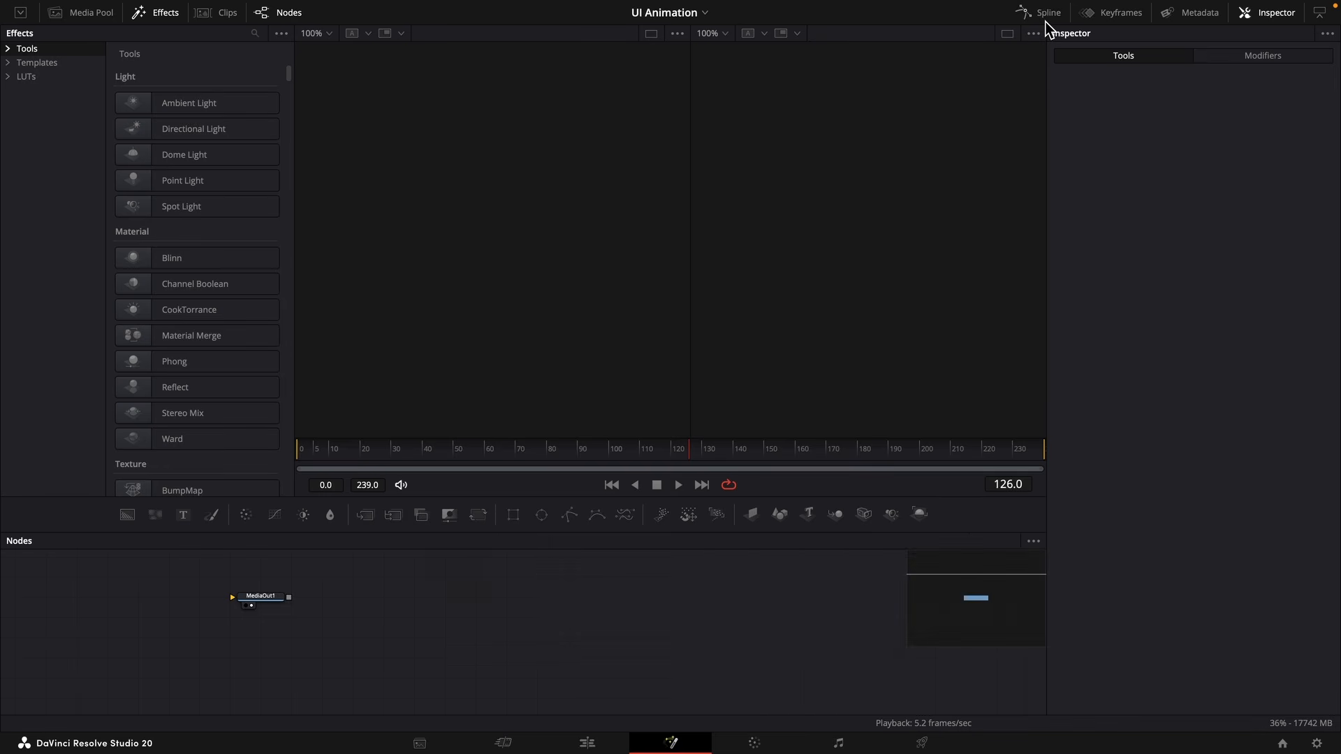
click(149, 19)
drag(358, 584, 663, 620)
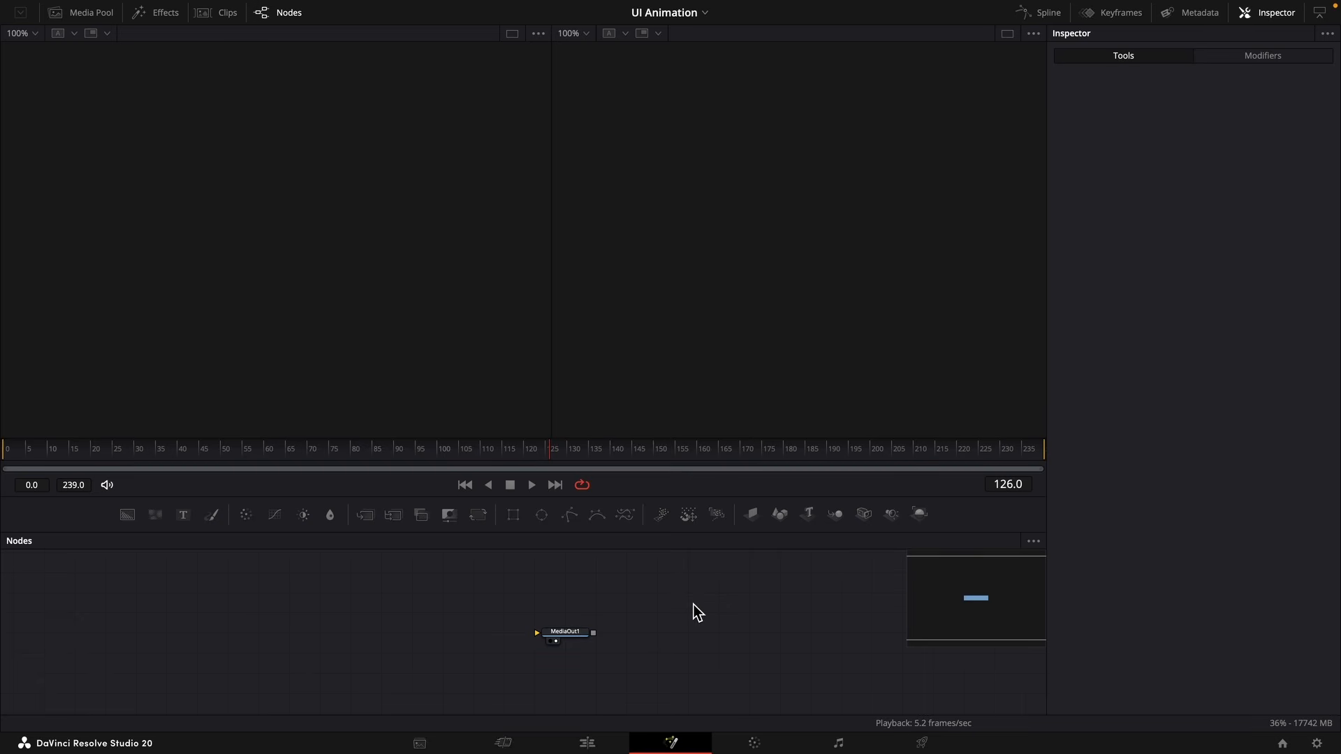
Add a Background node, connect its output to MediaOut1, and display MediaOut1 in the second viewer.
drag(127, 515, 173, 650)
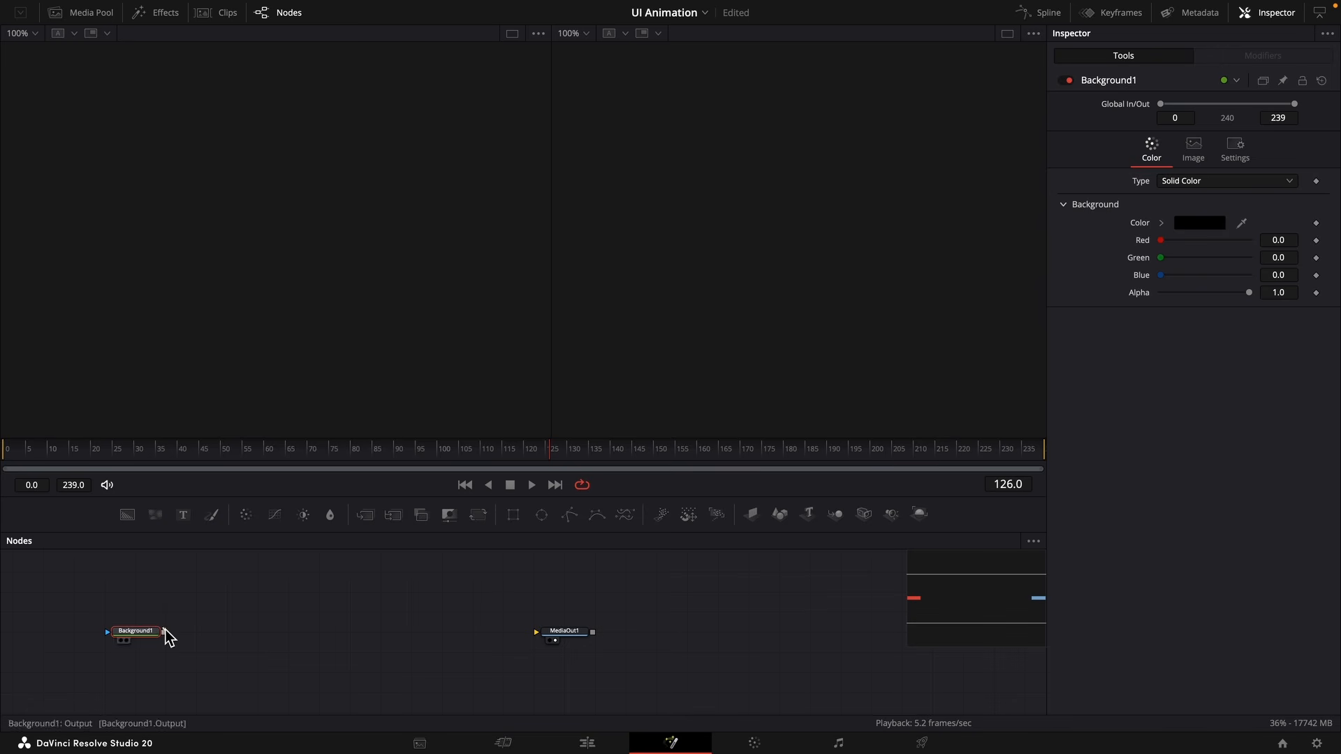
drag(164, 632, 559, 639)
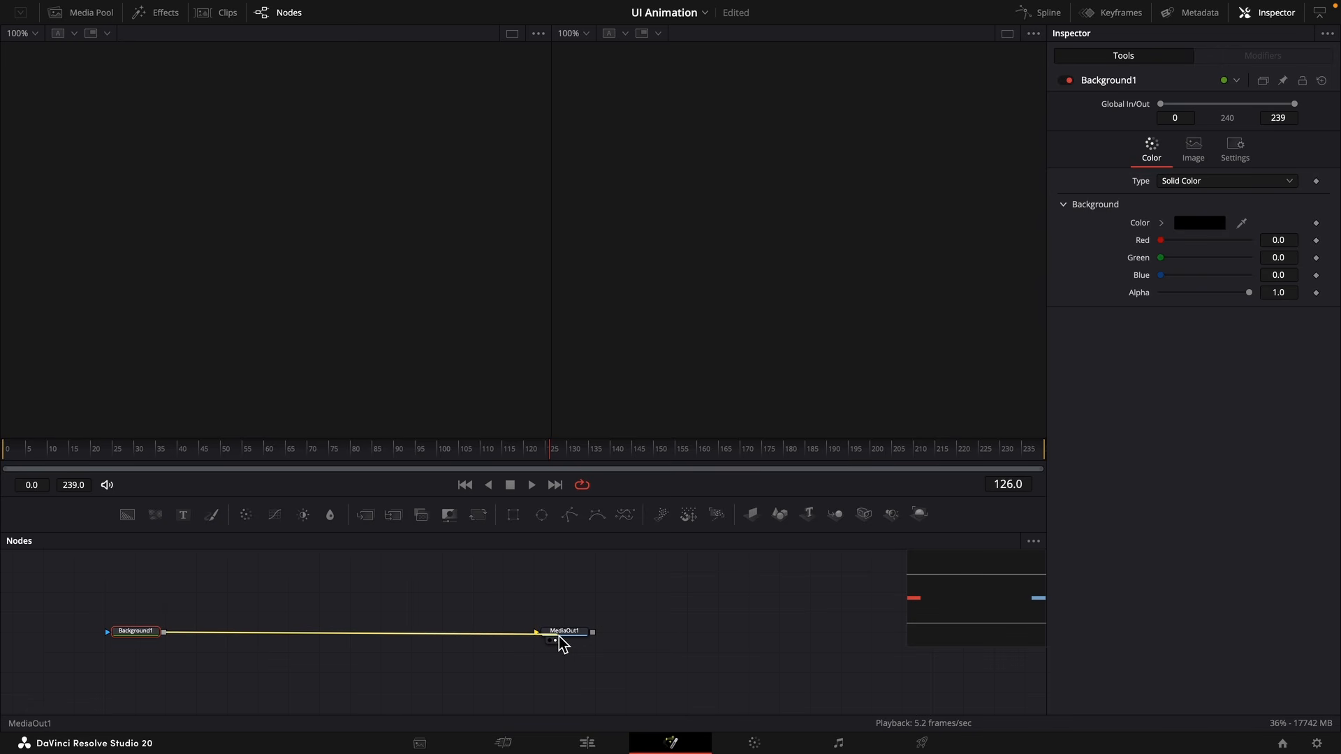
click(555, 640)
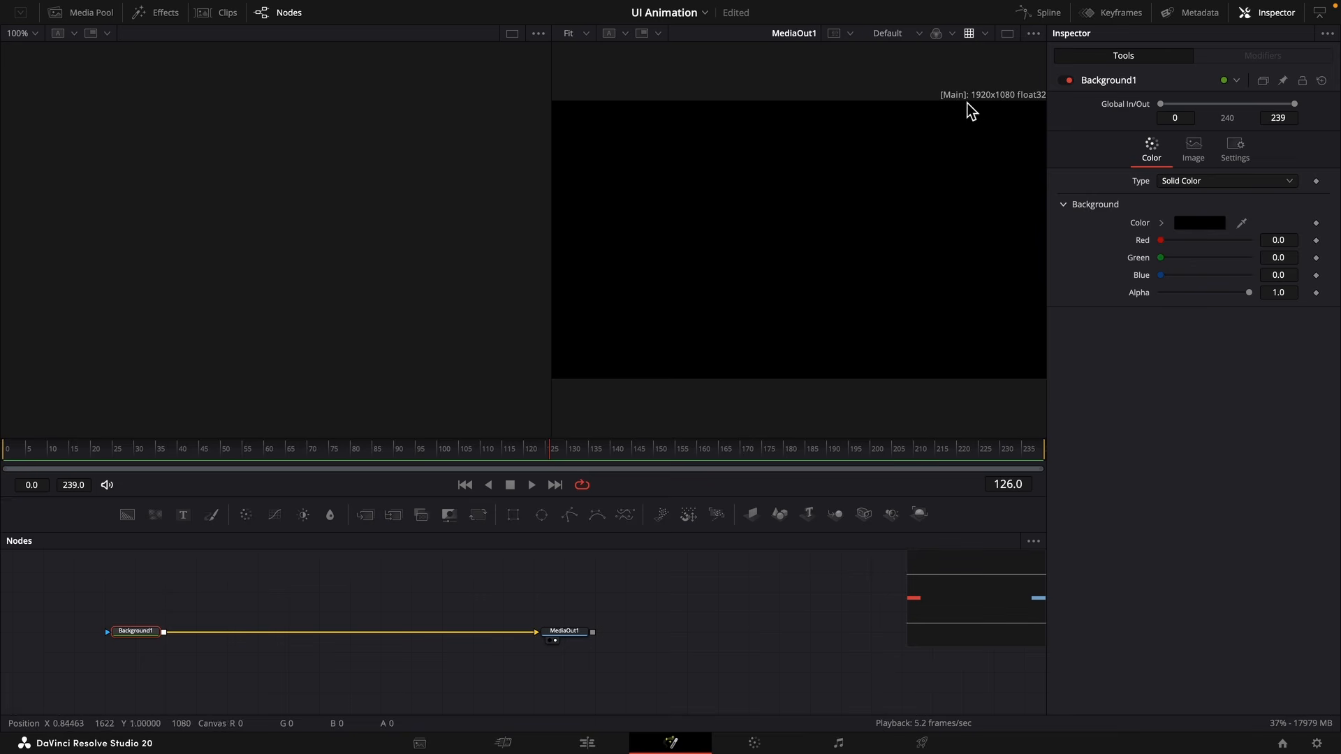
Make Background1 a Four Corner gradient with top-left hue 0.112, saturation 1.0, value 0.134, and sample that dark orange for the bottom-right corner.
click(1177, 186)
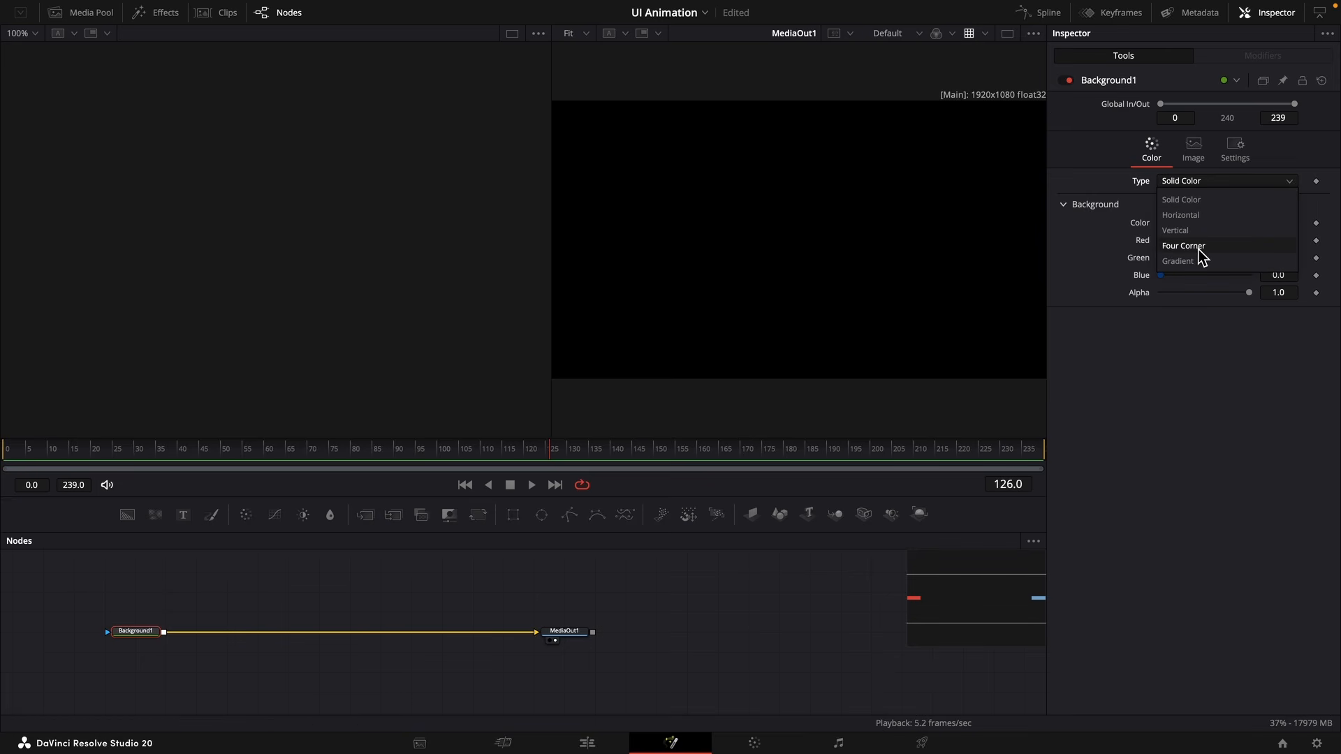
click(1199, 249)
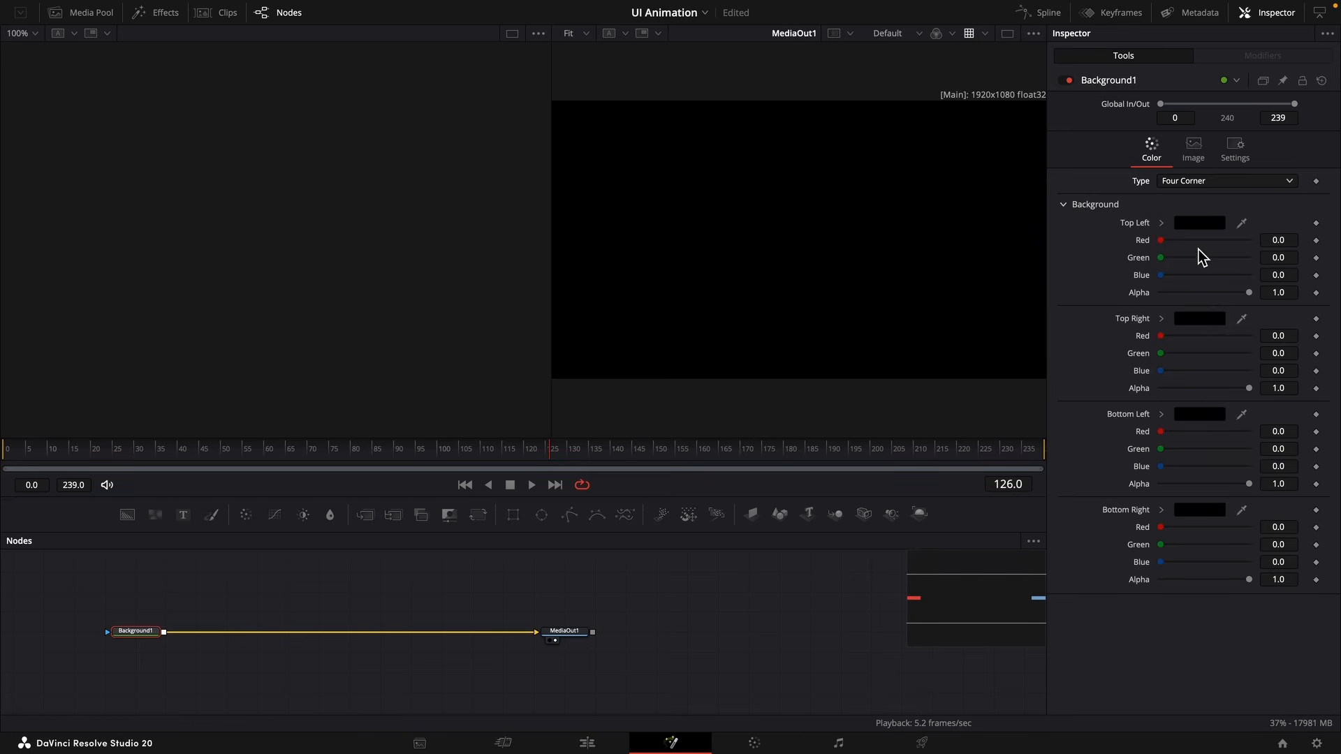
click(1163, 224)
click(1167, 228)
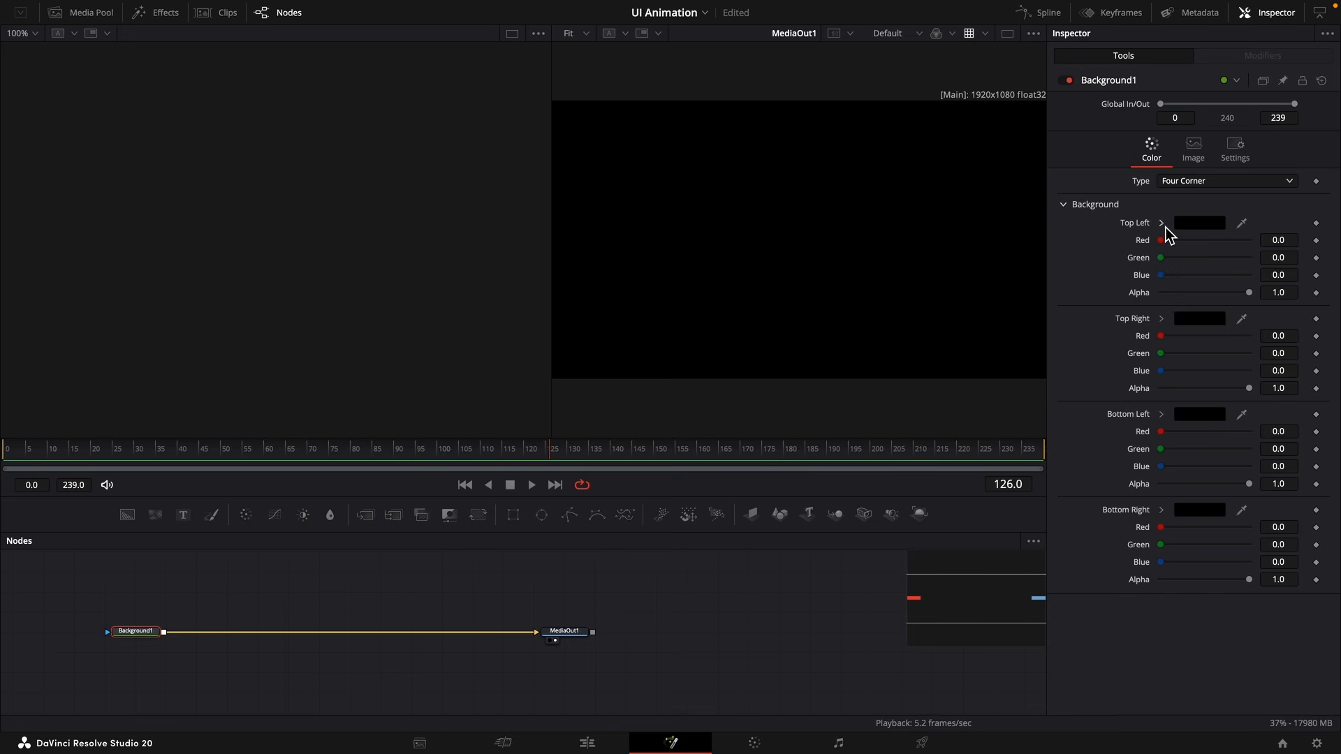
click(1165, 227)
click(1283, 245)
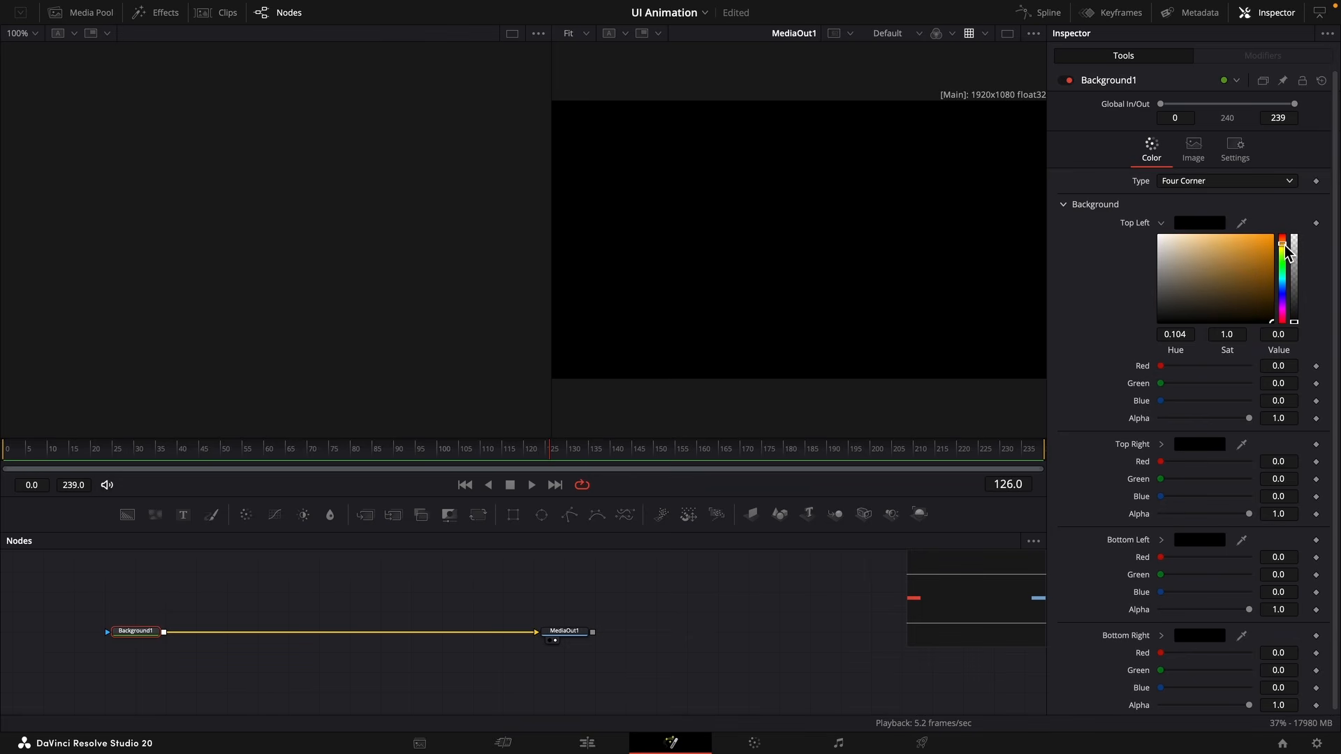
drag(1271, 241, 1301, 321)
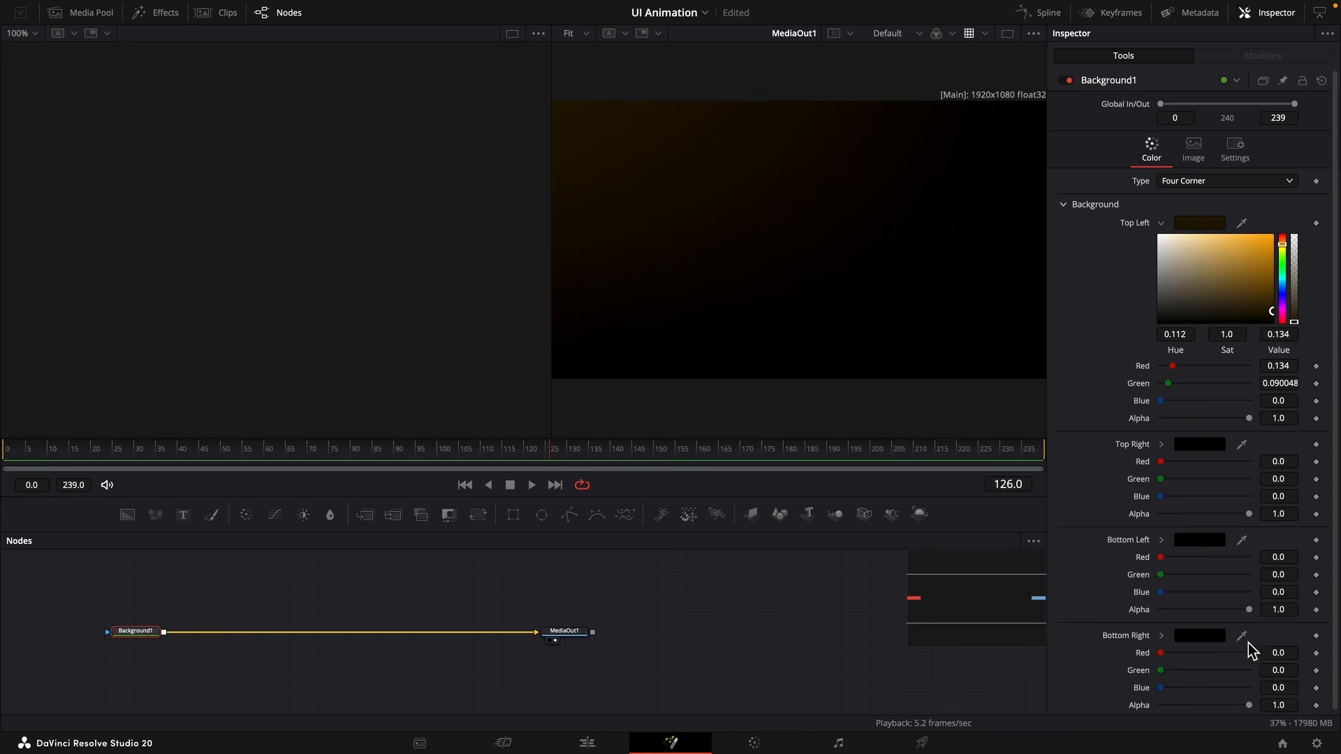
drag(1243, 640, 1242, 651)
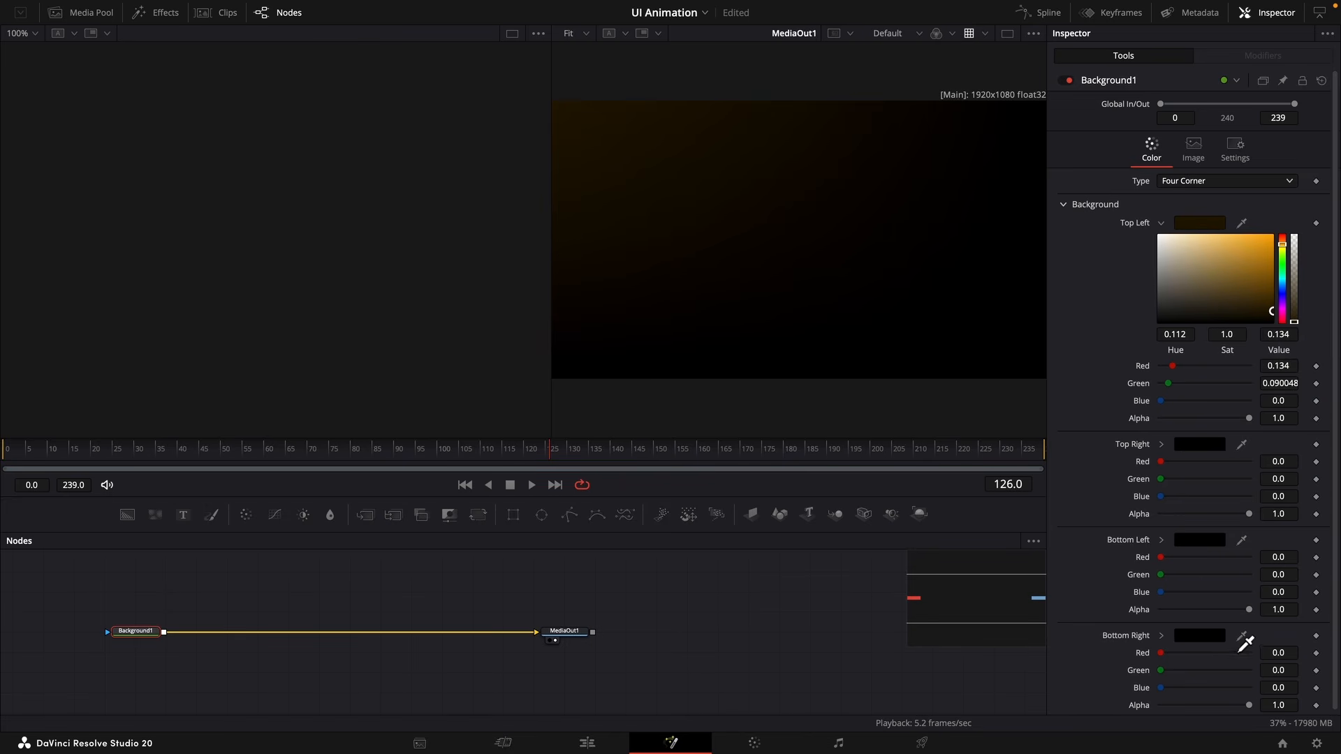
drag(960, 425, 578, 123)
Merge a second Background node over Background1 and space the nodes out toward MediaOut1.
drag(596, 638, 657, 638)
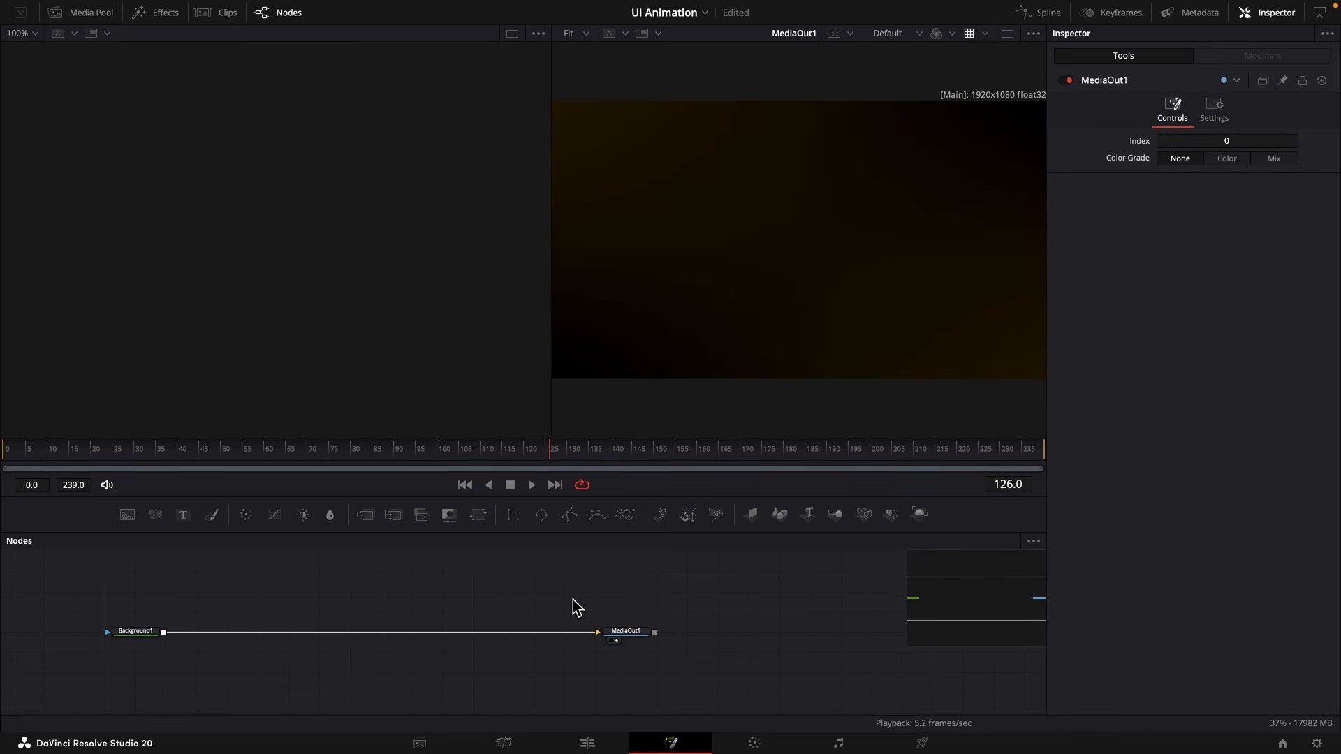
drag(130, 524, 176, 662)
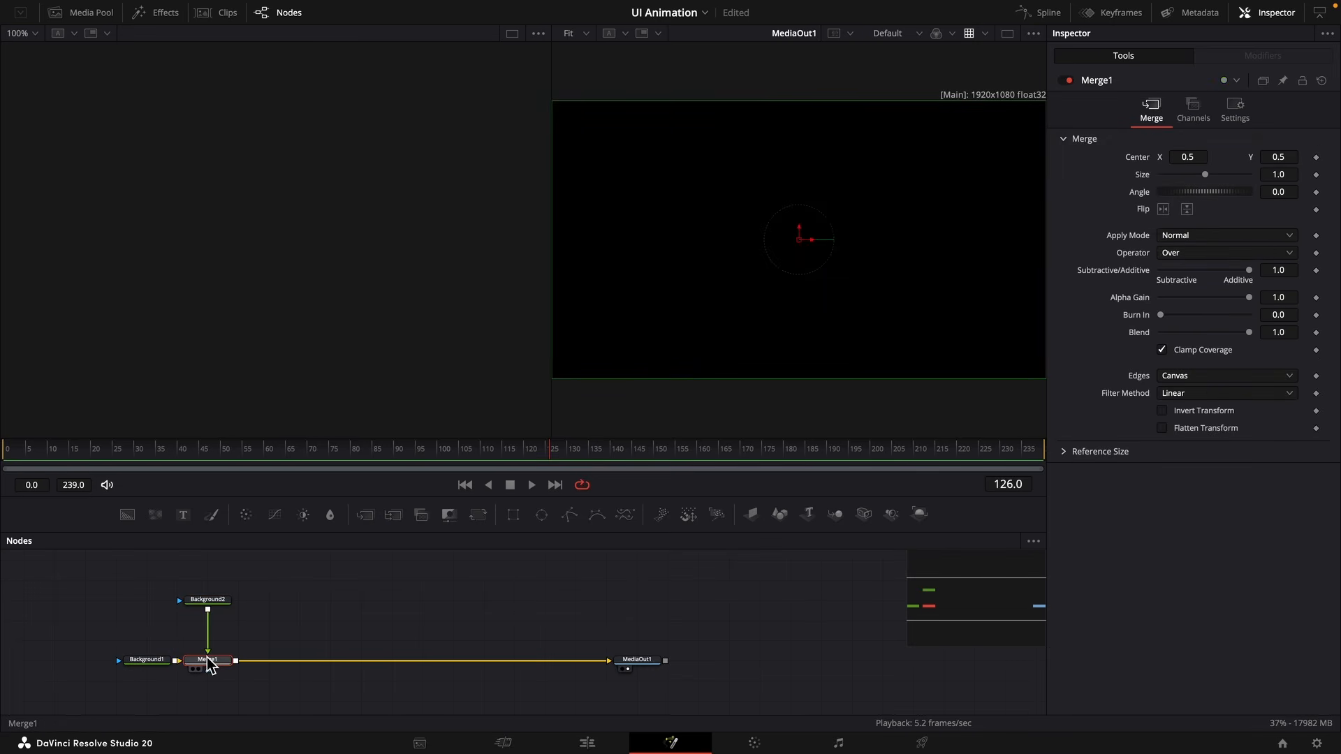
click(265, 623)
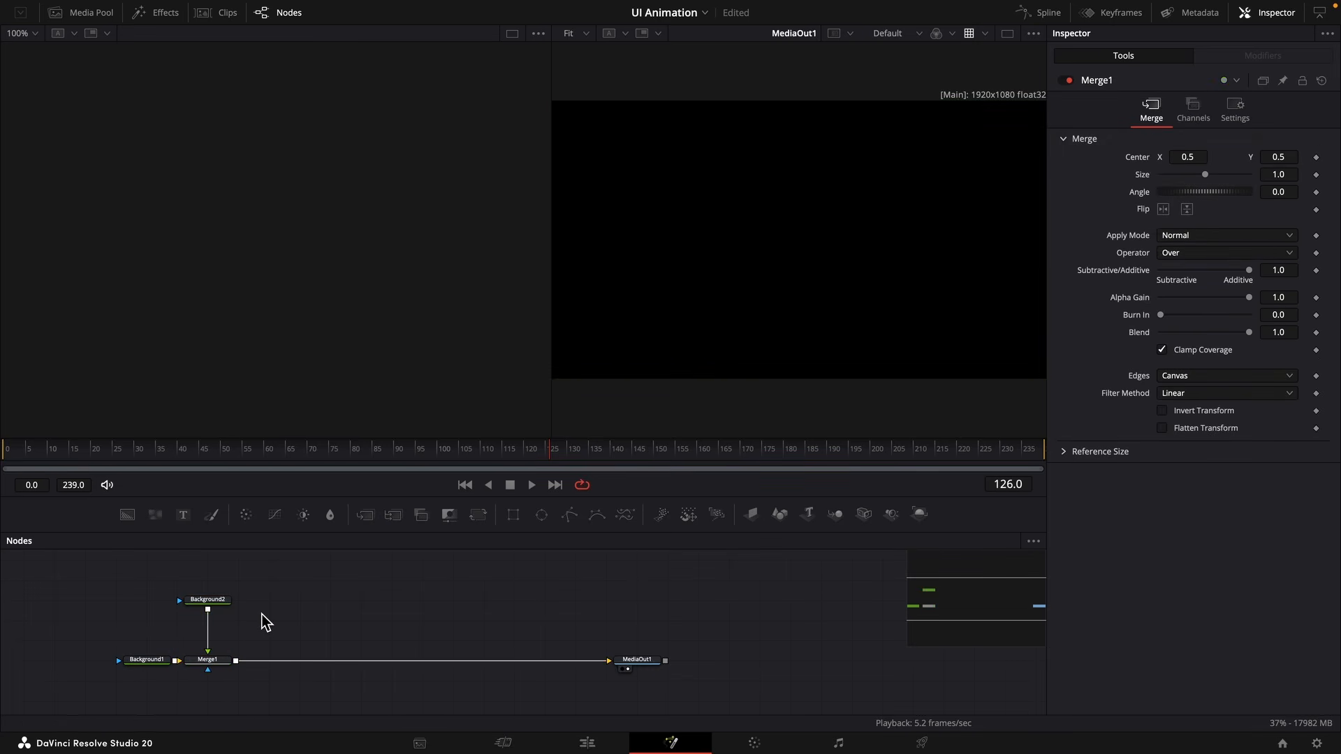
drag(168, 659, 137, 659)
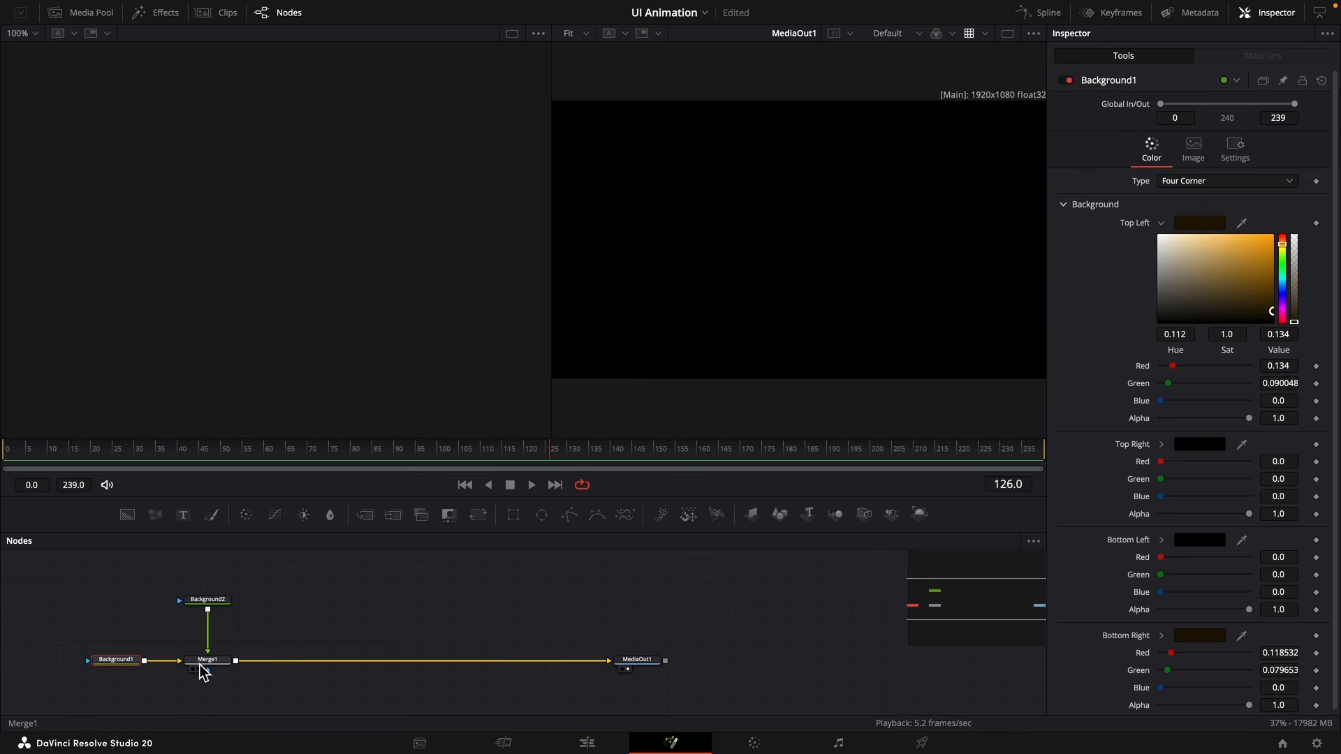
click(201, 666)
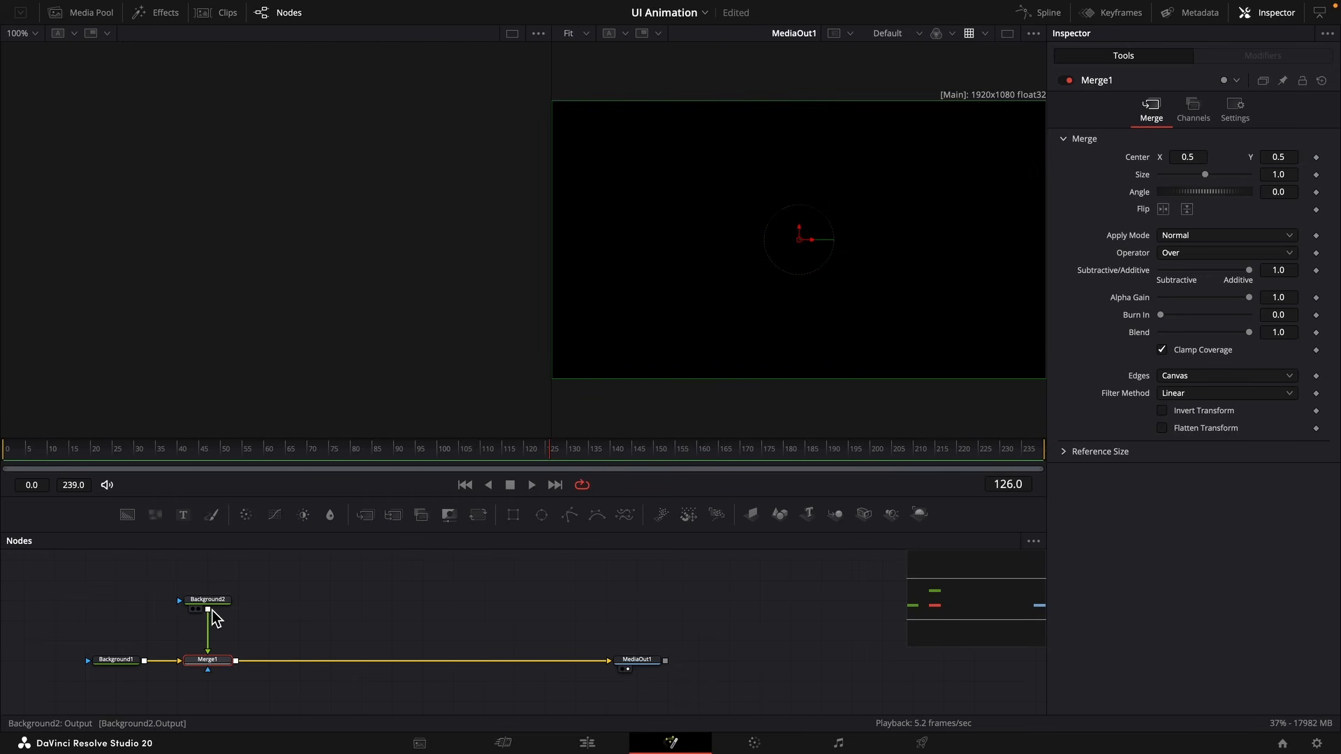
Mask Background2 with an ellipse, link its width to its height with an expression, and shrink it to a smaller circle.
drag(541, 515, 221, 600)
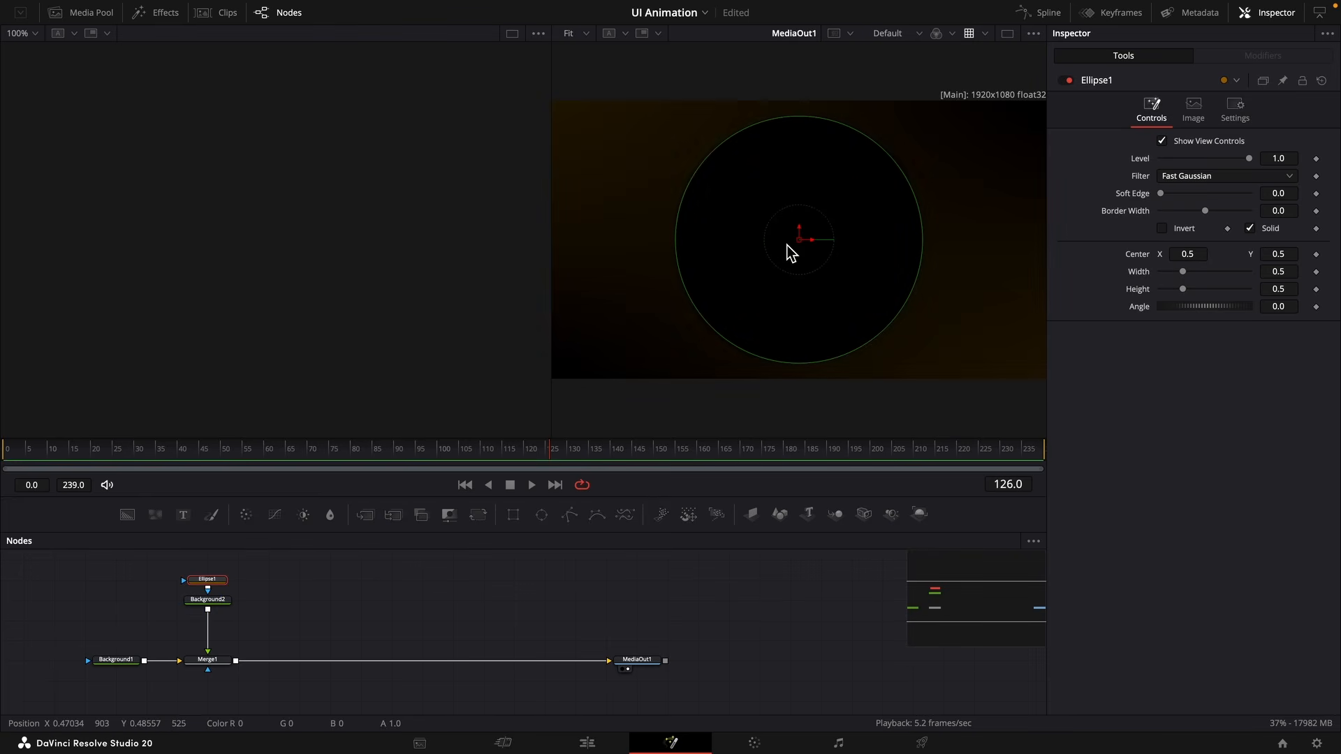
right_click(1137, 272)
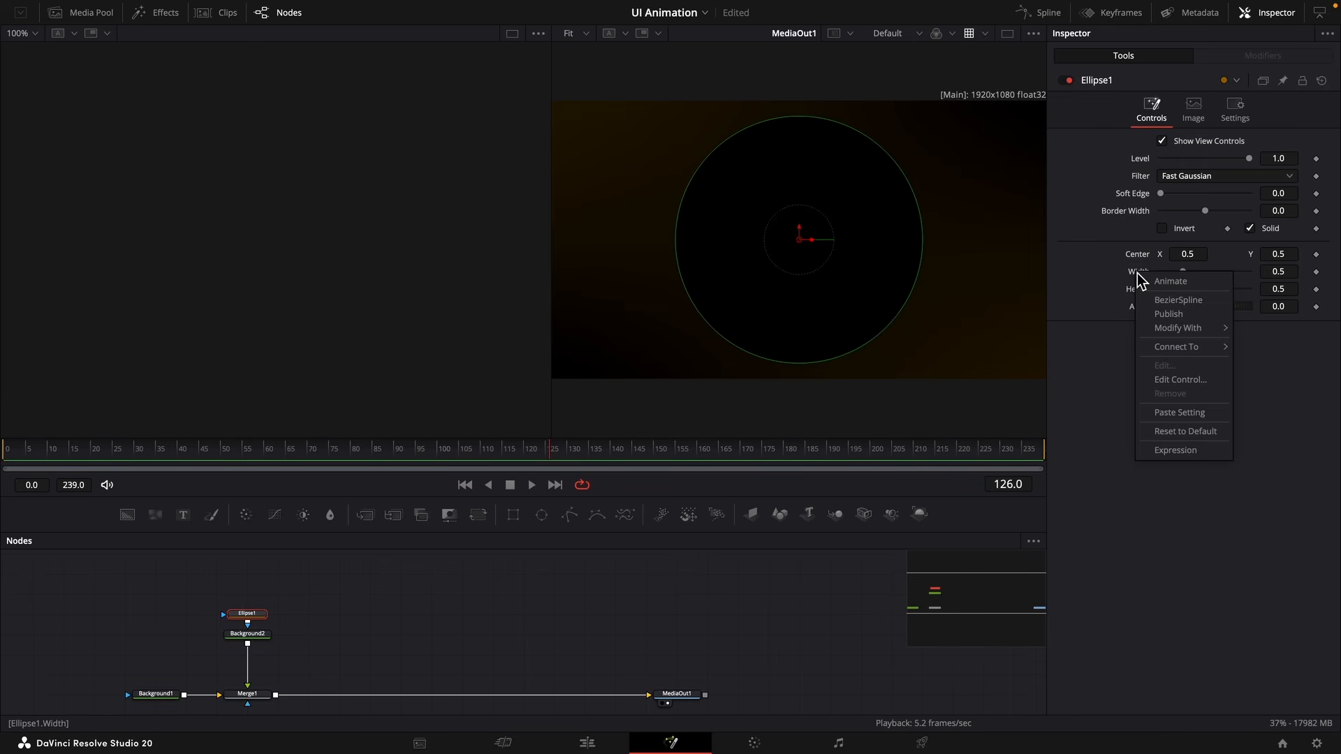
click(1160, 452)
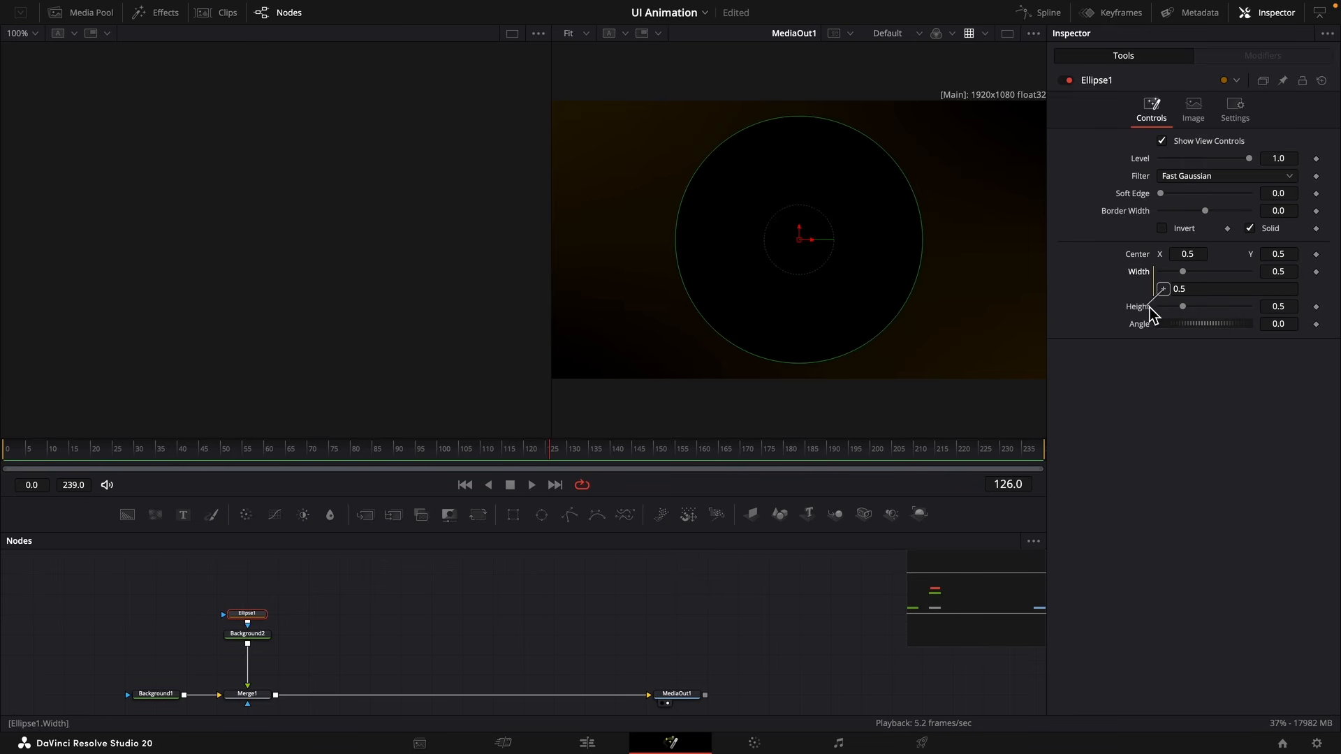
drag(1145, 309, 1331, 311)
key(super+z)
drag(1285, 307, 1259, 307)
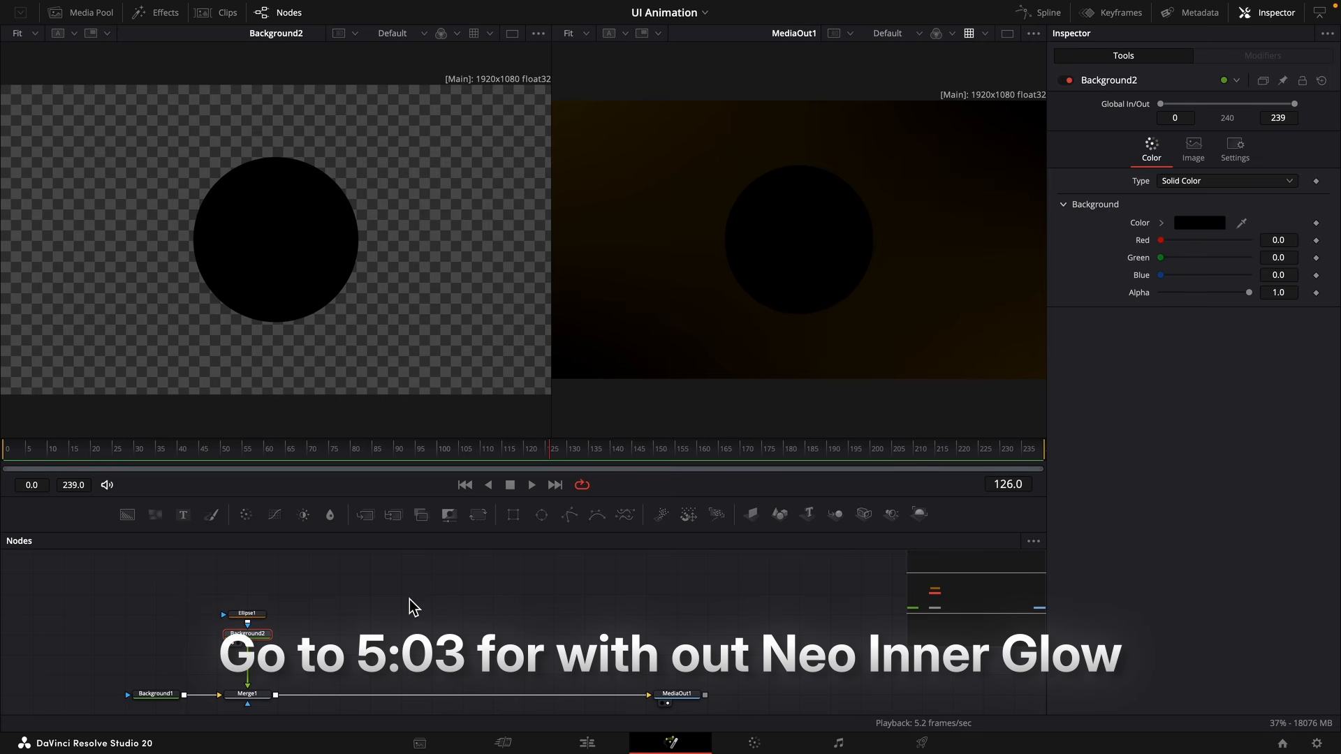
Add a Neo Inner Glow node after Background2 and raise its radius to about 45.
key(shift+space)
text(inner)
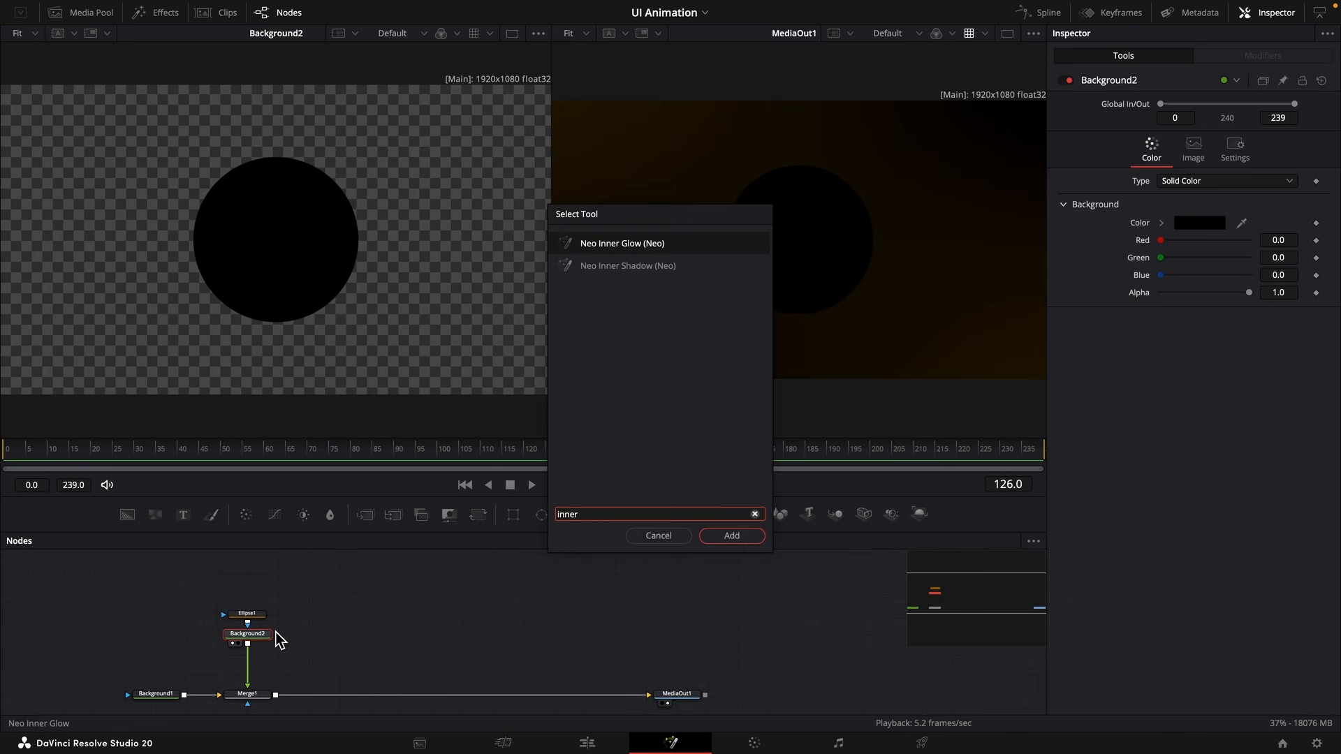
key(Return)
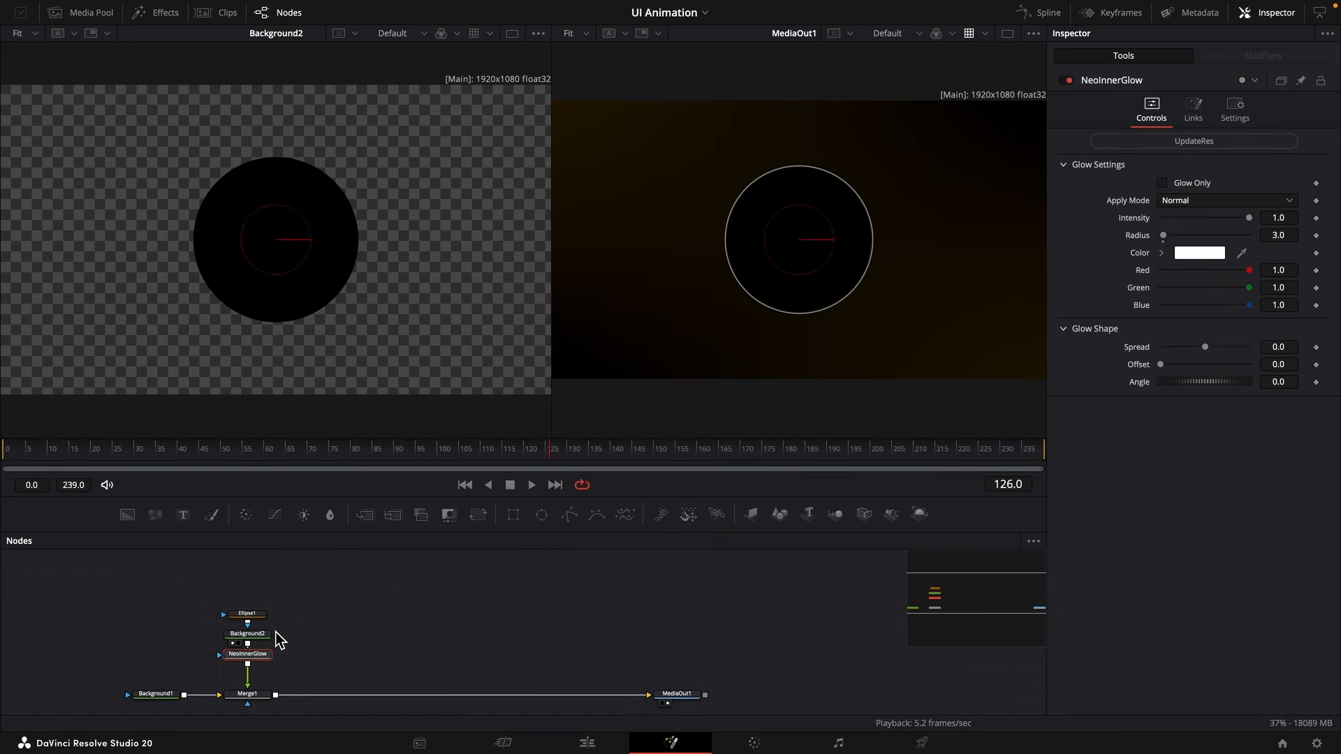
drag(1278, 235, 1334, 234)
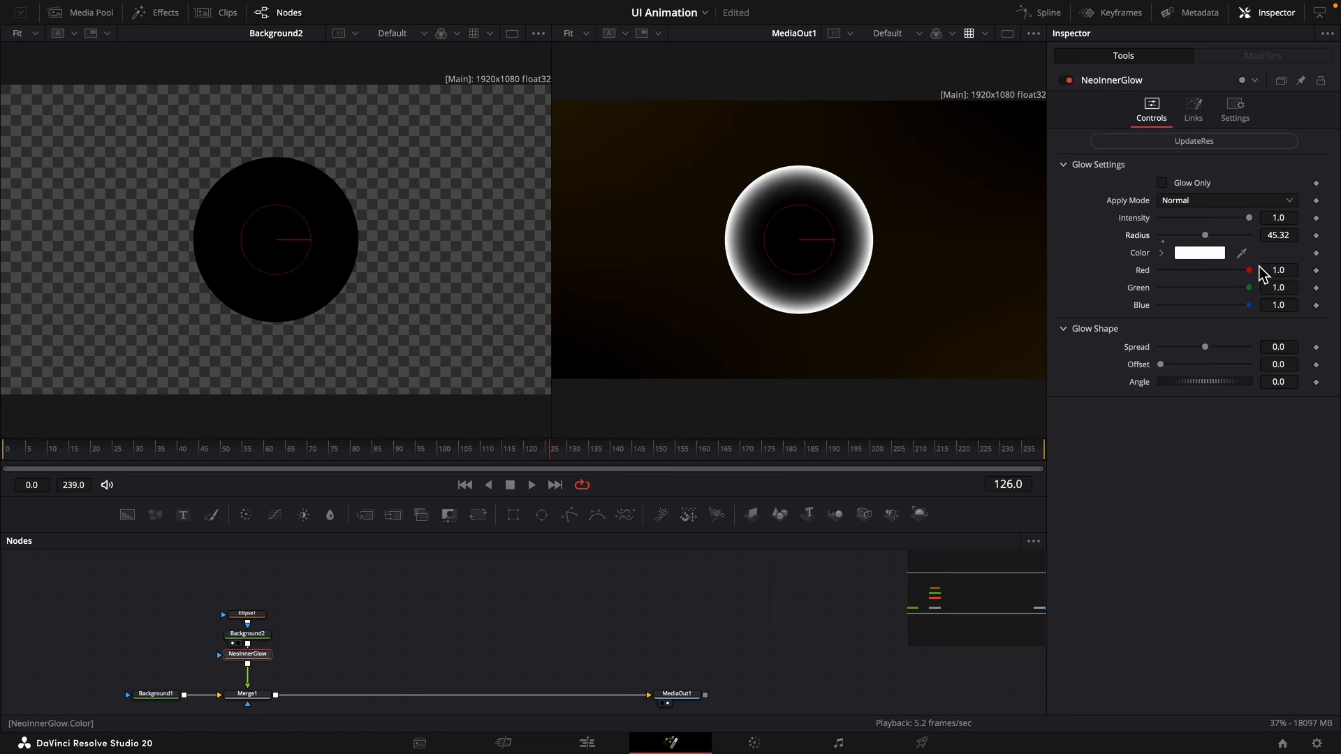
Colour the inner glow orange with hue 0.104, saturation 1.0 and value 1.0, and set its radius to 50.41.
click(1162, 254)
mouse_move(636, 175)
mouse_down()
mouse_move(677, 195)
mouse_move(645, 164)
mouse_up()
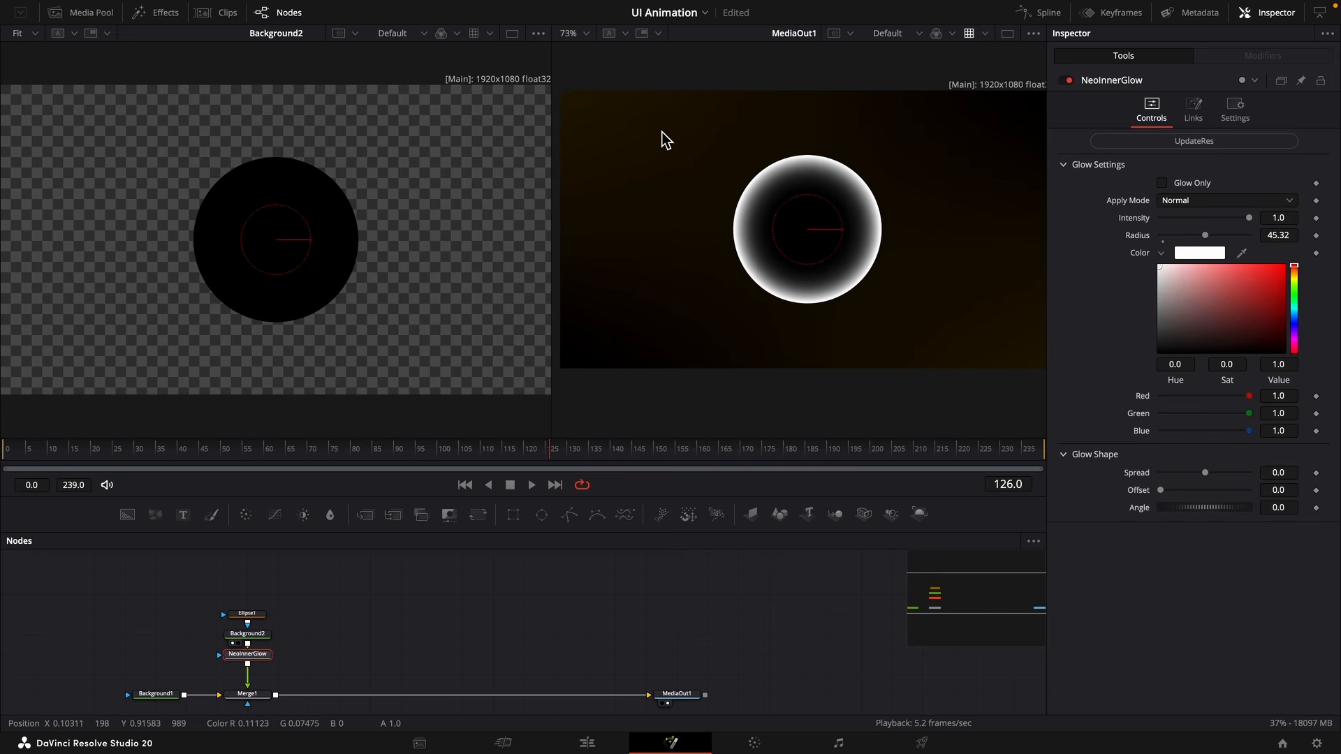
click(1295, 274)
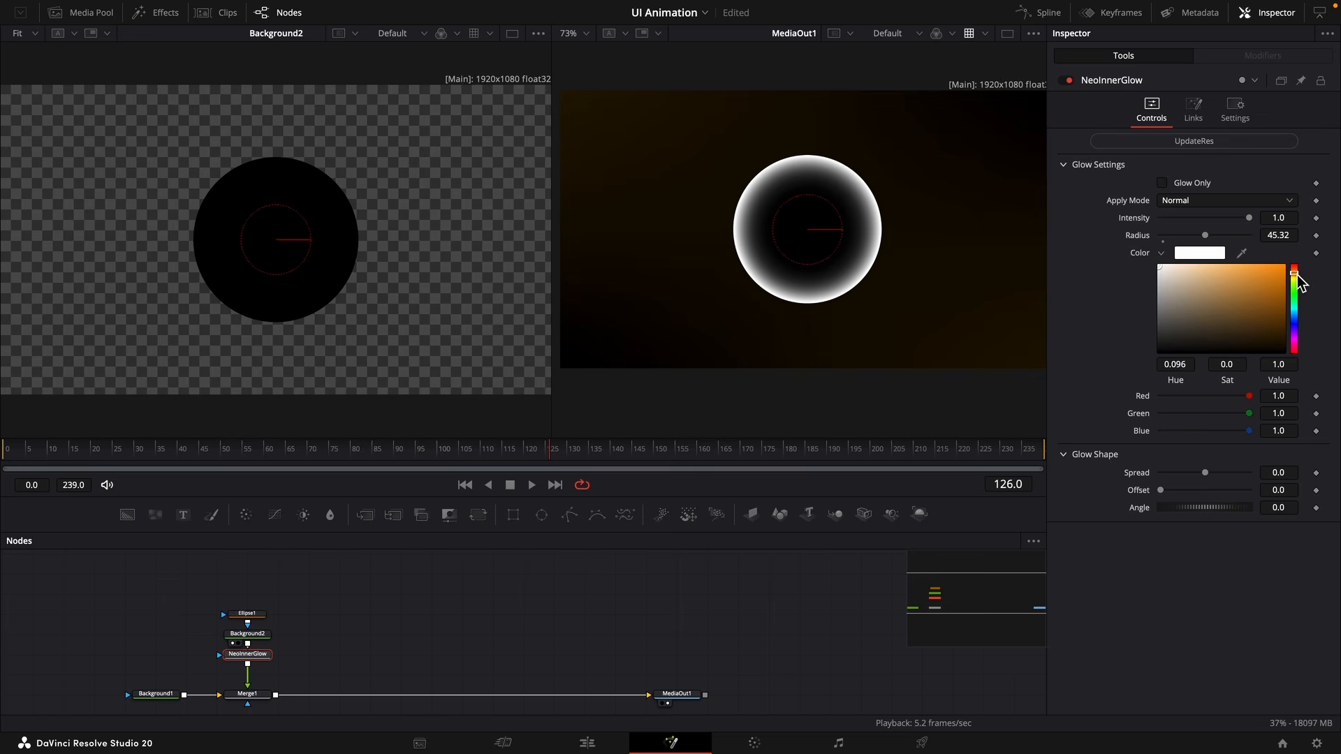
mouse_move(1287, 283)
mouse_down()
mouse_move(1286, 236)
mouse_move(1318, 237)
mouse_up()
click(1296, 274)
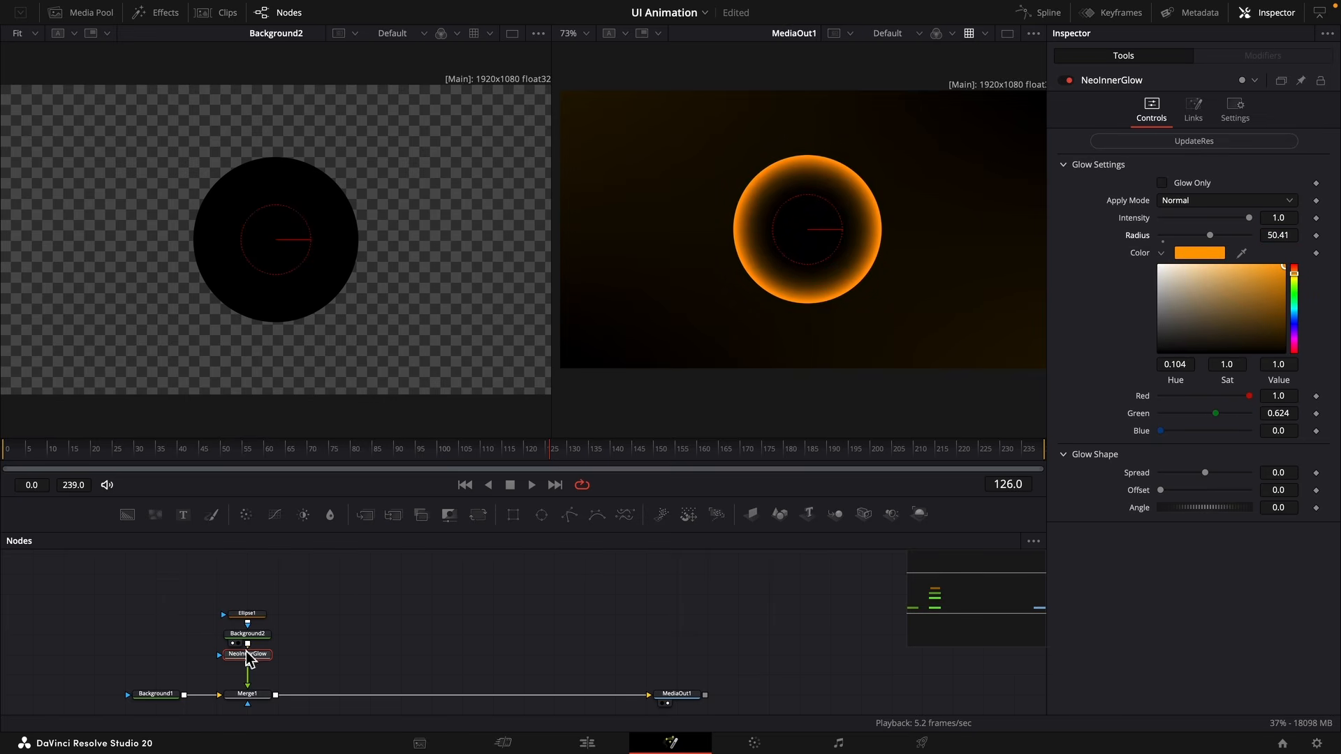
Paste a copy of the NeoInnerGlow node and insert it between the original glow and Merge1.
click(308, 666)
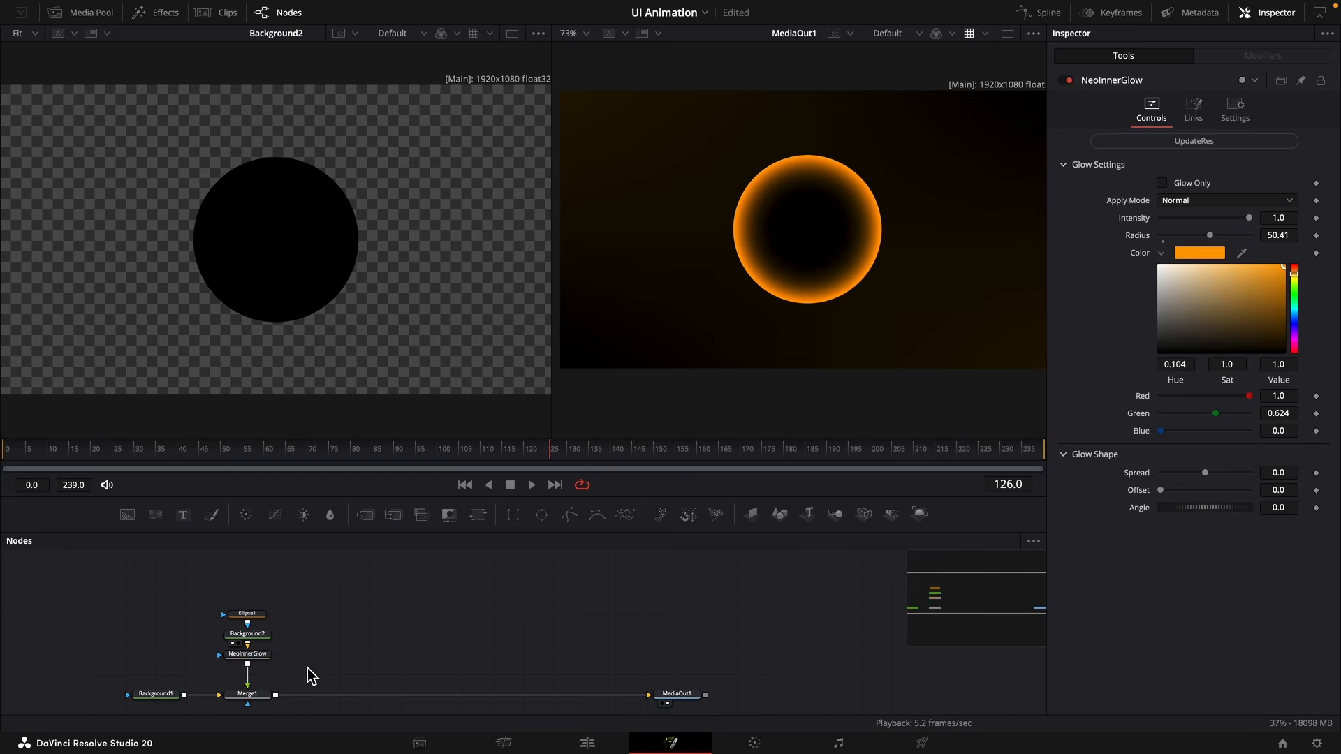
key(super+v)
drag(311, 658, 252, 675)
Give the second inner glow a pale orange colour with saturation 0.251, a radius of 13.67 and an intensity of 0.487.
click(1161, 253)
drag(1205, 294, 1188, 266)
mouse_move(1282, 236)
mouse_down()
mouse_move(1249, 236)
mouse_move(1275, 217)
mouse_move(1263, 218)
mouse_move(1299, 217)
mouse_up()
scroll(873, 233, up, 3)
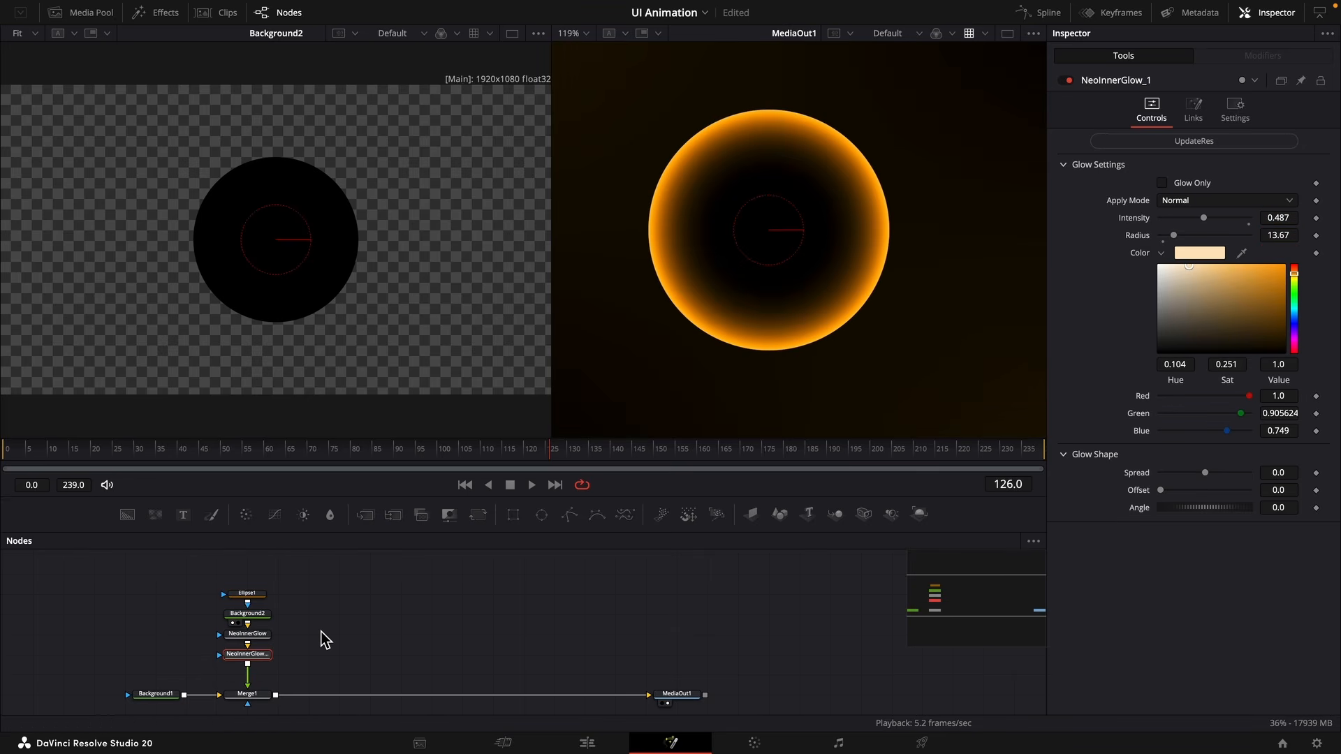
Try a Soft Glow node after the second inner glow and remove it.
key(shift+space)
text(inner)
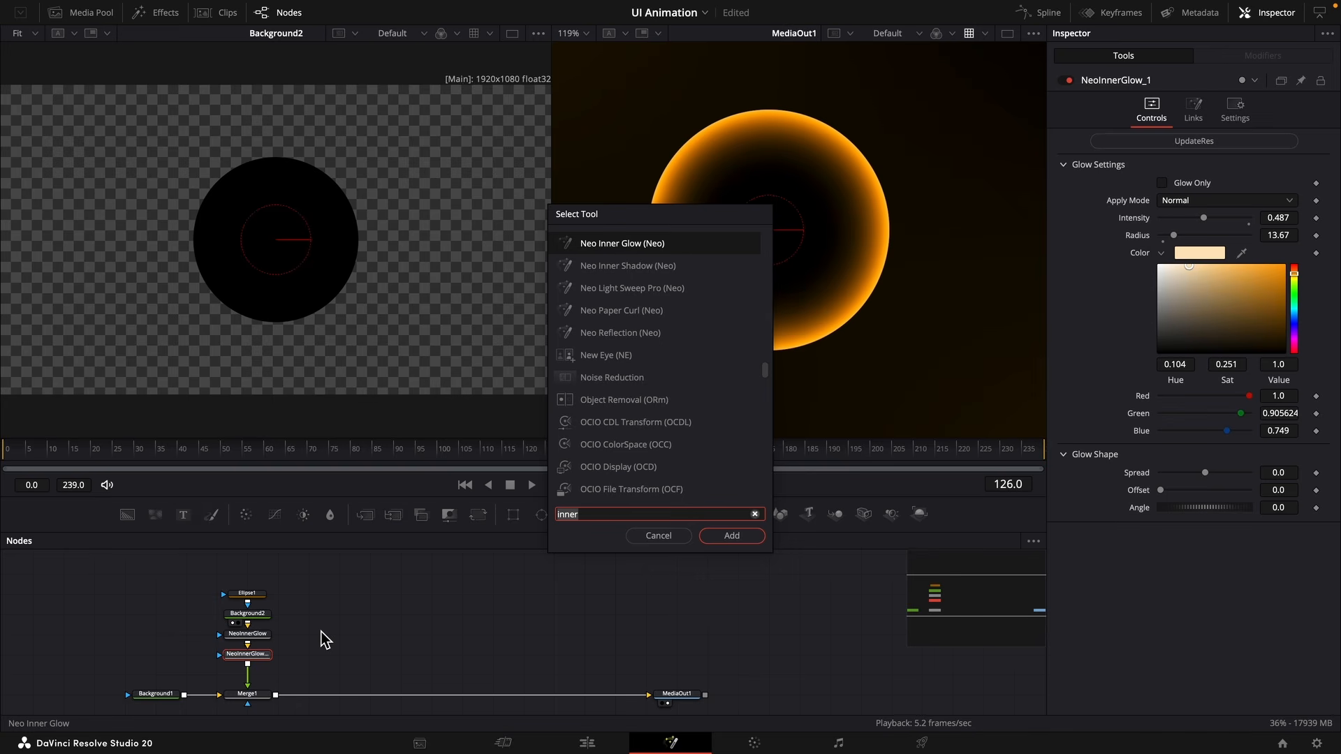
key(BackSpace)
key(BackSpace)
key(BackSpace)
key(BackSpace)
key(BackSpace)
text(soft)
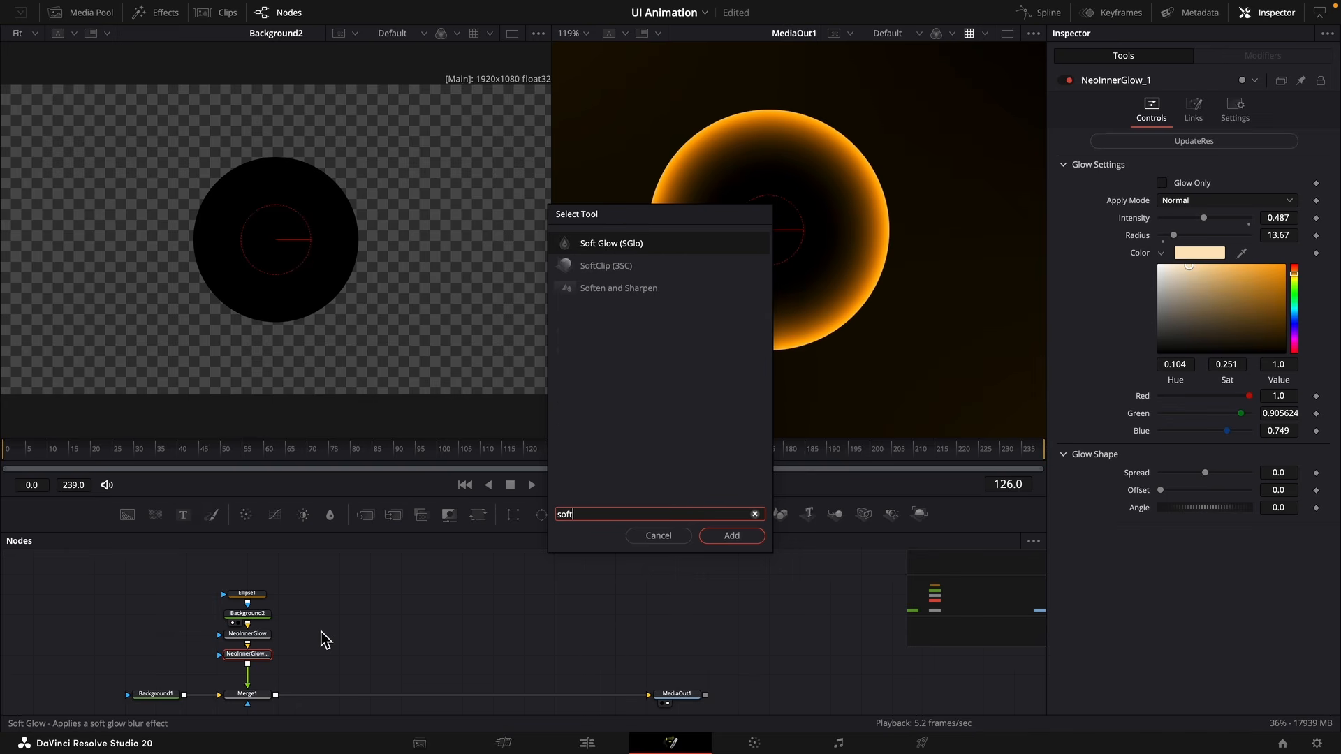
key(Return)
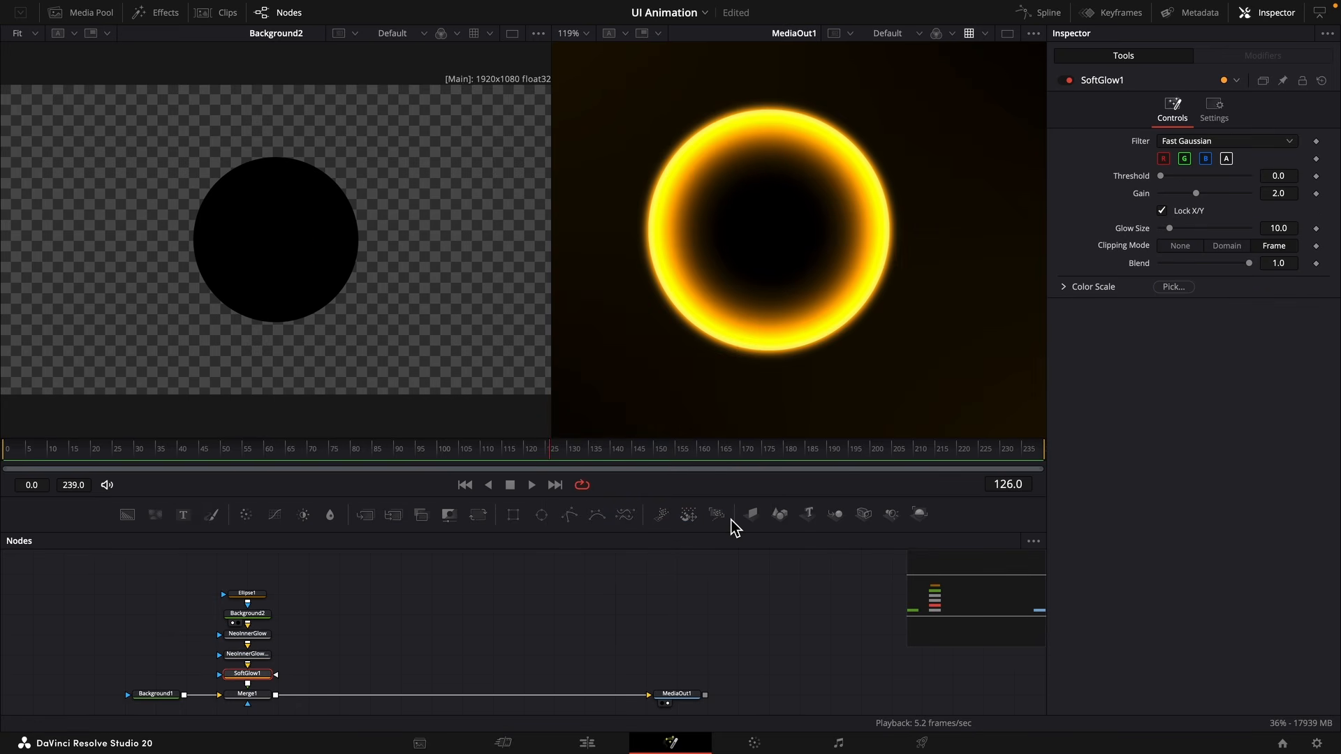
key(Delete)
Add a Neo Glow node between the second inner glow and Merge1.
key(shift+space)
text(neo)
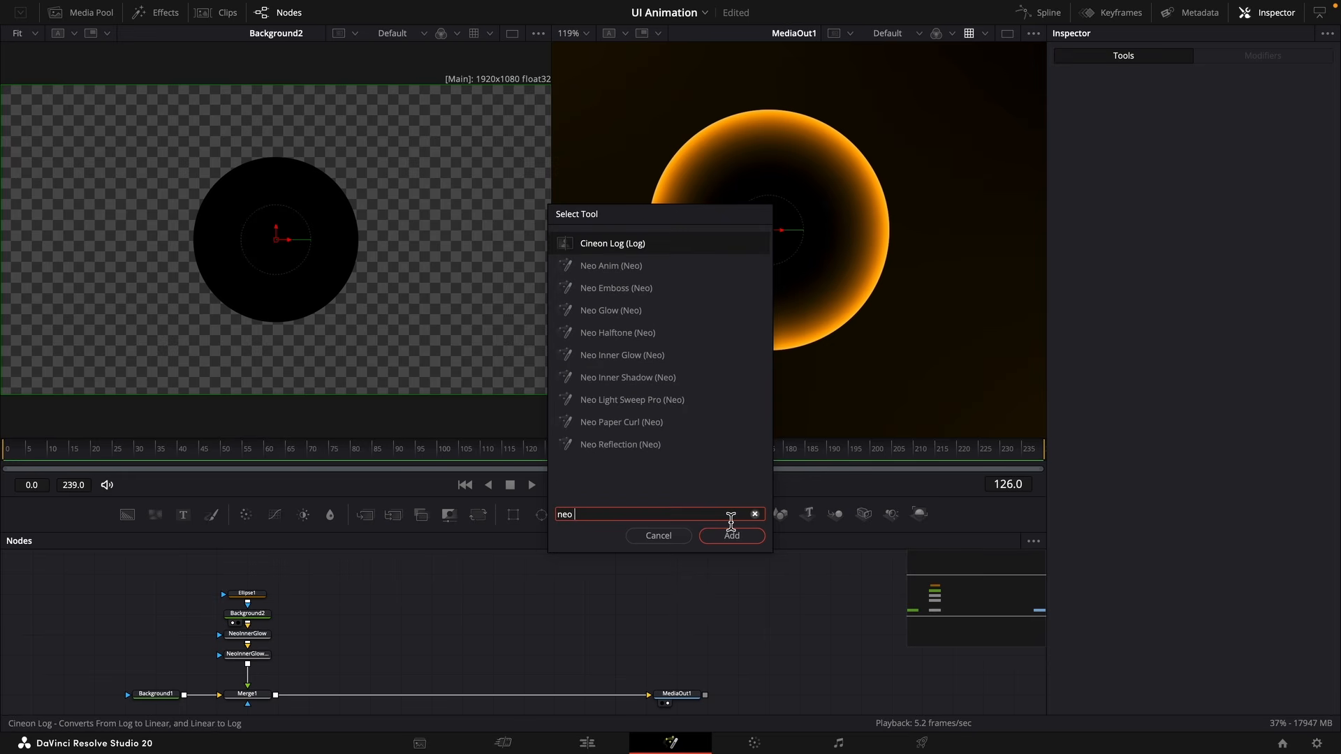
text(glow)
key(Return)
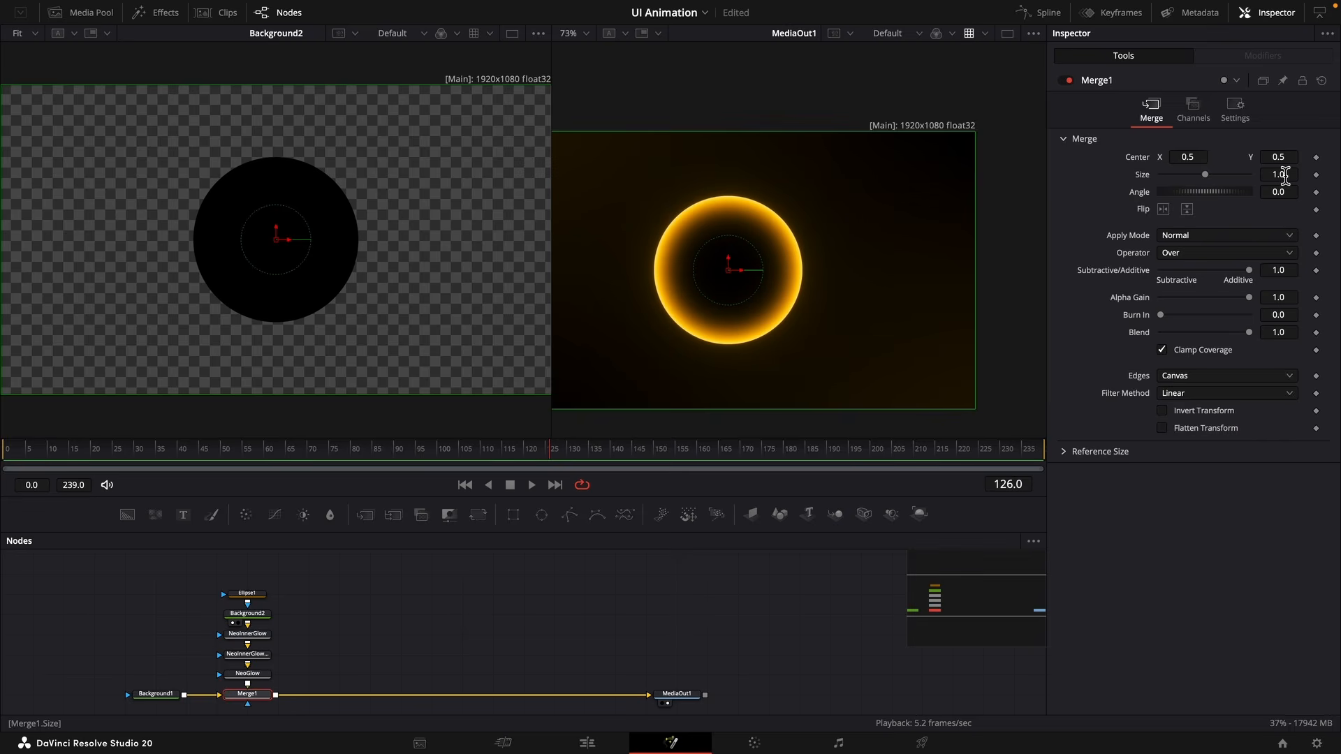
Enlarge the circle in Merge1 to size 1.998 and set its centre to X 0.084, Y 0.915.
drag(1284, 174, 1313, 175)
drag(1313, 174, 1331, 174)
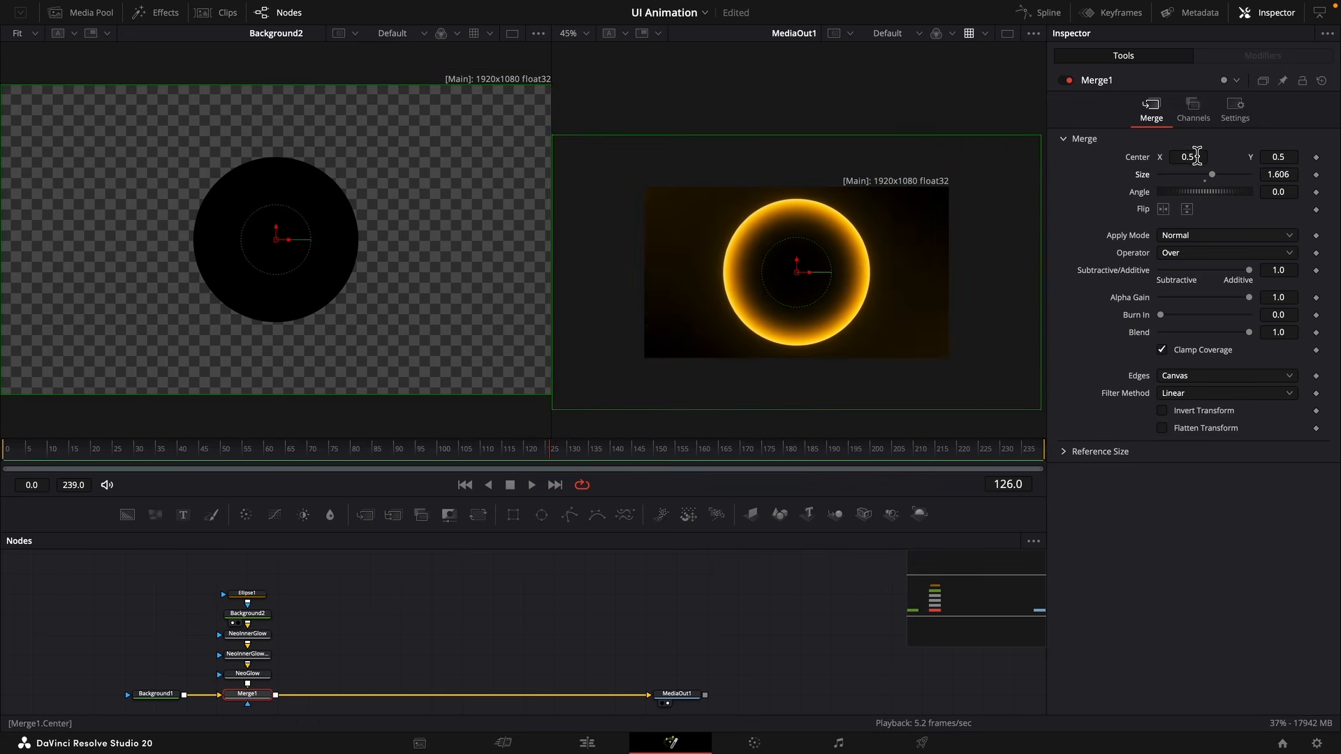
drag(1197, 156, 1144, 156)
drag(1278, 157, 1316, 156)
drag(1278, 174, 1284, 174)
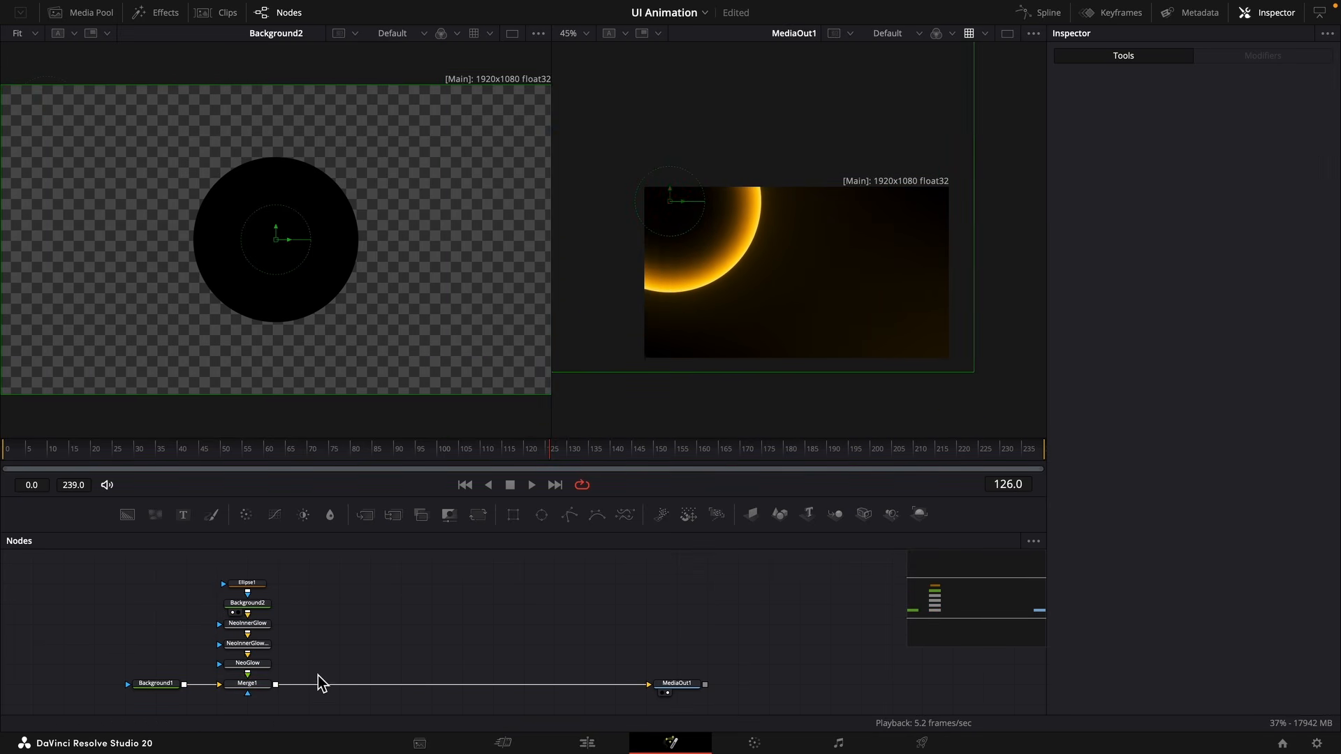
Paste a copy of Merge1 after it, feed NeoGlow into the copy, and set its centre to X 0.976, Y 0.028.
click(318, 681)
drag(305, 664, 304, 685)
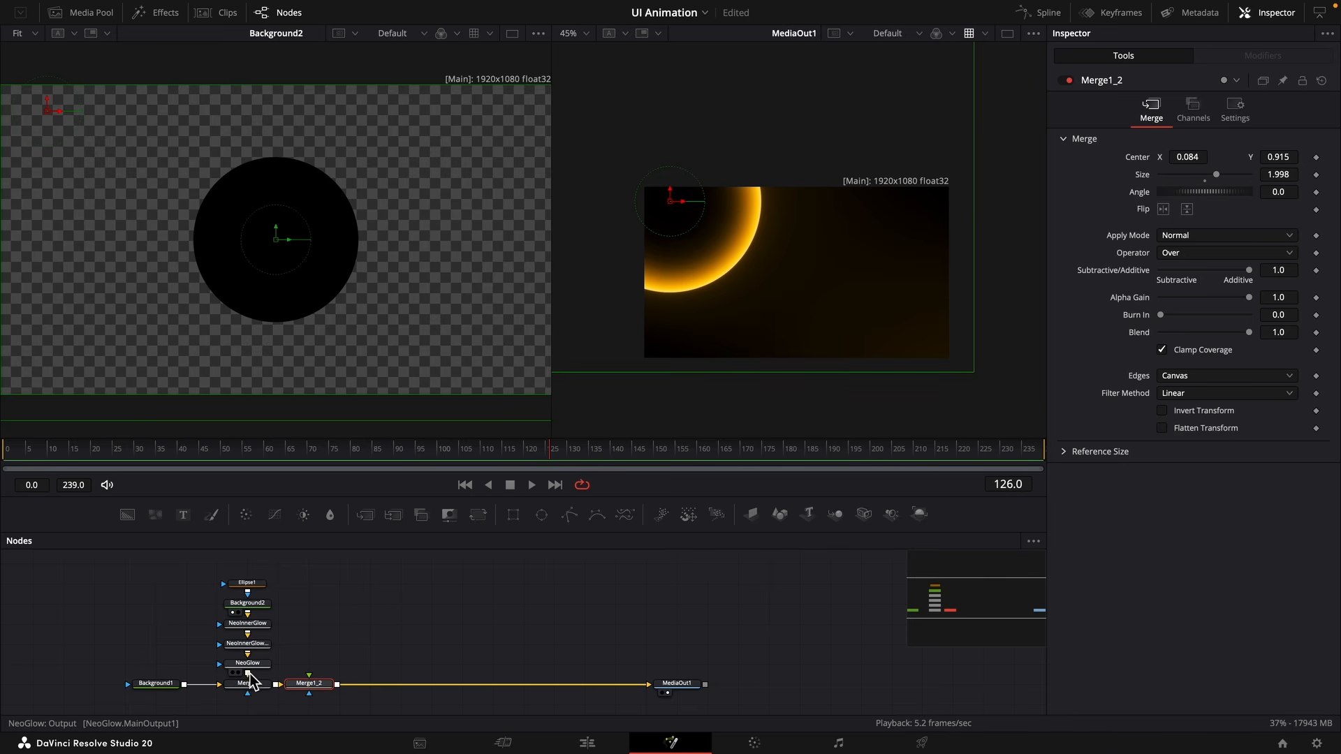
drag(247, 674, 304, 684)
drag(1185, 158, 1222, 157)
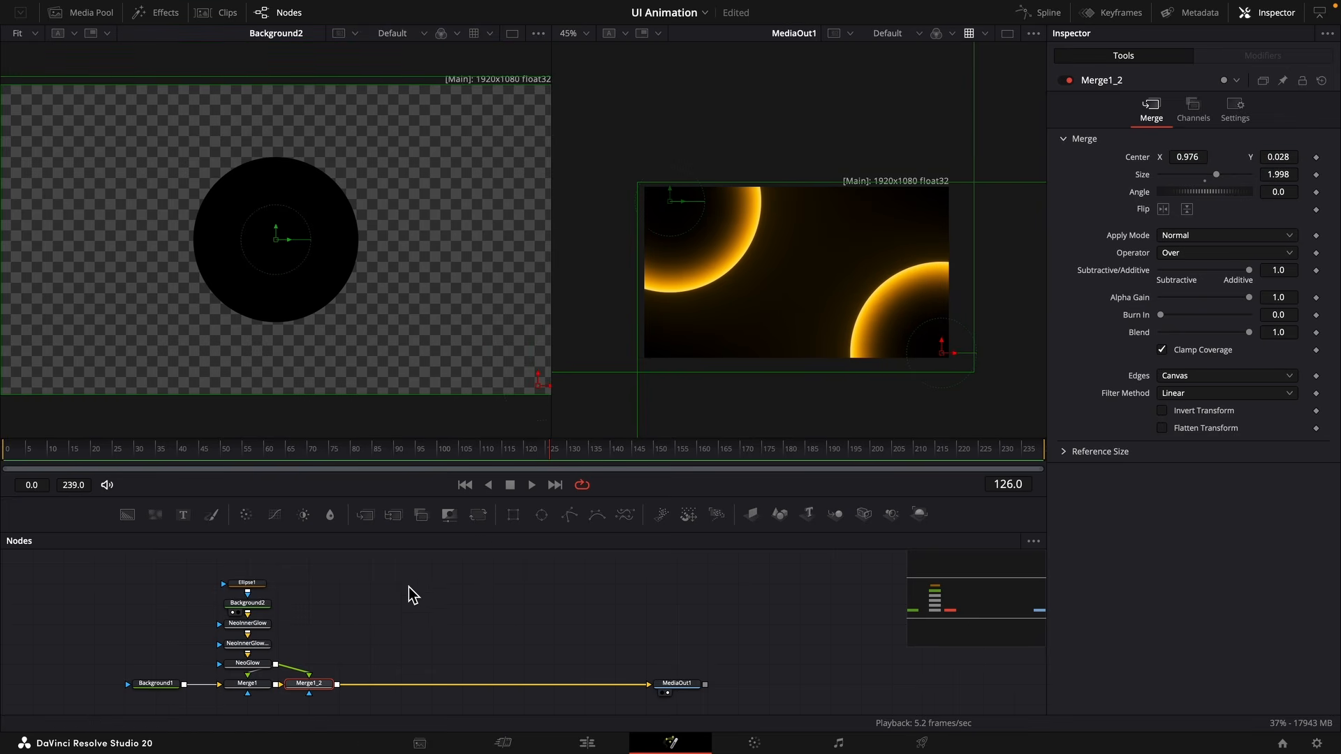
Delete both Neo Inner Glow nodes from the chain below Background2.
click(247, 623)
key(Delete)
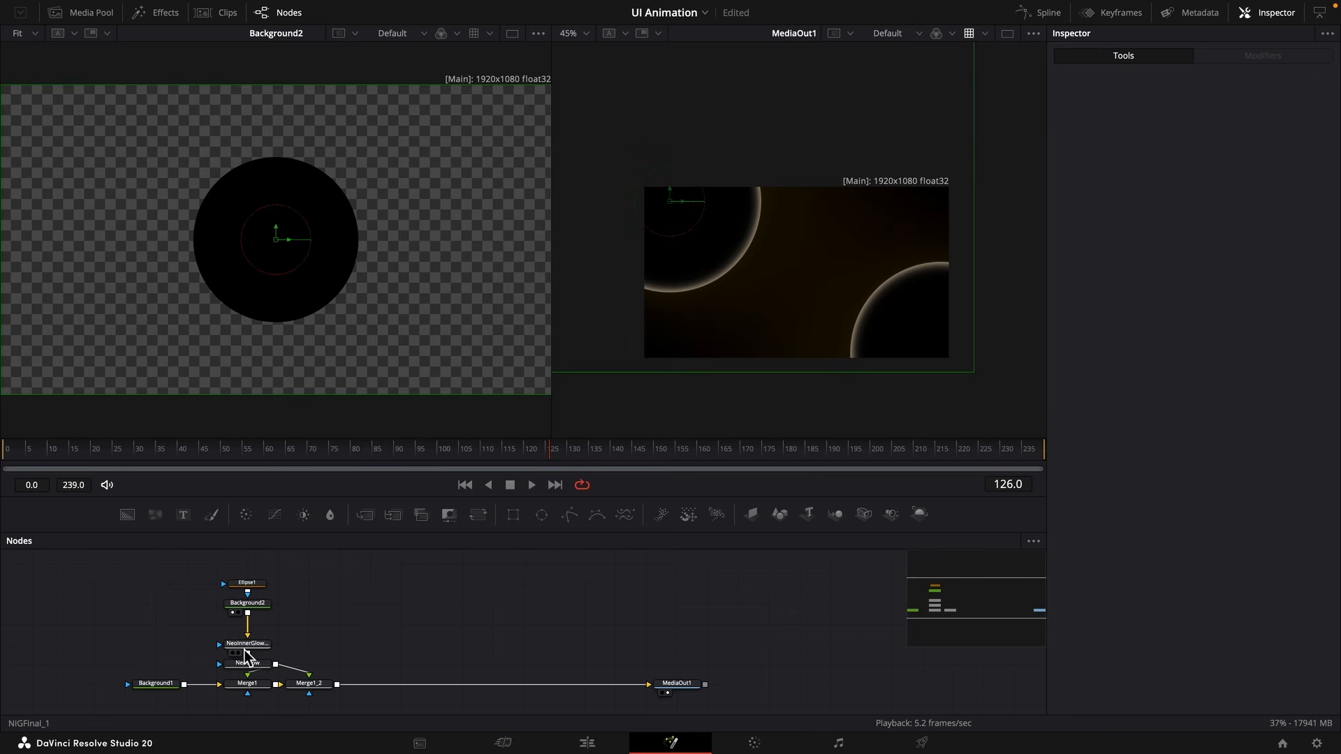
click(246, 646)
key(Delete)
Merge a new Background node over Background2 and mask it with Ellipse1.
click(259, 604)
drag(260, 585, 342, 627)
click(129, 515)
drag(317, 606, 349, 606)
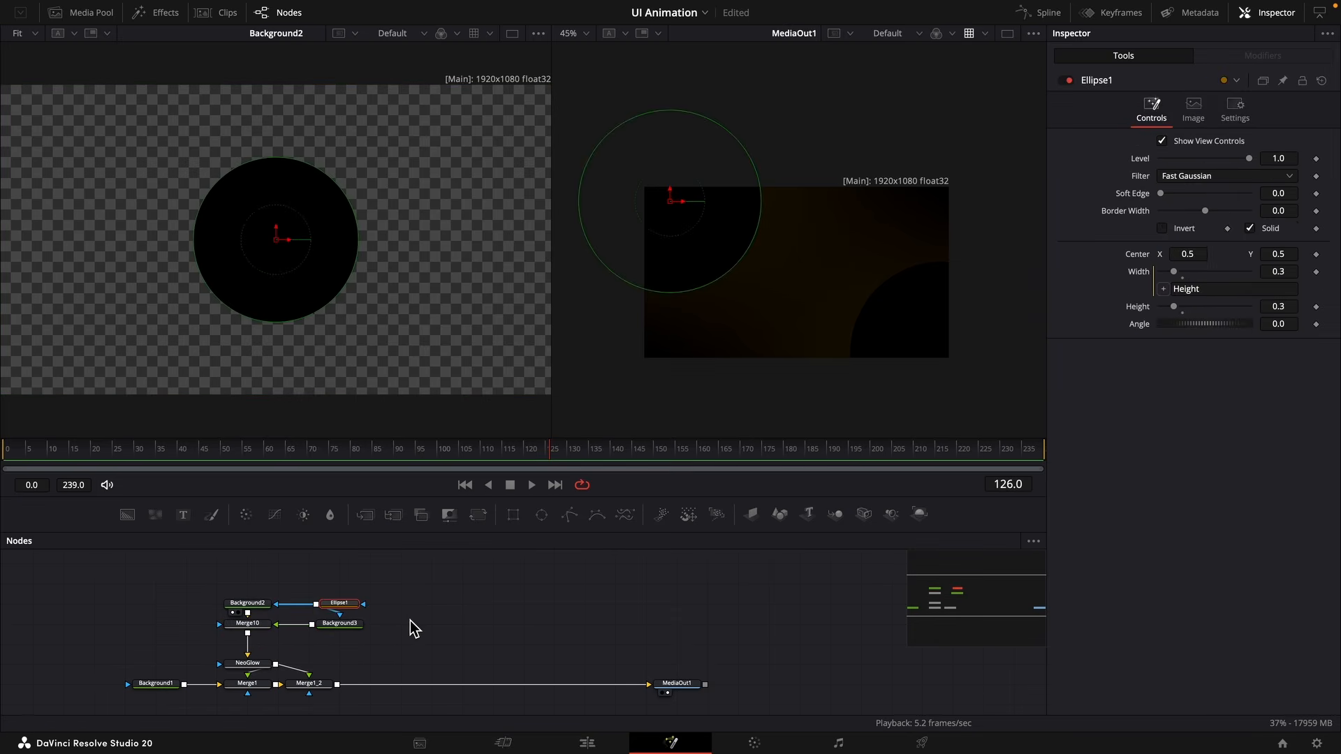
Colour Background3 orange with hue 0.096, saturation 1.0 and value 1.0.
click(335, 627)
drag(1163, 242, 1176, 241)
click(1161, 222)
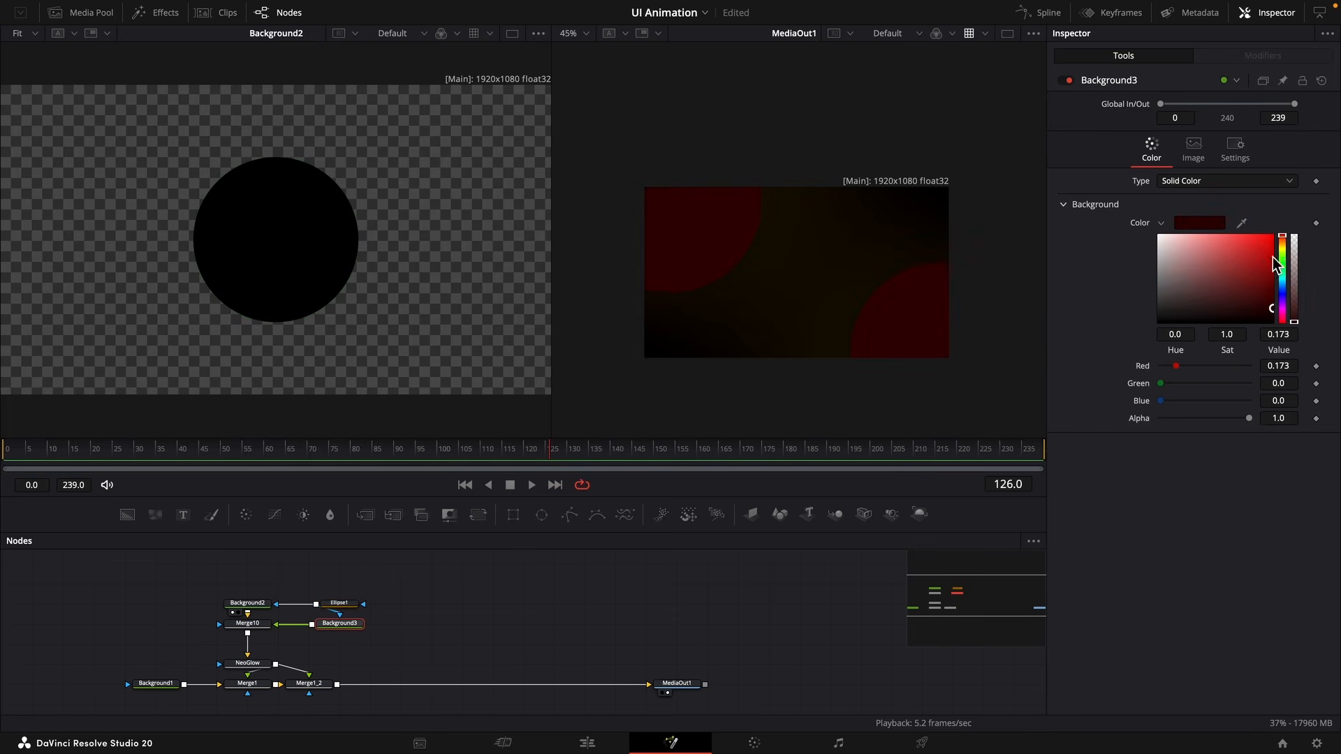
drag(1282, 250, 1283, 241)
click(1272, 236)
click(1283, 243)
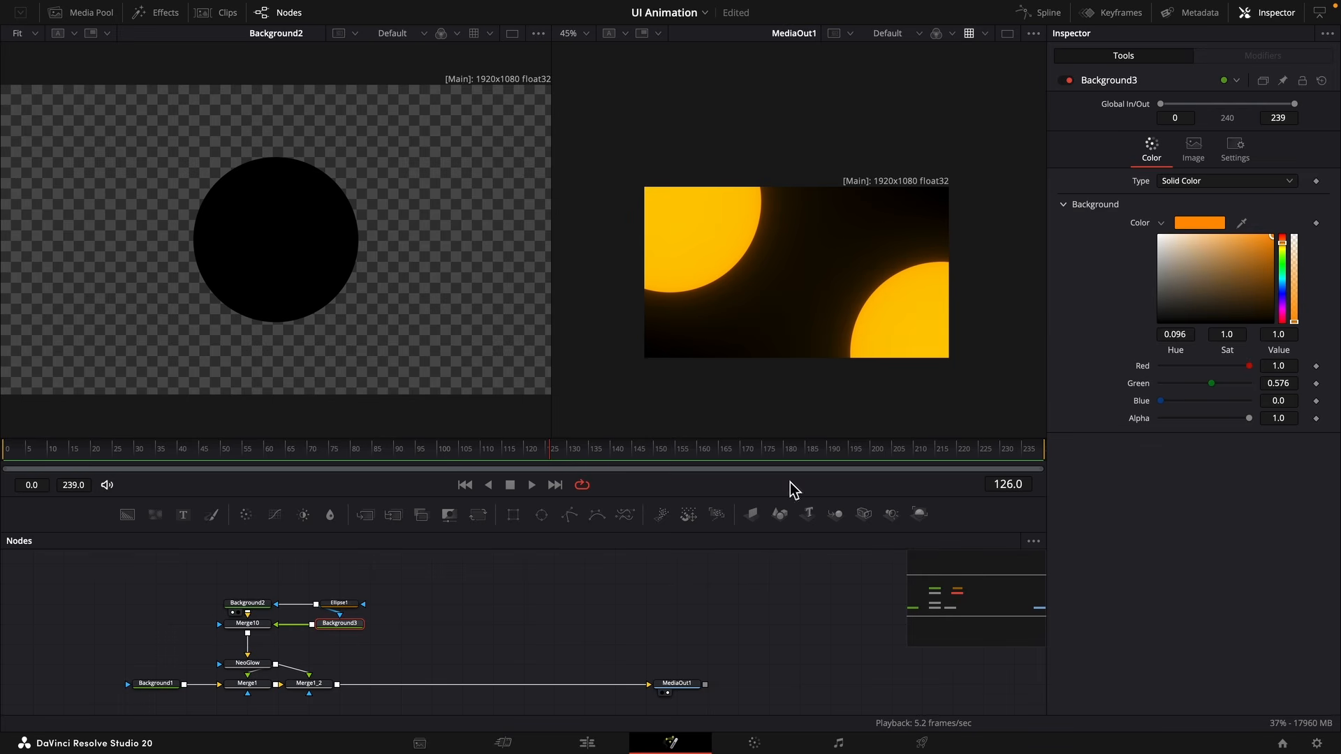
Apply the mask inverted on Background3 and set Merge10's operator to Atop.
click(1235, 148)
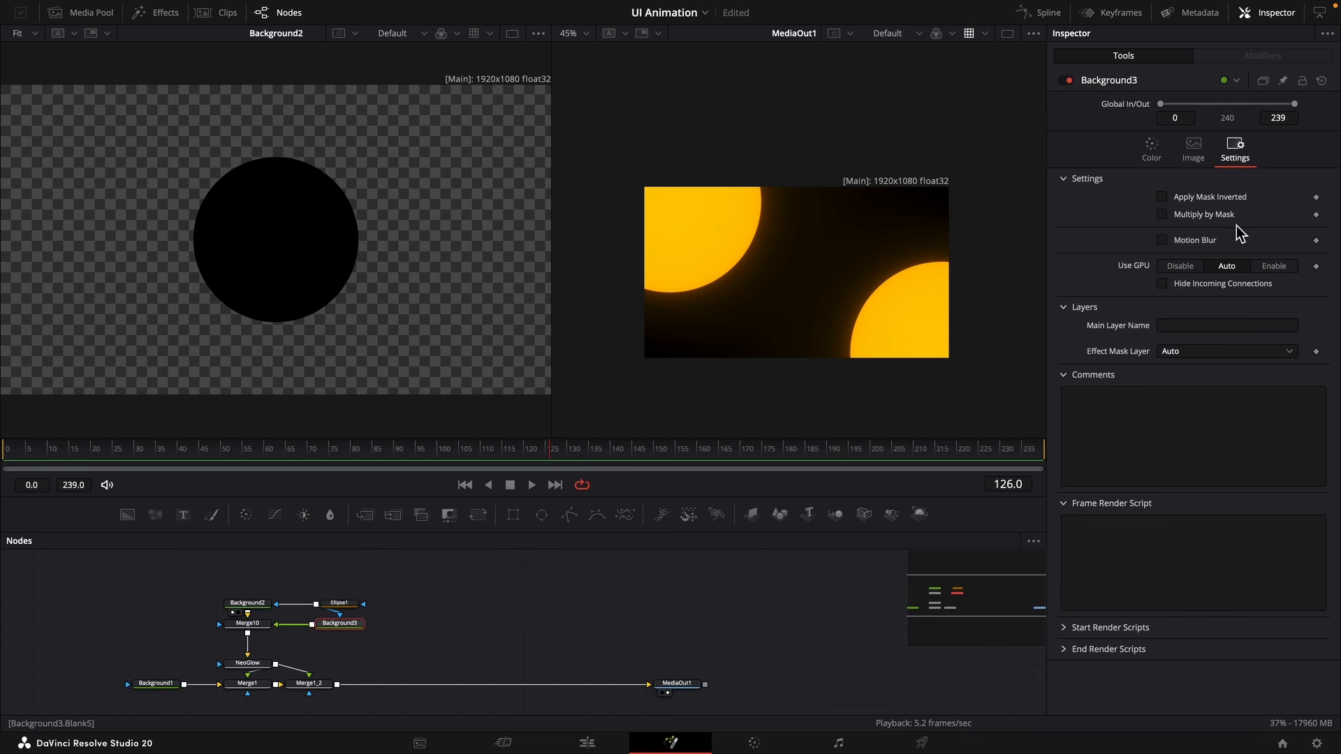
click(1189, 198)
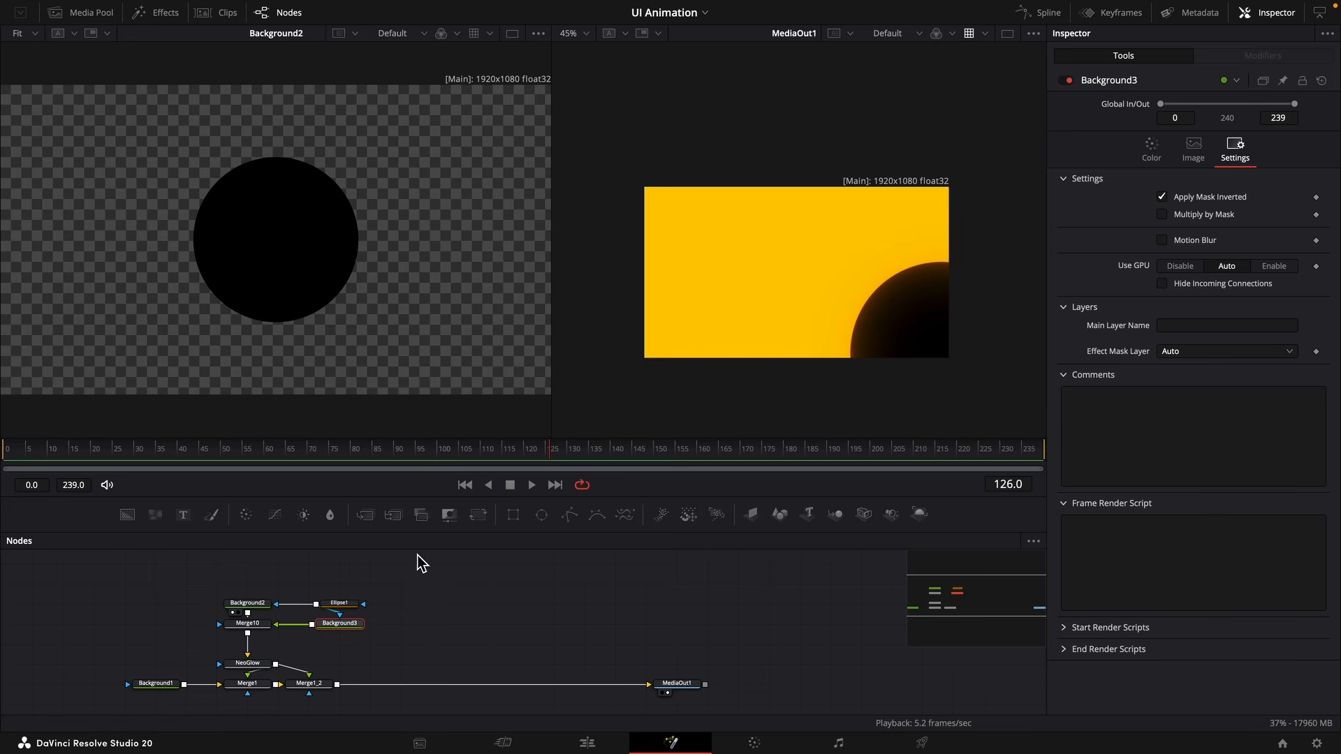
click(251, 626)
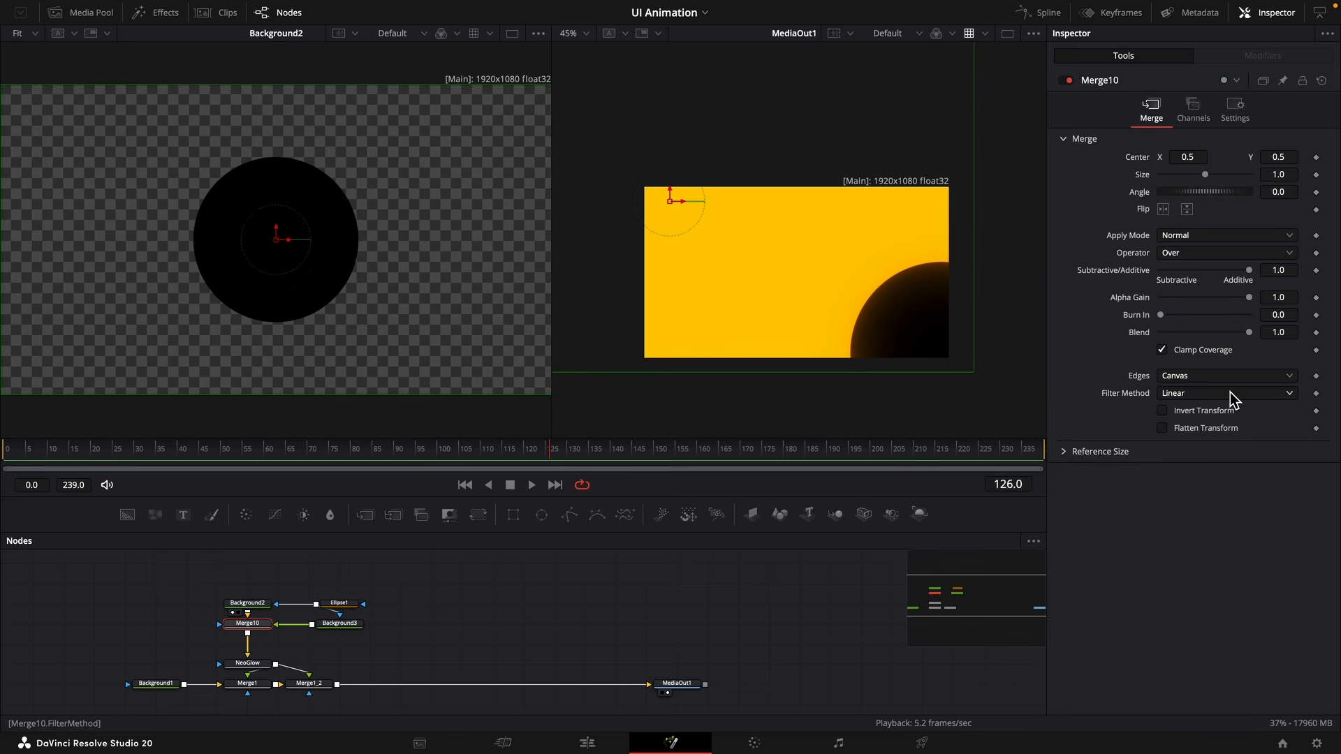
click(1159, 254)
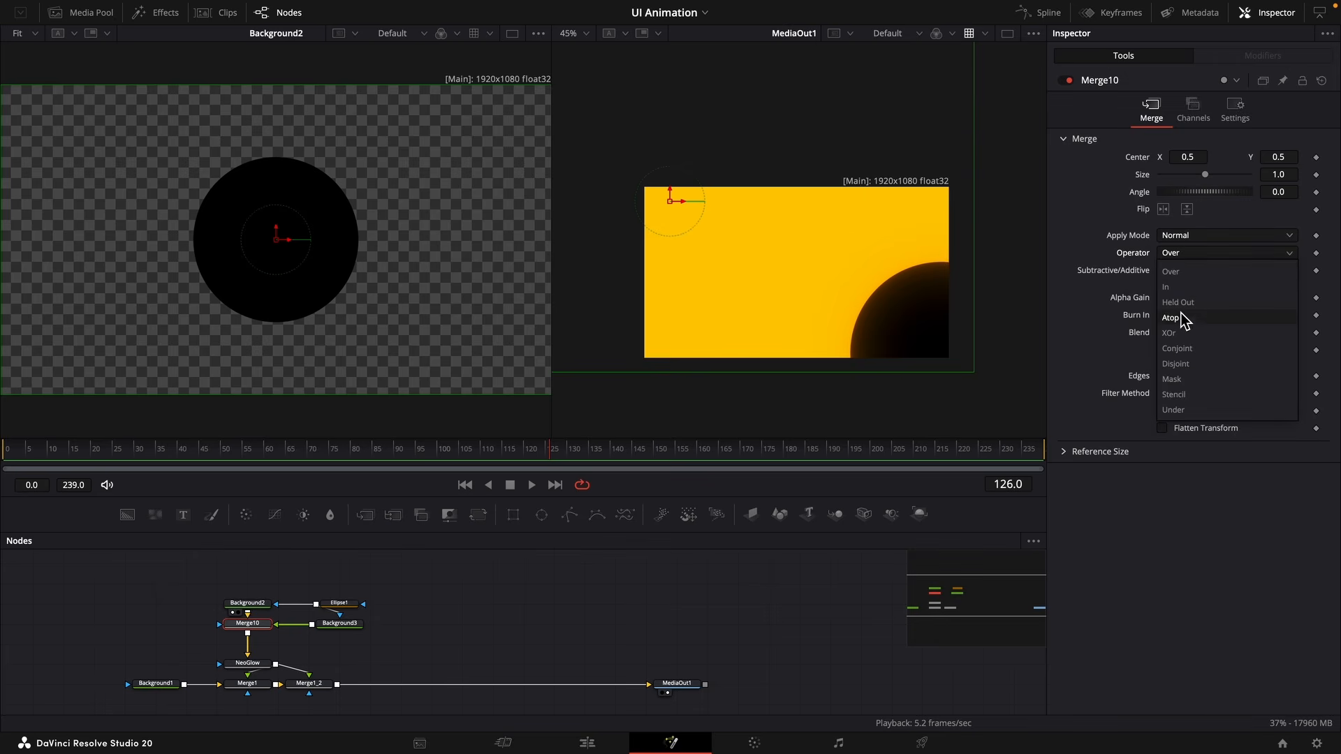
click(1170, 318)
Insert a Blur node after Background3 and set its blur size to 46.0.
scroll(767, 300, down, 3)
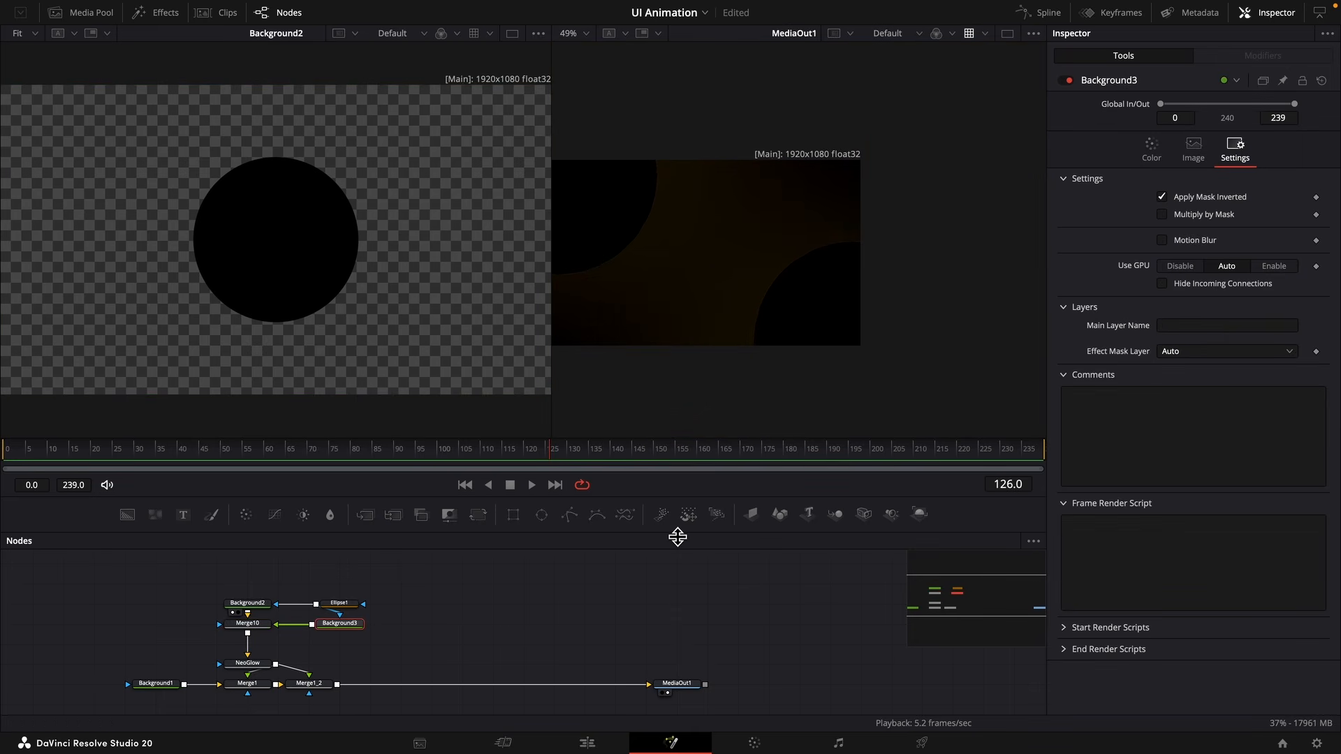
key(shift+space)
text(blur)
key(Return)
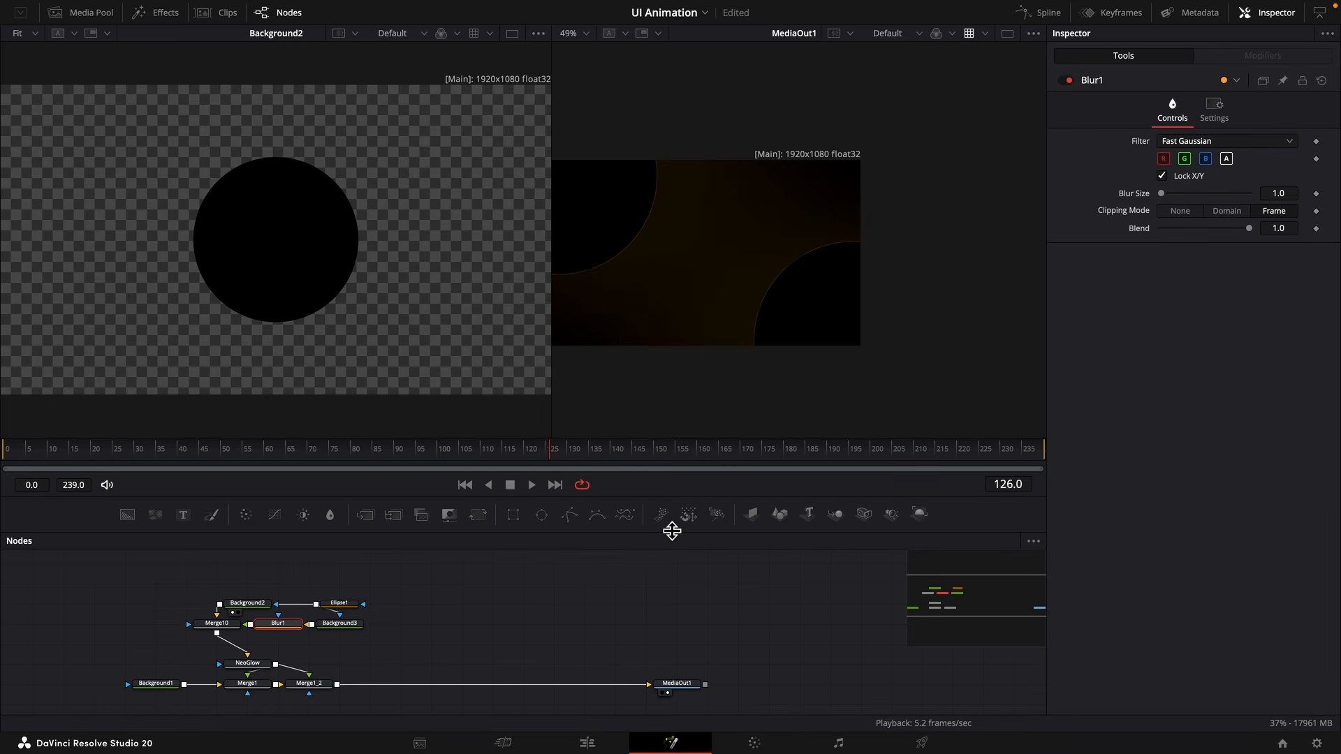
drag(1278, 193, 1314, 193)
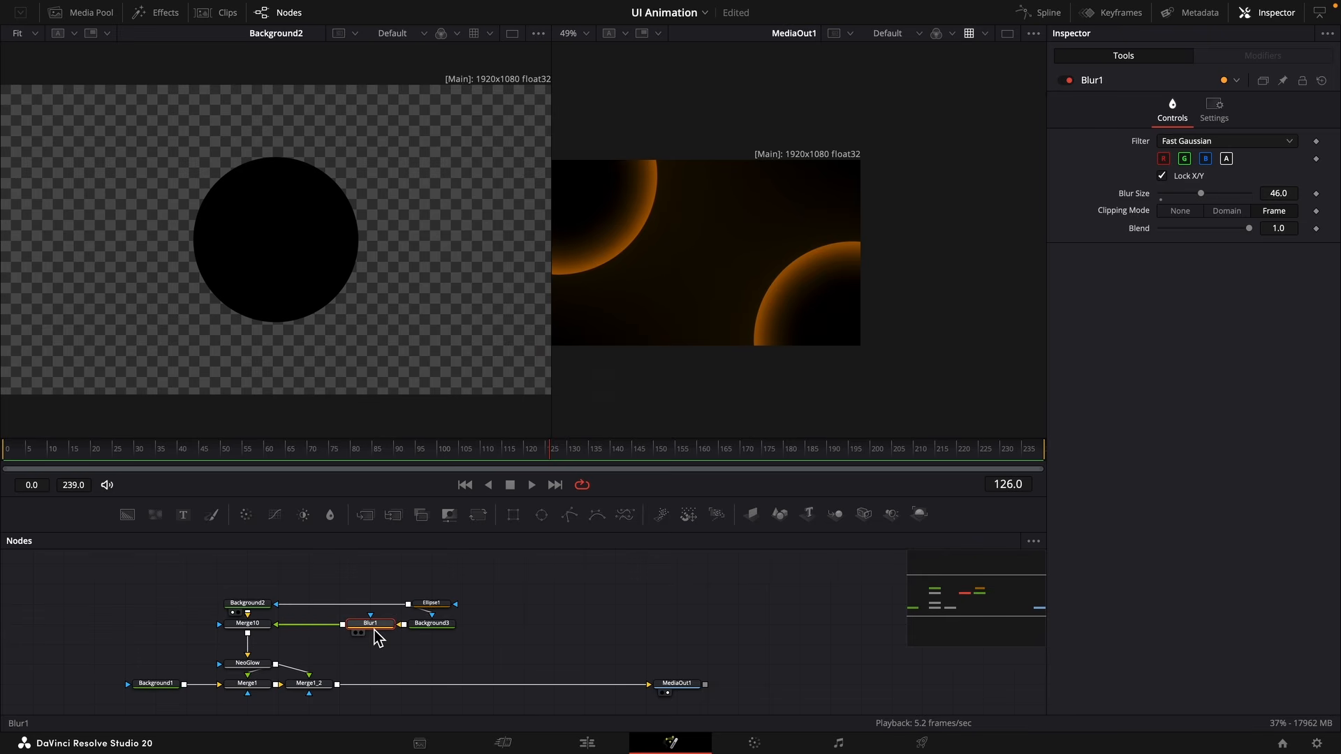
Insert a Channel Booleans node between Blur1 and Merge10 and set its operation to Add.
key(shift+space)
text(chan)
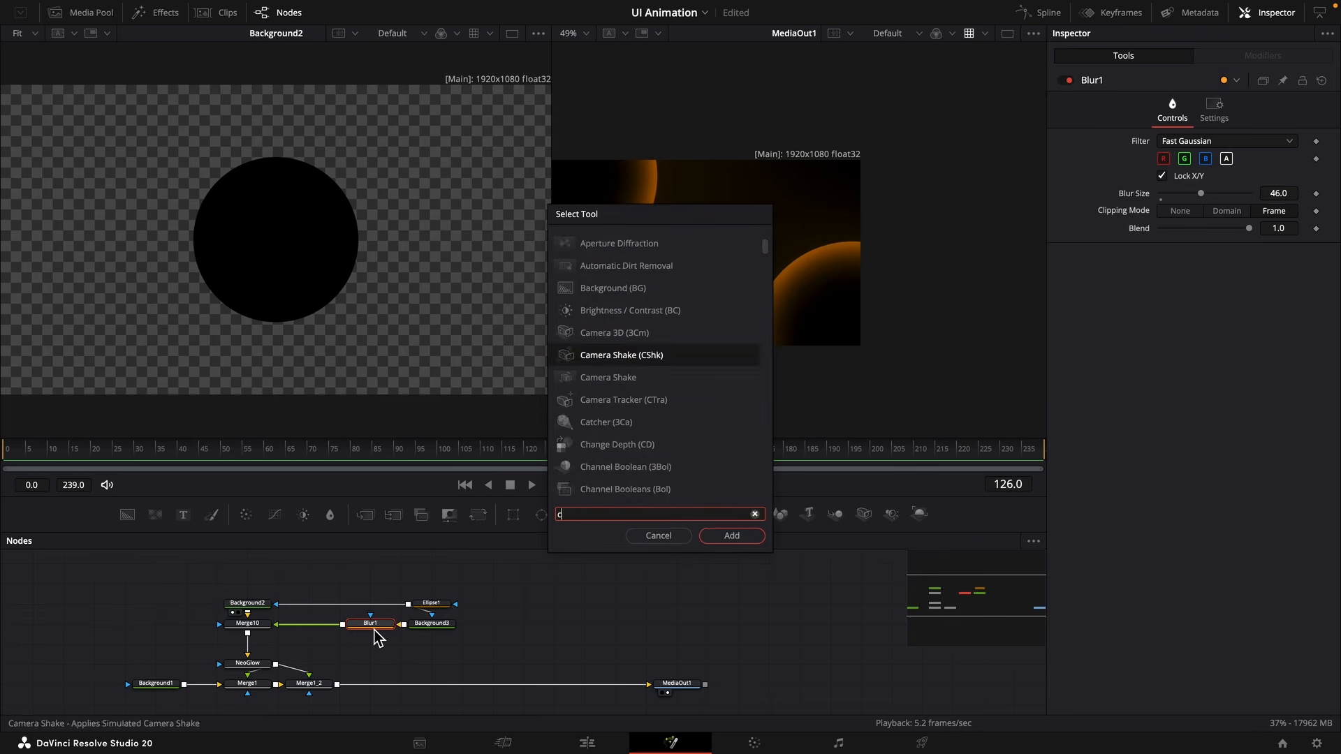
key(Down)
key(Down)
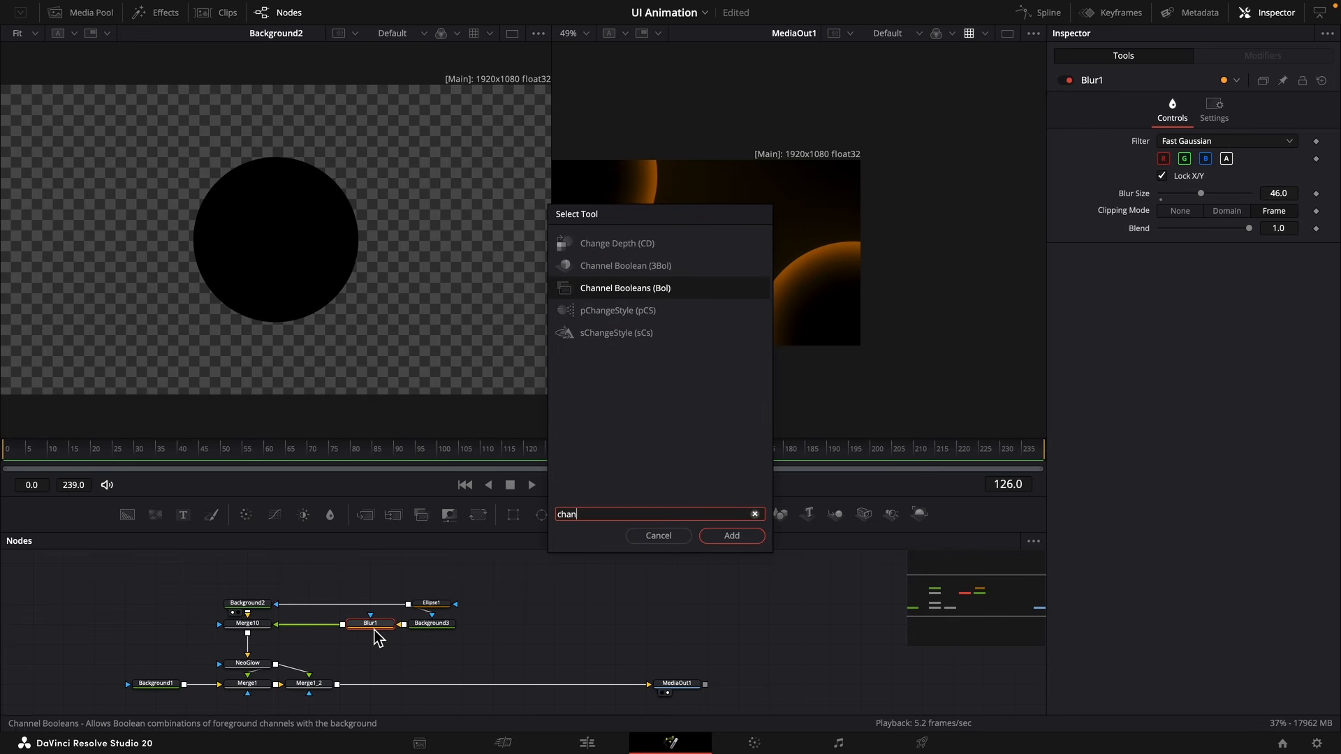
key(Return)
click(1212, 142)
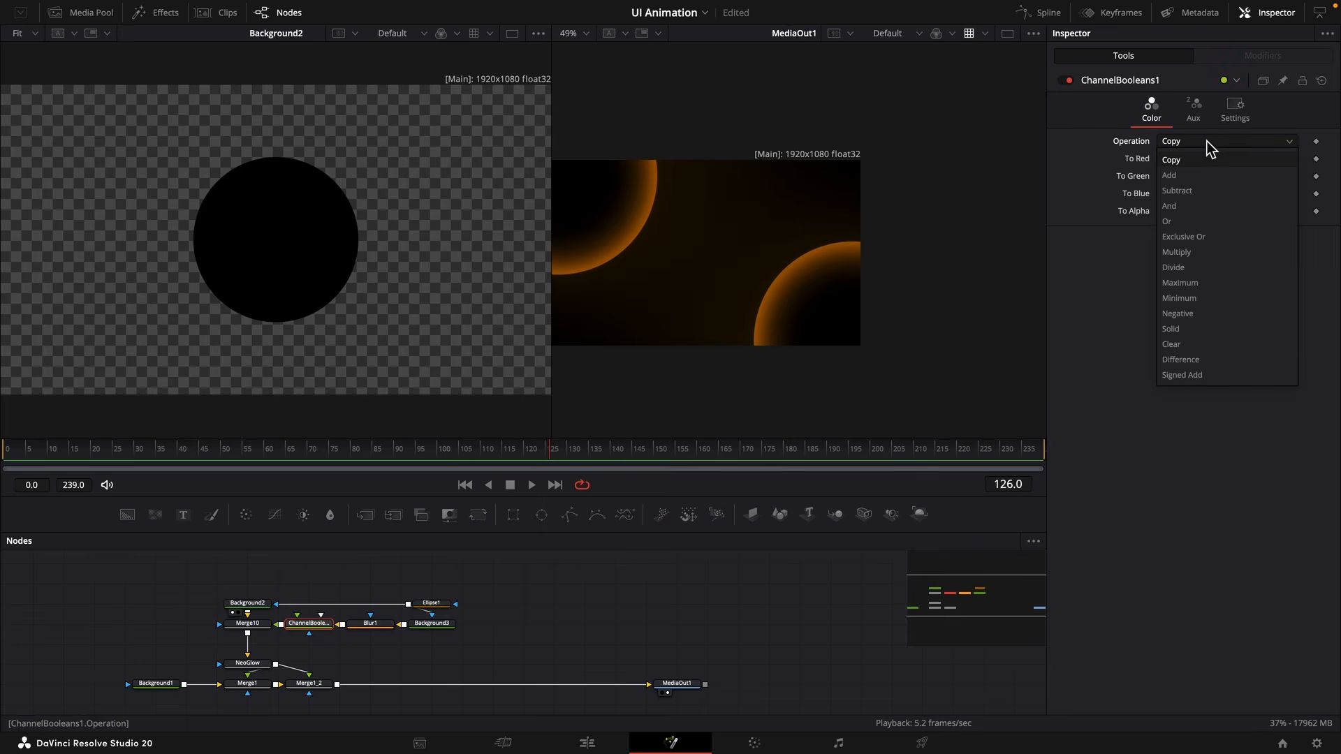
click(1197, 176)
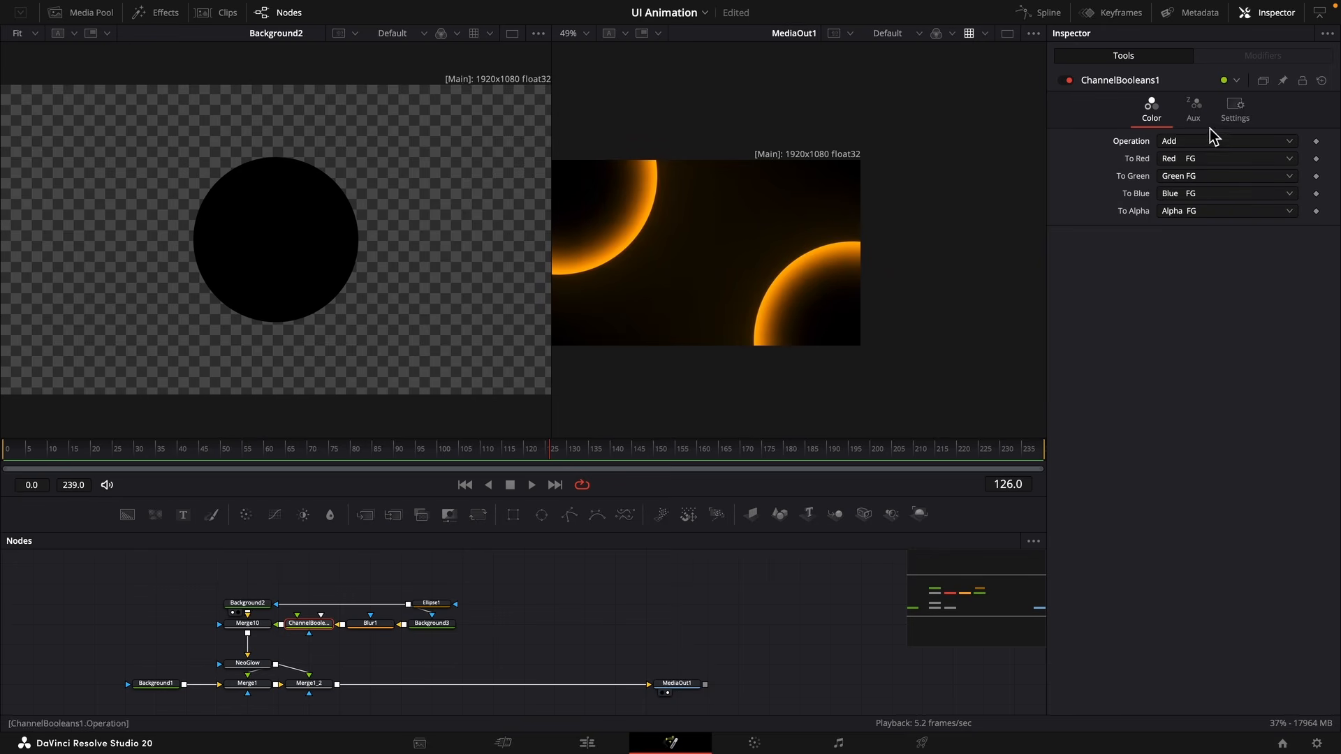
scroll(745, 263, up, 4)
scroll(744, 297, down, 1)
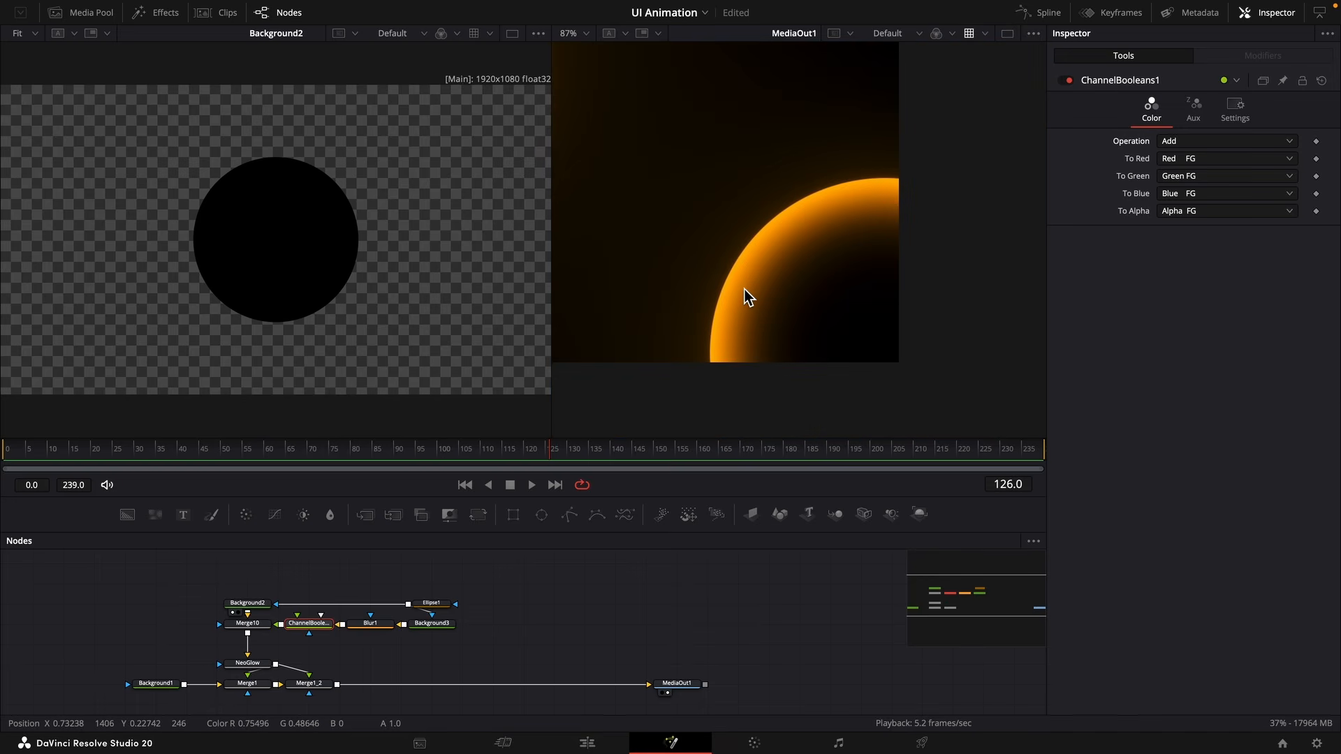
scroll(748, 297, down, 3)
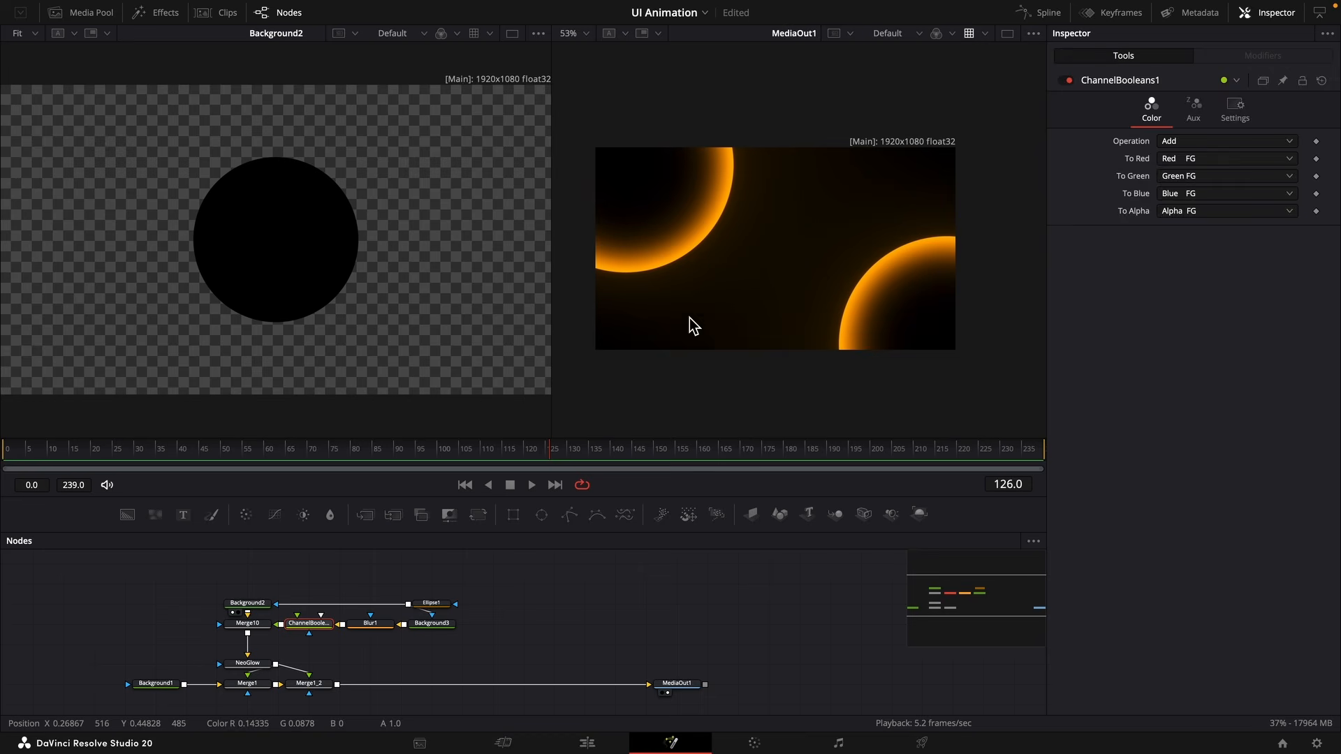
Duplicate the Background3, Blur1 and Channel Booleans chain and merge the copy in between Merge10 and NeoGlow.
drag(465, 649, 283, 616)
key(ctrl+c)
key(ctrl+v)
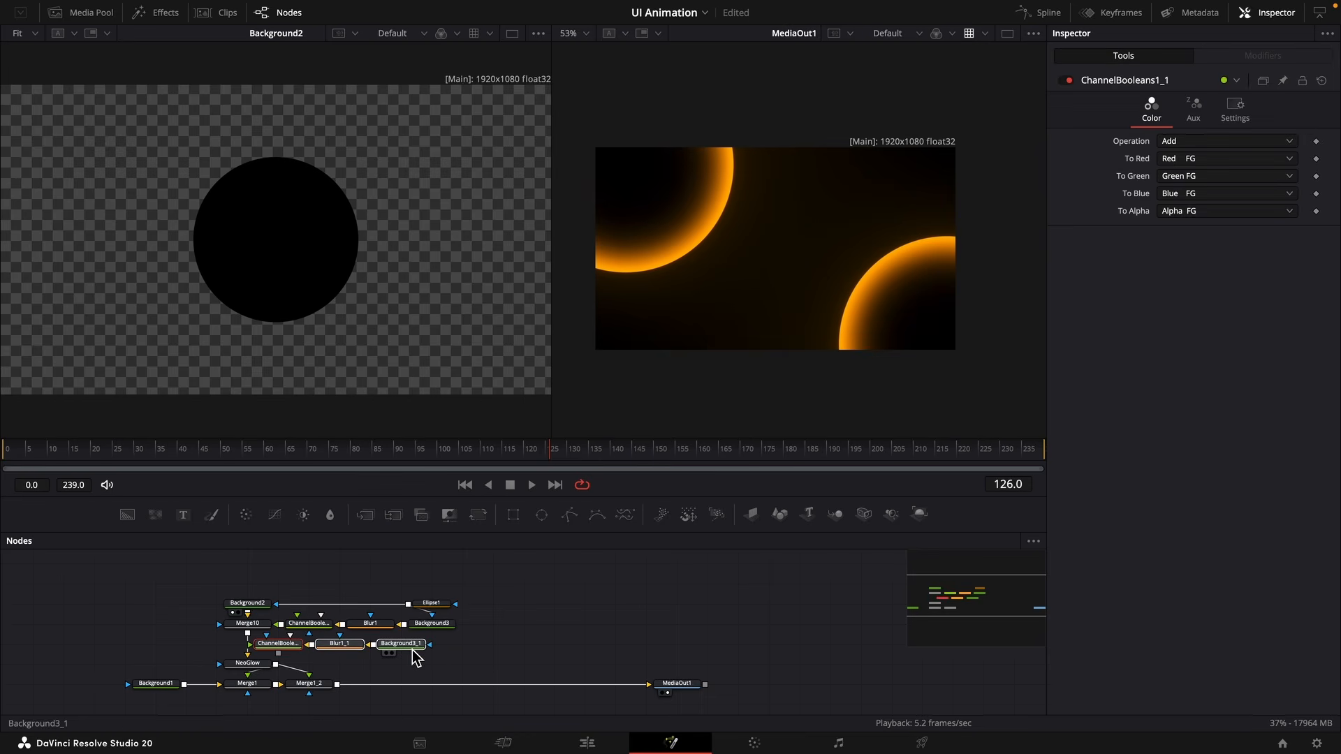
drag(412, 651, 443, 651)
drag(308, 654, 248, 643)
Set Merge11's operator to Atop and connect Ellipse1 as the mask of Background3_1.
click(370, 644)
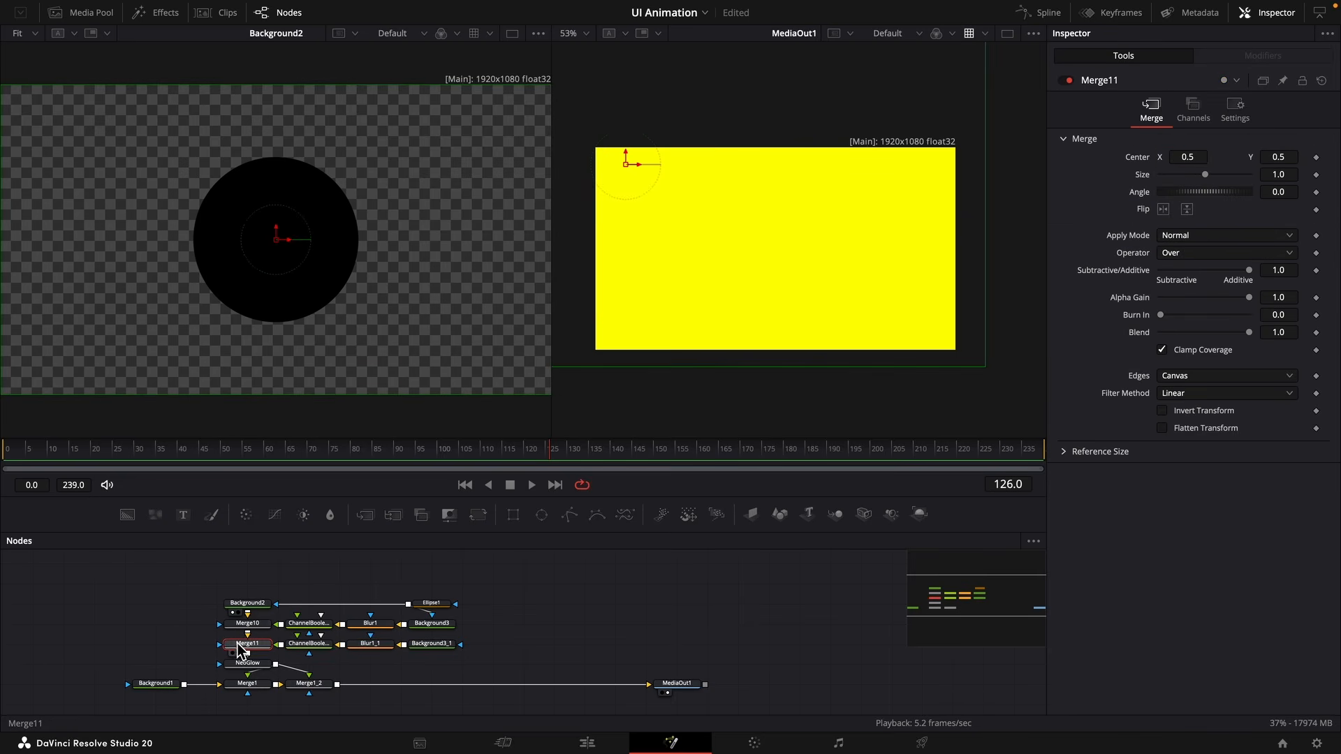
click(1196, 254)
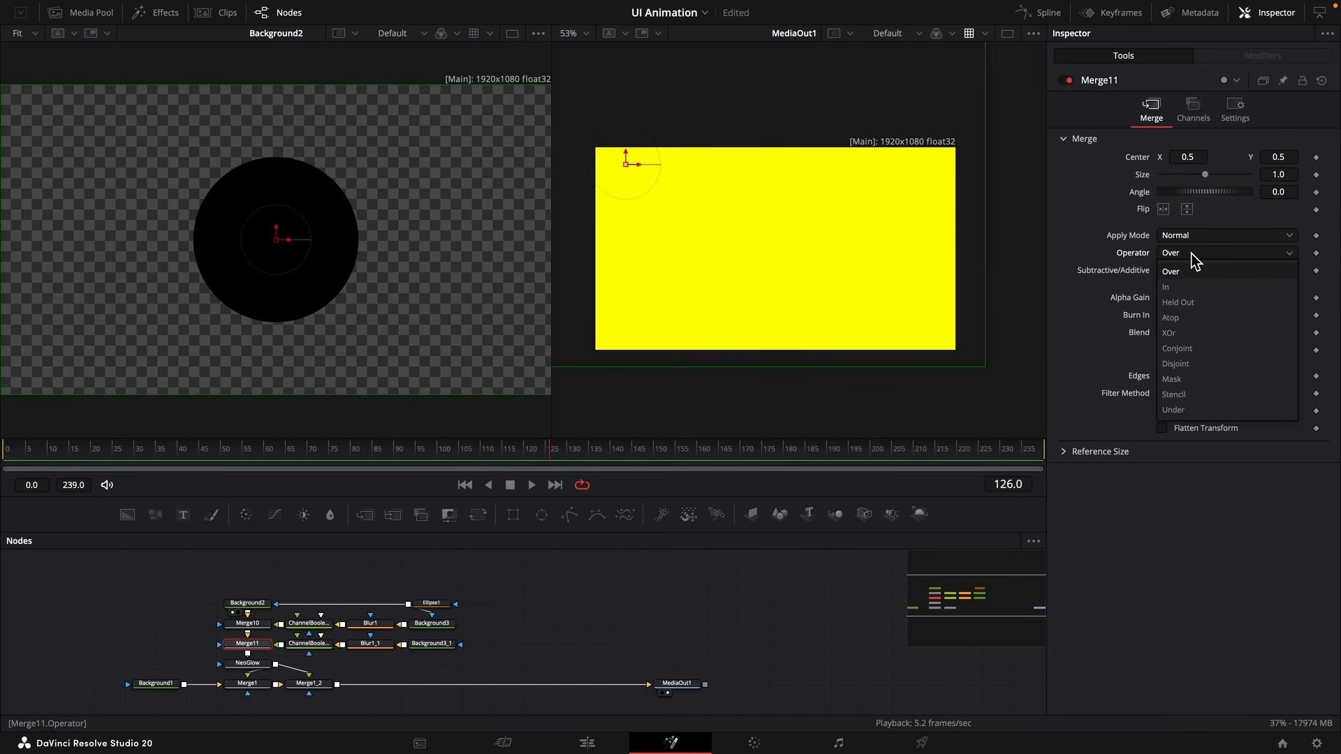
click(1177, 318)
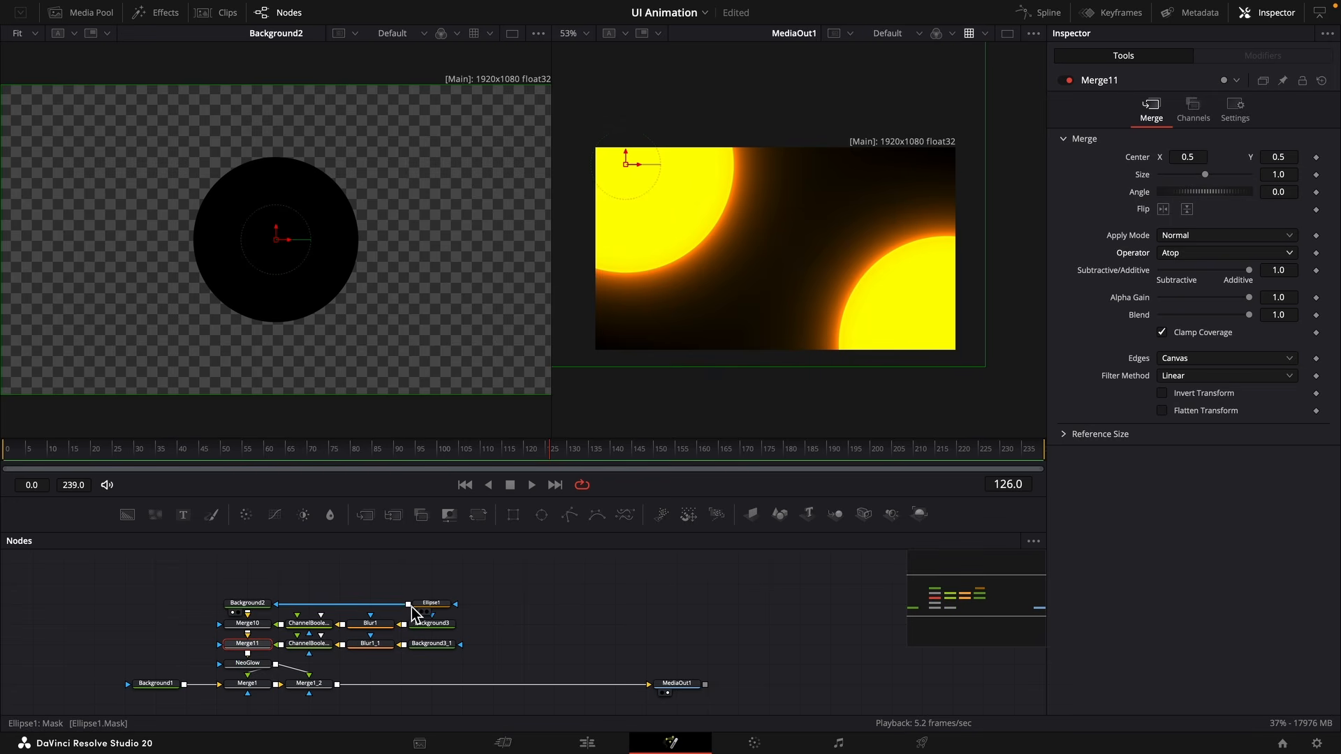
drag(431, 605, 450, 650)
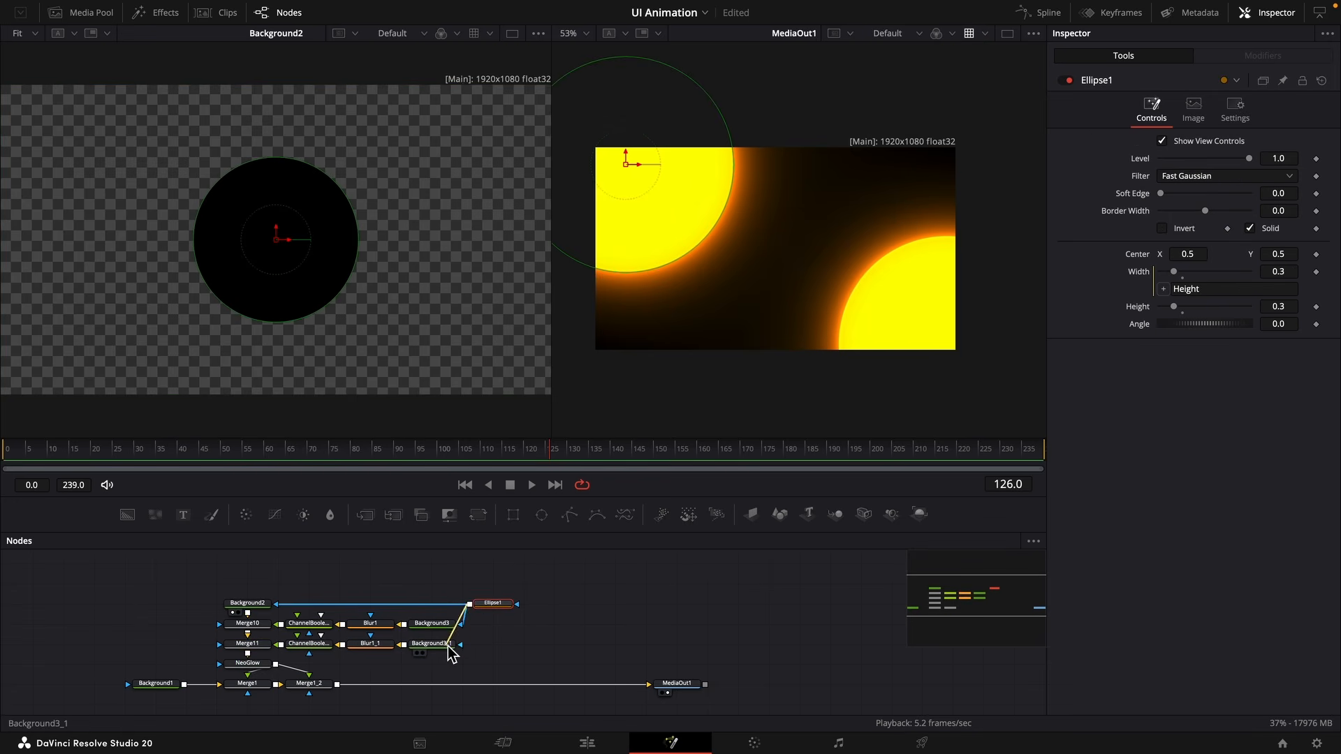
Colour Background3_1 pale orange with saturation 0.223 and reduce the Blur1_1 blur size to 9.8.
click(427, 646)
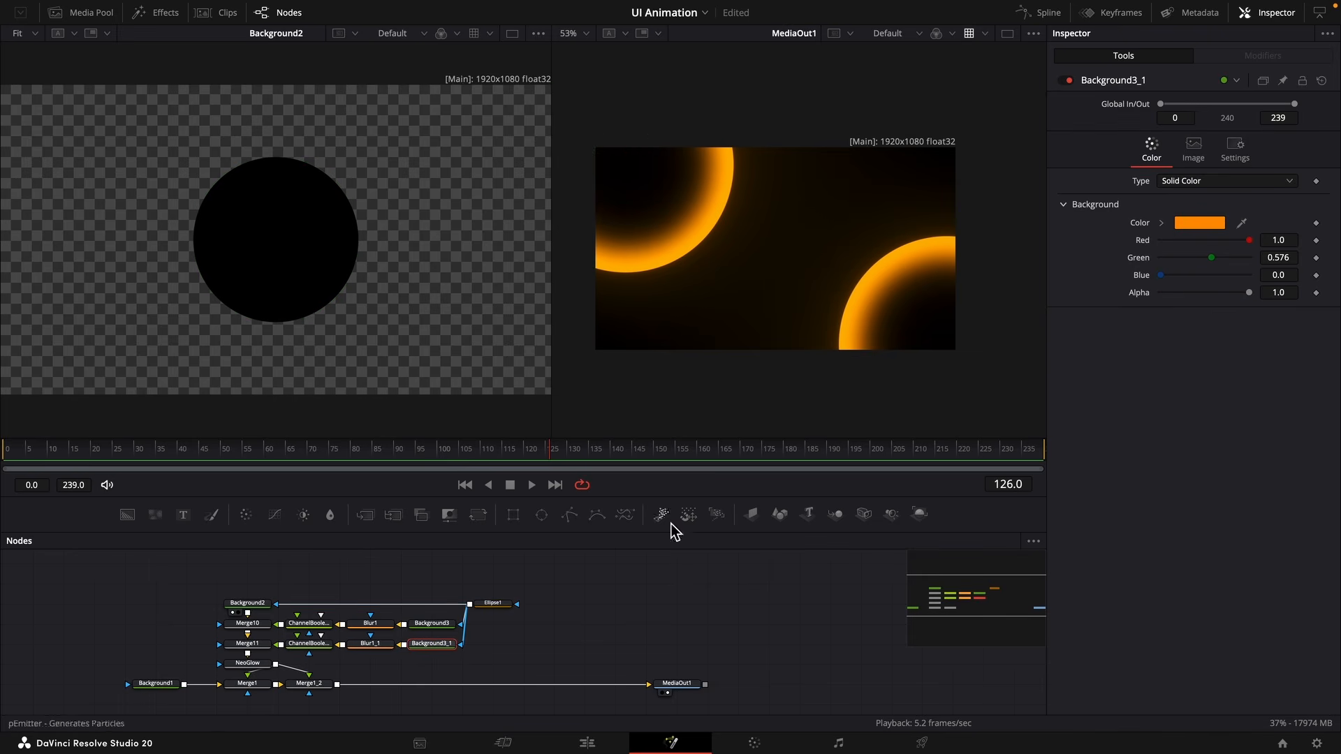
click(1161, 224)
click(1200, 240)
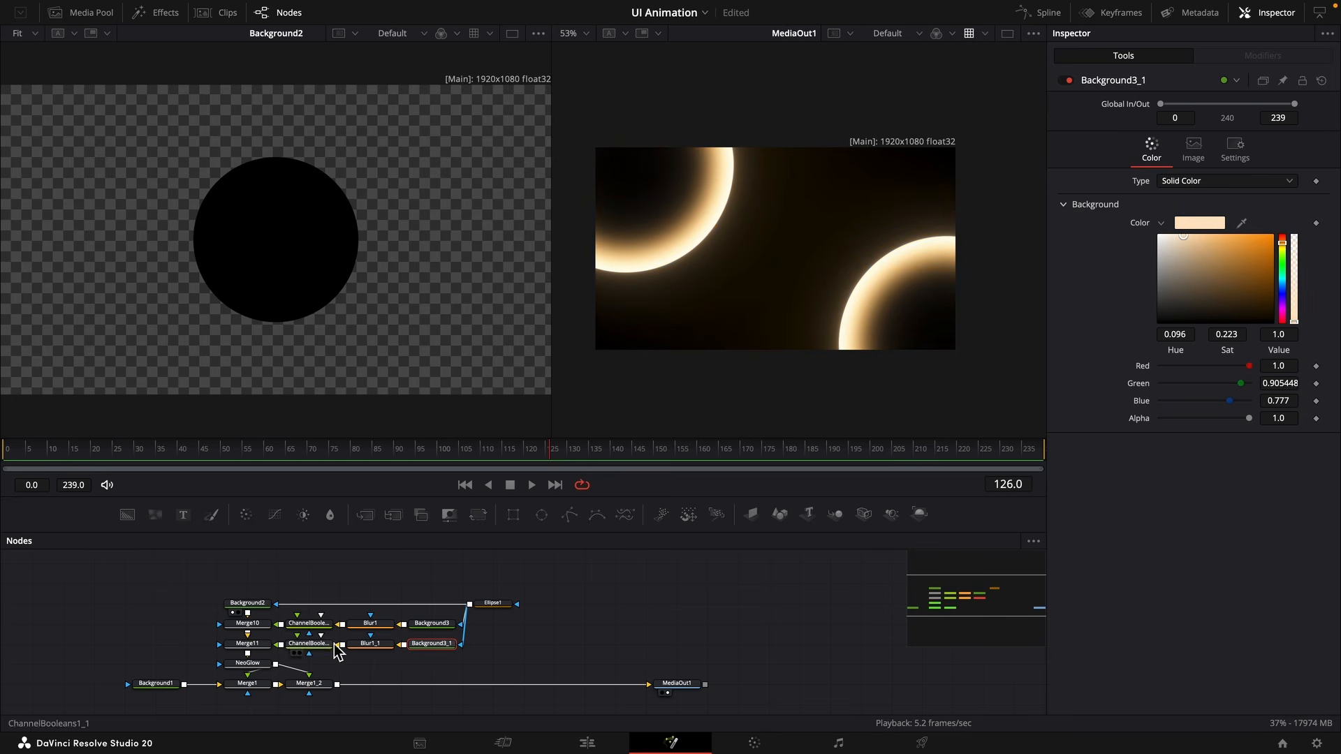
click(370, 643)
drag(1276, 197, 1019, 212)
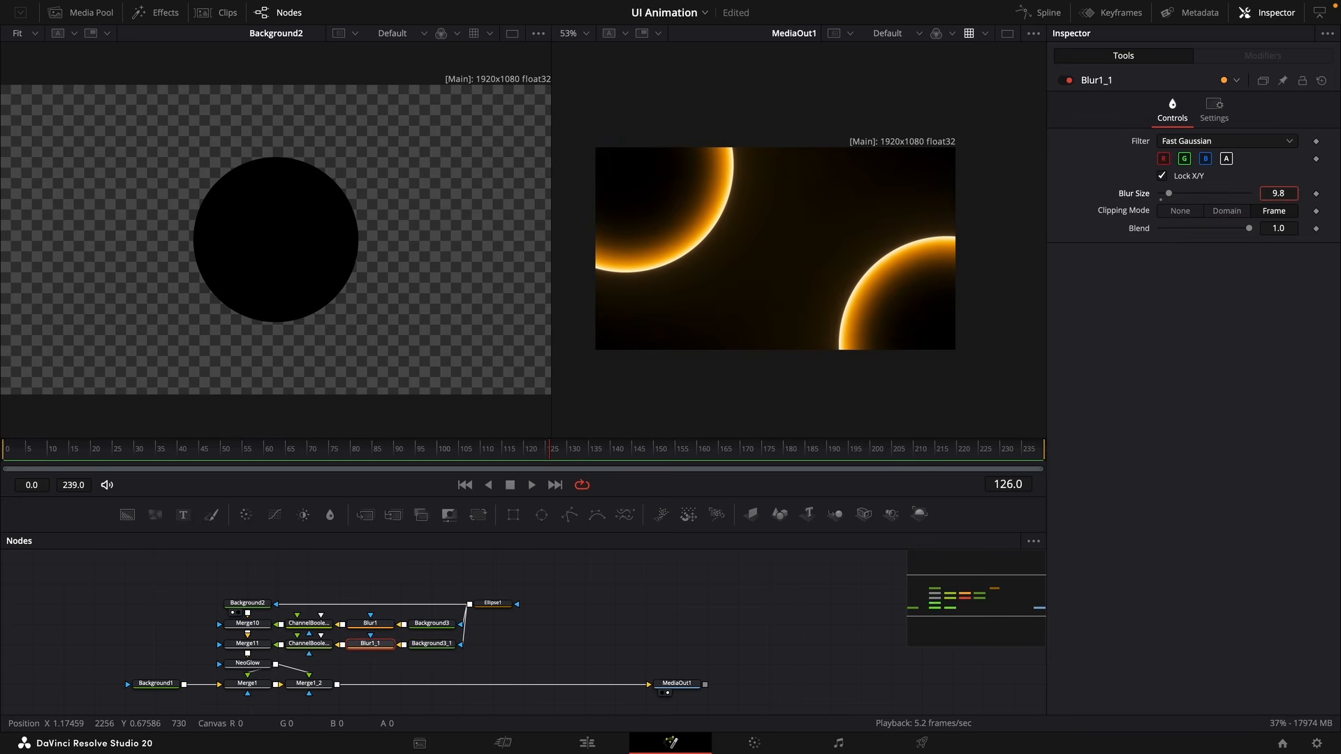
Reduce the blend of Merge11 to 0.476.
click(248, 643)
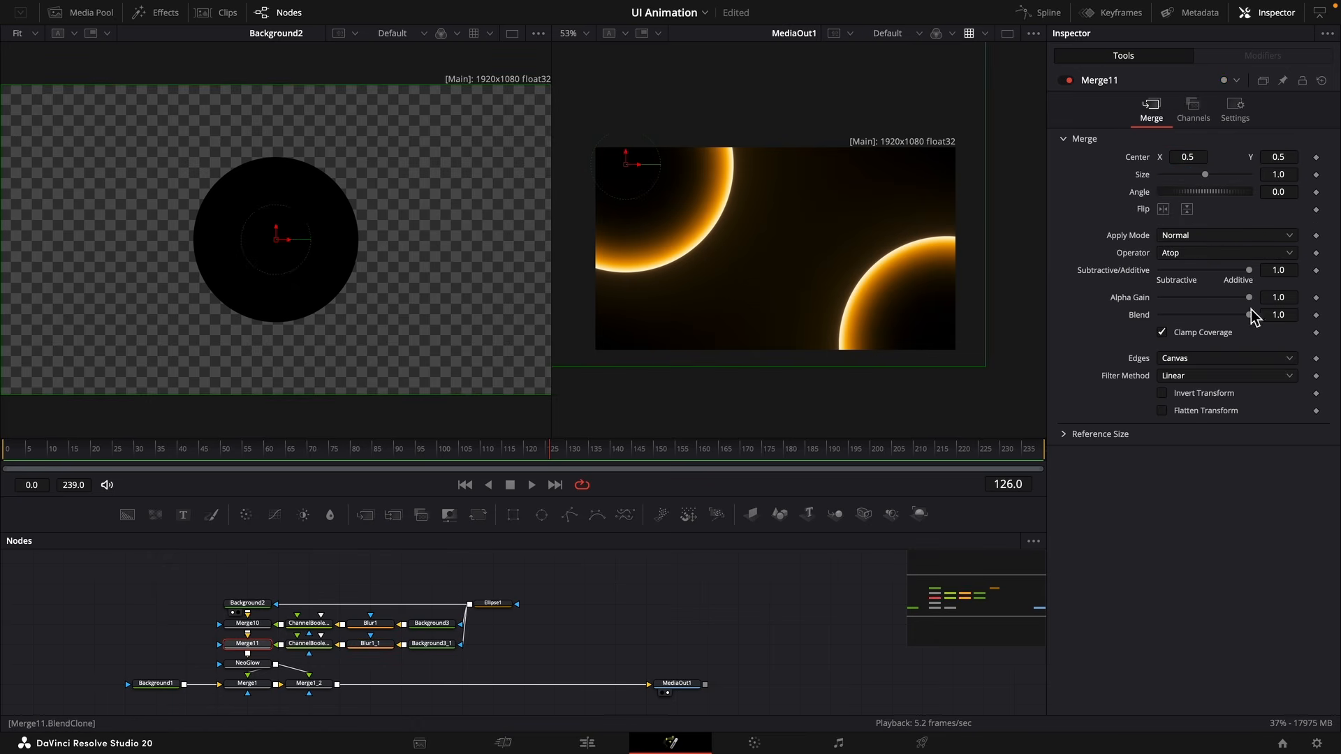
drag(1278, 315, 909, 316)
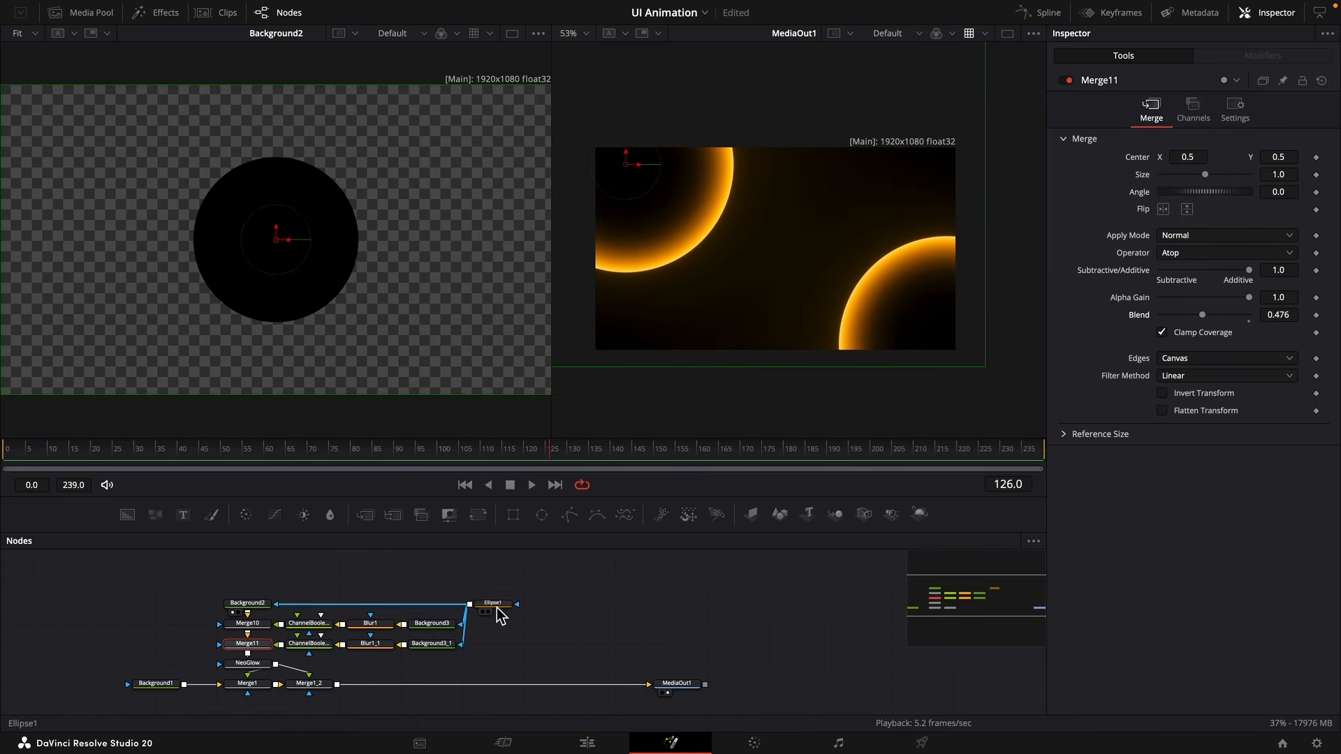
Add an Underlay to the node graph and rename it Circle.
click(542, 581)
key(shift+space)
text(underlay)
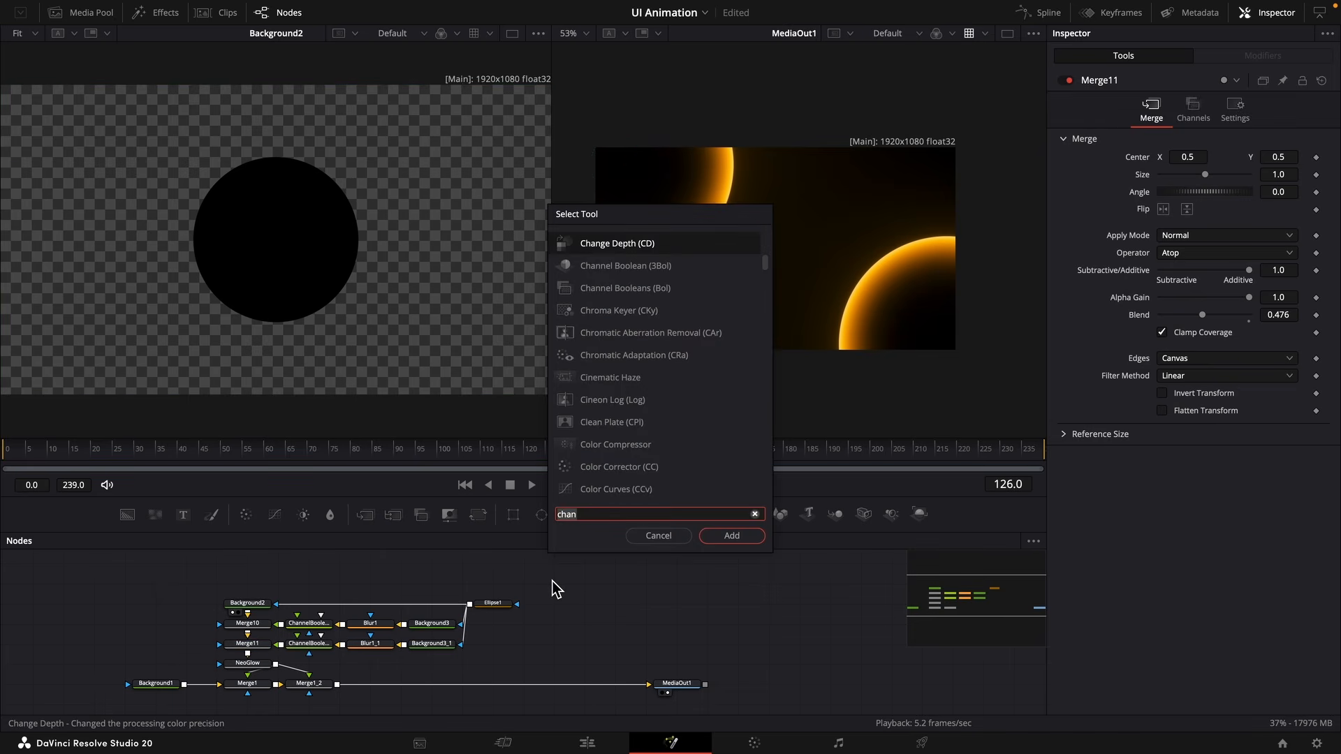
key(Return)
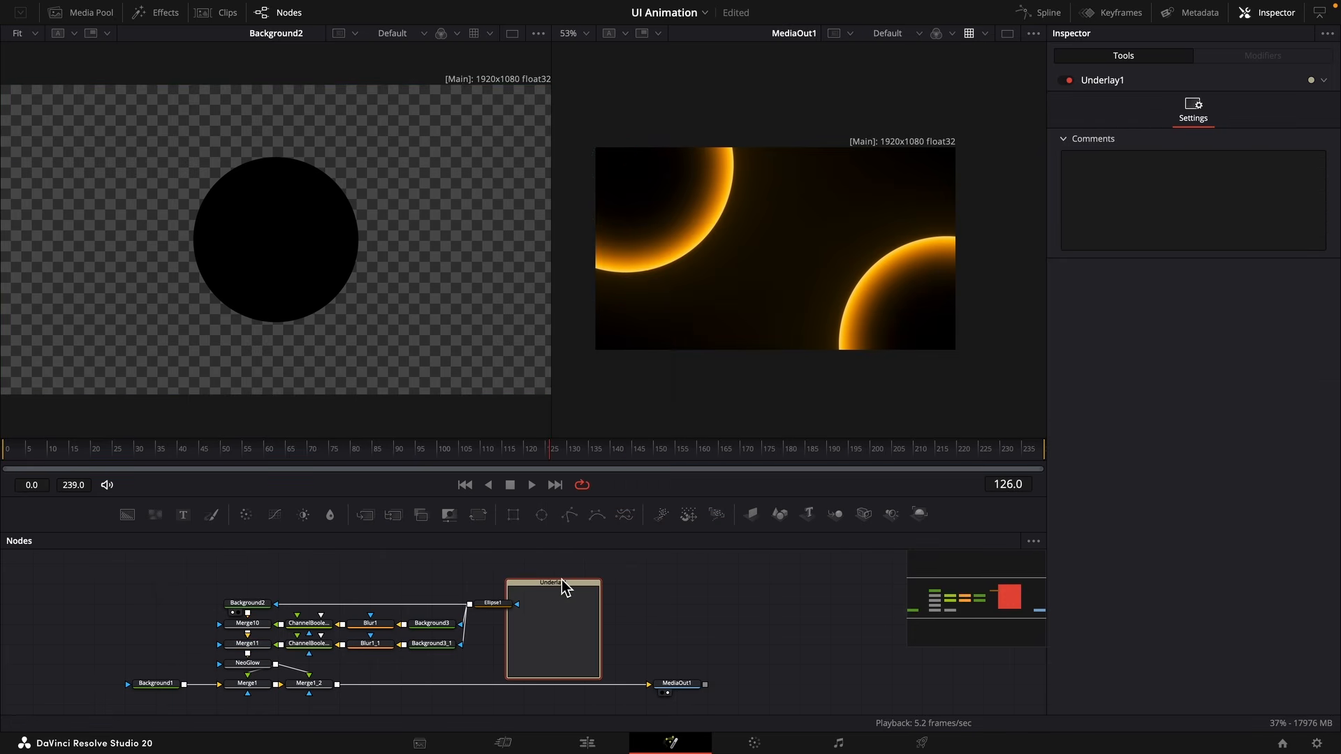
key(F2)
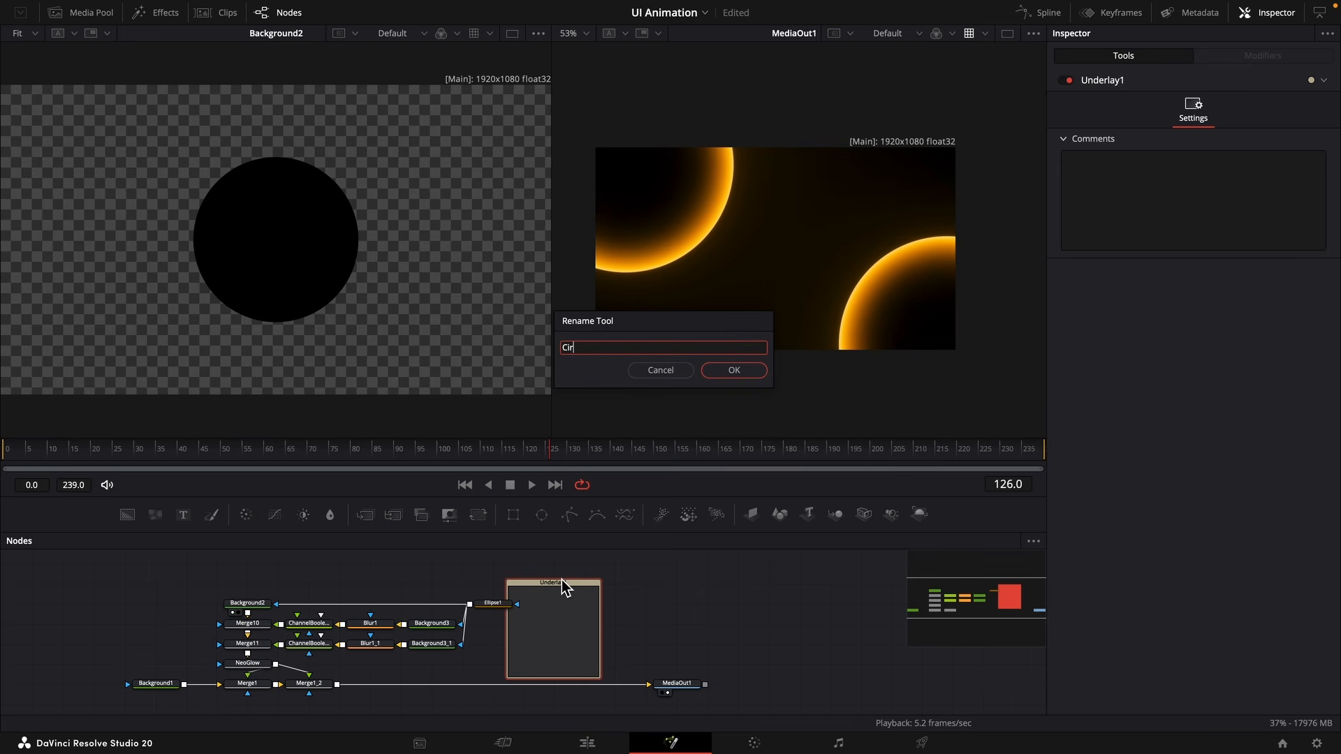
key(Return)
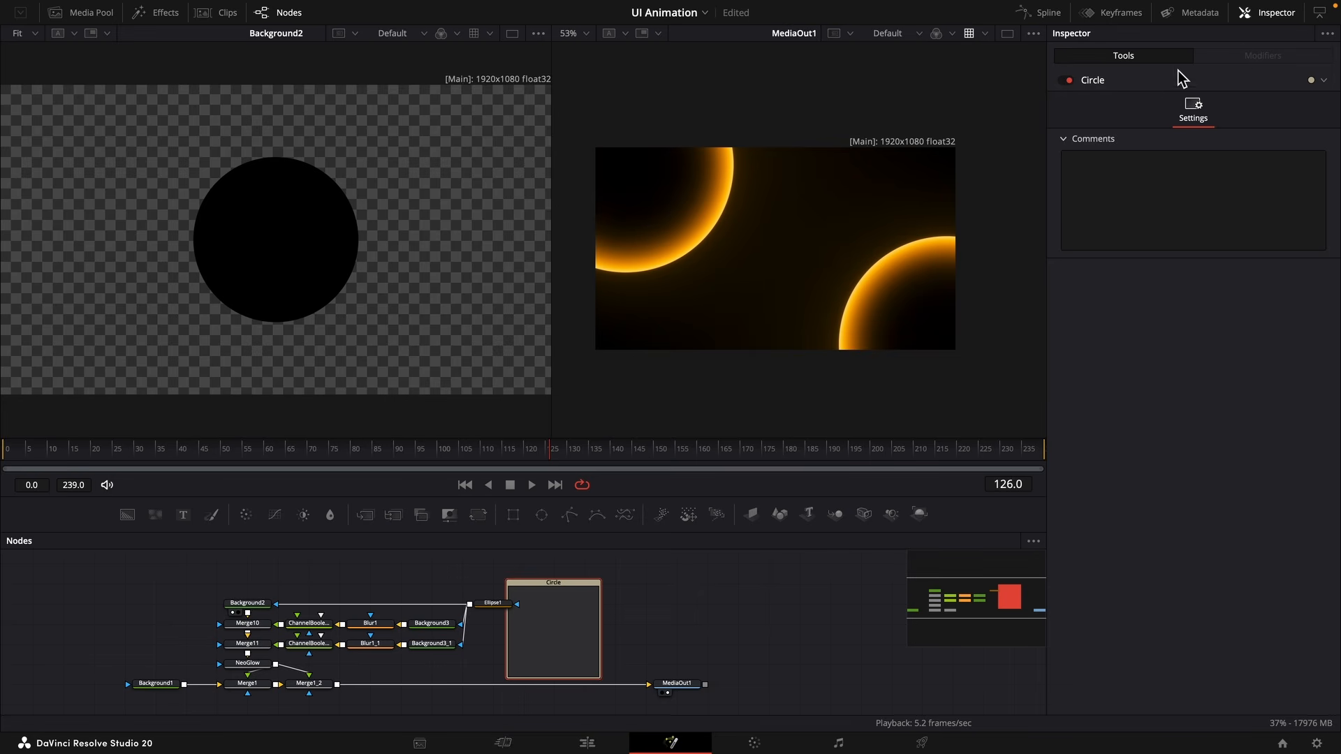
Colour the Circle underlay orange and fit it around the circle nodes, from Background2 and Ellipse1 down to NeoGlow.
click(1324, 81)
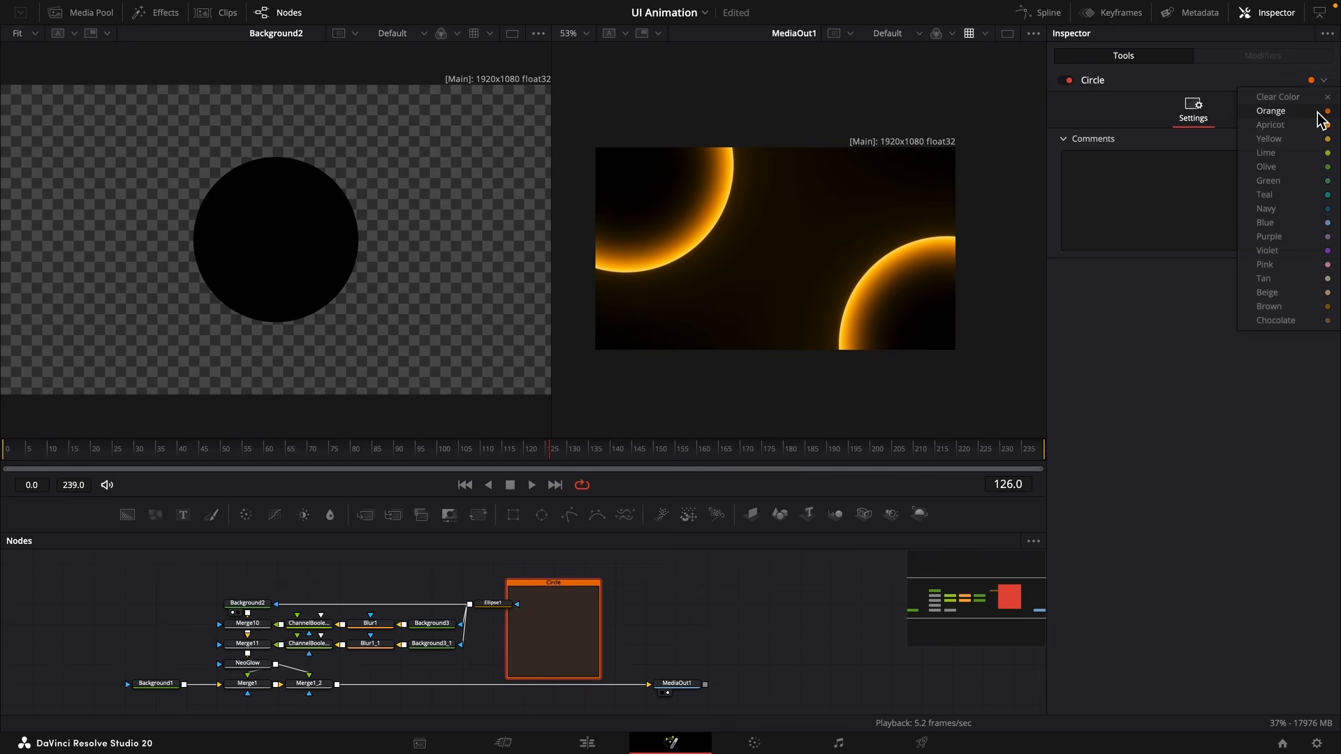
click(1326, 112)
drag(519, 592, 194, 593)
mouse_move(440, 583)
mouse_down()
mouse_move(401, 585)
mouse_move(496, 569)
mouse_move(446, 584)
mouse_up()
click(657, 614)
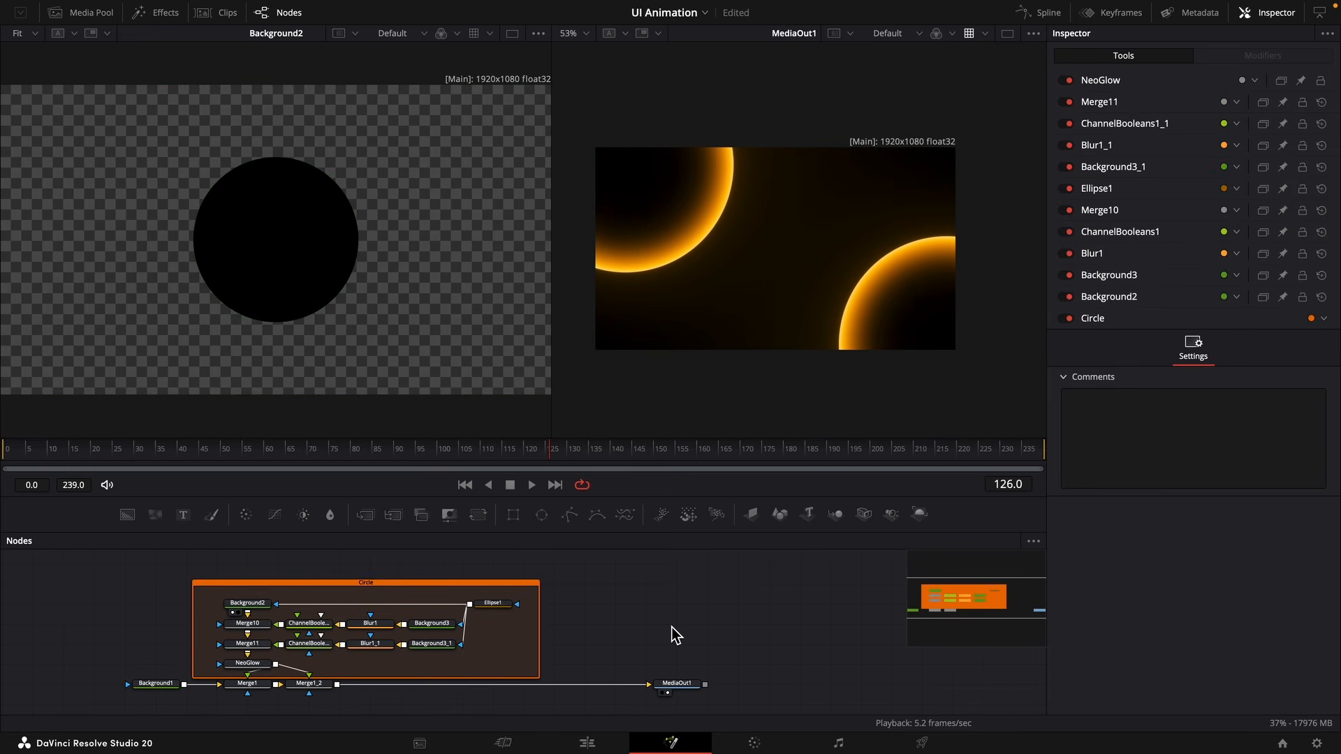
Move MediaOut1 well away from the Circle group to make room for more nodes.
drag(681, 692, 888, 661)
drag(841, 661, 812, 662)
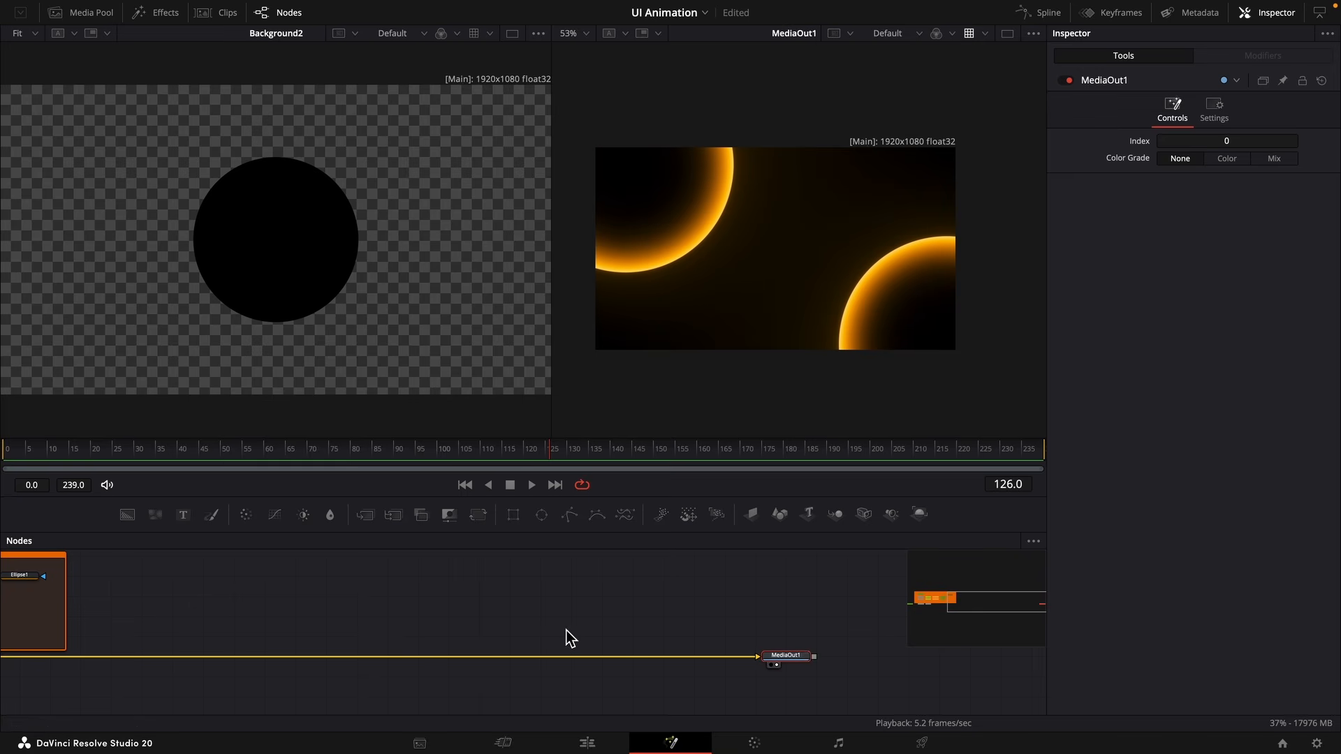
click(568, 635)
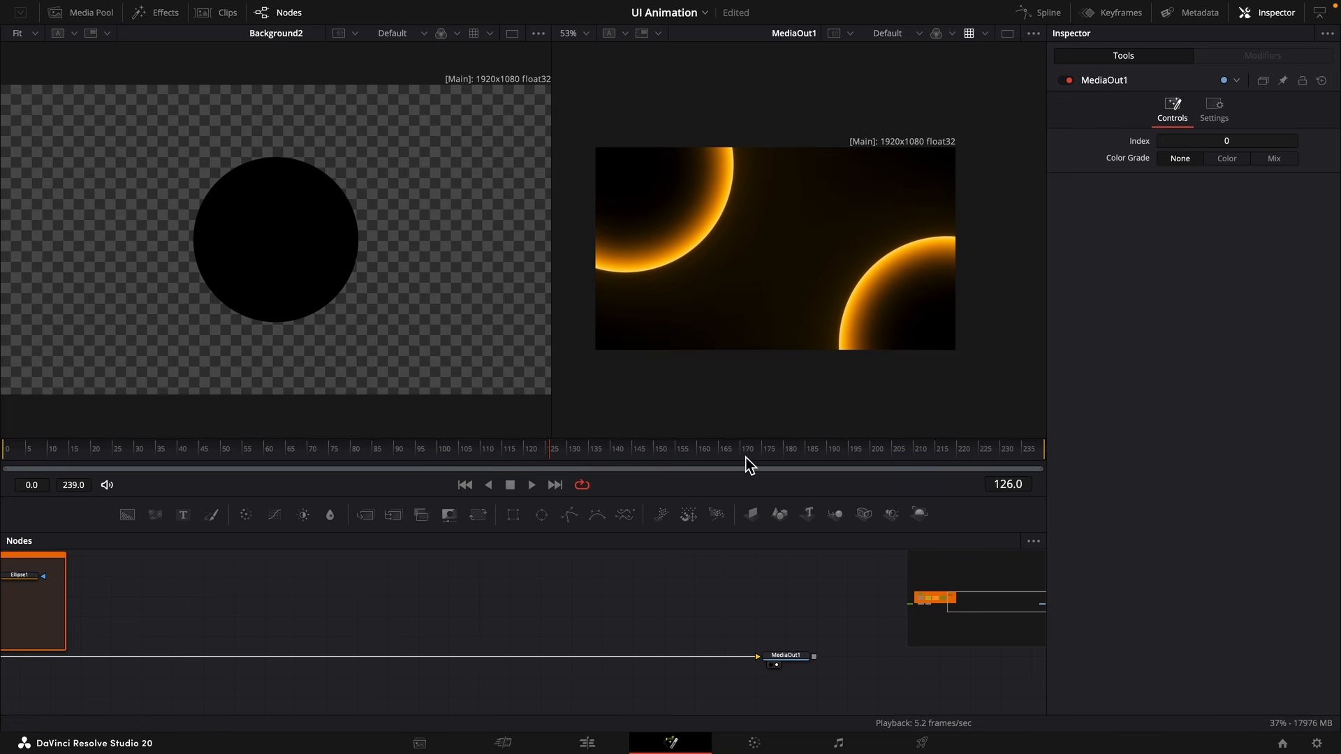
Add a Blur node beyond the Circle group and feed it from the output of Merge1_2.
scroll(343, 594, left, 3)
key(shift+space)
text(bl)
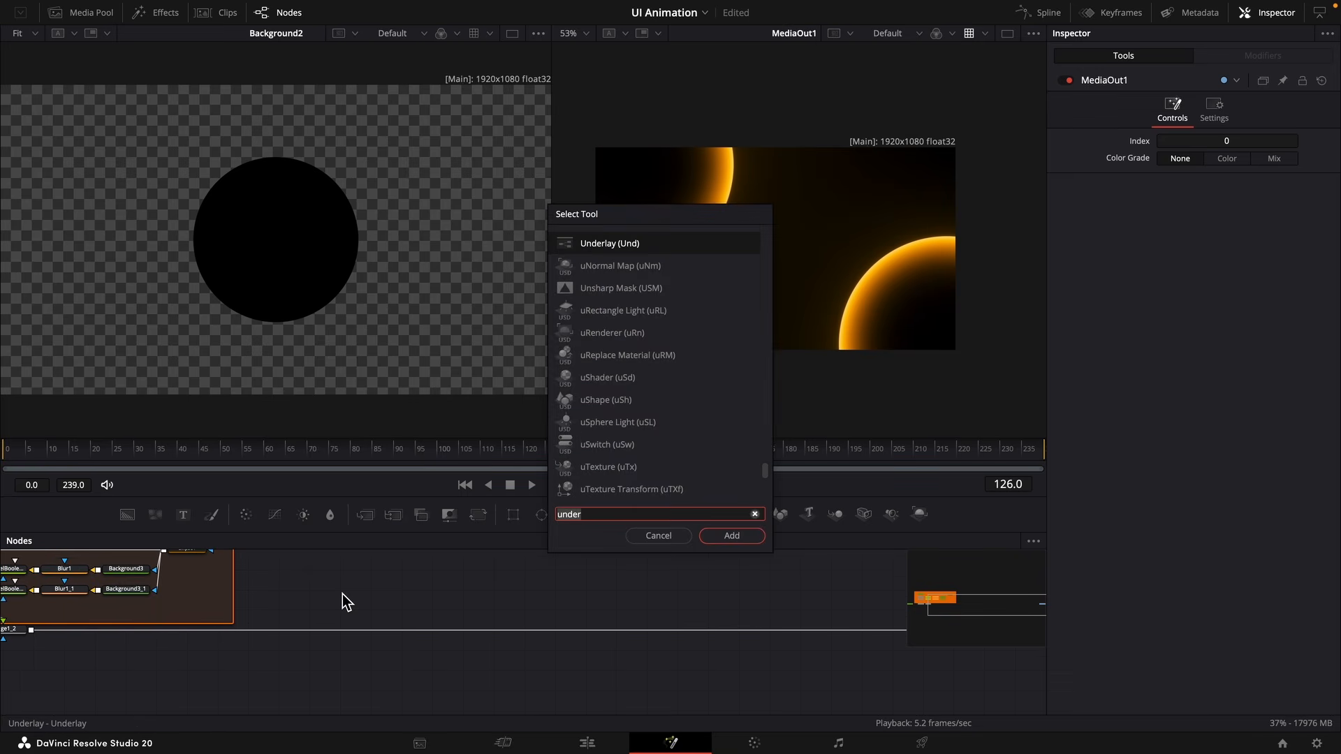
key(Down)
key(Return)
drag(30, 636, 372, 619)
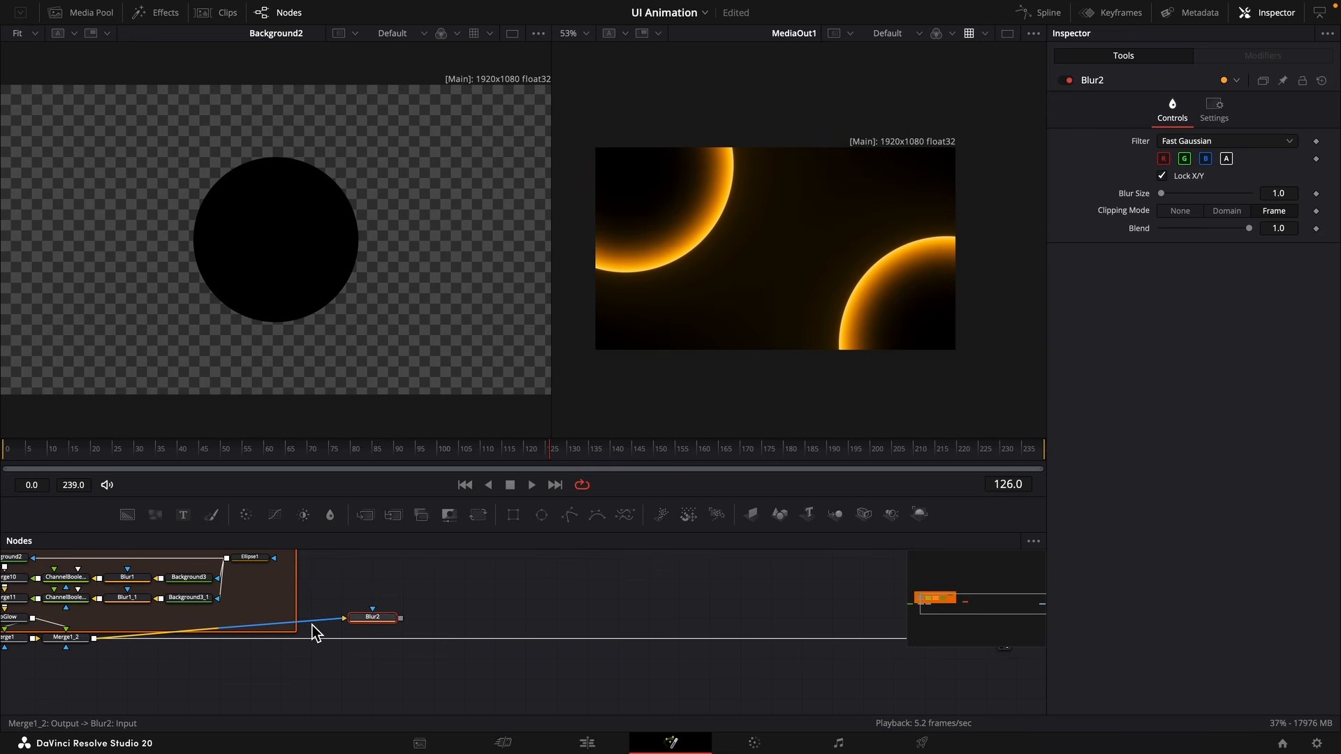
Insert a pipe router on the Merge1_2 to Blur2 connection and align it with the main node line.
scroll(323, 618, up, 2)
drag(272, 586, 253, 558)
click(352, 648)
scroll(354, 651, down, 1)
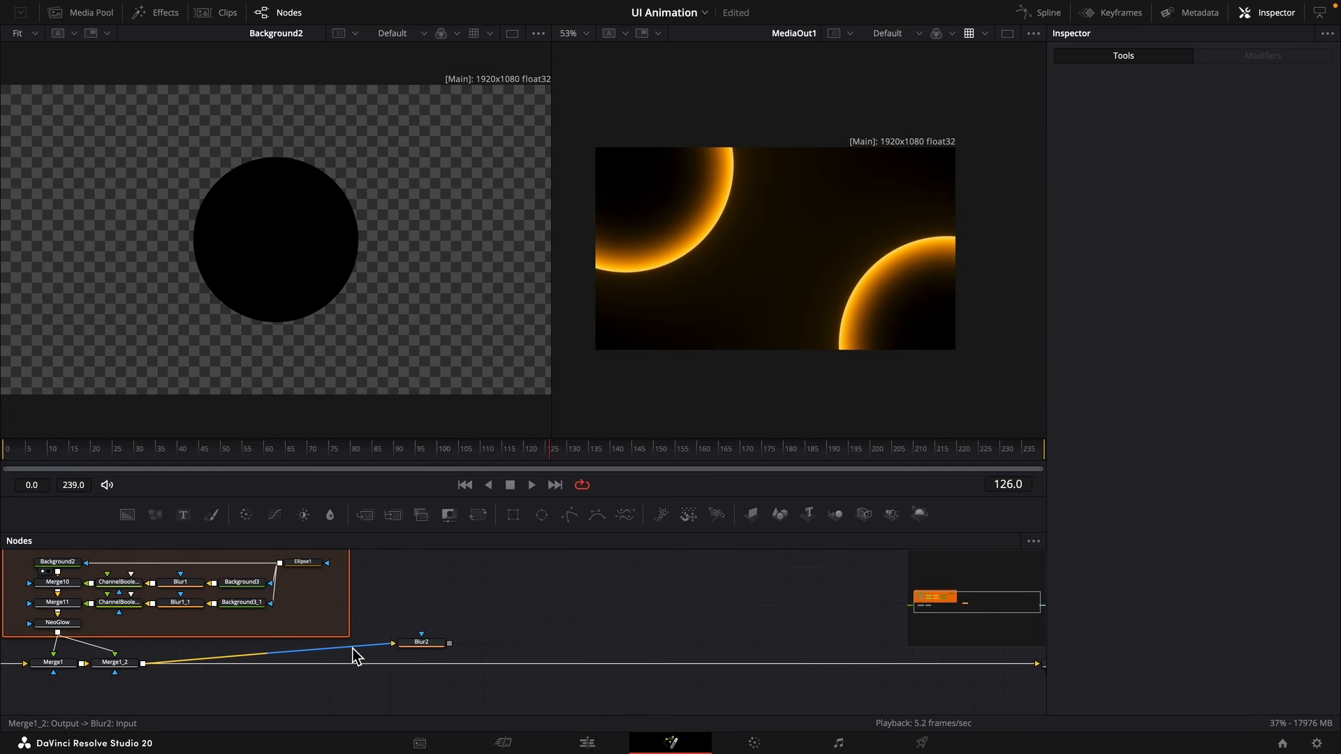
ctrl+click(351, 648)
drag(353, 650, 362, 685)
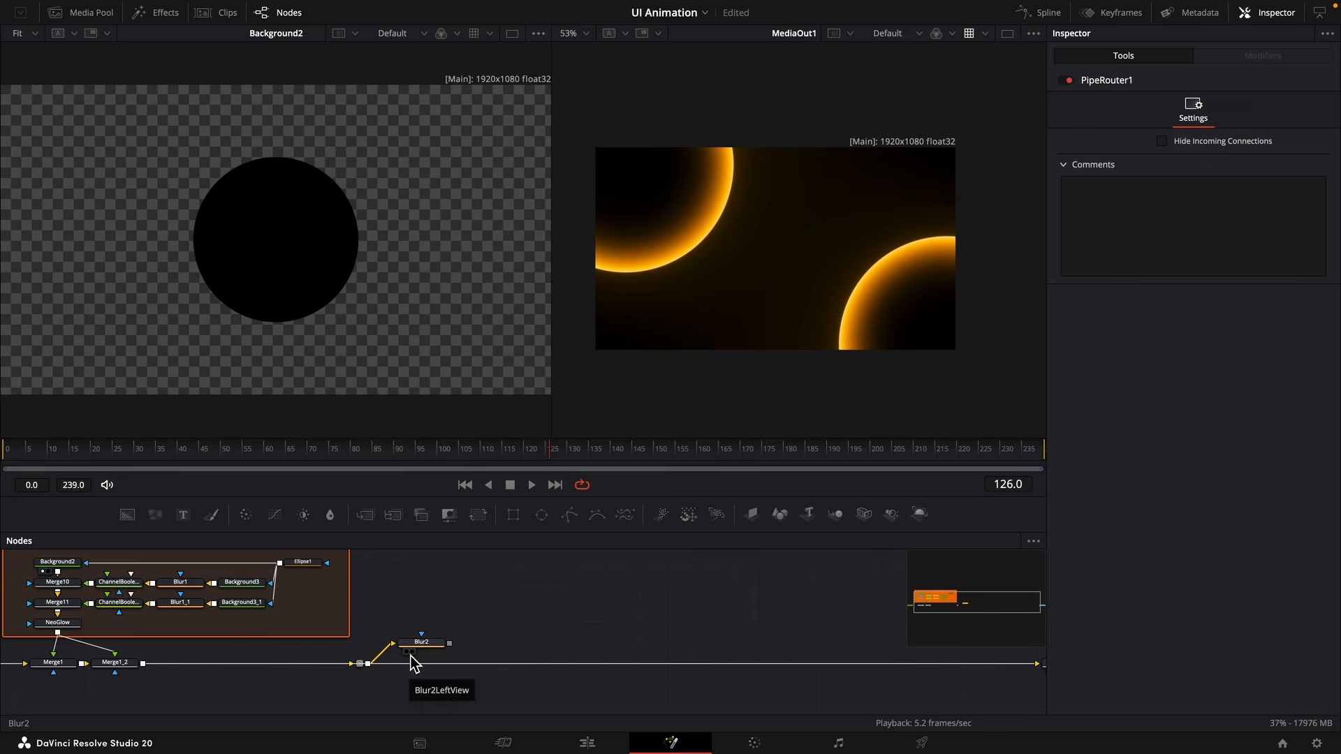
Merge Blur2 over the pipe router's output and set its blur size to 30.
click(419, 643)
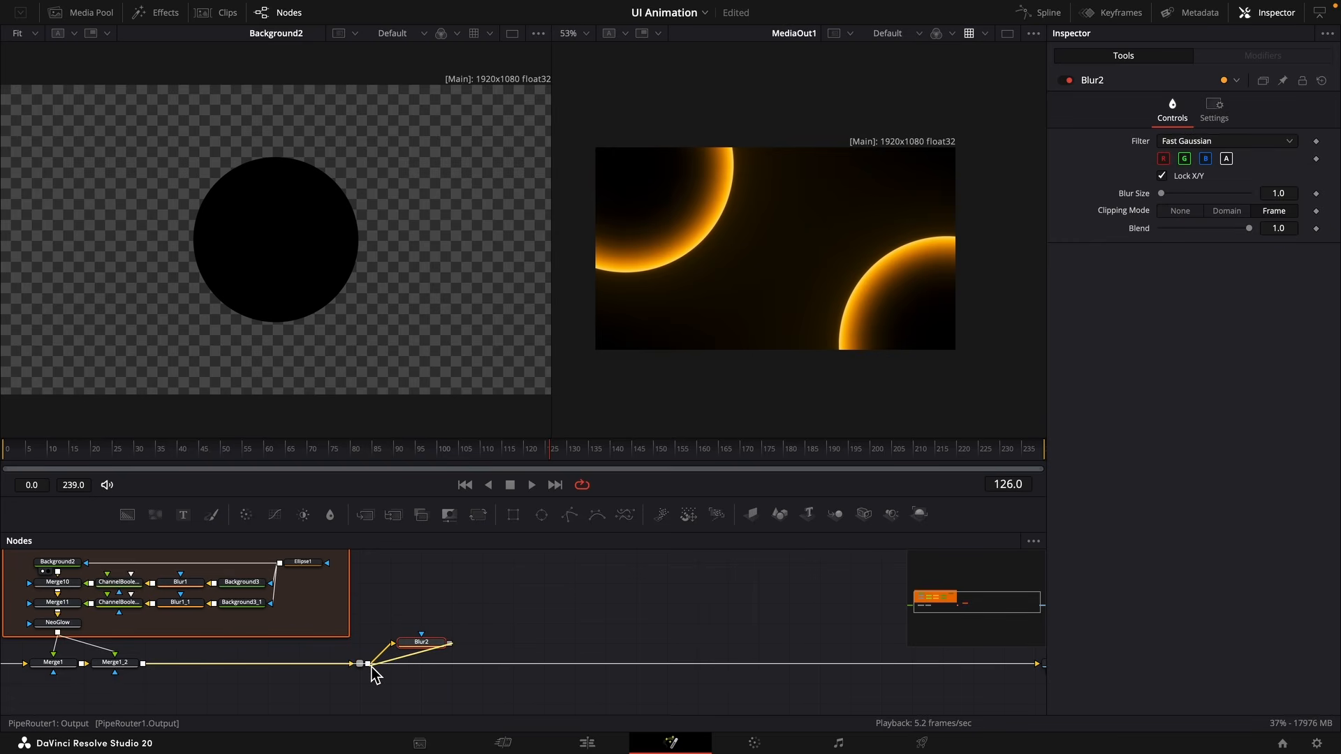
drag(375, 674, 433, 694)
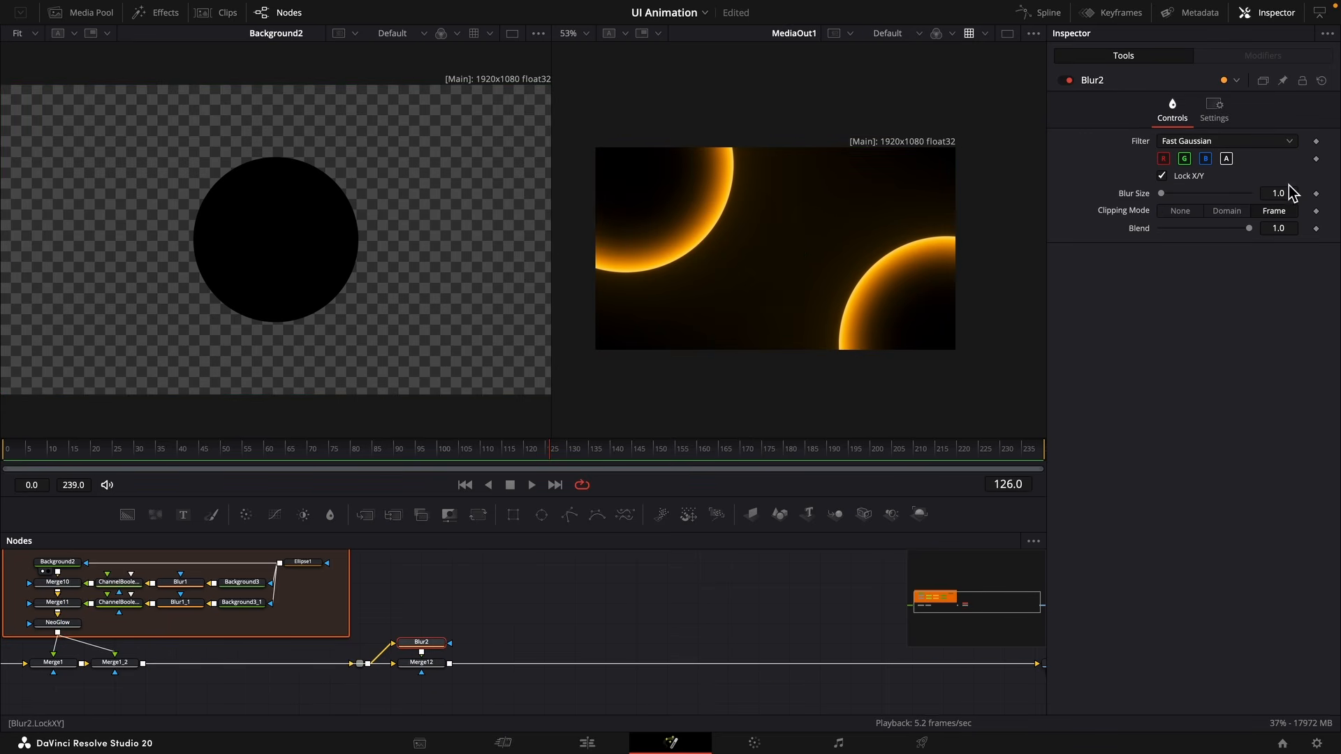
drag(1287, 192, 1310, 192)
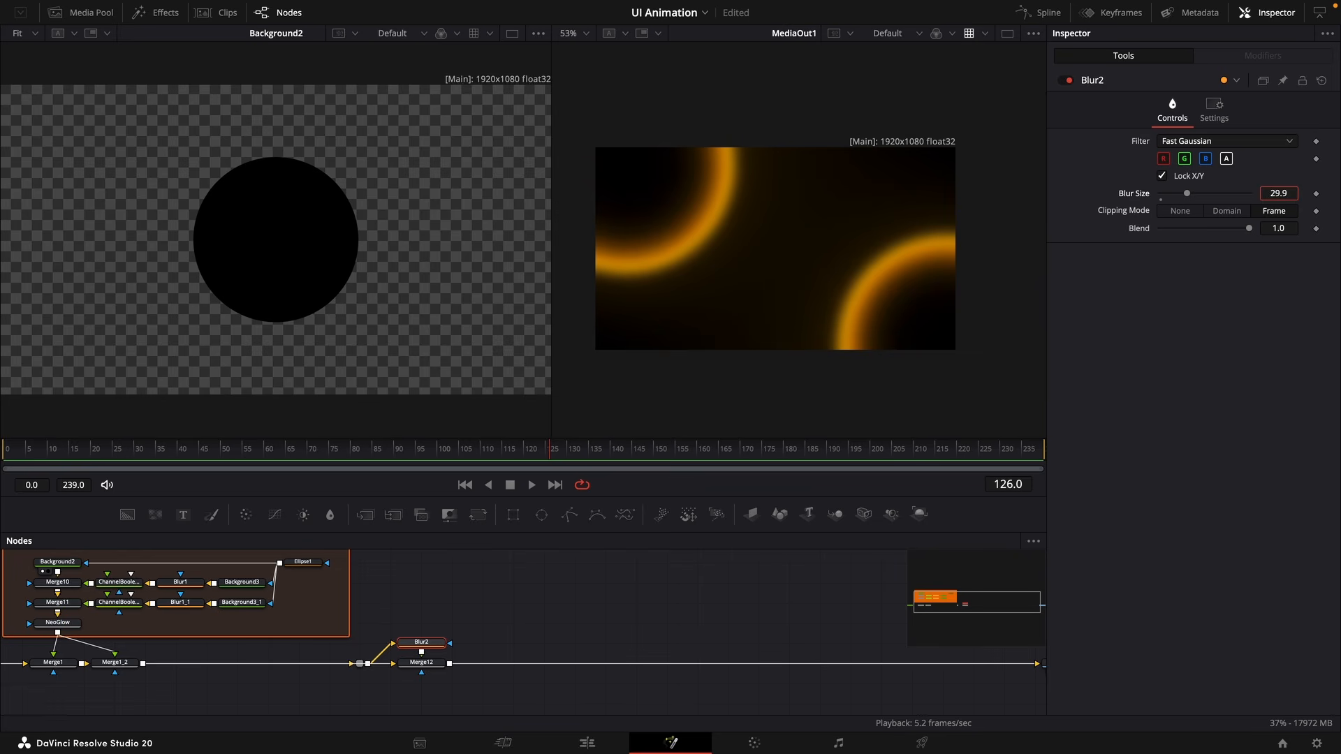
Mask Blur2 with a centred Rectangle about 0.52 wide and 0.56 high, and set its corner radius to 0.15.
drag(513, 515, 423, 607)
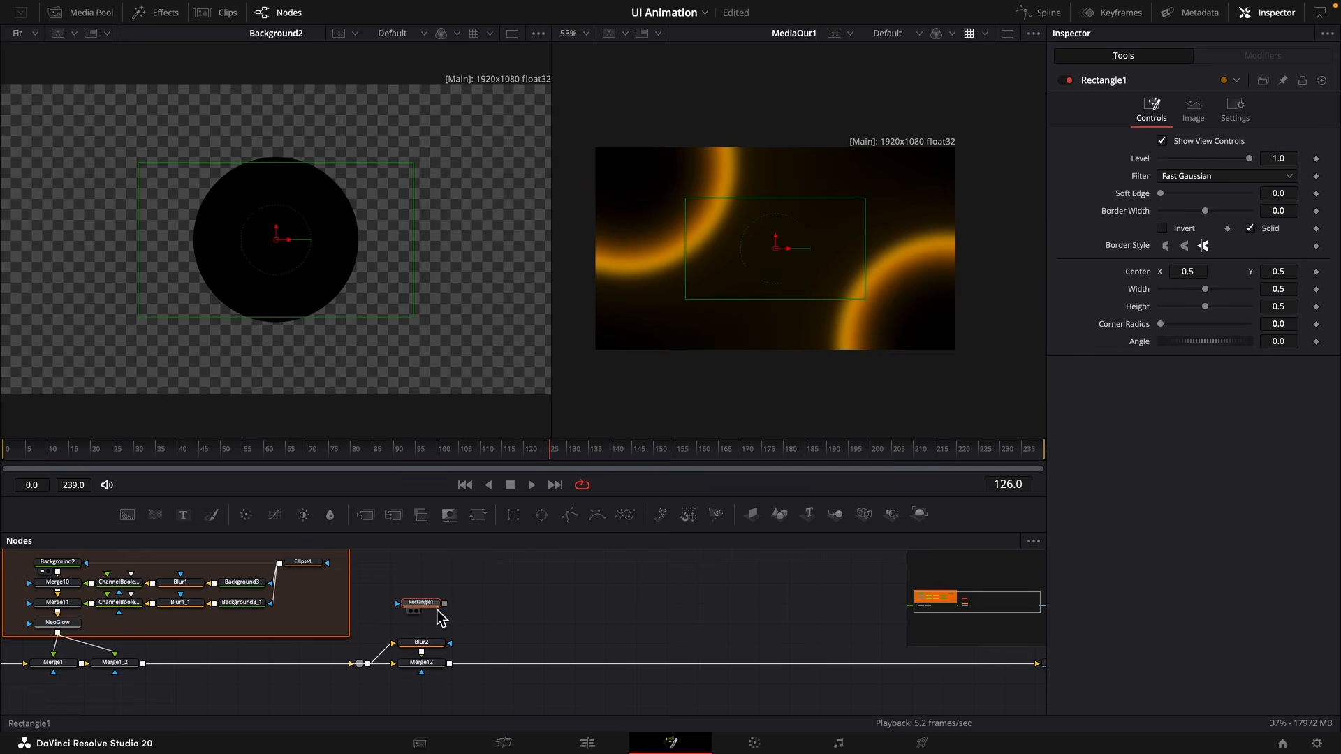
drag(835, 301, 797, 305)
drag(874, 266, 869, 254)
click(421, 642)
key(2)
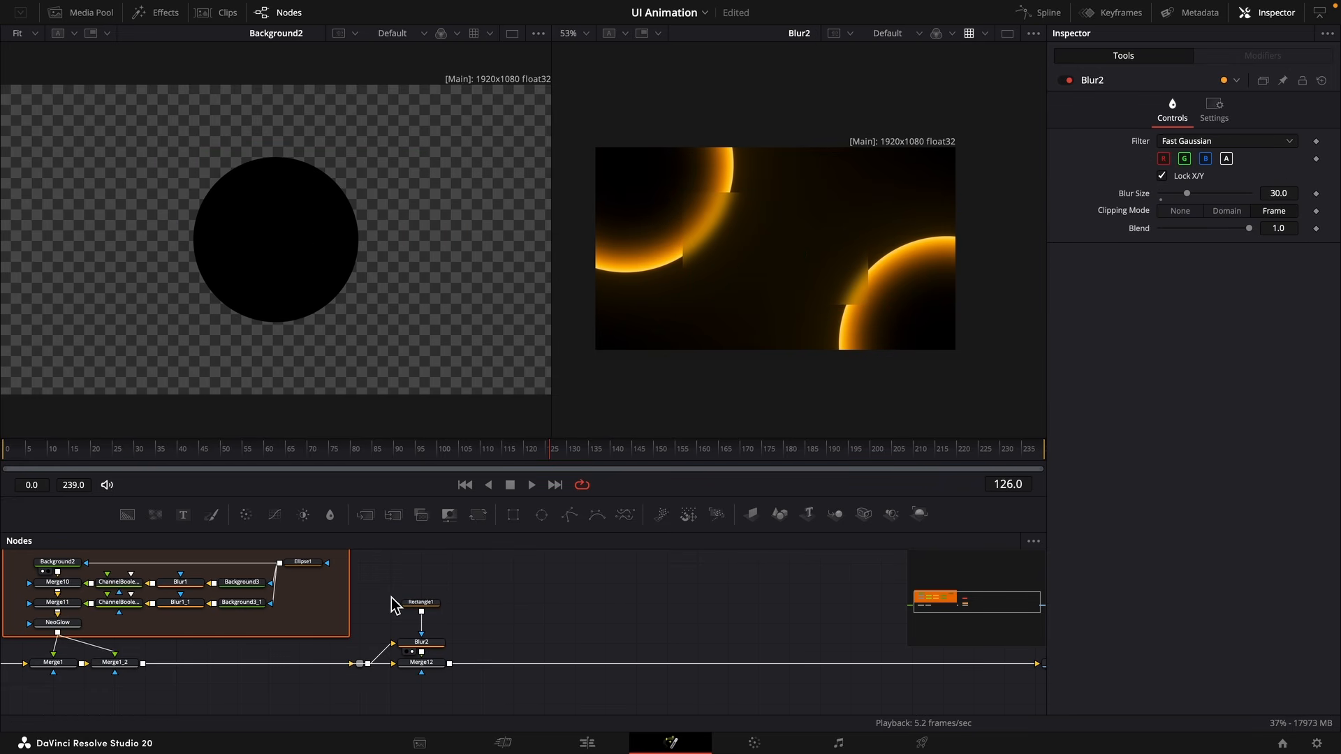
click(420, 602)
drag(1289, 325, 1299, 324)
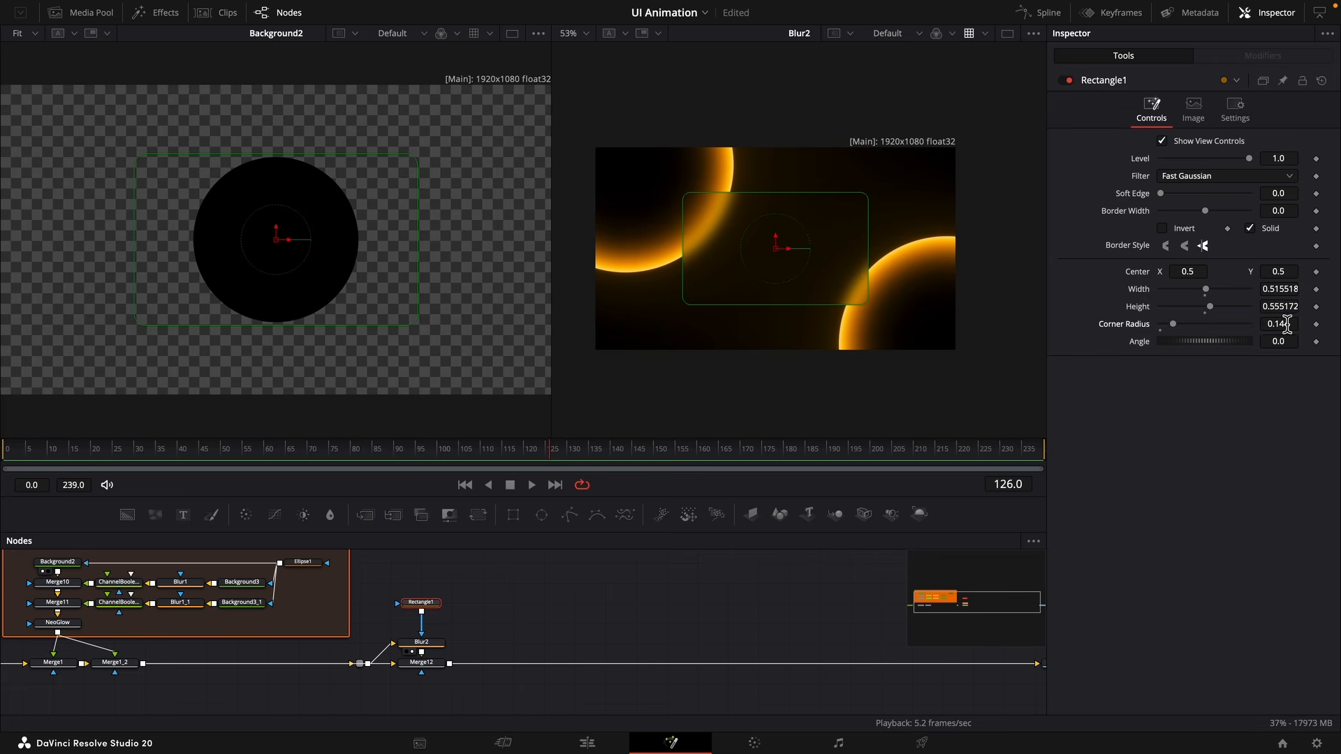
Add a Background node masked by Rectangle1 and merge it over Merge12.
click(431, 646)
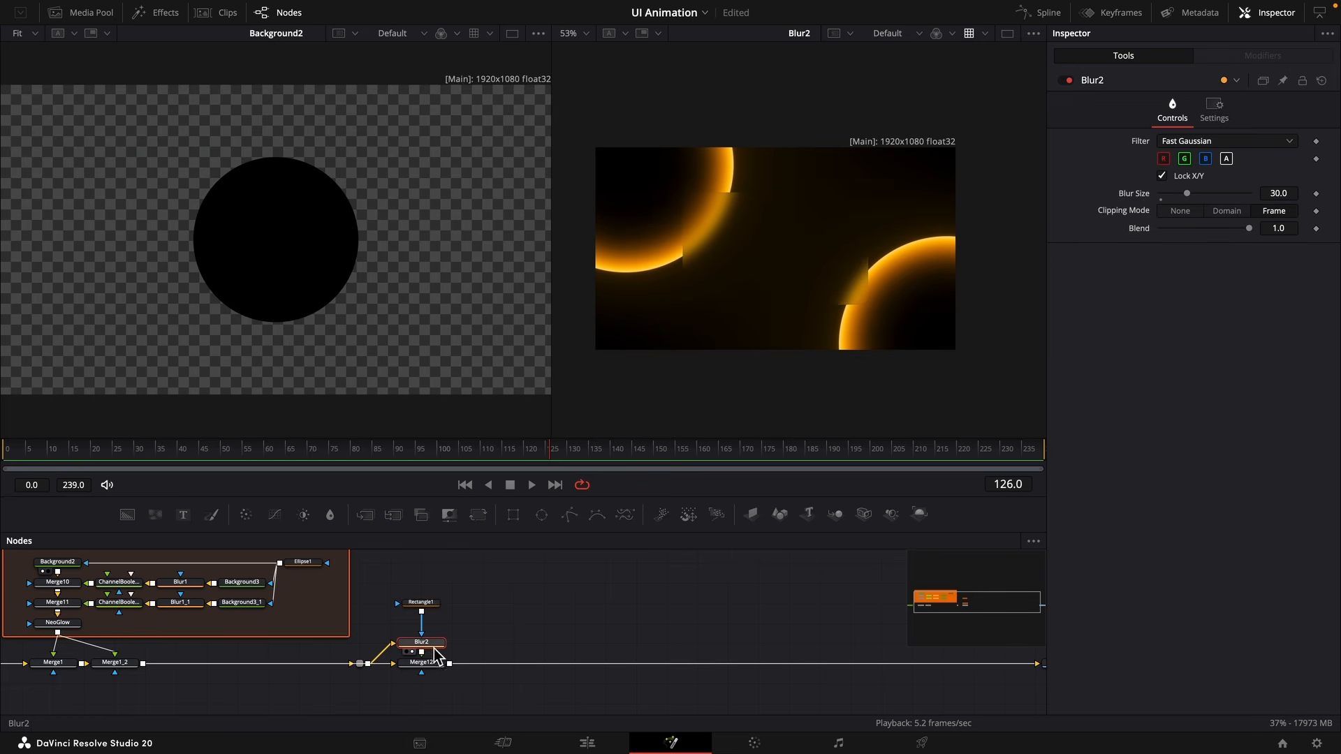
drag(127, 514, 482, 641)
scroll(761, 280, up, 3)
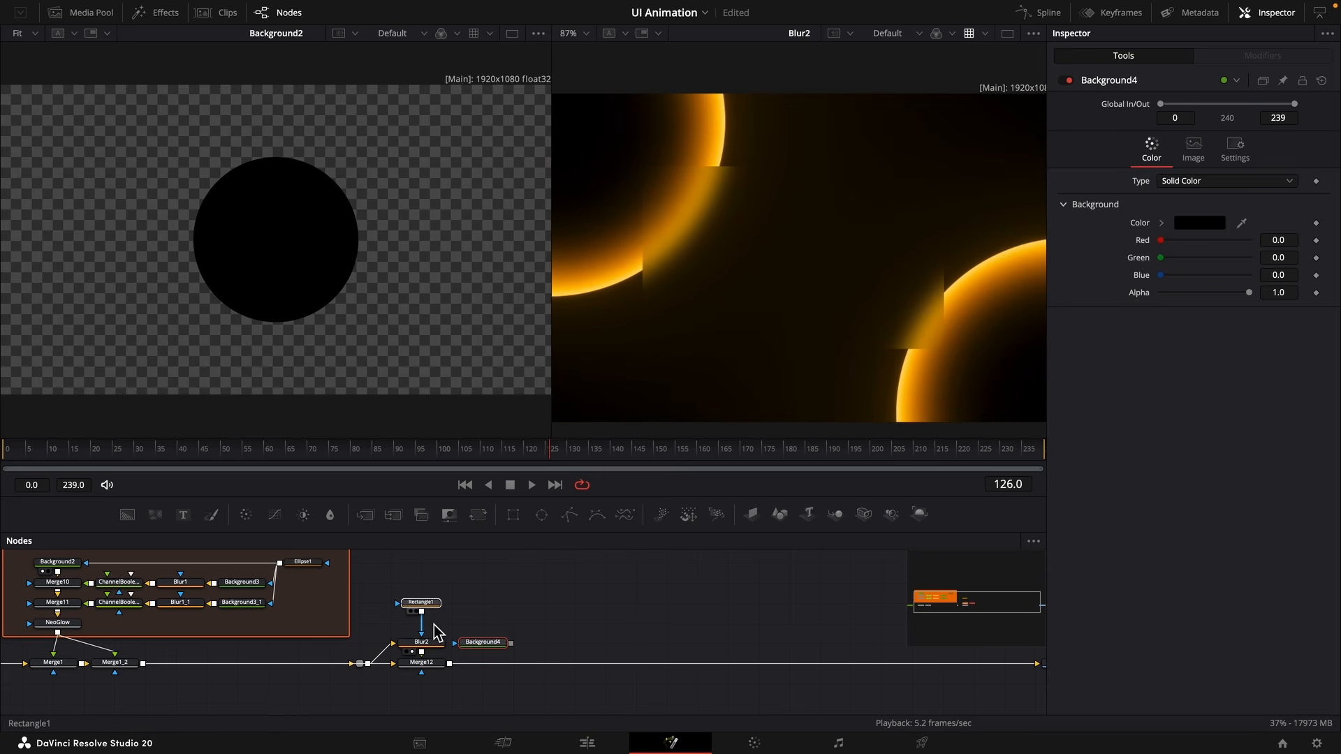
click(420, 604)
drag(421, 611, 451, 664)
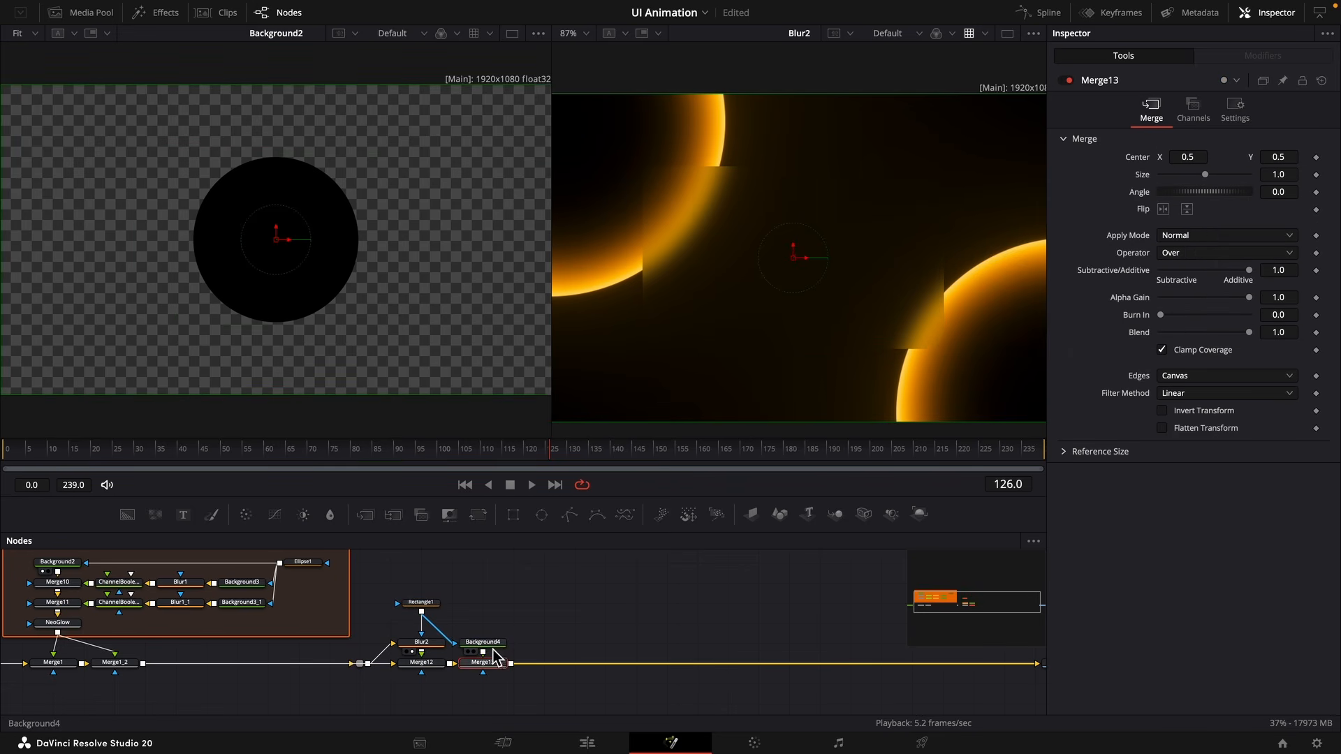
Preview Merge13 in the second viewer and switch that viewer to MediaOut1.
key(2)
scroll(670, 655, right, 4)
click(796, 650)
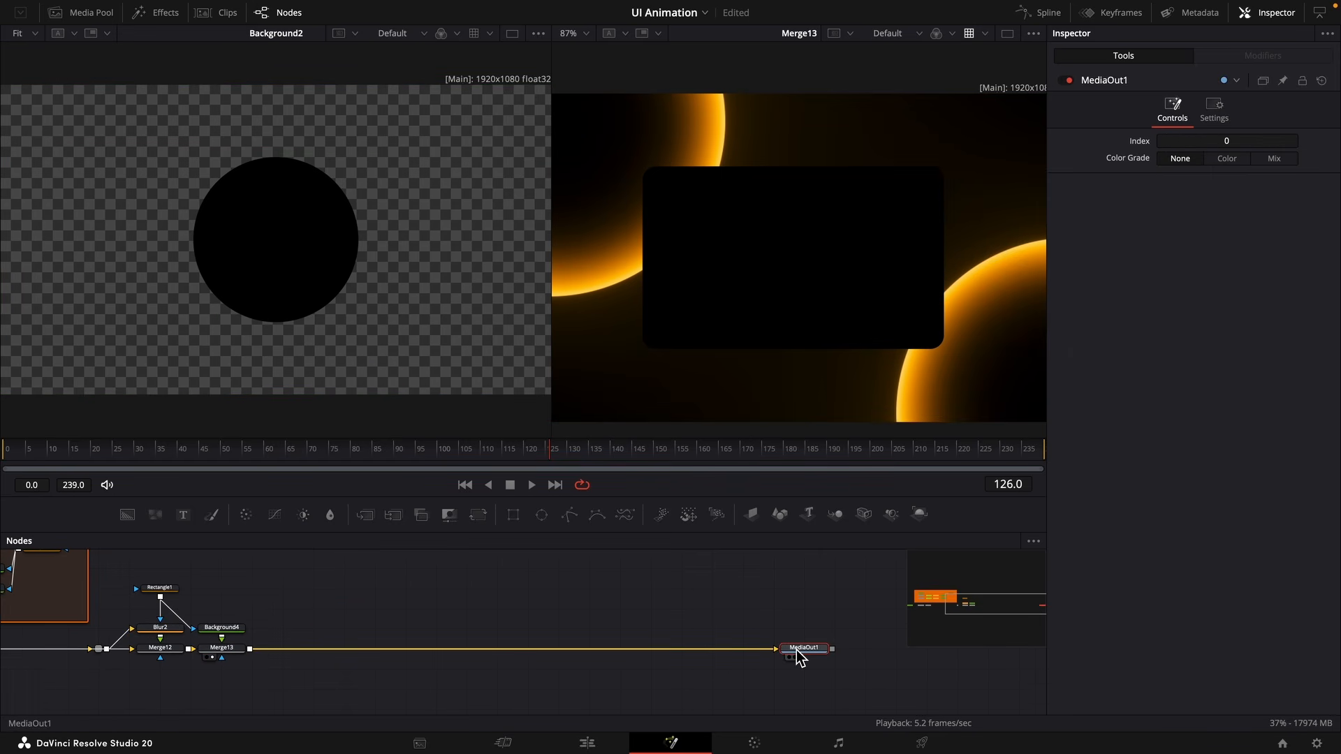
key(2)
scroll(284, 662, left, 5)
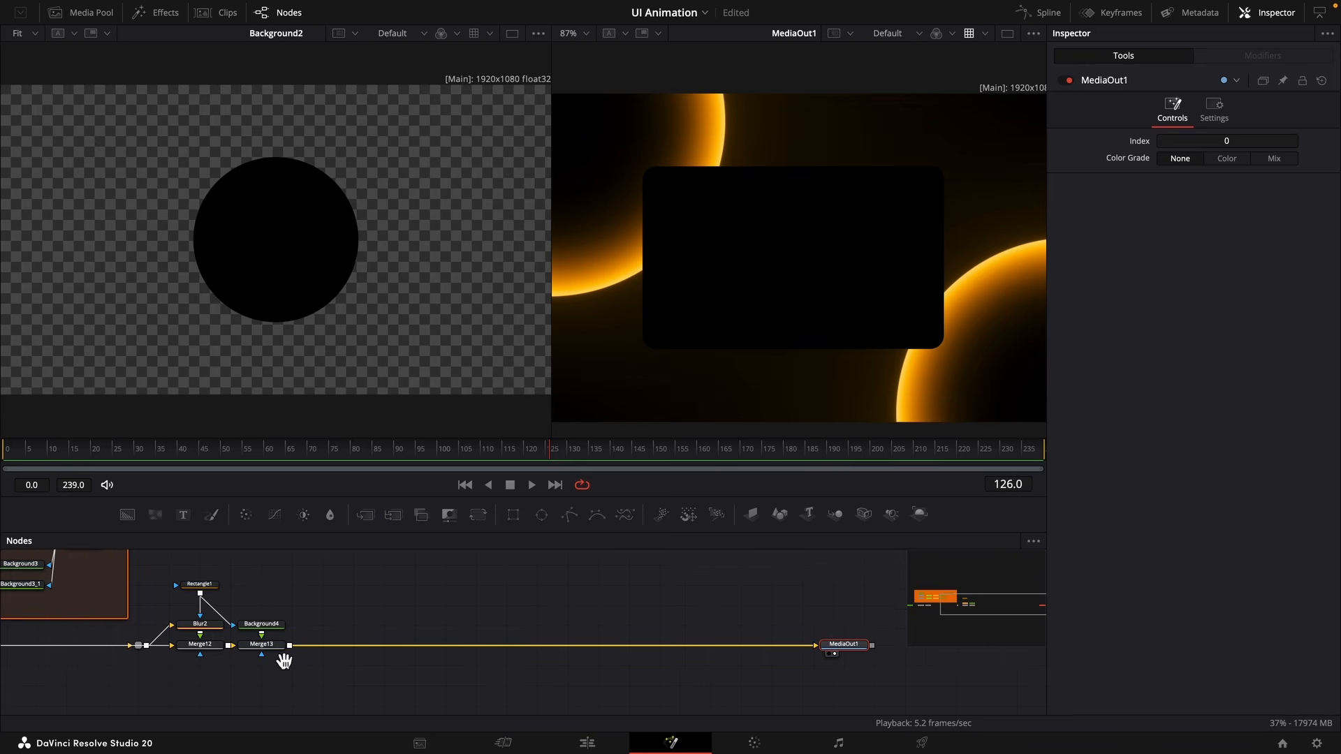
Compare the Rectangle1 mask in both viewers, keeping it in the first and restoring MediaOut1 in the second.
click(374, 624)
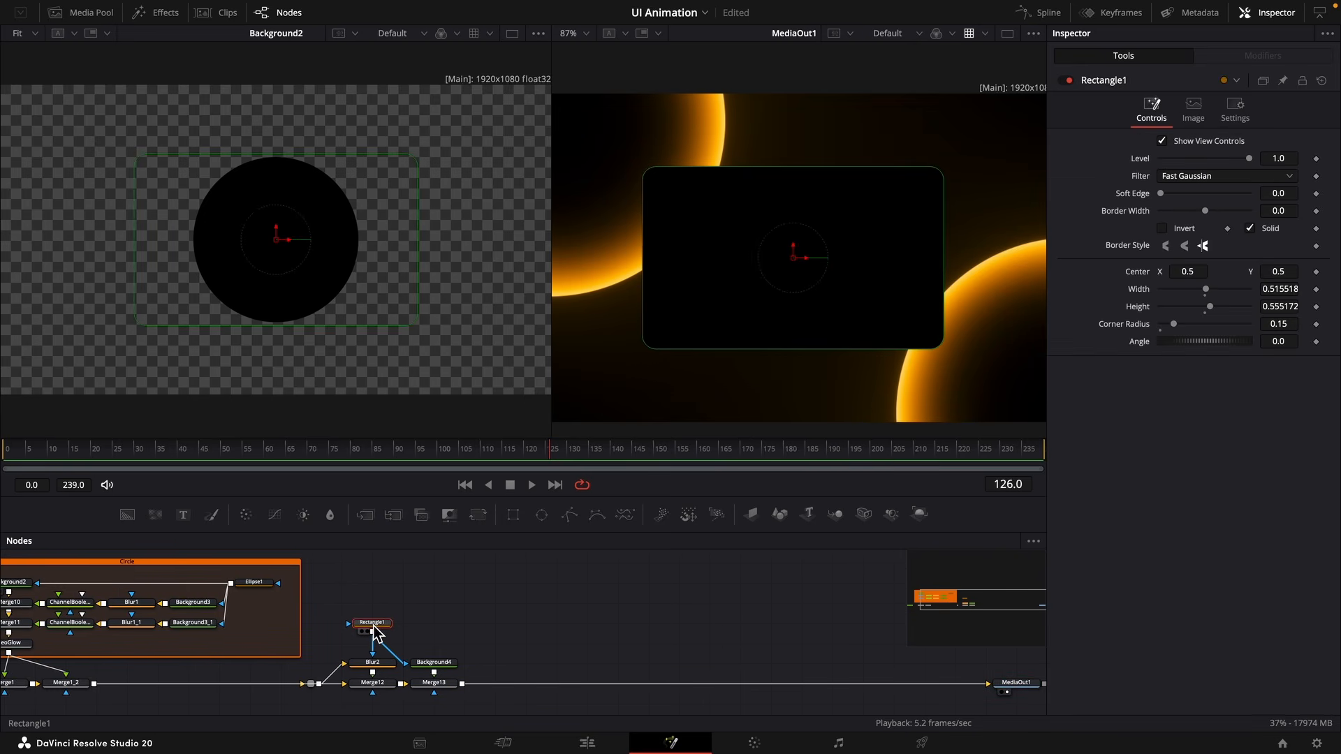
key(1)
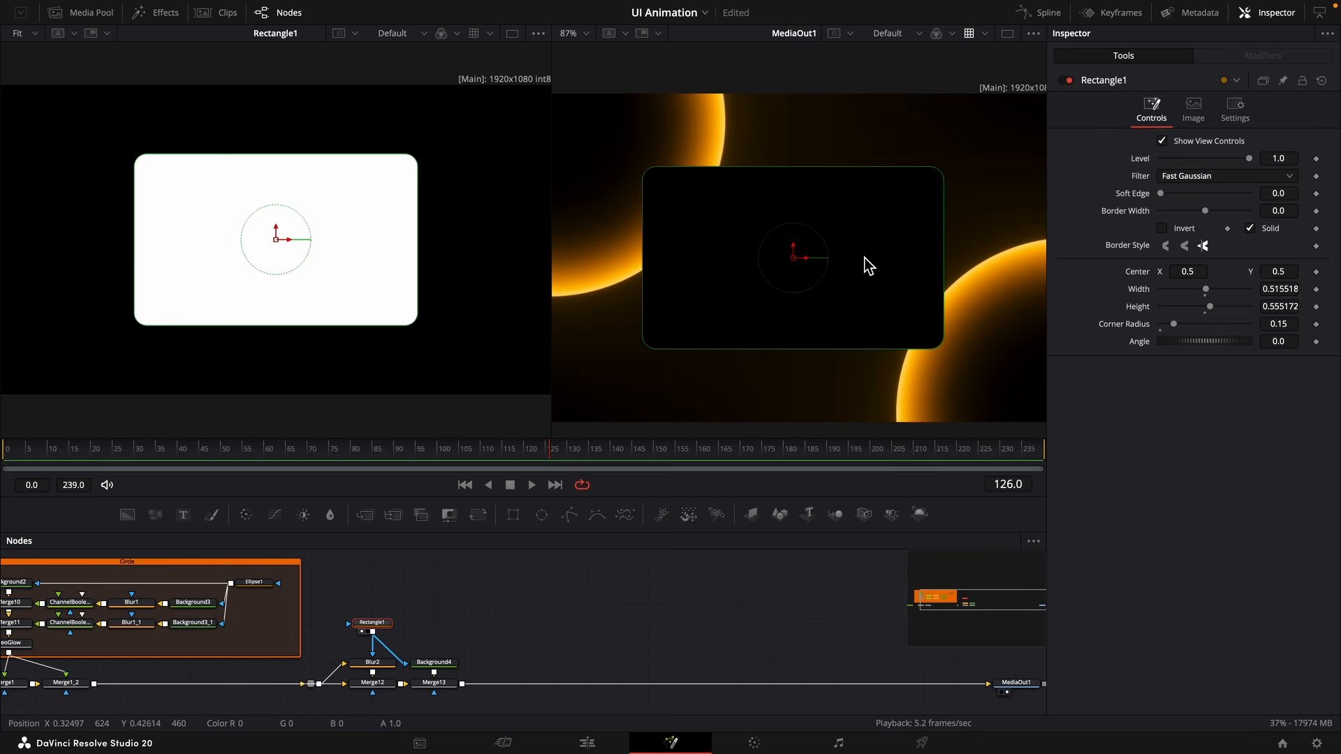
key(2)
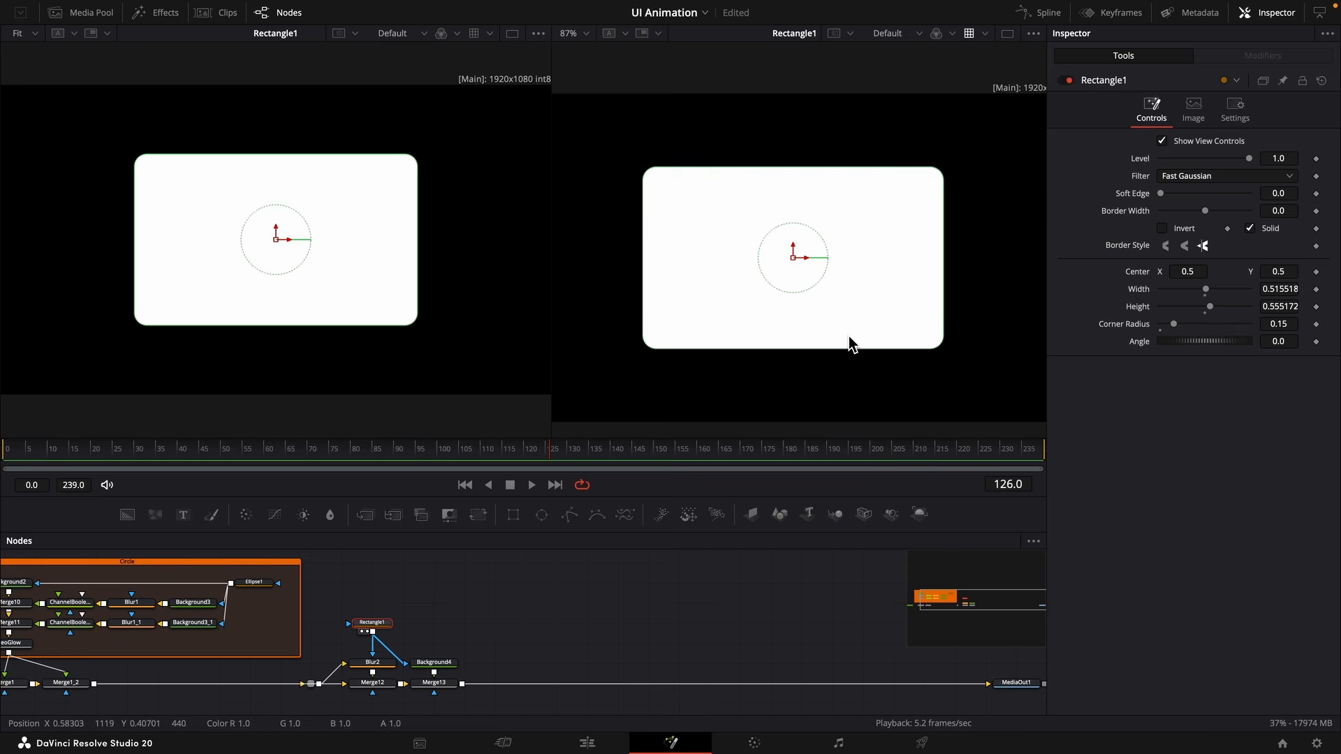
click(1016, 683)
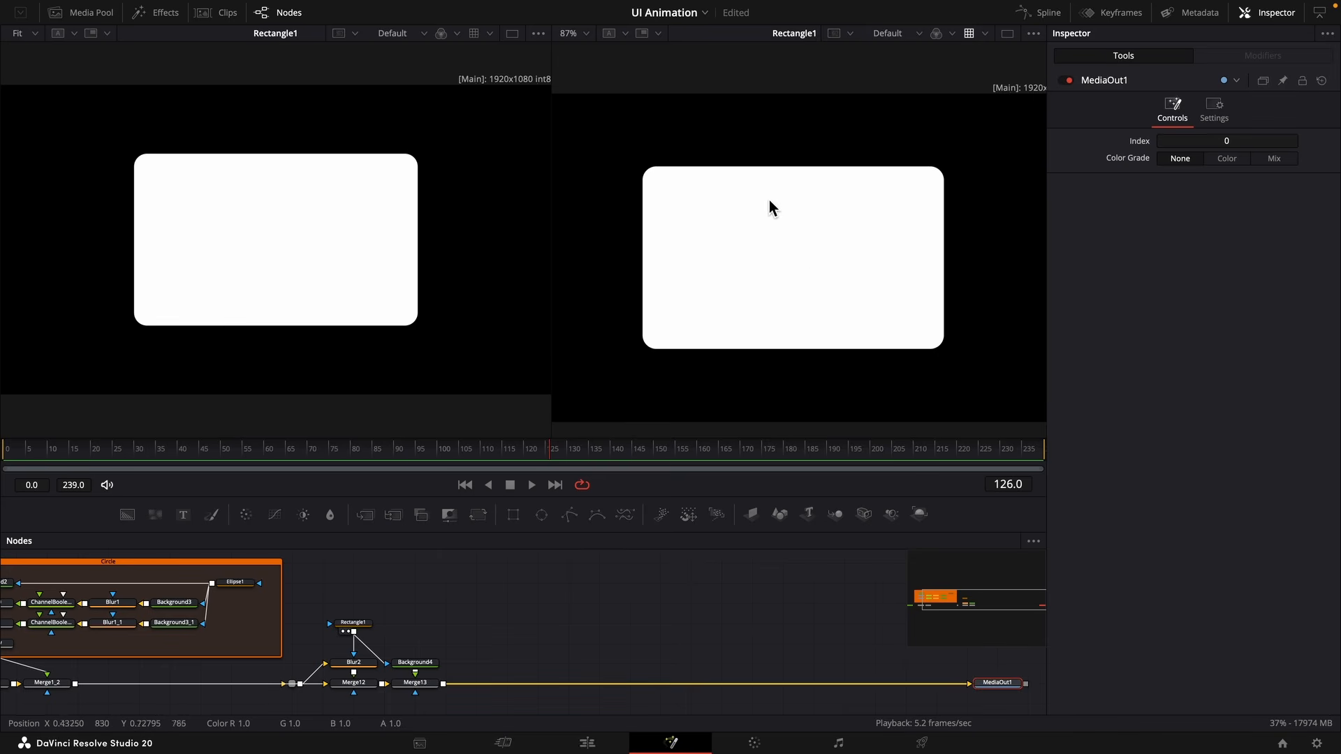
key(2)
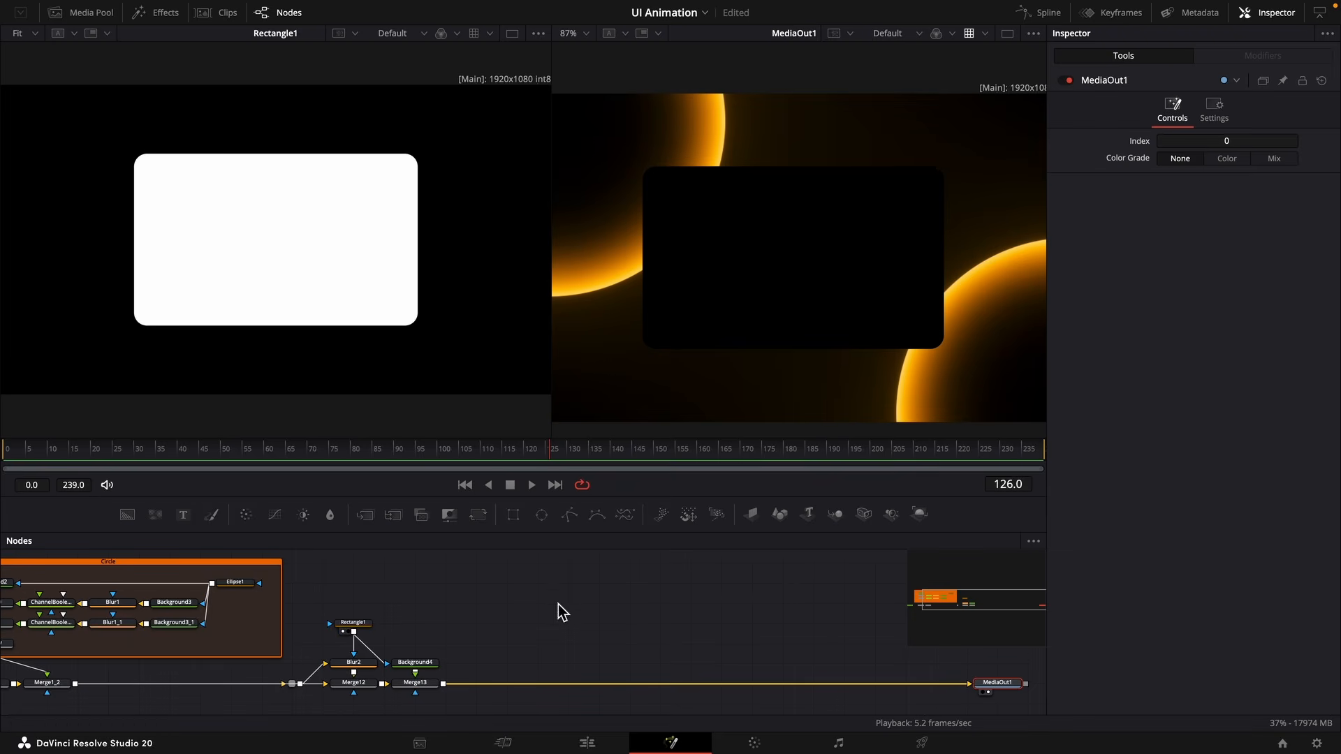
Colour Background4 a very dark orange with hue 0.104 and saturation 1.0, and lower its alpha to 0.074.
click(414, 662)
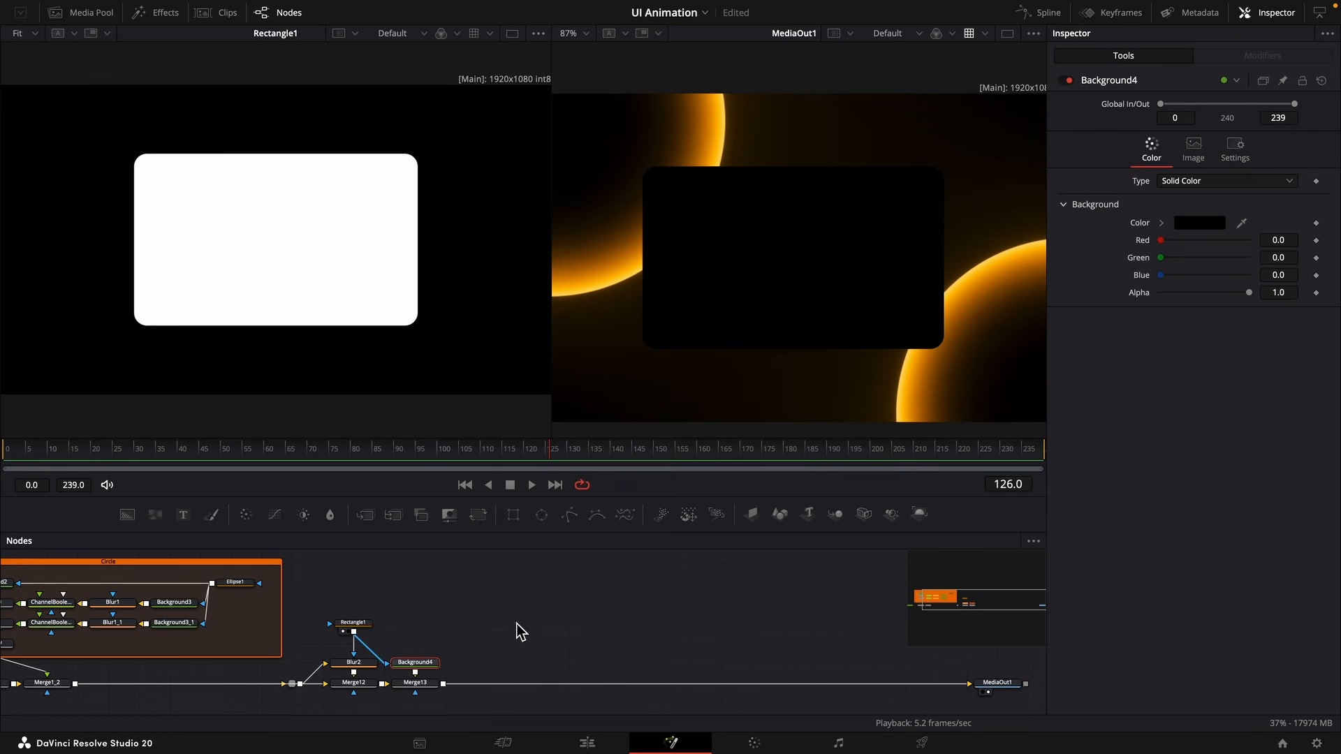
click(1163, 224)
drag(1284, 245, 1284, 243)
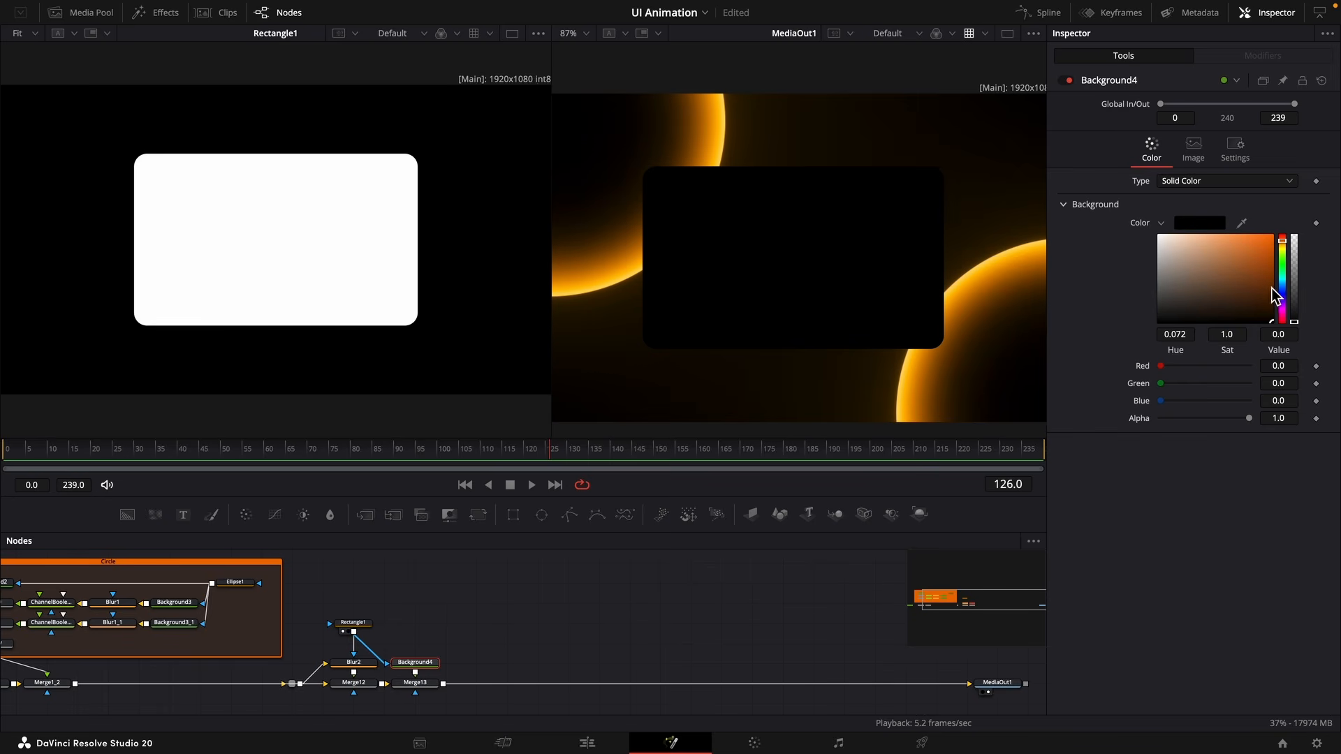
click(1283, 244)
drag(1271, 312, 1281, 317)
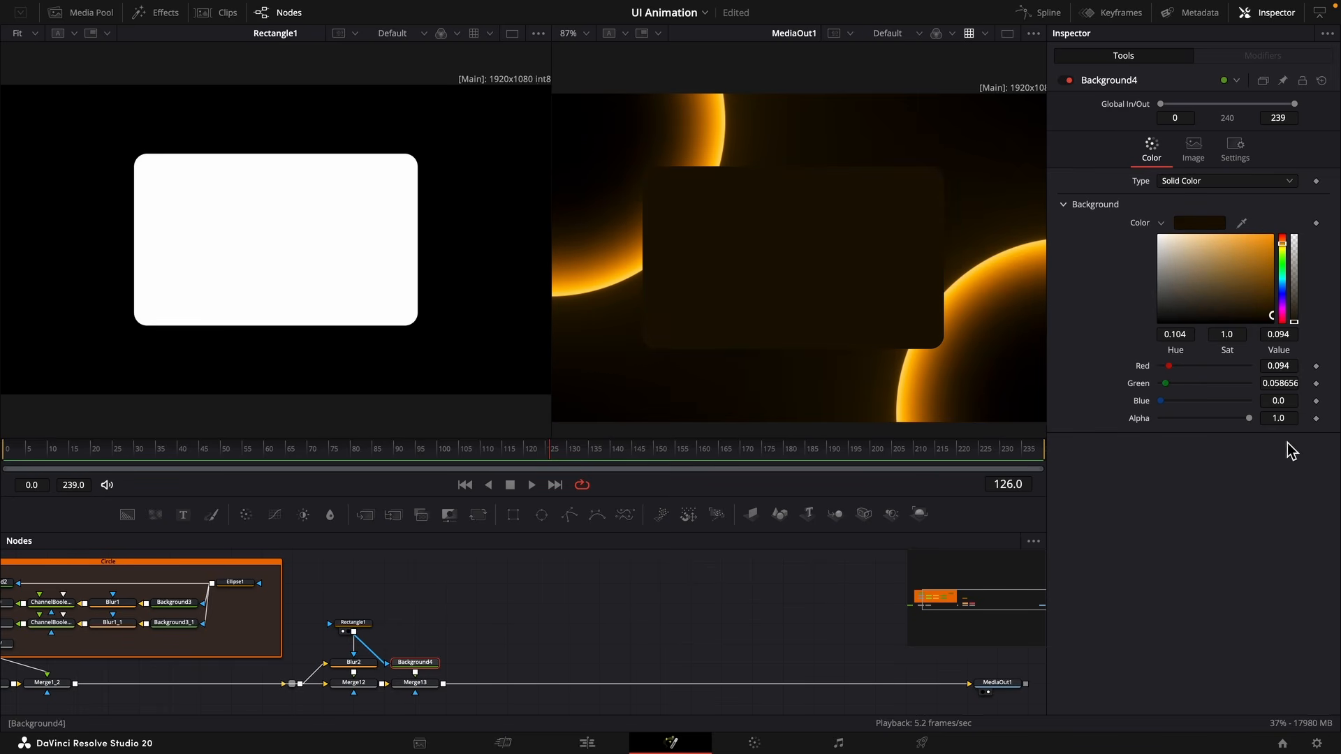
drag(1283, 422, 777, 430)
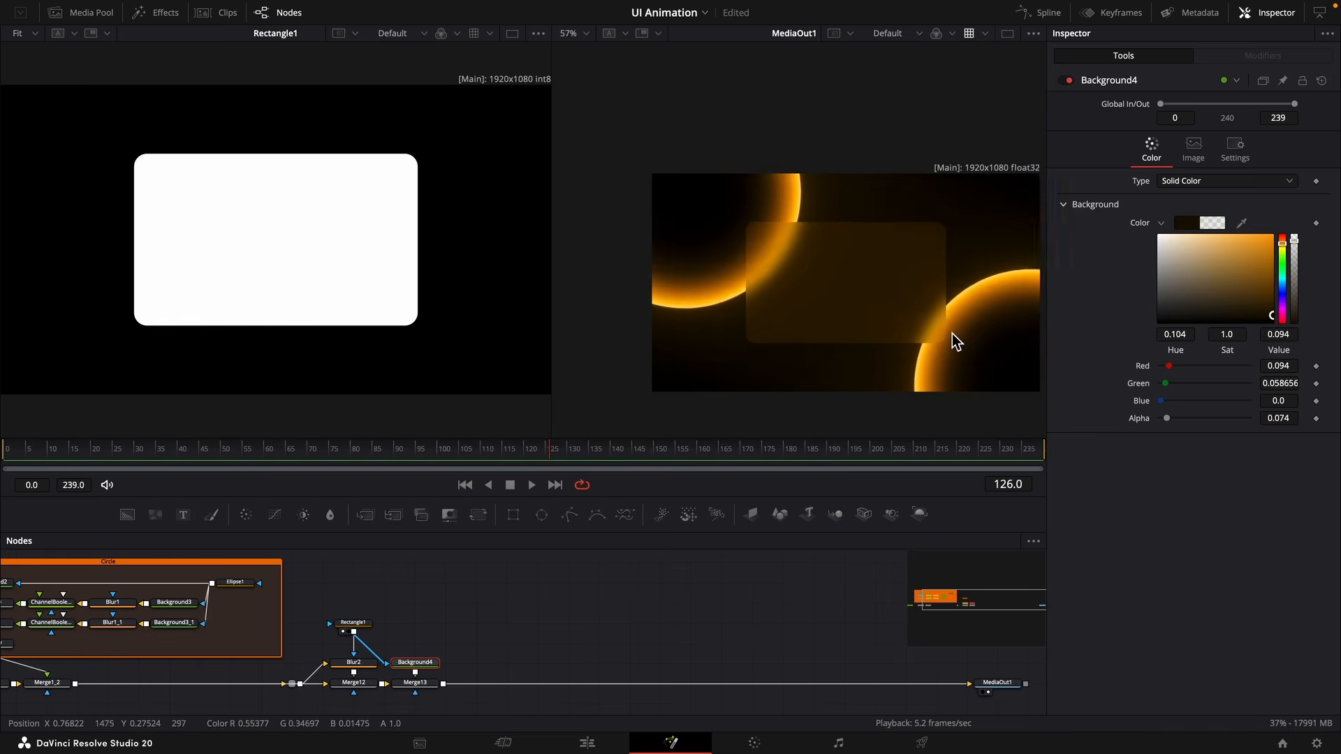
scroll(952, 333, up, 3)
drag(1272, 318, 1274, 323)
Move Rectangle1, Blur2, Merge12, Background4 and Merge13 farther from Merge1_2 to make room for another merge.
click(415, 683)
scroll(950, 334, up, 5)
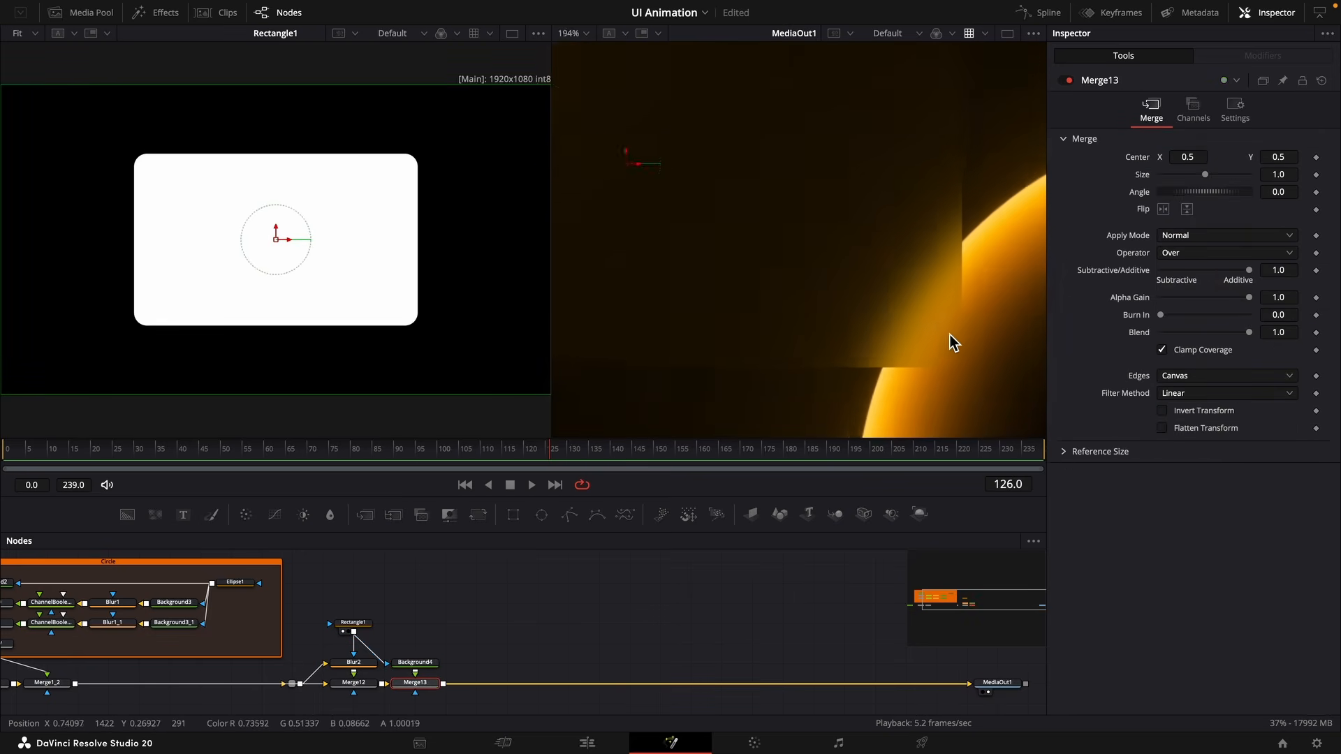
scroll(482, 639, down, 4)
scroll(482, 639, up, 4)
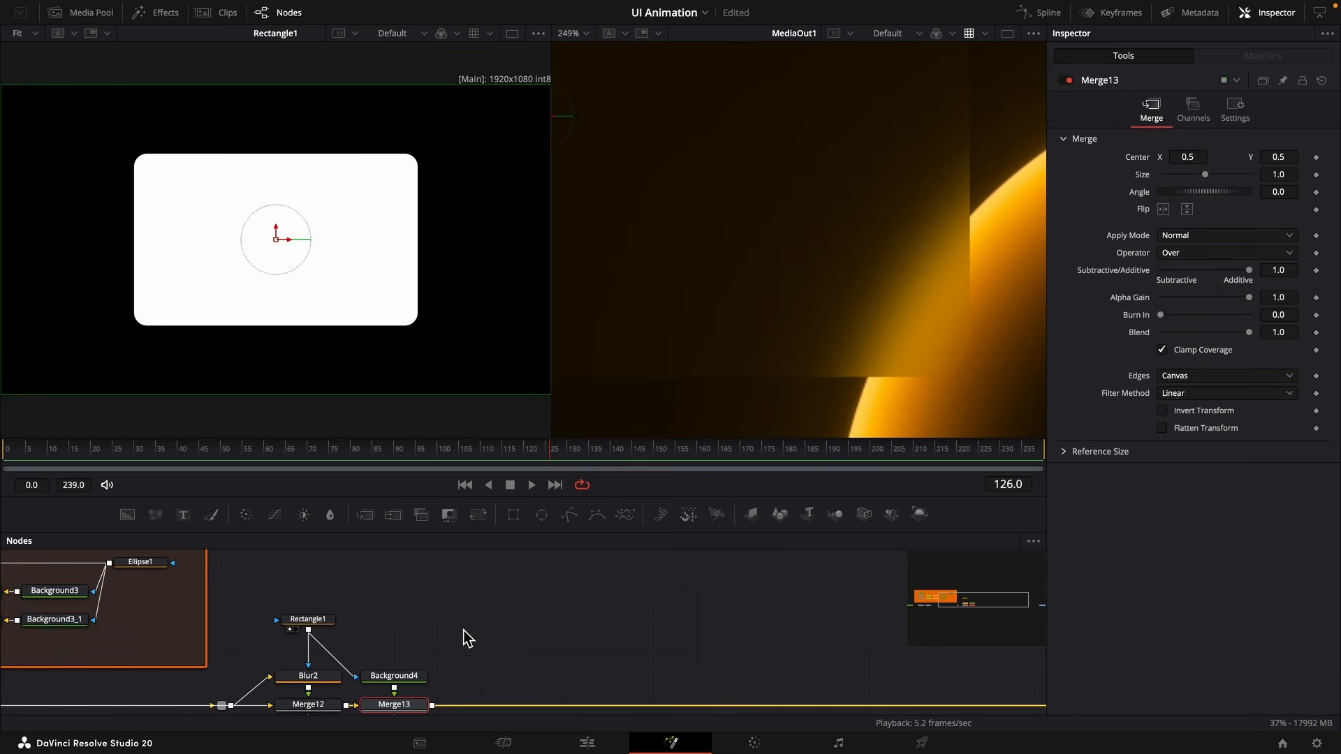
drag(464, 635, 553, 580)
drag(377, 690, 488, 660)
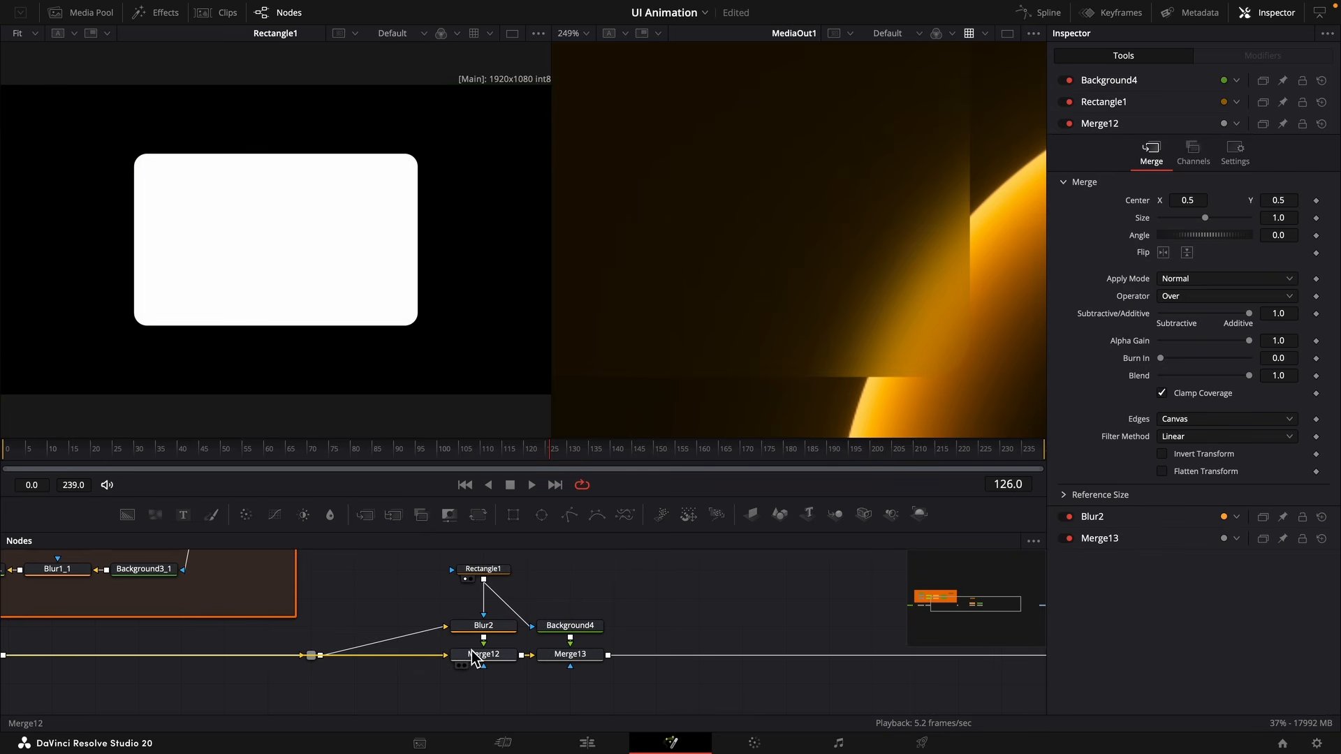
Add a black Background node masked by Rectangle1 and merge it into the main line ahead of Blur2 and Merge12.
drag(126, 514, 390, 602)
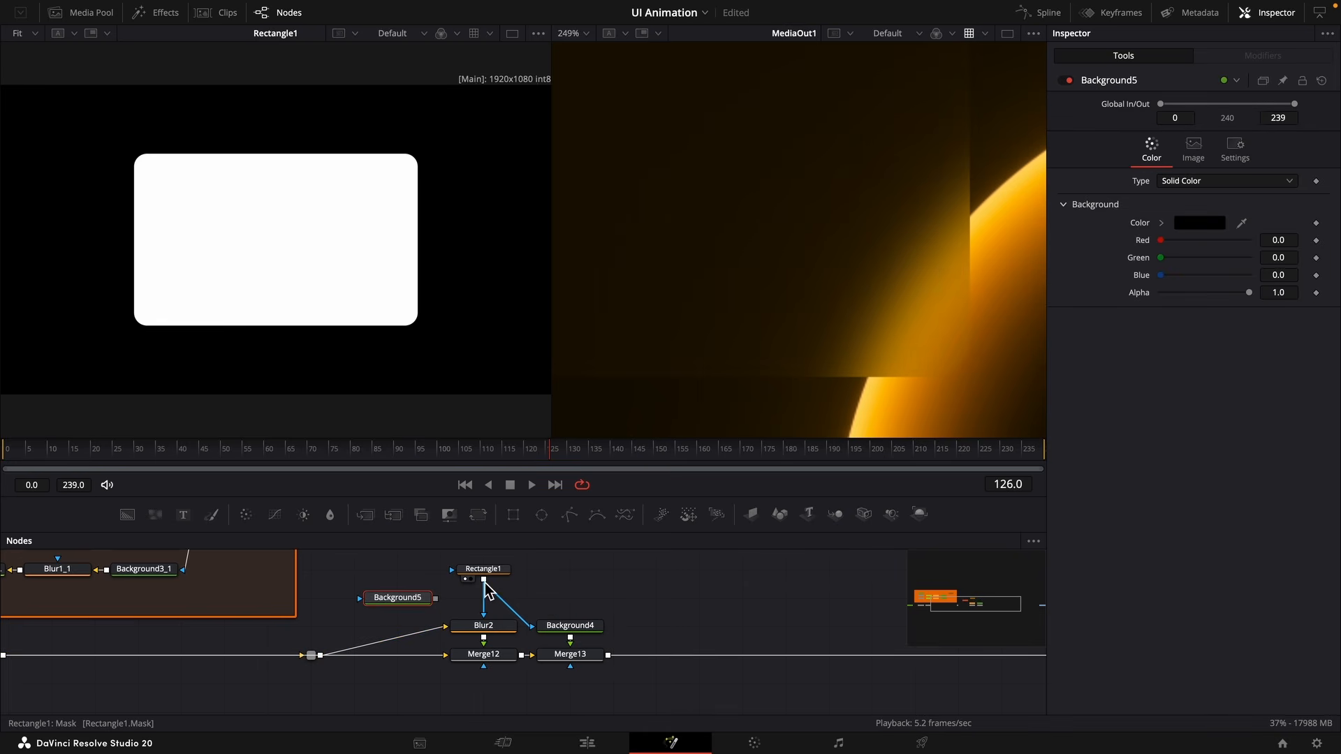
drag(485, 584, 10, 656)
drag(394, 654, 428, 663)
click(311, 655)
click(454, 667)
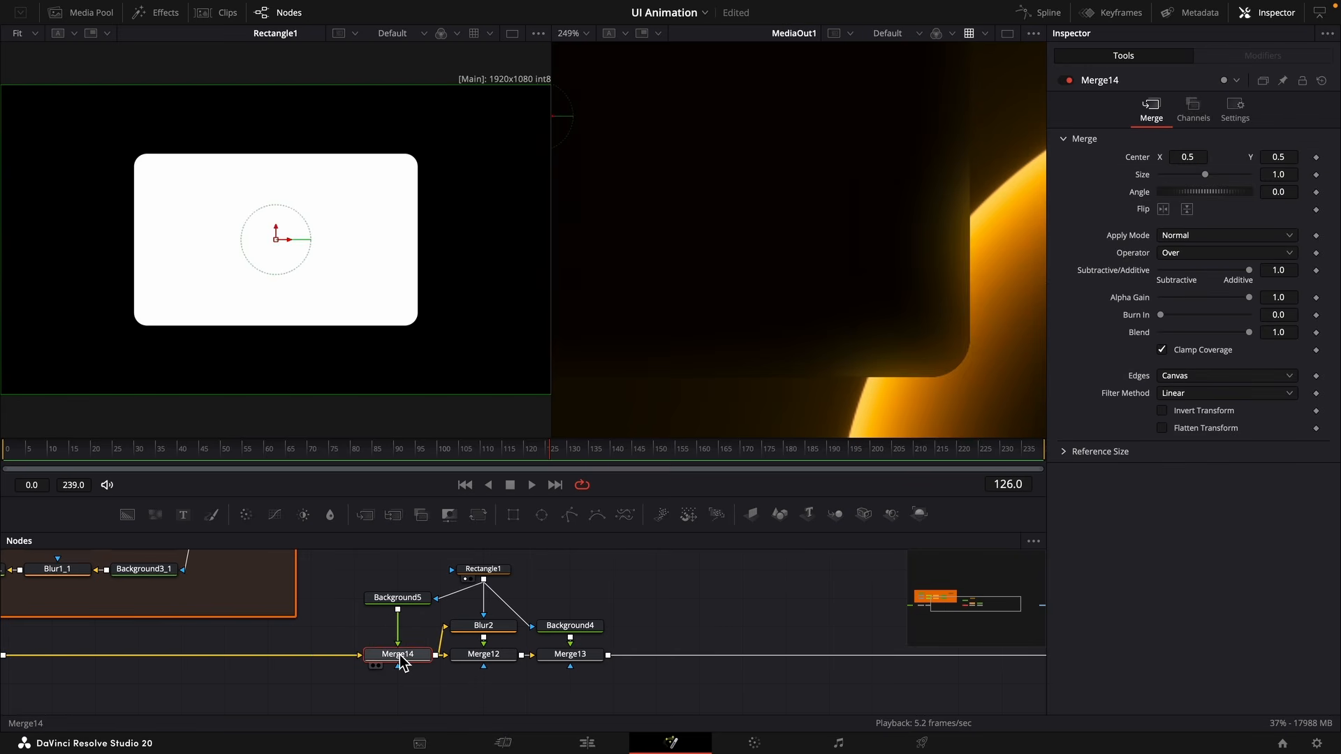
Insert a Transform after Background5 and offset its centre to about X 0.529 and Y 0.457.
scroll(841, 180, down, 3)
scroll(731, 198, down, 2)
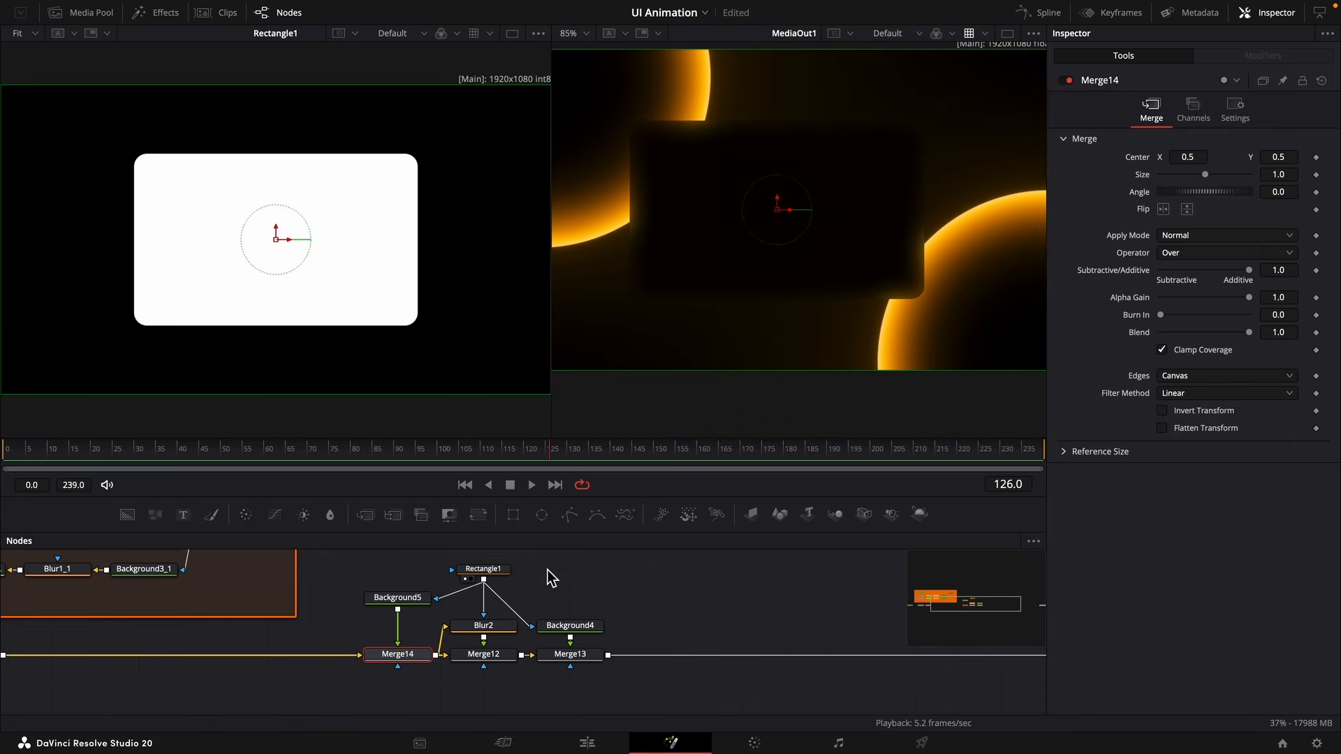
drag(486, 522, 398, 626)
mouse_move(1187, 157)
mouse_down()
mouse_move(1245, 157)
mouse_move(1209, 157)
mouse_up()
drag(1277, 157, 1239, 157)
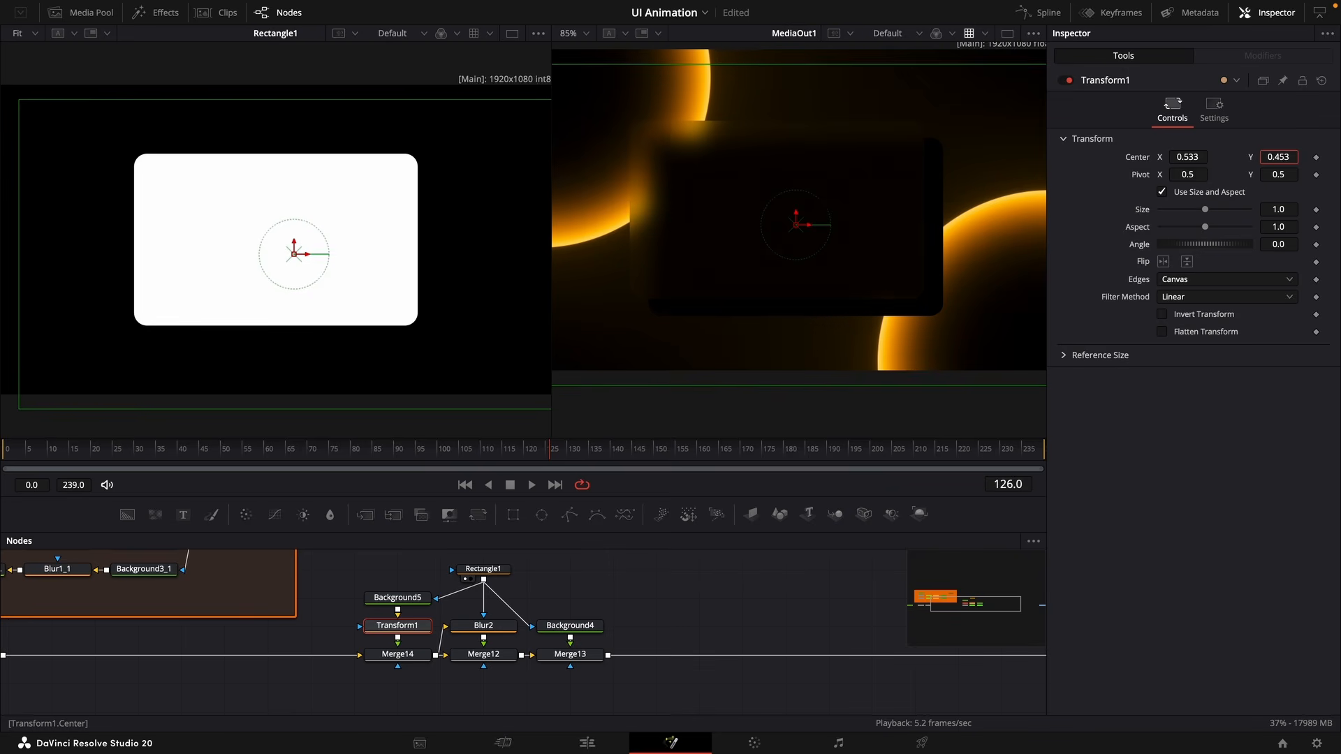
Paste an instance of Rectangle1 as the effect mask of Merge14 and apply that mask inverted.
click(397, 597)
drag(485, 585, 411, 656)
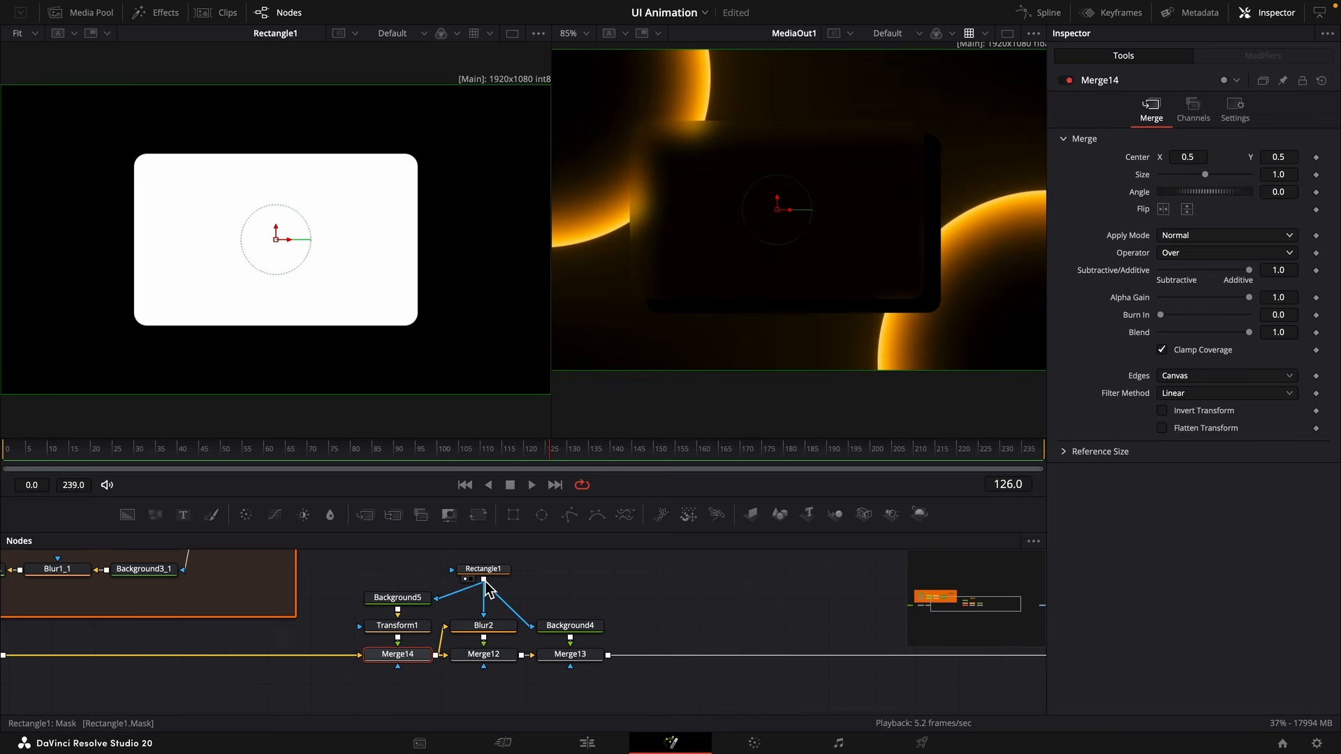
click(496, 570)
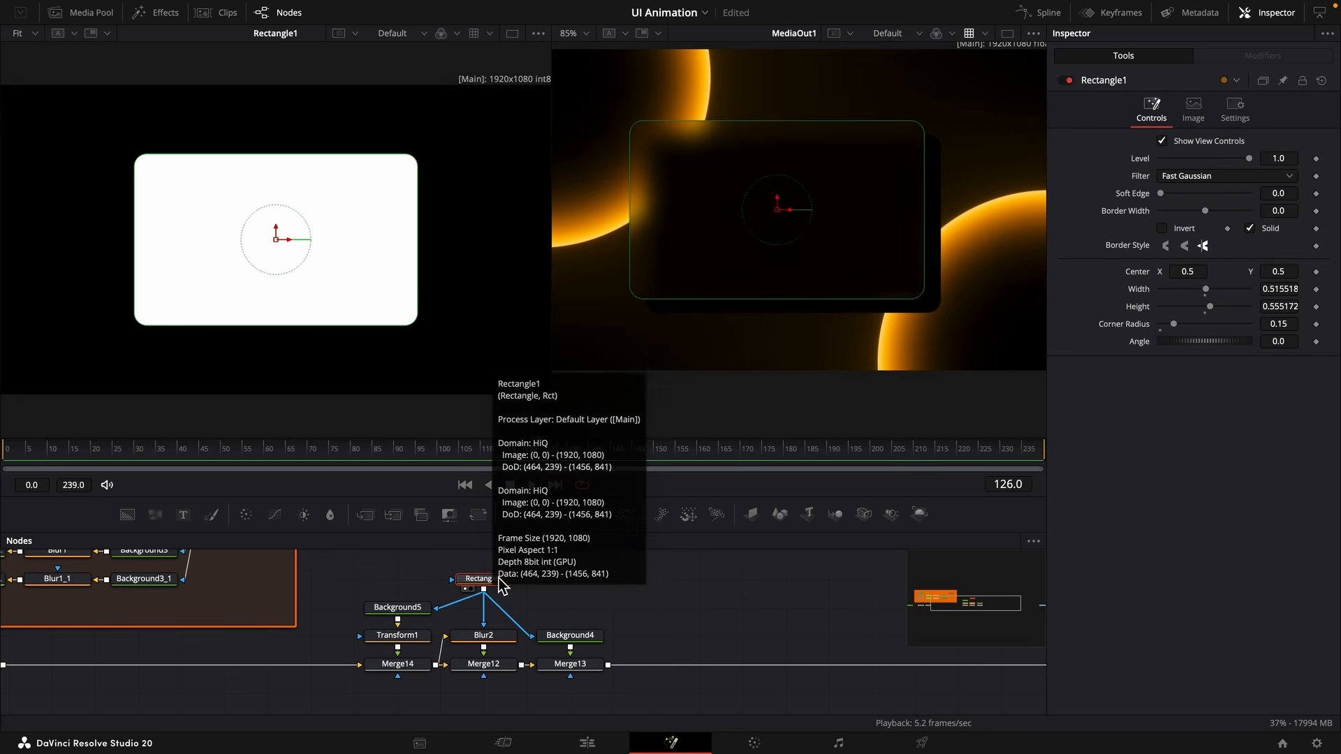
click(408, 704)
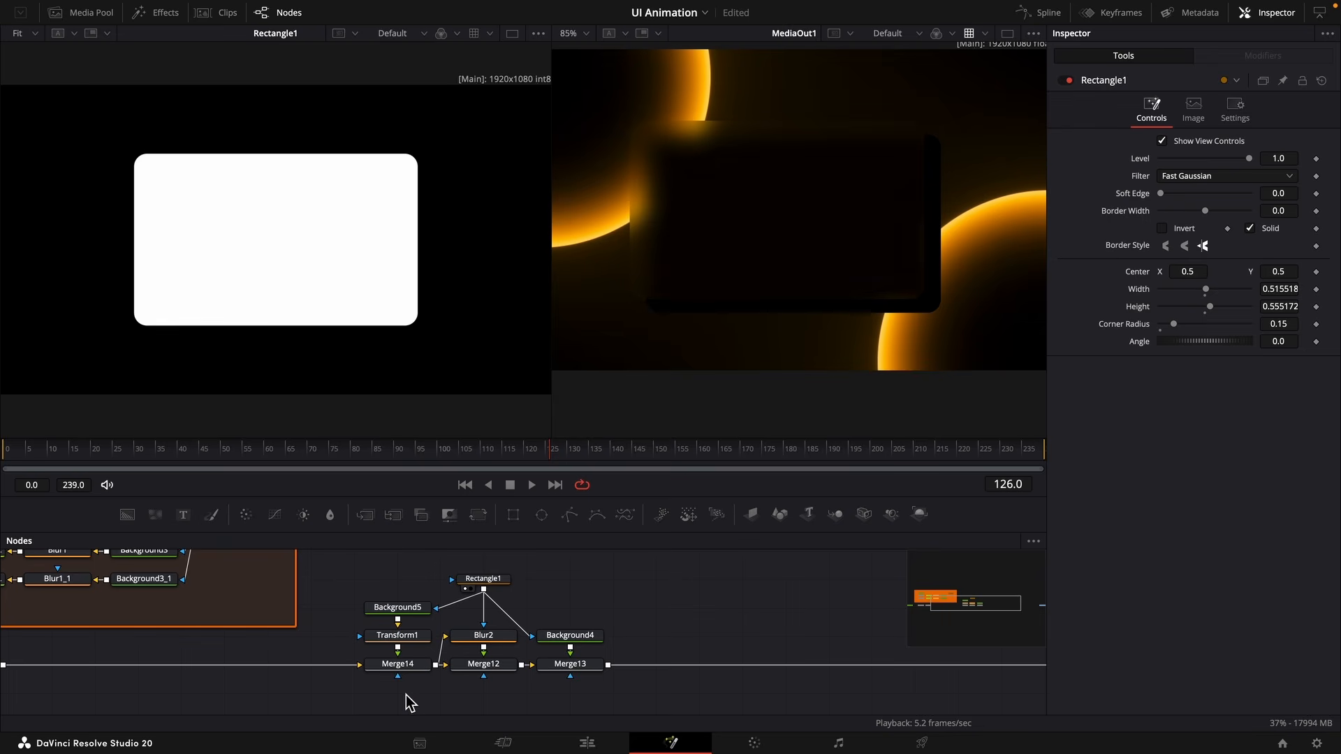
key(ctrl+shift+v)
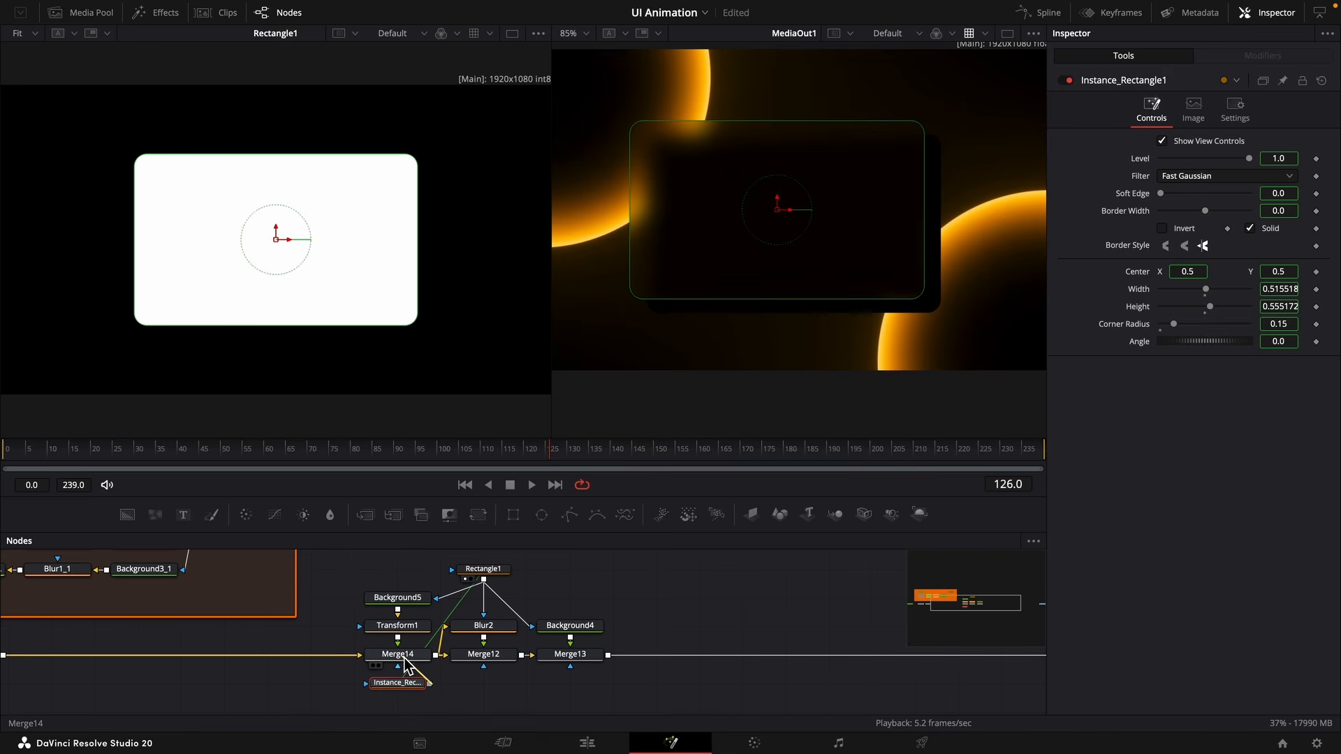
click(404, 660)
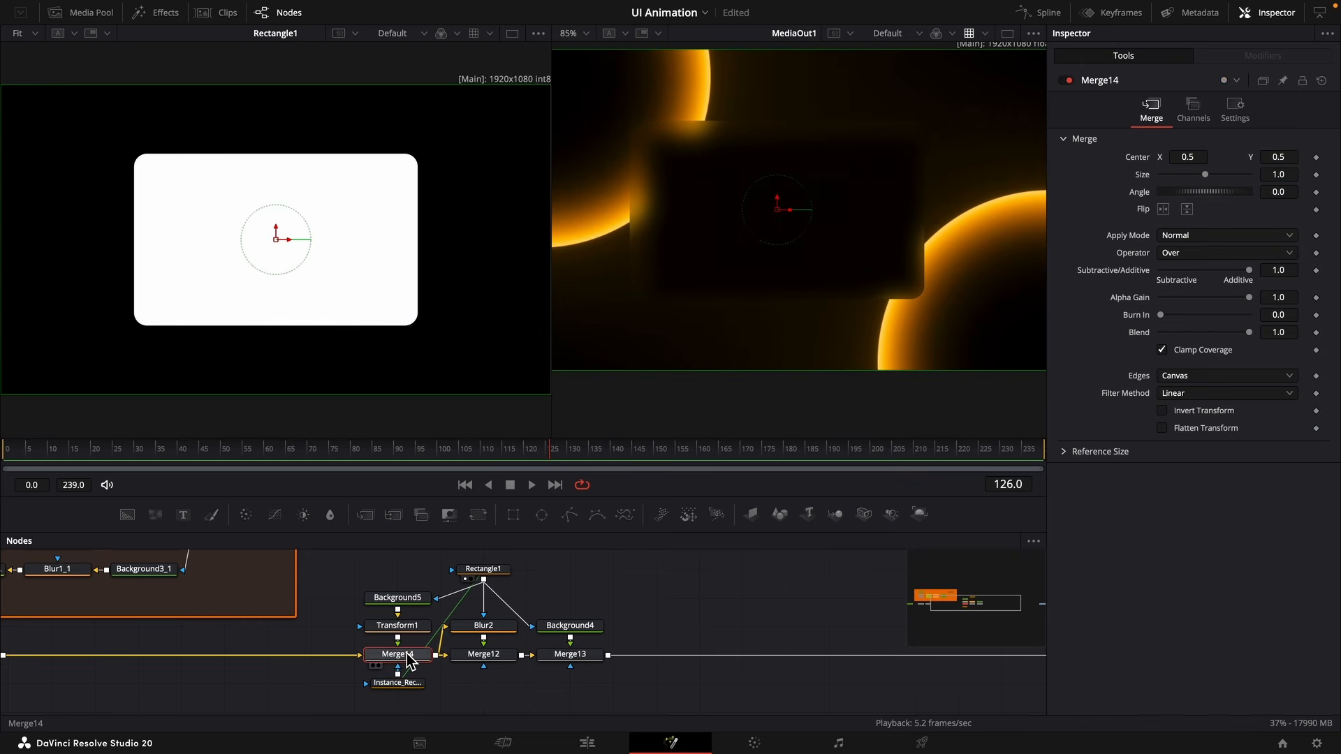
click(1238, 111)
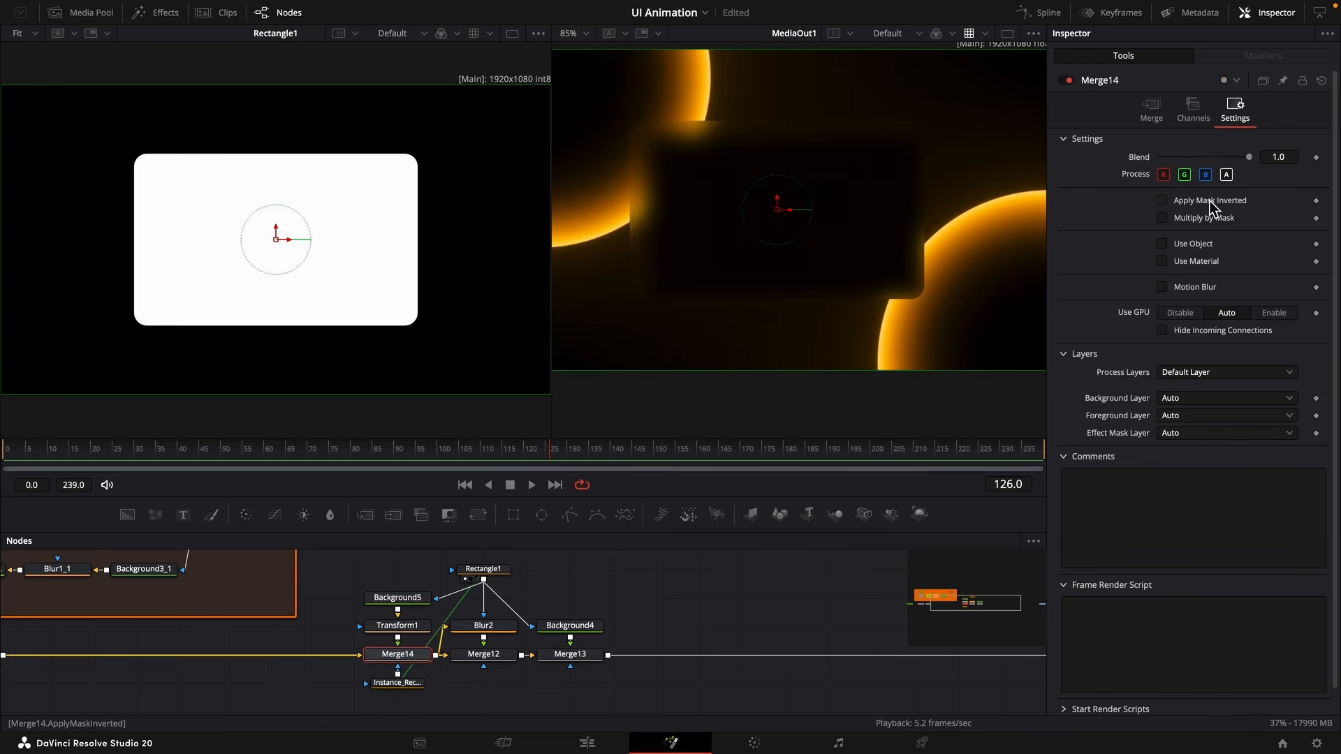
click(1211, 202)
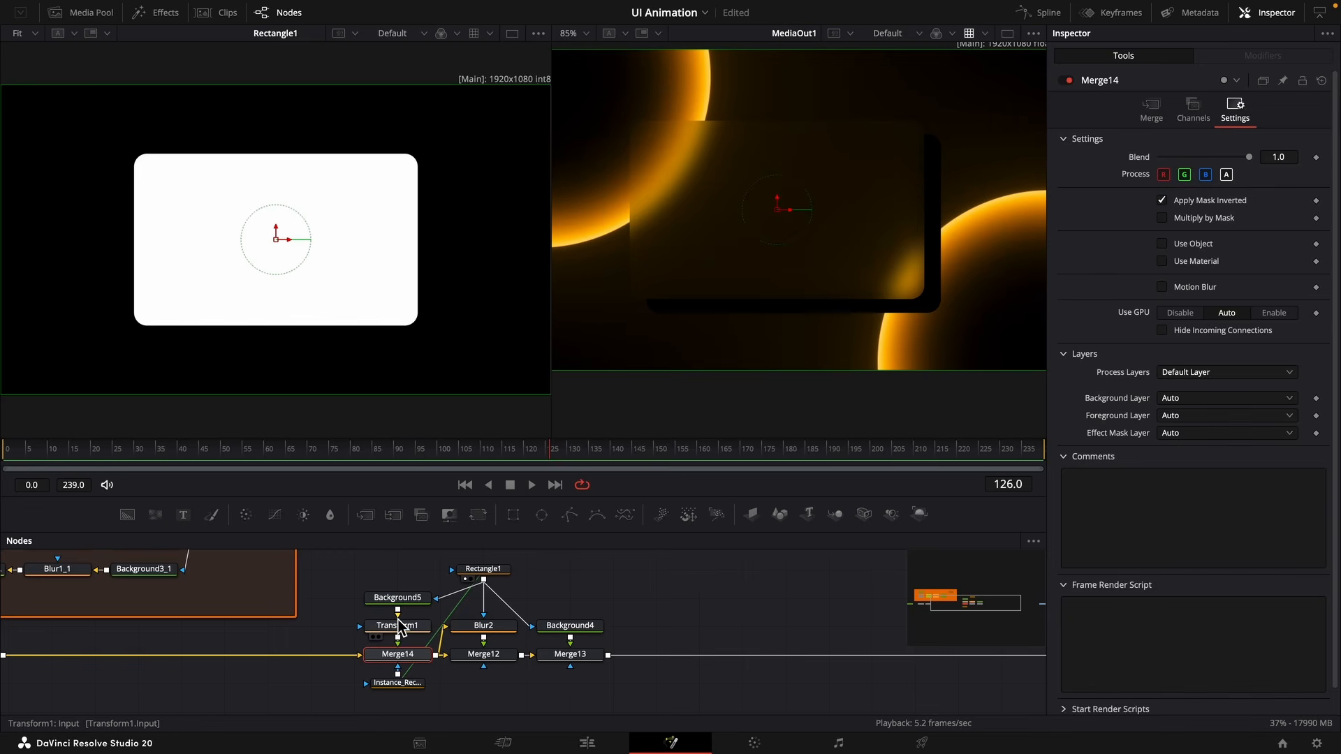
Insert a Blur between Transform1 and Merge14 and set its blur size to 28.
drag(353, 585, 400, 605)
key(shift+space)
text(blur)
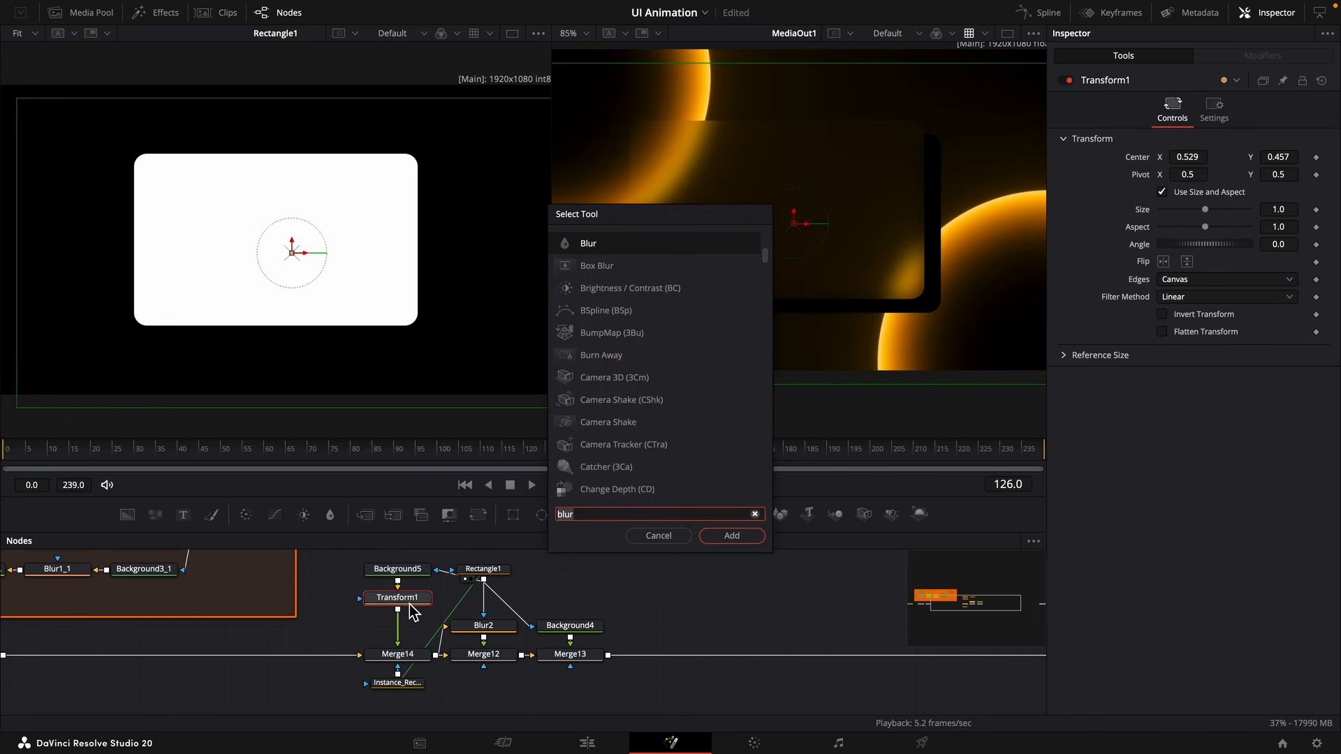
key(Return)
click(1273, 194)
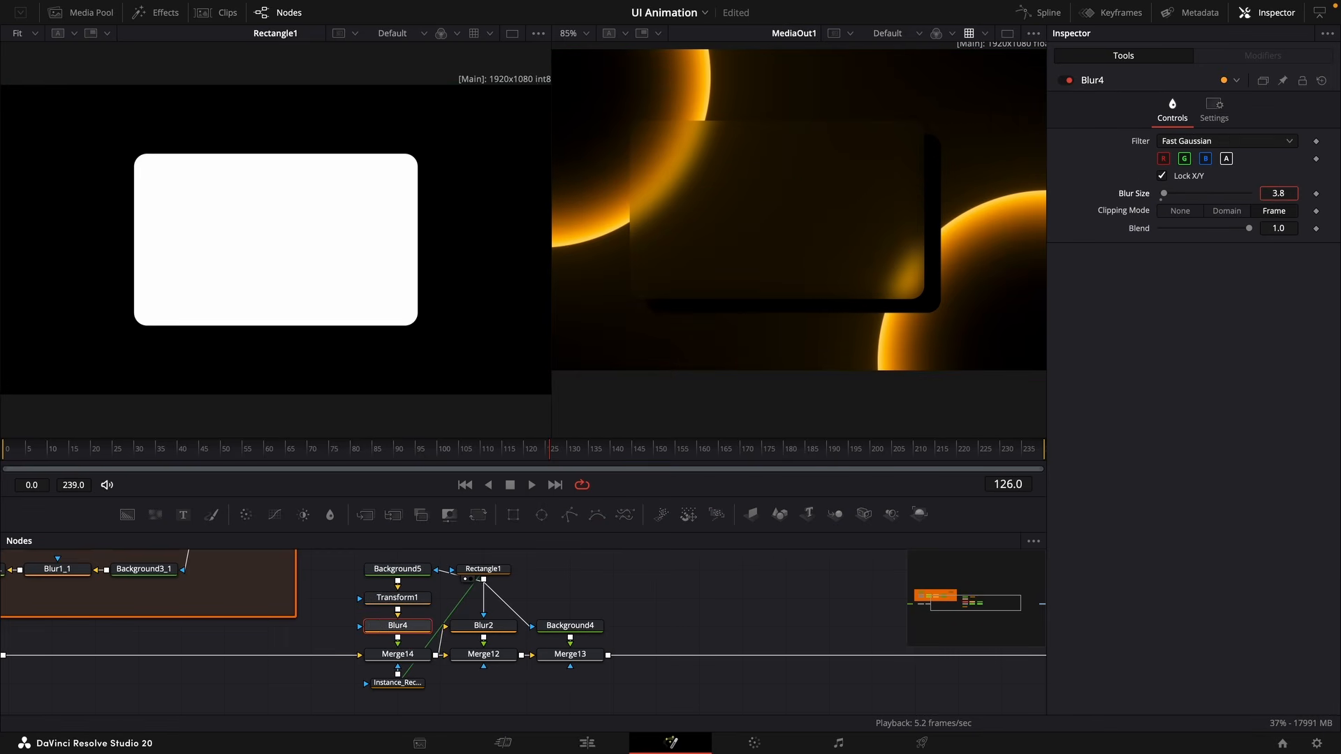
text(28)
key(Return)
Lower Merge14's blend to 0.408 and compare the panel with the shadow merge off and on.
click(418, 653)
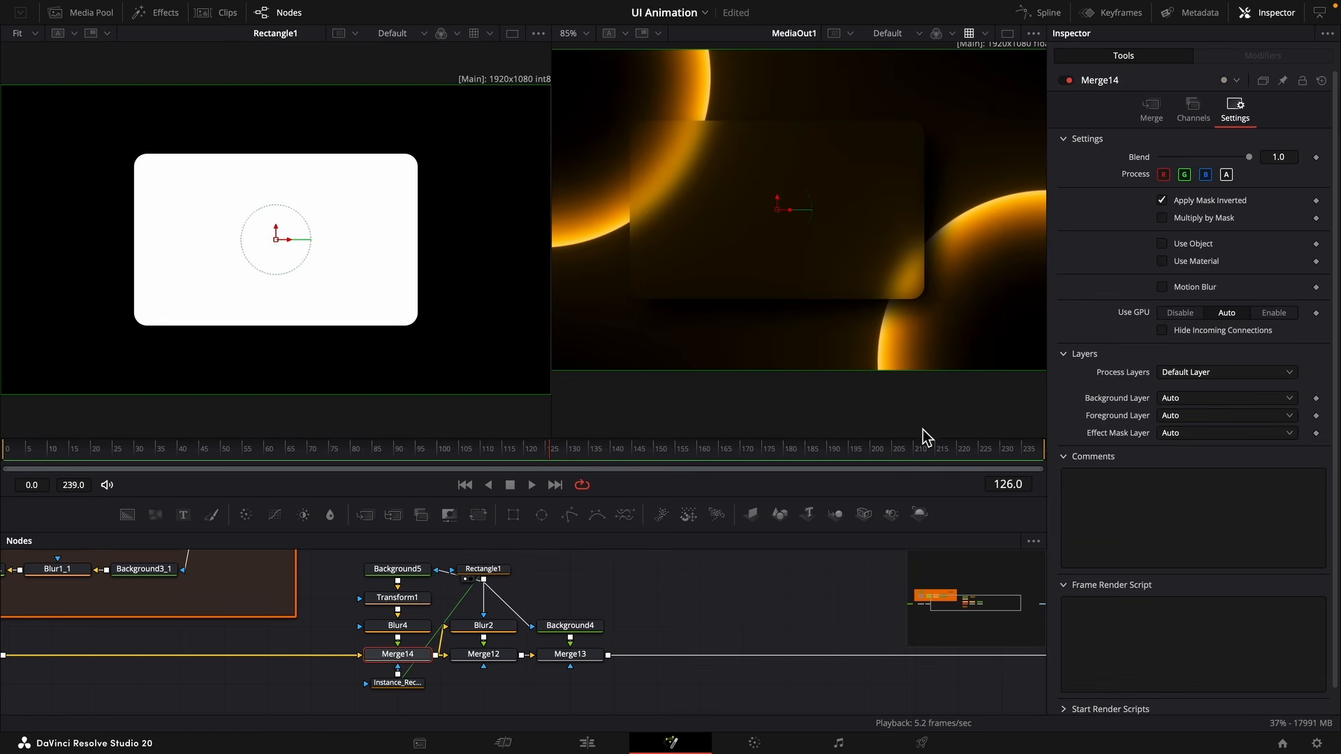
click(1150, 109)
drag(1290, 333, 883, 320)
click(1069, 82)
click(1069, 82)
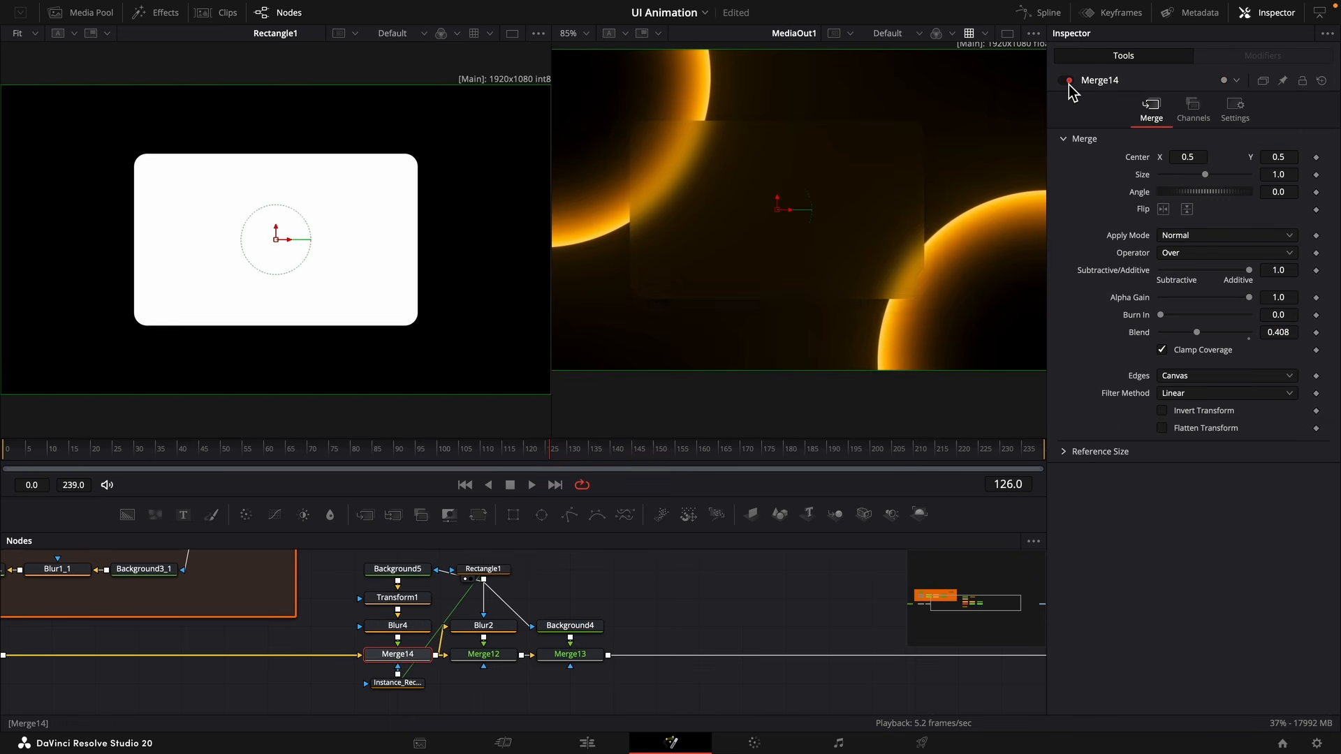
Add an Underlay beside the glass panel nodes and rename it GlassyUI.
scroll(882, 300, down, 3)
scroll(932, 293, up, 3)
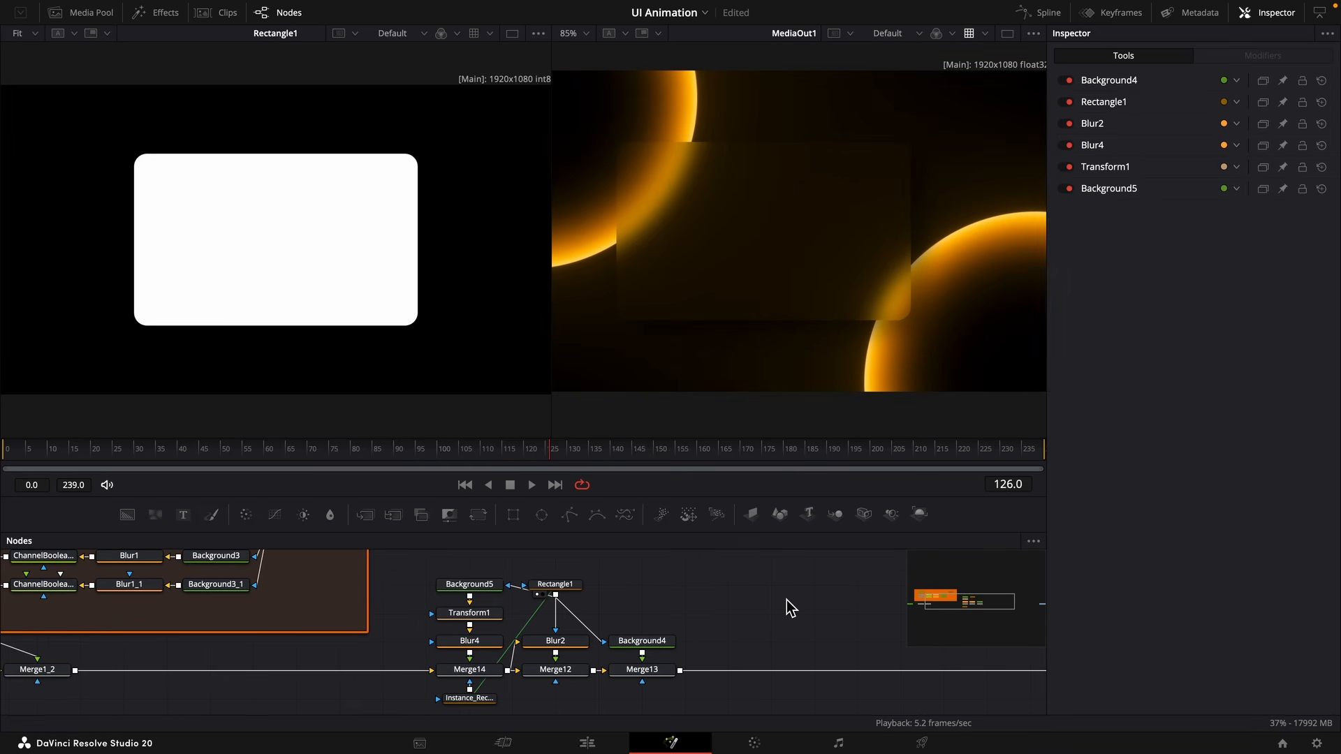
key(shift+space)
text(underlay)
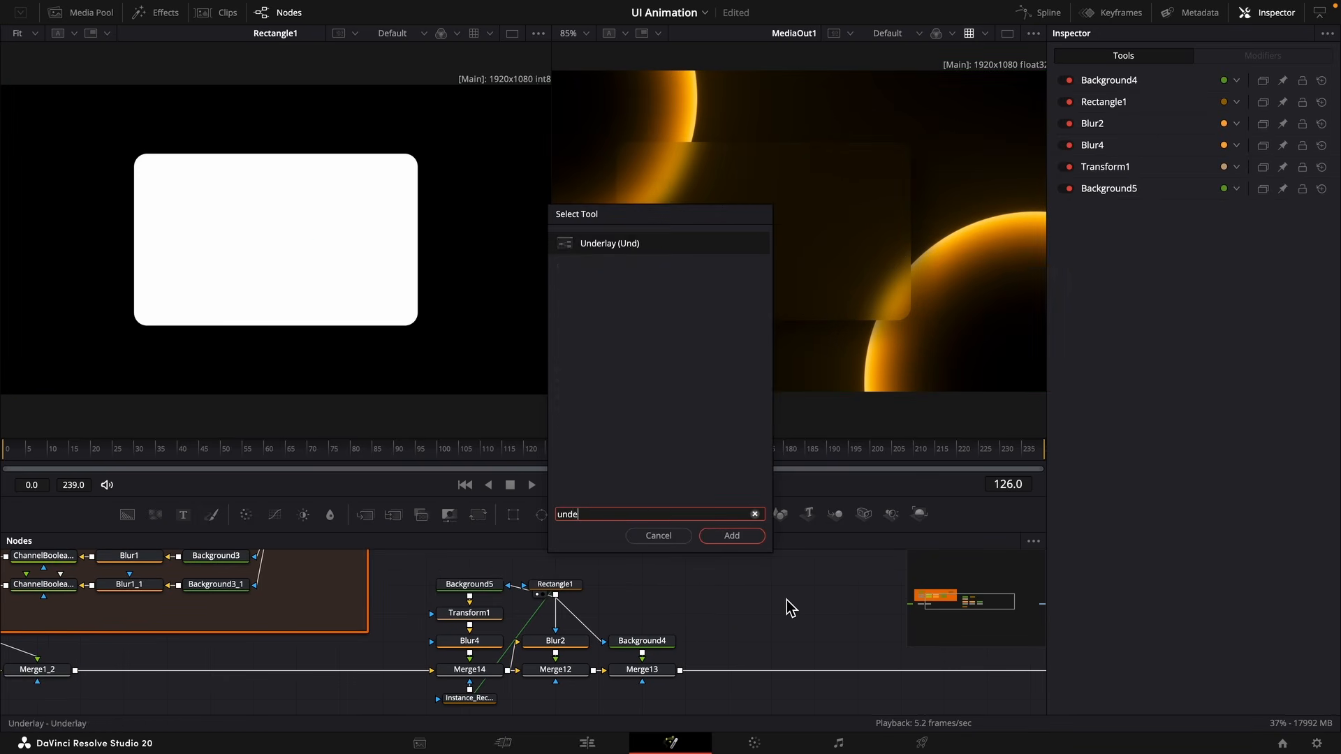
key(Return)
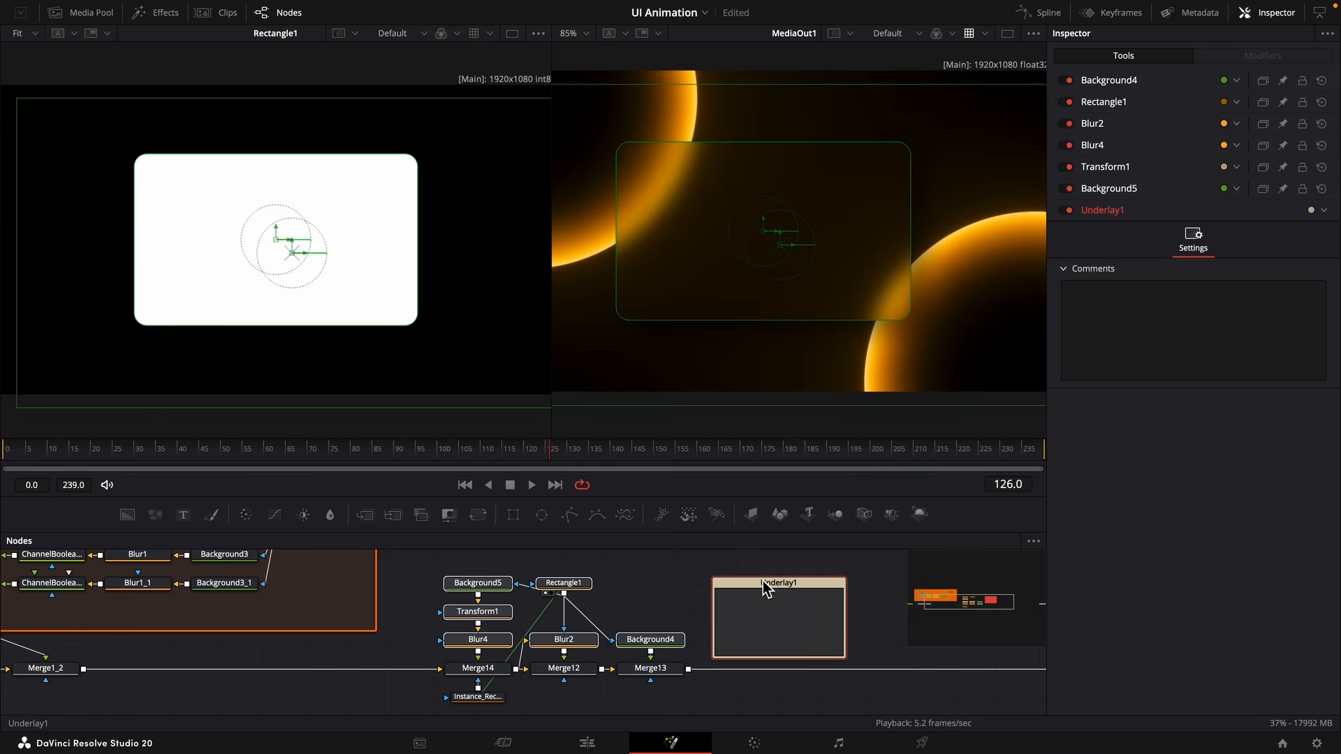
key(F2)
text(Gla)
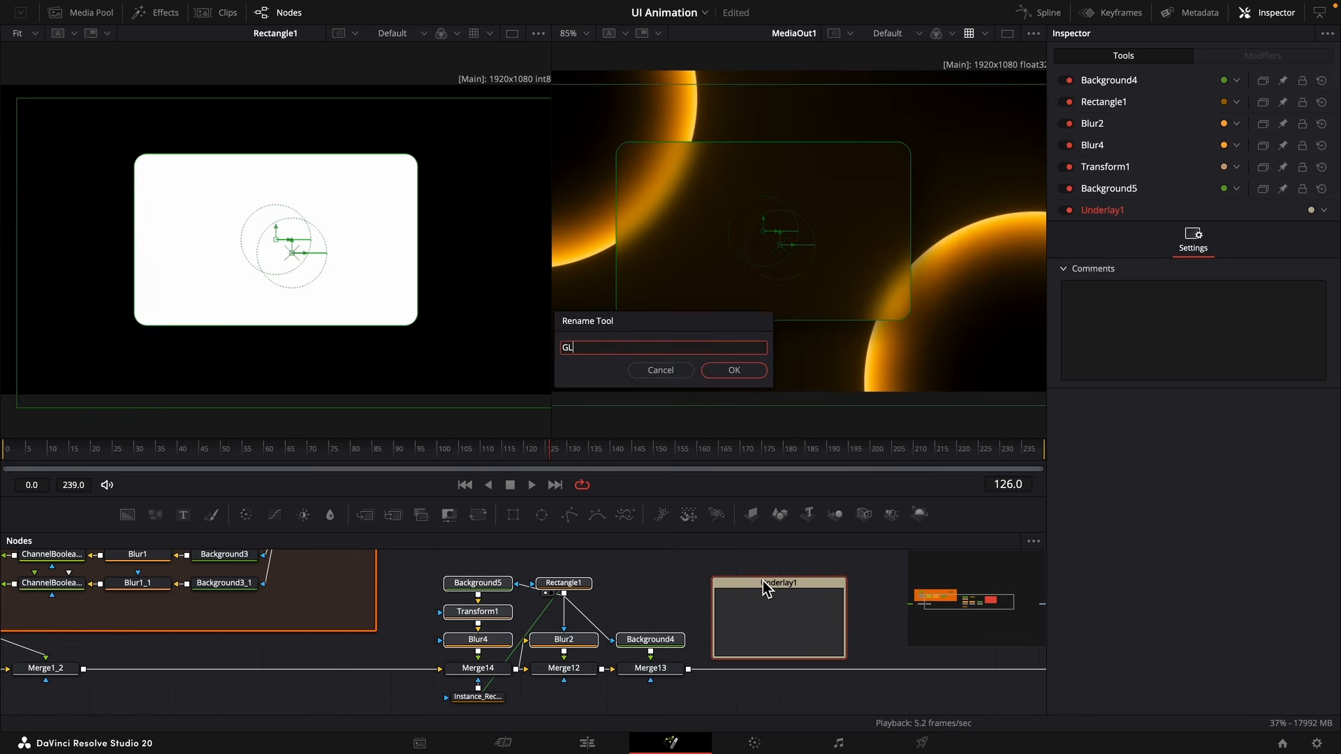
text(ssyUI)
key(Return)
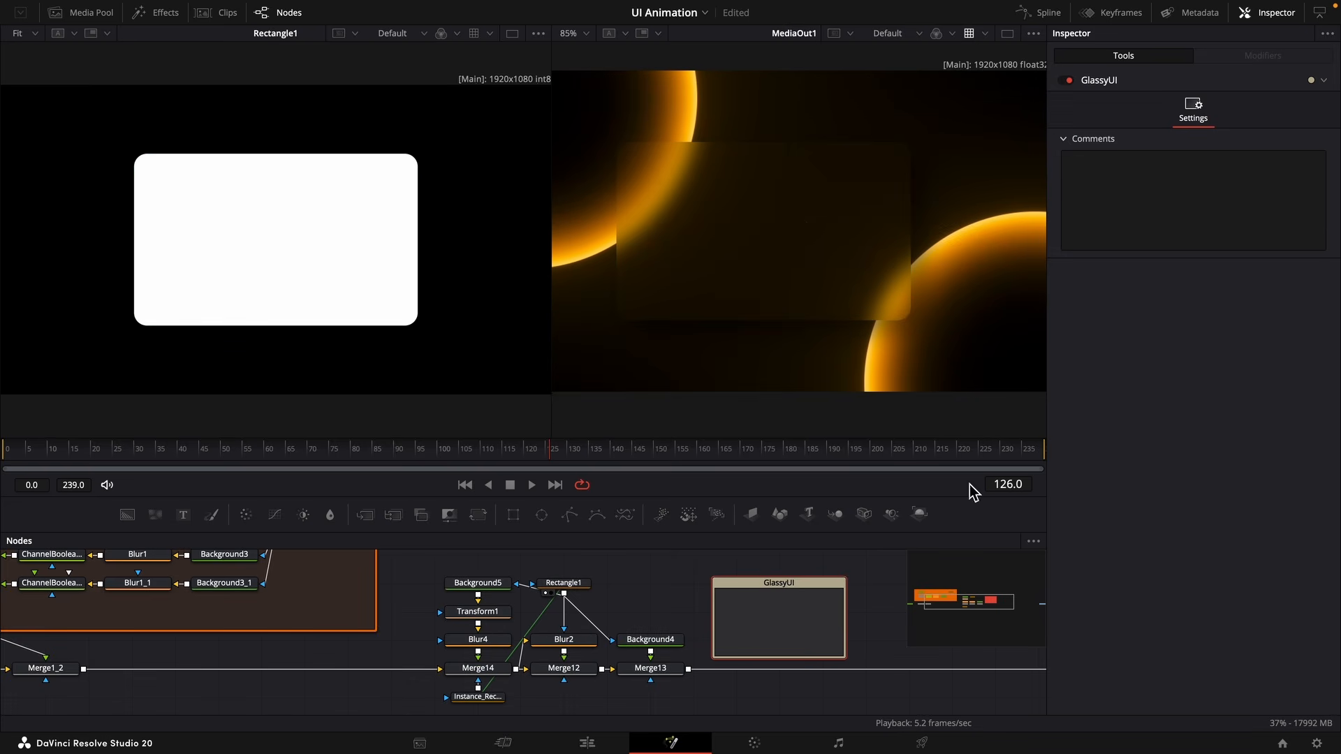
Colour the GlassyUI underlay teal and fit it around the glass panel's background, rectangle, transform and blur nodes.
click(1324, 79)
click(1313, 198)
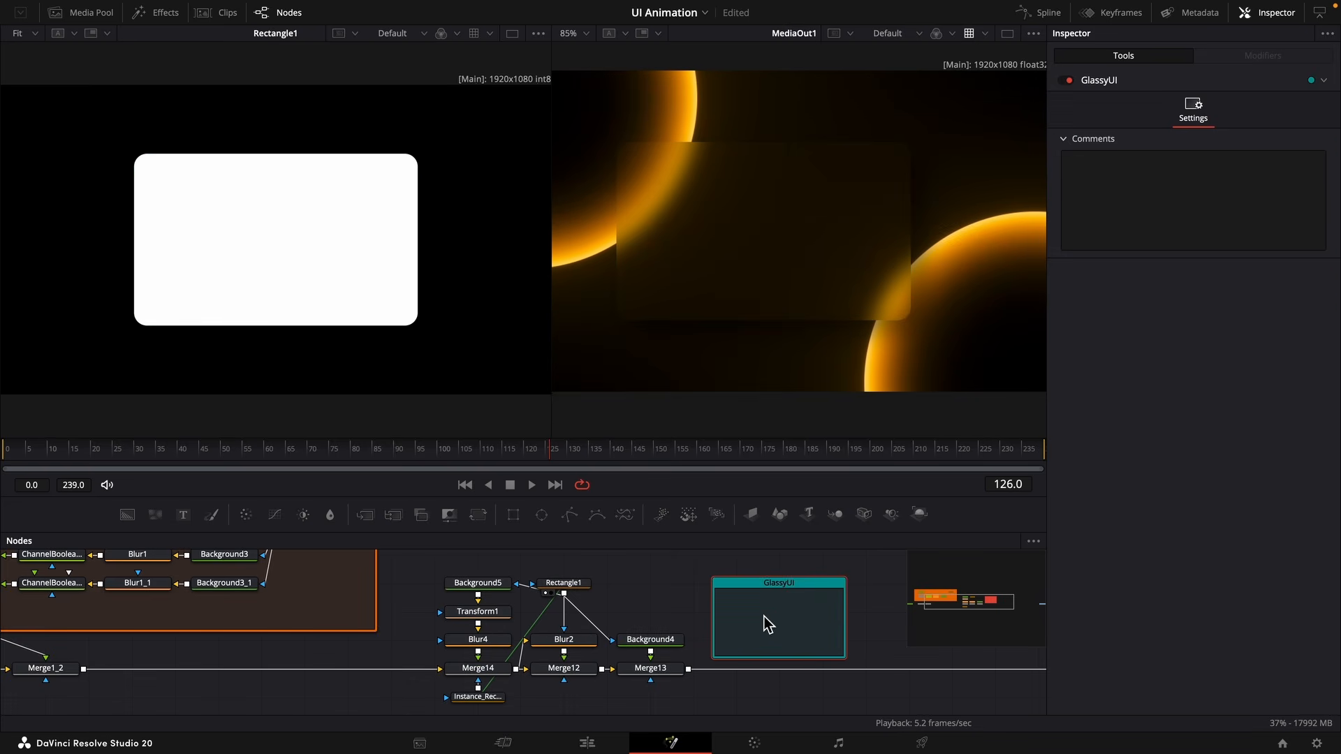
drag(764, 585, 424, 603)
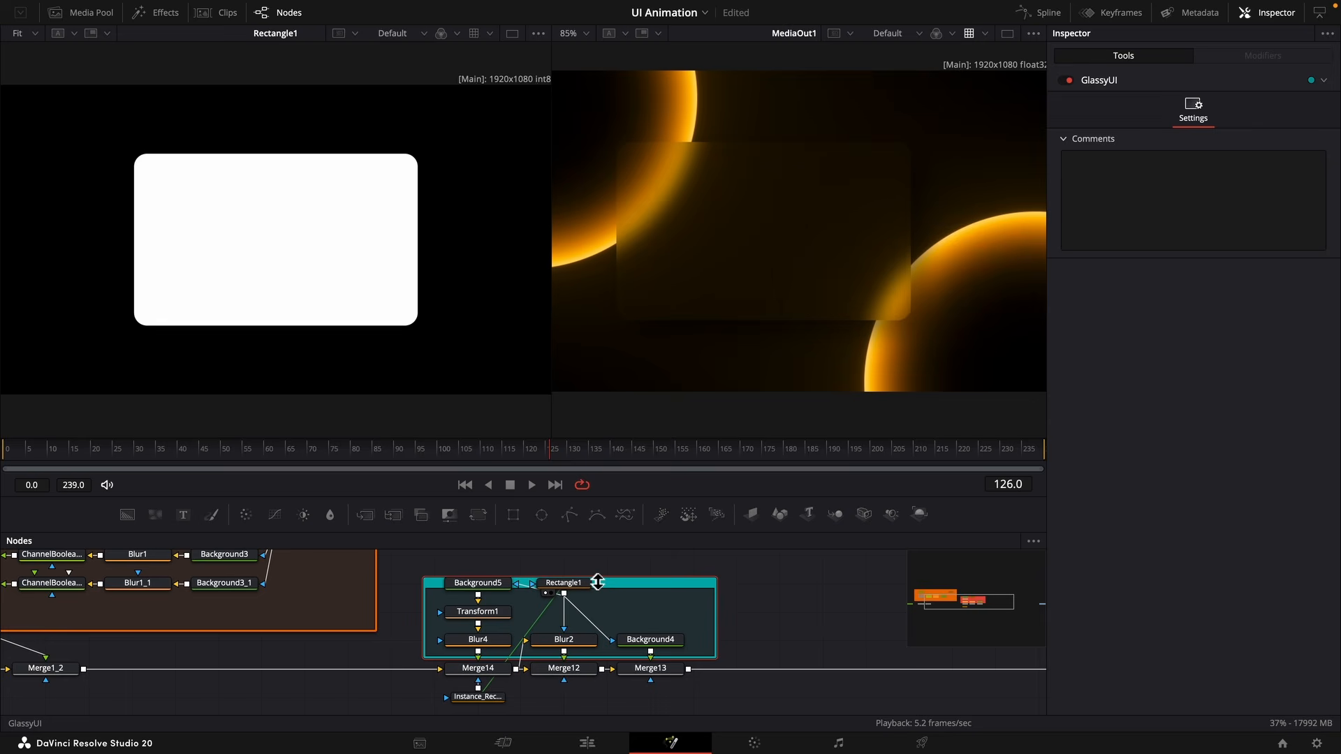
drag(600, 582, 602, 559)
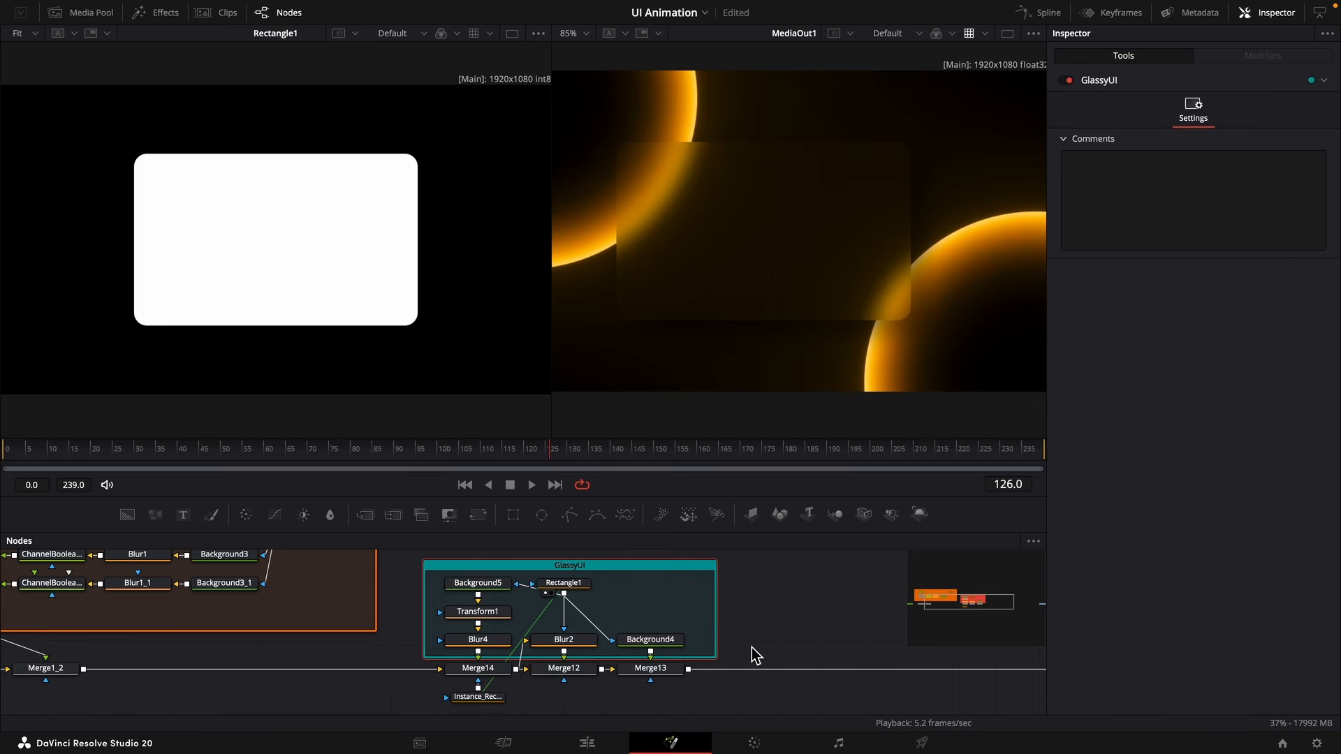
Add a Background node masked by a new Rectangle, merge it over Merge13, and show the background in the first viewer.
scroll(754, 653, down, 2)
scroll(772, 620, up, 2)
drag(774, 620, 637, 608)
scroll(637, 608, down, 4)
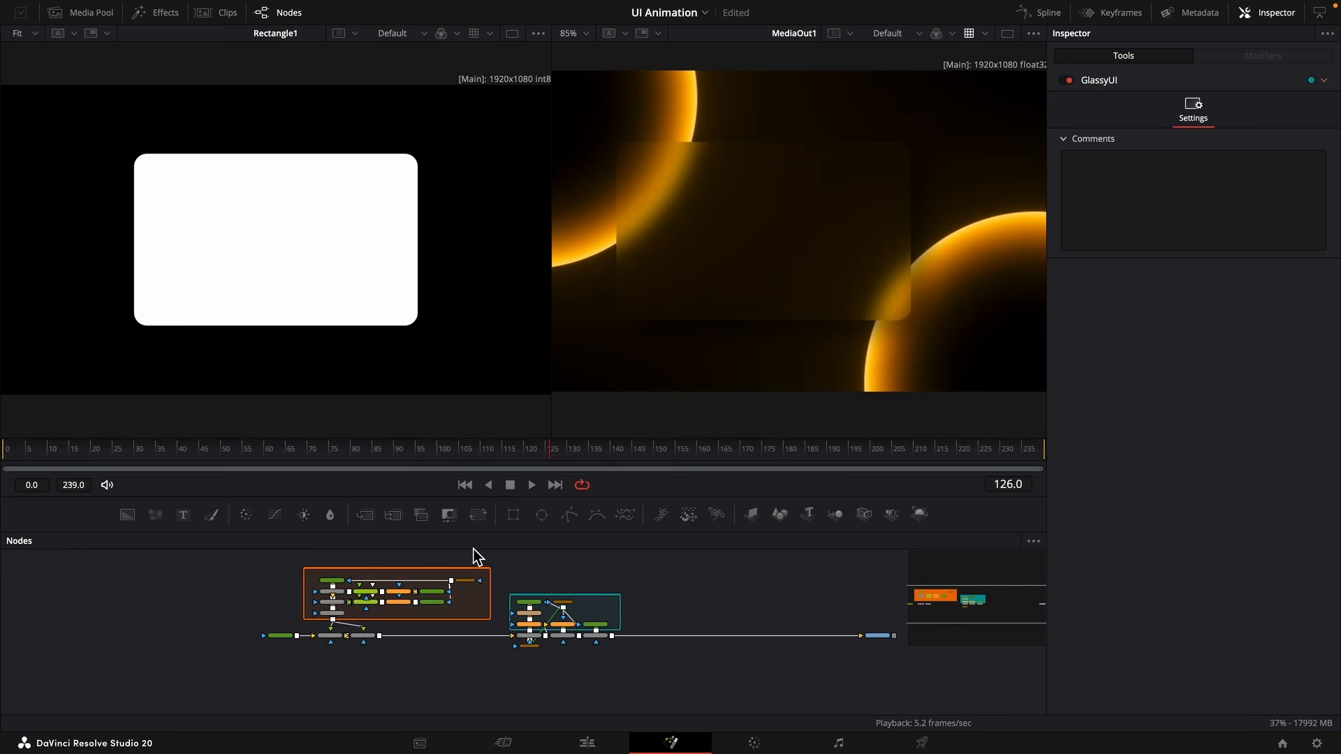
scroll(482, 611, up, 1)
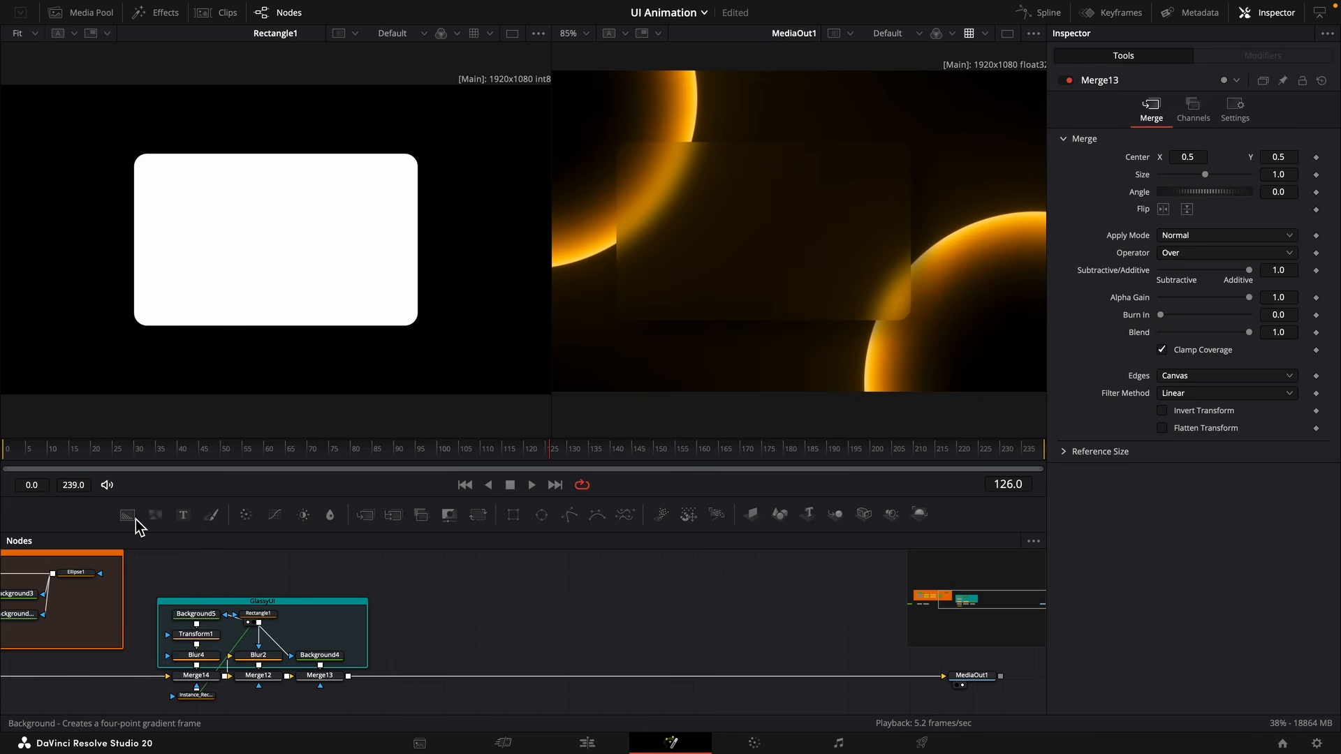
drag(133, 520, 472, 627)
drag(512, 515, 349, 676)
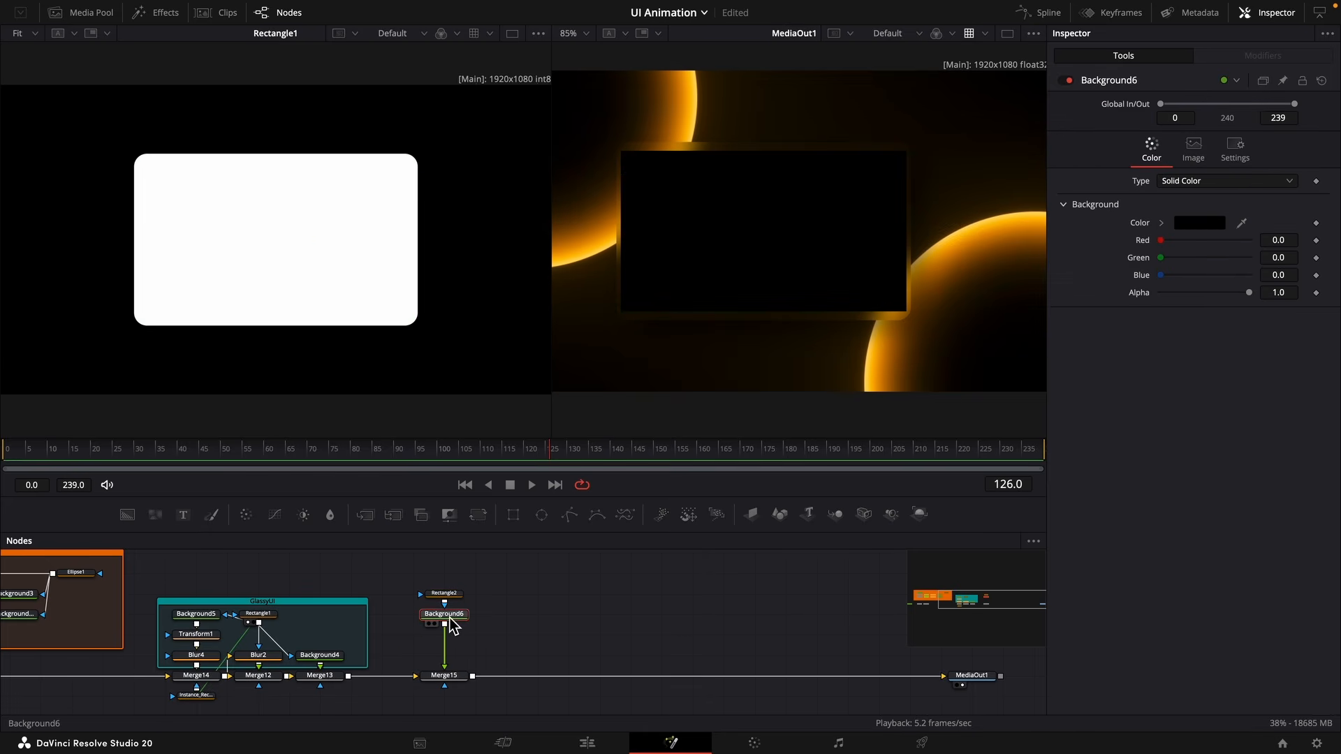
key(1)
Shape Rectangle2 into a rounded bar with height 0.132, centre Y 0.849 and corner radius 0.498.
click(442, 594)
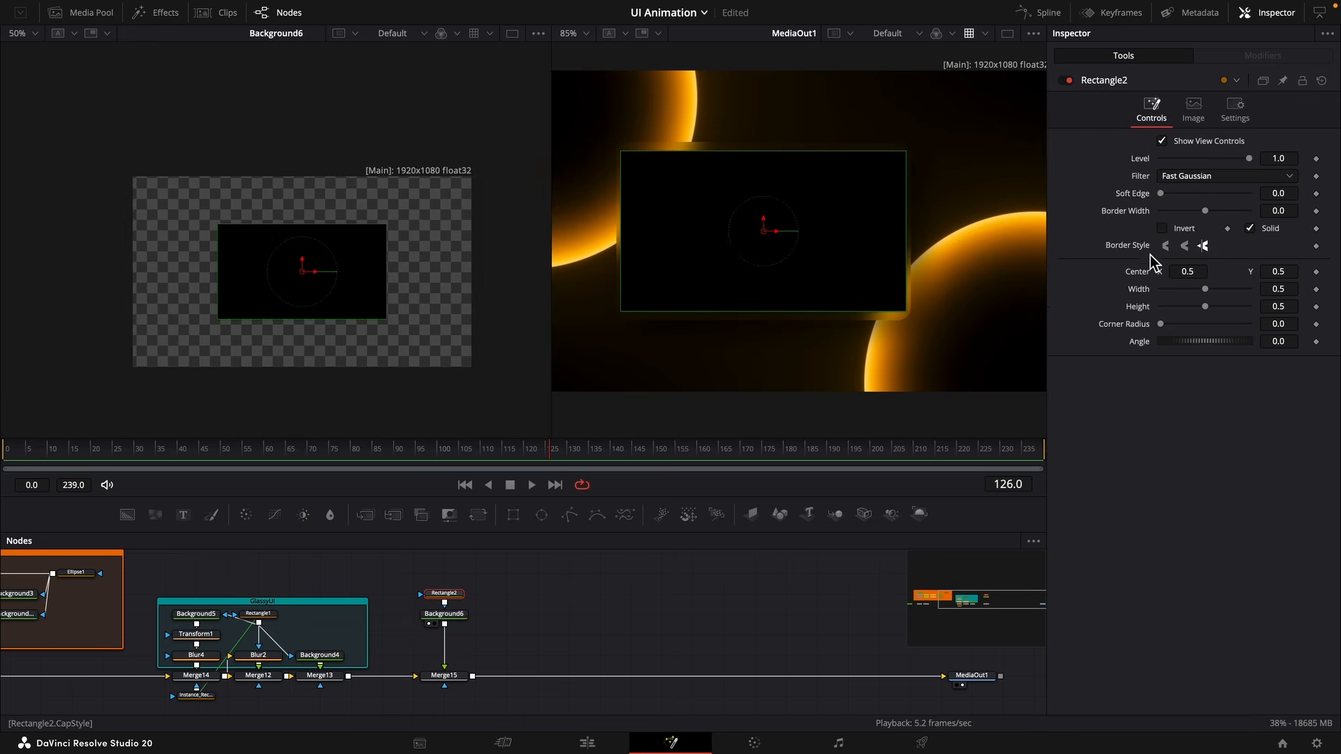
drag(1204, 306, 1172, 306)
drag(1278, 271, 1306, 271)
drag(1278, 325, 1294, 324)
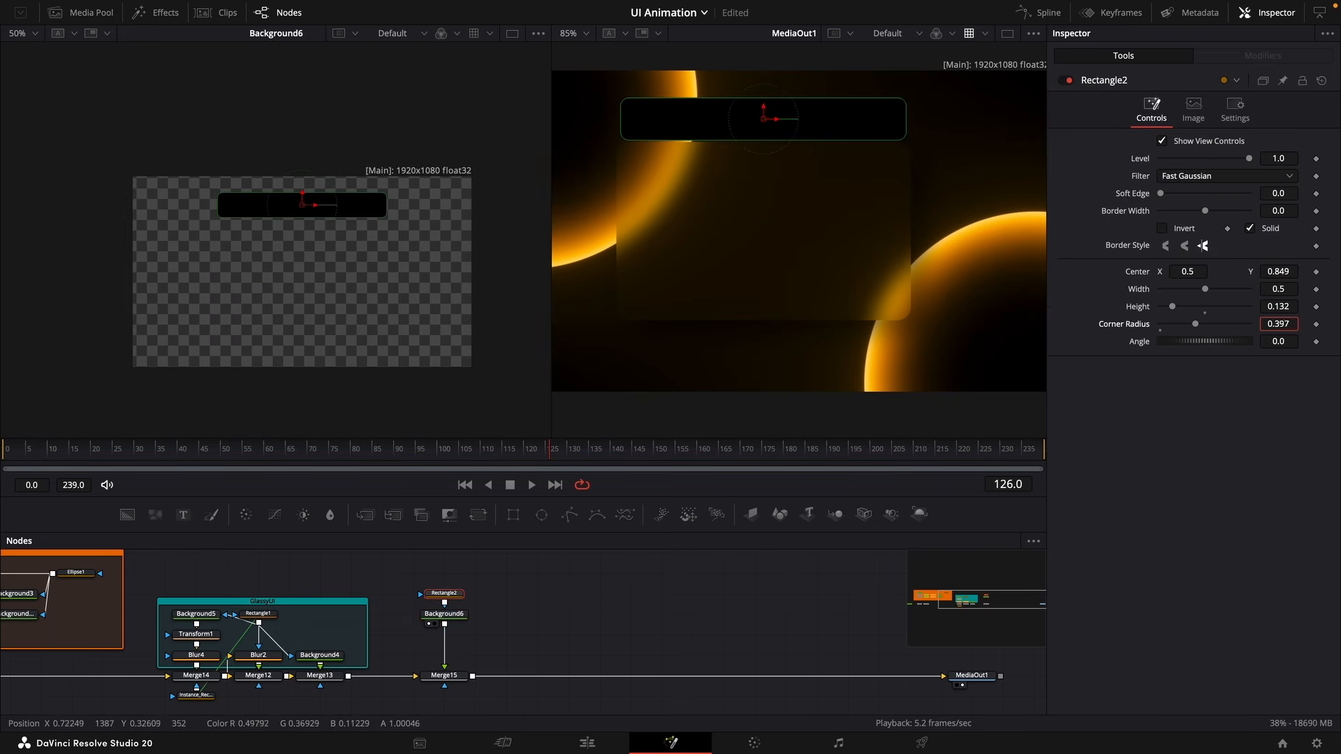
click(655, 618)
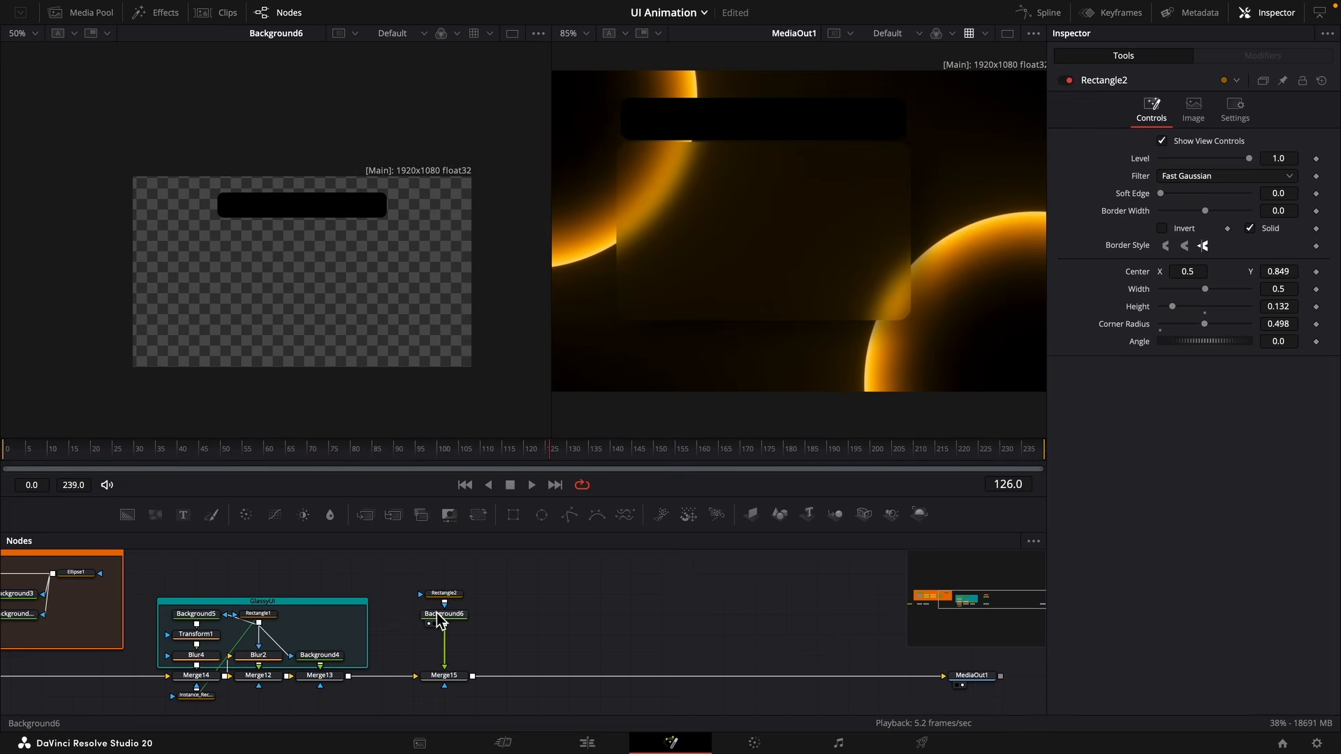
Colour Background6 light grey with saturation 0.0 and value 0.701.
click(451, 622)
click(1161, 224)
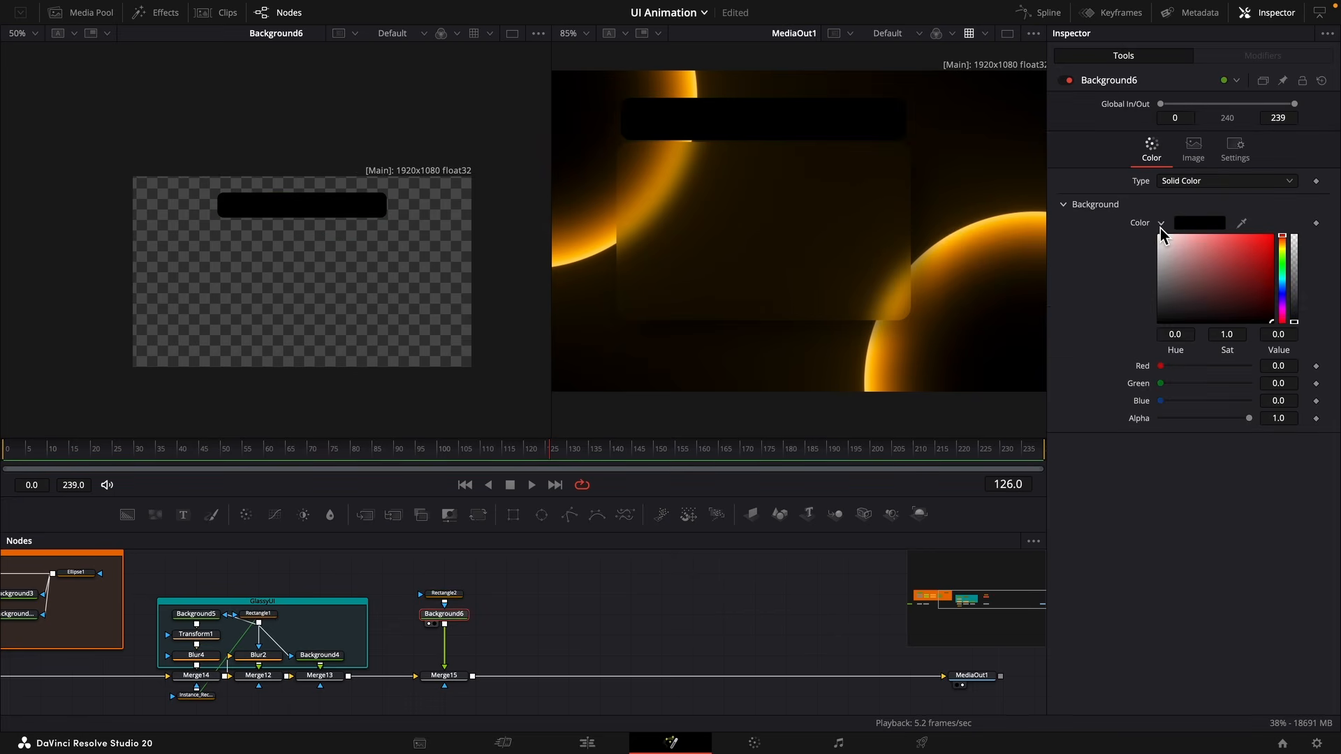
mouse_move(1165, 266)
mouse_down()
mouse_move(1156, 286)
mouse_move(1159, 260)
mouse_up()
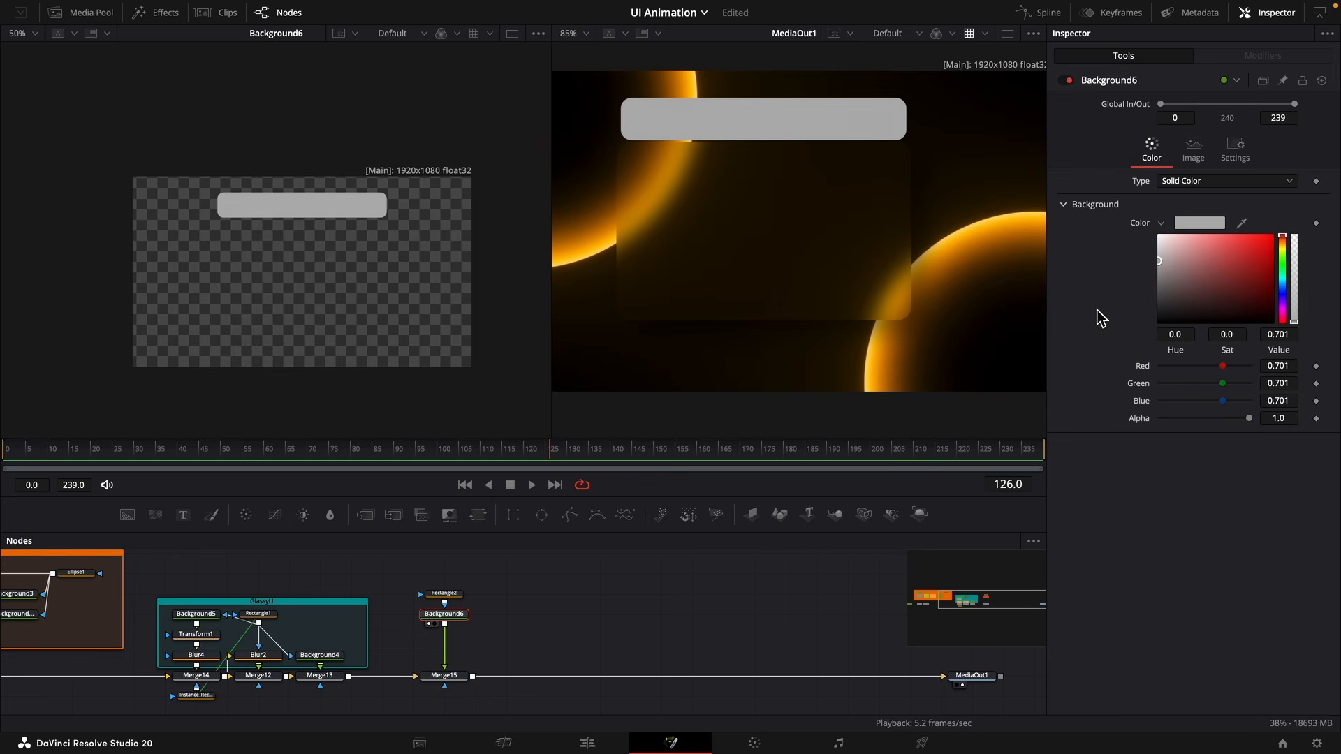
Add a Duplicate node after Background6 with 3 copies and centre Y 0.219.
key(shift+space)
text(dupl)
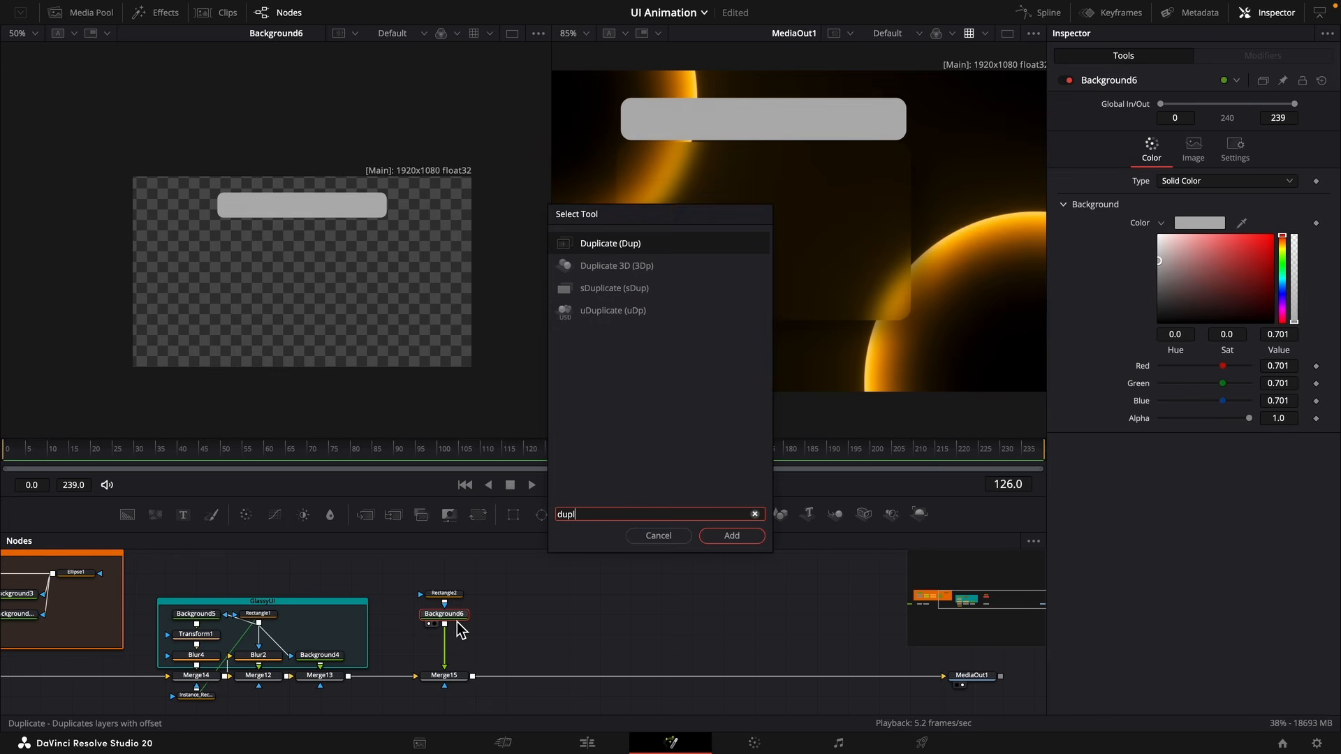
key(Return)
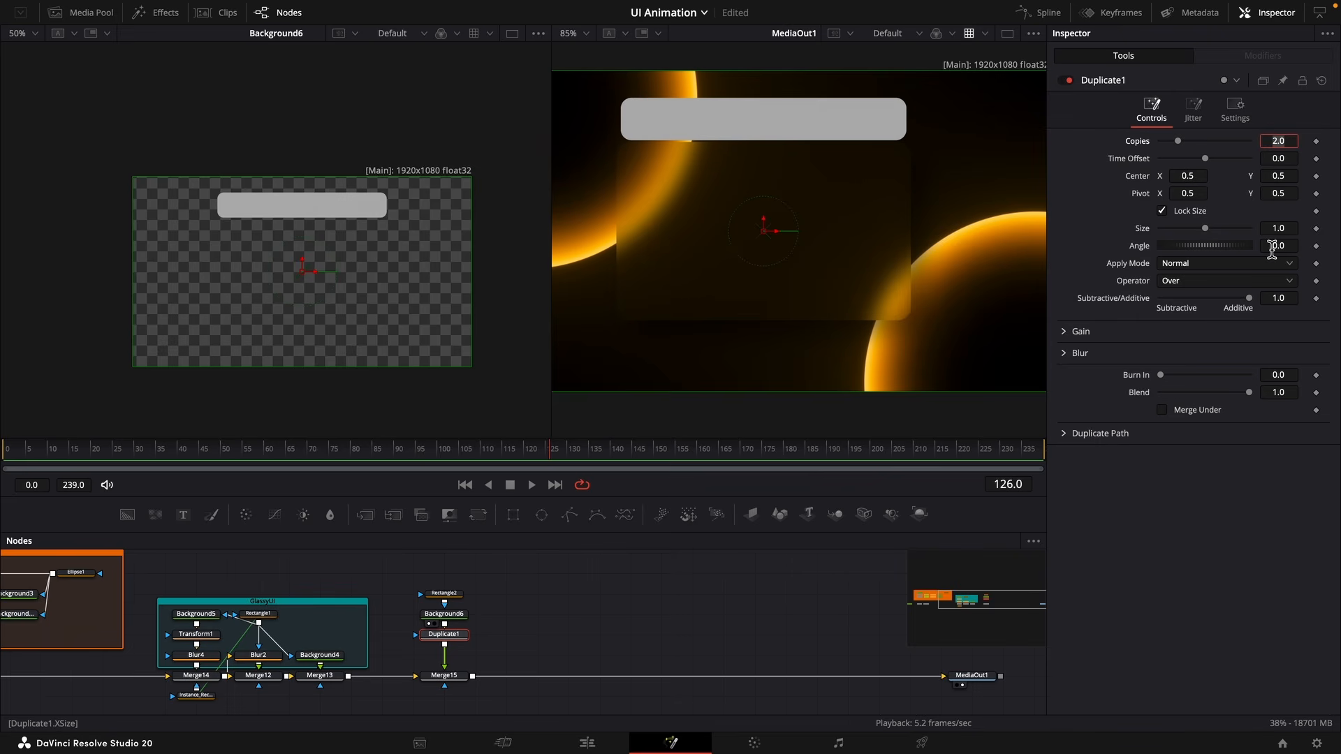
key(Tab)
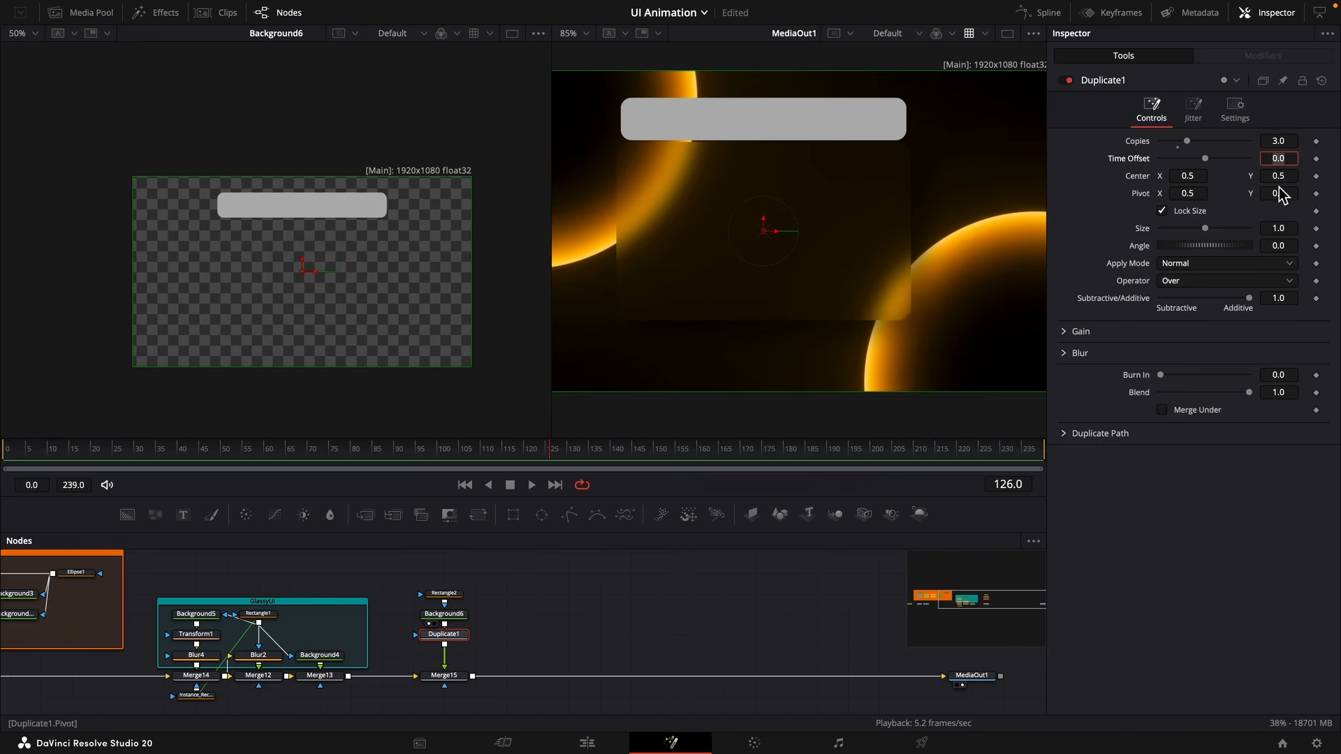
drag(1278, 176, 1082, 176)
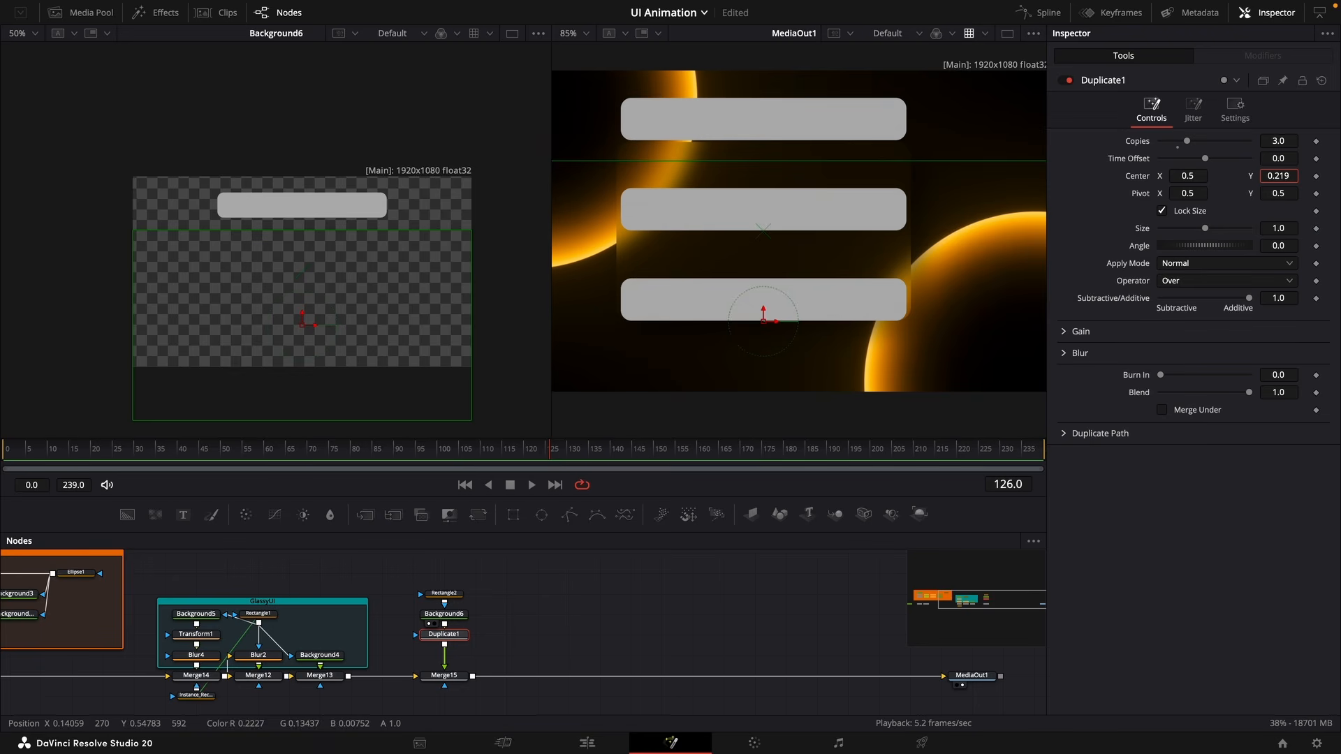
text(4)
key(Tab)
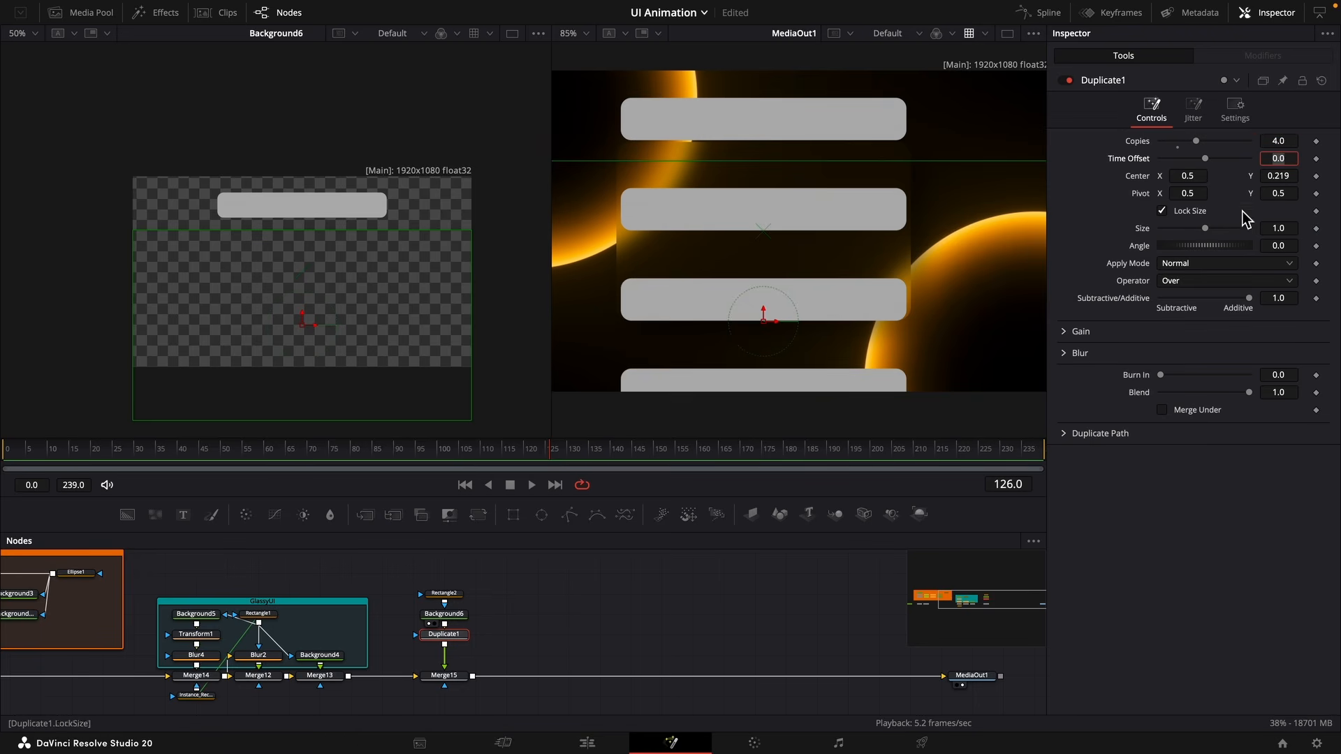
key(super+z)
Space the three bars further apart, and shrink them with a Transform node to size 0.08 at the glass panel's upper-left corner.
drag(1278, 176, 1261, 176)
click(444, 676)
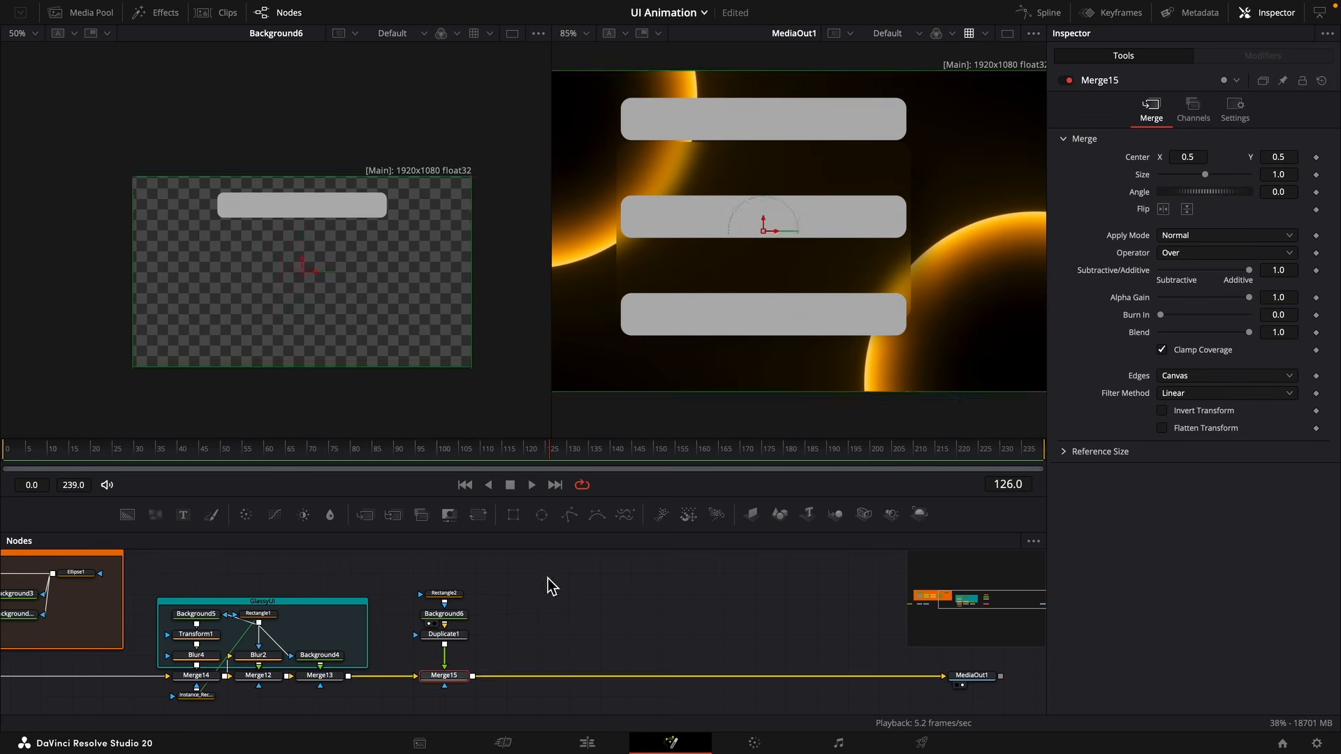
drag(478, 517, 444, 657)
drag(1278, 210, 1170, 210)
drag(758, 226, 637, 162)
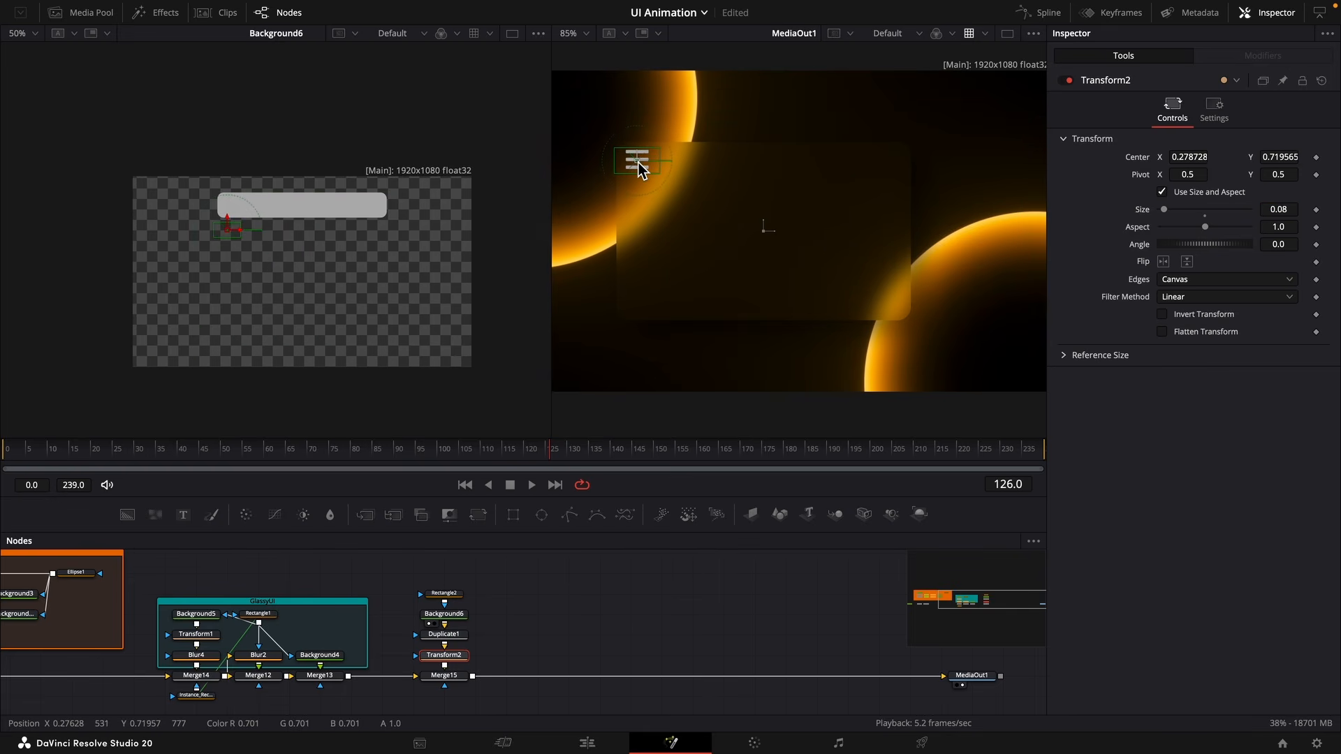
Set Rectangle2's corner radius to 1.0 for fully rounded bar ends.
click(444, 675)
click(445, 595)
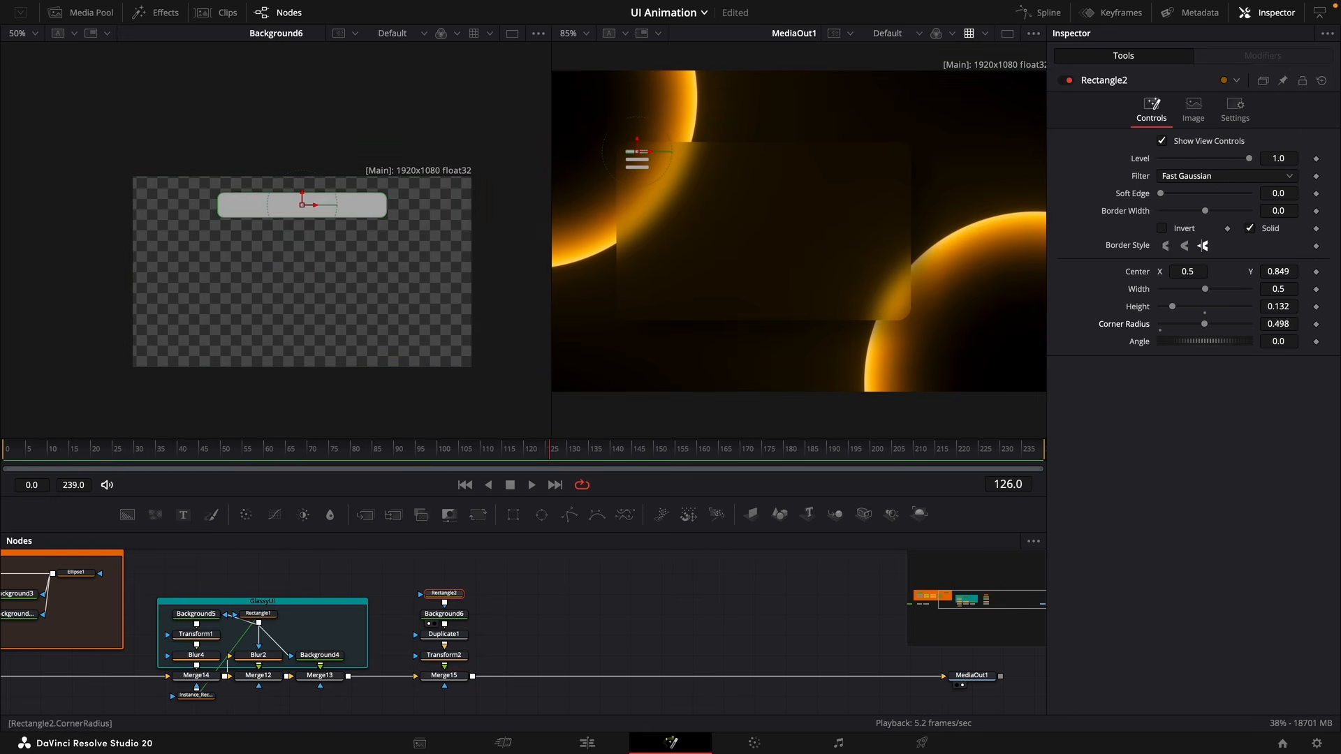
drag(1204, 323, 1248, 324)
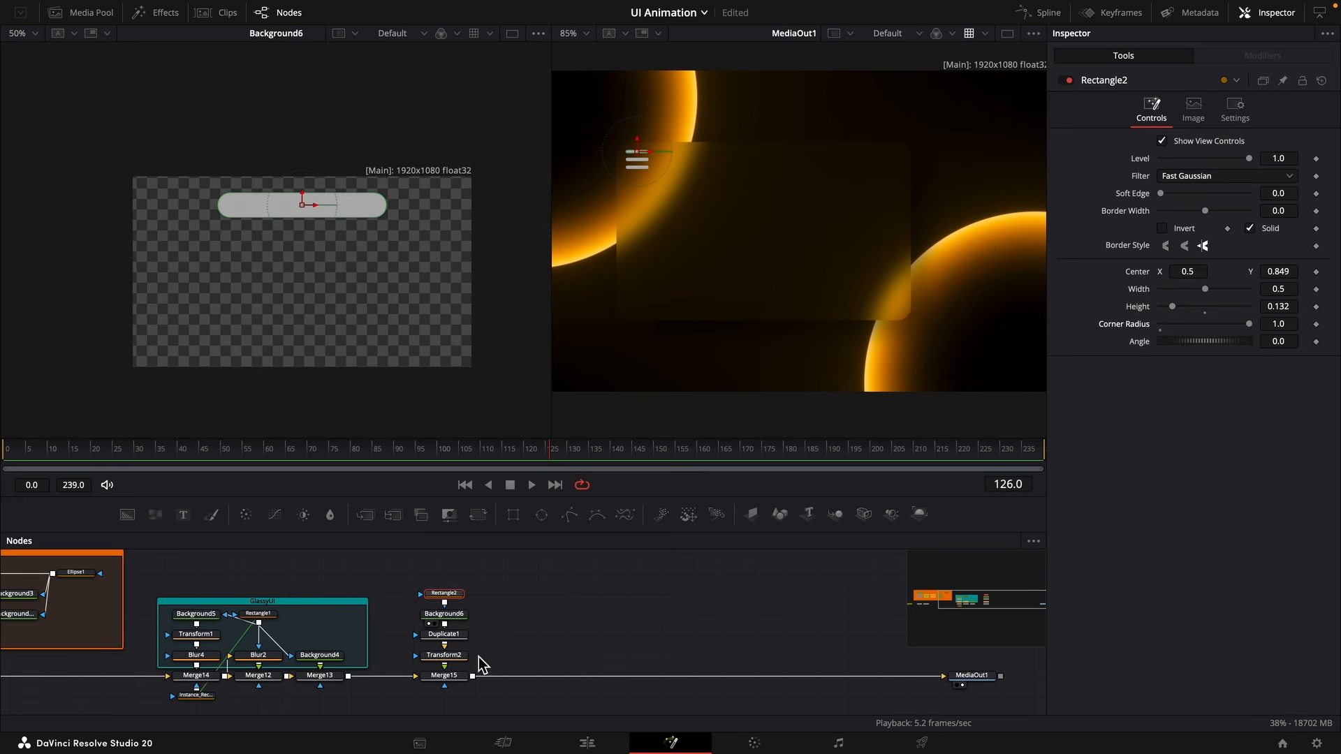
Colour Background6 white and set Merge15's blend to 0.38 for a translucent menu icon.
click(444, 614)
drag(1167, 255, 1139, 222)
click(1234, 150)
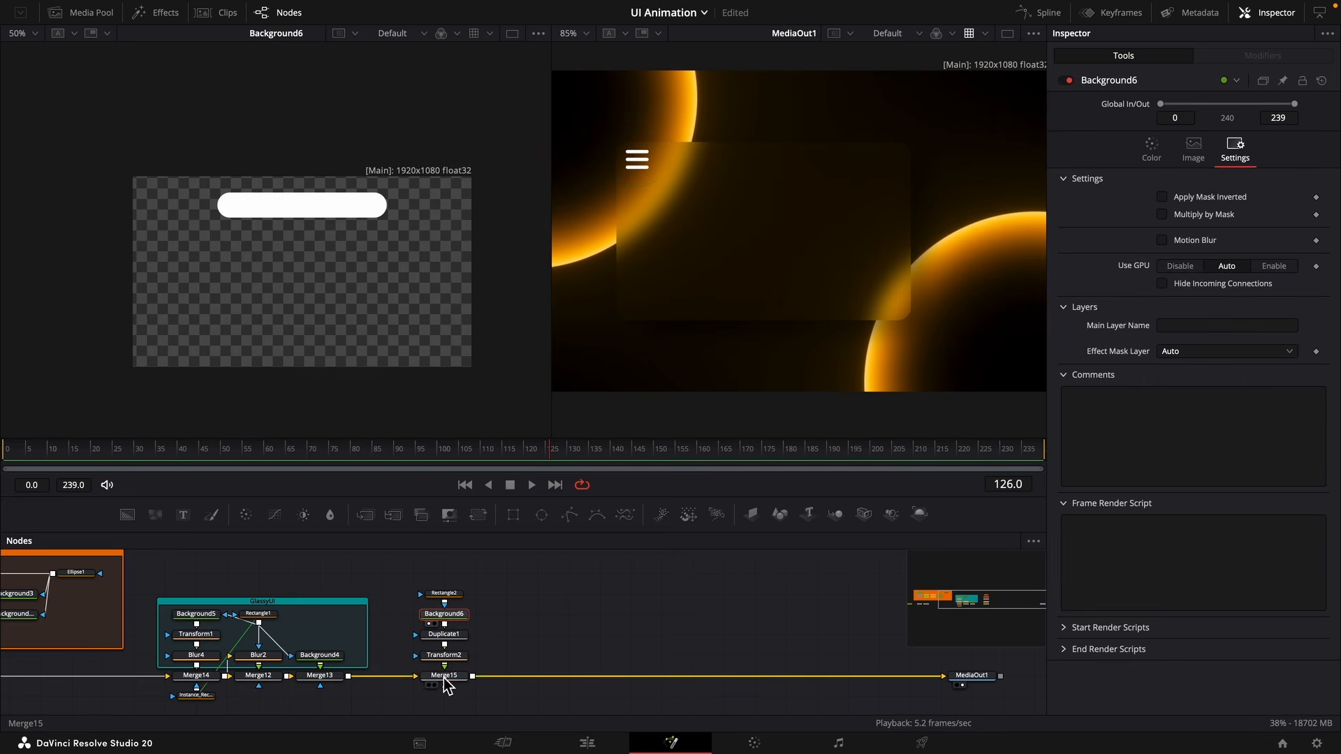
click(445, 679)
drag(1278, 332, 1229, 332)
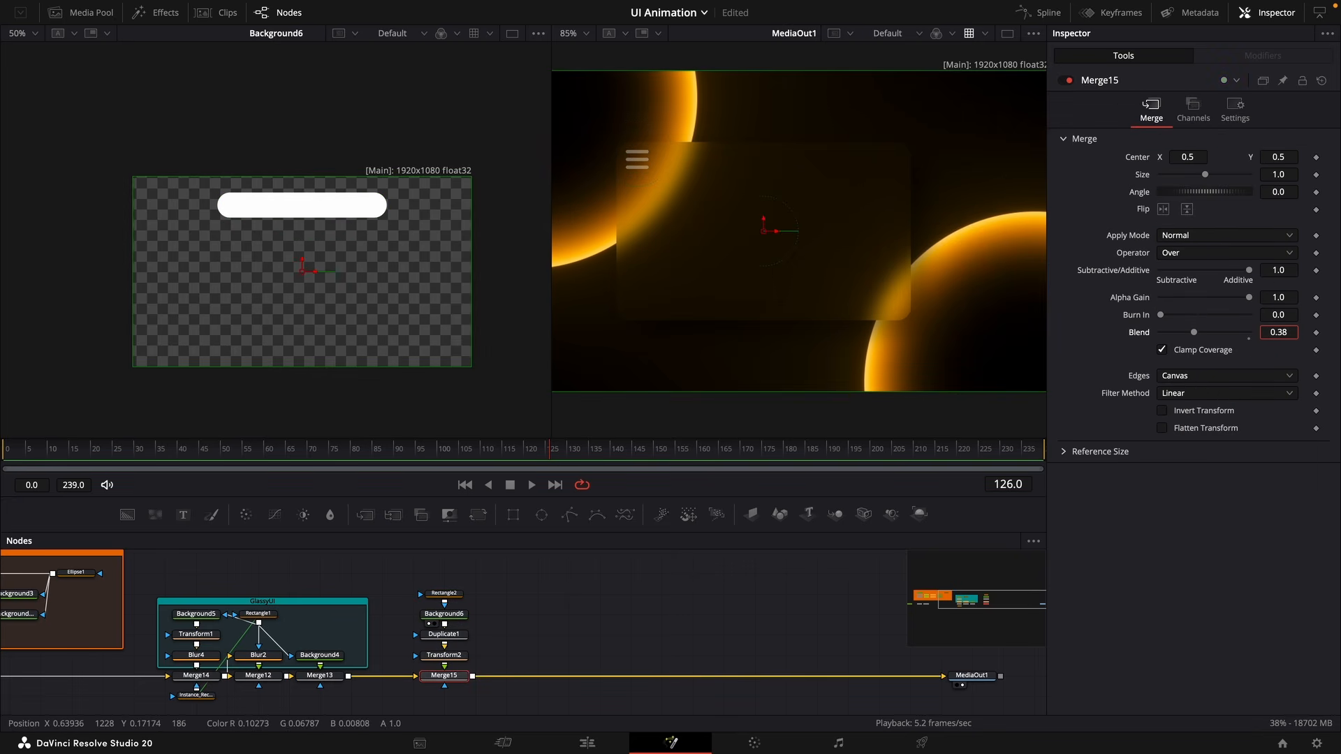
scroll(629, 186, up, 3)
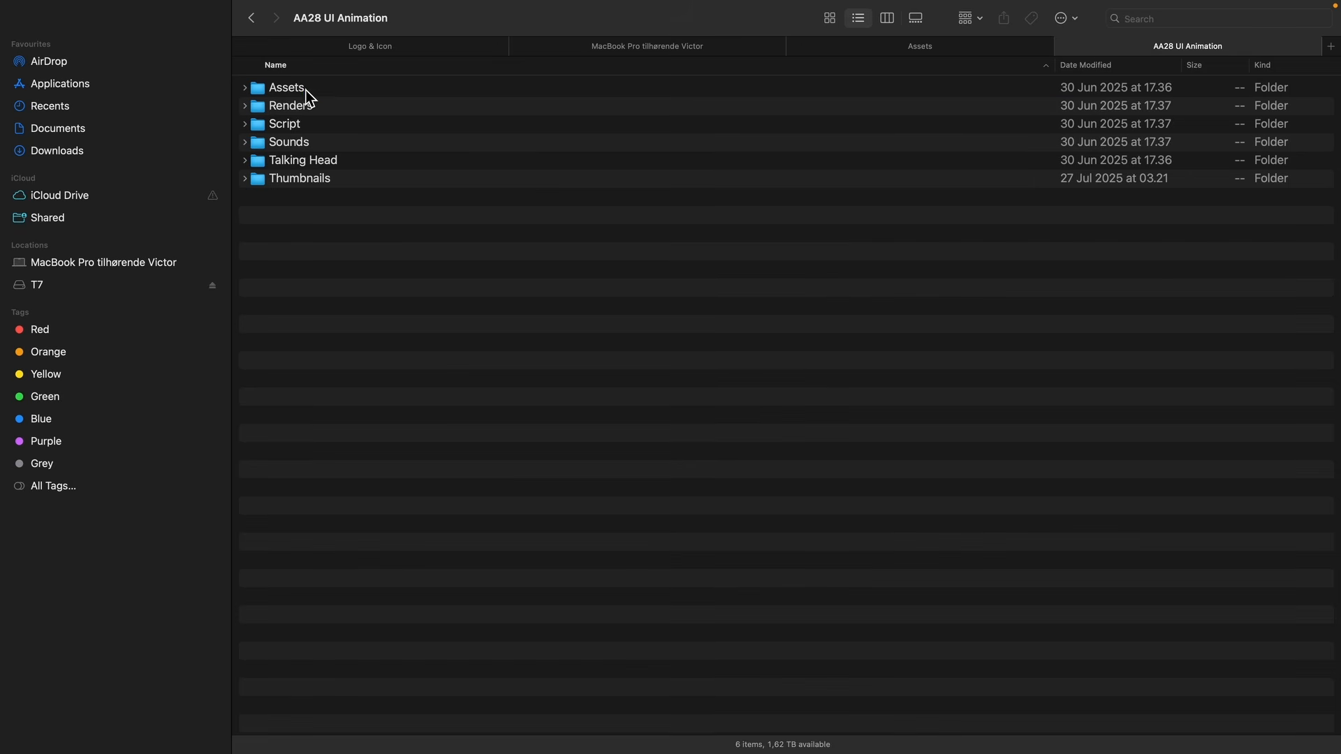
double_click(283, 88)
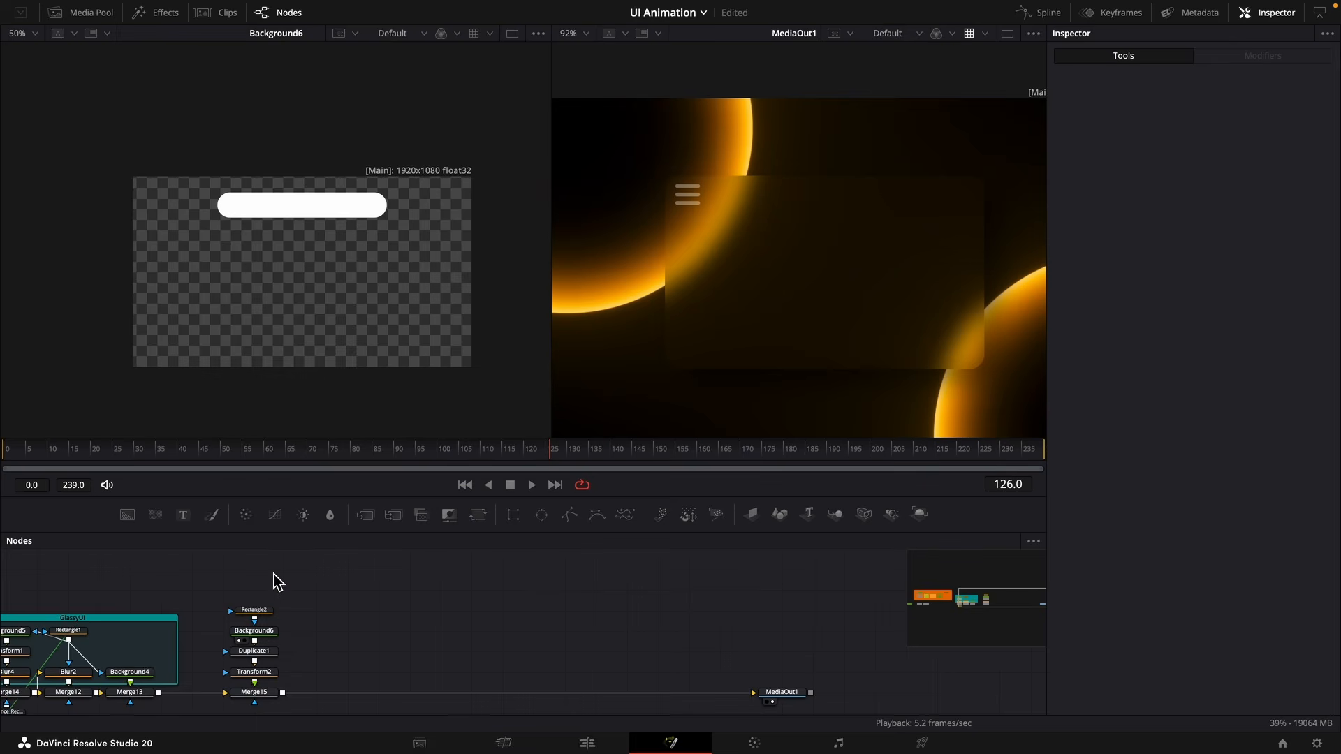
Rename the menu icon's merge node, Merge15, as Settings.
drag(291, 551, 224, 679)
click(312, 611)
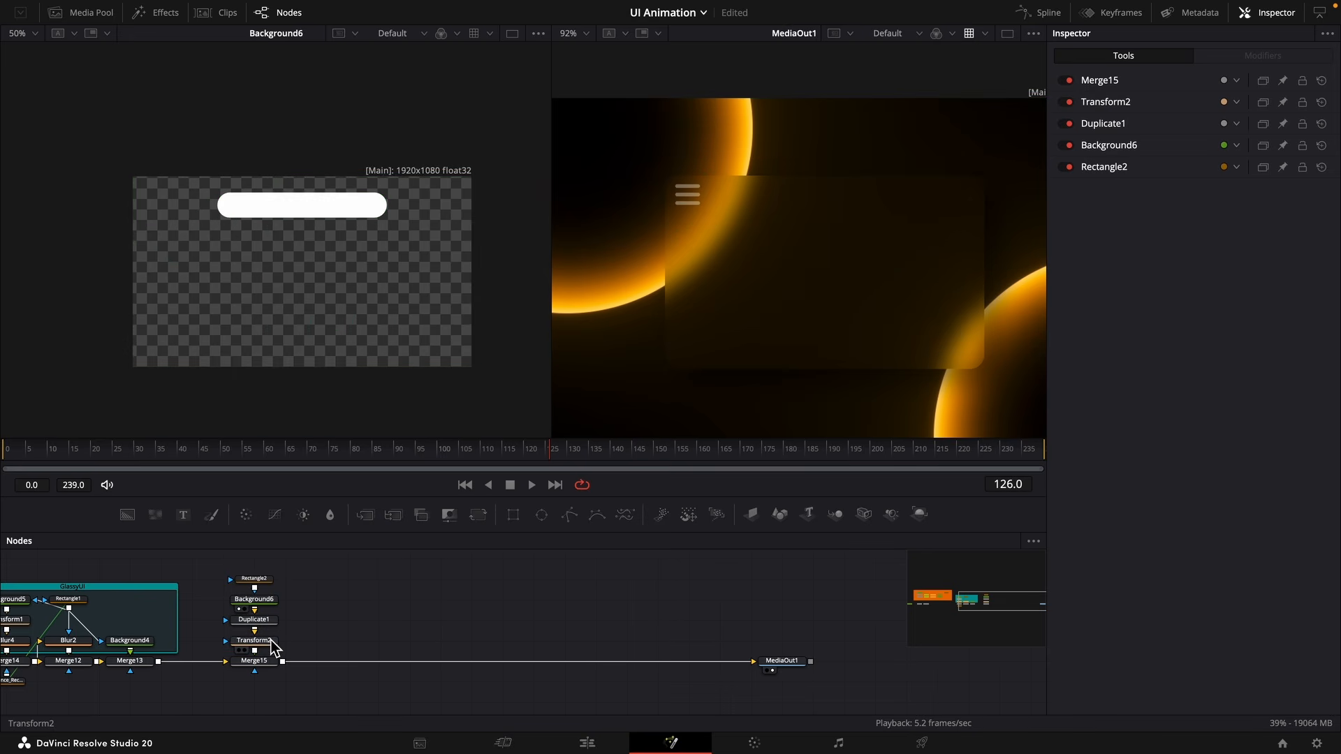
click(274, 646)
click(269, 661)
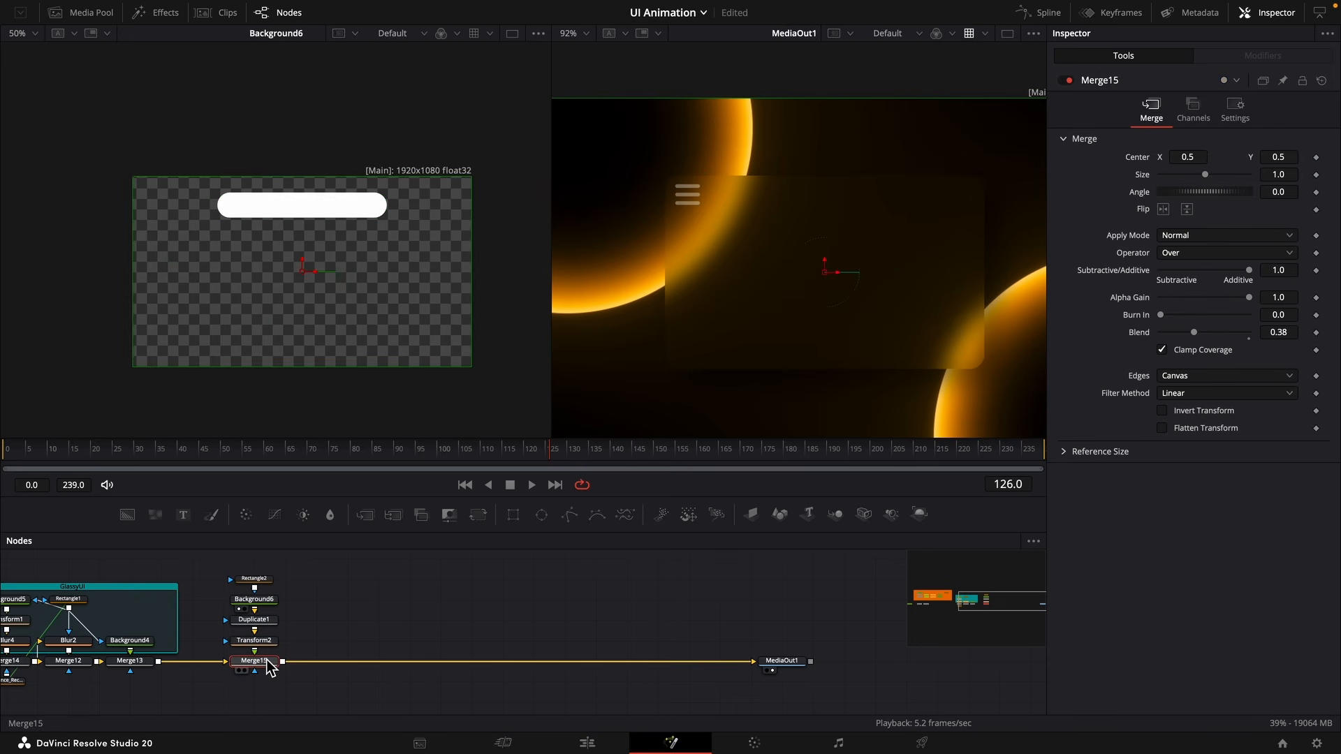
key(F2)
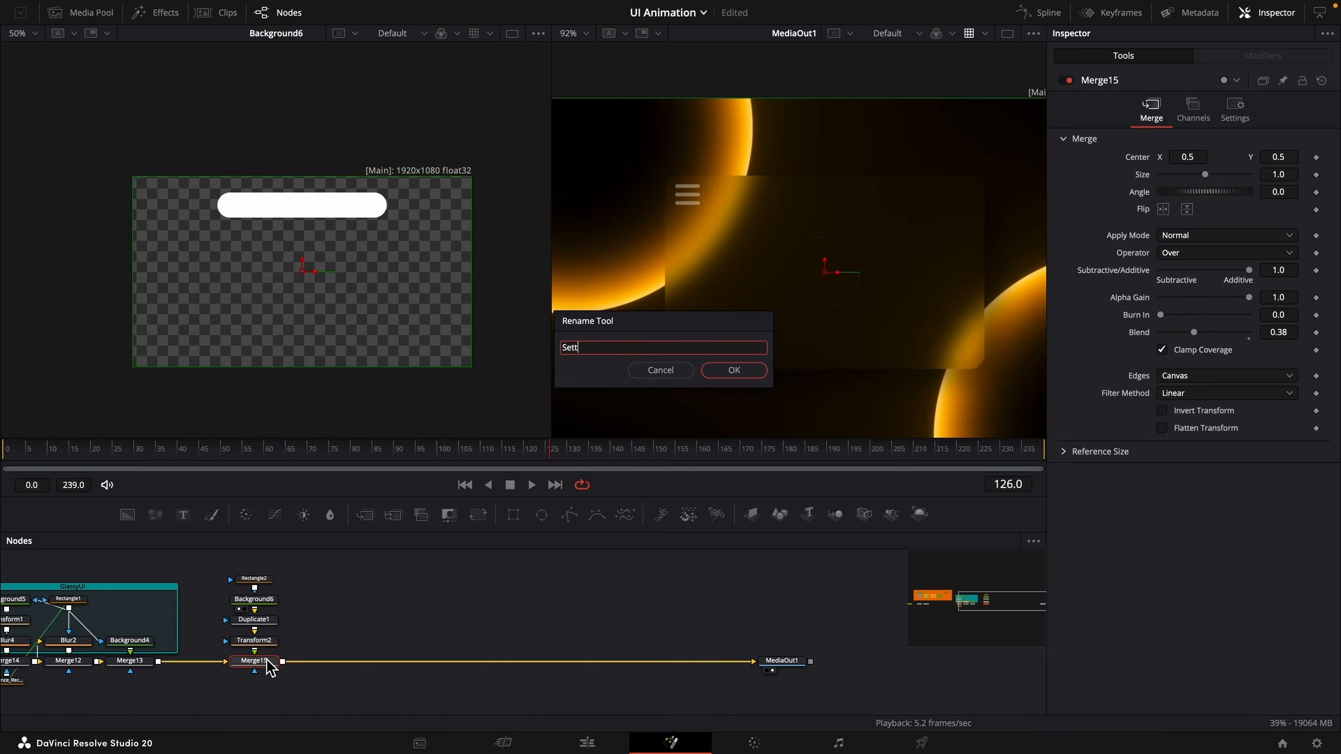
text(Settings)
key(Return)
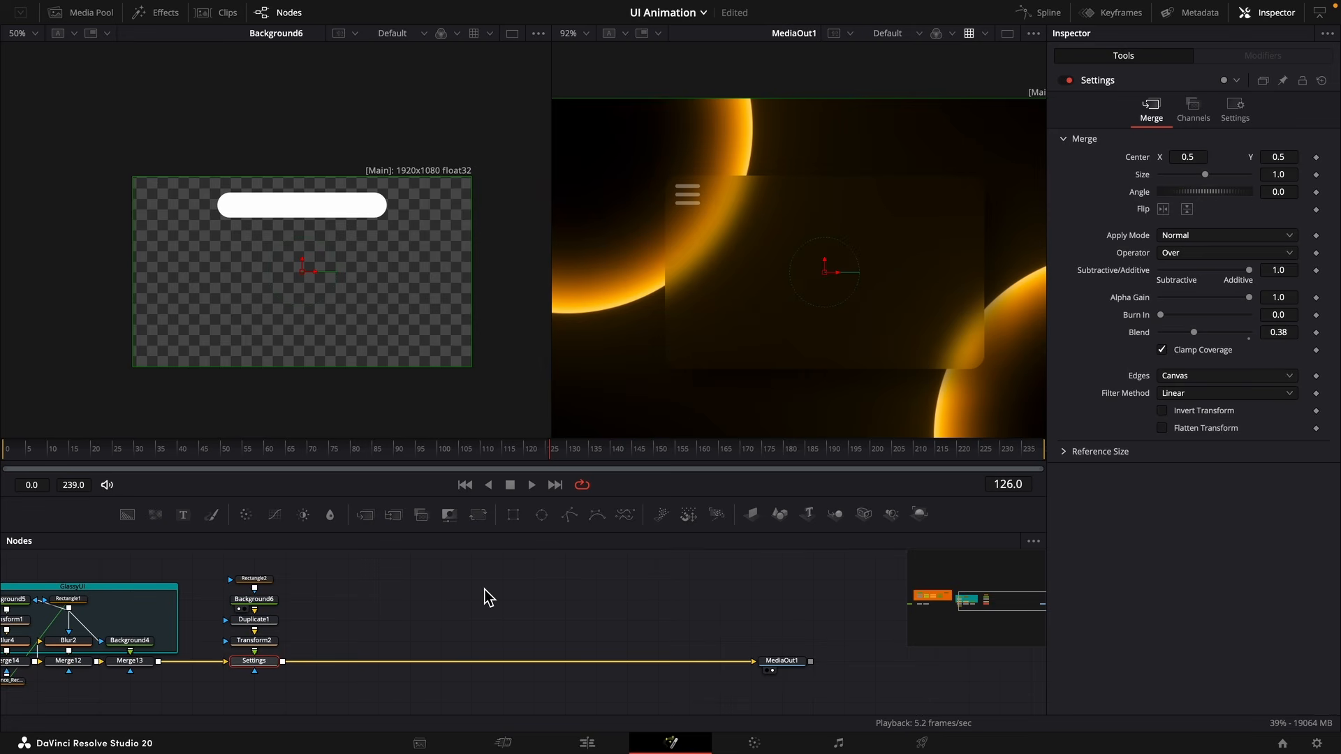
click(528, 574)
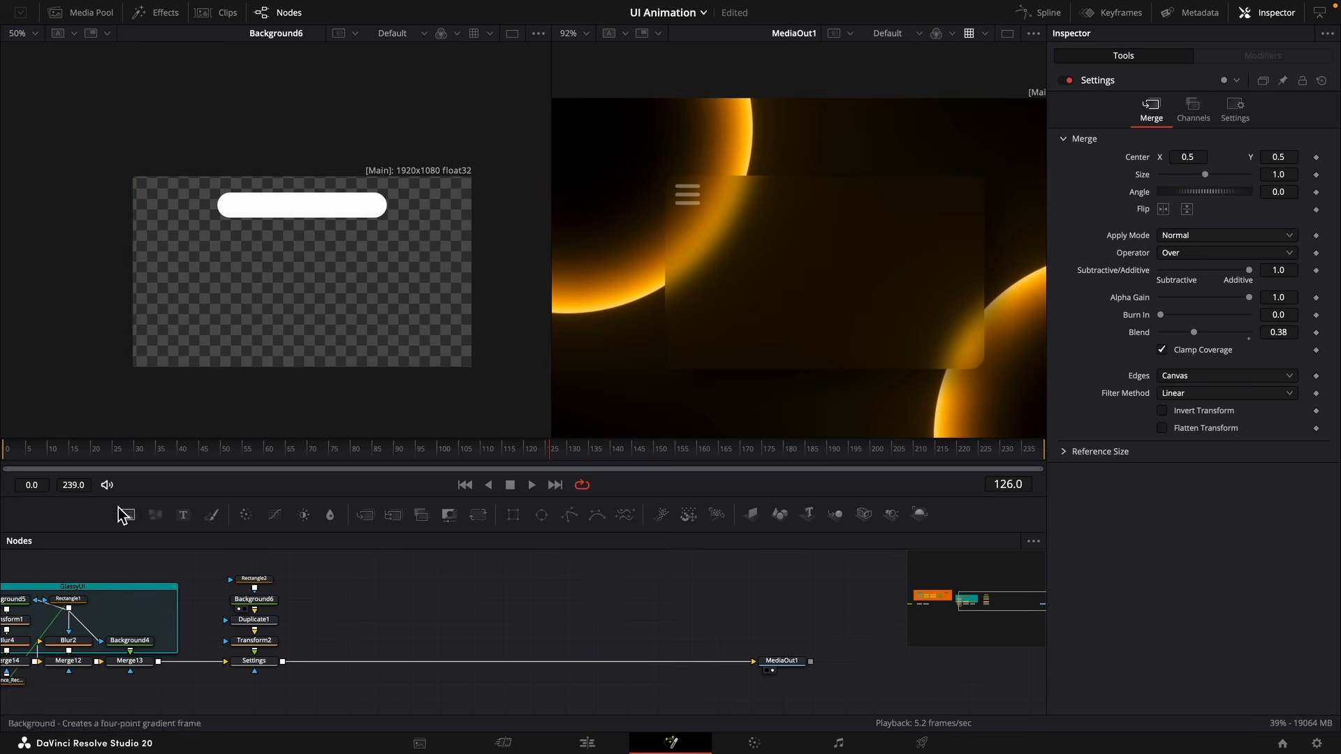
Merge a new Background node after Settings, masked by a new Rectangle about 0.16 wide and 0.31 high.
drag(125, 517, 284, 661)
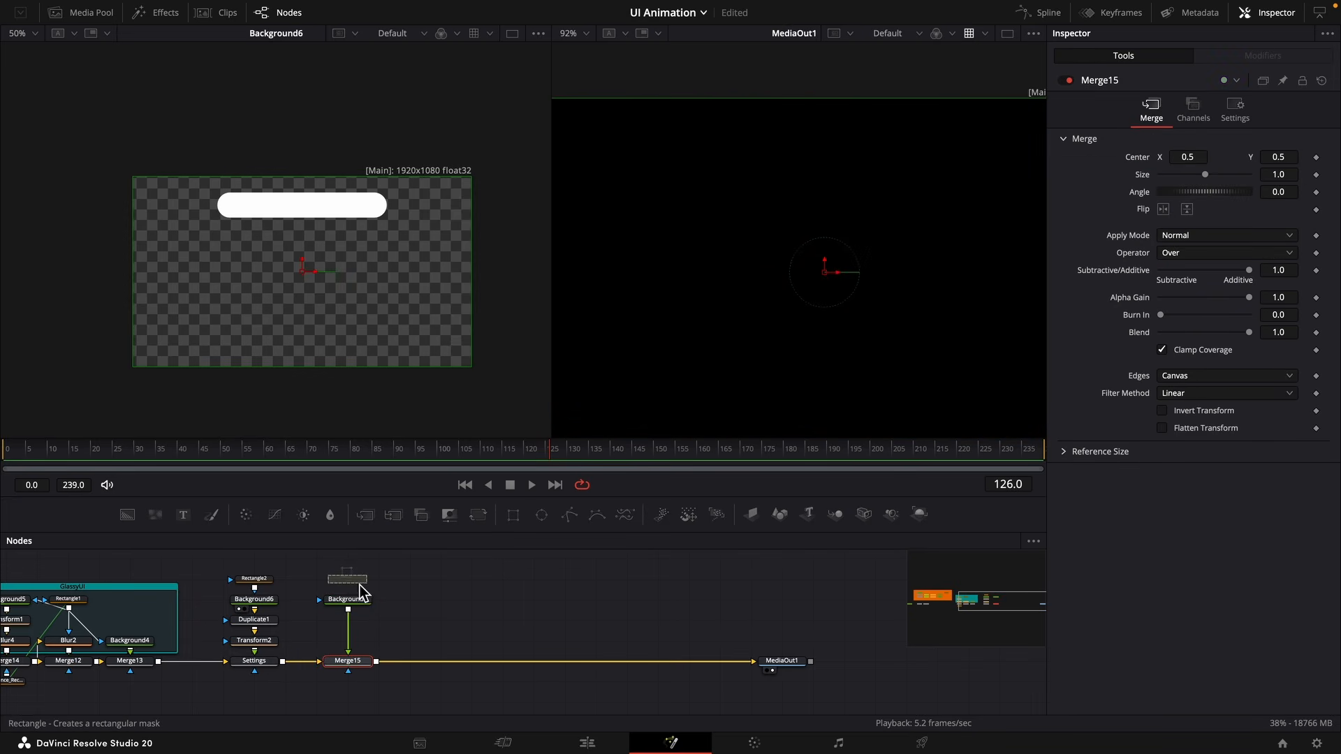
drag(360, 592, 359, 591)
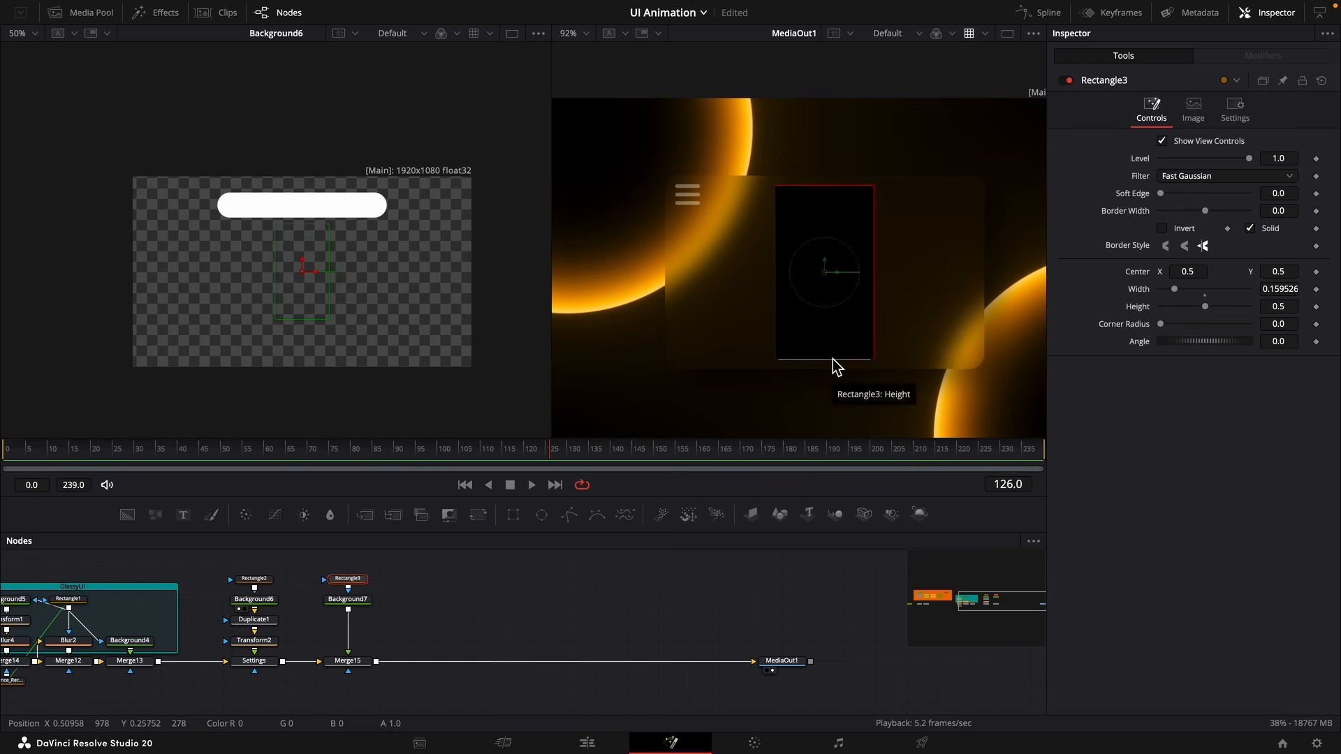
drag(836, 357, 831, 327)
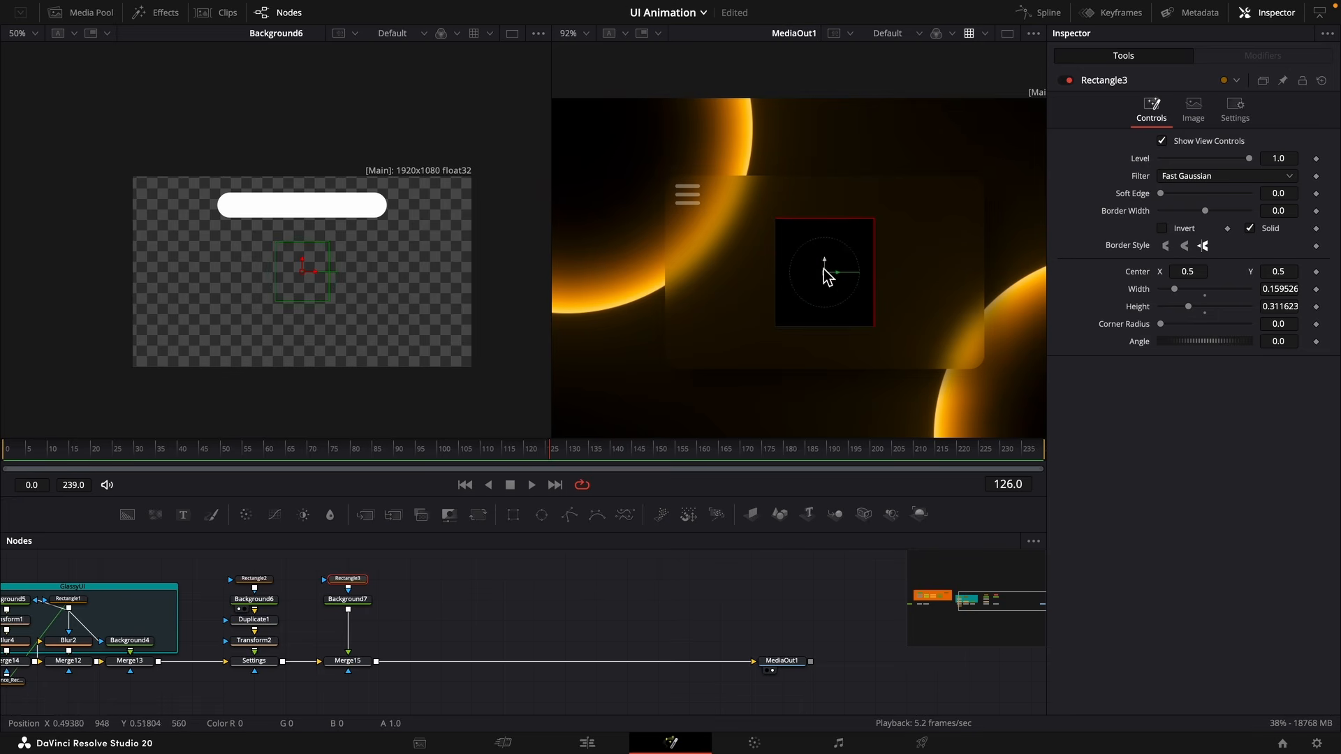
Fit Rectangle3 below the menu icon with centre 0.327, 0.514, width about 0.136, height about 0.293 and corner radius 0.248.
drag(824, 271, 736, 273)
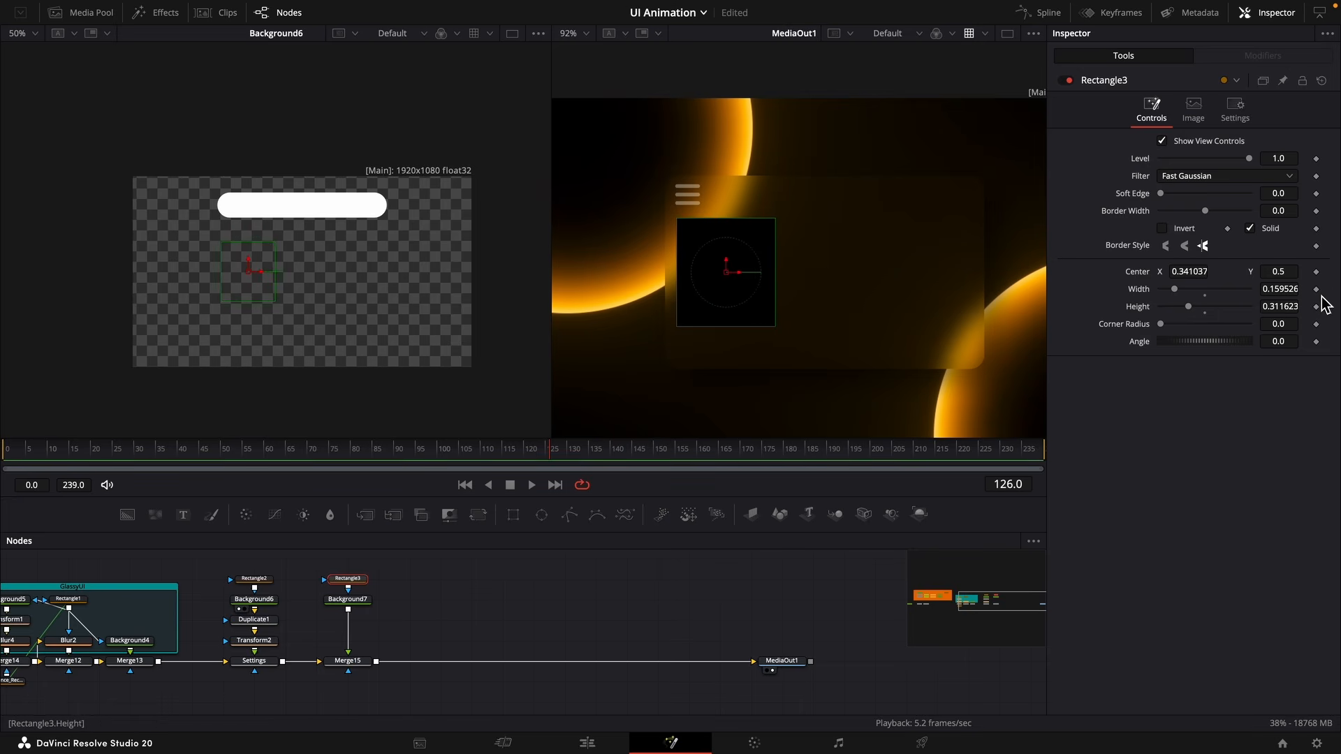
drag(1294, 290, 1240, 289)
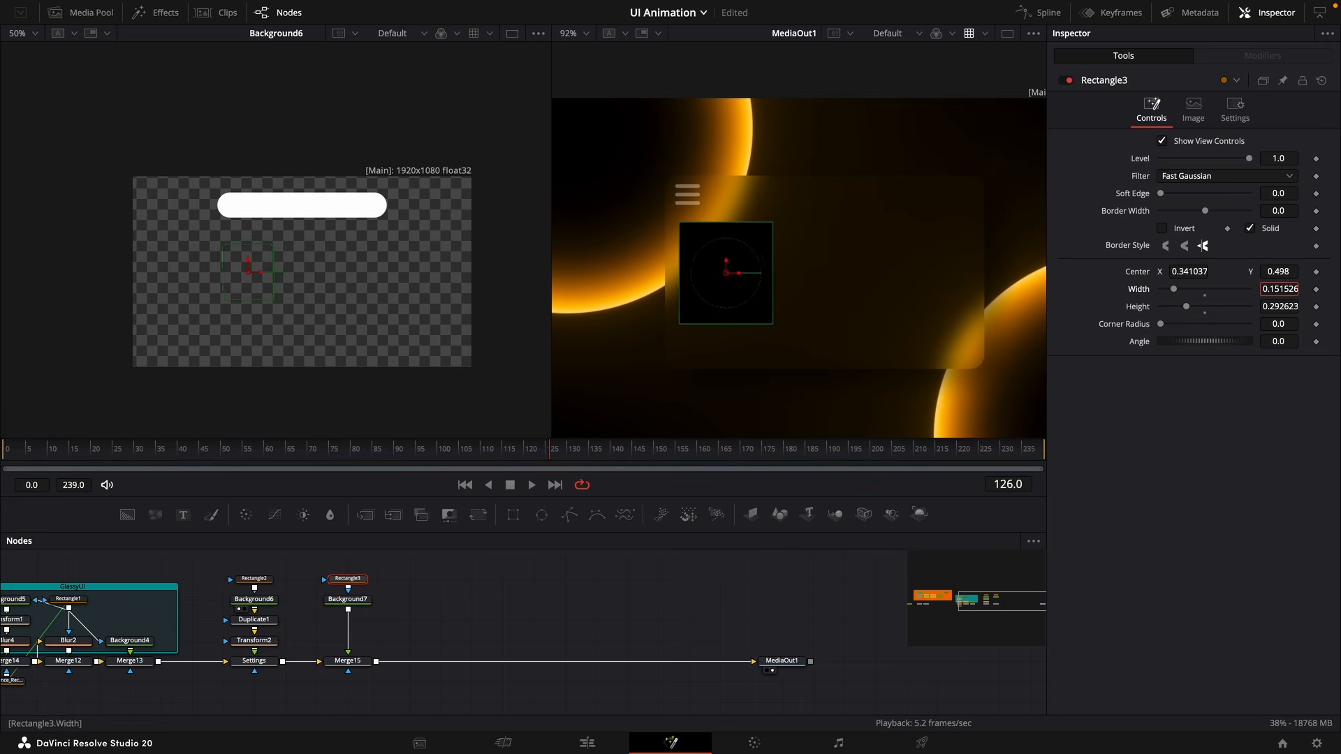
mouse_move(1288, 289)
mouse_down()
mouse_move(1278, 289)
mouse_move(1296, 272)
mouse_up()
drag(1188, 271, 1186, 273)
scroll(701, 204, up, 5)
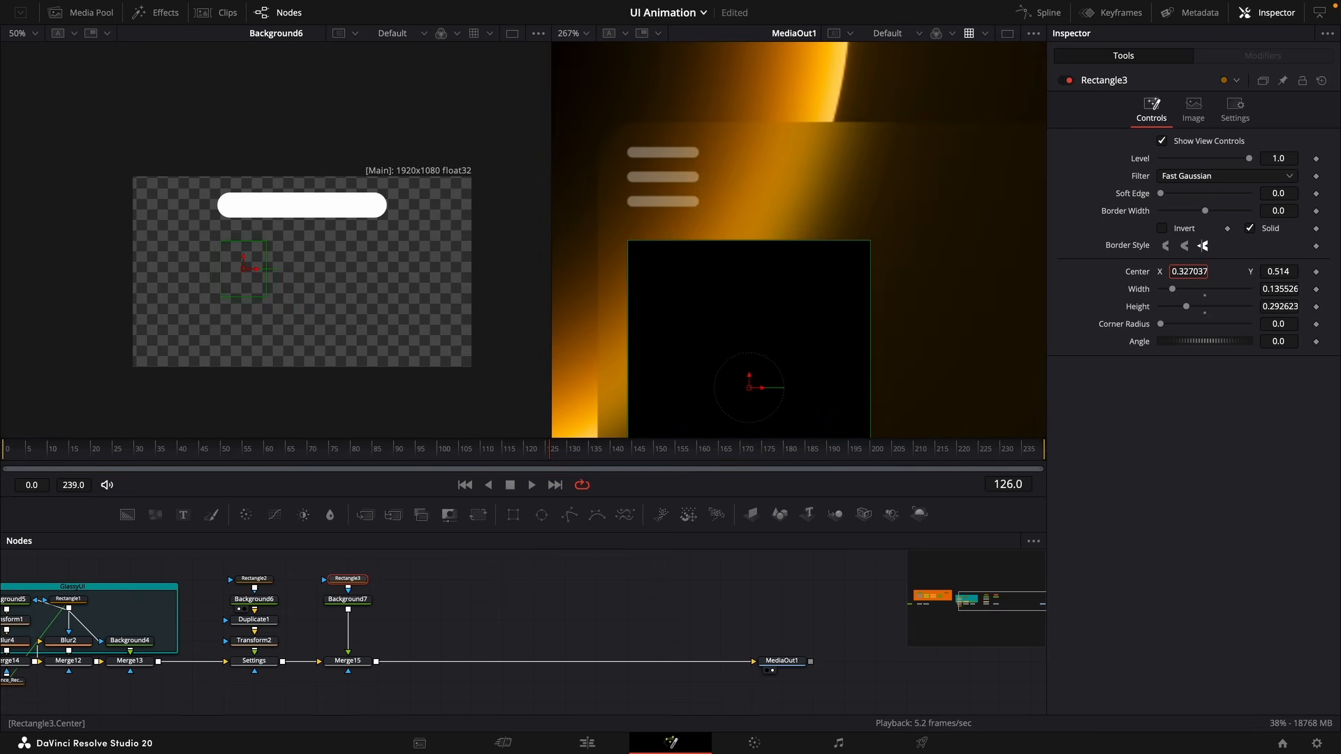
drag(1269, 324, 1340, 324)
scroll(826, 224, down, 3)
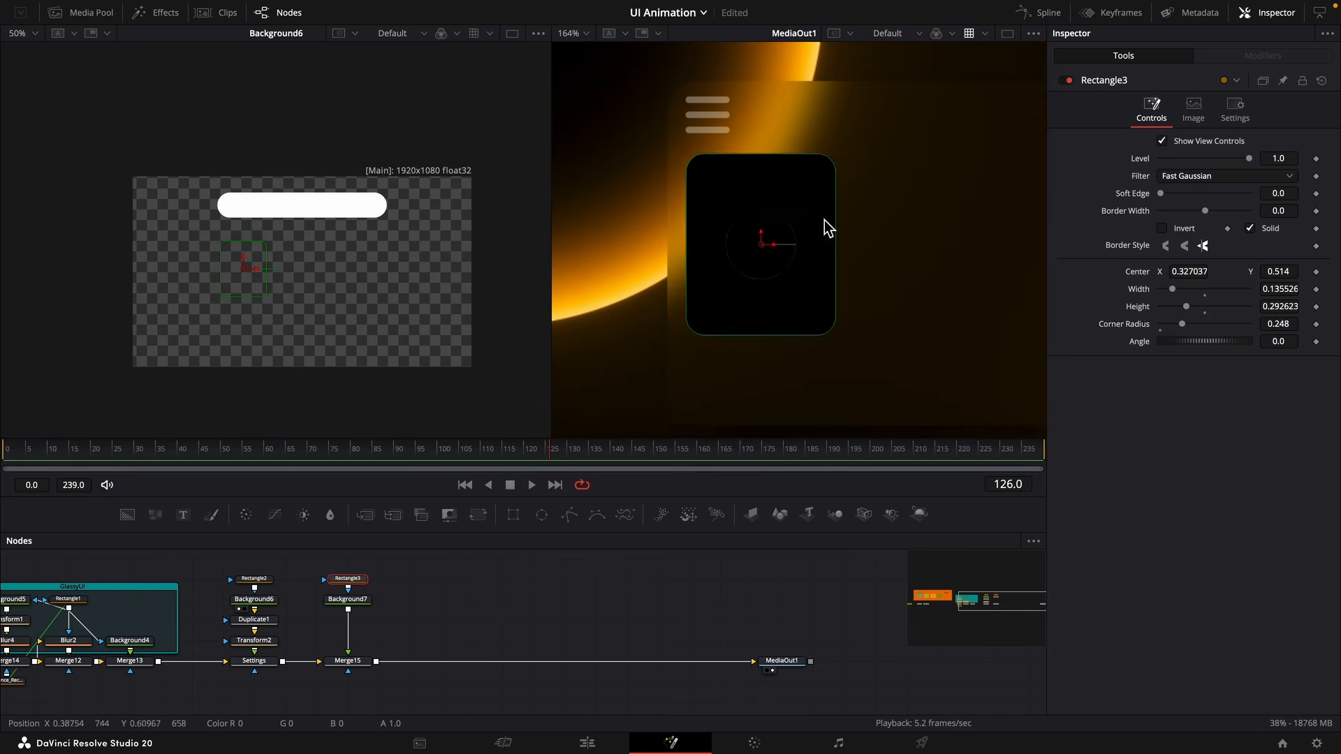
Colour Background7 a near-black grey with saturation 0.0 and value 0.031.
click(348, 599)
click(1160, 223)
drag(1180, 307, 1151, 326)
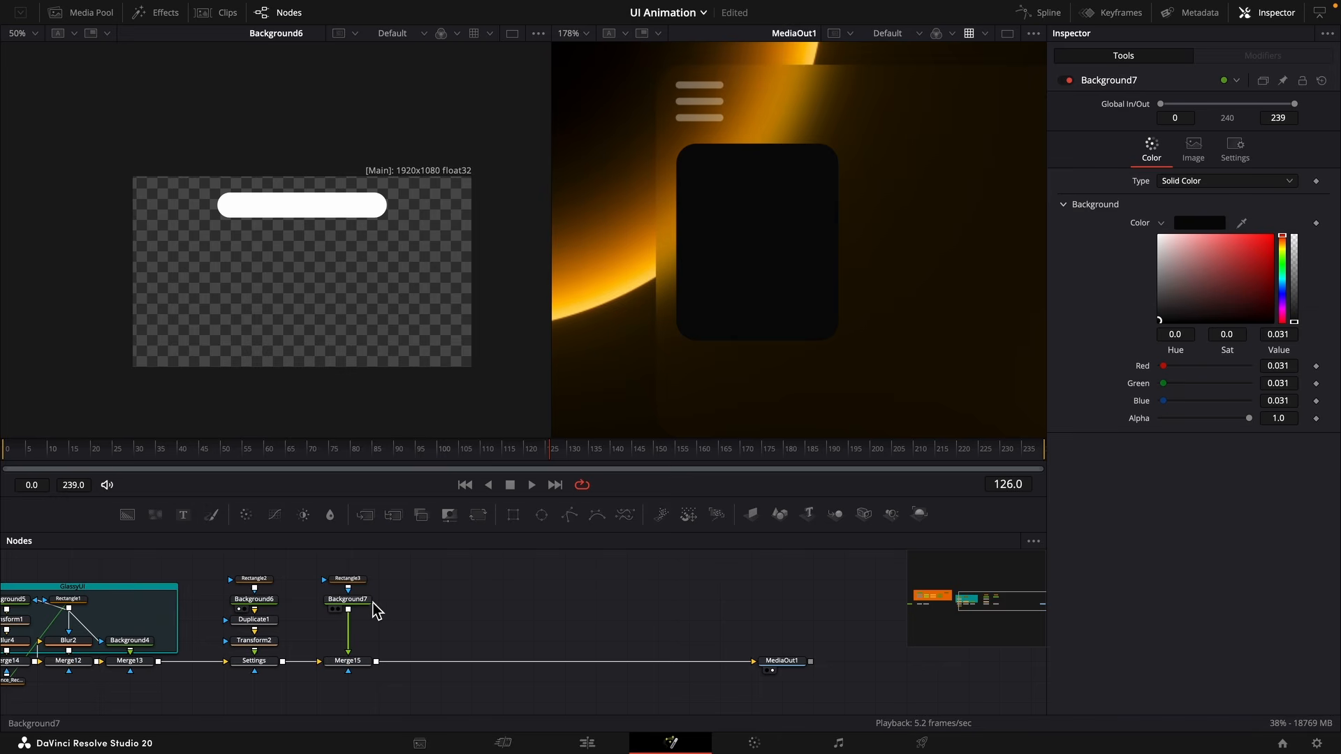
Add a Neo Light Sweep Pro node after Background7 with width 0.0747, soft edge 0.0, angle 32.1 and centre X 0.32.
click(374, 607)
key(shift+space)
text(ne)
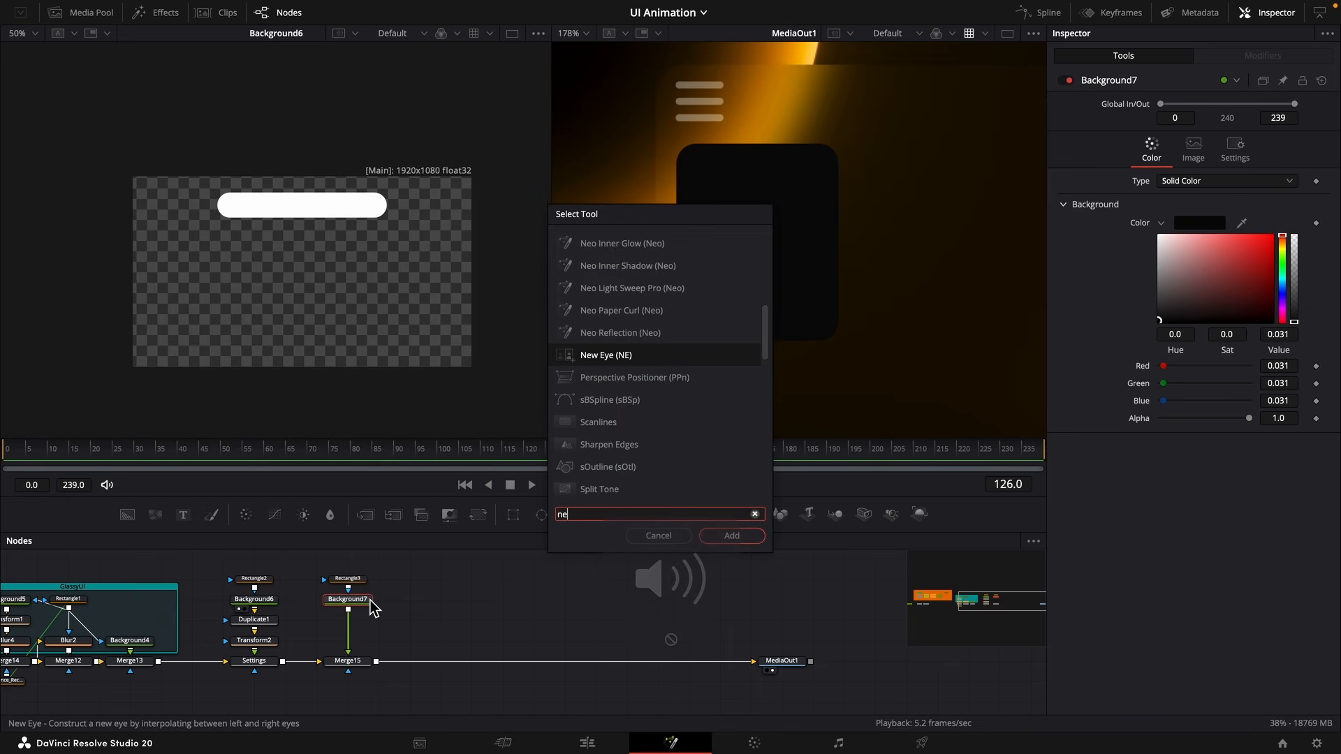
text(o li)
key(Return)
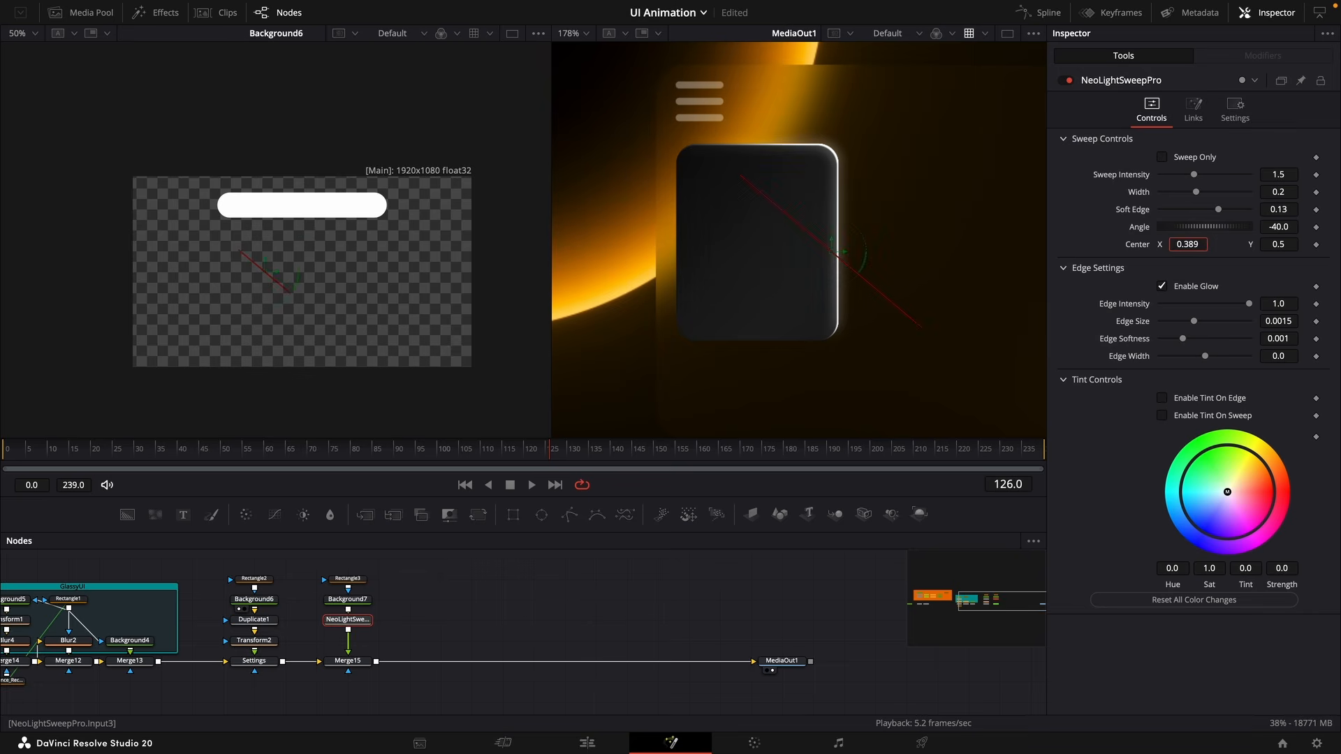
drag(1282, 194, 1278, 237)
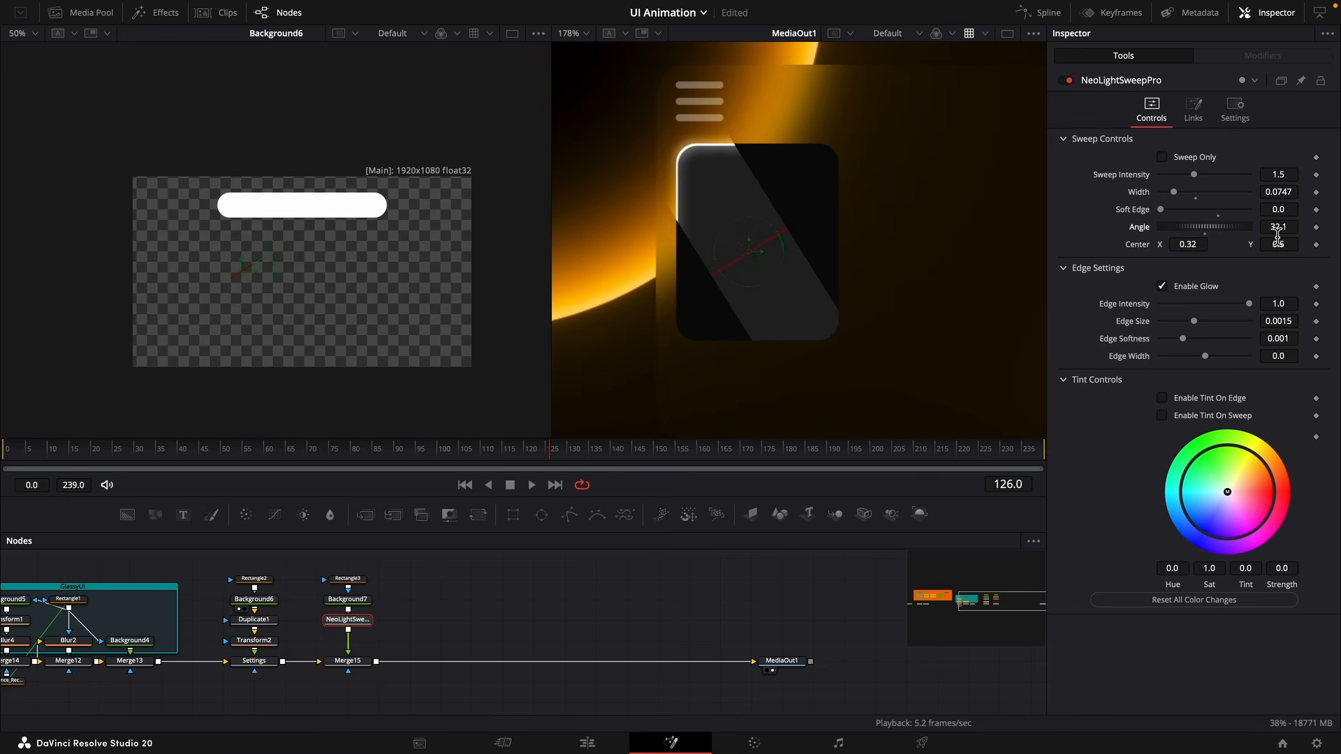
Tint the light sweep's edge and sweep orange at full strength and set its soft edge to 0.0584.
click(1196, 400)
drag(1253, 457, 1279, 433)
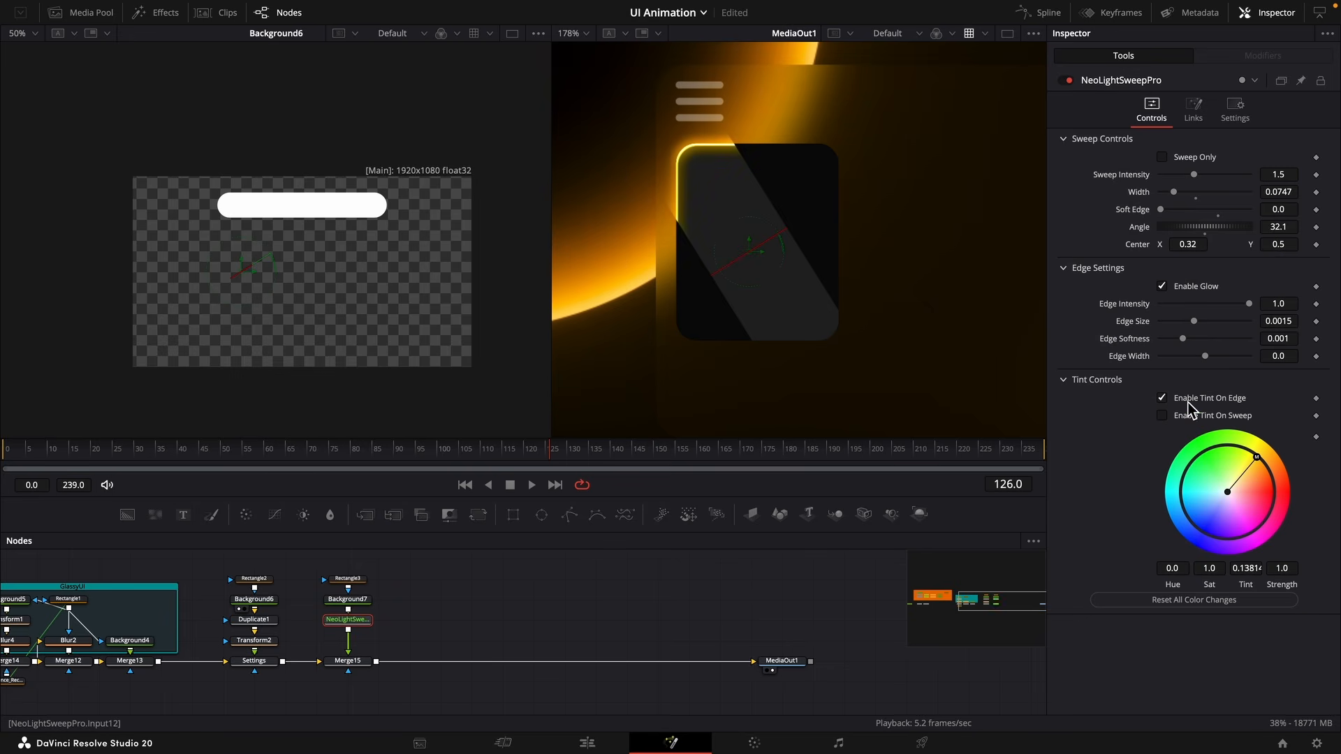
key(super+z)
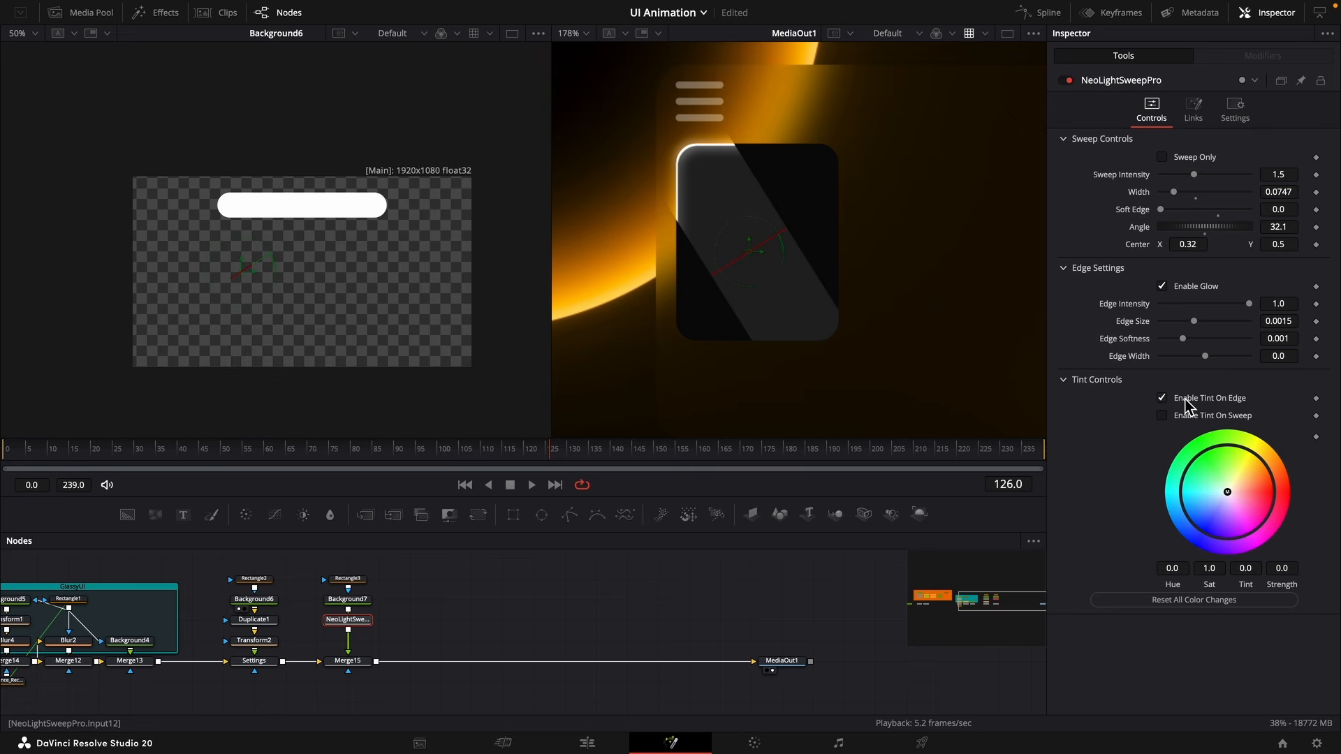
drag(1228, 492, 1277, 458)
drag(1278, 209, 1313, 209)
Set the light sweep's sweep intensity to 1.225 and edge intensity to 0.812.
scroll(730, 274, up, 3)
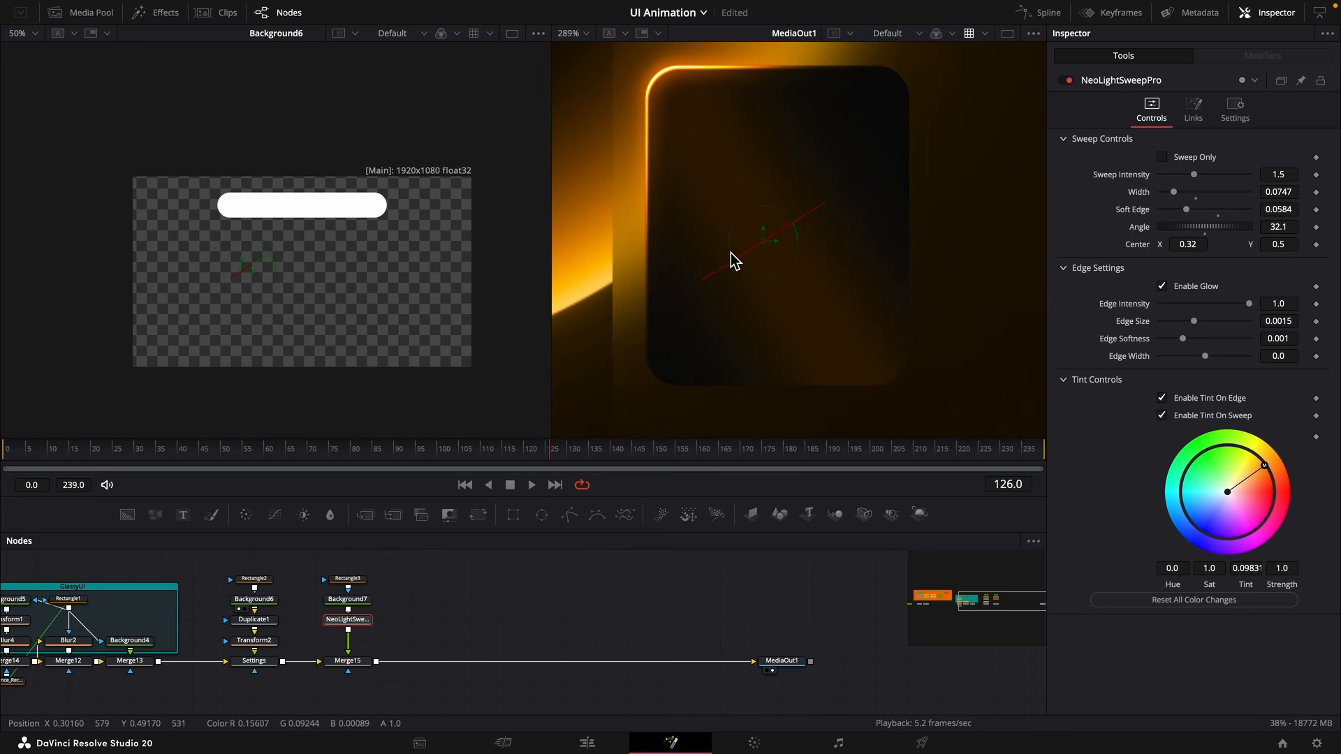
scroll(731, 257, up, 3)
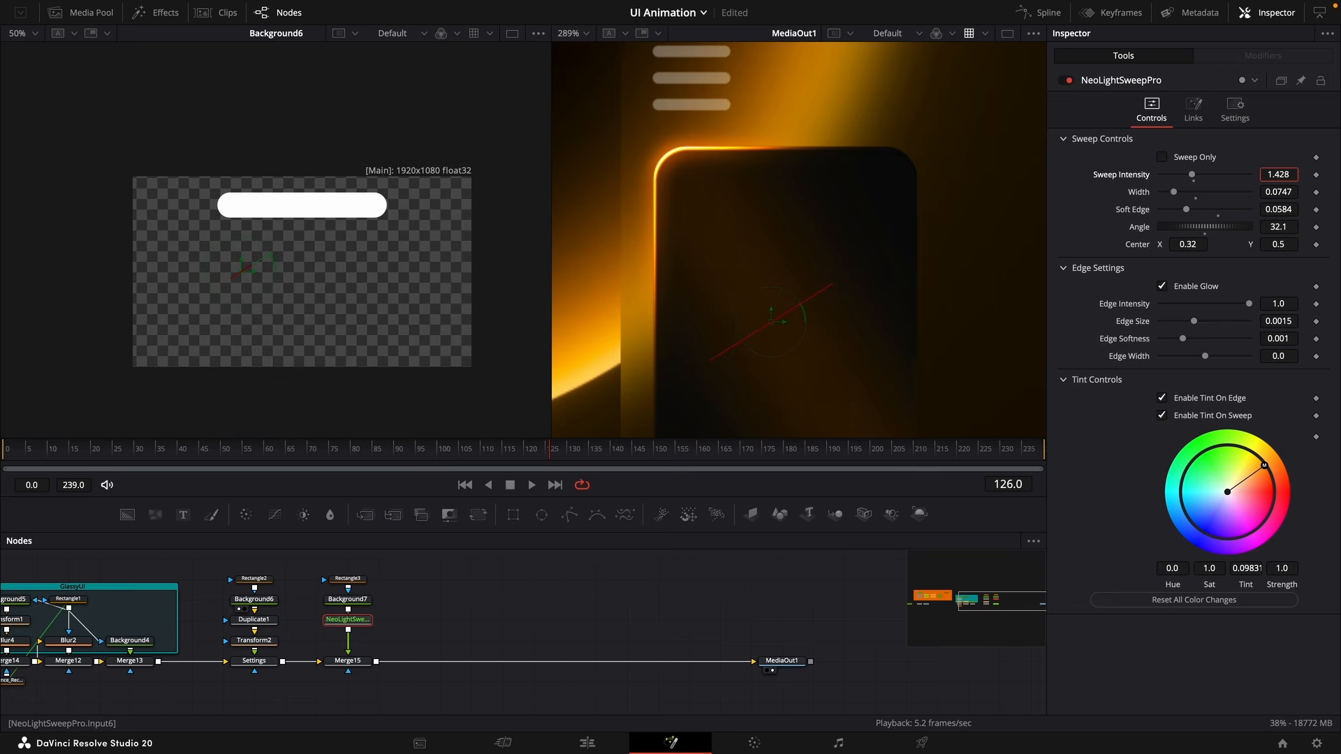
drag(1267, 309, 1253, 309)
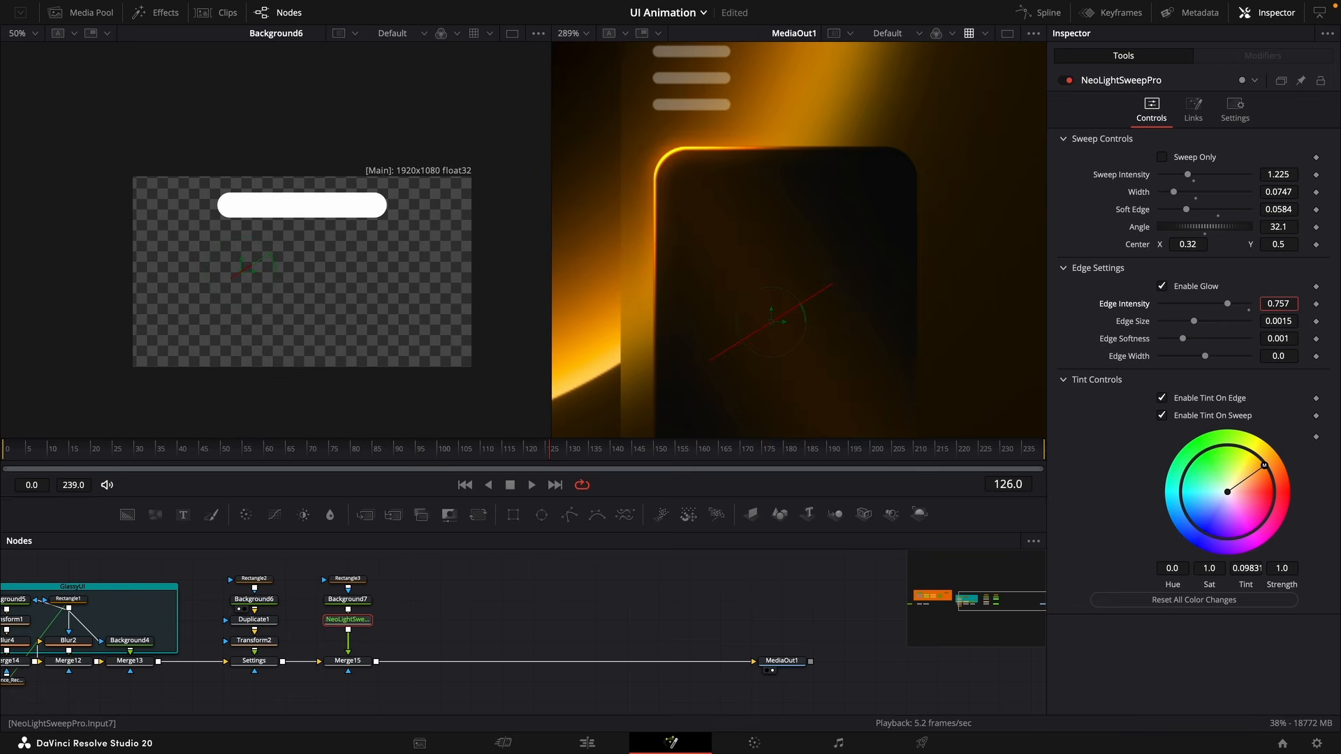
scroll(859, 260, down, 5)
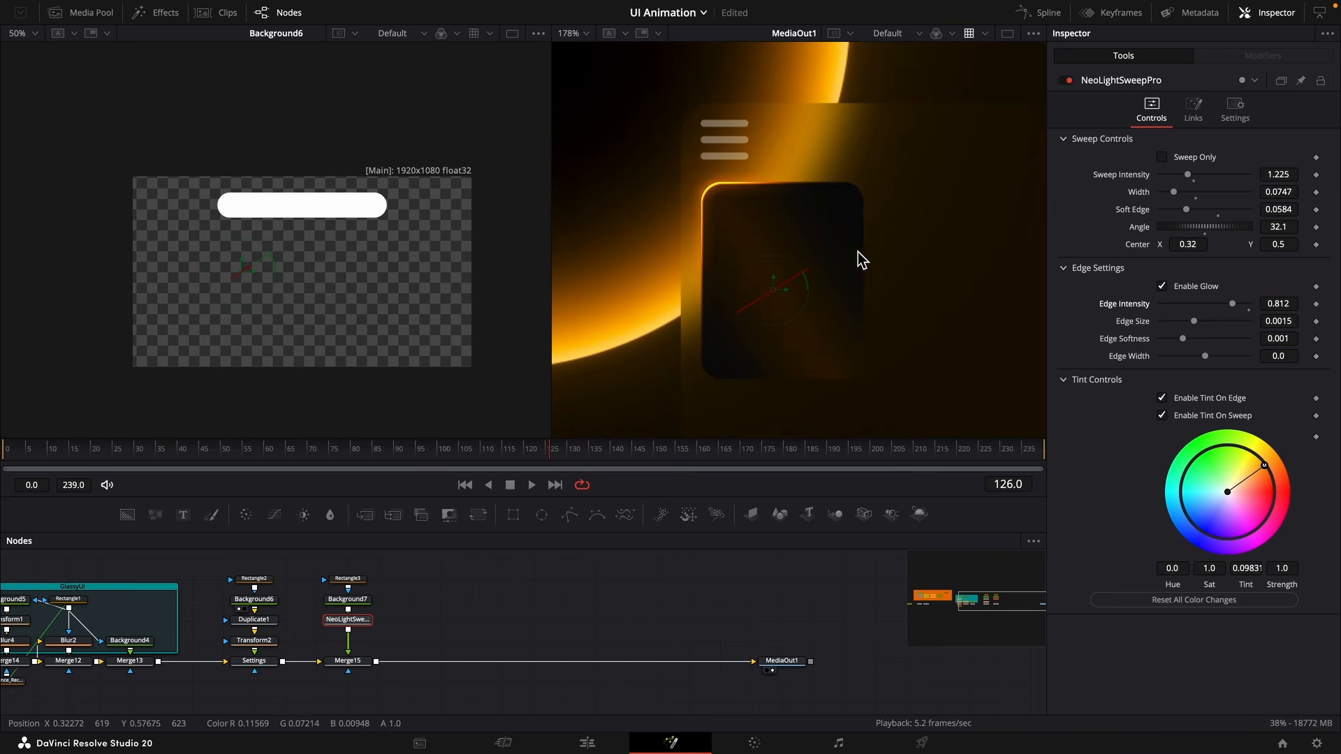
Disable the card light sweep's glow, set its edge intensity to 1.0, and move the card's node branch farther from Merge15.
click(1161, 286)
drag(1266, 308, 1283, 308)
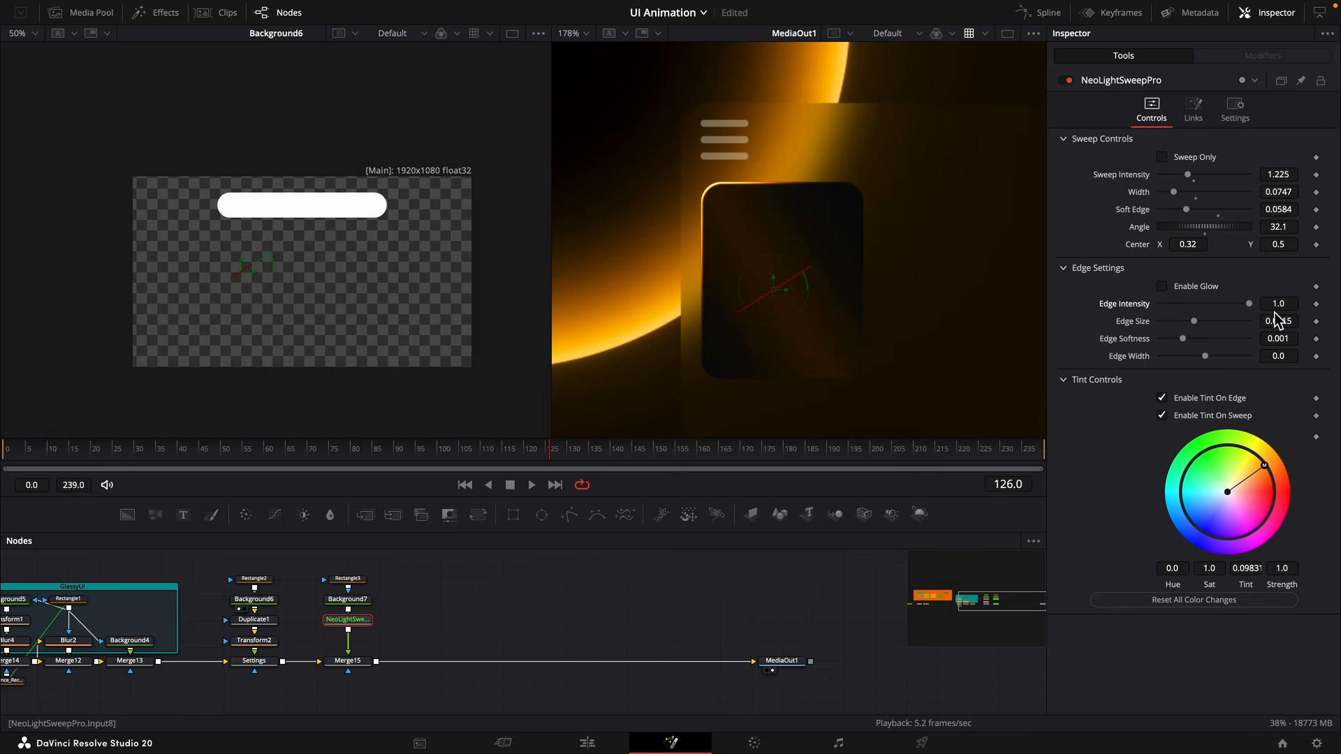
drag(378, 625, 356, 597)
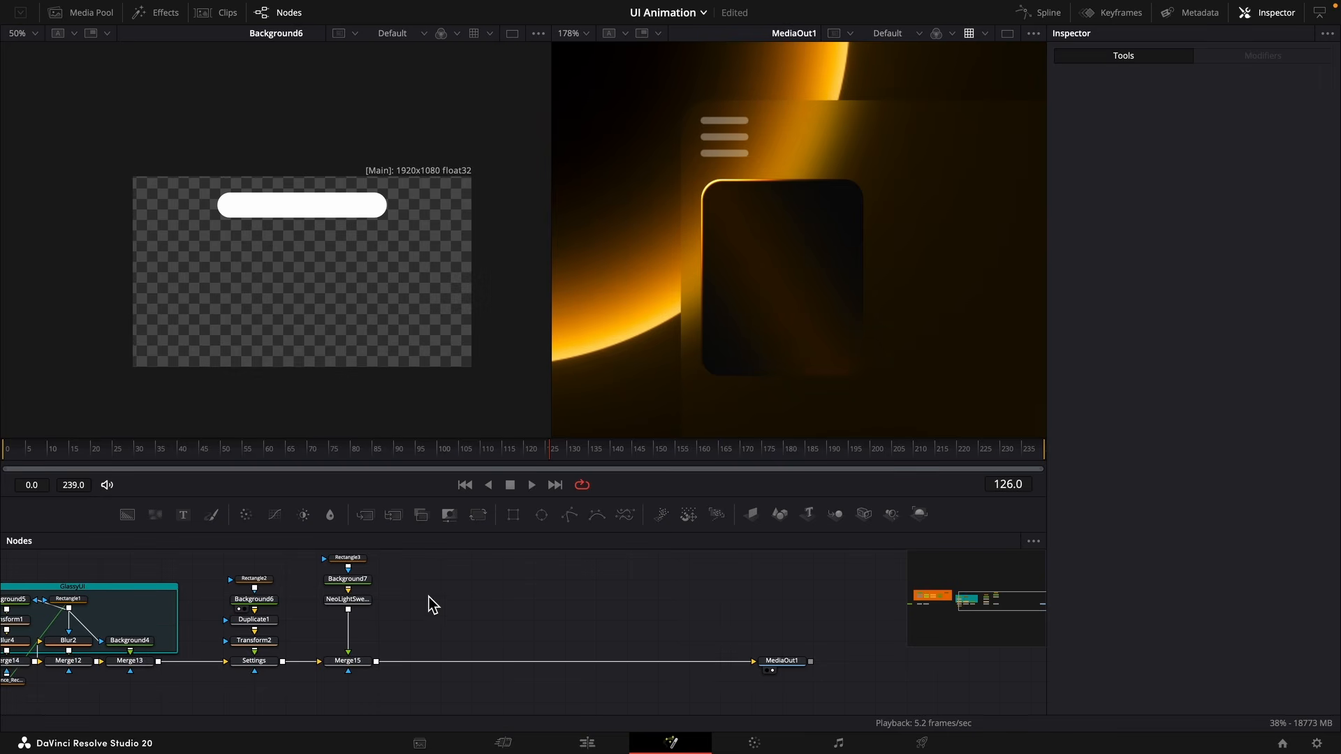
Add a Background8 node masked by an ellipse, and link the ellipse's width to its height.
drag(138, 527, 415, 576)
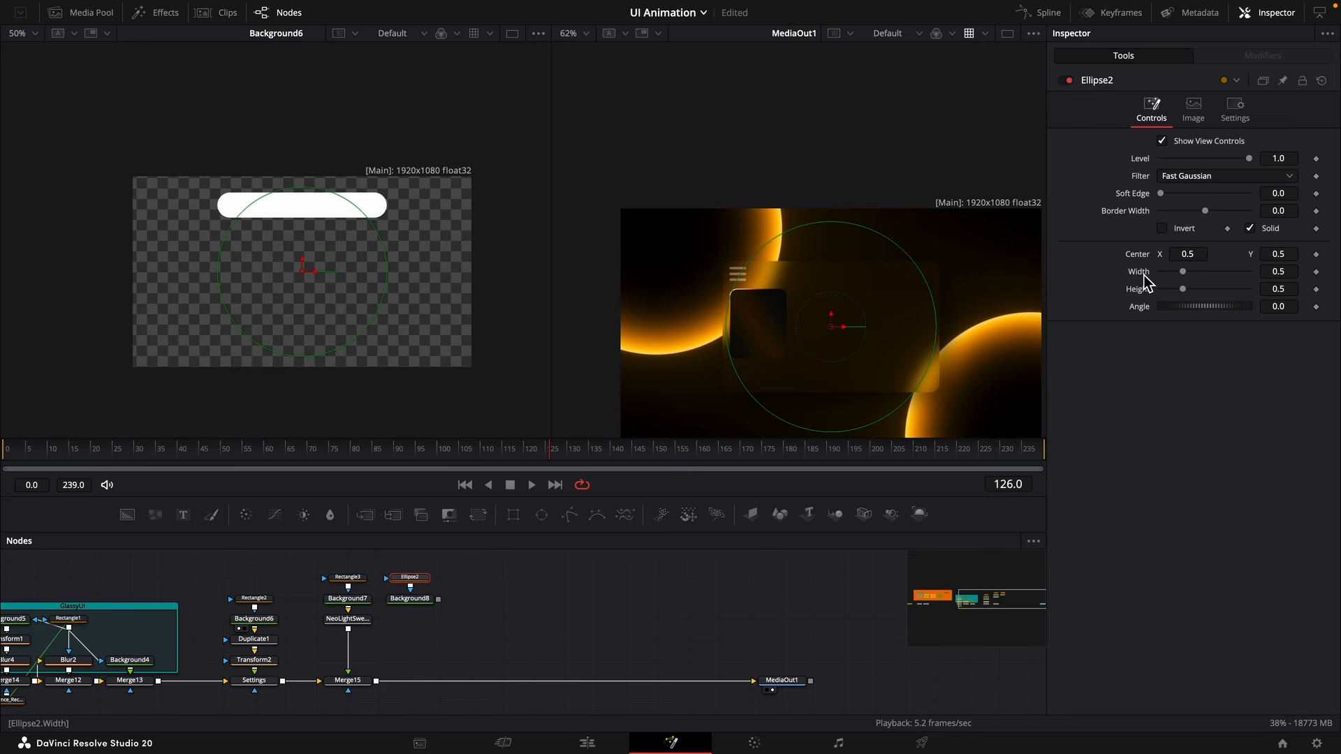
right_click(1146, 281)
click(1181, 454)
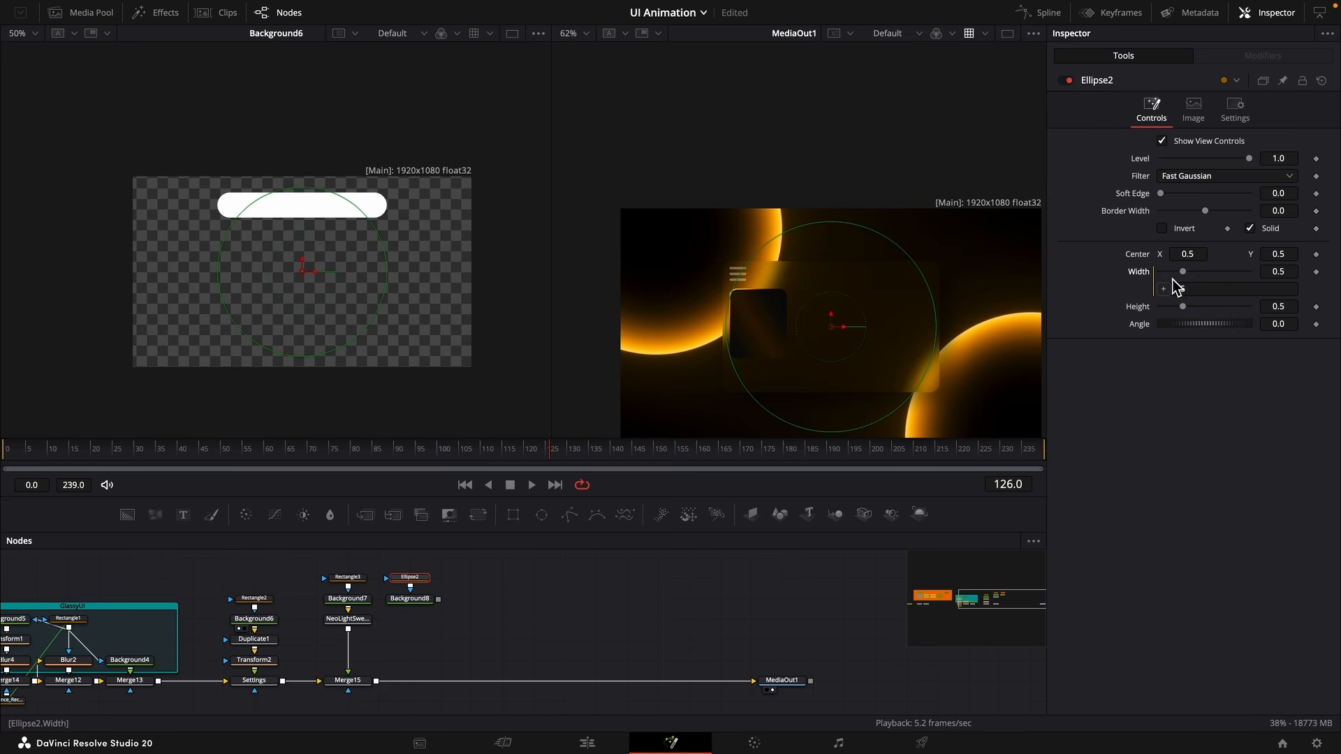
drag(1162, 289, 1143, 309)
Place the ellipse on the dark card at centre X 0.328, Y 0.511 and set its height to 0.099.
click(1274, 307)
text(0.125)
key(Return)
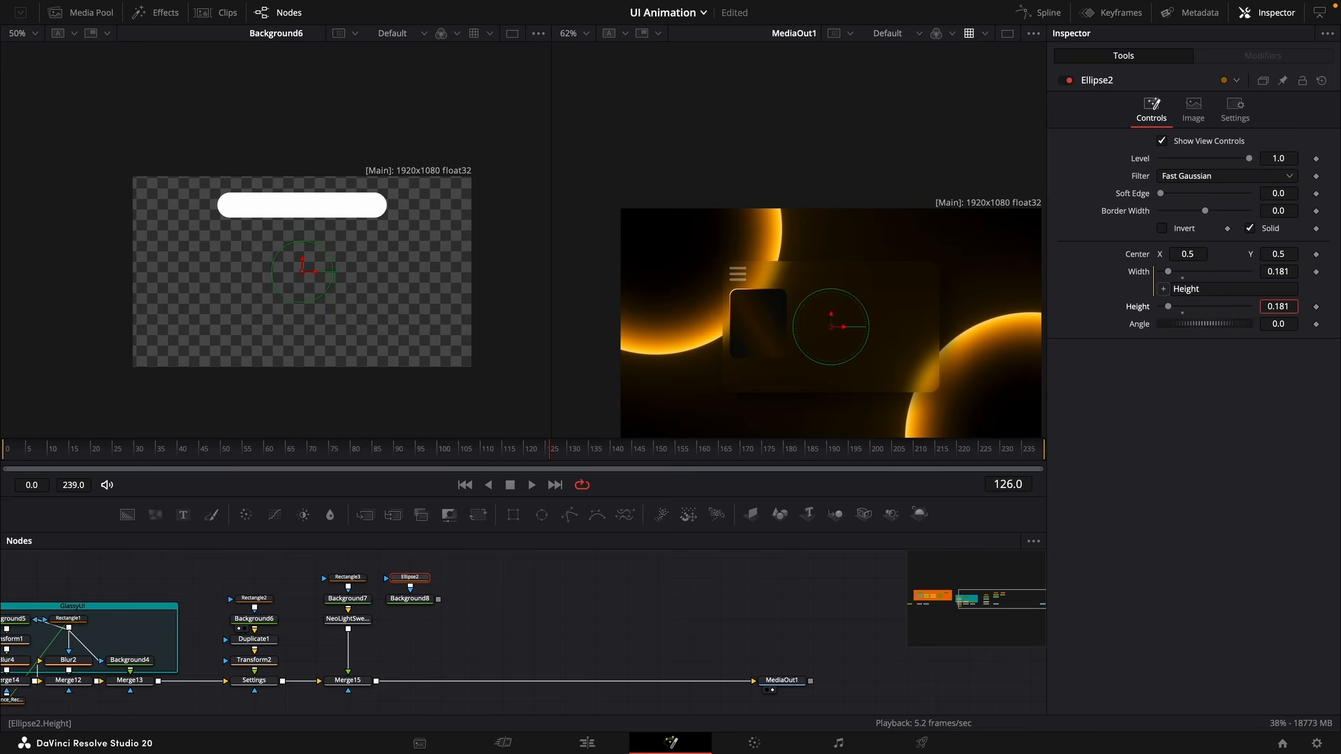
drag(1197, 259, 1078, 258)
drag(1277, 259, 1285, 263)
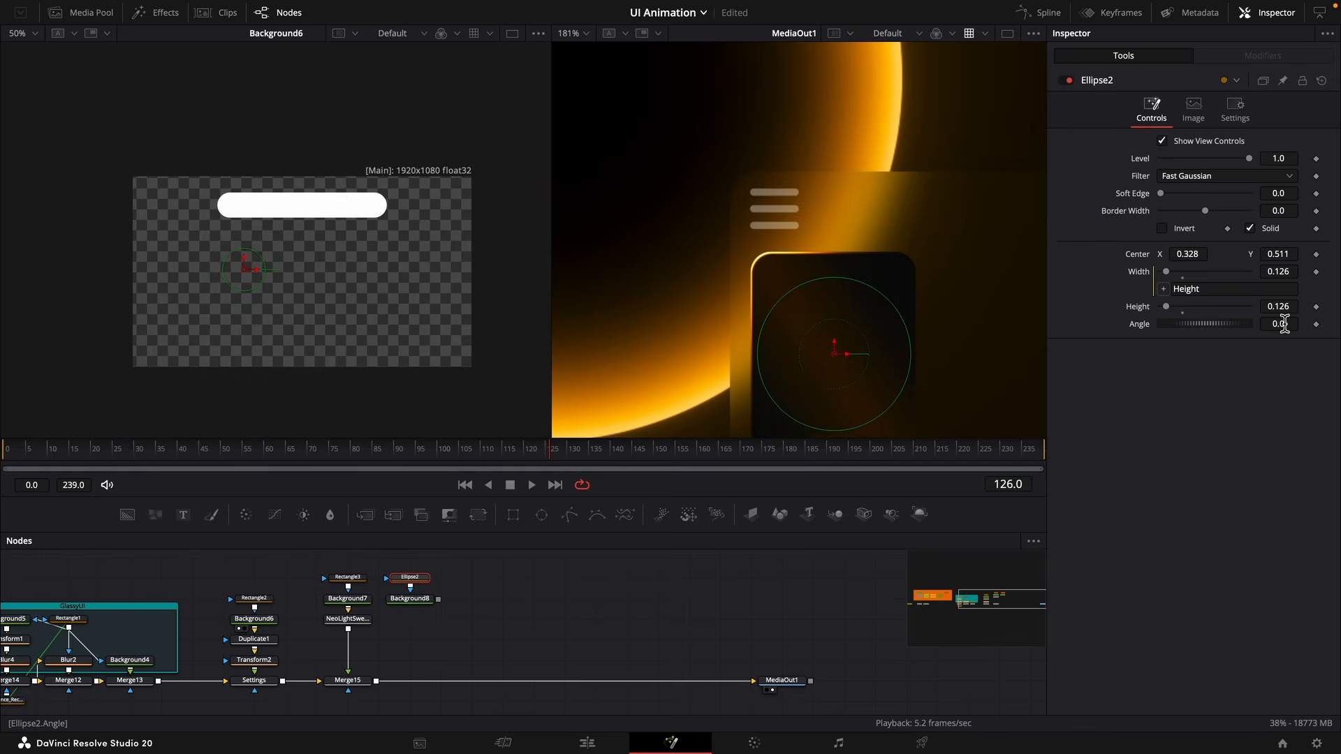
drag(1284, 311, 1265, 312)
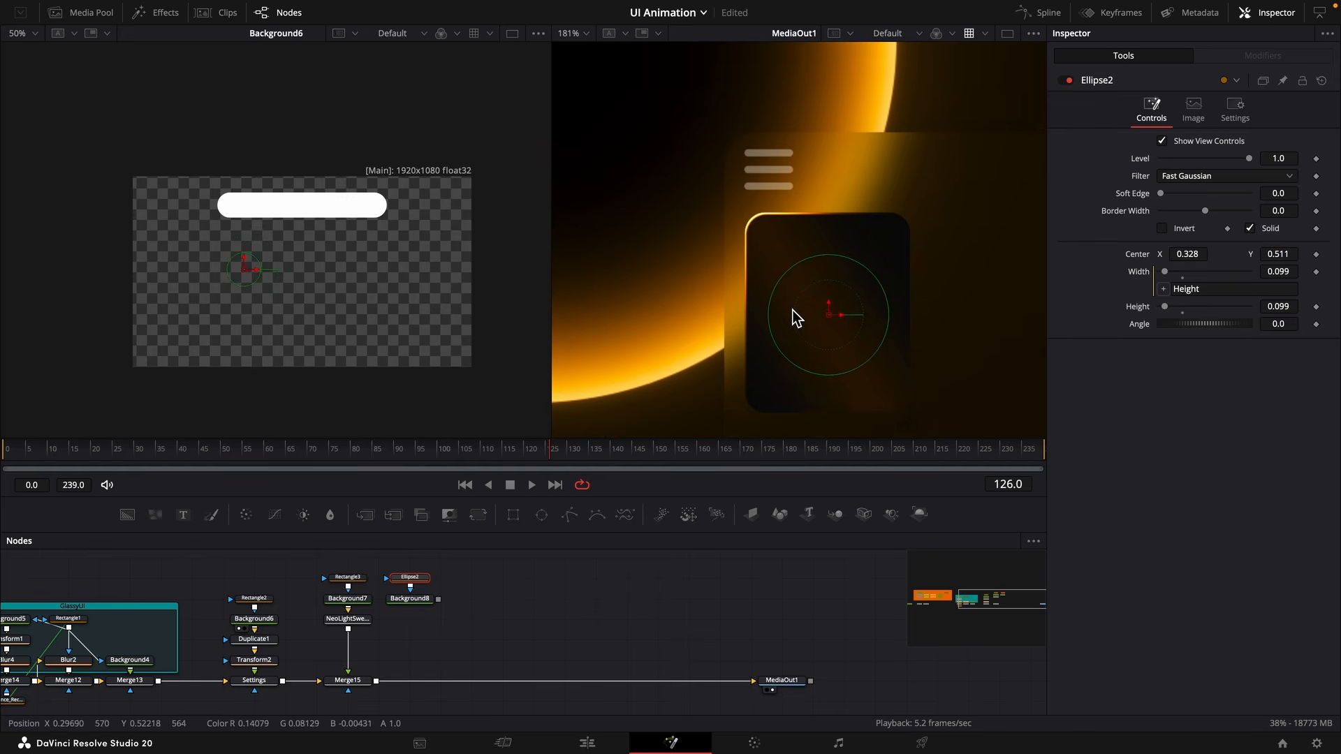
scroll(792, 309, down, 1)
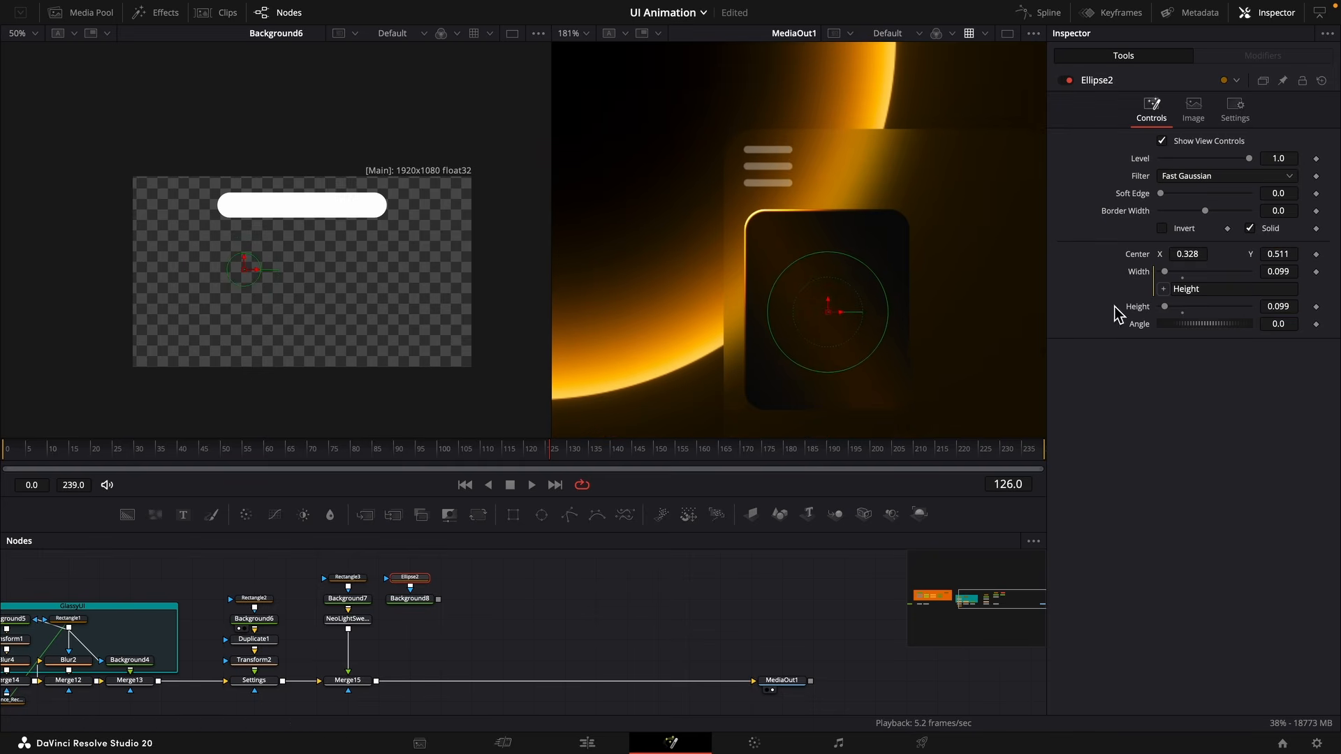
Colour Background8 orange with hue 0.096, saturation 1.0 and value 1.0, and merge it over the card's light sweep output.
click(410, 598)
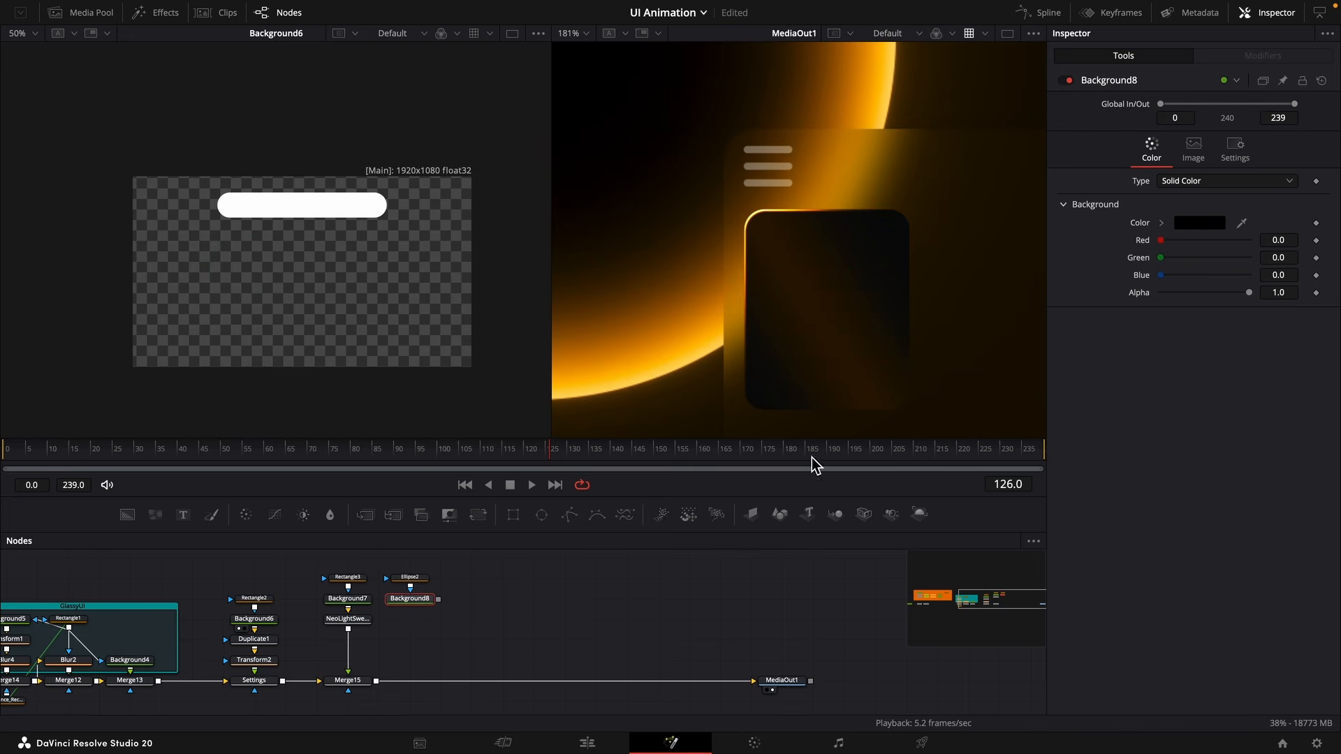
click(1160, 222)
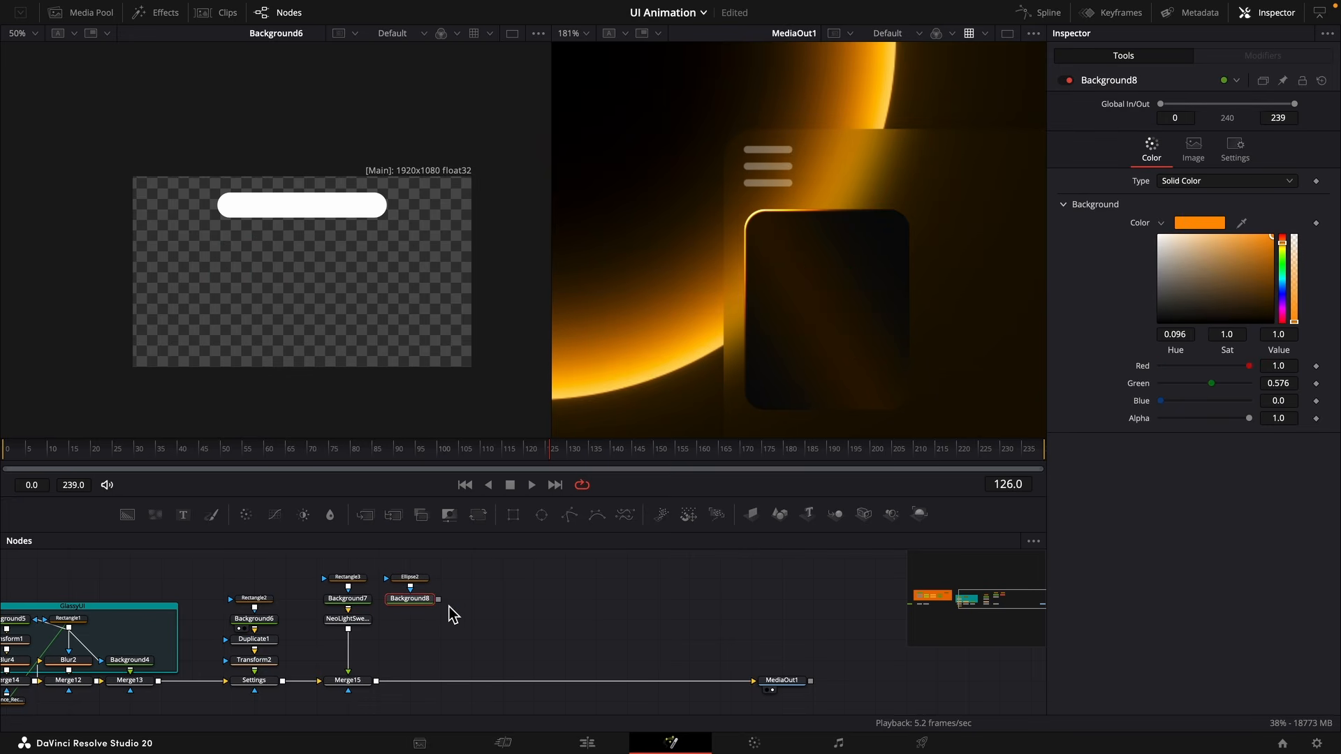
drag(439, 599, 353, 634)
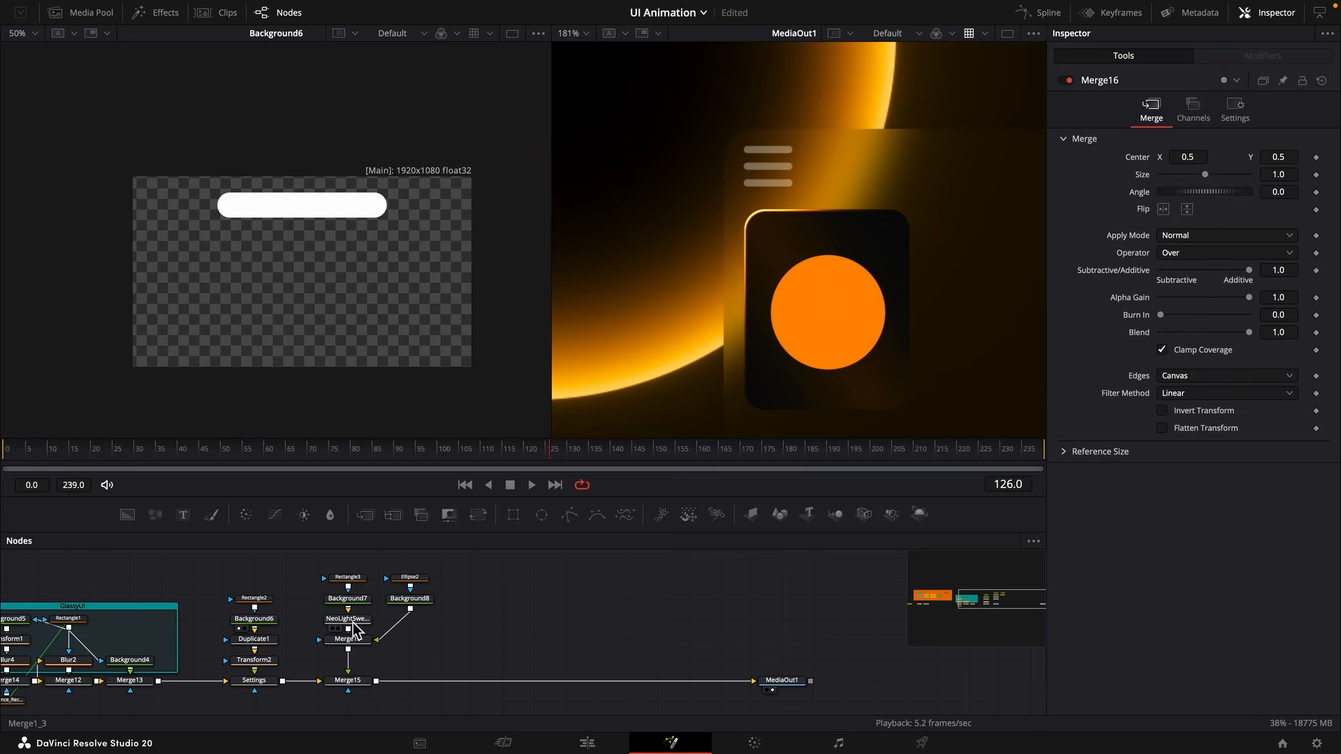
Copy the card's Neo Light Sweep Pro node and insert the copy after Background8.
click(353, 620)
key(ctrl+v)
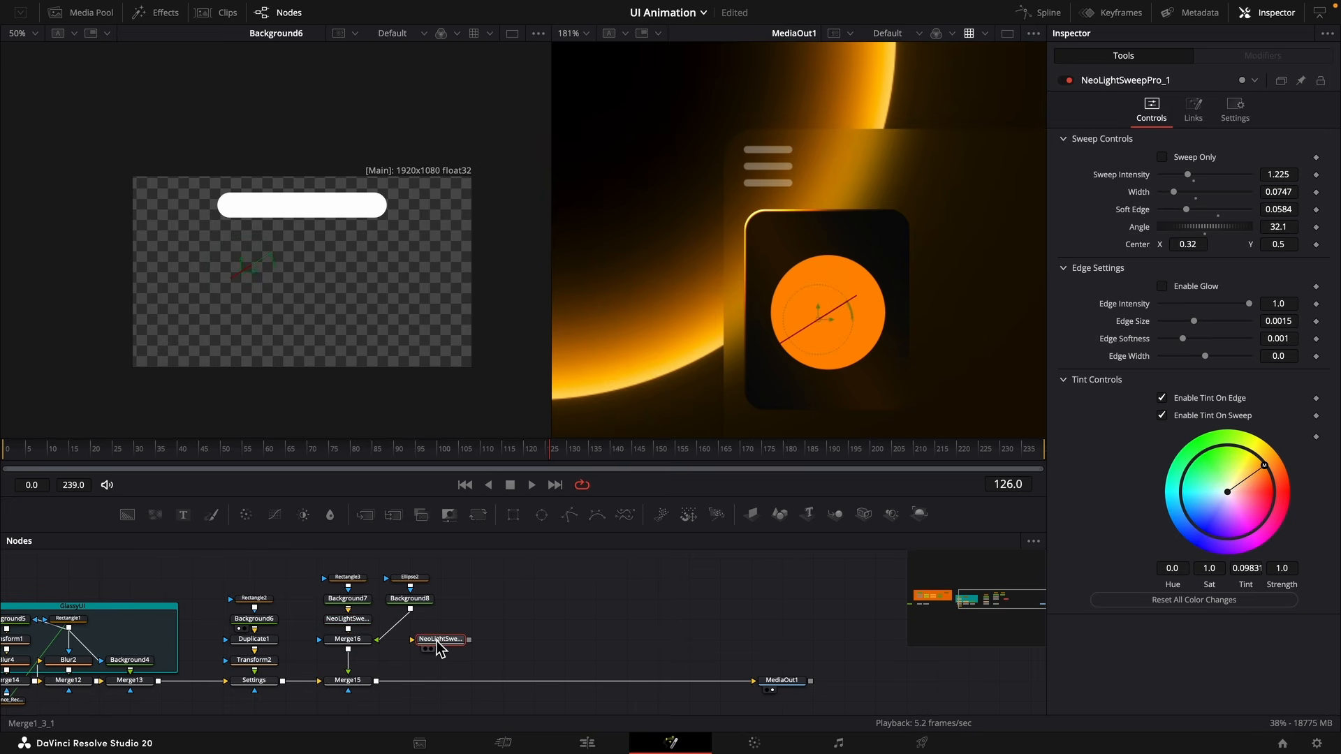
drag(436, 642, 409, 630)
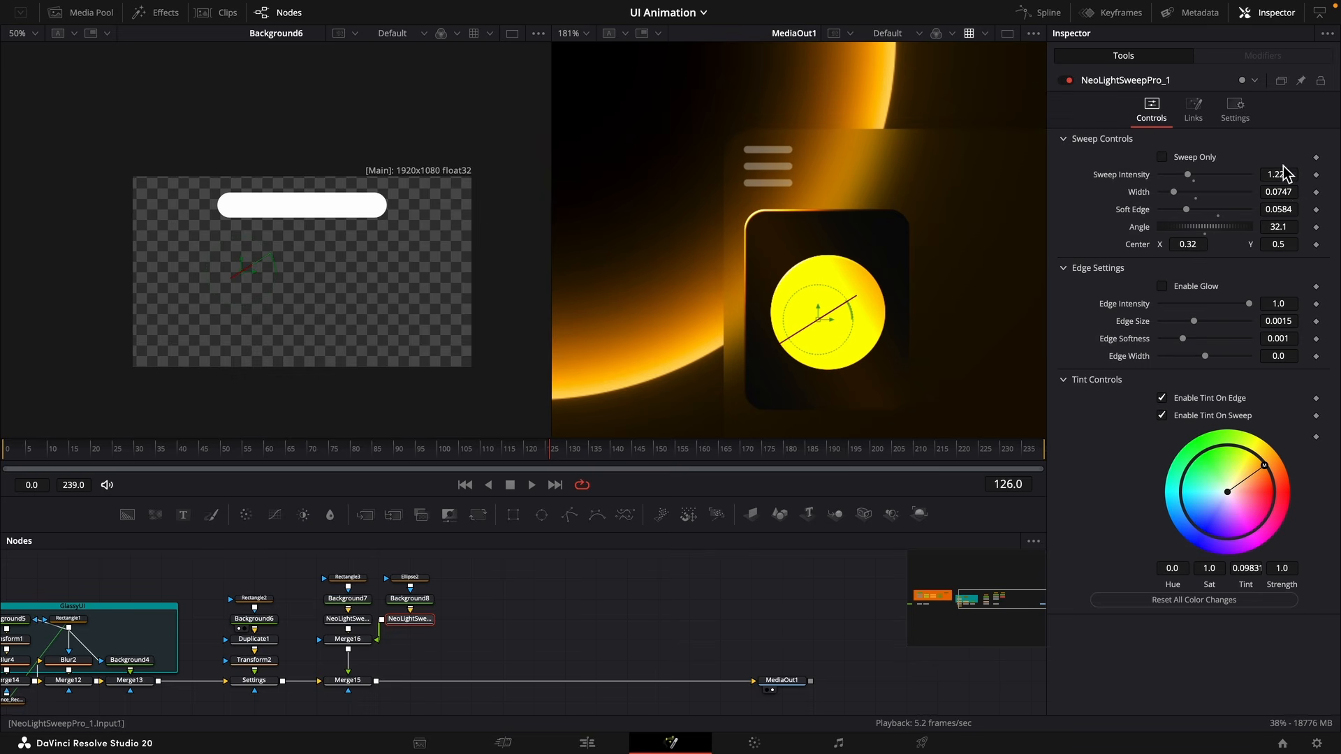
Set the circle's light sweep to sweep intensity 0.278 and centre X 0.332, and turn off its edge and sweep tint.
drag(1283, 174, 1207, 174)
drag(1187, 243, 1199, 243)
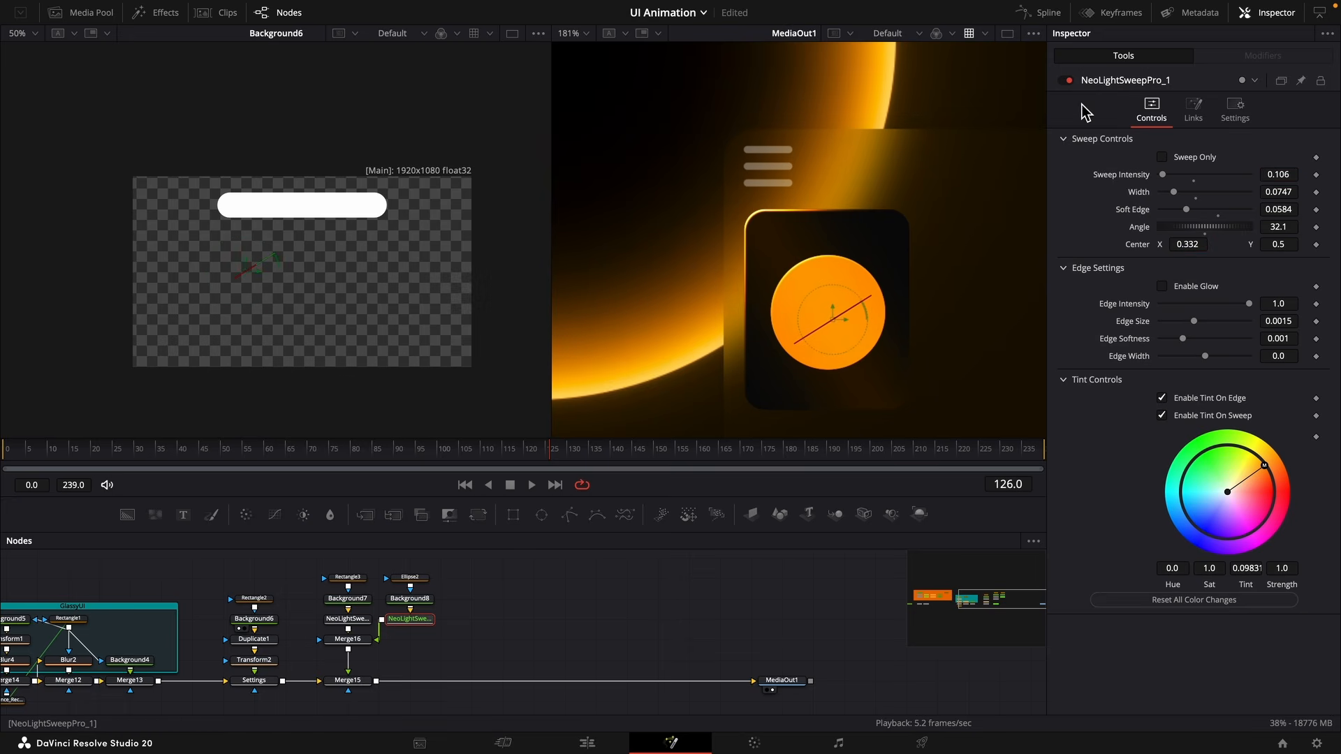
click(1071, 81)
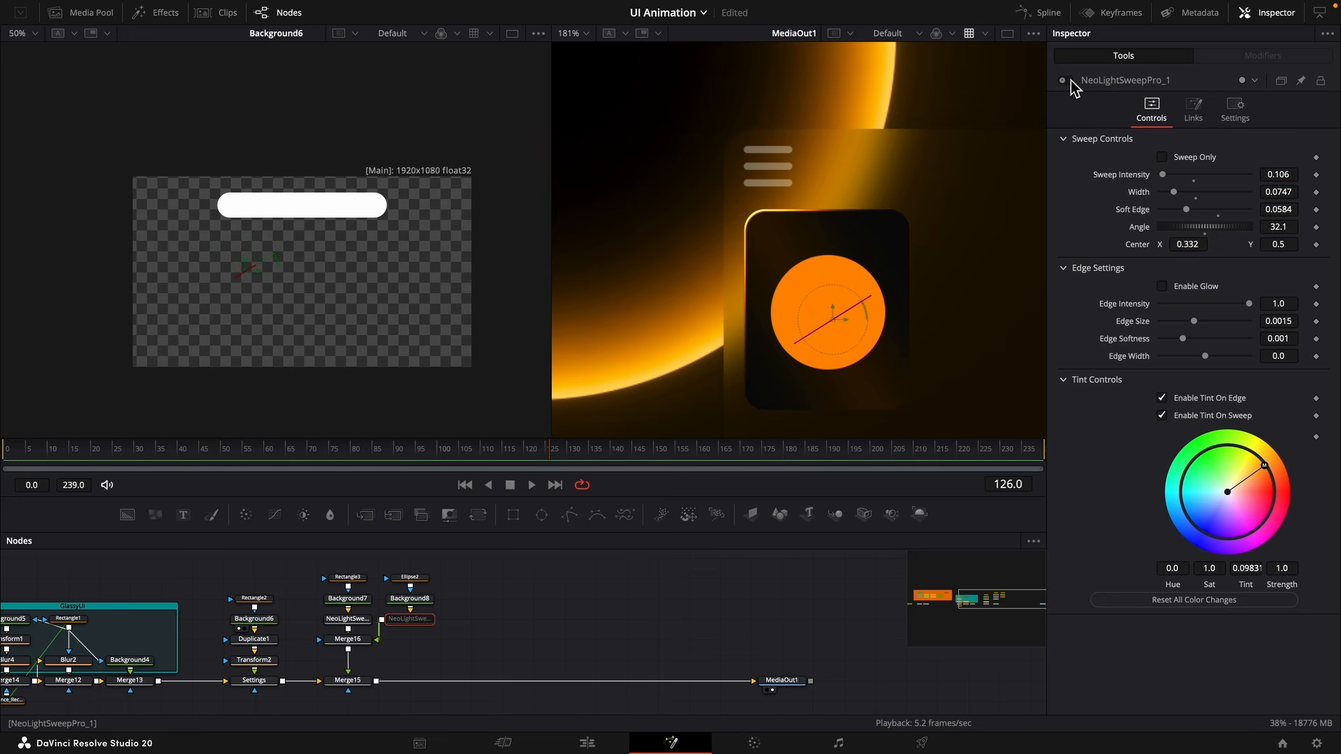
click(1071, 81)
click(1162, 397)
click(1162, 415)
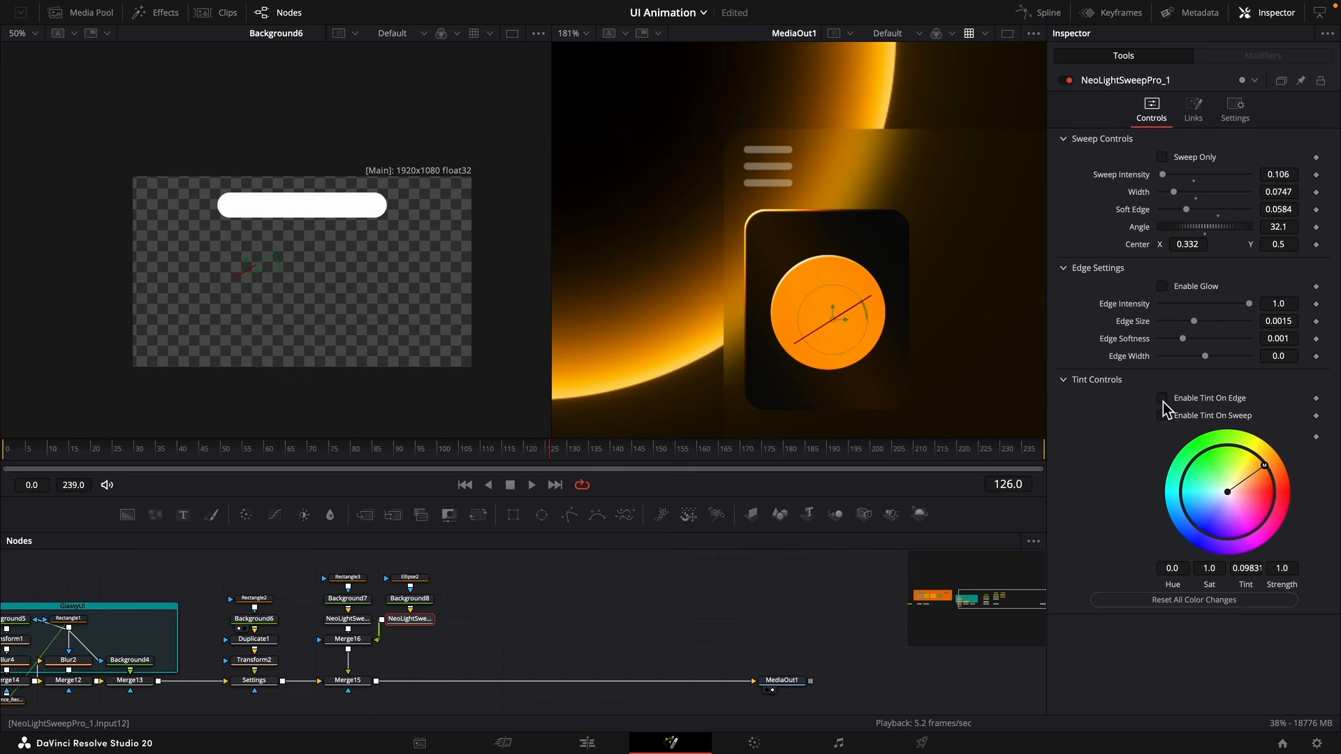
mouse_move(1277, 174)
mouse_down()
mouse_move(1300, 174)
mouse_move(1269, 174)
mouse_up()
scroll(794, 363, down, 5)
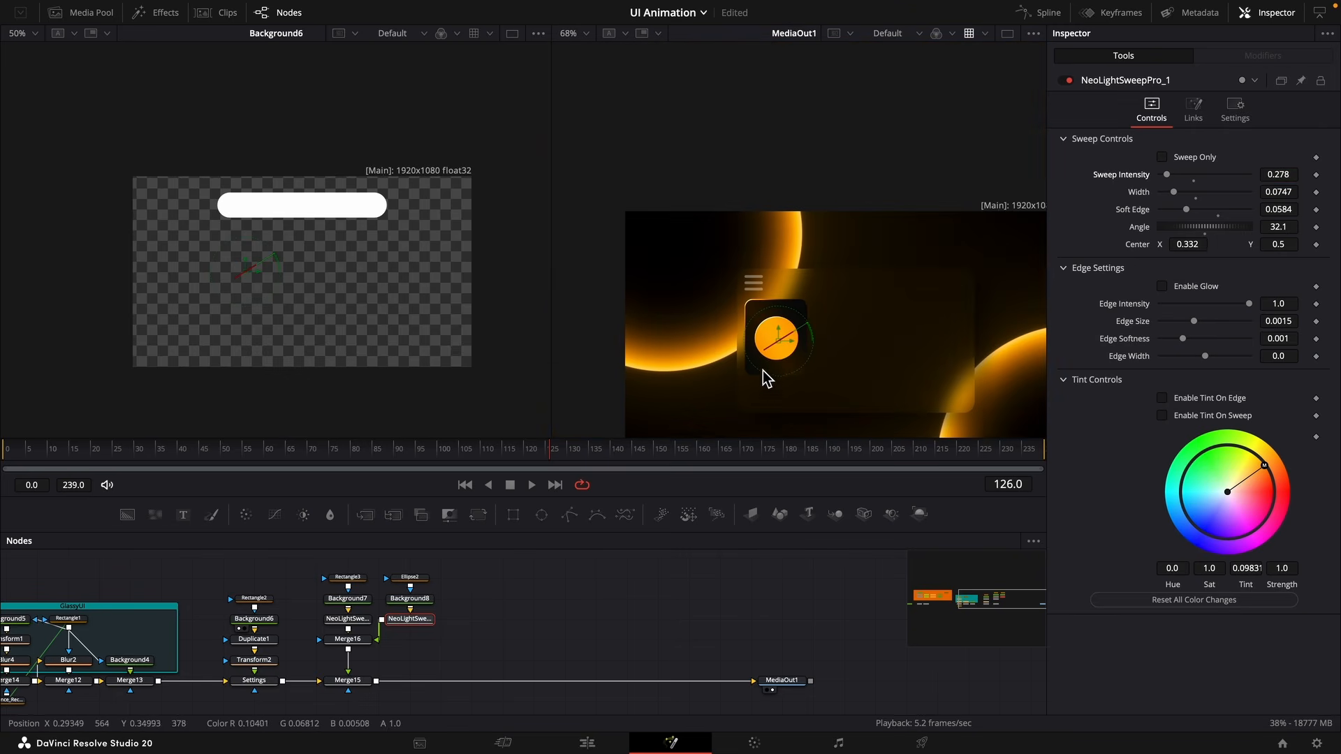
scroll(763, 370, up, 3)
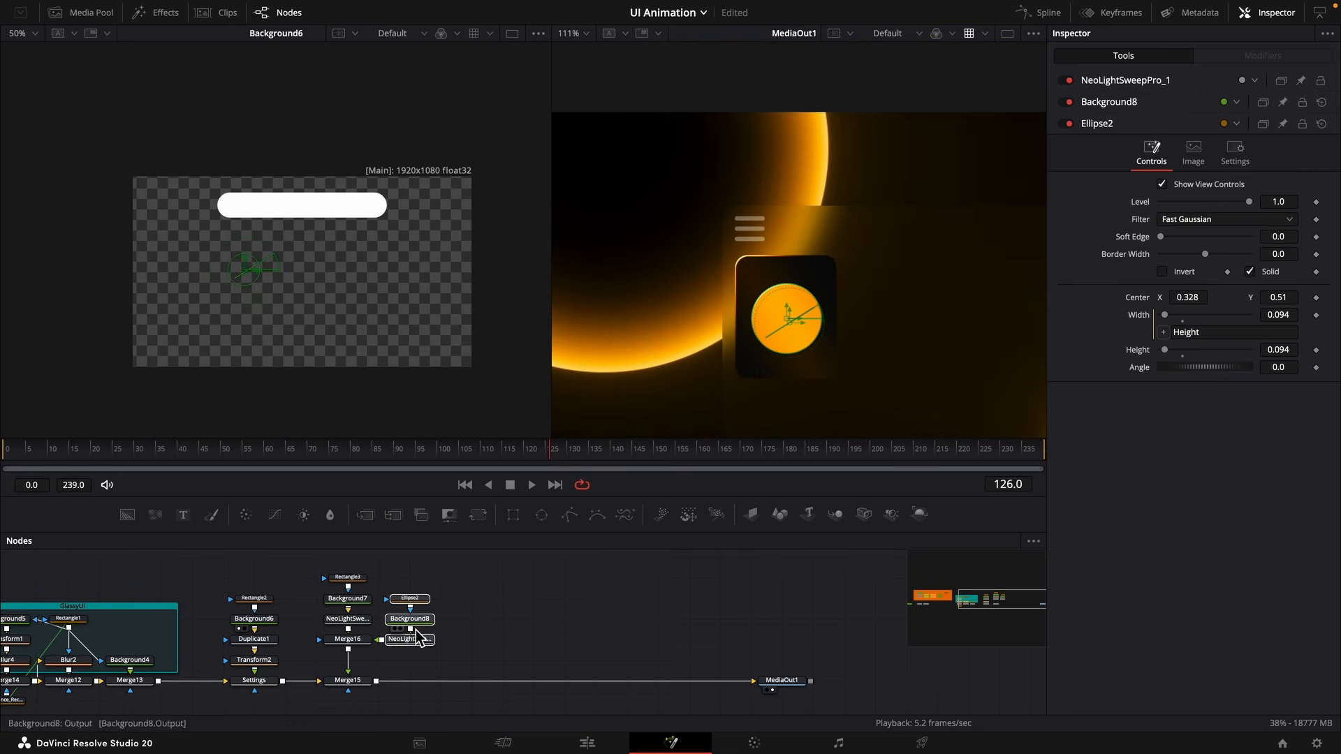
Merge a new Text node over the circle's light sweep output and line the circle's nodes up above that merge.
drag(413, 630, 428, 606)
click(426, 610)
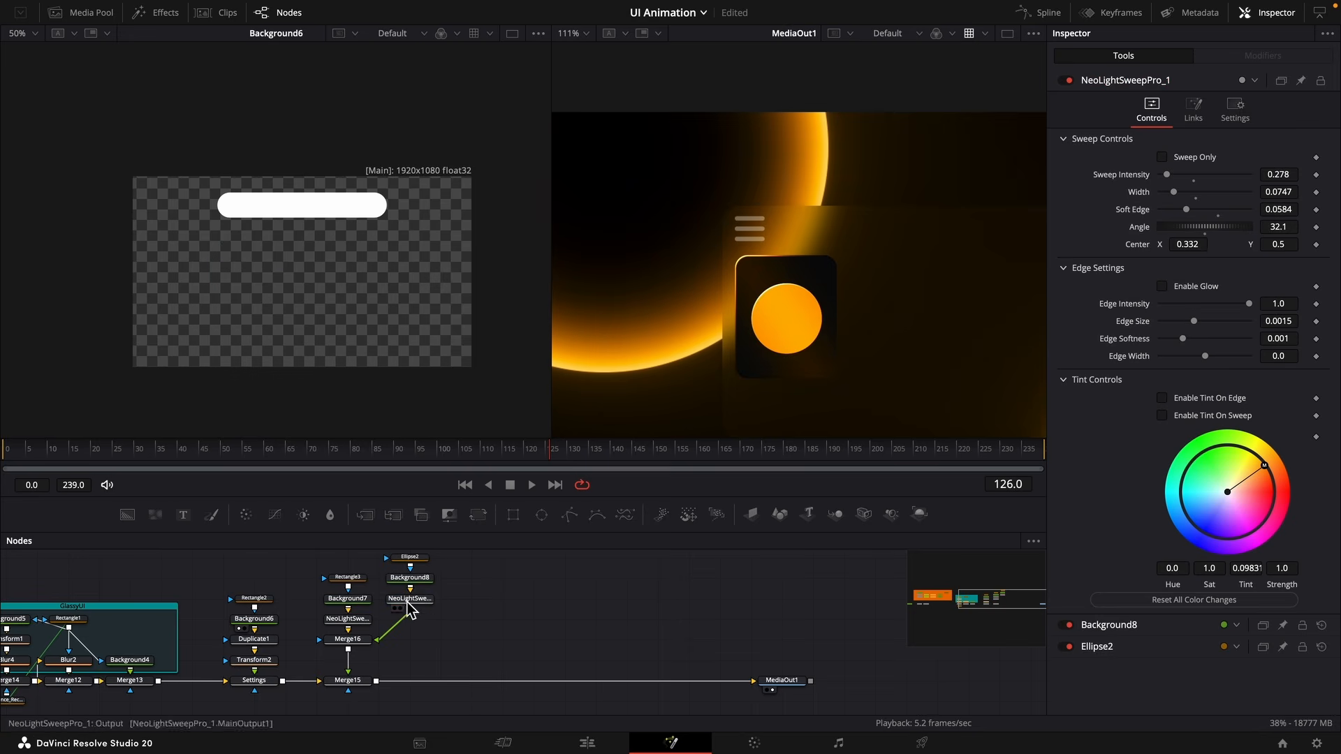
drag(183, 514, 421, 642)
drag(417, 602, 416, 629)
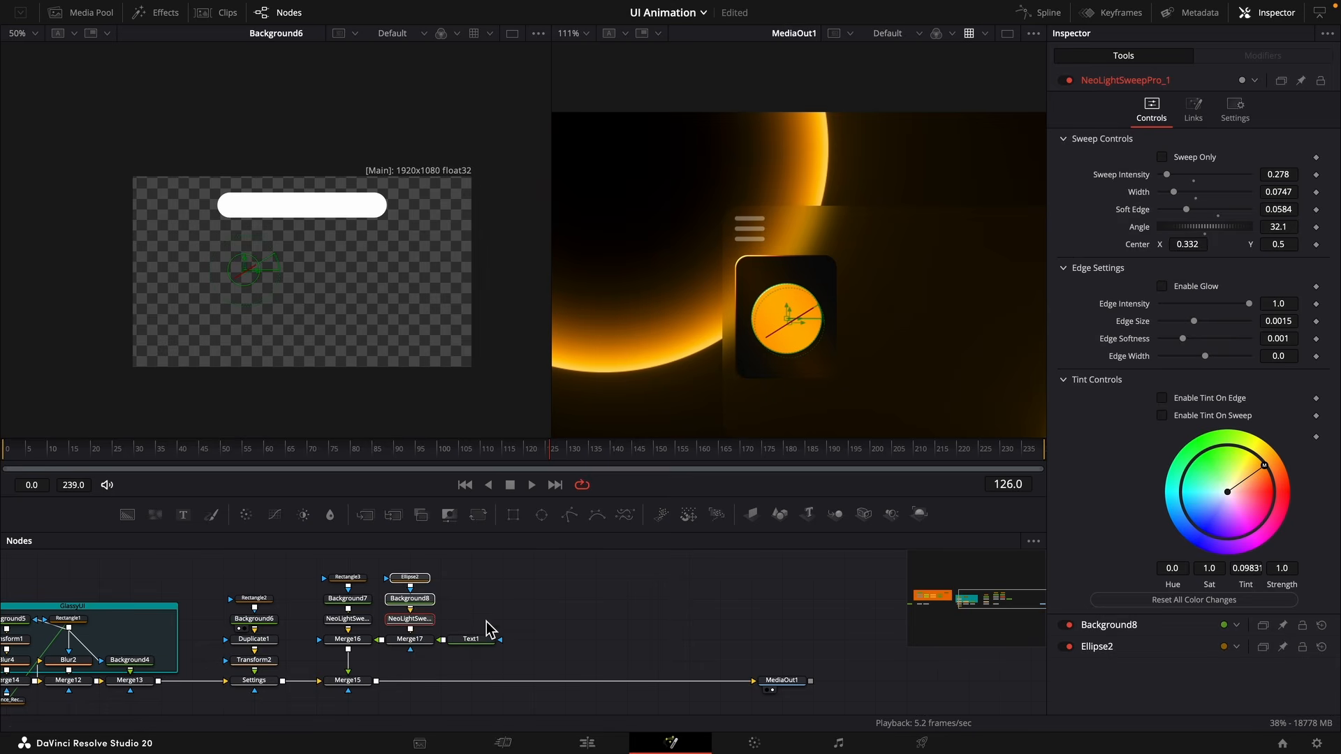
Enter X as the text of Text1 and set its font to TacticSans-Bld.
click(485, 641)
click(1201, 259)
text(X)
click(1204, 302)
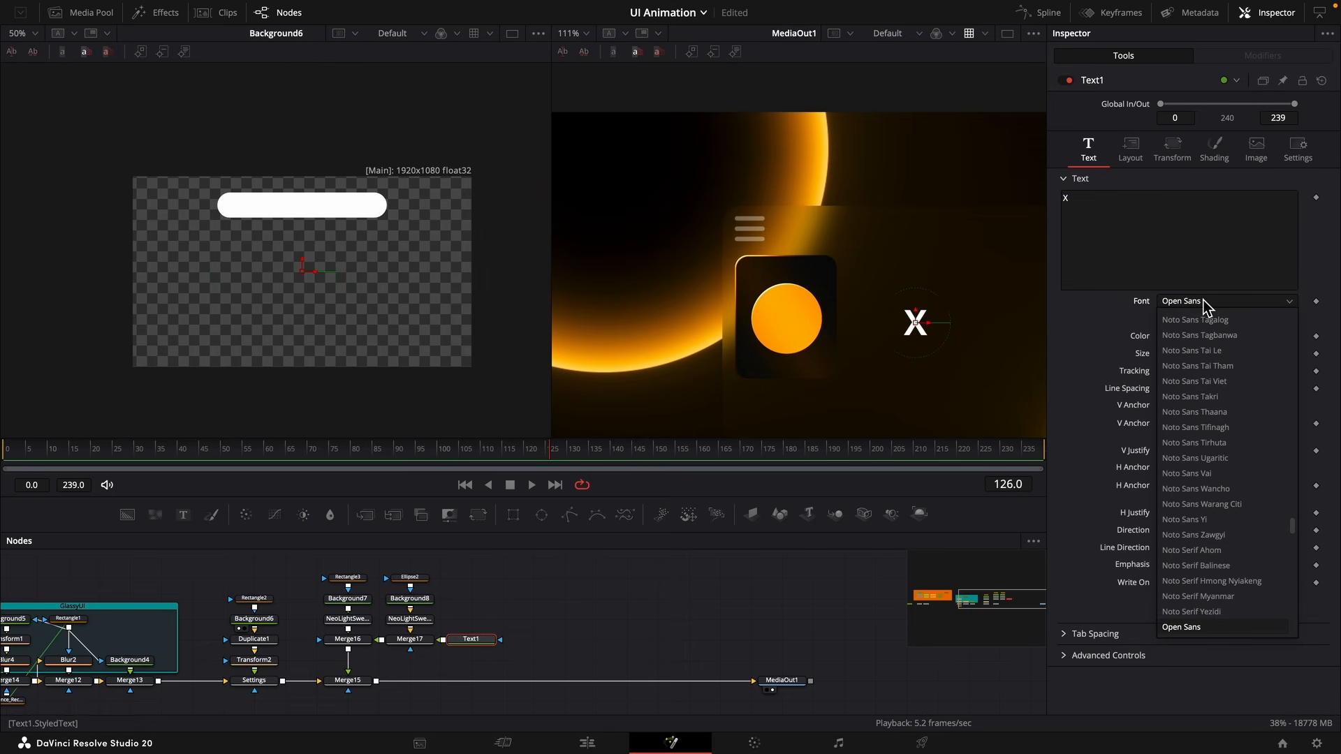
key(t)
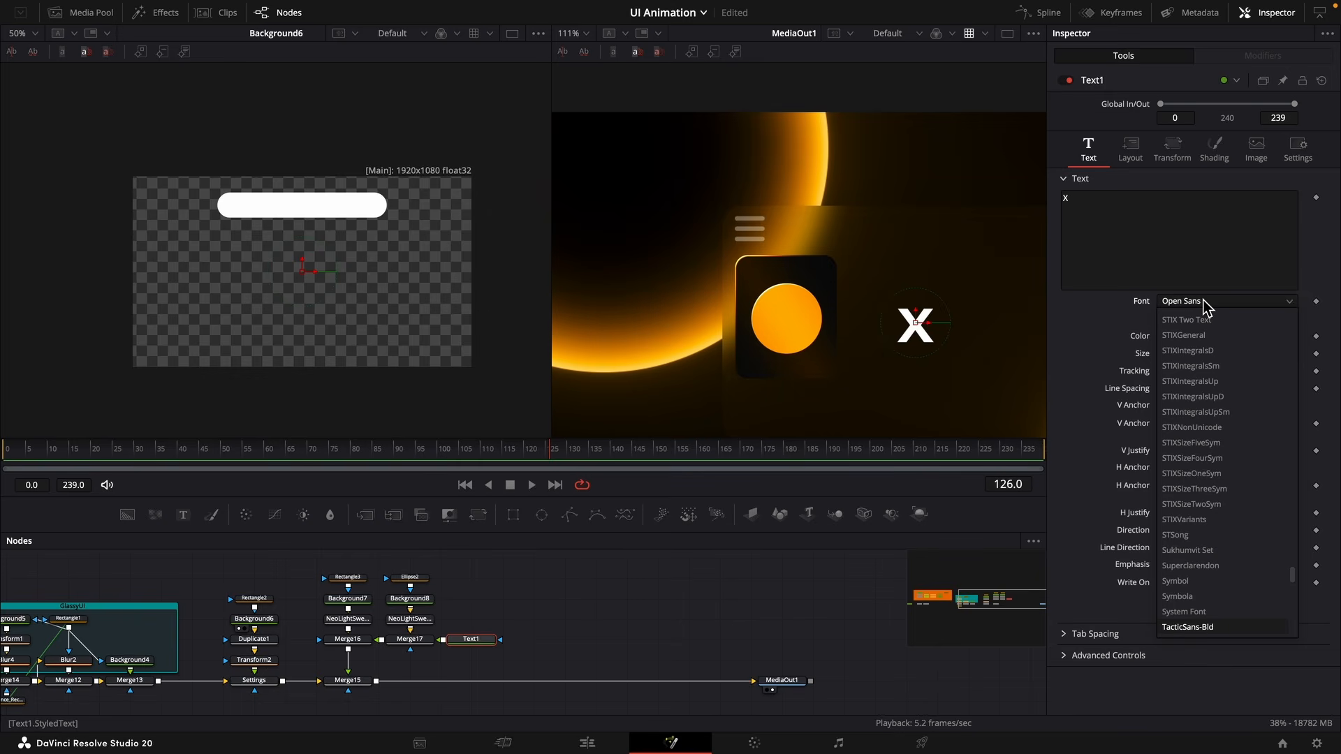
key(Return)
Centre the X text on the orange circle with layout centre X 0.328 and Y 0.514.
click(1130, 149)
drag(1200, 215, 1083, 216)
drag(1264, 221, 1275, 221)
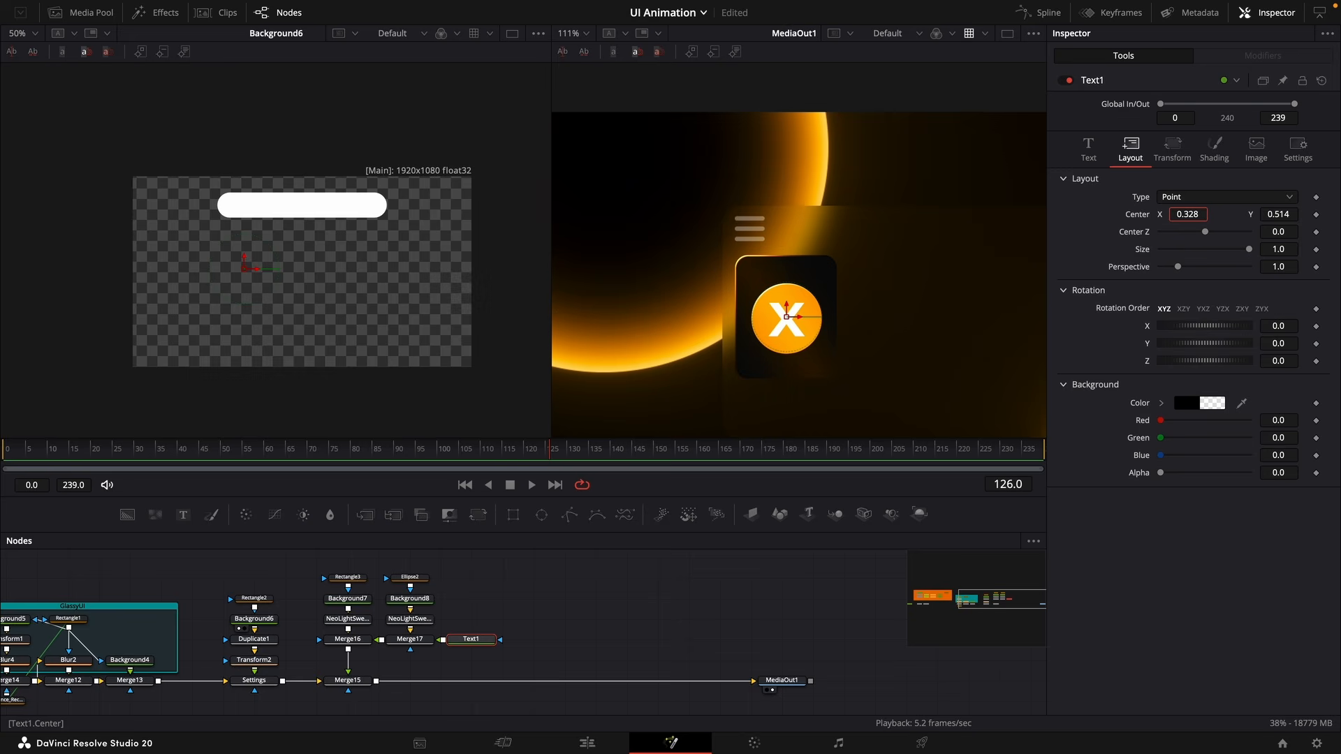
Move the circle's node branch aside and insert a Transform node between Merge17 and Merge16, keeping its centre at 0.5.
click(409, 639)
drag(558, 664, 476, 582)
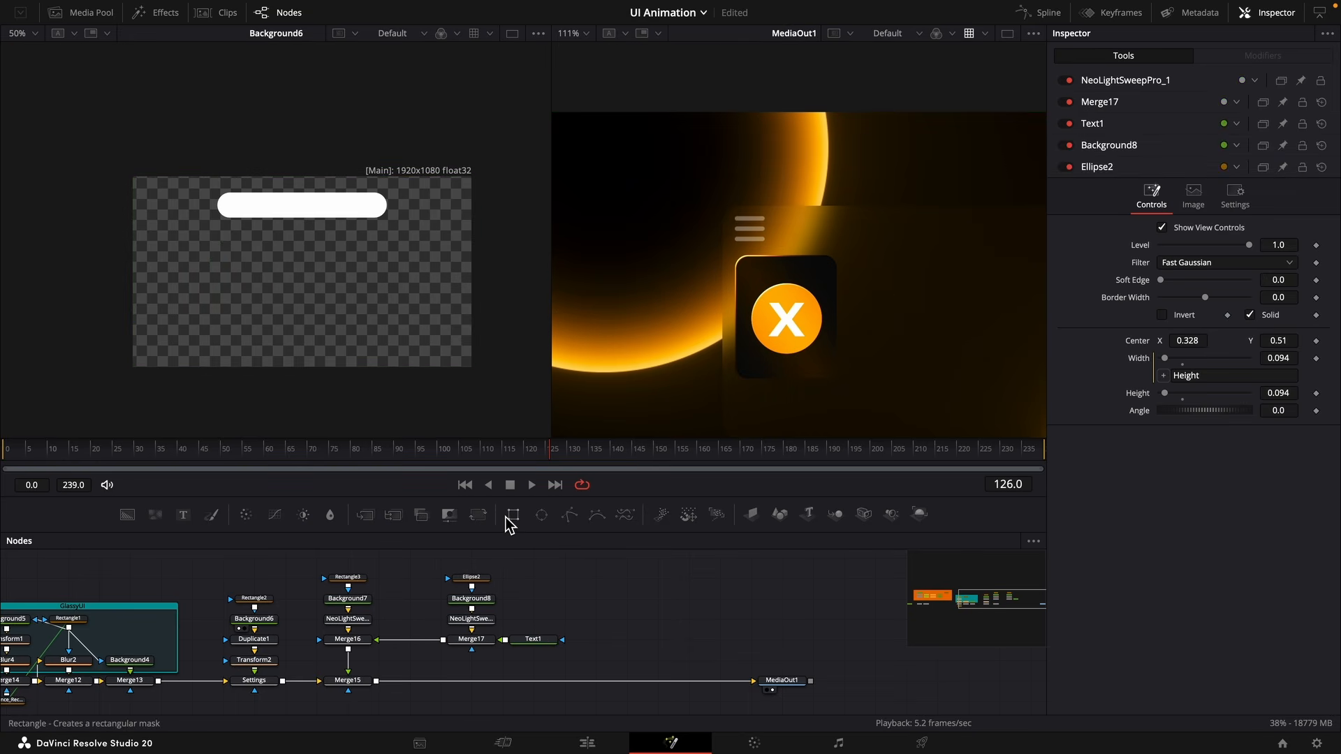
drag(478, 516, 409, 642)
mouse_move(1277, 158)
mouse_down()
mouse_move(1310, 157)
mouse_move(1161, 157)
mouse_move(1335, 157)
mouse_move(1263, 158)
mouse_up()
key(super+z)
click(692, 618)
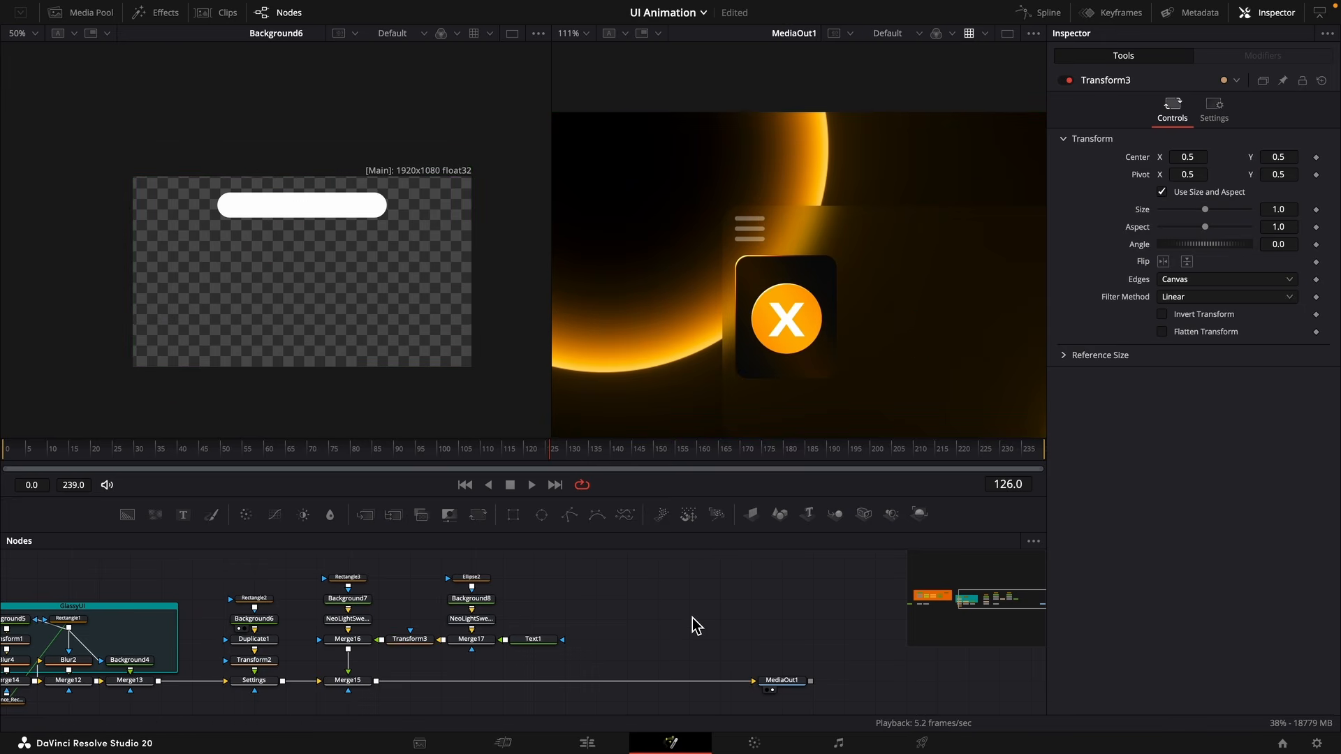
Move MediaOut1 farther along to make room and enclose the circle icon's nodes in an Underlay named X.
scroll(633, 679, right, 3)
drag(634, 679, 698, 678)
scroll(561, 614, left, 2)
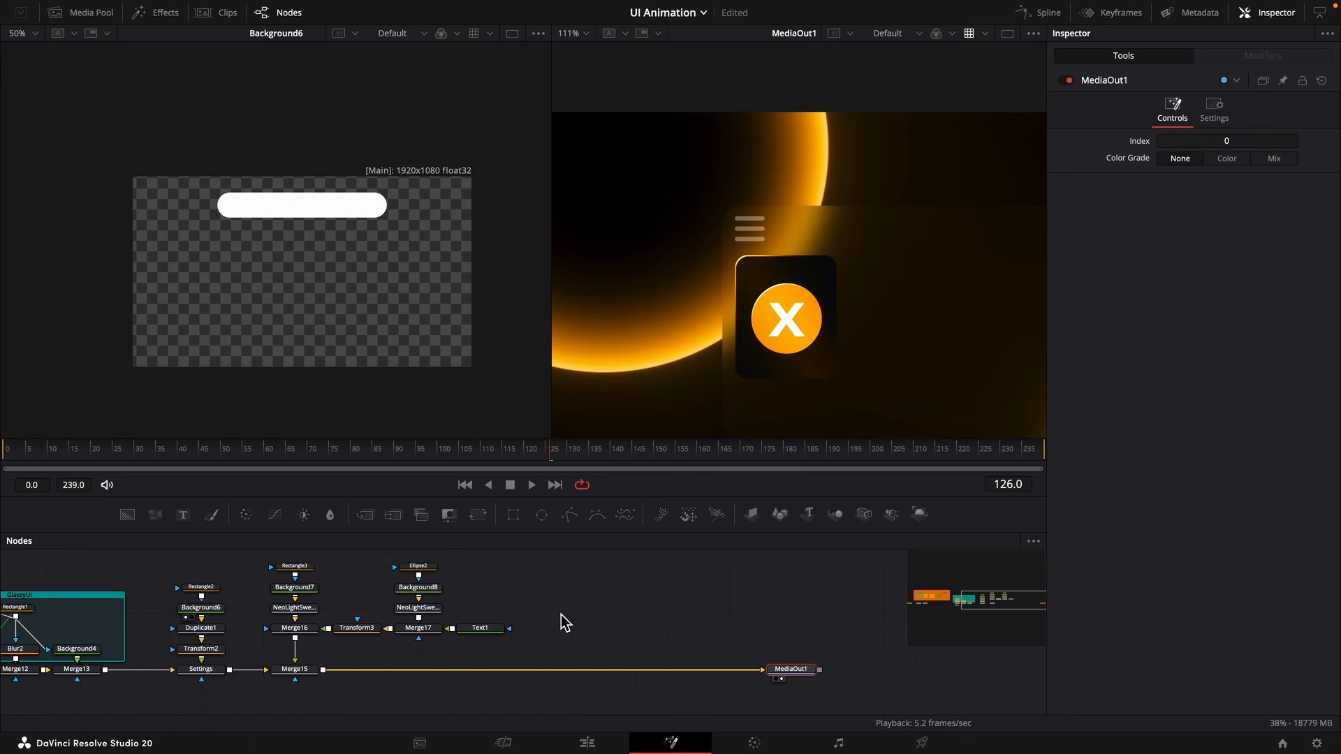
key(shift+space)
text(underlay)
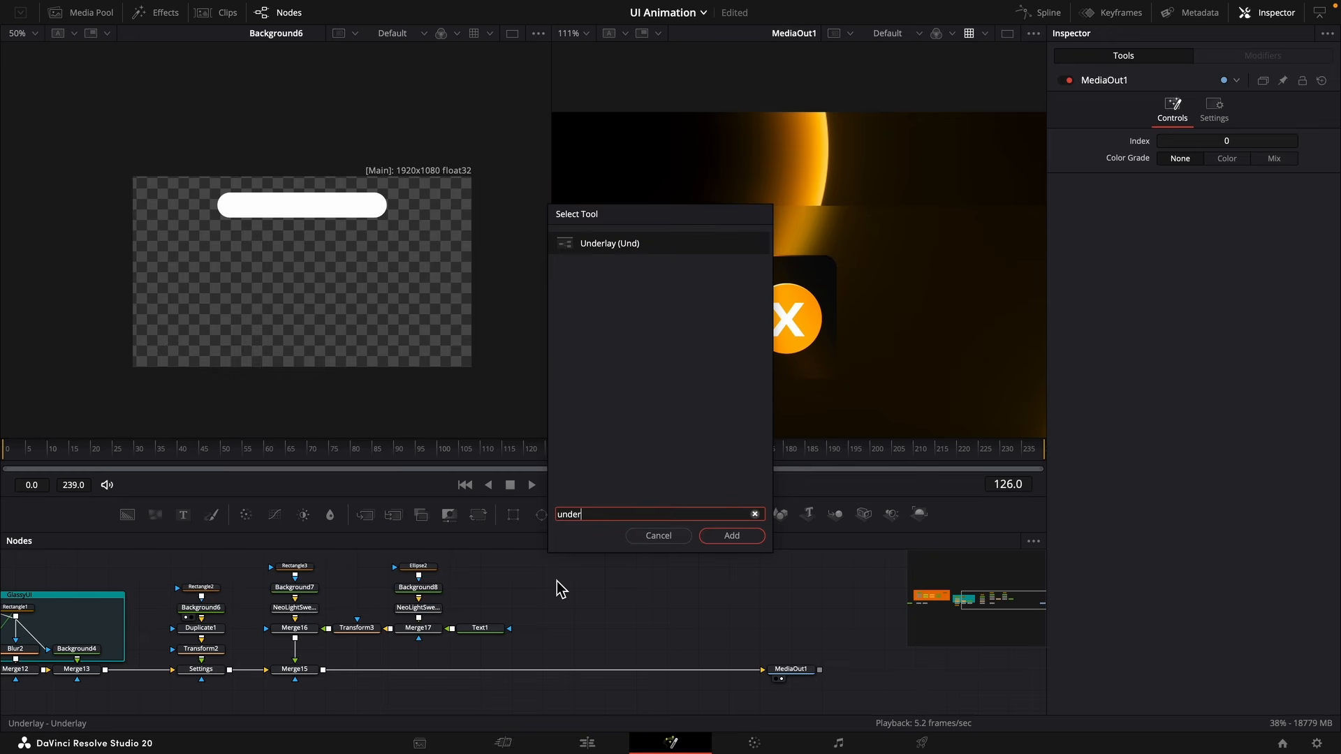
key(Return)
key(F2)
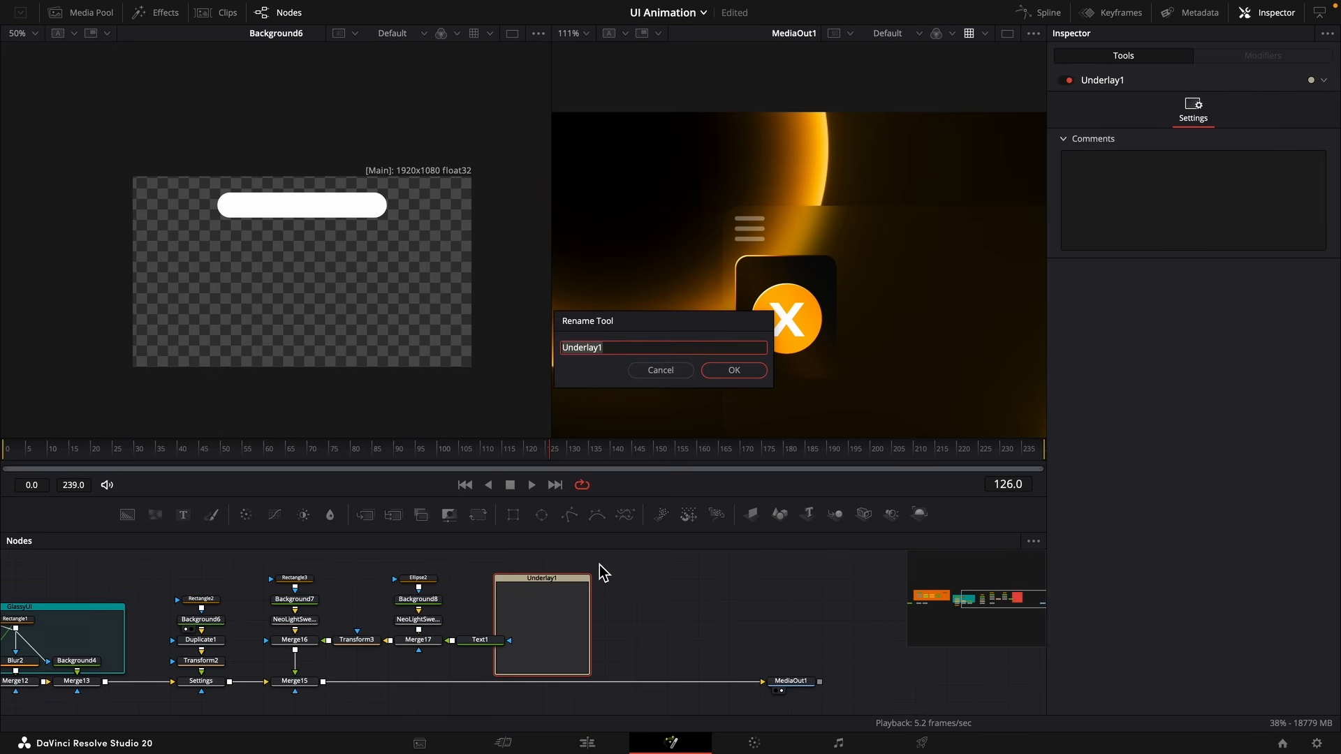
text(X)
key(Return)
drag(495, 605, 345, 605)
Duplicate the X icon's node branch beside its underlay and delete the copied Transform node.
drag(555, 671, 336, 583)
key(super+c)
key(super+v)
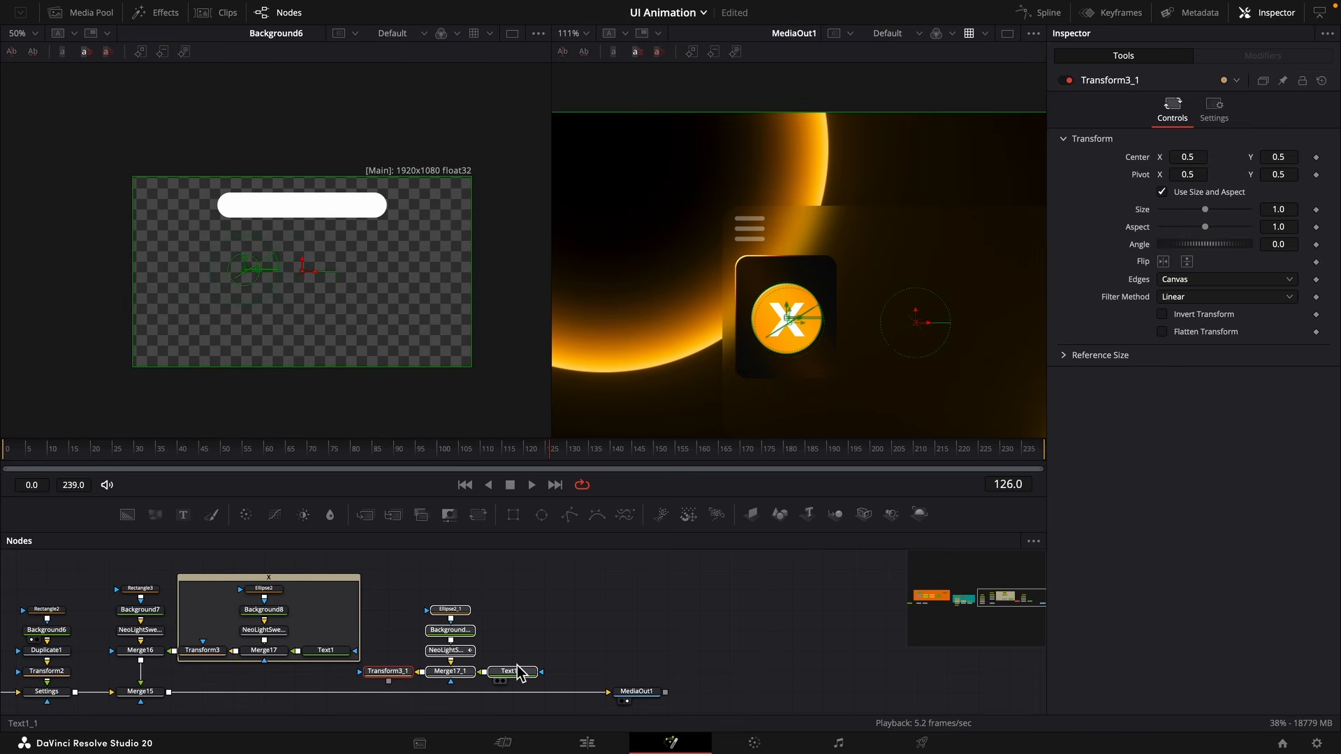
drag(579, 623, 695, 602)
click(518, 650)
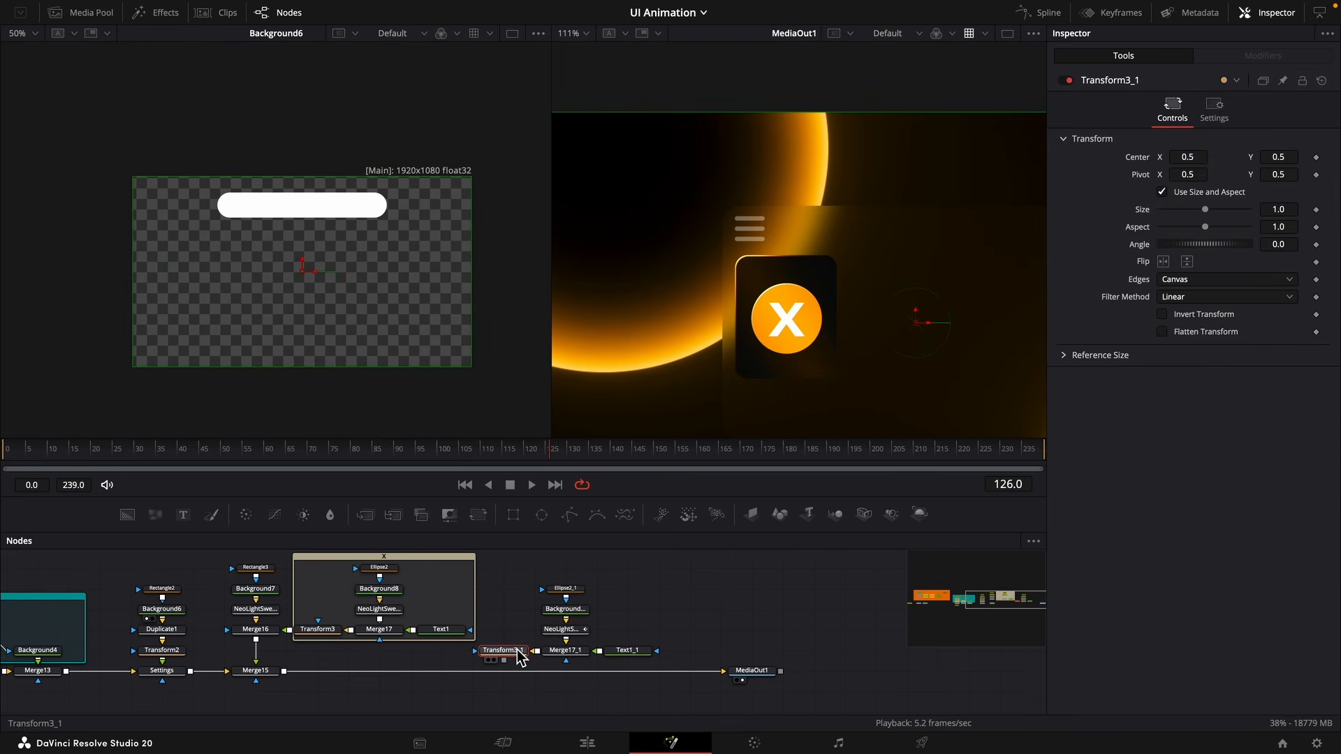
key(Delete)
Paste an instance of Transform3 onto the duplicated icon branch and merge it between Merge16 and Merge15.
click(327, 631)
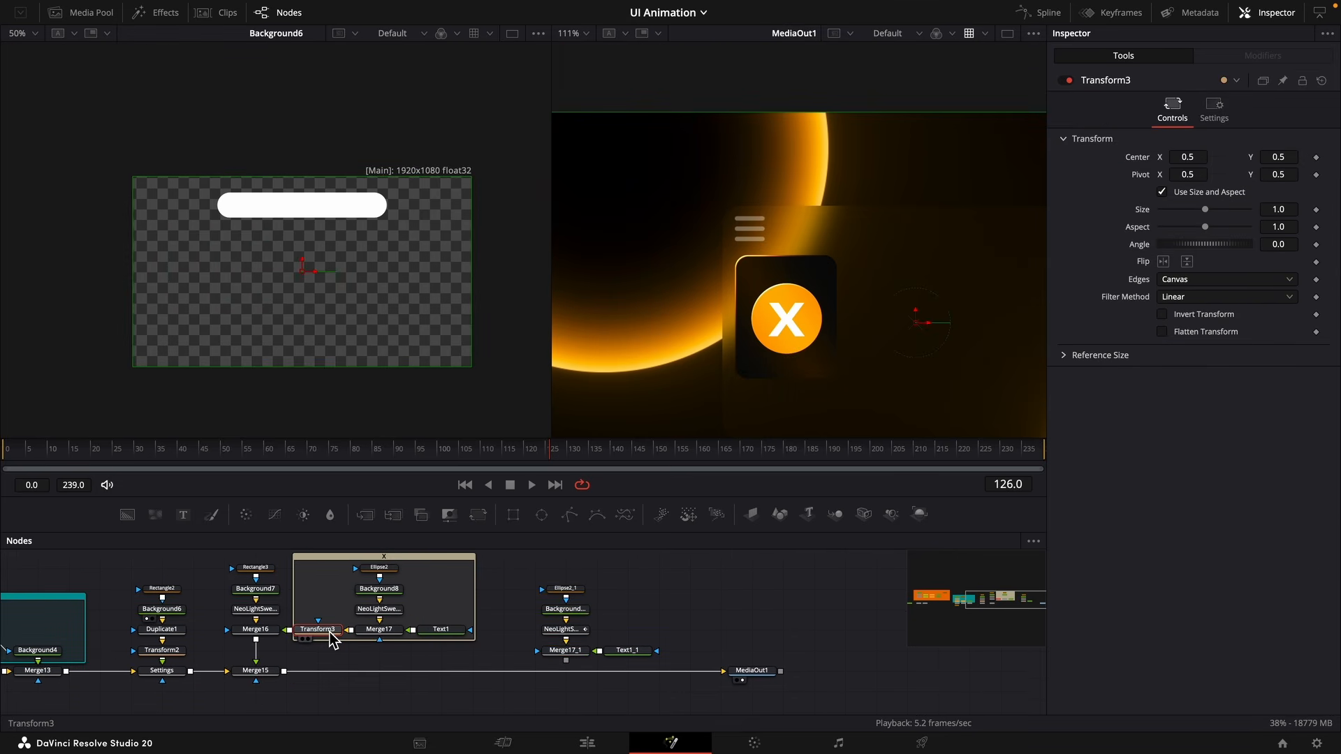
key(super+c)
key(super+shift+v)
drag(566, 660, 257, 649)
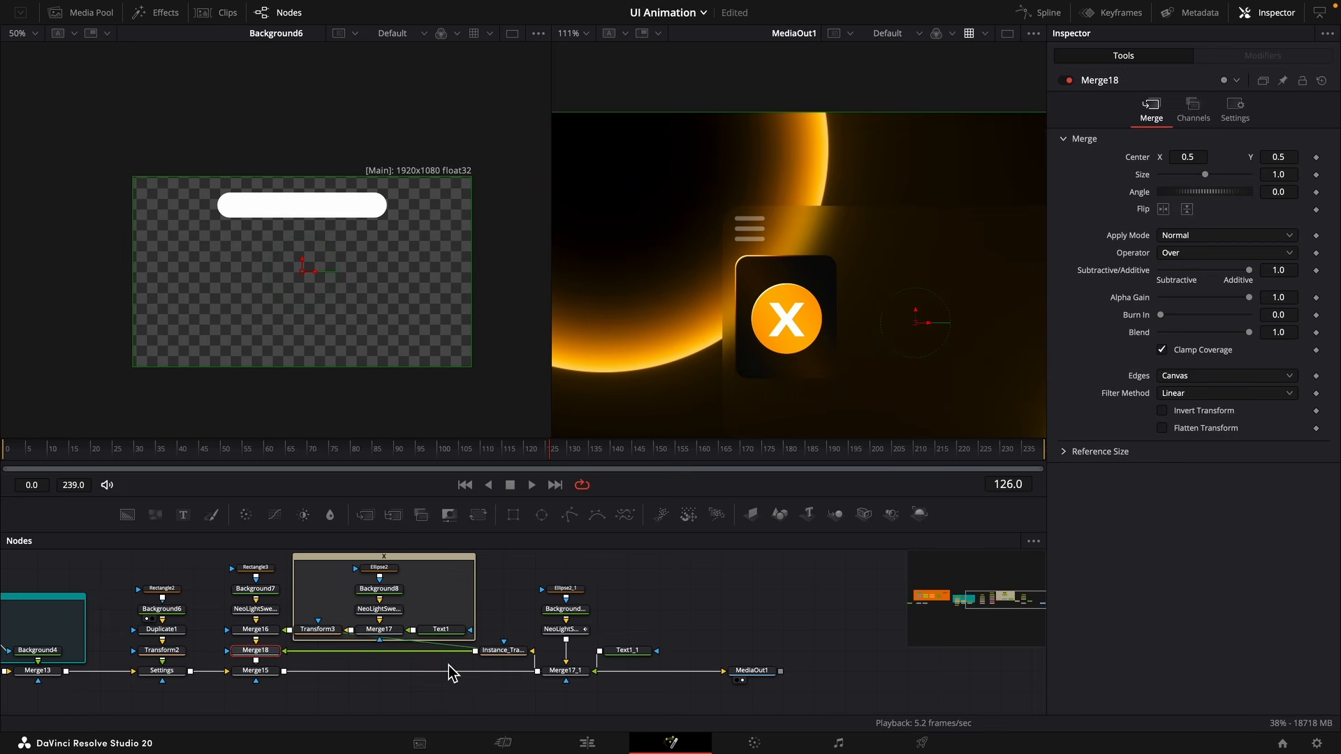
drag(577, 673, 577, 653)
Preview the instanced transform's output and delete the Text1_1 node from the duplicated icon branch.
click(505, 654)
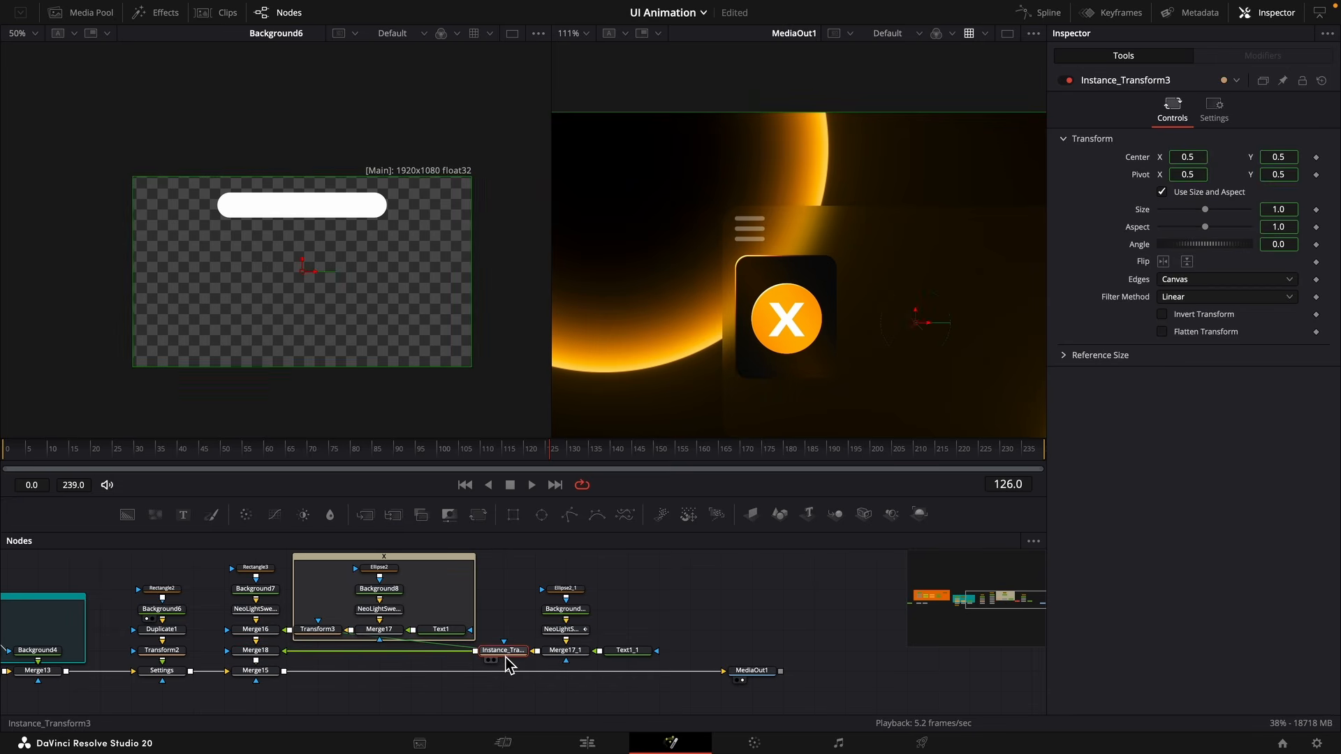
key(1)
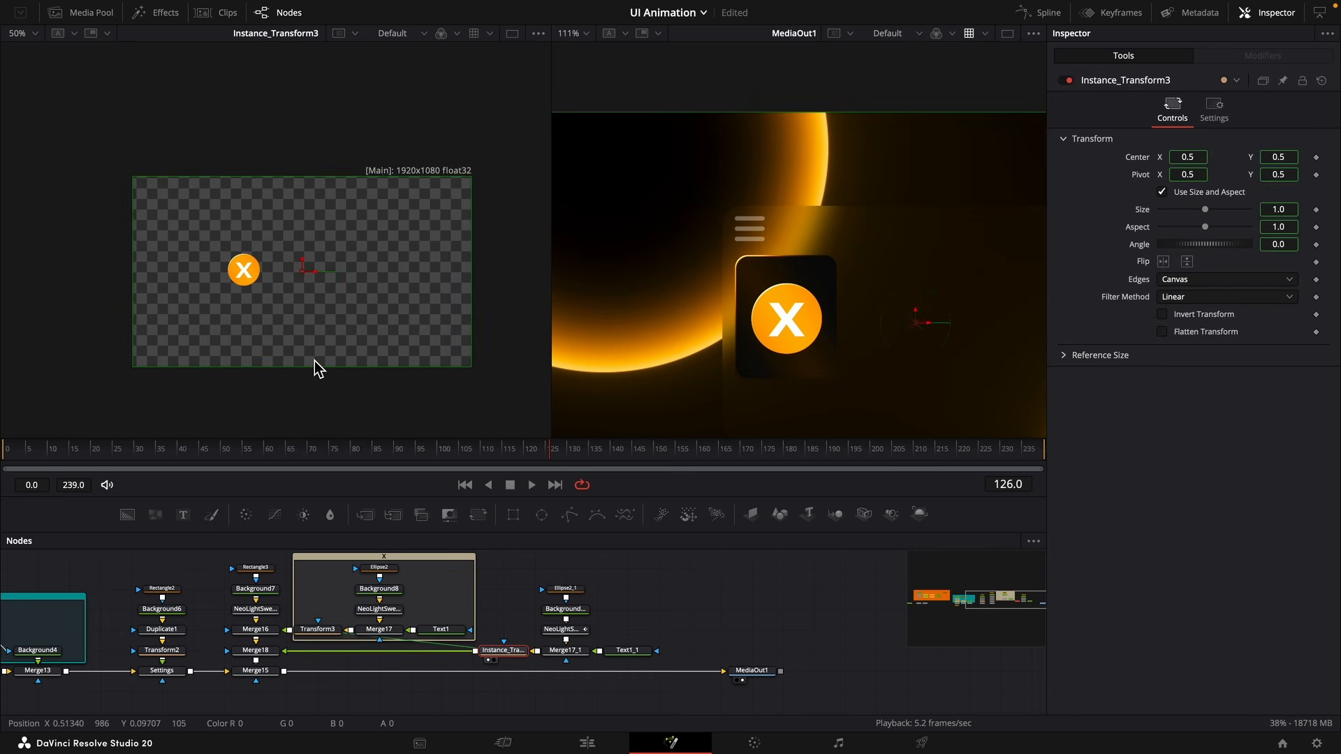
click(615, 651)
key(Delete)
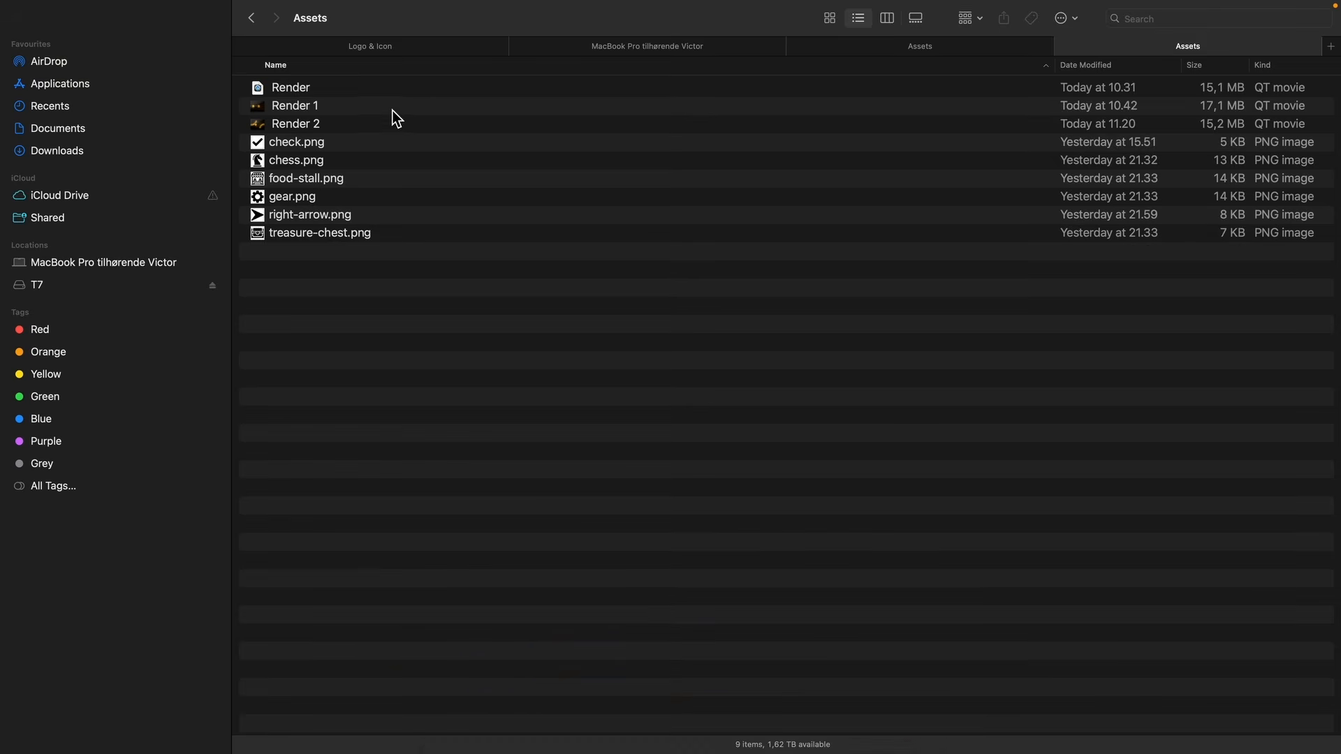
Import check.png, preview it, and use it as the mask of a new Background node merged over the duplicated icon's circle.
drag(317, 143, 492, 299)
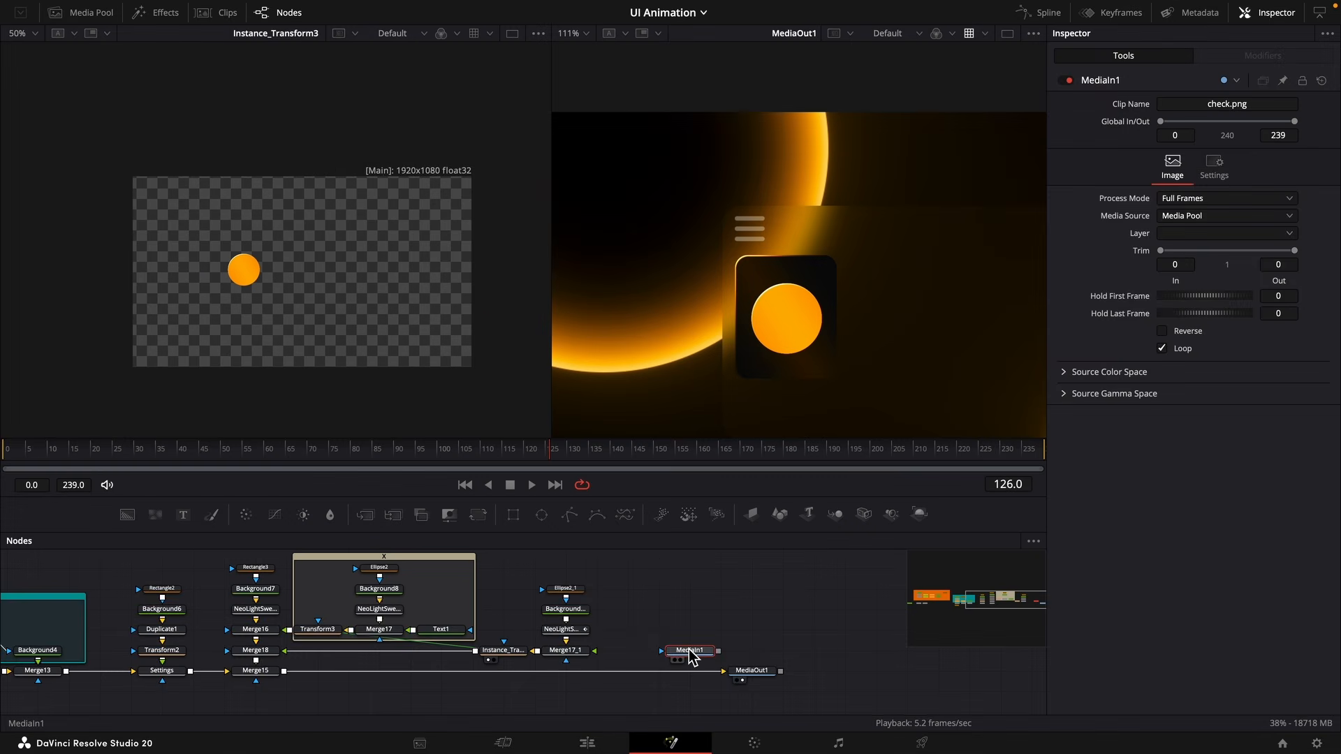
key(1)
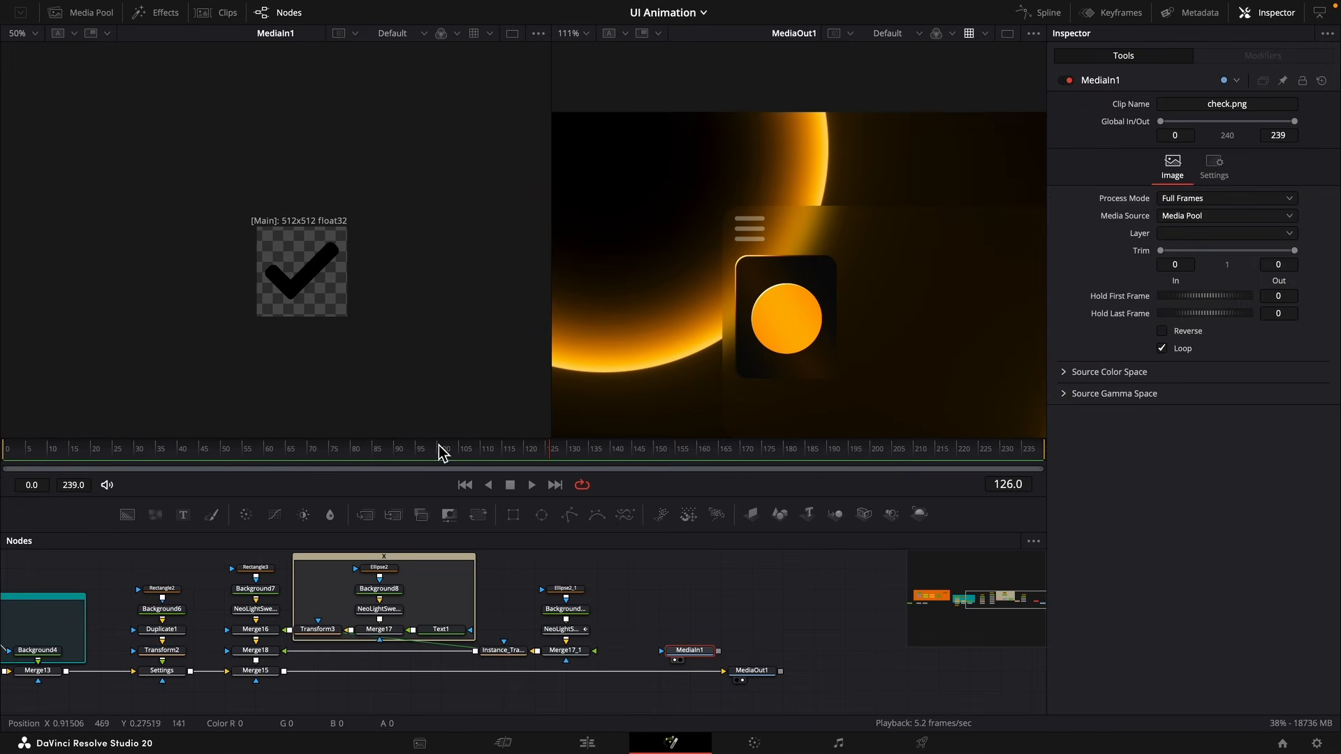
drag(127, 514, 627, 650)
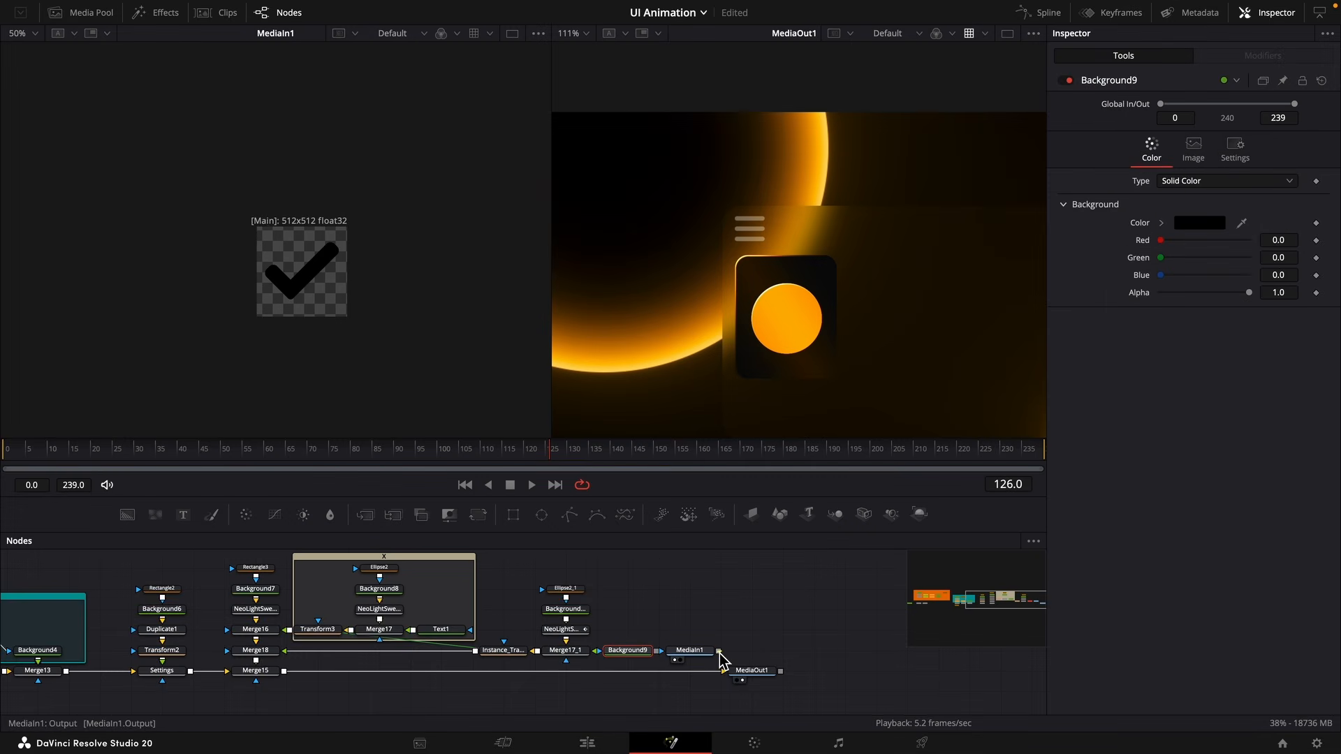
drag(719, 651, 572, 655)
Make the checkmark background white and set Merge17_1's size to 0.269 and center X to 0.328.
click(1199, 222)
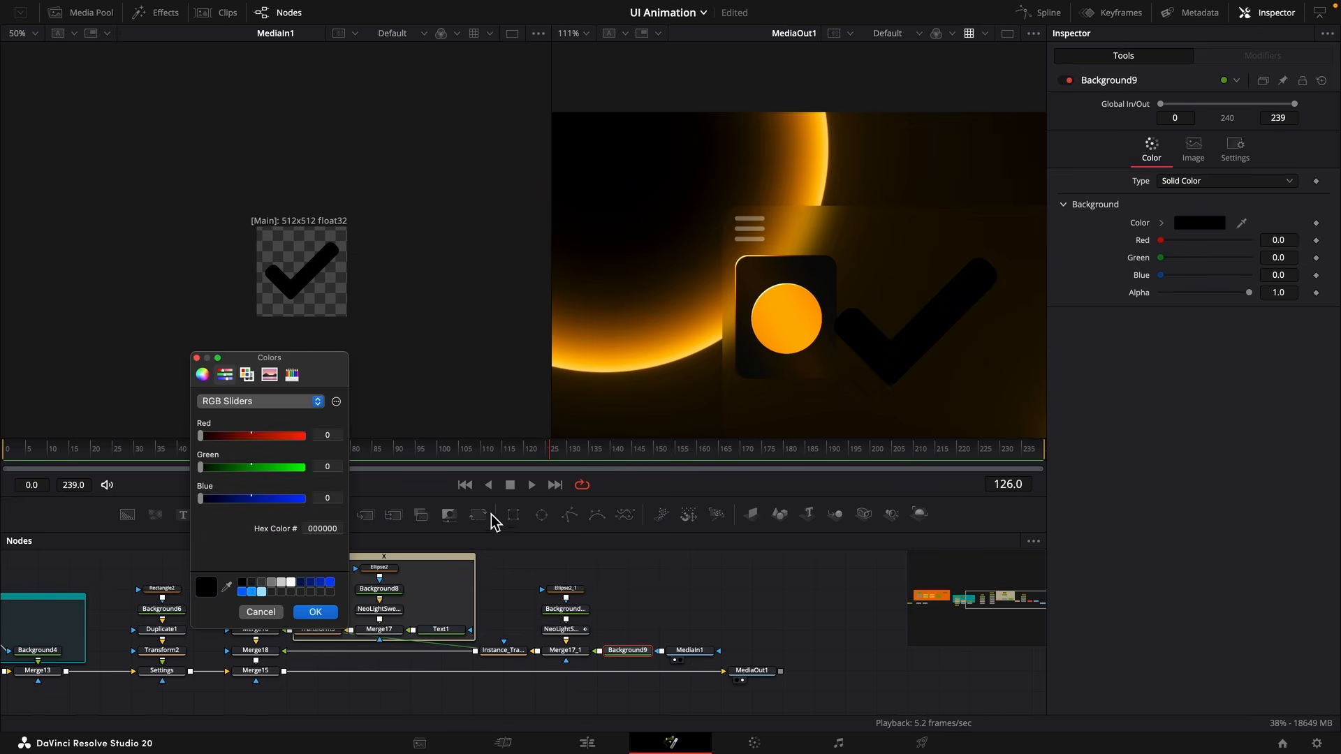
click(291, 582)
click(315, 612)
click(567, 651)
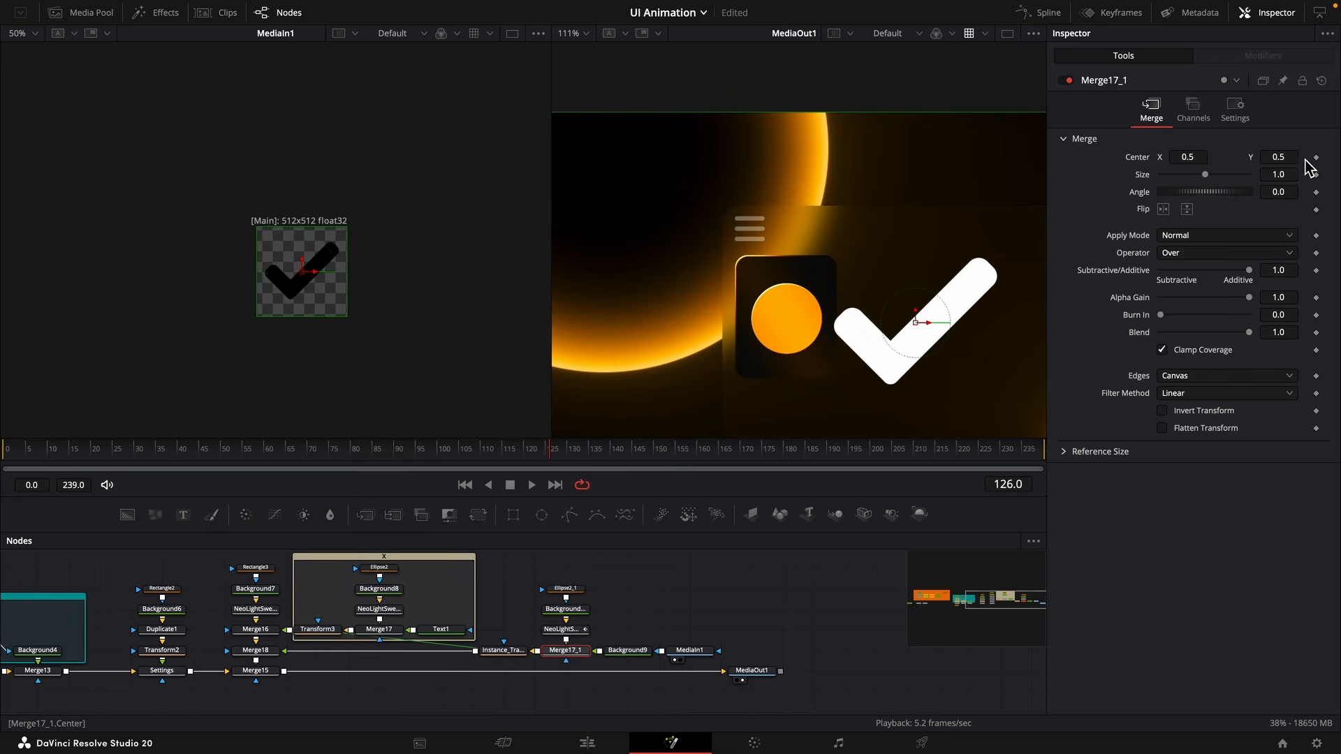
drag(1284, 175, 1153, 158)
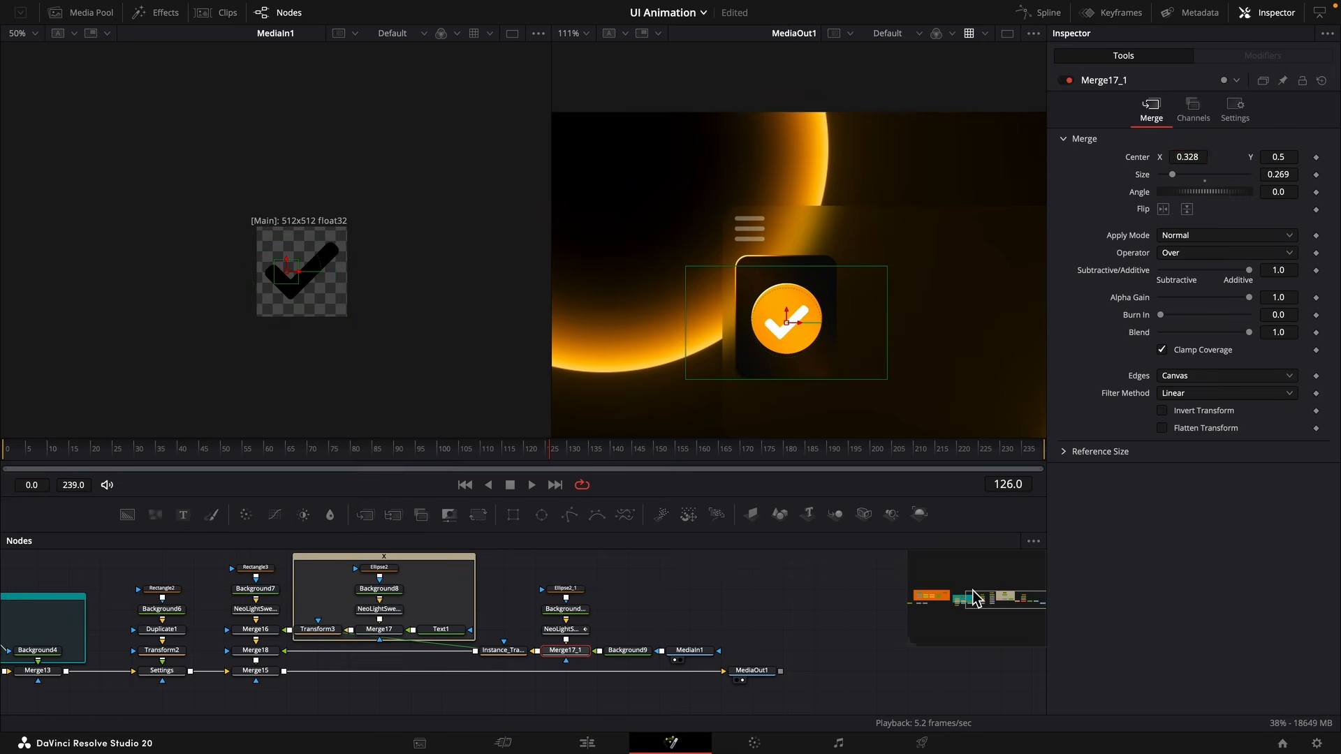
Set Merge18's center Y to 0.219 and its operator to Atop, limiting the checkmark icon to the card.
click(256, 650)
drag(1287, 158, 1173, 190)
scroll(799, 257, down, 2)
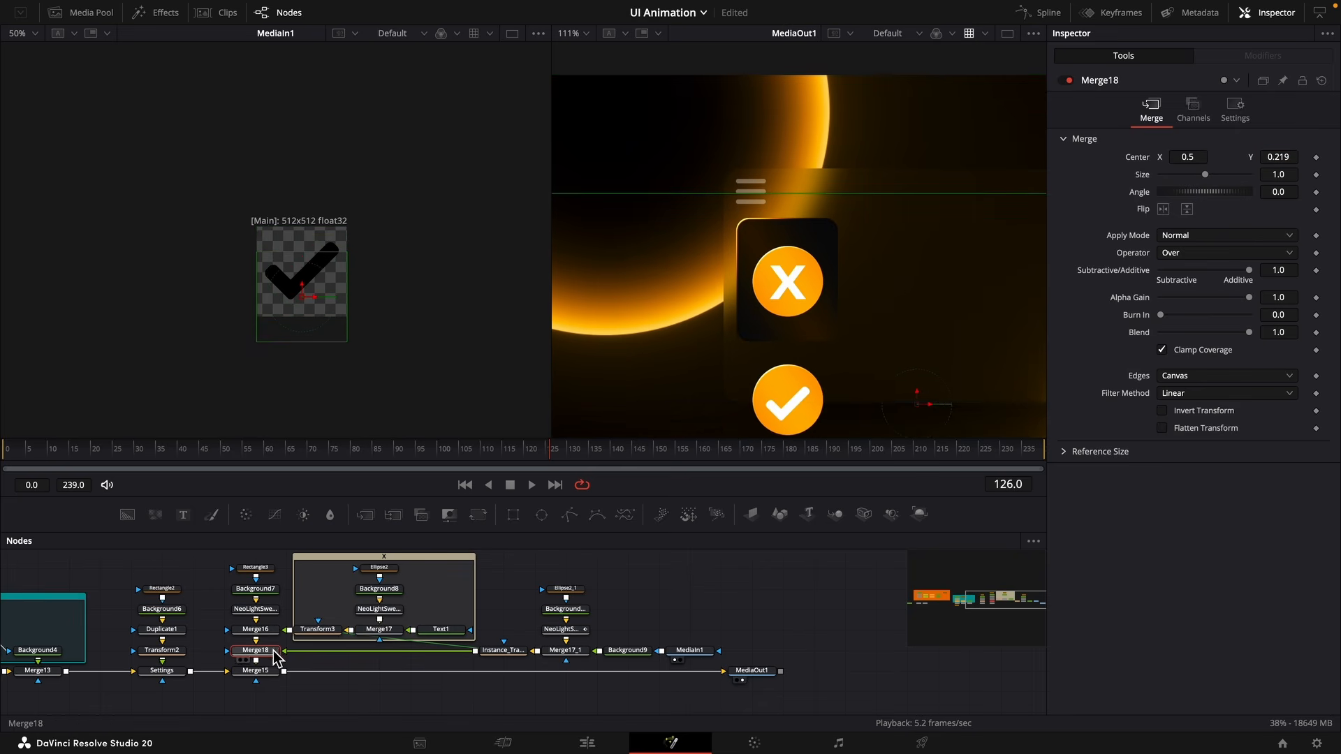
click(1201, 255)
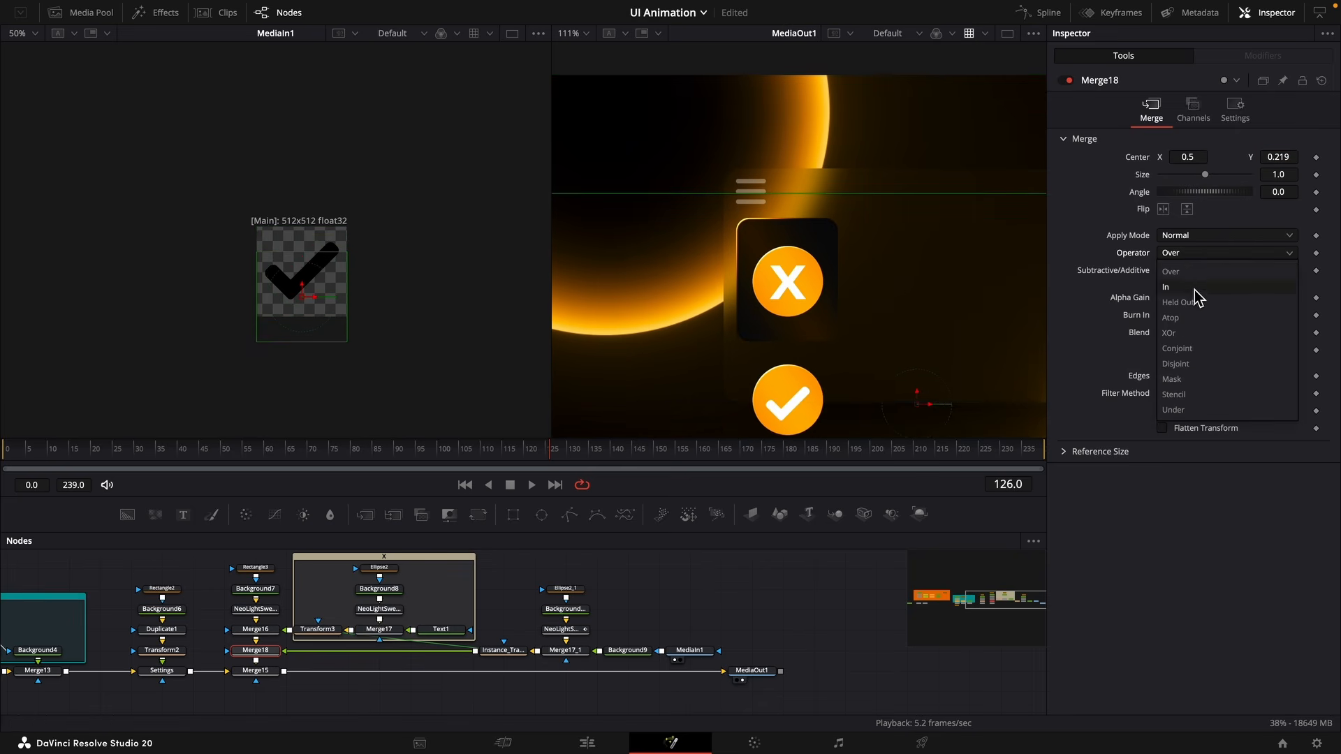
click(1187, 317)
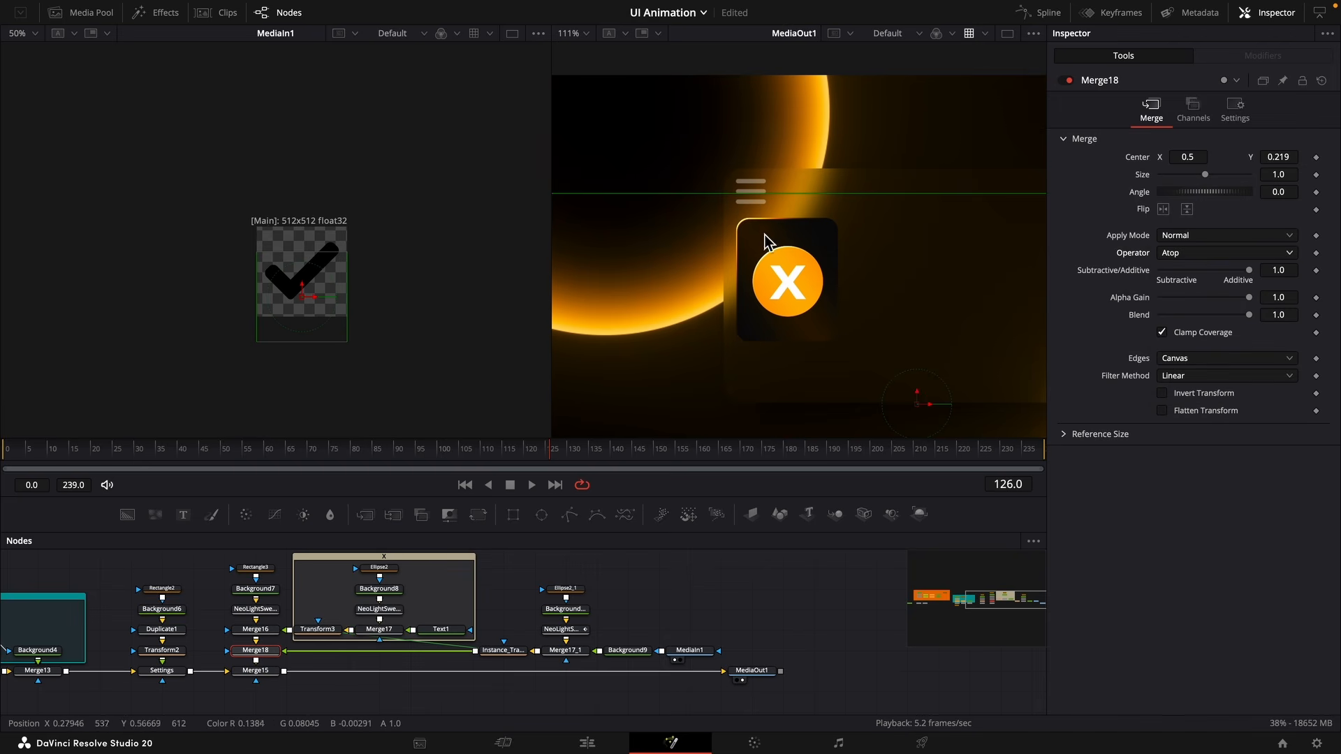
scroll(766, 321, up, 2)
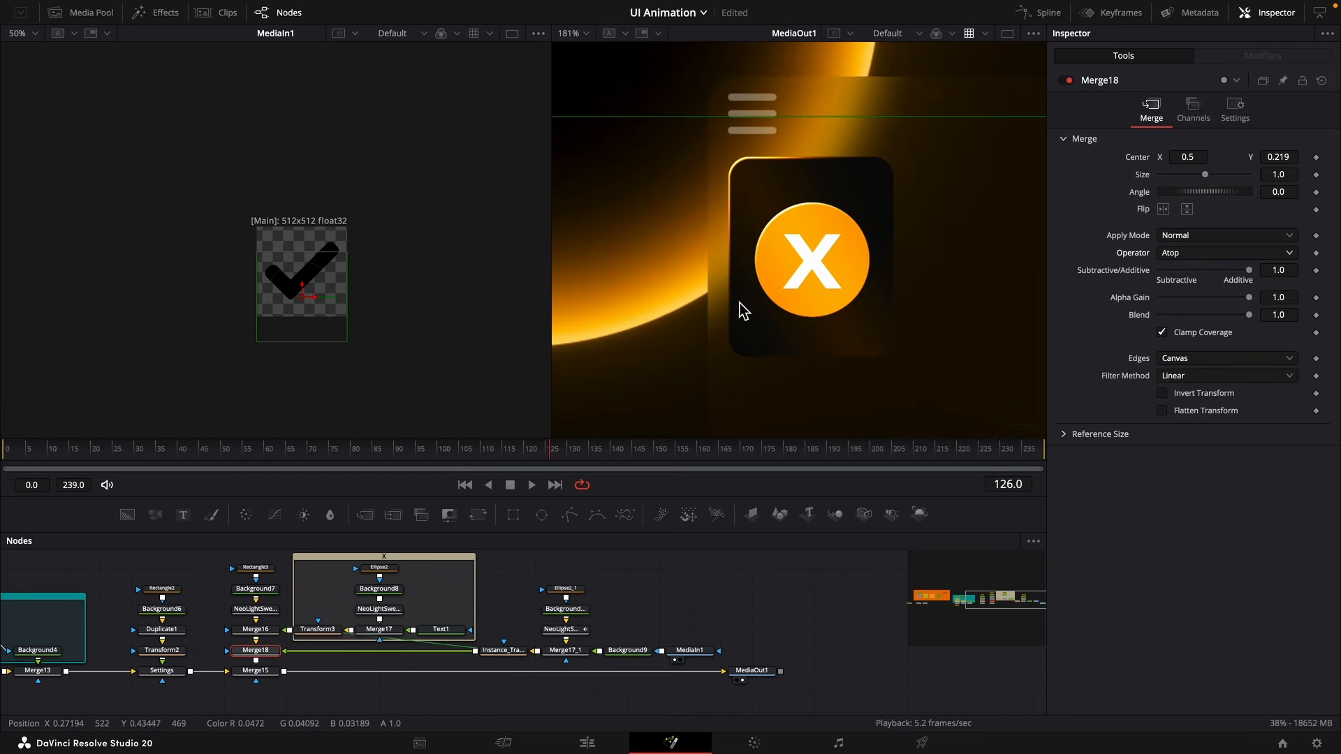
Set Merge16's operator to Atop so the X icon is likewise limited to the card shape.
click(255, 629)
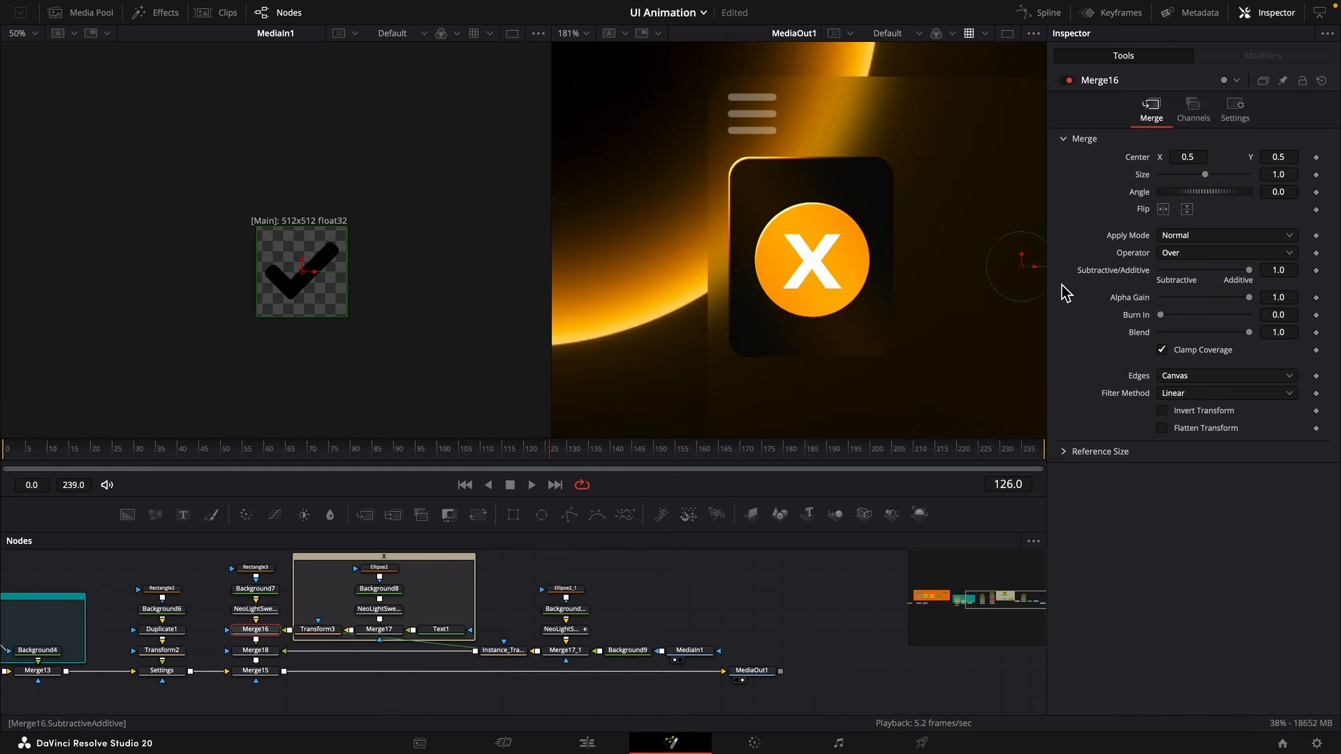
click(1228, 256)
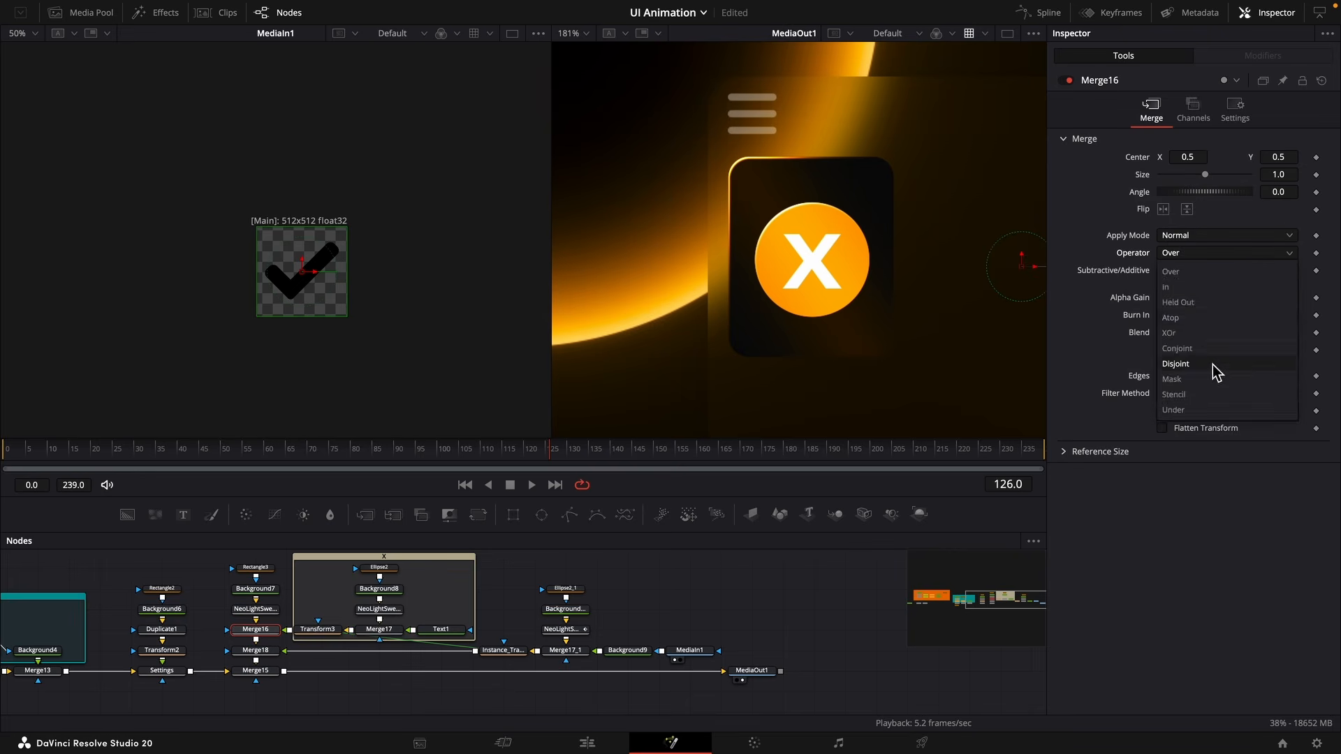
click(1229, 310)
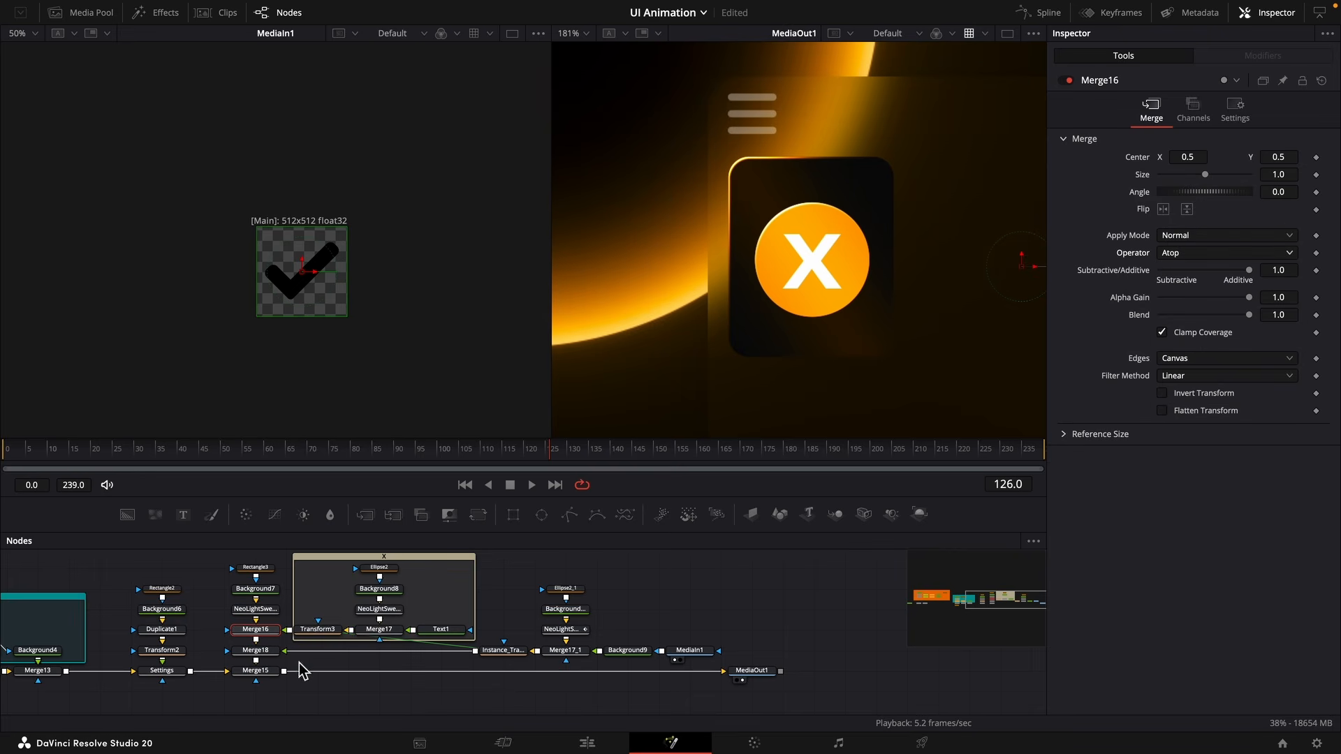
click(319, 632)
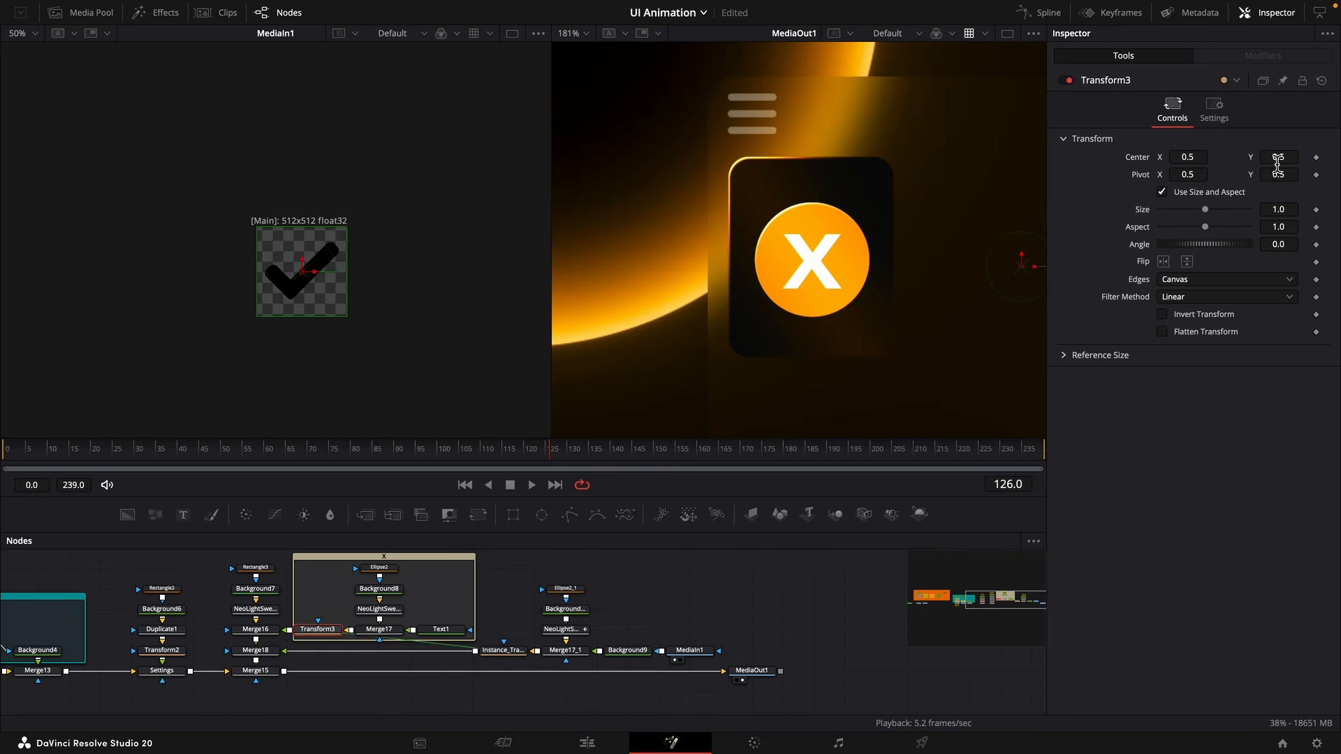
Move MediaOut1 farther along to make room and add an Underlay named Checkmark beside the checkmark icon's nodes.
drag(760, 646, 787, 667)
drag(724, 295, 711, 249)
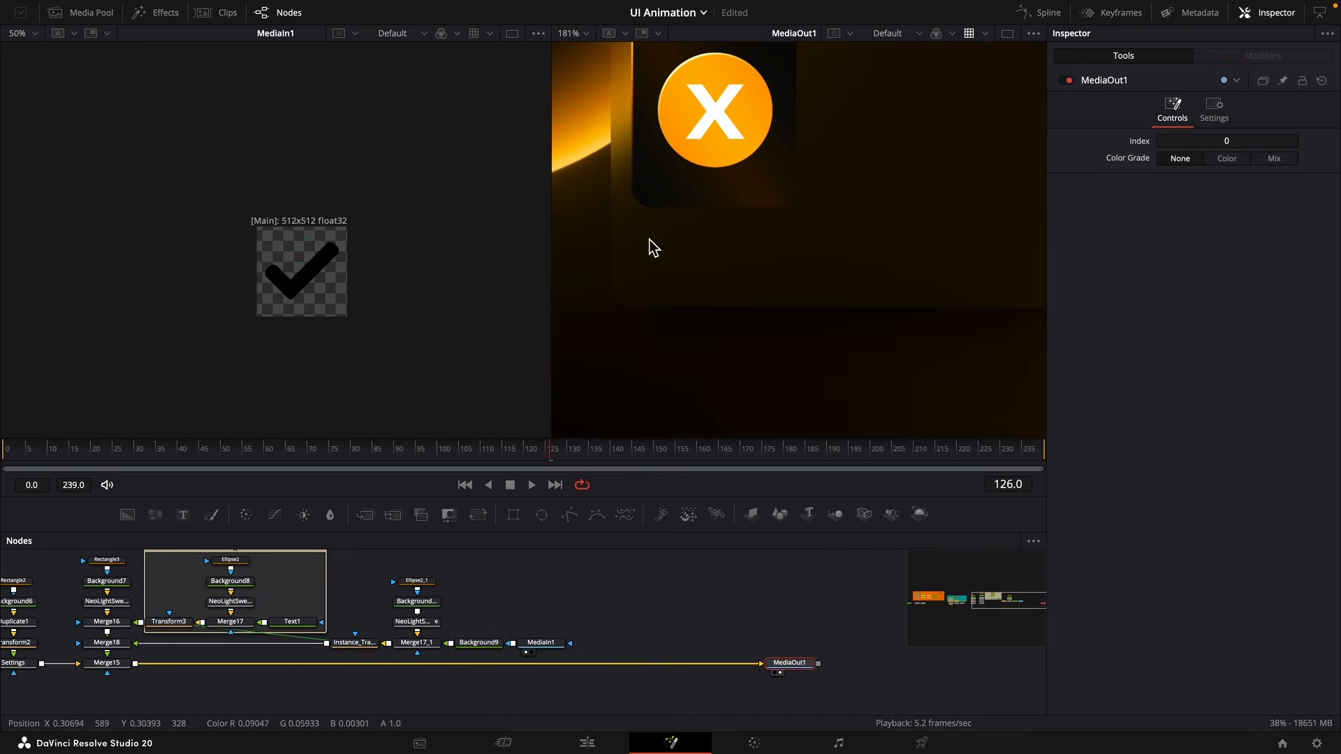
drag(598, 650, 711, 658)
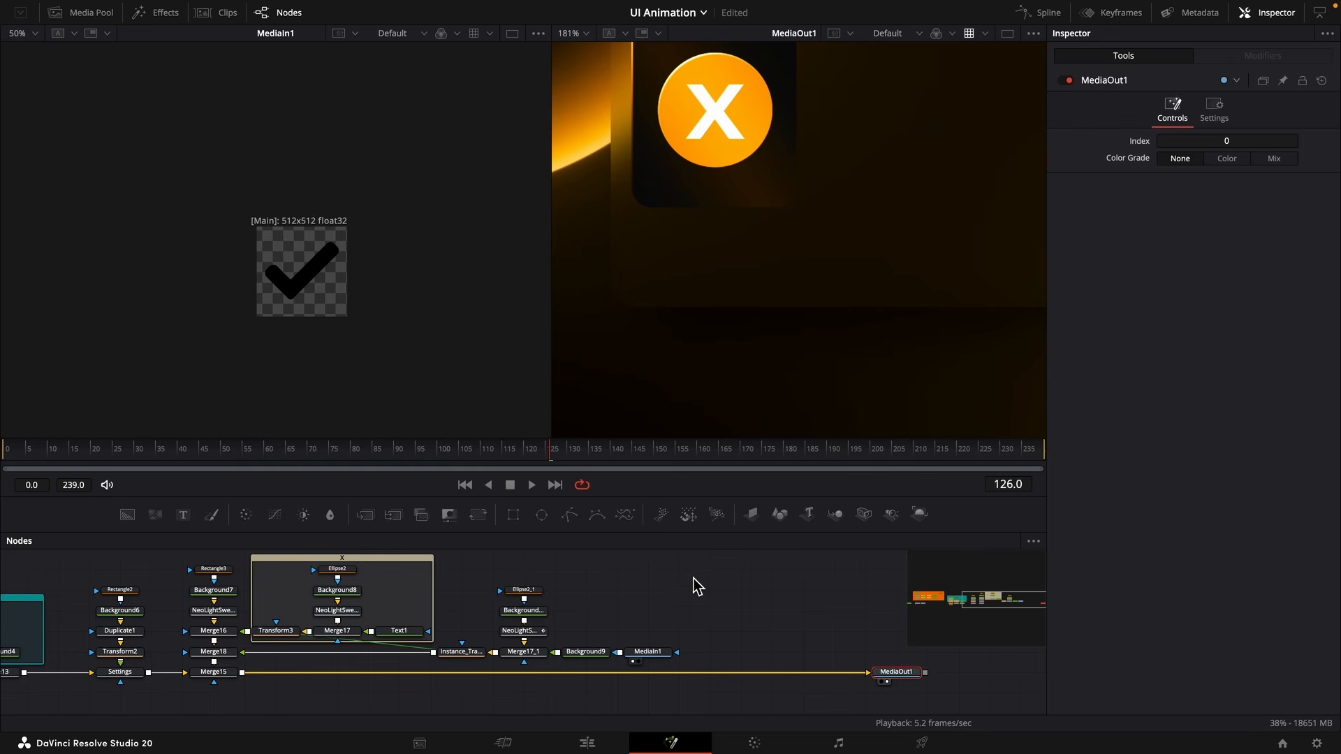
key(shift+space)
text(under)
key(Return)
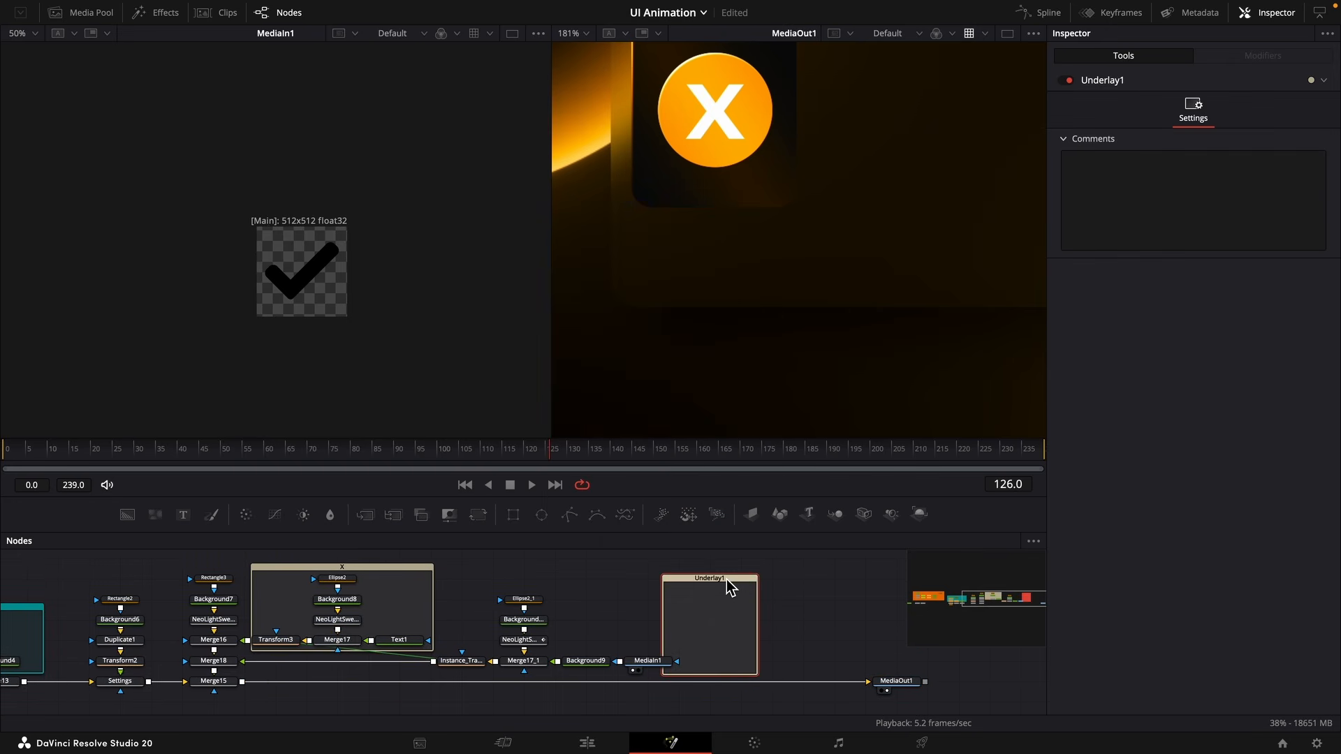
key(F2)
text(Ch)
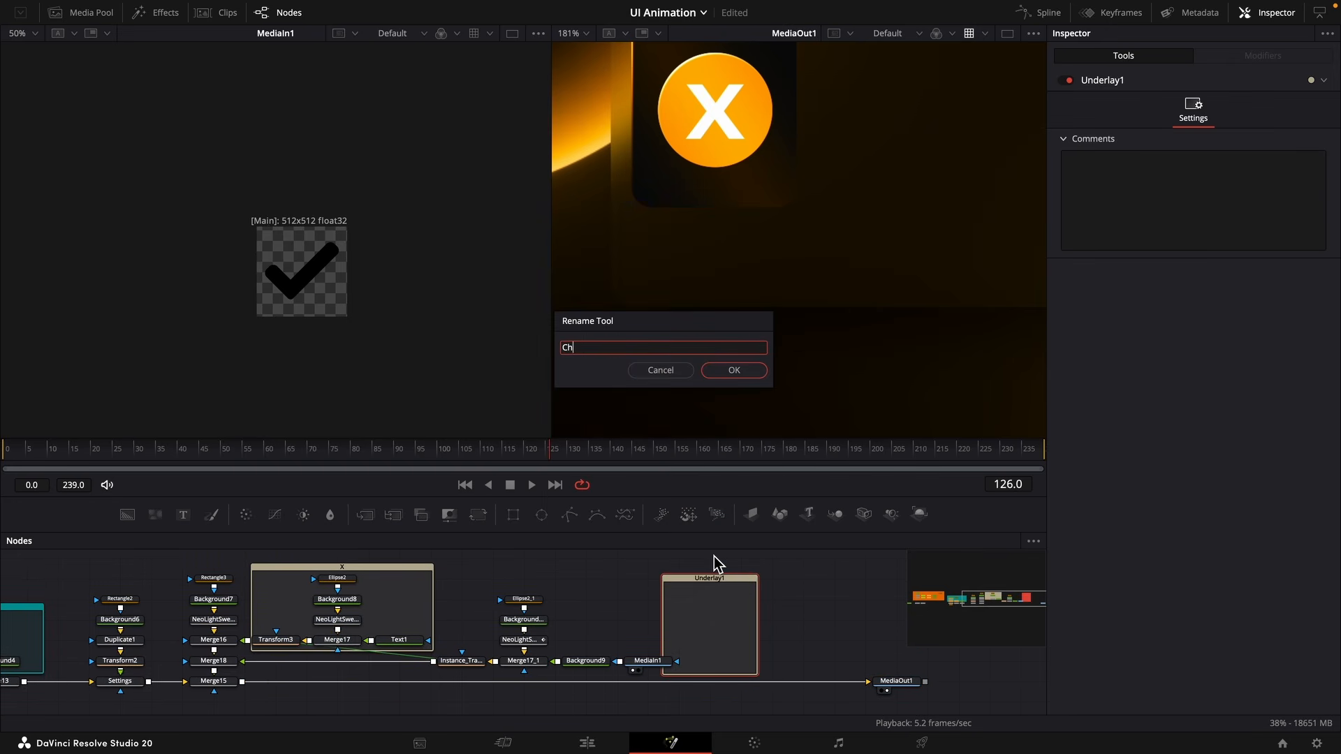
text(eckmark)
key(Return)
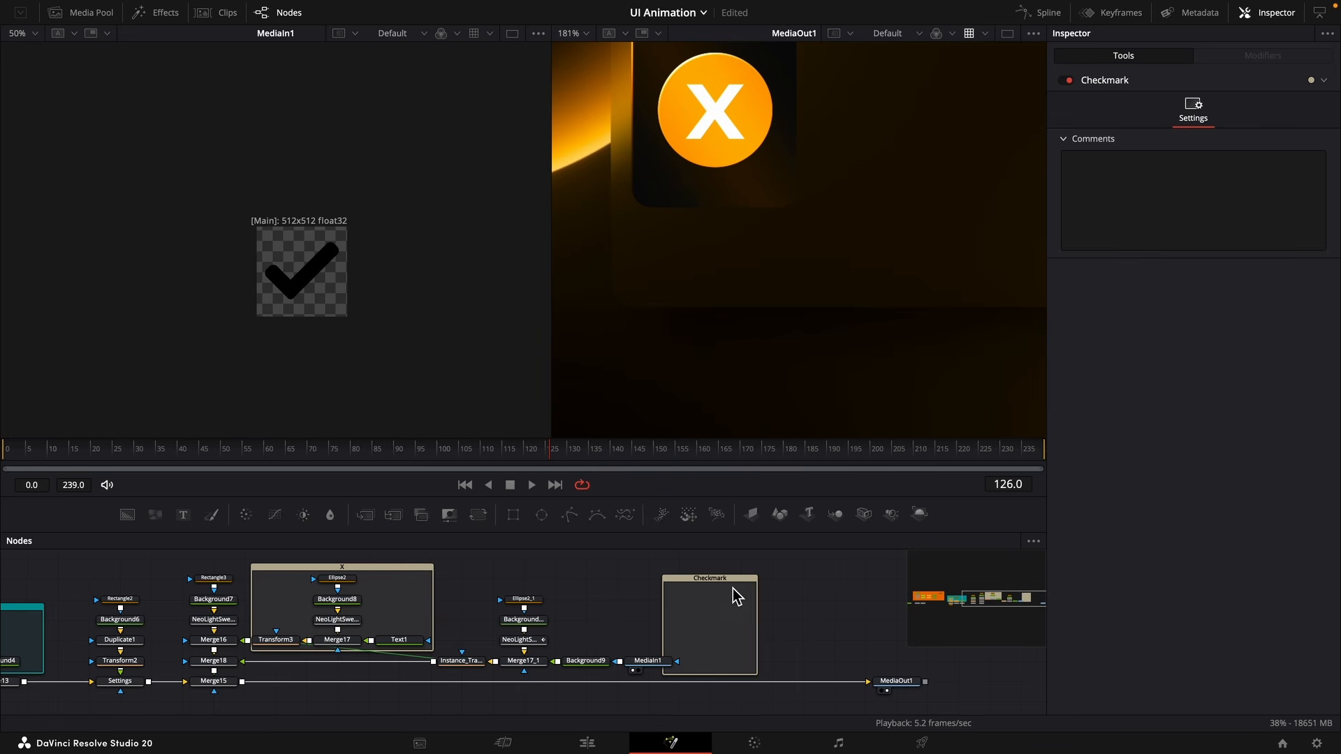
Color the Checkmark underlay Lime and fit it around the checkmark icon's node branch.
click(1320, 76)
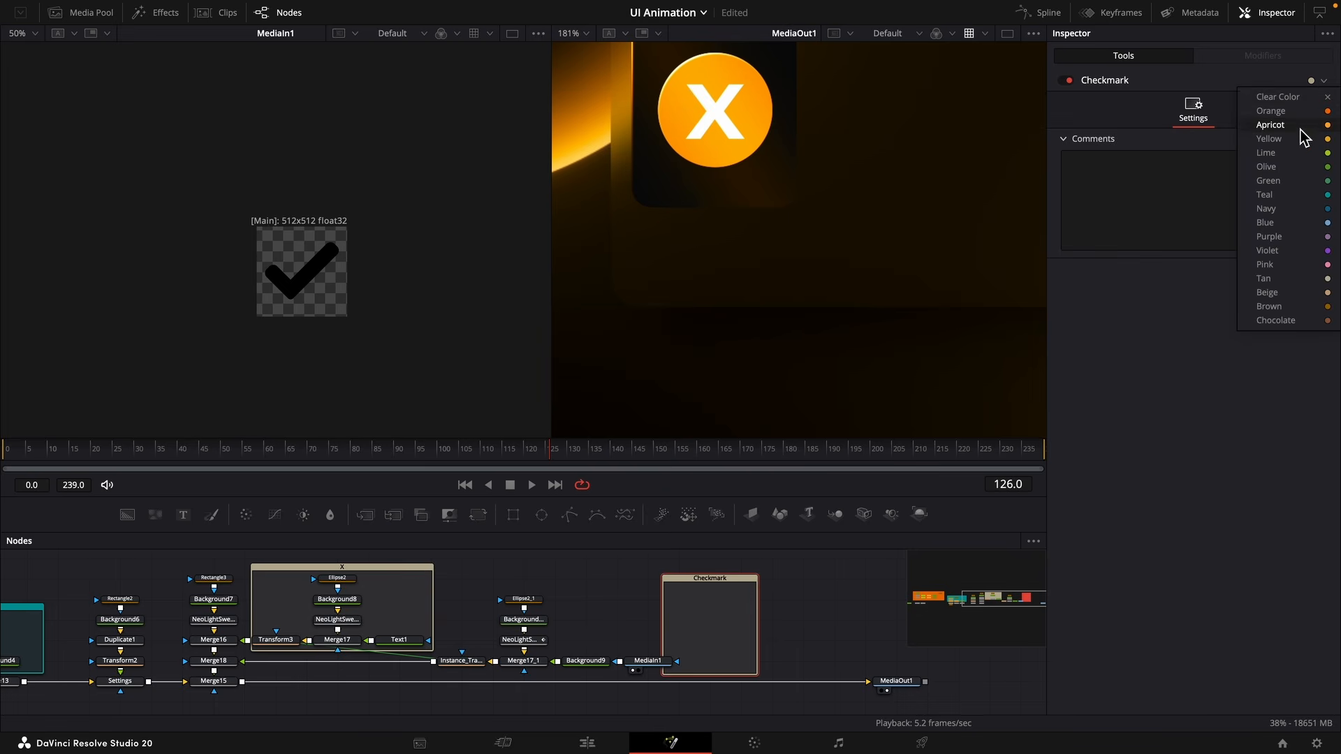
click(1300, 152)
drag(725, 586, 438, 620)
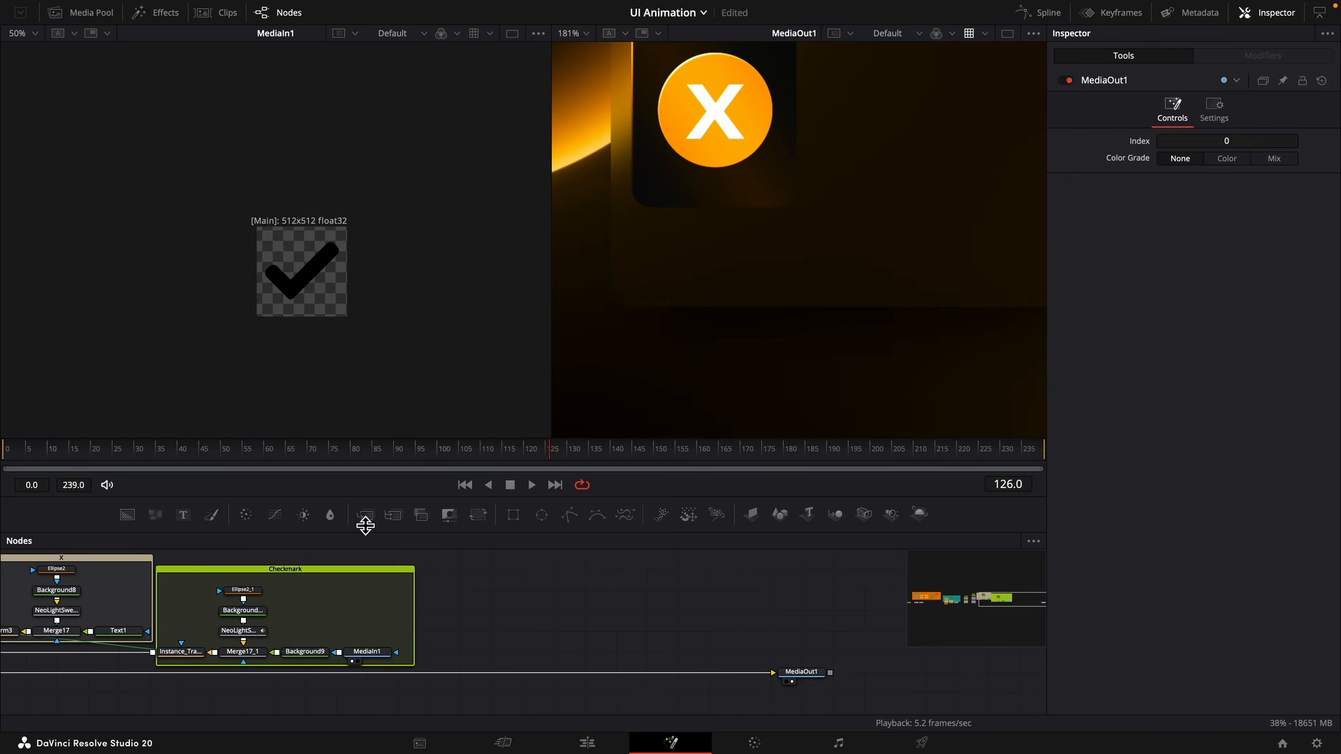
Insert a Merge between Merge15 and MediaOut1 and feed it a new Background masked by a Rectangle.
drag(365, 525, 478, 682)
drag(134, 518, 479, 605)
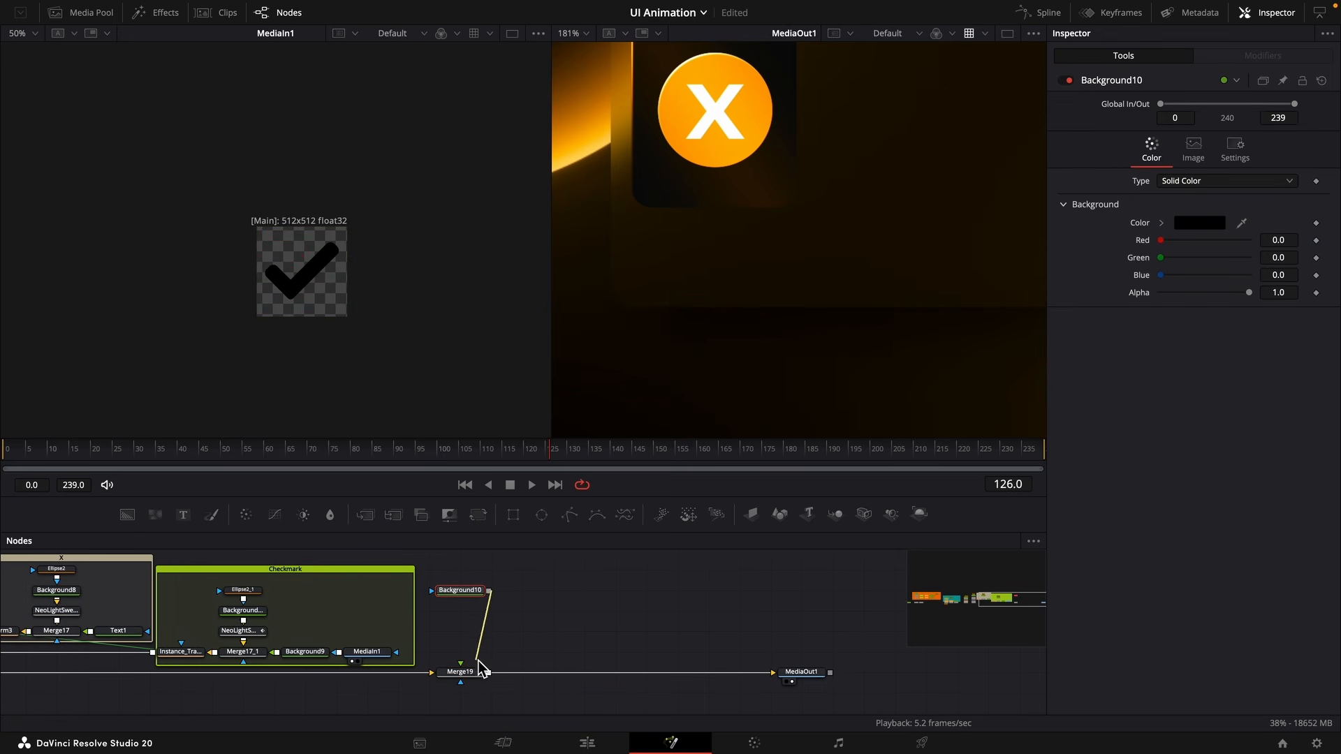
drag(513, 514, 492, 624)
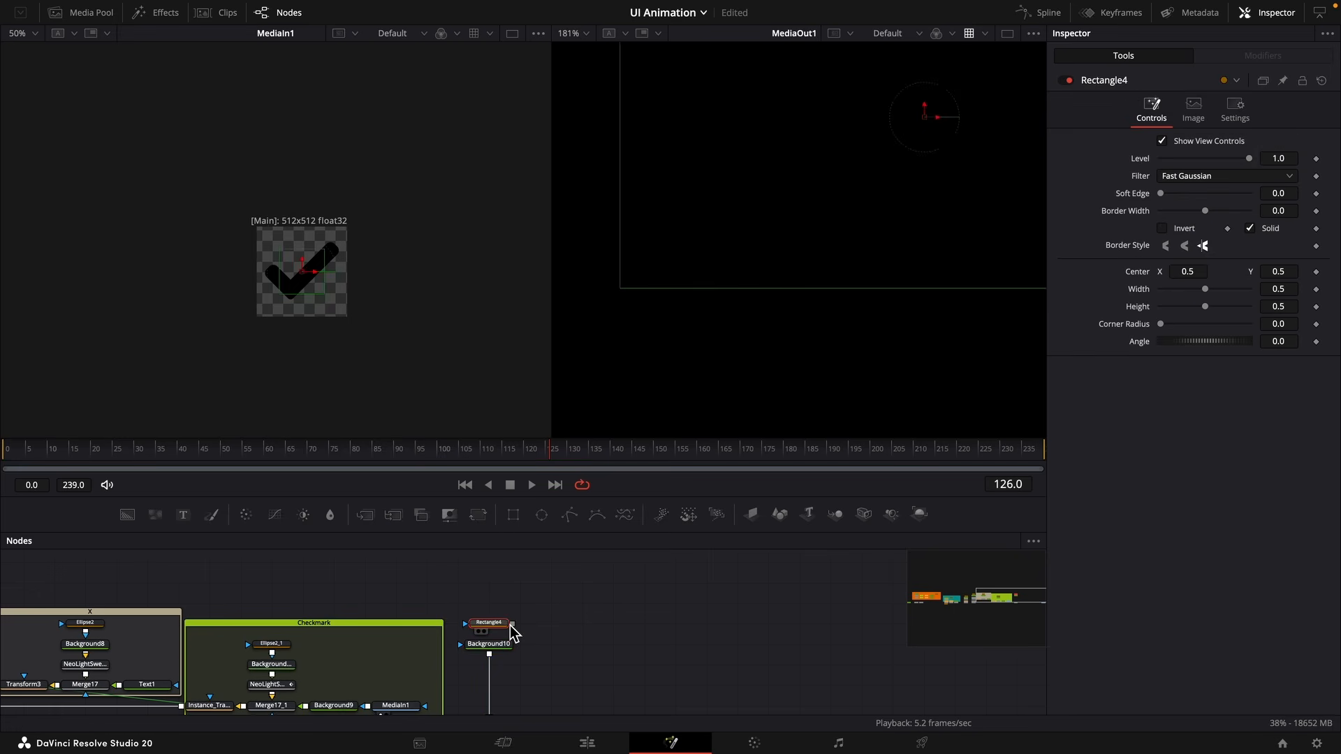
Widen Rectangle4 to about 0.78 and set its corner radius to 1.0 to form a pill shape.
drag(915, 234, 954, 234)
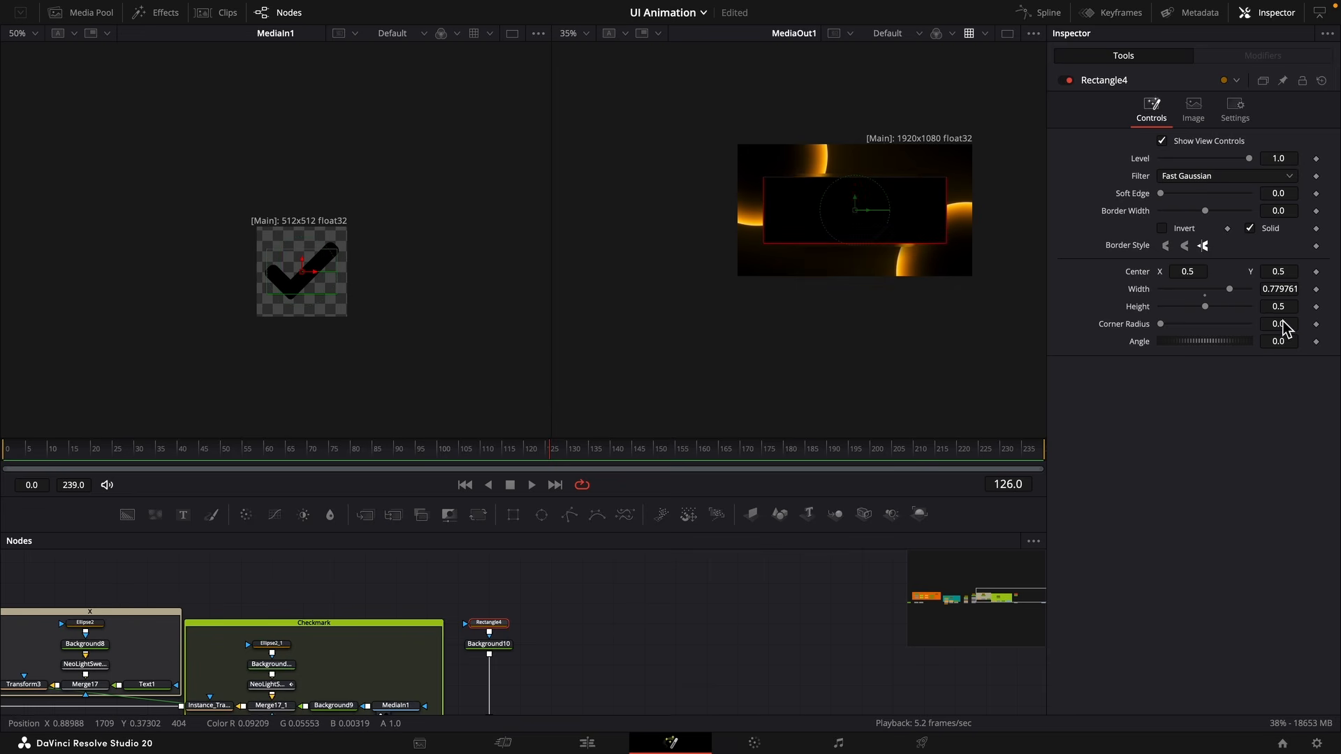
drag(1282, 323, 1327, 323)
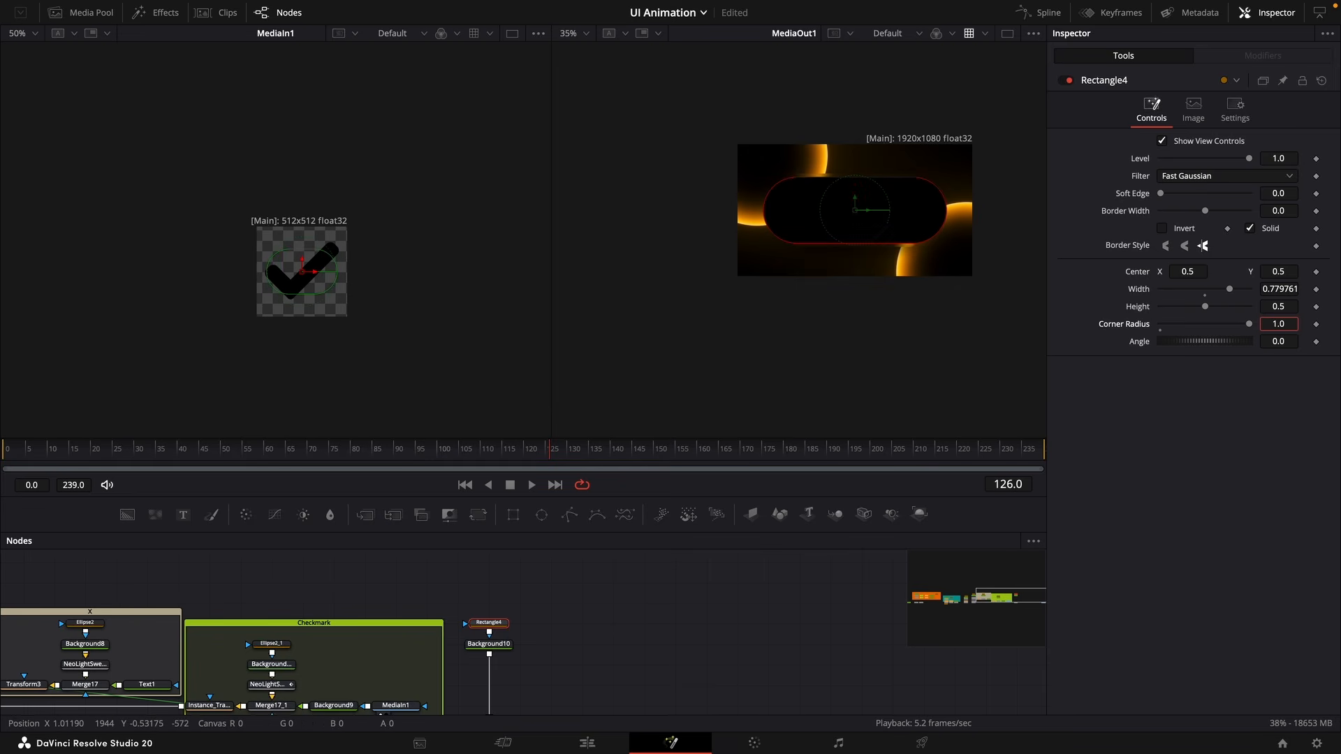
click(671, 653)
Copy the checkmark icon's orange Background and Ellipse nodes and merge the copy over Background10.
scroll(327, 639, down, 2)
drag(326, 637, 279, 610)
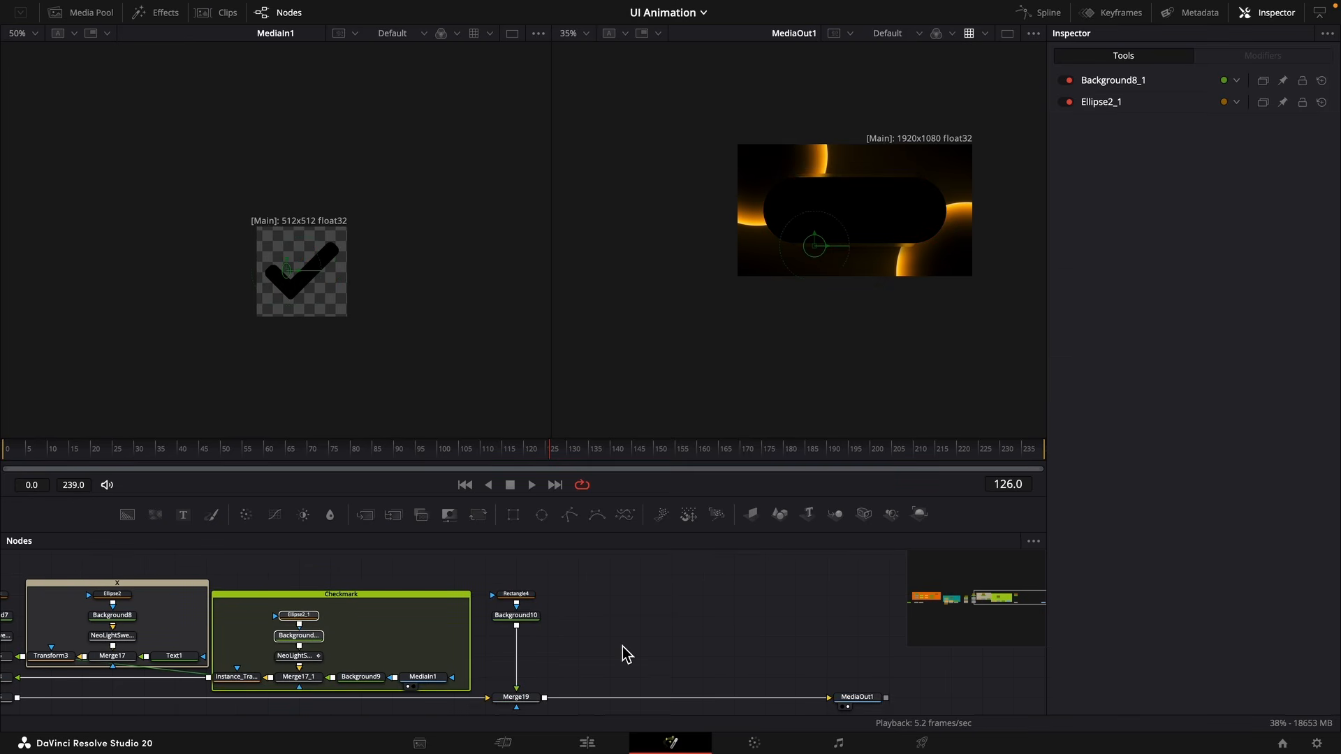
key(ctrl+c)
key(ctrl+v)
drag(608, 636, 533, 639)
Enlarge the copied ellipse to 0.236 in width and height and set its center X to 0.254.
click(580, 615)
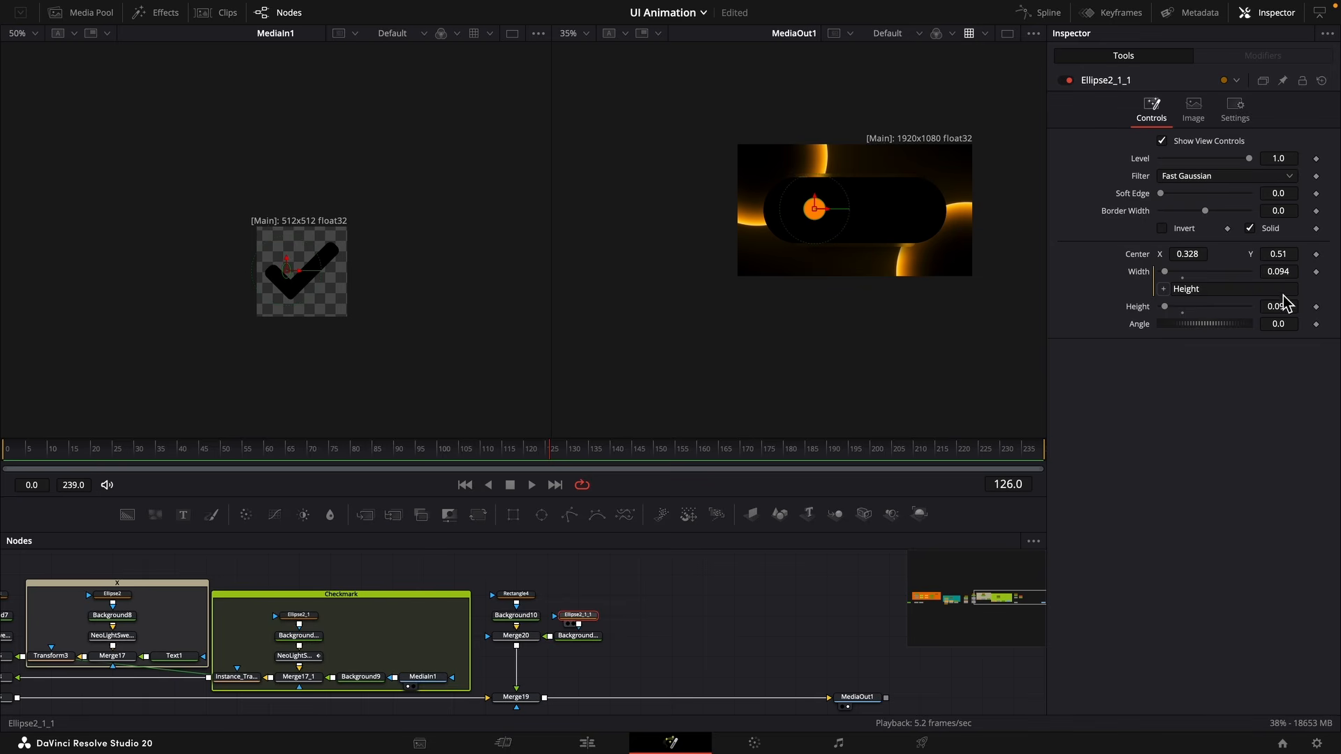
drag(1278, 306, 1327, 306)
drag(1187, 253, 1134, 254)
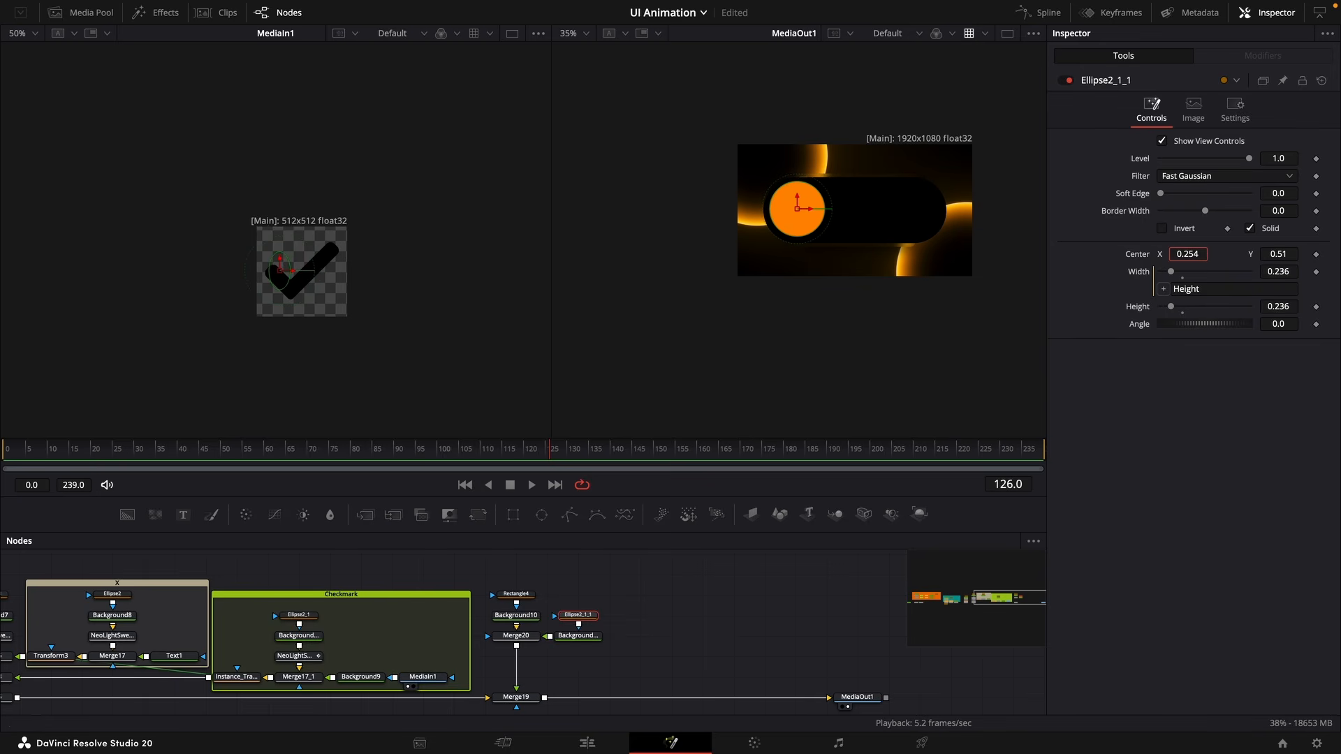
Add a Transform after Merge20 with size 0.156 and move the toggle switch below the X card, at about X 0.33, Y 0.31.
click(515, 635)
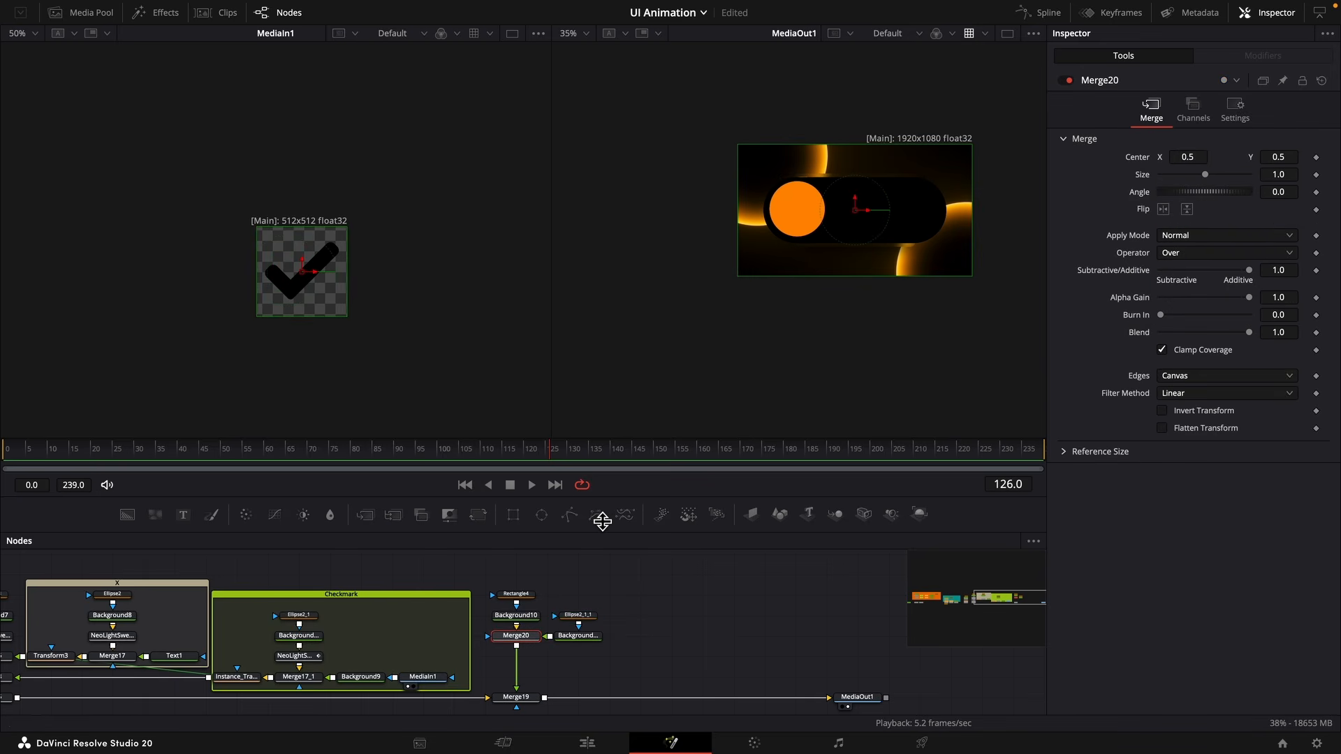
click(479, 514)
drag(1278, 208, 1240, 209)
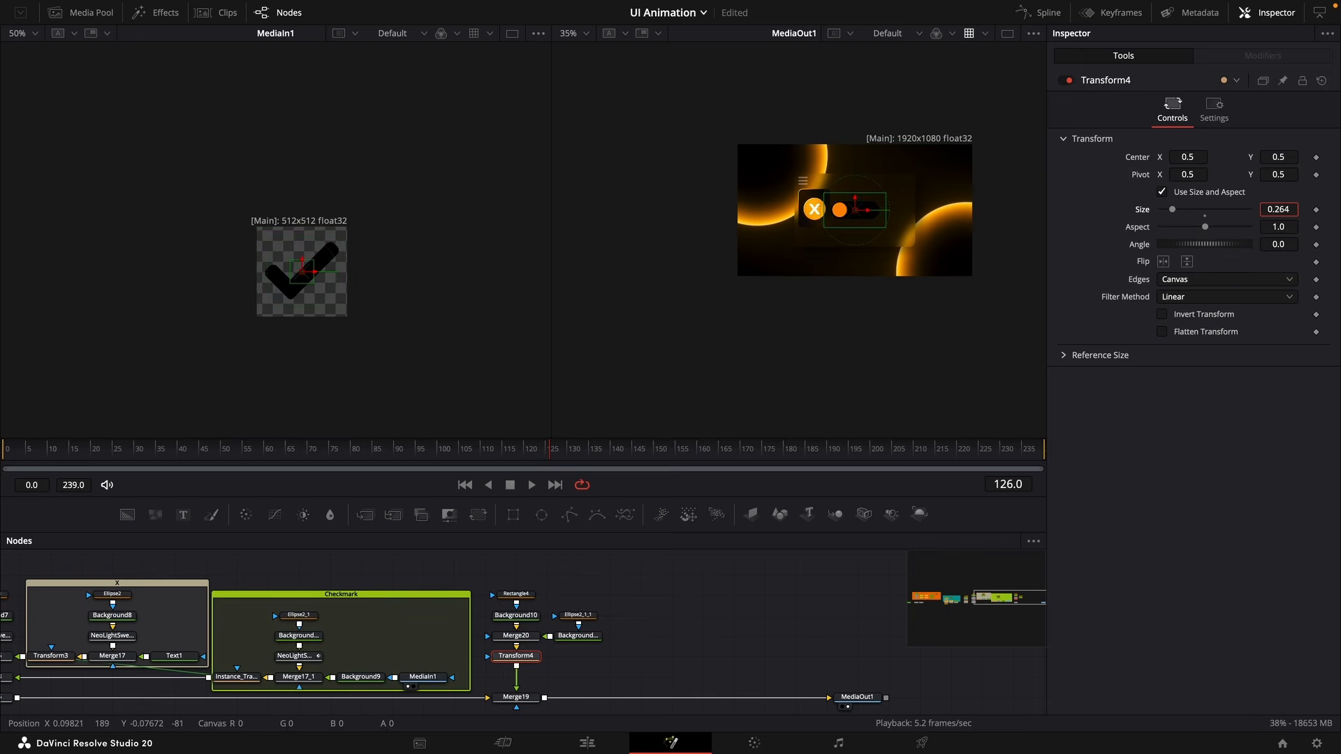
drag(1239, 209, 1239, 209)
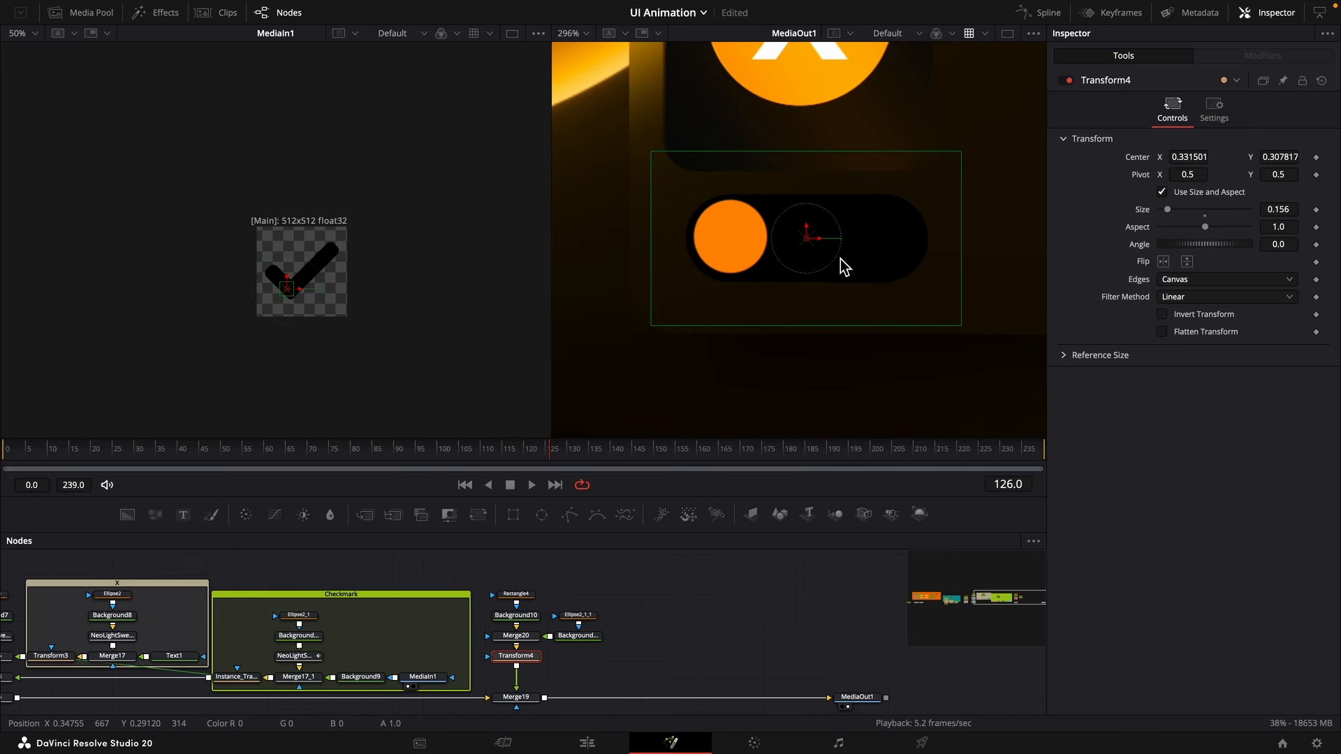
Narrow the toggle's Rectangle4 mask and set its orange circle's center X to 0.331.
click(518, 596)
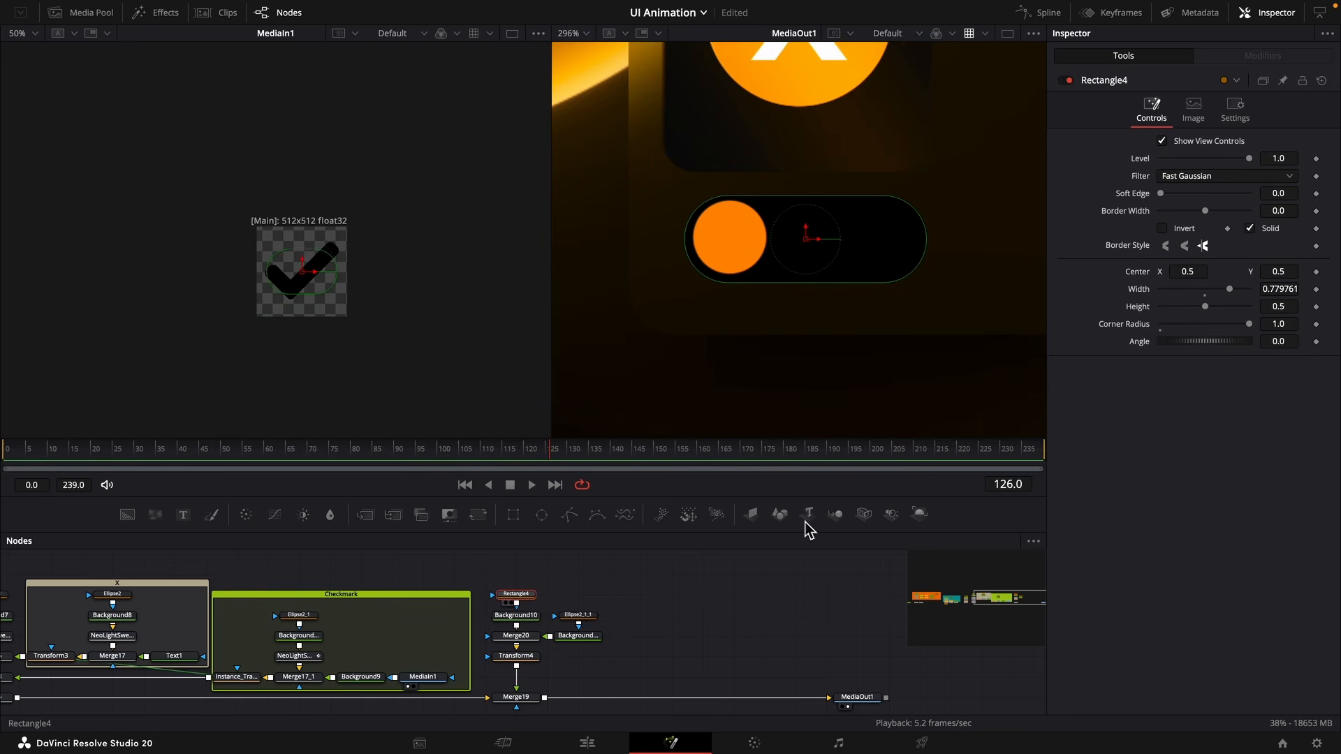
drag(1279, 288, 1219, 257)
click(578, 615)
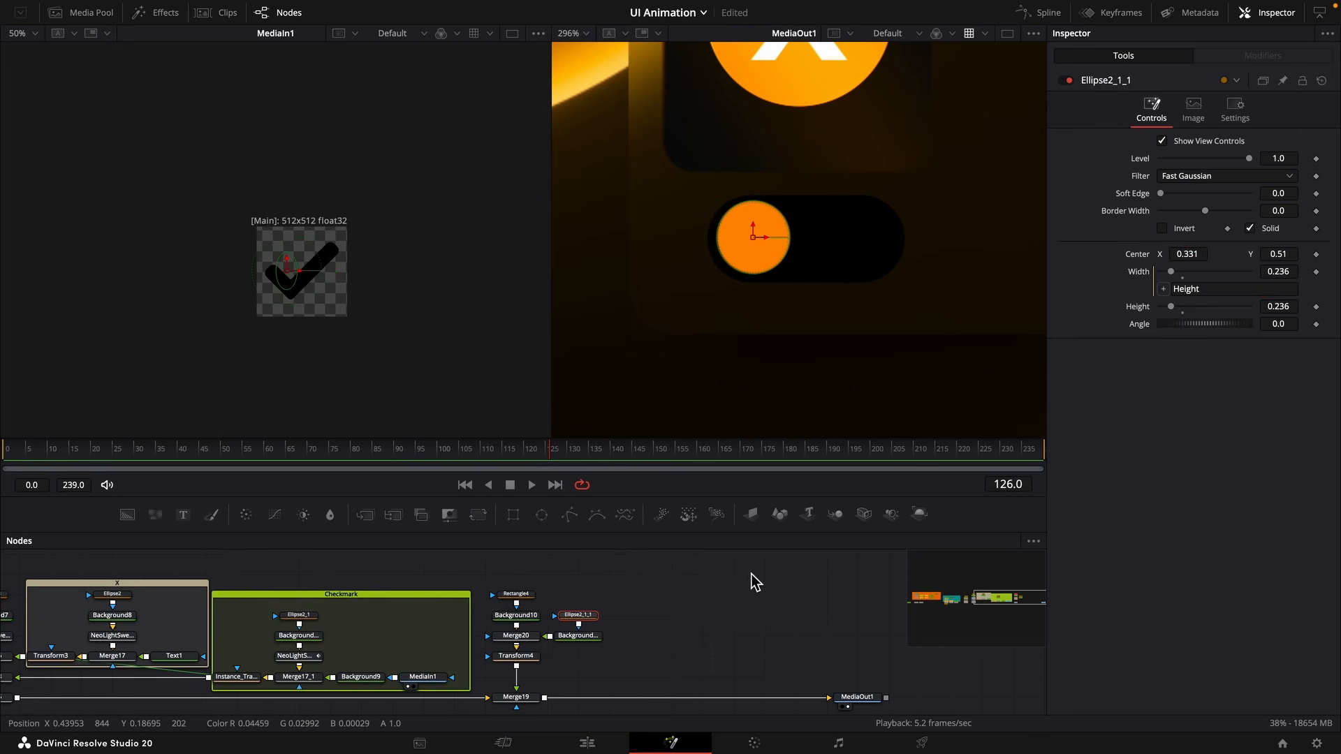
click(516, 656)
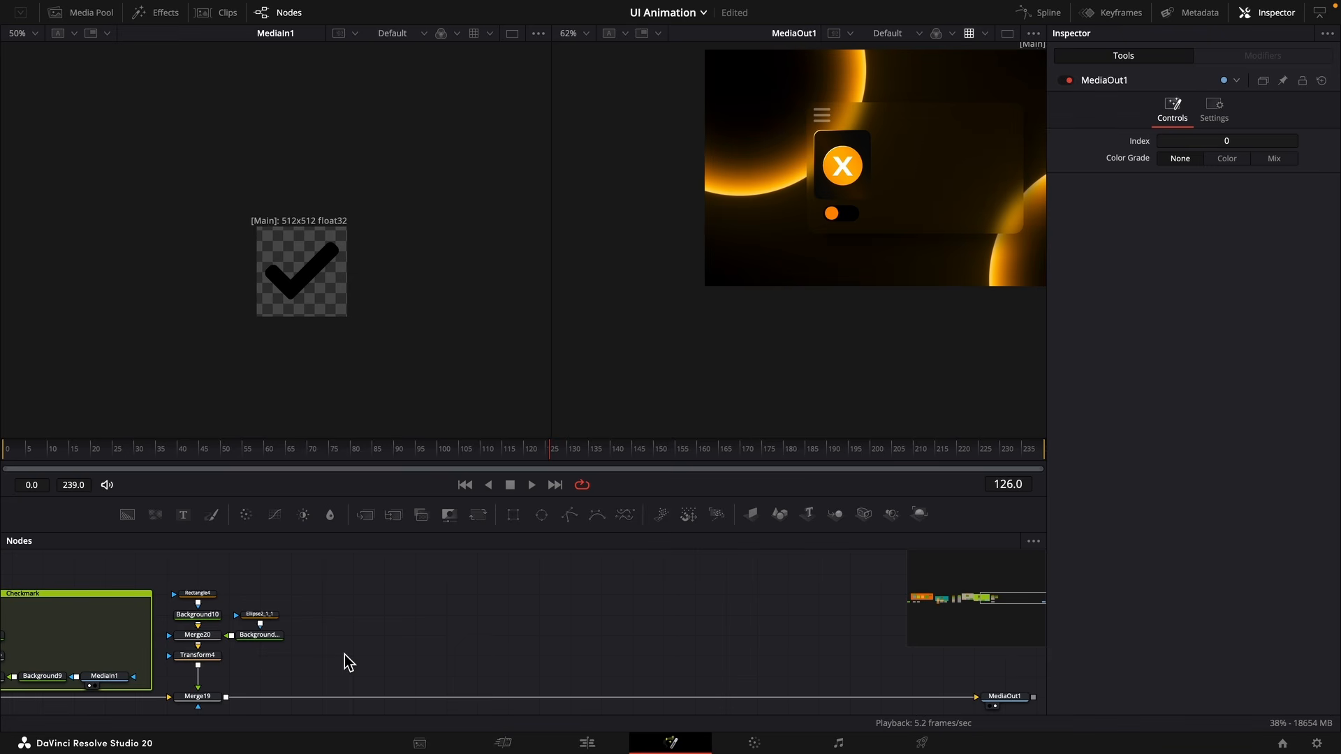
Add an Underlay to the node graph and rename it ToggleSwitch.
key(shift+space)
text(underlay)
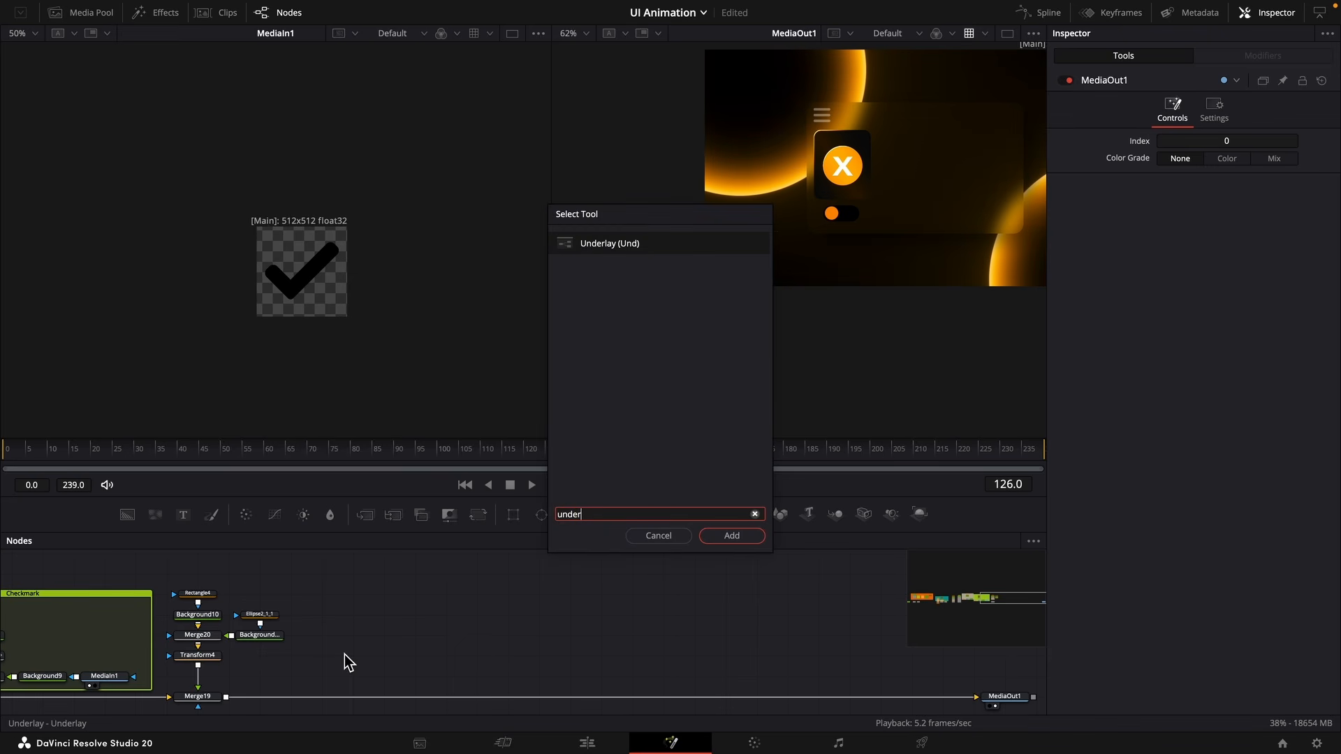
key(Return)
key(F2)
text(ToggleSwitch)
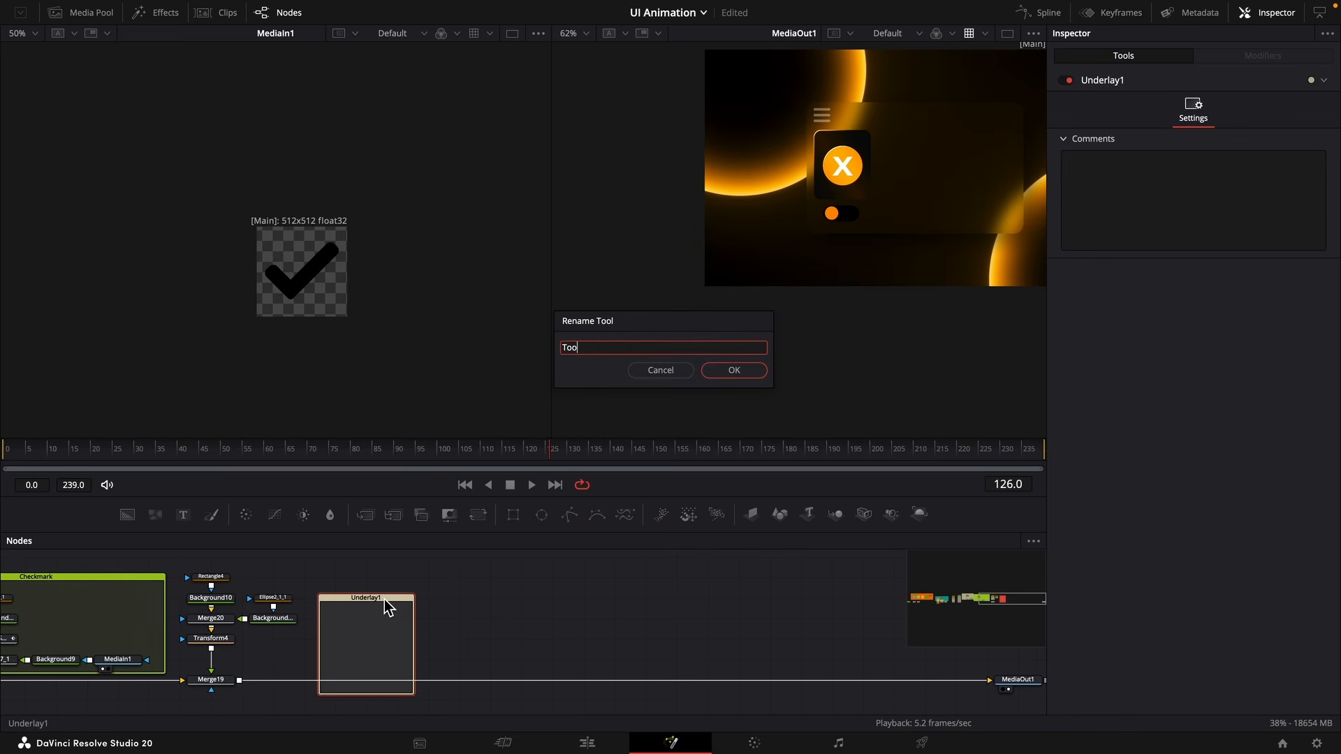
key(Return)
Place the ToggleSwitch underlay around the toggle's nodes, resize it to enclose them and colour it blue.
drag(384, 599, 217, 559)
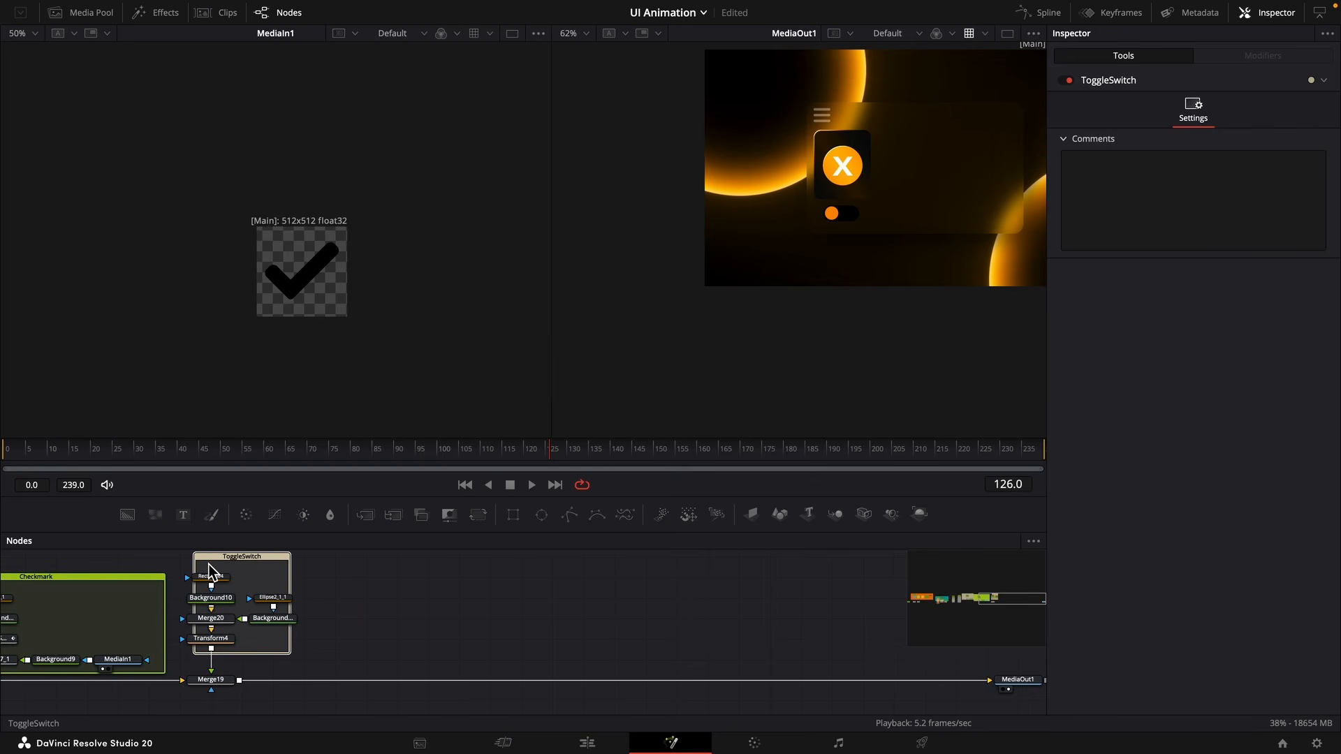
drag(290, 580, 266, 559)
click(336, 589)
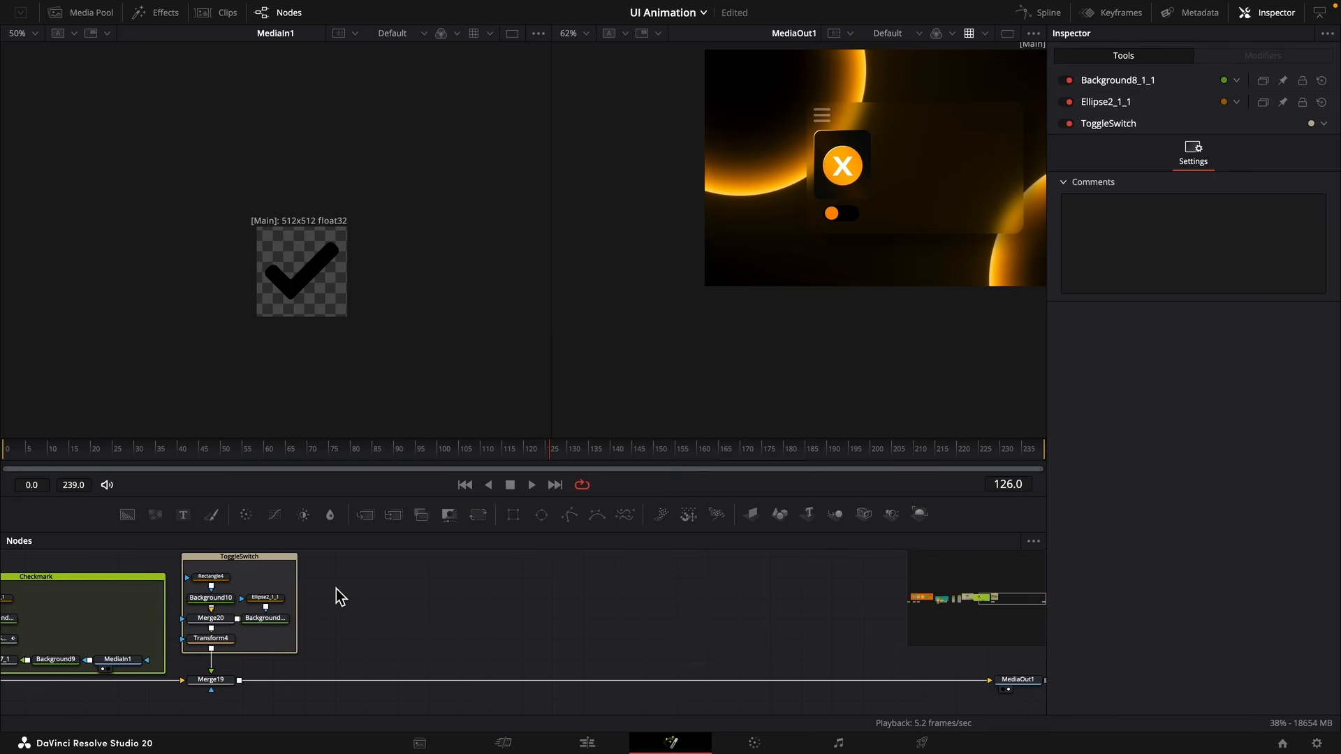
click(283, 559)
click(1324, 211)
click(1320, 338)
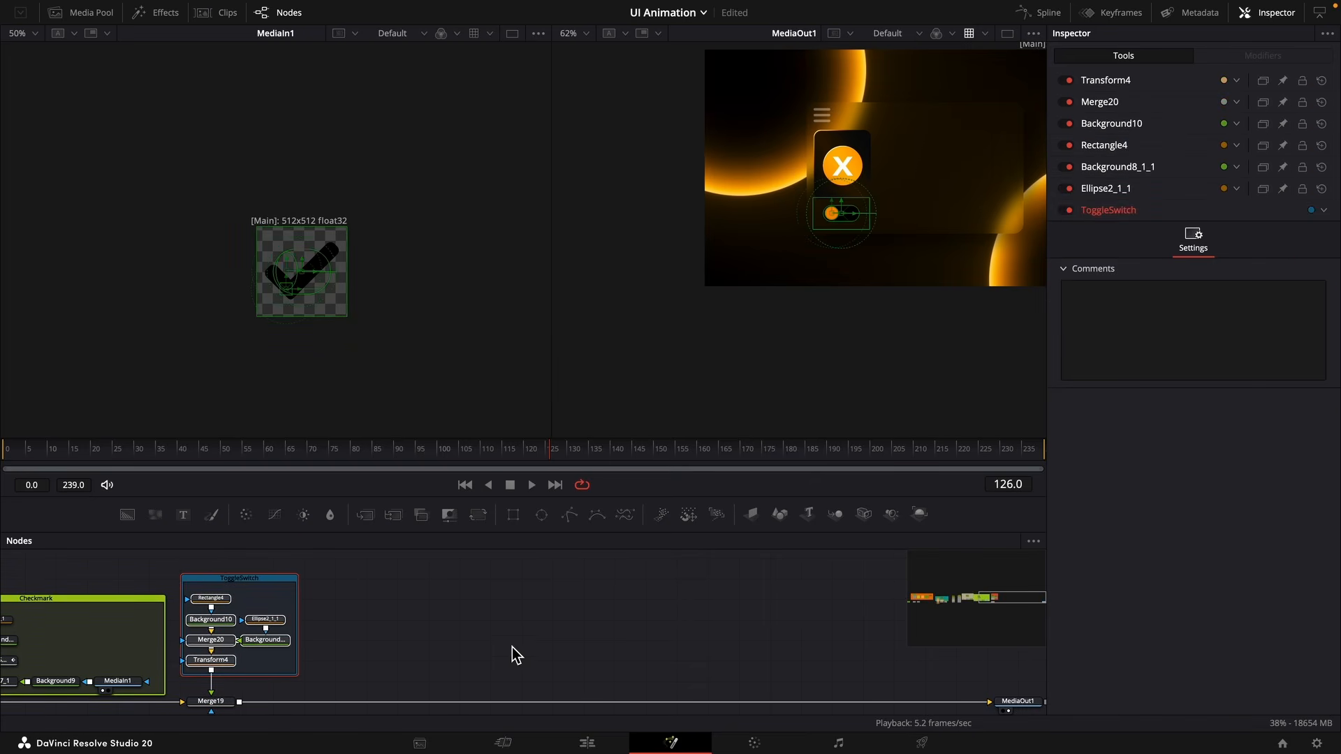
Open the Word By Word title templates under NeoEdit, Animated Text, Base Anim in the effects library.
scroll(491, 626, down, 4)
drag(431, 621, 605, 586)
click(674, 609)
scroll(731, 597, up, 6)
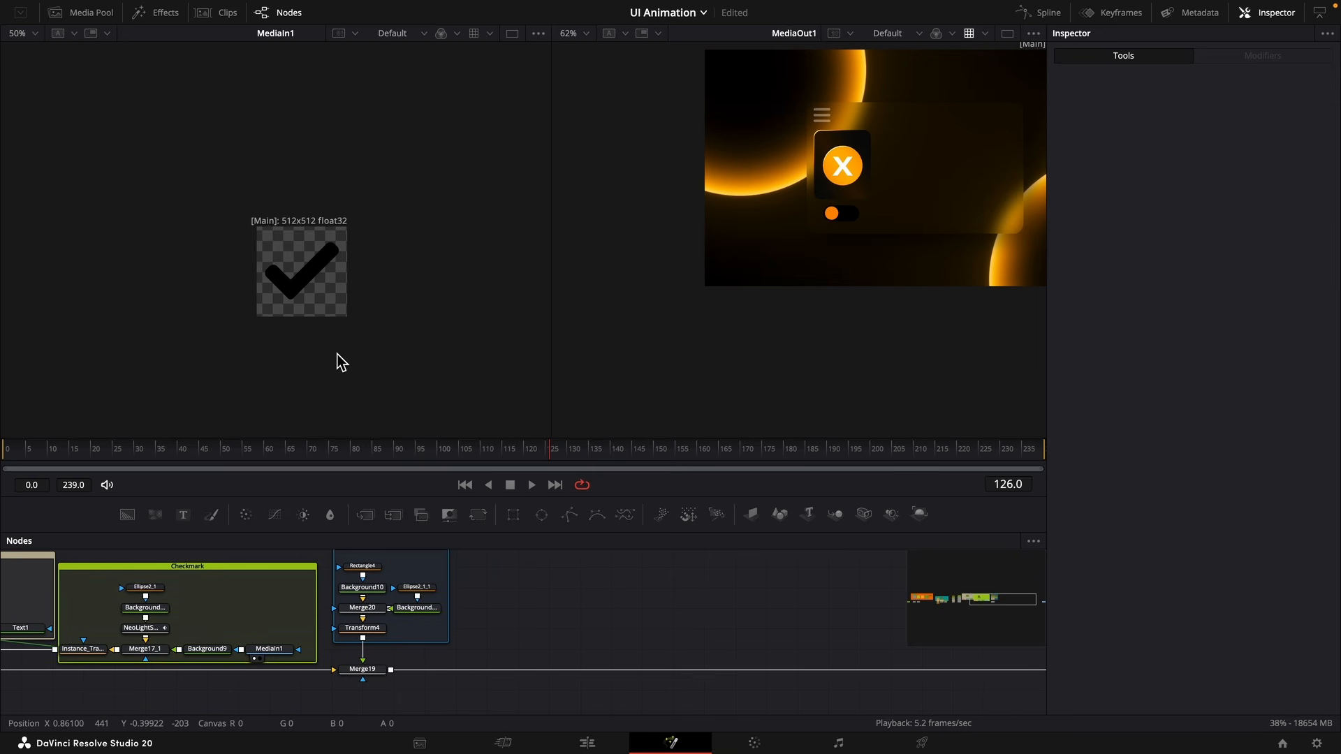
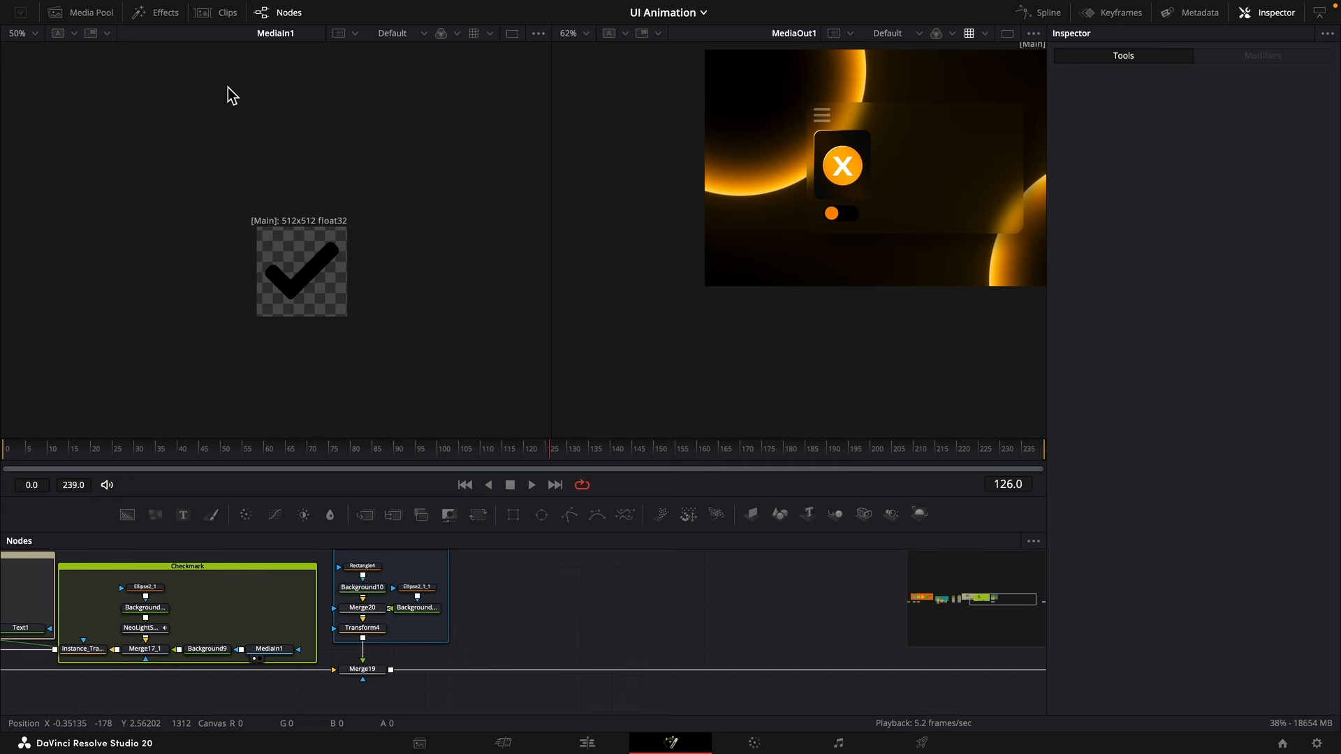
click(155, 13)
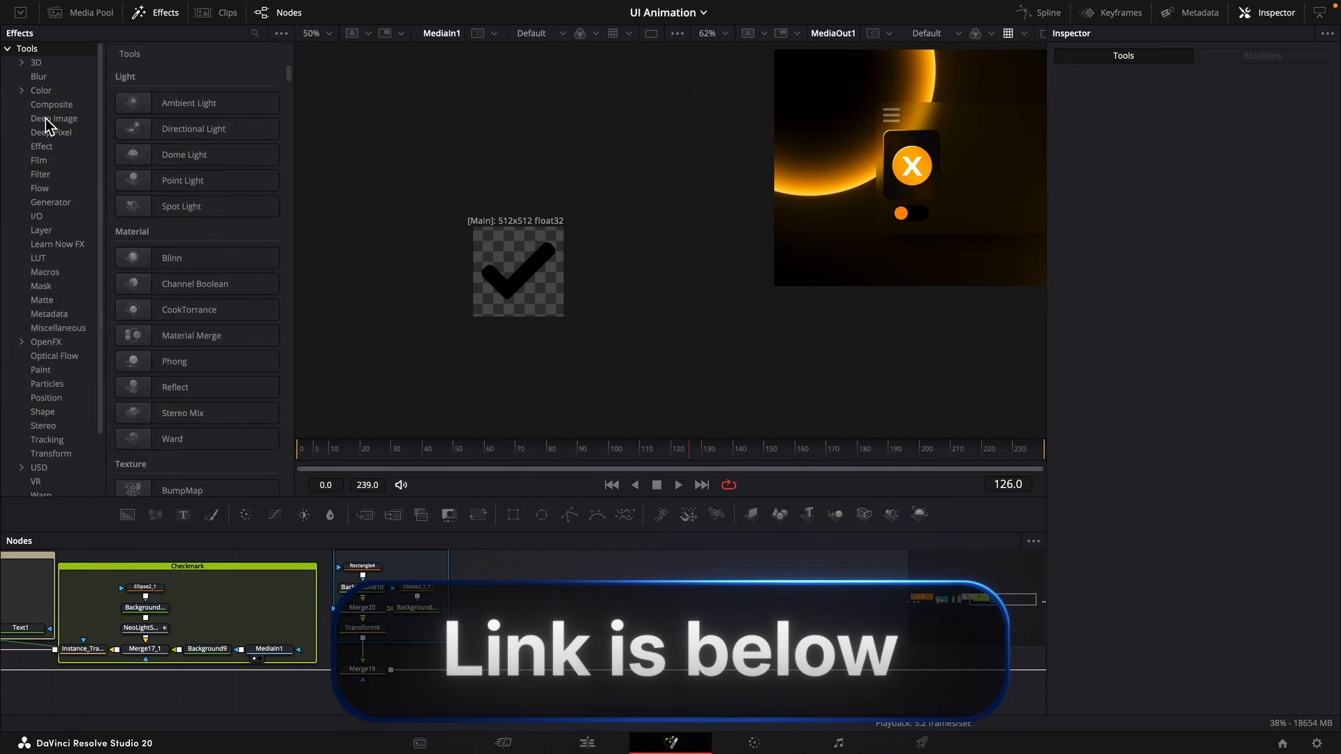
click(21, 48)
click(17, 76)
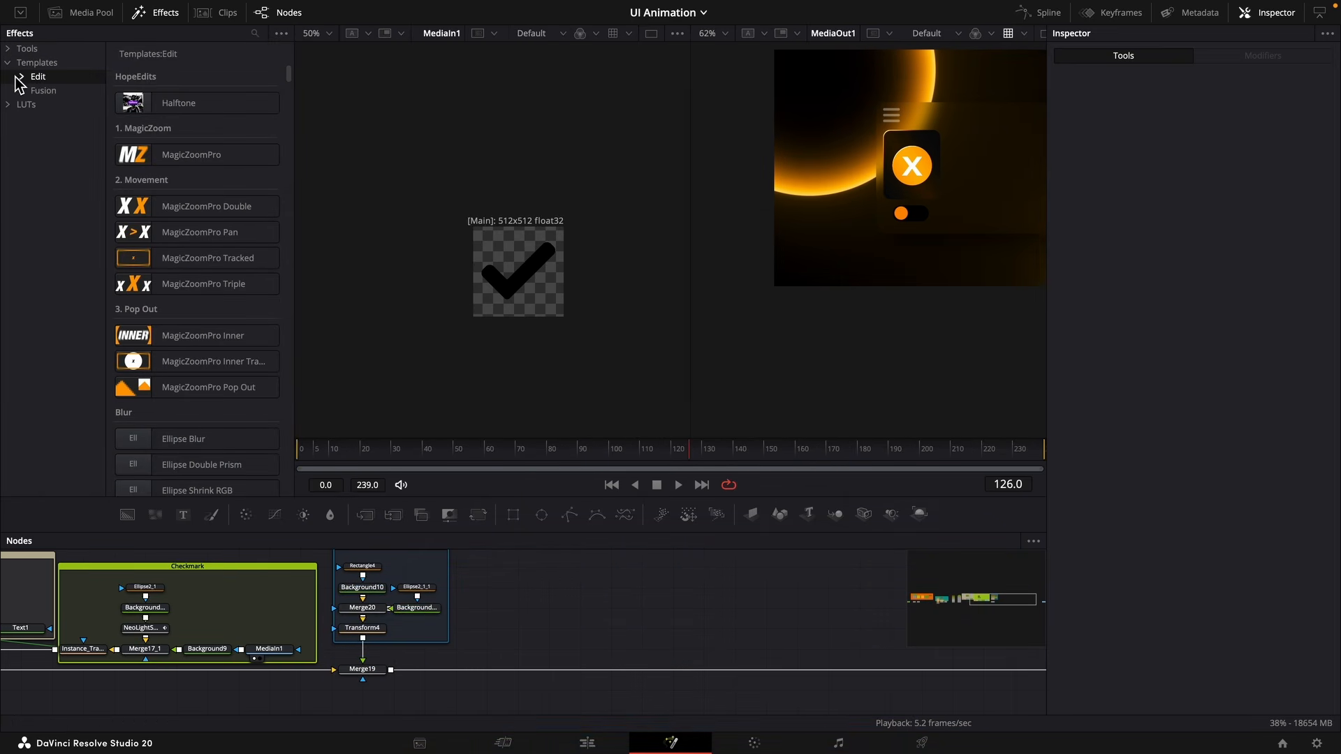
click(20, 77)
click(34, 91)
click(49, 105)
click(63, 119)
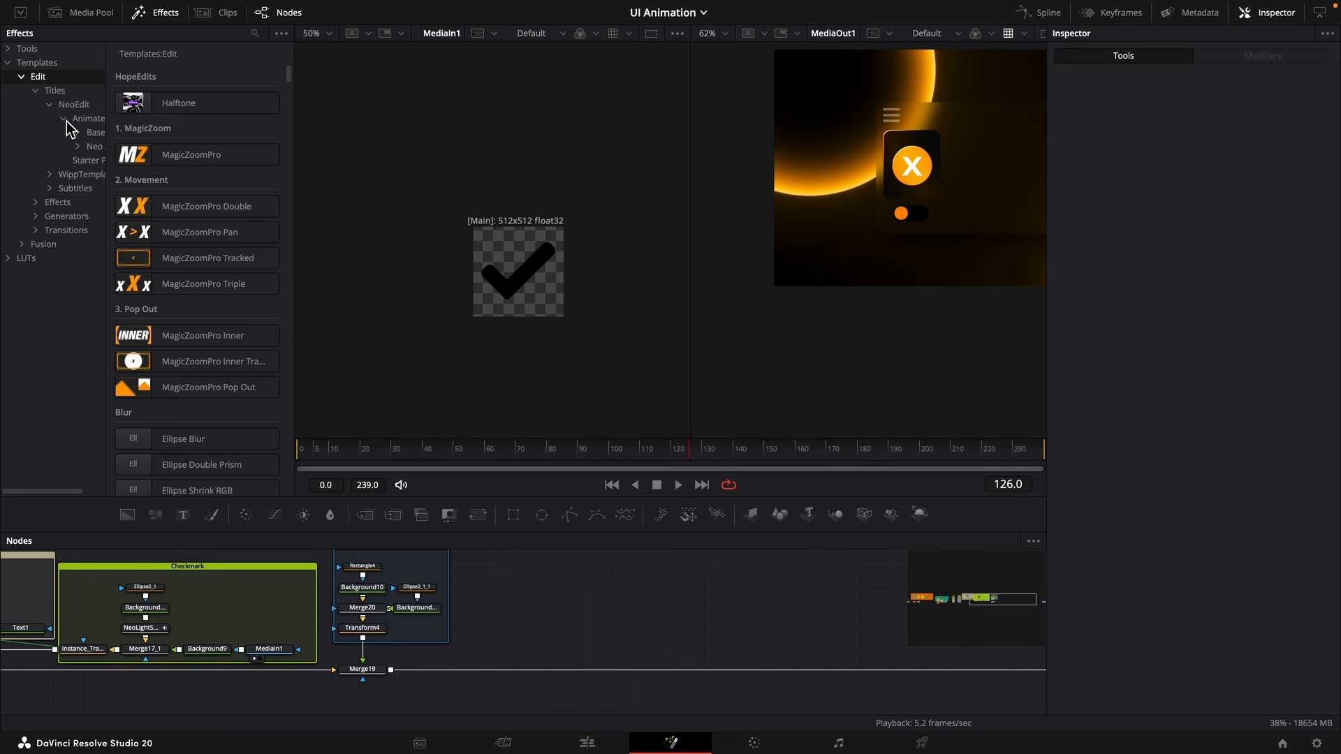
drag(106, 137, 152, 133)
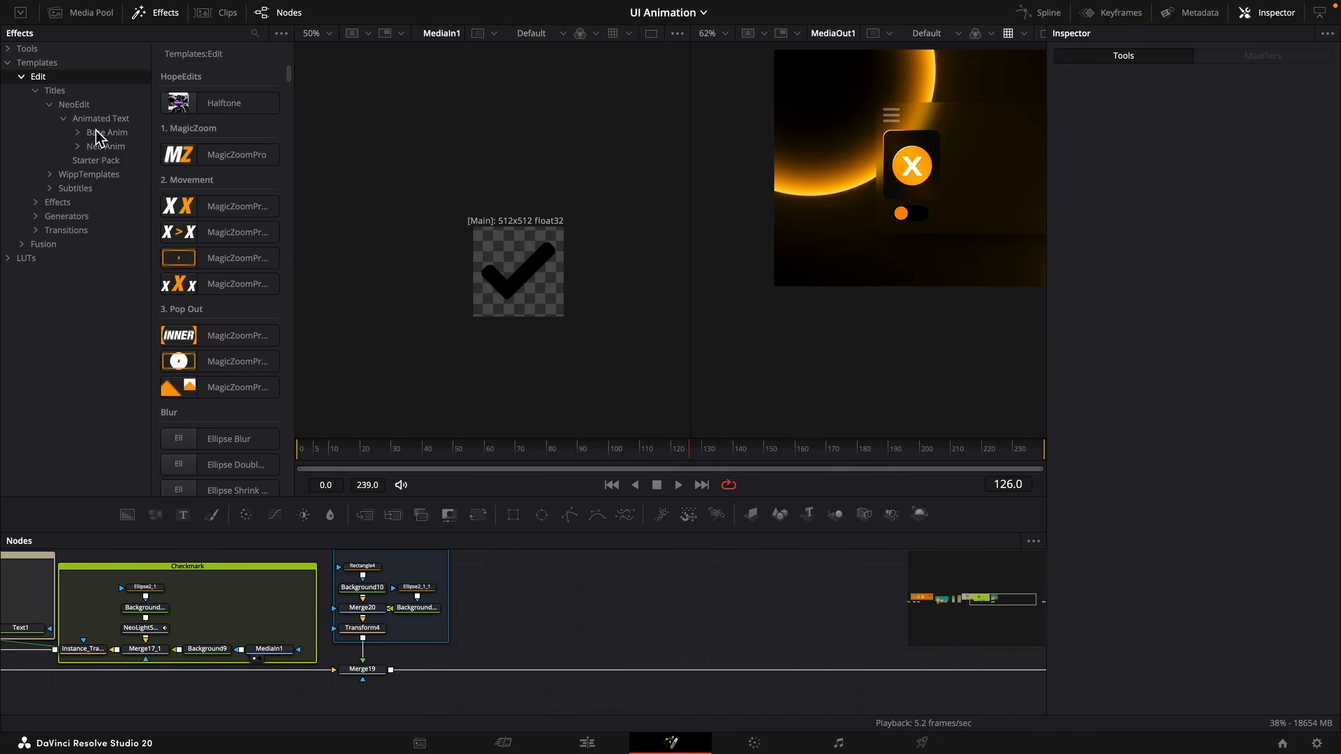
click(78, 133)
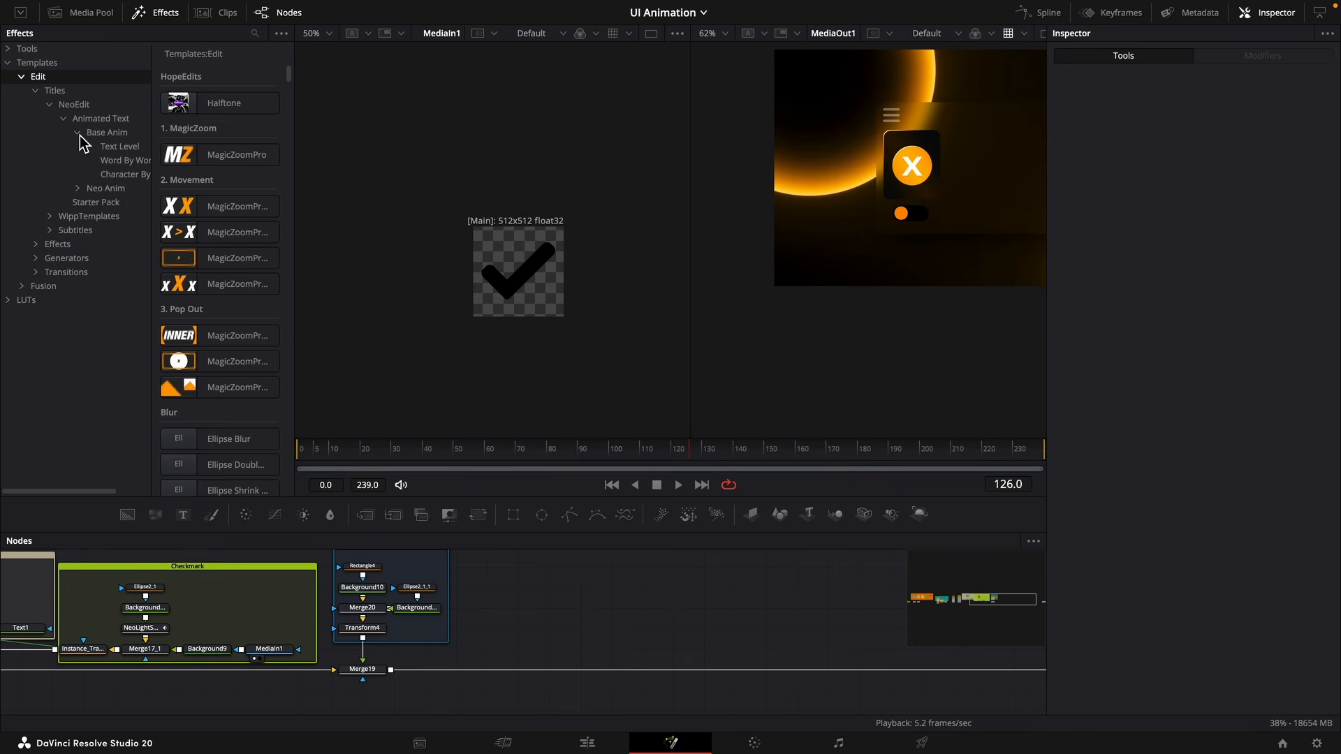
click(117, 160)
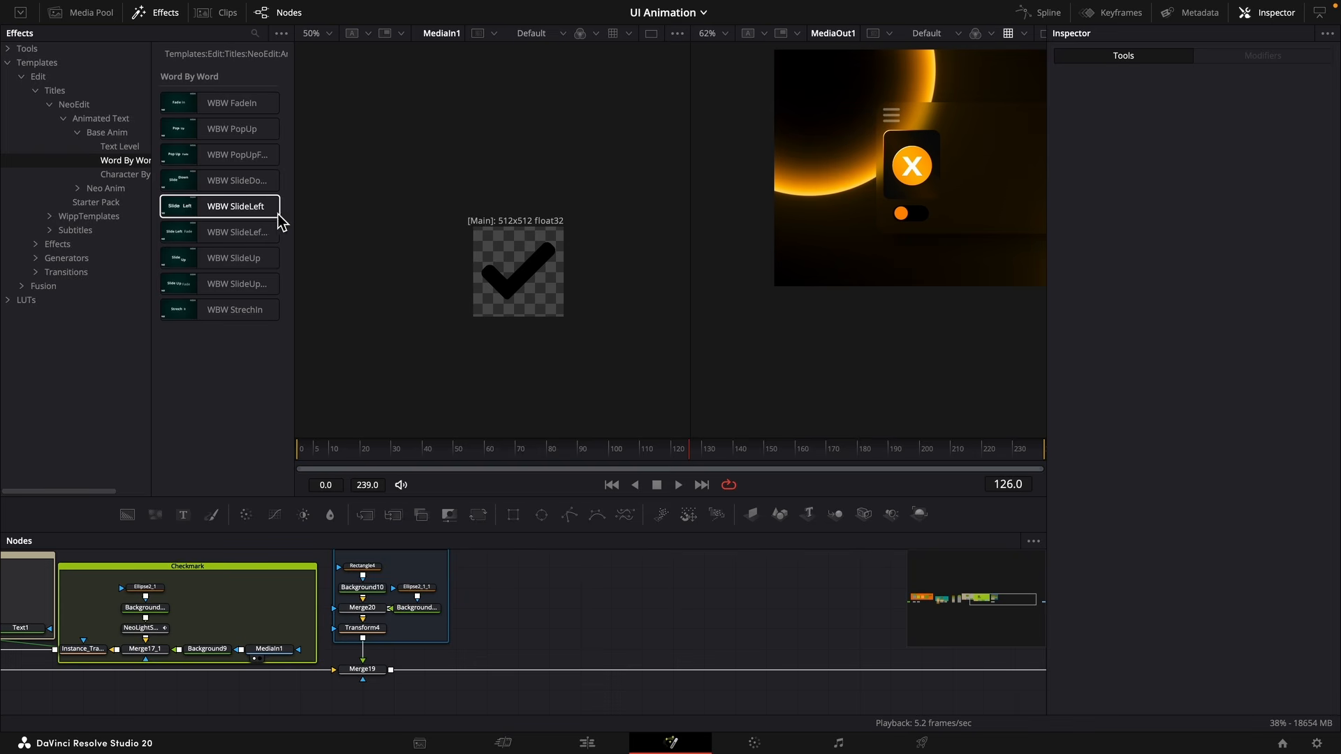
Add the WBW SlideLeftFade and WBW SlideUpFade titles beside the ToggleSwitch underlay and stack their nodes in two aligned rows.
drag(294, 224, 541, 602)
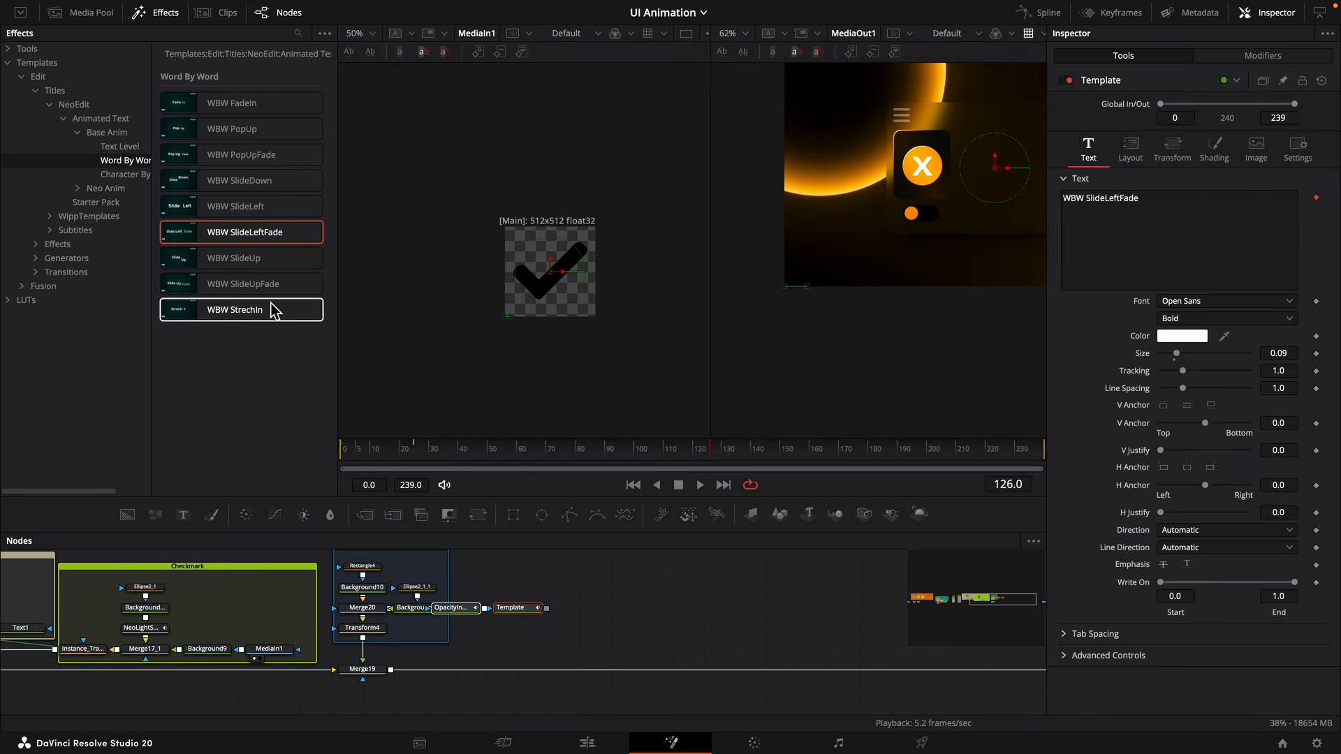
drag(276, 285, 616, 589)
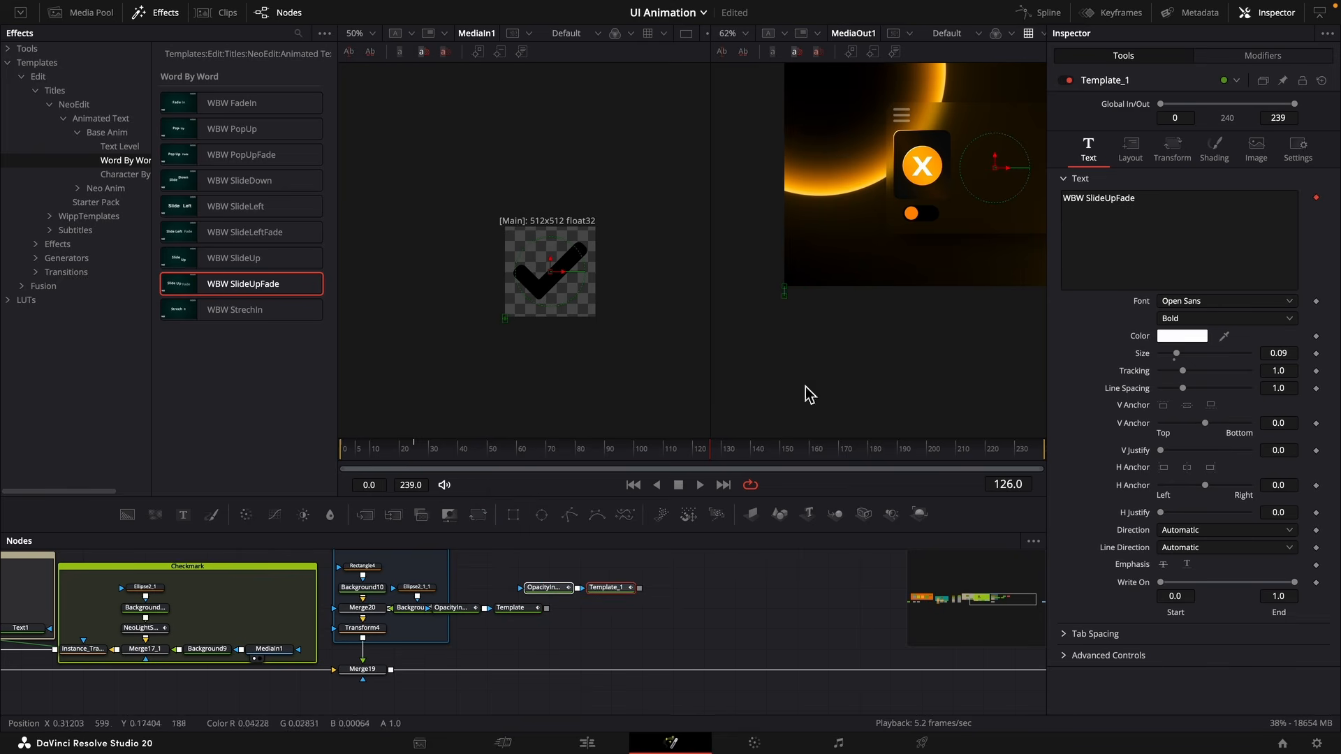
drag(451, 608, 547, 611)
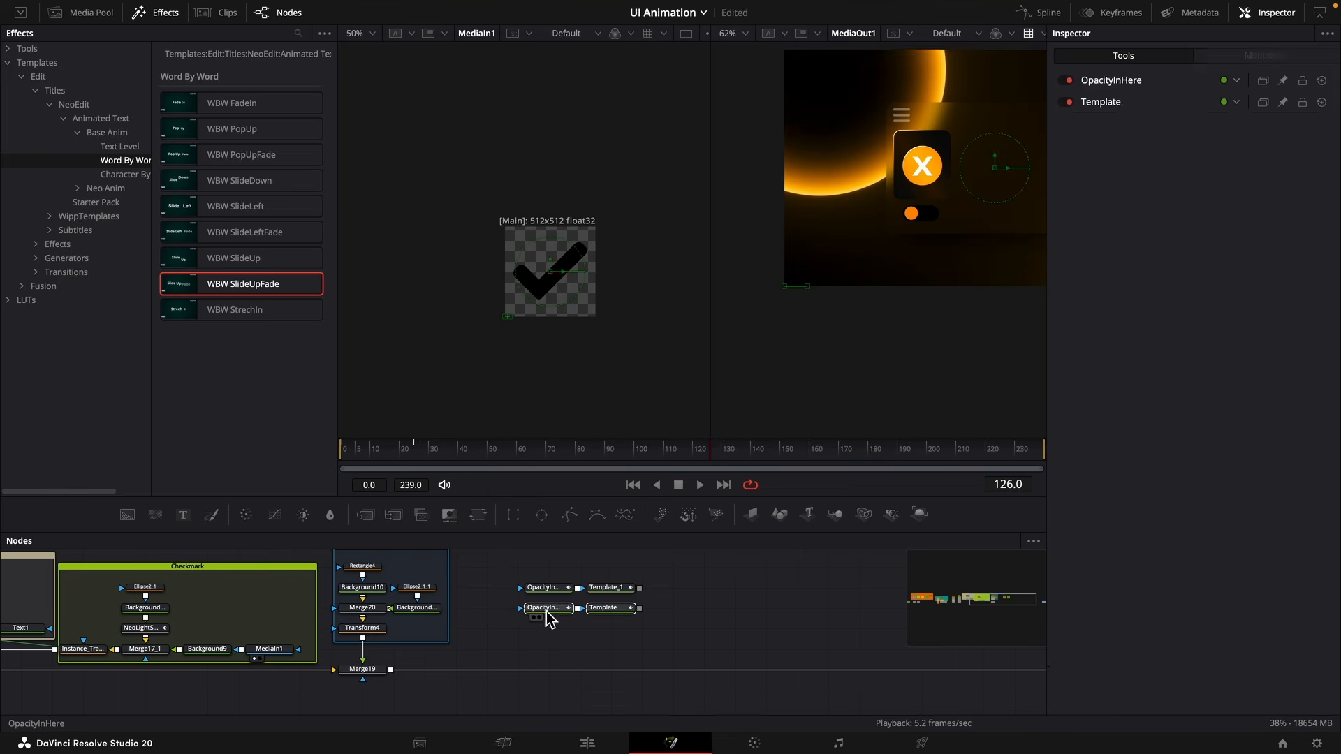
click(684, 589)
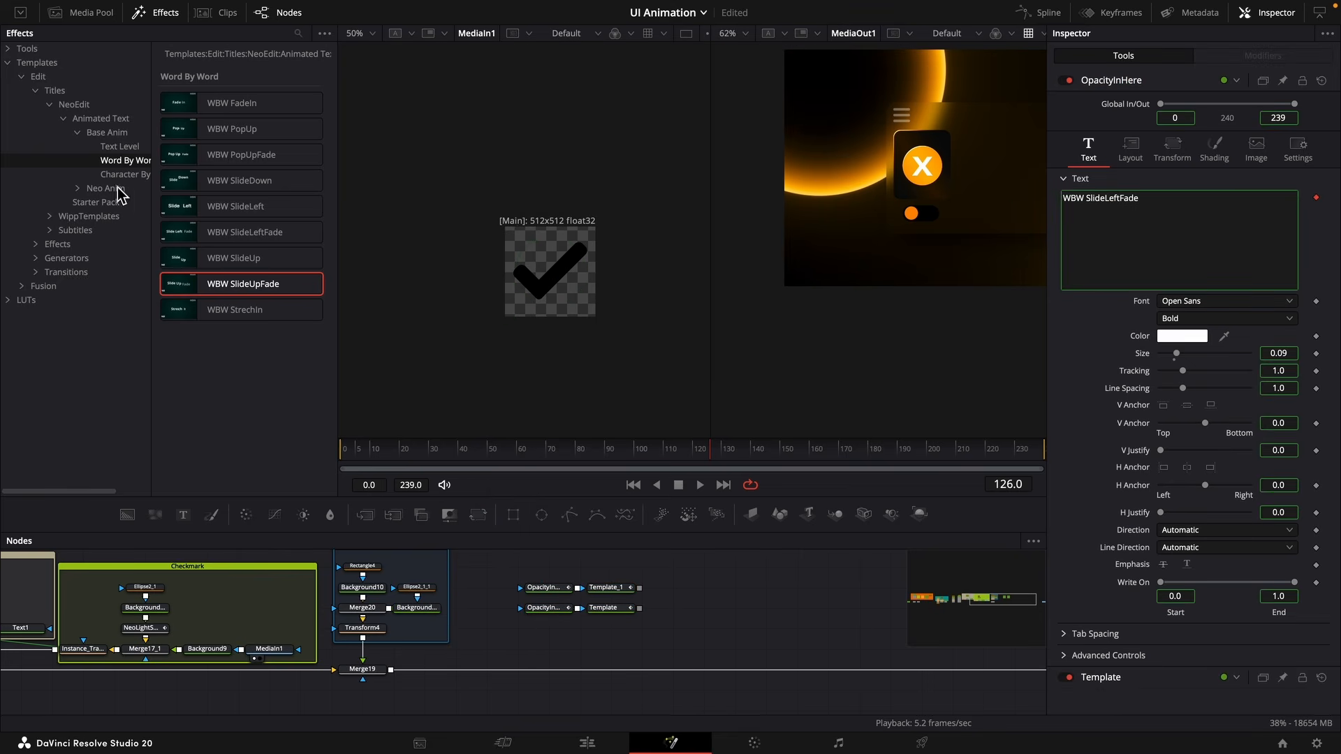
Add the Neo Anim WBW Slide title, preview its animation and set its In Offset to 10.
click(78, 188)
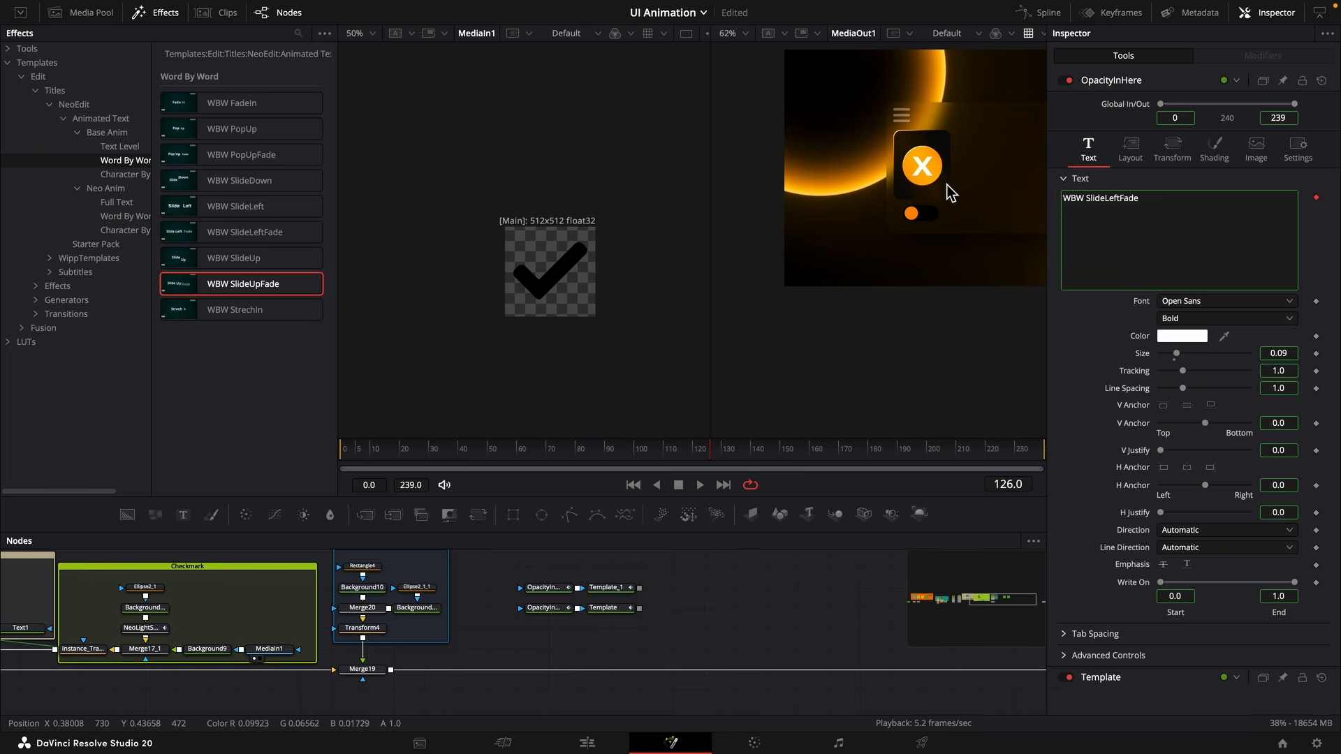
click(115, 203)
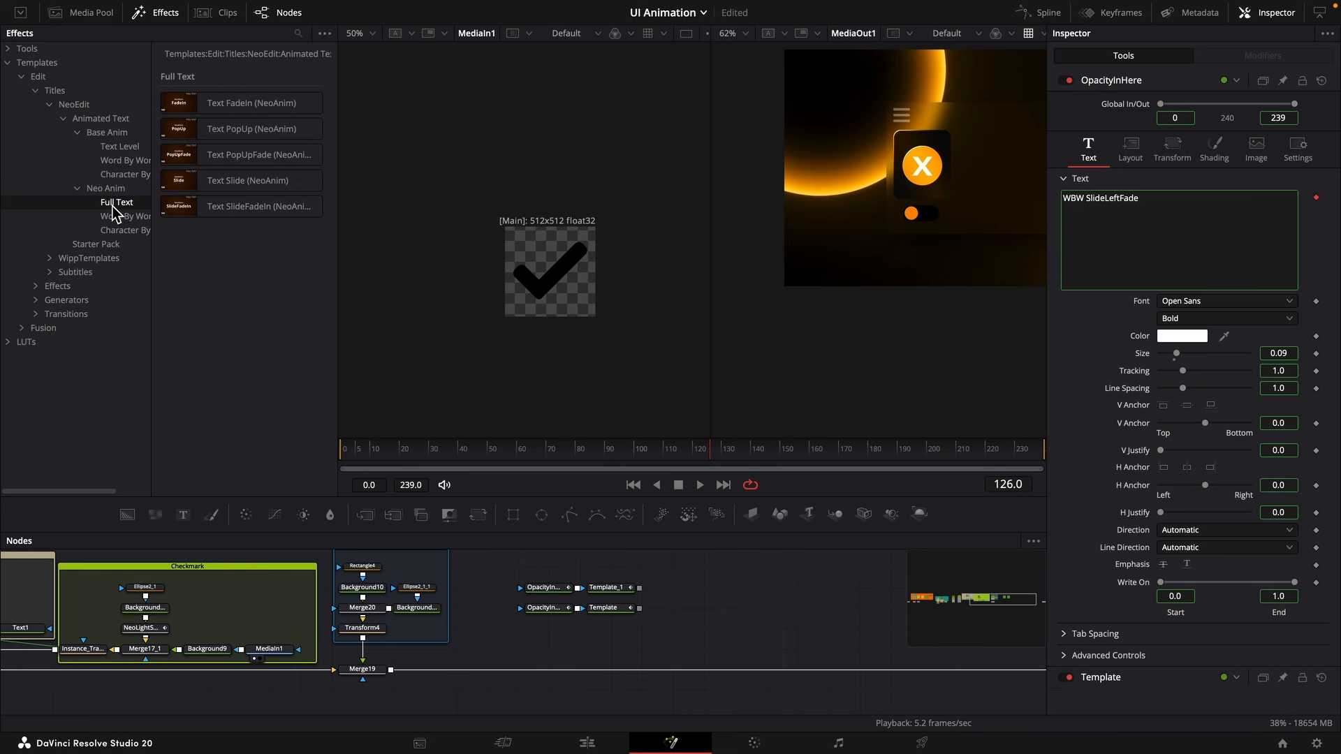
click(125, 218)
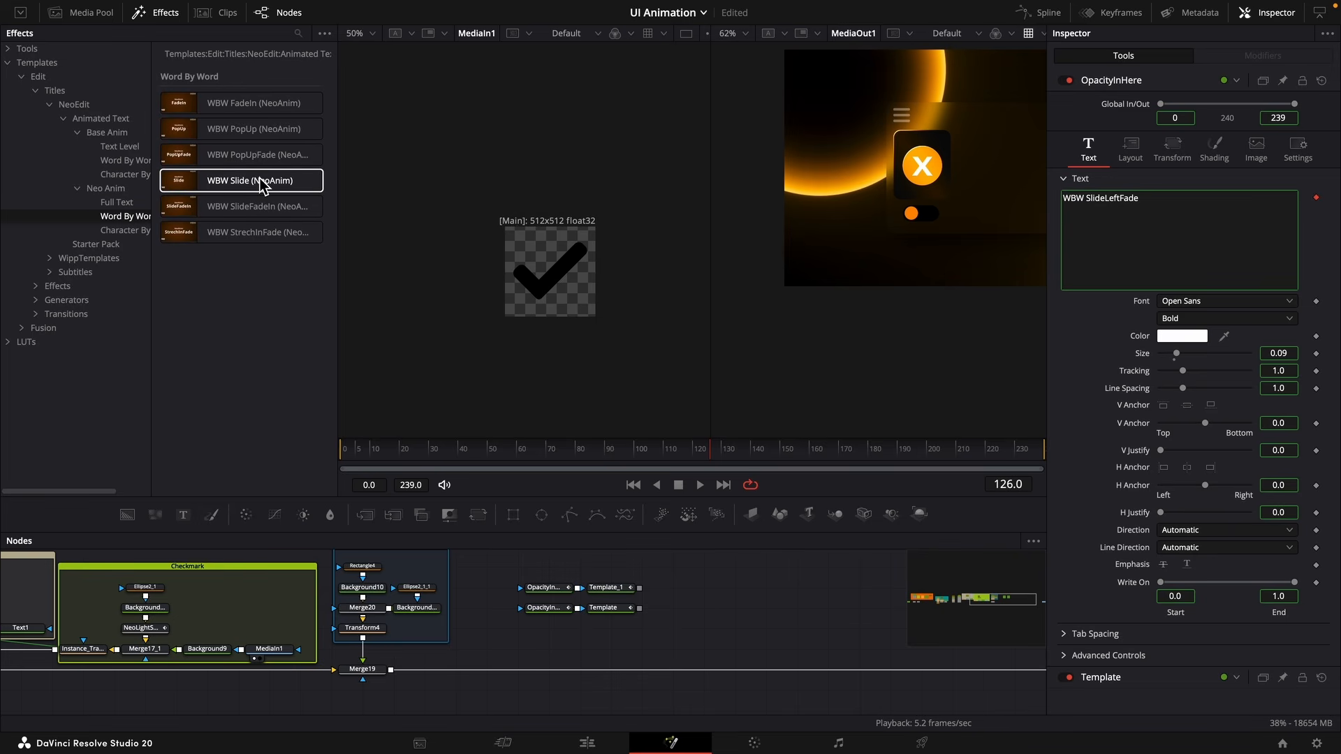
drag(261, 185, 734, 614)
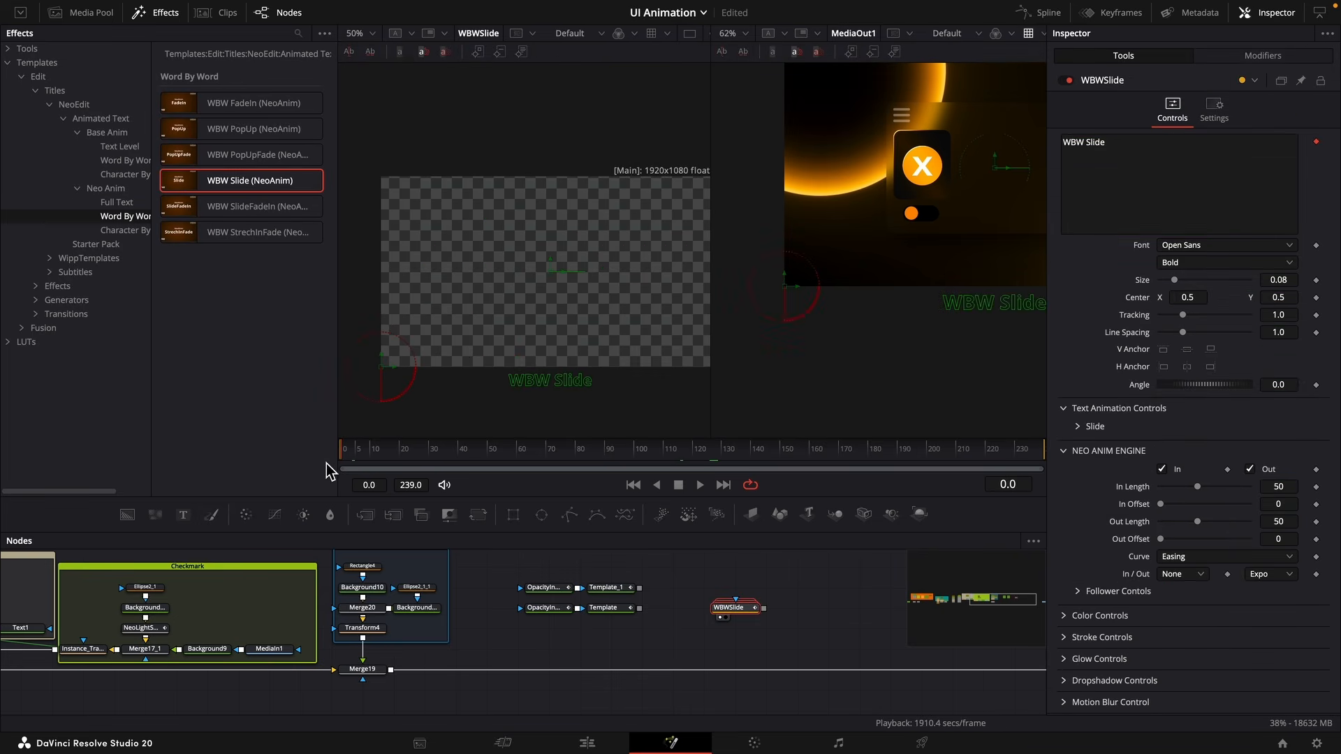
key(space)
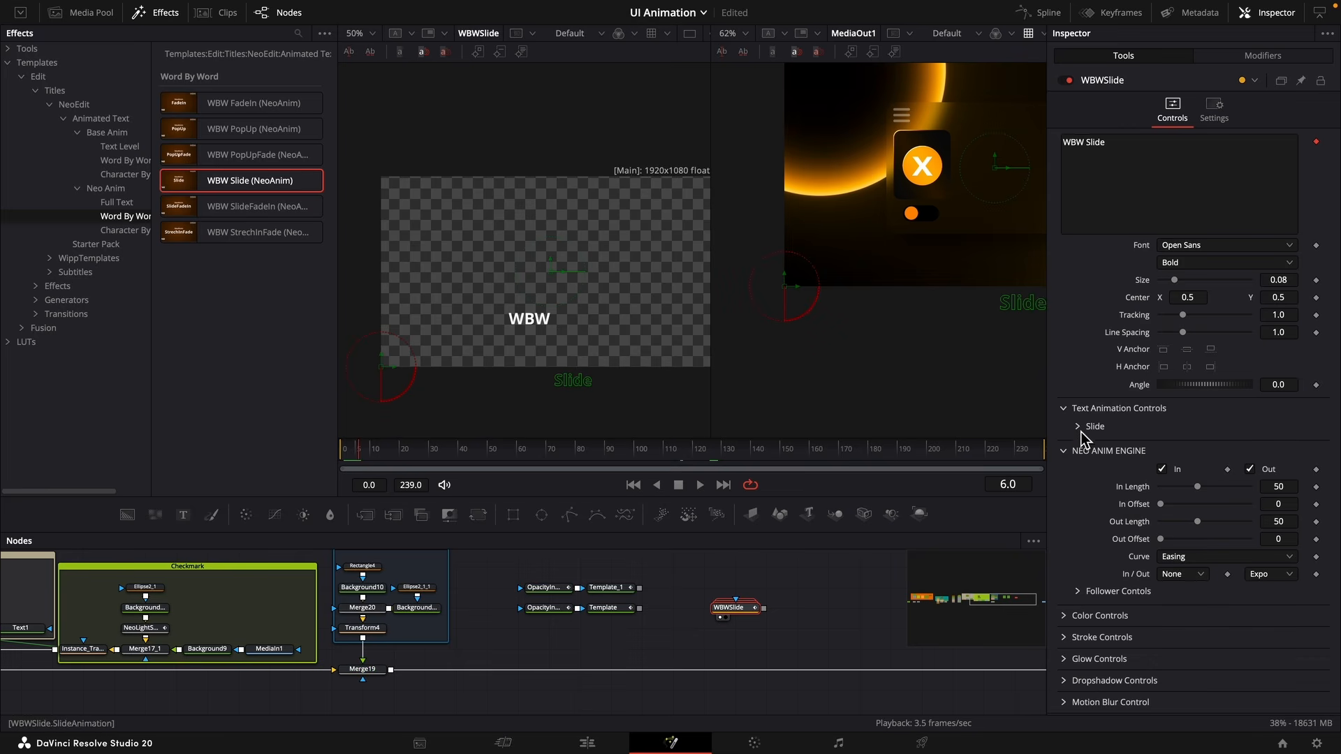
drag(1293, 503, 1320, 503)
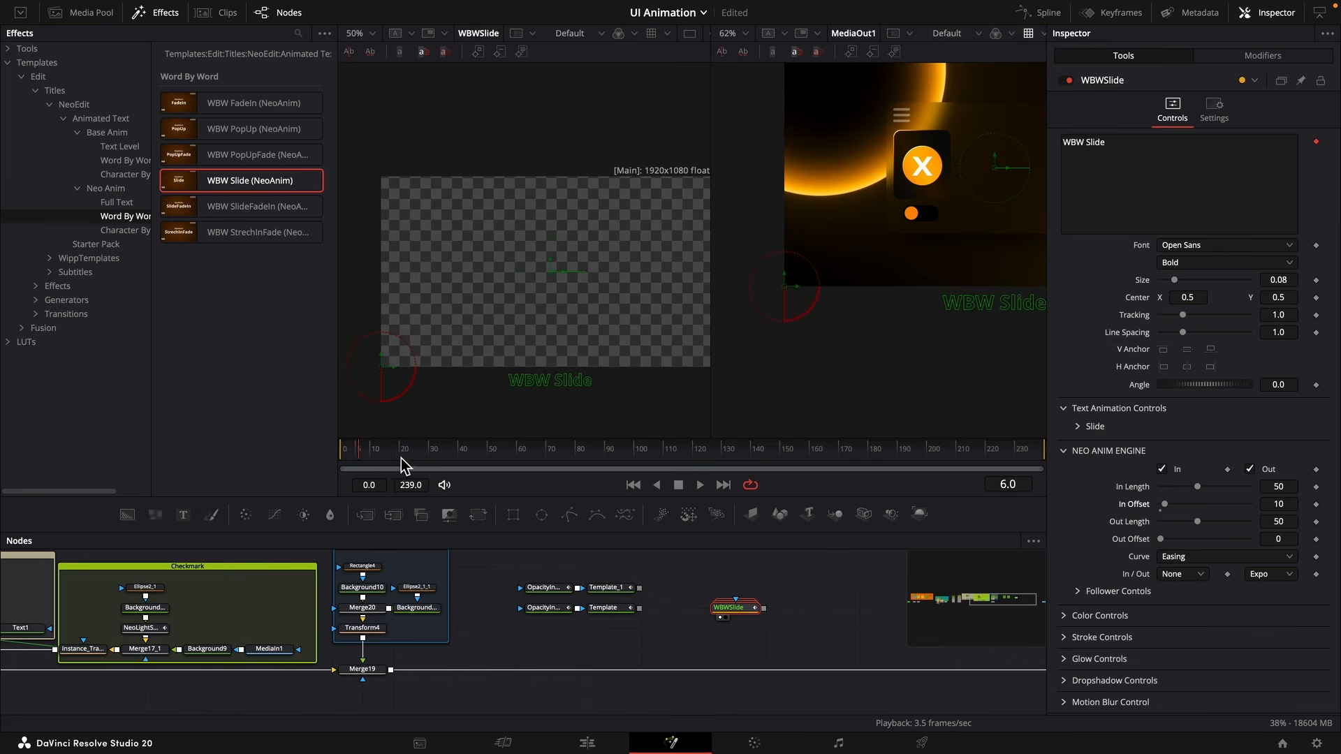
click(375, 453)
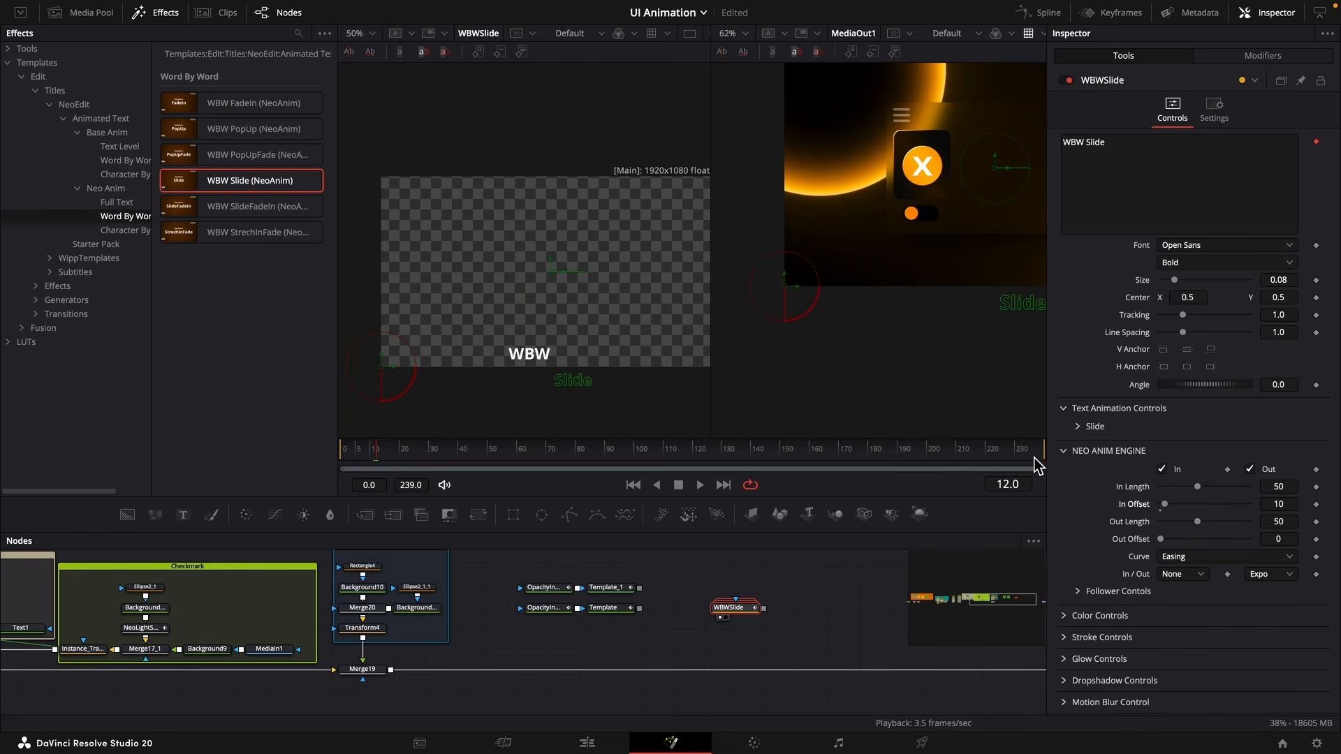
Enable the stroke and glow on the WBW Slide title.
click(1074, 616)
scroll(1081, 644, down, 2)
click(1080, 643)
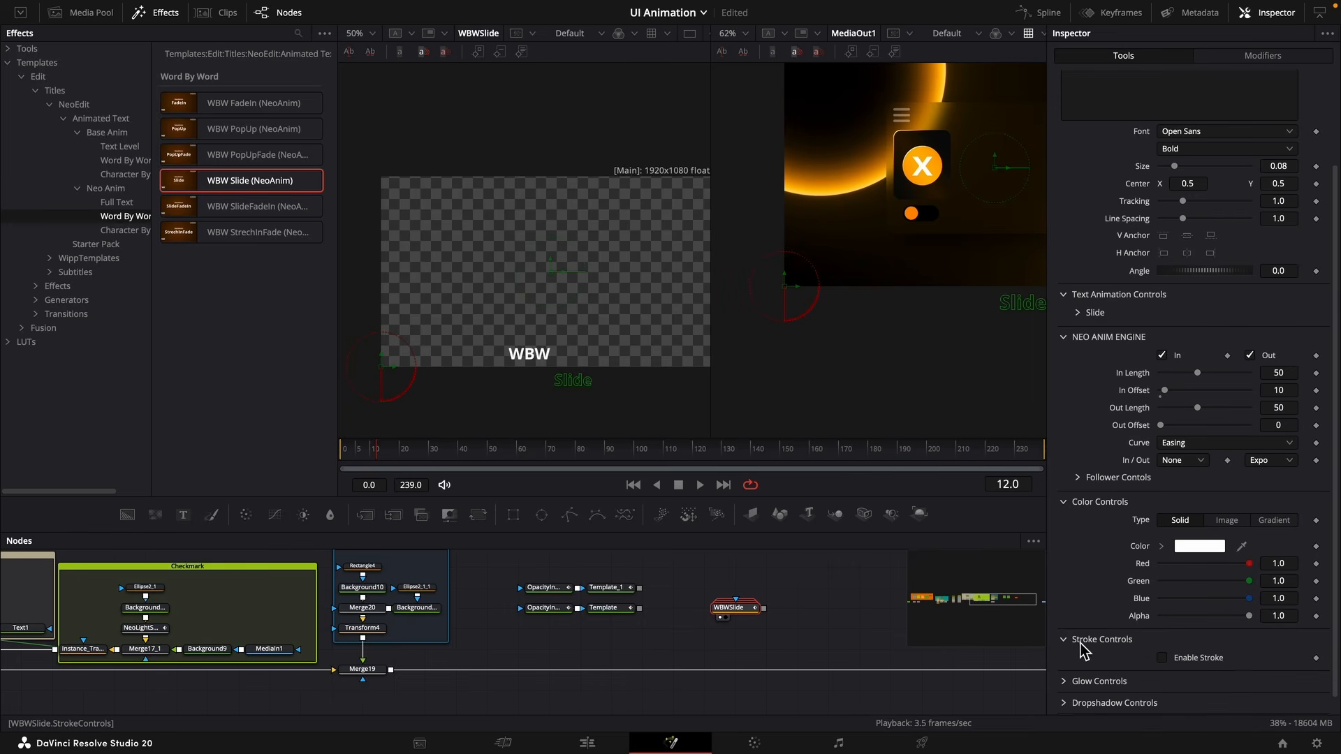
click(1163, 658)
scroll(1164, 667, down, 2)
click(1165, 679)
scroll(1165, 678, down, 2)
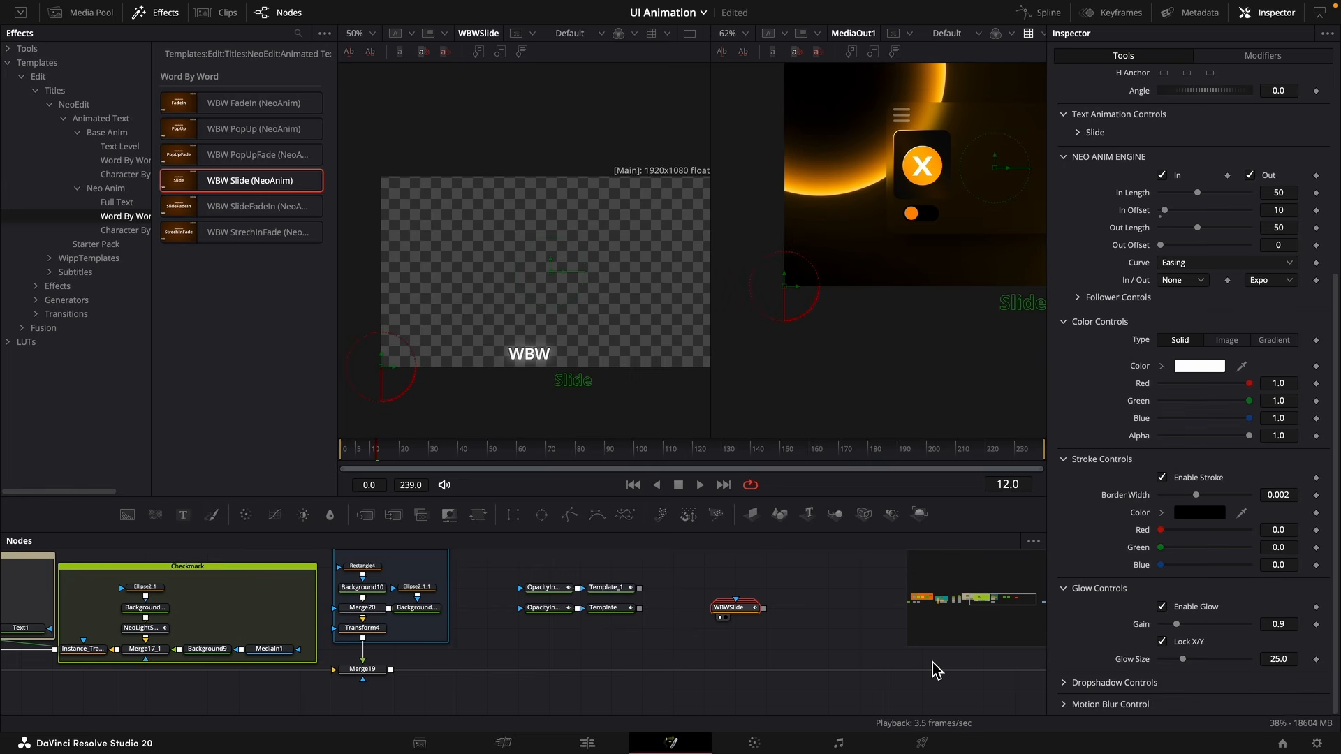
Delete the WBW Slide title node and show MediaOut1 in the second viewer.
key(Delete)
click(602, 617)
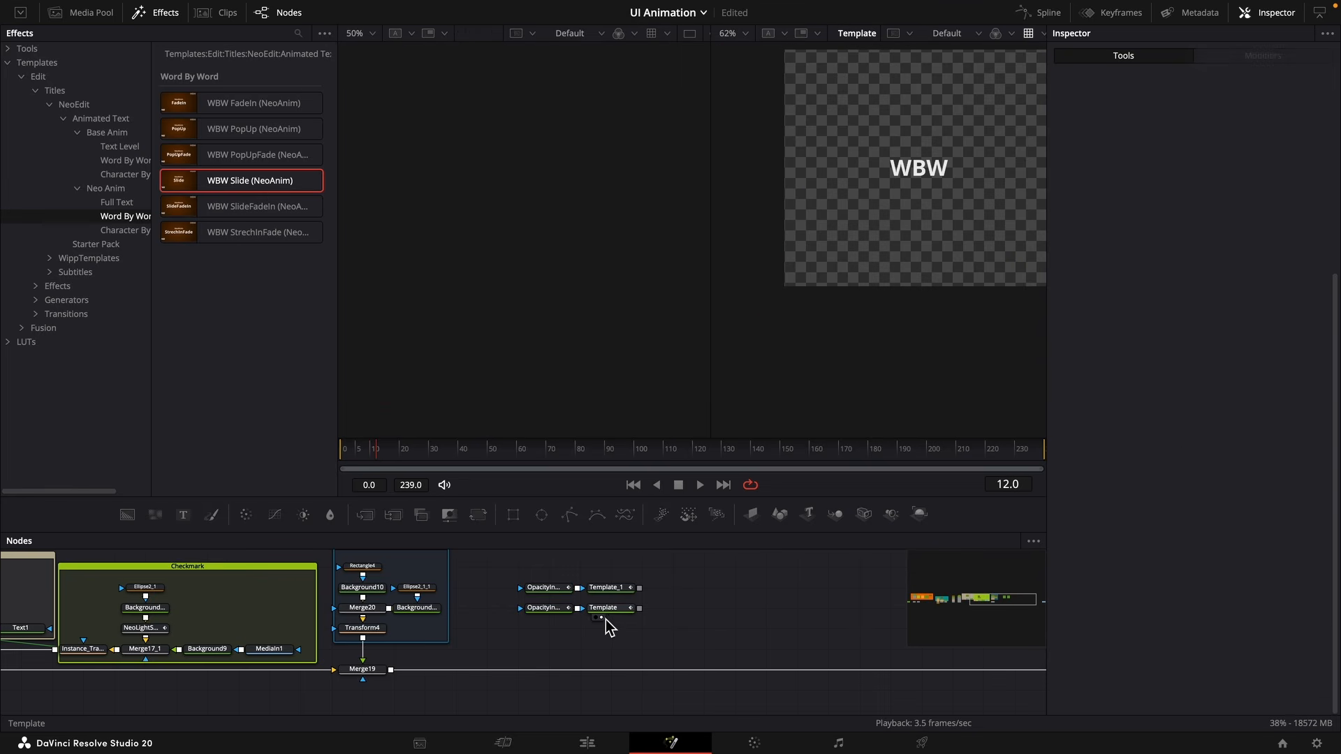
scroll(606, 616, right, 5)
click(841, 661)
key(2)
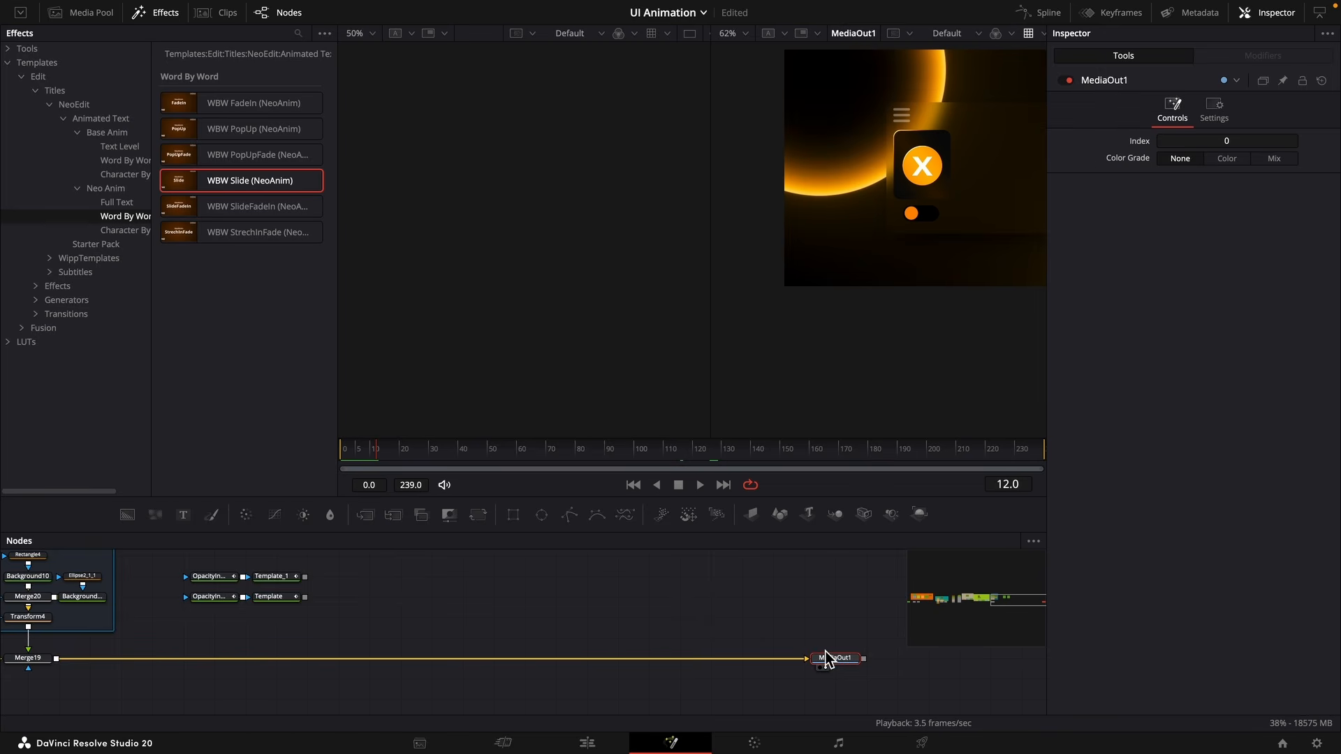
Merge the two title templates together and merge the result over Merge19, ahead of MediaOut1.
scroll(484, 643, left, 1)
click(295, 587)
drag(326, 586, 81, 670)
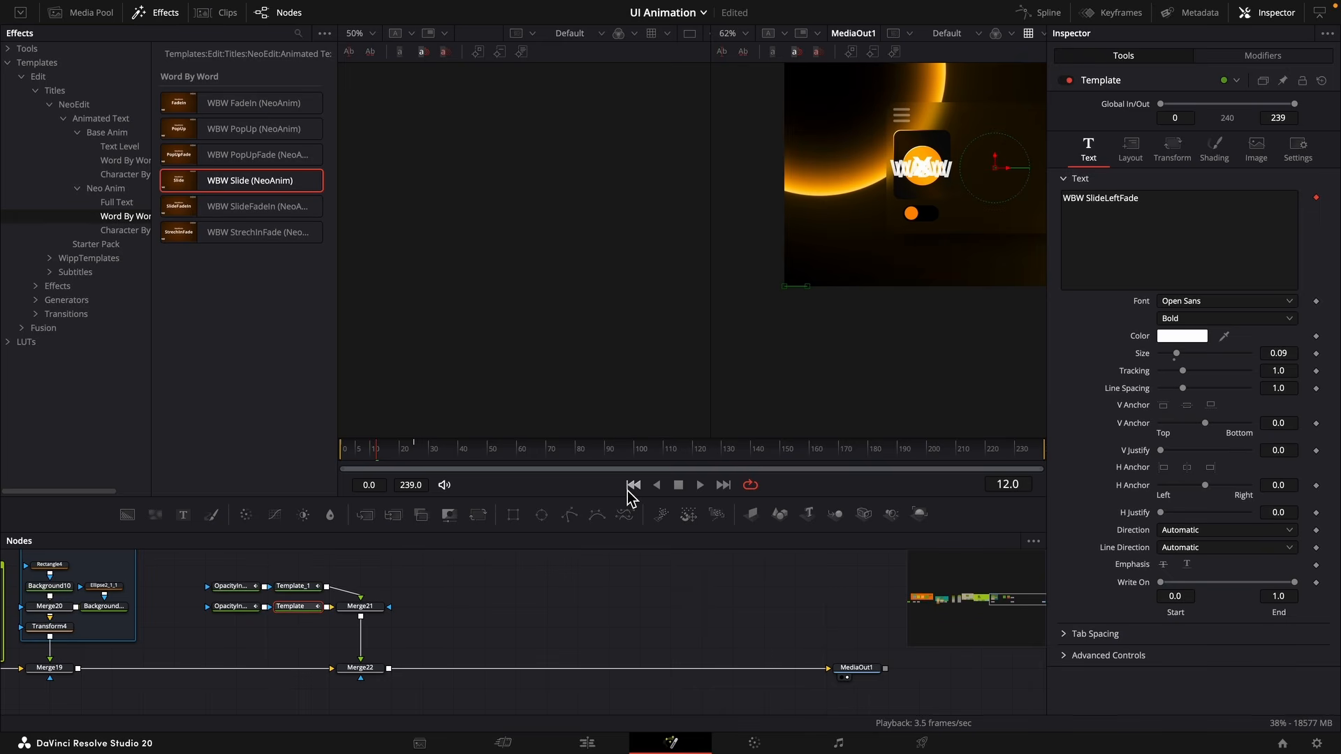
Raise the WBW SlideLeftFade title's center Y to place it above the WBW SlideUpFade title, and open its text for editing.
click(299, 586)
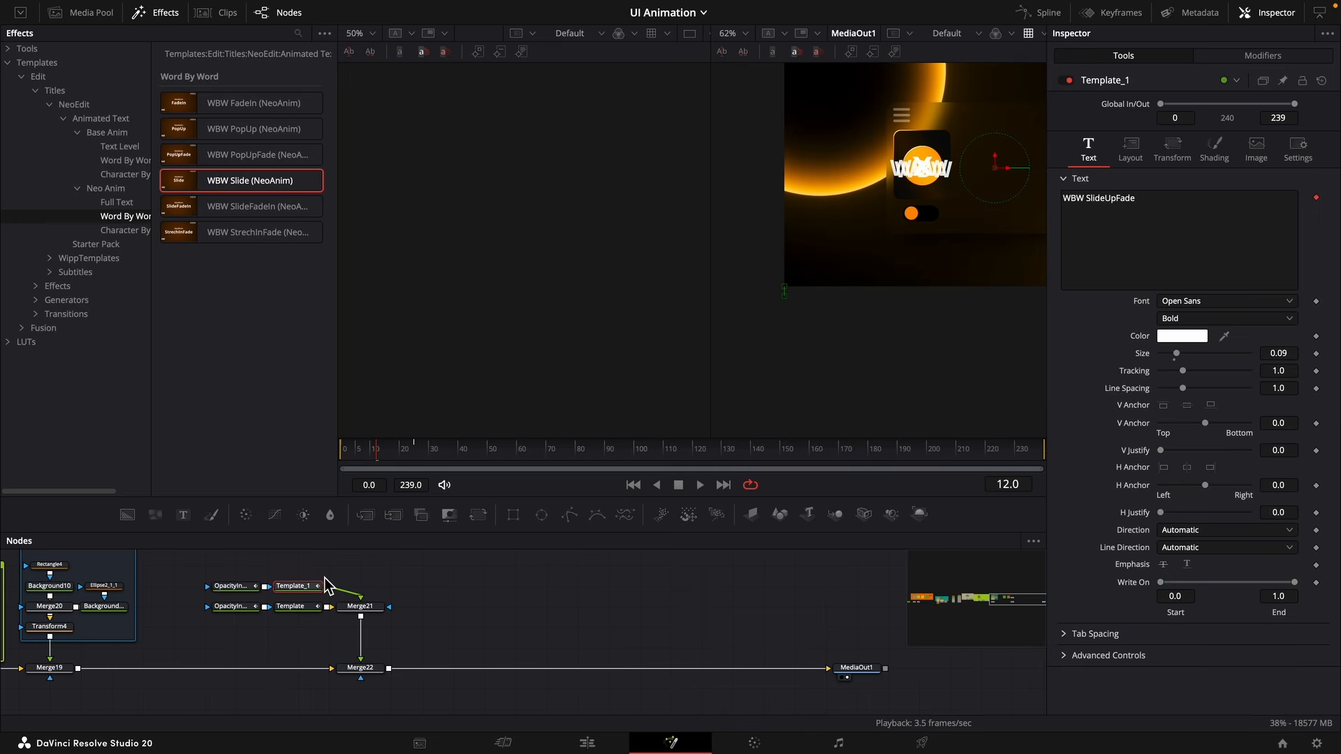
click(1192, 275)
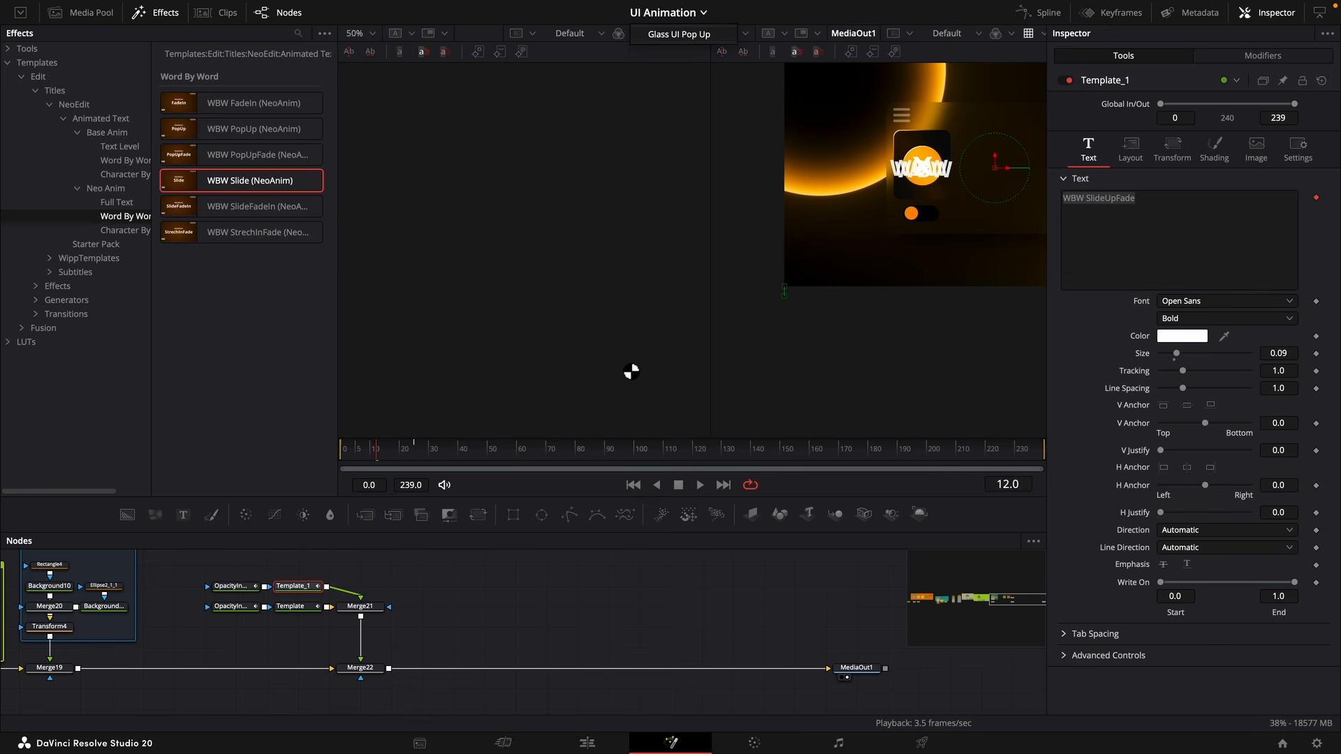
click(294, 608)
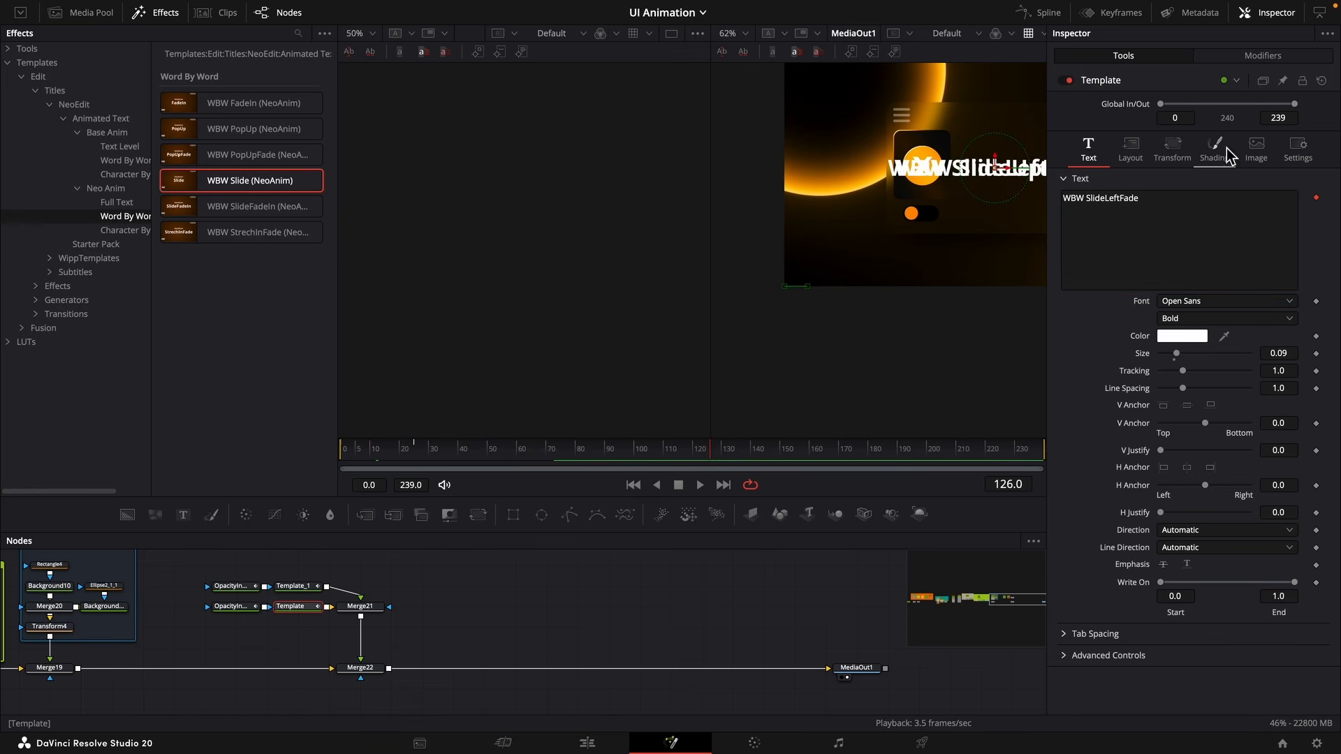
click(1129, 149)
drag(1277, 214, 1243, 214)
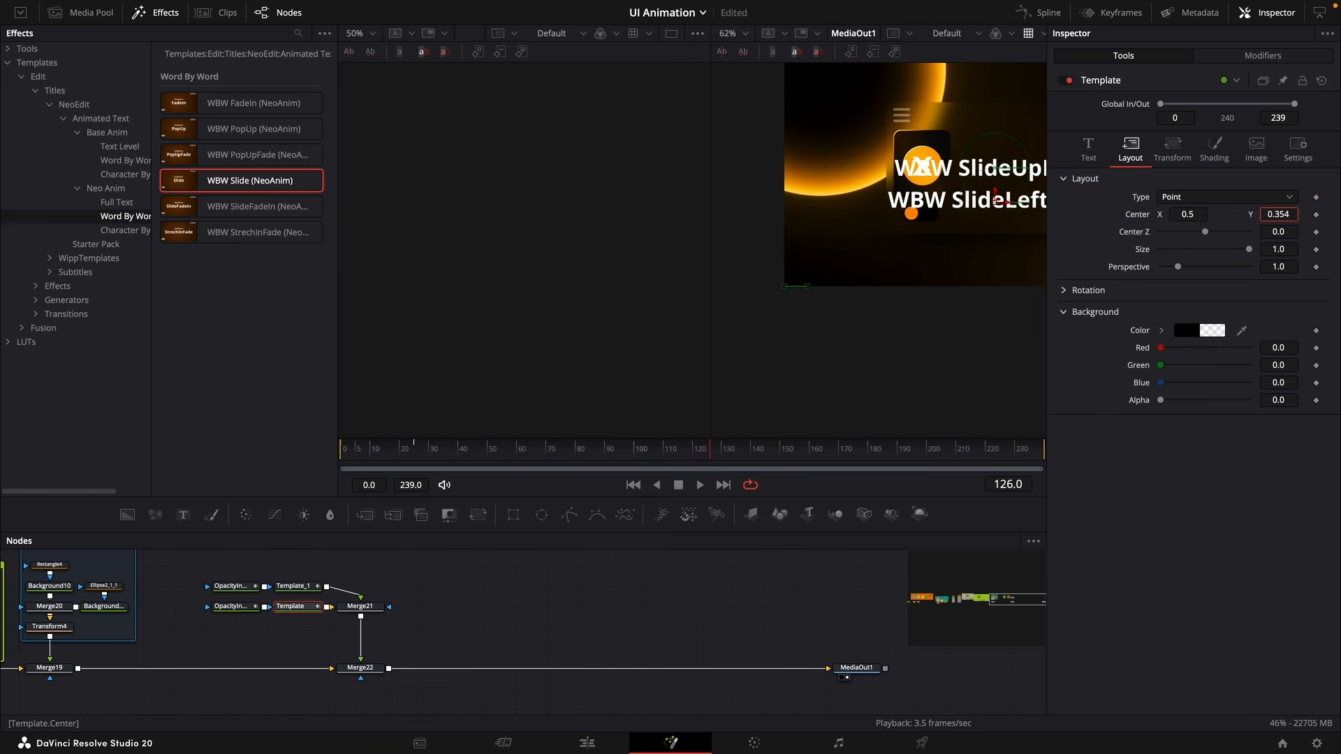
drag(890, 165, 816, 167)
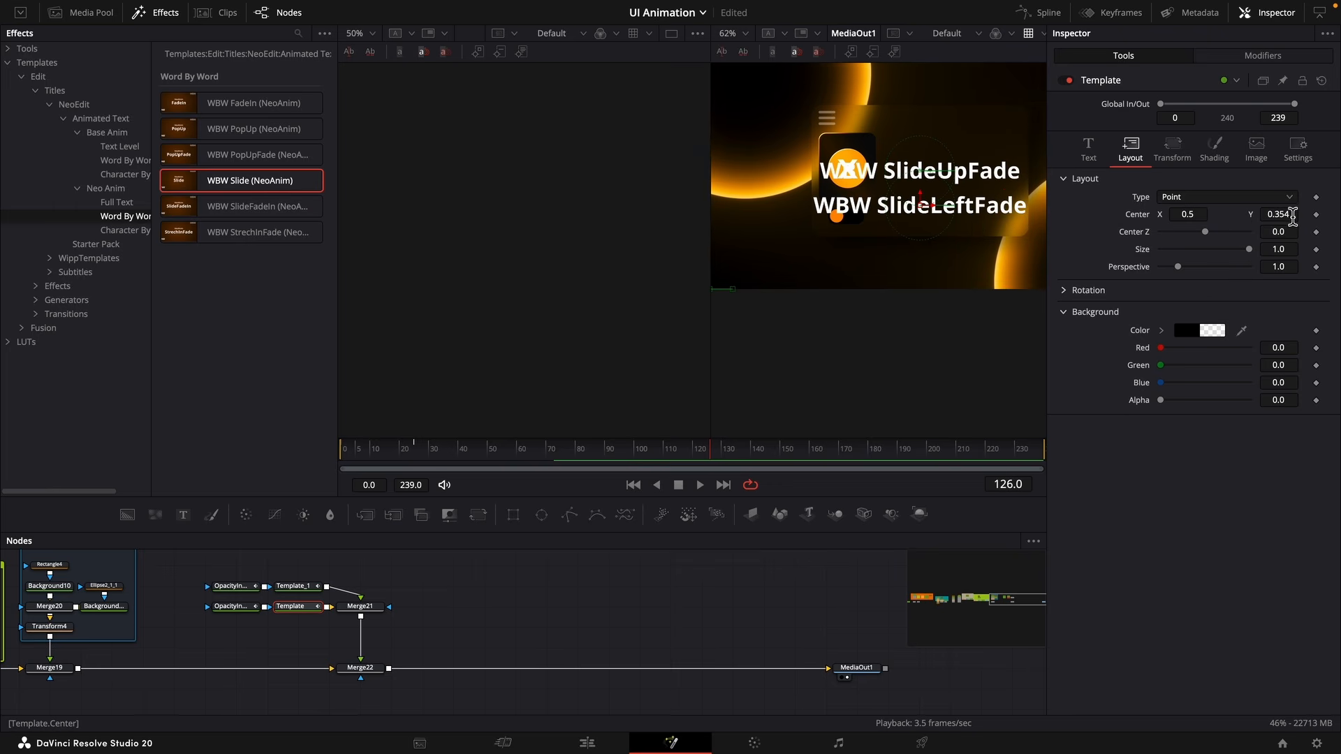
drag(1292, 215, 1334, 215)
click(1085, 149)
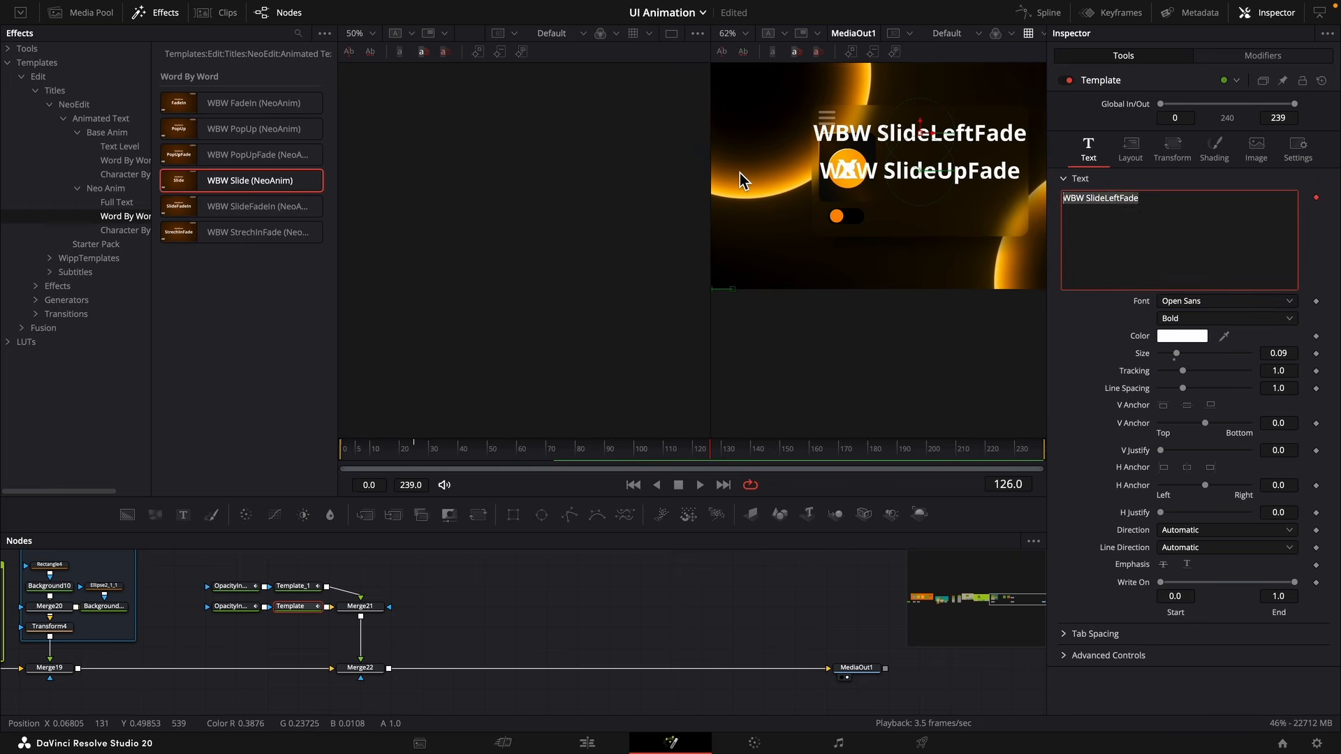
Replace the WBW SlideLeftFade title's text with "Does't work", set its size to 0.0742 and reposition it near the glass panel's upper edge.
text(Doesn)
key(BackSpace)
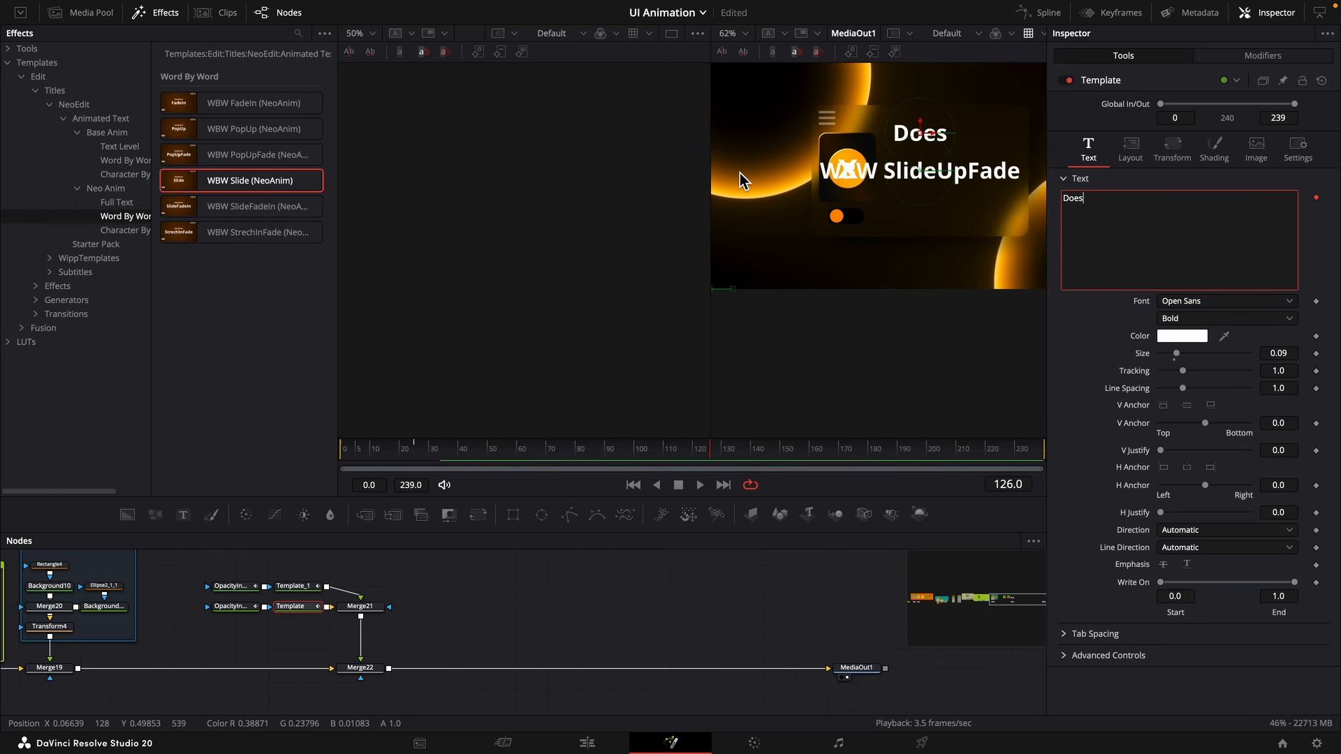
text('t work)
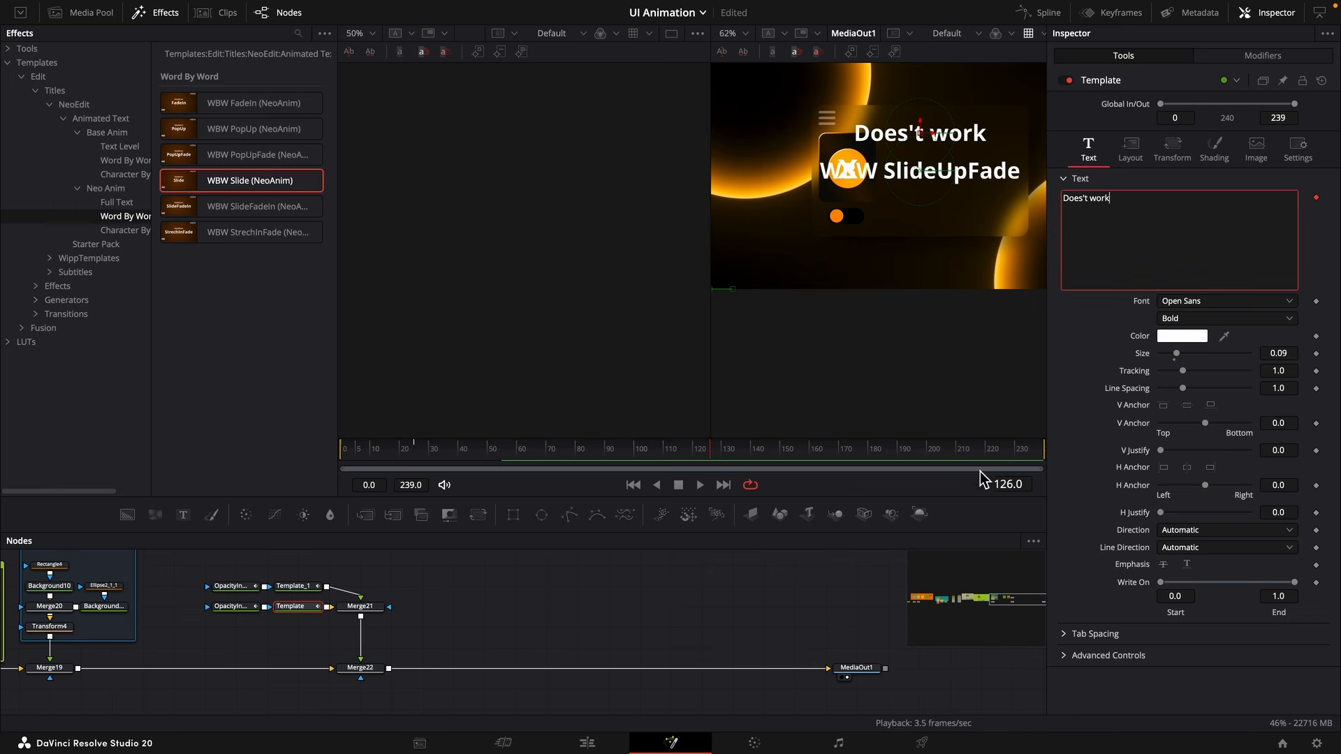
drag(1287, 356, 1240, 357)
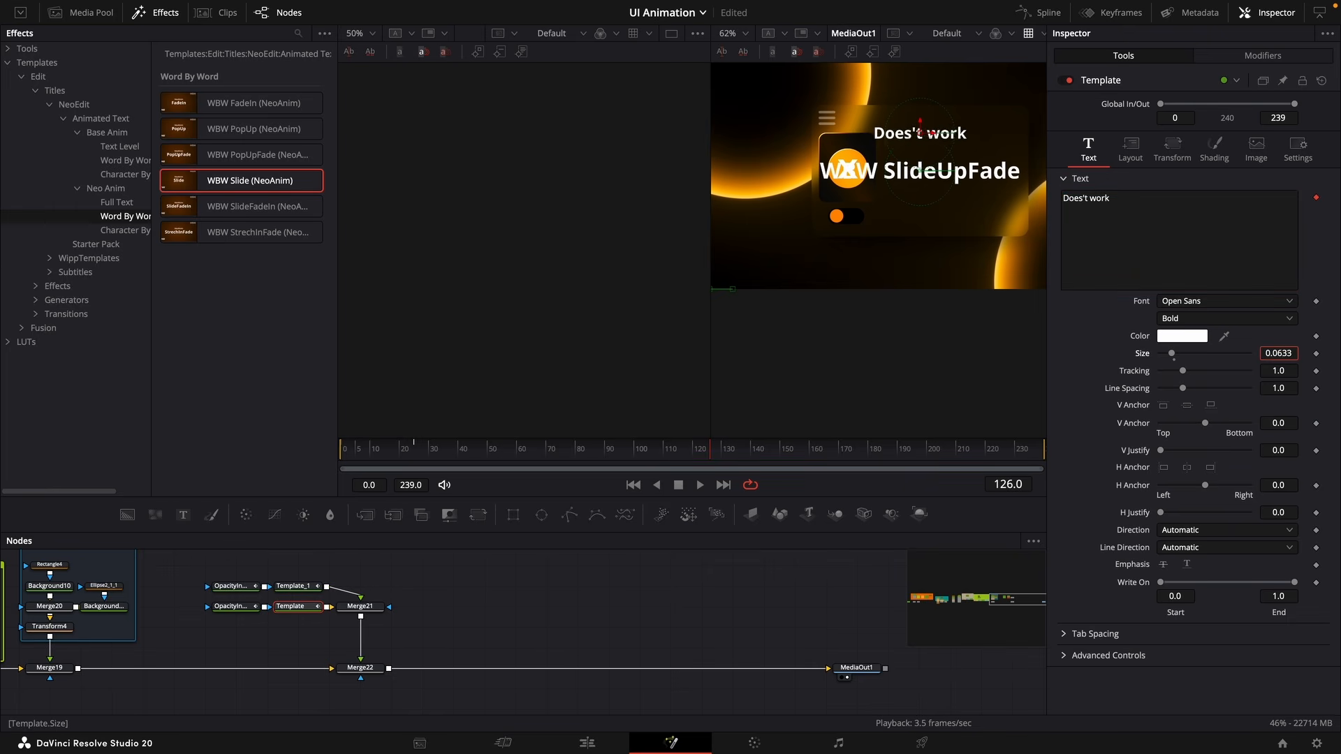
click(1130, 148)
click(1088, 148)
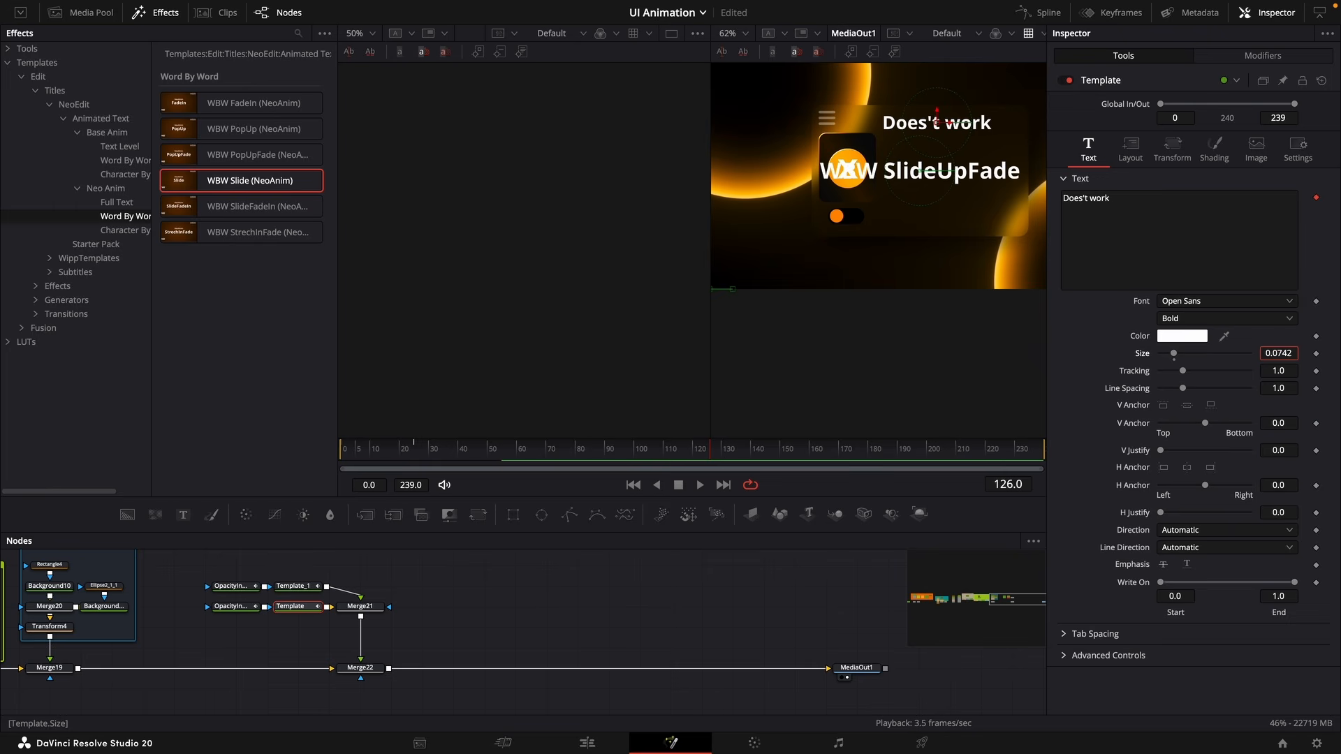
Set the upper title's font to Inter 28pt in the ExtraBold style.
click(1213, 302)
text(int)
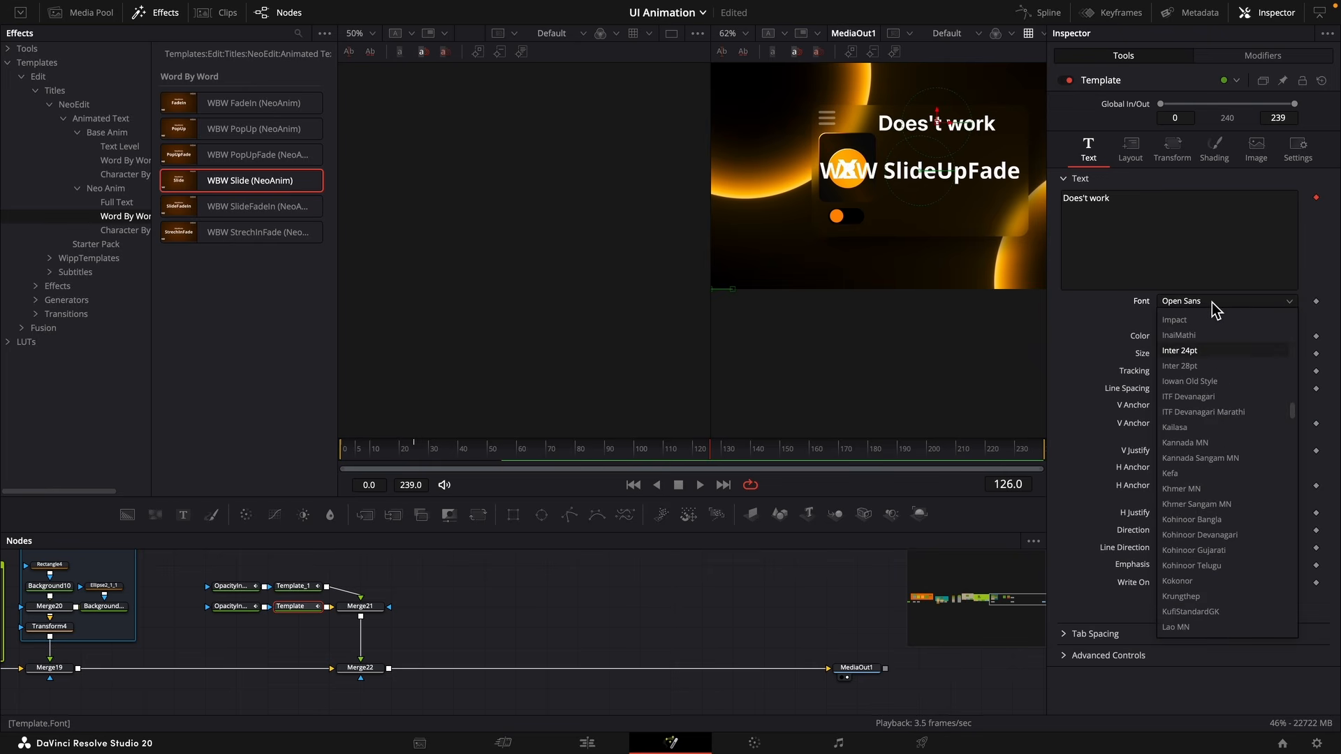
key(Down)
key(Return)
click(1214, 319)
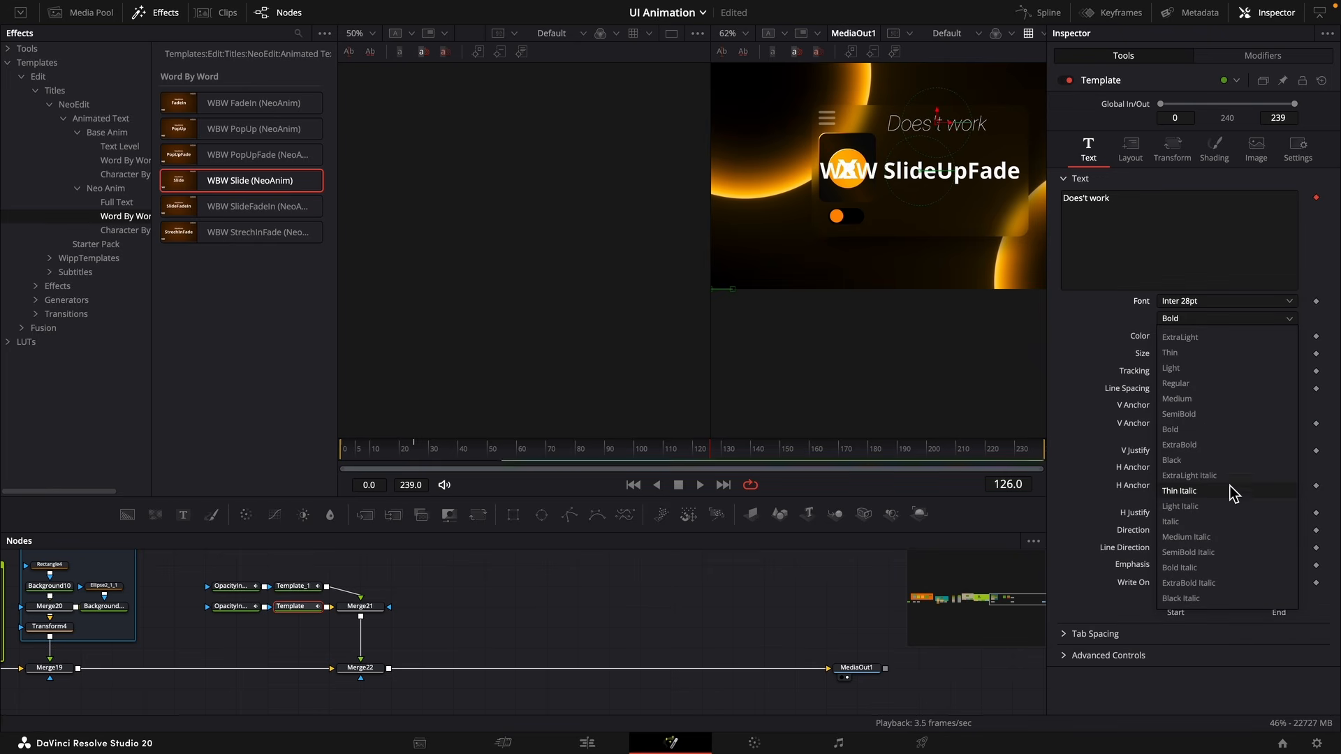
click(1213, 447)
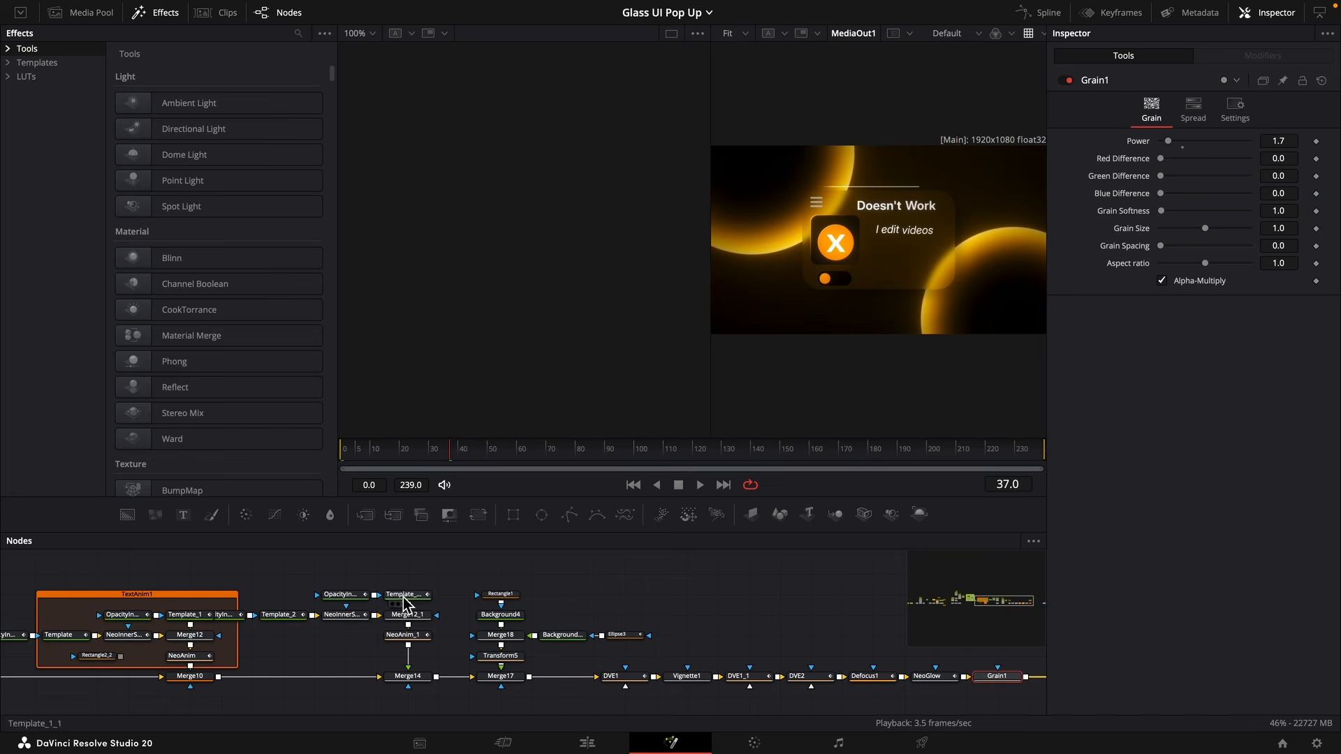
Check the reference composition's title and replace the WBW SlideUpFade title's text with "I edit videos cheap. Need help?".
click(60, 636)
click(1239, 224)
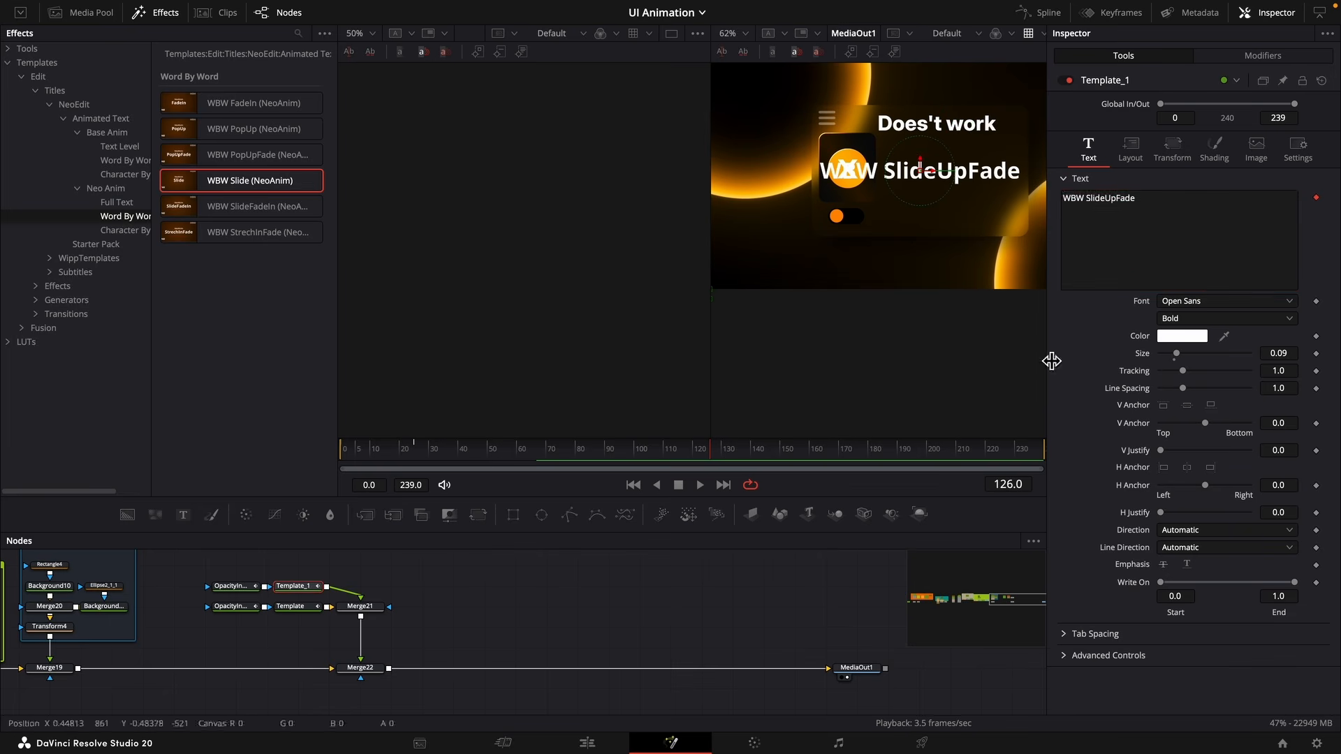
text(I edit videos cheap. Need help?)
drag(1183, 198, 1157, 209)
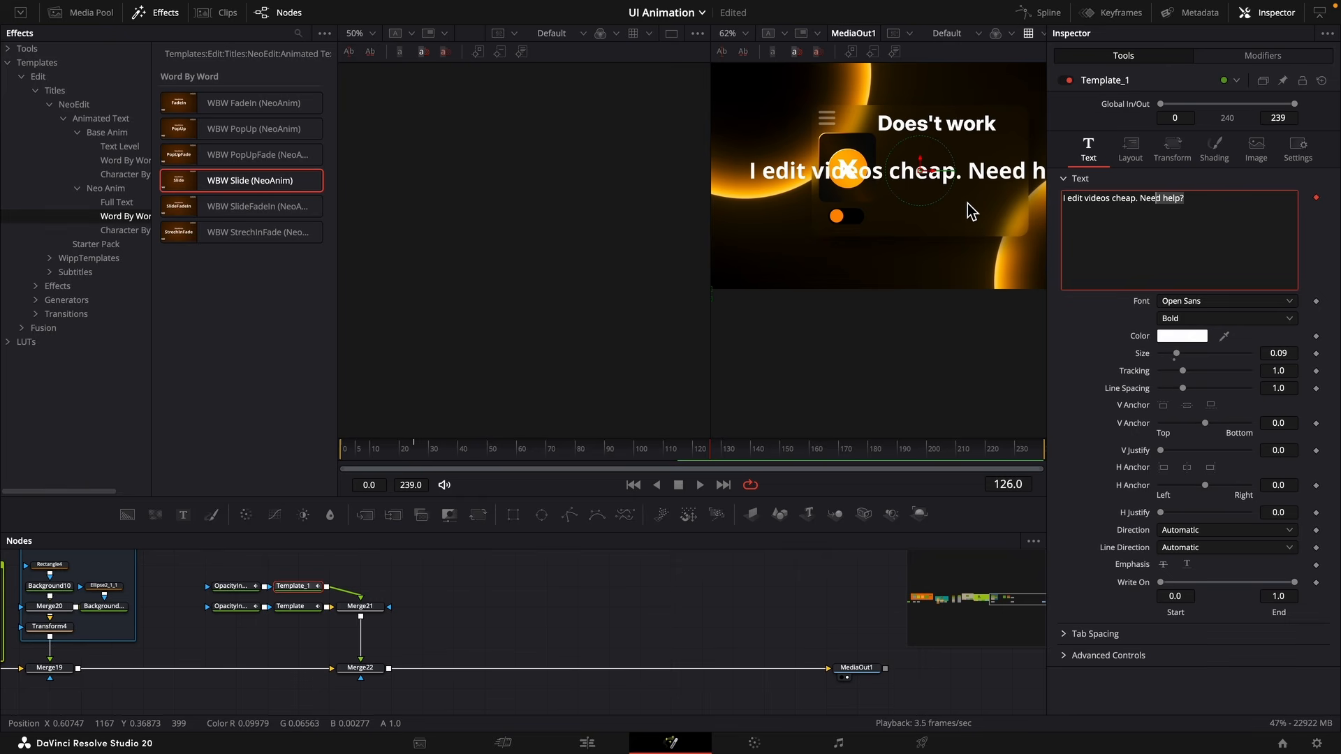
Set the lower title's layout to a wrapped Text Box about 0.32 wide, centered at about X 0.553 and Y 0.497.
click(1131, 148)
click(1181, 198)
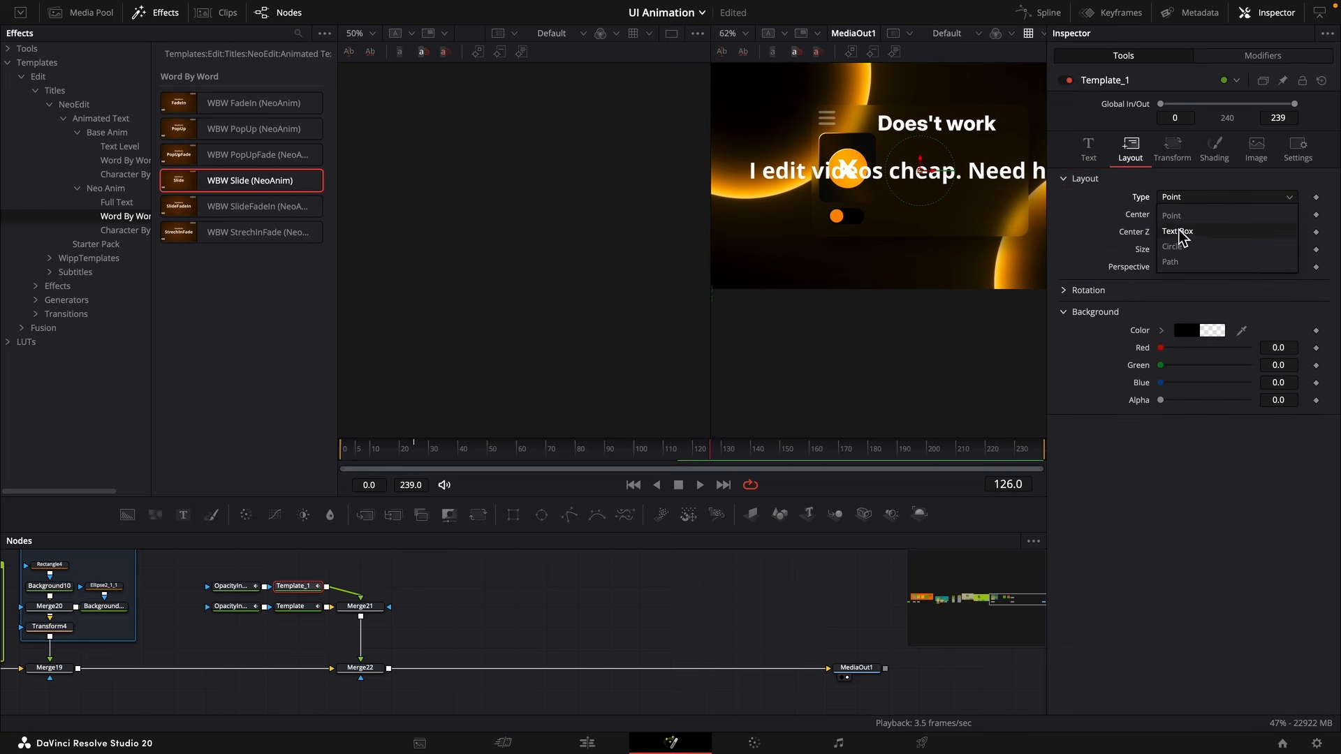
click(1181, 233)
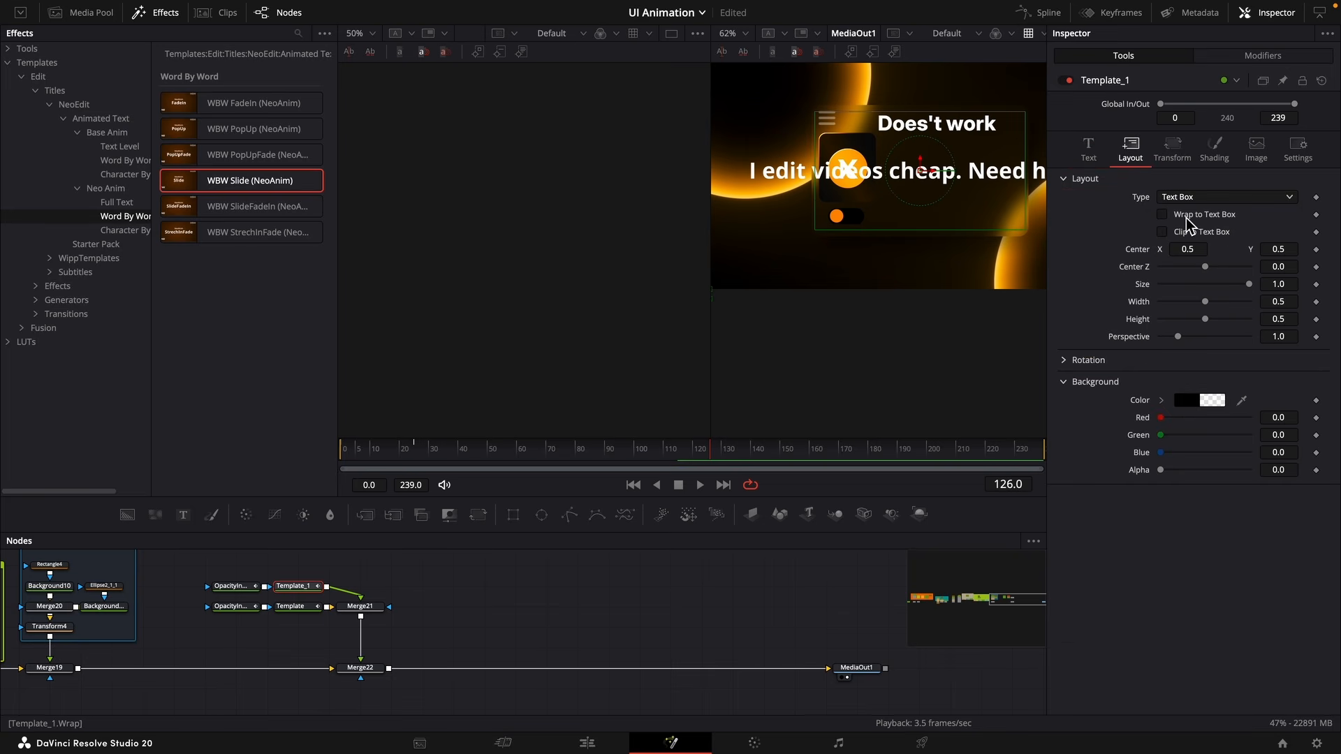
click(1185, 219)
mouse_move(1024, 196)
mouse_down()
mouse_move(1068, 180)
mouse_move(1006, 180)
mouse_up()
drag(922, 172, 945, 172)
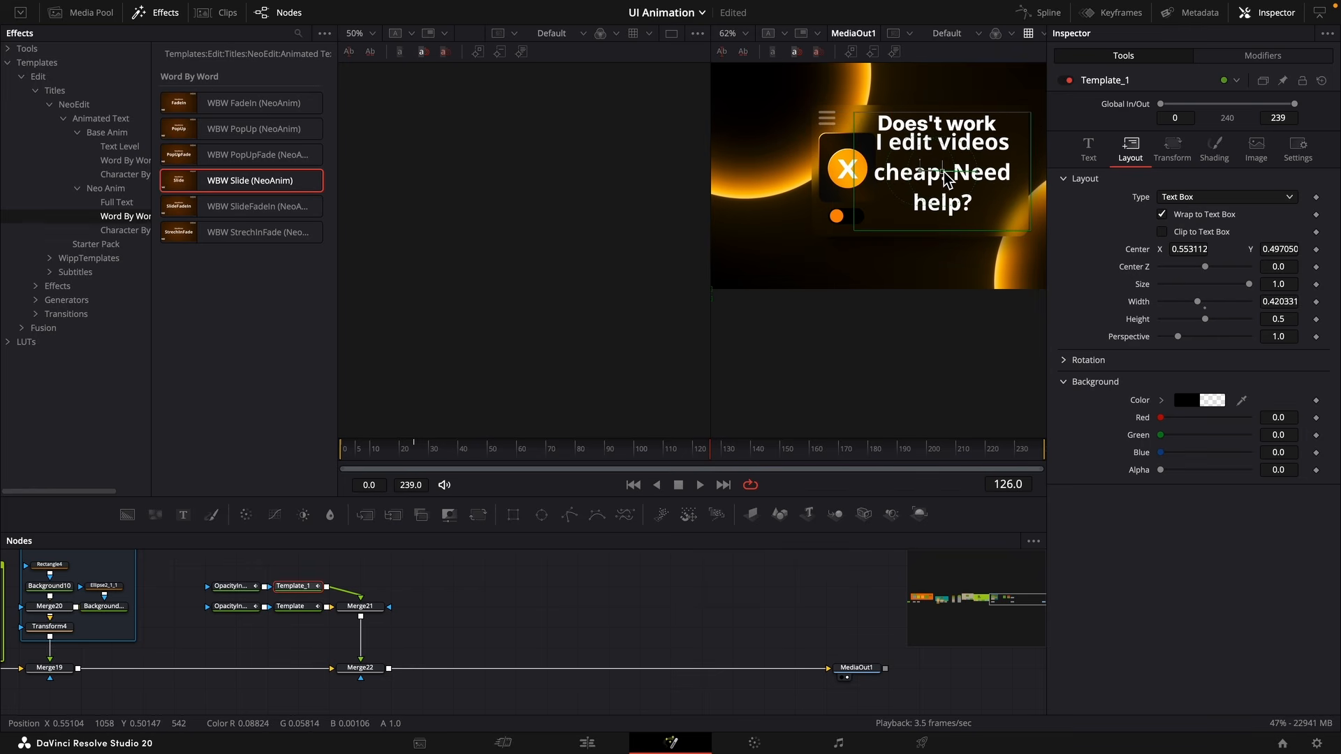
drag(1030, 180, 1014, 179)
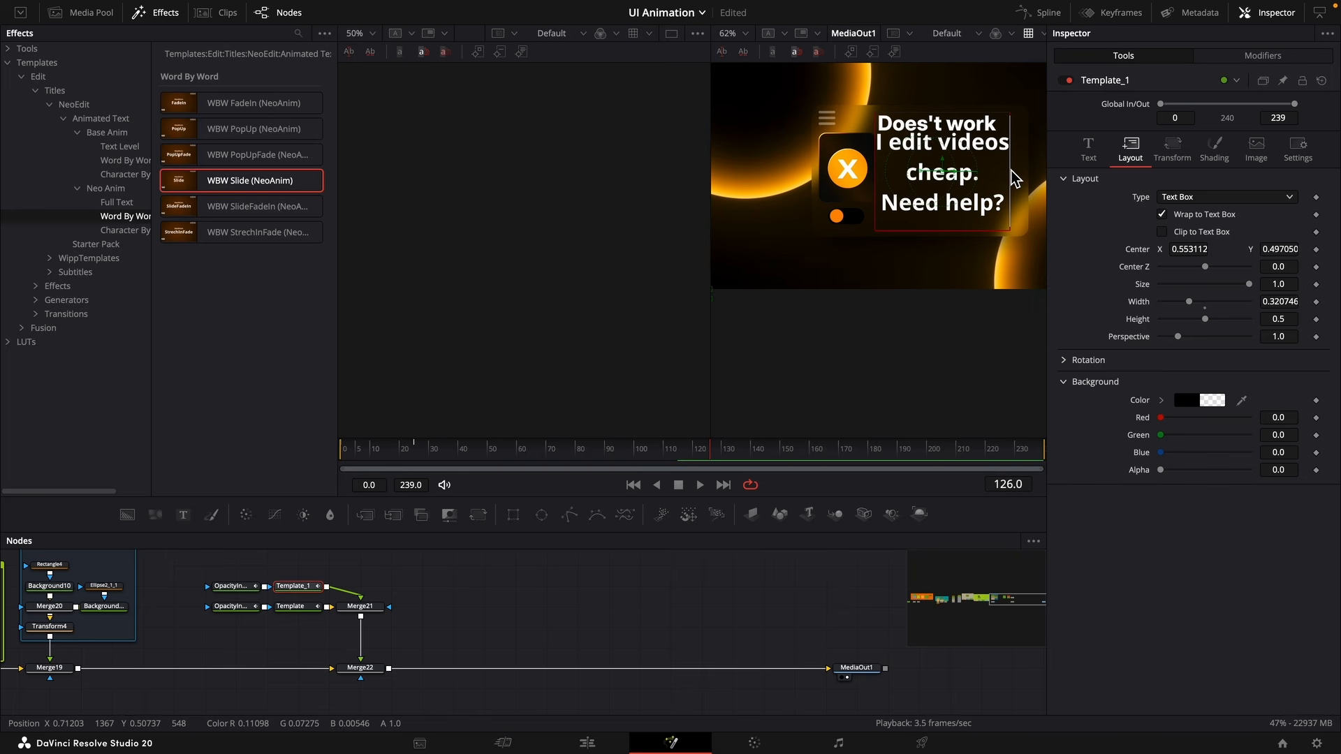
Set the lower title's font to Inter 28pt in an italic style, reduce its size and raise its center Y.
click(1088, 149)
click(1213, 301)
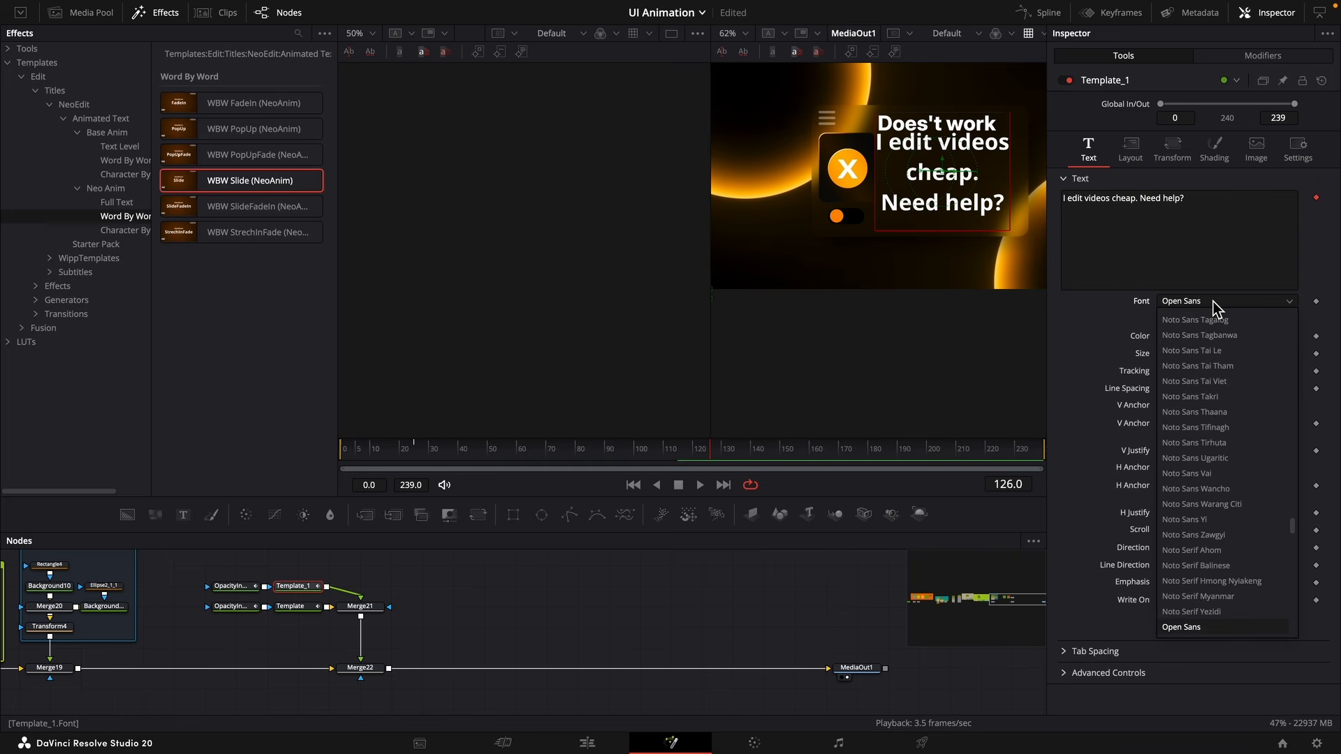
text(int)
key(Down)
key(Return)
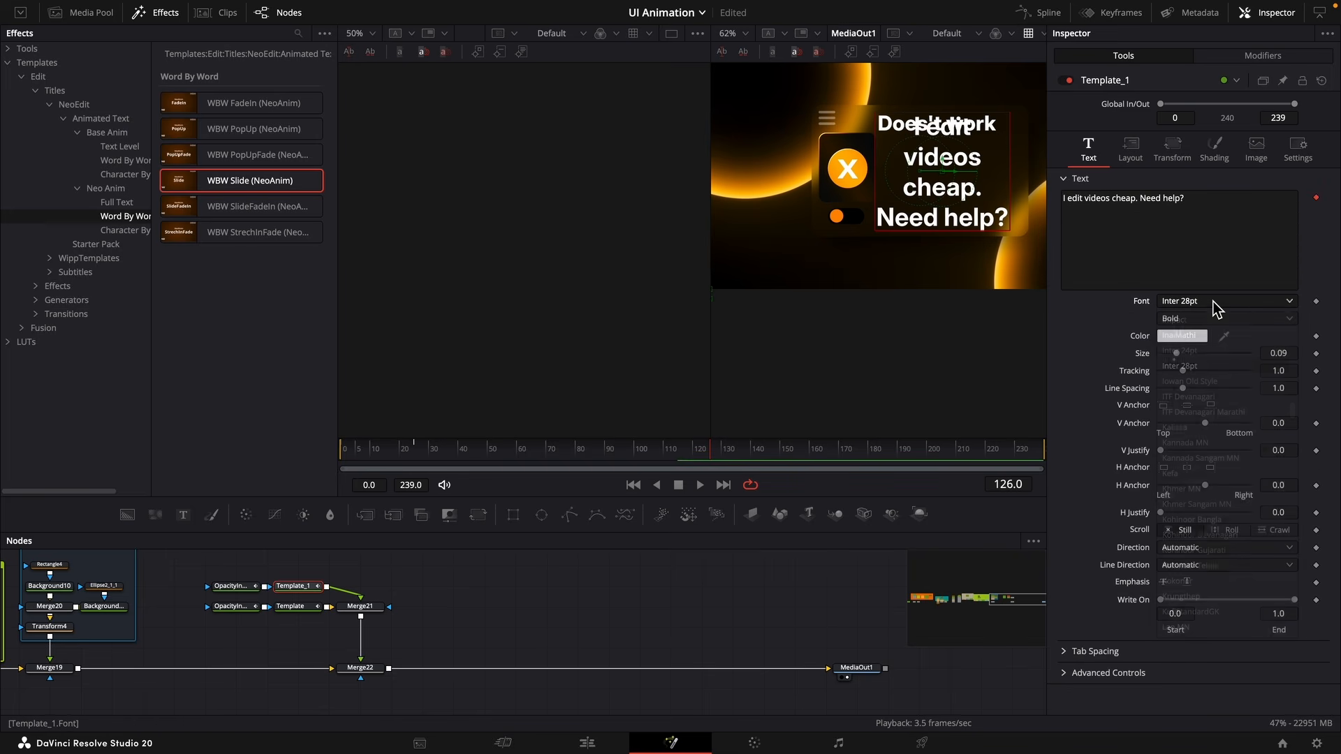
click(1173, 323)
click(1225, 531)
drag(1278, 353, 1253, 353)
click(1130, 148)
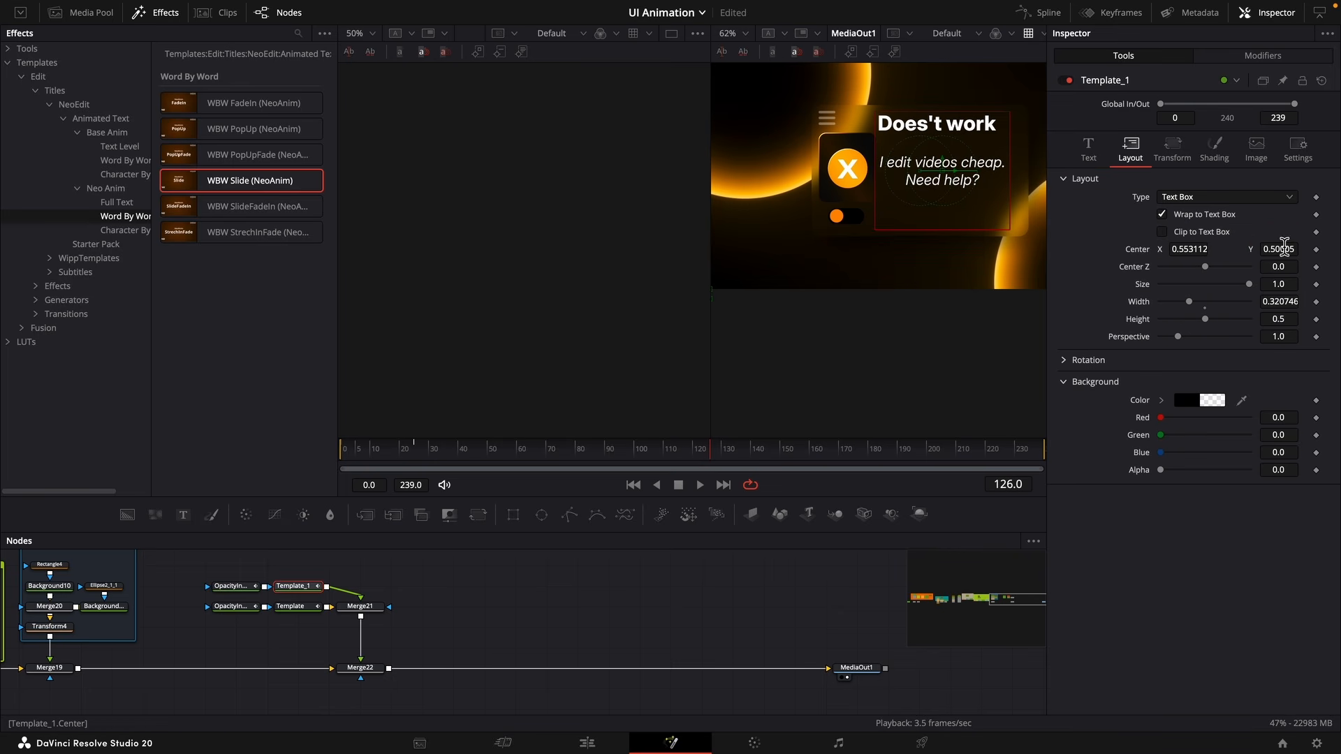
Examine the word-by-word title animation around frame 46 and the title template nodes that drive it.
drag(596, 453, 478, 455)
click(481, 662)
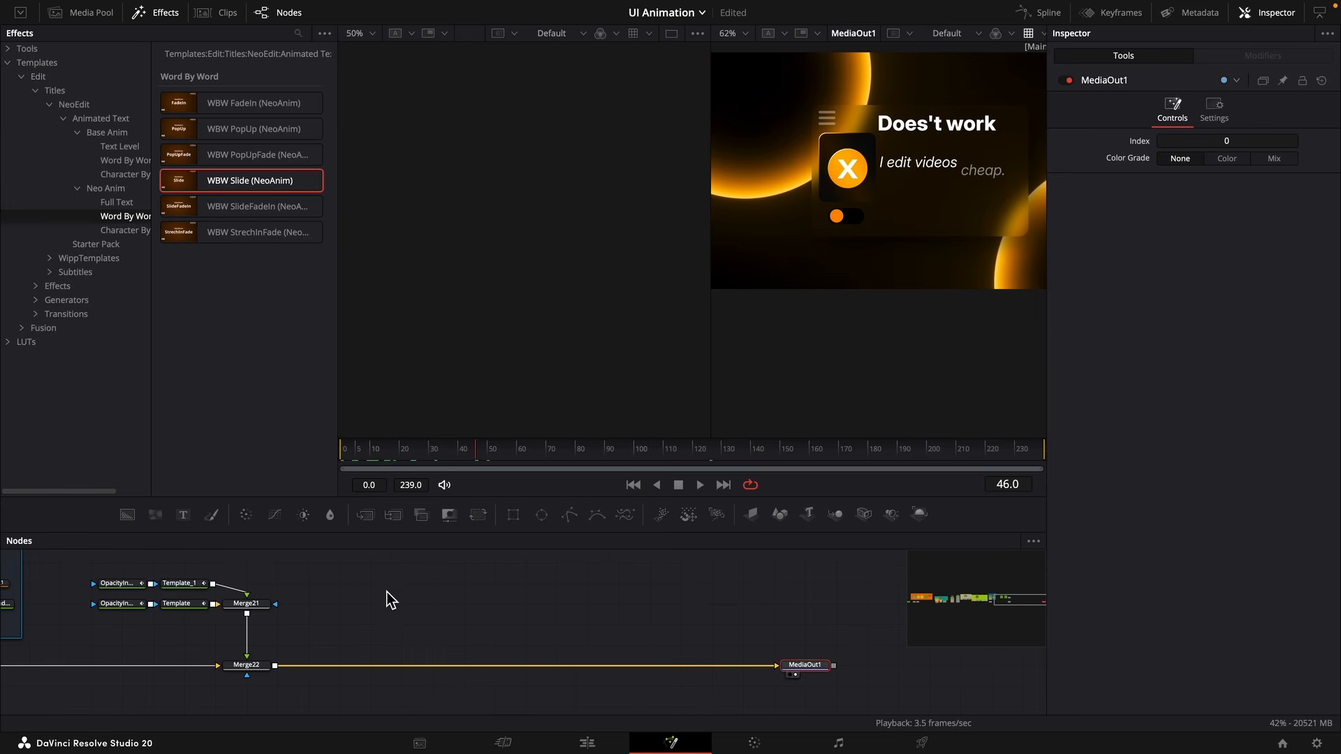
click(389, 598)
drag(245, 607, 430, 646)
click(358, 635)
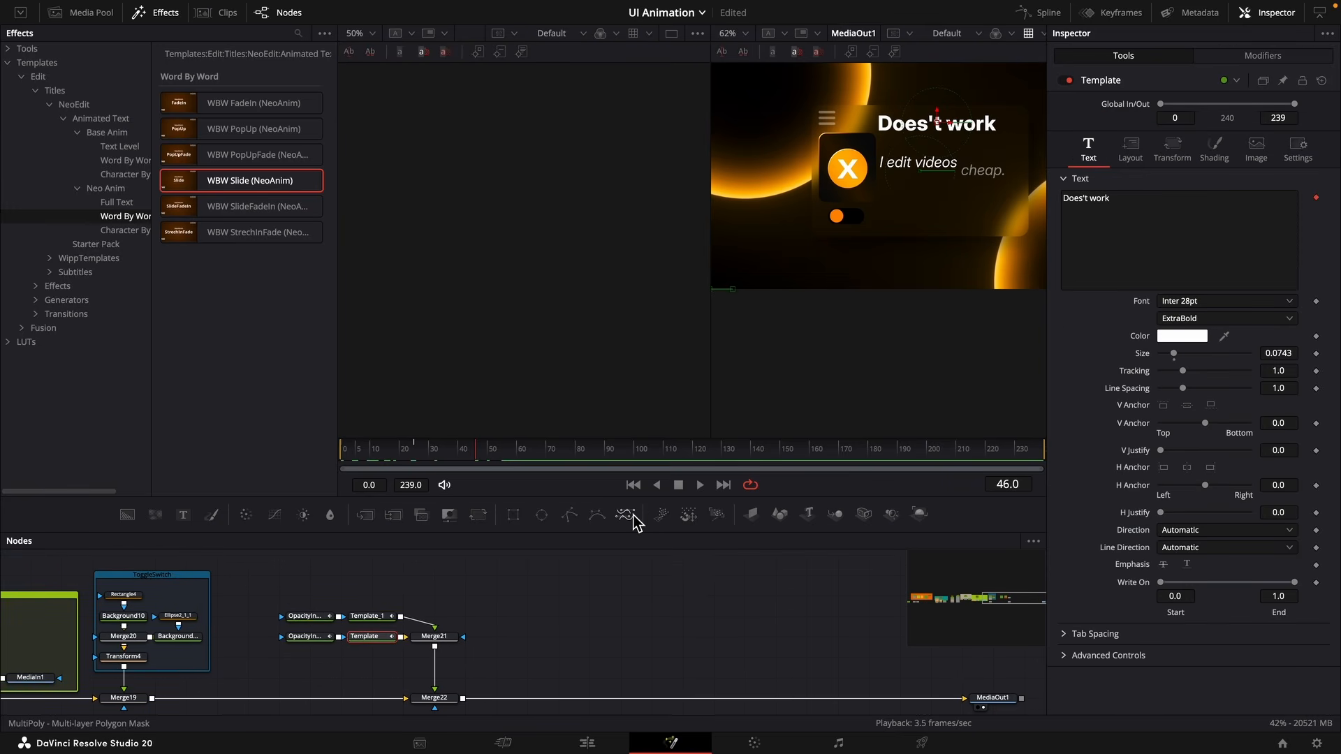
click(433, 604)
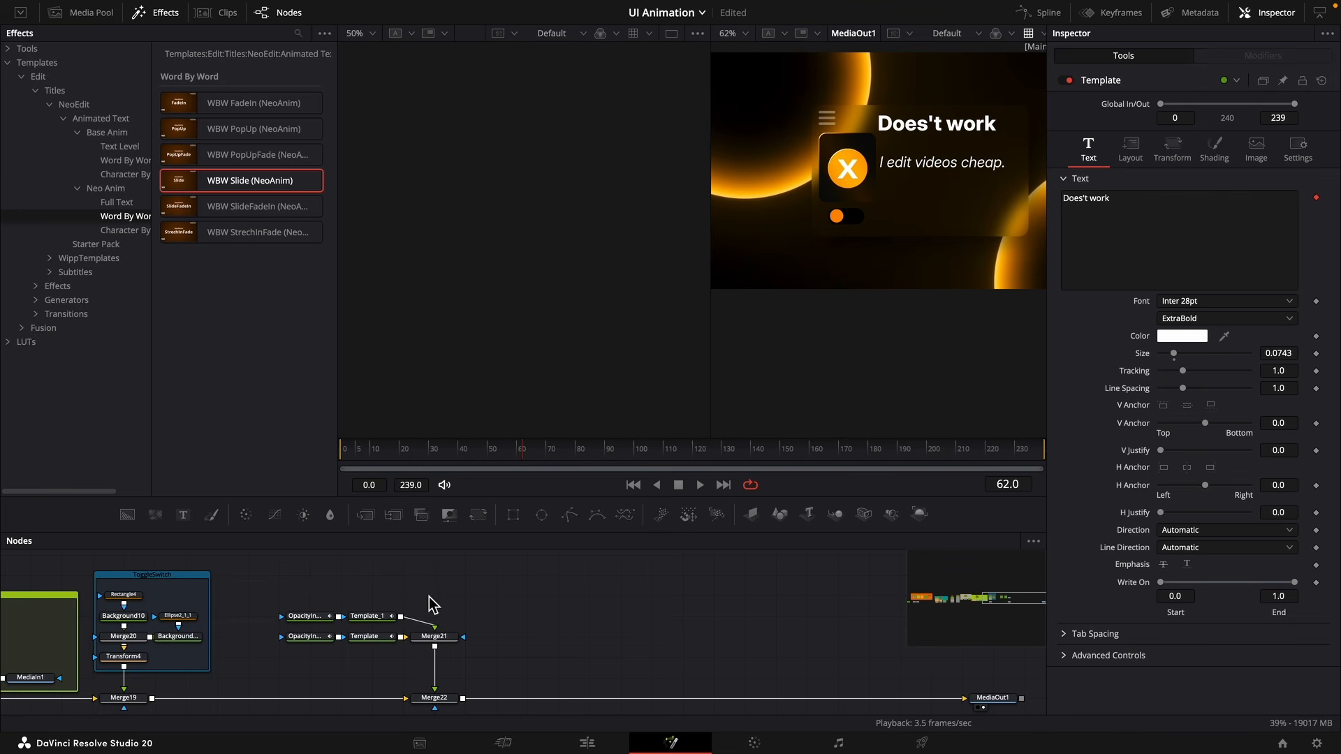
Delete the two Opacity nodes feeding the title templates and correct the upper title's text to "Doesn't work".
drag(403, 592, 302, 709)
key(Delete)
click(370, 671)
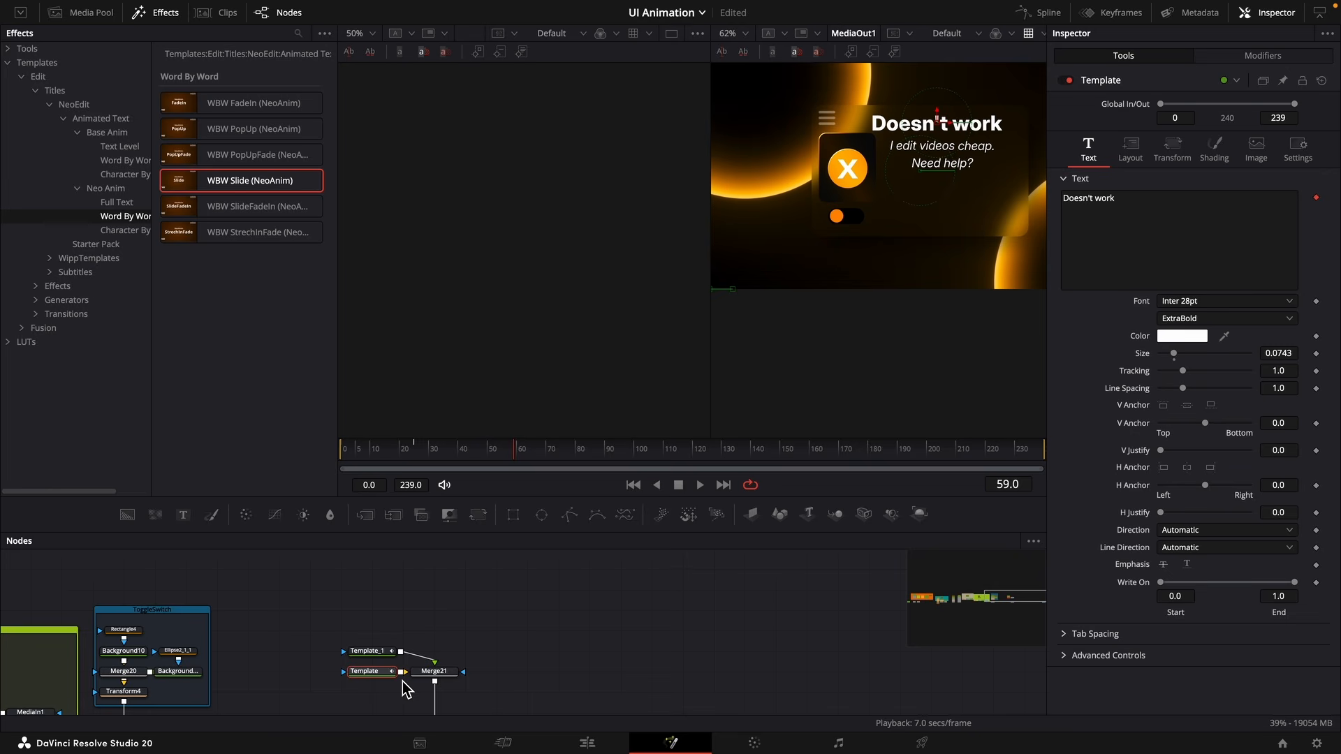
Paste an instance of the upper title's Template node and place it connected ahead of the original Template.
click(317, 667)
click(363, 672)
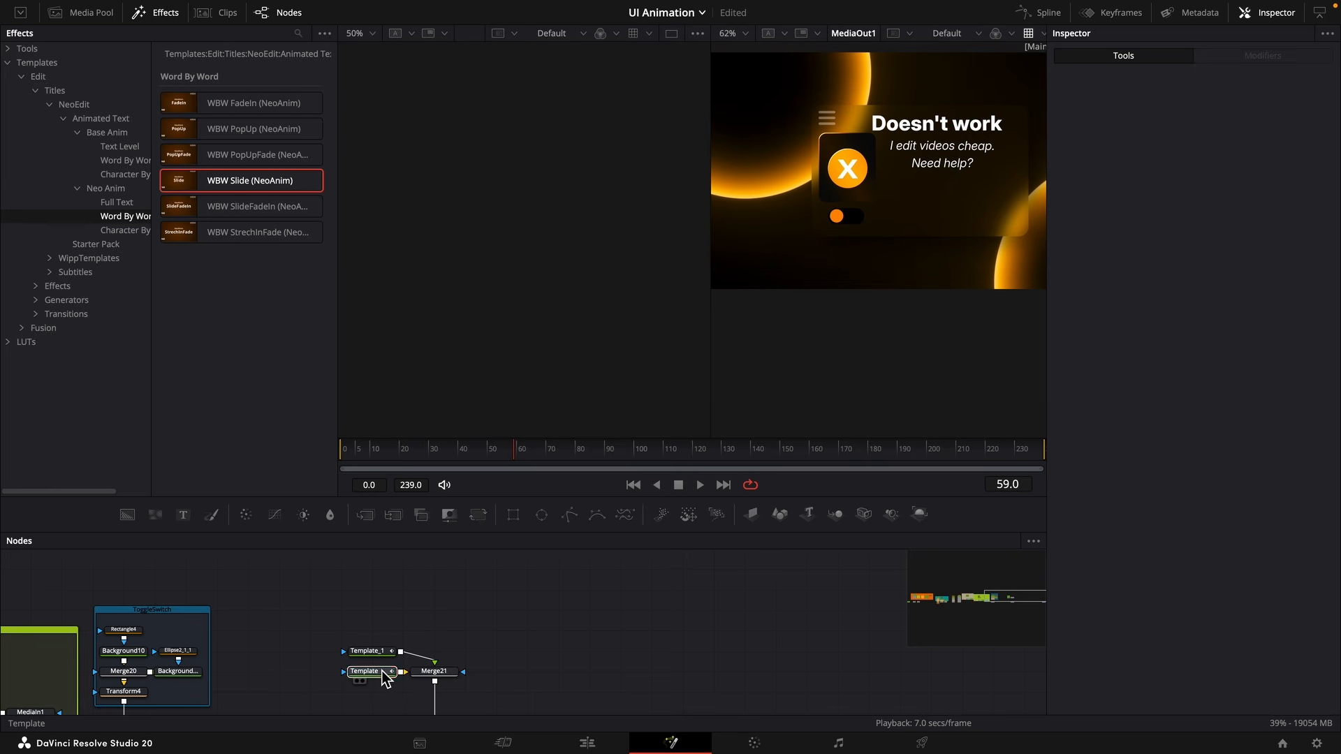
key(ctrl+shift+v)
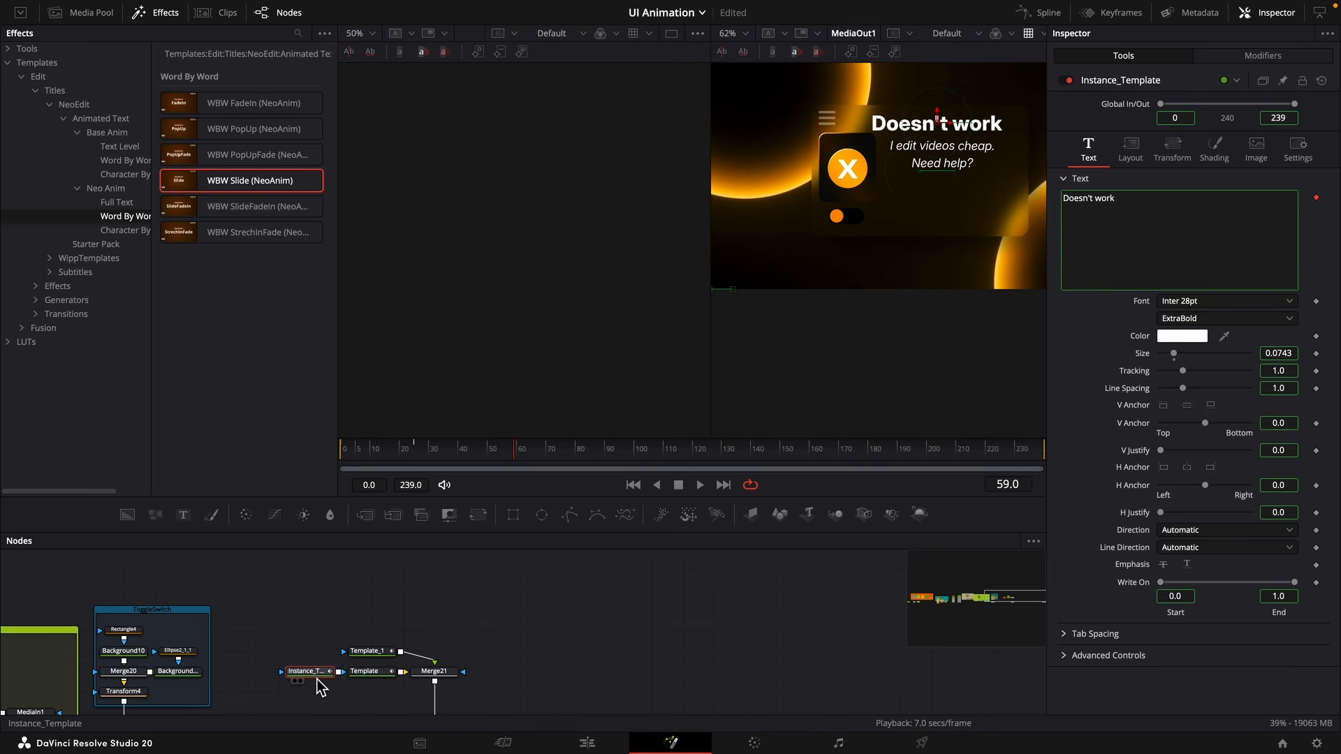
drag(320, 676, 287, 678)
Deinstance the Enabled setting of the instance's White Solid Fill shading element and disable that element.
click(1227, 155)
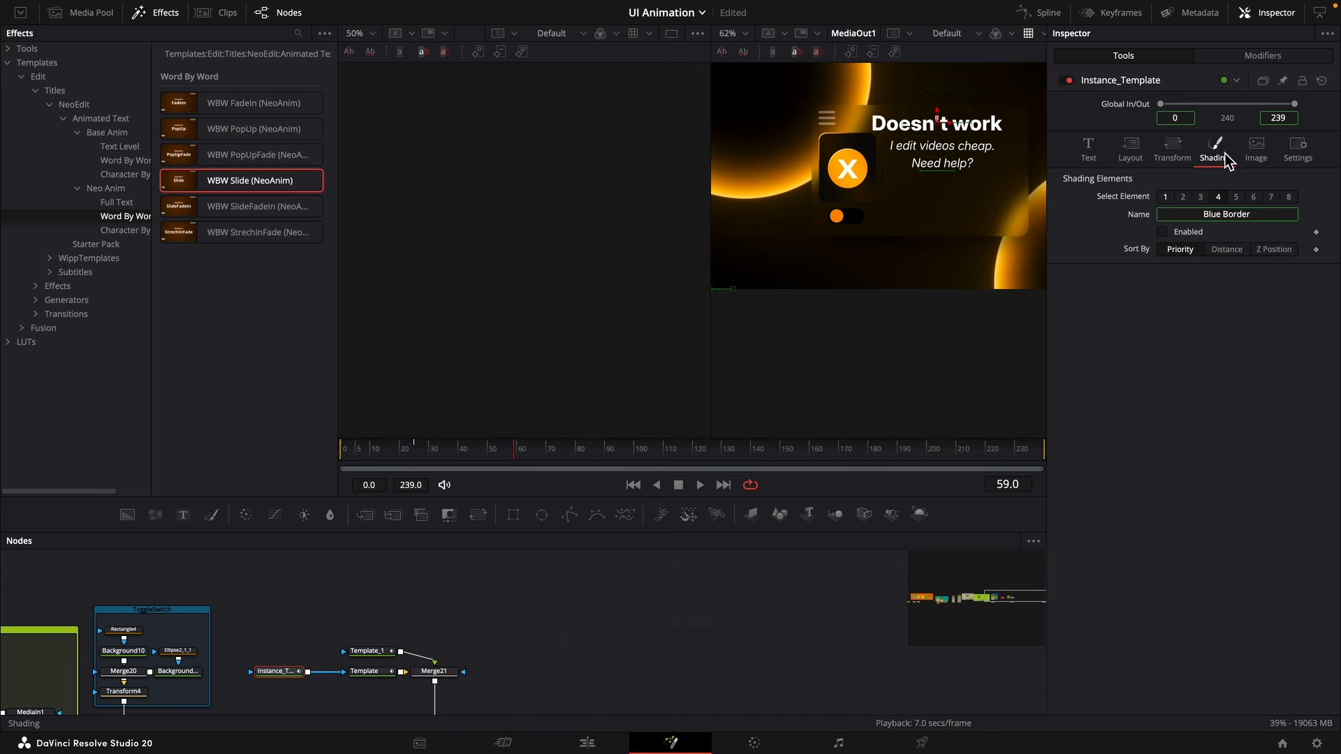
right_click(1193, 237)
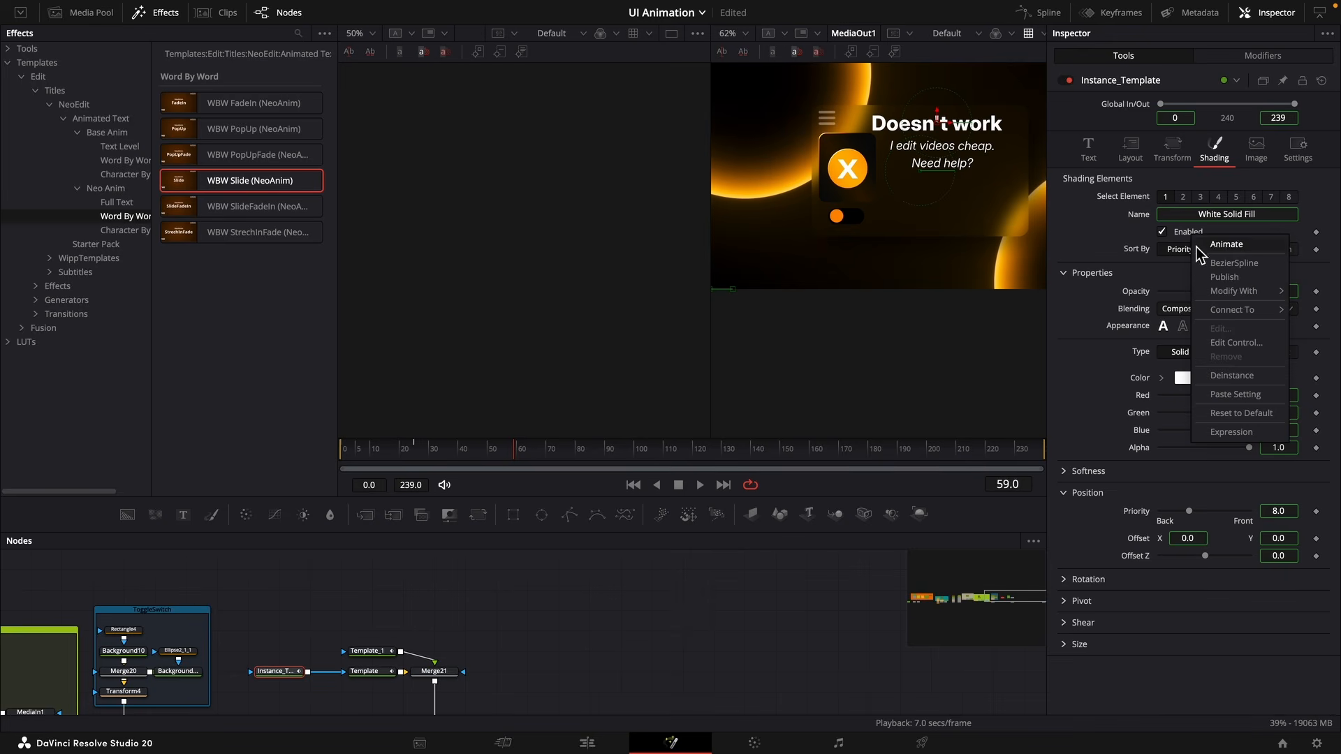
click(1243, 373)
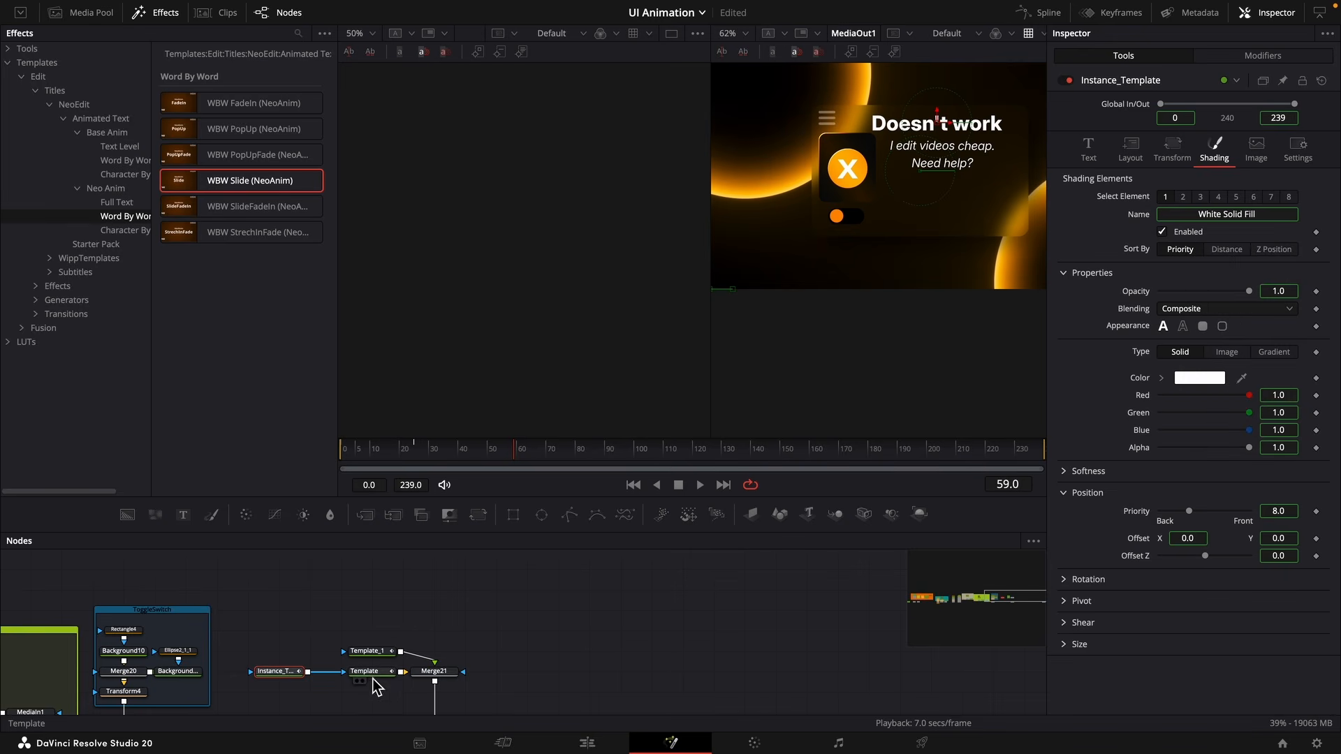
click(1162, 232)
Deinstance and enable shading element 5 on the instance, giving it a filled-box appearance at Word level.
click(1236, 199)
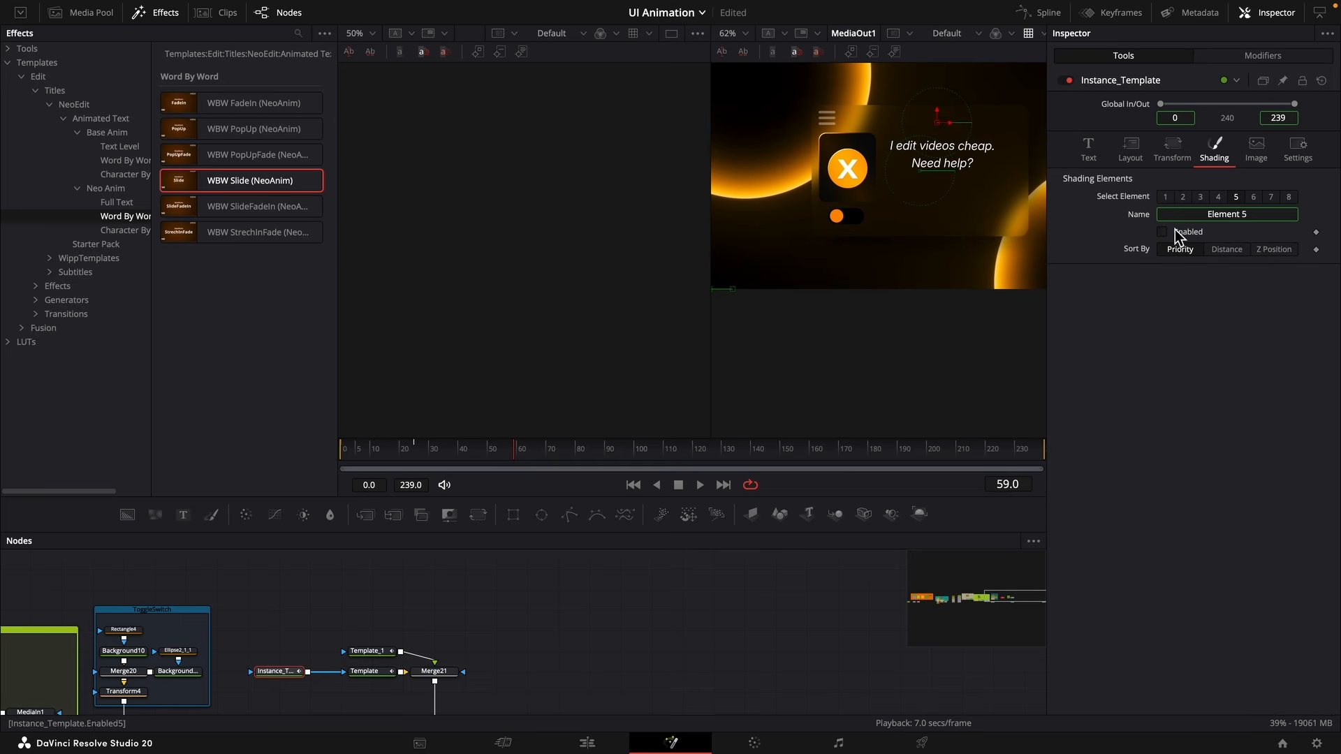
right_click(1193, 235)
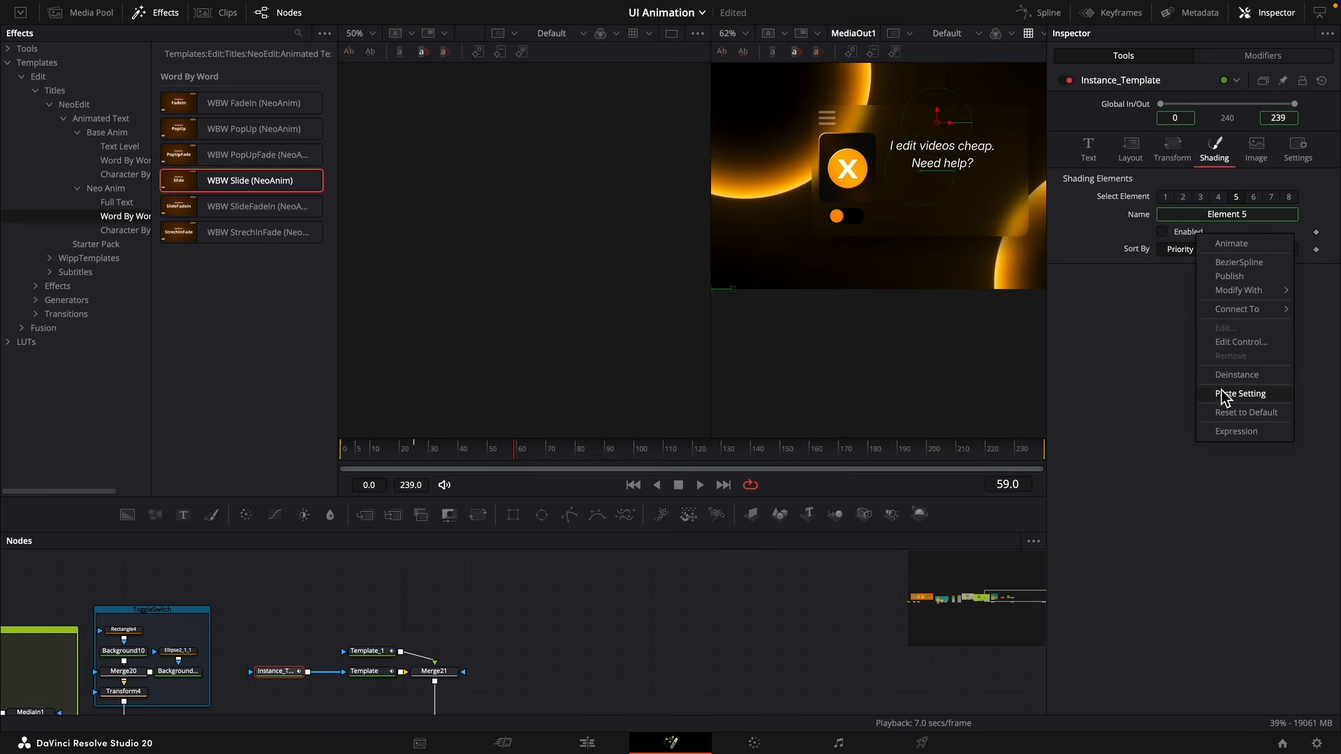
click(1223, 388)
click(1179, 236)
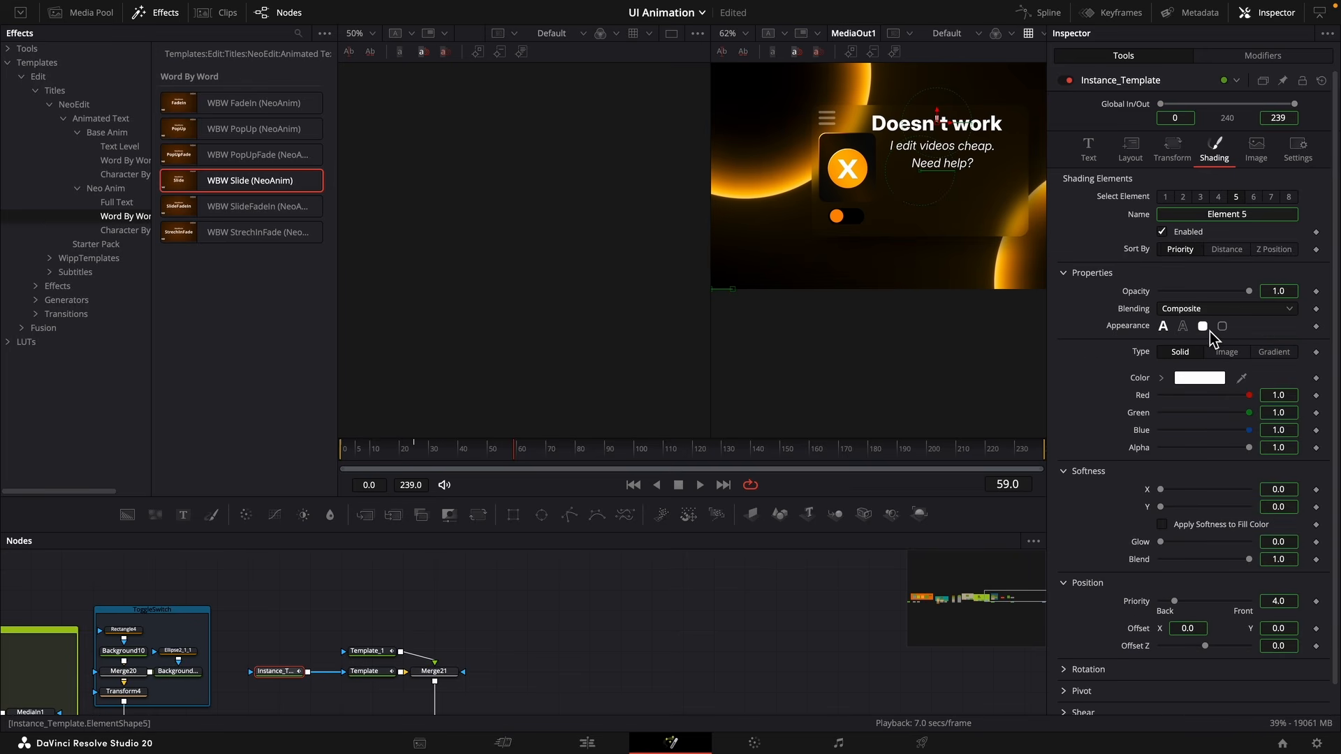
click(1203, 326)
click(1192, 343)
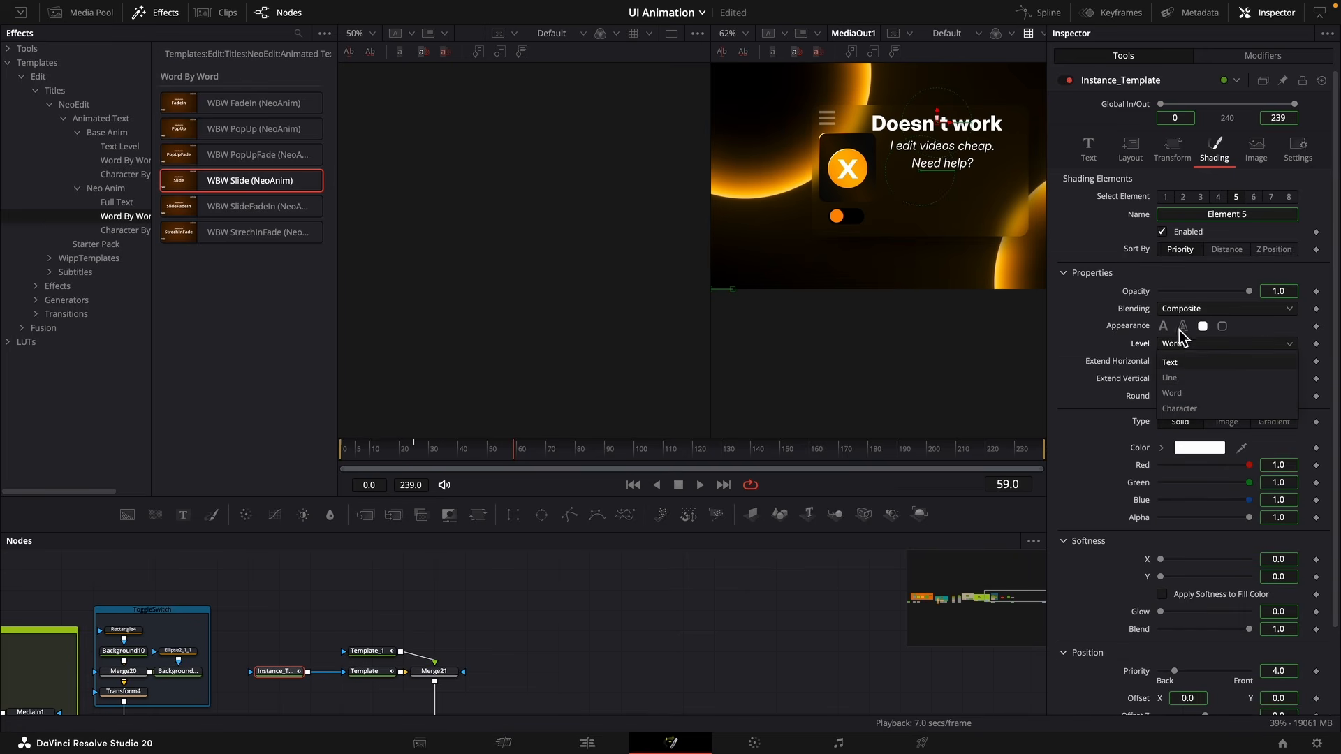
click(1213, 395)
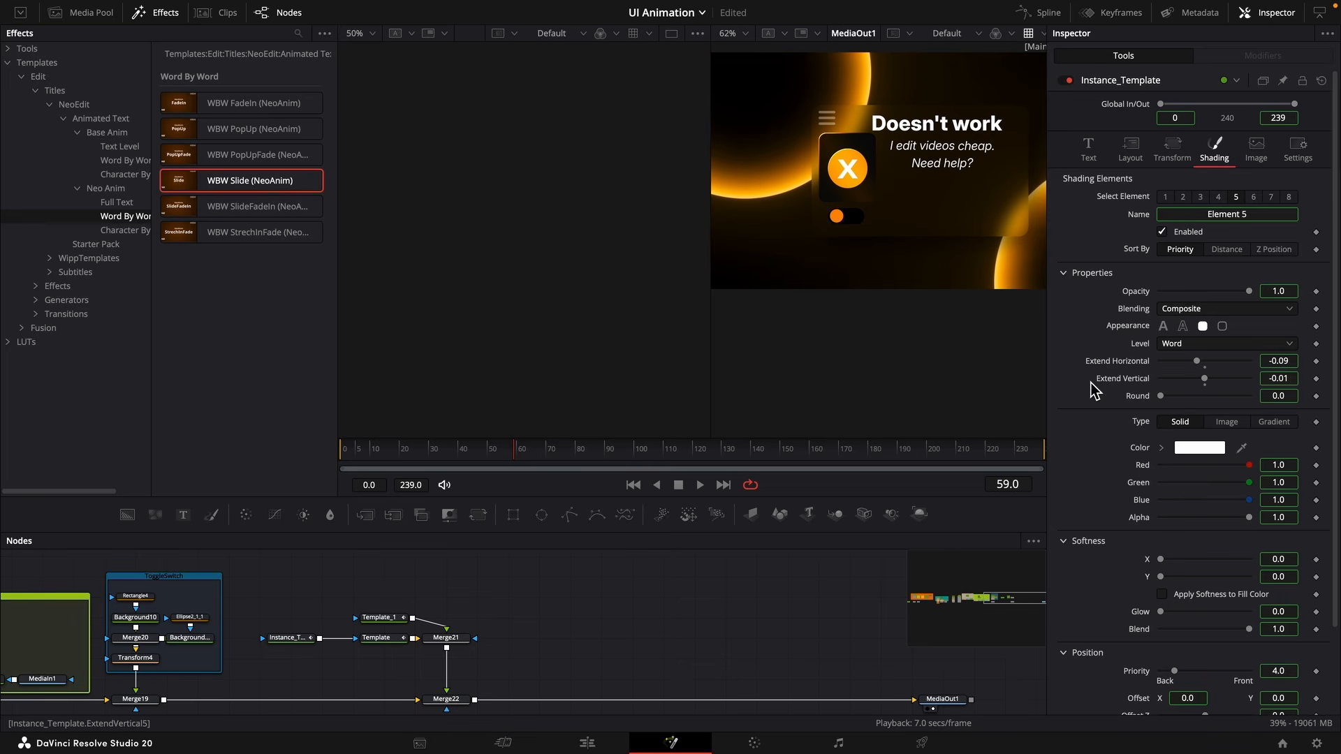
Insert an additional Follower modifier on the instanced title's text.
click(1091, 148)
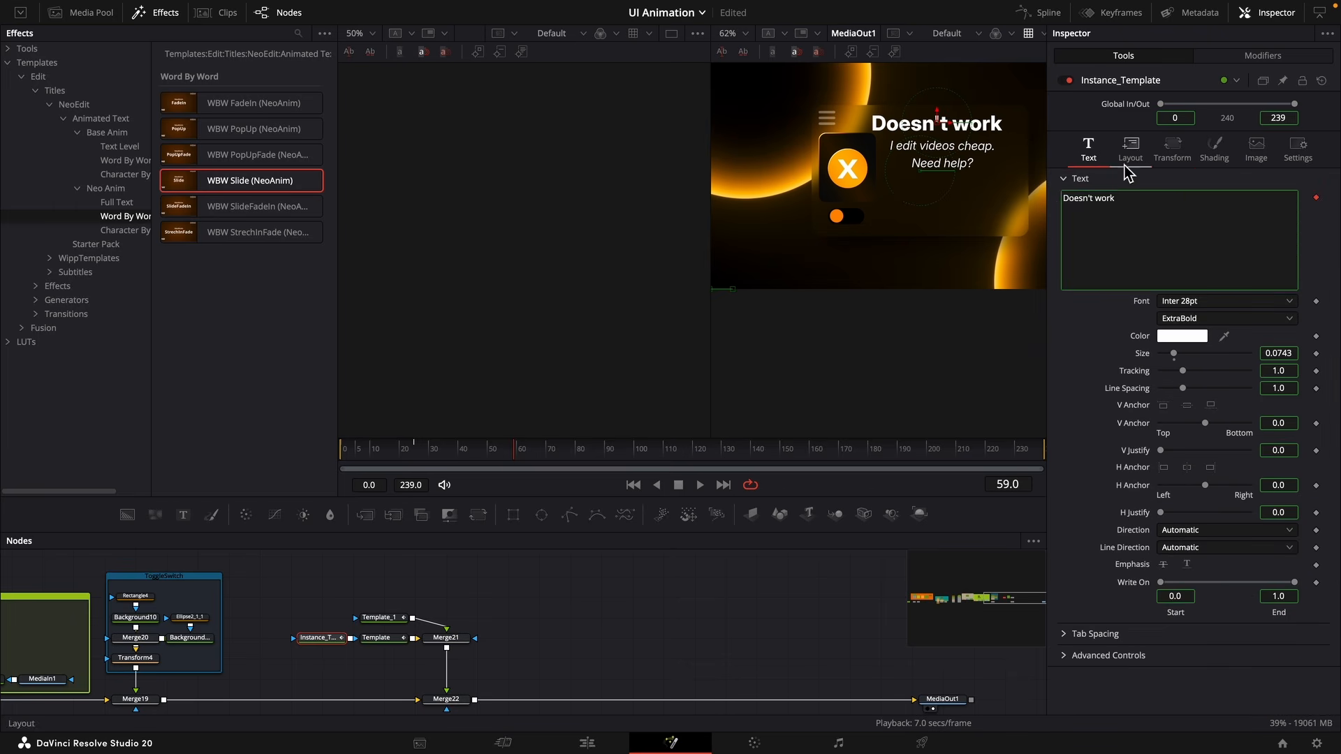
click(1213, 150)
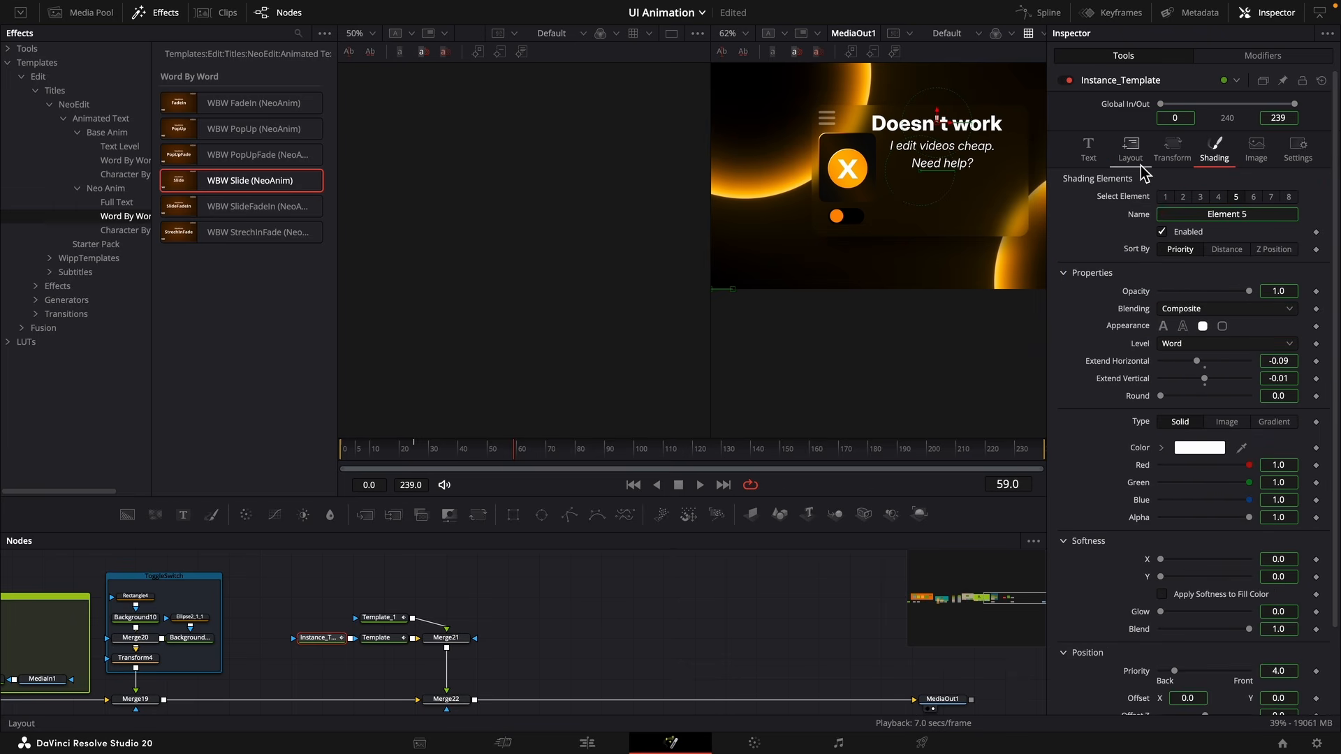
click(1089, 155)
right_click(1127, 231)
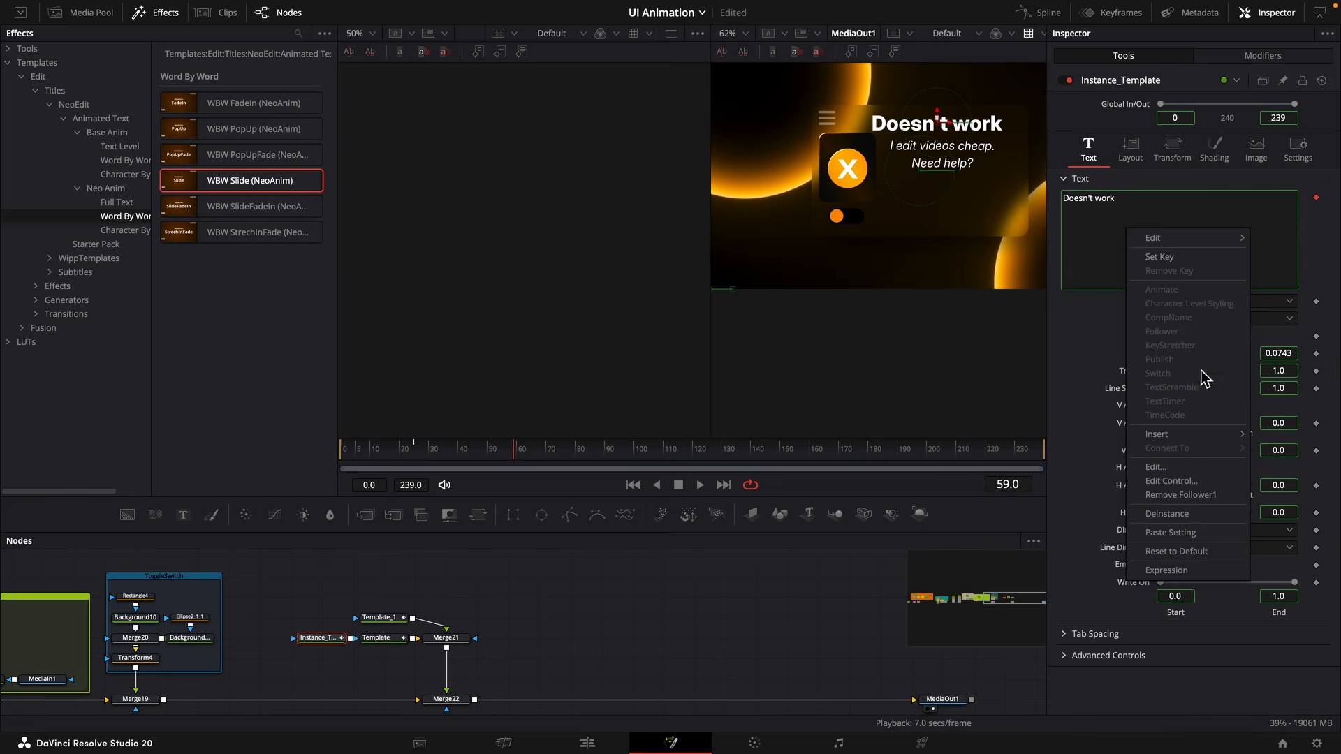
mouse_move(1180, 443)
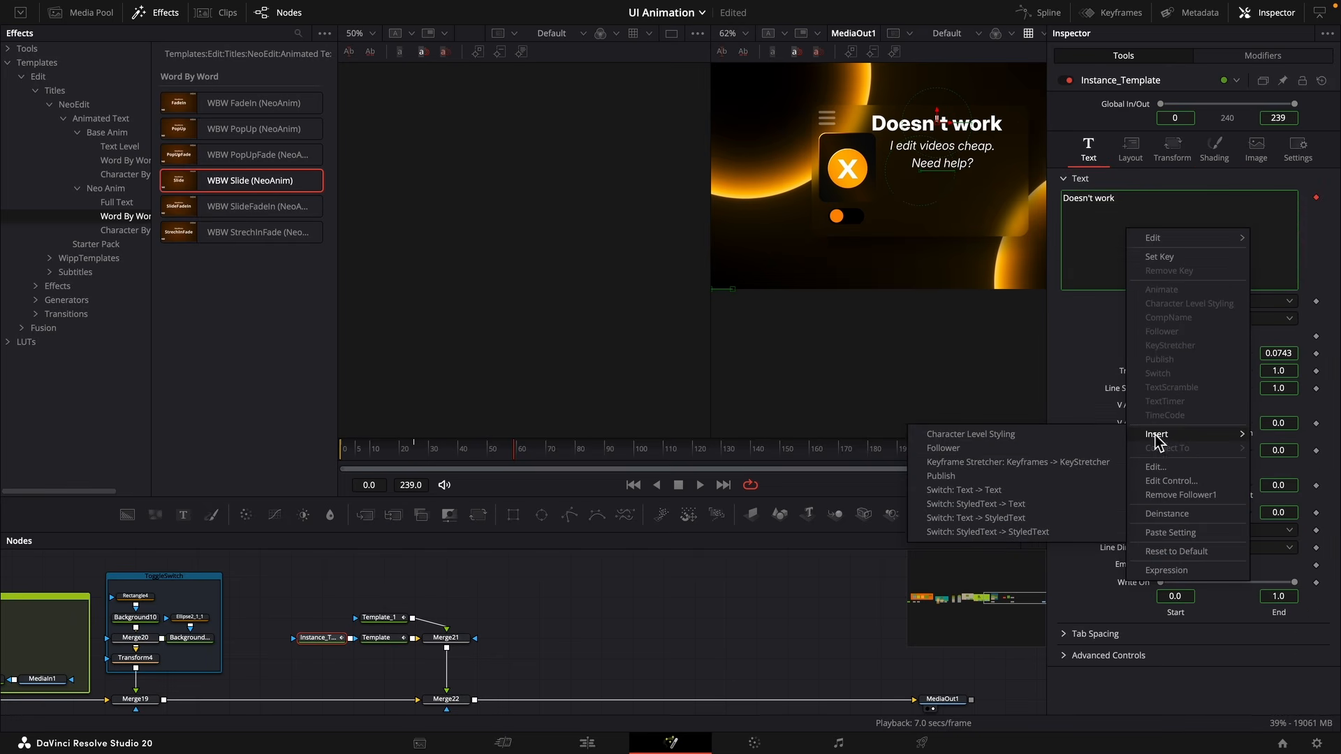
click(1060, 453)
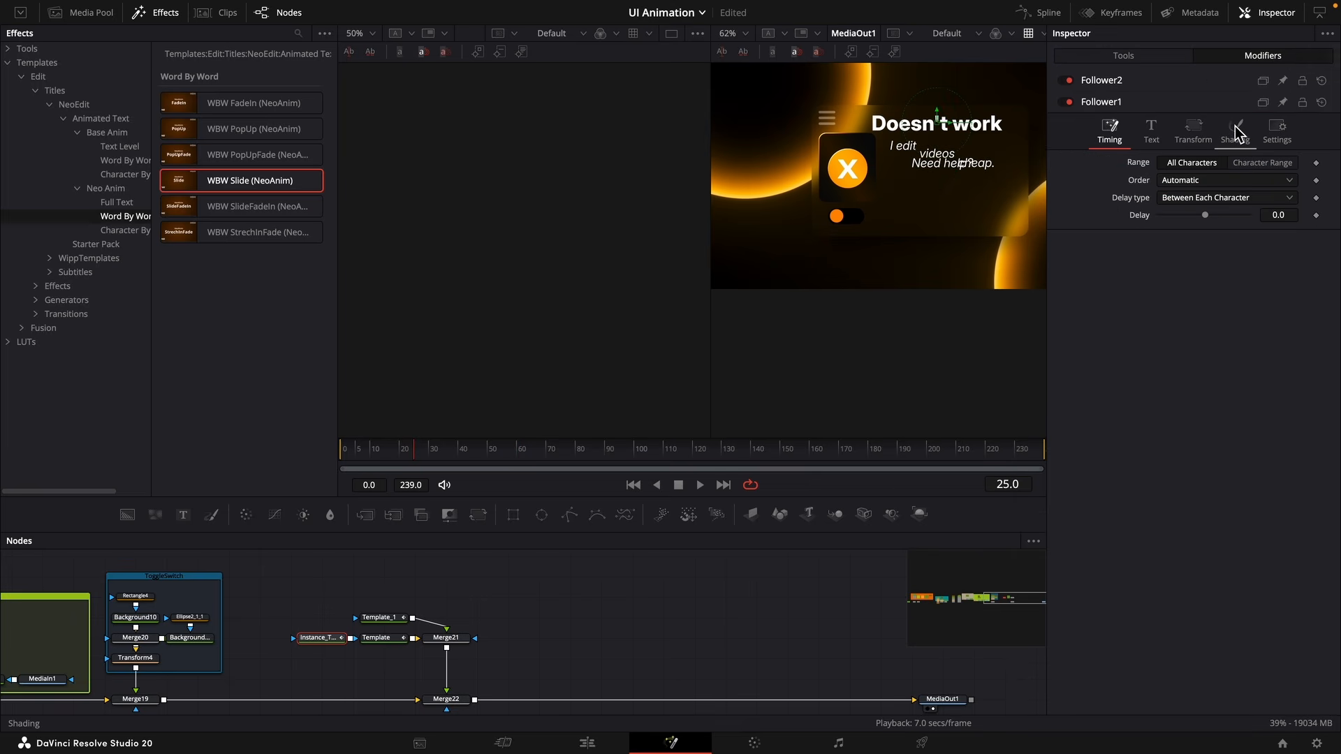
Keyframe the opacity of the first Follower's shading element 5 from 0.0 at frame 0 to 1.0 at frame 25.
click(1235, 130)
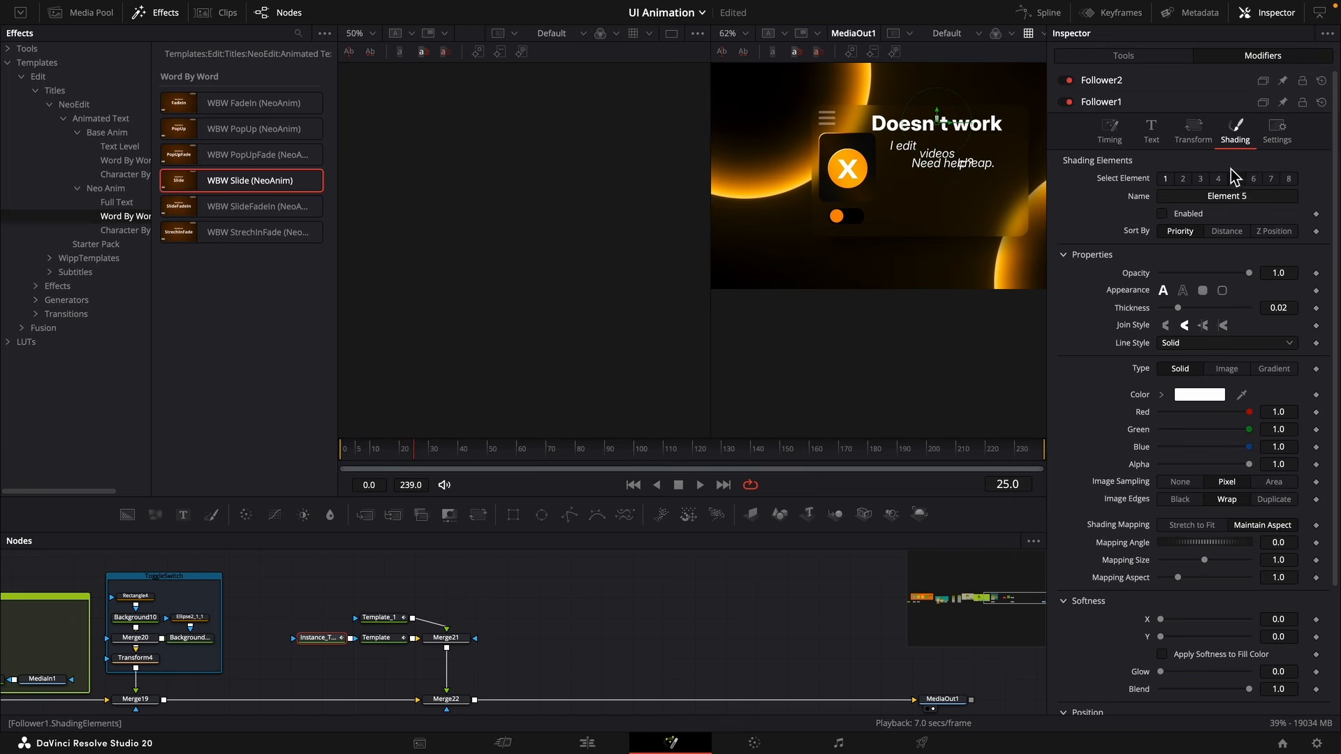
click(1315, 275)
drag(412, 445, 384, 453)
drag(377, 458, 324, 461)
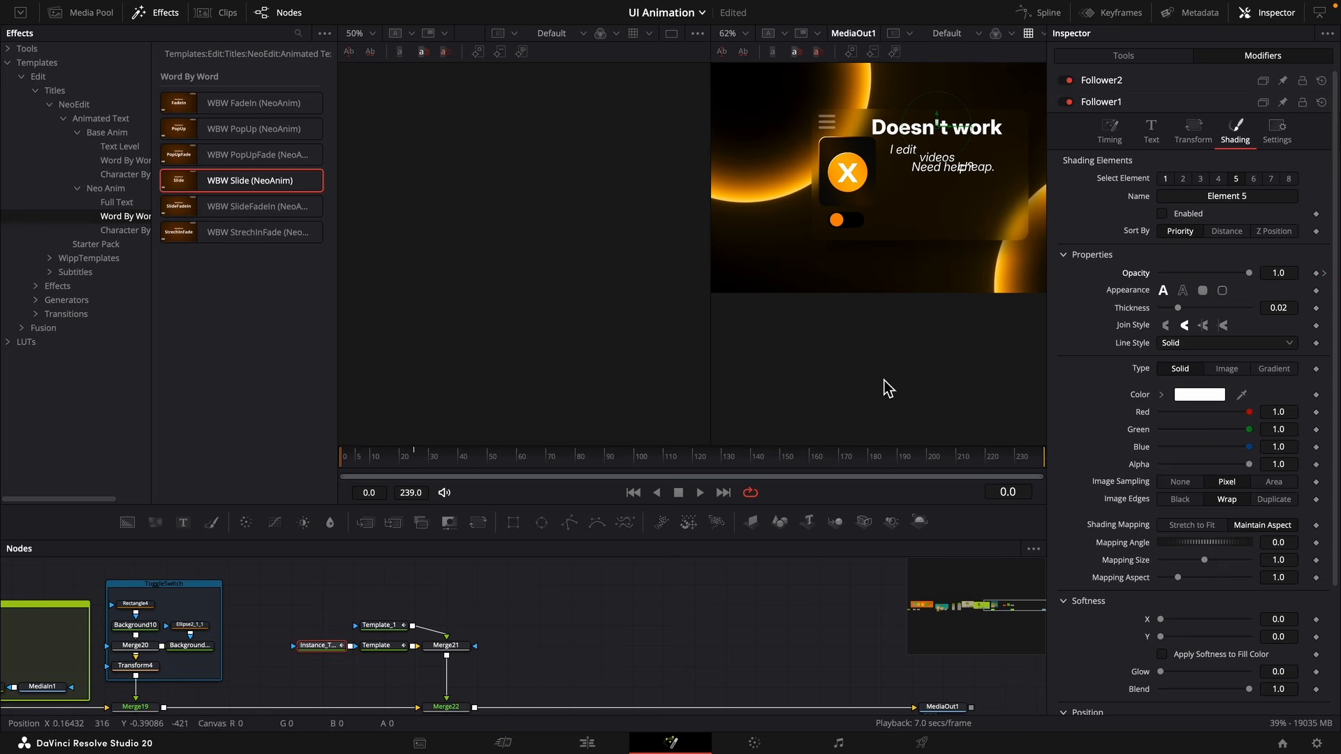
drag(1249, 273, 1214, 272)
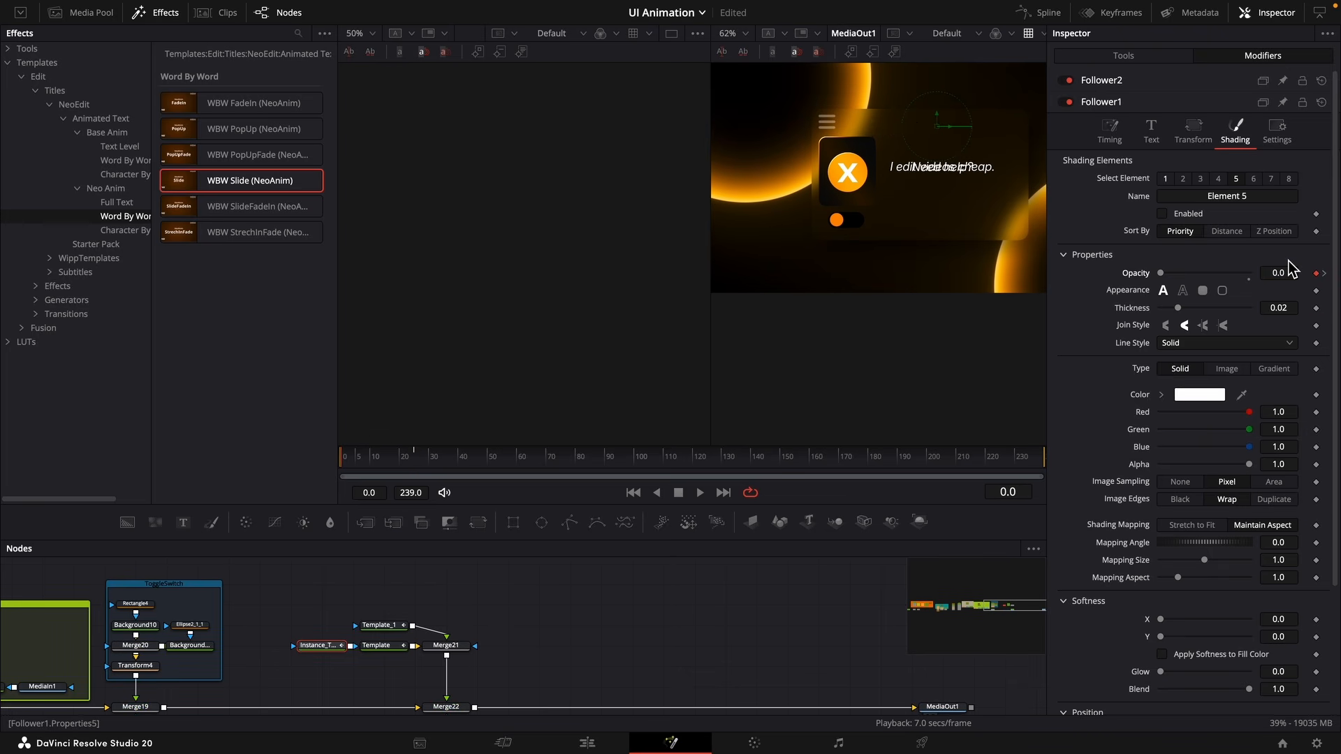
Keyframe the first Follower's word offset from about 0.03 in X at frame 0 to 0.0 at frame 25.
click(1192, 132)
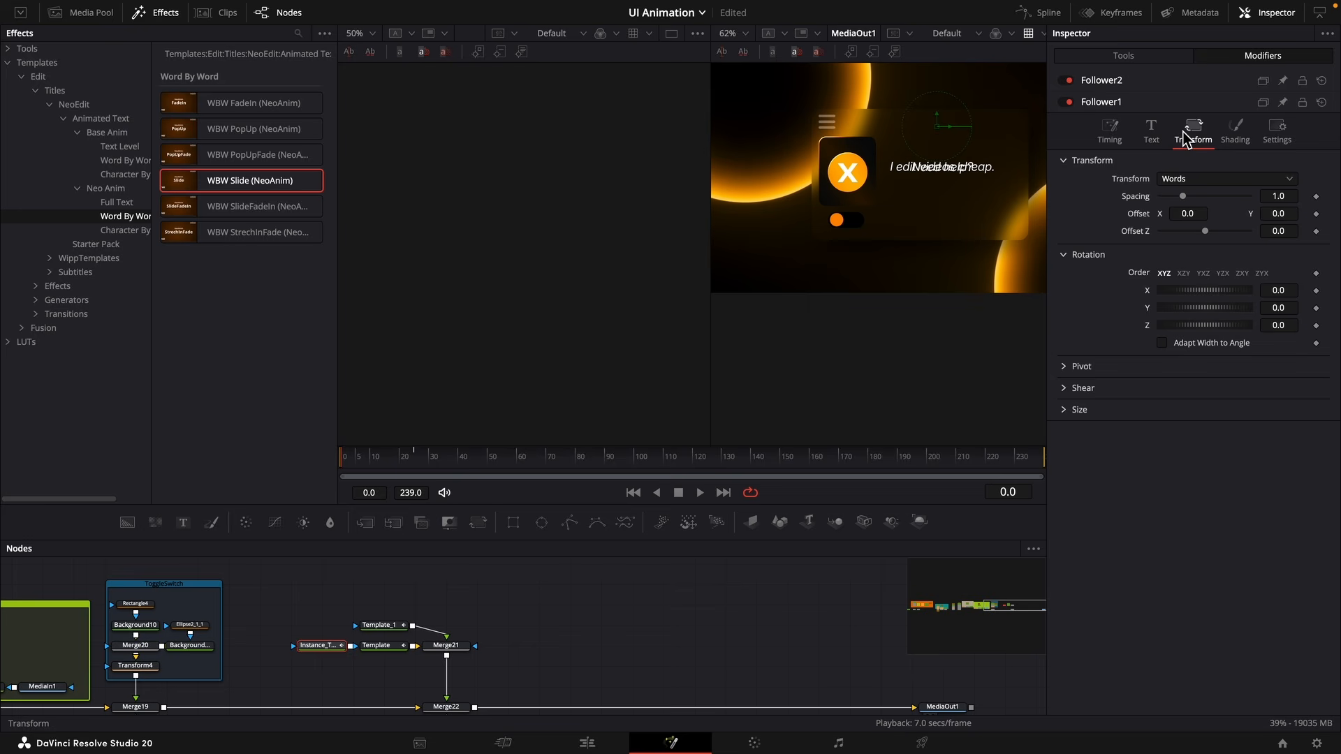
click(1316, 215)
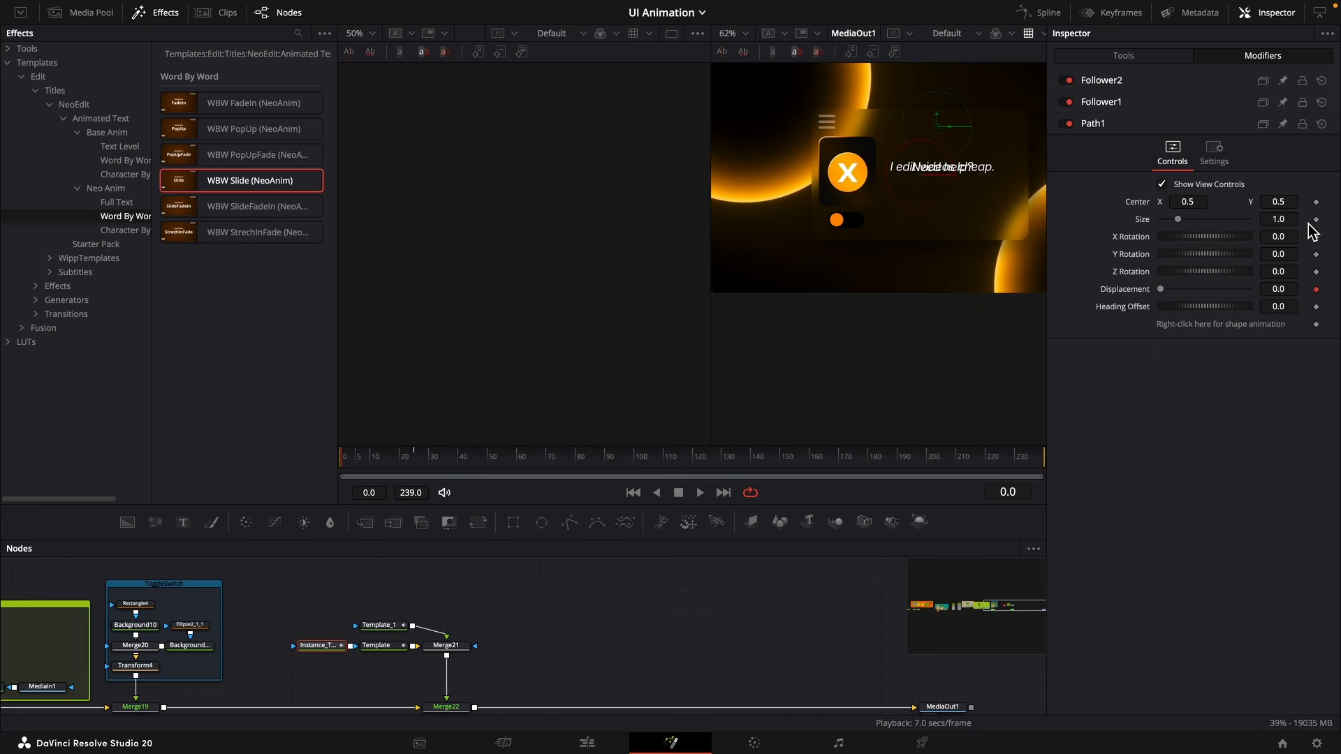
click(1123, 102)
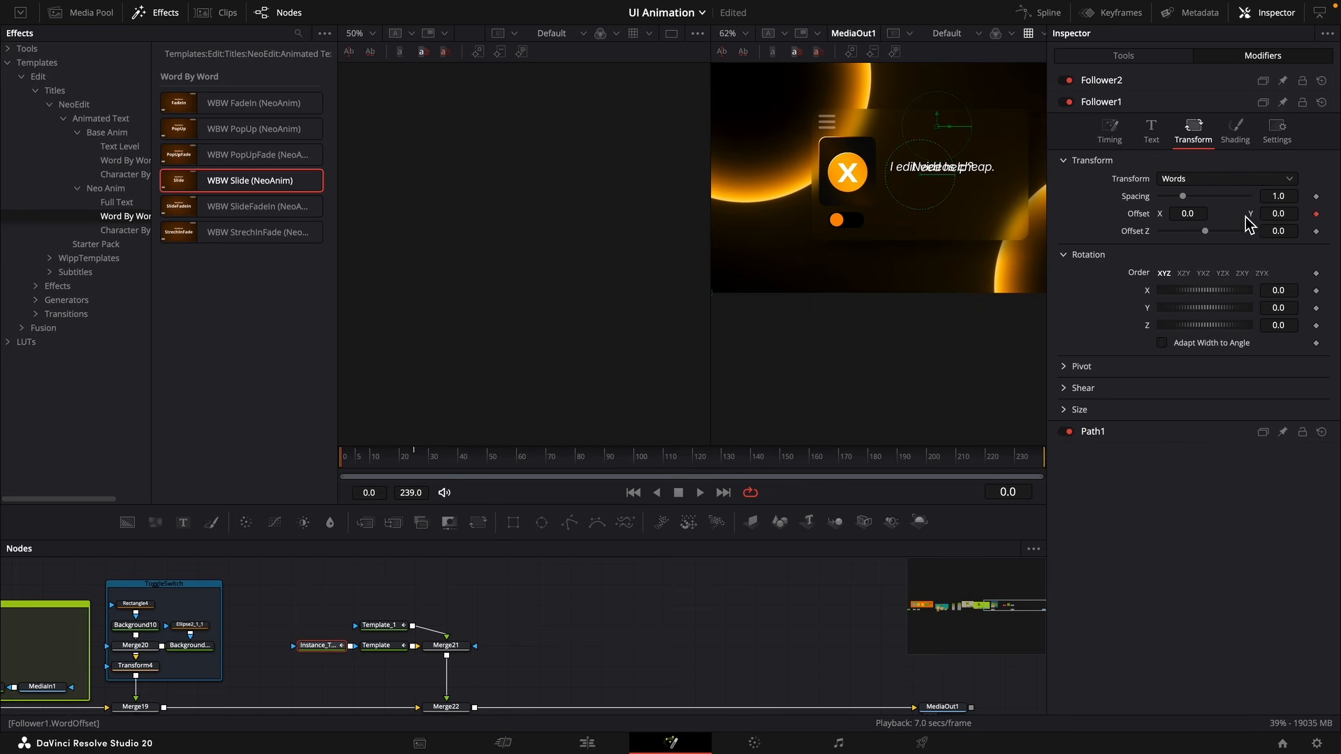
key(shift+Right)
click(1317, 214)
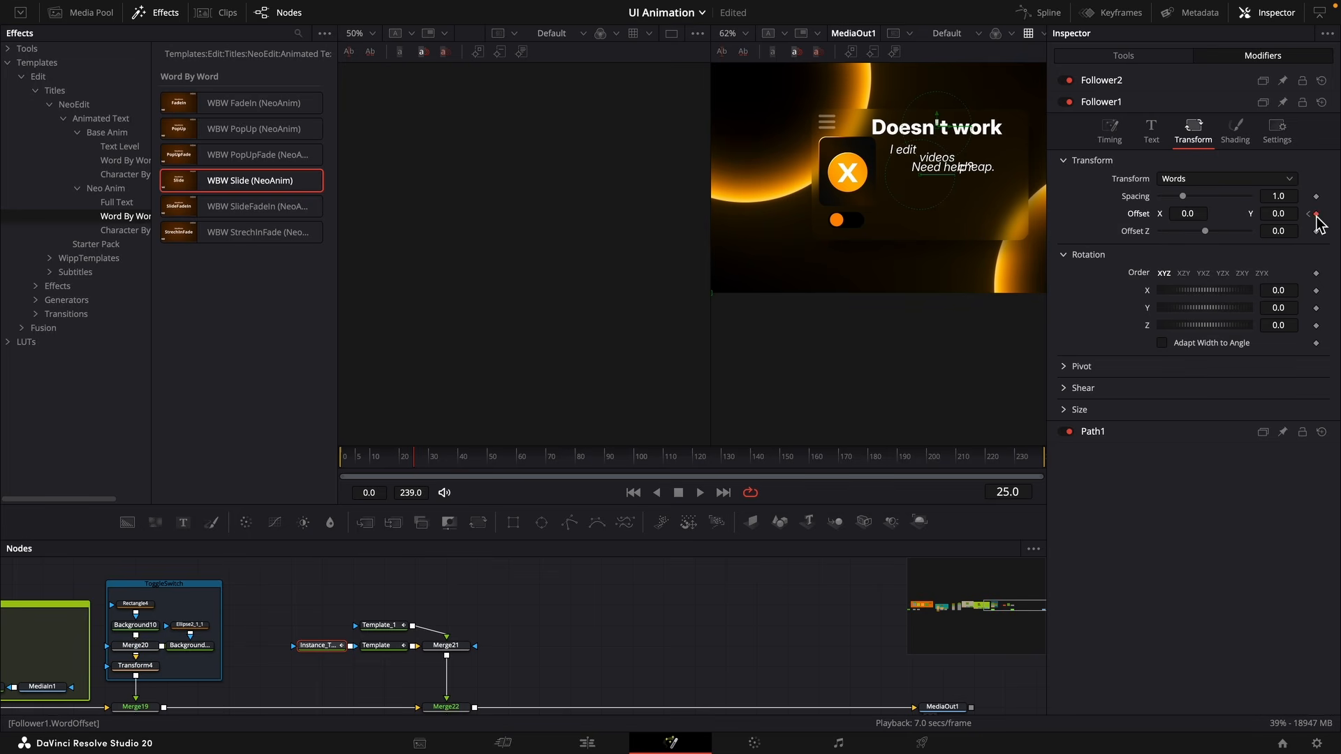
key(shift+Left)
click(1199, 217)
text(0.003)
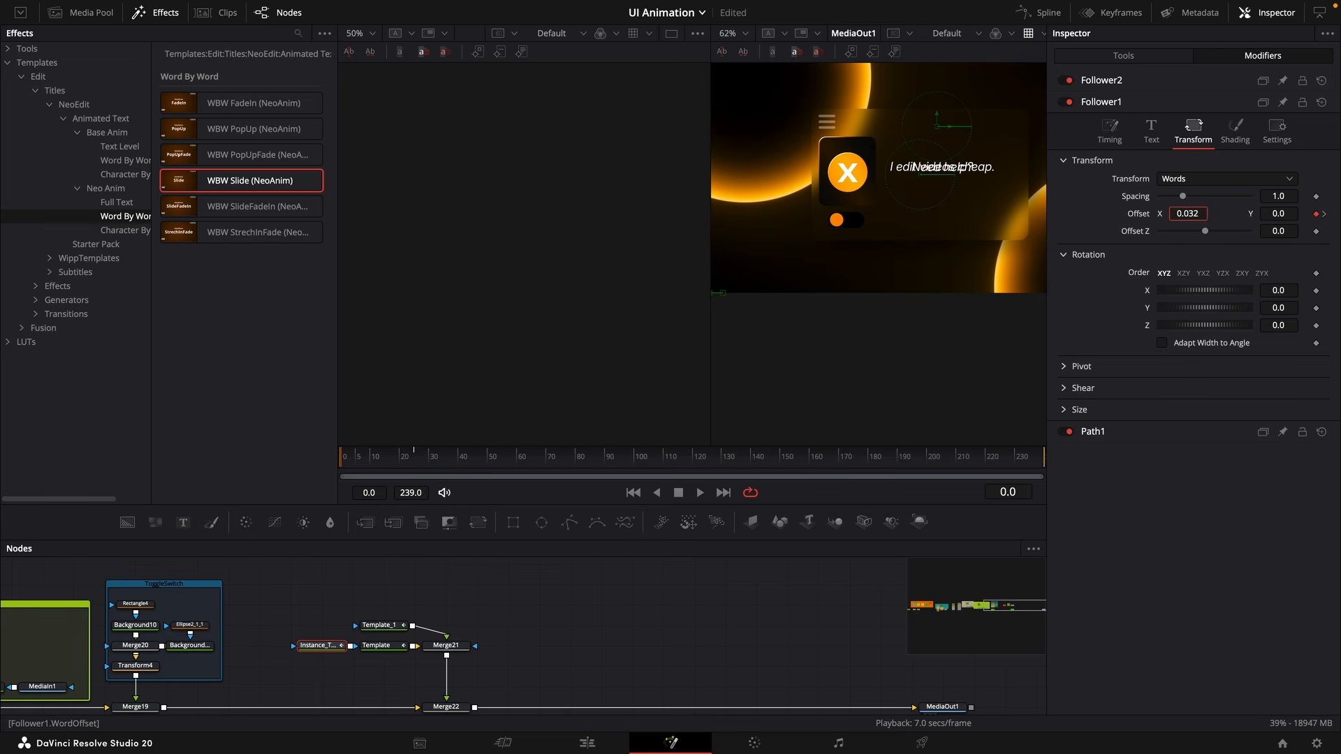
key(Return)
drag(383, 458, 412, 458)
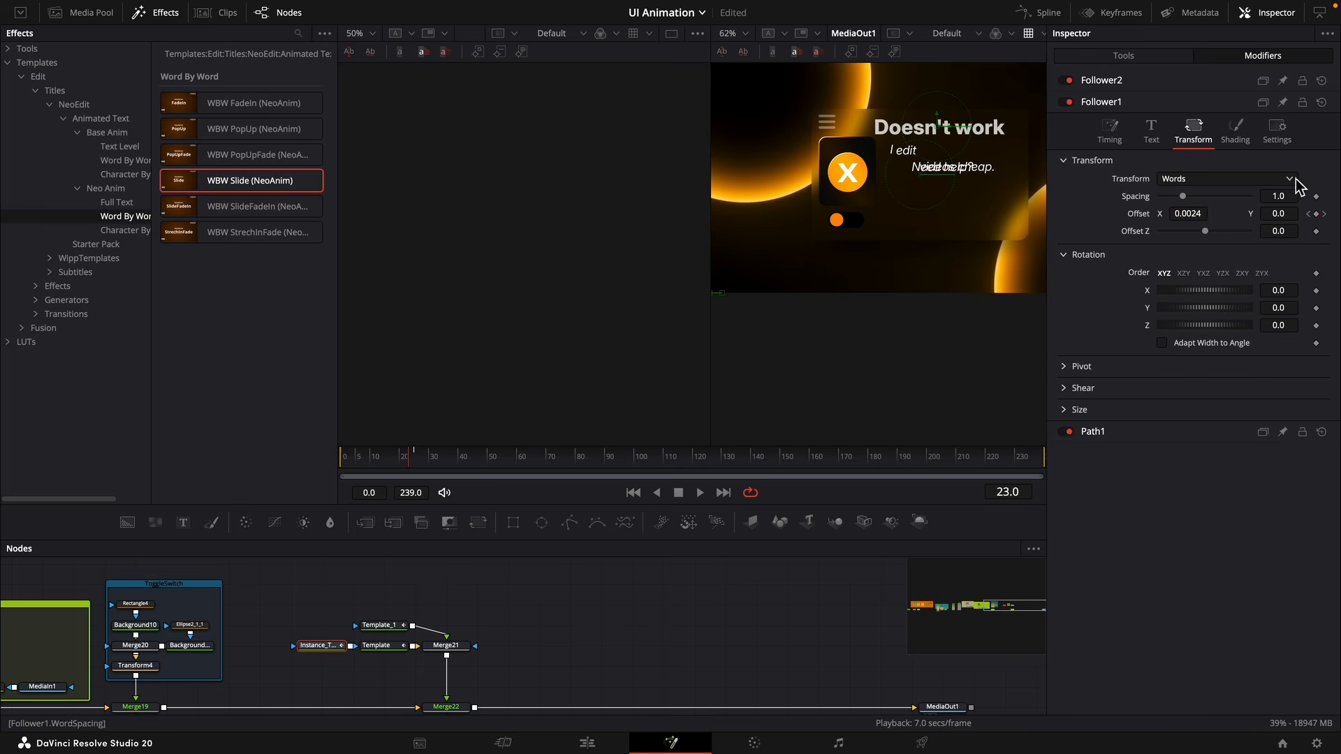
Set the first Follower's delay between characters to 2.0 and preview the word animation from the start.
click(1108, 131)
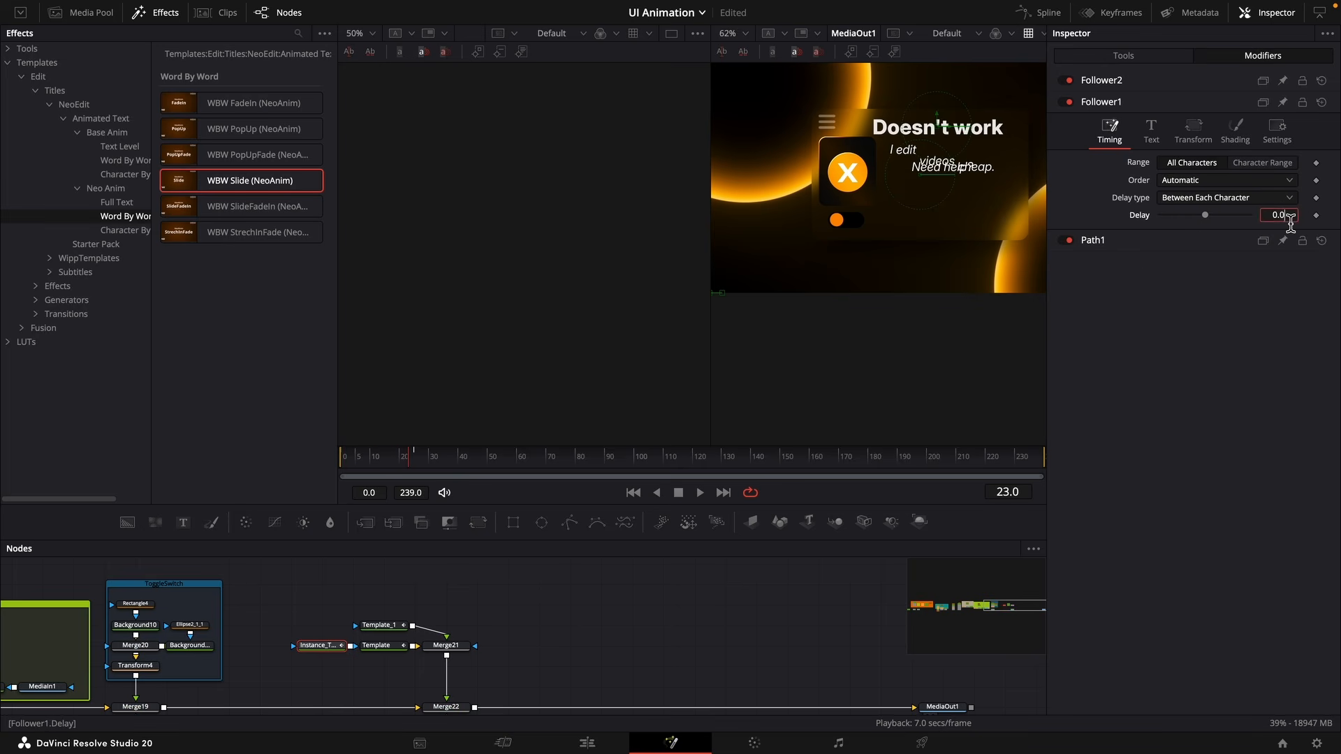
text(2)
key(Return)
drag(389, 464, 333, 465)
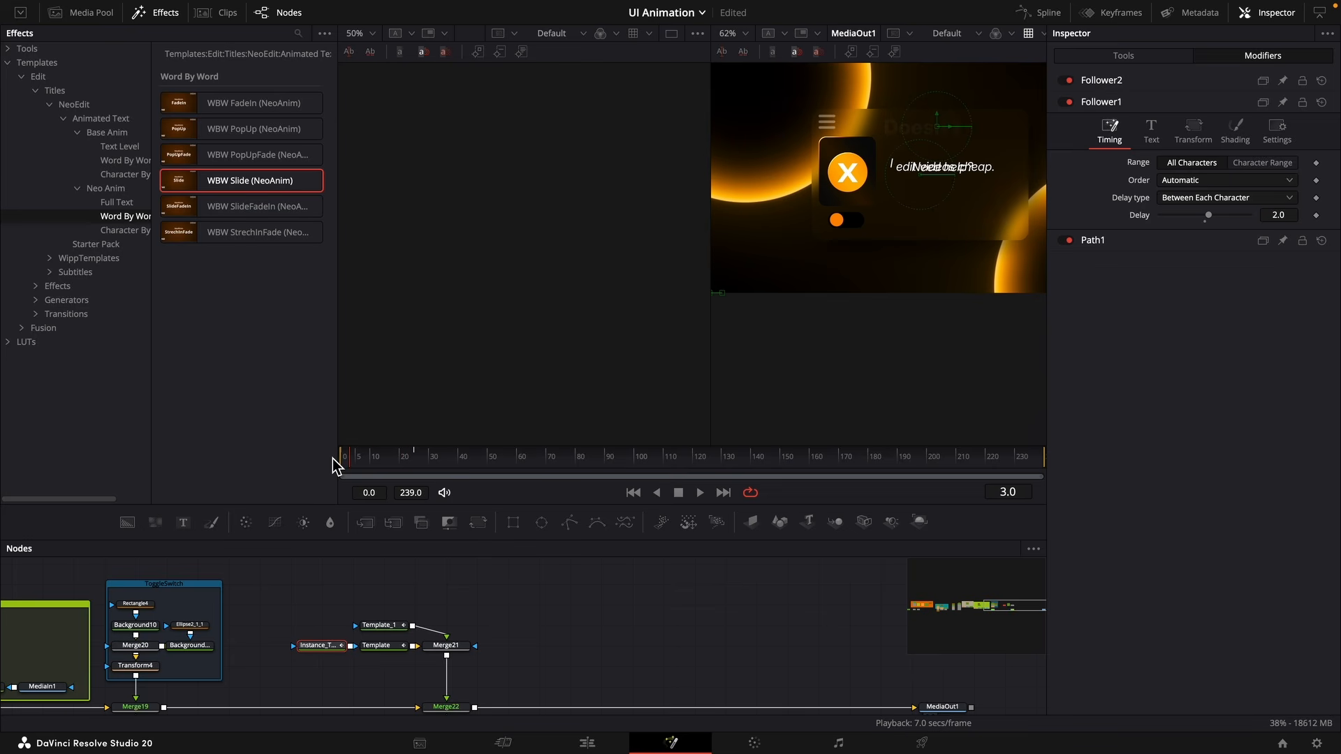
Delete the italic title node Template_1 and replace it with a copy of the Template and its instance, connected to Merge21.
click(377, 625)
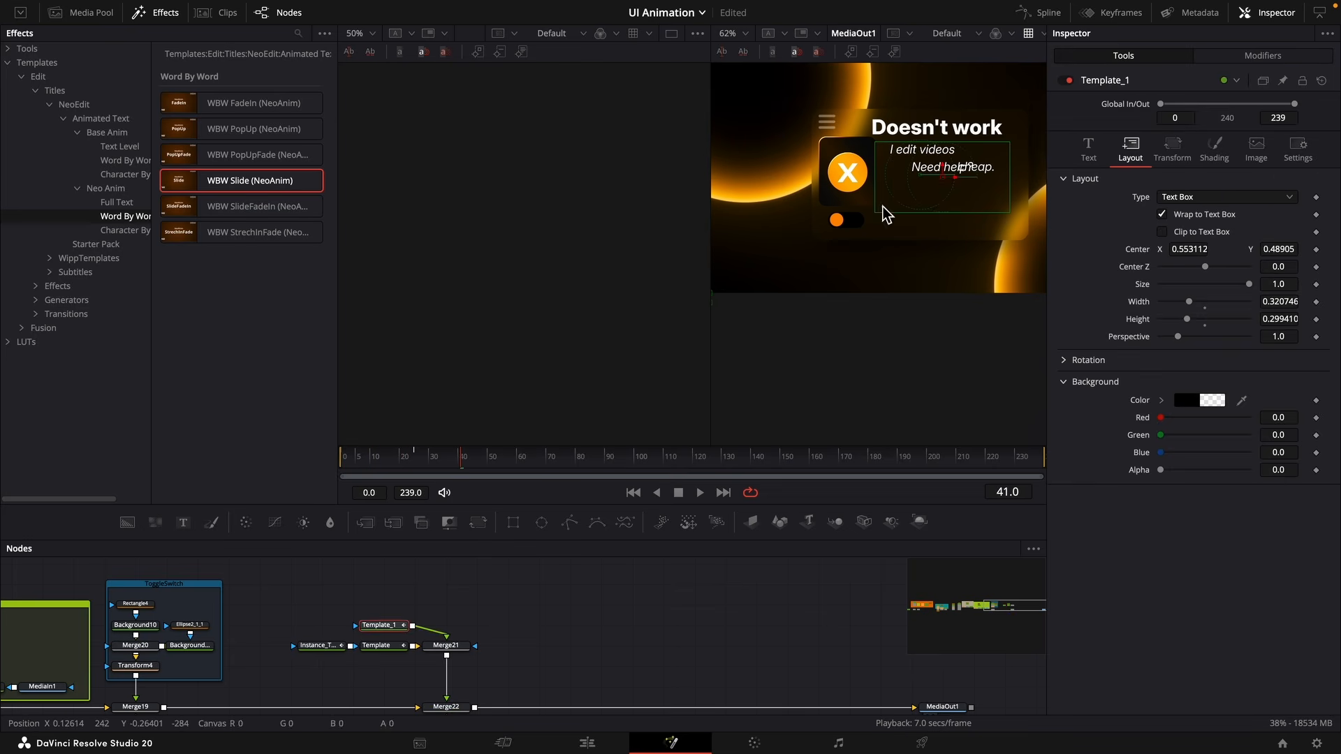
click(971, 142)
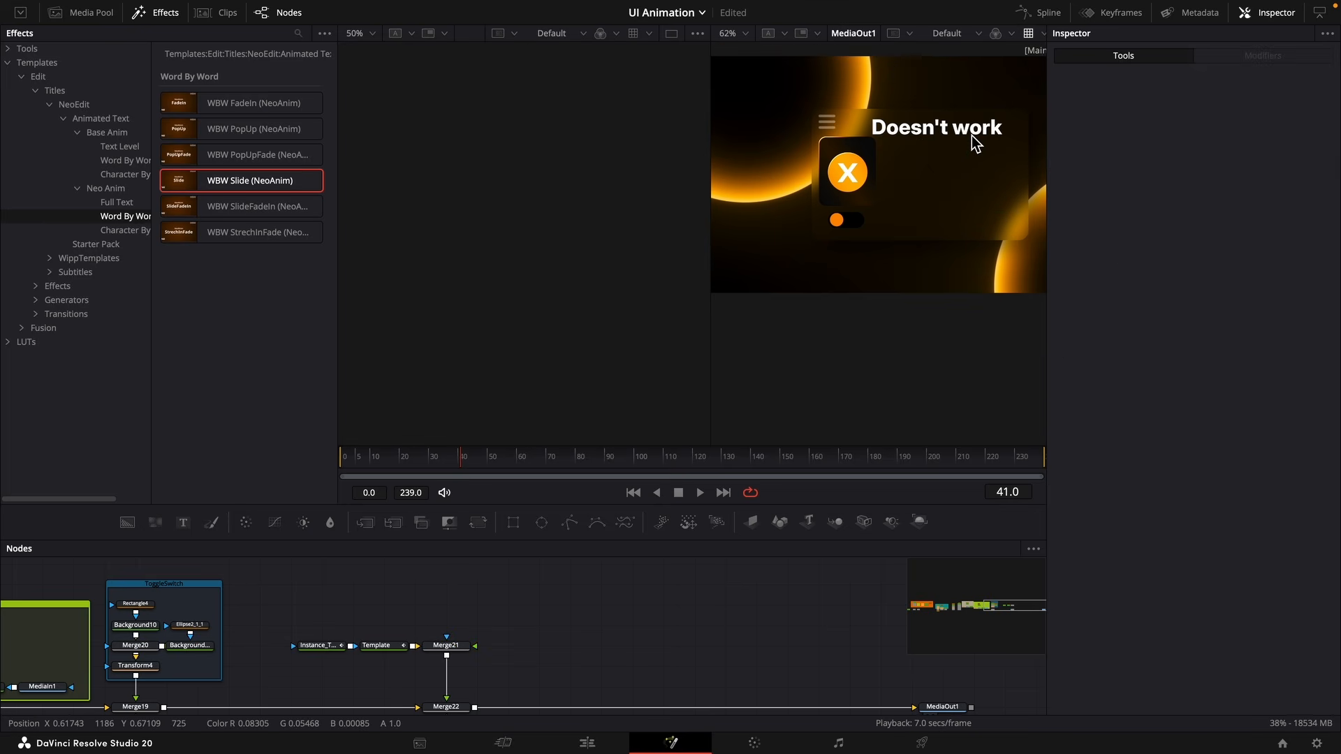
drag(388, 609, 307, 657)
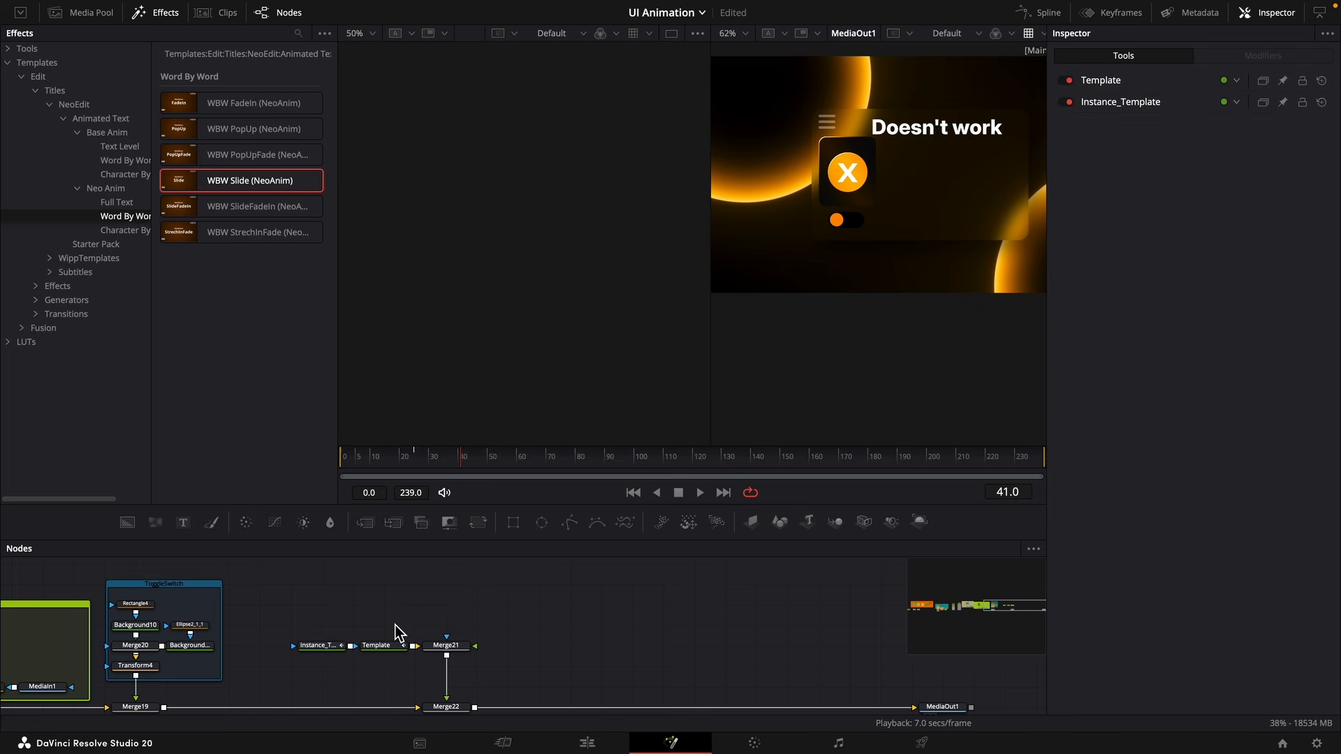
click(394, 627)
click(384, 598)
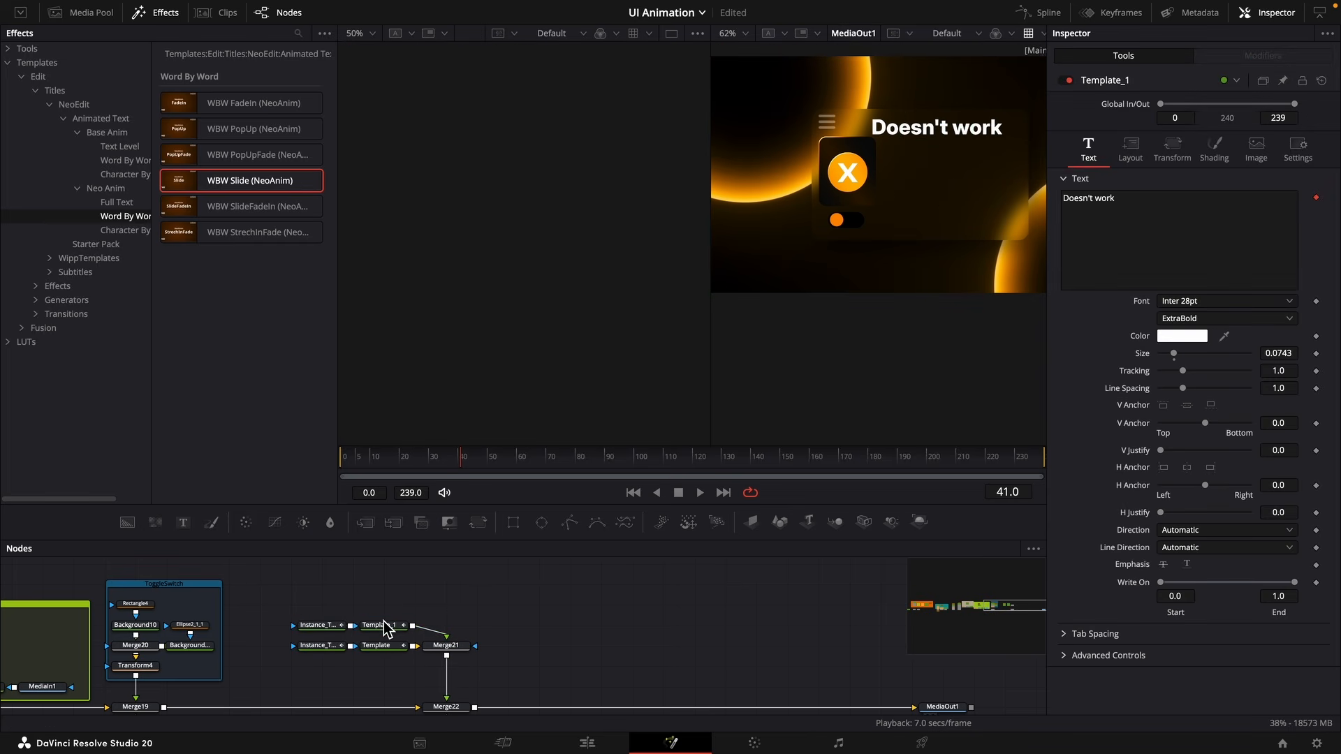
Replace the text of the copied title Template_1 with a line beginning "I edit".
click(383, 622)
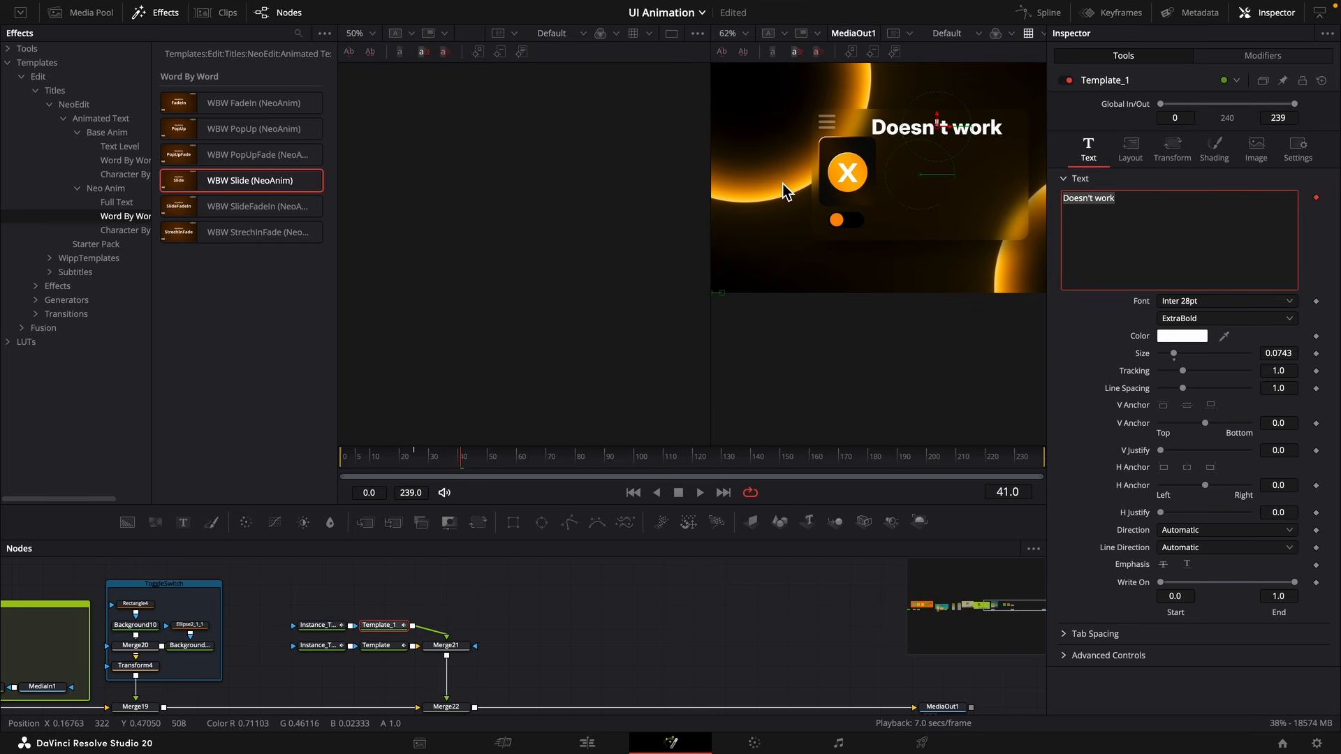
text(I edit ceh)
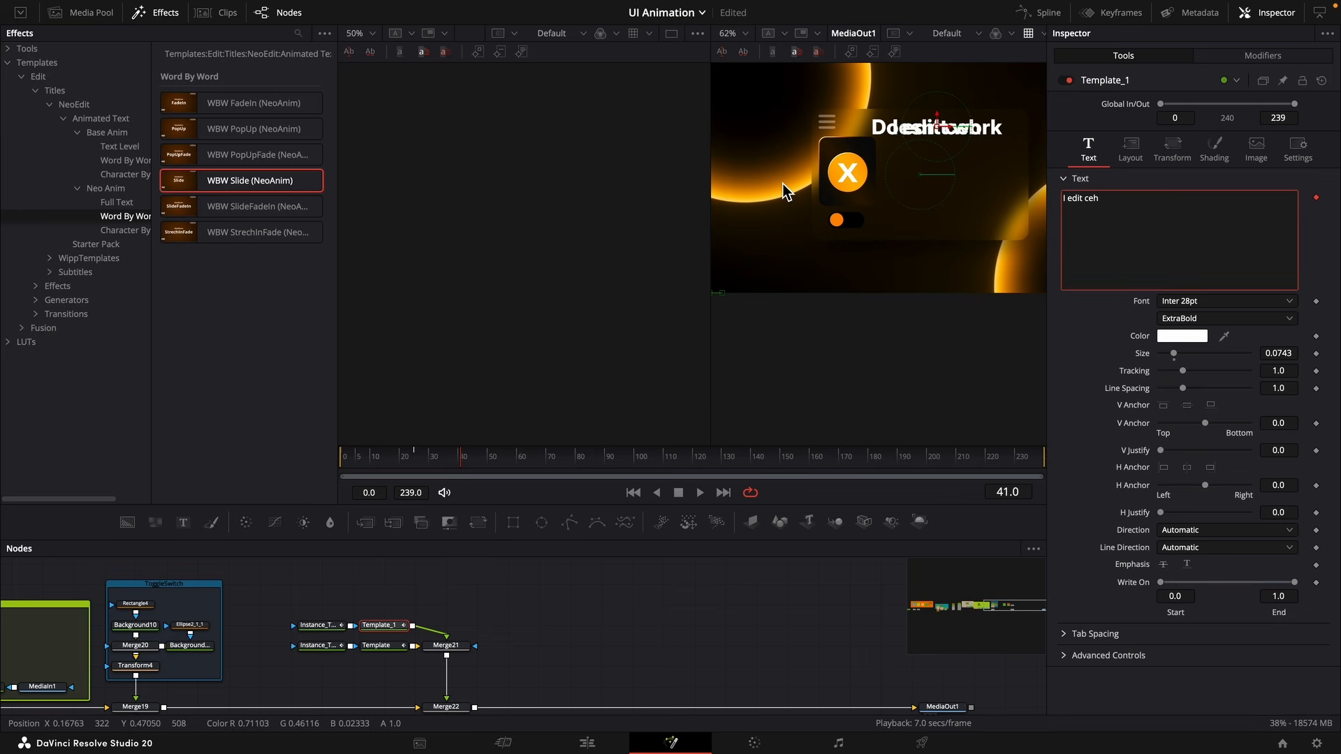
Complete the Template_1 text as "I edit cheap videos. Need help?" and set its font style to Italic.
key(BackSpace)
key(BackSpace)
text(heap w)
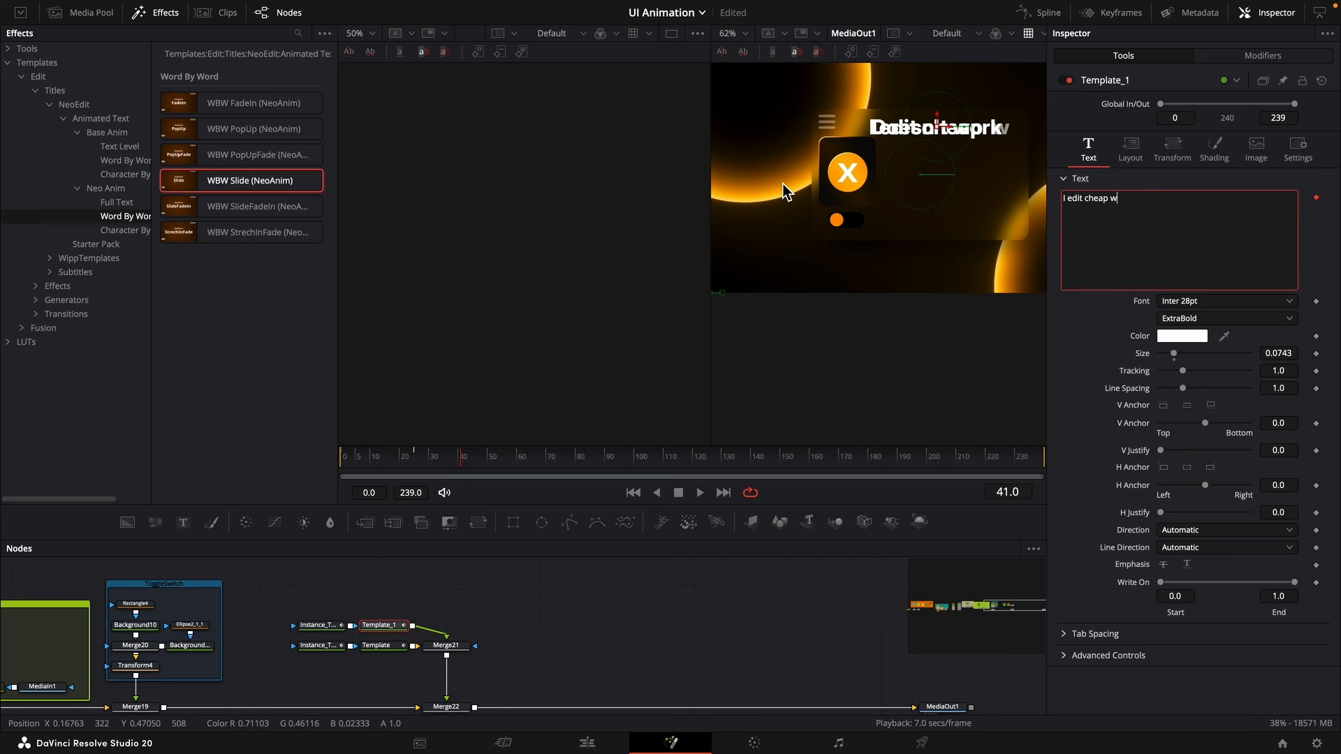
key(BackSpace)
text(videos)
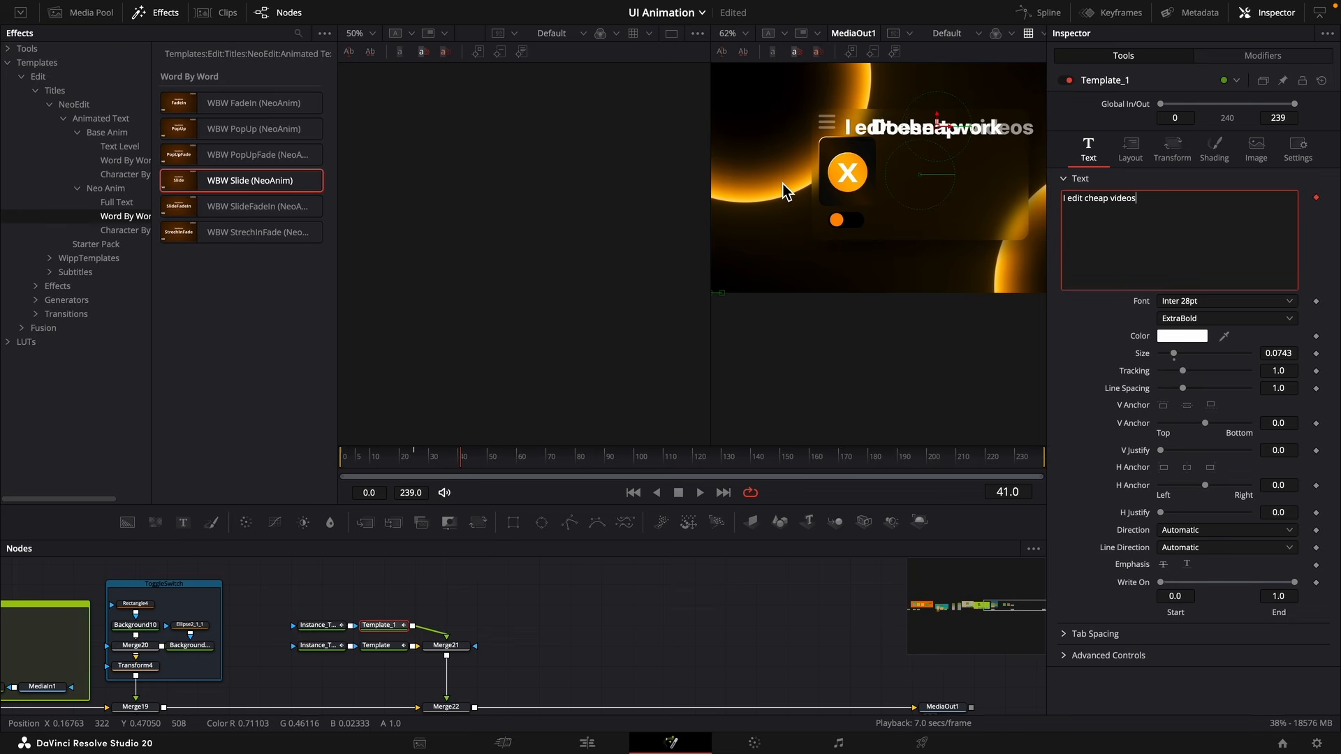
text(. Need He)
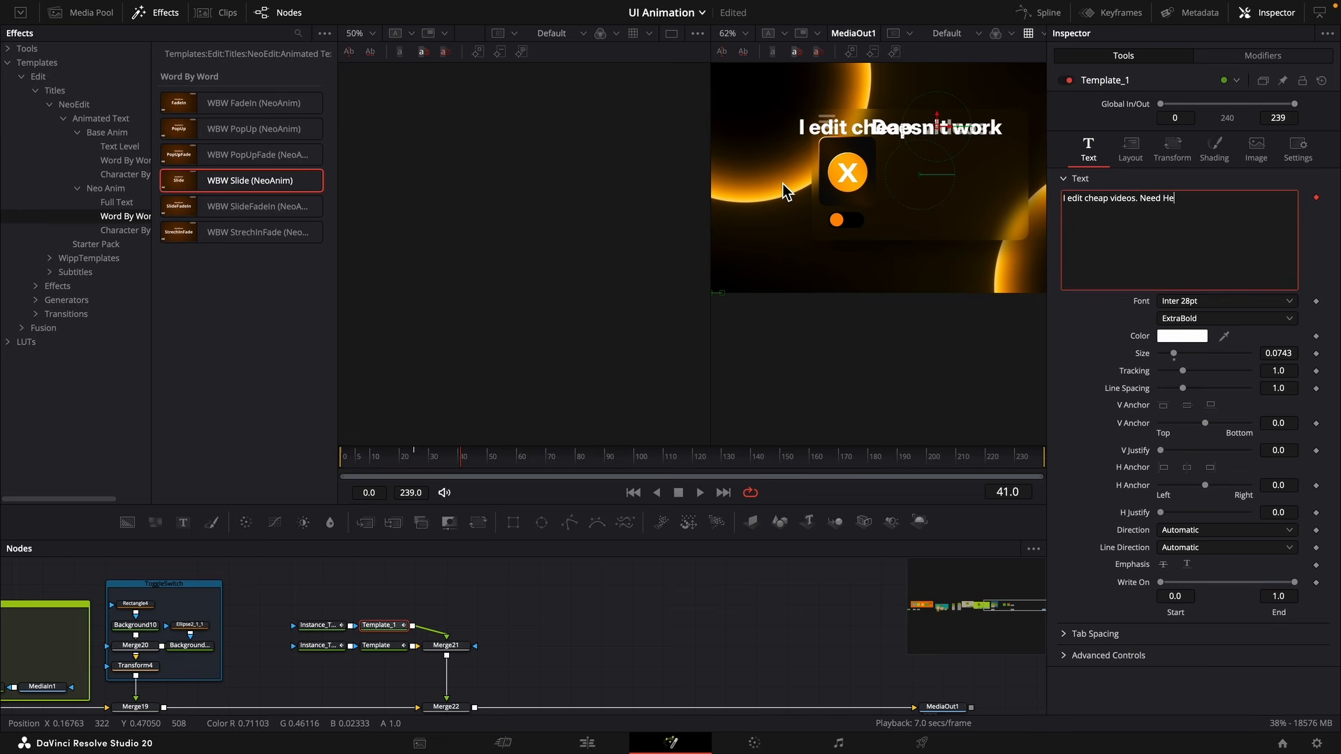
text(lp?)
click(1198, 320)
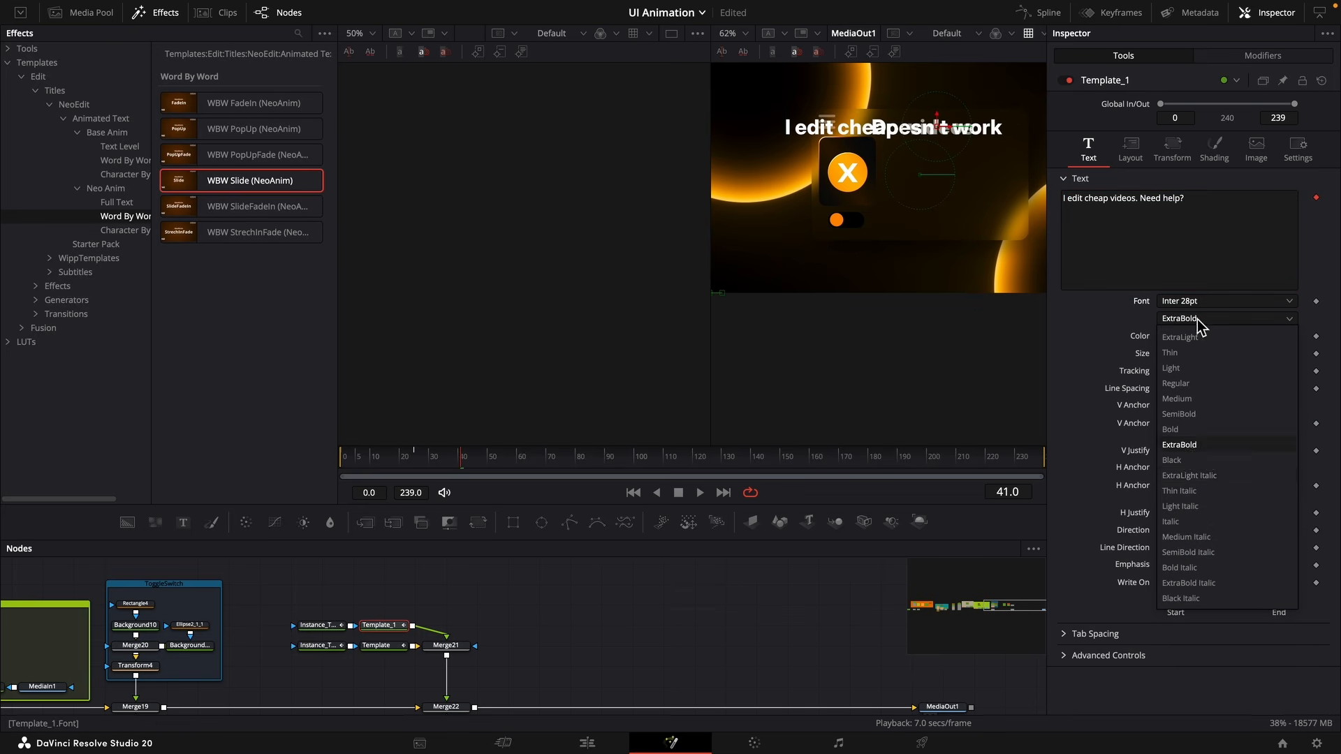
click(1218, 507)
Change the Template_1 layout to a wrapped Text Box about 0.33 wide and fit it beneath the "Doesn't work" heading.
click(1130, 148)
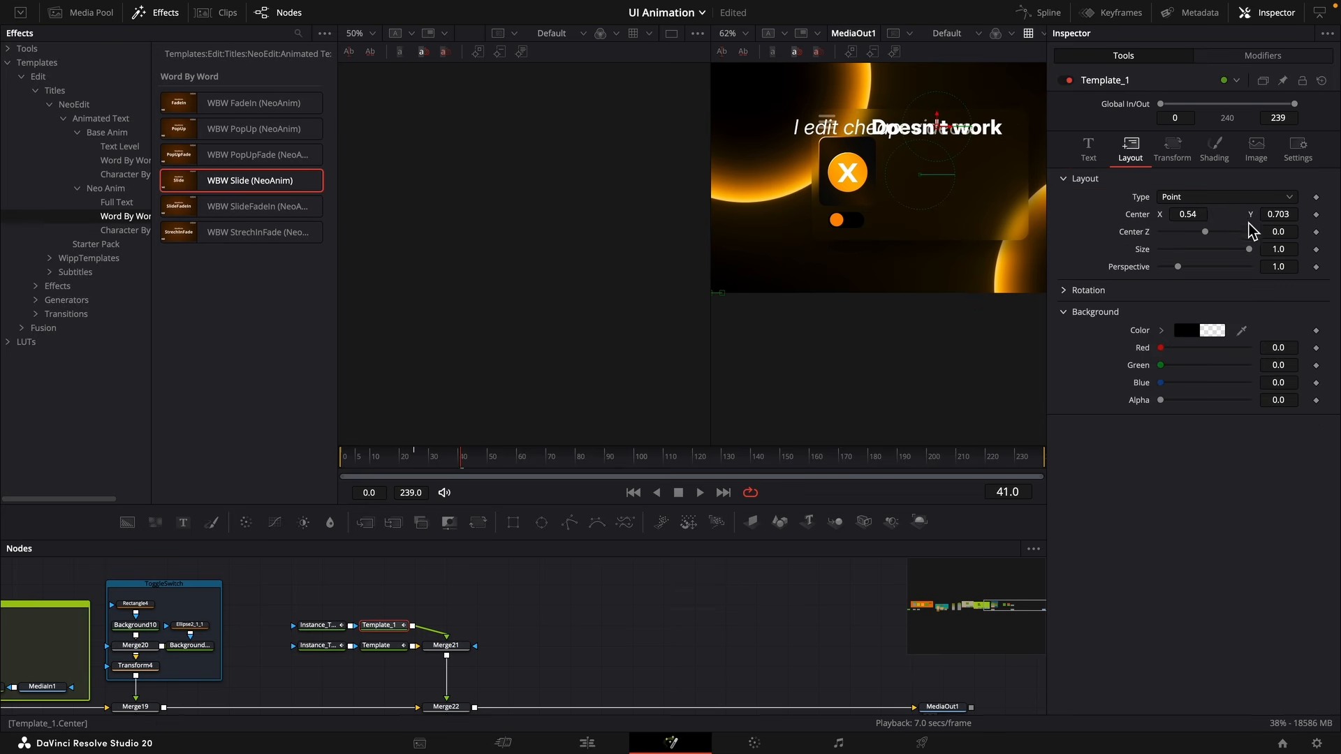
click(1229, 197)
click(1218, 232)
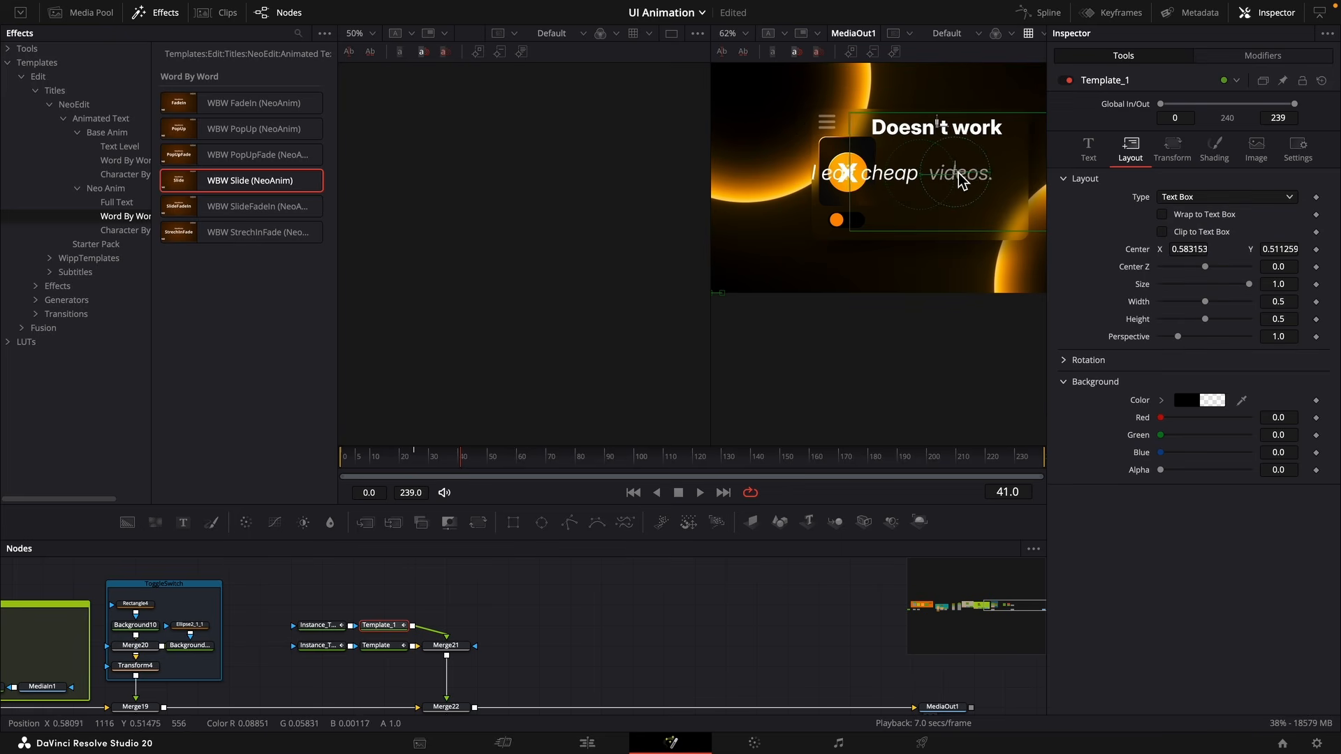
drag(958, 173, 947, 168)
click(1163, 231)
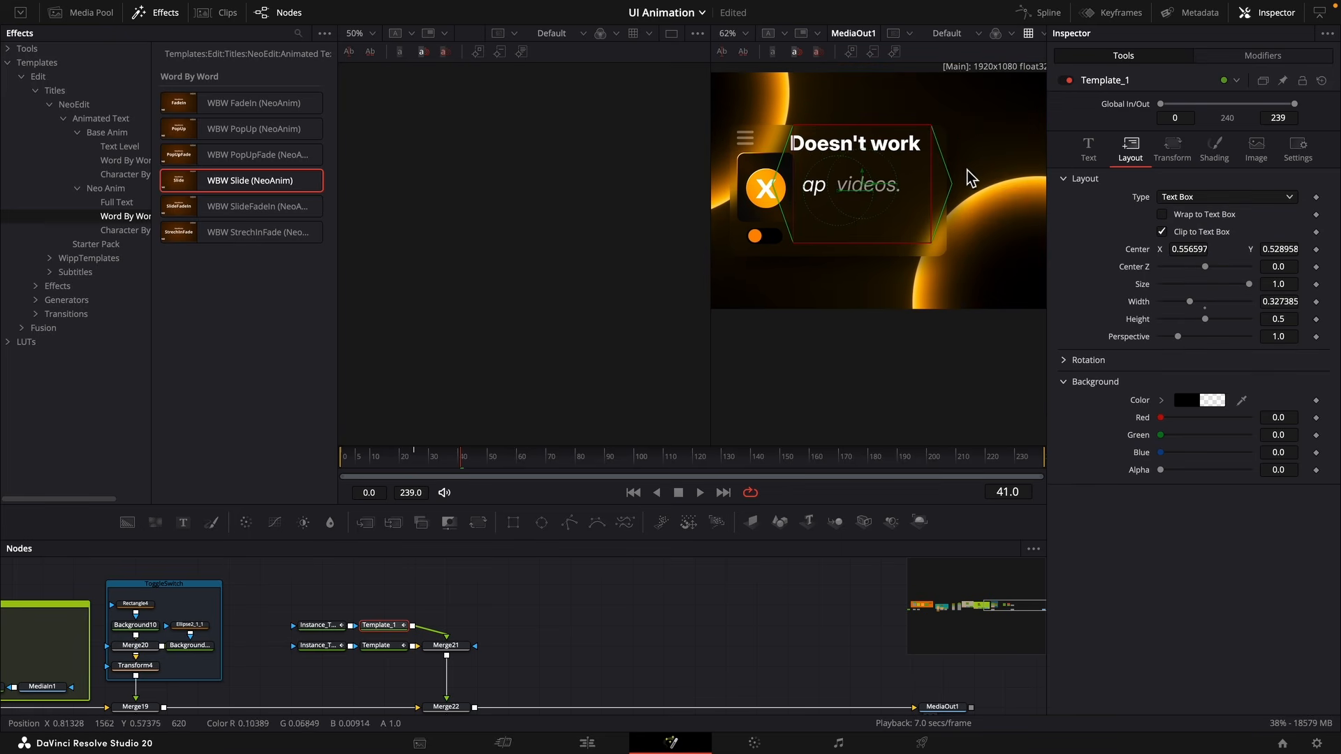
click(1179, 232)
click(1179, 215)
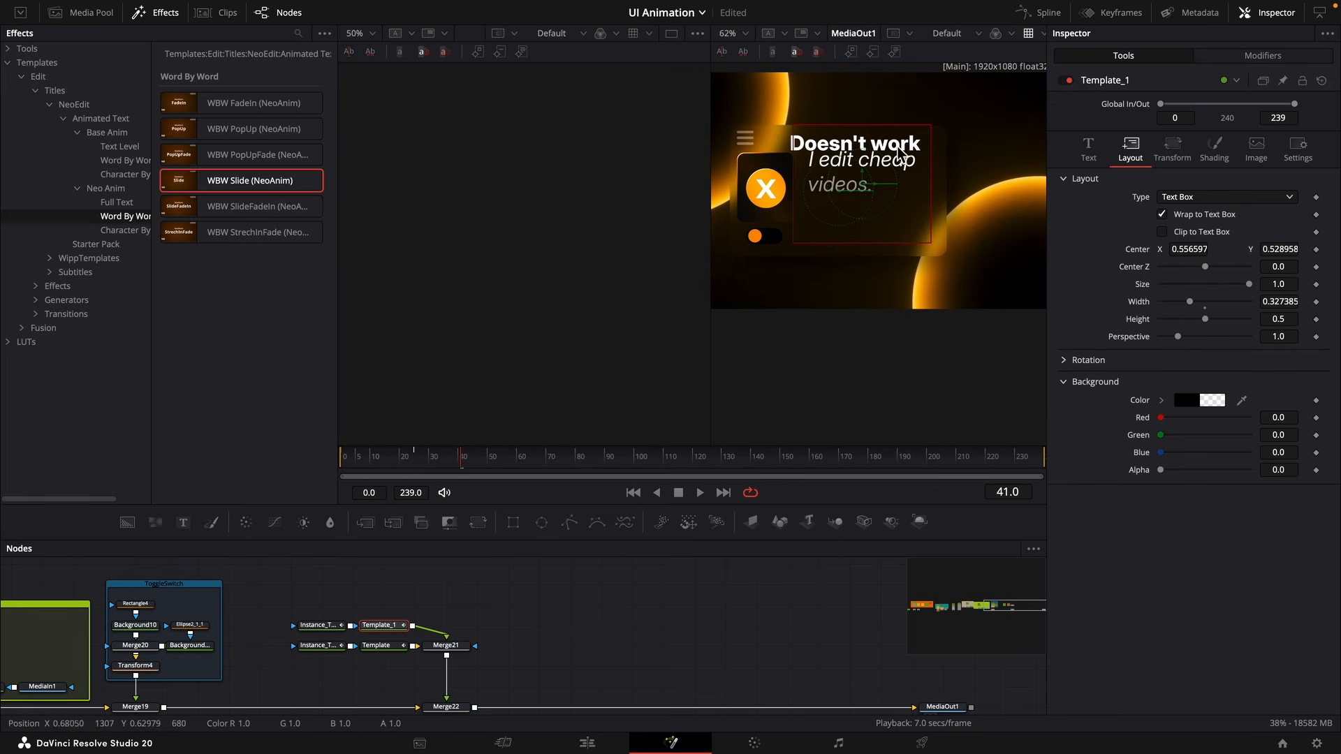
drag(890, 125, 891, 137)
drag(864, 184, 864, 203)
Anchor the Template_1 text to the top of its box and set its size to 0.053.
click(1087, 148)
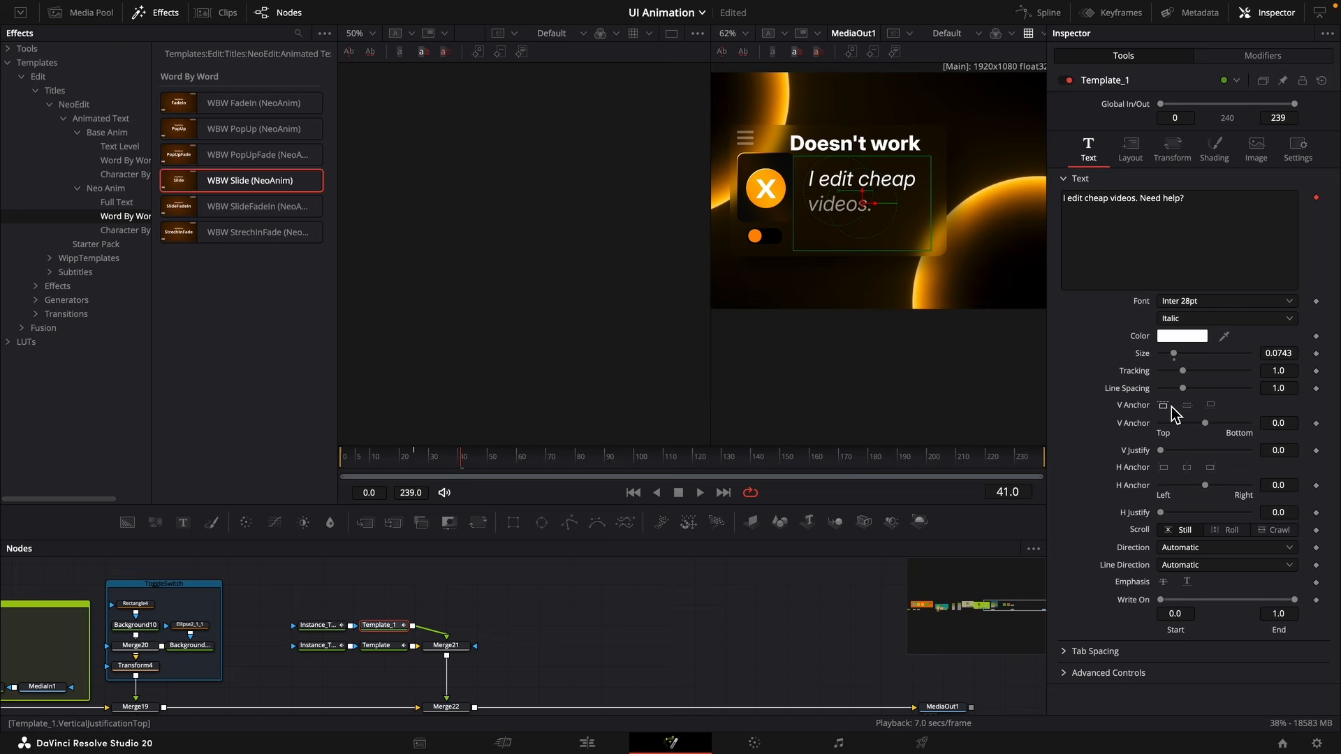
click(1171, 406)
mouse_move(1285, 354)
mouse_down()
mouse_move(1241, 354)
mouse_move(1281, 353)
mouse_up()
click(426, 457)
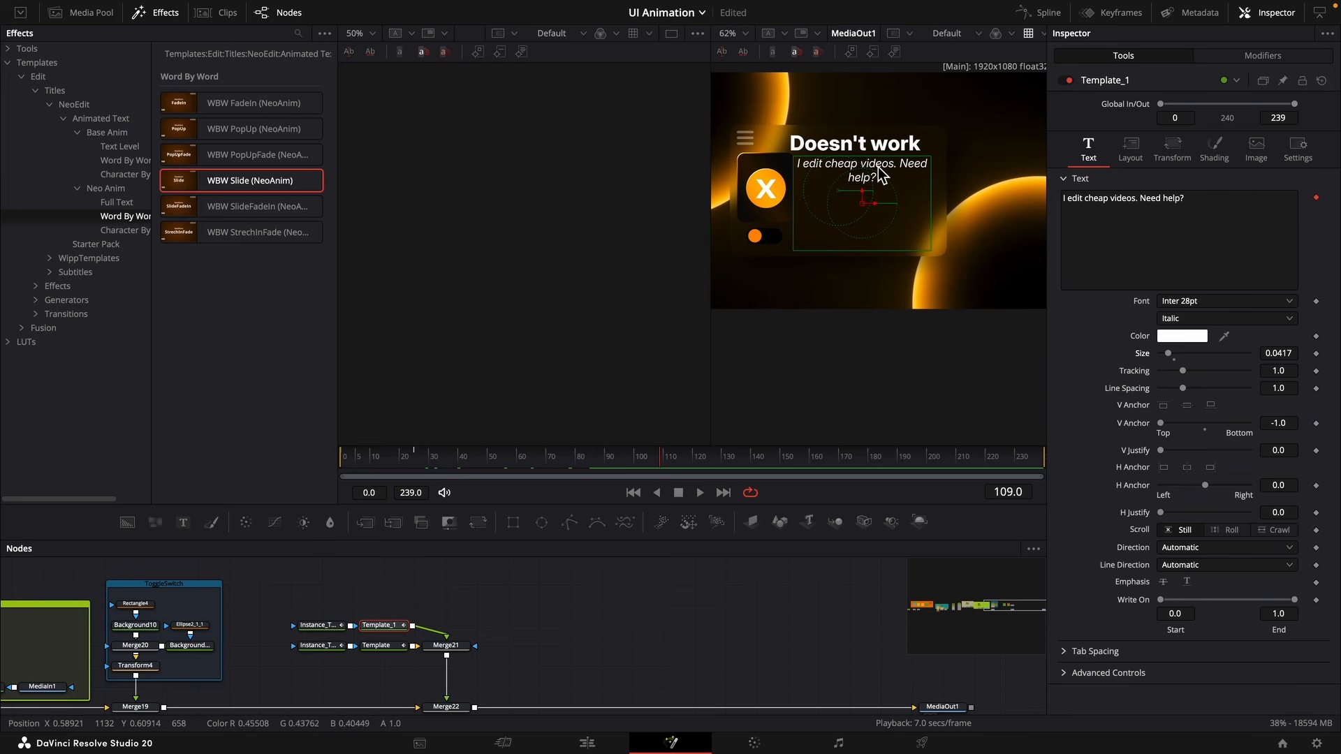
drag(1278, 353, 1292, 353)
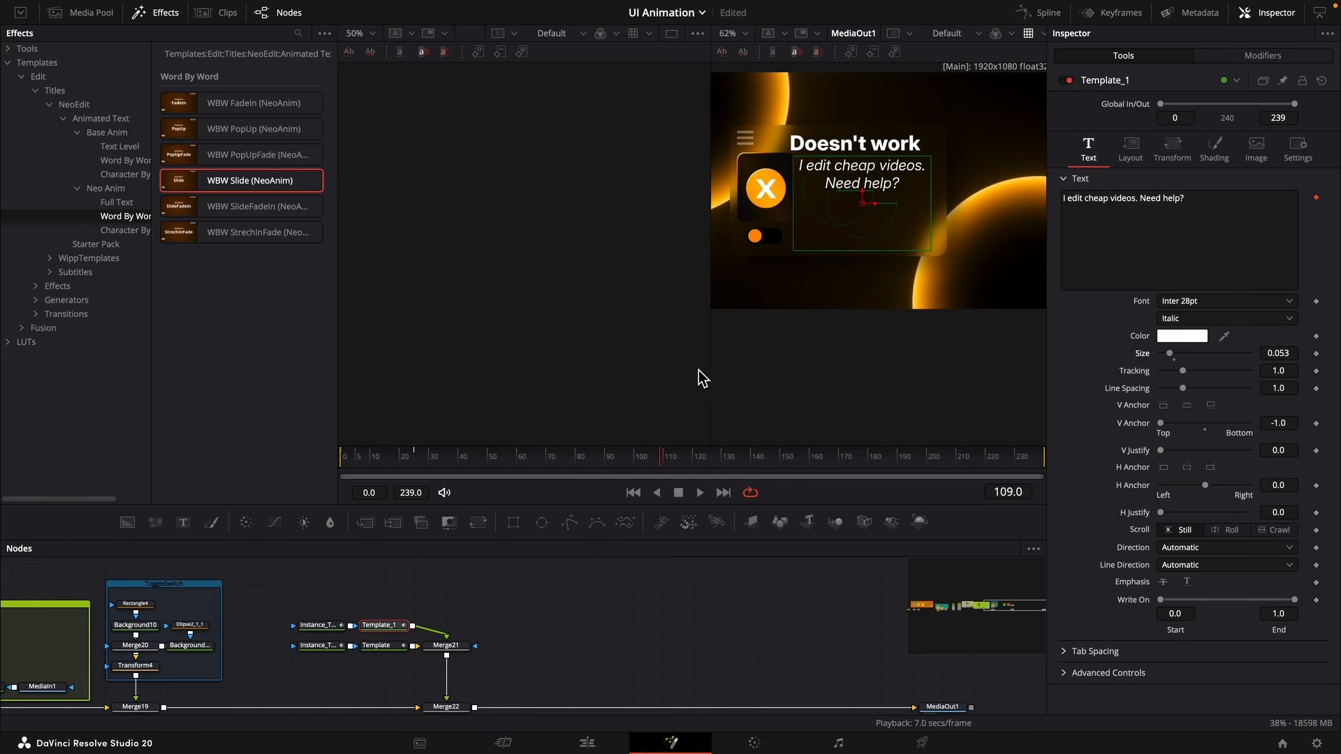
At frame 0, set the Follower1_1 word offset to X 0.0 and Y -0.03, and preview the word animation.
click(1248, 56)
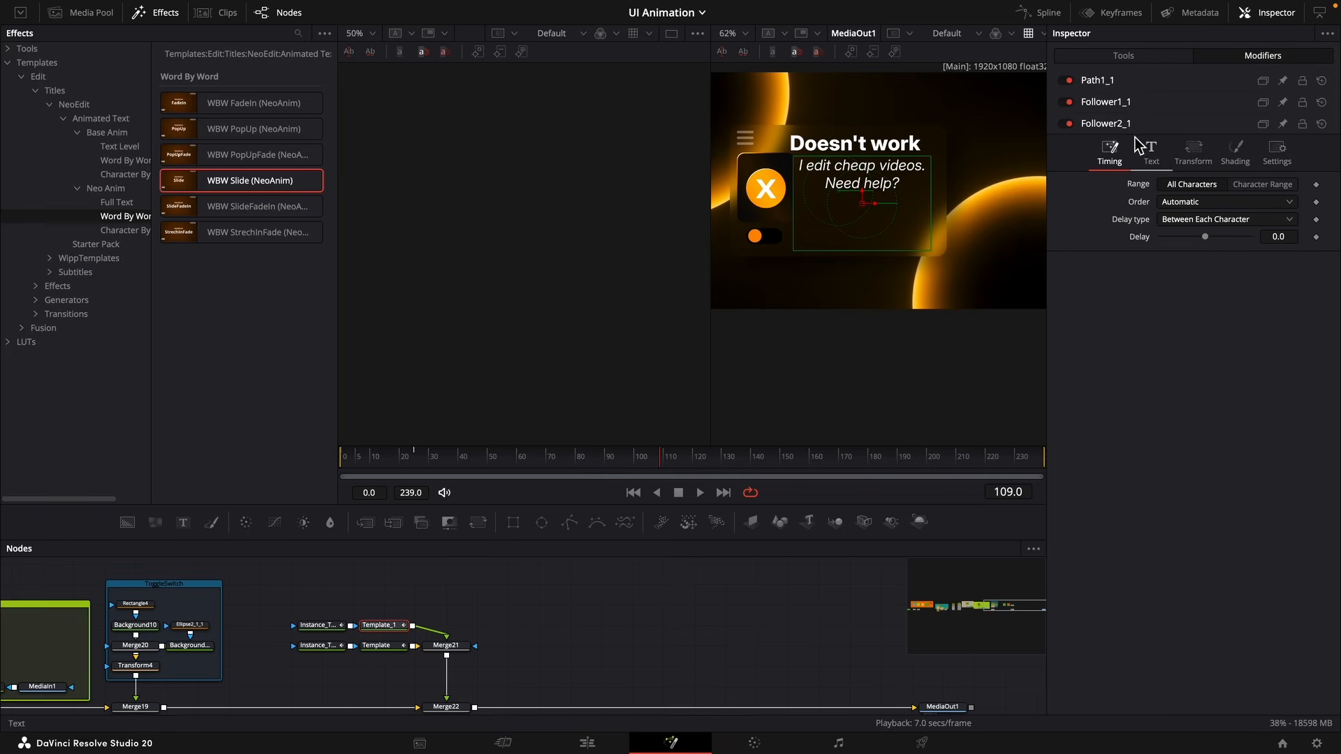
click(1120, 104)
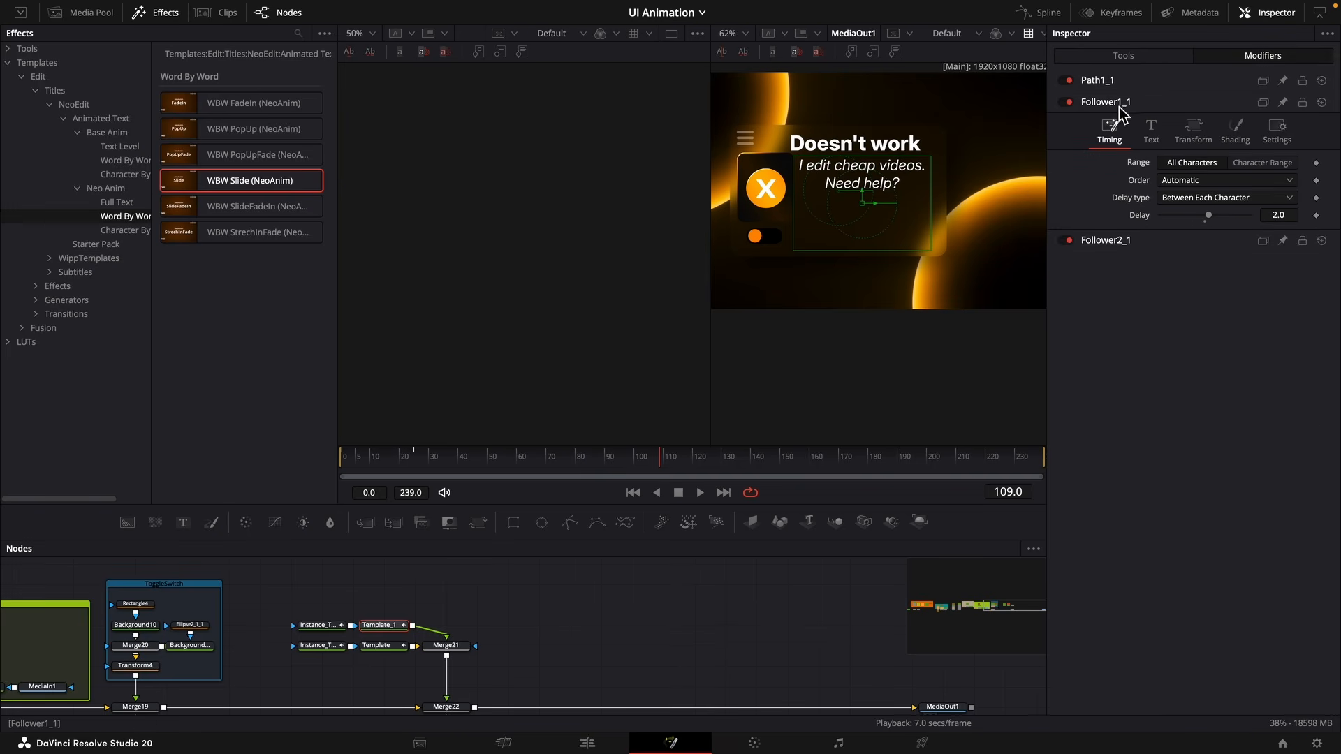
click(1188, 136)
key(Home)
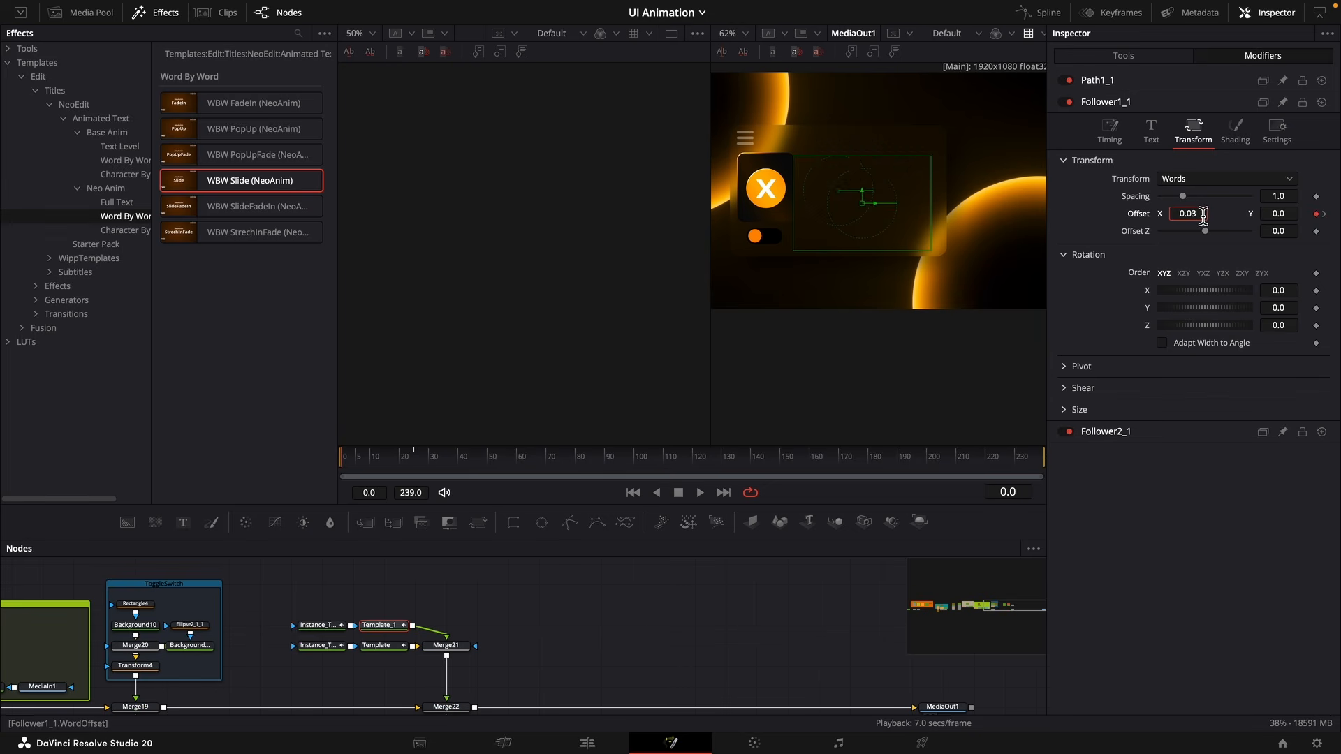
click(1286, 216)
text(3)
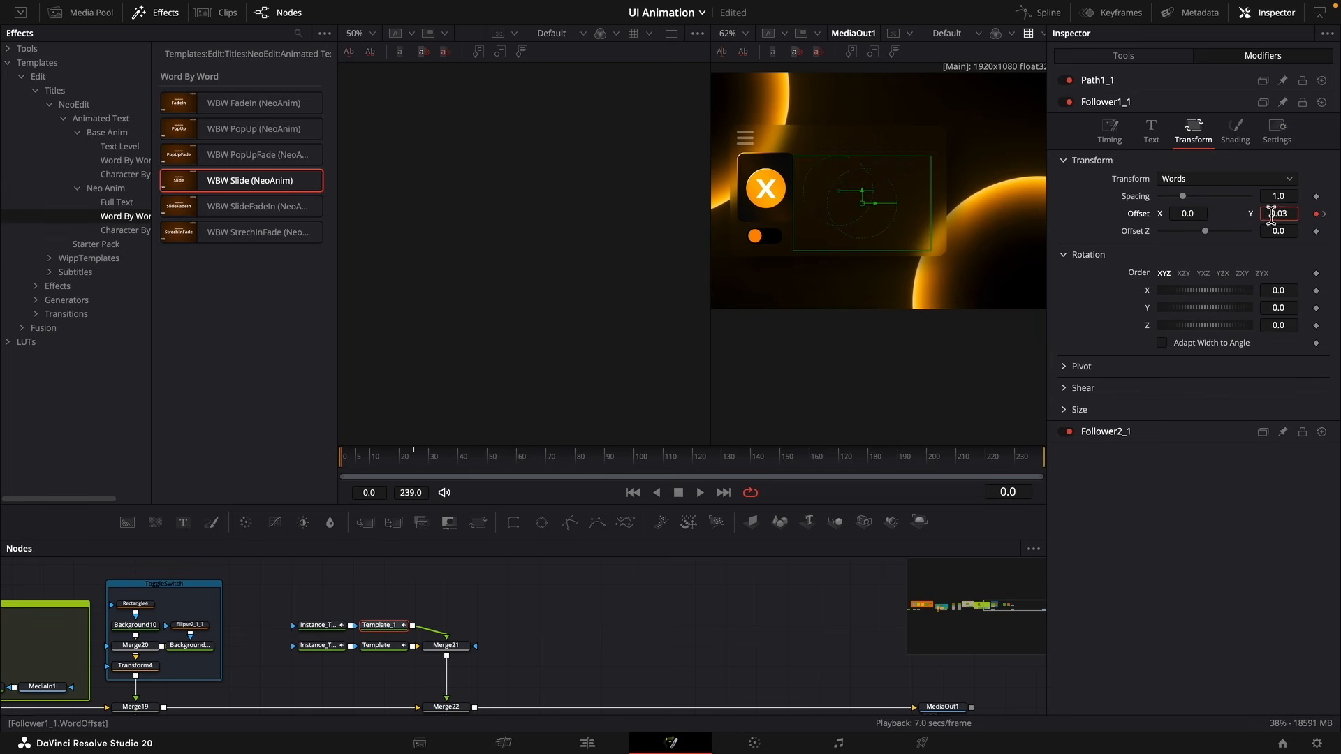
key(Tab)
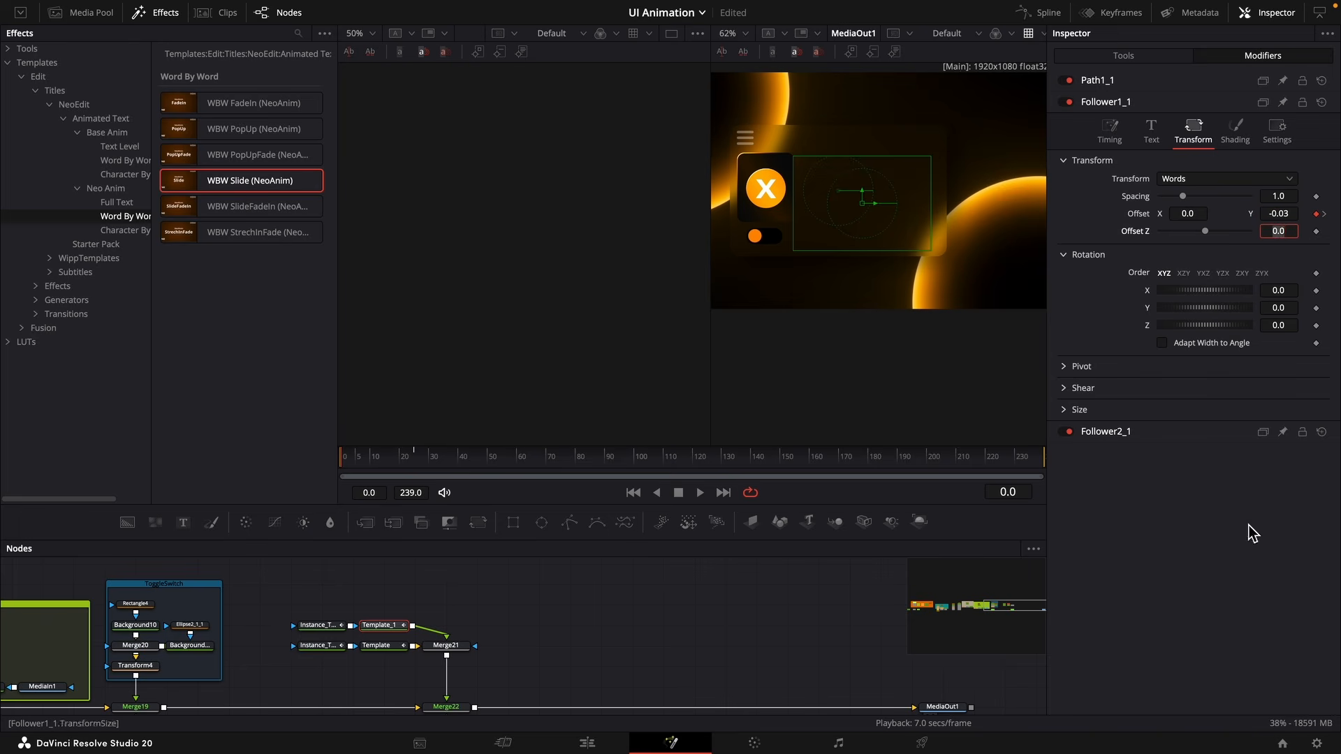
drag(369, 466, 426, 464)
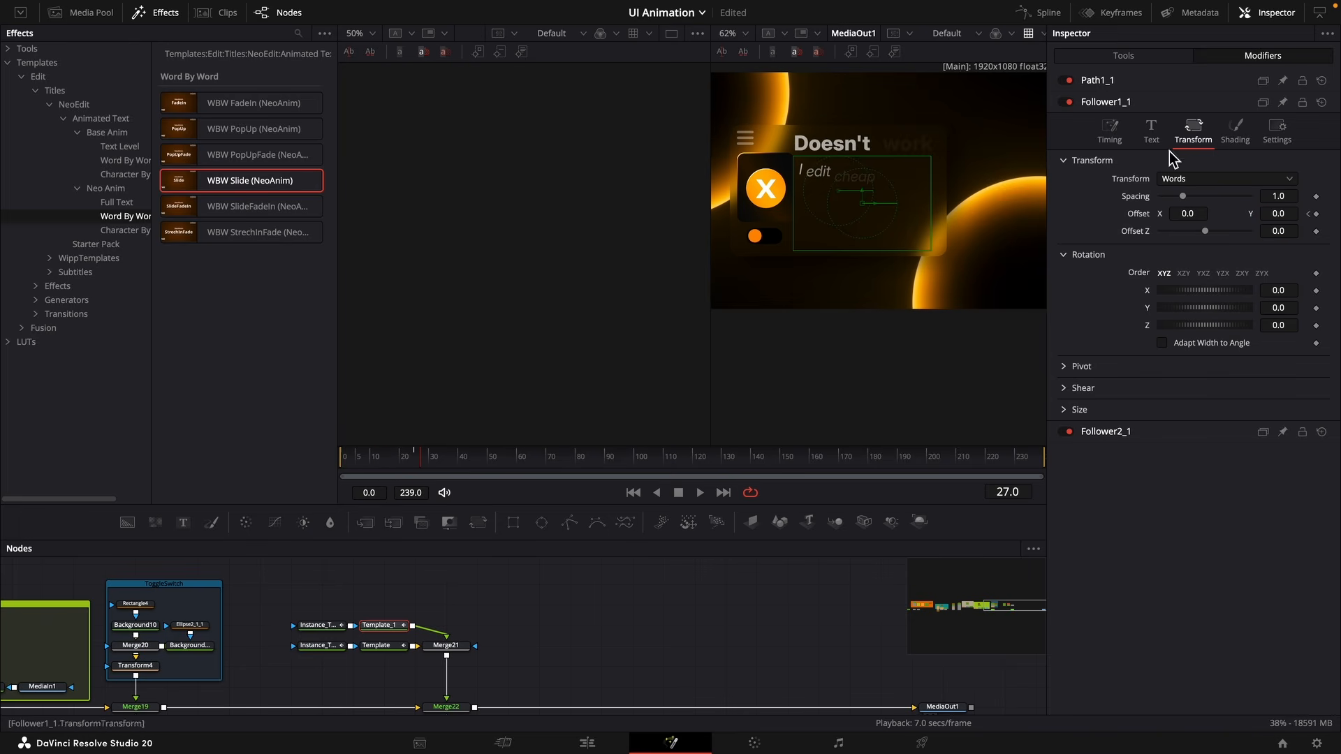
Set the Follower1_1 delay between characters to 1.5.
click(1110, 133)
click(1287, 215)
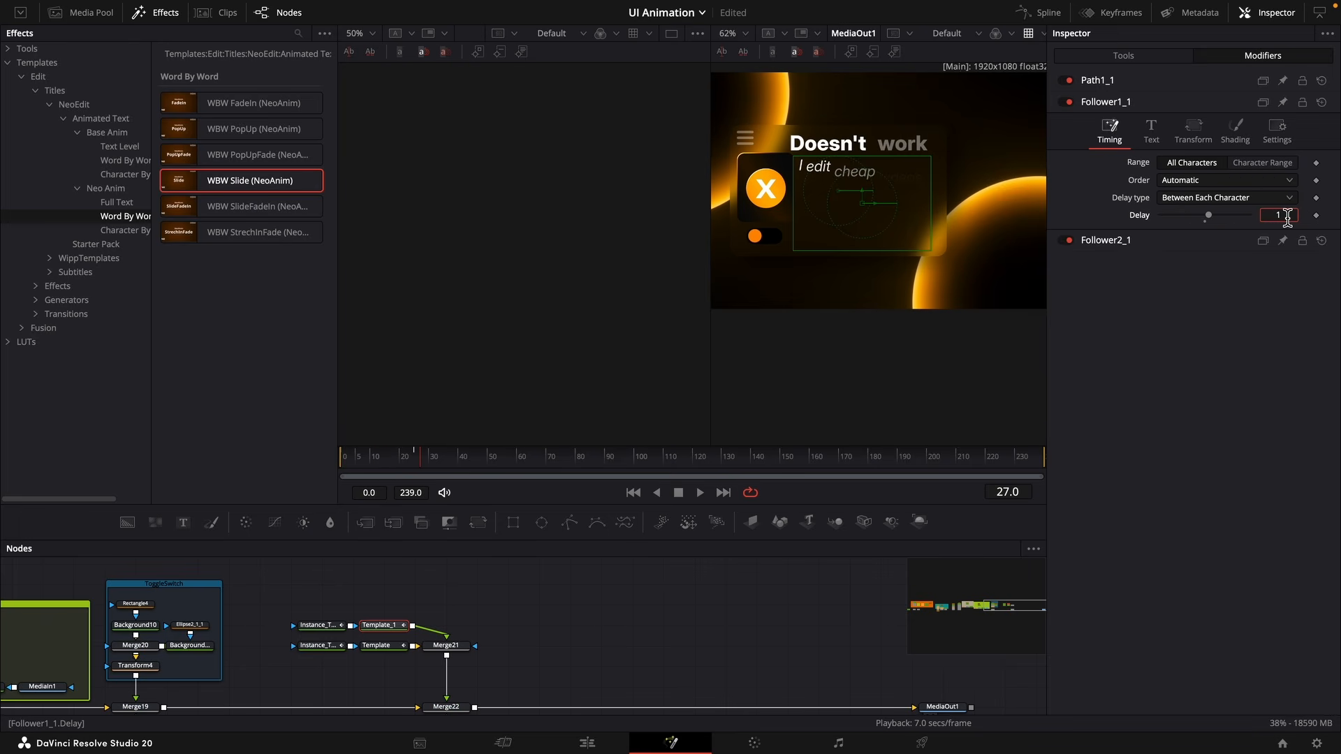
text(1.5)
key(Return)
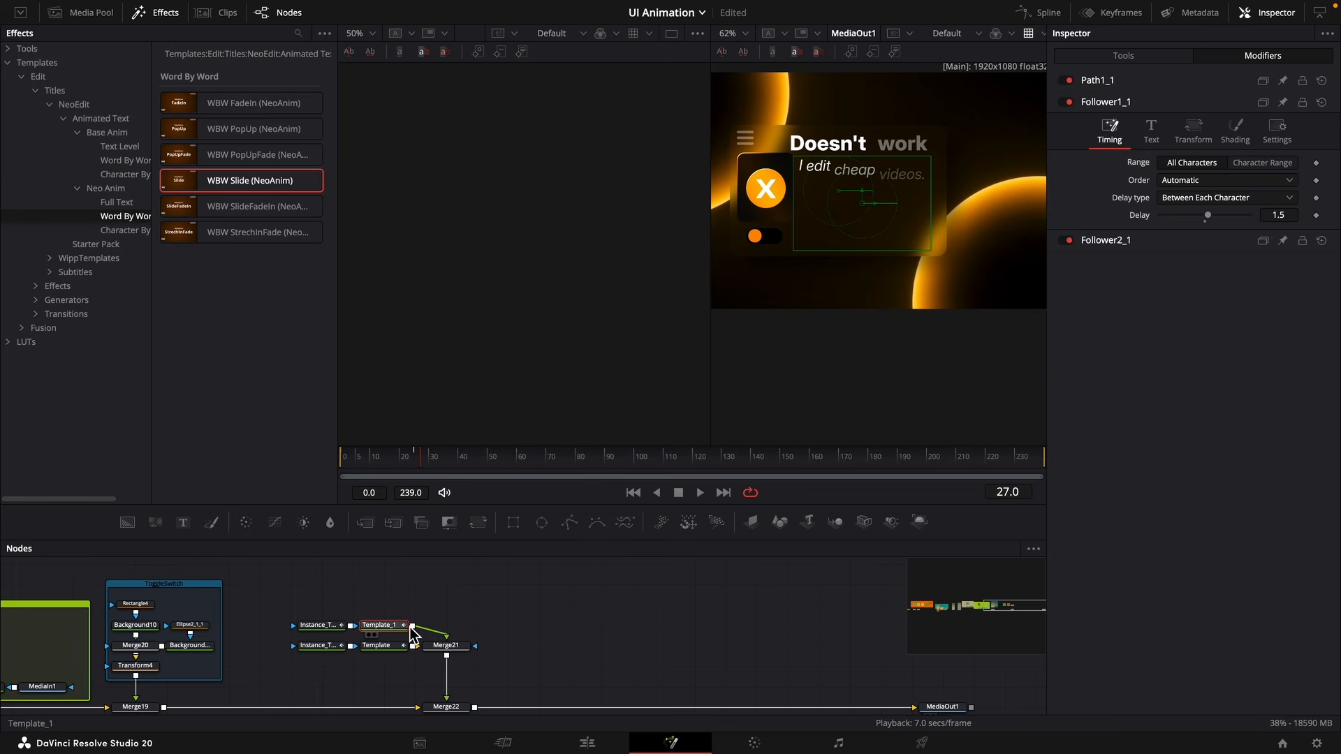
Show all of Template_1's animation curves in the Spline editor and fit them to the view.
click(1042, 12)
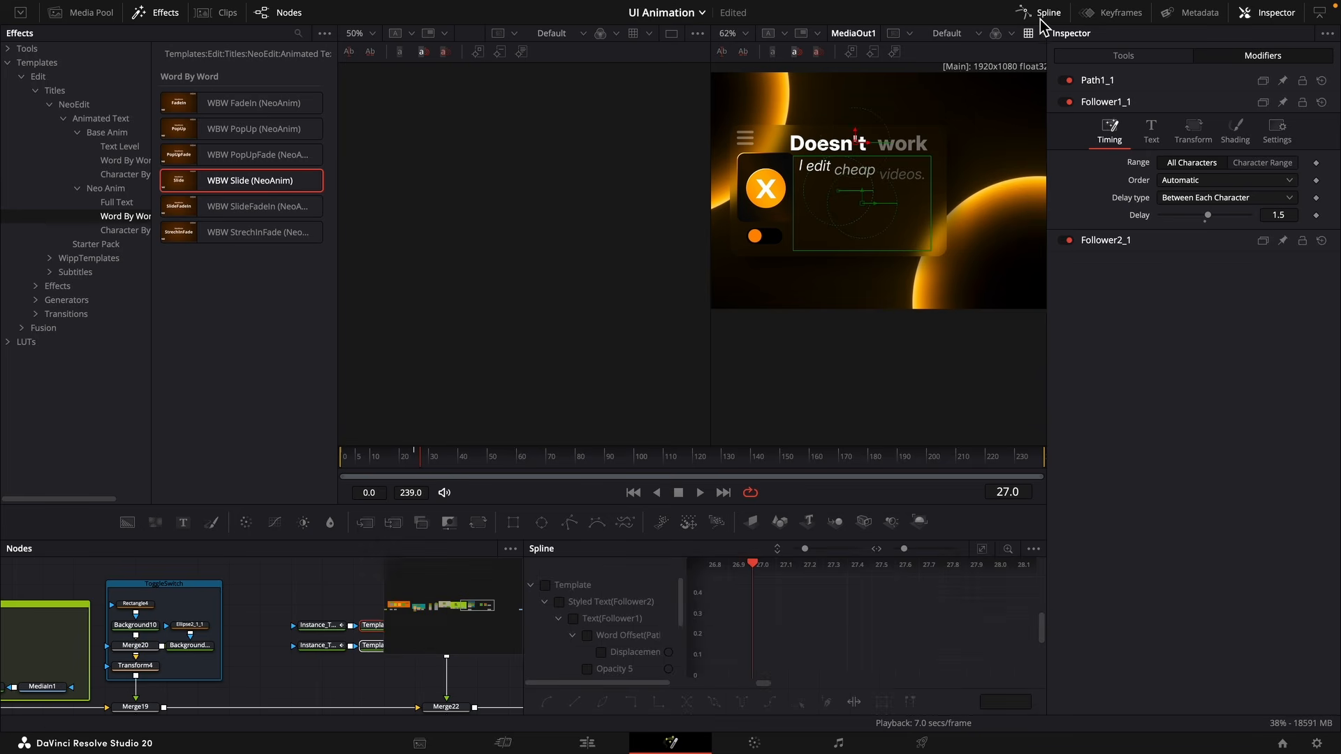
click(546, 586)
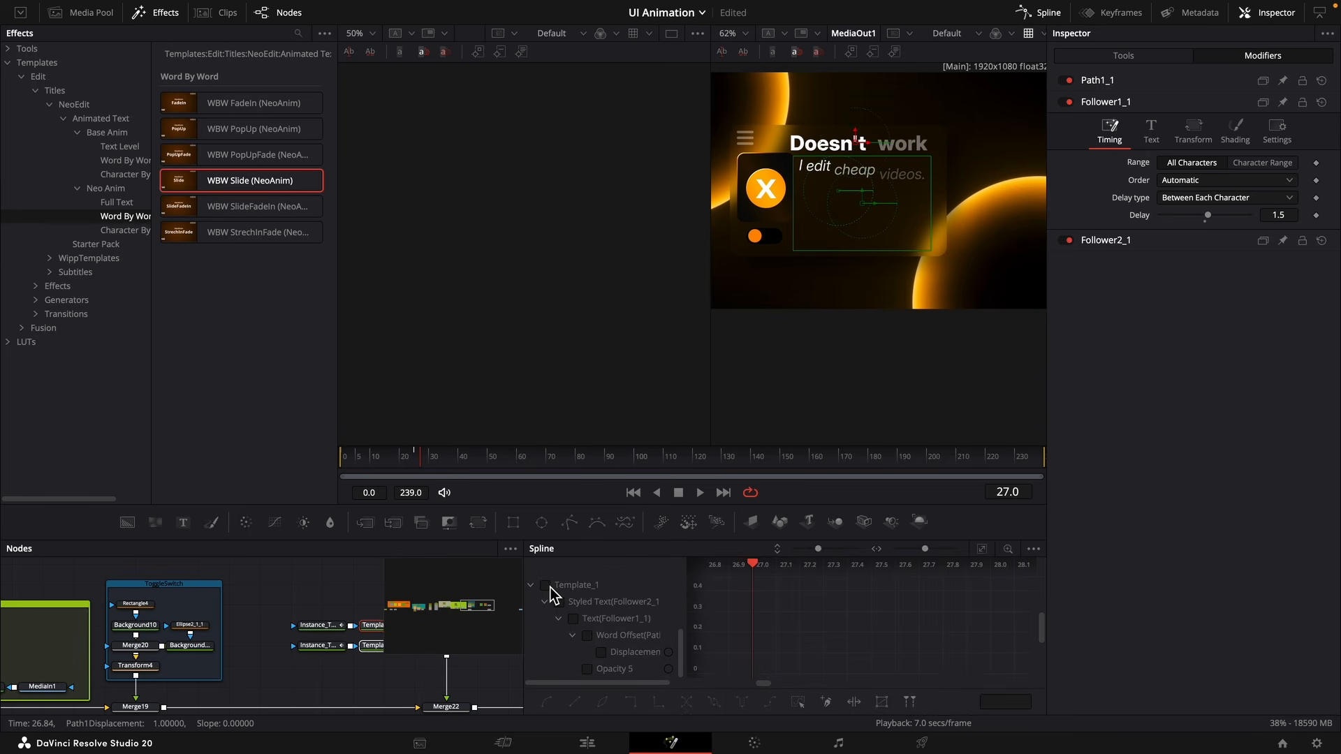
scroll(551, 592, down, 3)
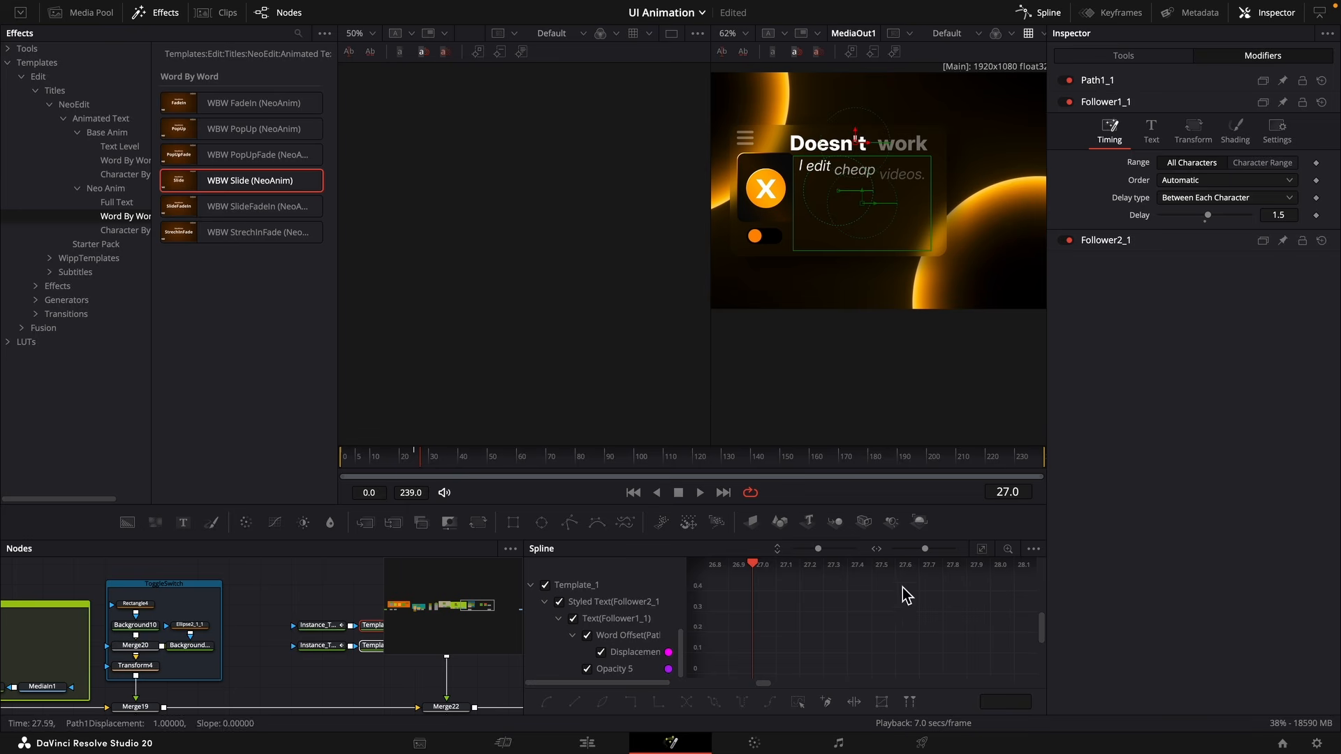
click(983, 557)
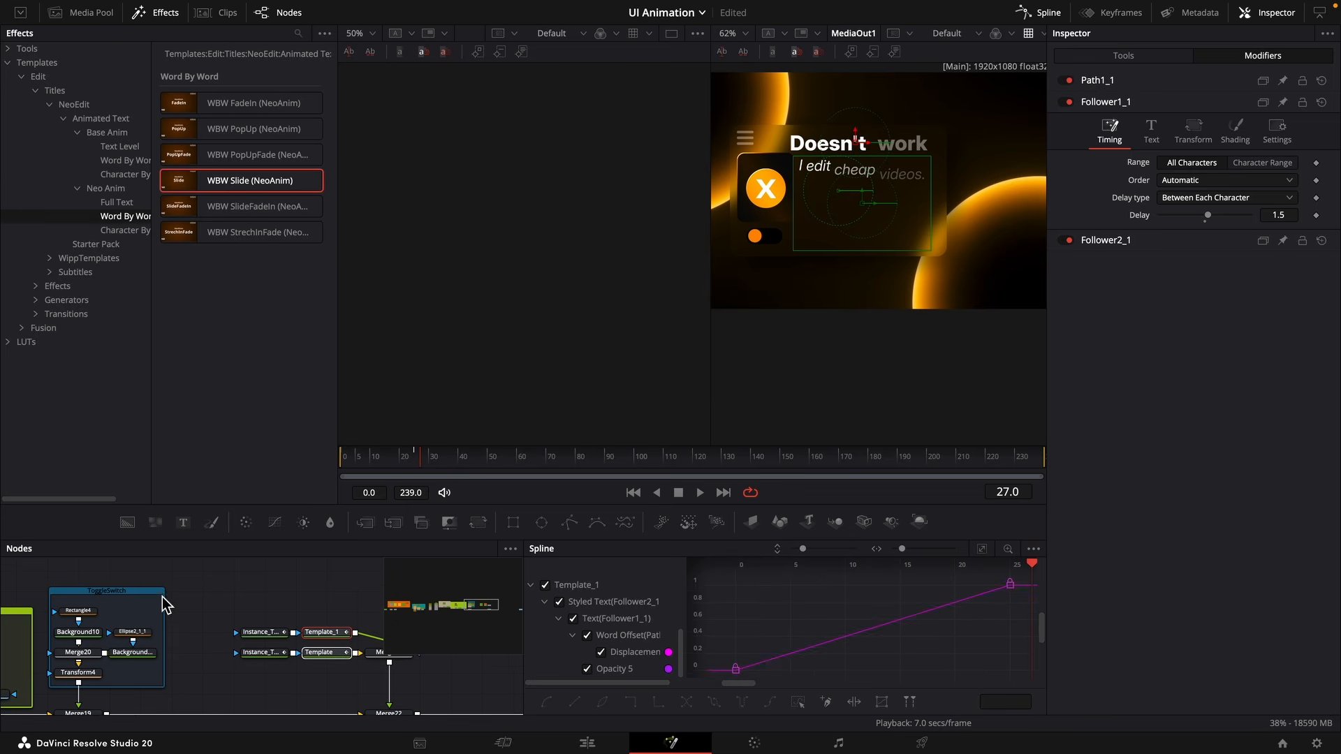
click(1038, 550)
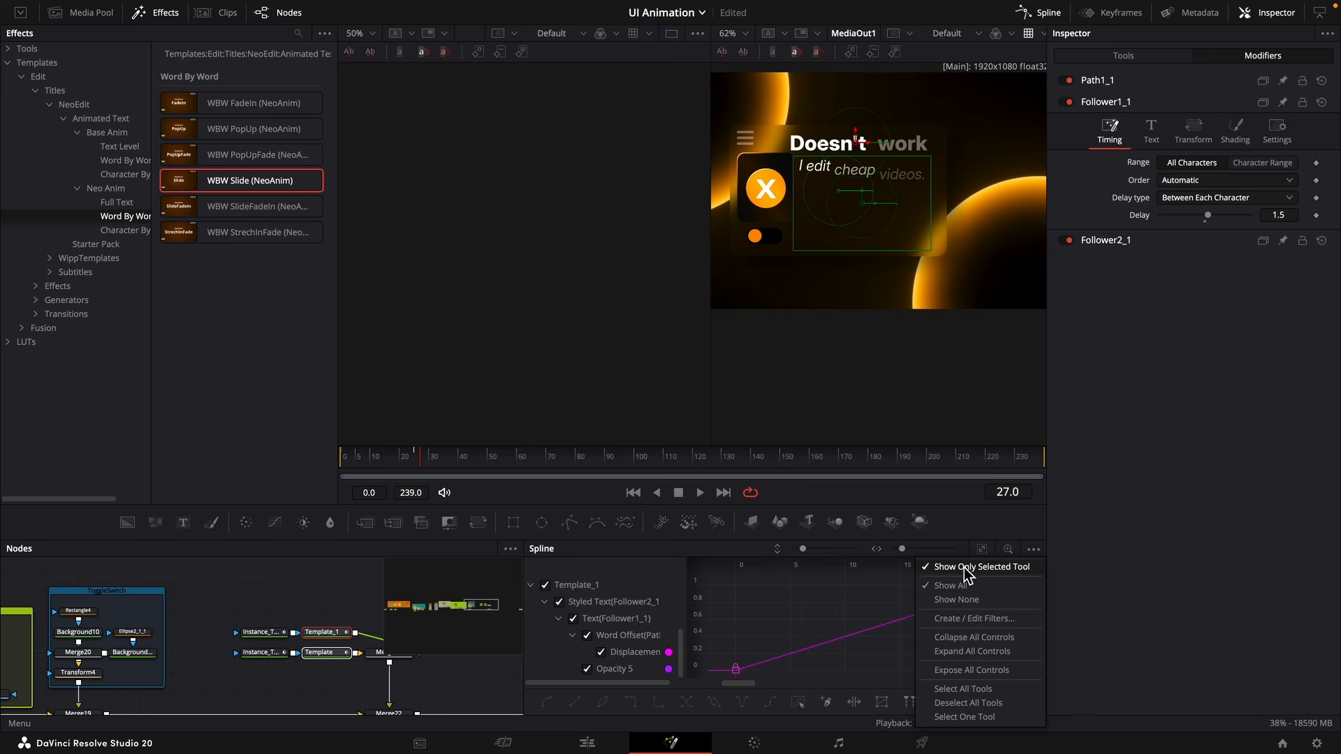
Select both the Template and Template_1 nodes and apply Out Cubic easing to their animation curves.
drag(361, 667, 319, 659)
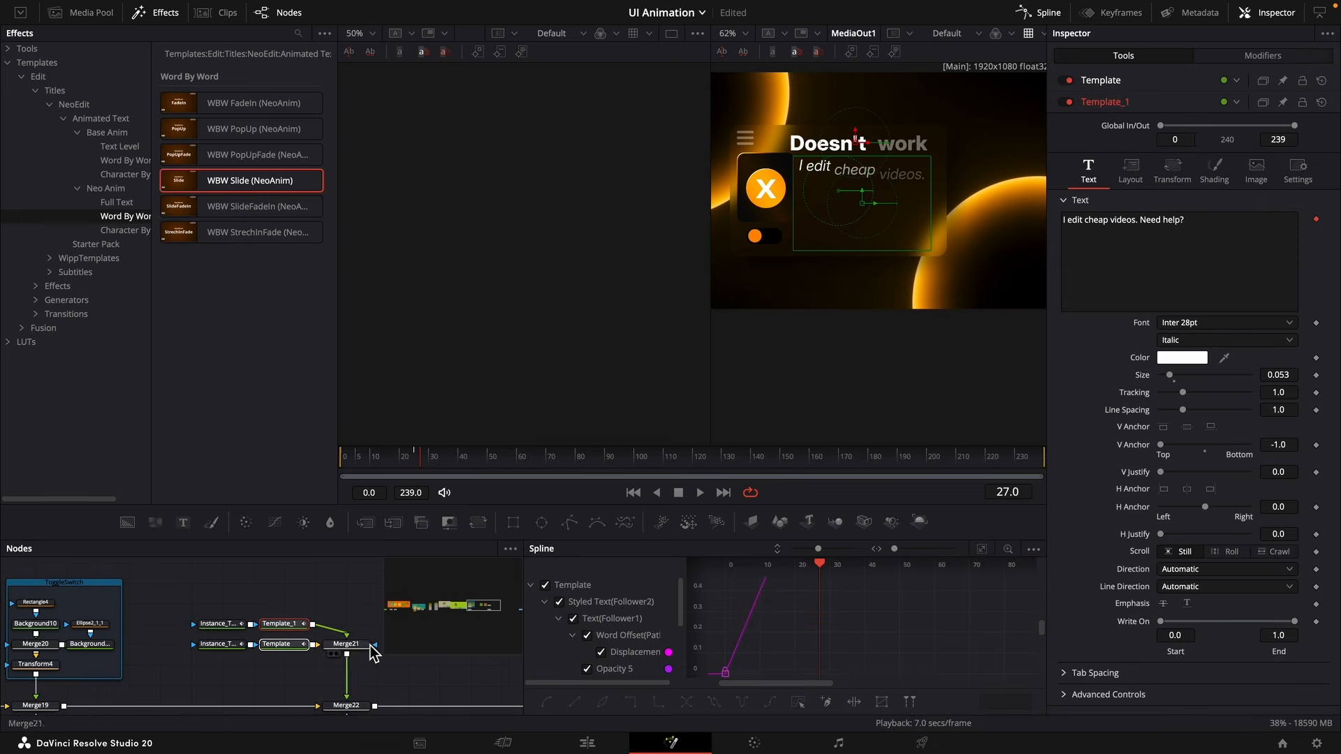
drag(913, 630, 905, 630)
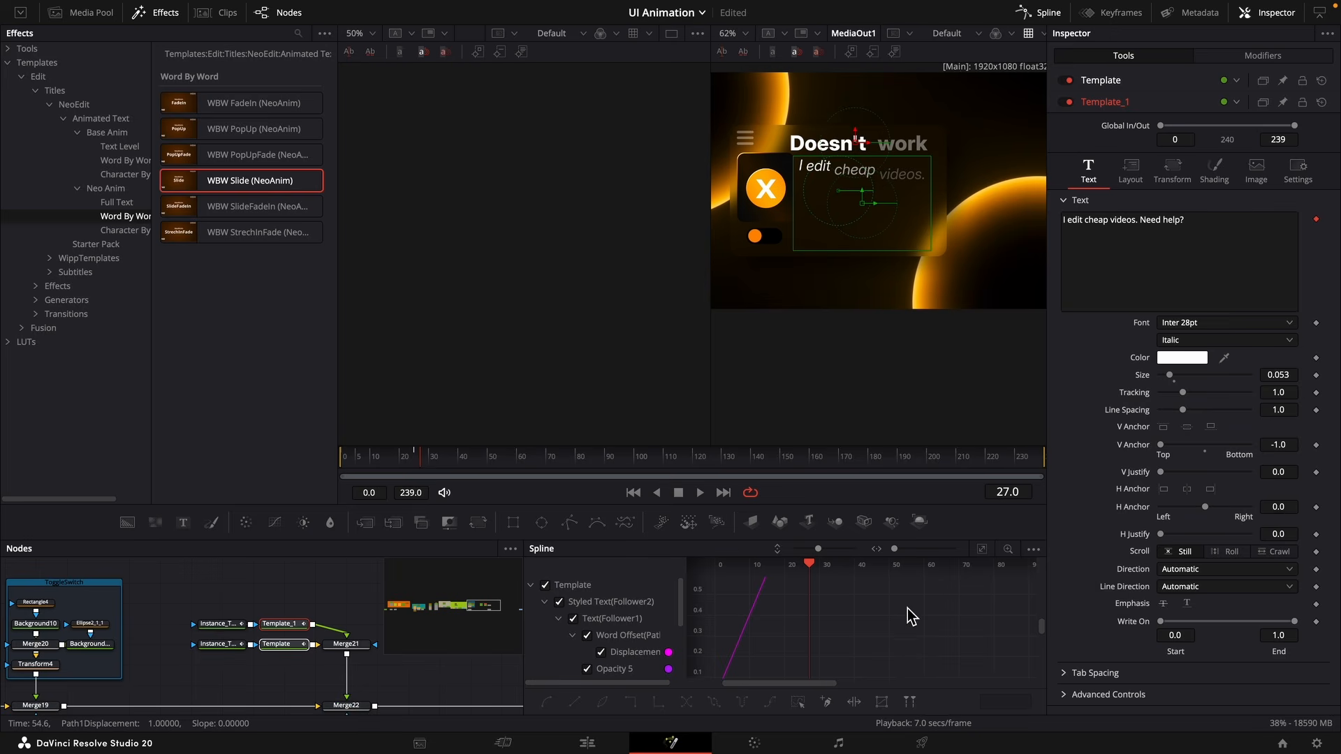
click(980, 550)
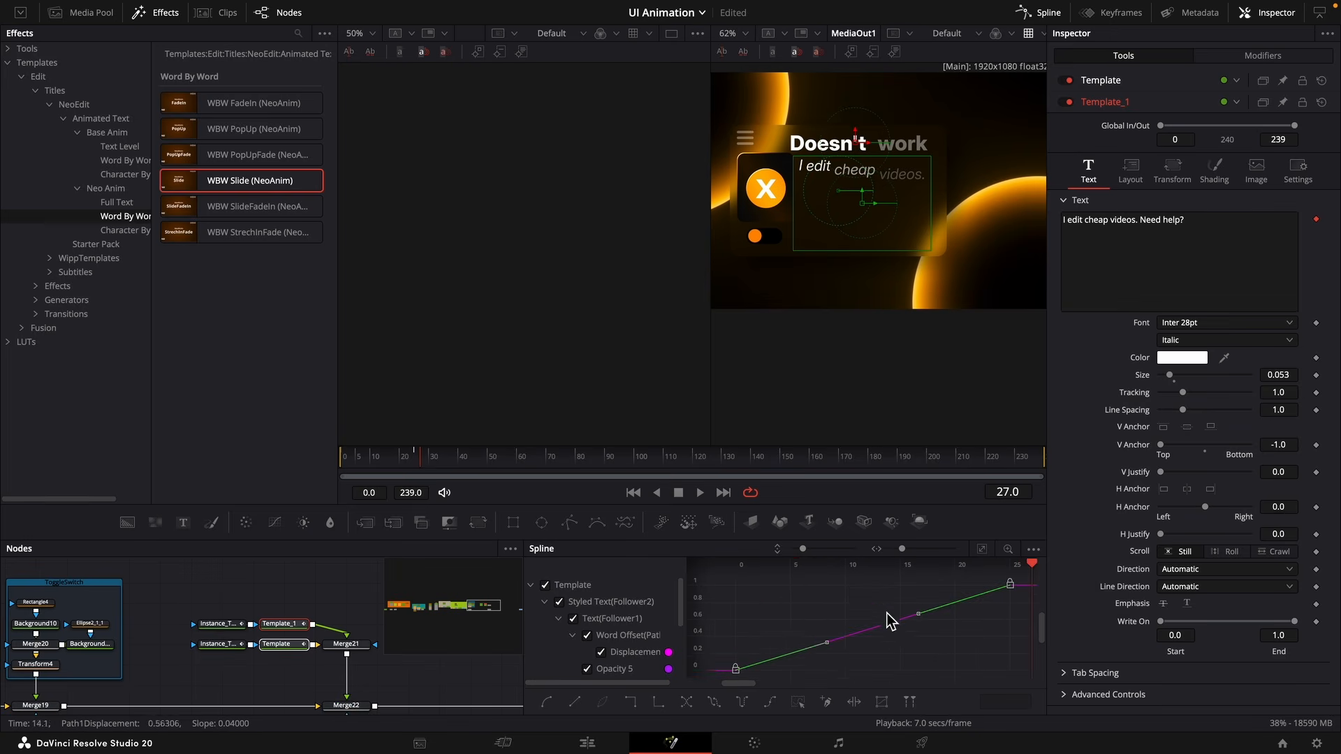
right_click(970, 626)
mouse_move(1054, 414)
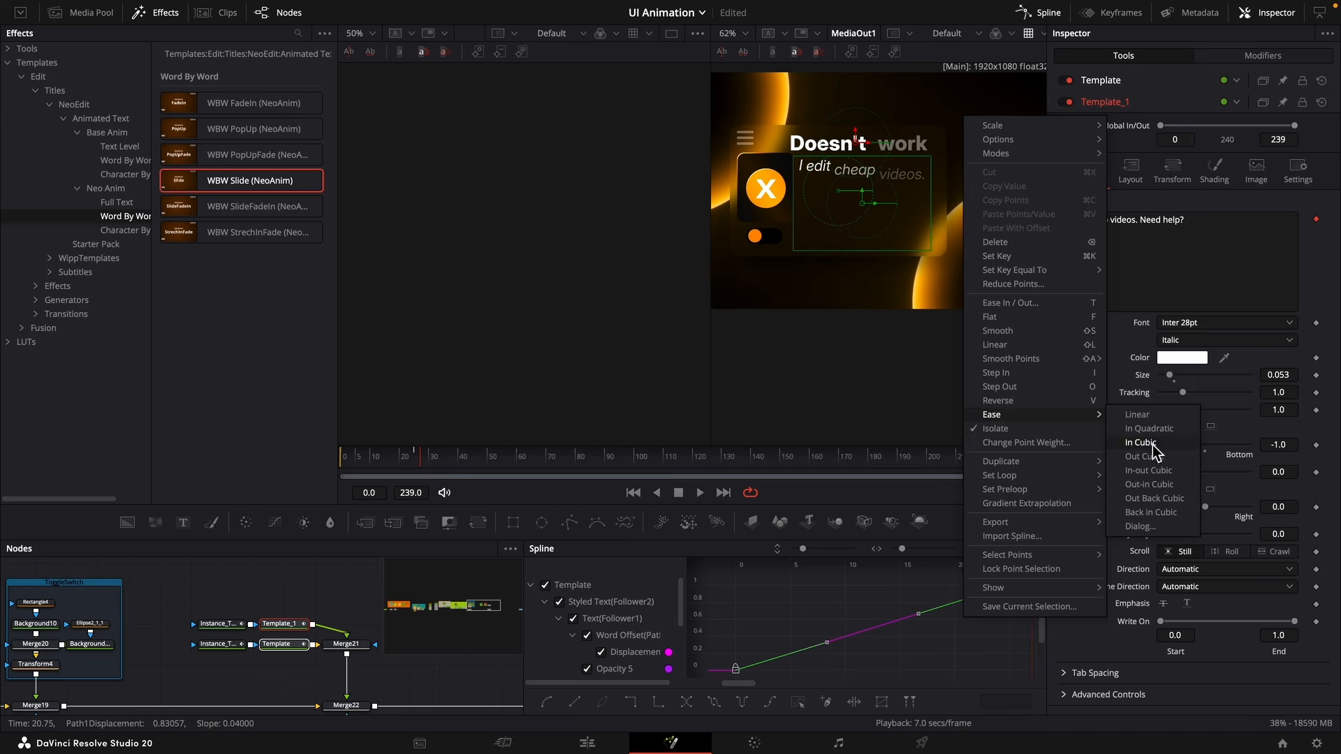
click(1161, 458)
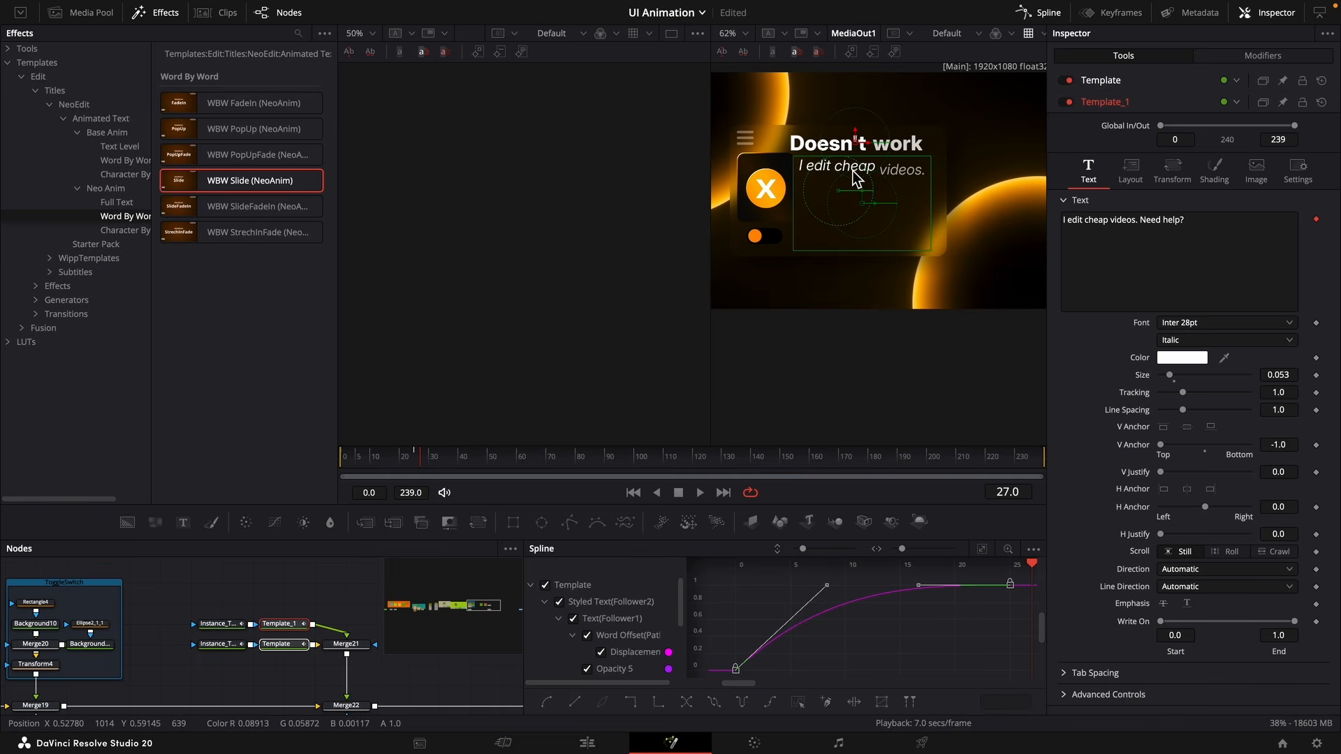
Move the playhead to frame 10, replace the Spline editor with the Keyframes editor, and expand Template_1's keyframe tracks.
click(347, 619)
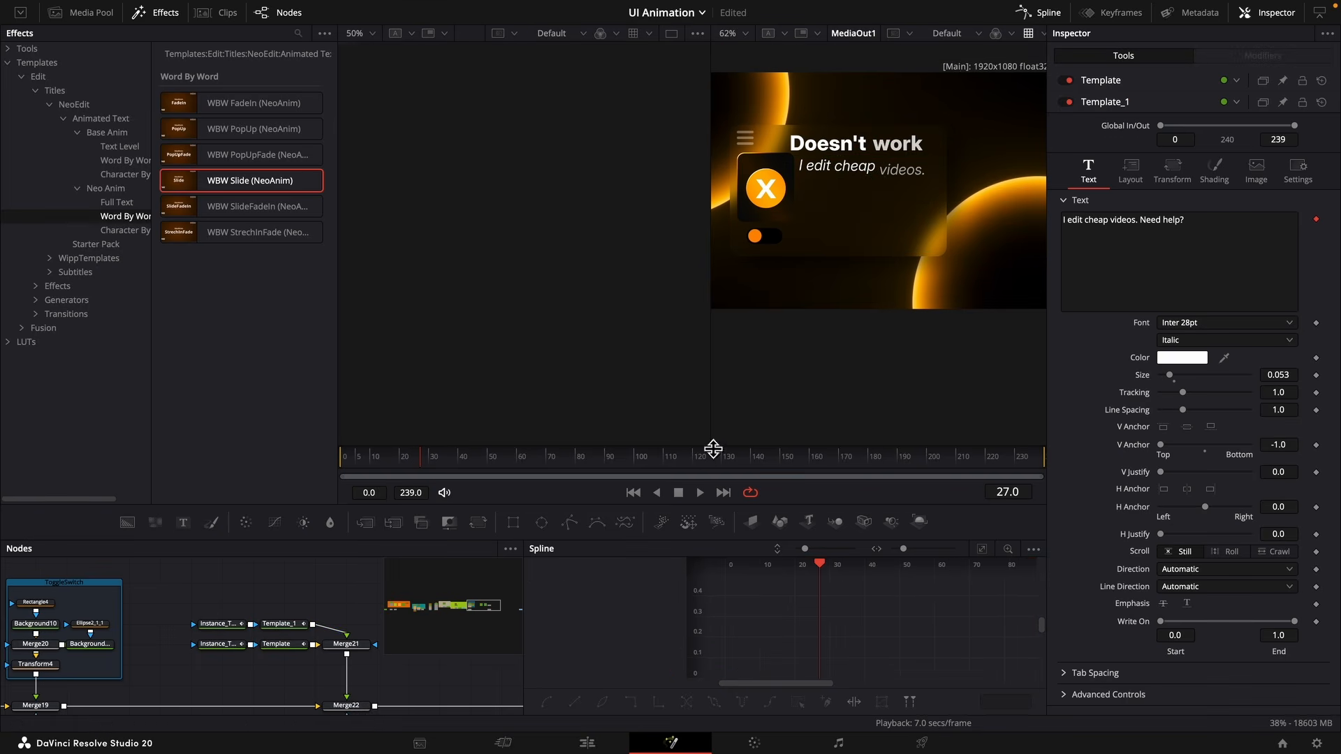
drag(412, 461, 376, 460)
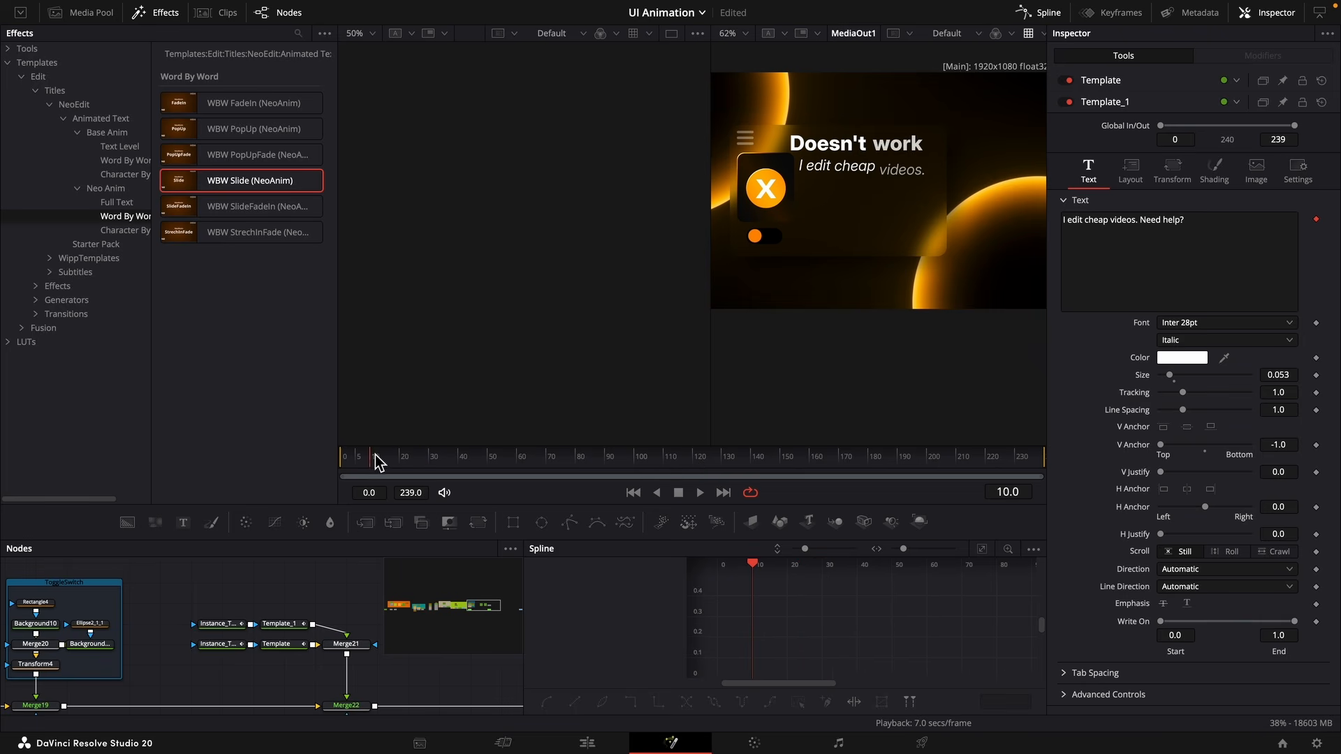
click(1116, 14)
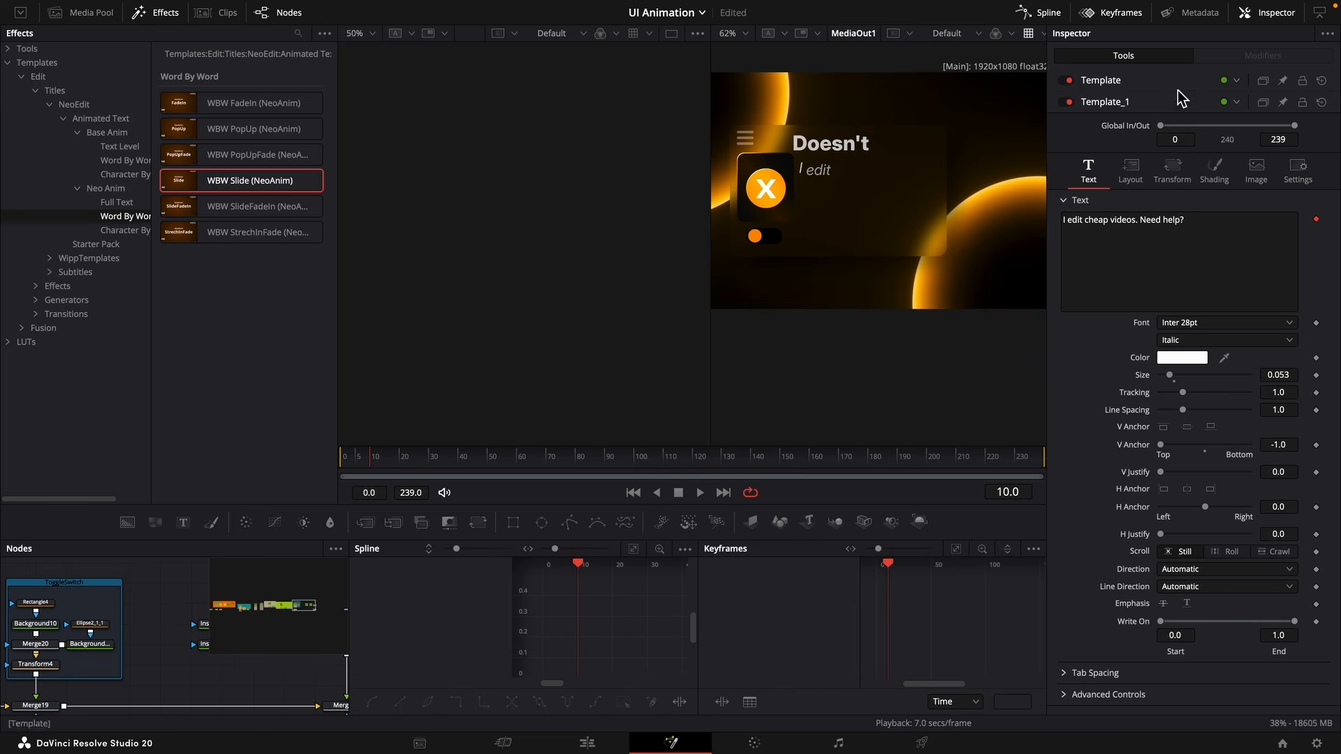
click(1048, 13)
click(291, 629)
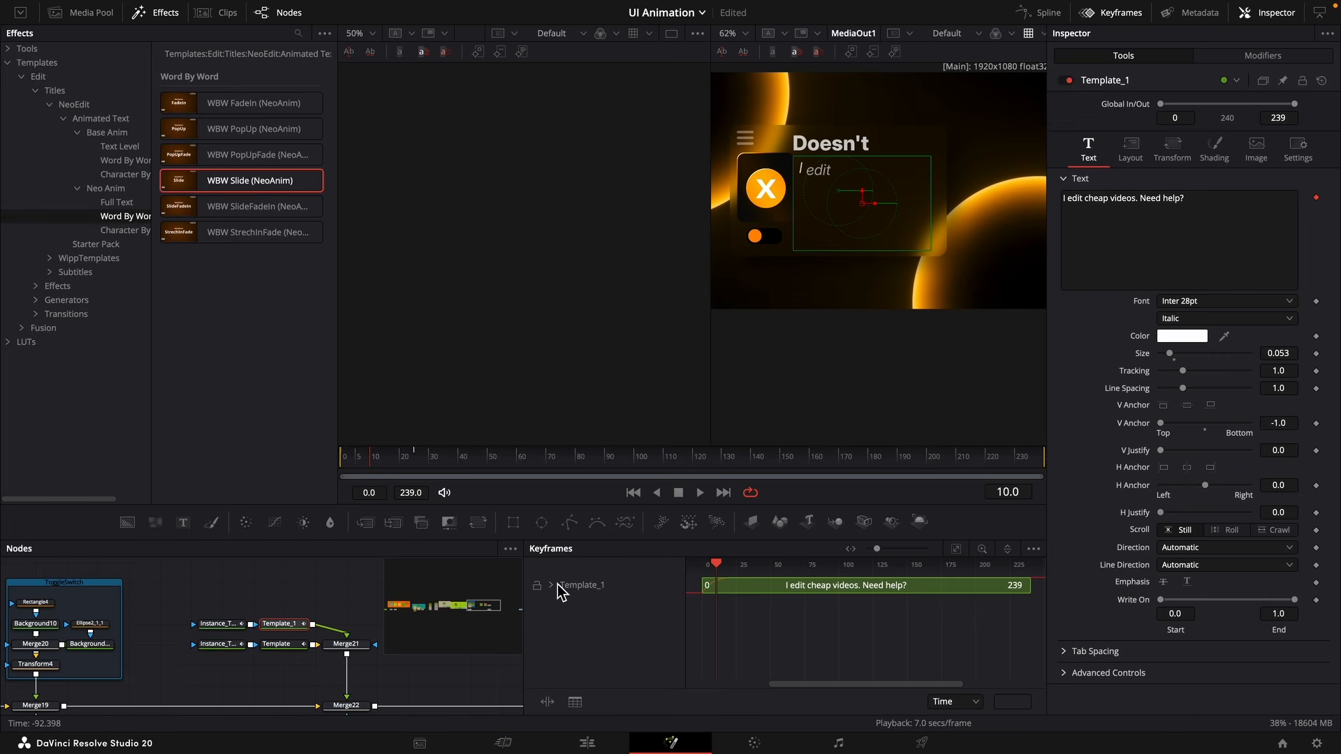
click(1038, 549)
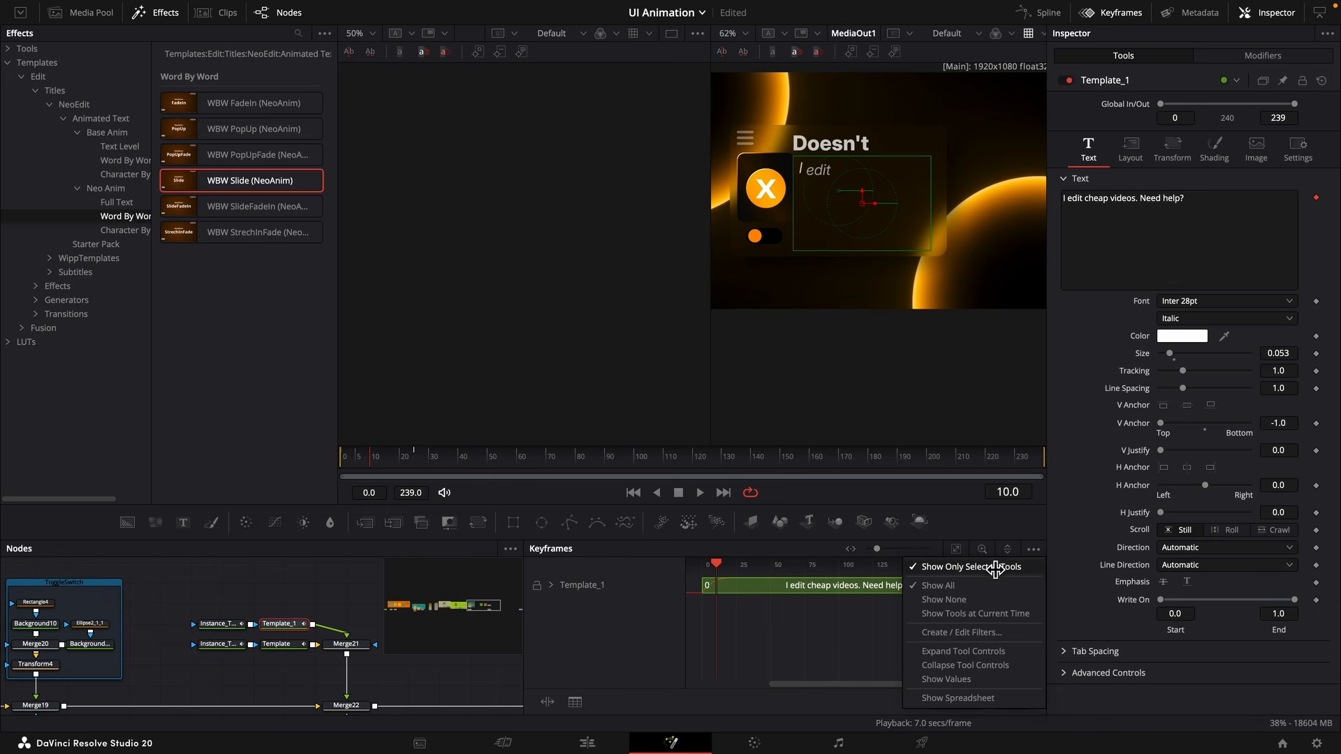
click(550, 585)
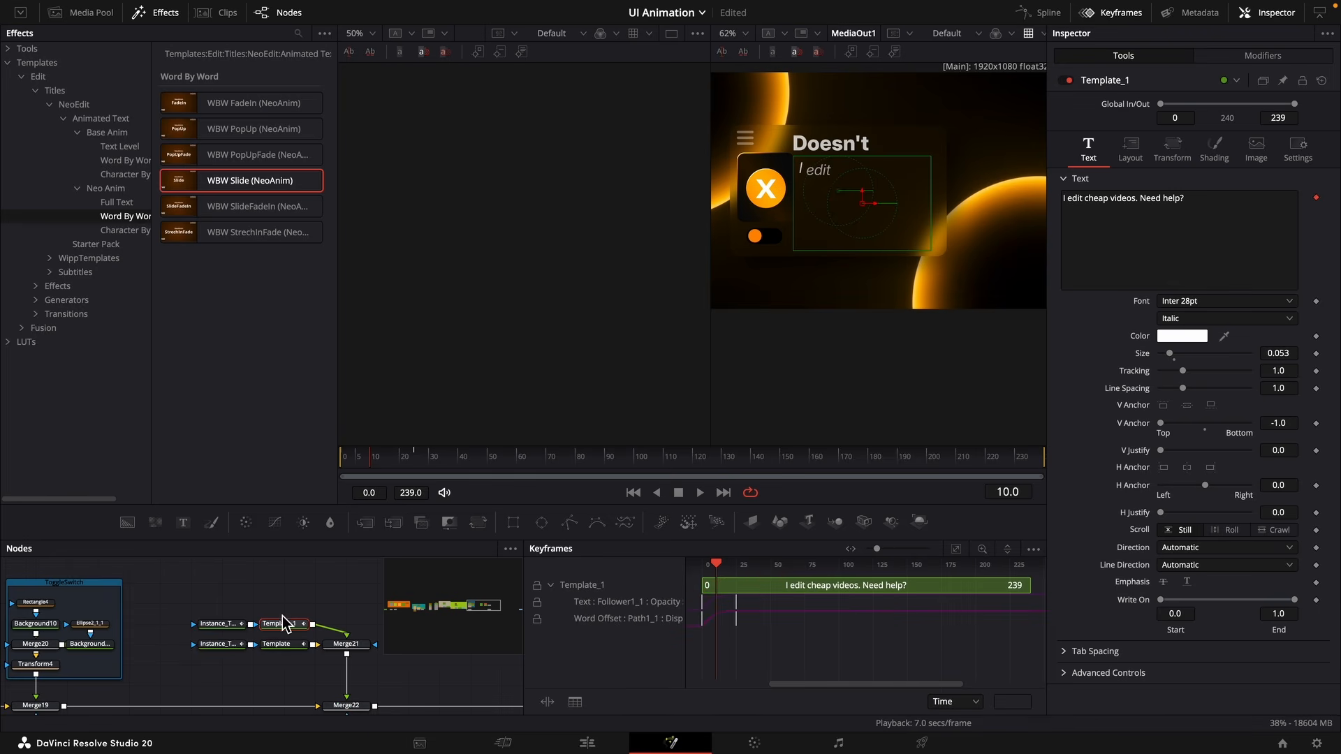
Shift Template_1's opacity and word offset keyframes 5 frames later, then compare its timing with the heading's at frame 5.
drag(772, 638, 712, 611)
click(352, 459)
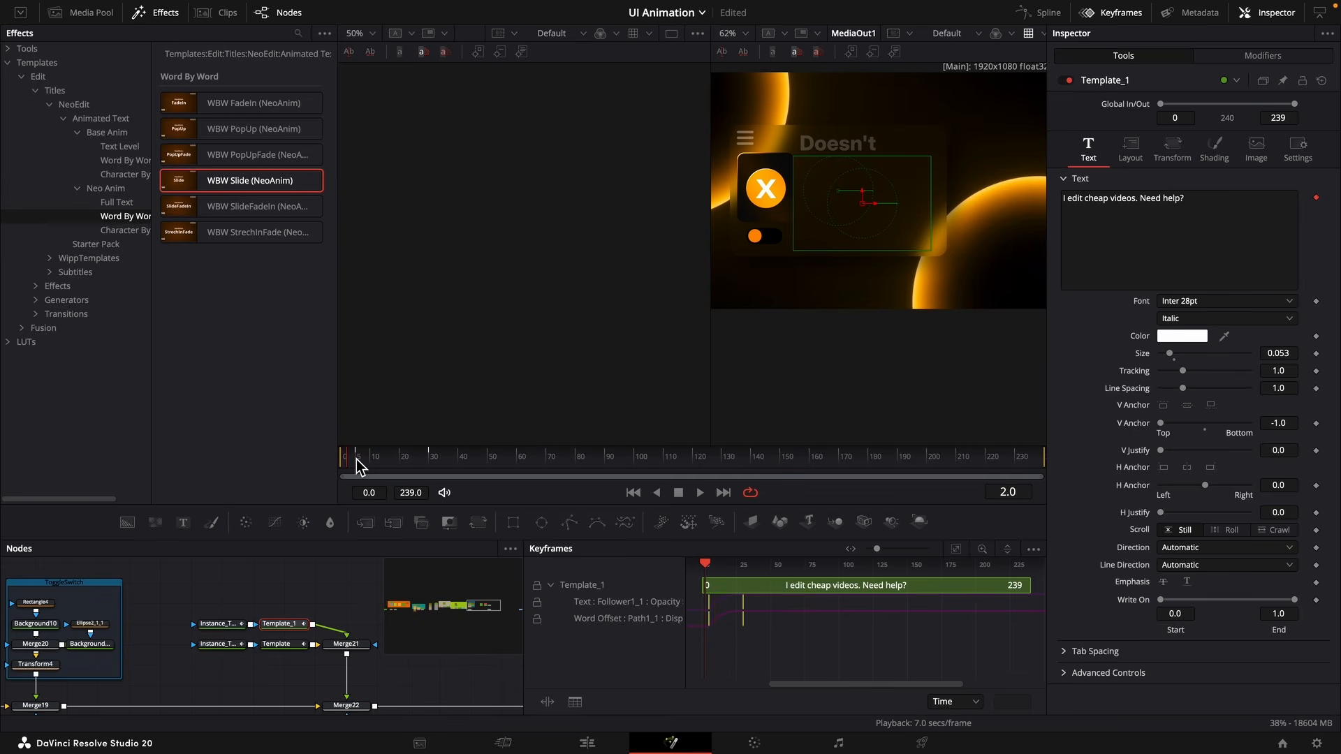
click(277, 644)
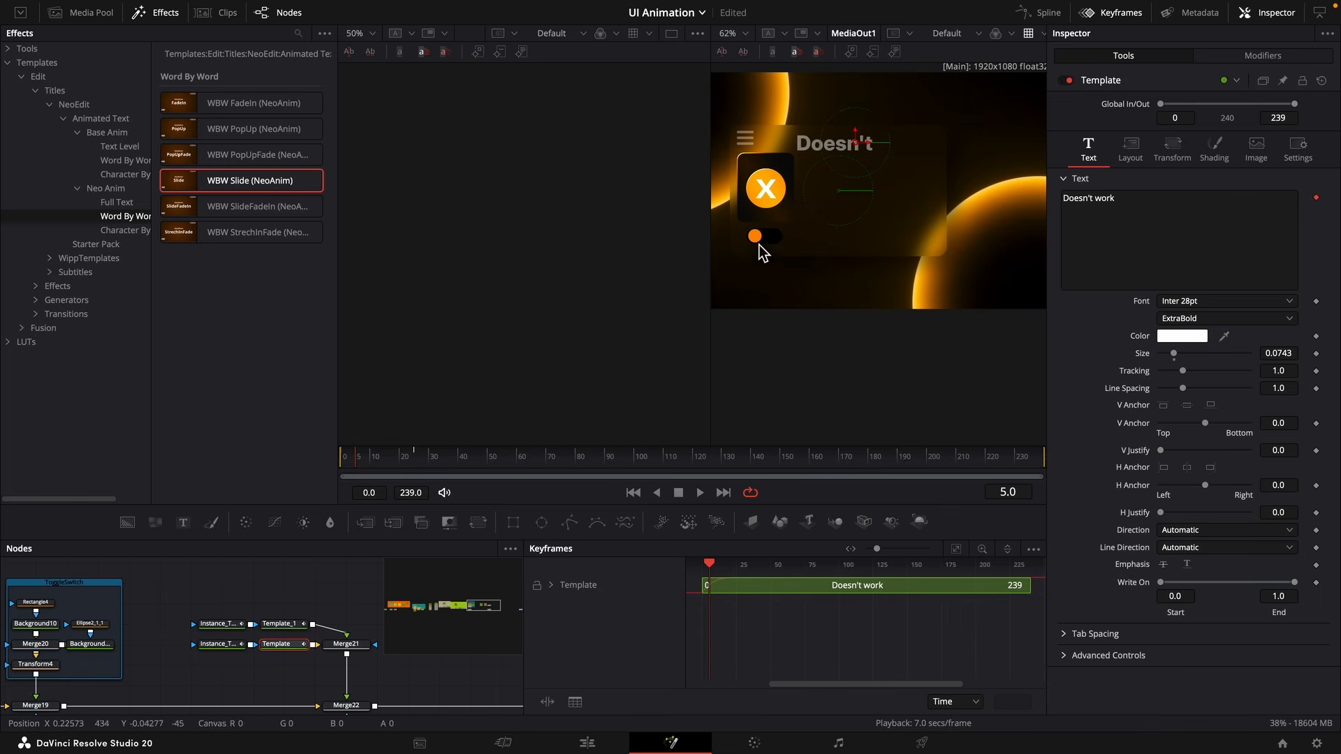
Rename the Template_1 node to Ieditvid.
click(277, 624)
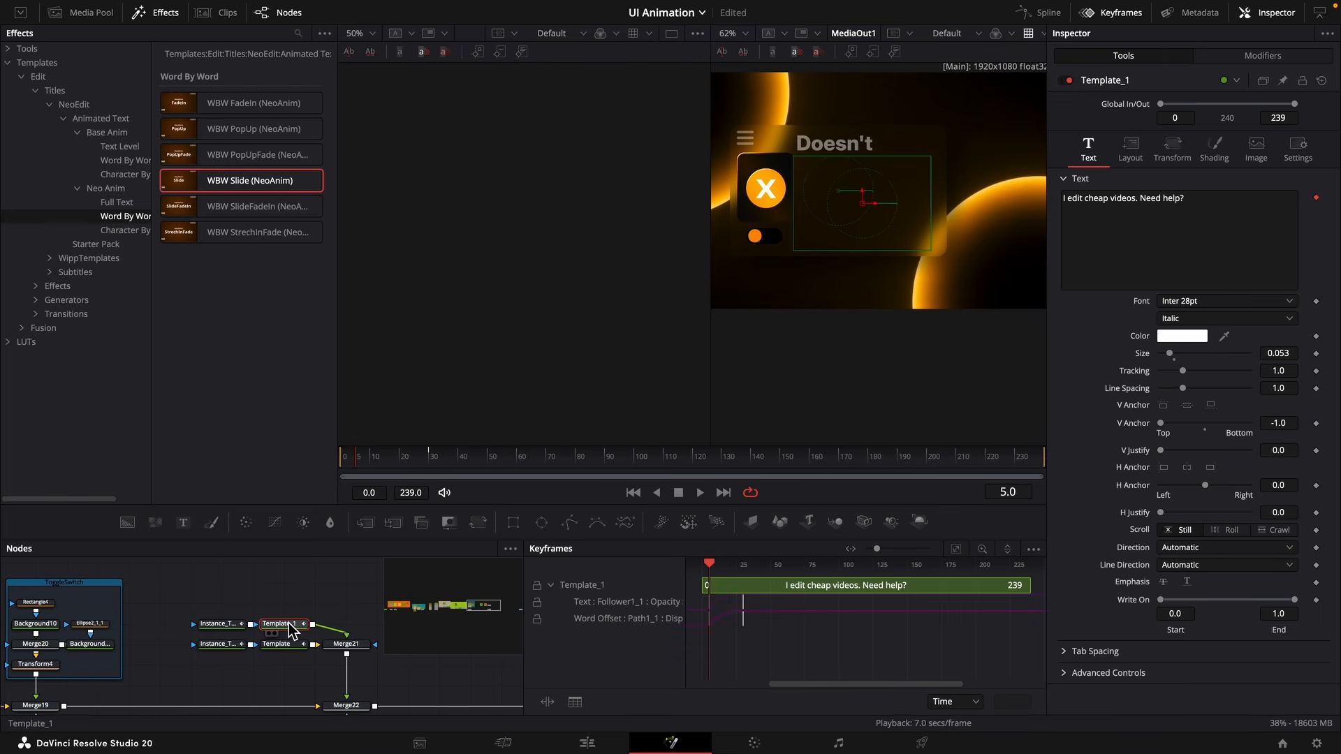
key(F2)
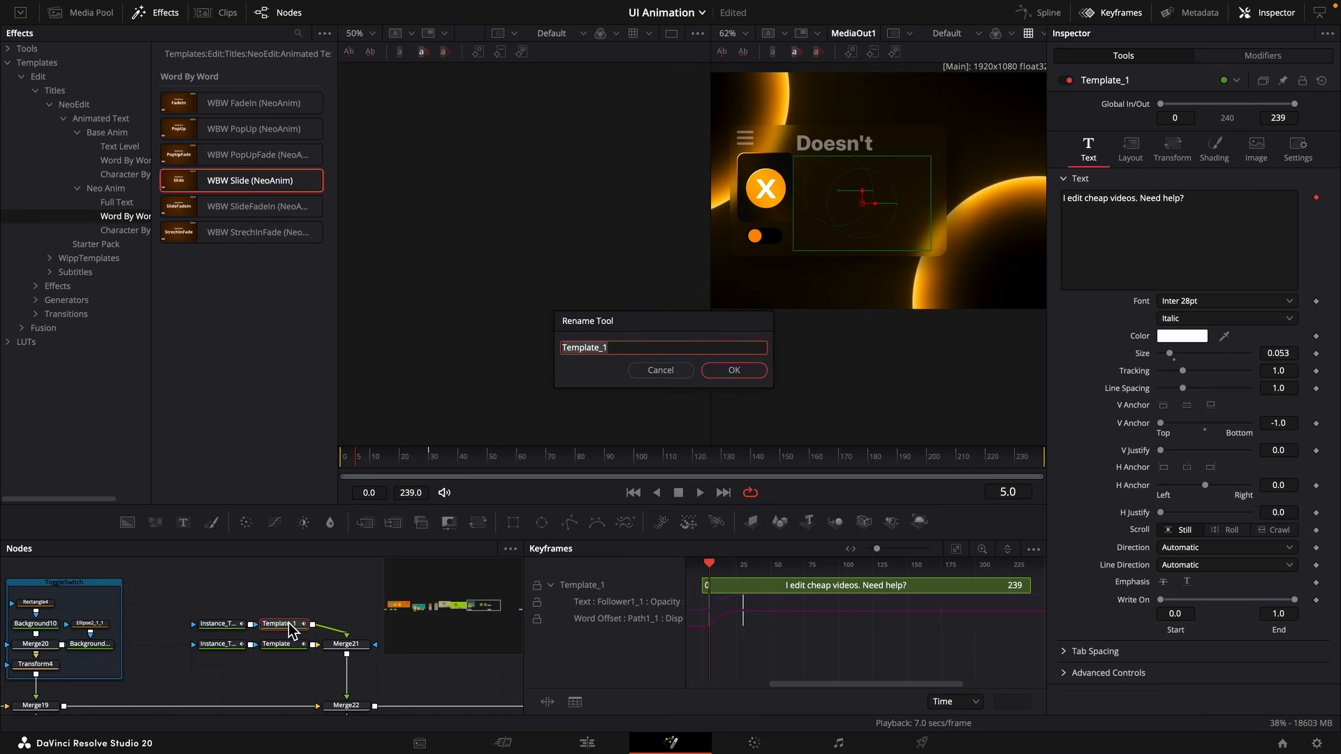
key(BackSpace)
text(leditvid)
key(Return)
Rename the Template heading node to Doesnt.
click(299, 648)
key(F2)
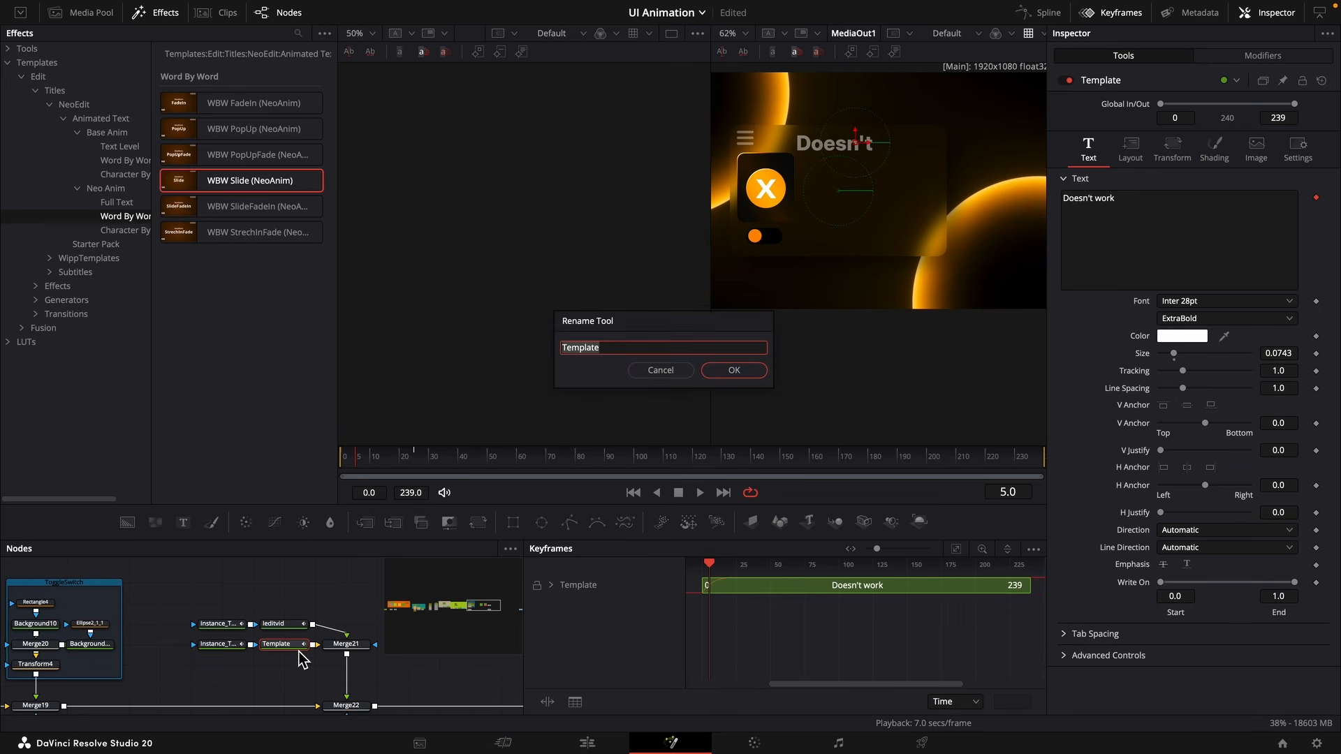
text(Doem)
key(BackSpace)
text(snt)
key(Return)
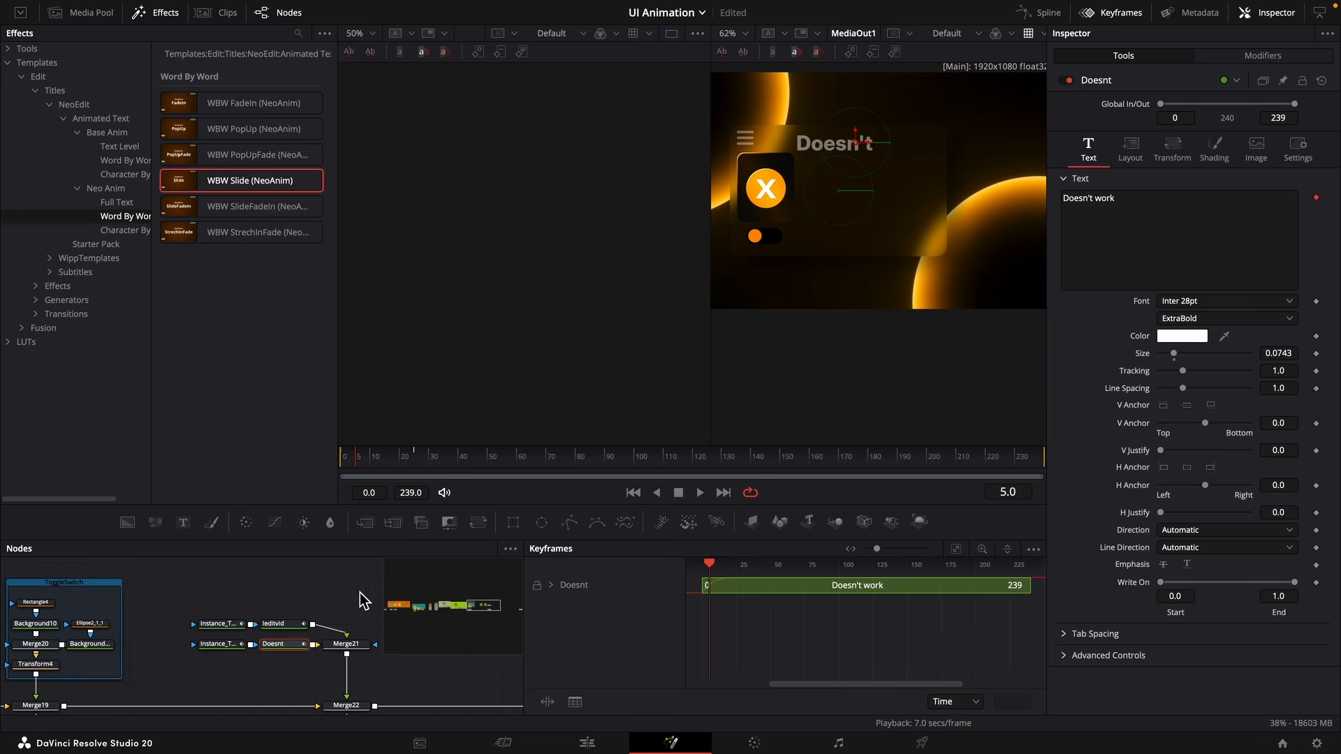
Add an Underlay and fit it around the two text nodes, their instances and Merge21.
drag(379, 572, 198, 681)
scroll(328, 664, right, 3)
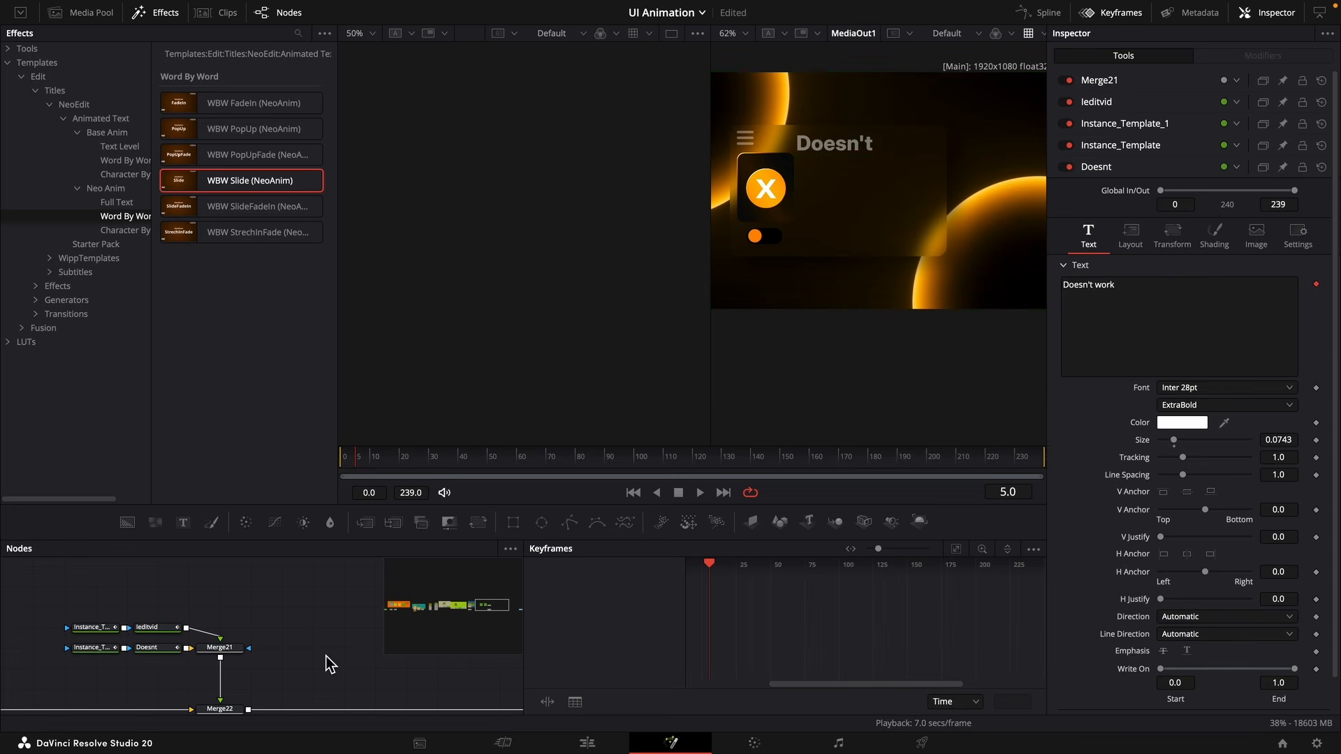
key(shift+space)
text(underlay)
key(Return)
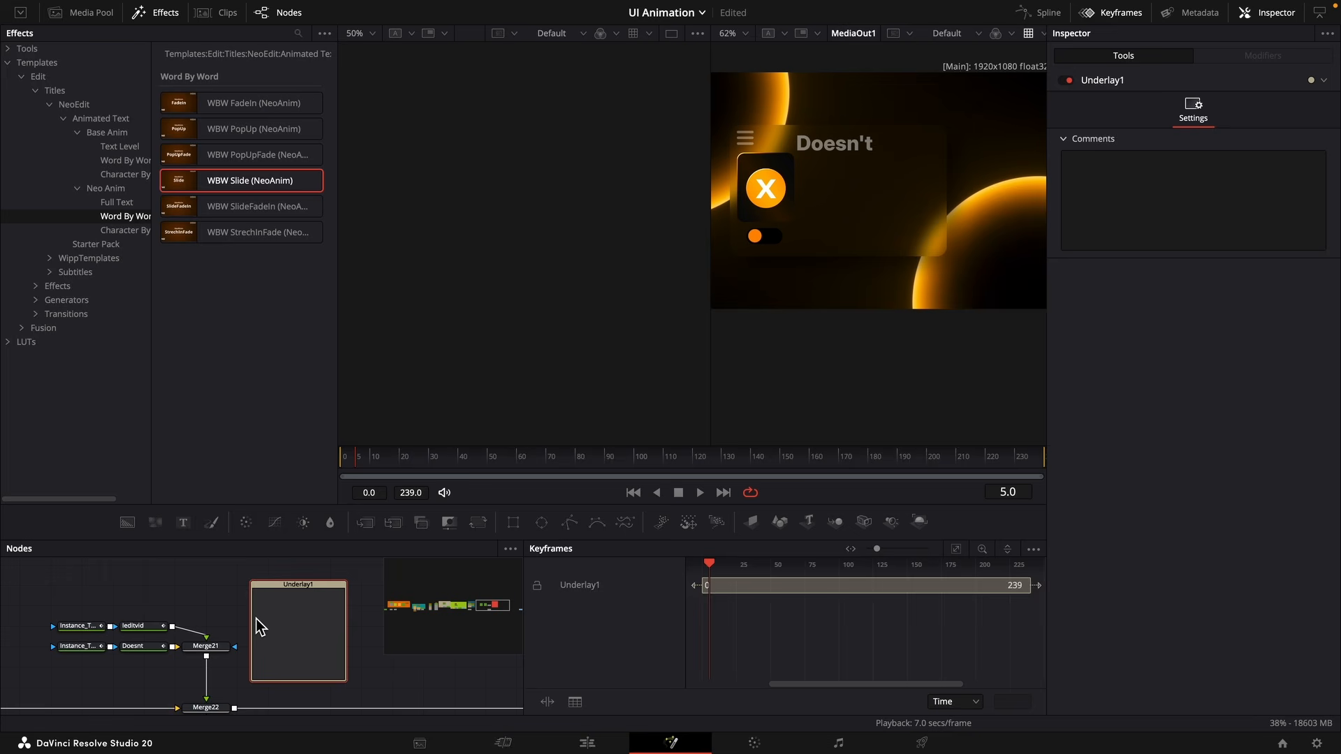
drag(250, 618, 51, 615)
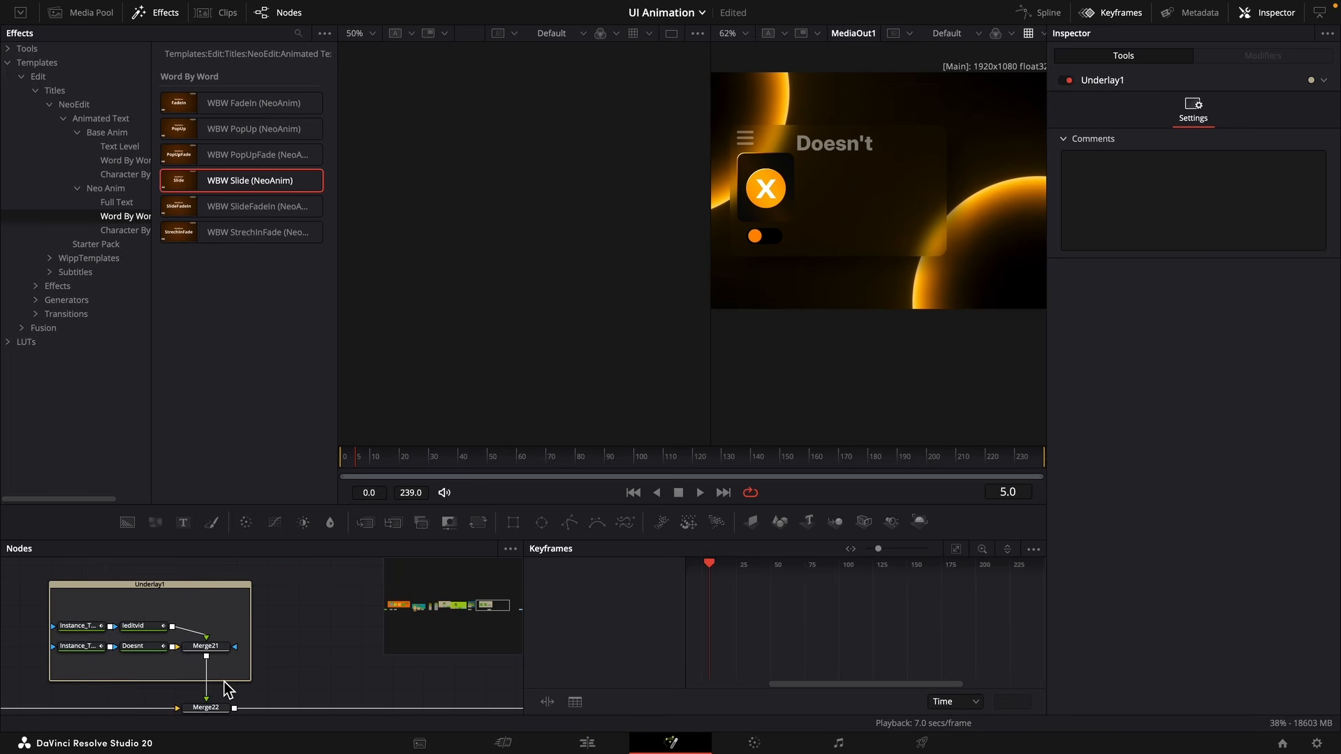
drag(224, 682, 209, 661)
drag(203, 582, 196, 606)
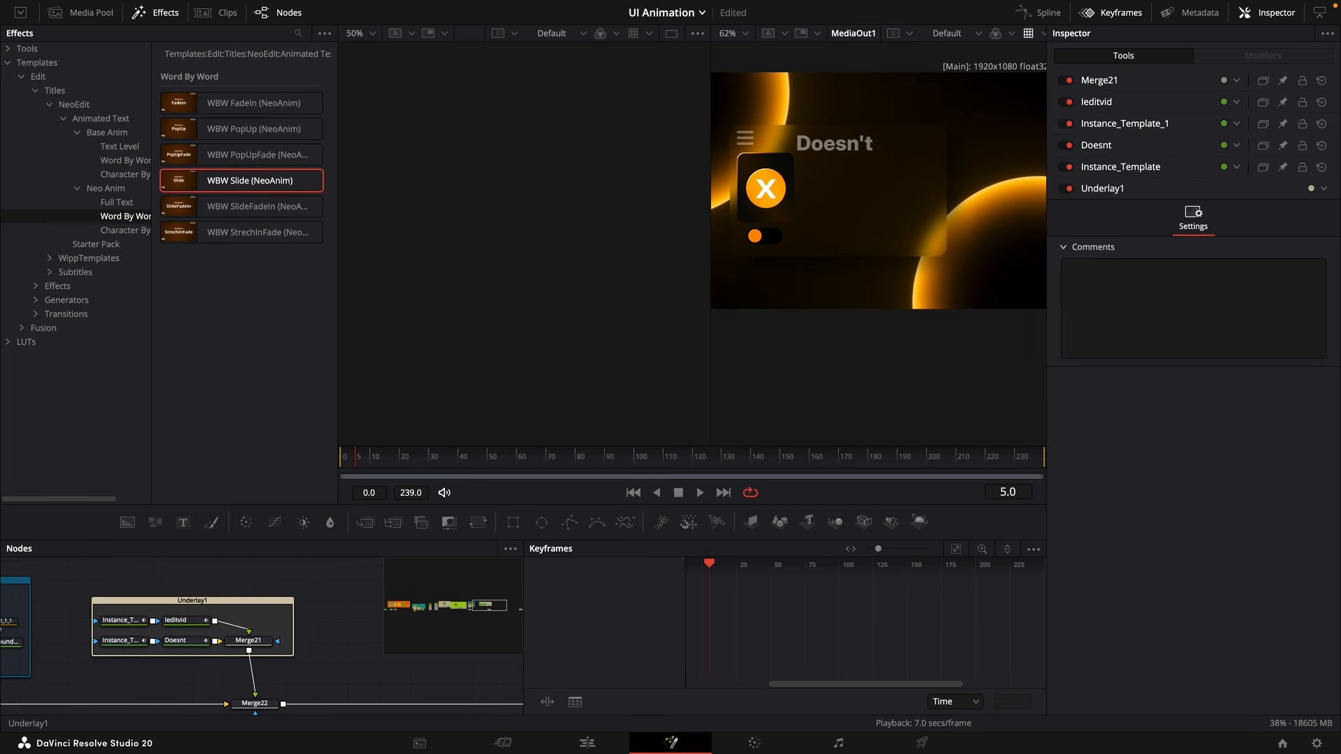
Rename the underlay to TextAnim1 and set its color to Purple.
right_click(224, 601)
click(343, 642)
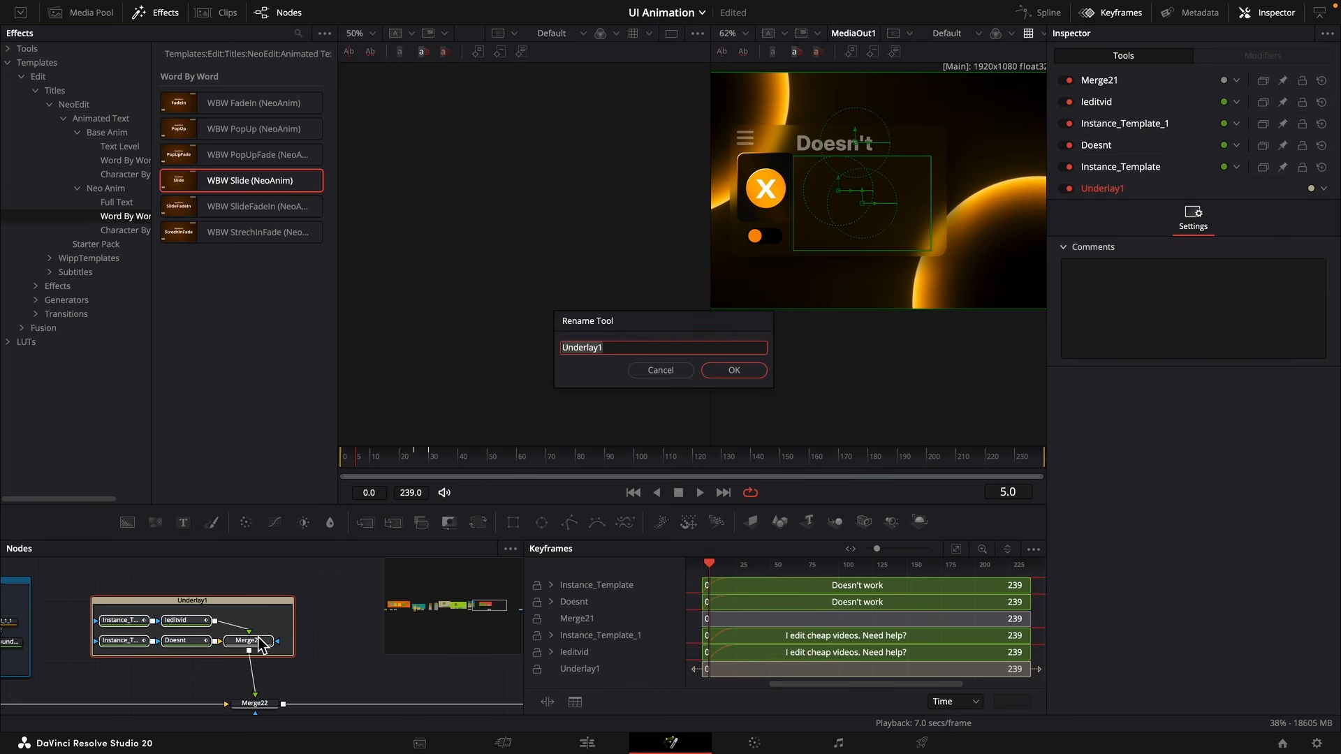
text(TextAnim1)
key(Return)
click(1320, 188)
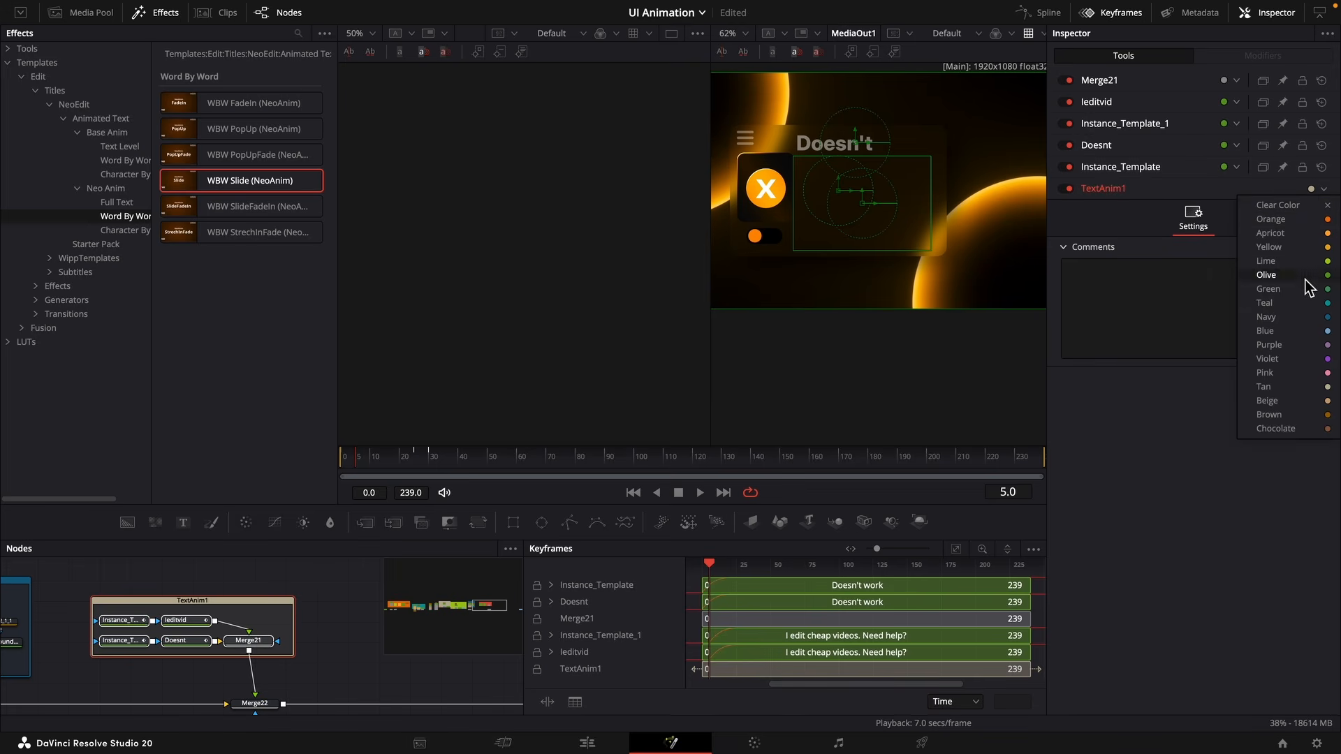
click(1305, 346)
click(275, 616)
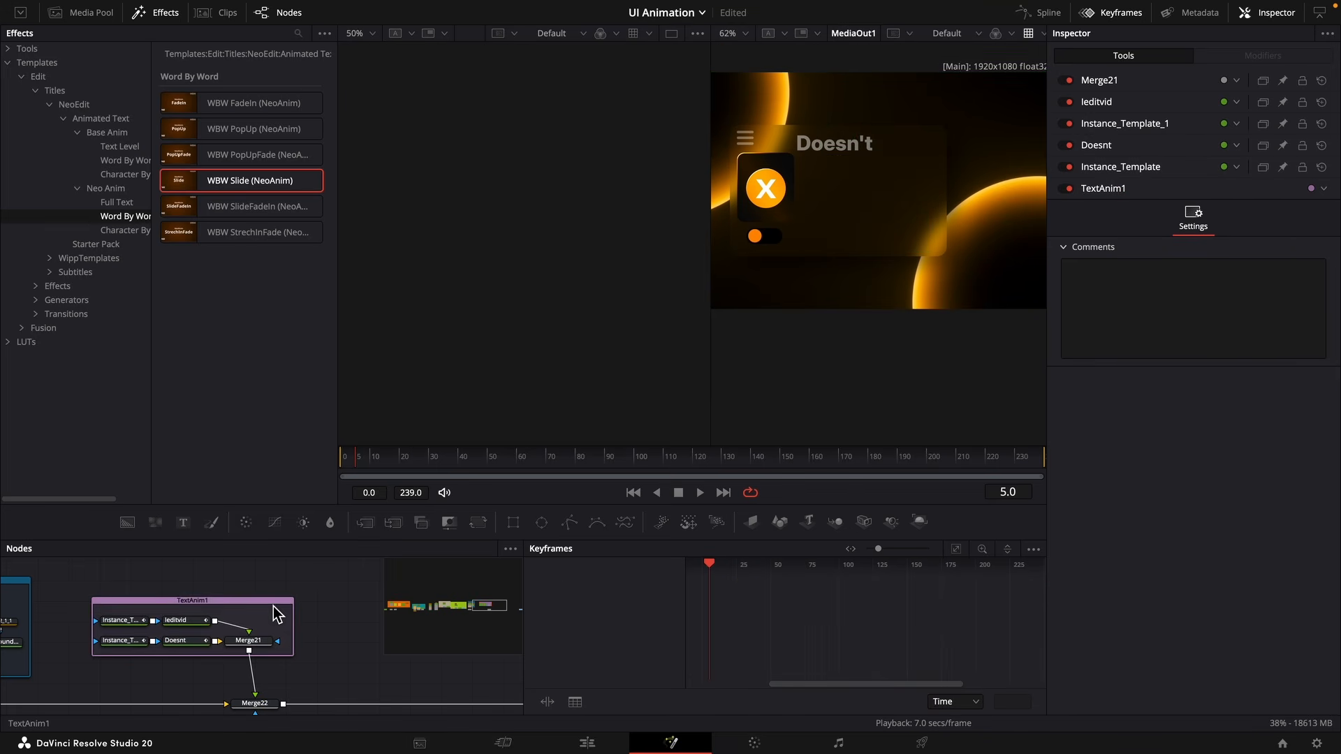
Duplicate the TextAnim1 underlay with its nodes and merge the copy's output into the main chain after Merge22.
click(273, 603)
key(super+c)
drag(346, 648, 137, 671)
click(230, 627)
key(super+v)
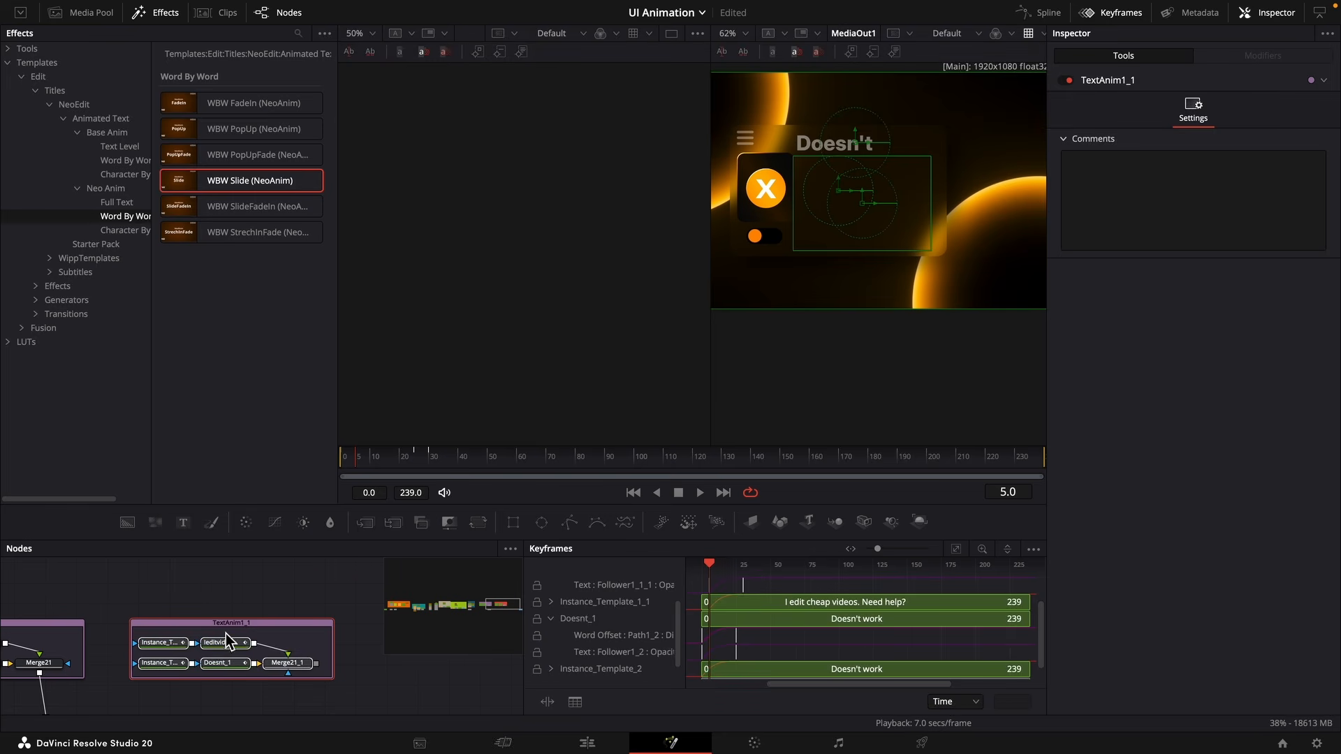
drag(225, 634, 240, 589)
drag(331, 617, 89, 681)
click(352, 658)
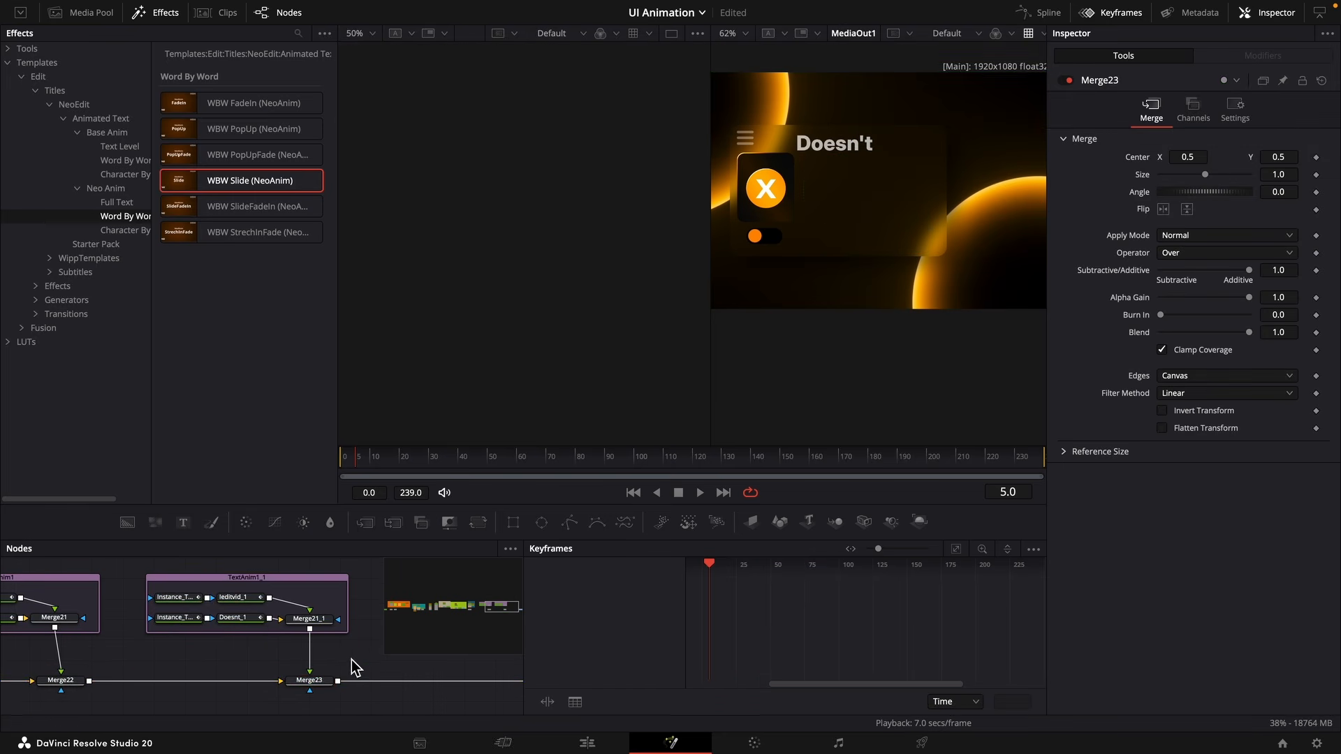
Shift all keyframes of the duplicated text nodes later, so Doesnt_1 starts at frame 115 and Ieditvid_1 at frame 120.
click(238, 617)
shift+click(249, 598)
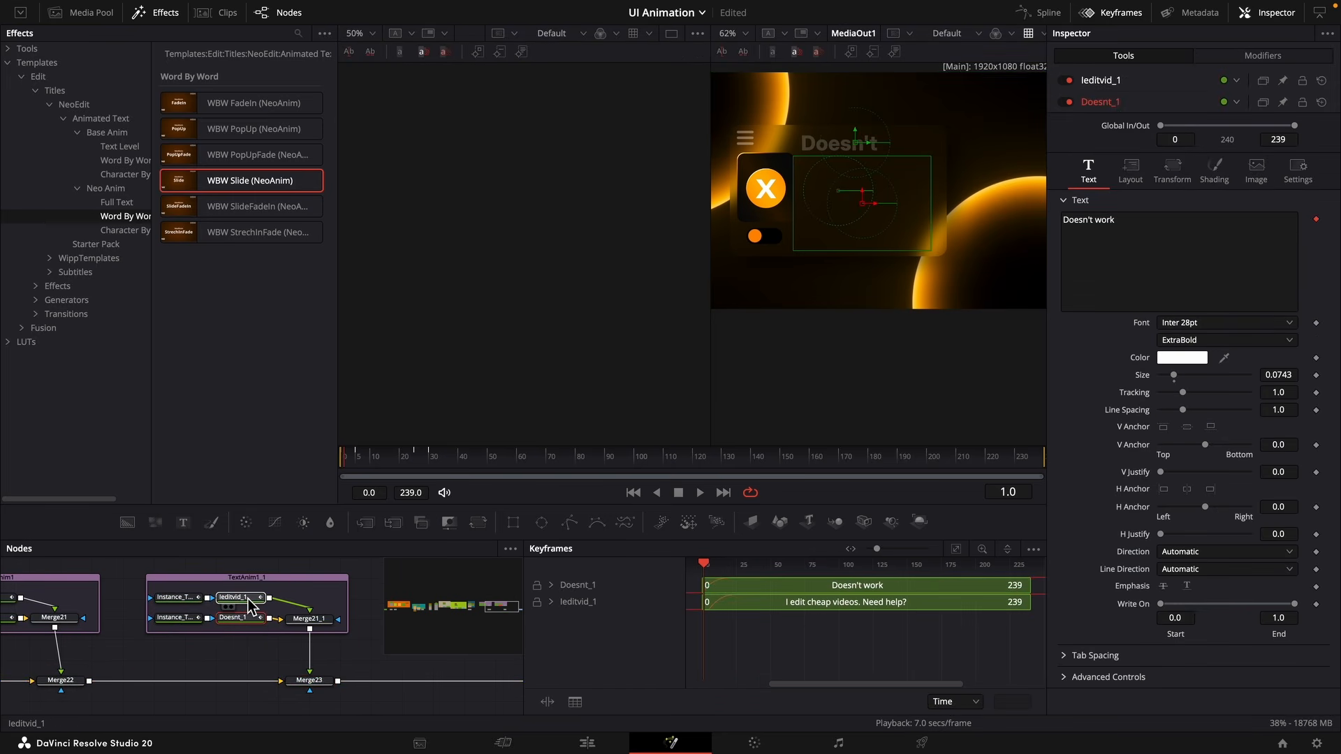
click(551, 584)
click(551, 634)
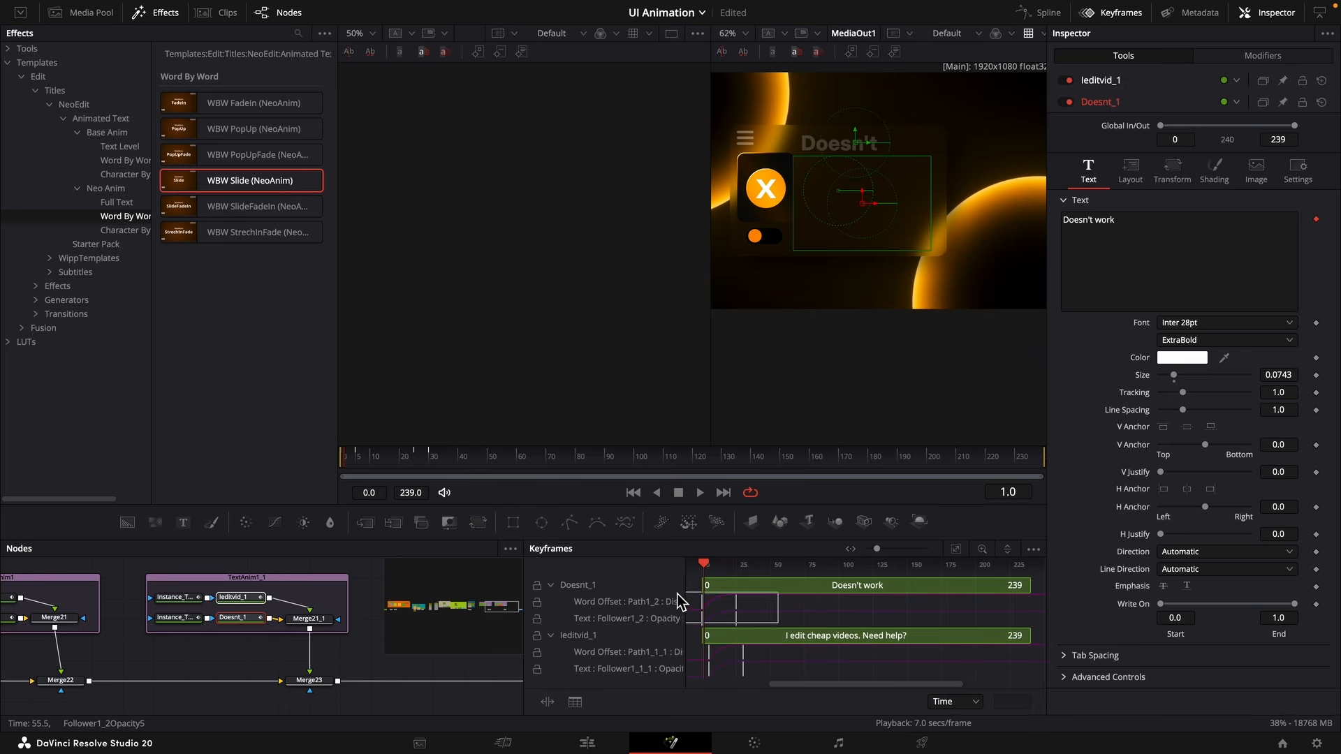
drag(764, 676, 705, 646)
drag(711, 650, 877, 658)
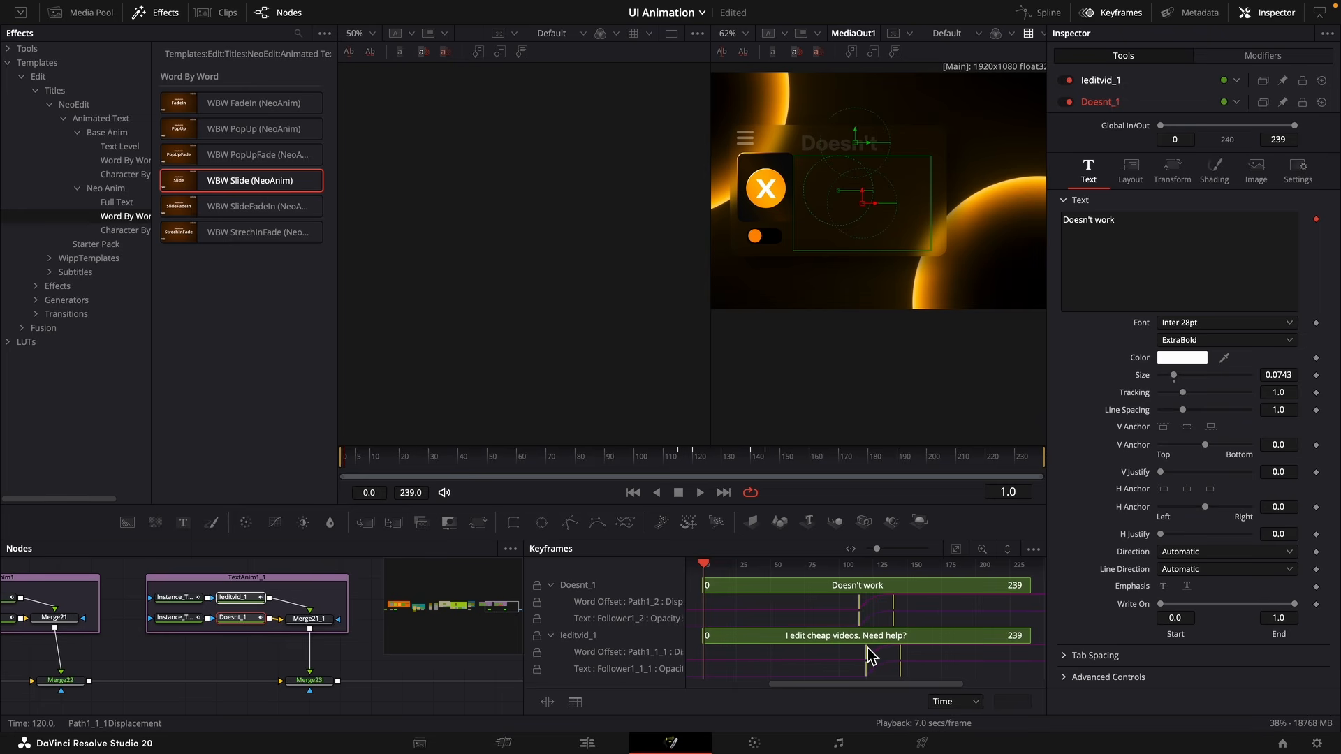
Replace the Ieditvid_1 text with "I edit fast, engaging YouTube-style content. Want a short test edit?".
click(246, 598)
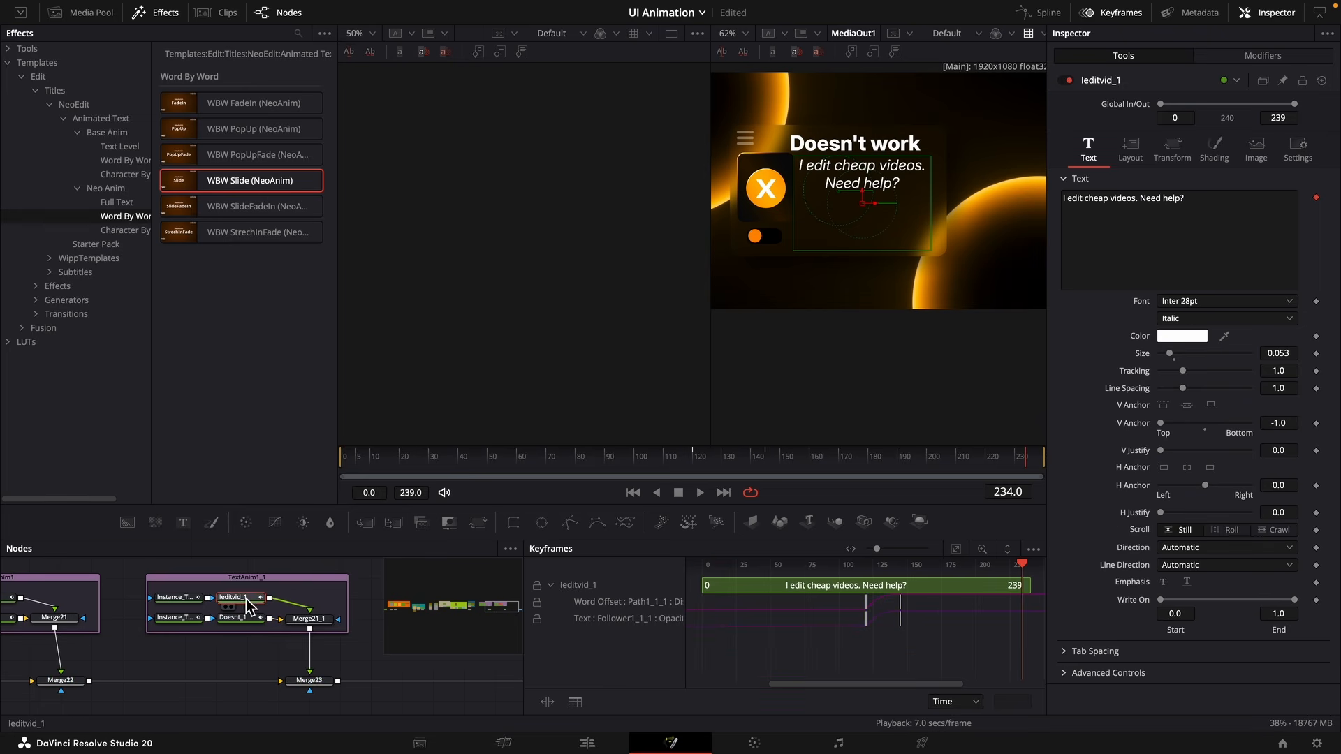
drag(1210, 224, 952, 155)
click(666, 16)
click(673, 33)
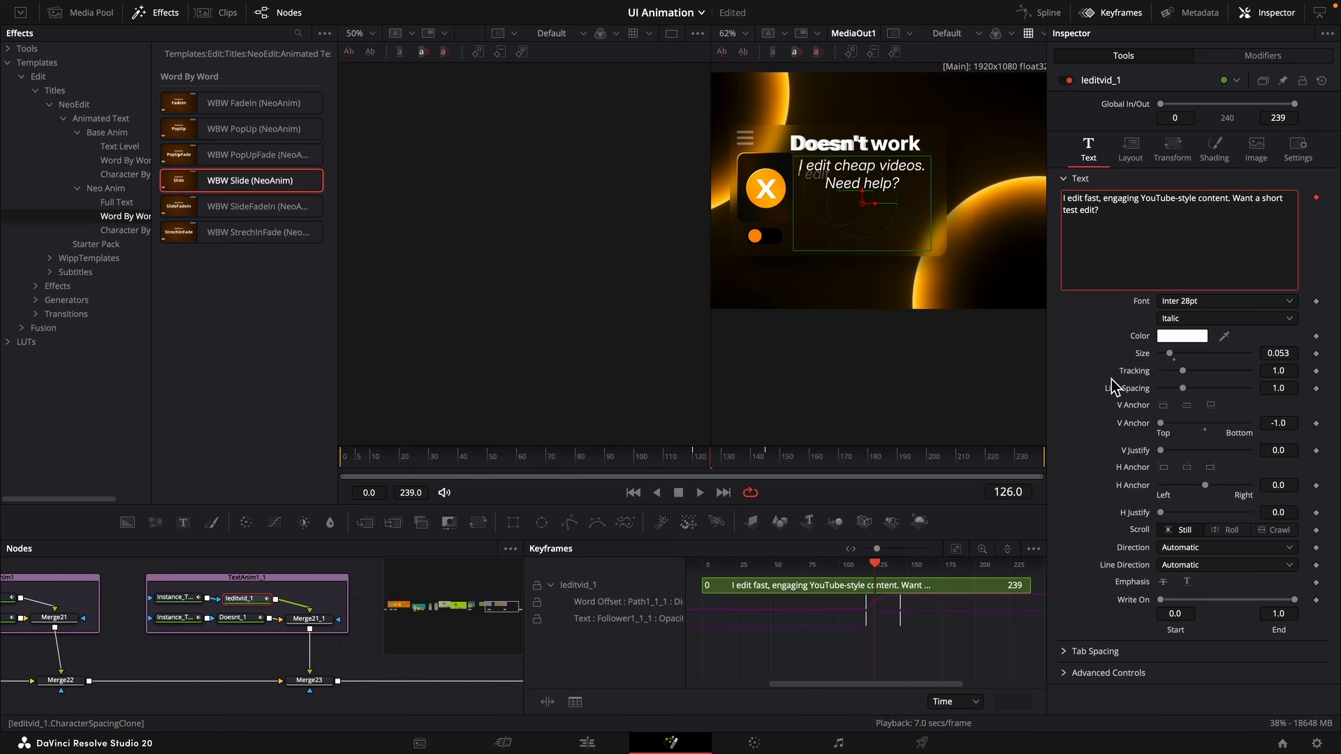
drag(1064, 198, 1100, 210)
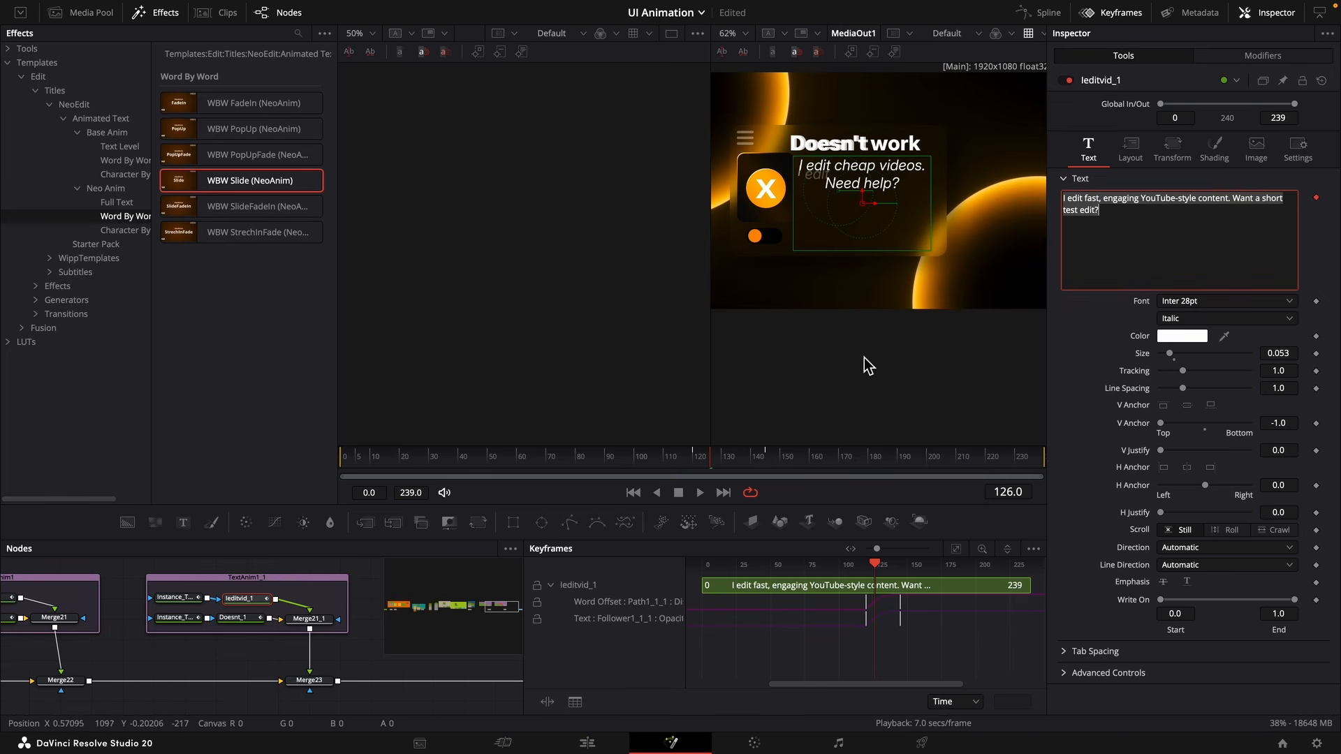
Replace the Doesnt_1 heading text with "Do this instead".
click(255, 617)
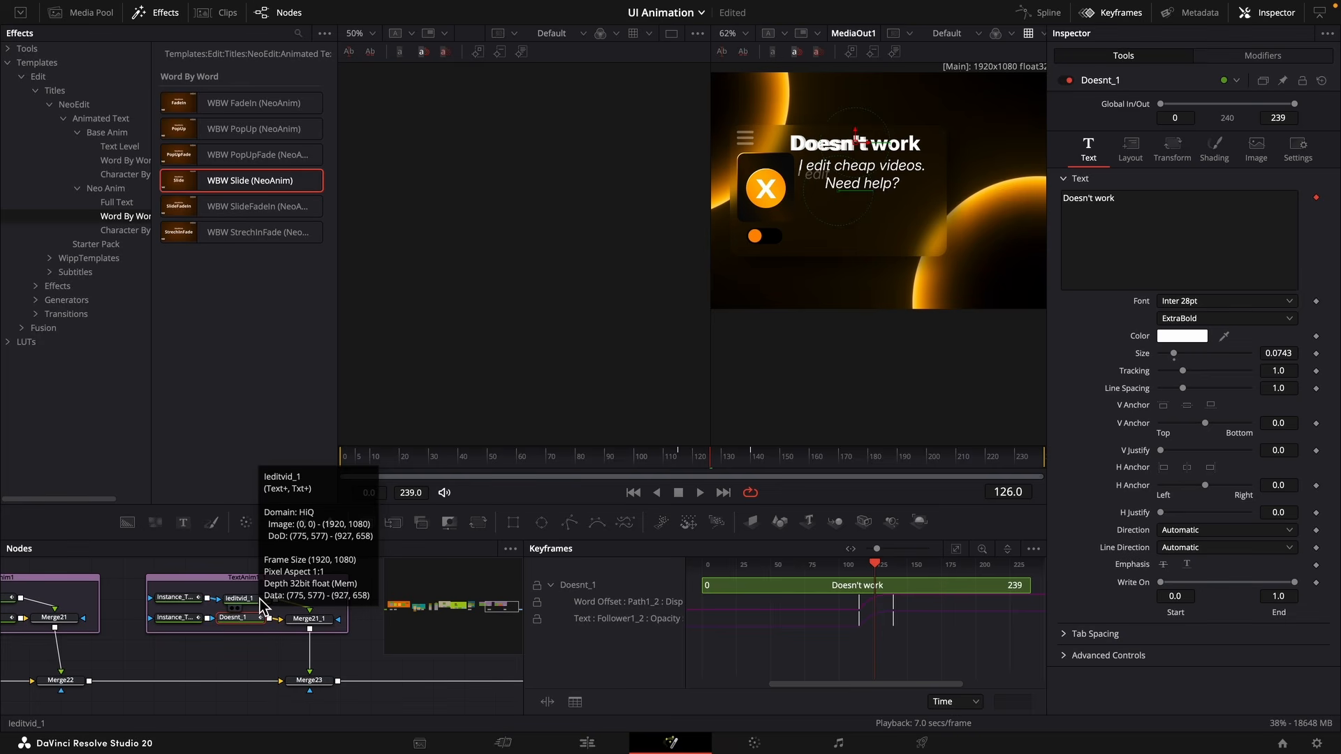
click(1181, 247)
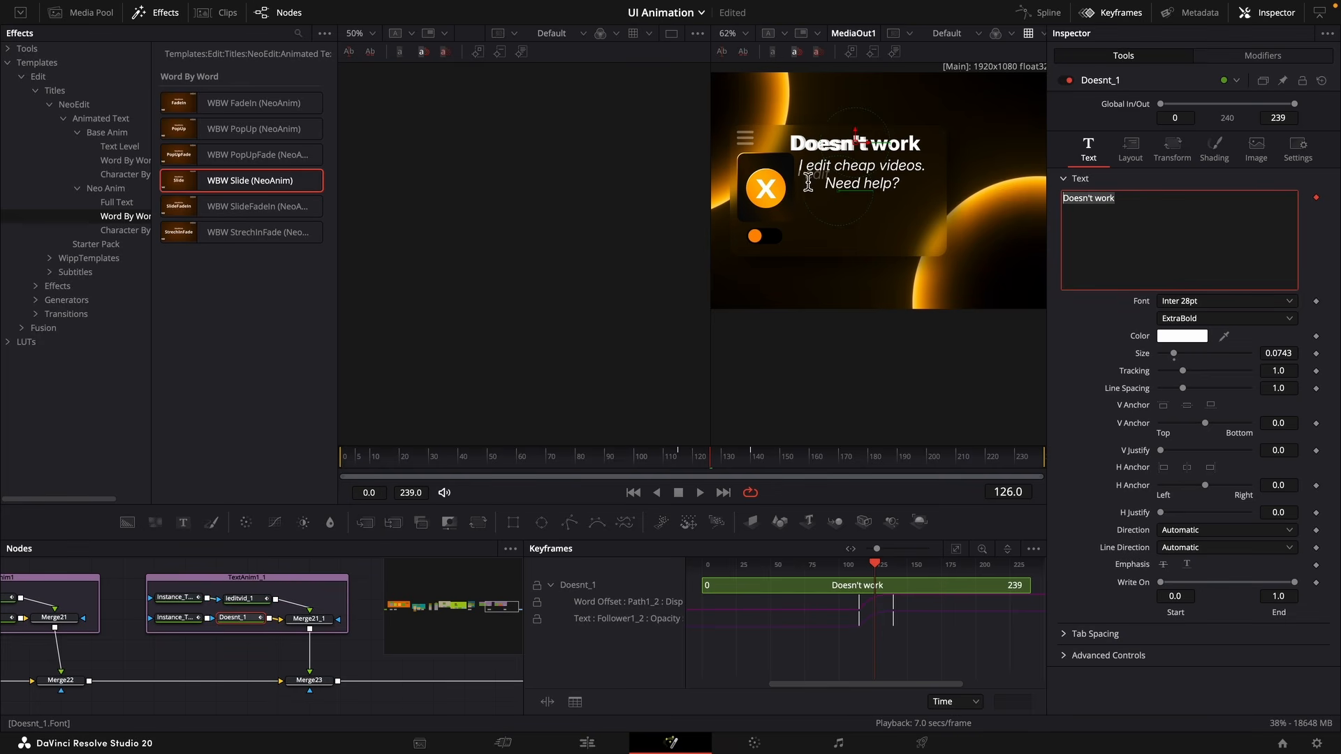
key(ctrl+a)
text(Do this in)
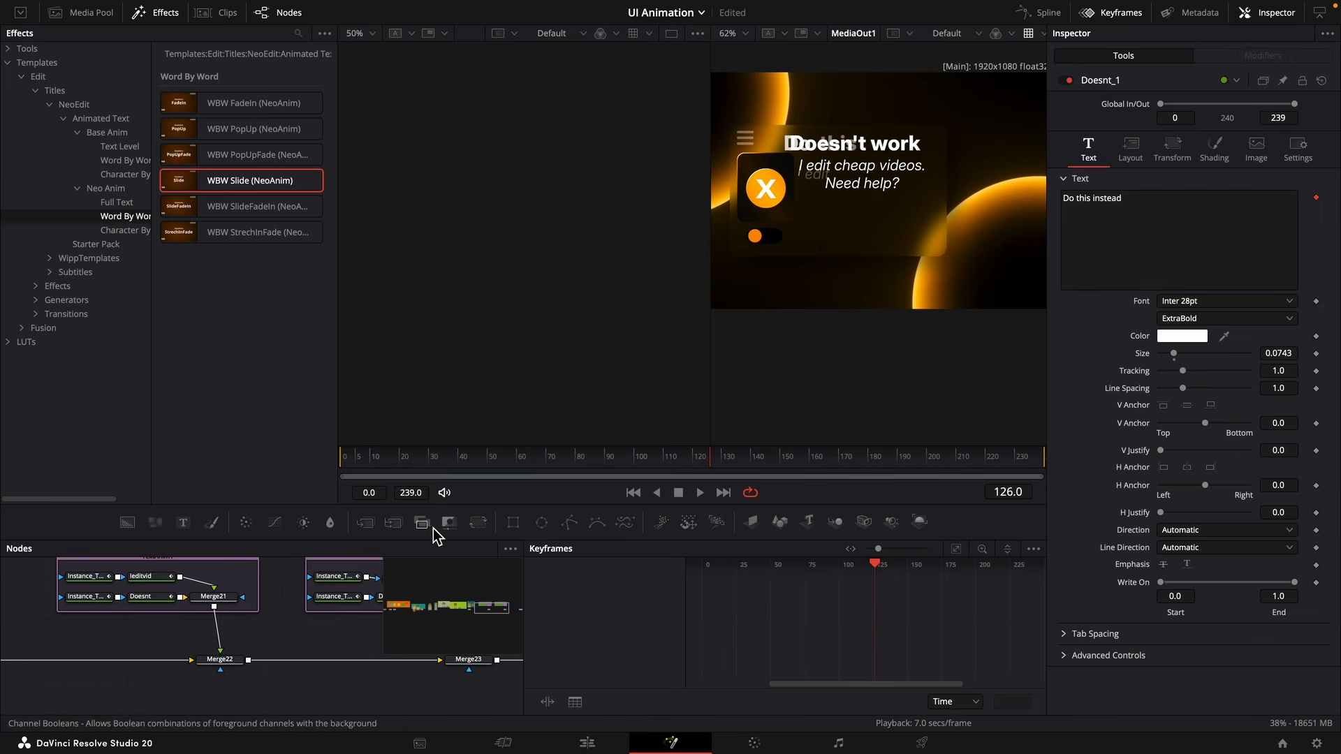
Keyframe Merge22's Blend from 1.0 at frame 95 to 0.0 at frame 115 to fade out the first text group.
click(220, 660)
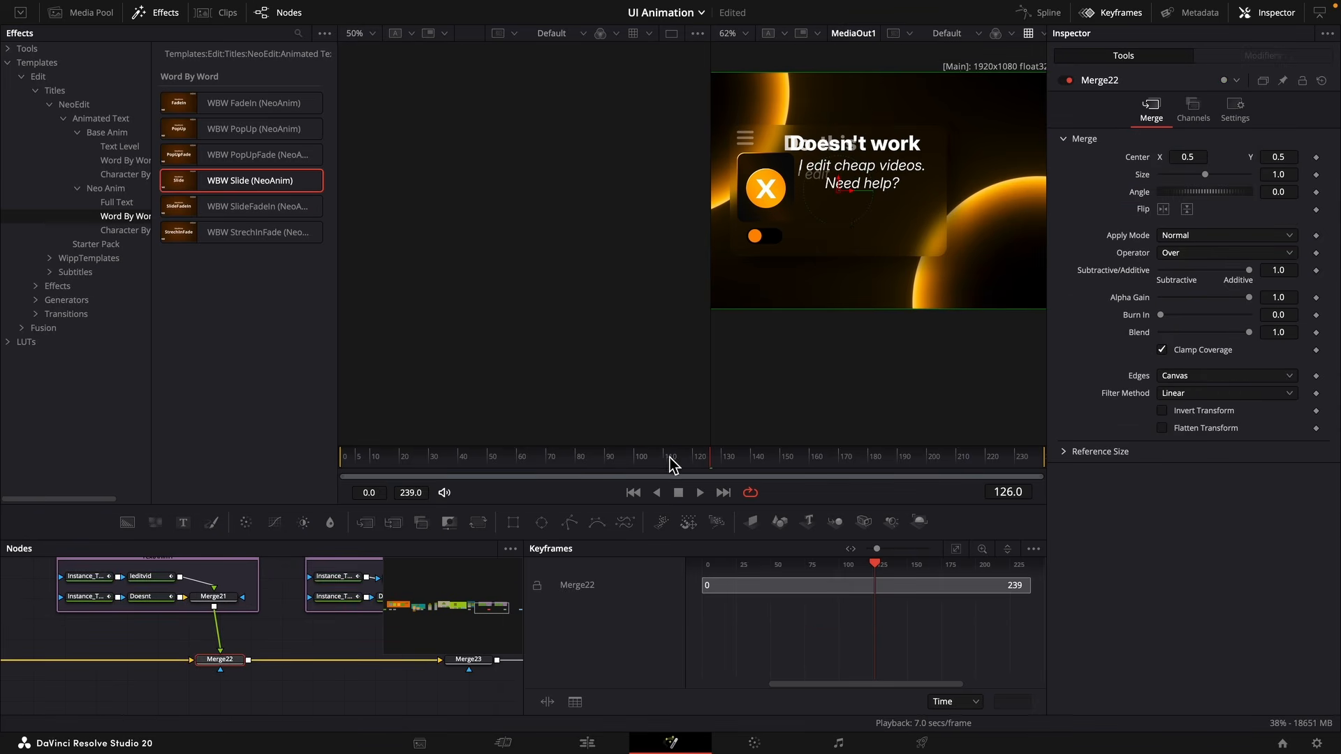
drag(670, 465, 620, 466)
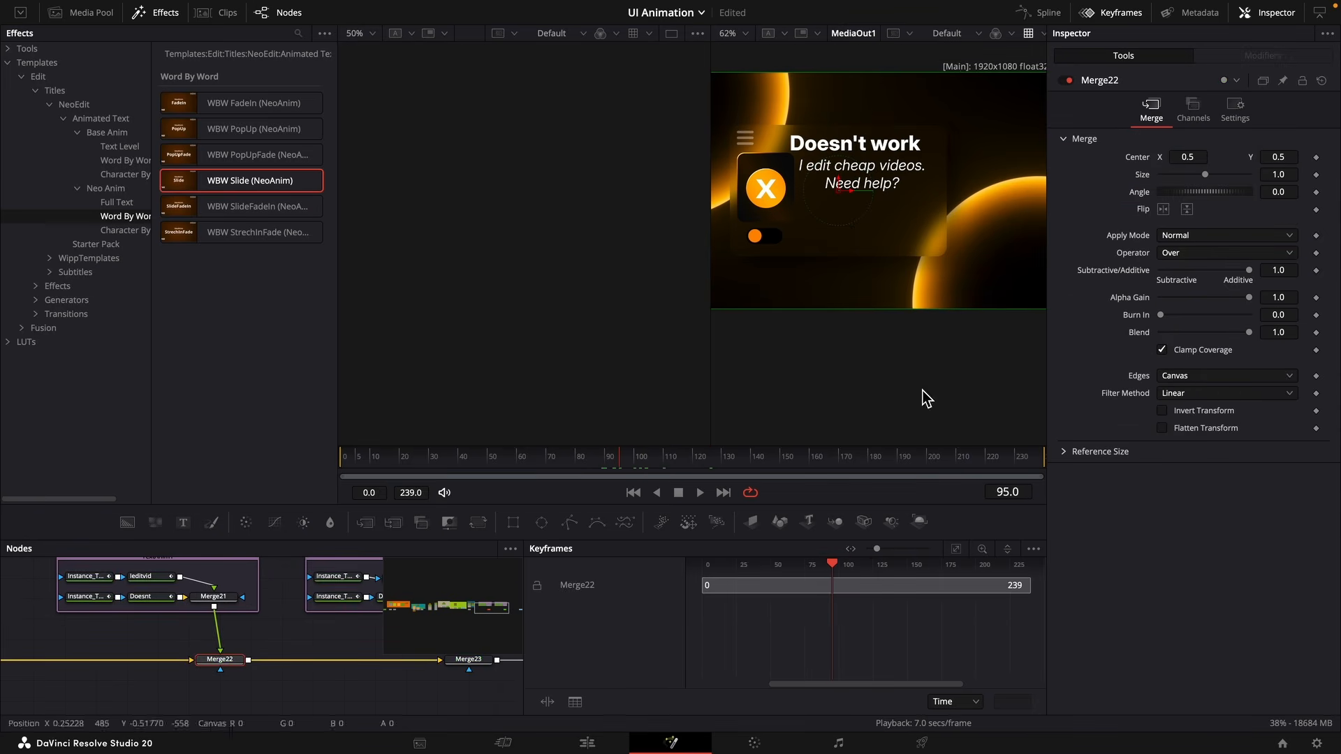
click(1317, 333)
drag(692, 458, 679, 458)
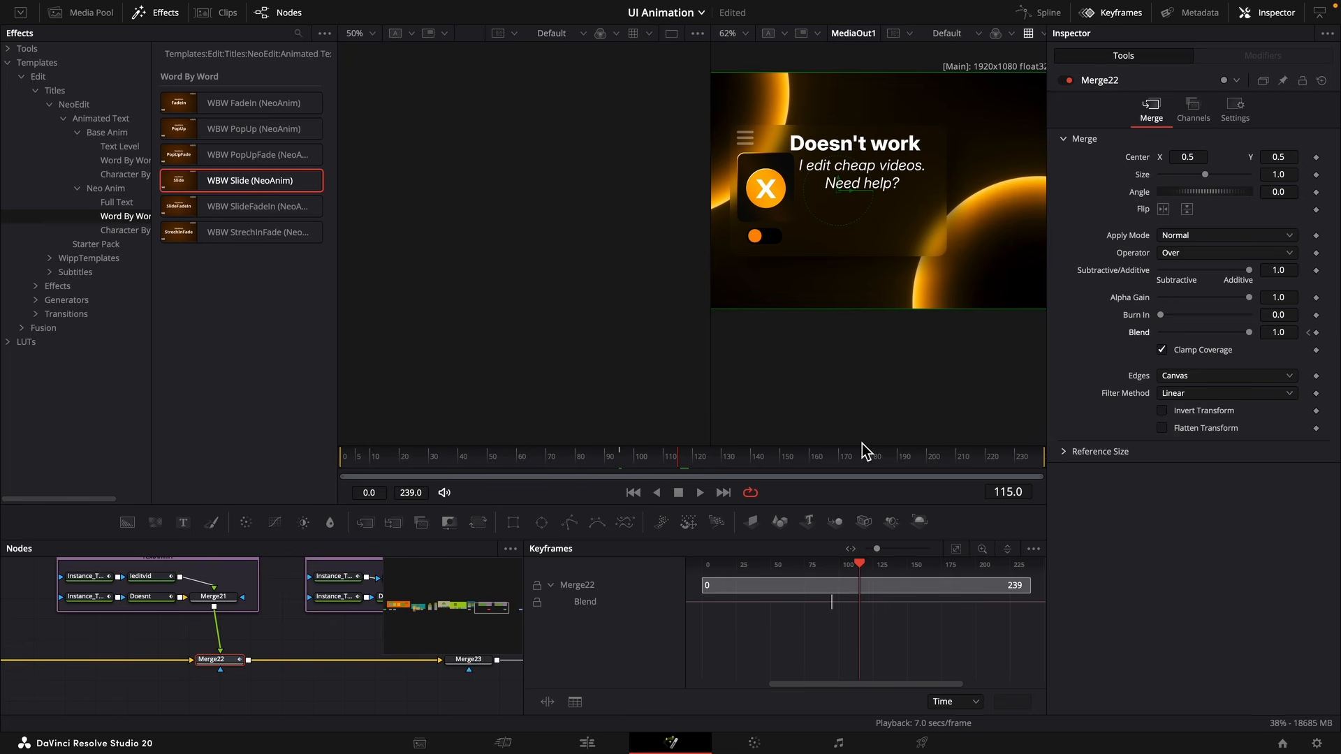
drag(1288, 334, 1161, 333)
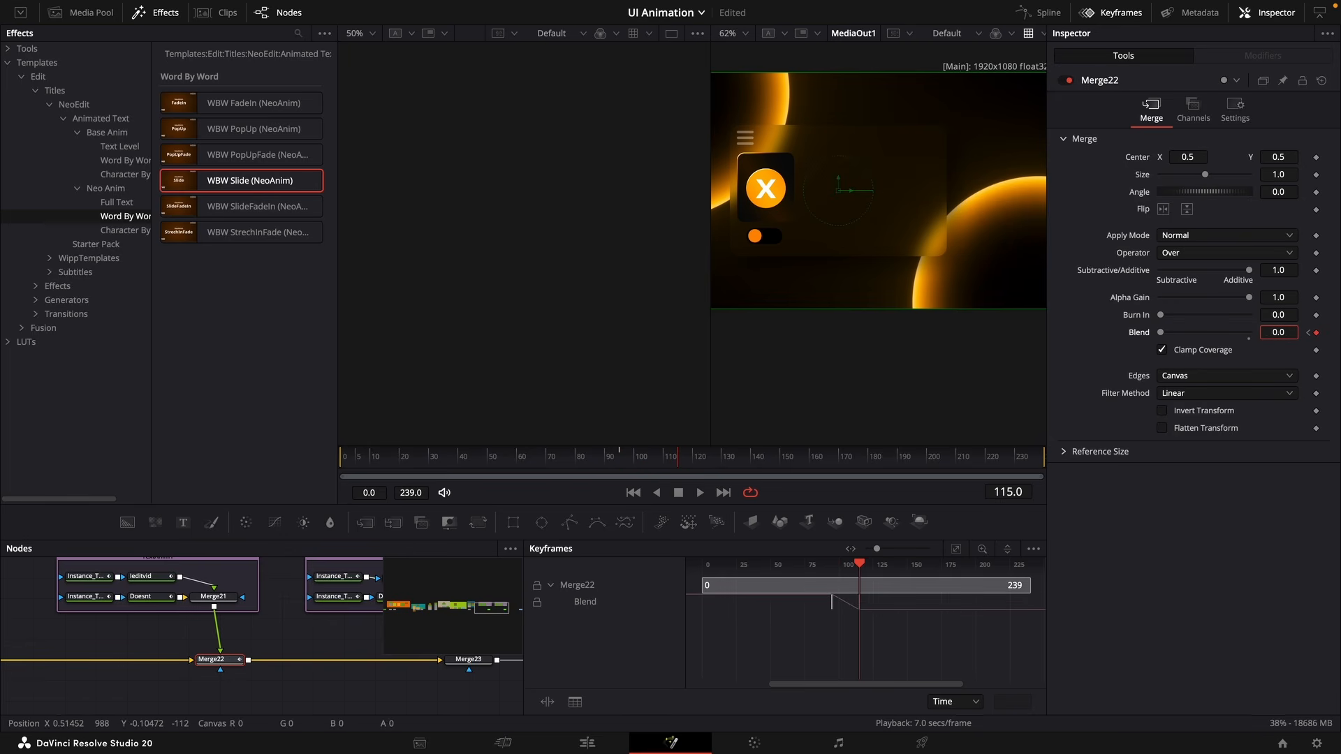
Insert a Blur node between Merge21 and Merge22.
click(305, 627)
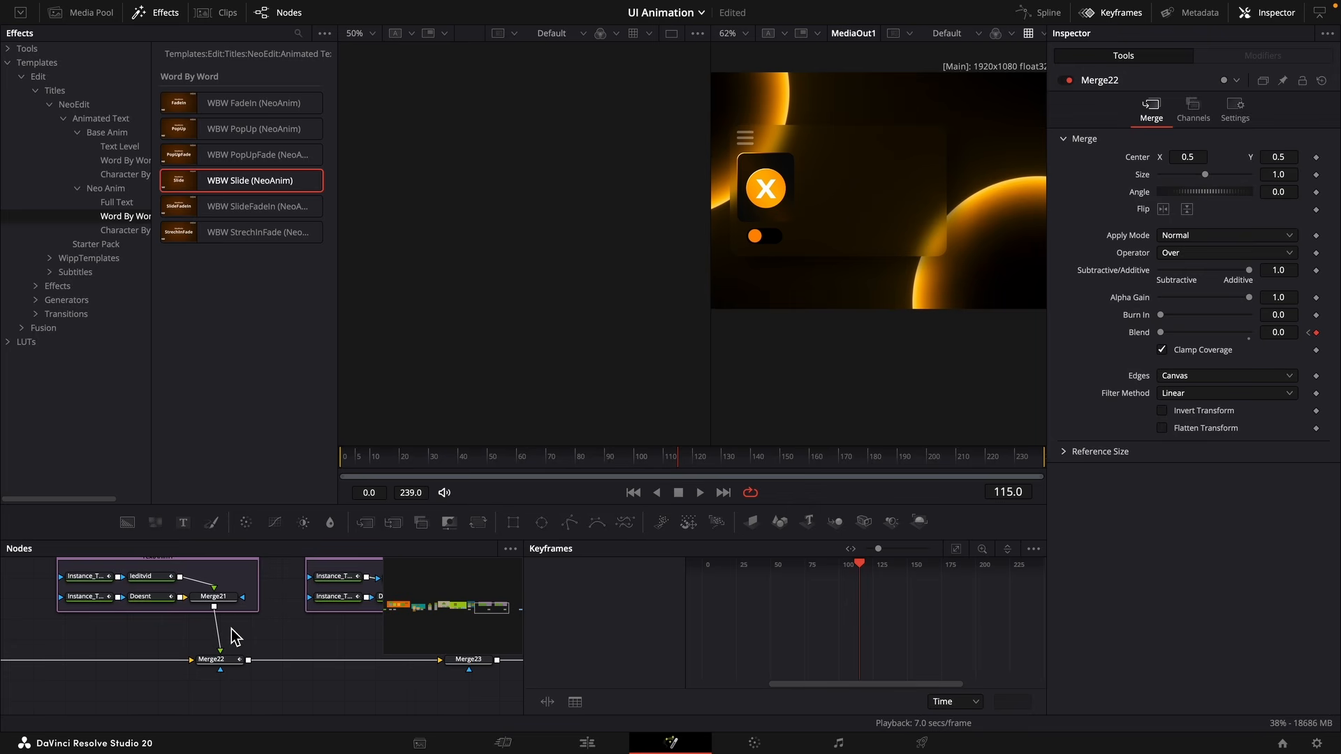
key(shift+space)
text(blur)
key(Return)
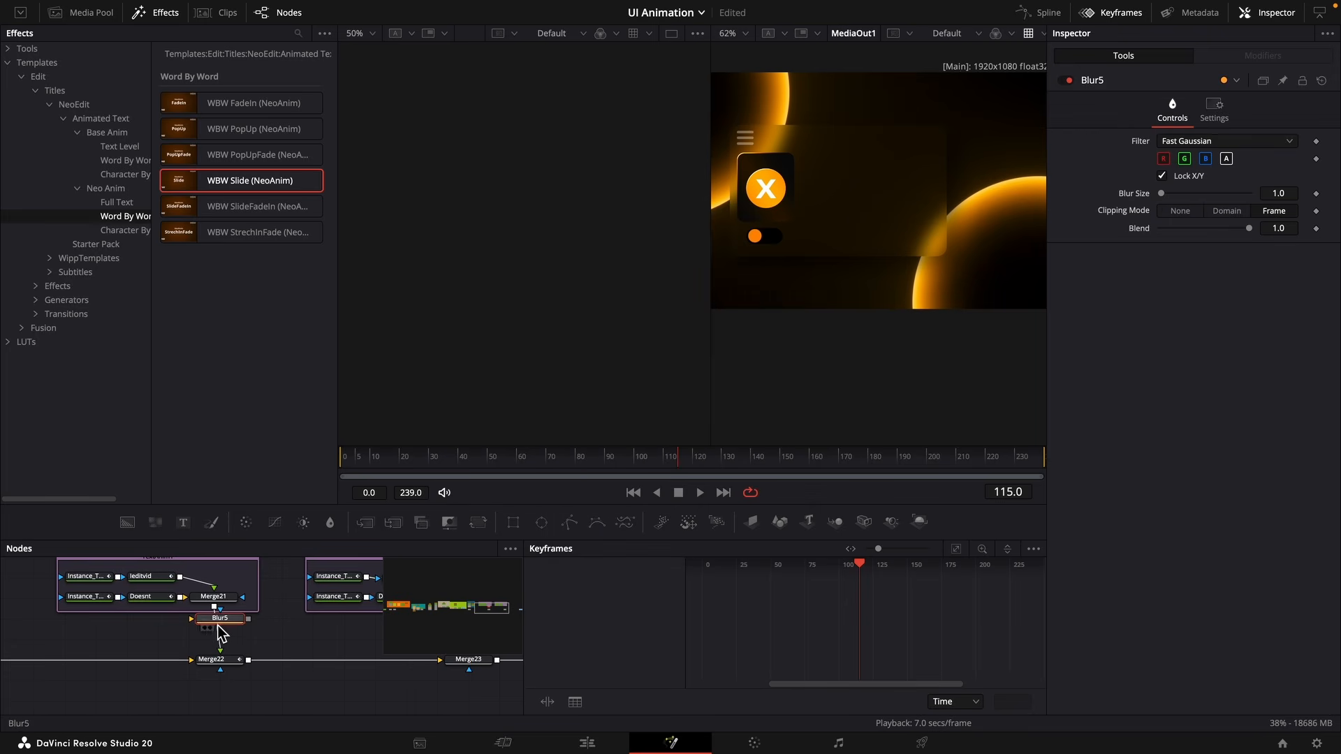
Keyframe the new blur's Blur Size from its minimum at frame 95 to a strong blur at frame 115, and check frame 110.
click(1316, 193)
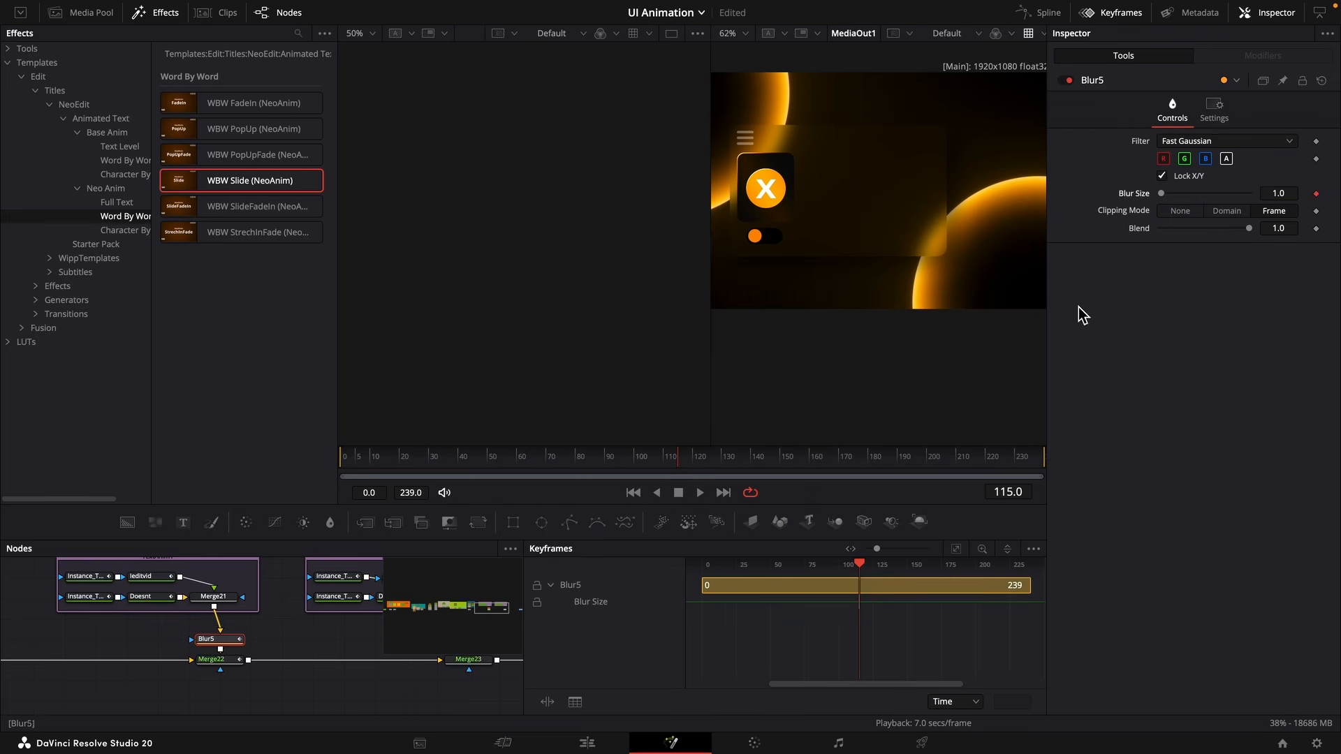
click(609, 459)
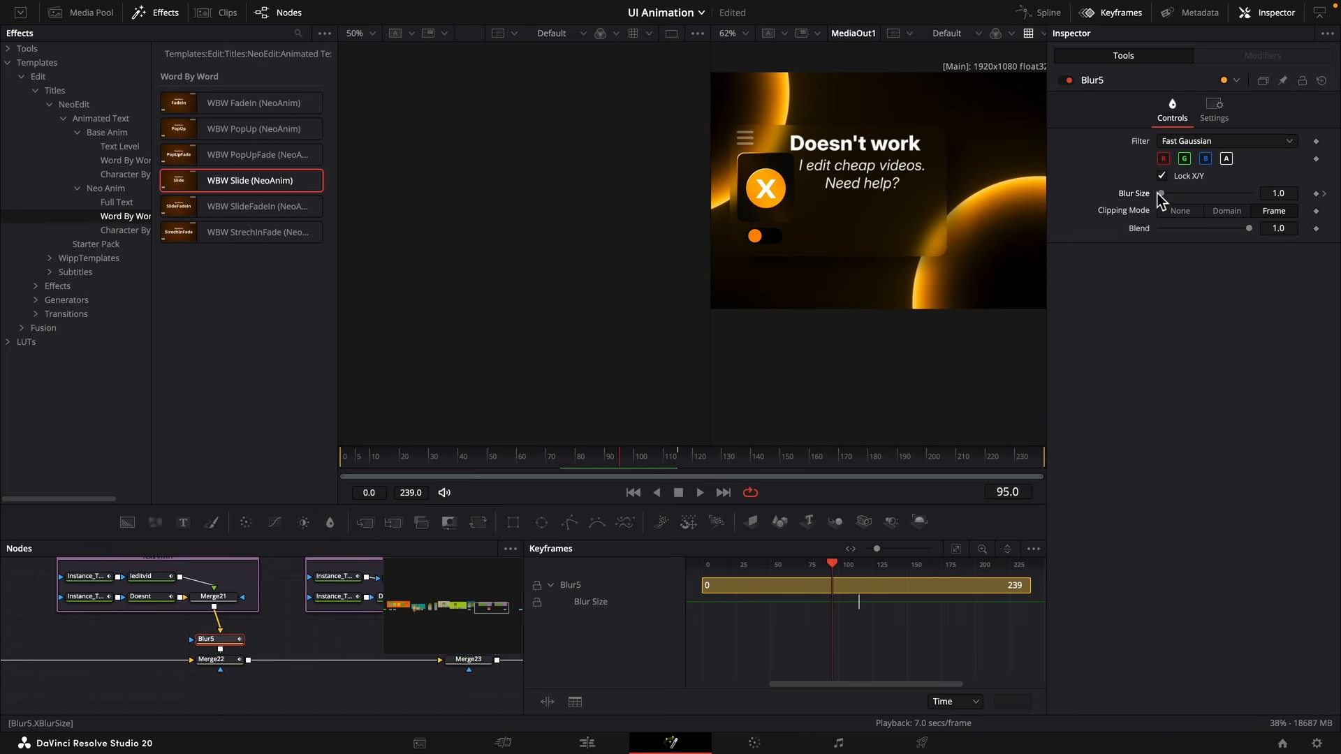
drag(1162, 193, 1057, 195)
click(1324, 193)
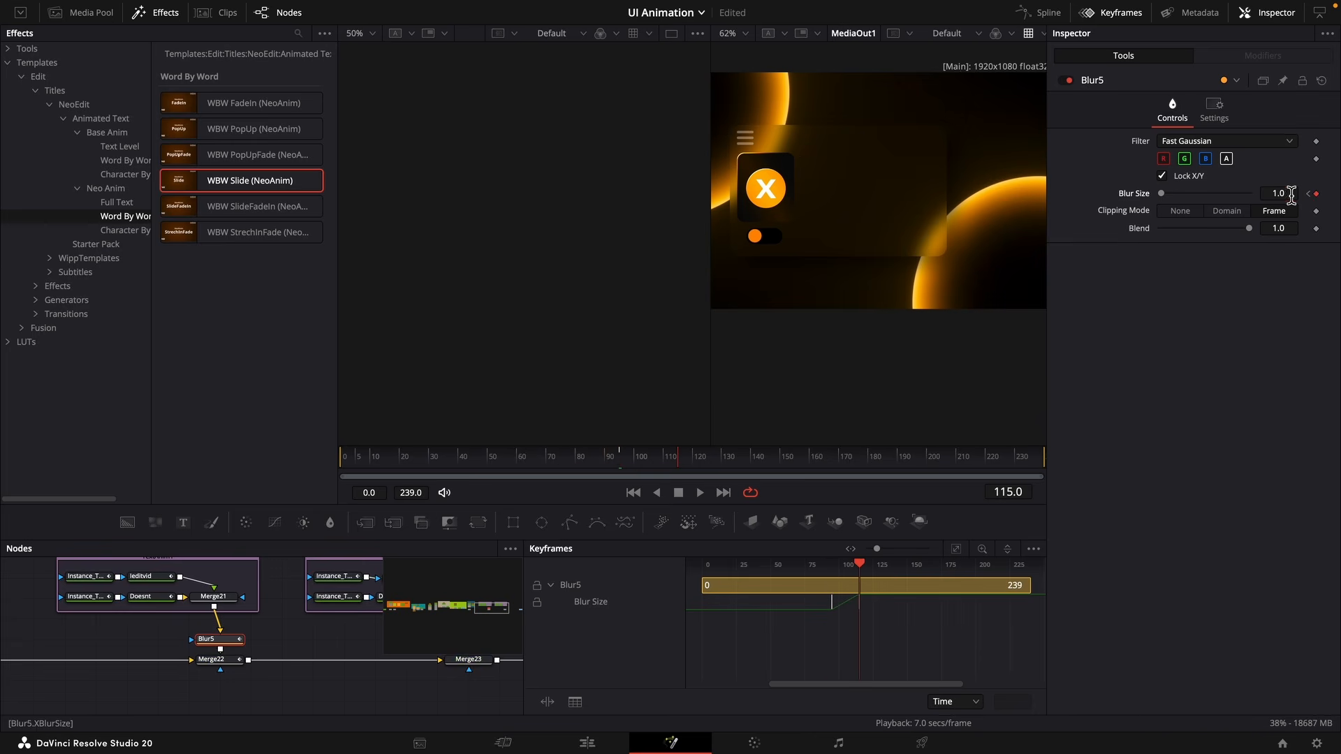
click(1277, 311)
drag(1284, 195, 1274, 200)
text(0)
key(Tab)
mouse_move(660, 458)
mouse_down()
mouse_move(617, 459)
mouse_move(665, 457)
mouse_up()
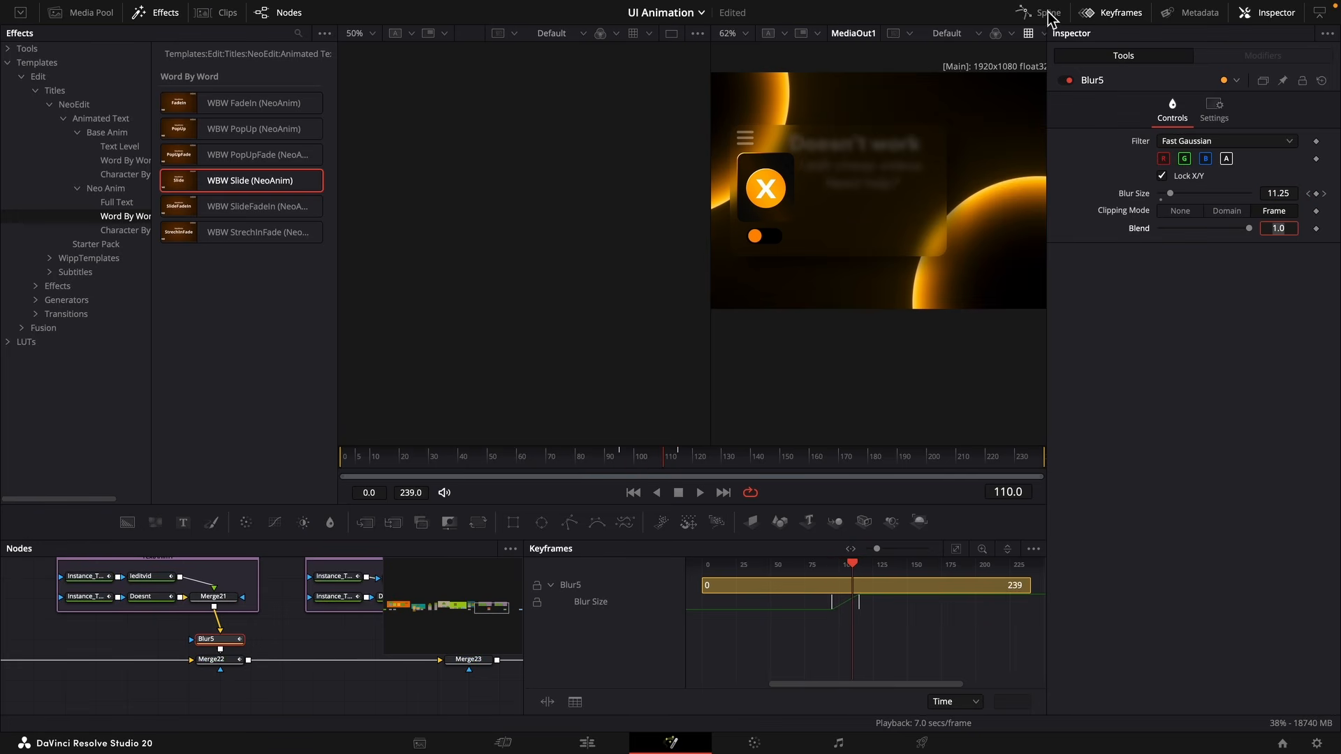
Apply In Cubic easing to the Blur5 Blur Size and Merge22 Blend curves in the Spline editor, and preview the fade.
click(1044, 13)
click(1103, 13)
ctrl+click(221, 662)
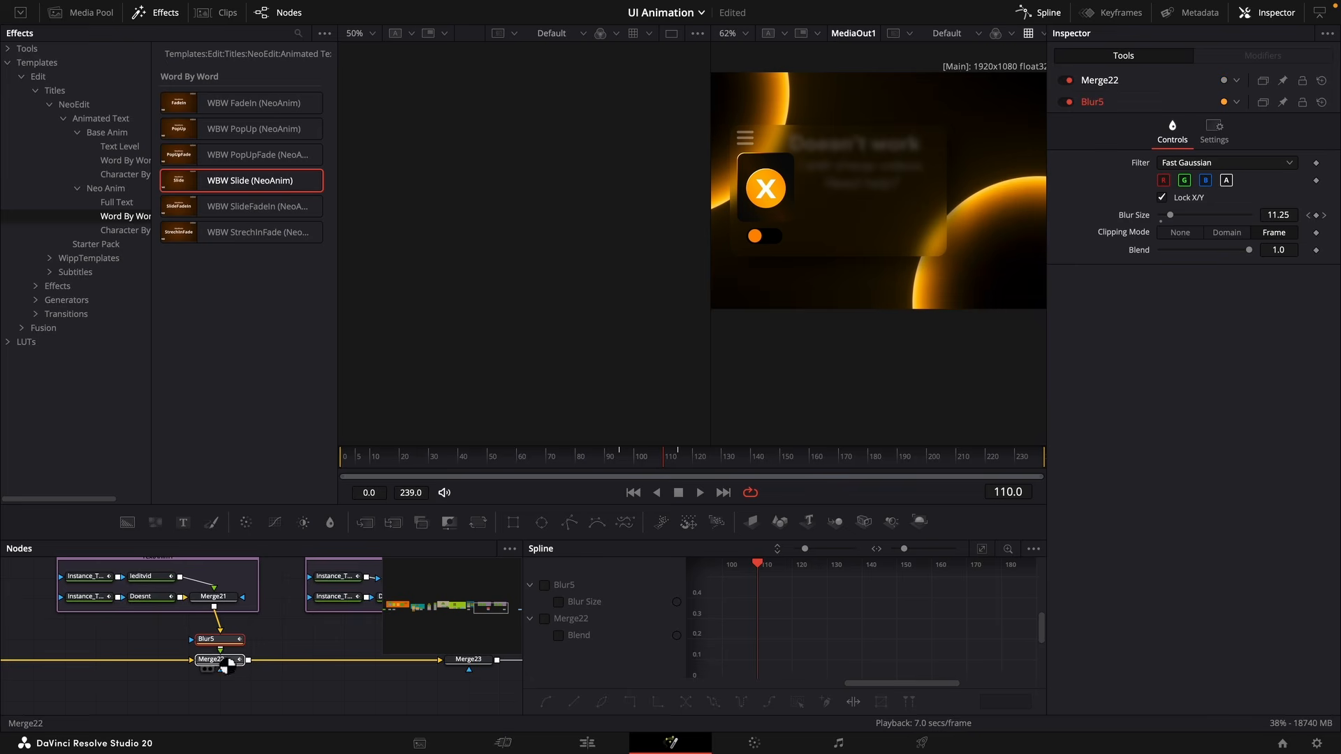
click(558, 602)
click(544, 619)
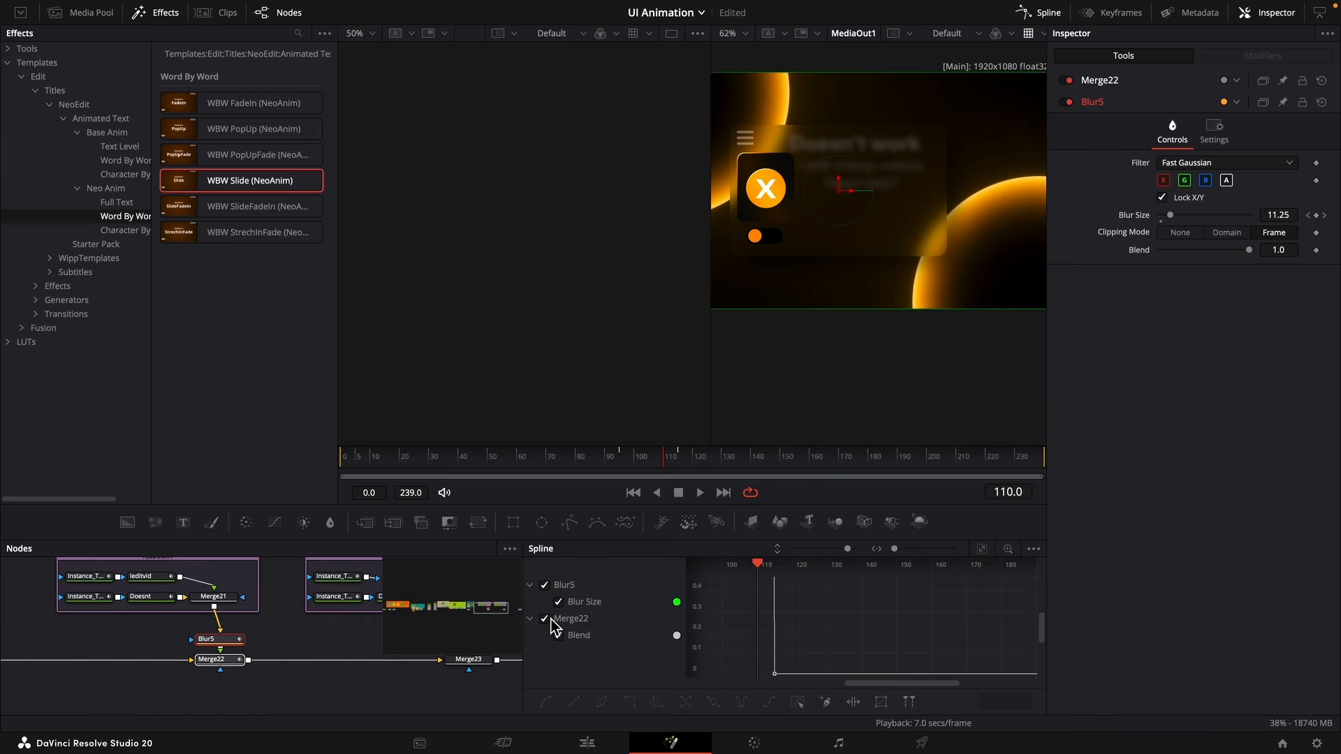
click(981, 549)
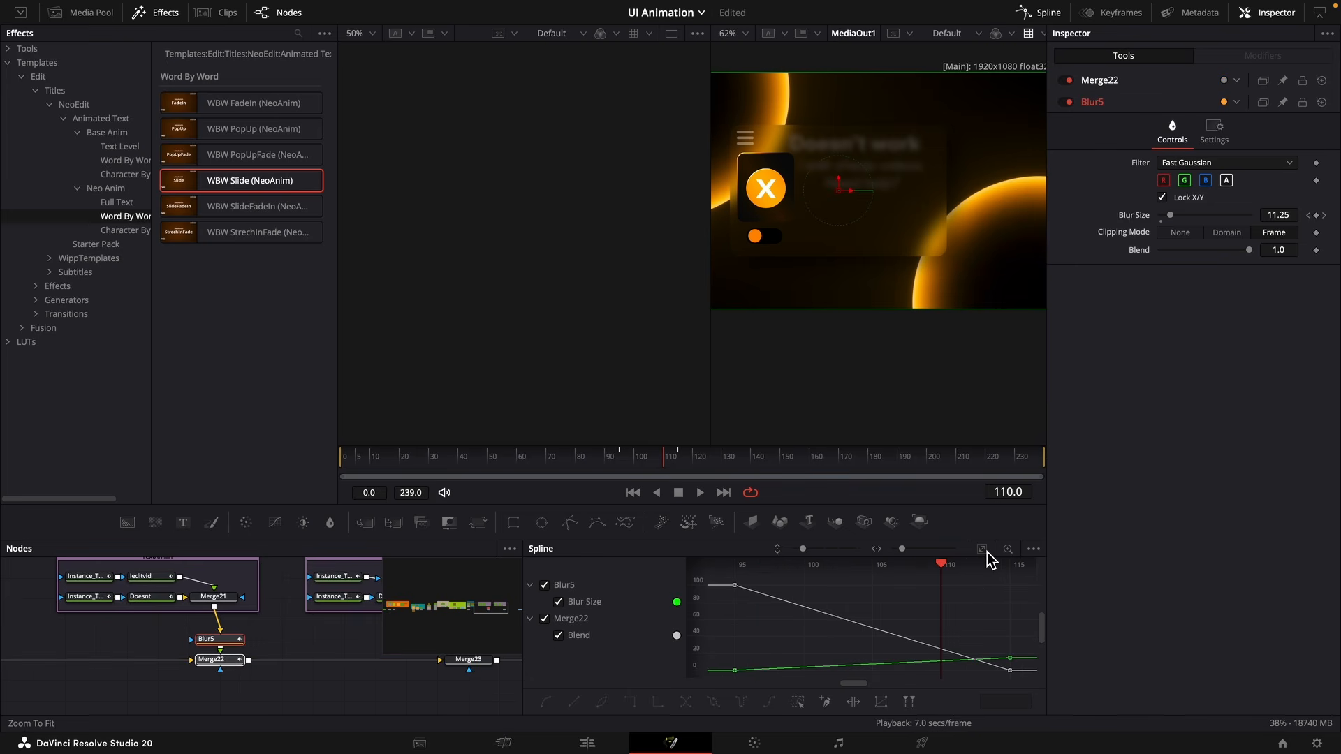
key(ctrl+a)
right_click(969, 630)
mouse_move(1014, 424)
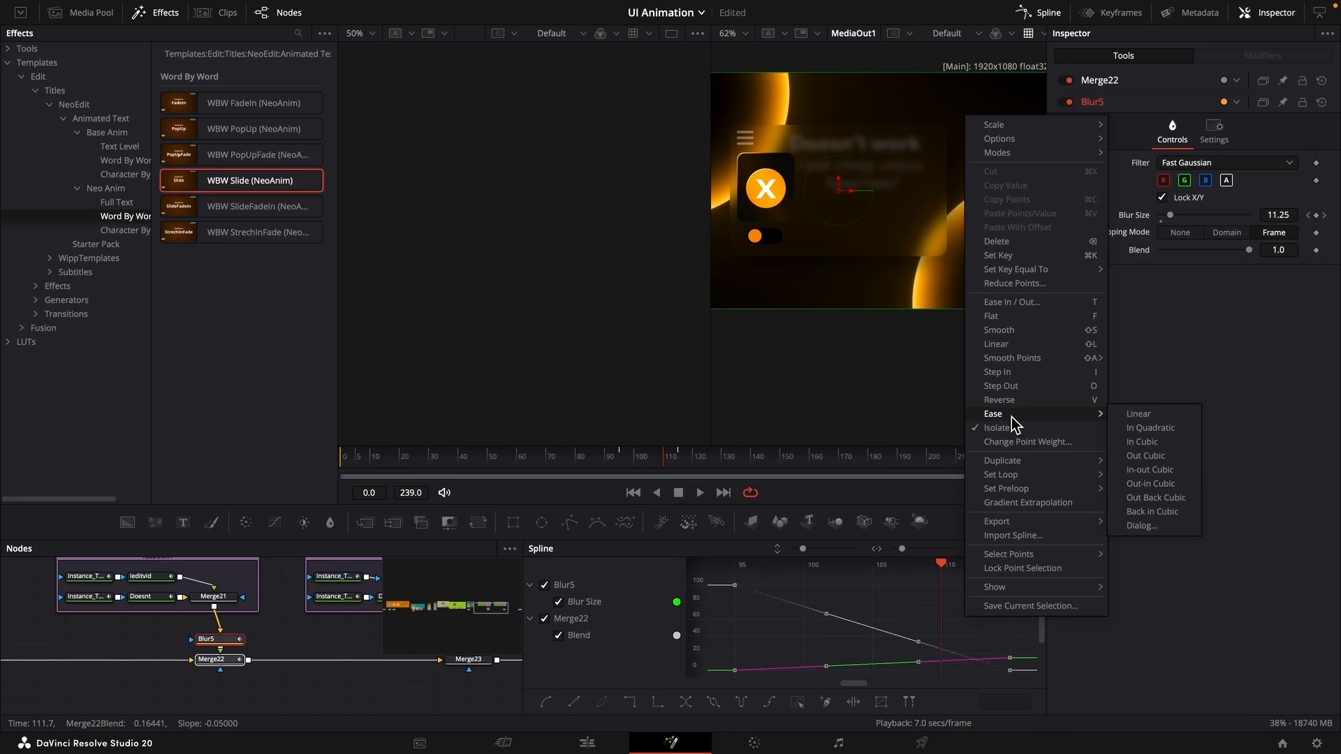
click(1142, 441)
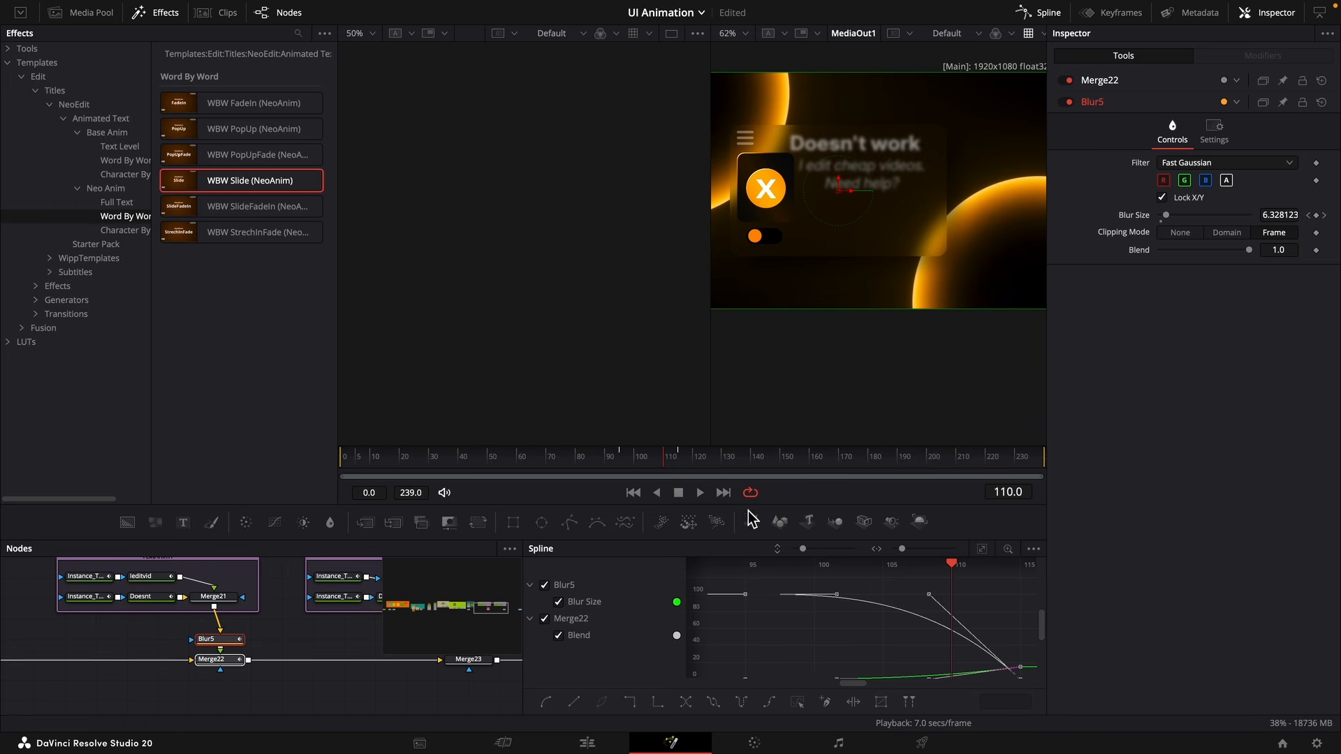
drag(683, 467, 634, 464)
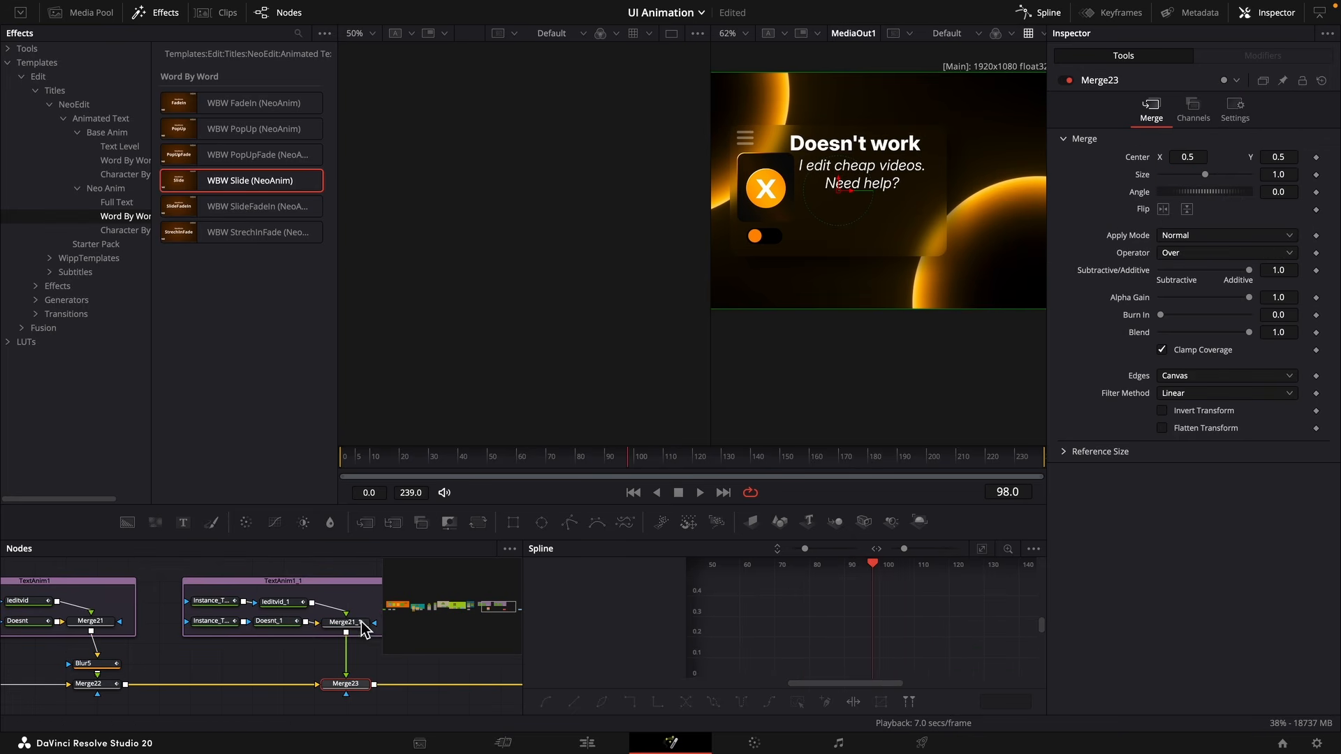
Check the first message text's shading opacity, and set the second message text ieditvid_1 to an opacity of 0.7.
click(945, 466)
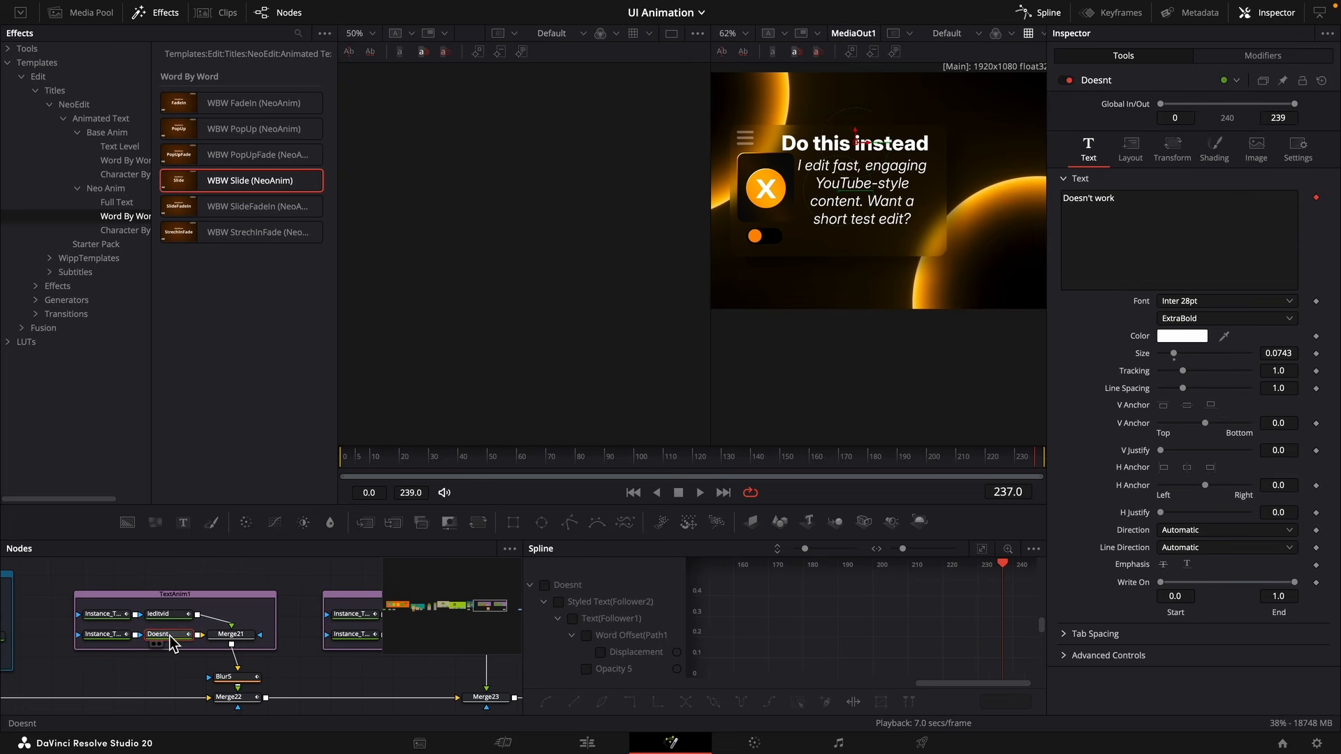
click(158, 615)
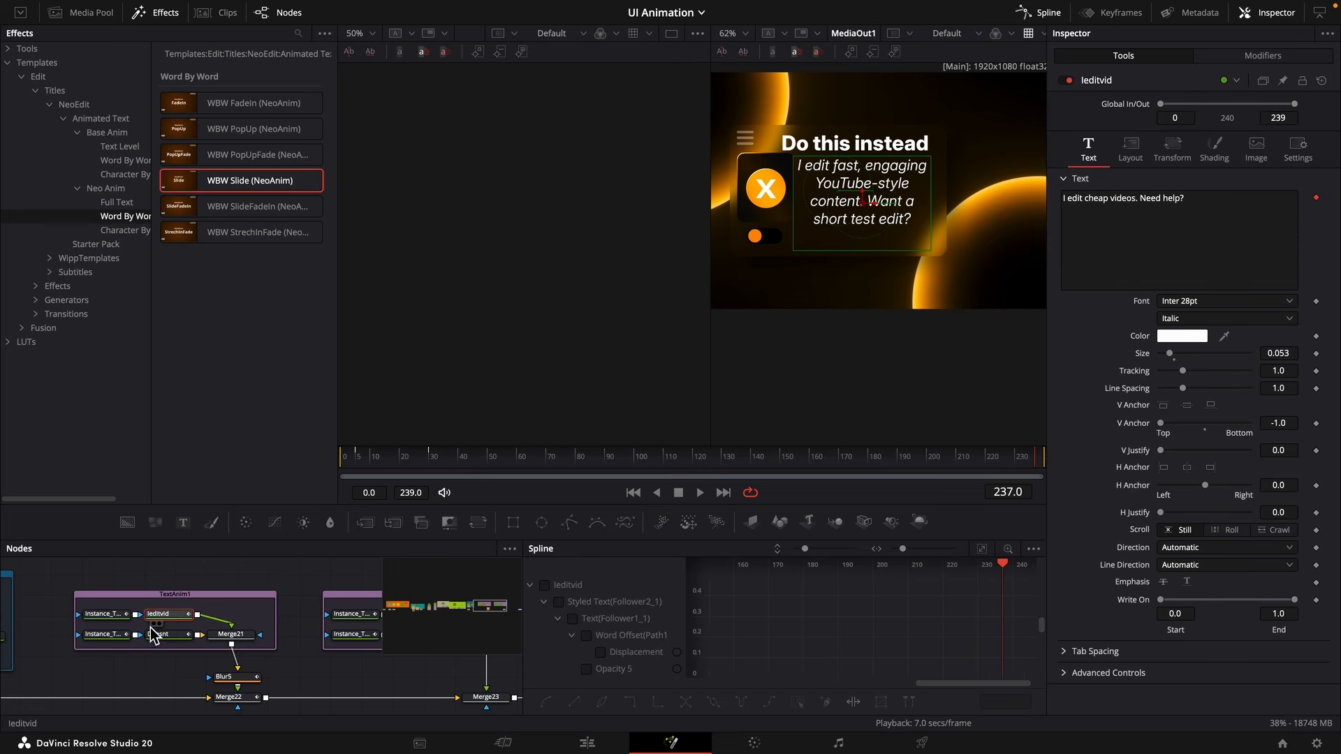
click(1214, 148)
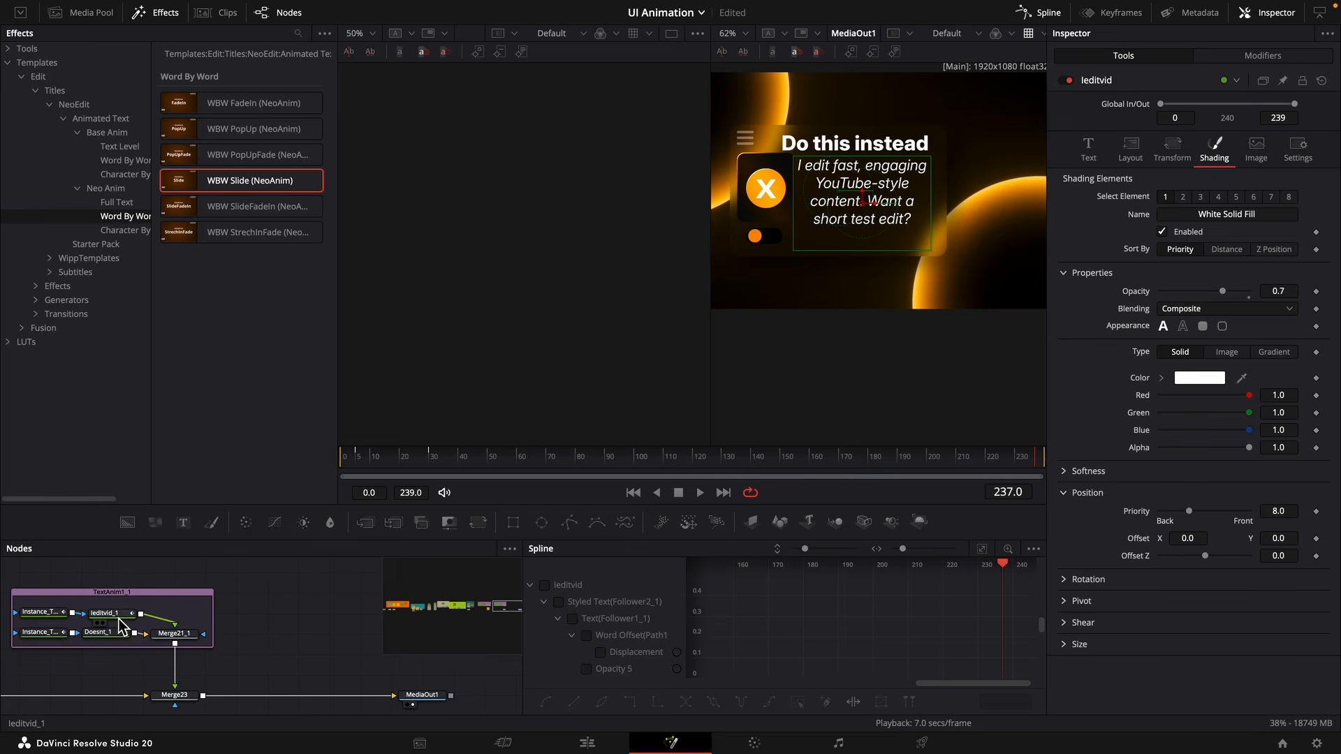
click(122, 614)
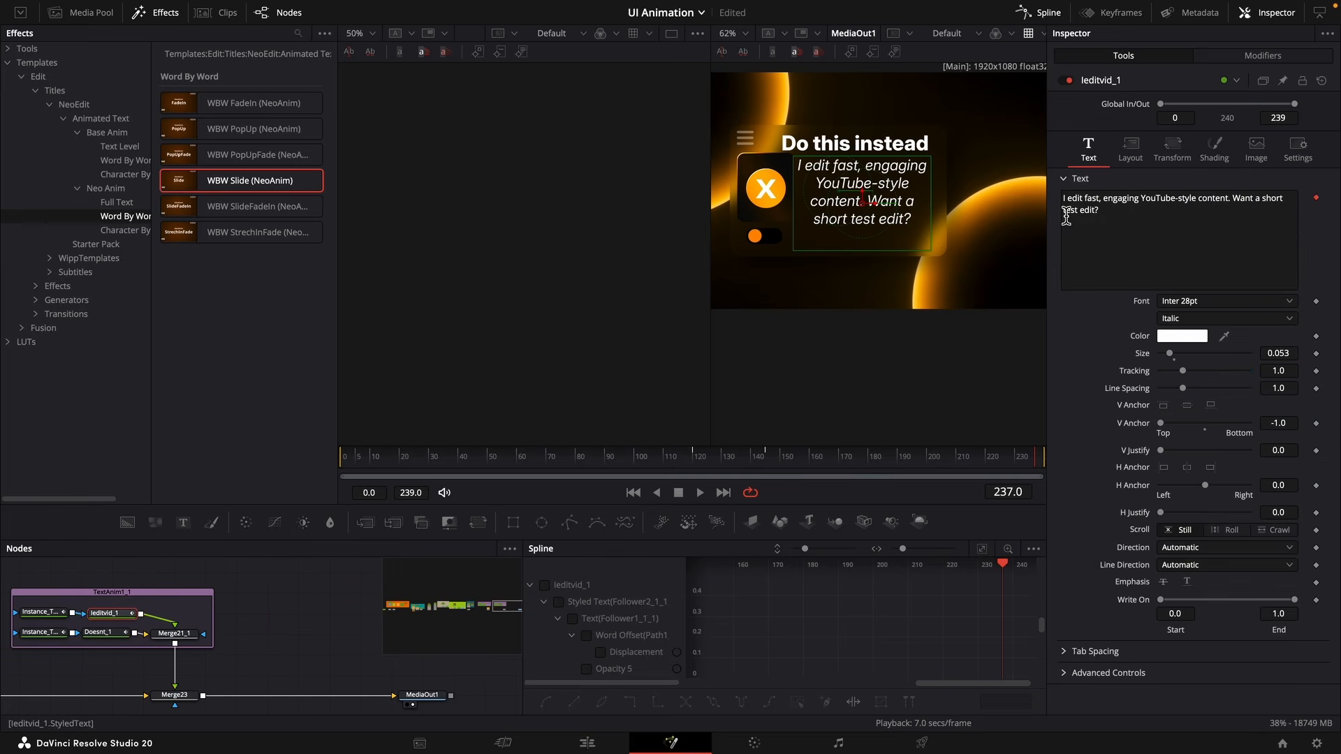
click(1220, 147)
click(1271, 294)
text(0)
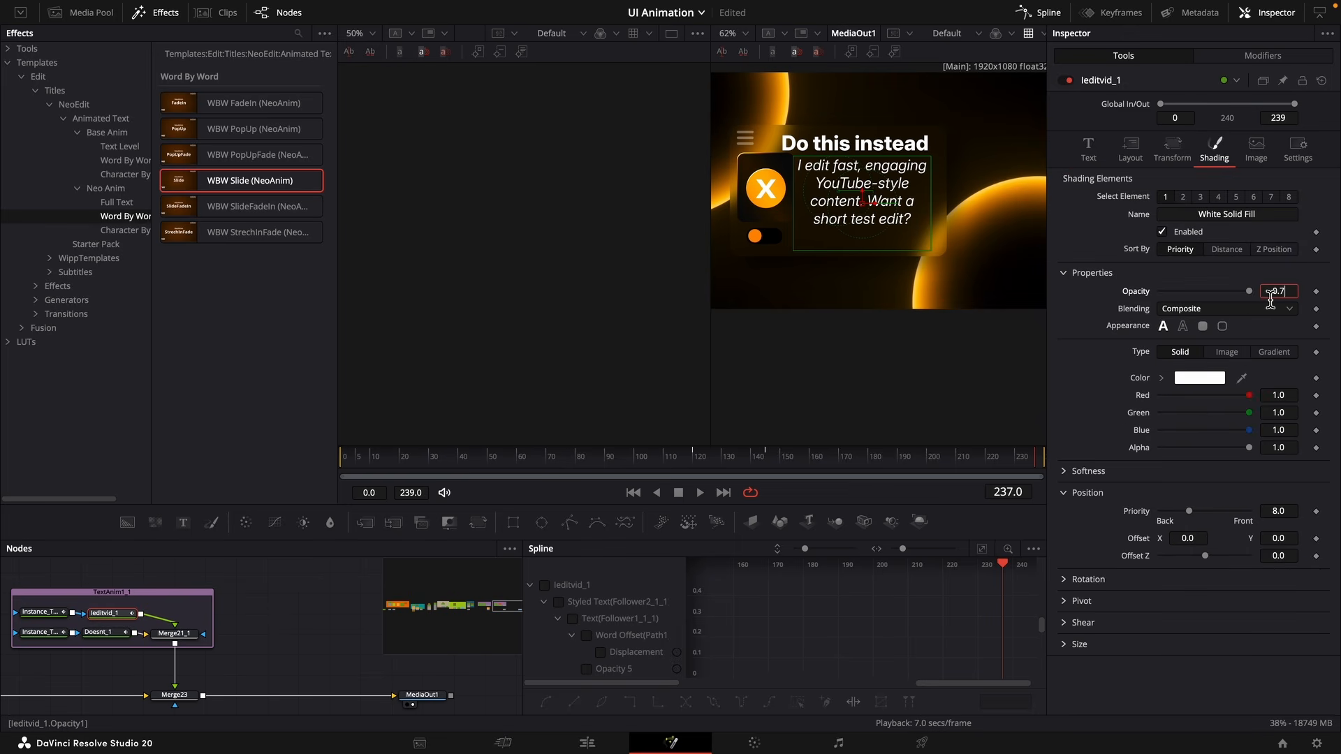
text(.7)
key(Return)
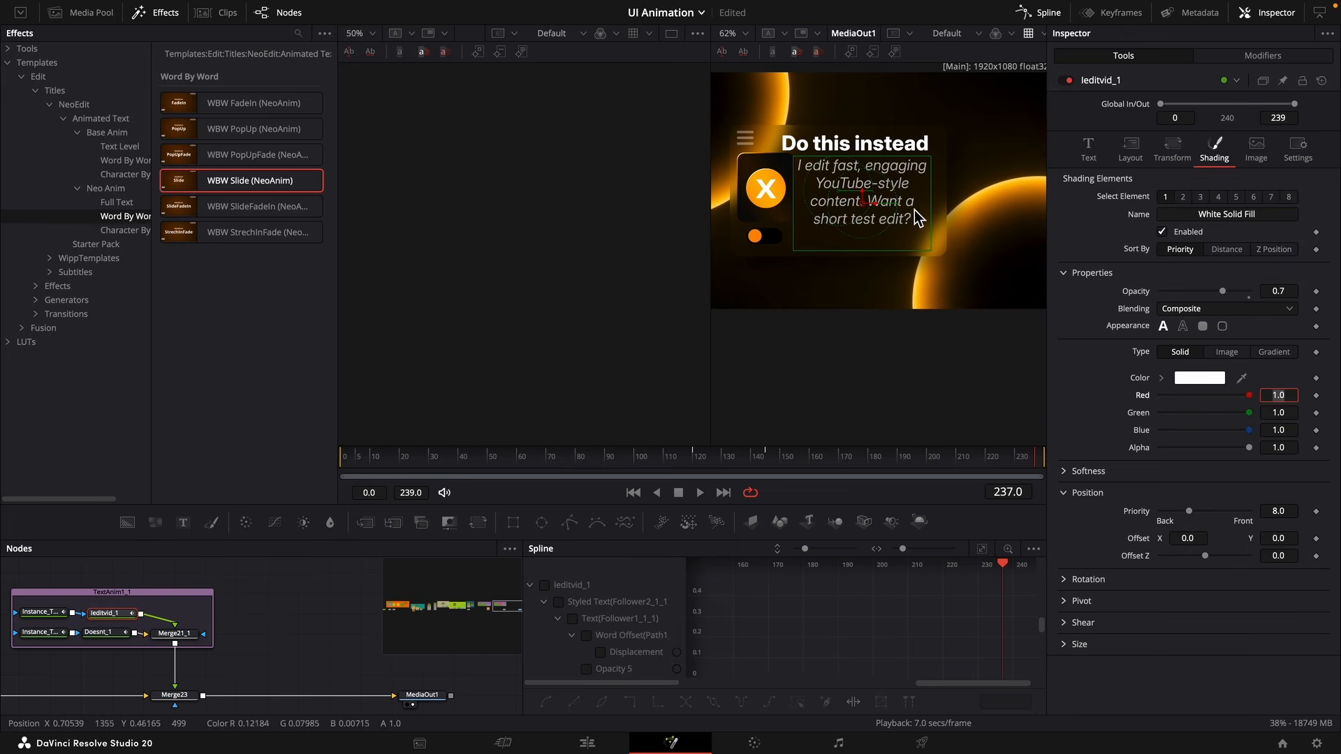
Set the shading opacity of both message texts, ieditvid_1 and ieditvid, to 0.8.
click(201, 695)
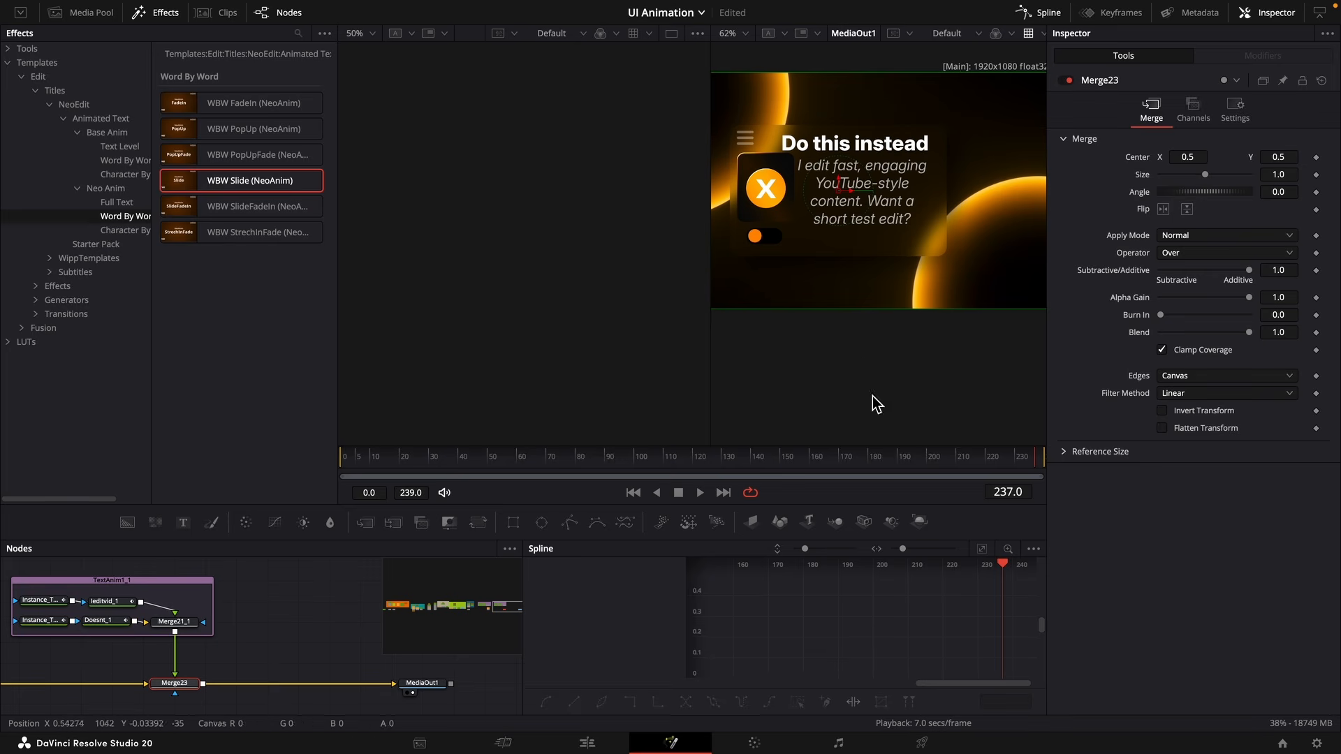
click(124, 603)
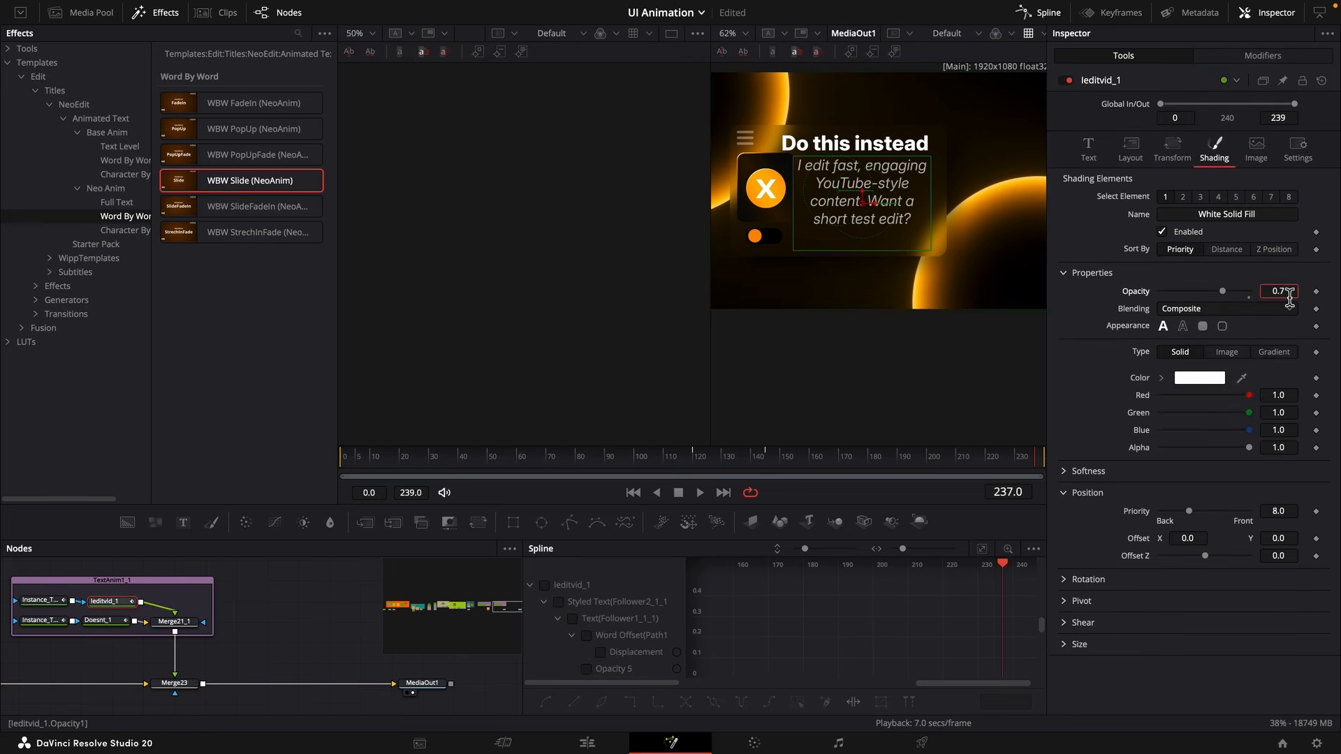
drag(155, 637, 267, 643)
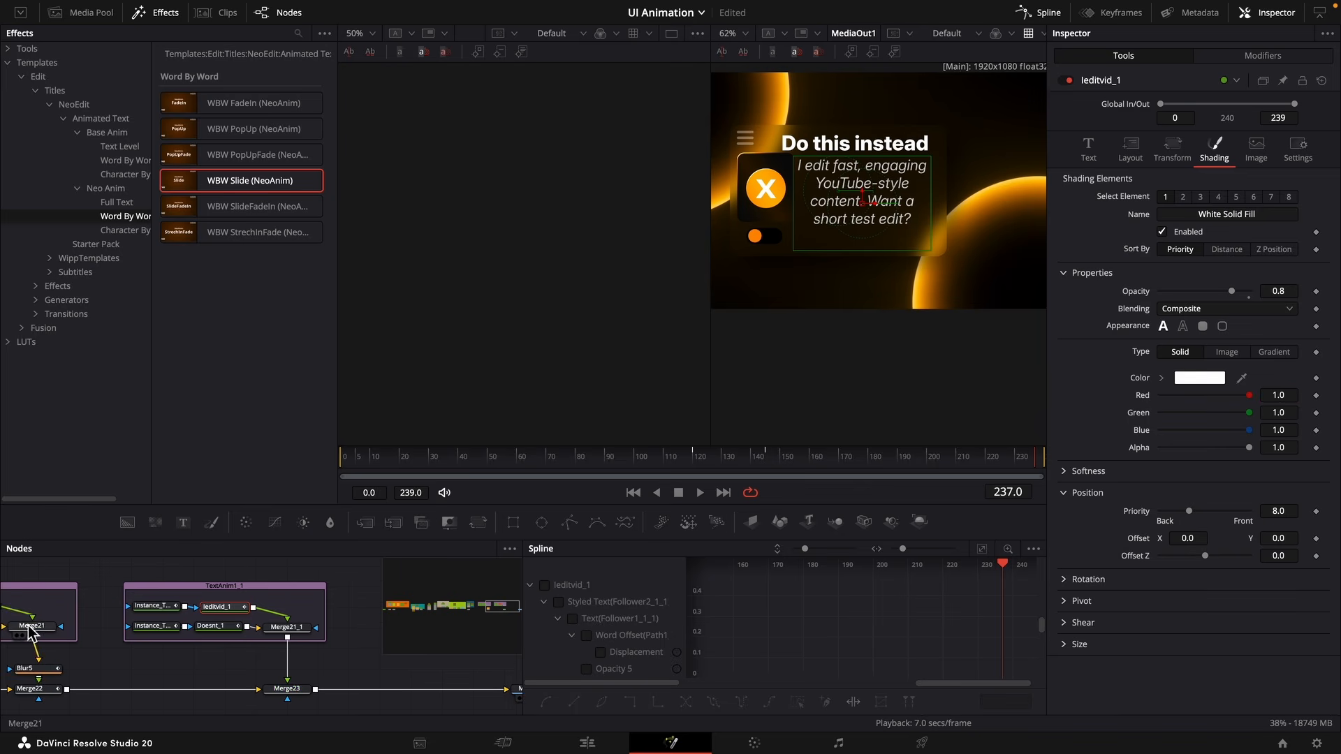
drag(30, 637, 174, 625)
click(106, 593)
click(1286, 292)
key(BackSpace)
text(8)
key(Tab)
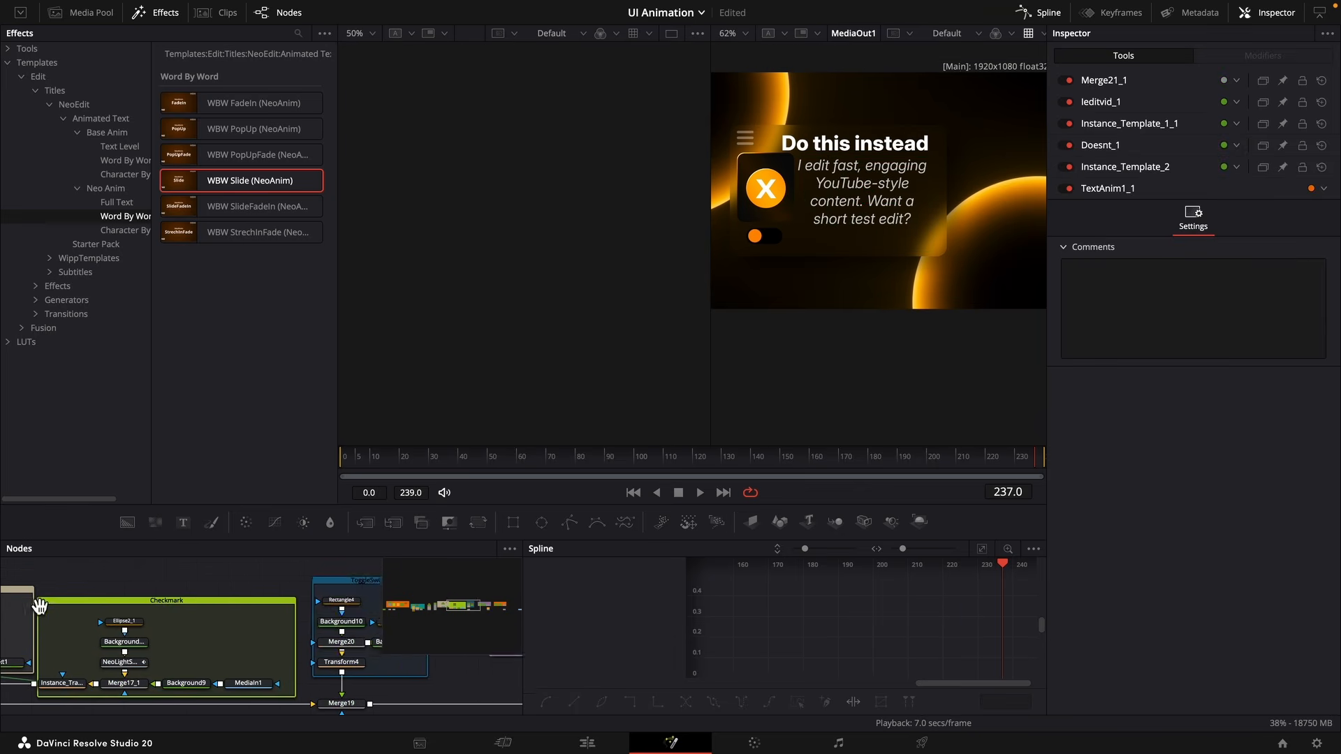
Keyframe the Center X of the toggle switch's knob ellipse from 0.331 at frame 90 to 0.666 at frame 120.
drag(36, 605, 275, 588)
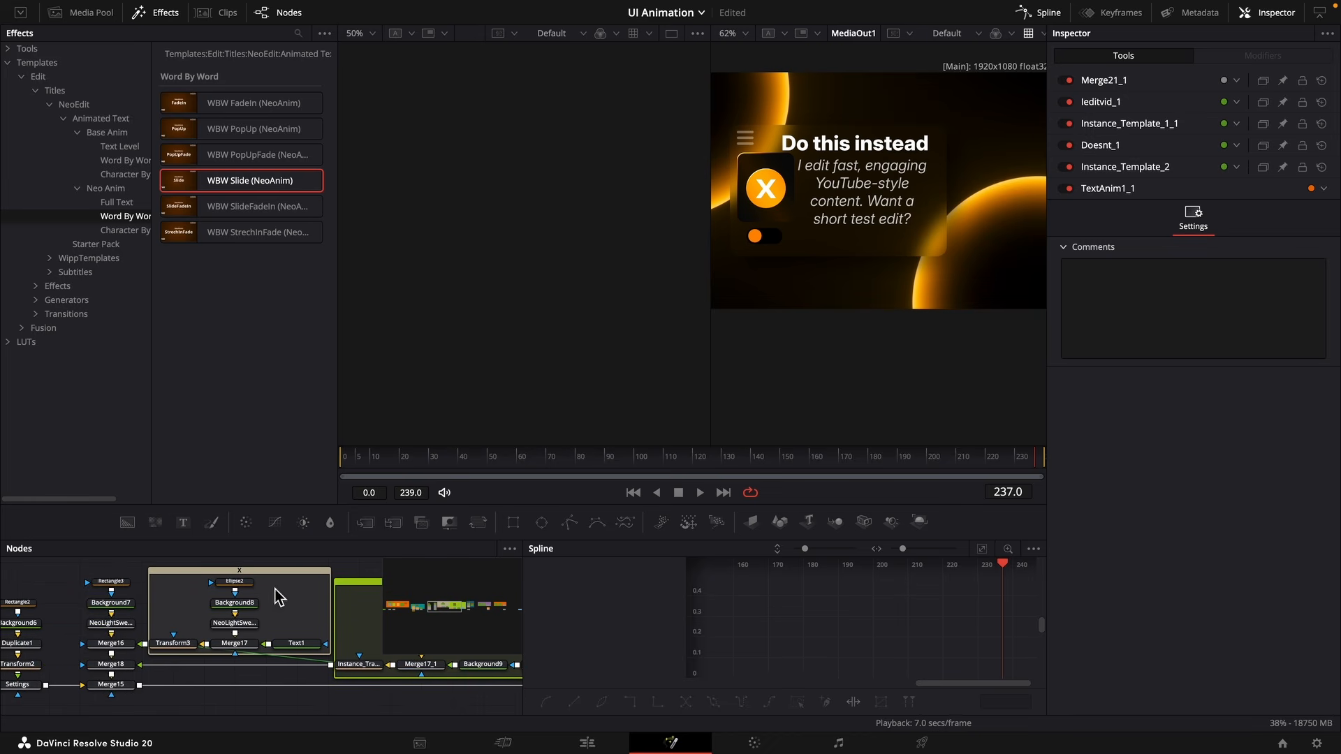
click(198, 644)
click(610, 463)
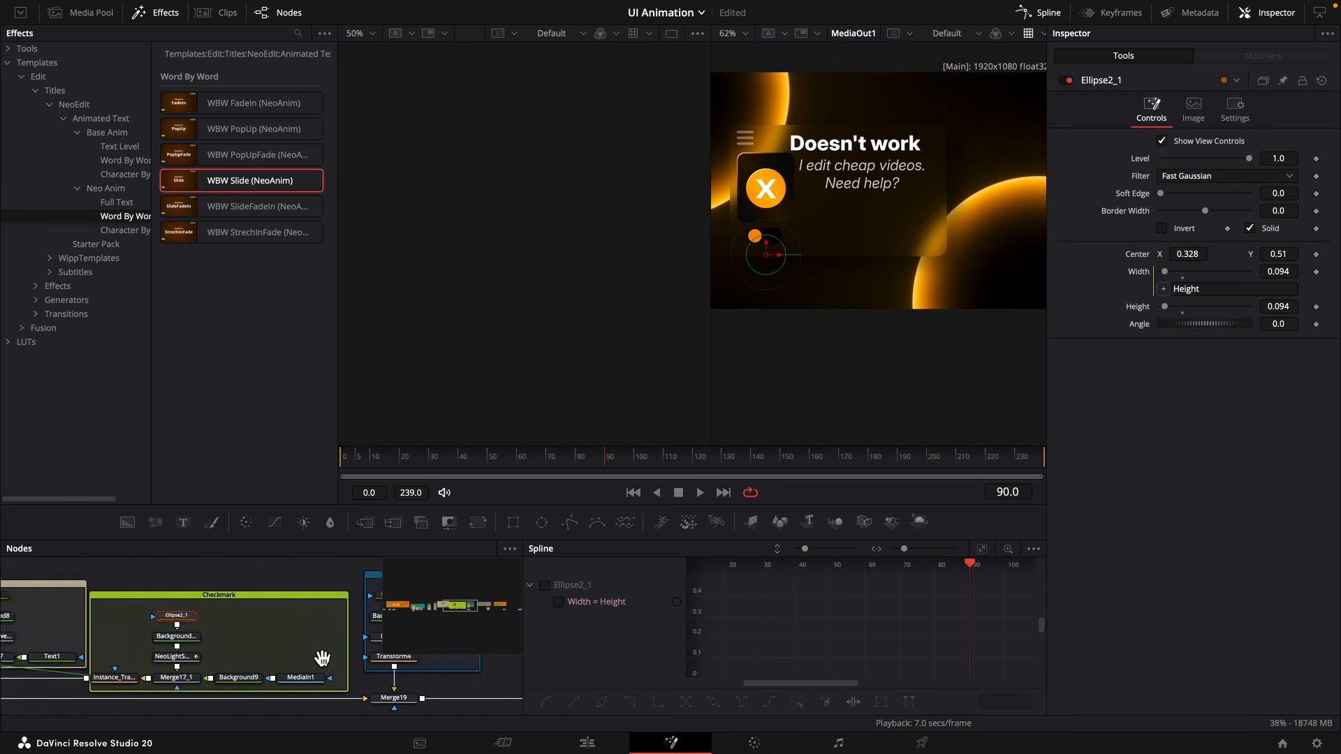
drag(433, 620, 318, 619)
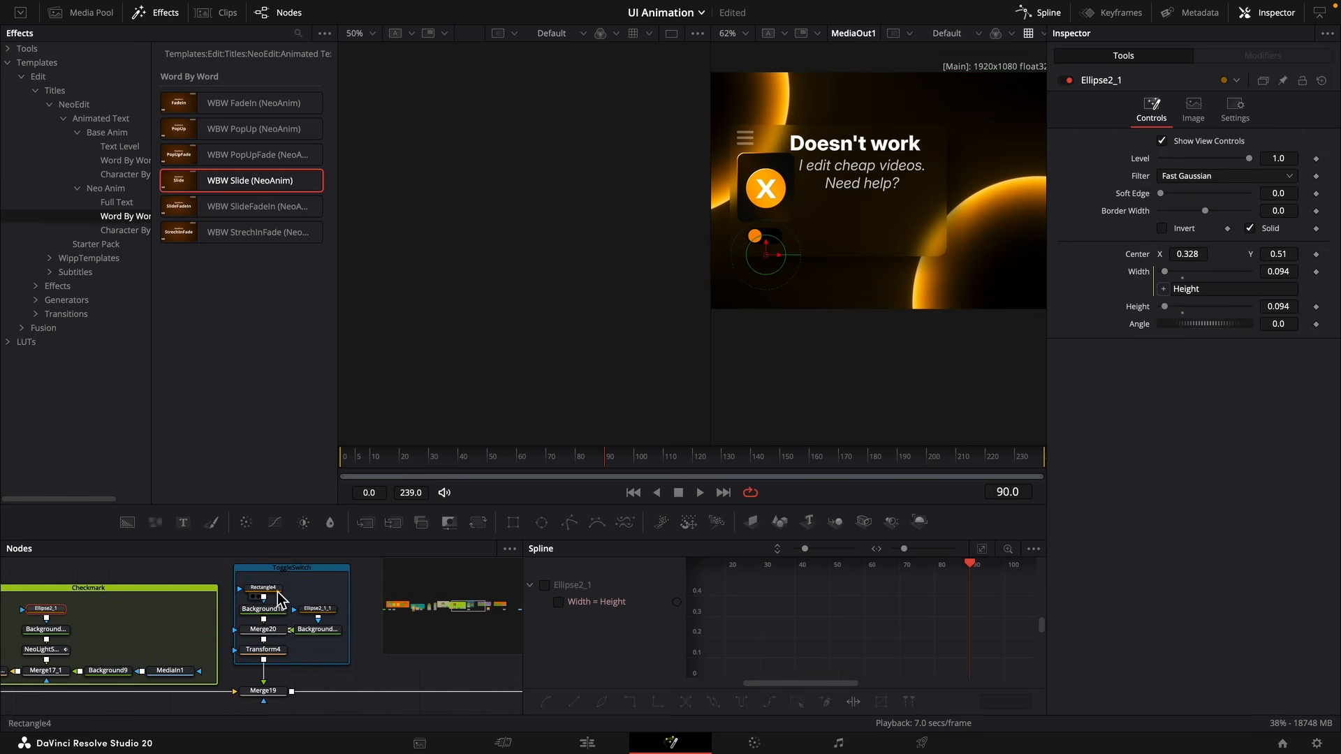
click(320, 611)
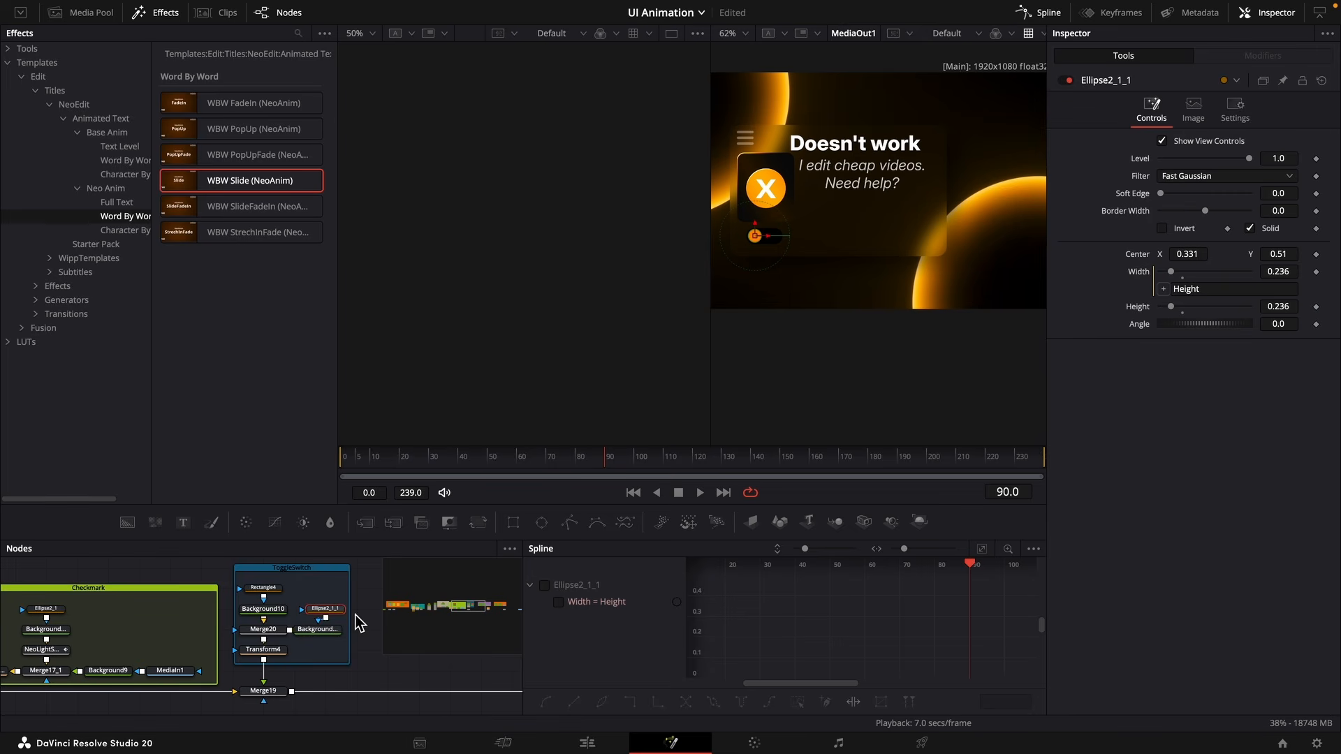
click(1317, 254)
key(shift+Right)
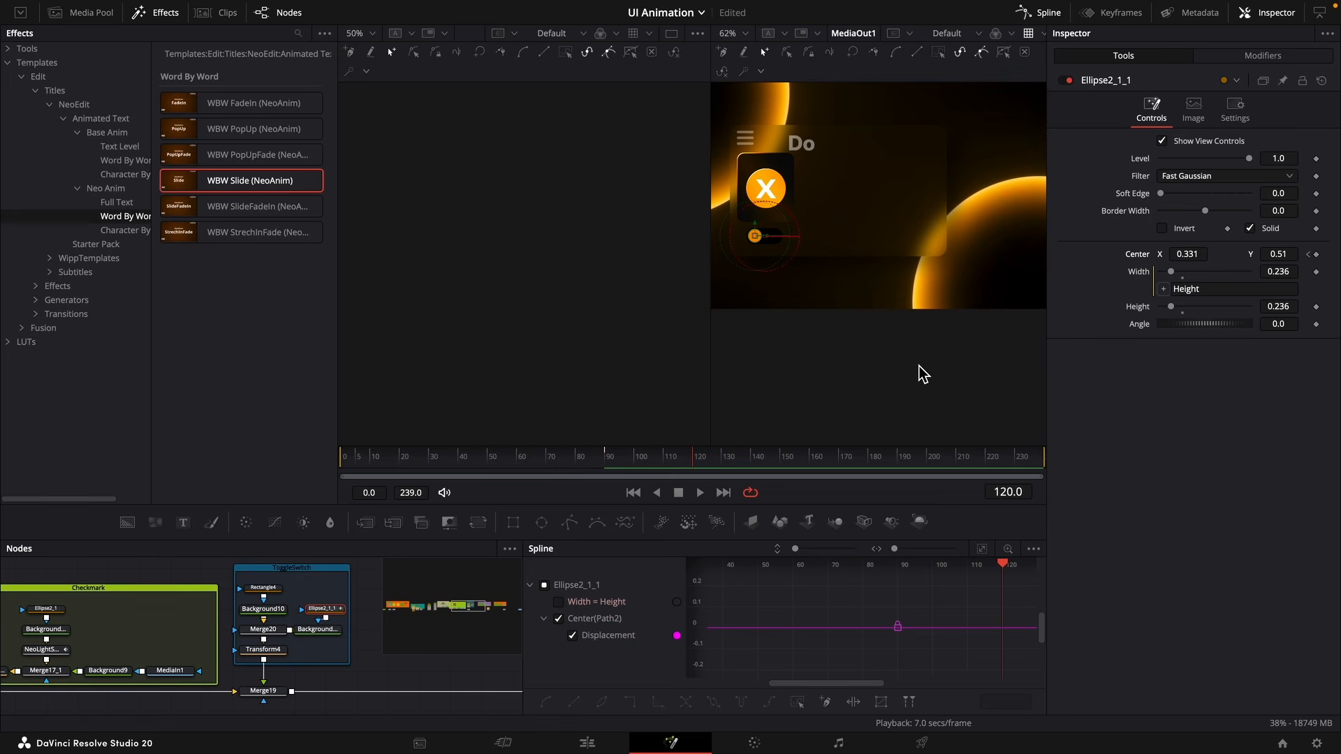
mouse_move(1189, 260)
mouse_down()
mouse_move(1236, 255)
mouse_move(1206, 254)
mouse_up()
scroll(769, 241, up, 8)
scroll(818, 218, down, 5)
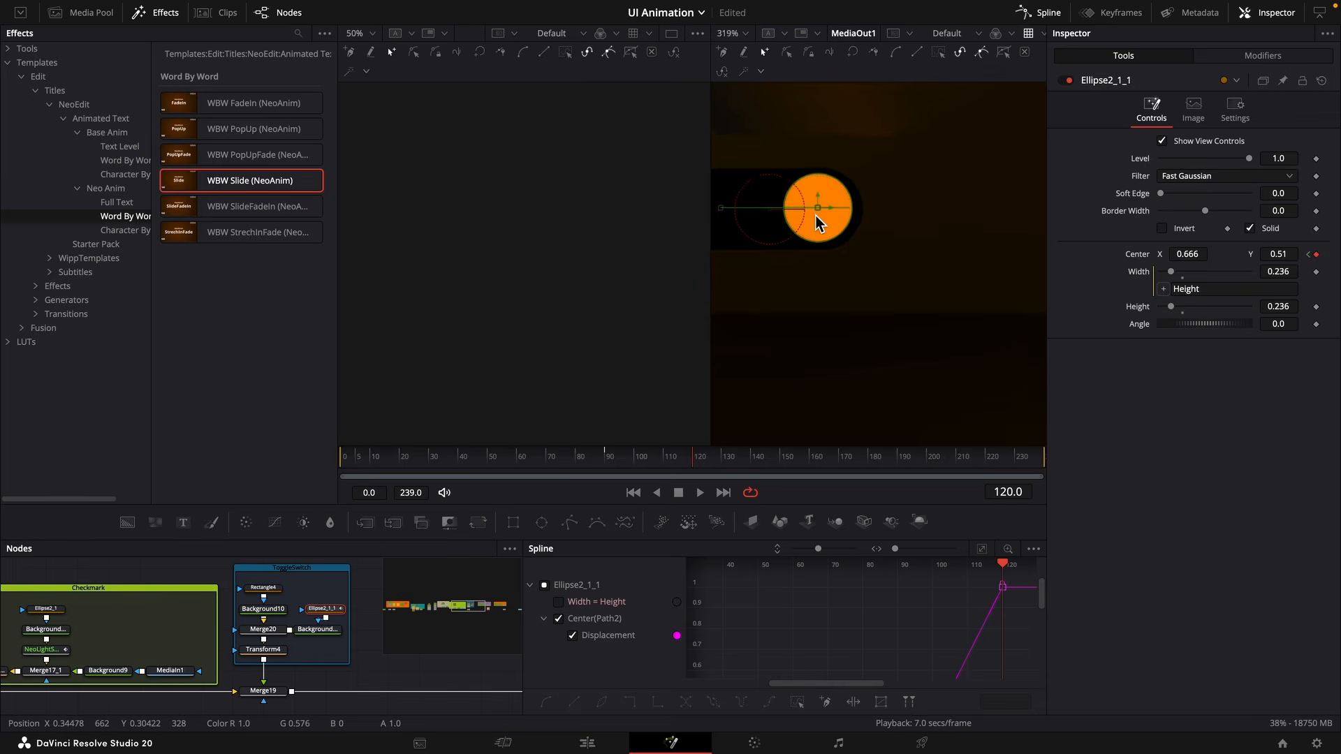
Smooth the knob's displacement curve with an Ease In of 50.3 and Ease Out of 51.2, and preview the slide.
click(983, 556)
drag(1028, 580, 758, 730)
click(742, 702)
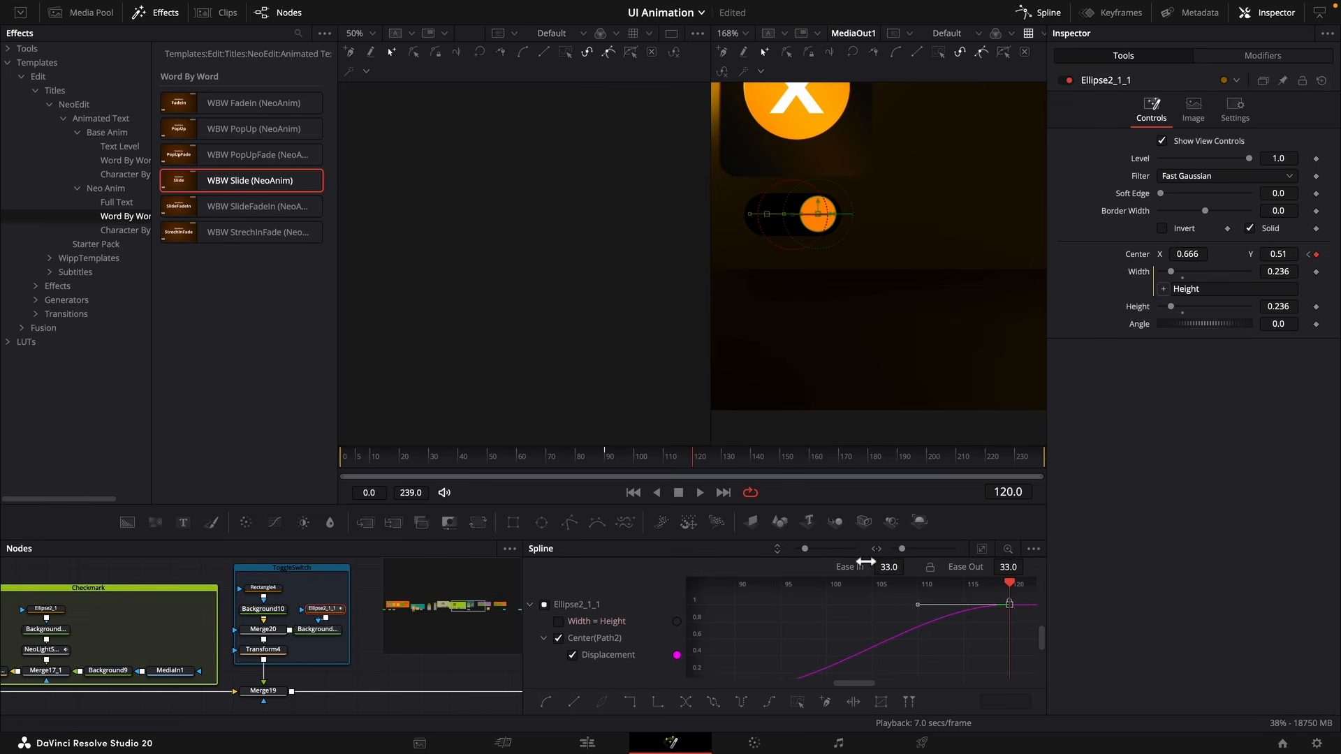
drag(762, 540, 751, 458)
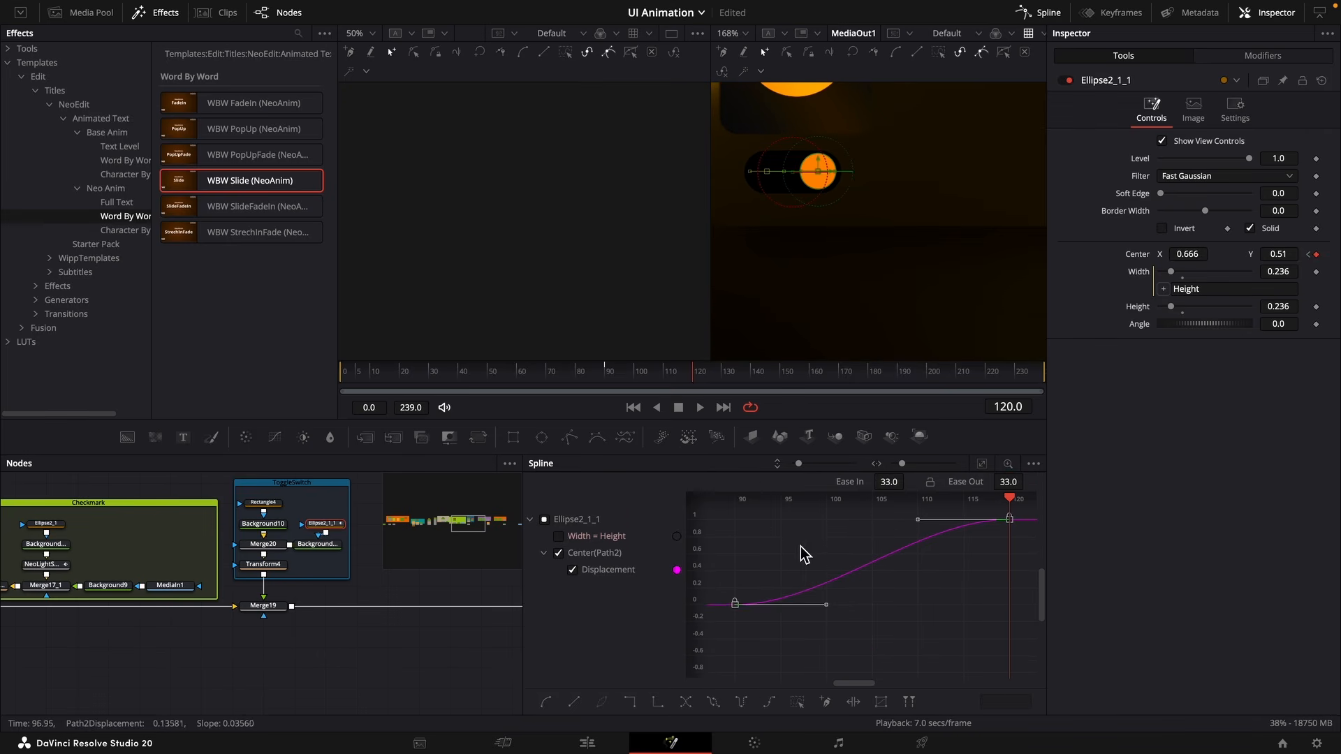
click(980, 465)
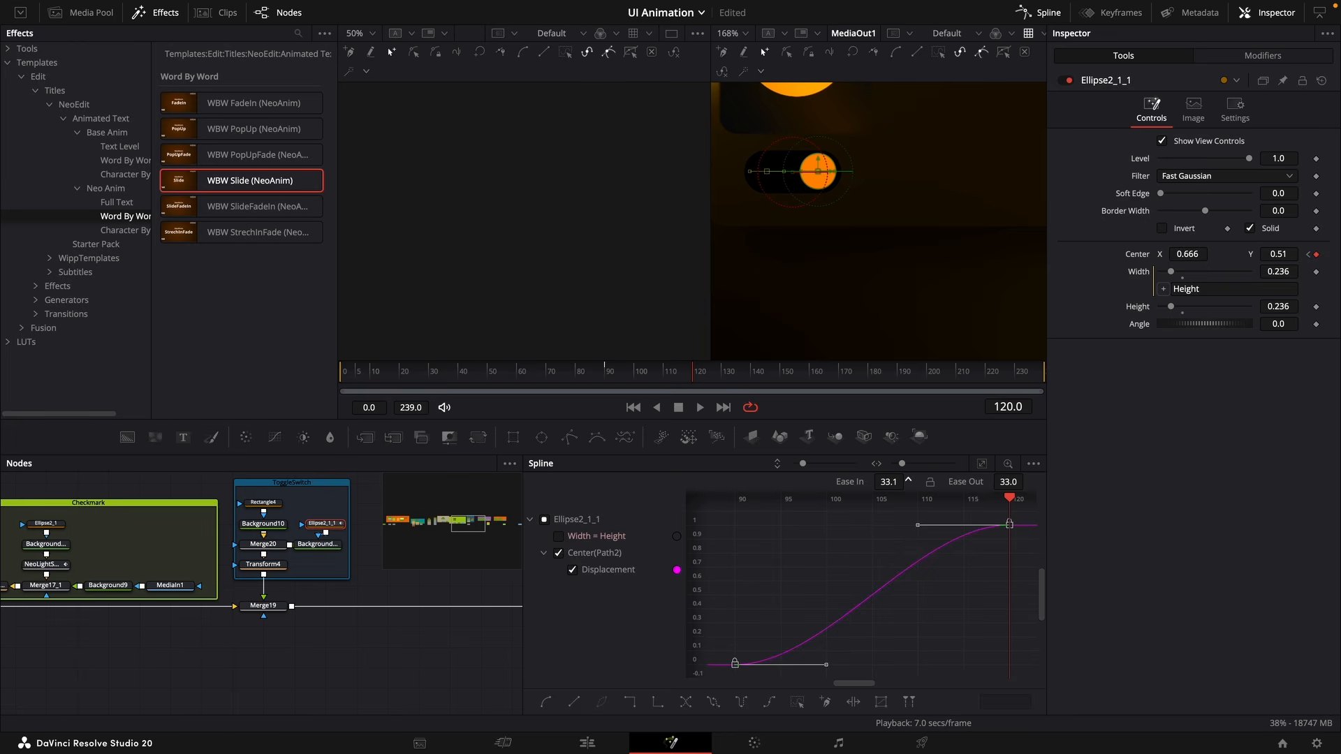
drag(888, 481, 921, 481)
drag(1008, 482, 1025, 481)
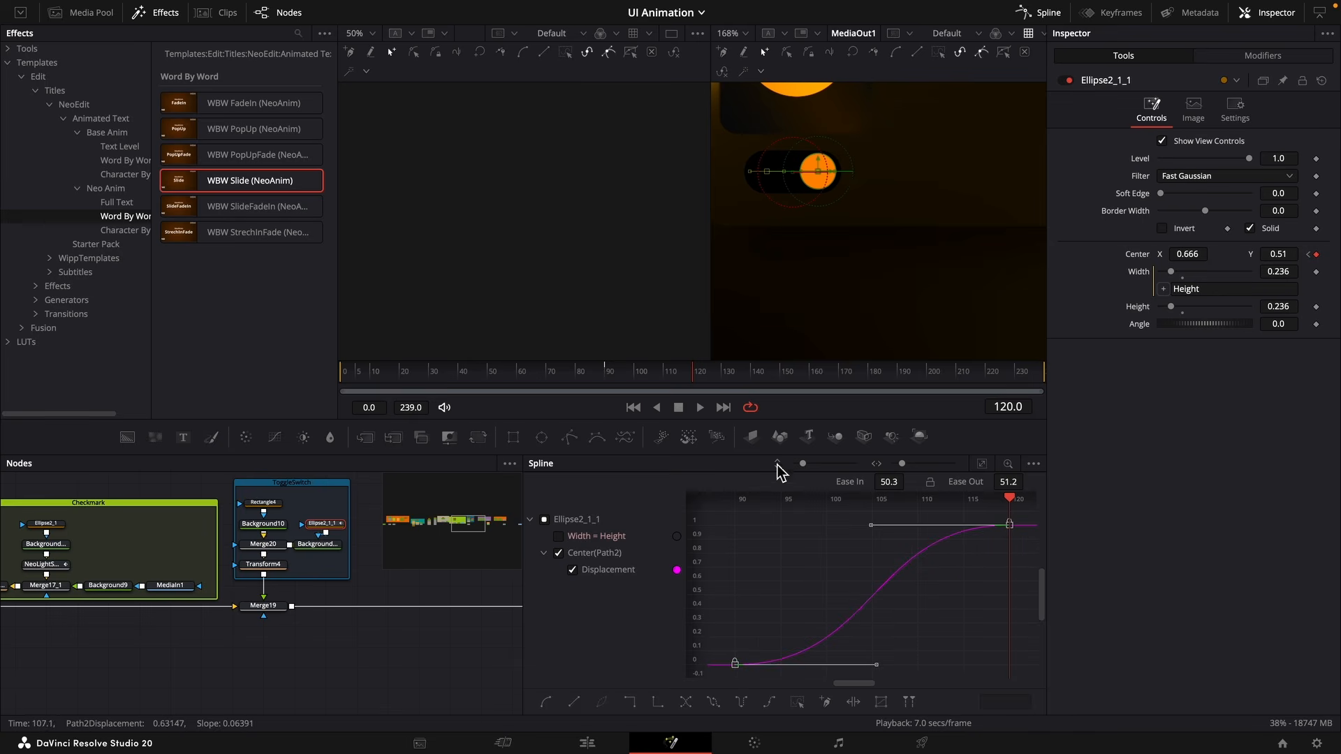
drag(613, 380, 694, 374)
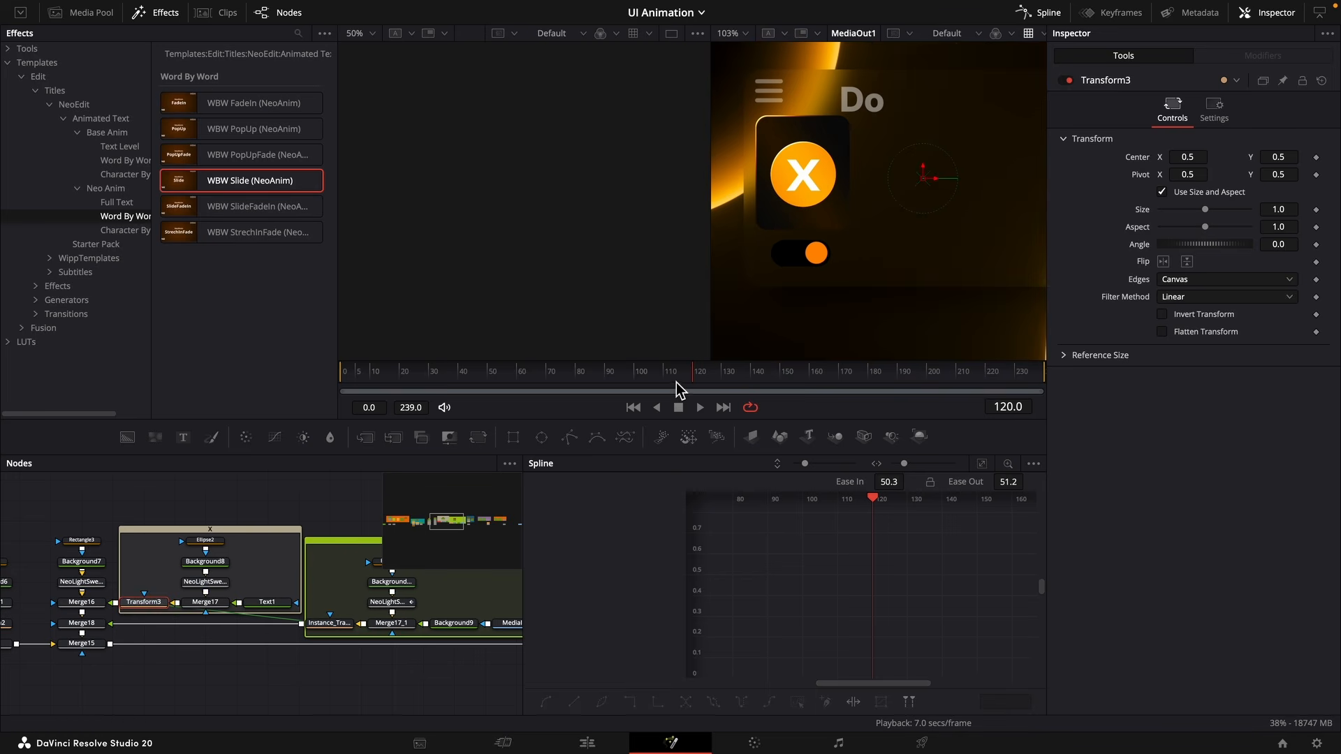
Set Transform3's Center X to 0.502083 and keyframe its Center Y from 0.5 at frame 95 to 0.785 at frame 130.
click(609, 383)
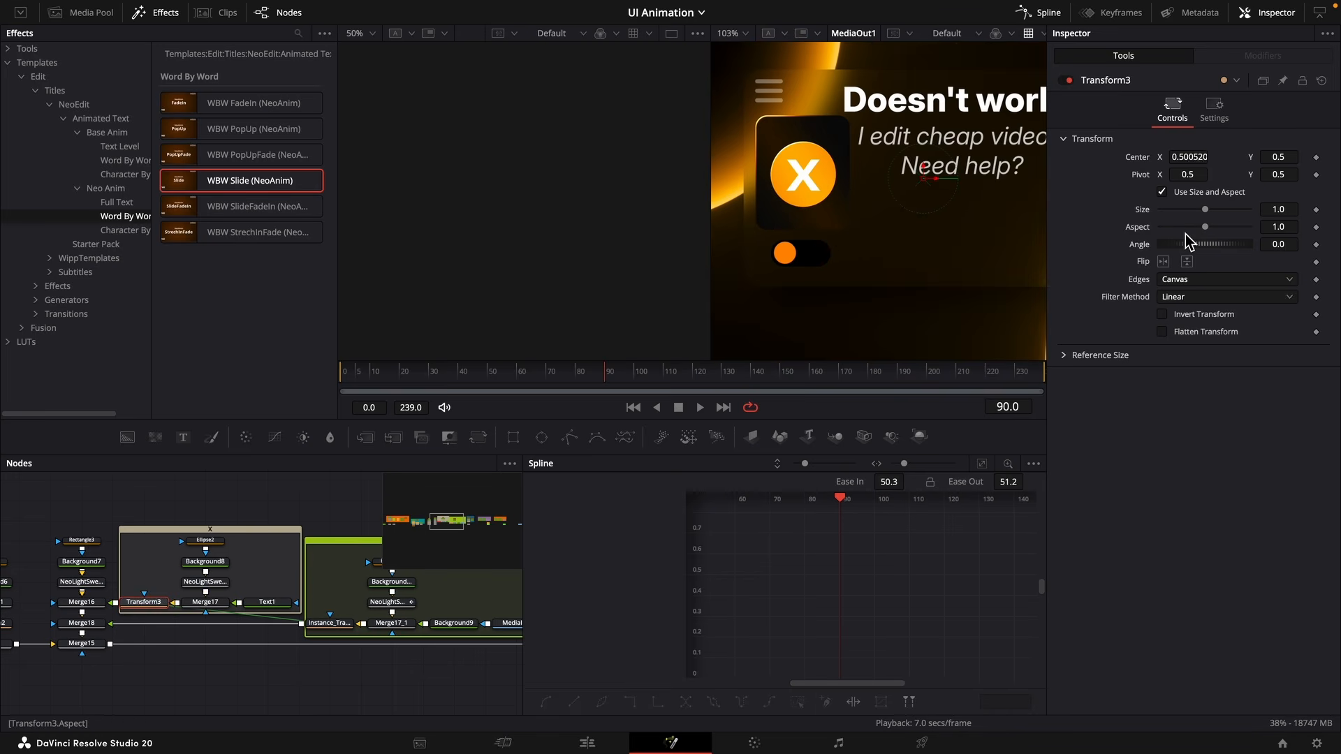
drag(617, 379, 620, 380)
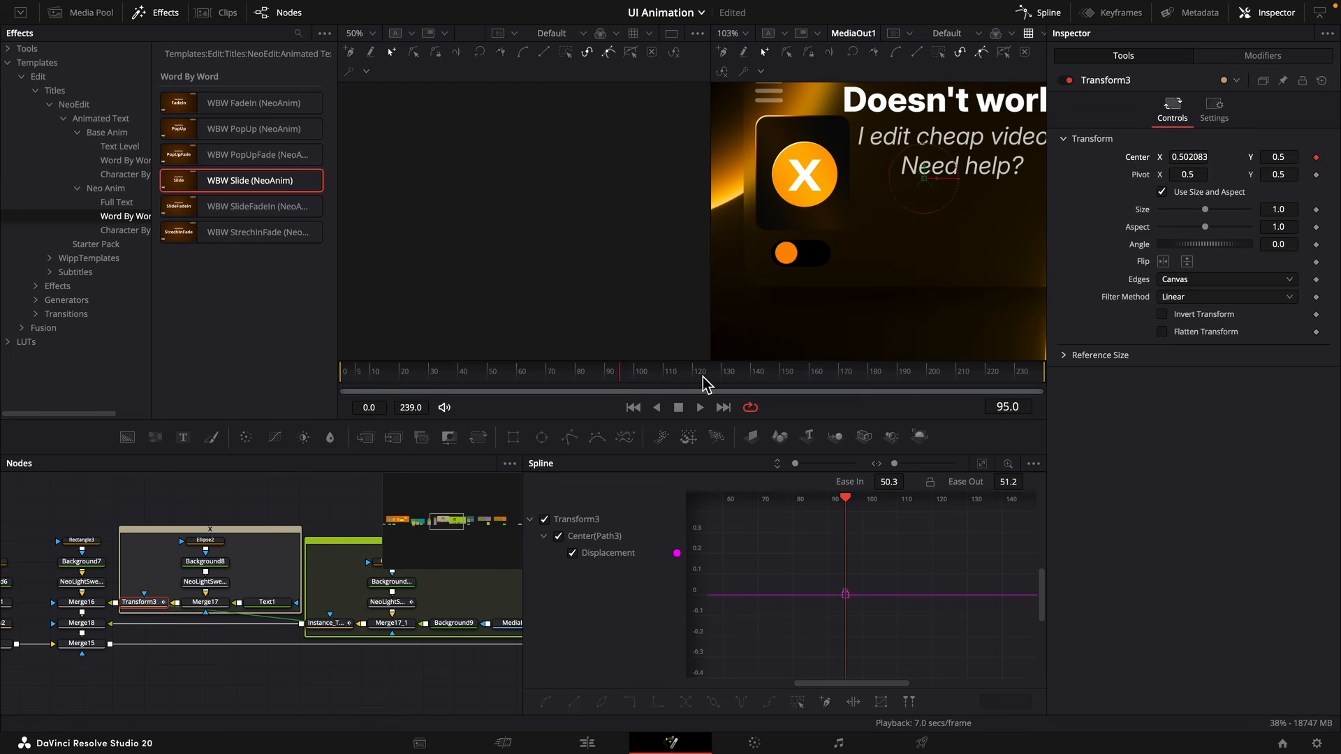
drag(713, 375, 722, 375)
drag(1274, 158, 1311, 158)
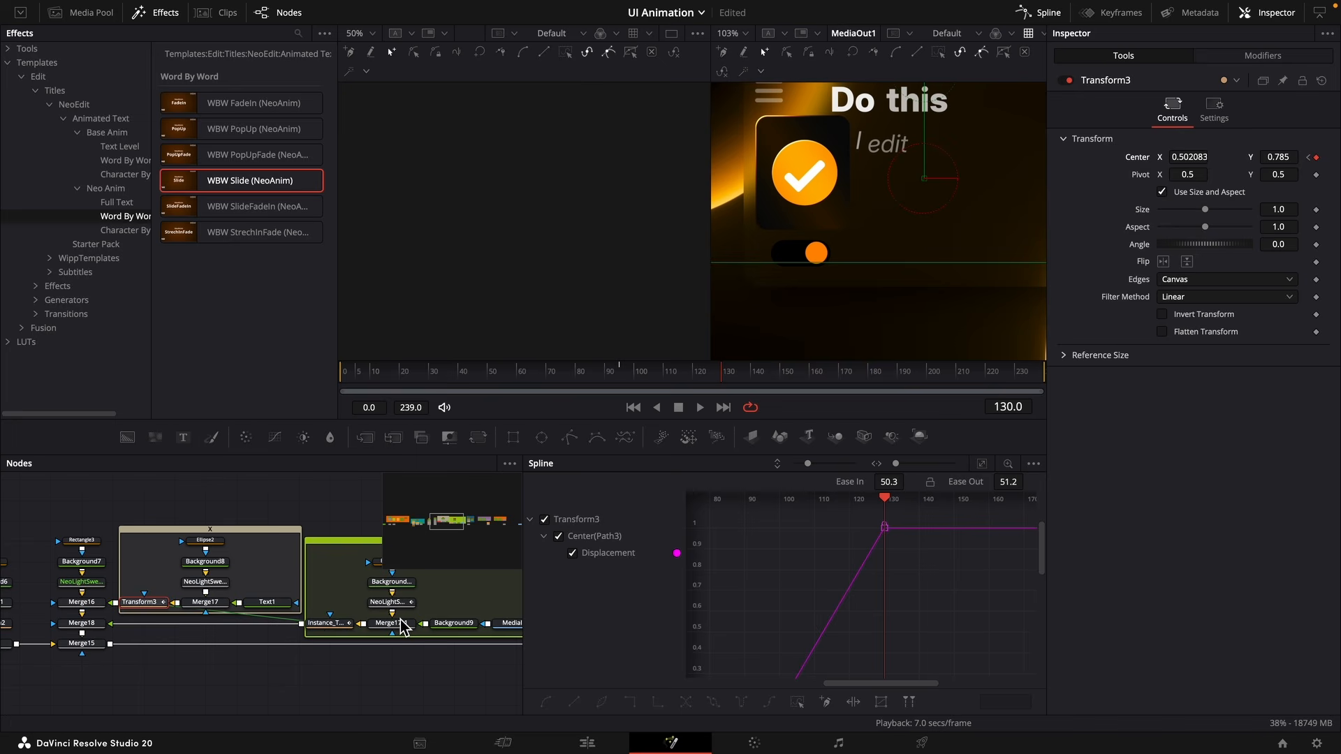
Smooth Transform3's displacement curve with an Ease In of 49.6 and Ease Out of 51.2, and preview the icon change.
click(982, 464)
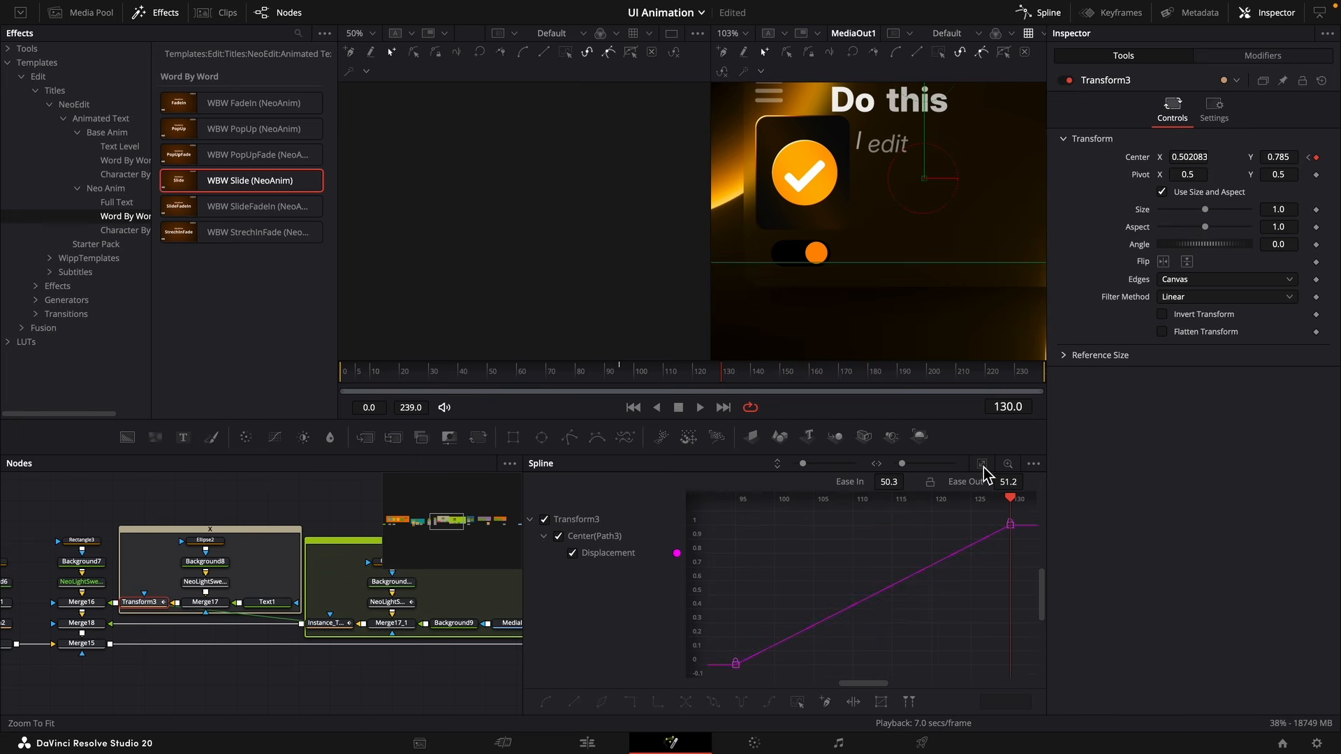
drag(1022, 518, 661, 726)
key(f)
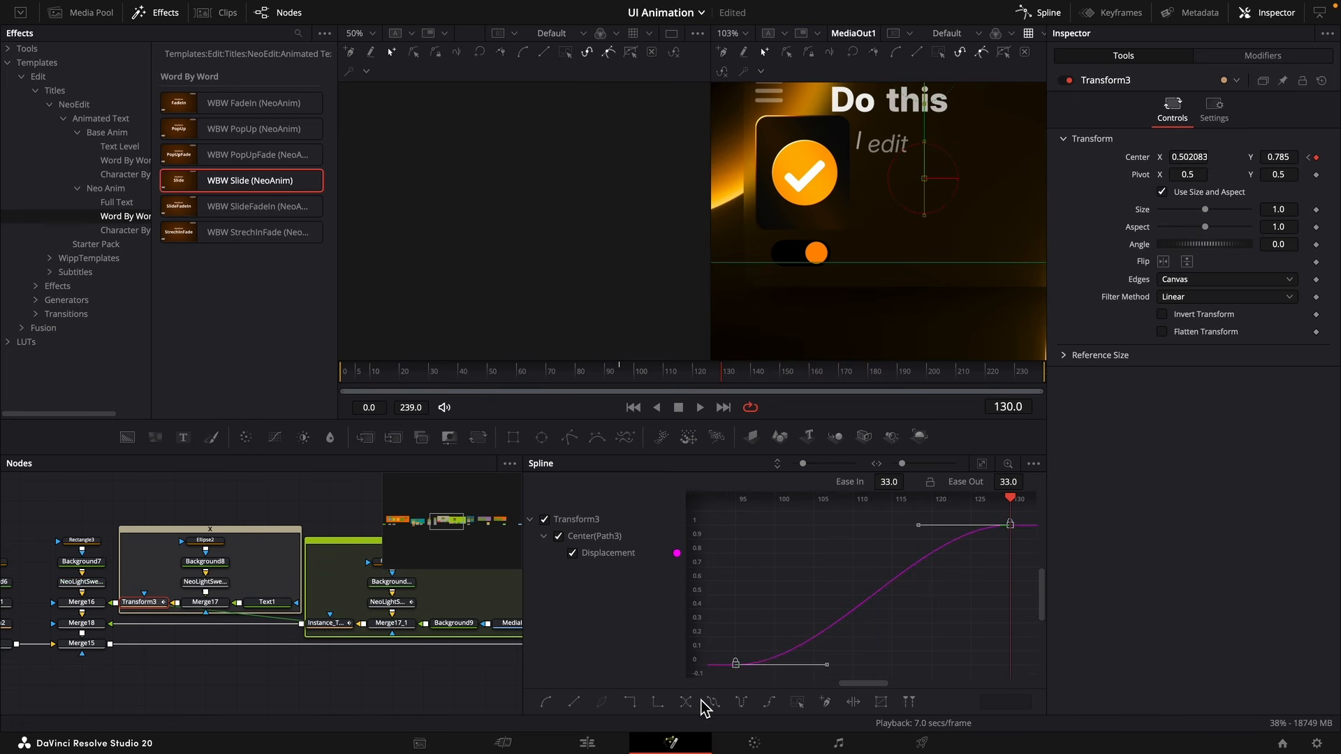
drag(890, 495, 896, 486)
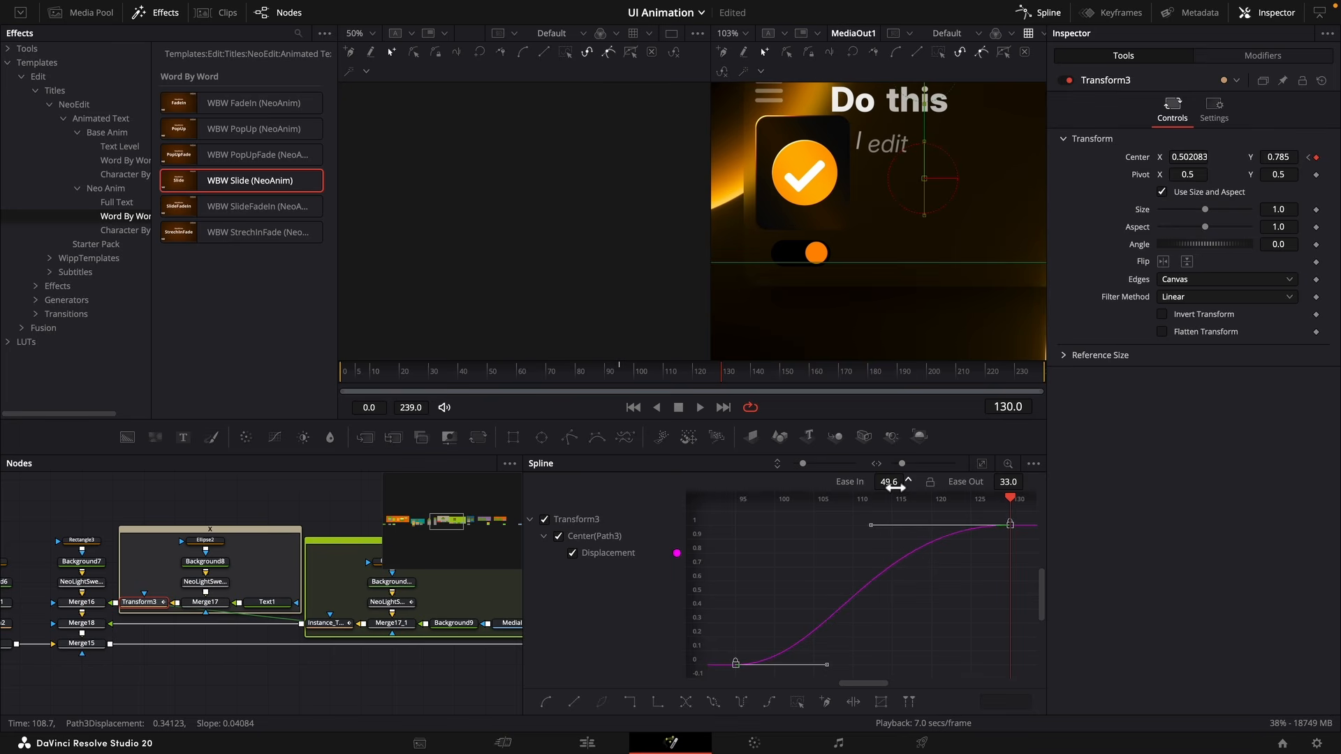
drag(1008, 482, 1028, 483)
drag(699, 375, 726, 380)
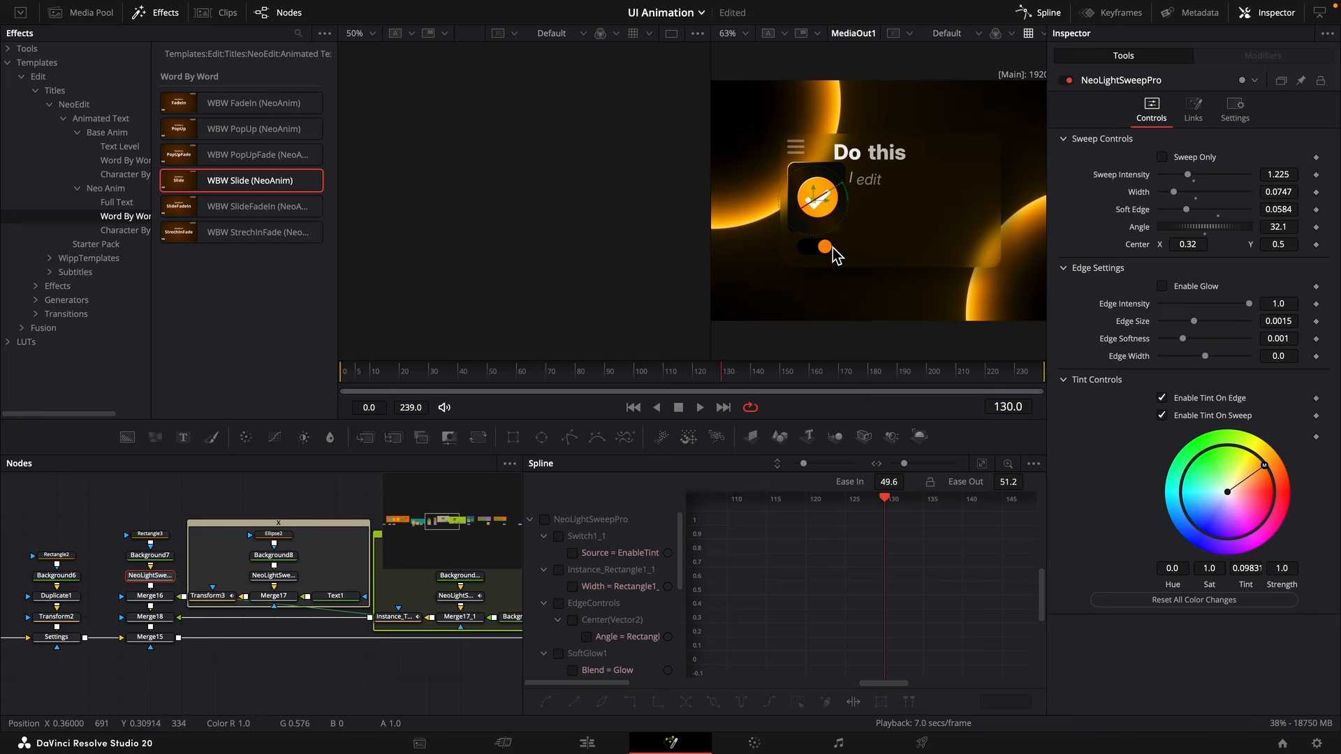
drag(239, 534, 176, 542)
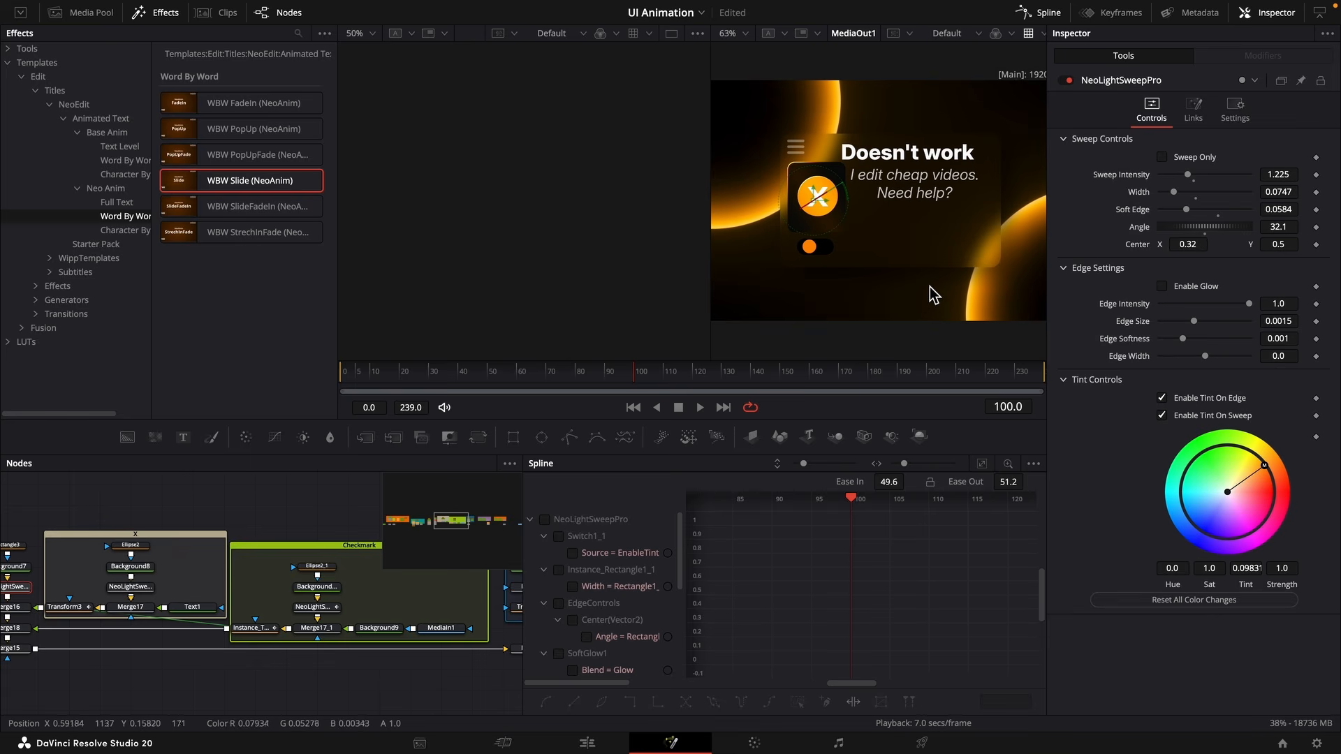
Add a DVE node between Merge23 and MediaOut1 at the end of the node flow.
drag(510, 624, 105, 646)
drag(419, 641, 114, 628)
drag(290, 649, 210, 653)
click(156, 634)
key(shift+space)
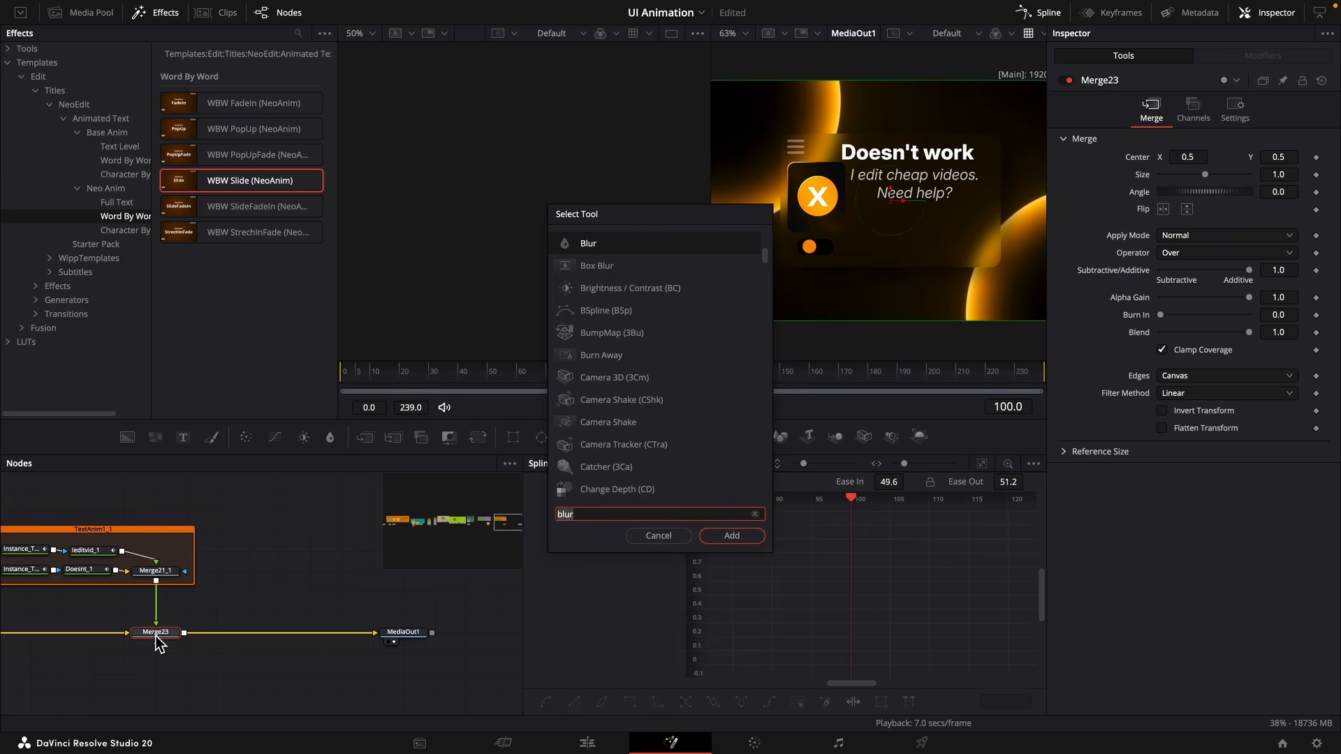
text(dve)
key(Return)
scroll(773, 240, down, 3)
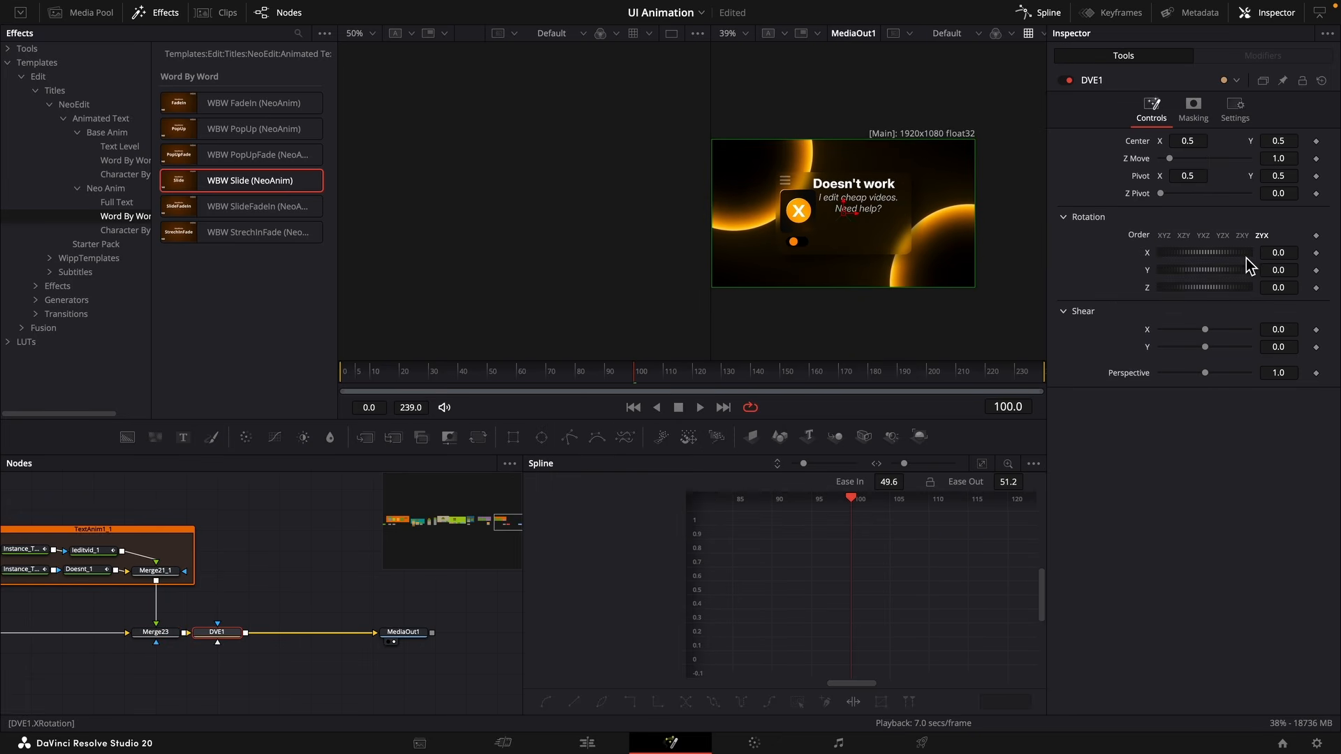
Try rotating DVE1 to -27.0 on X and 29.7 on Y, and undo both rotations.
mouse_move(1279, 255)
mouse_down()
mouse_move(1261, 255)
mouse_move(1289, 274)
mouse_up()
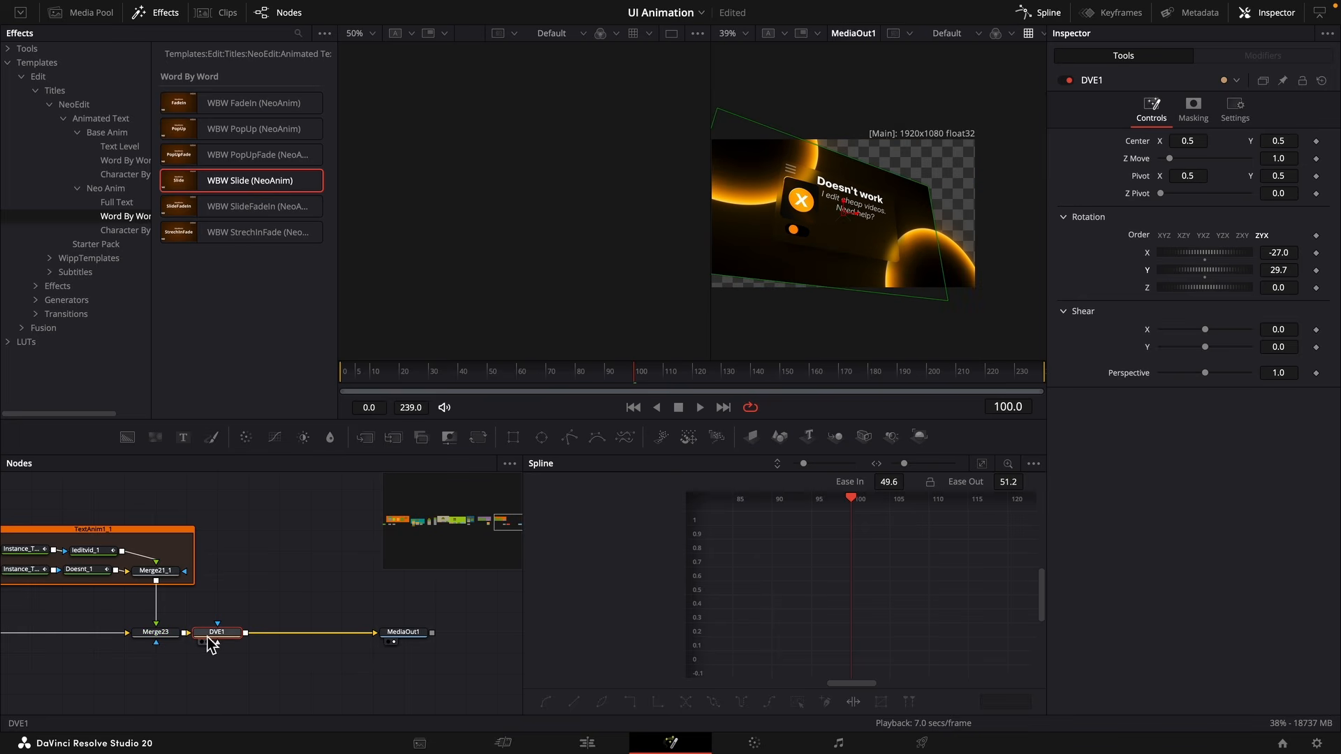
key(ctrl+z)
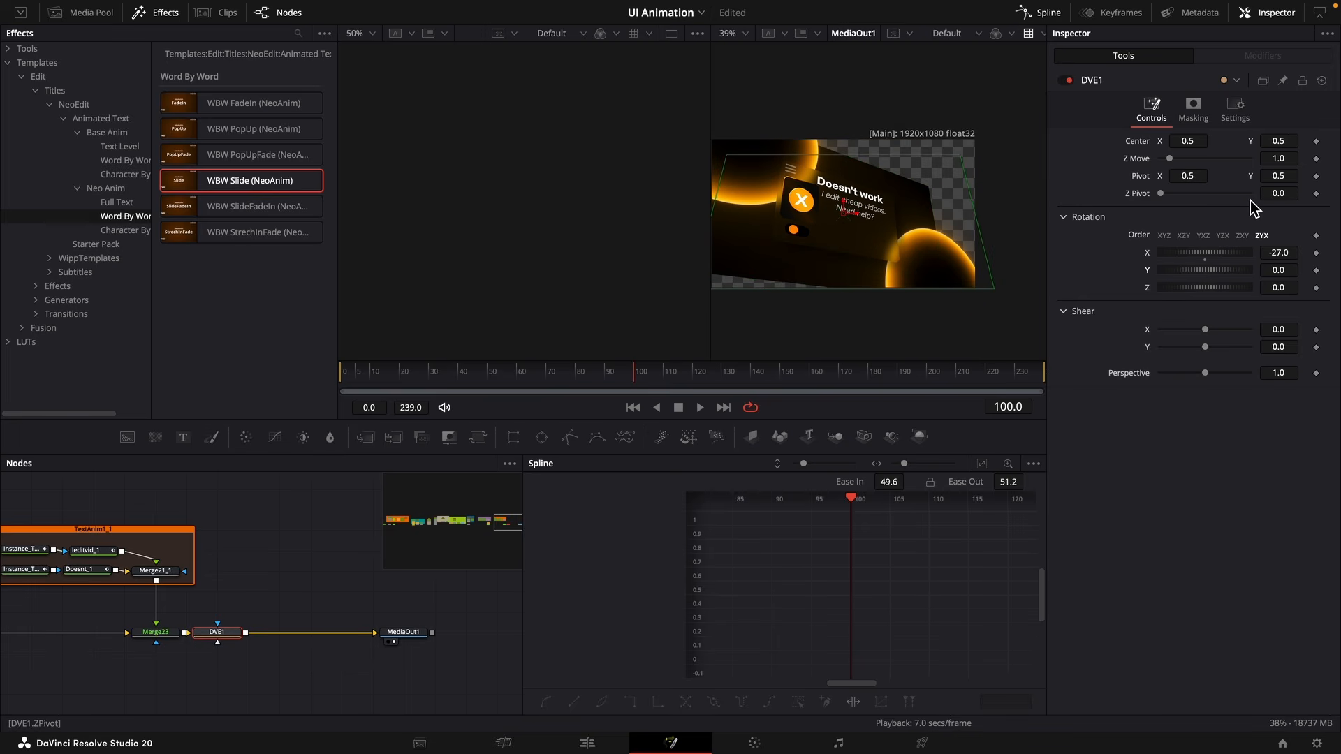
key(ctrl+z)
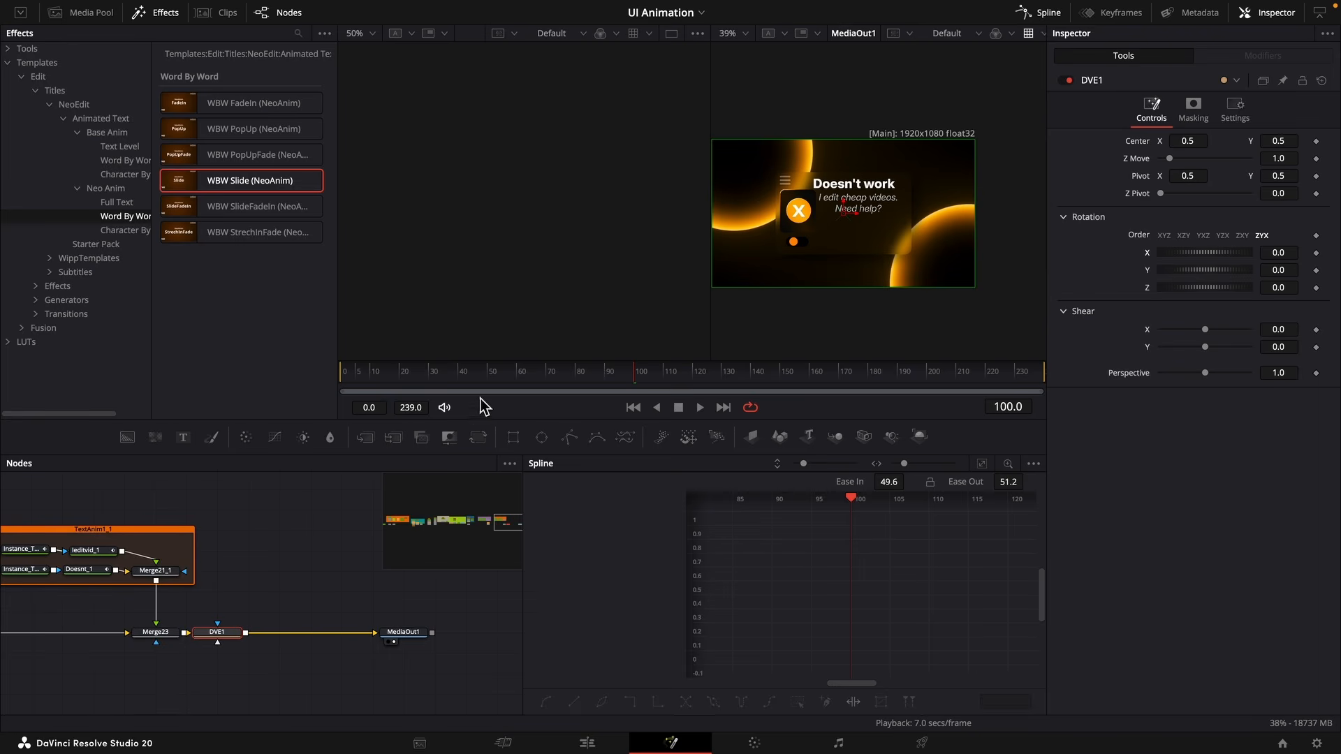
Keyframe DVE1's Z Move from 1.53 at frame 0 to 0.87 at frame 90.
key(Home)
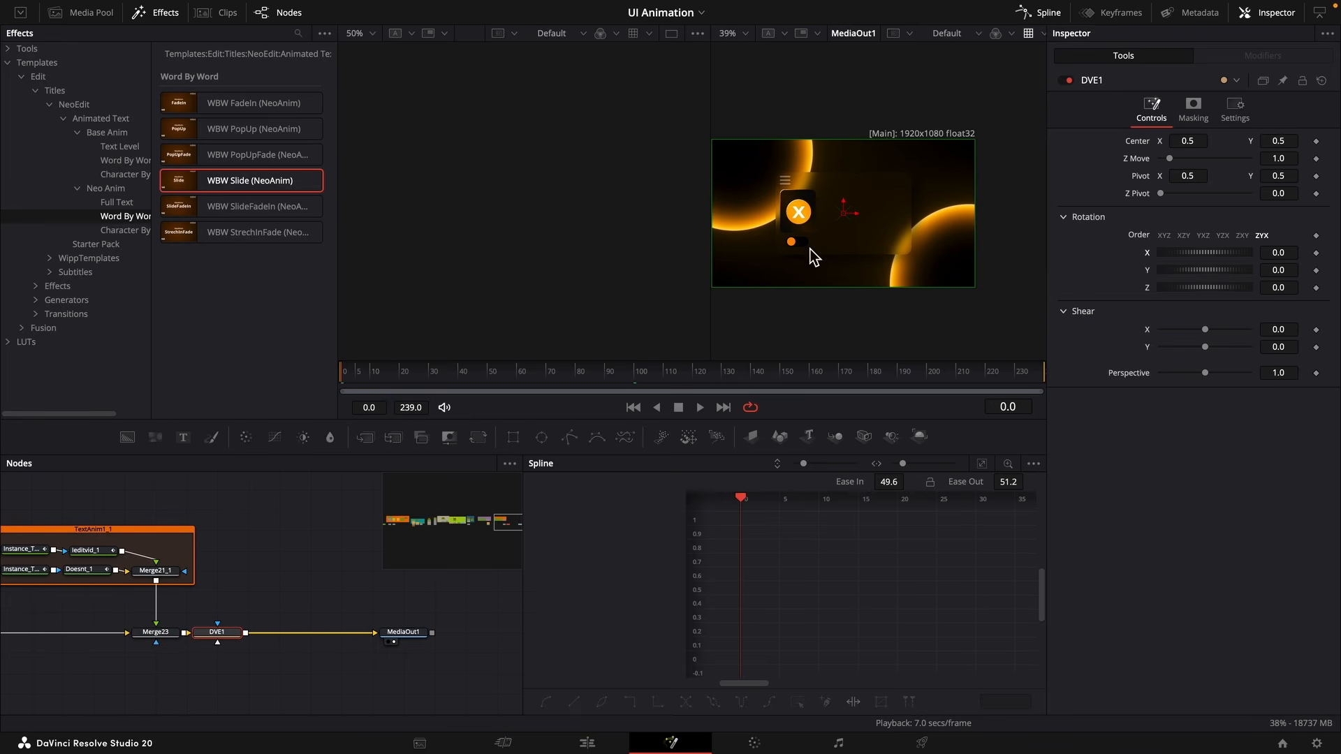
click(1316, 159)
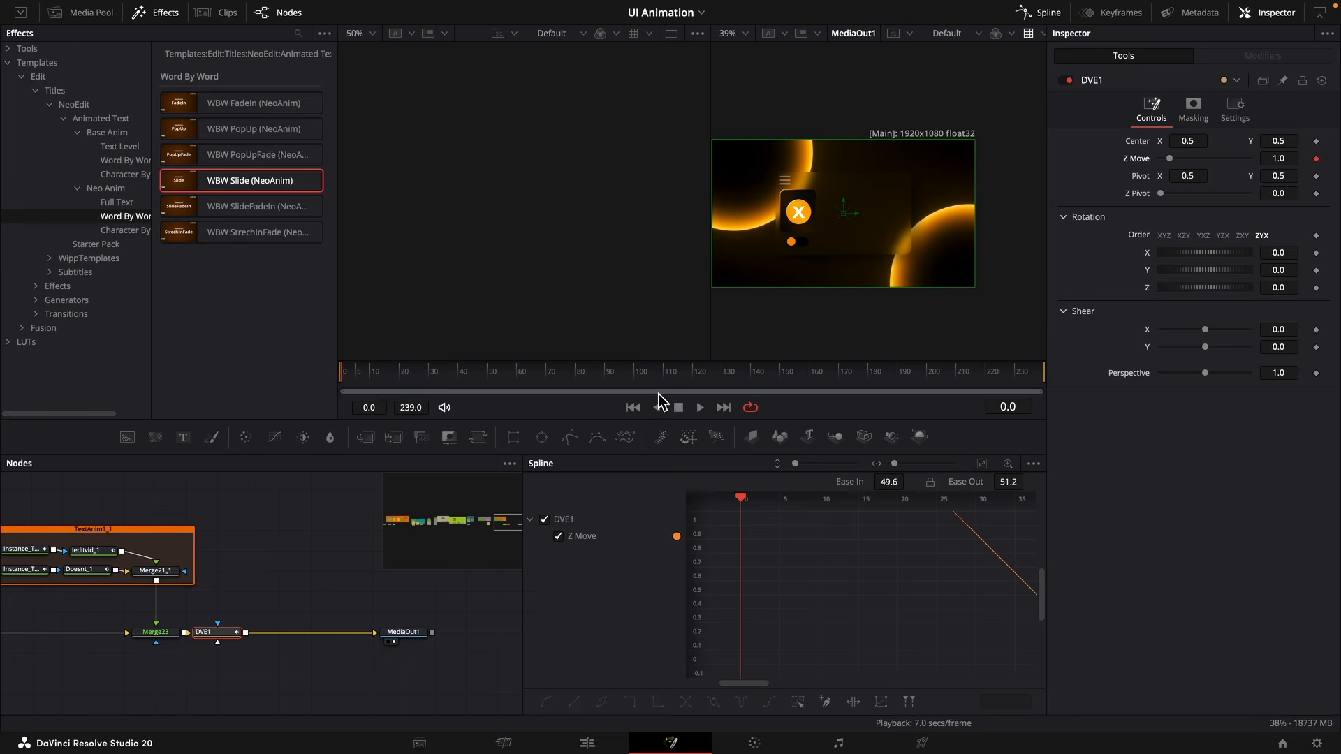
click(608, 377)
click(1316, 158)
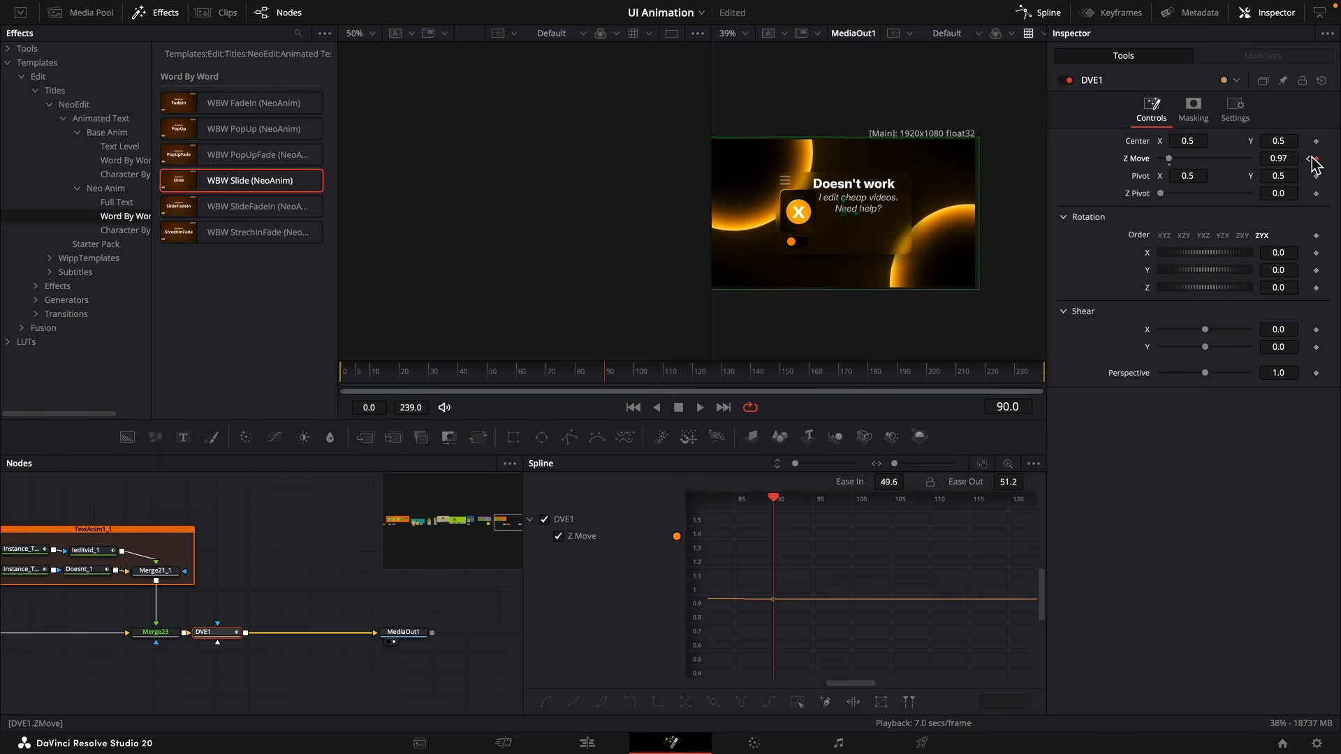
scroll(1296, 162, down, 5)
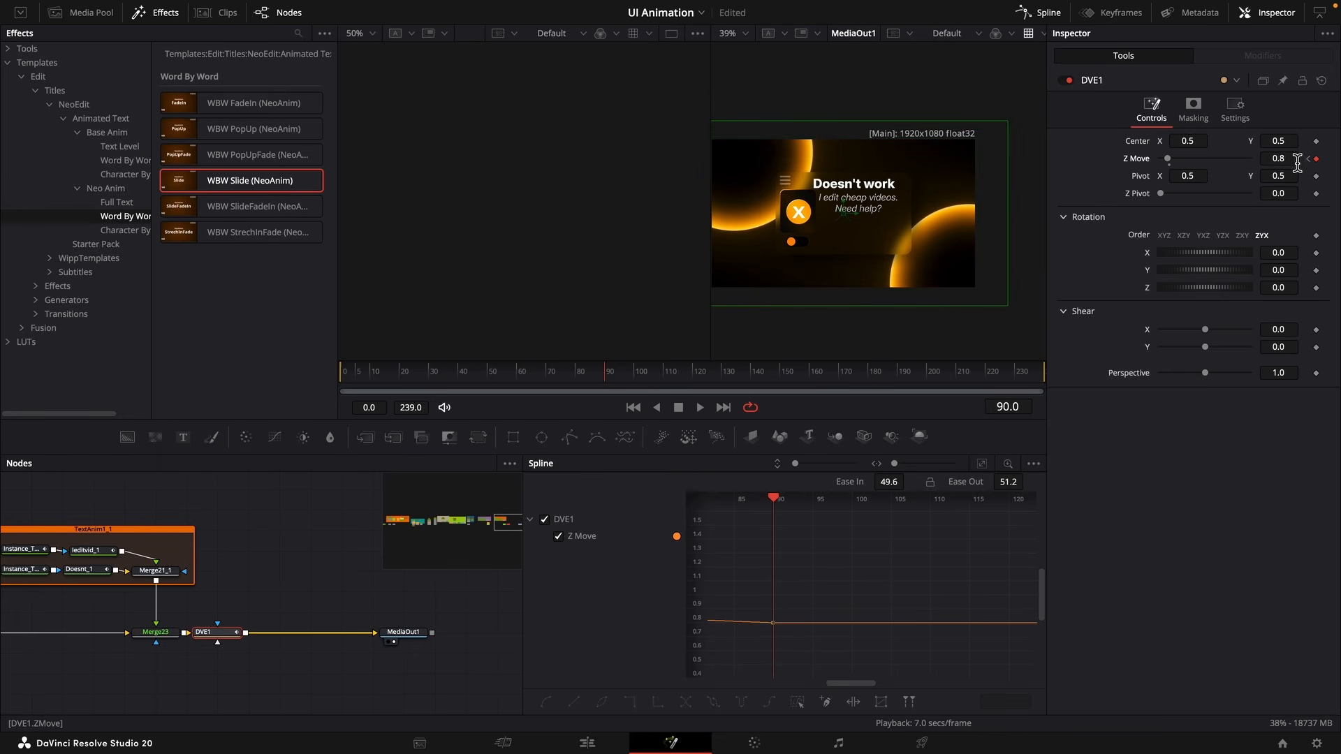
scroll(1292, 167, up, 1)
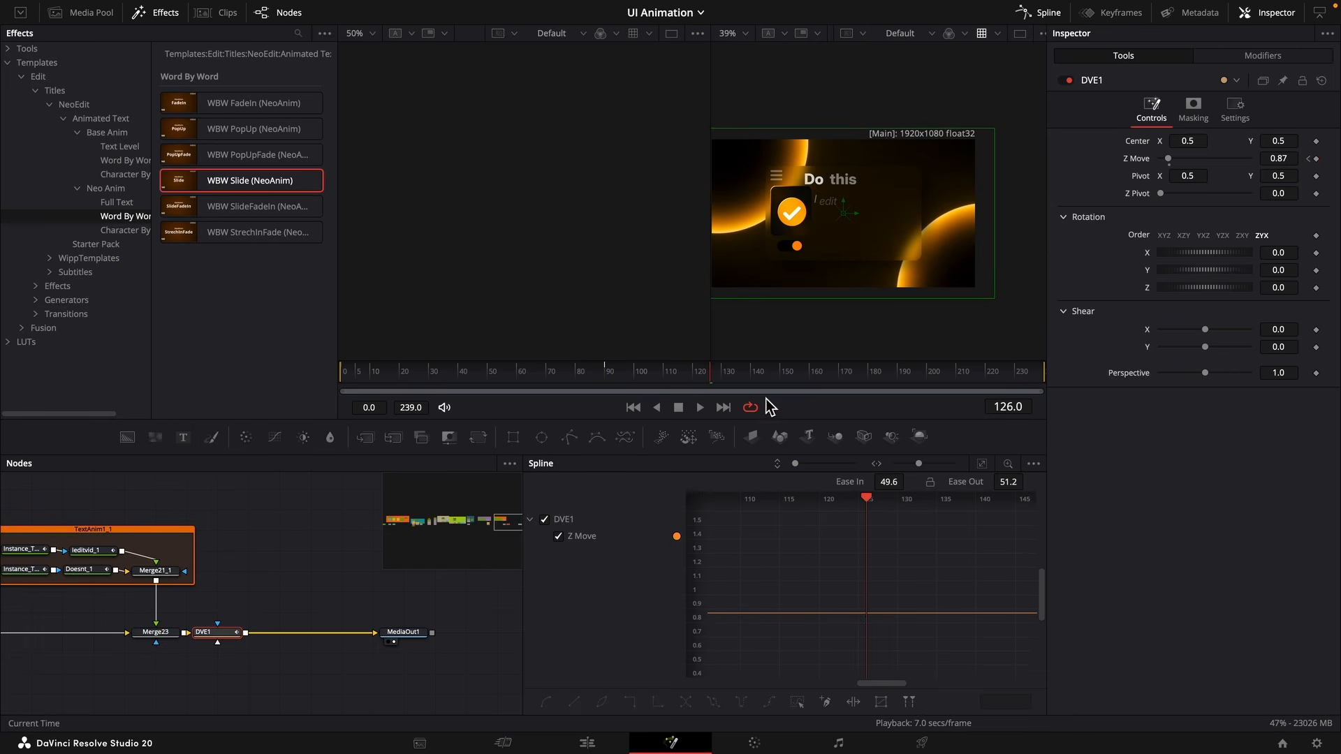
drag(619, 382, 345, 393)
scroll(1292, 158, up, 18)
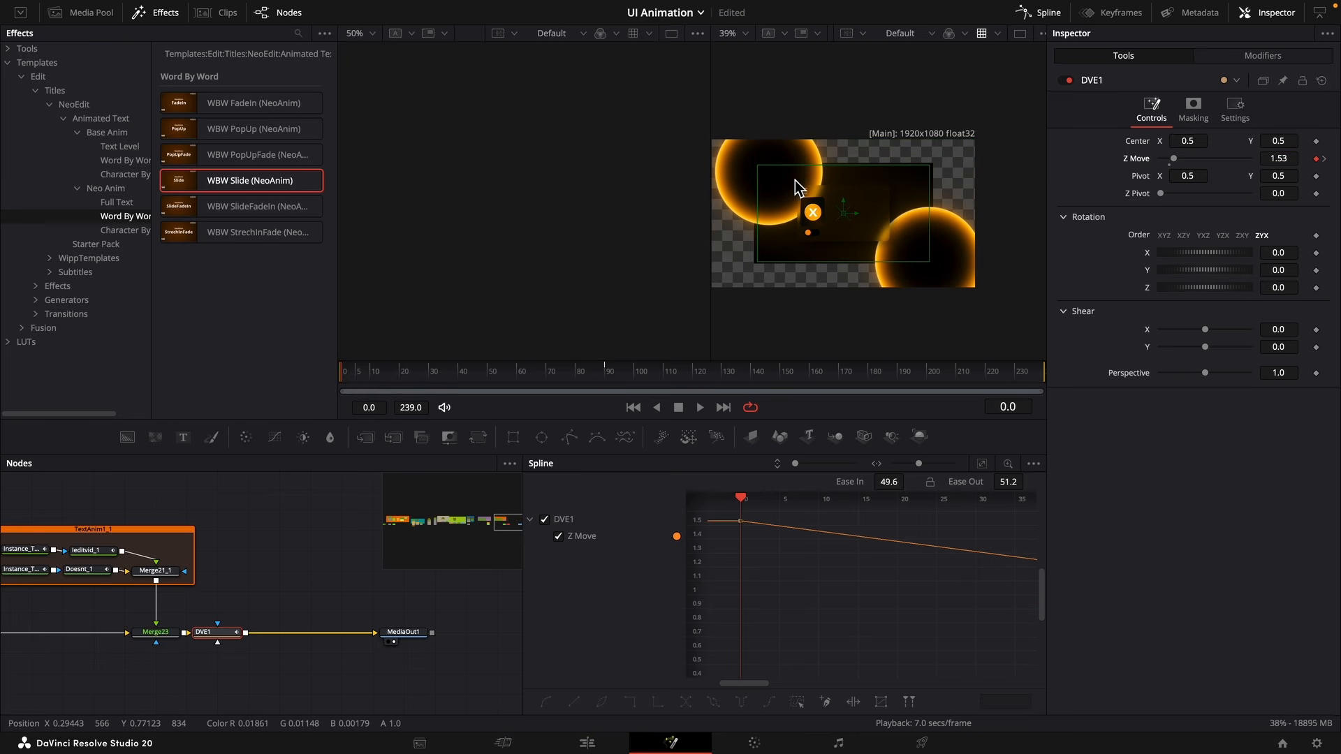
Insert a Transform node between Background1 and Merge1 at the start of the node flow.
click(167, 632)
drag(227, 613, 530, 616)
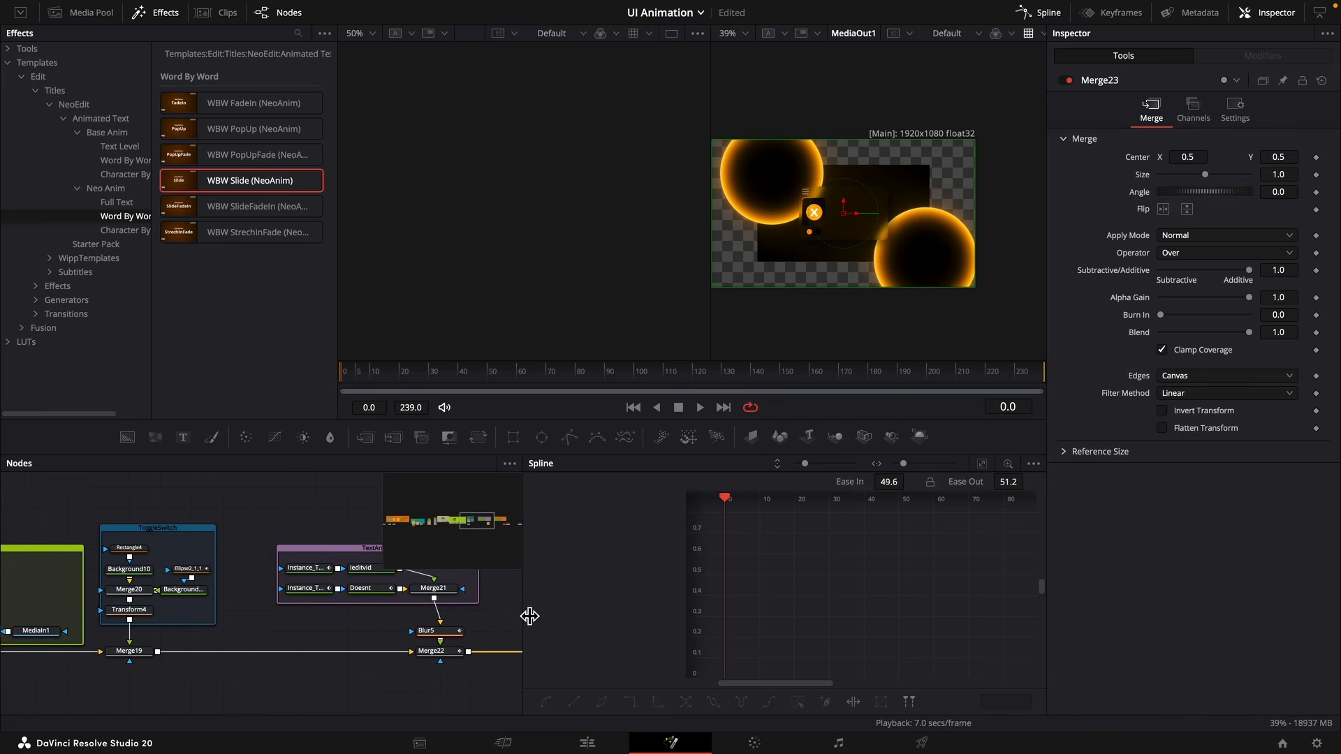
drag(14, 620, 531, 608)
drag(14, 599, 625, 590)
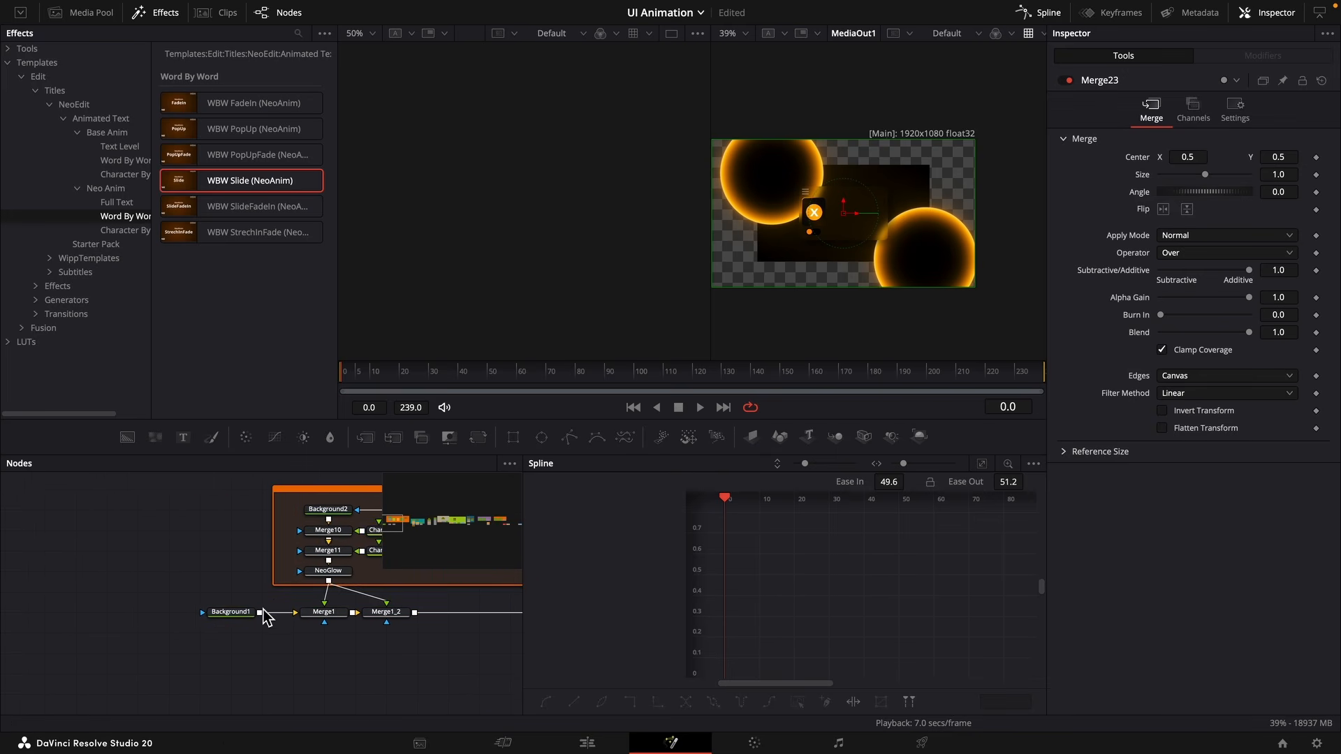
drag(239, 614, 145, 616)
drag(479, 438, 182, 613)
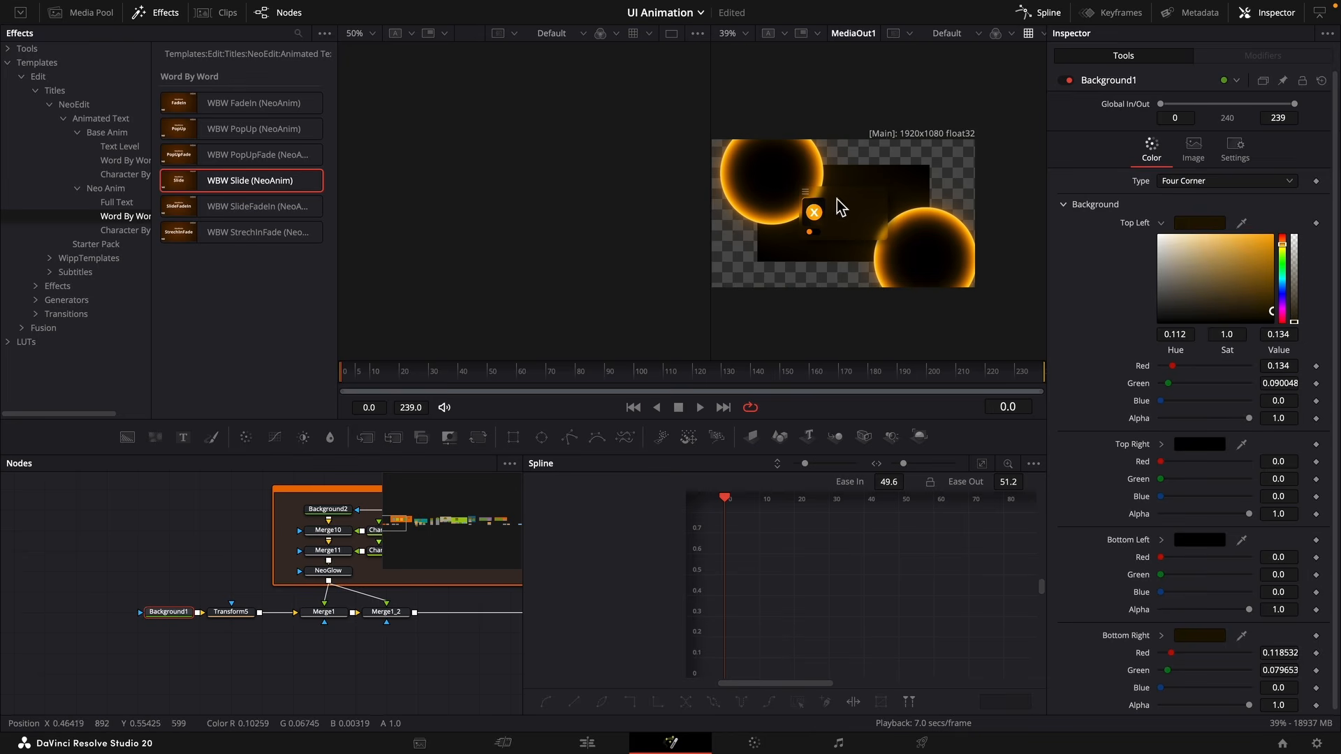
Set the size of the new Transform5 to 1.563 to enlarge the background beyond the frame.
scroll(908, 185, up, 3)
scroll(866, 241, down, 4)
click(230, 612)
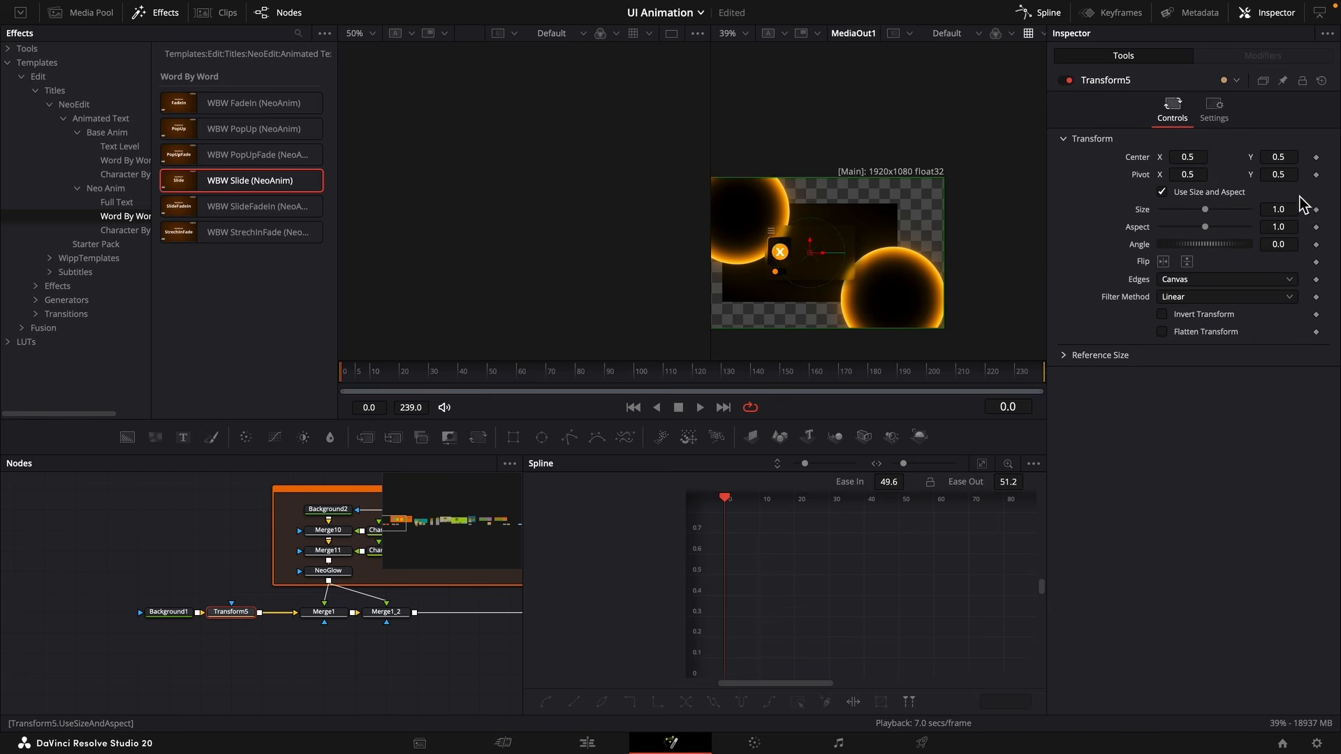
mouse_move(1278, 210)
mouse_down()
mouse_move(1327, 209)
mouse_move(1287, 215)
mouse_up()
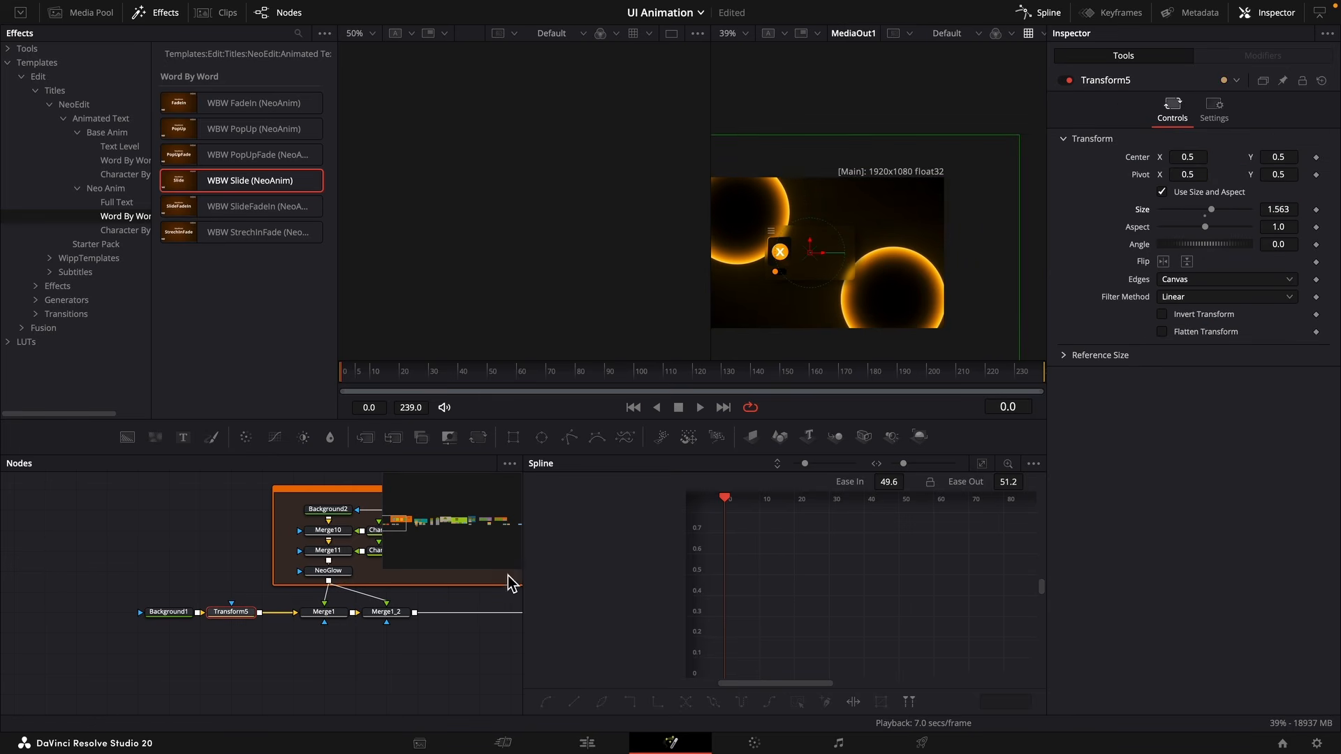
Apply an ease-out to DVE1's whole Z Move curve and preview the zoom up to frame 90.
drag(515, 583, 341, 608)
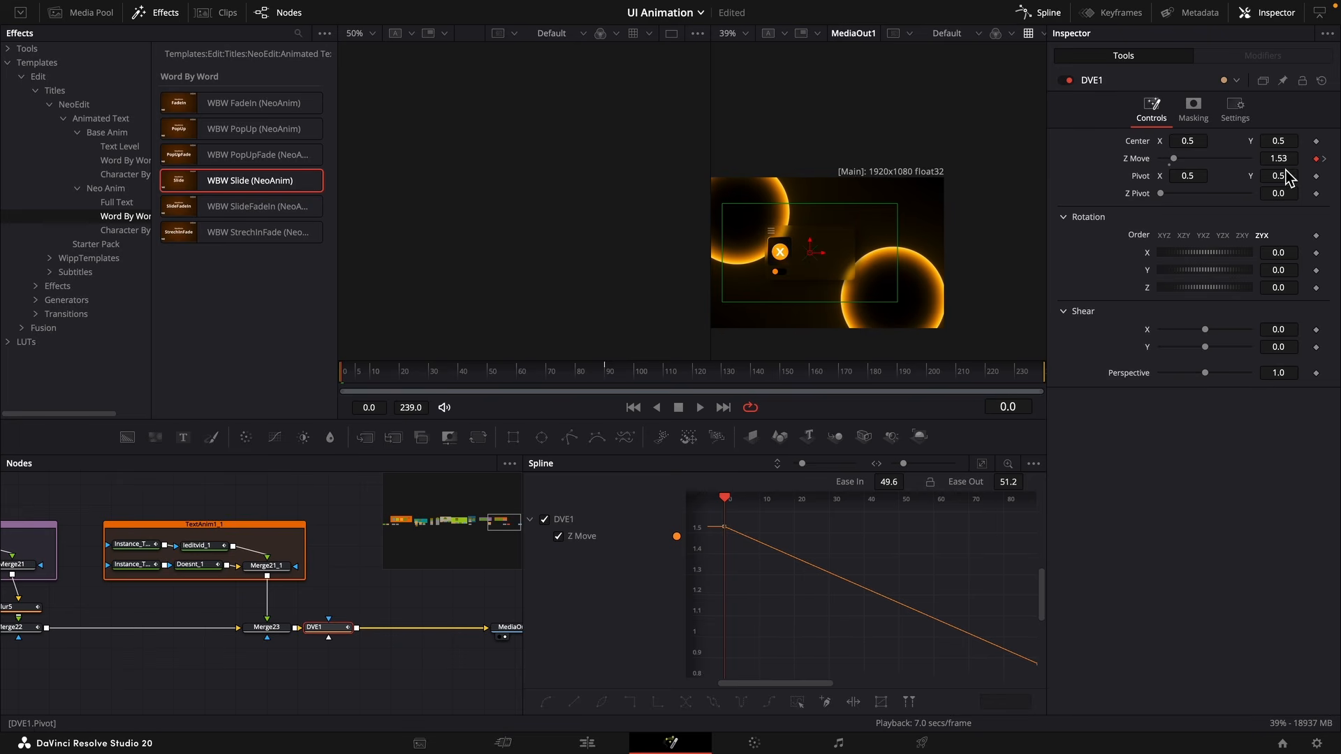
click(982, 464)
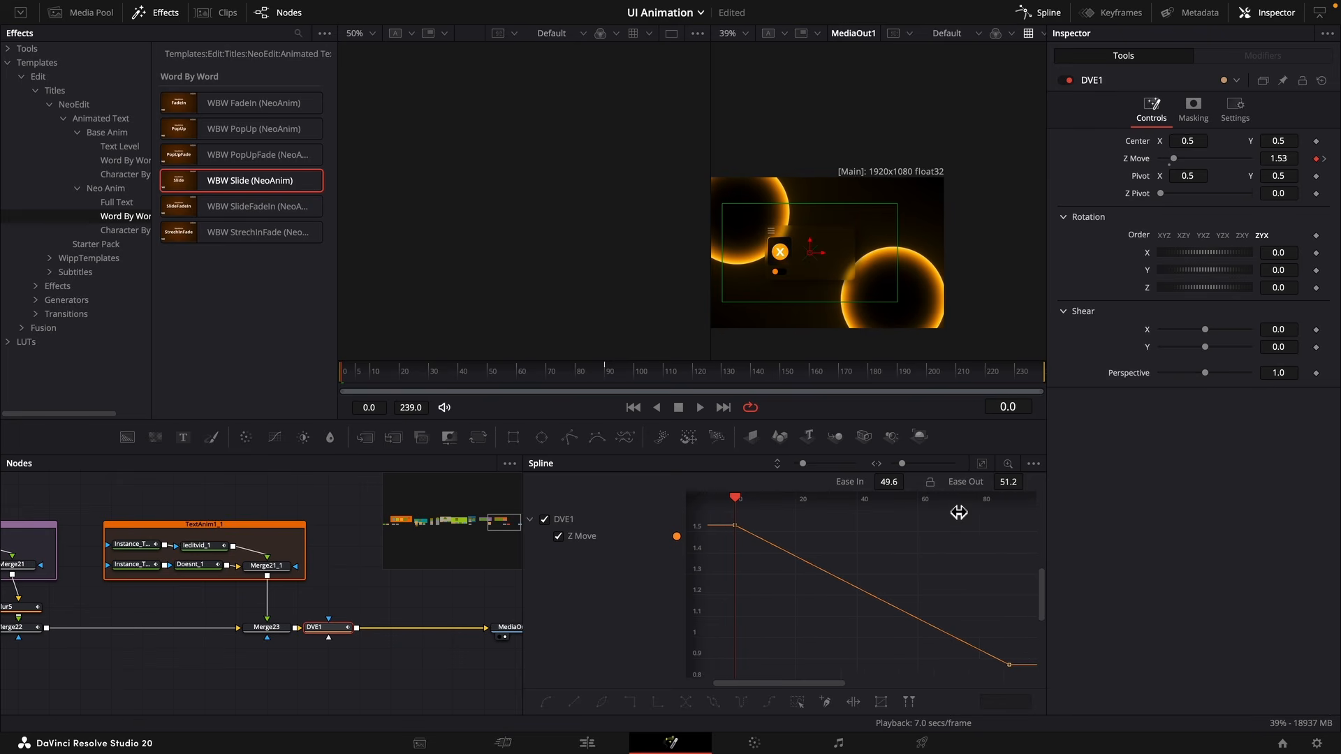
drag(723, 517, 1024, 730)
right_click(990, 586)
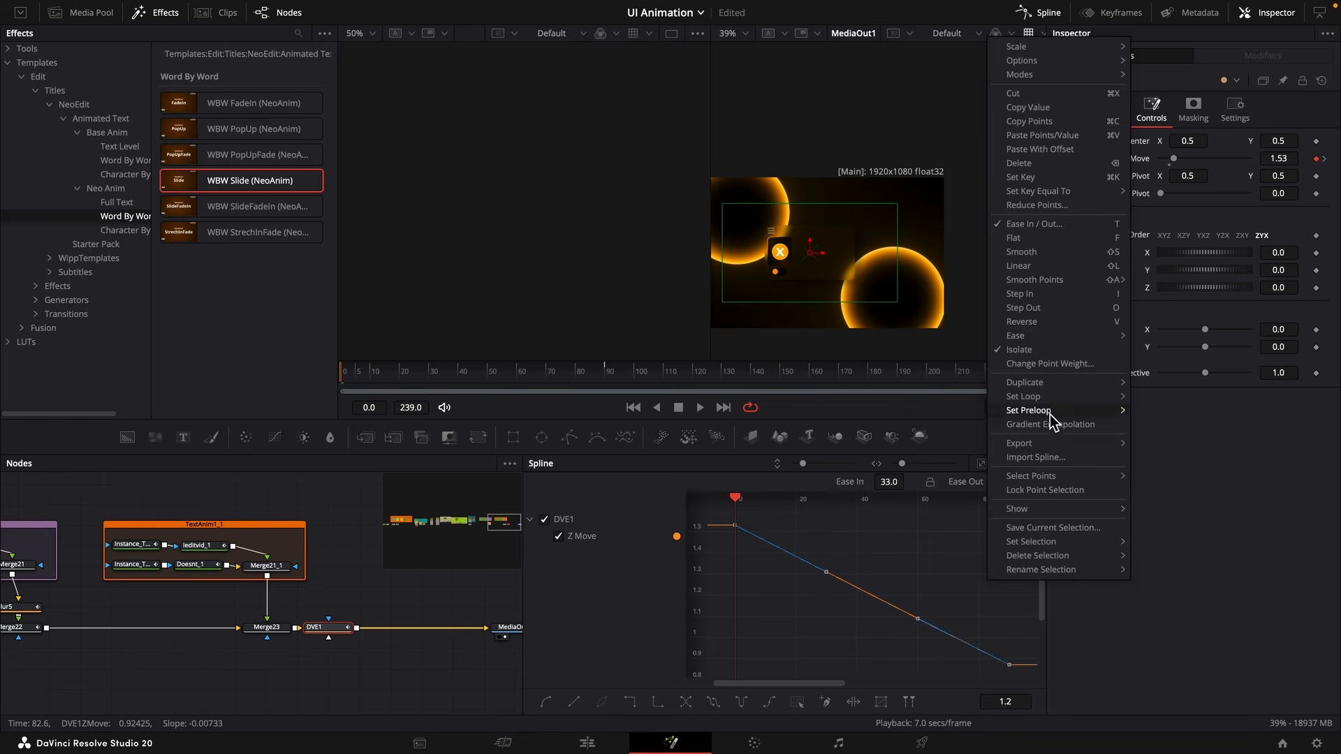
mouse_move(1017, 335)
click(1156, 377)
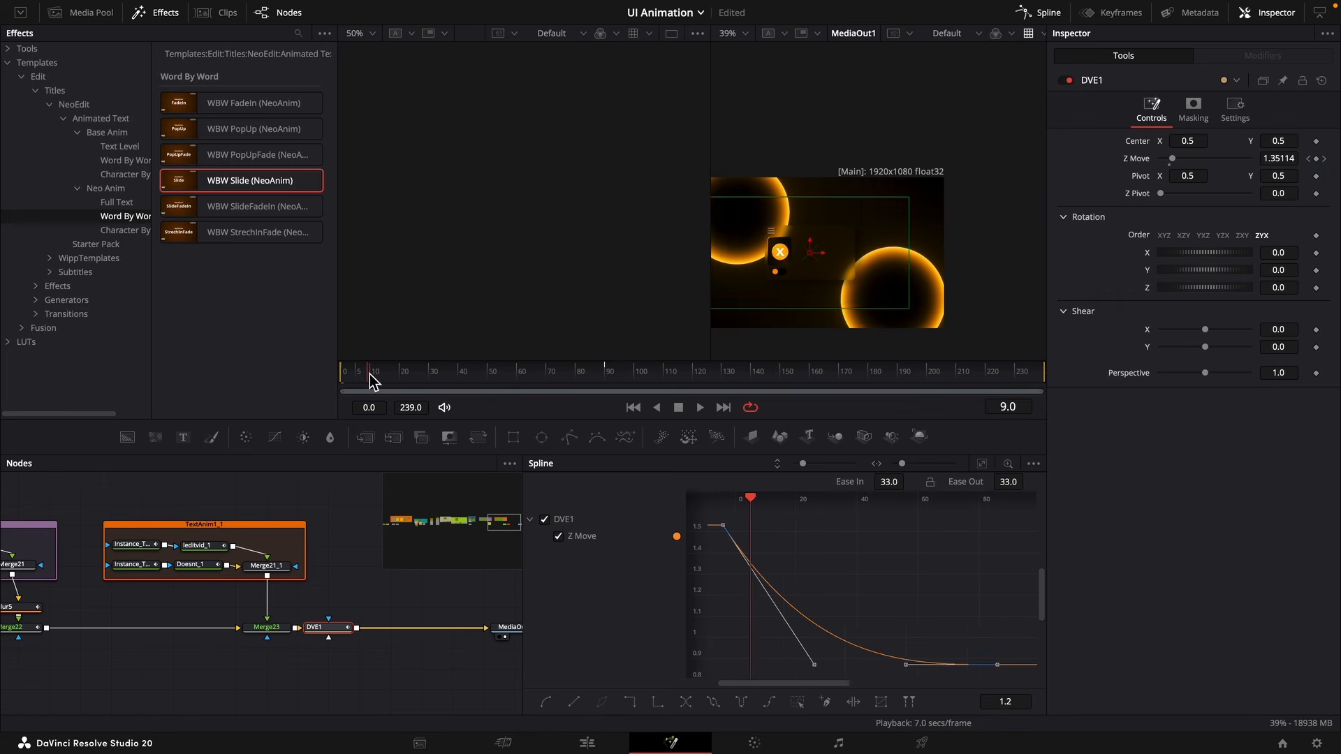
drag(370, 375, 605, 384)
Duplicate DVE1 and place the copy directly after it in the chain before MediaOut1.
click(489, 529)
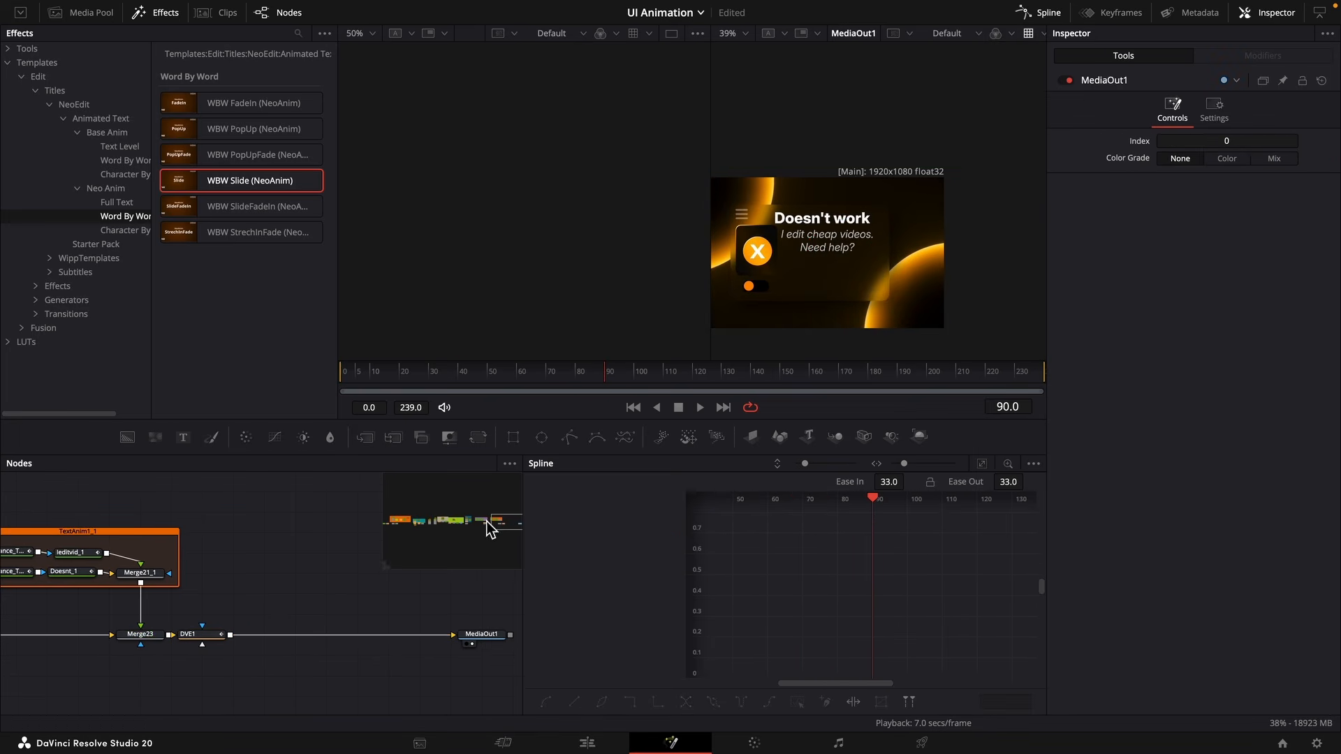
click(209, 635)
key(super+c)
click(290, 628)
key(super+v)
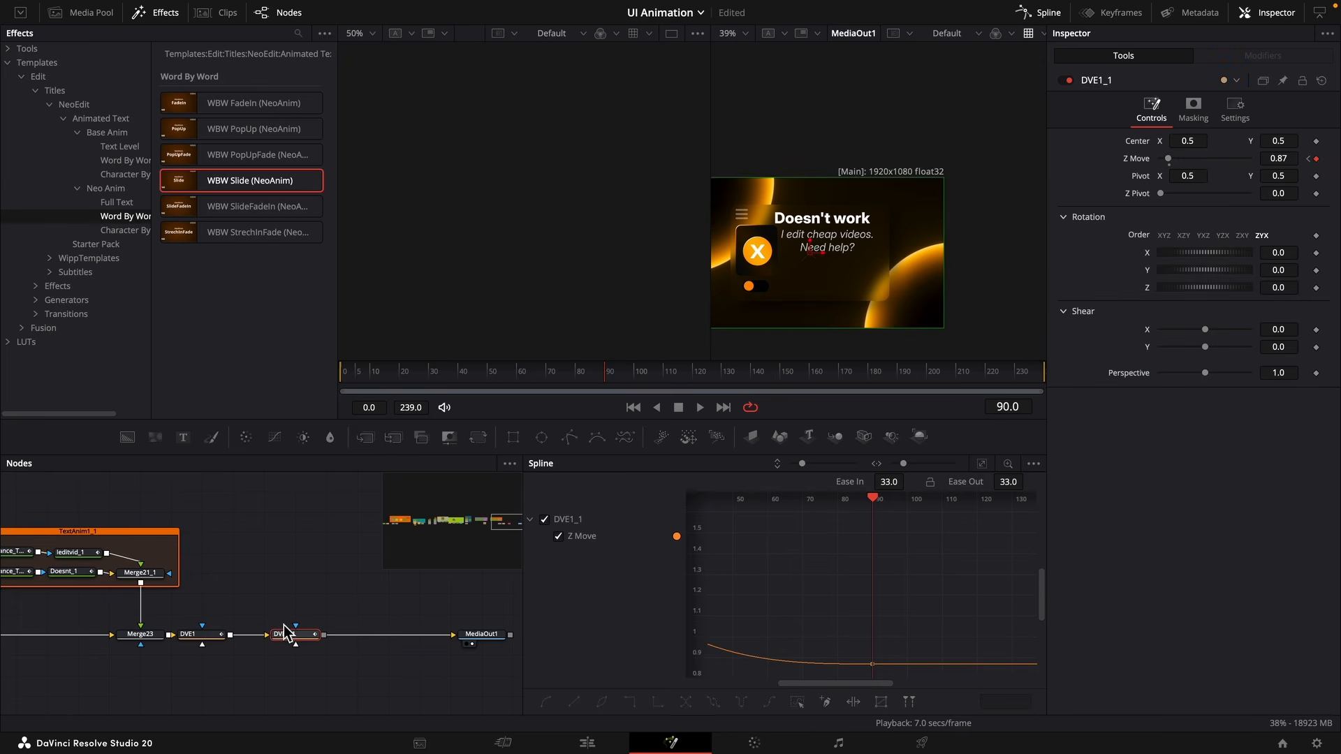
drag(284, 626, 253, 626)
Rename DVE1 as StartZoom and its copy as StaticZoom.
click(199, 637)
key(F2)
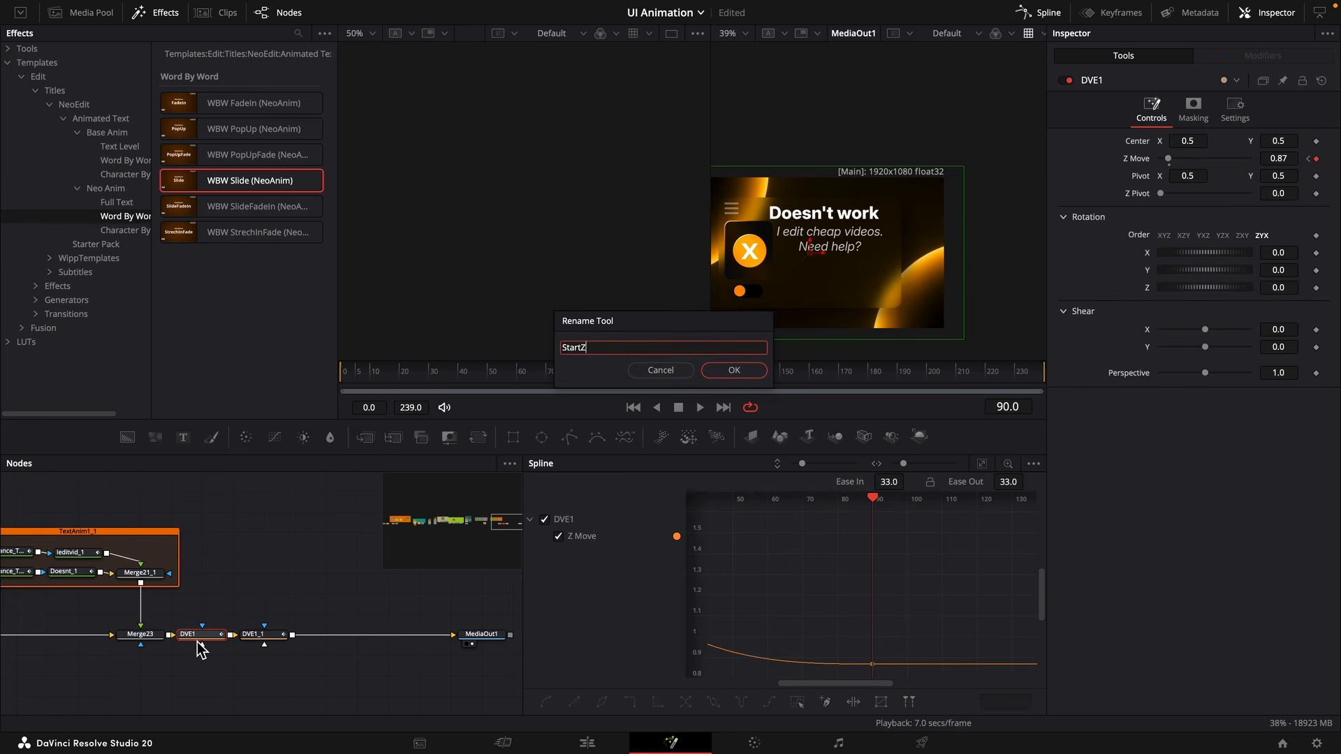
key(Return)
click(253, 635)
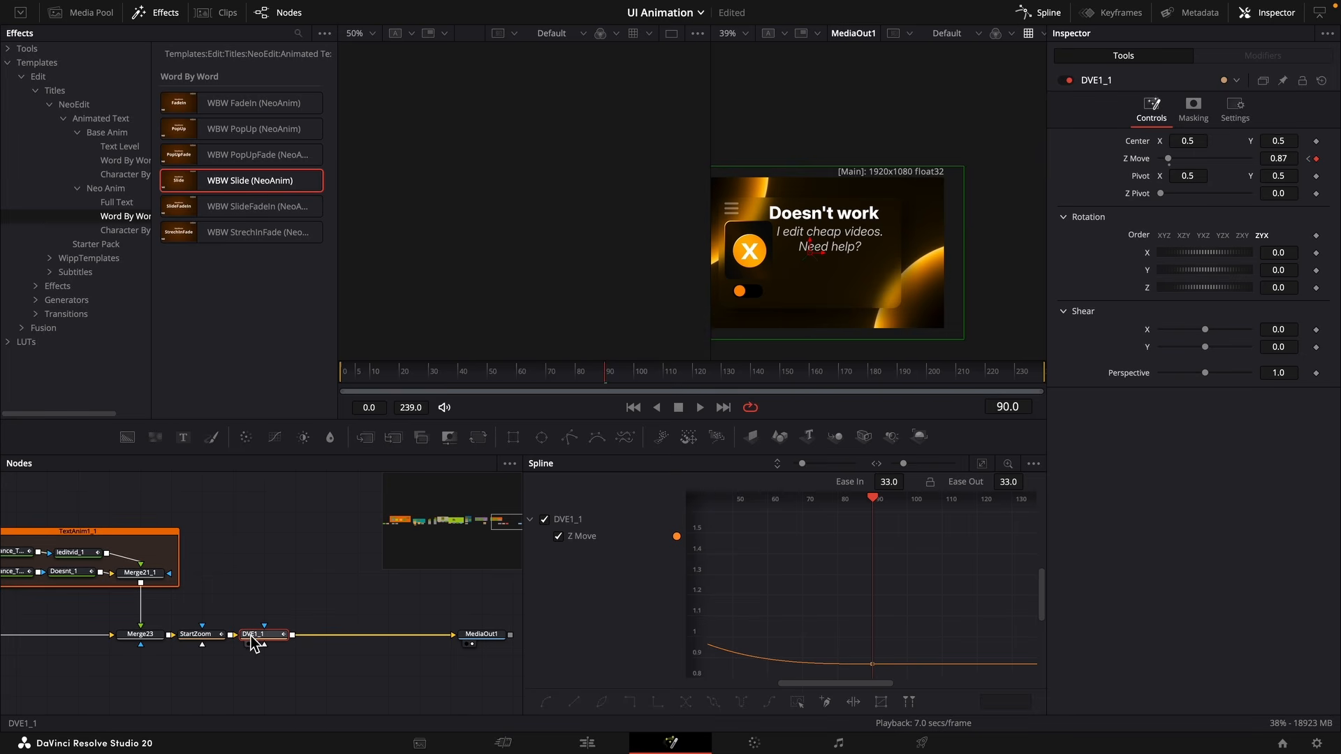
key(F2)
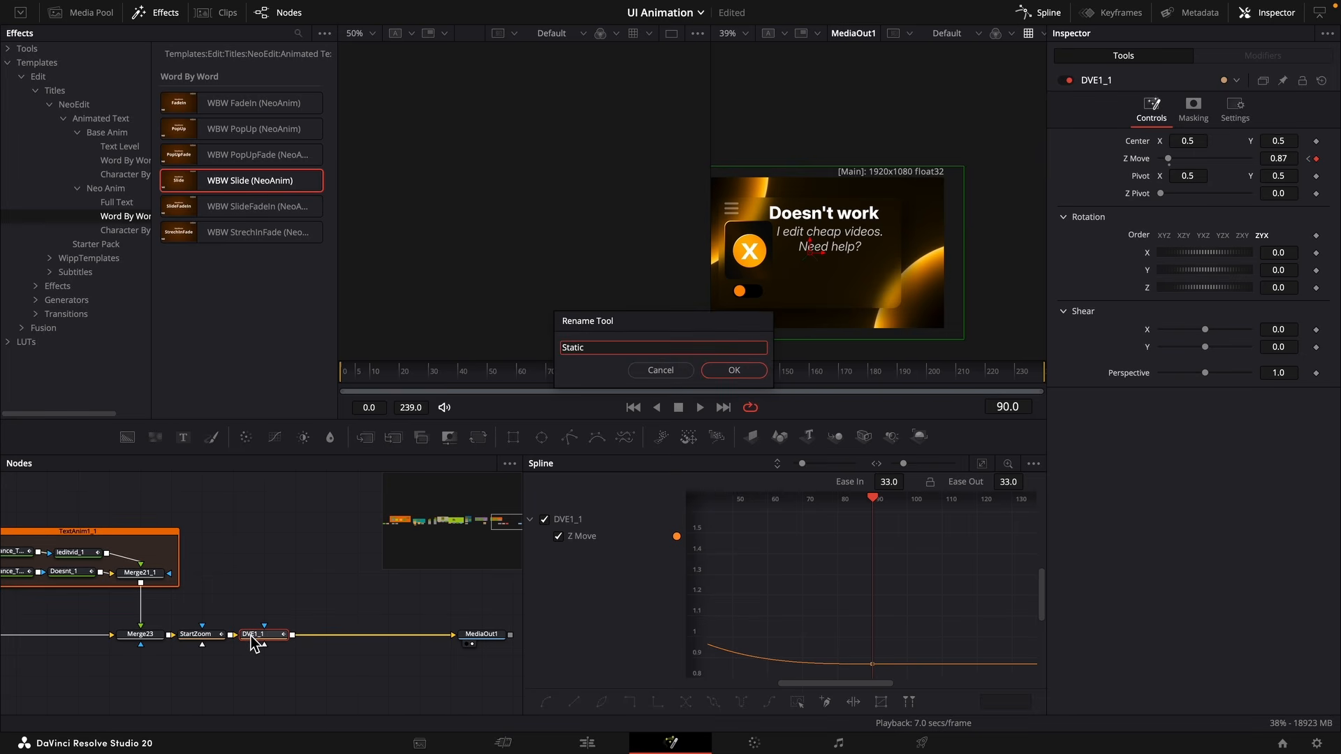
key(Return)
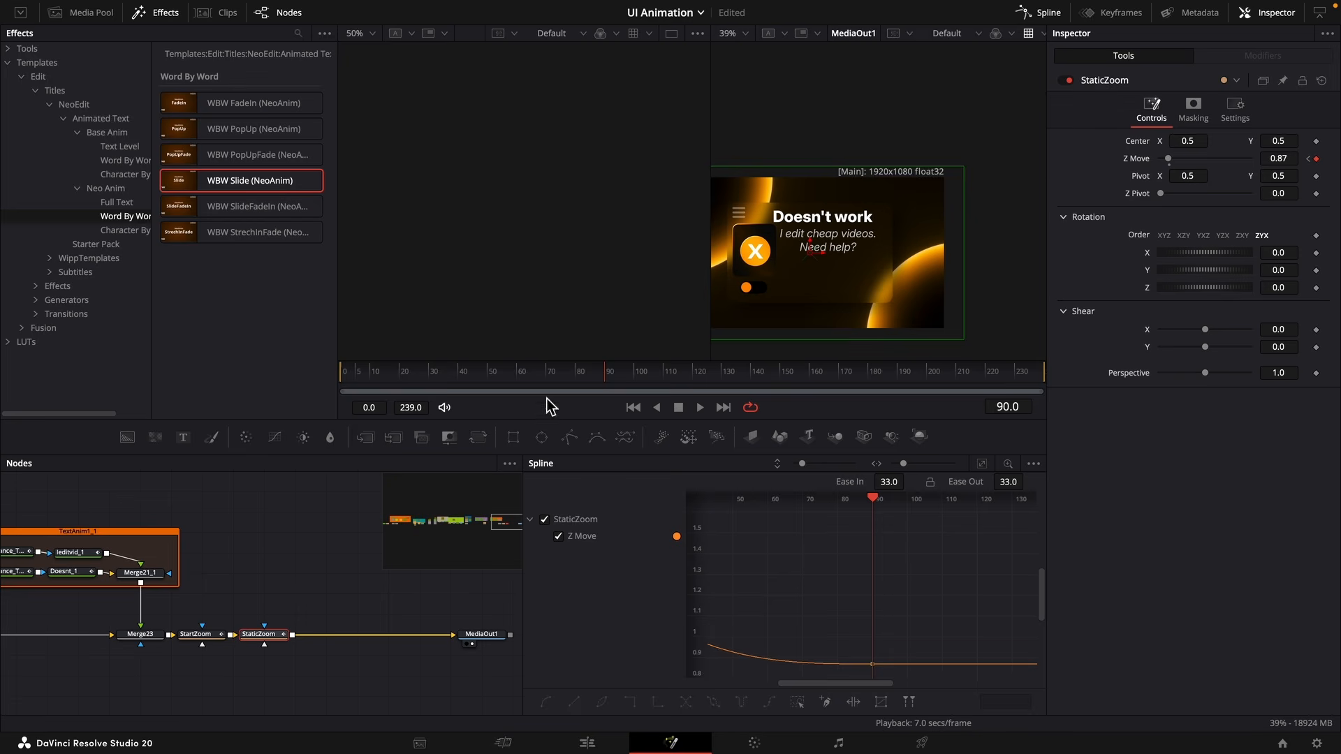
Reset StaticZoom and keyframe its Z Move from 1.0 at frame 0 to 0.88 at frame 239.
drag(391, 370, 311, 384)
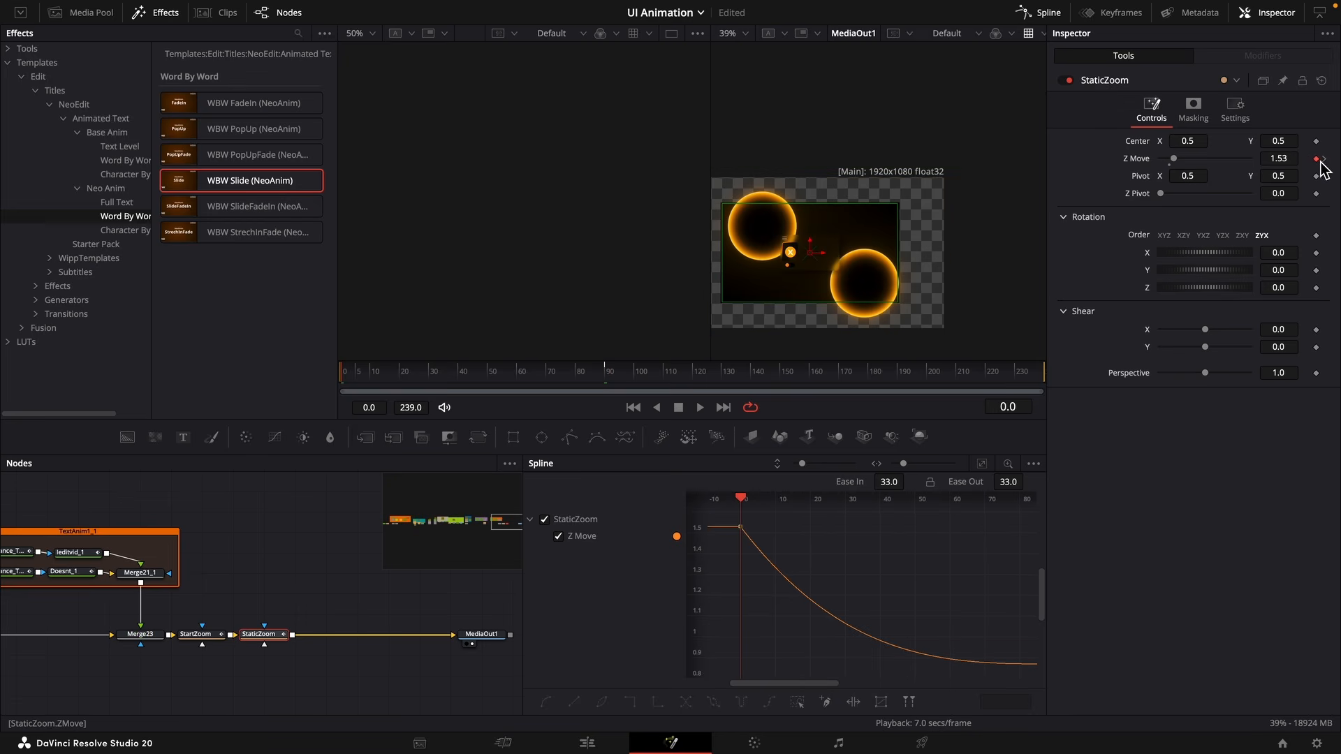
click(1322, 81)
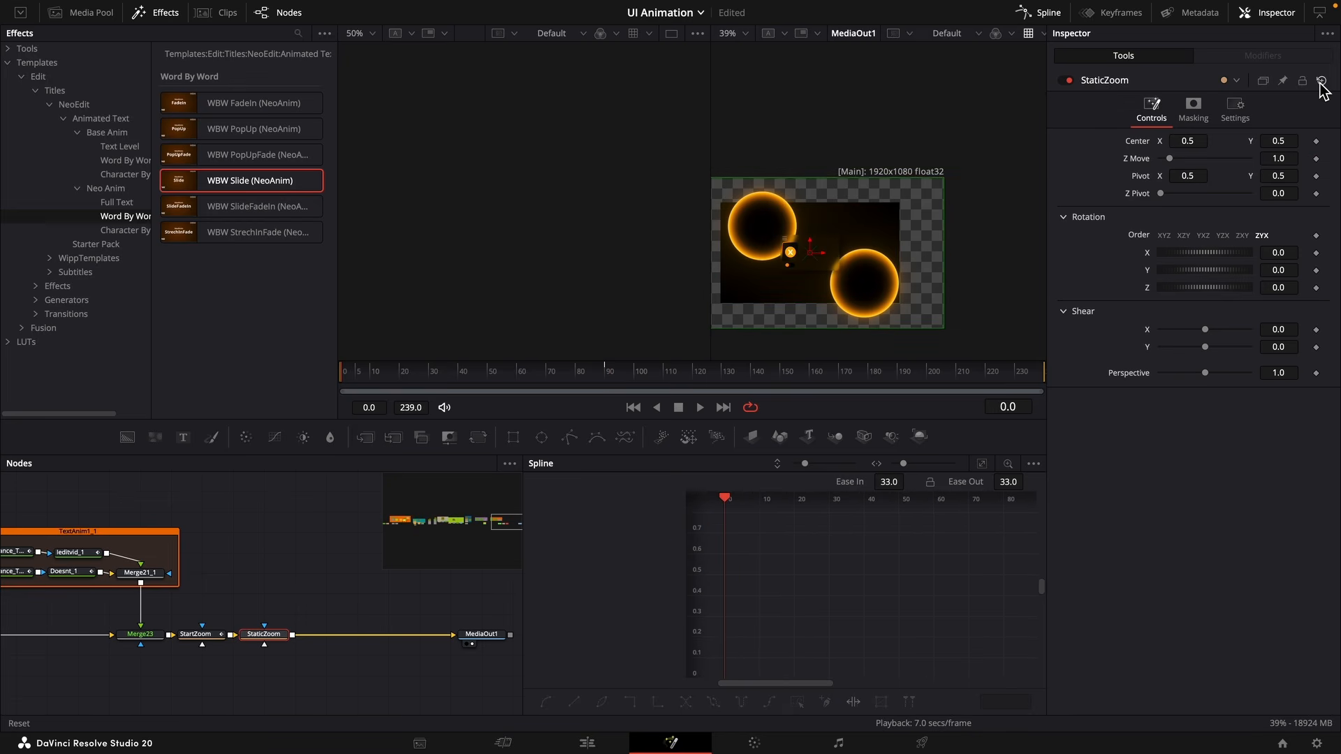
click(1317, 160)
click(1040, 373)
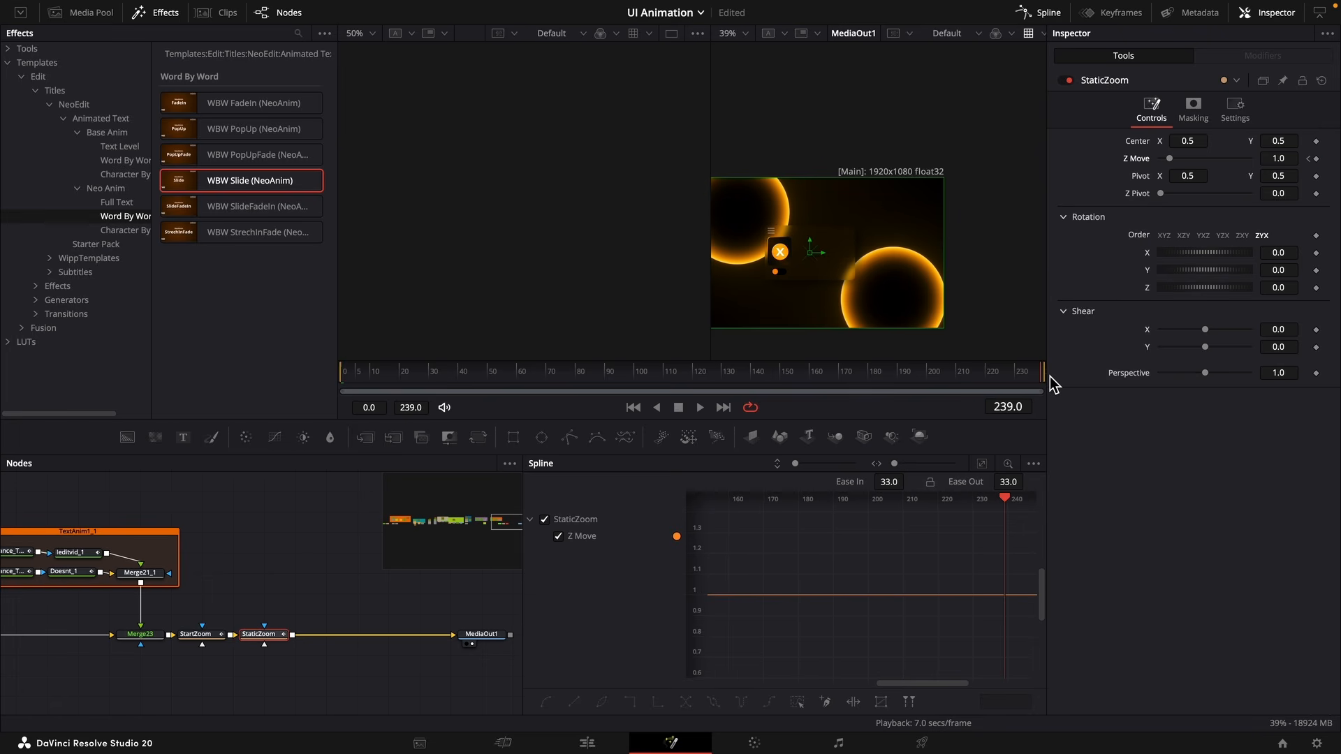
scroll(1293, 160, down, 10)
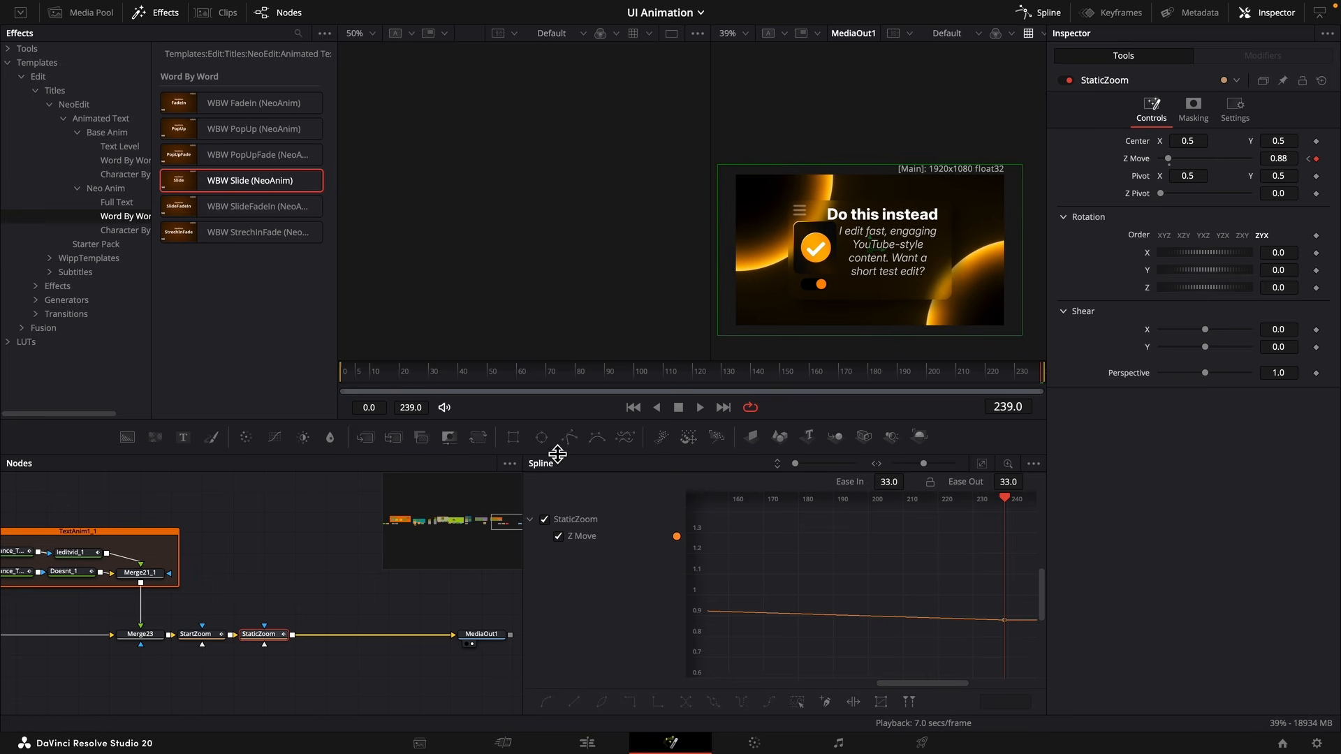
Duplicate StaticZoom directly after itself in the chain and rename the copy as CameraSwitch.
click(279, 624)
click(279, 636)
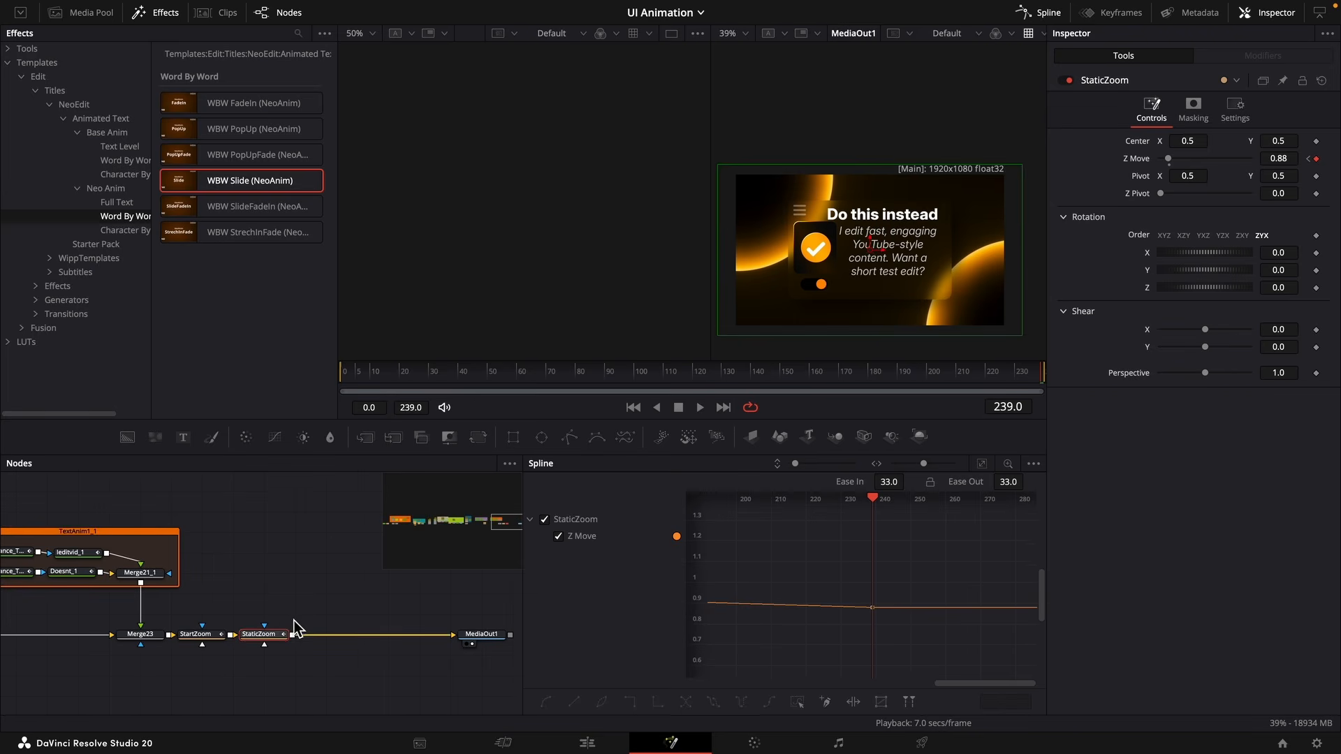
click(295, 620)
key(super+v)
drag(296, 619, 323, 640)
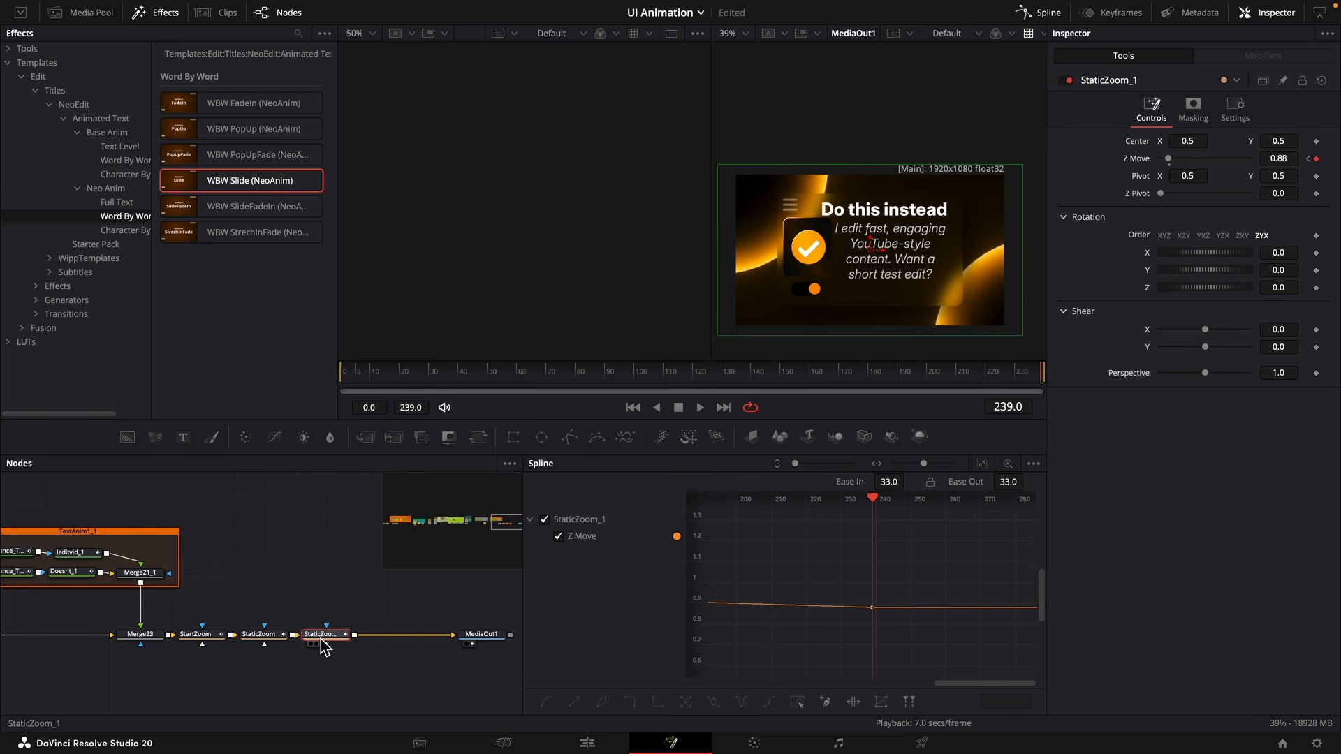
key(F2)
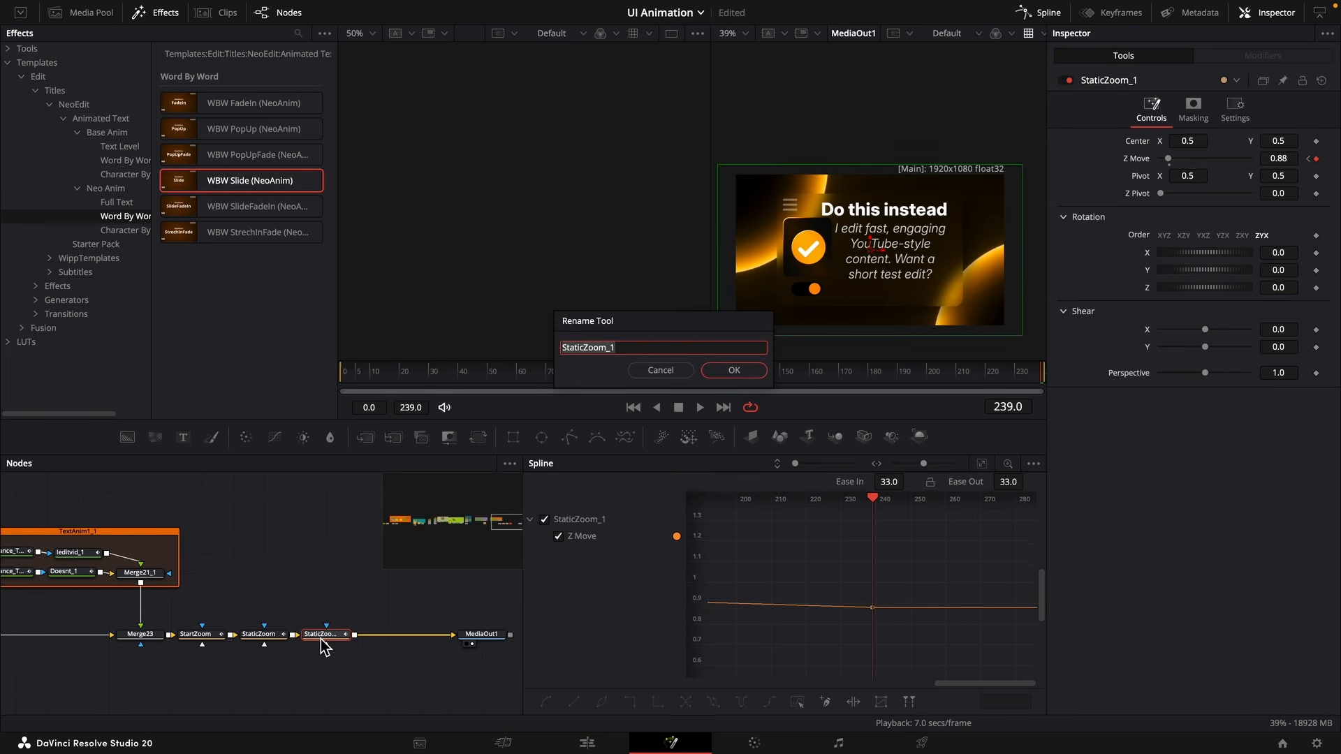
text(CameraSwitch)
key(Return)
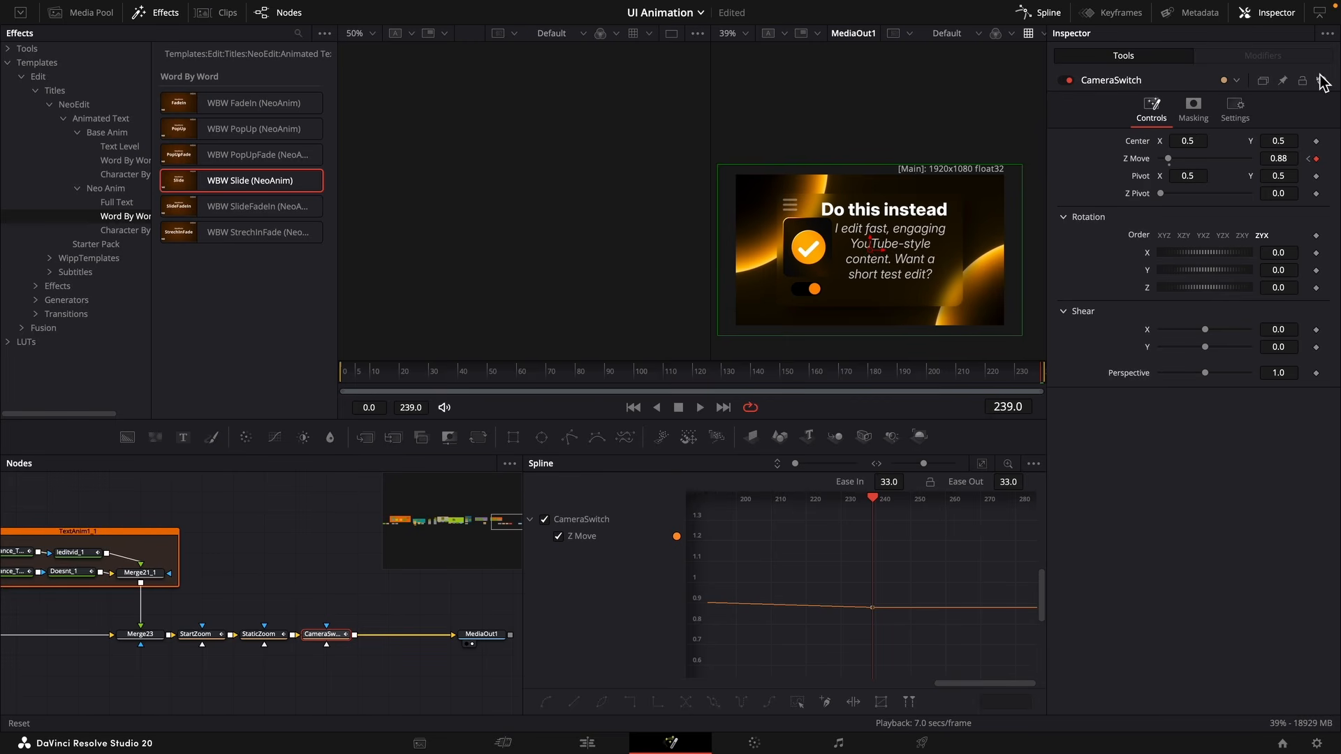
Reset CameraSwitch and, at frame 125, keyframe Center, Z Move 0.88, X Rotation -4.7, Y Rotation 10.2 and Z Rotation 0.0.
click(1321, 81)
click(693, 377)
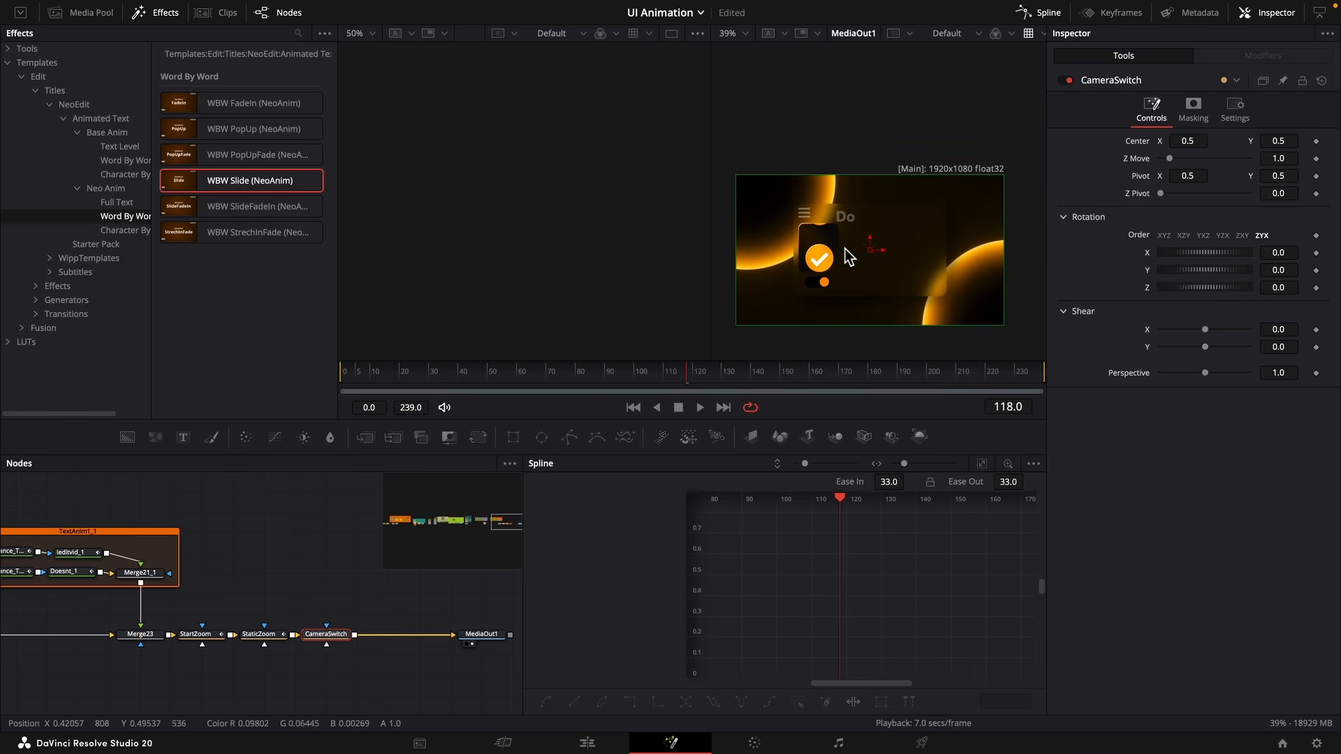
key(shift+Right)
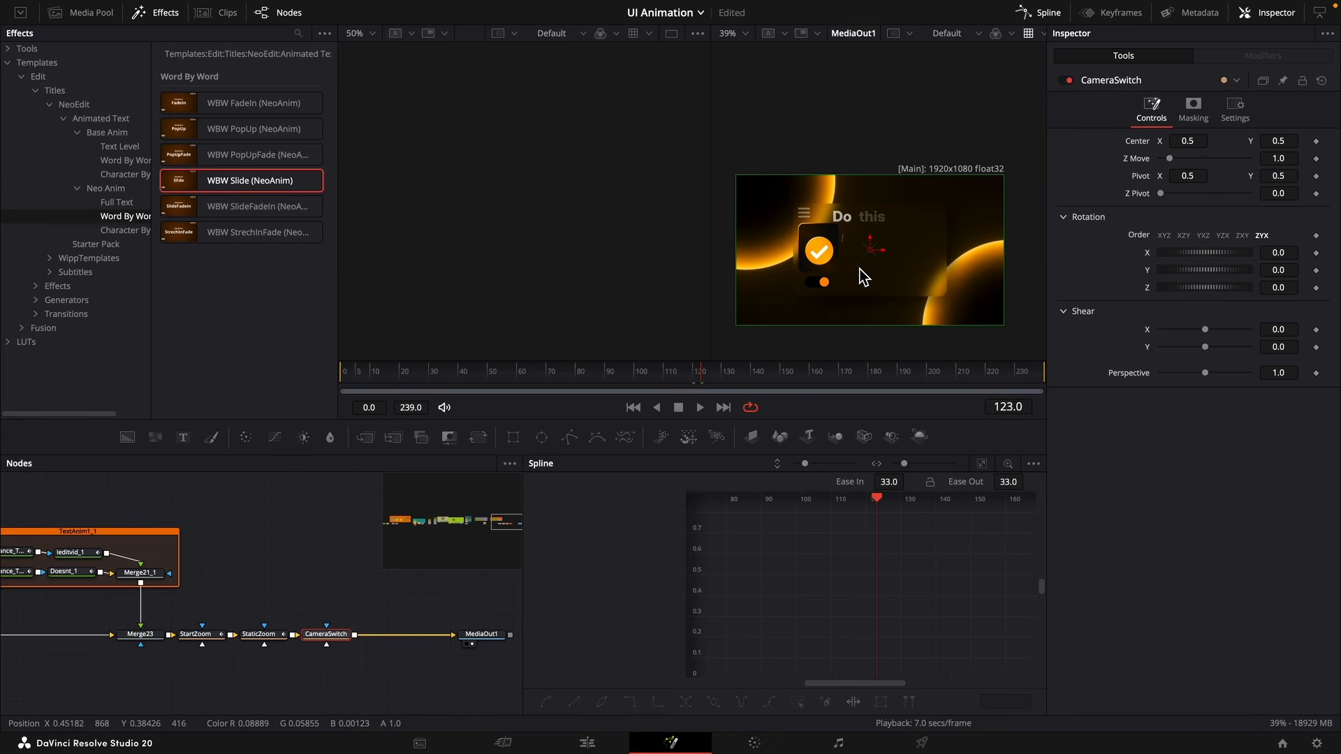
click(1317, 159)
click(1317, 253)
click(1316, 271)
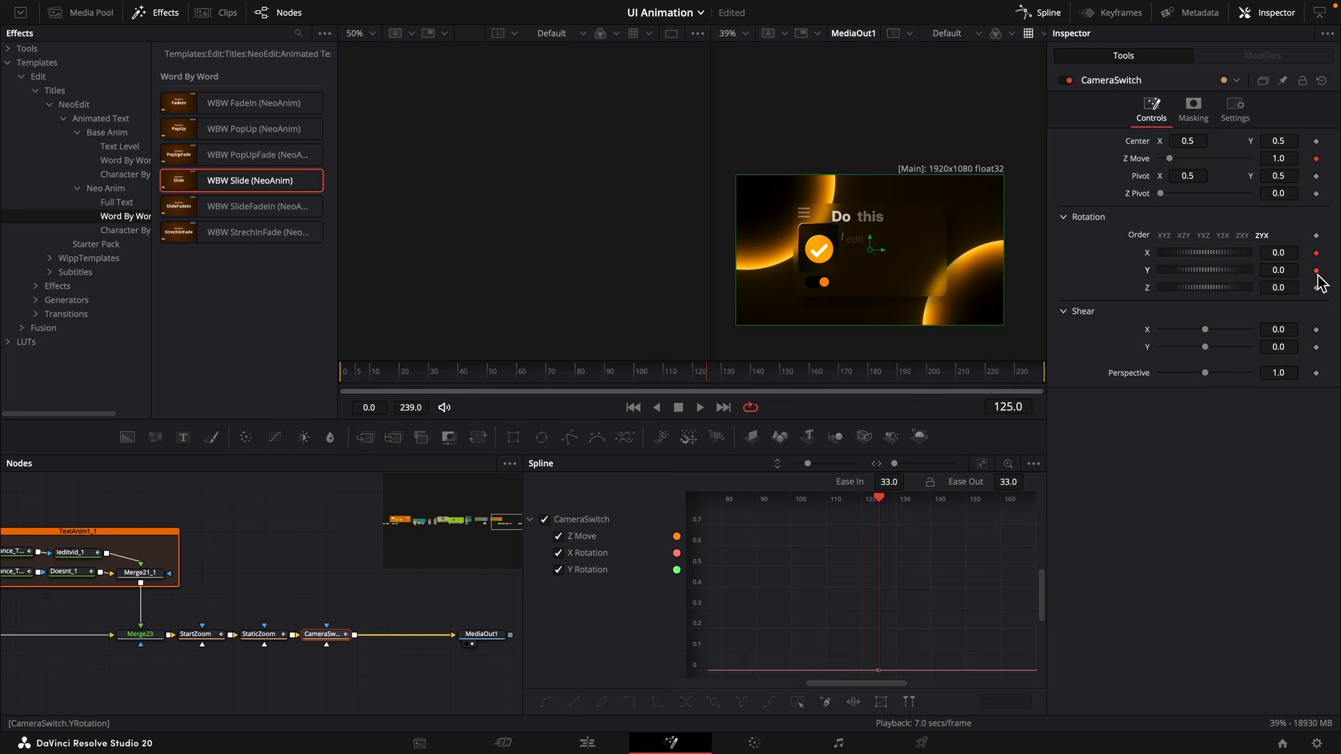
click(1317, 141)
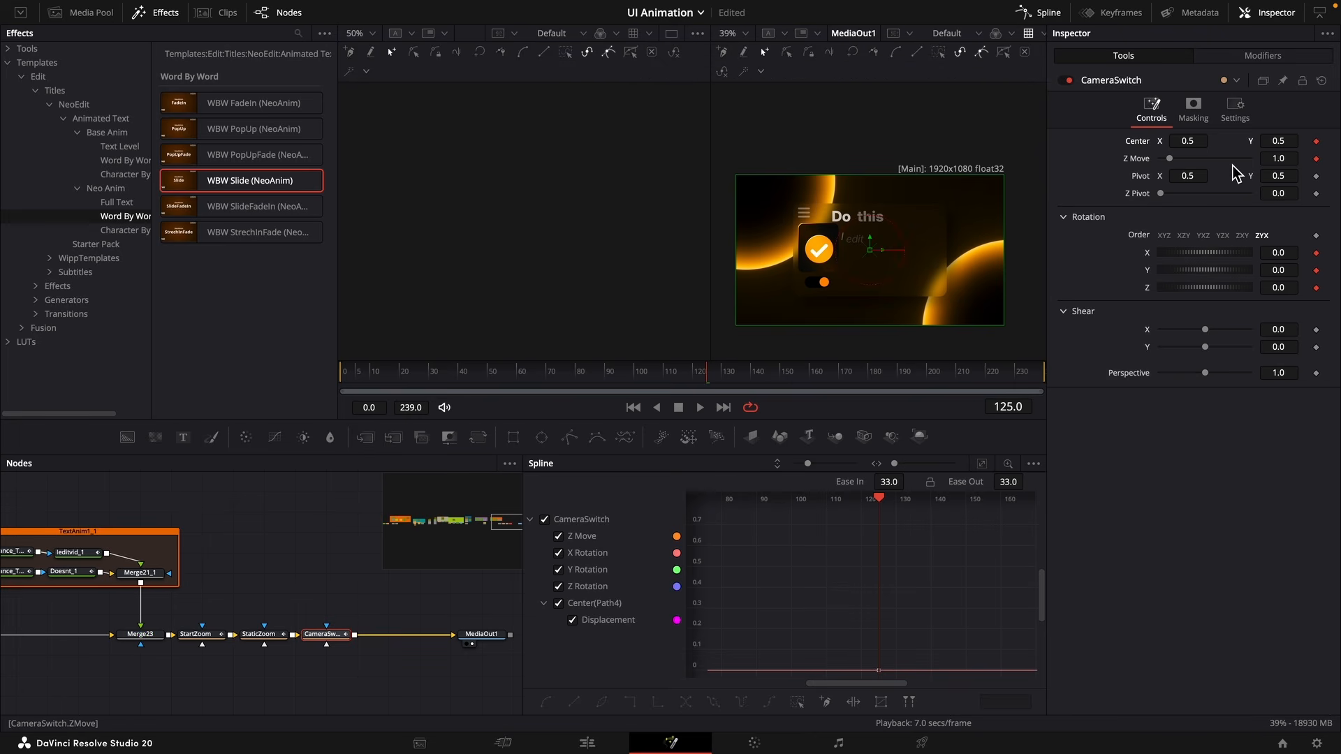
mouse_move(1266, 255)
mouse_down()
mouse_move(1242, 254)
mouse_move(1289, 255)
mouse_move(1257, 269)
mouse_move(1288, 269)
mouse_move(1270, 257)
mouse_up()
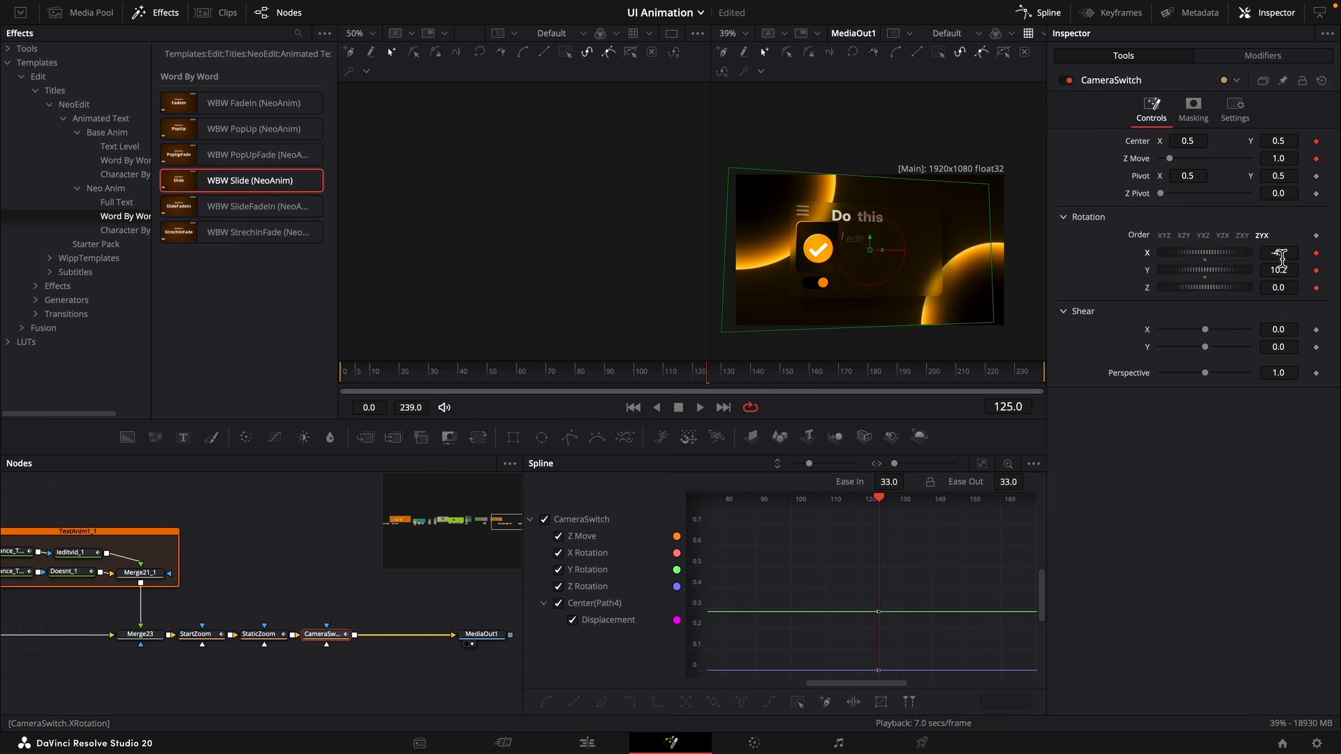
mouse_move(1279, 163)
mouse_down()
mouse_move(1318, 174)
mouse_move(1294, 162)
mouse_move(1294, 179)
mouse_up()
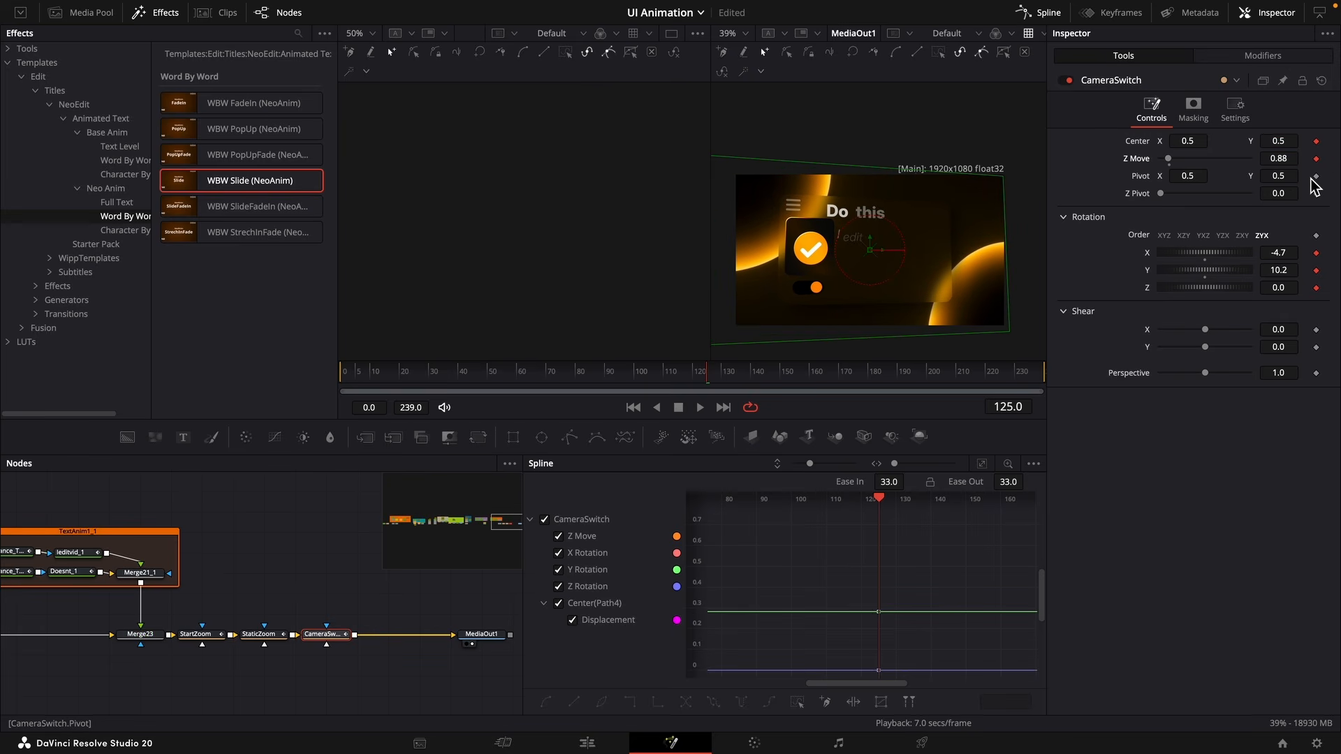
At frame 124, keyframe CameraSwitch's Center, Z Move at 1.0, and X, Y and Z Rotation at 0.0.
key(Left)
click(1317, 159)
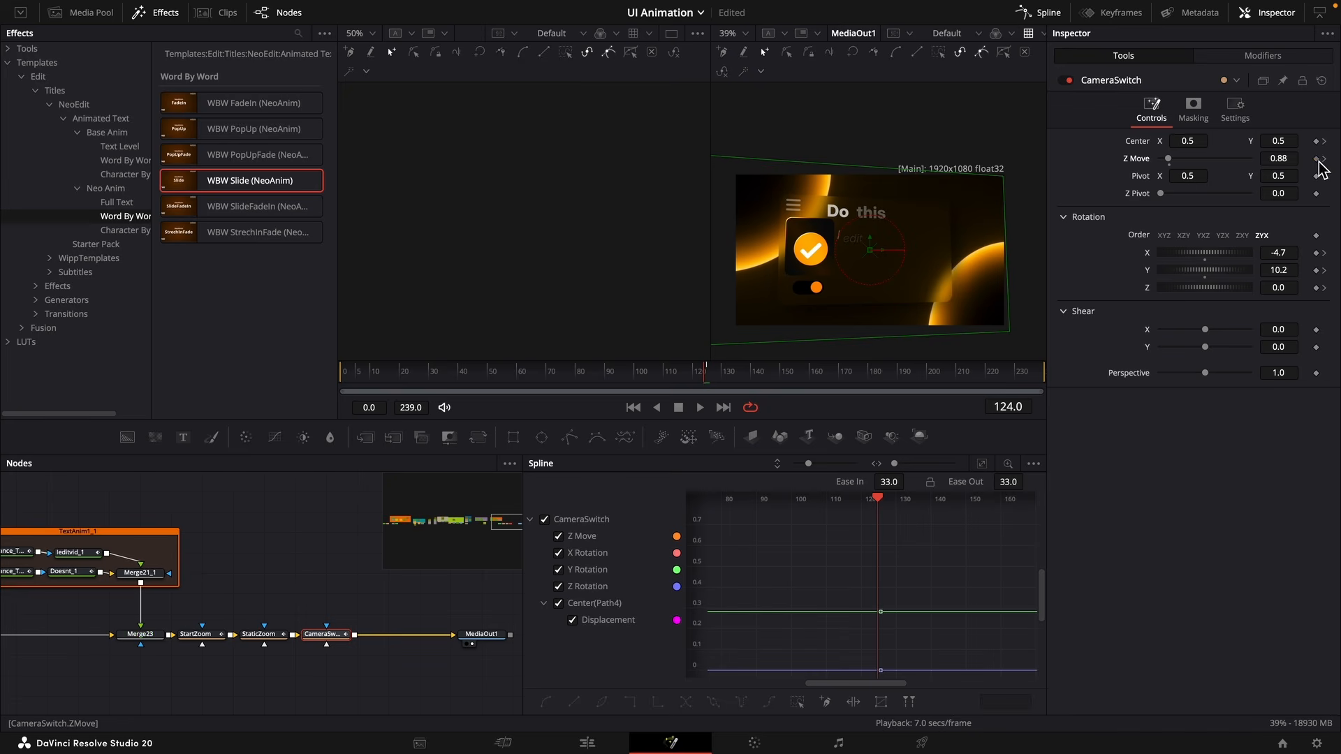
click(1316, 141)
click(1317, 253)
click(1316, 270)
click(1317, 287)
click(1205, 276)
click(1205, 259)
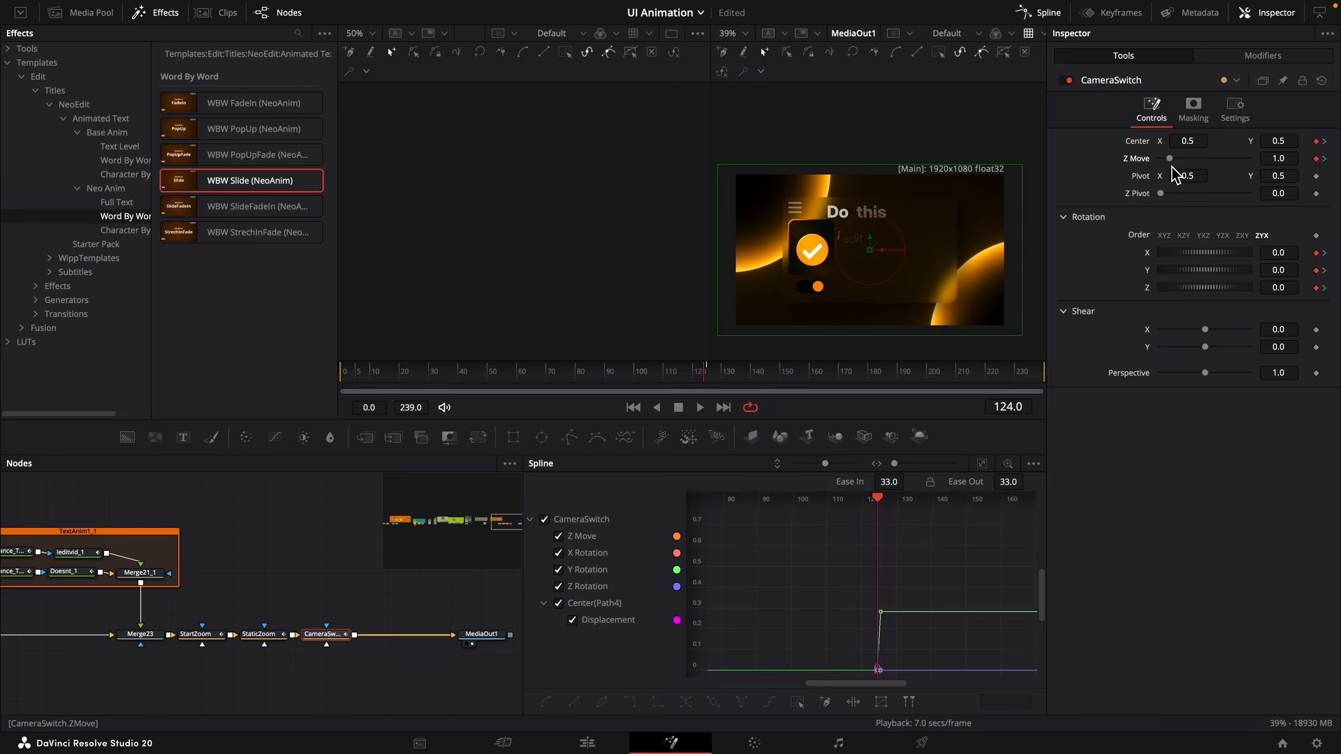
At frame 125, set CameraSwitch's Z Move to 0.8 and Center X to 0.642.
click(714, 379)
key(Left)
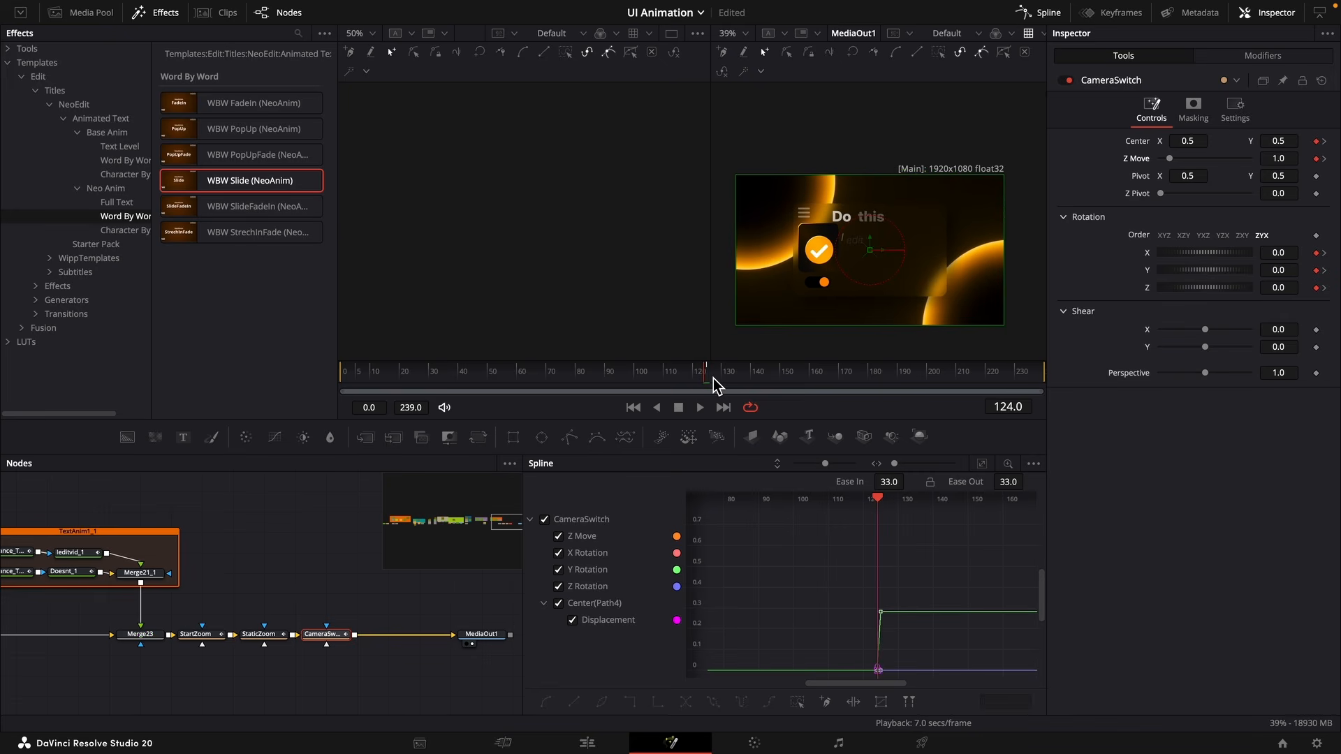
key(Right)
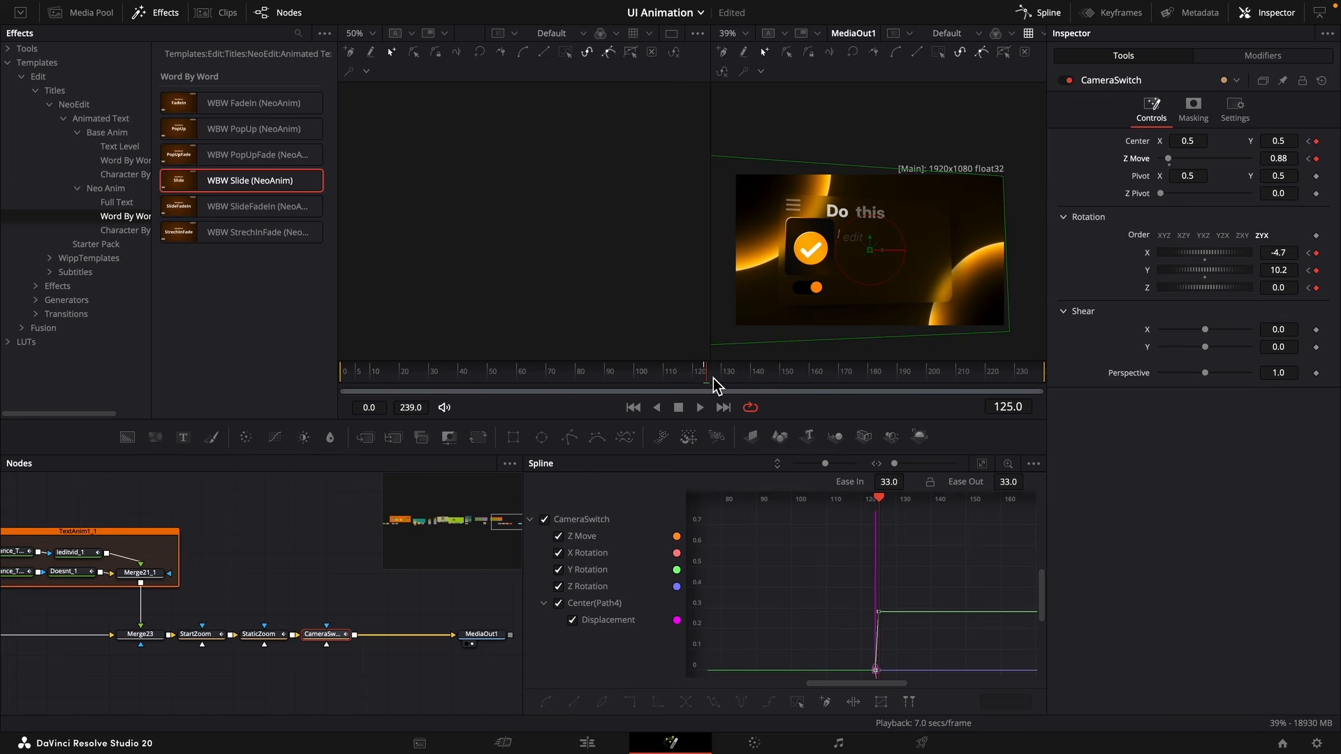
drag(1296, 159, 1292, 159)
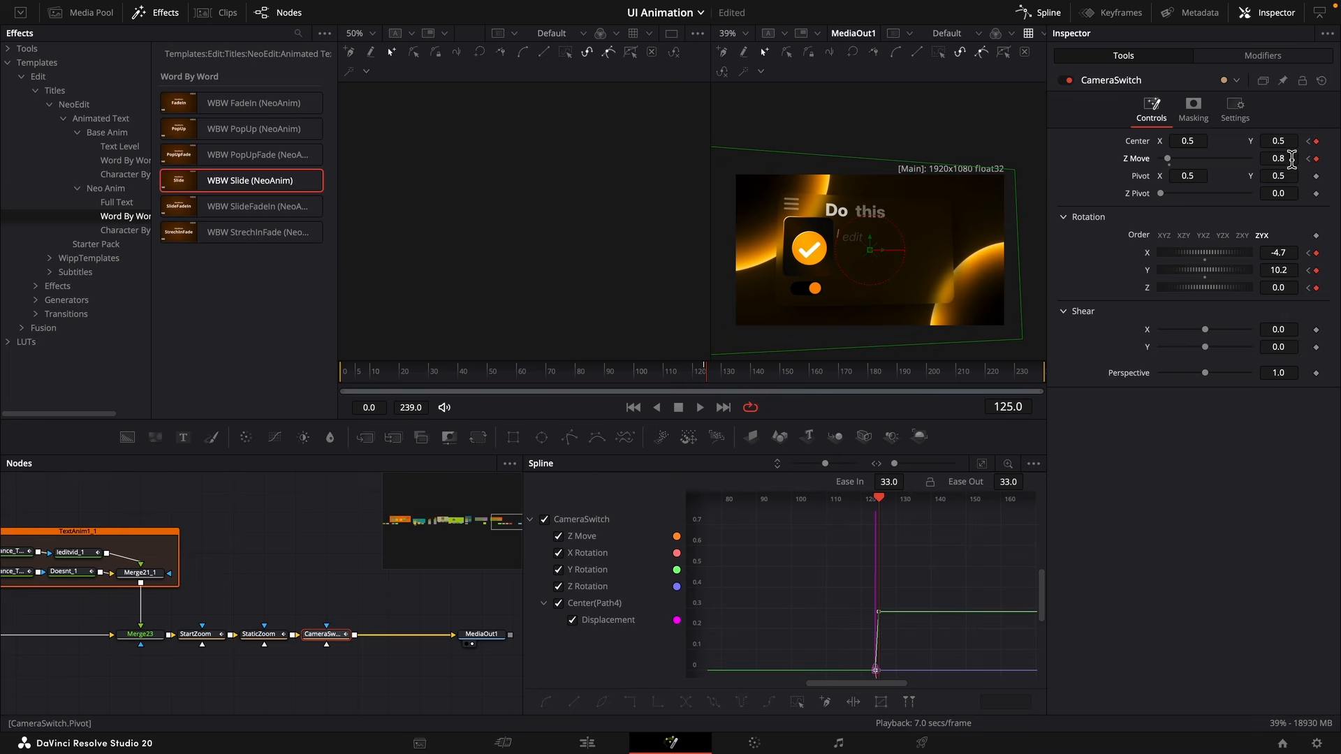
drag(1195, 143, 1182, 141)
Keyframe CameraSwitch's Center X at 0.429 on frame 239 and apply Out Cubic easing to the movement curve.
click(1048, 372)
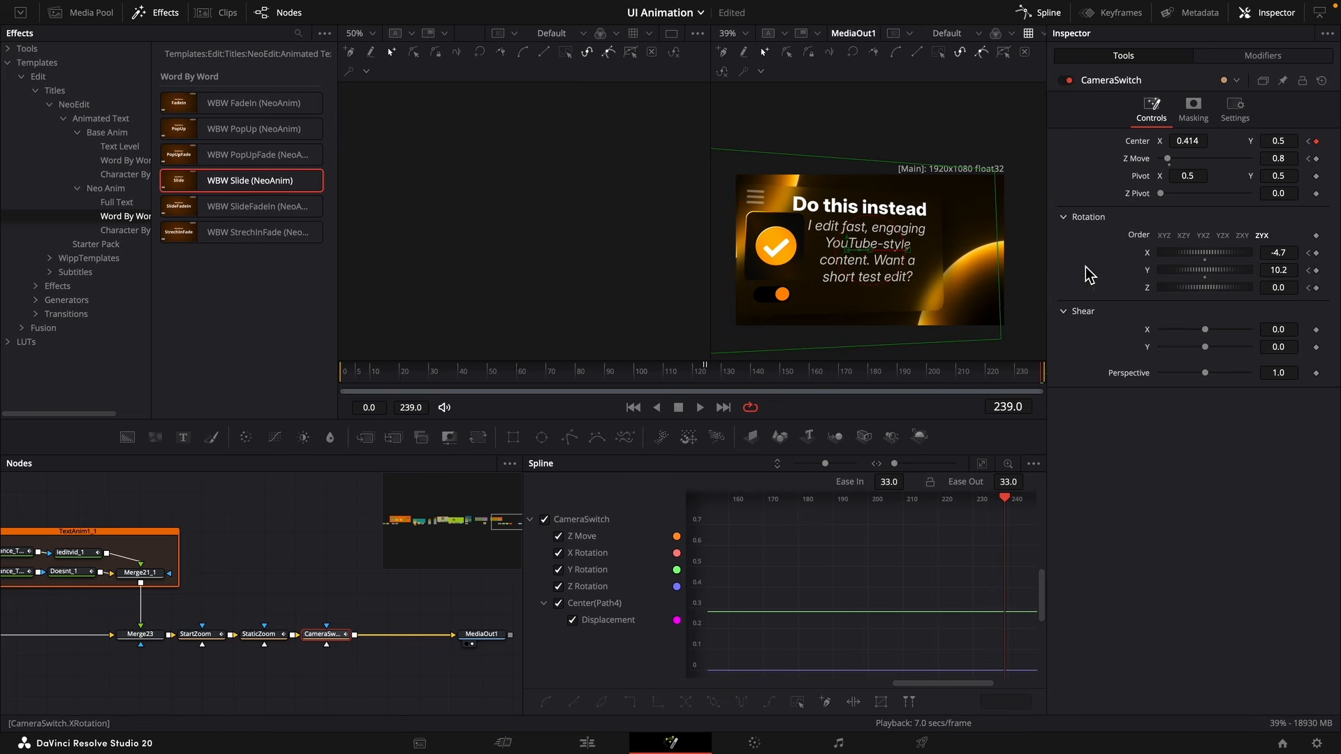
click(982, 464)
drag(1196, 141, 1200, 141)
scroll(940, 584, left, 3)
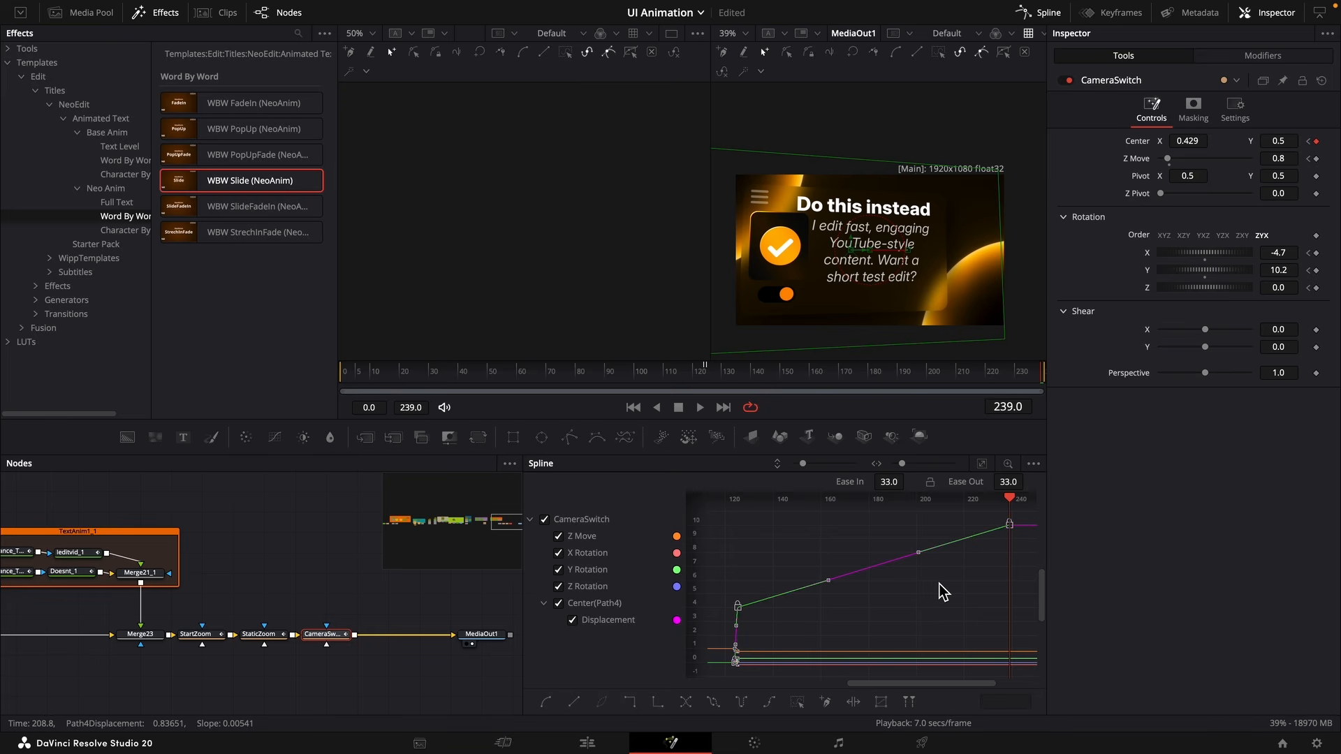
right_click(911, 592)
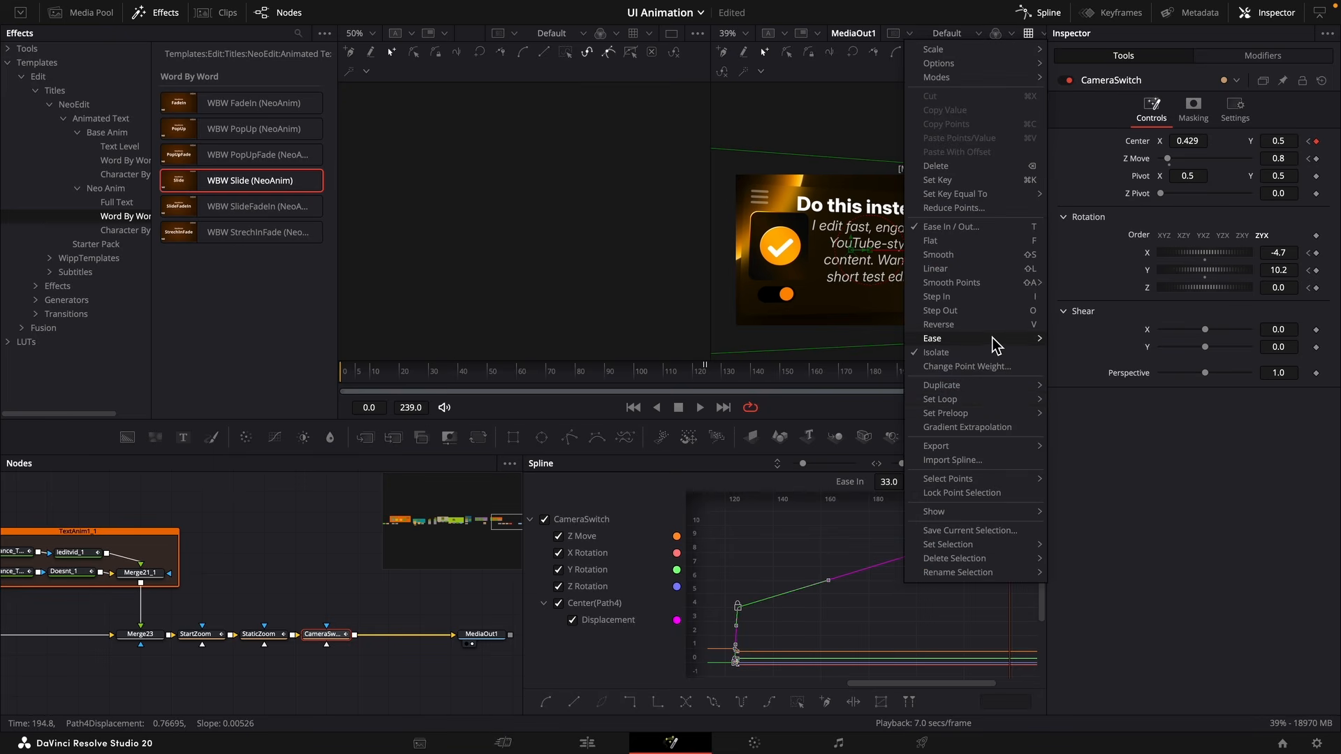
mouse_move(992, 340)
click(1084, 381)
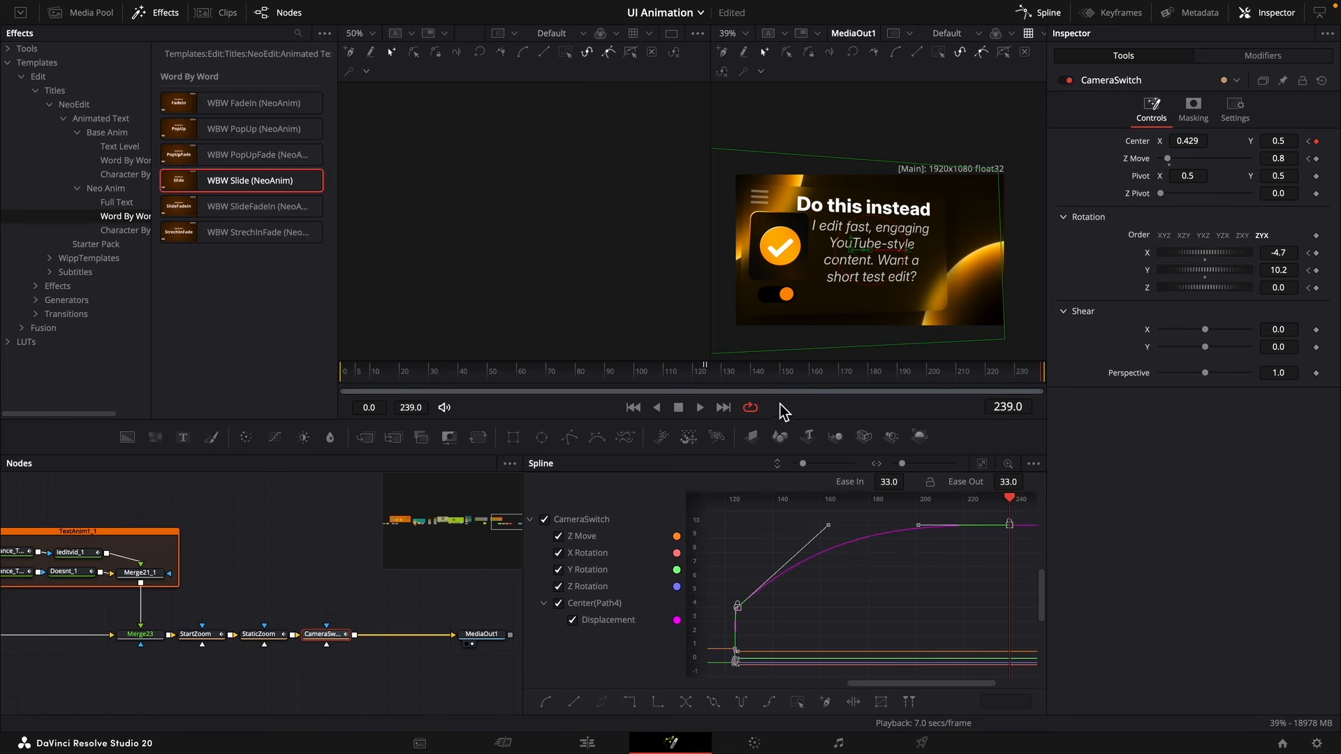
Set CameraSwitch's Center X to 0.478 at frame 239, apply Out Cubic easing to the displacement curve and preview the move.
drag(711, 377, 1047, 373)
drag(1182, 143, 1221, 143)
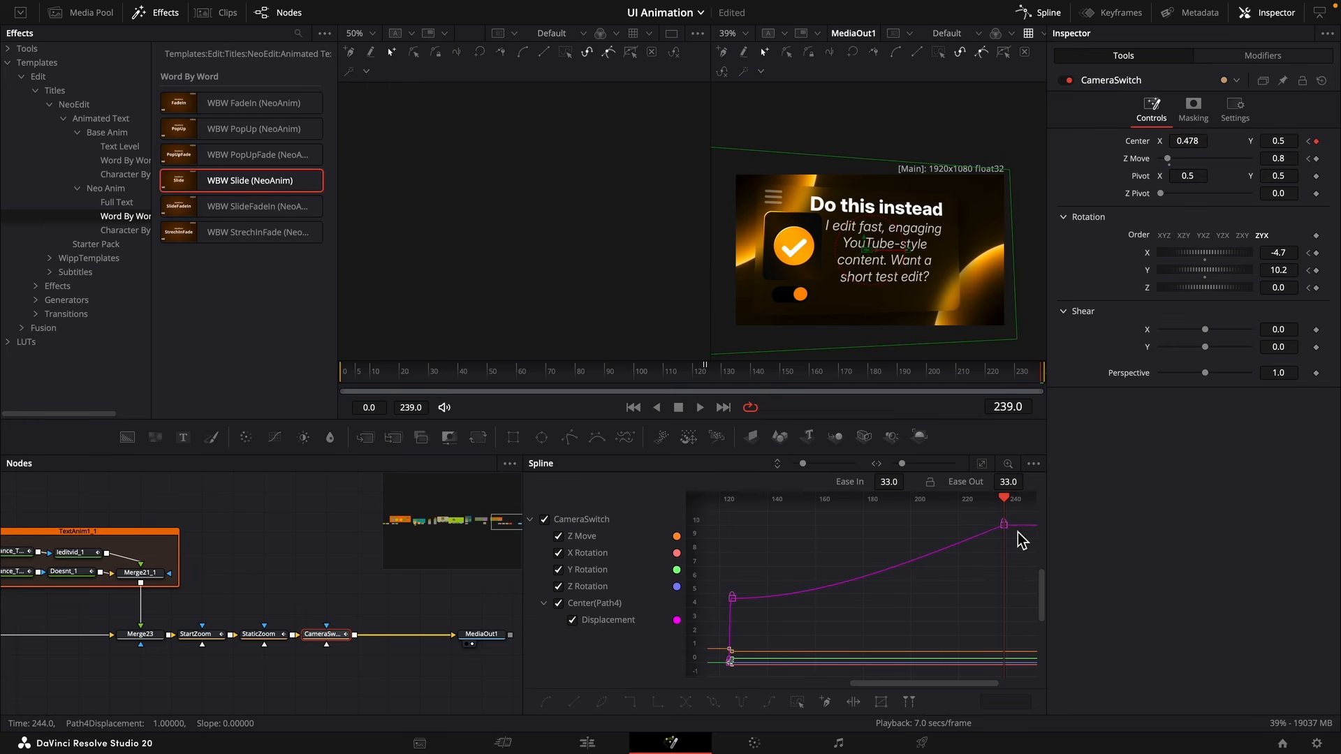
right_click(956, 585)
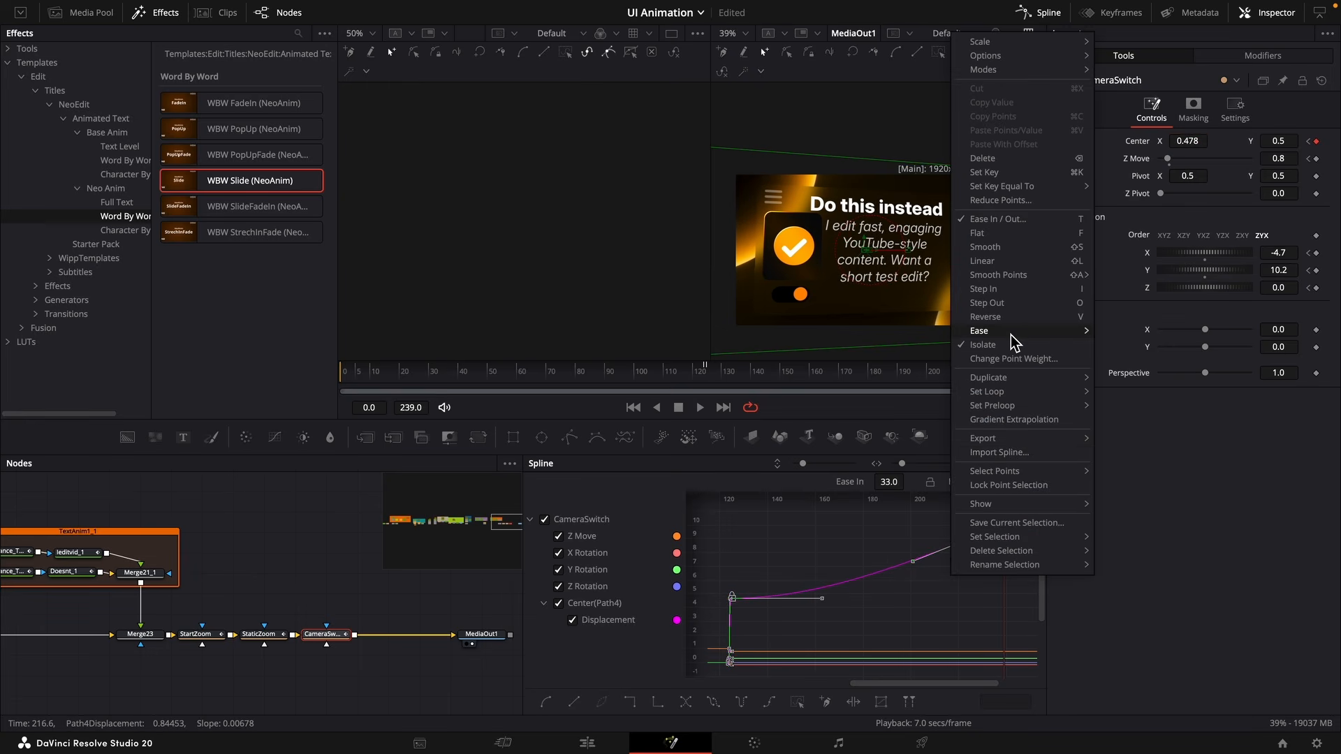
mouse_move(1017, 332)
click(1120, 358)
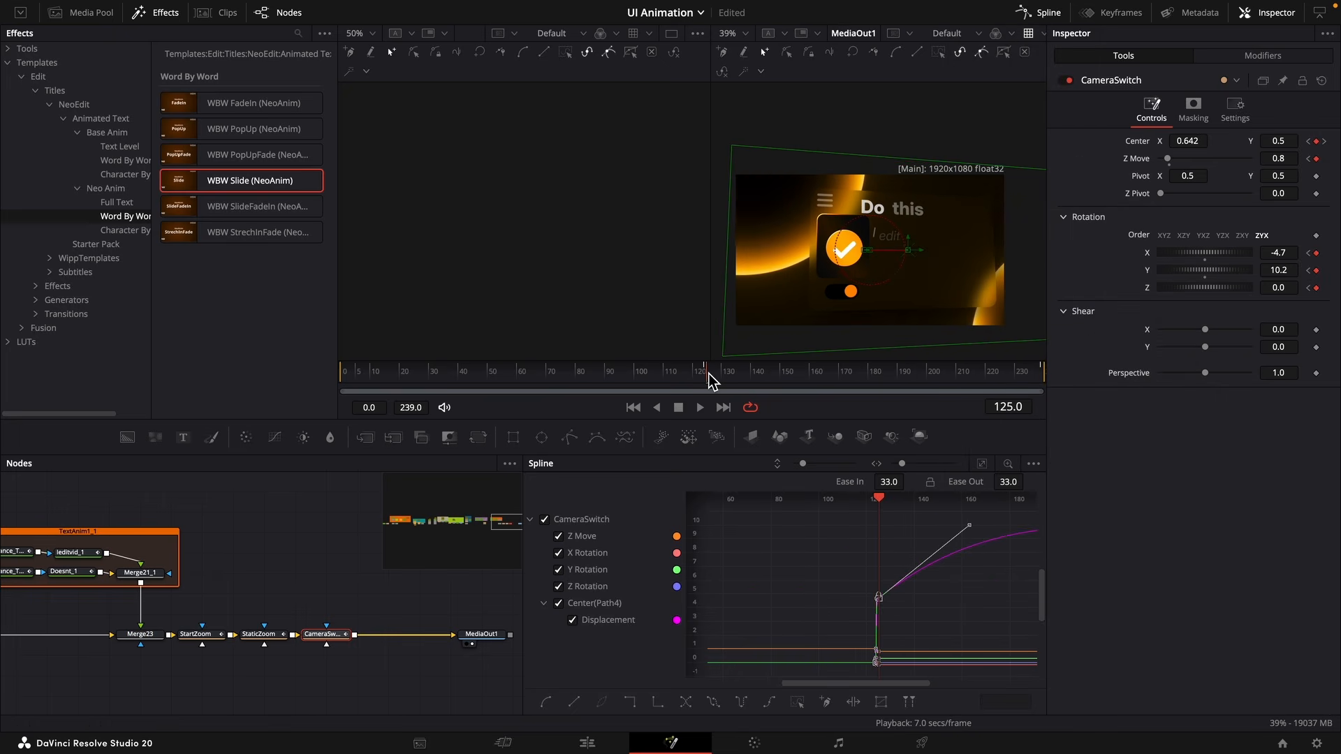
drag(707, 375, 1045, 371)
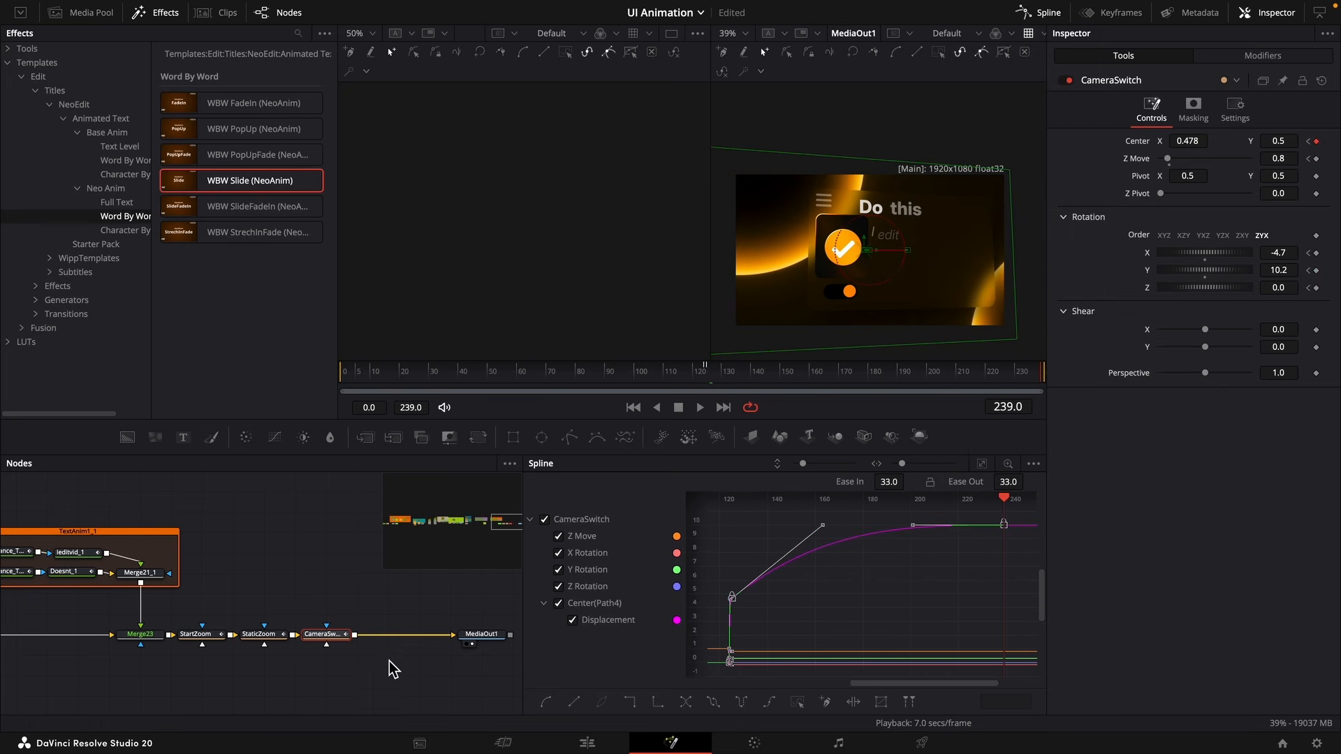
Add a Lens Blur node between CameraSwitch and MediaOut1.
drag(330, 668, 453, 668)
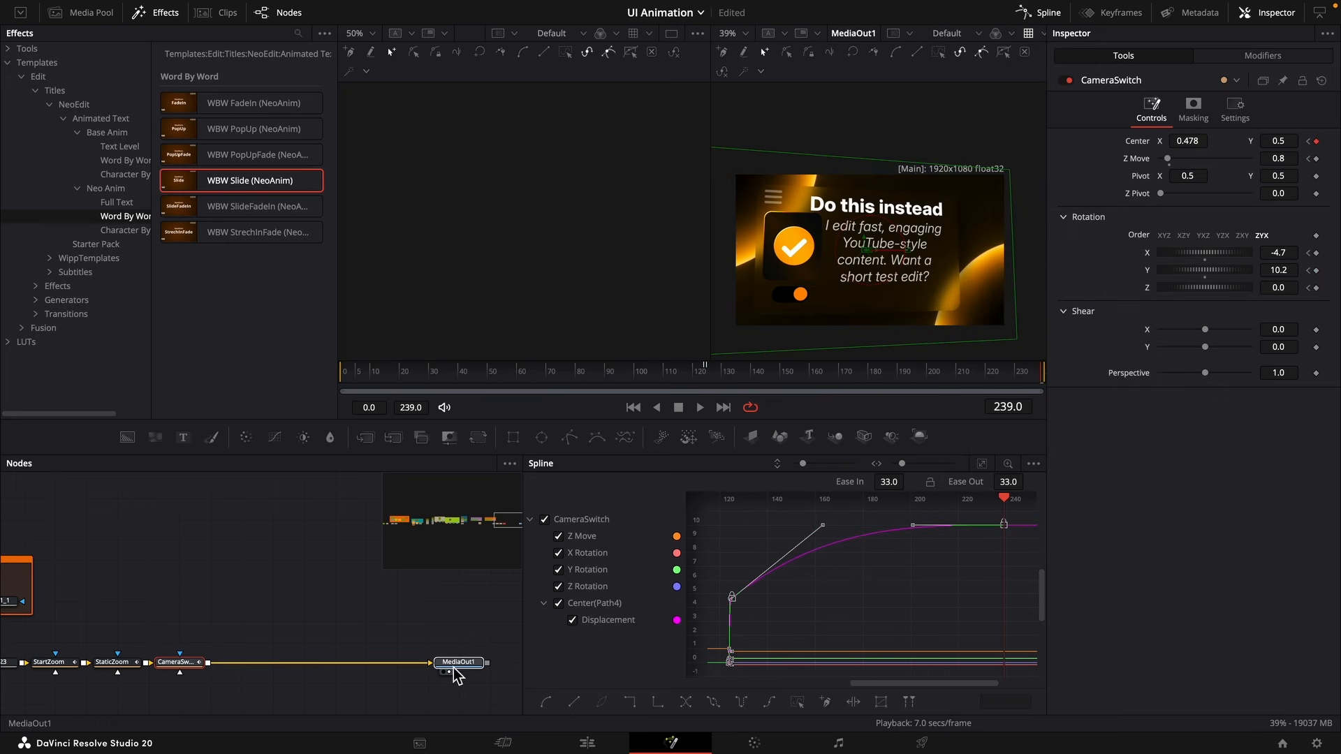
click(172, 663)
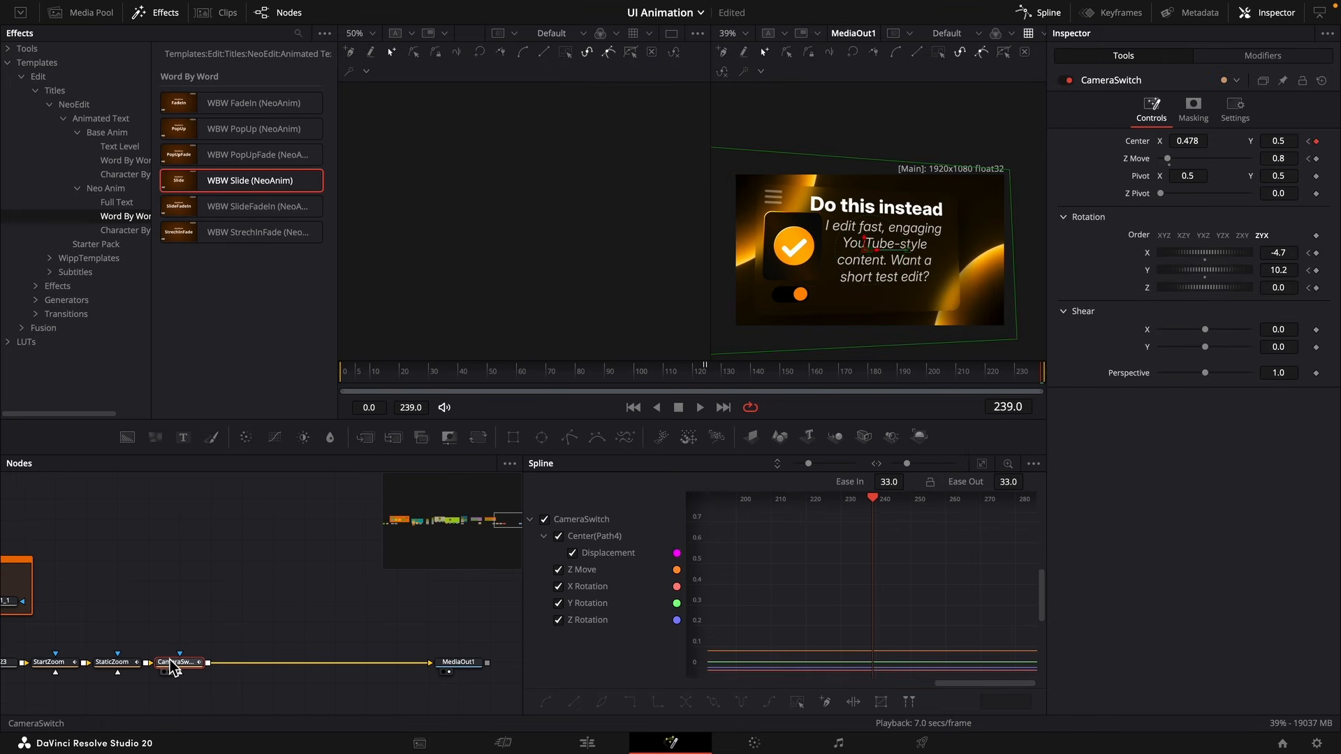
key(shift+space)
text(def)
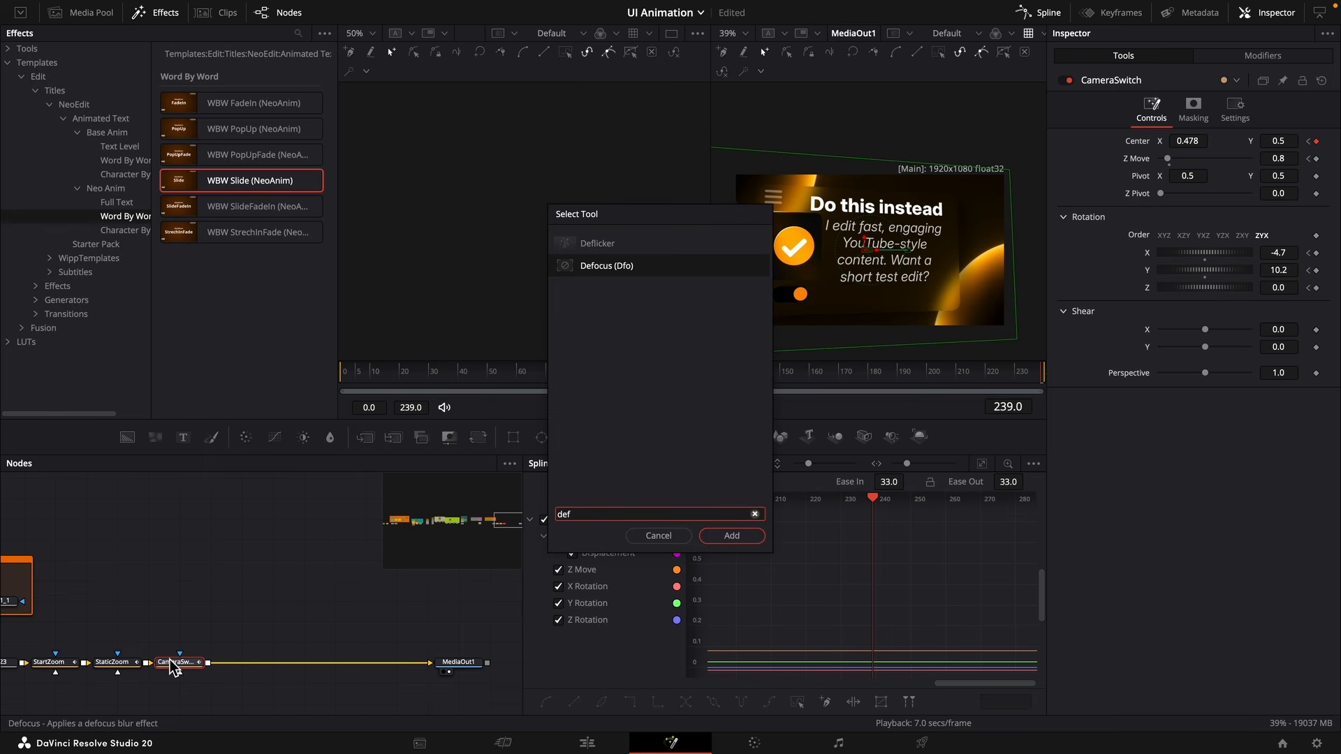
key(BackSpace)
key(BackSpace)
key(BackSpace)
text(lens)
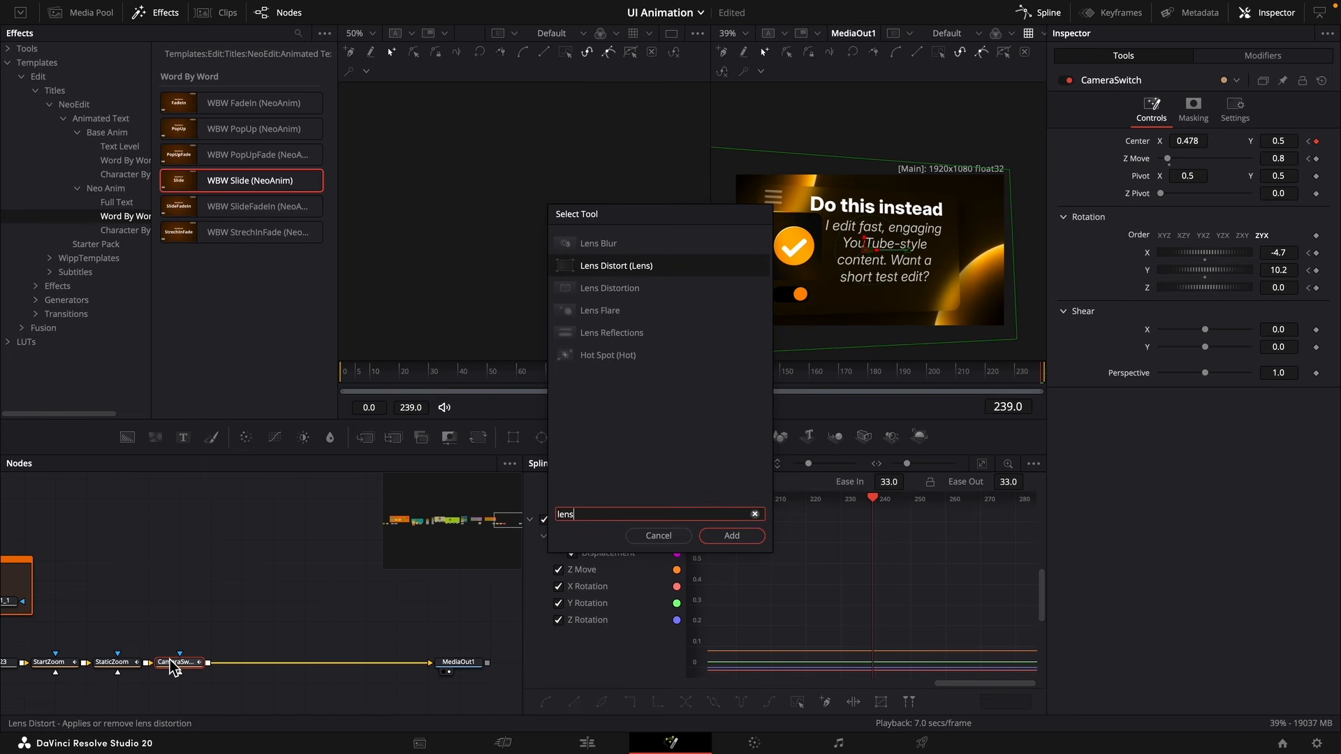
key(Up)
key(Return)
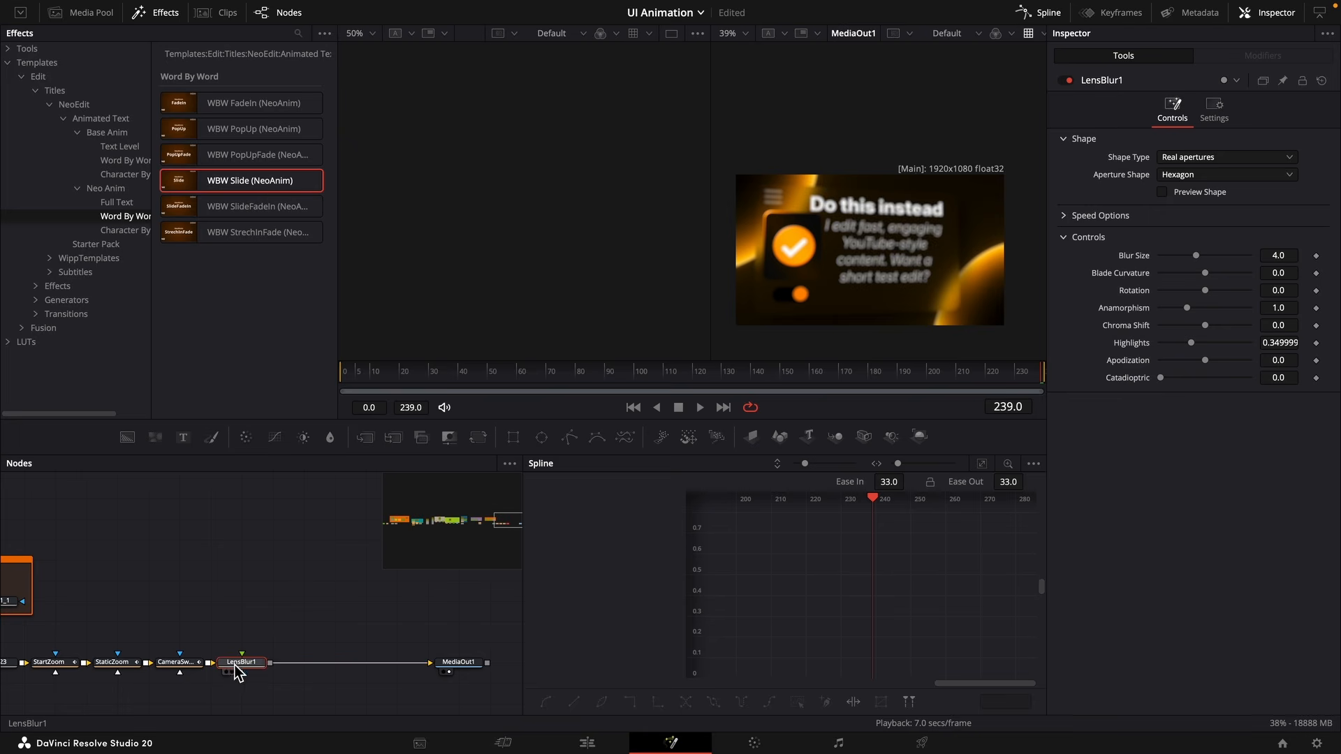
Pull LensBlur1 out of the chain and insert a Defocus node directly after CameraSwitch.
drag(240, 665, 241, 644)
click(190, 667)
key(shift+space)
text(def)
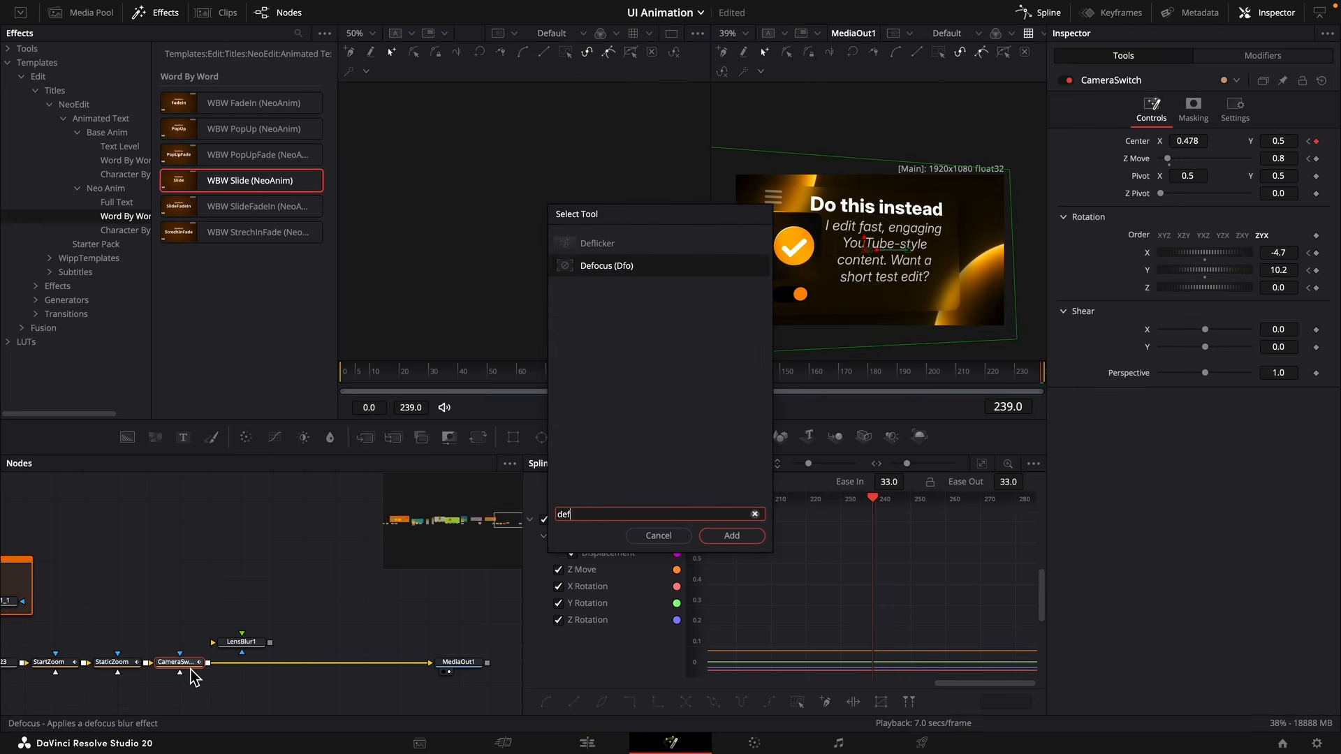
key(Return)
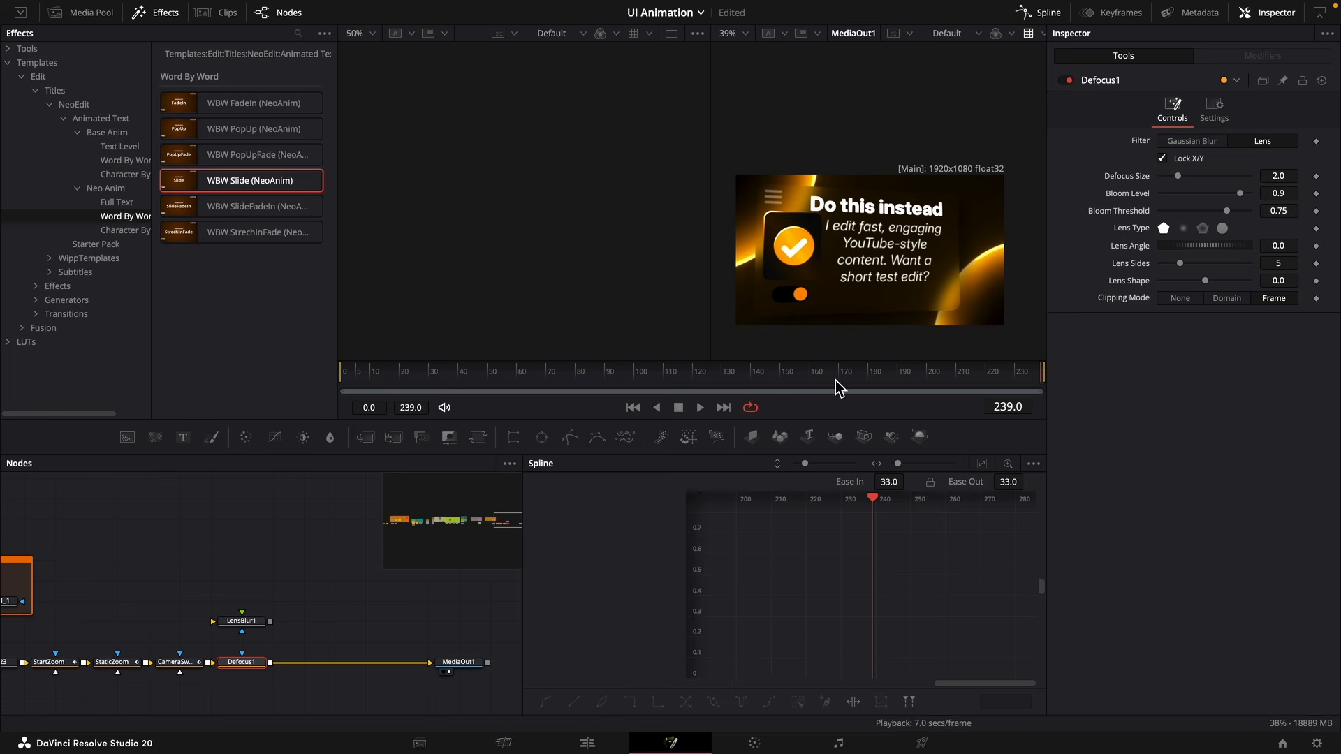
Keyframe Defocus1's Defocus Size at 0.0 on frame 124, 5.67 on frame 125 and 0.0 on frame 180.
click(710, 371)
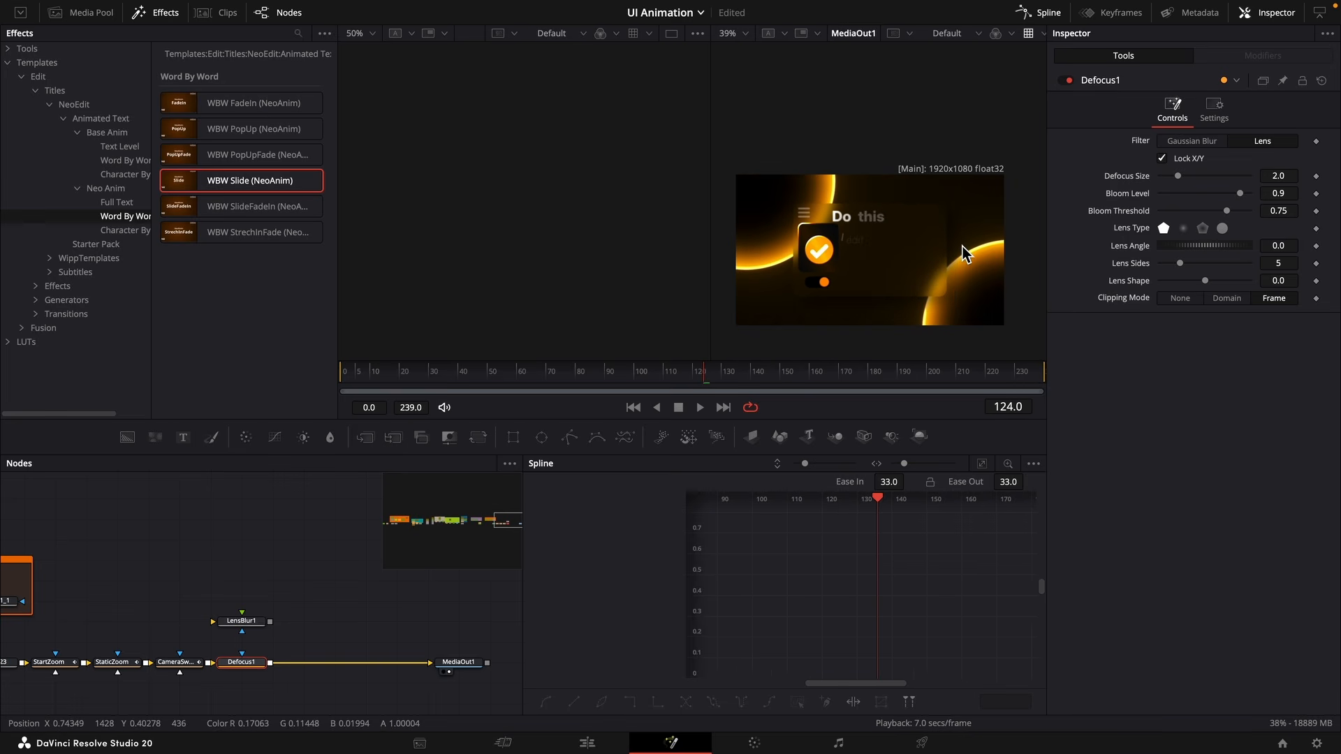
key(Left)
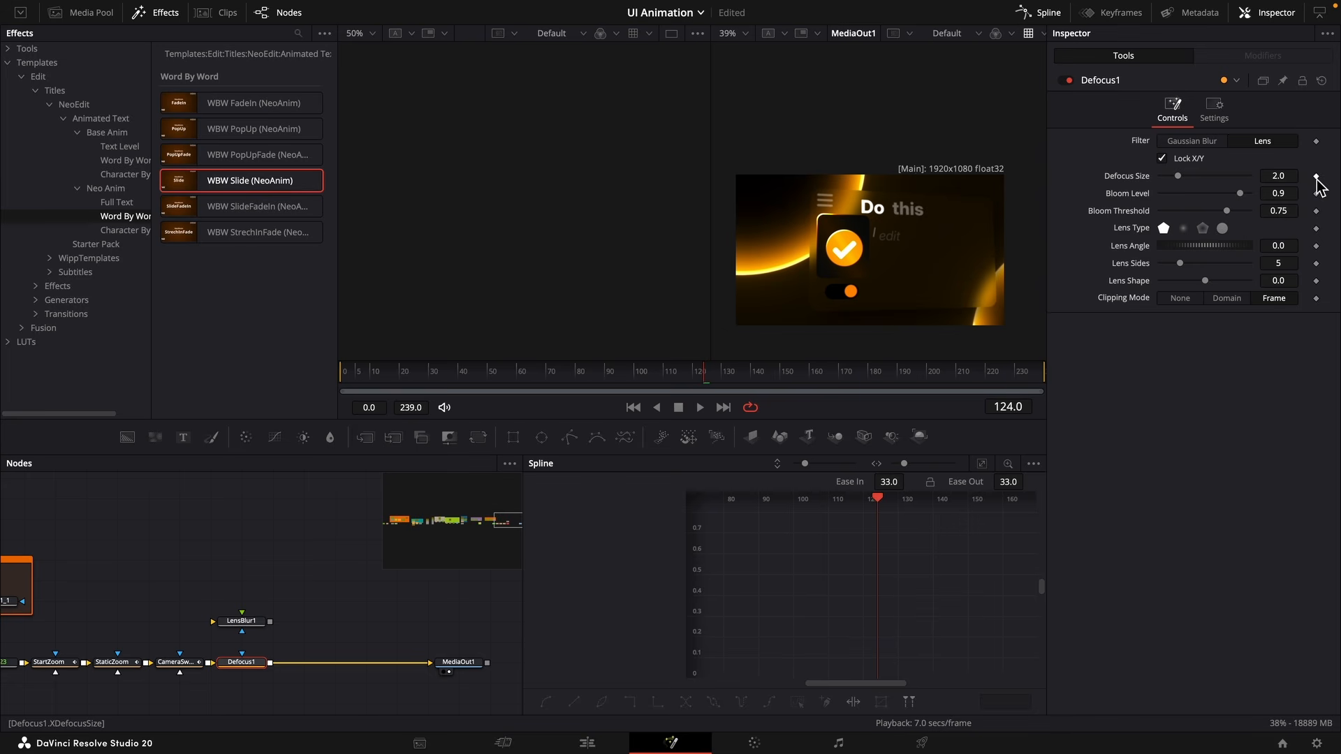
click(1319, 177)
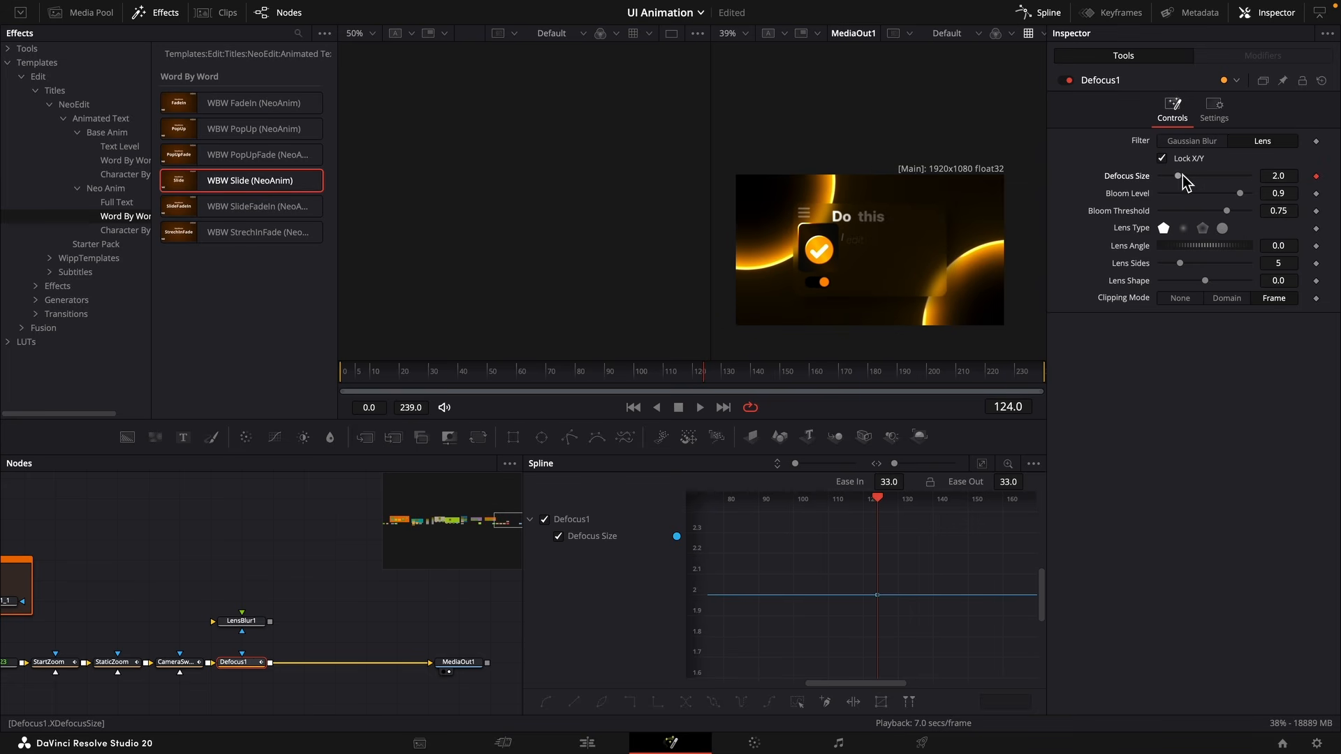
drag(1183, 175, 1095, 174)
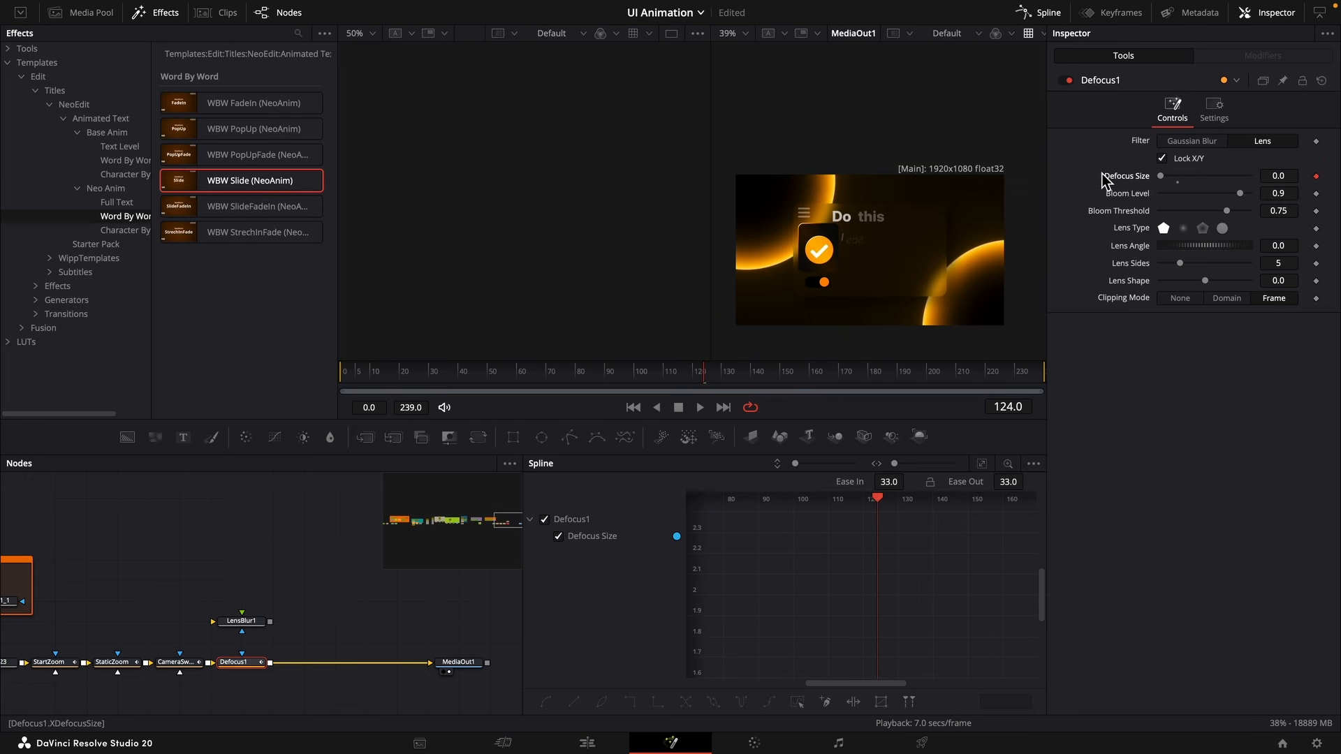
key(Right)
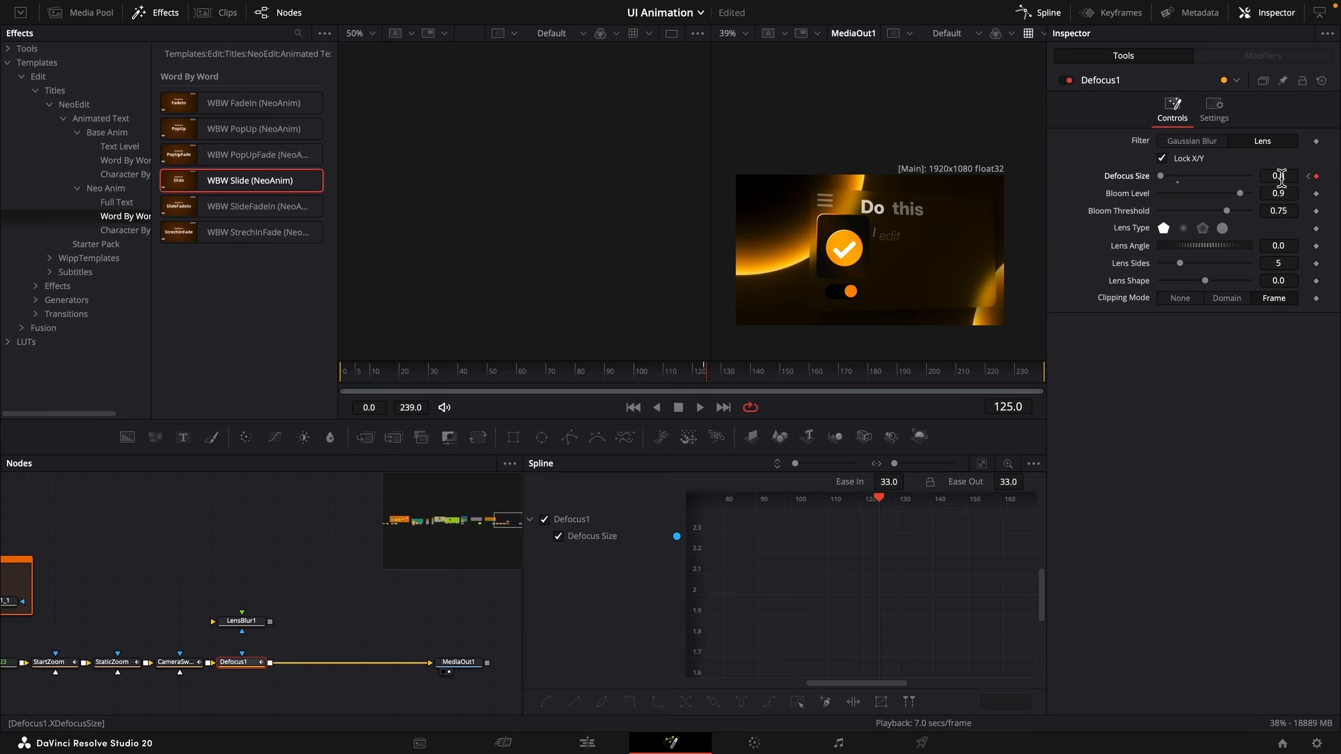
mouse_move(1277, 178)
mouse_down()
mouse_move(1308, 178)
mouse_move(1289, 179)
mouse_up()
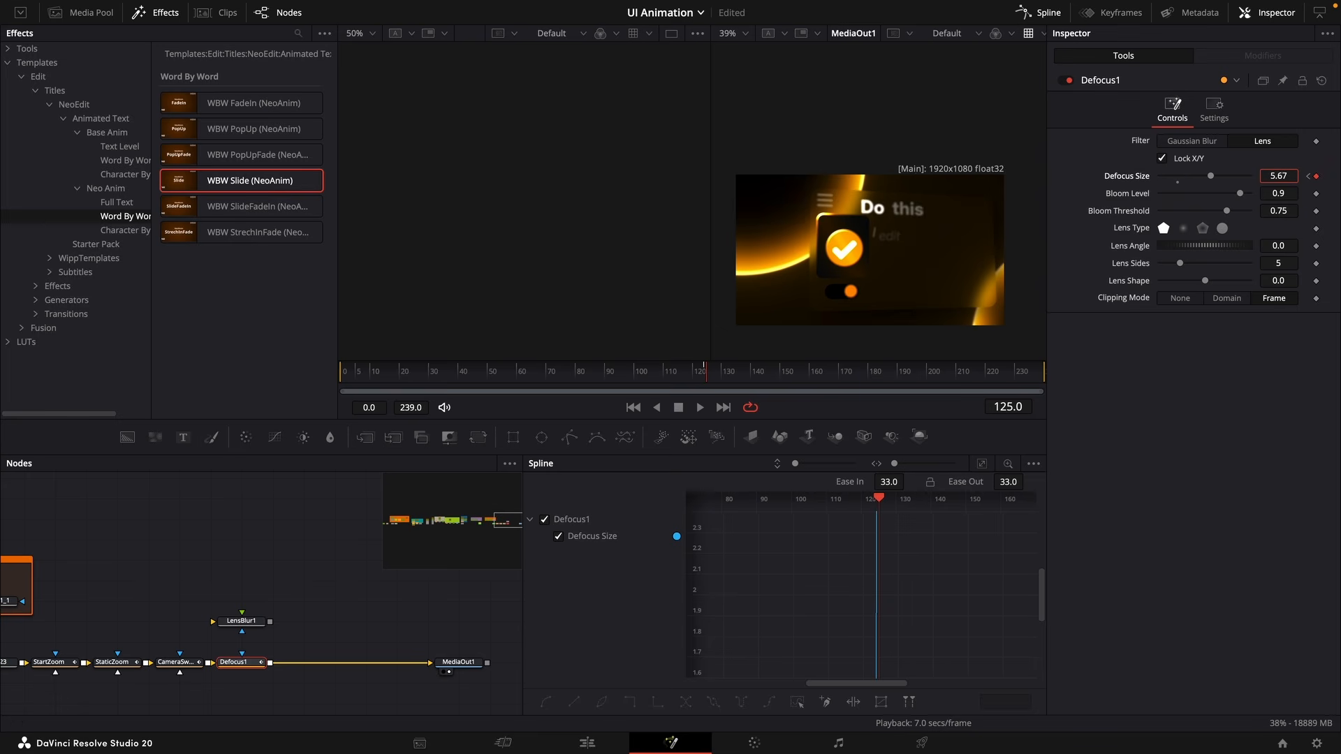
click(877, 374)
drag(1285, 177, 1247, 178)
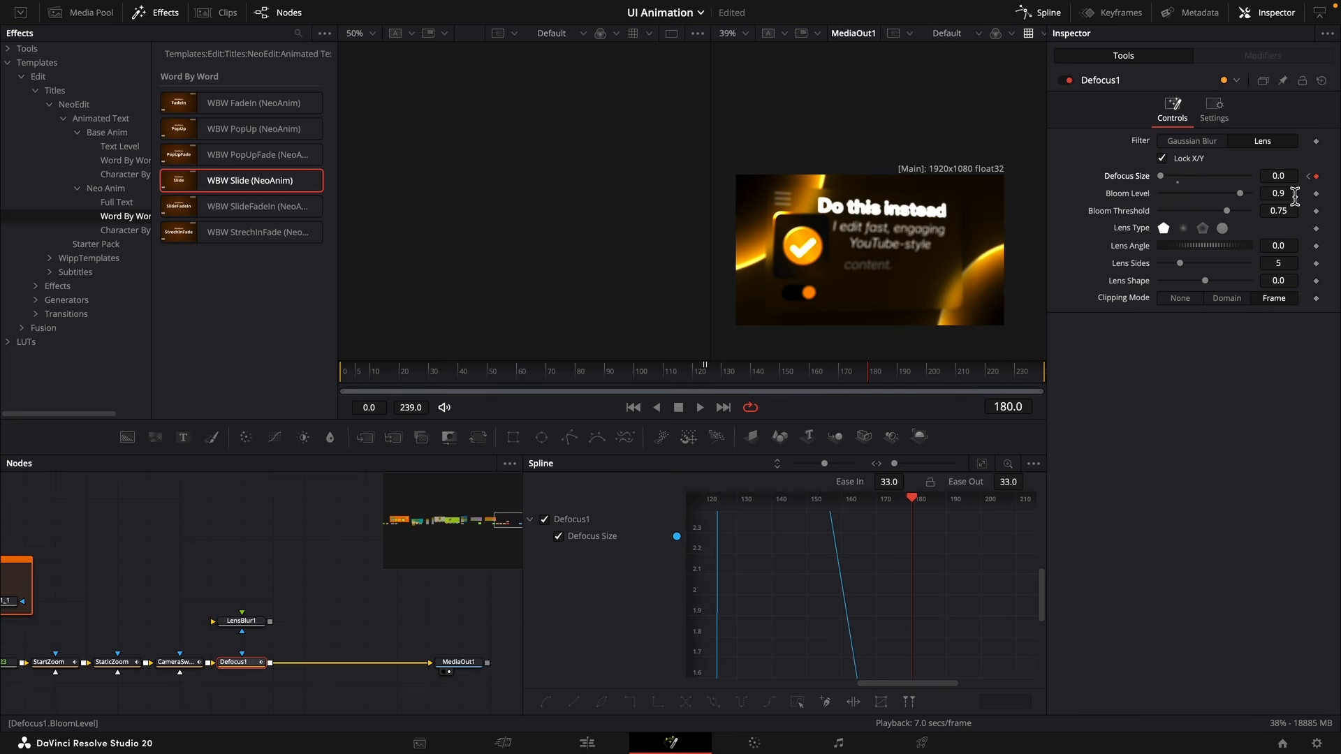
Apply Out Cubic easing to all keyframes of Defocus1's Defocus Size curve.
key(super+f)
key(super+a)
right_click(883, 551)
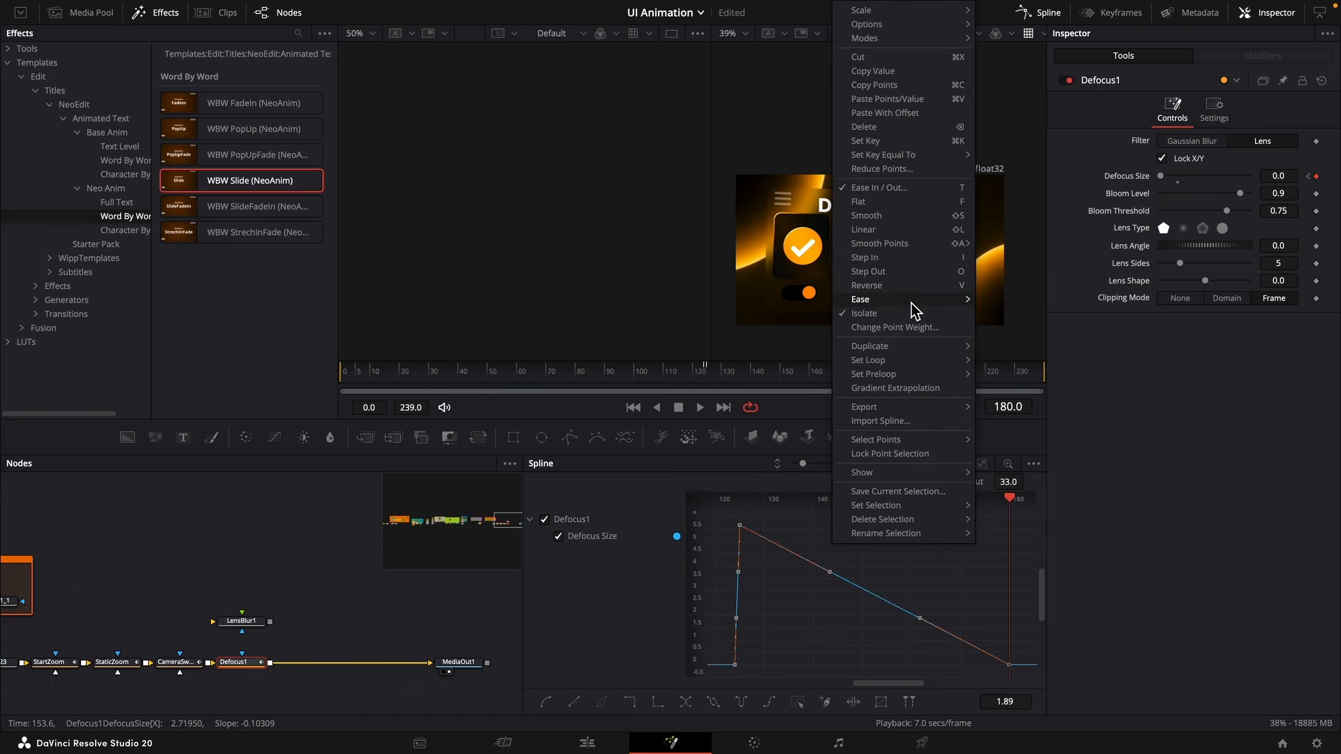
mouse_move(928, 304)
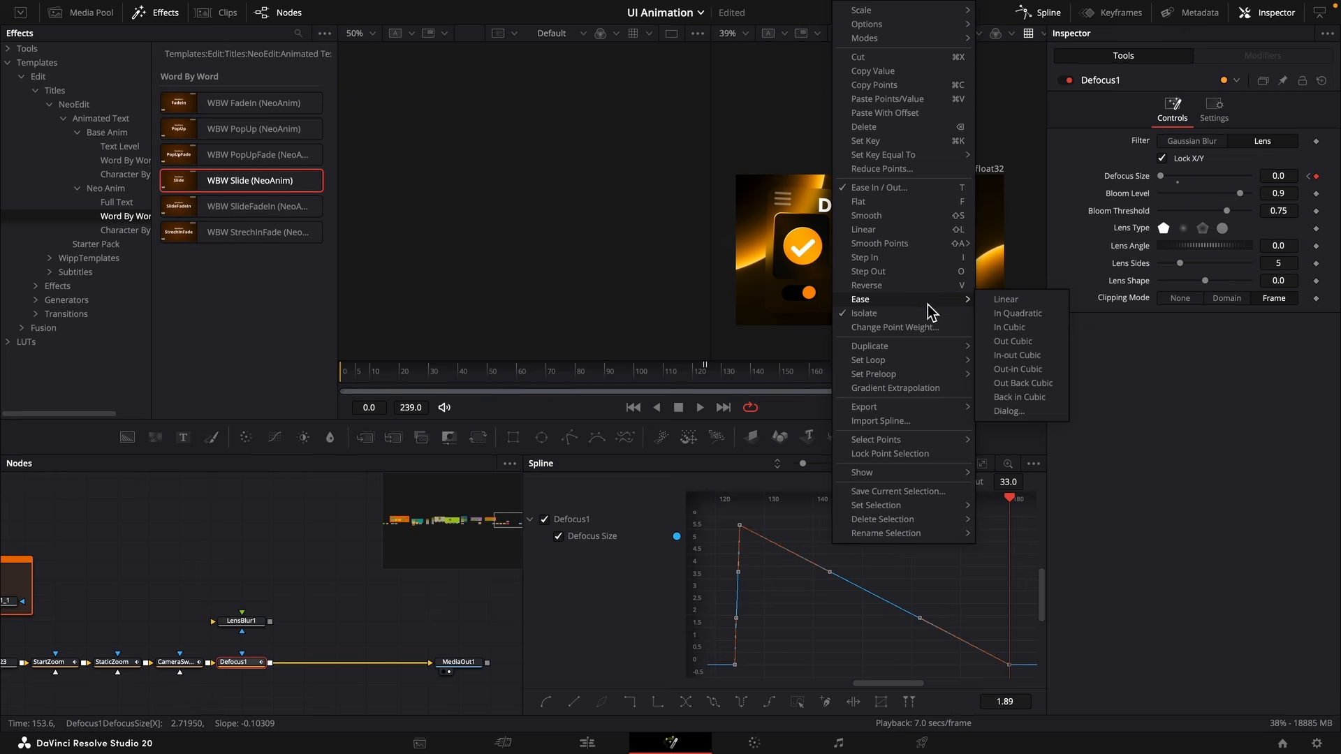
click(1003, 342)
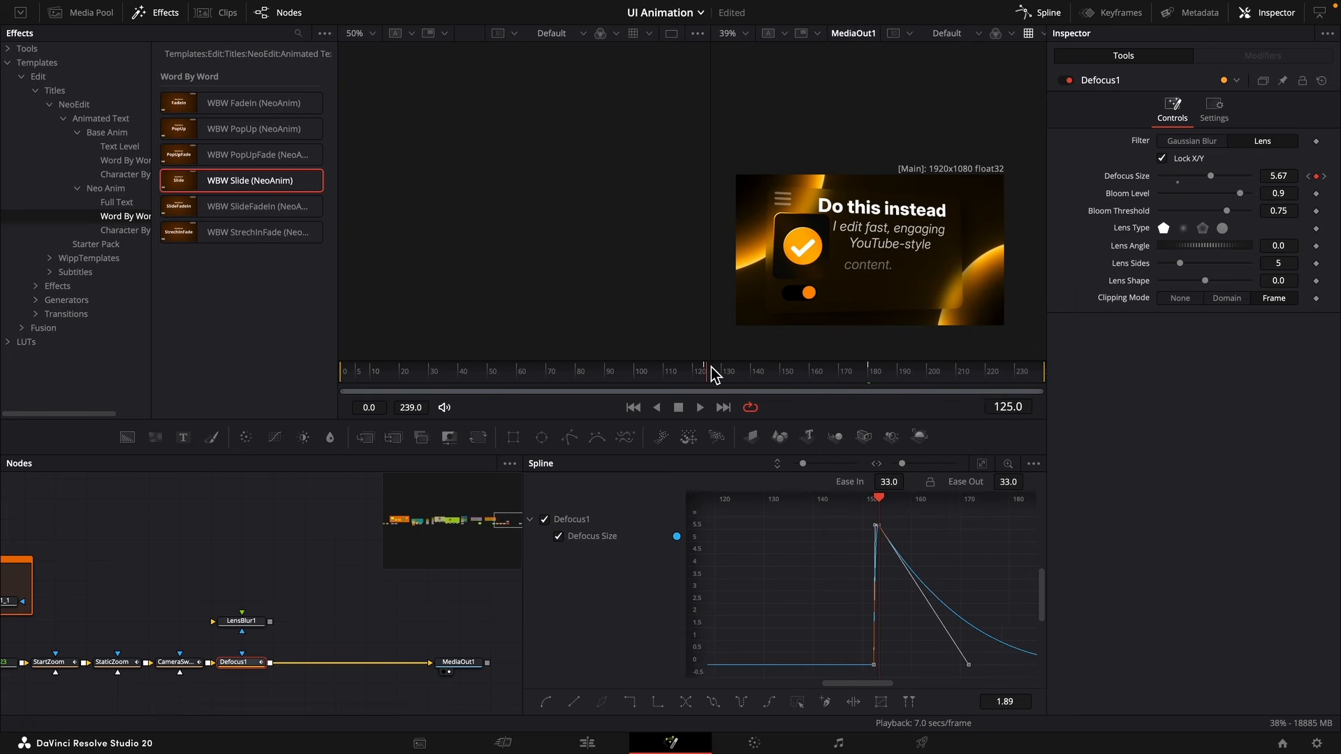
Insert a Vignette node directly after Defocus1 and set its Operating Mode to Advanced.
click(475, 663)
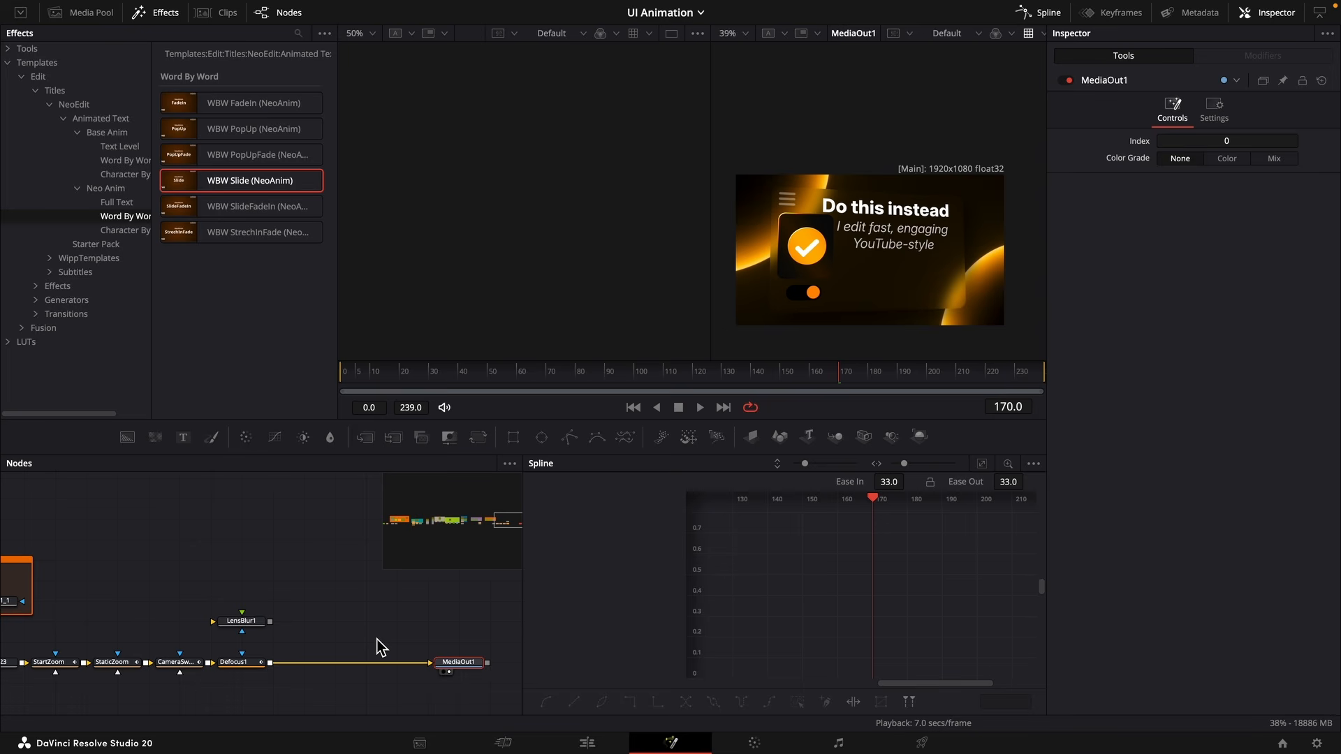
click(241, 662)
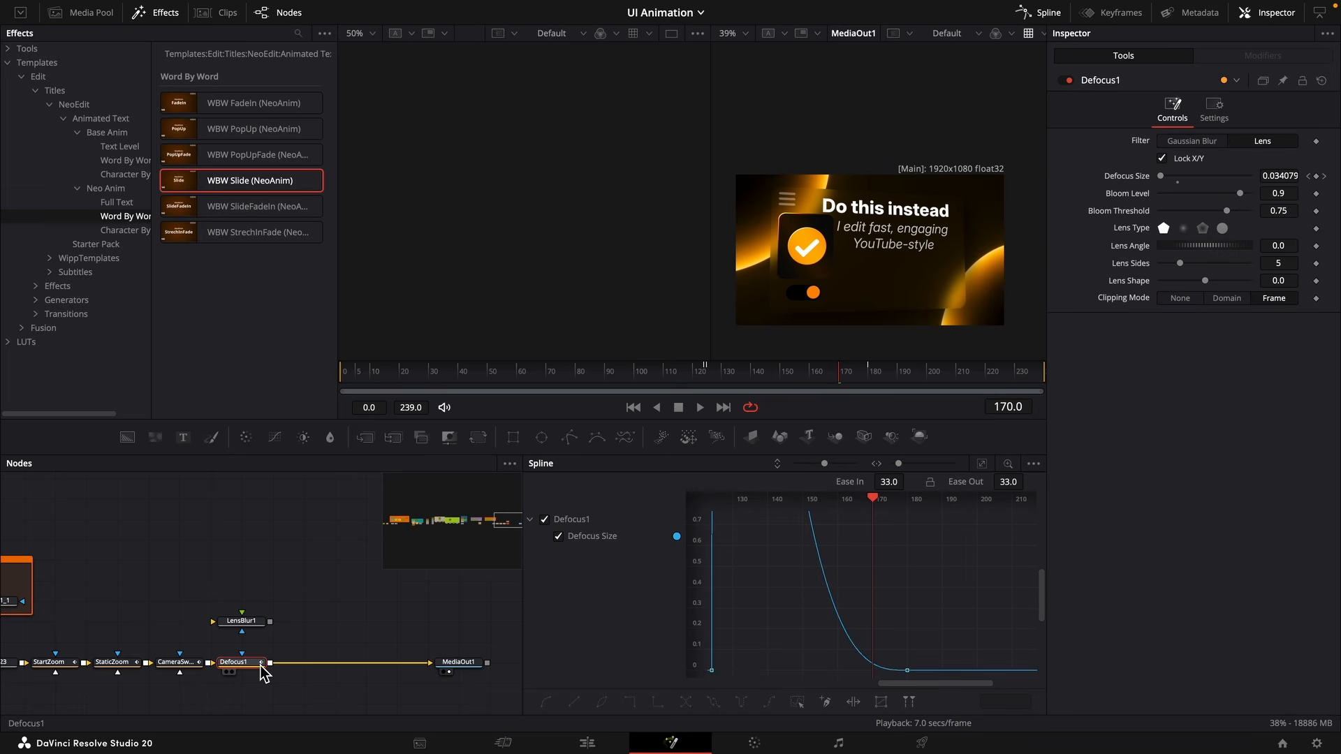
key(shift+space)
text(vig)
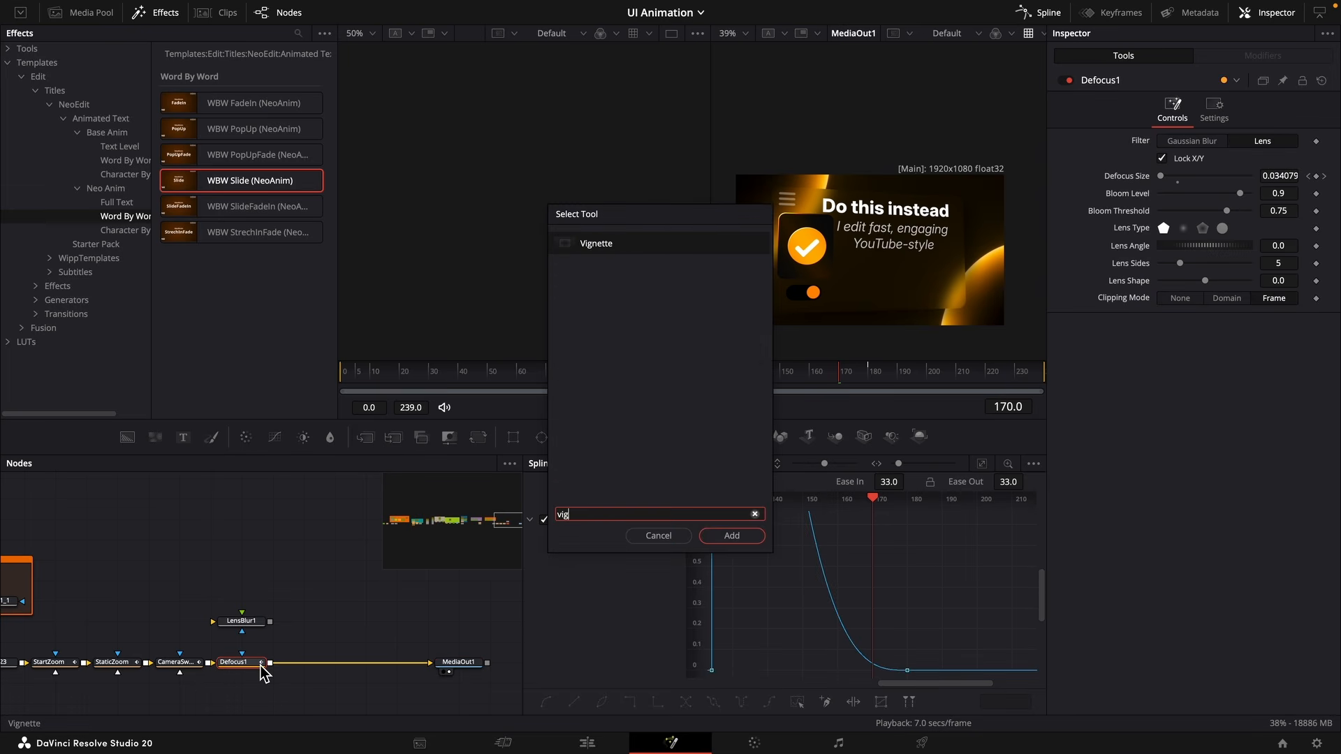
key(Return)
click(1234, 142)
click(1218, 173)
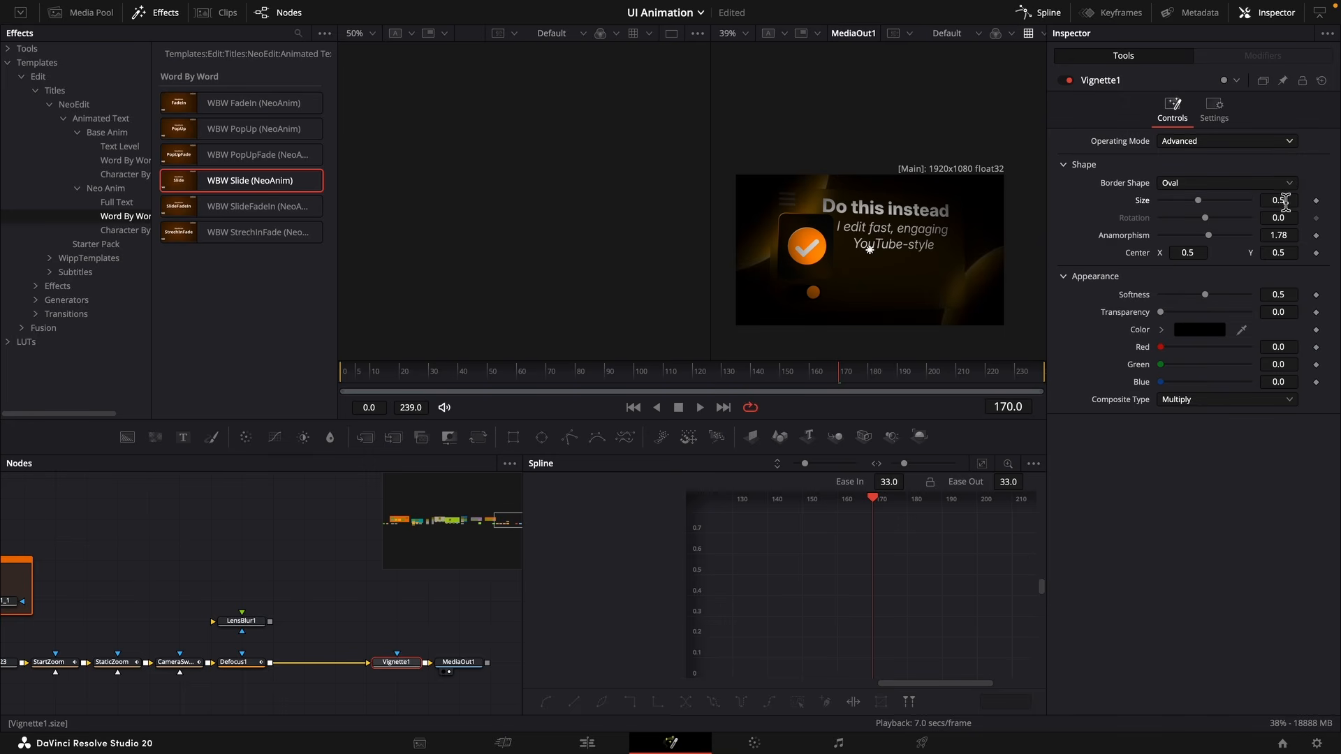
Set Vignette1's Size to 0.6451 and Transparency to 0.527, and compare the image with the node disabled and enabled.
drag(1281, 200, 1289, 200)
drag(1199, 201, 1213, 200)
drag(1160, 313, 1276, 312)
click(1067, 83)
click(1067, 83)
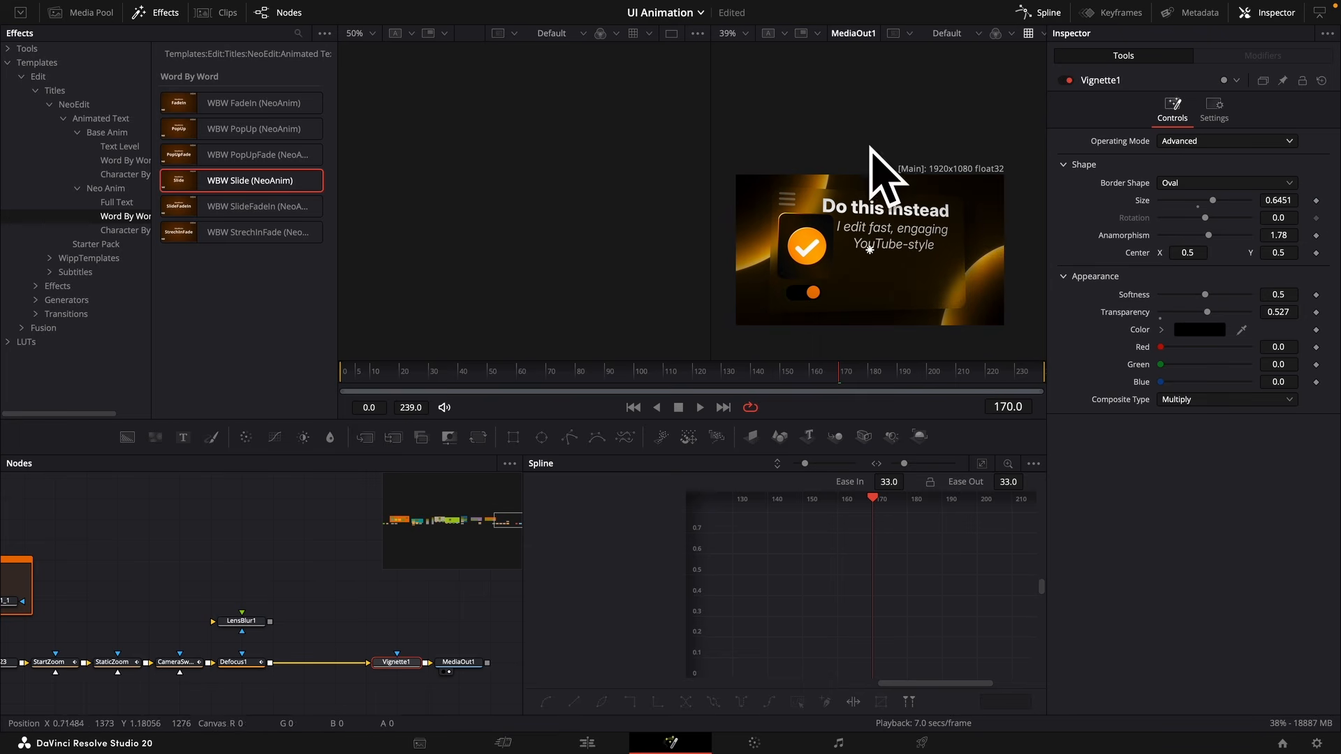
Insert a Grain node between Defocus1 and Vignette1, set its Power to 1.5 and check the grain up close.
key(shift+space)
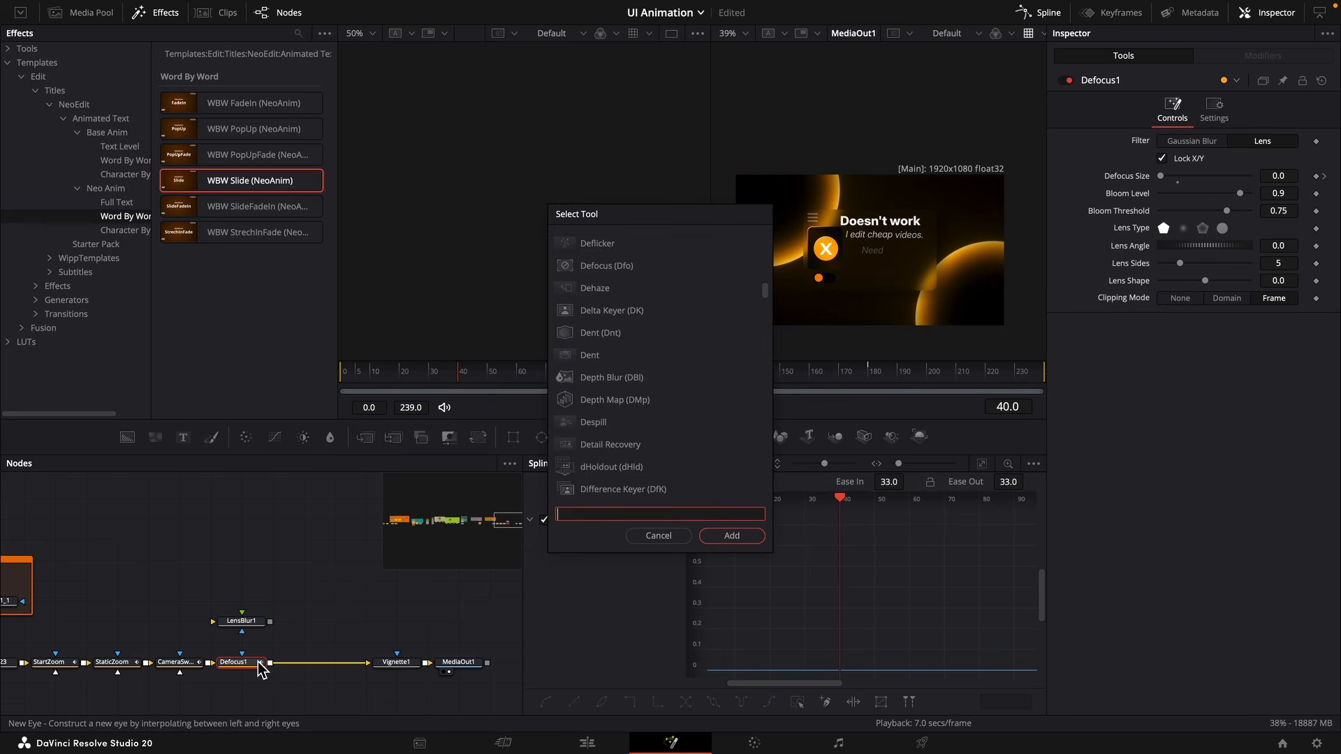
text(Grai)
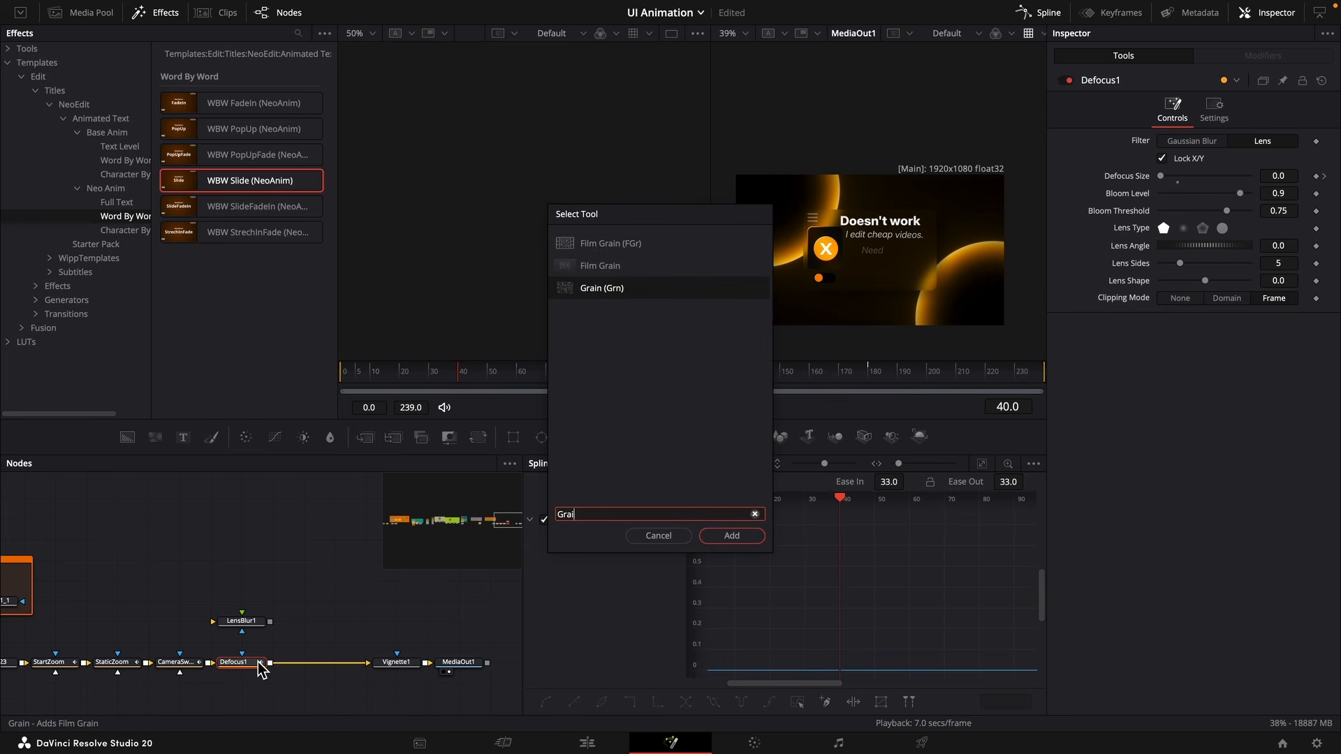
key(Return)
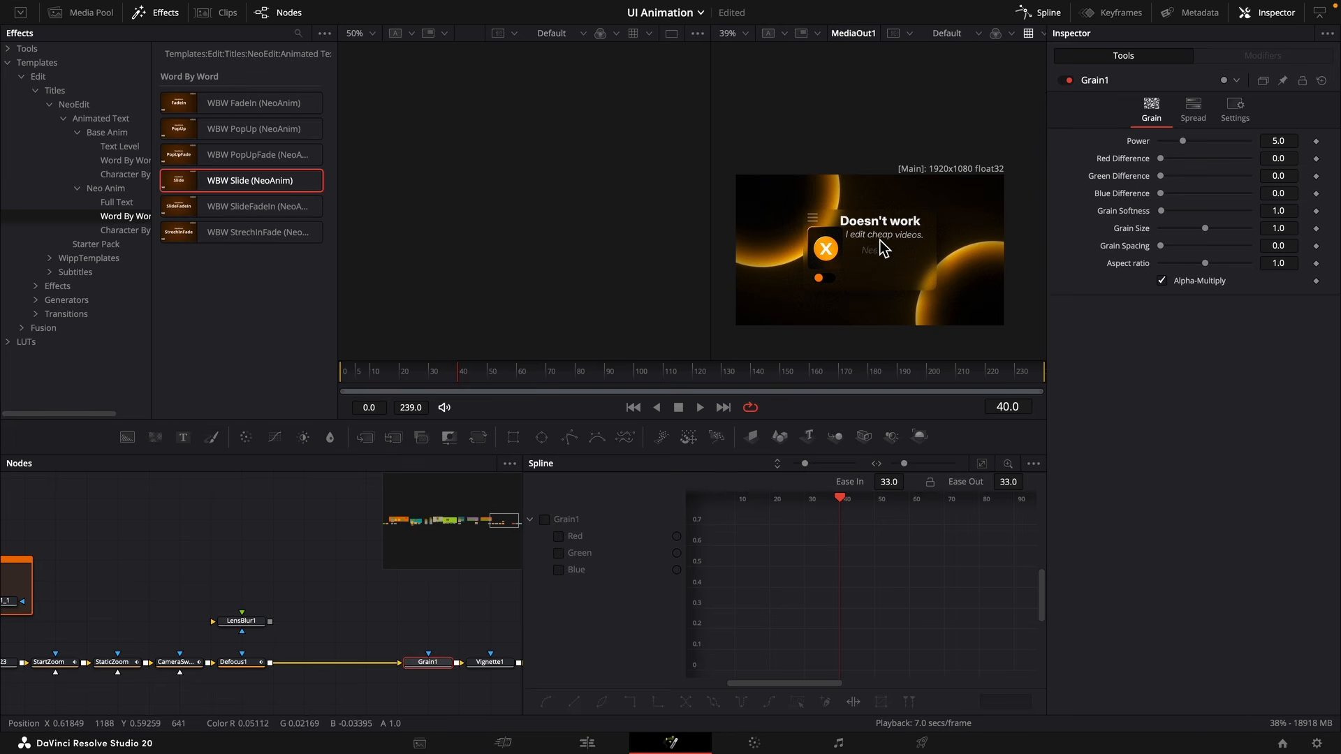
scroll(883, 248, up, 8)
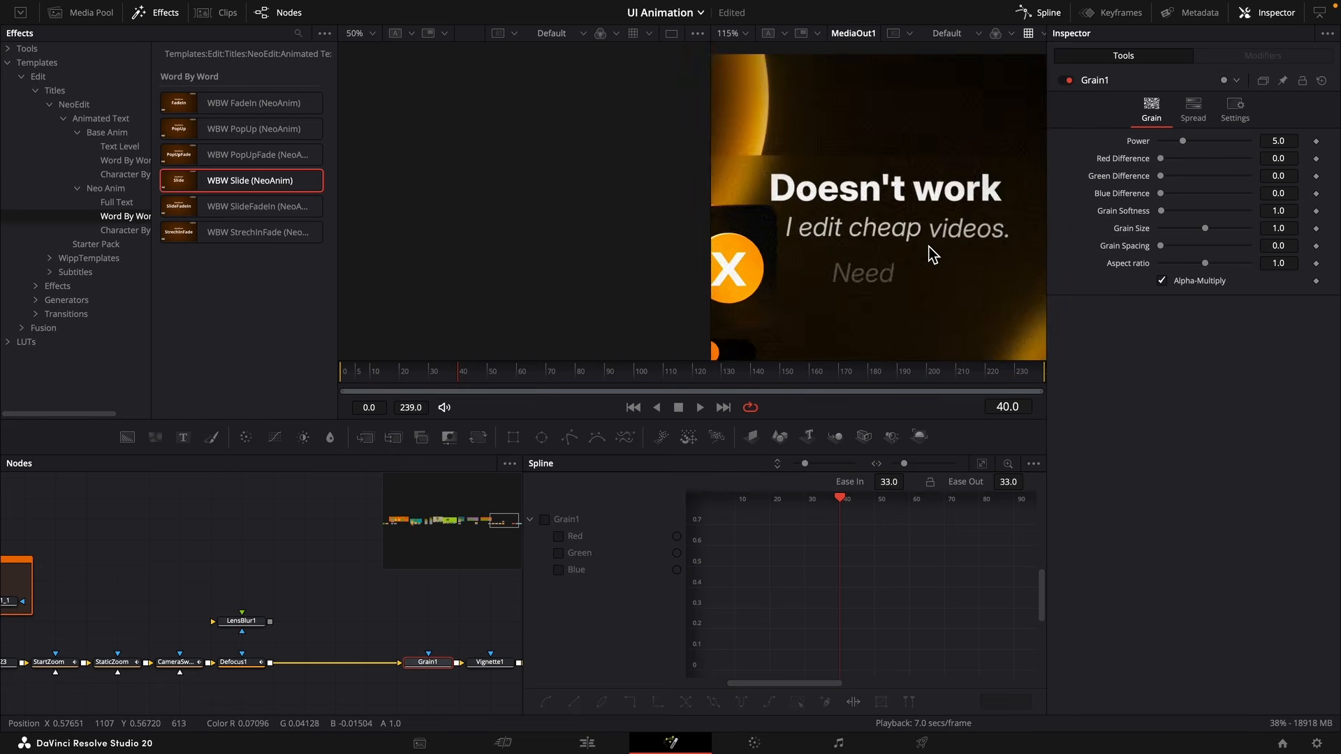
click(1270, 147)
text(1.5)
key(Tab)
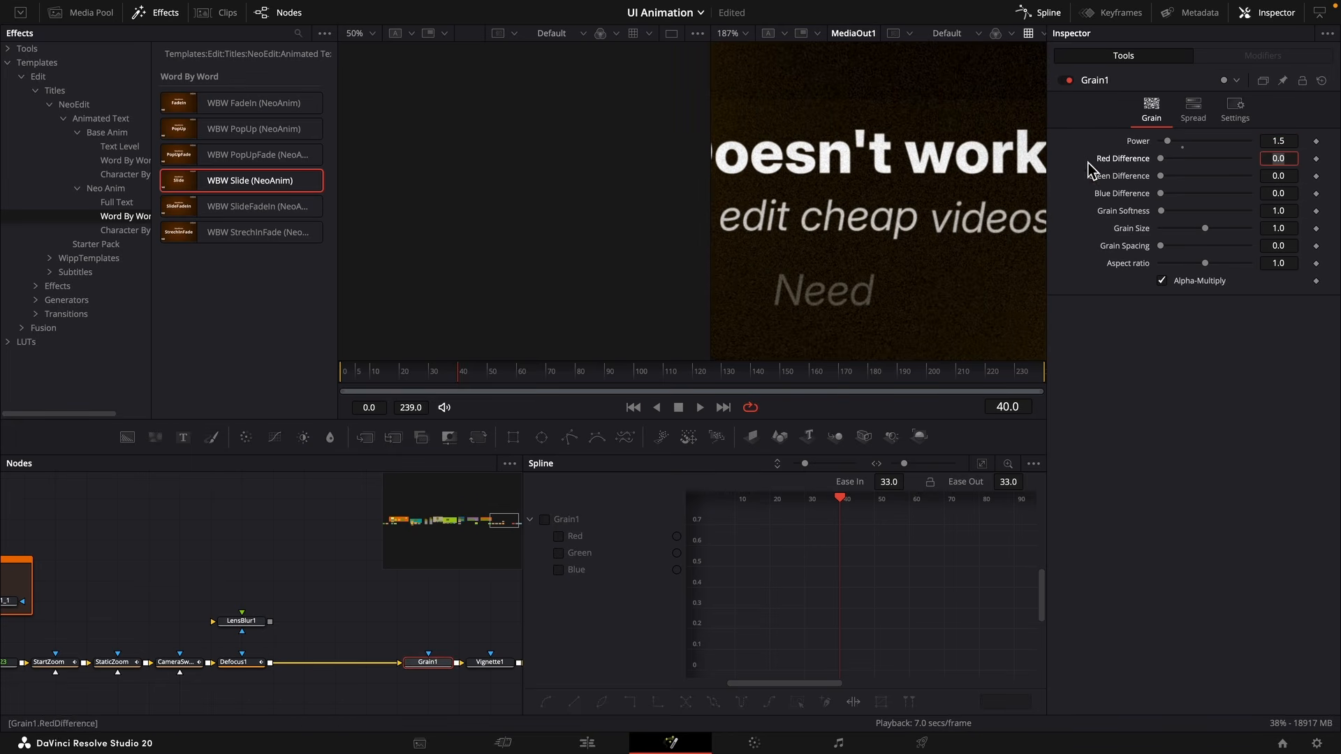
scroll(915, 222, down, 3)
scroll(829, 221, up, 10)
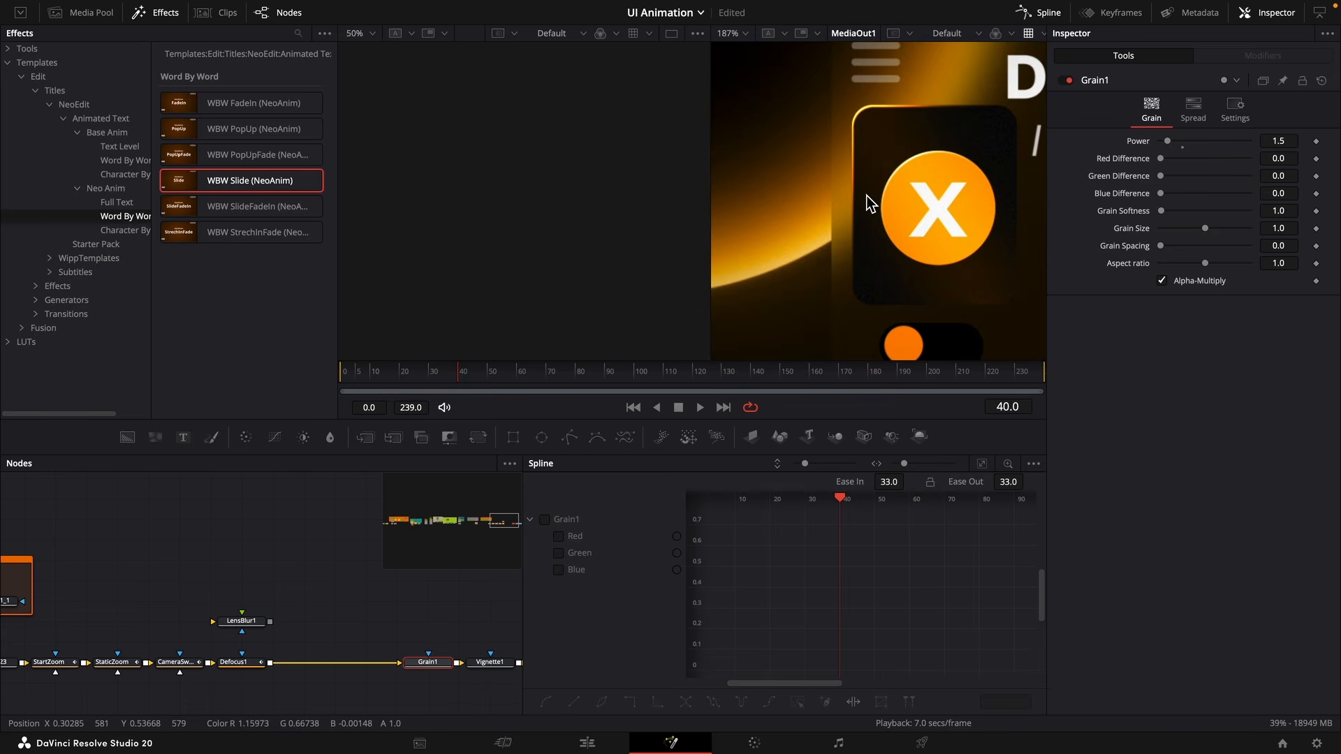
scroll(817, 220, down, 10)
Insert a Neo Glow node between Defocus1 and Grain1 and set its Channel to Red.
click(260, 667)
key(shift+space)
text(n)
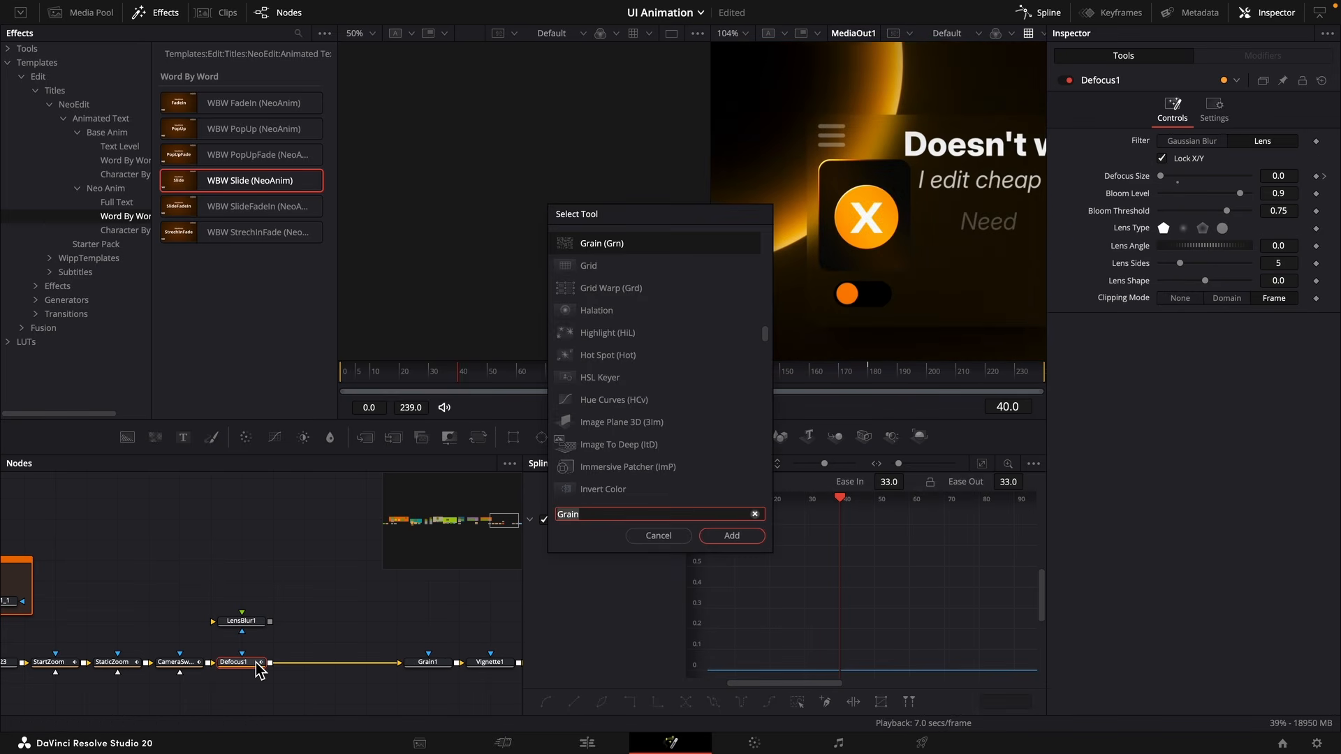
text(eog)
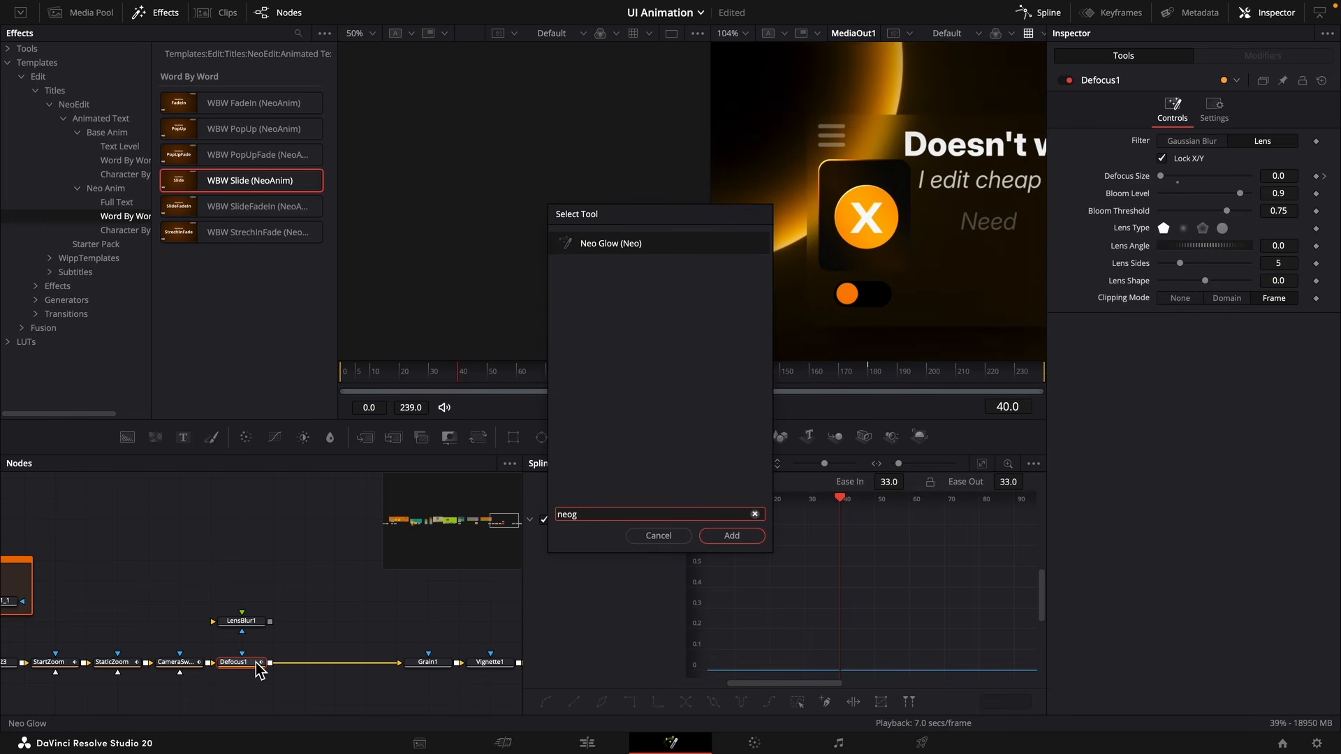
key(Return)
click(1206, 161)
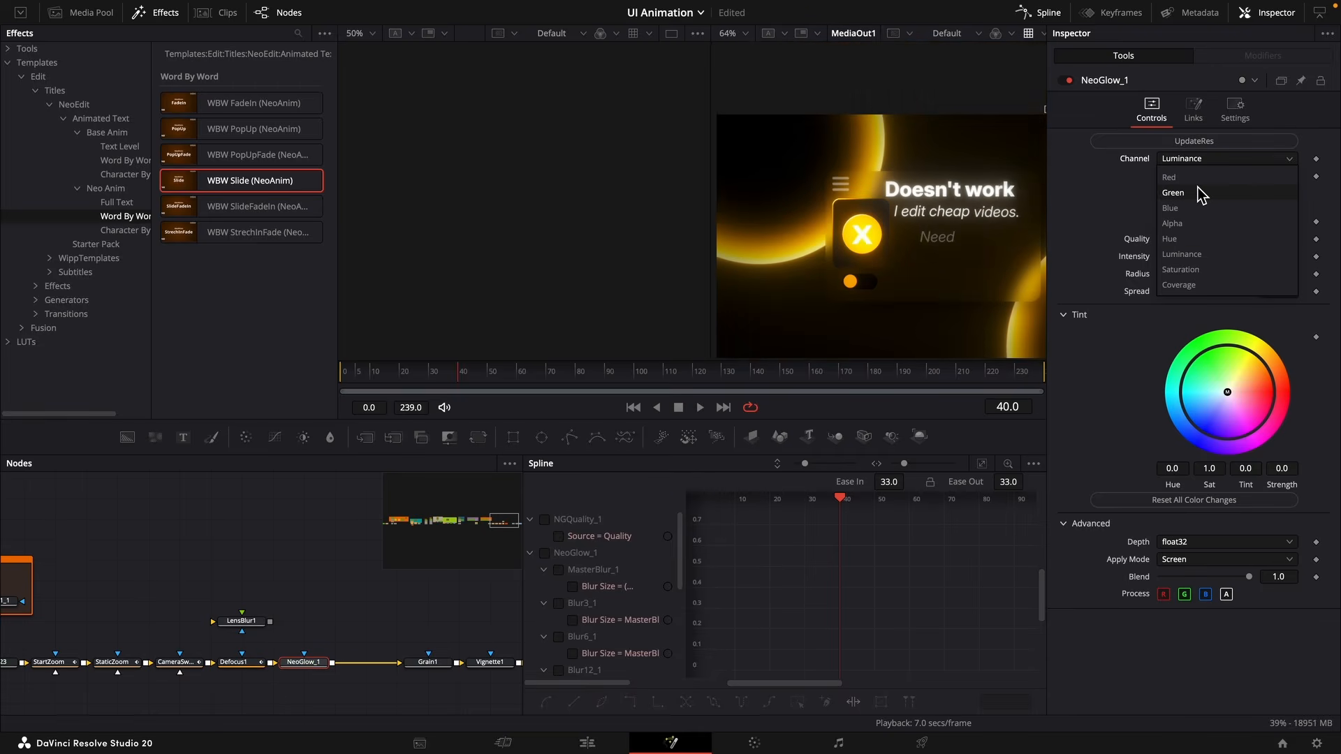
click(1196, 178)
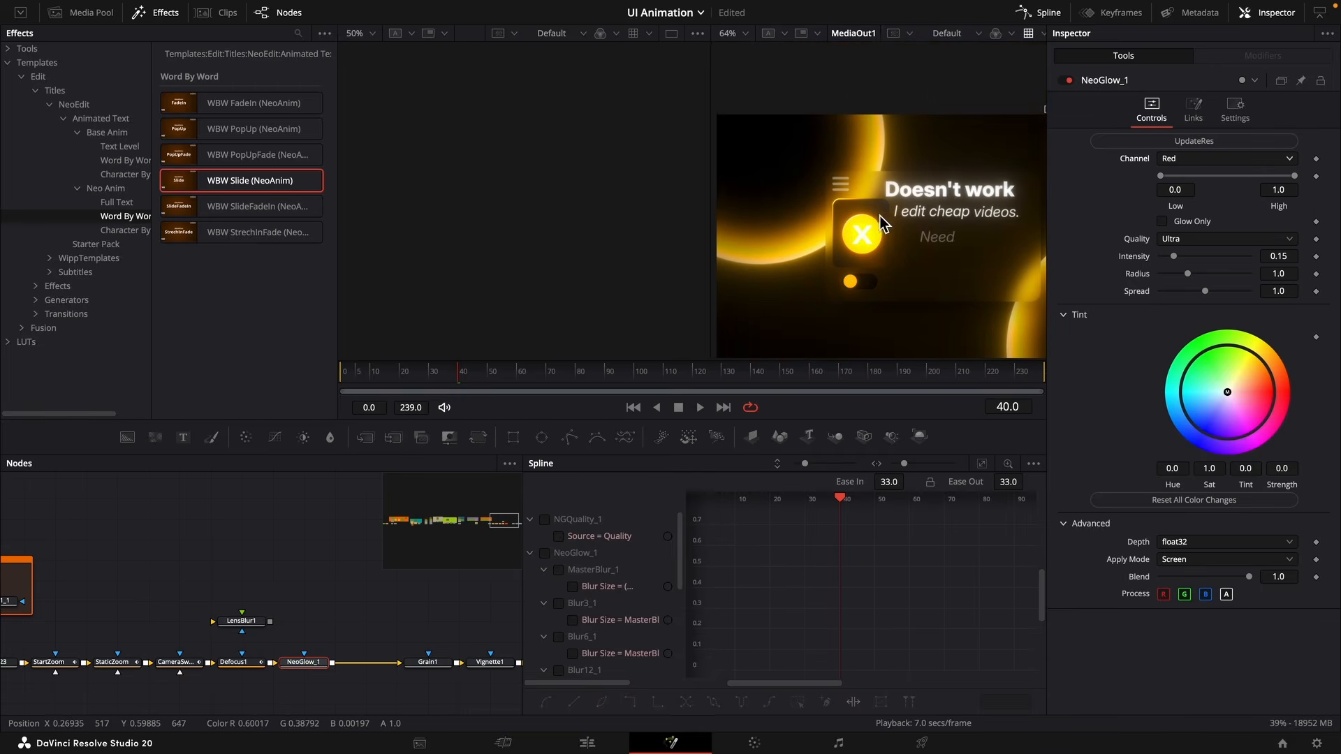
Reduce NeoGlow_1's Intensity to 0.037.
drag(1174, 256, 1165, 256)
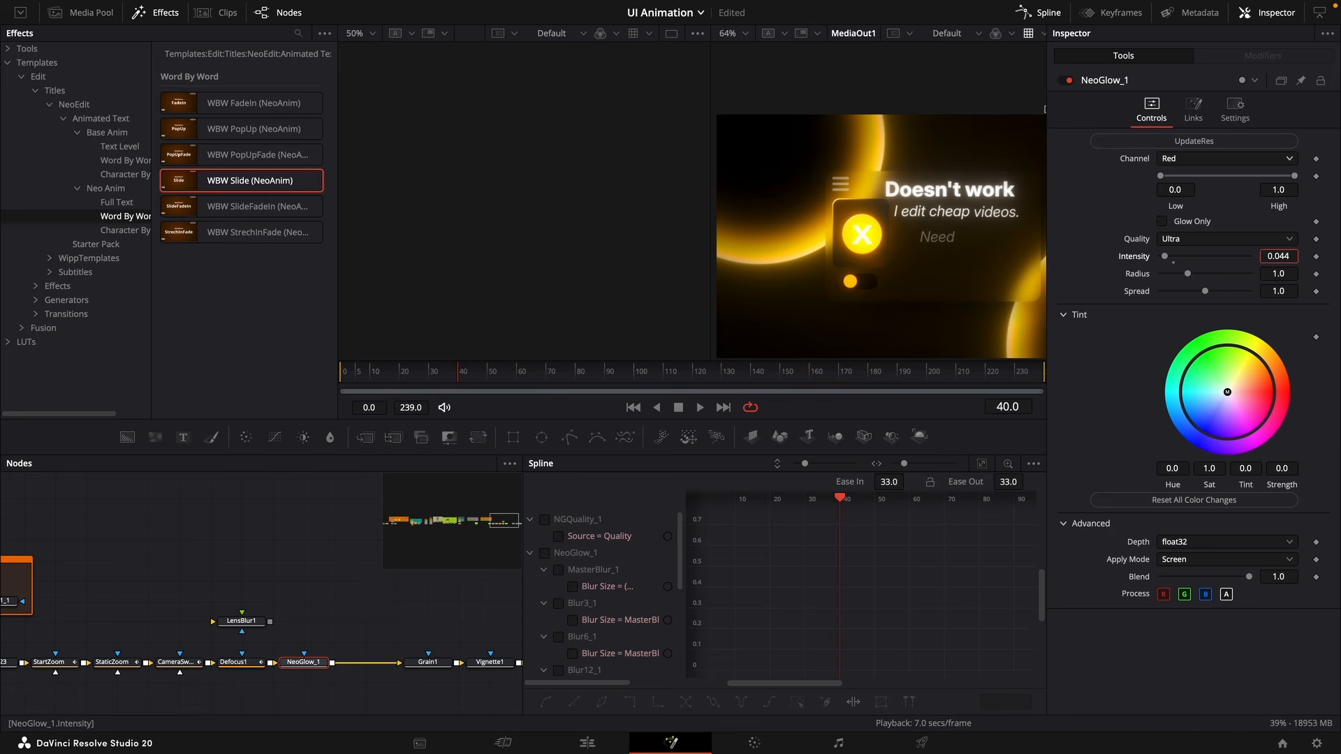
key(Return)
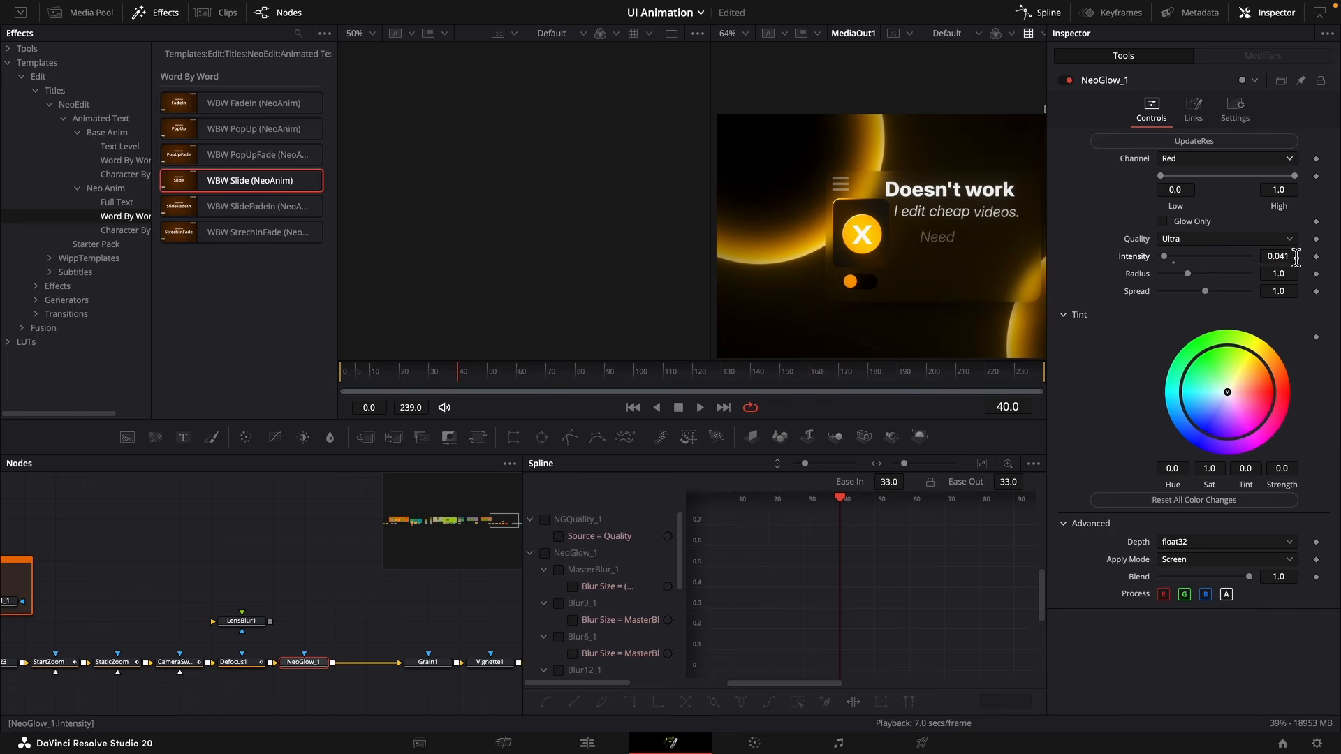
drag(1166, 256, 1161, 256)
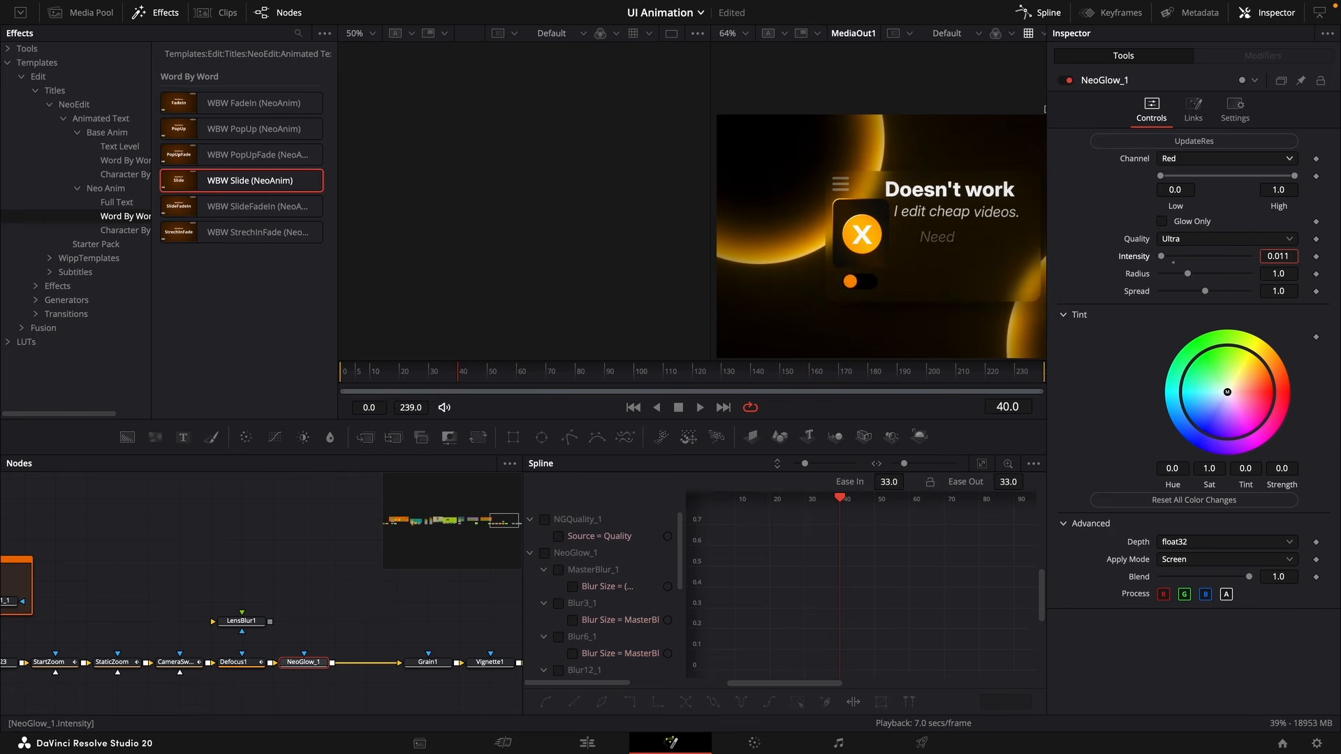
scroll(839, 241, up, 3)
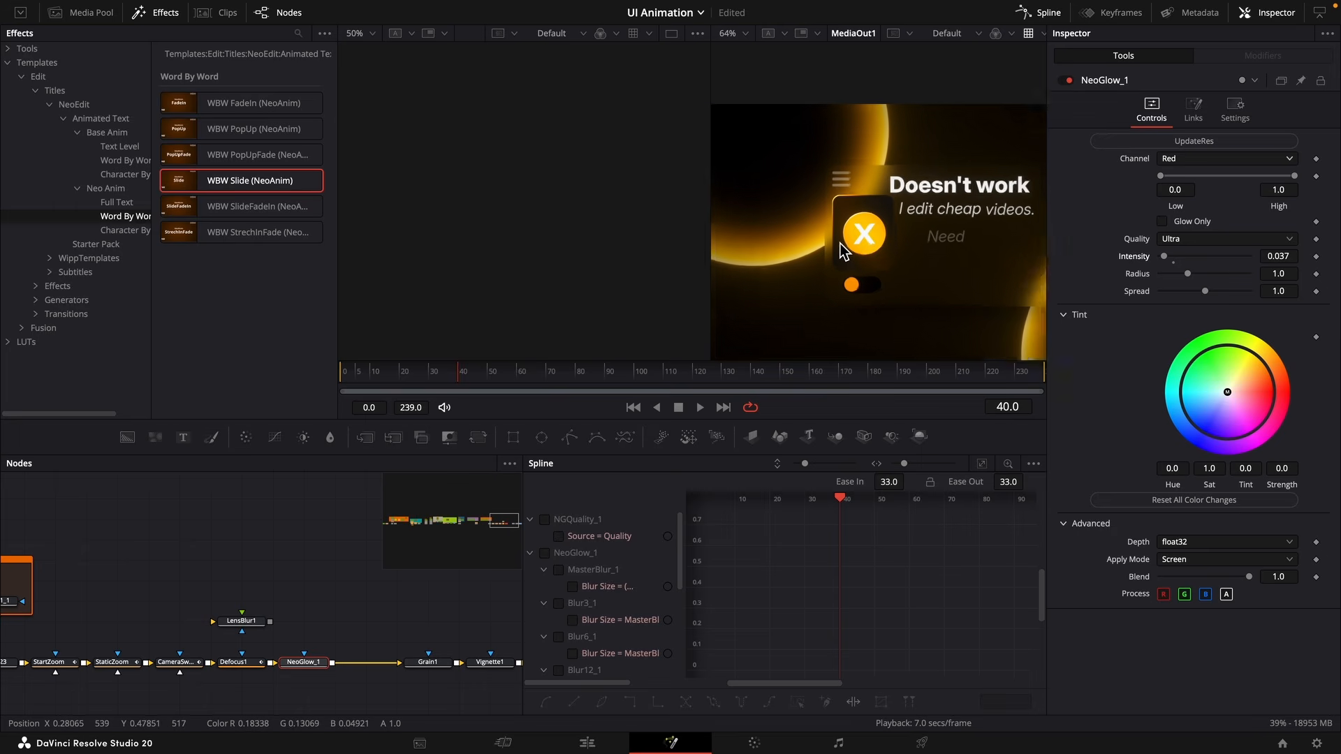
scroll(839, 242, down, 6)
Paste a copy of the Neo Glow node after the icon tile's NeoLightSweepPro node, below Background7, and view its output.
scroll(294, 629, left, 3)
scroll(294, 629, left, 5)
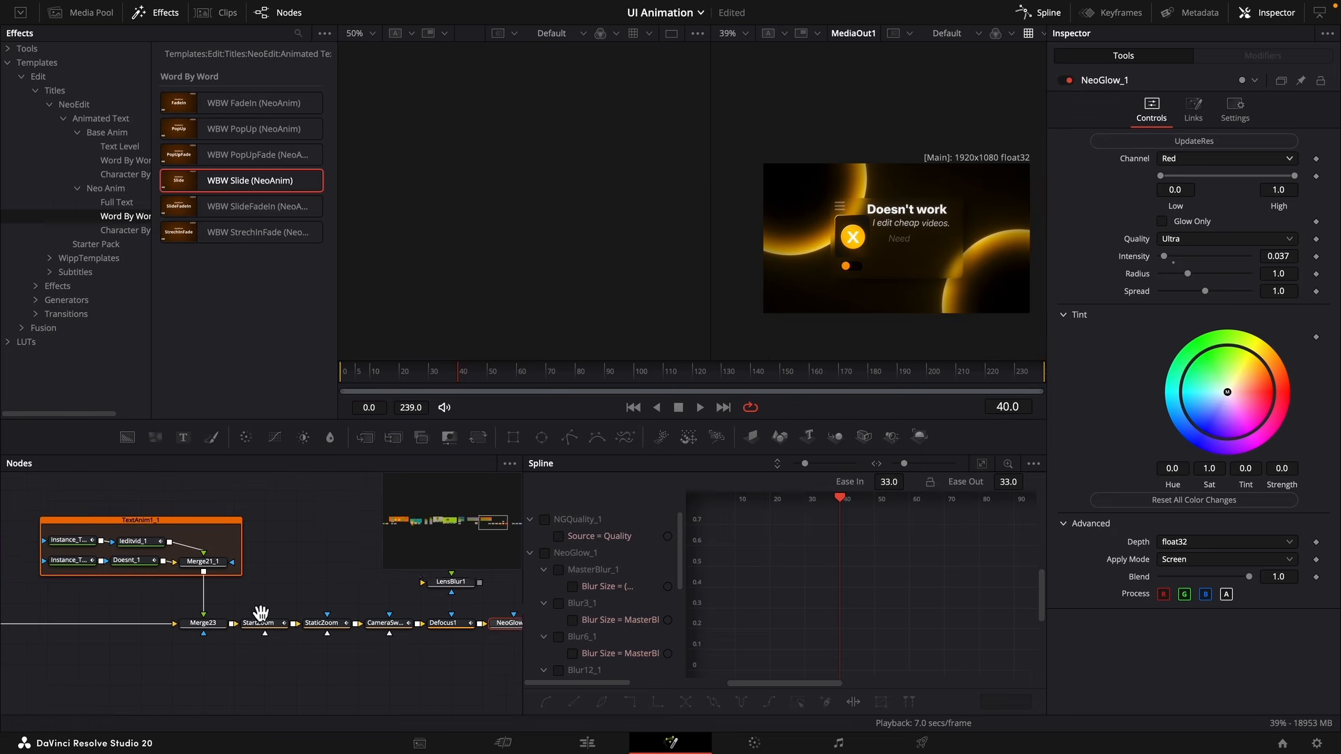
click(400, 642)
drag(398, 642, 375, 644)
click(356, 566)
scroll(356, 566, left, 6)
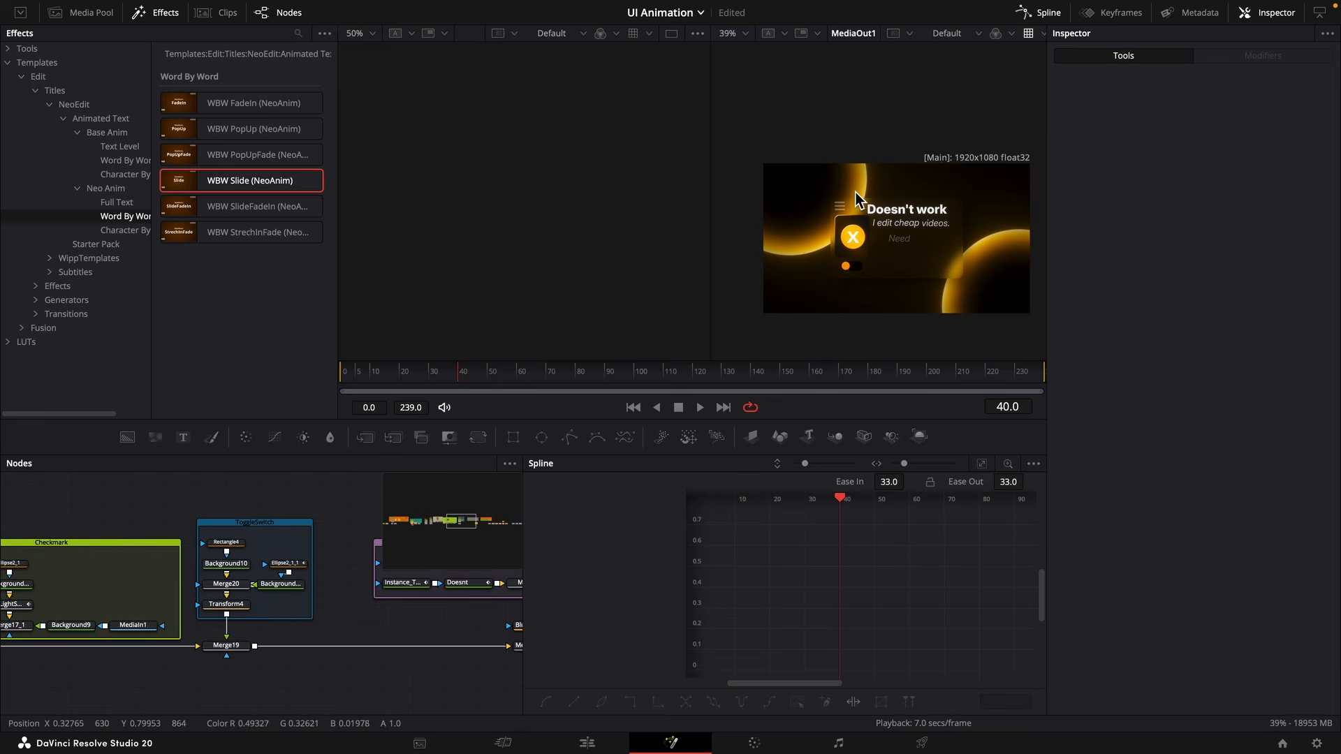
scroll(849, 206, up, 6)
scroll(389, 607, left, 6)
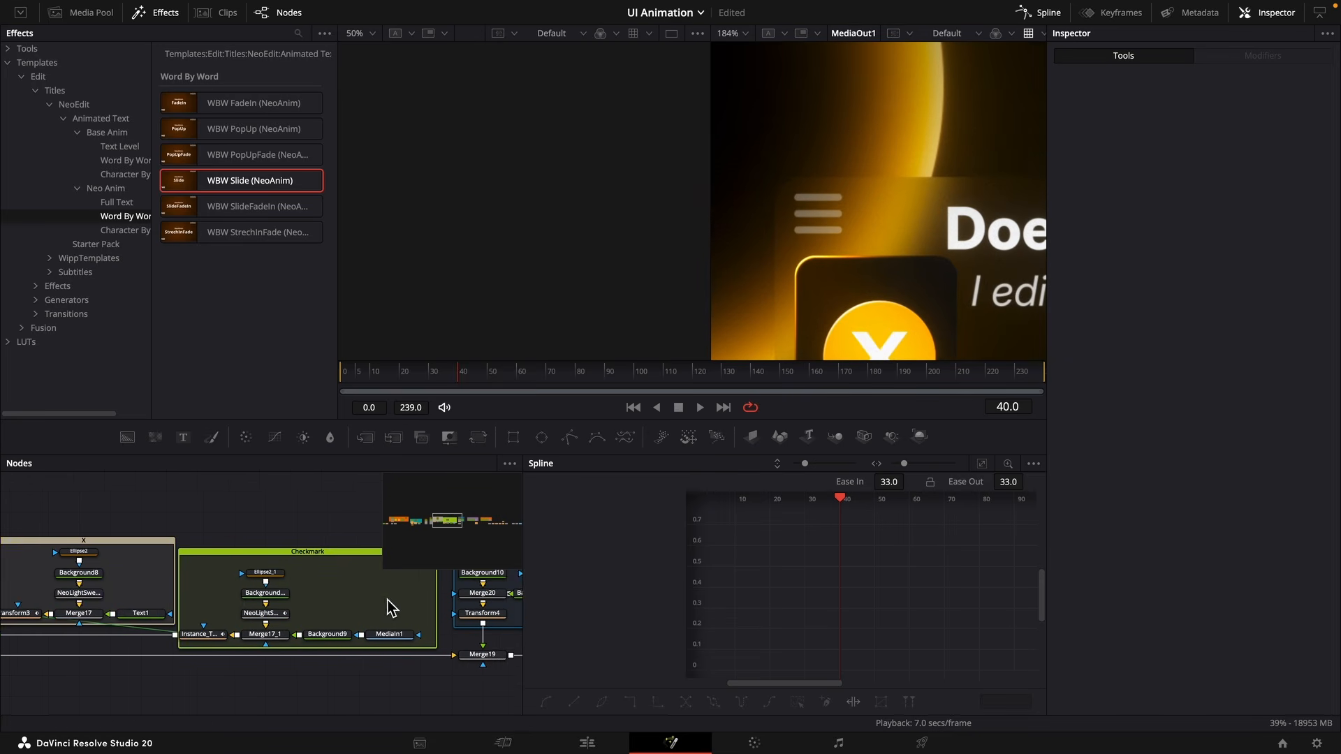
drag(223, 590, 224, 606)
drag(225, 607, 229, 526)
click(340, 556)
scroll(321, 558, up, 3)
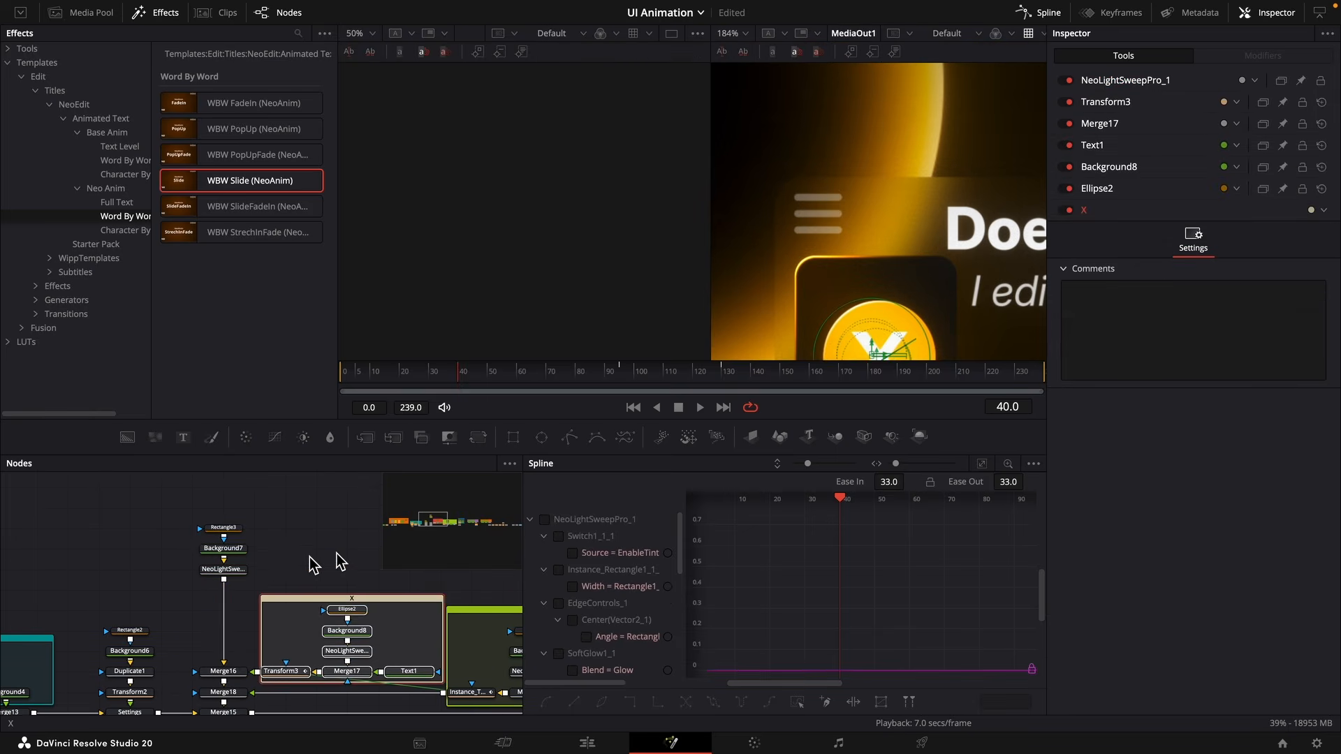
click(224, 570)
key(1)
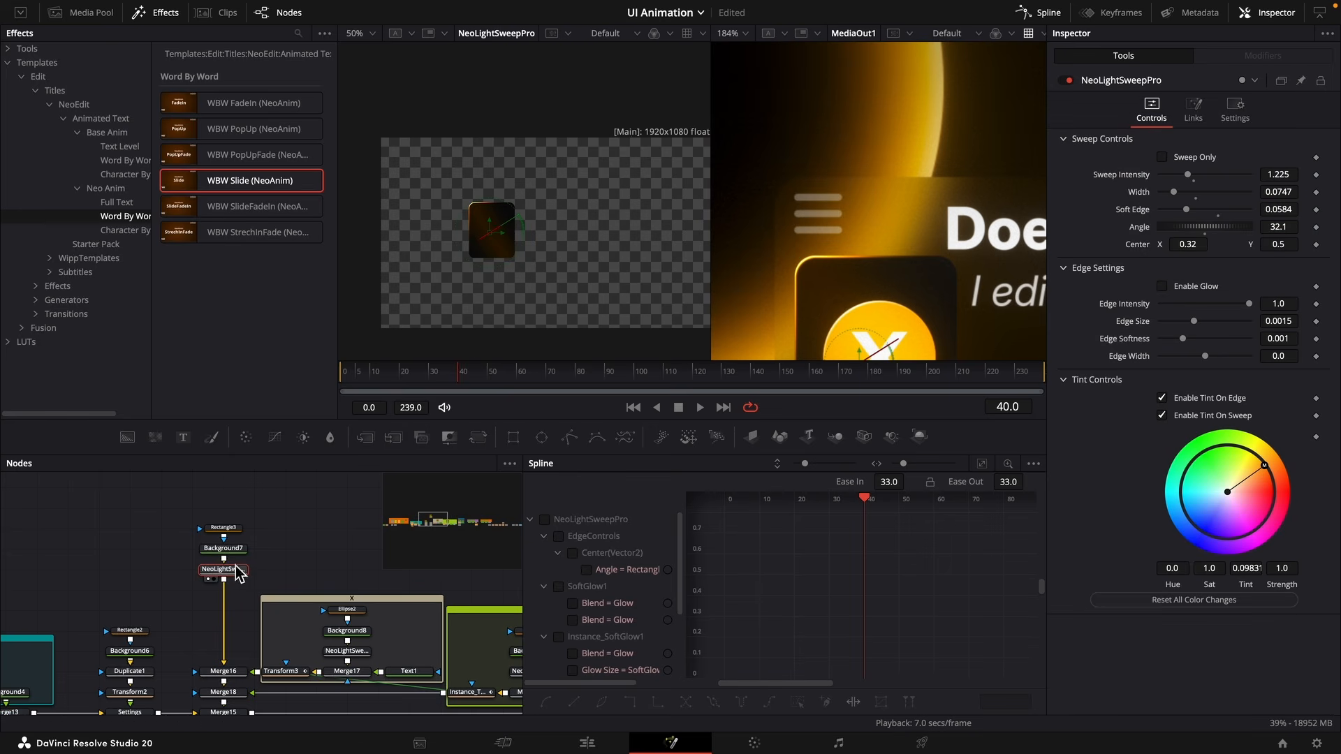
key(ctrl+v)
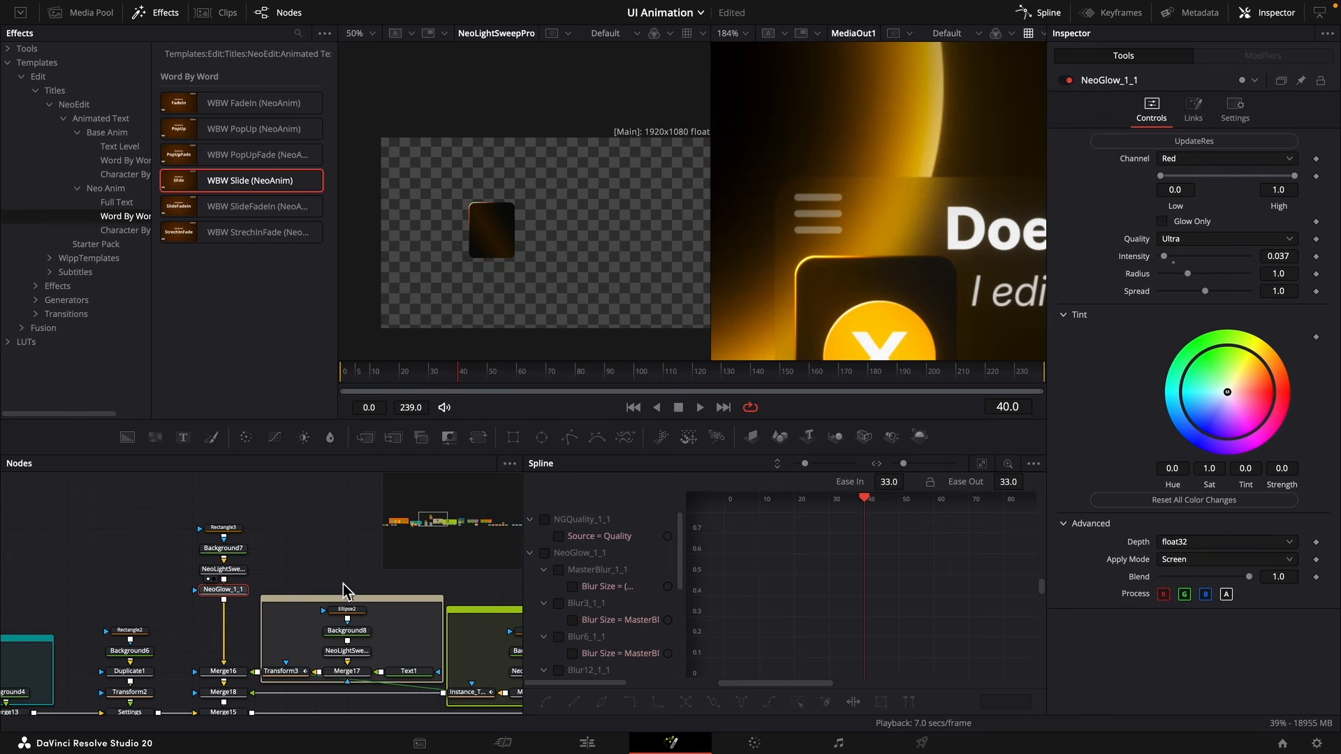
key(1)
Set the Intensity of the icon tile's Neo Glow node to 0.177.
scroll(503, 220, up, 10)
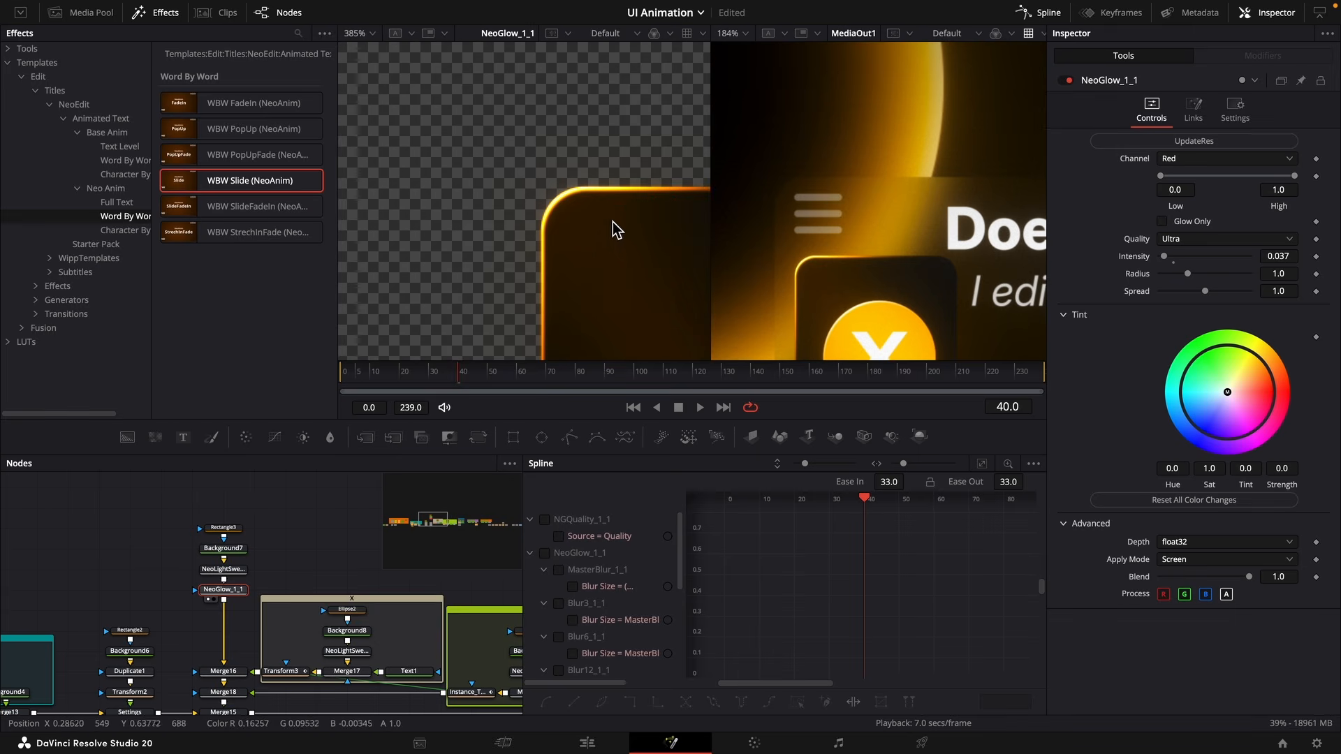
drag(1291, 262, 1305, 263)
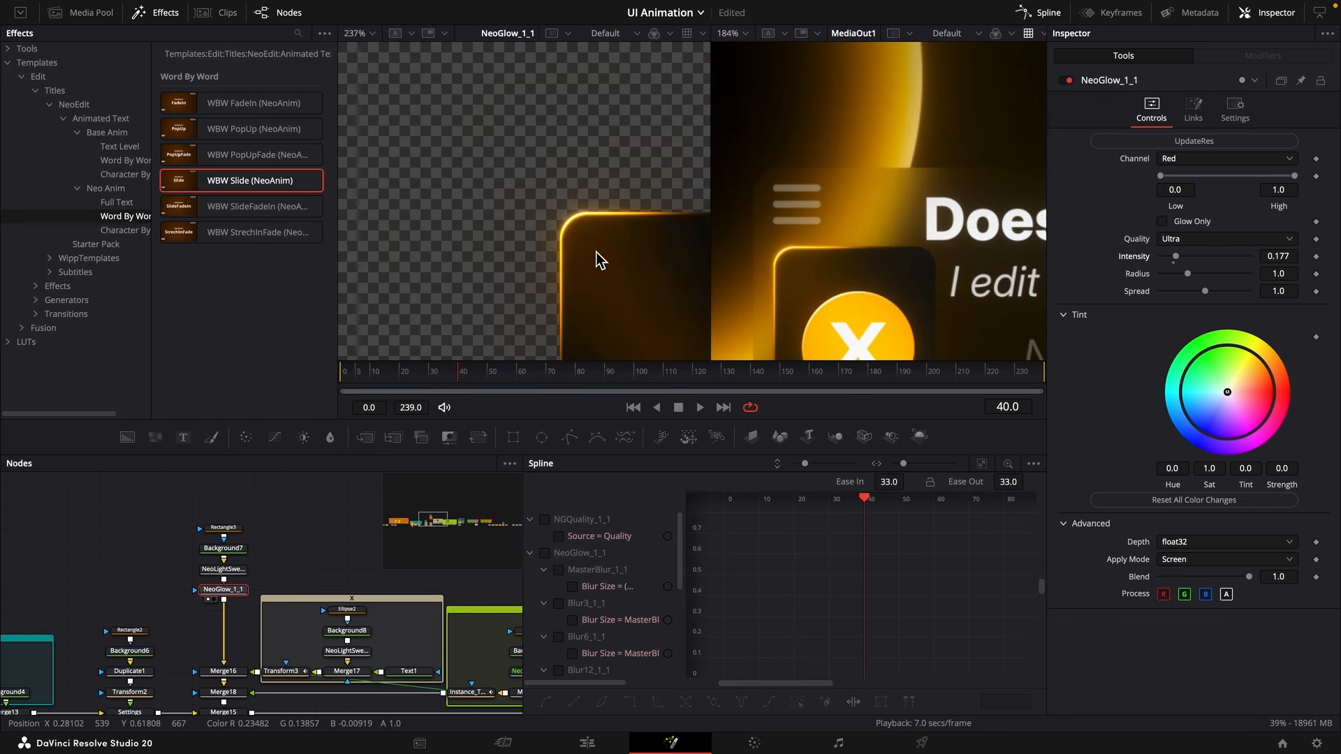
scroll(598, 261, down, 8)
Raise the icon tile glow's Low threshold to 0.122 while isolating it with Glow Only, and turn Glow Only back off.
click(1173, 225)
scroll(580, 276, up, 5)
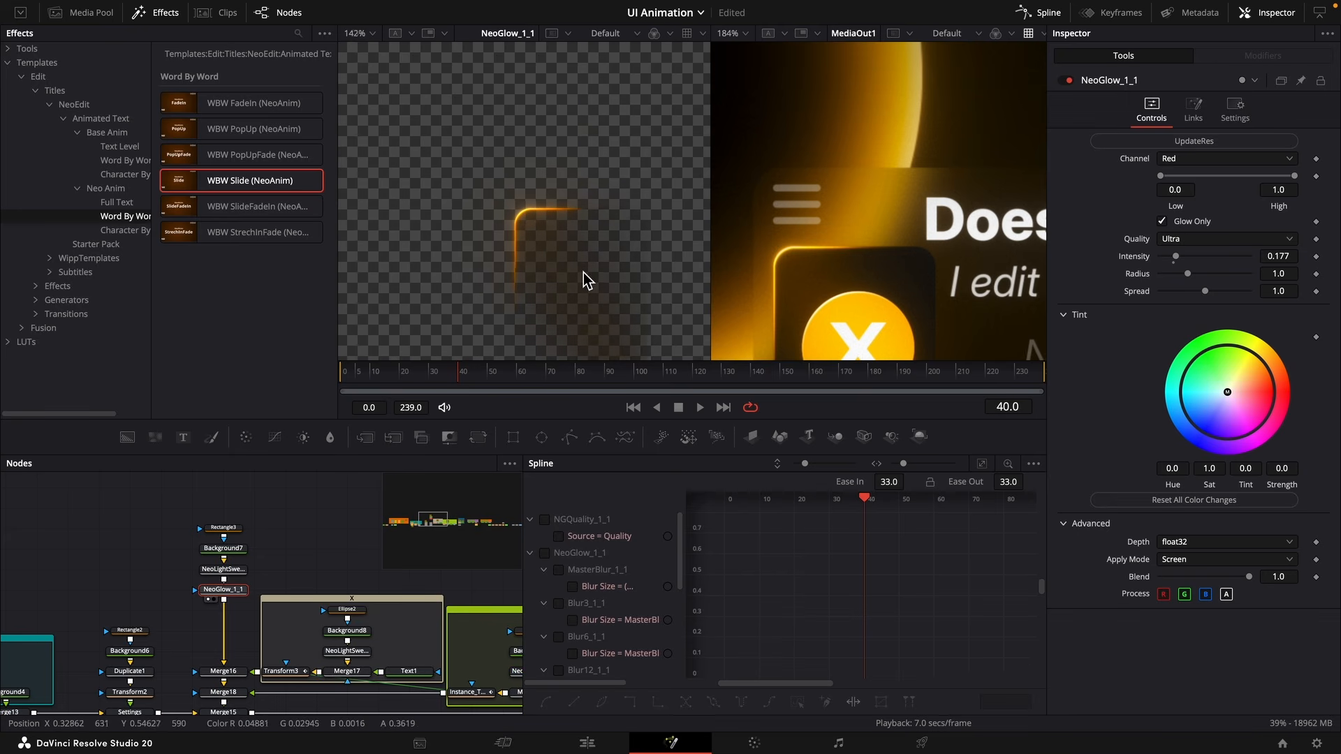
scroll(507, 201, up, 3)
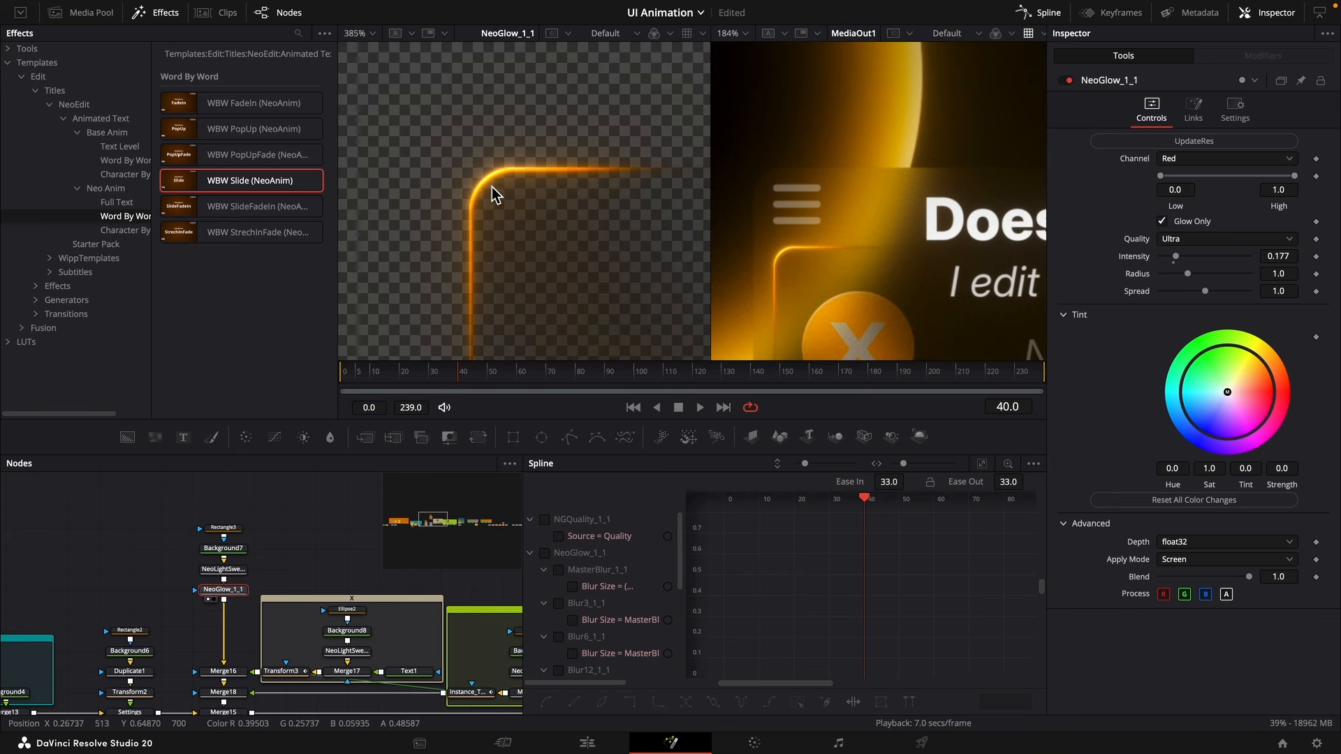
scroll(507, 203, down, 6)
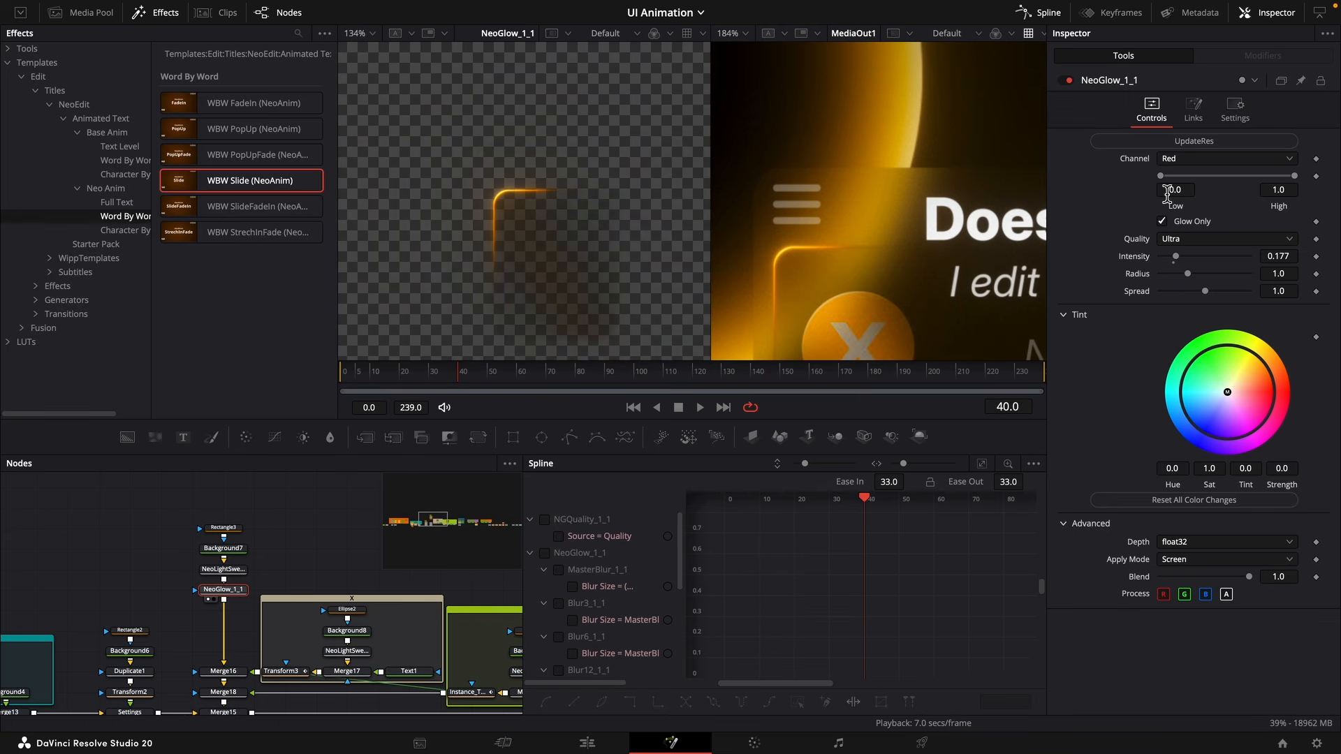
click(1162, 221)
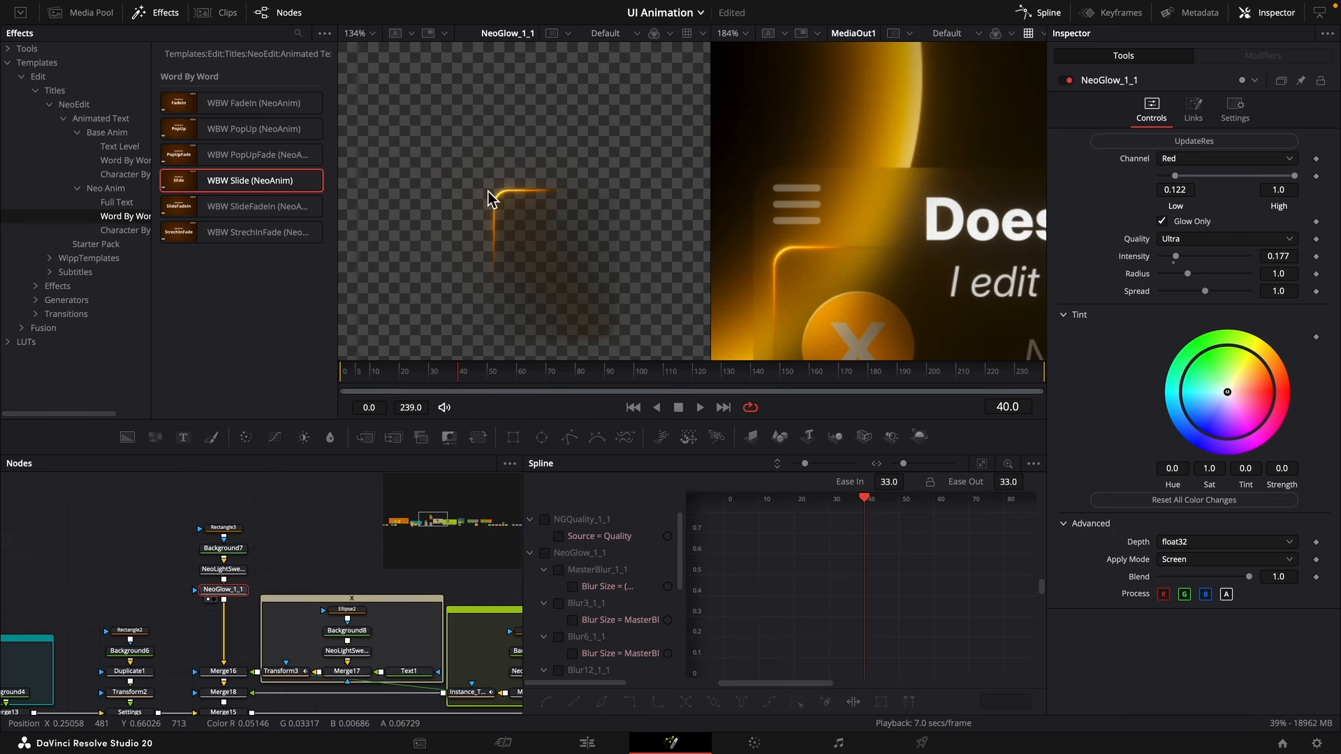
scroll(908, 275, down, 3)
scroll(908, 275, down, 2)
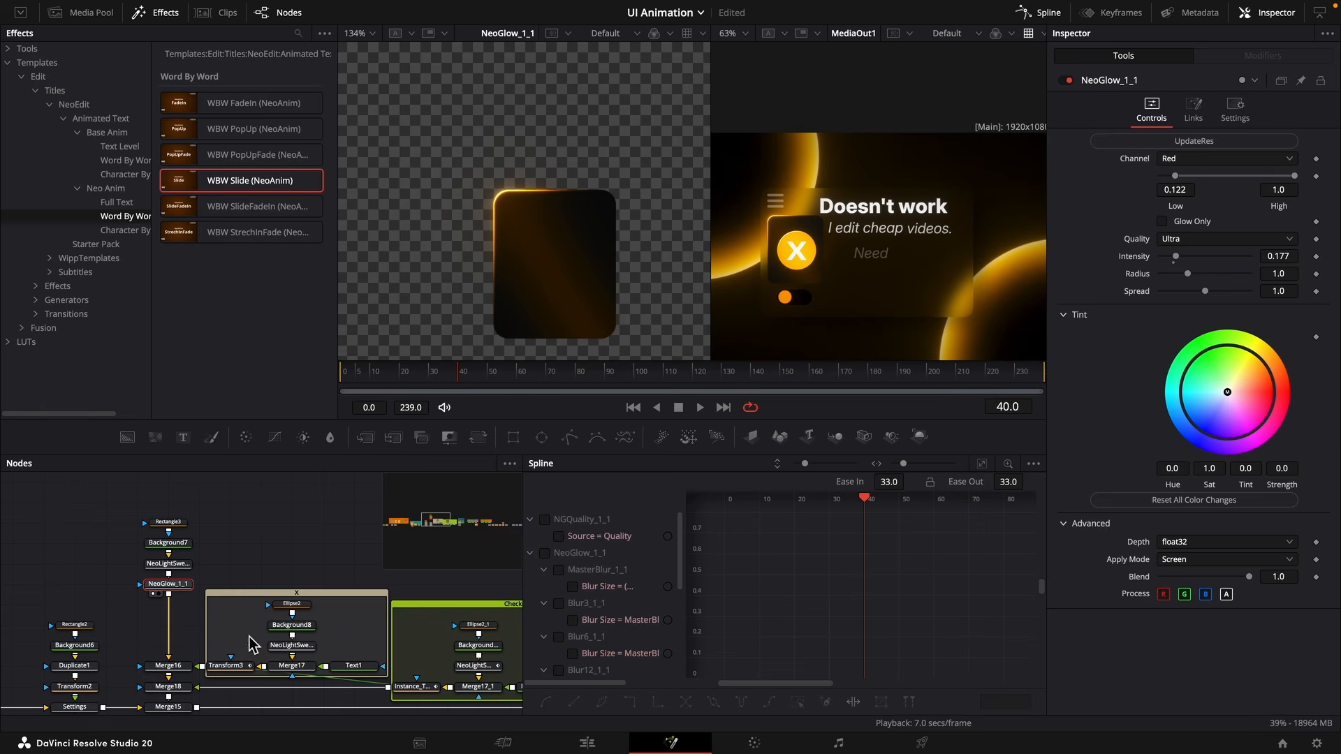
drag(273, 653, 84, 640)
drag(447, 651, 70, 629)
drag(451, 658, 84, 648)
drag(291, 652, 470, 668)
click(322, 599)
drag(70, 613, 734, 646)
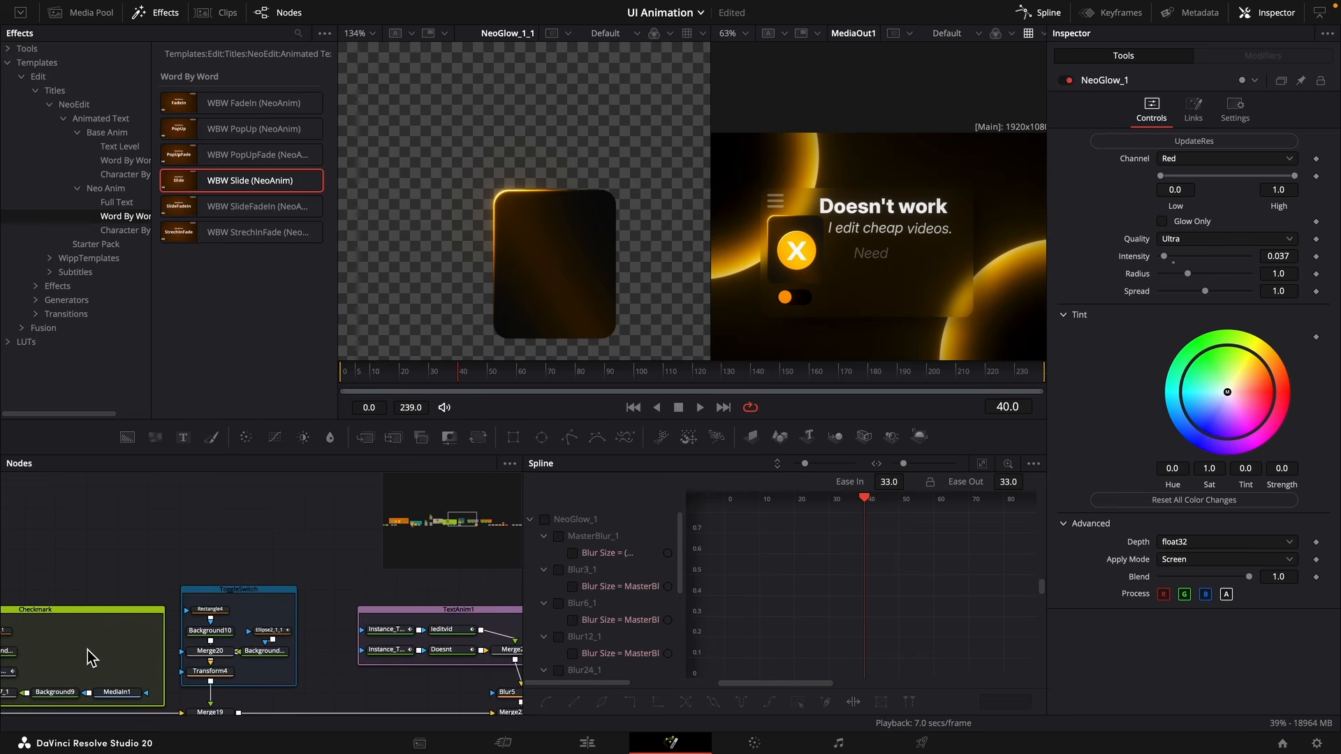
Try a Soft Glow node after the icon tile's NeoLightSweepPro node, with NeoGlow_1_1 as a parallel branch, and view both glows side by side.
drag(90, 653, 247, 589)
click(310, 607)
key(2)
click(317, 589)
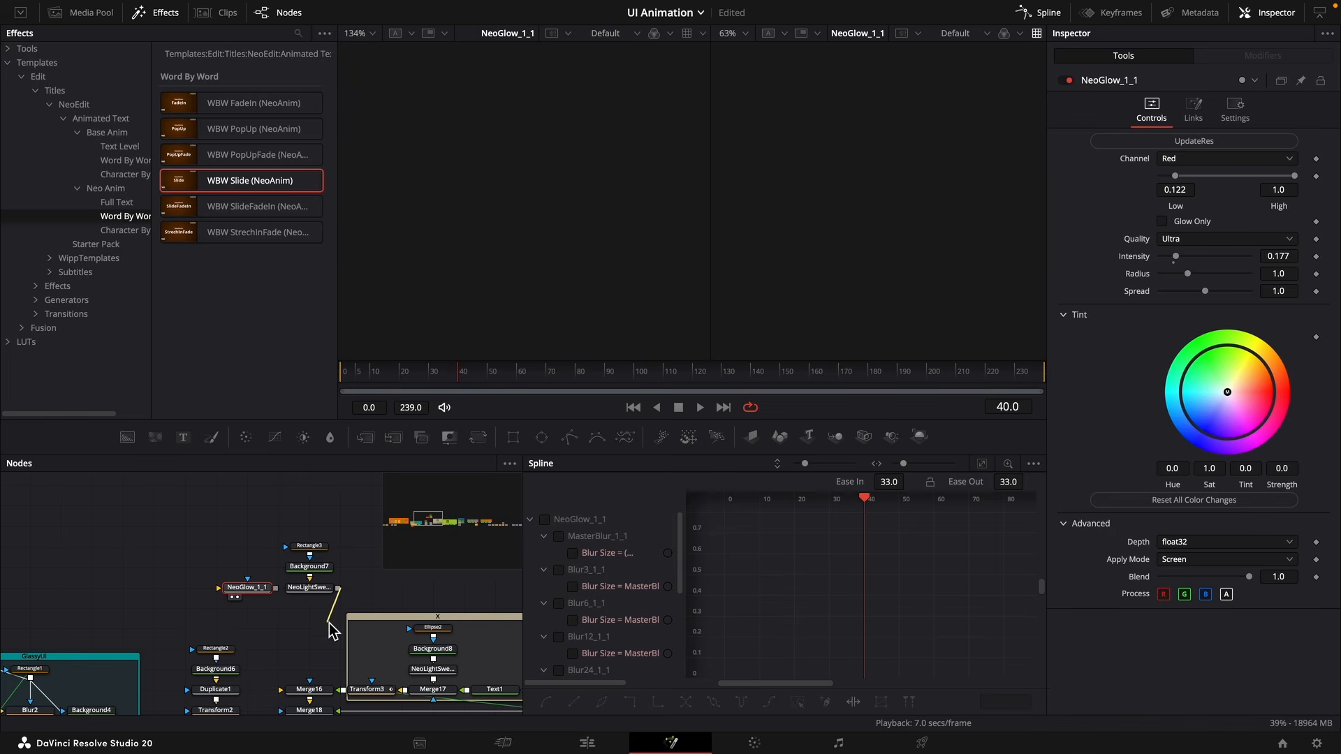
key(shift+space)
text(soft)
key(Return)
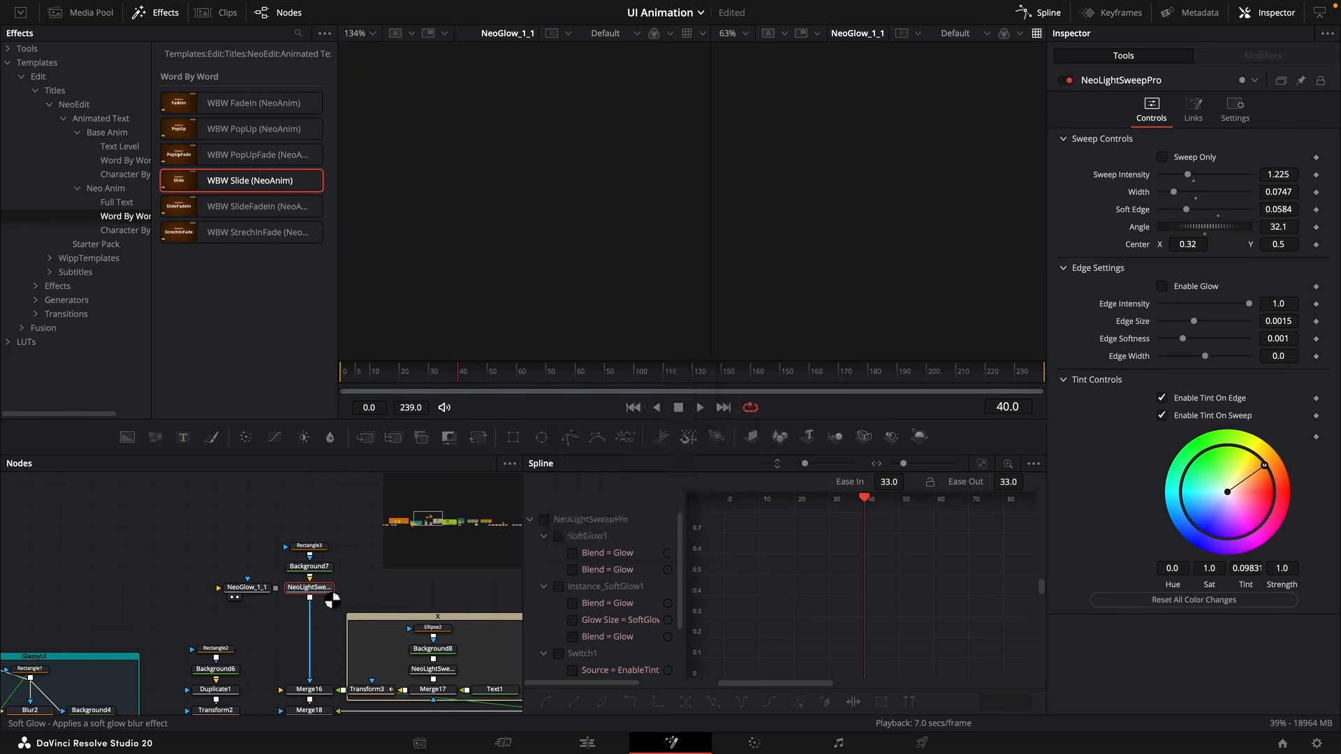
drag(759, 274, 804, 172)
drag(260, 588, 248, 608)
key(1)
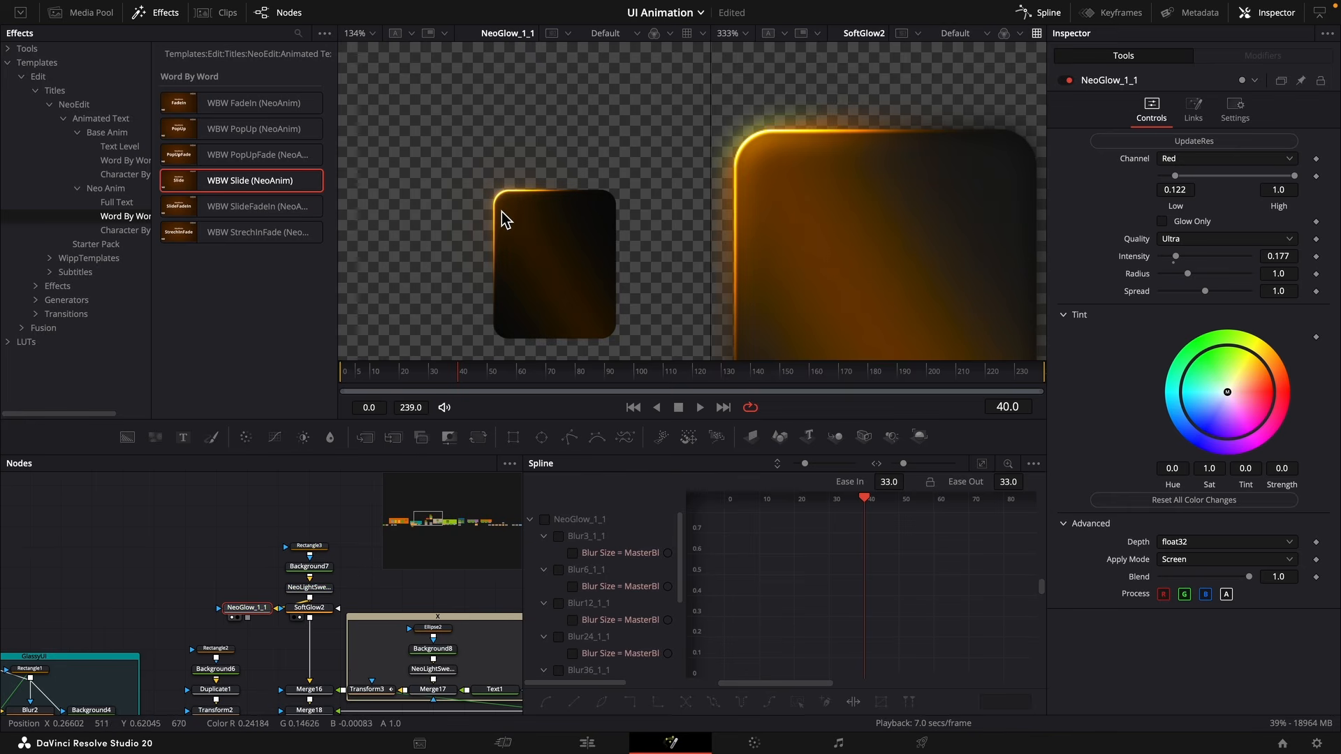
Compare the Neo Glow and Soft Glow results up close along the icon tile's glowing corner.
scroll(501, 209, up, 6)
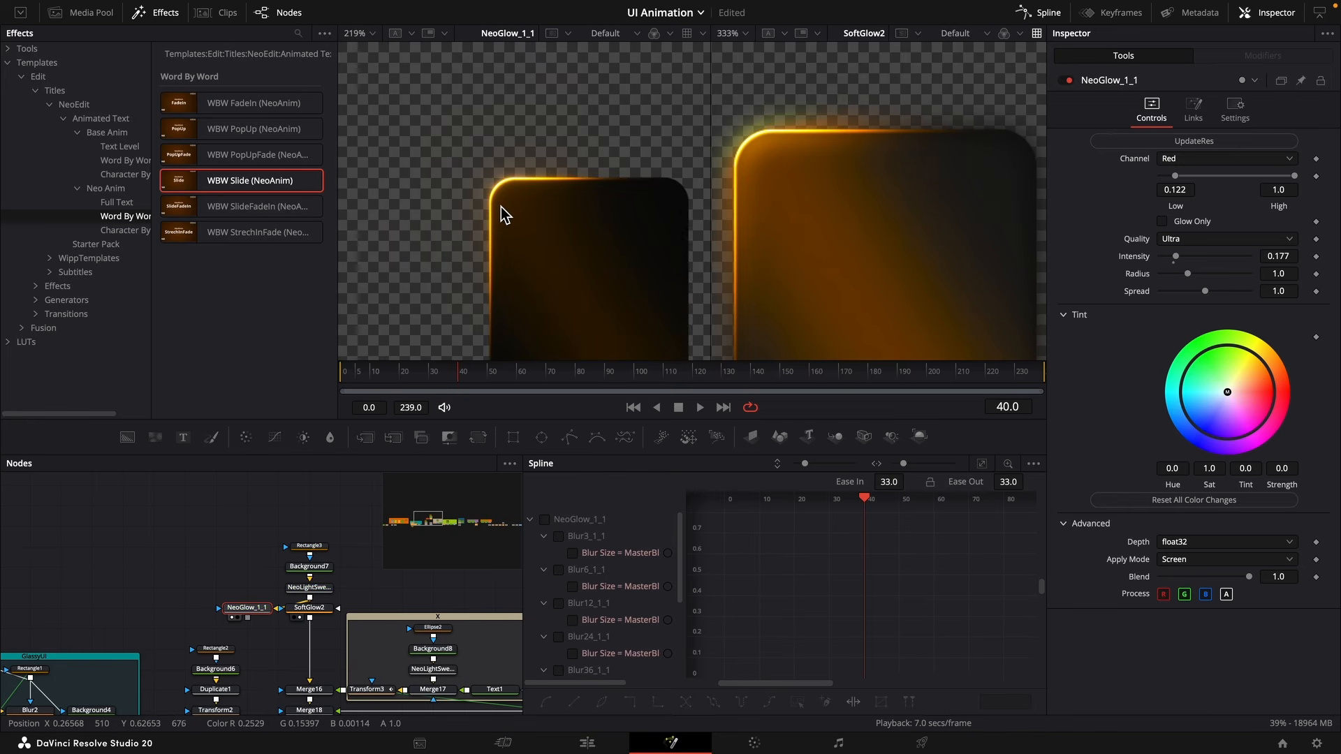
scroll(492, 198, up, 9)
scroll(766, 144, down, 5)
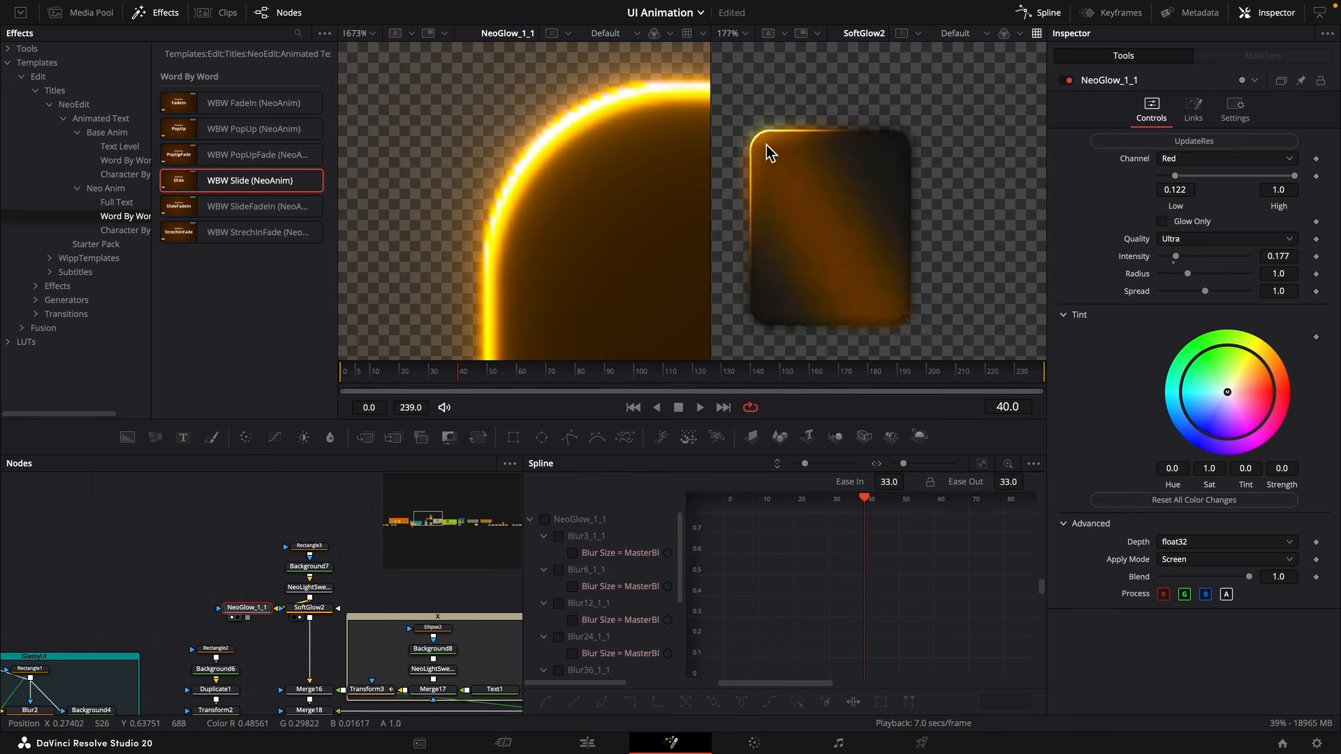
scroll(766, 145, up, 3)
scroll(531, 154, down, 12)
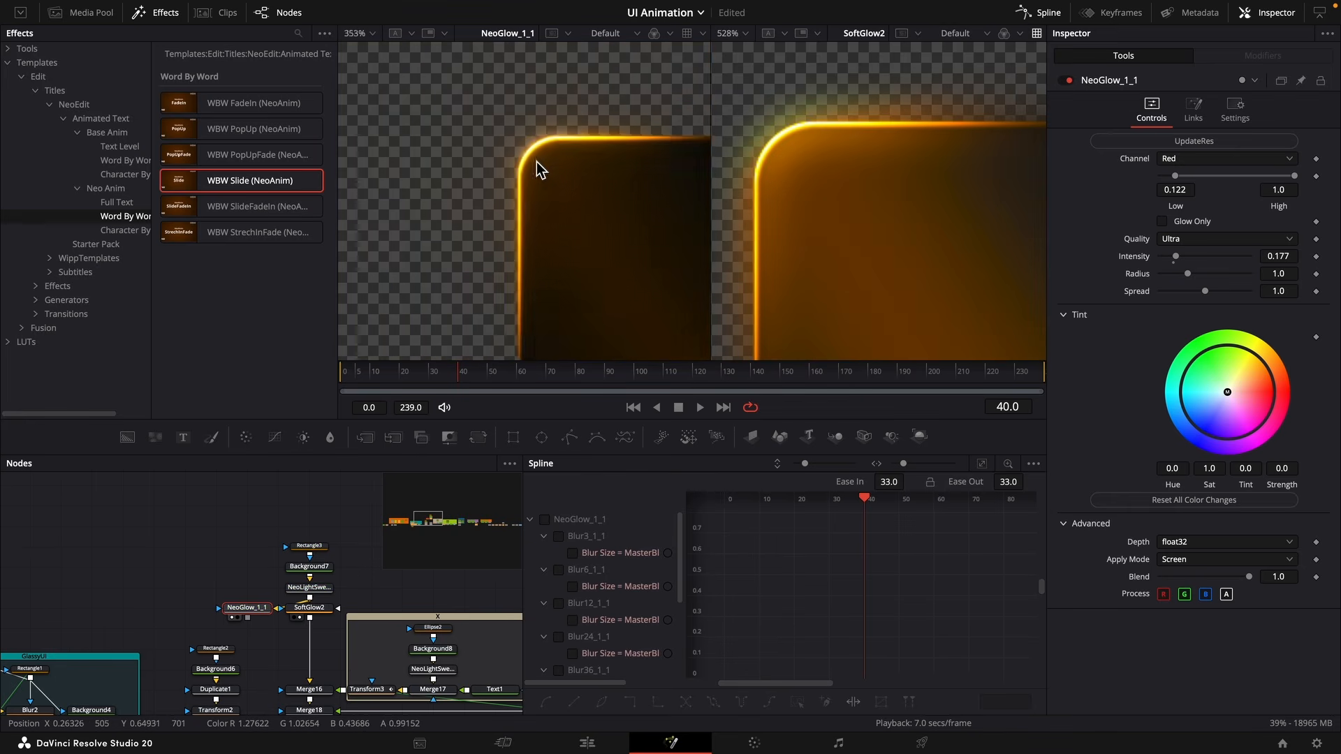
scroll(807, 224, up, 2)
scroll(807, 218, down, 3)
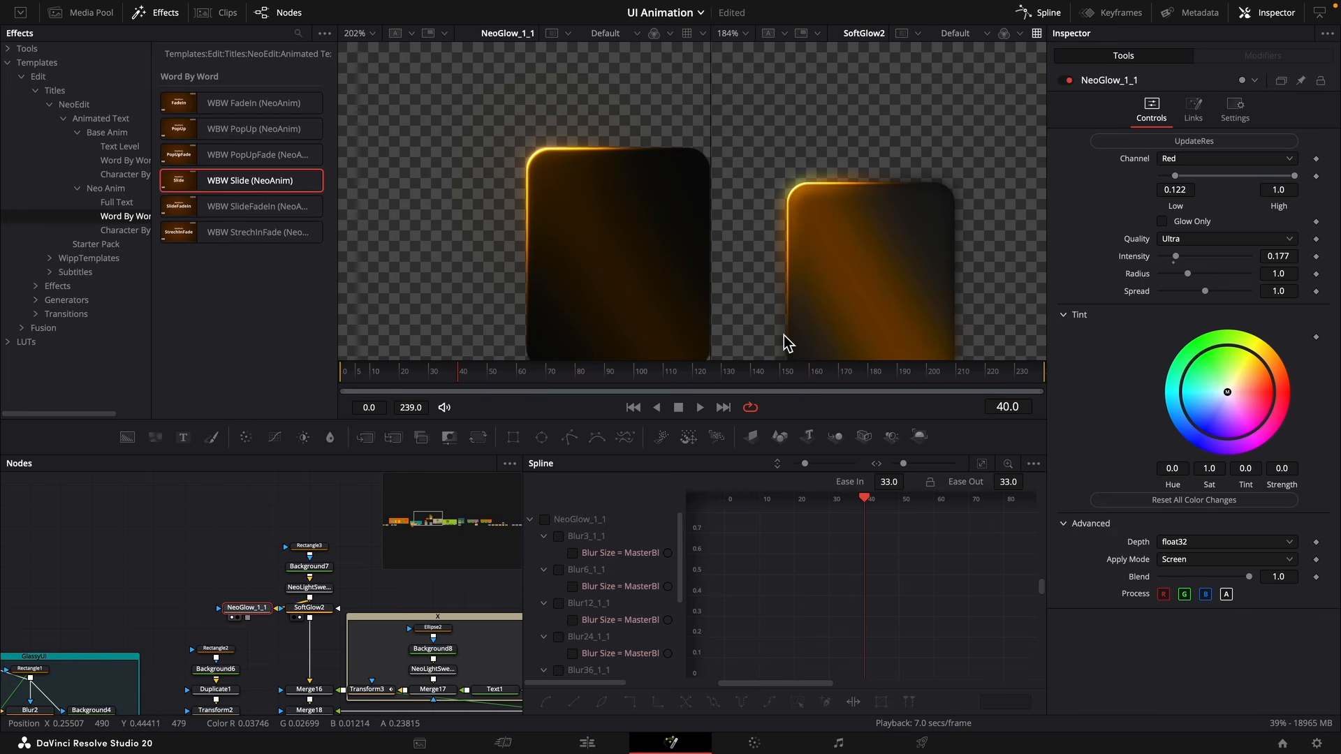
Delete the Soft Glow node and put NeoGlow_1_1 back after the icon tile's NeoLightSweepPro node.
click(310, 609)
drag(253, 608, 253, 588)
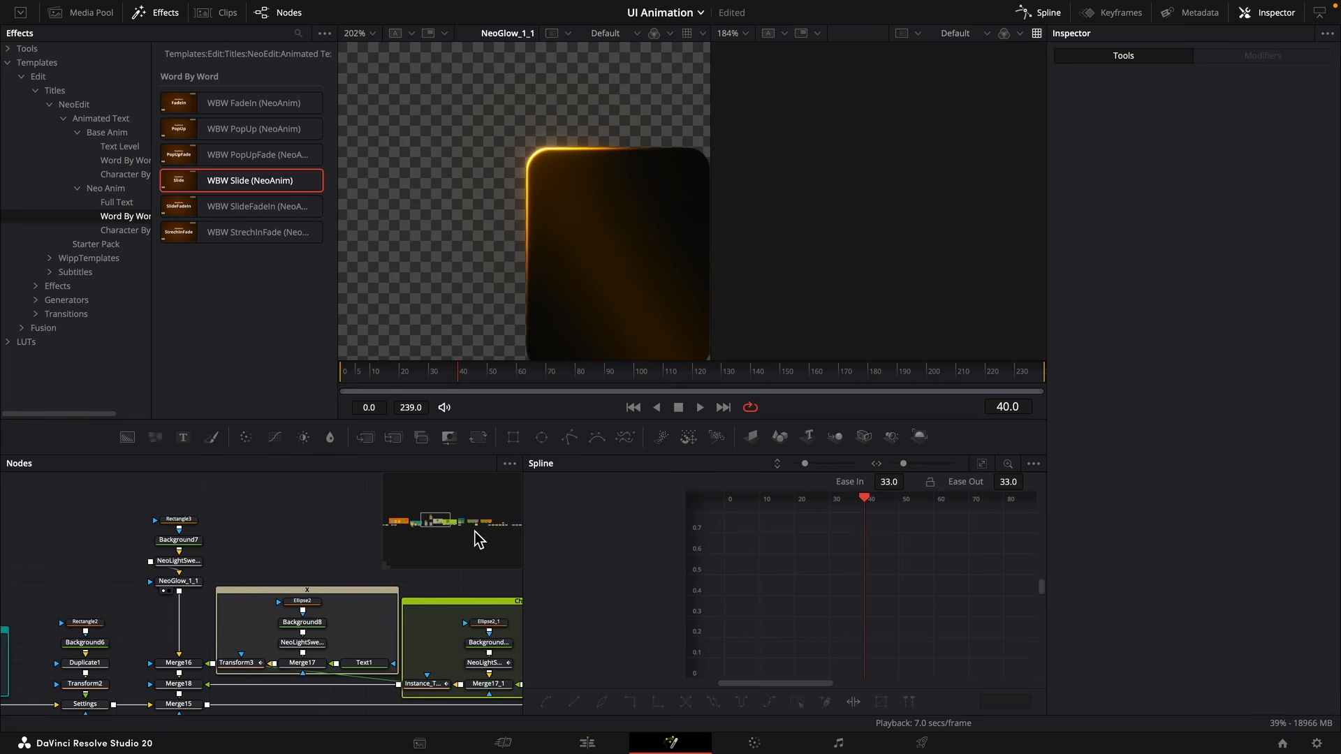
View the final MediaOut1 output and inspect the end of the animation at frame 237.
scroll(359, 646, right, 10)
click(325, 643)
key(2)
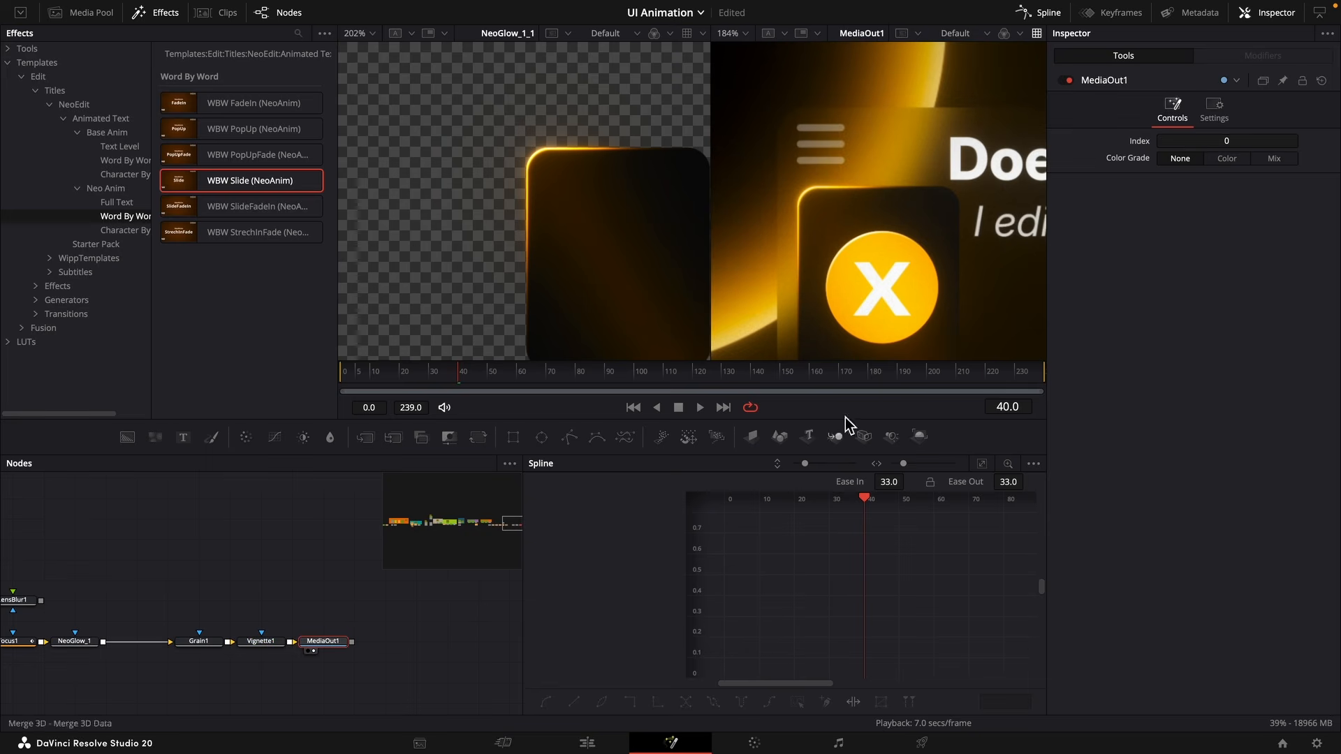
scroll(874, 314, down, 3)
scroll(270, 607, left, 5)
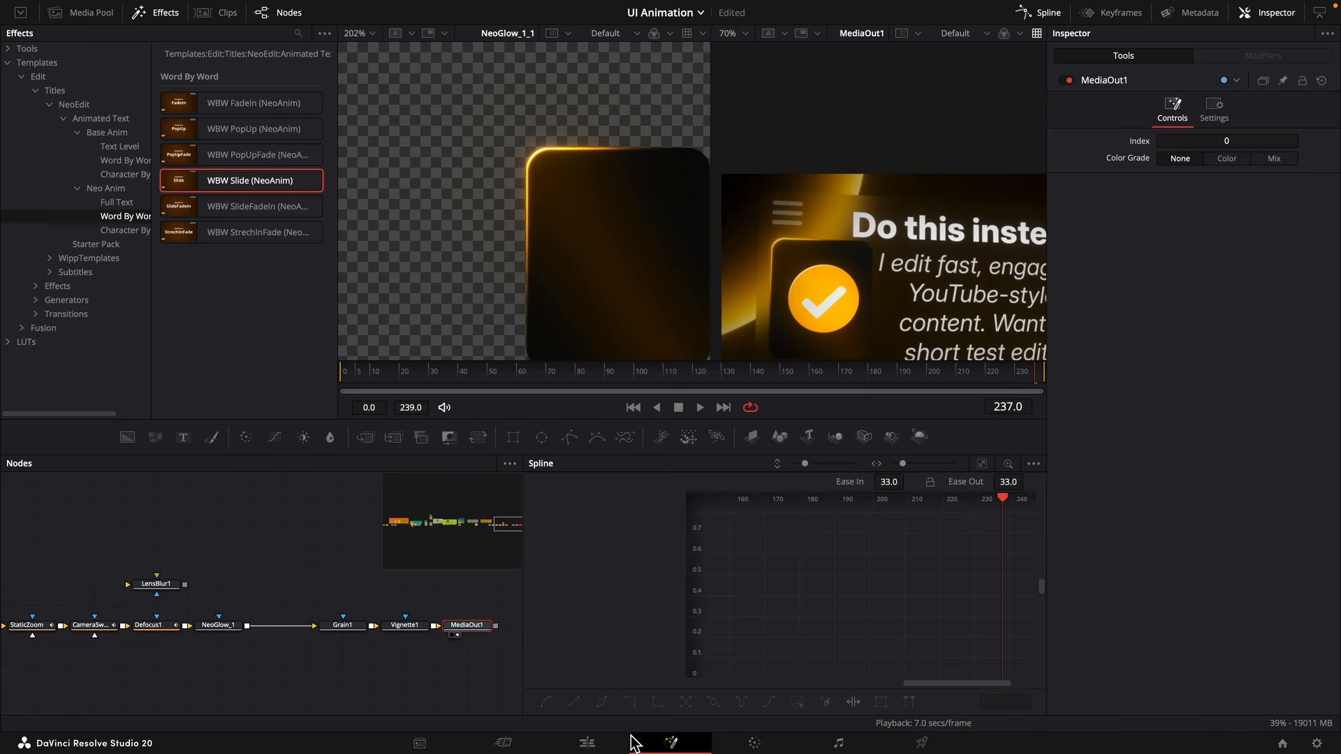
Go to the Edit page and set the timeline's Render Cache to Smart.
click(620, 745)
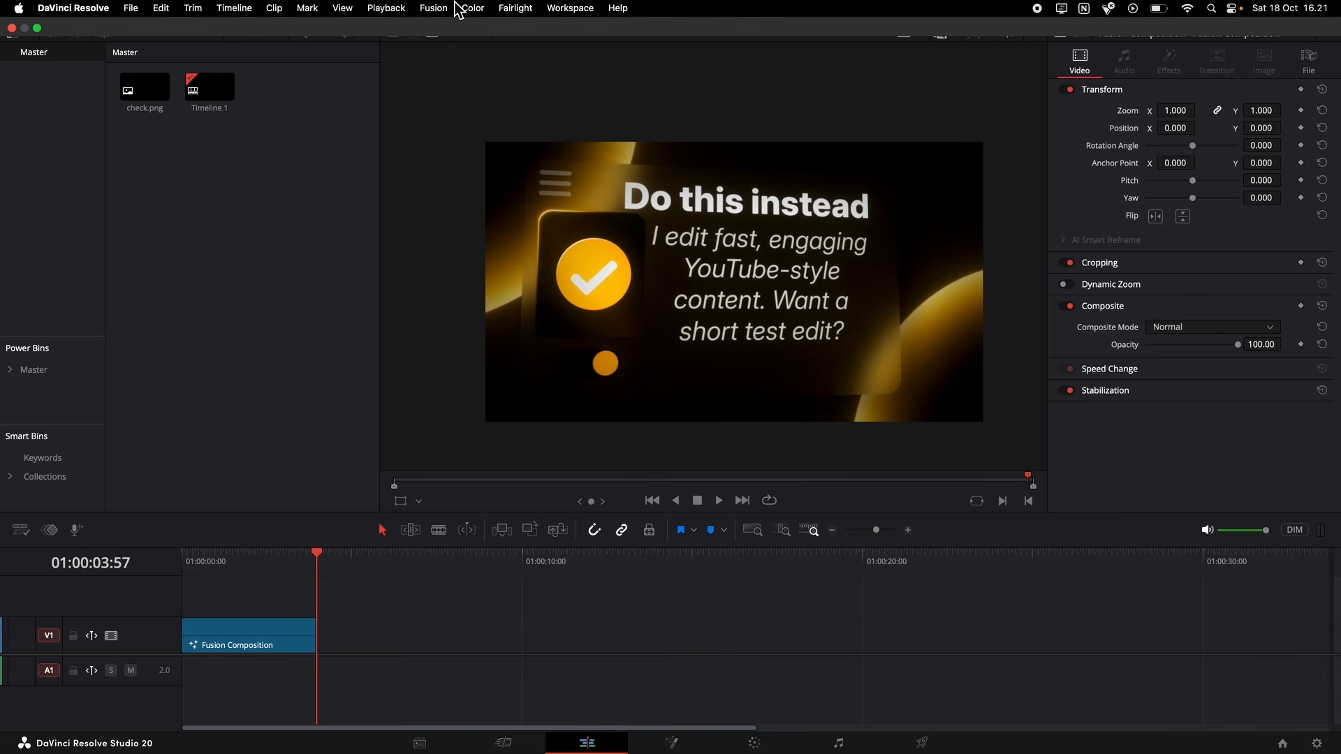
click(388, 8)
mouse_move(428, 90)
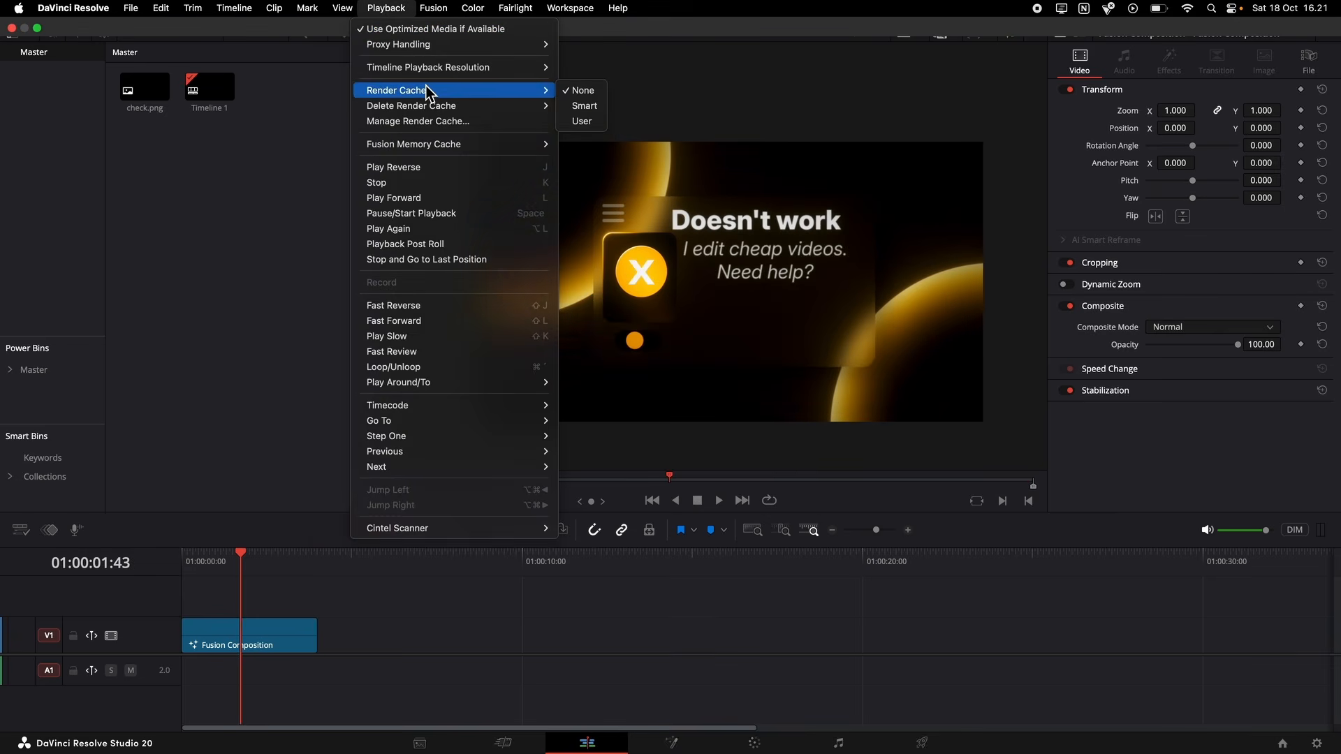
click(579, 109)
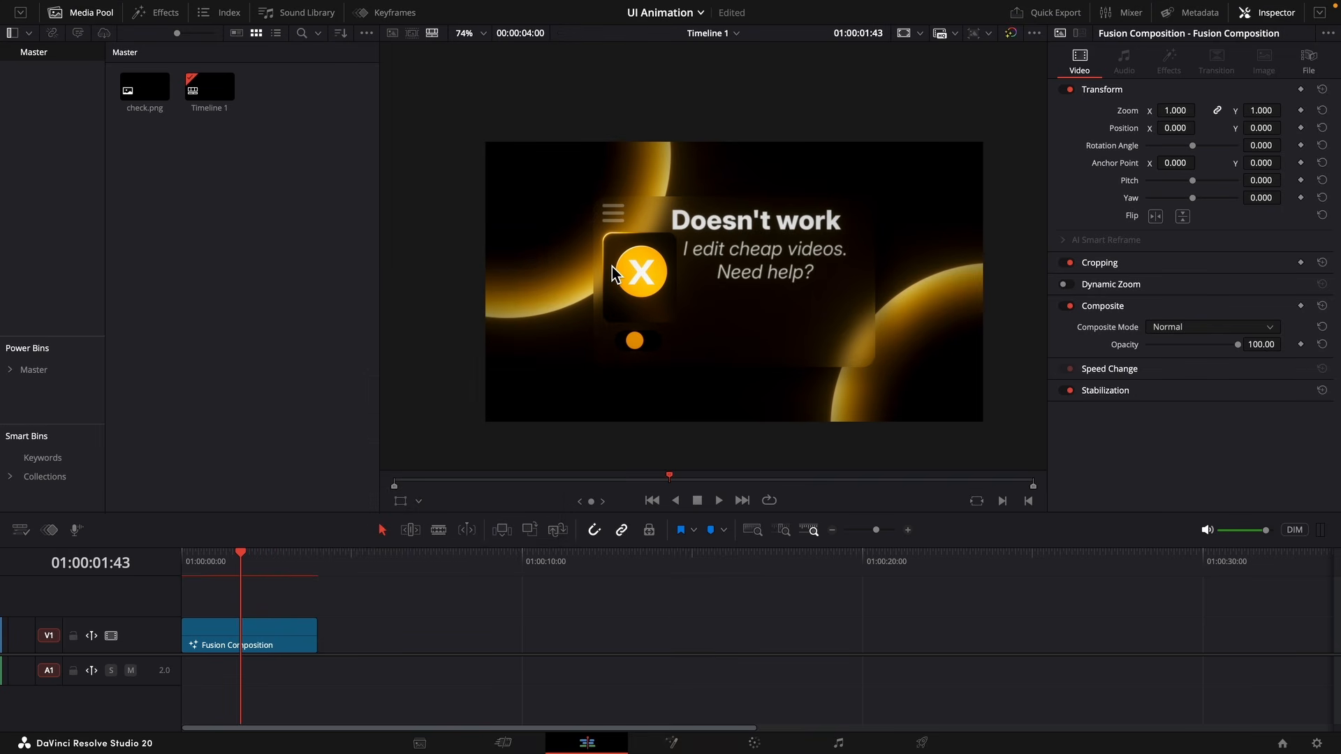
Play the finished notification animation from the start in full screen.
key(super+f)
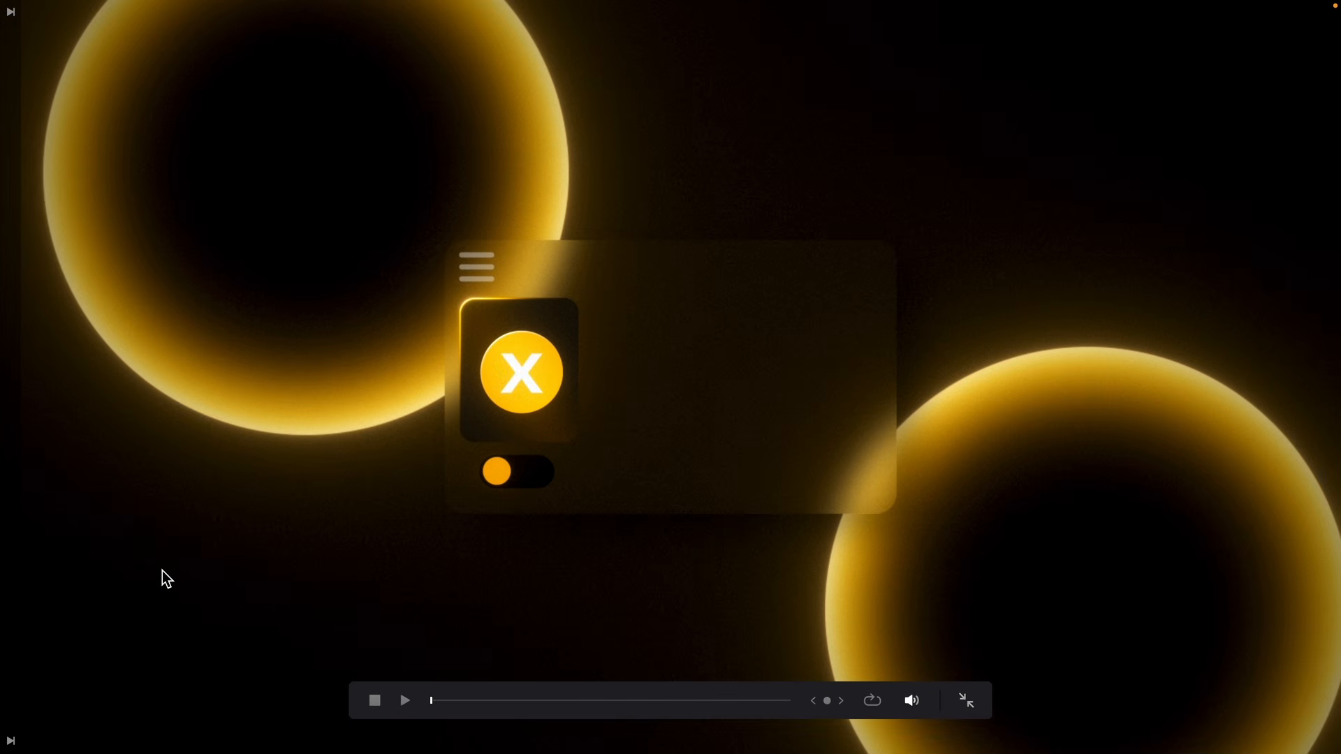
key(space)
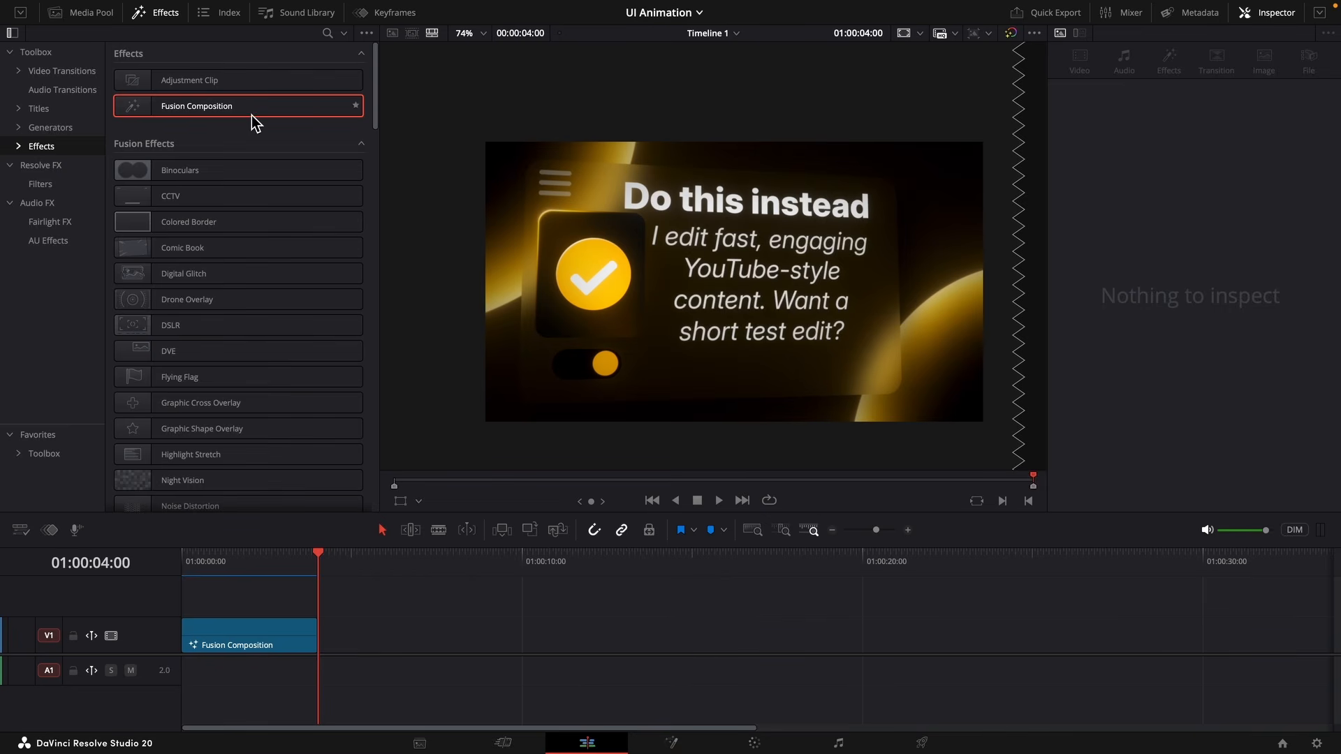
Add a second Fusion Composition clip directly after the first on V1 and check the frame rate in the project settings.
drag(252, 112, 328, 655)
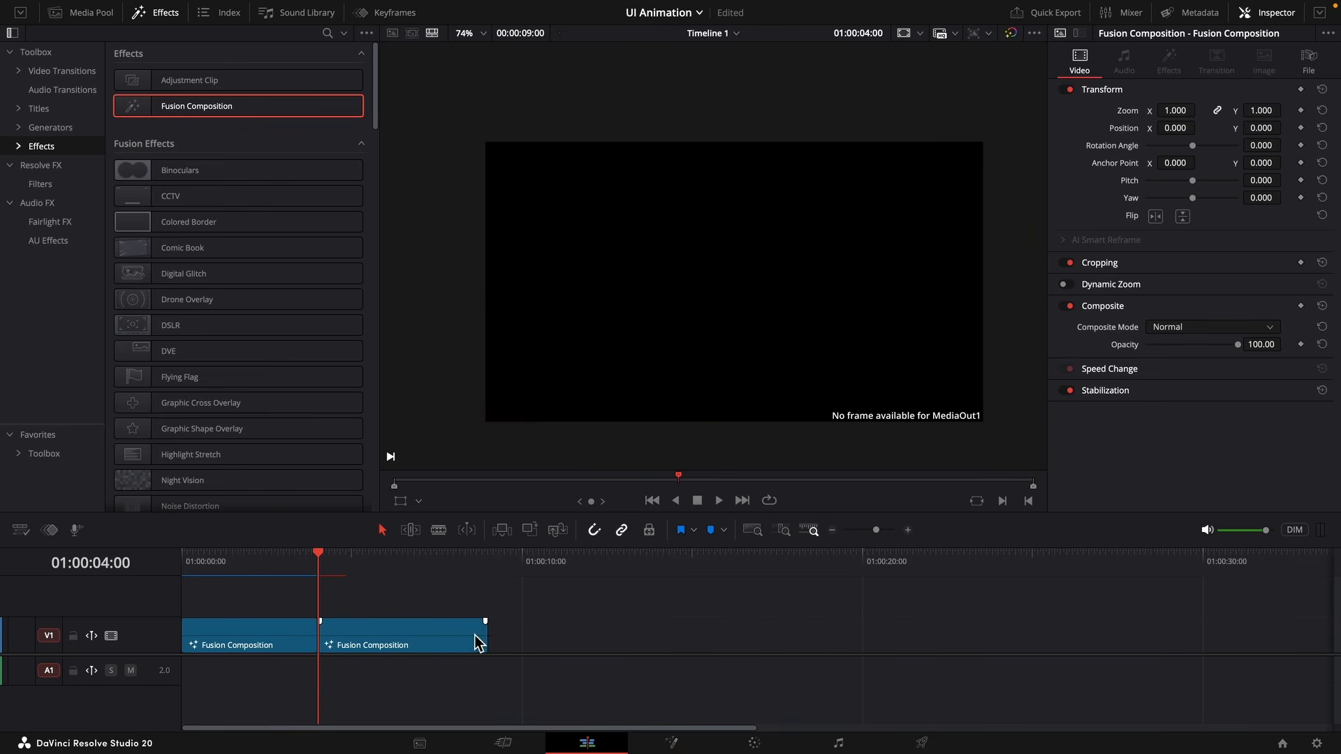
key(shift+9)
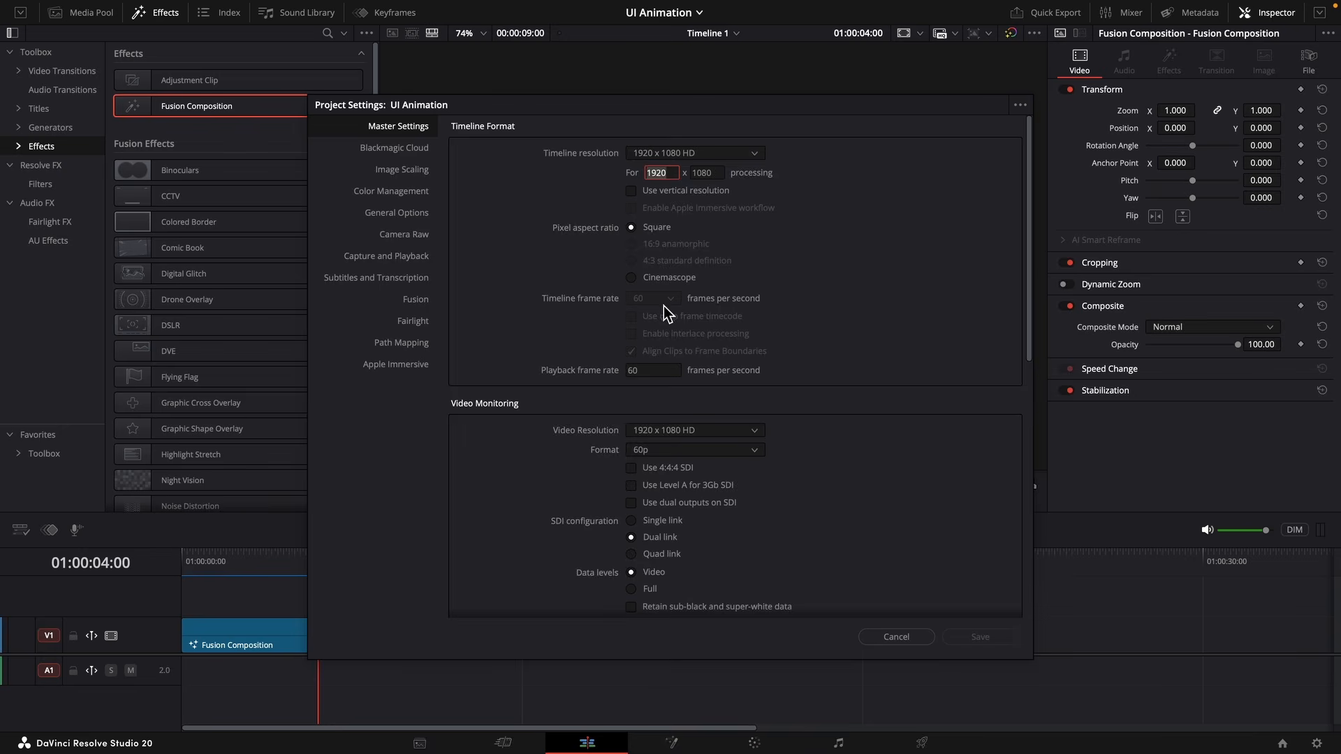
key(Escape)
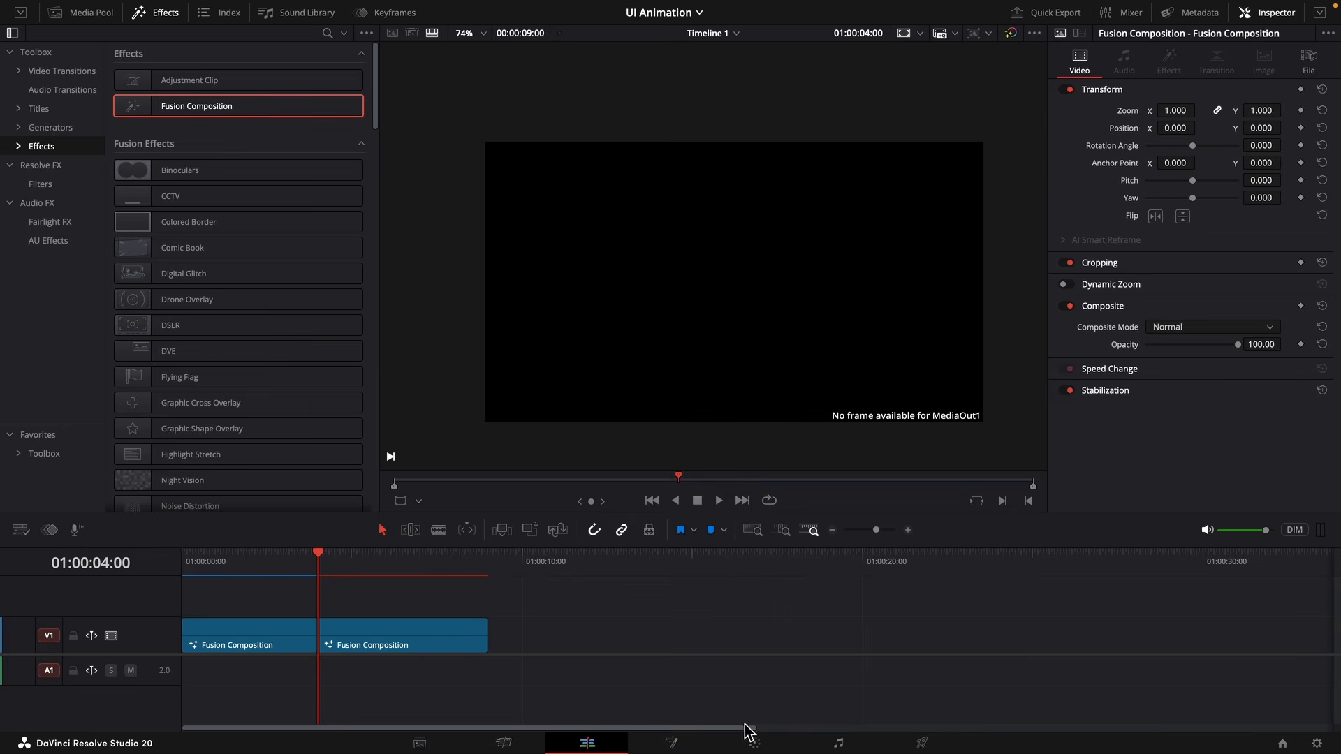
Open the new composition in Fusion and add a Background node feeding MediaOut1.
click(672, 744)
drag(280, 550, 376, 574)
drag(127, 436, 348, 547)
Change Background1's color type from solid to Four Corner.
click(1236, 150)
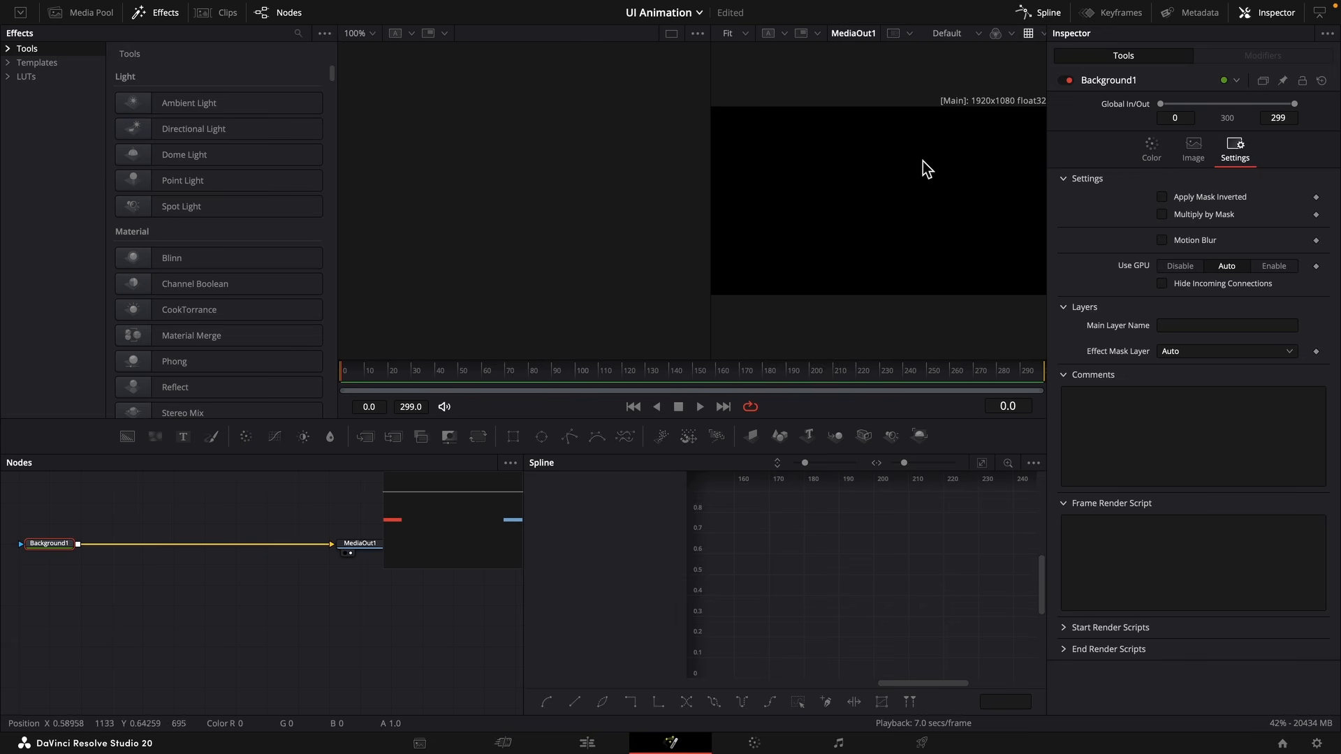
click(1151, 148)
click(1161, 223)
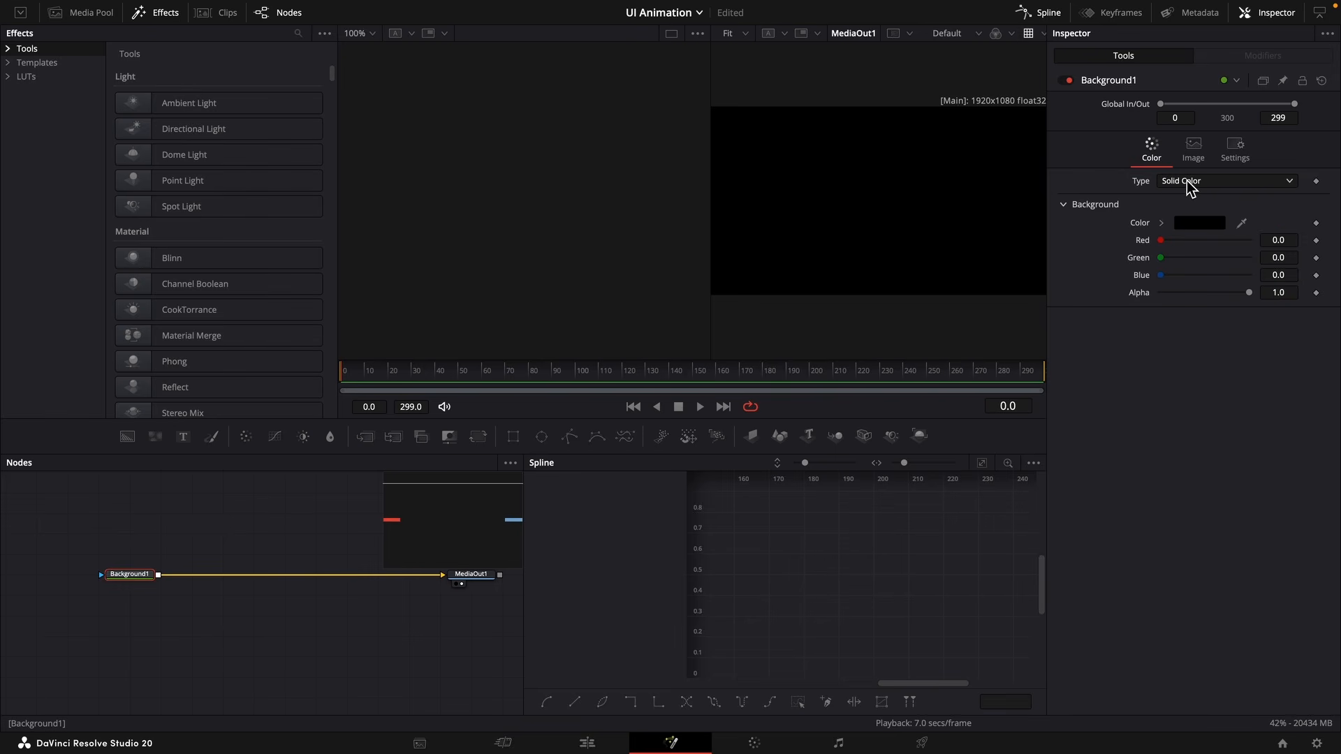
click(1187, 182)
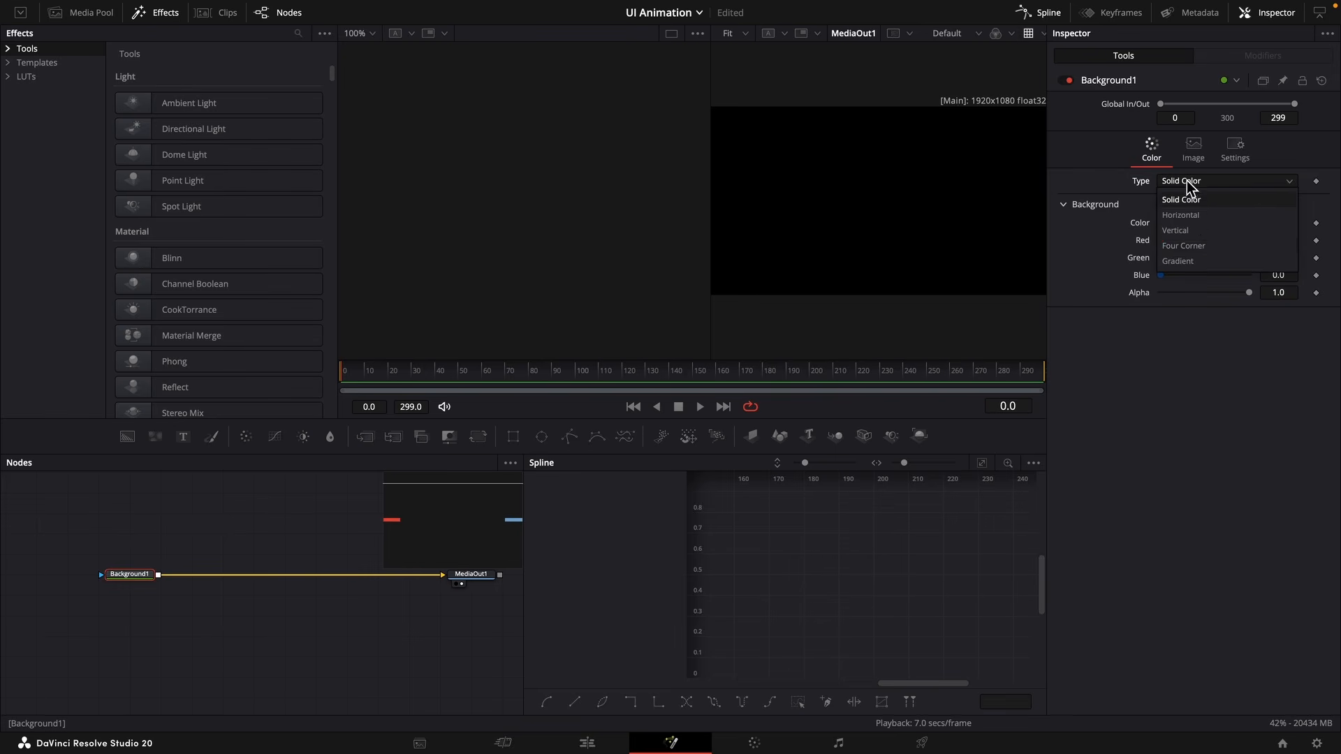
click(1187, 247)
Set Background1's Top Left color to dark orange with hue 0.088 and value 0.118, and sample a matching tone for Bottom Right.
click(1164, 225)
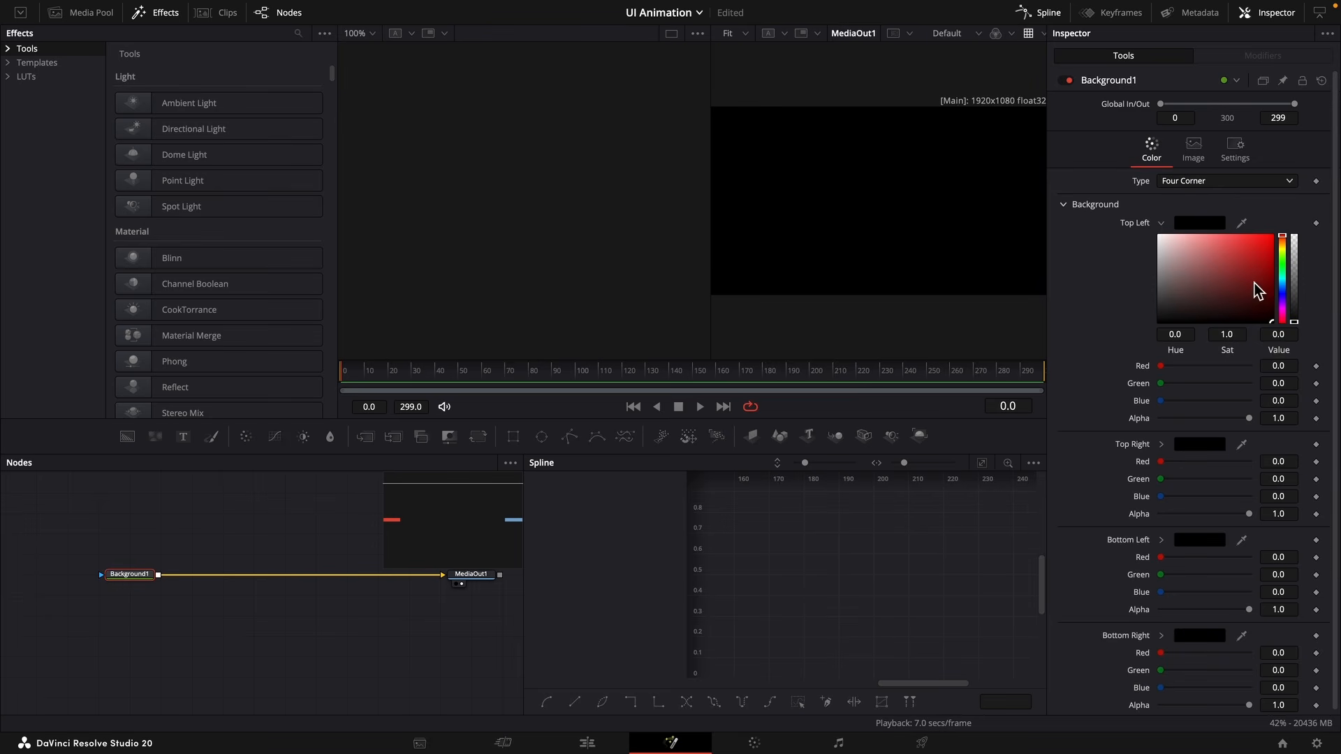
click(1282, 242)
drag(1271, 321, 1285, 311)
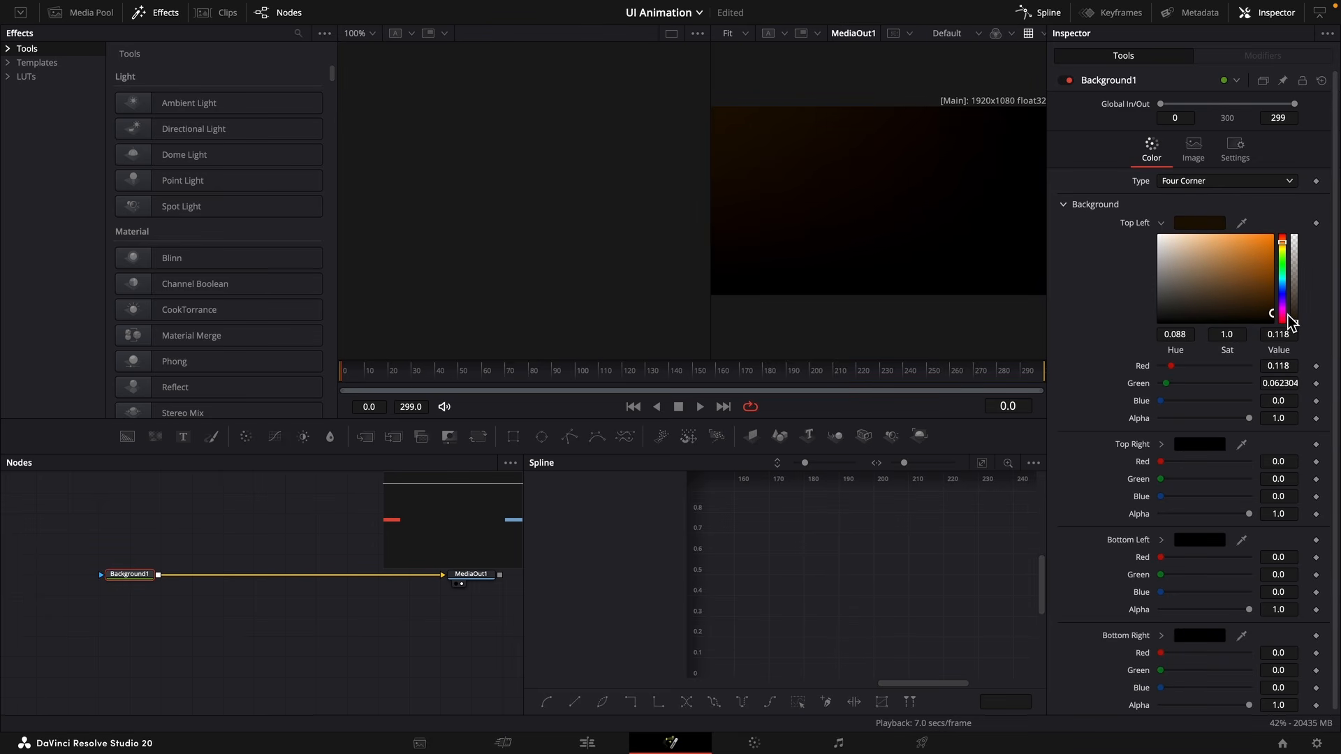
drag(1245, 636, 868, 269)
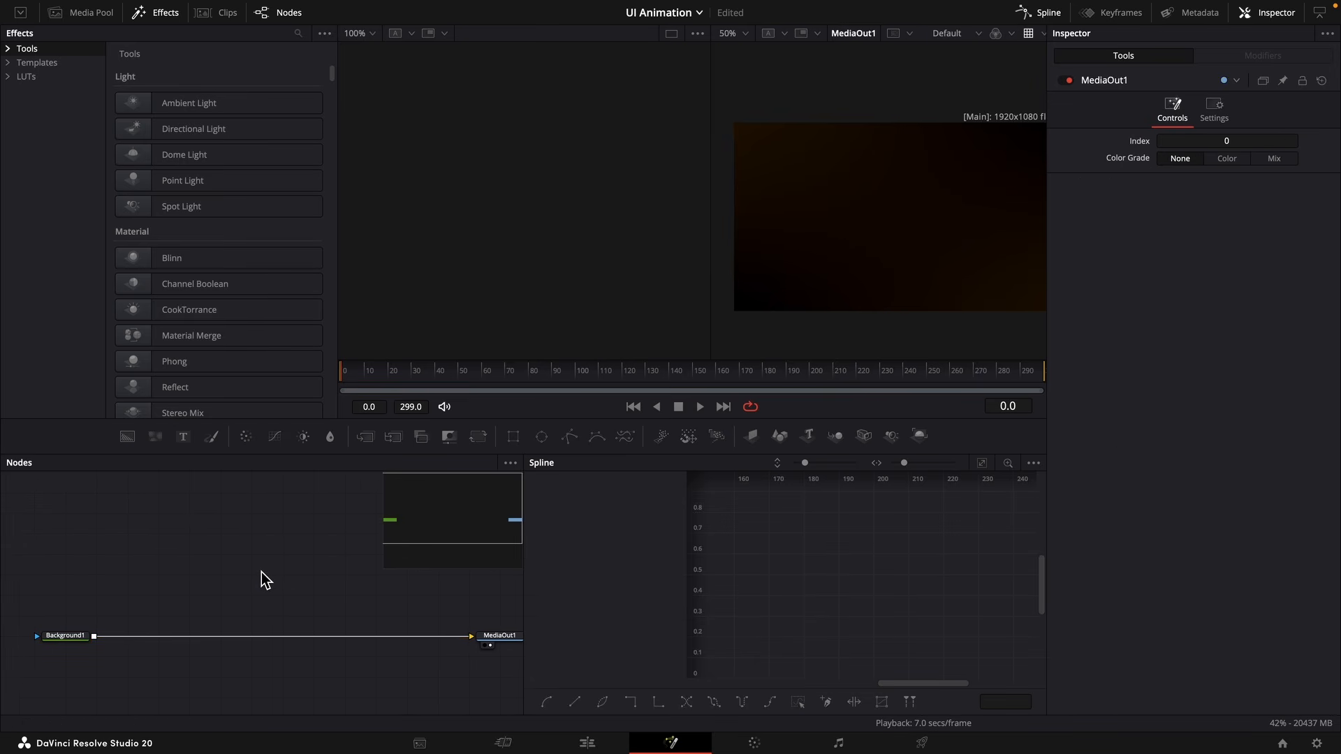
Join an ImagePlane3D and a Camera3D in a Merge3D, and feed its Renderer3D into a Merge between Background1 and MediaOut1.
drag(891, 436, 574, 551)
drag(301, 618, 299, 618)
drag(751, 436, 238, 599)
drag(863, 436, 253, 607)
drag(426, 600, 95, 641)
drag(409, 588, 287, 585)
drag(189, 538, 169, 593)
drag(186, 594, 481, 620)
Show the ImagePlane3D1 node in the first viewer.
click(285, 584)
key(1)
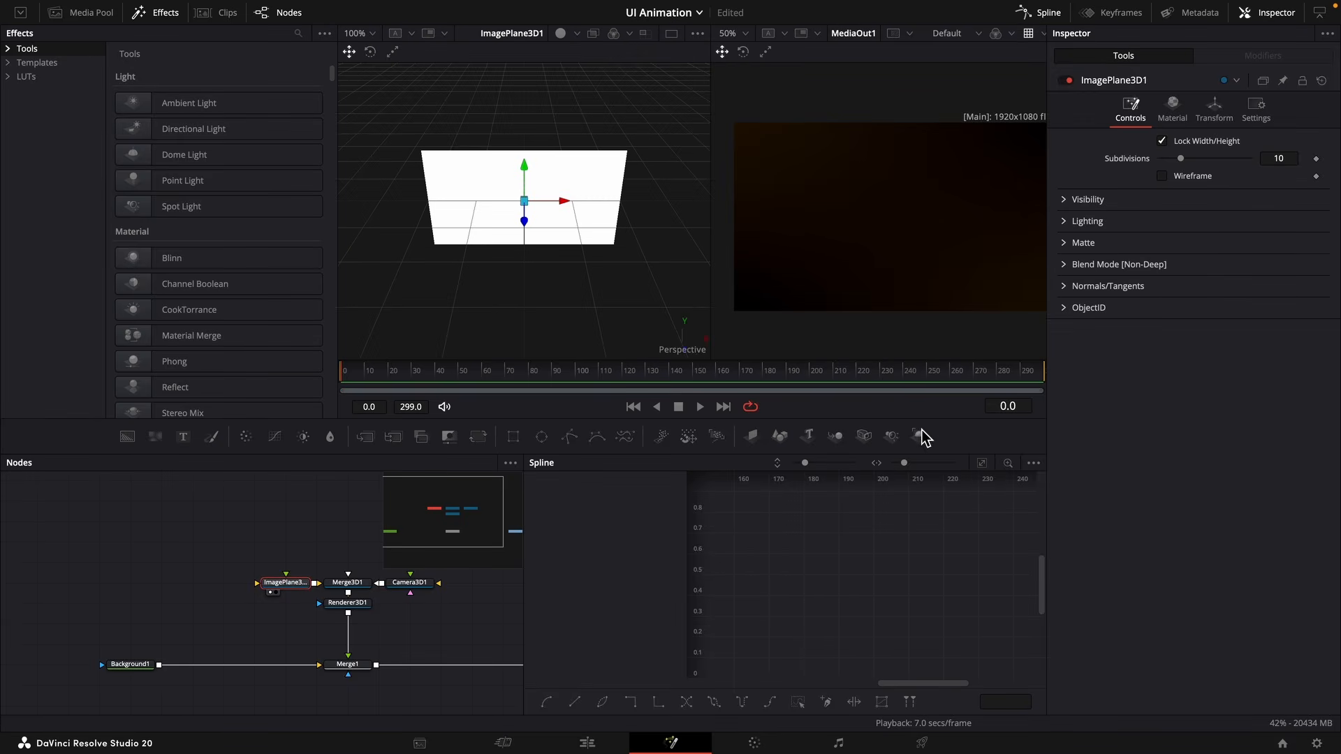
click(287, 554)
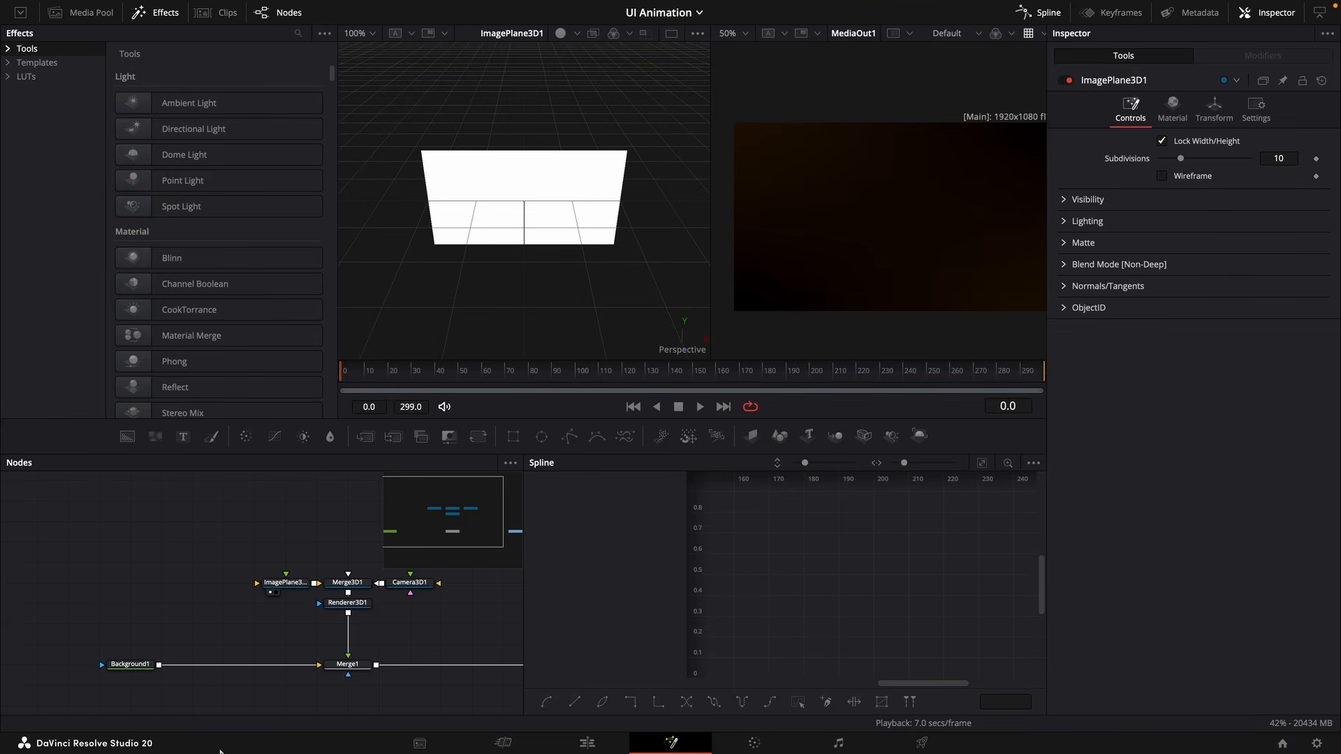
Set Renderer3D1 to Hardware Renderer and disable its LowQ and HiQ anti-aliasing.
click(355, 605)
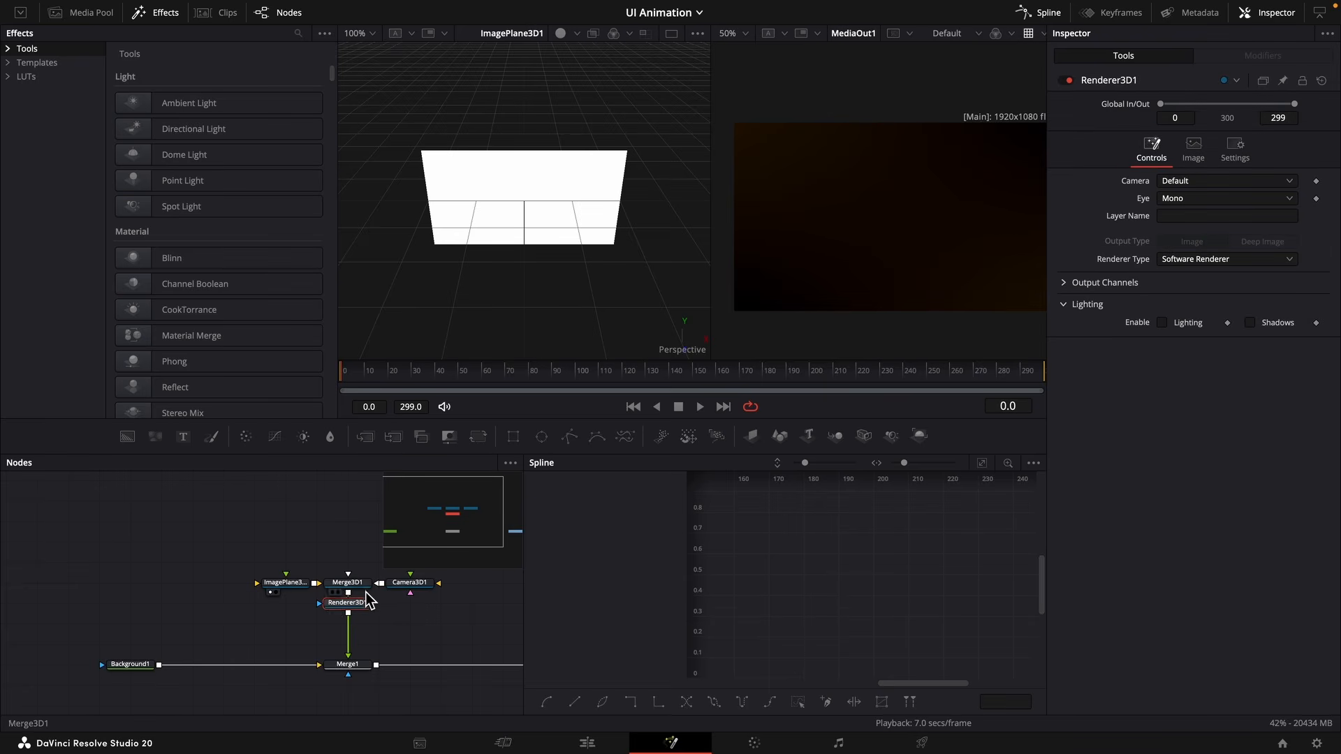
click(1246, 263)
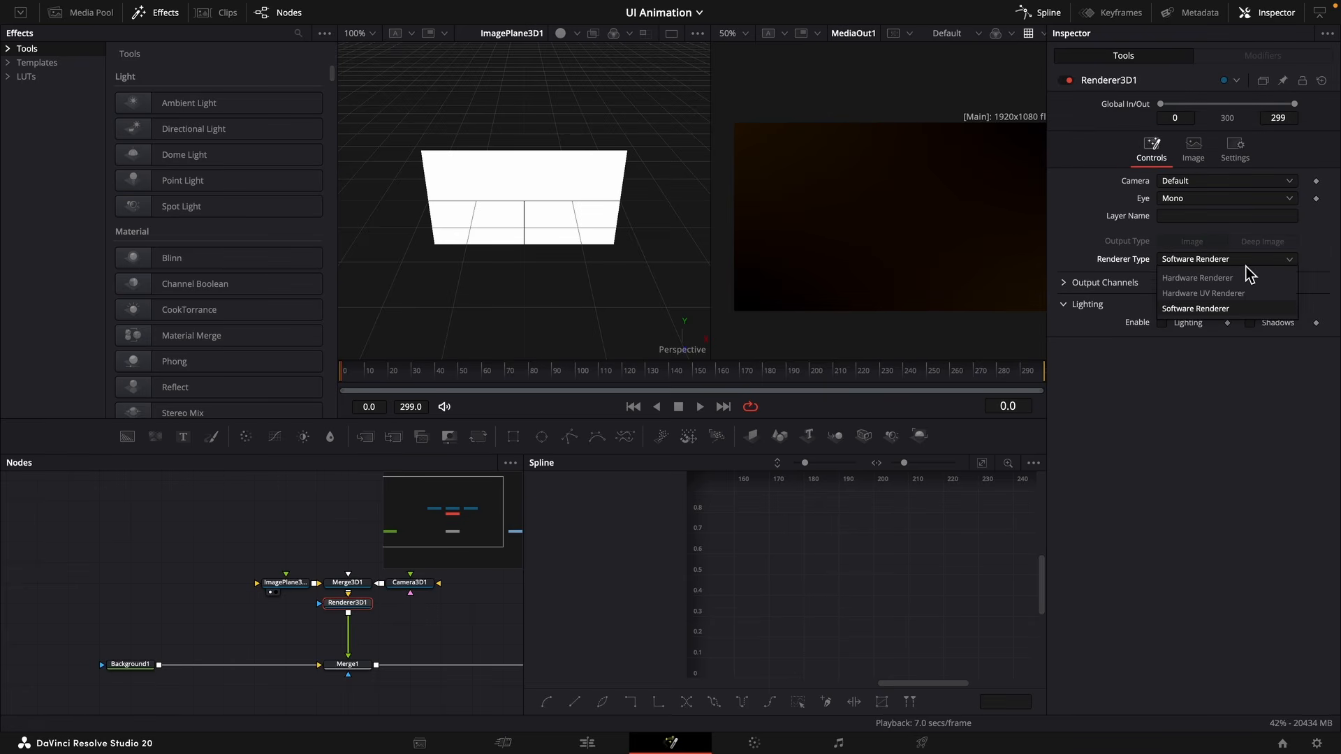
click(1197, 278)
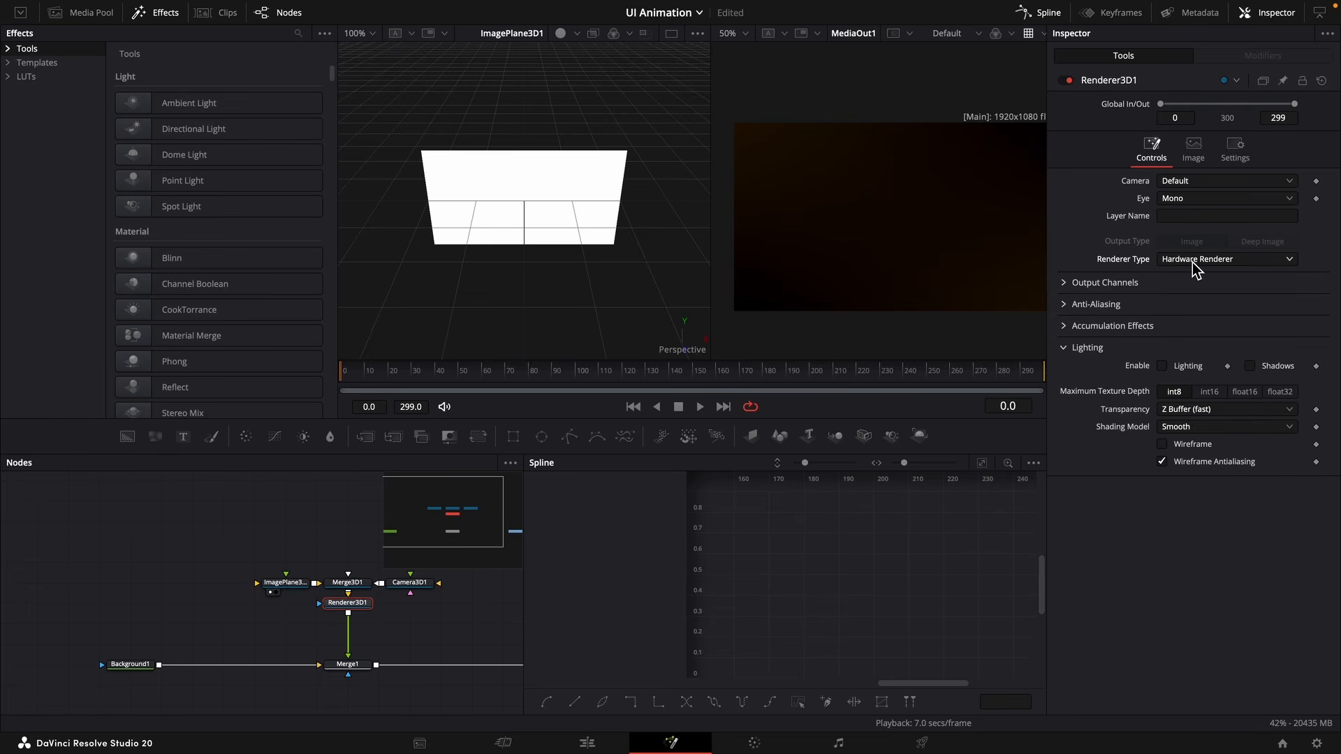
click(1064, 305)
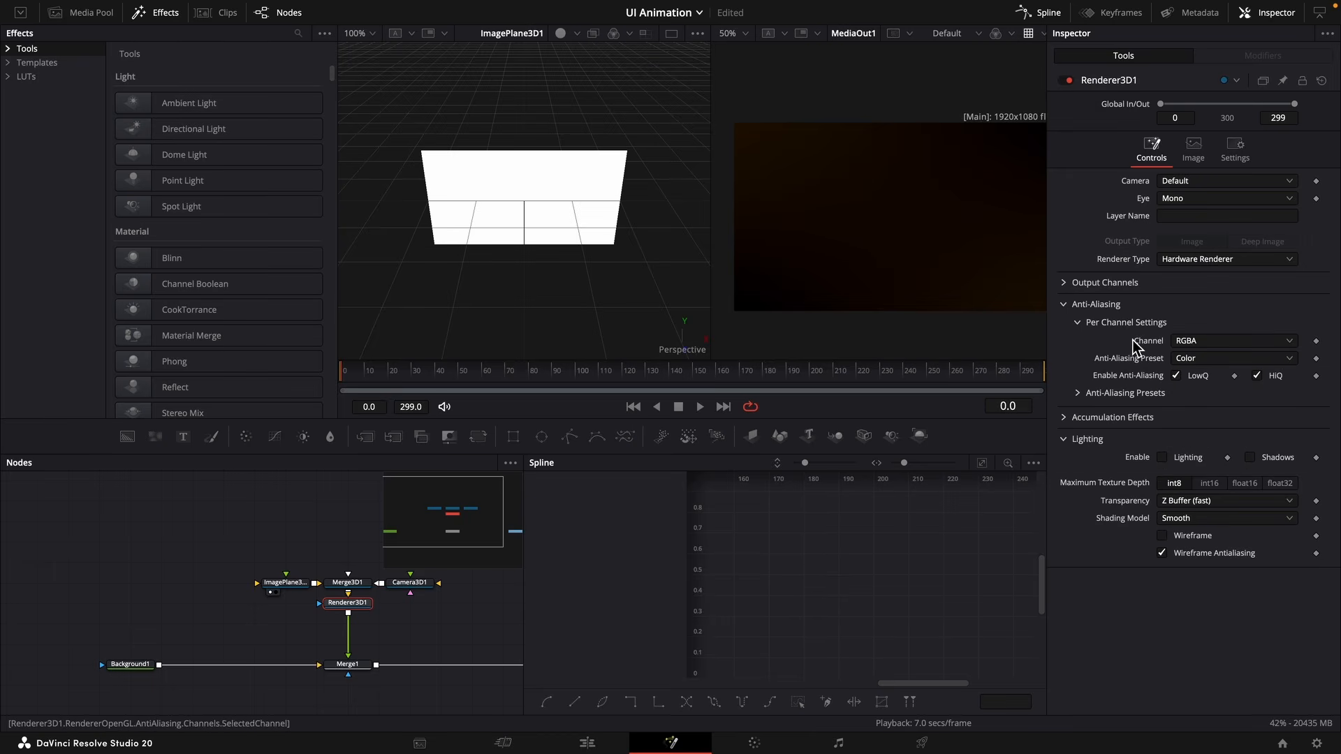
click(1256, 376)
Switch to Finder and bring chess.png, food-stall.png, gear.png, right-arrow.png and treasure-chest.png from the Assets folder into the DaVinci Resolve node graph.
click(76, 12)
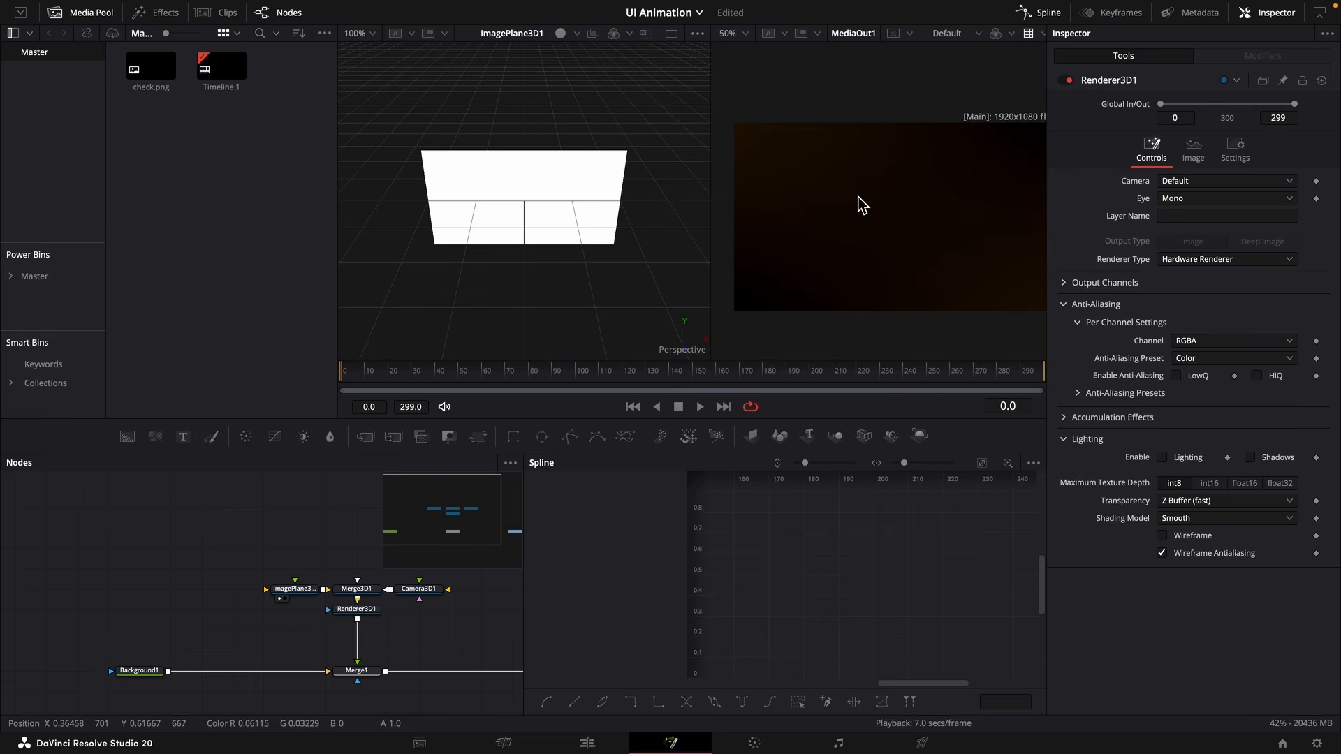
key(super+Tab)
key(super+Tab)
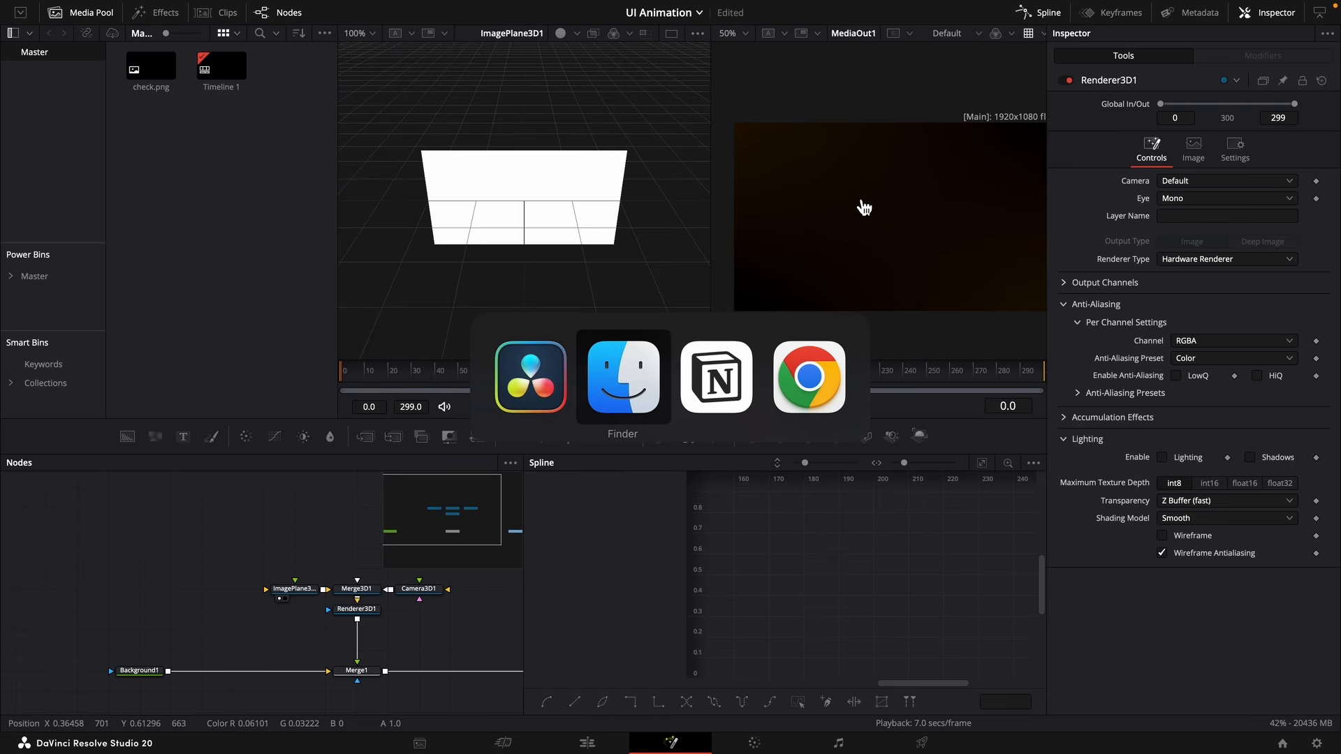
key(super+Tab)
key(super+Tab)
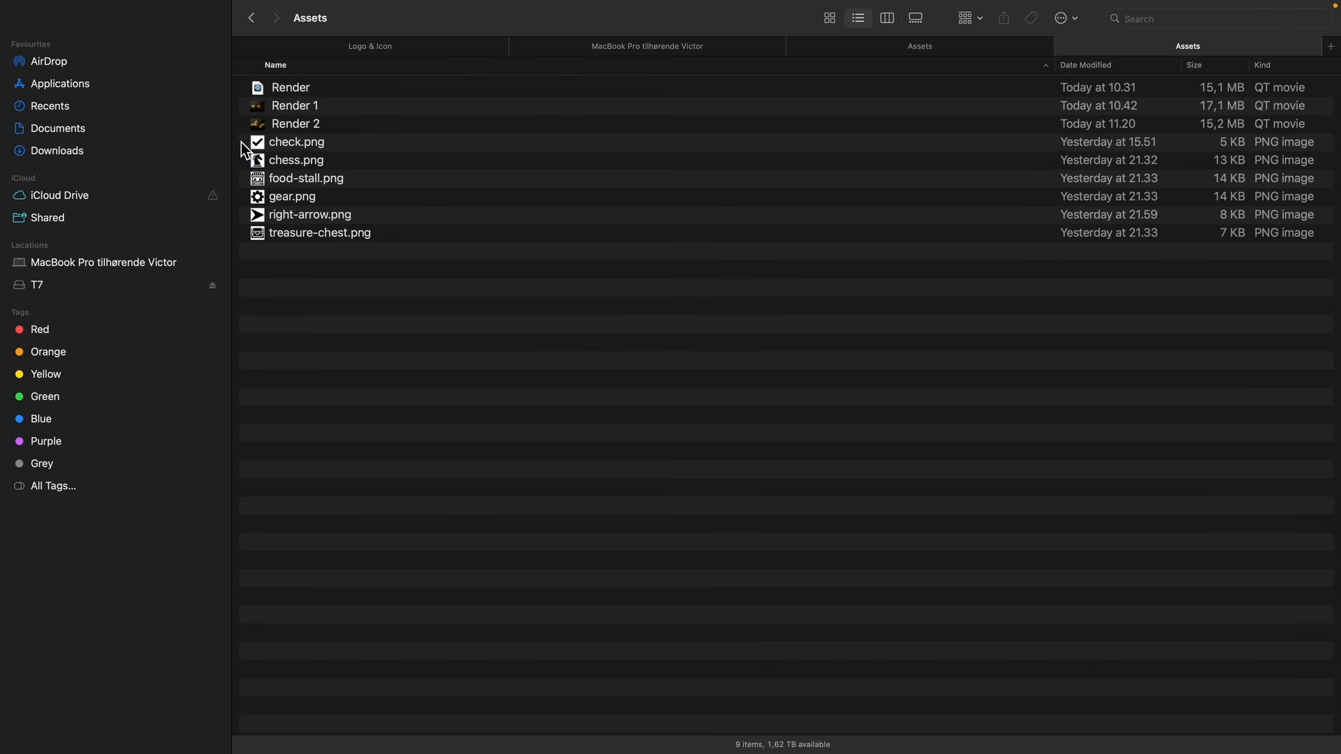
drag(246, 154, 354, 198)
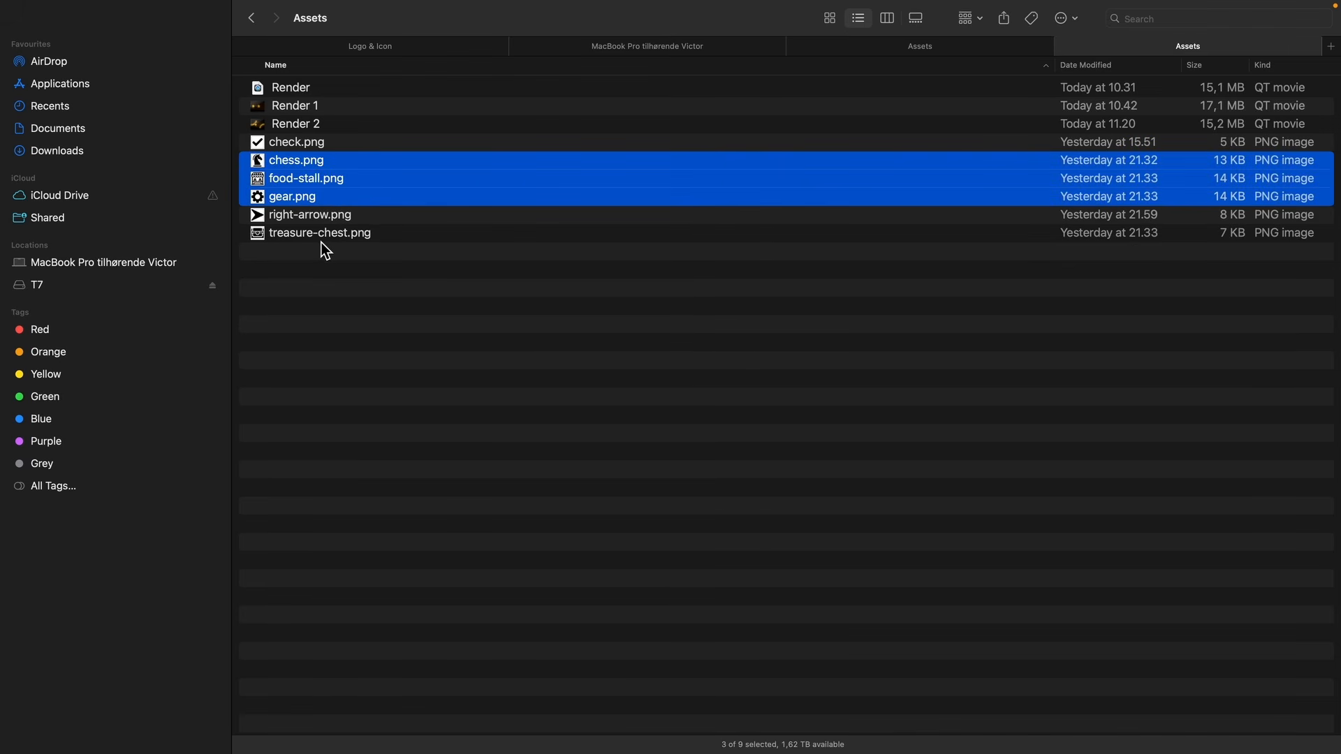
mouse_move(326, 250)
mouse_down()
mouse_move(325, 225)
mouse_move(347, 259)
mouse_up()
drag(285, 181, 177, 546)
key(super+Tab)
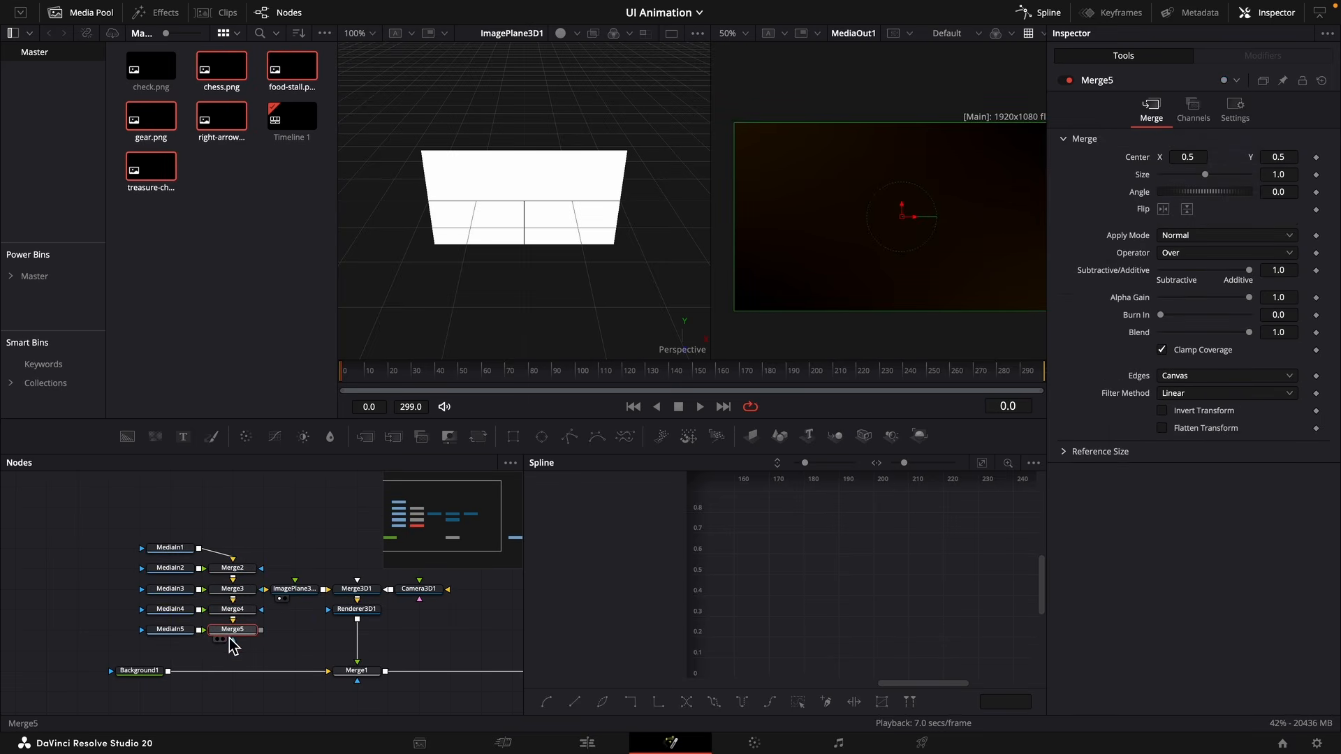
Delete the merge nodes Merge2 to Merge5 that join the imported icons, leaving five unconnected MediaIn nodes.
drag(229, 635, 229, 598)
drag(267, 495, 237, 577)
key(BackSpace)
key(Delete)
Preview the right-arrow.png MediaIn2 node in the first viewer and delete it from the graph.
click(163, 529)
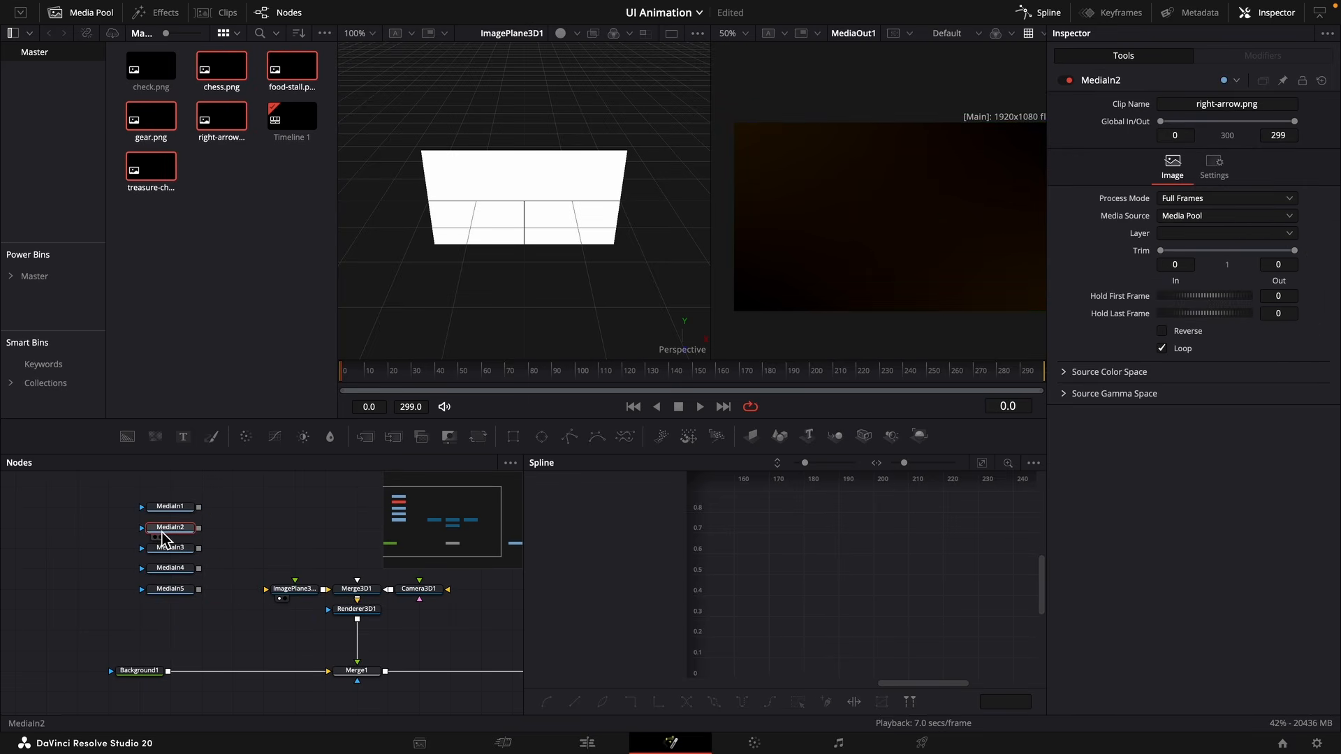
key(1)
drag(176, 530, 144, 557)
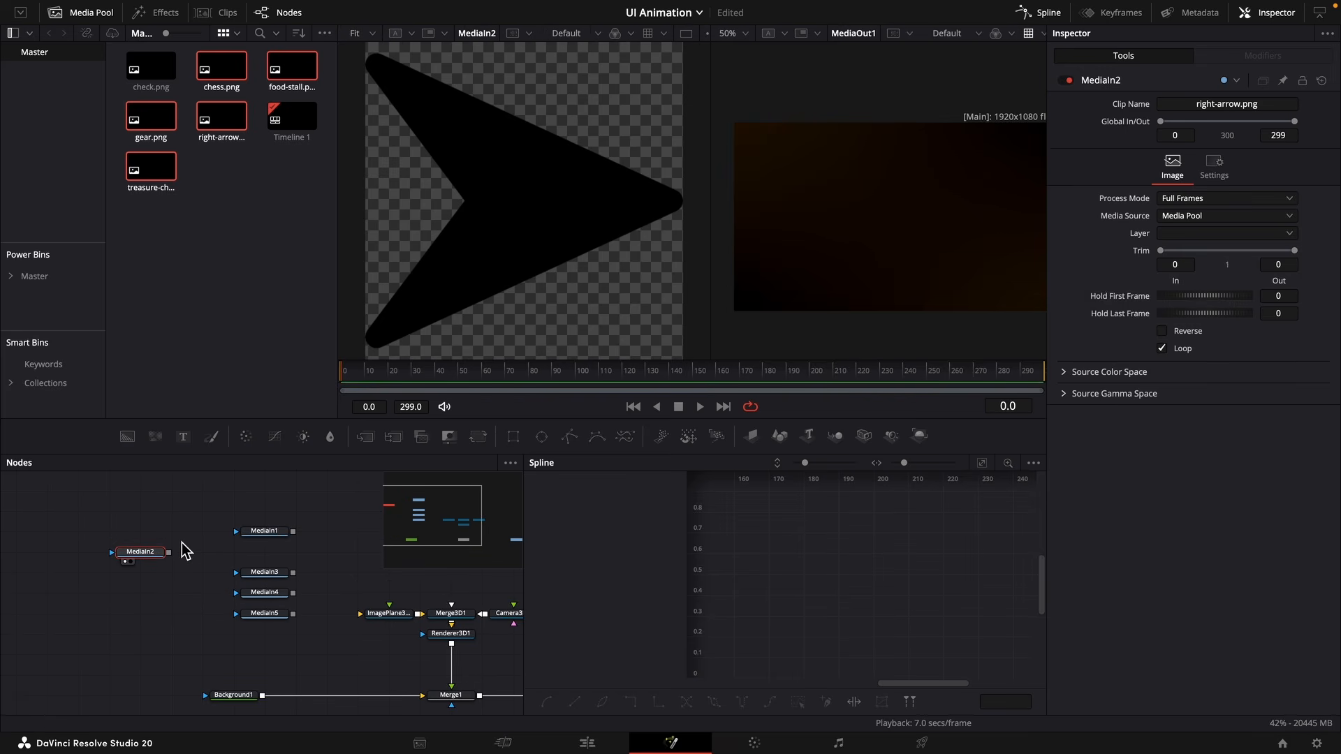
key(Delete)
Preview the treasure-chest and chess icons, and place the chess node MediaIn5 at the top of the icon stack.
drag(256, 536, 257, 557)
key(1)
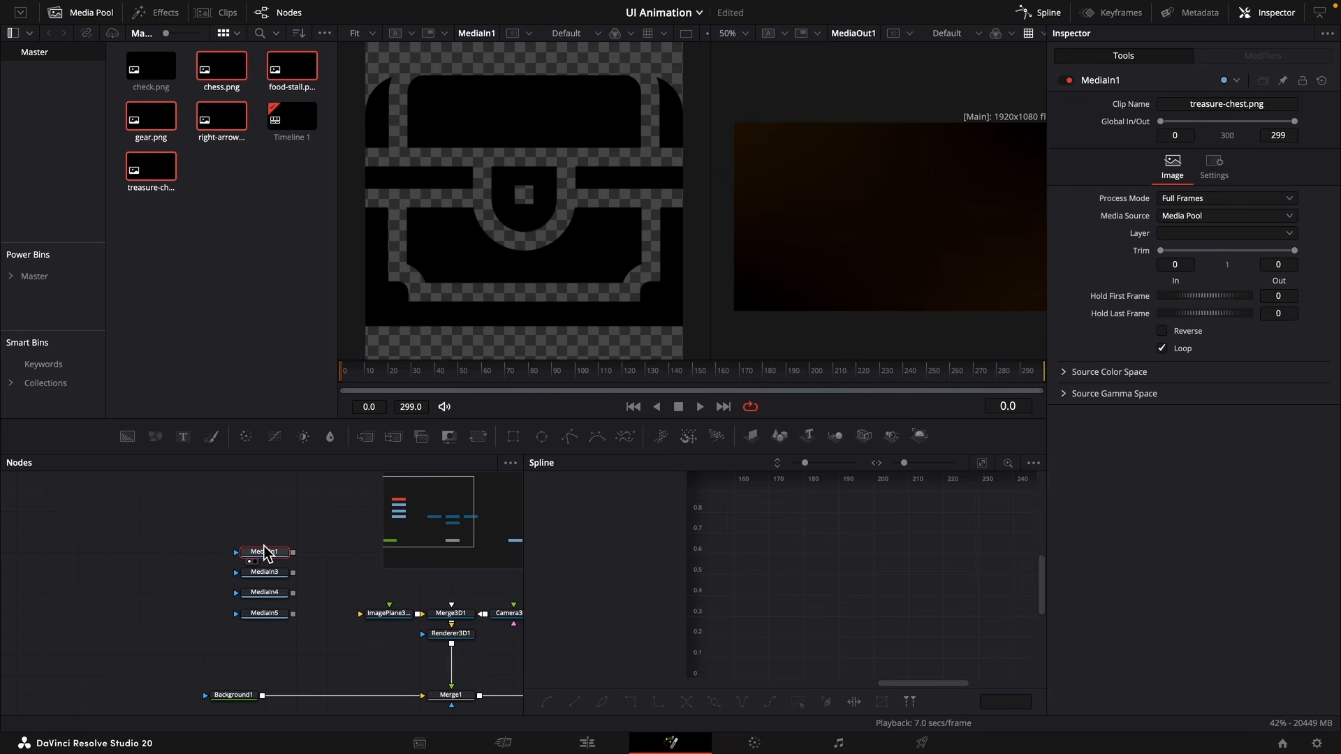
click(264, 614)
key(1)
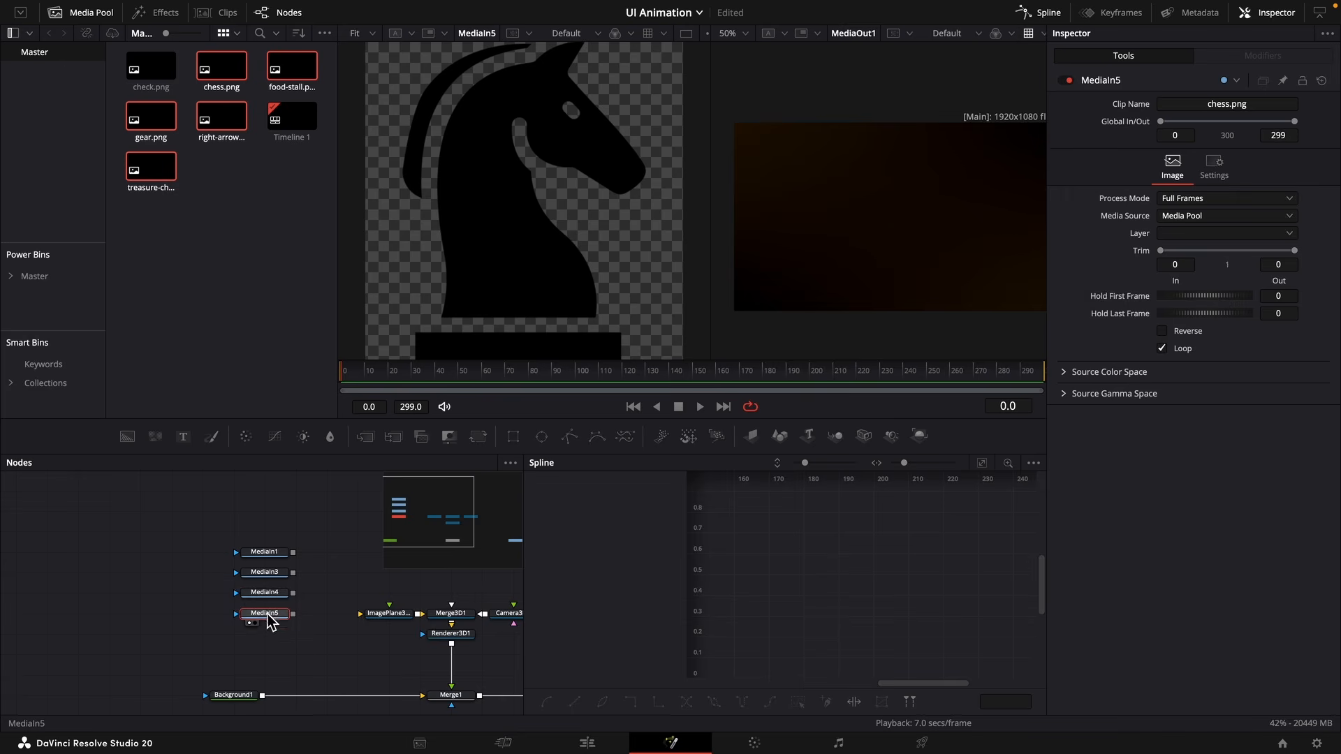
drag(269, 620, 273, 541)
Preview the food-stall and gear icons, and place the gear node MediaIn3 at the bottom of the stack.
click(269, 593)
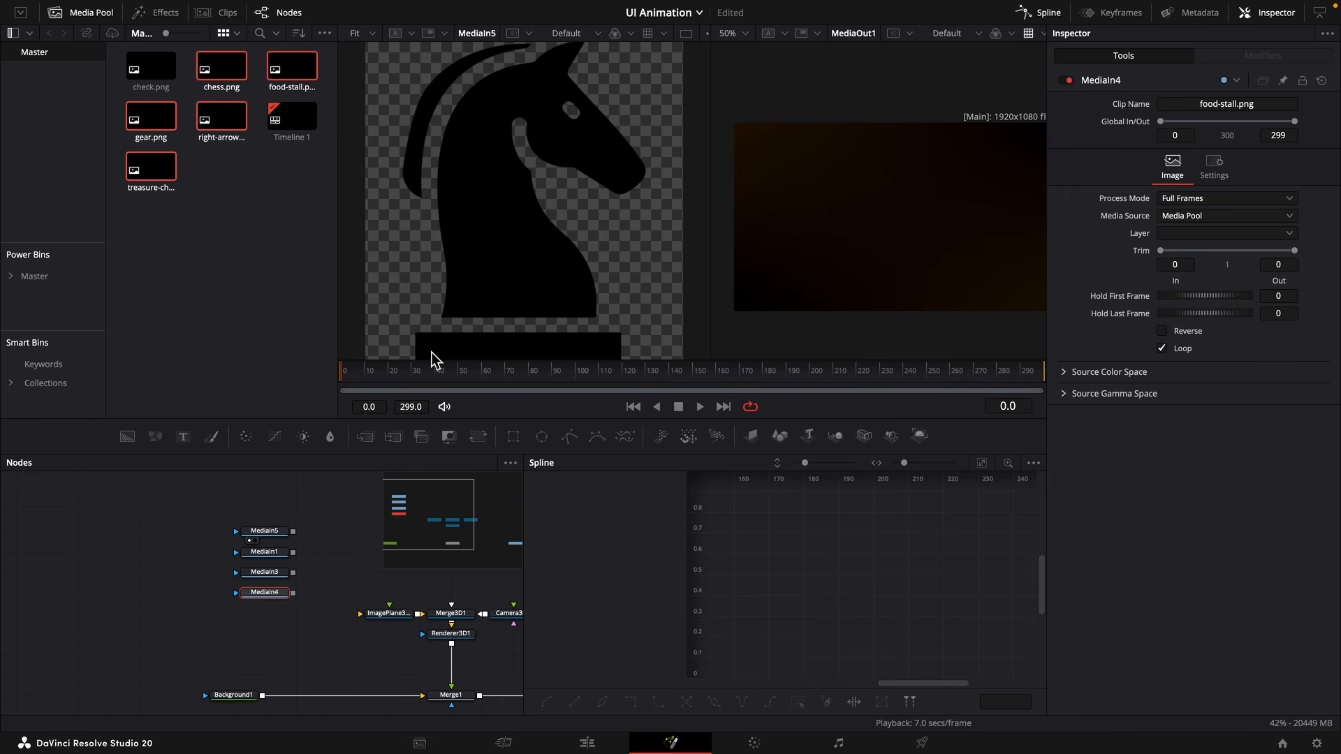
key(1)
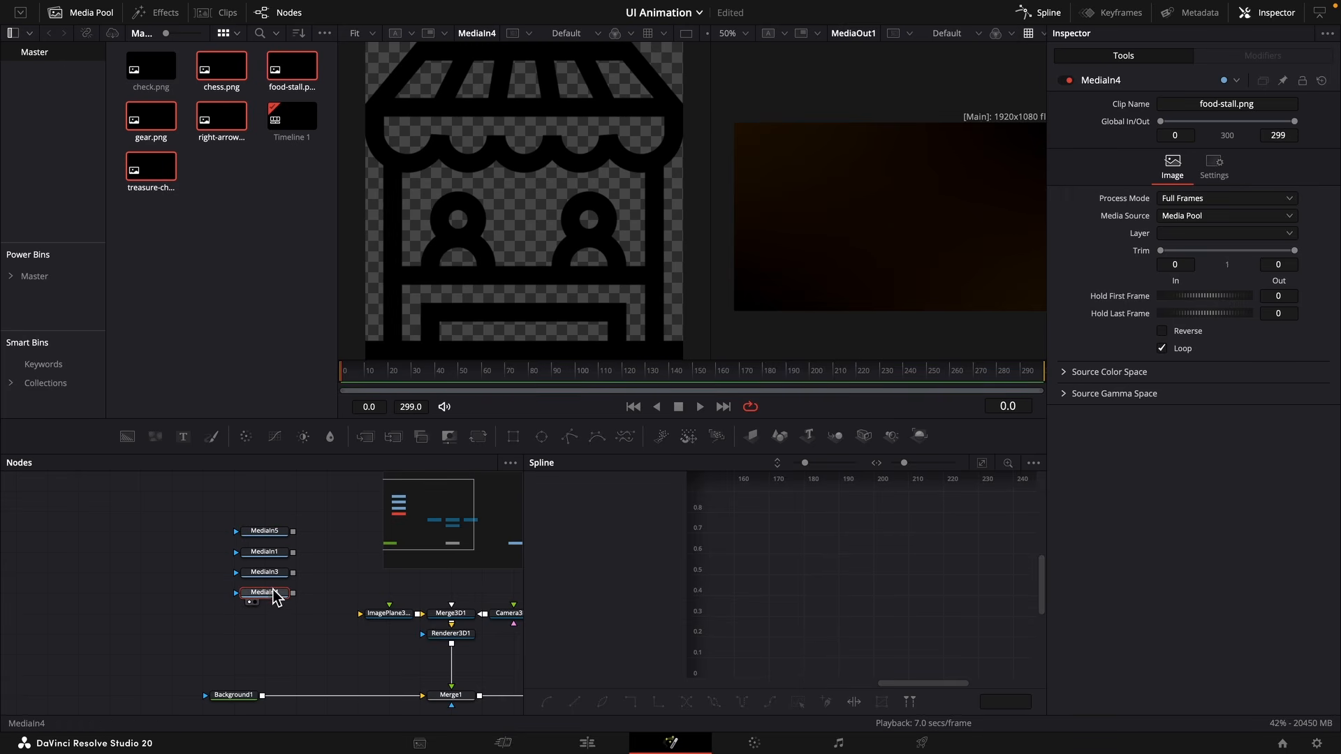
drag(267, 572, 269, 613)
key(1)
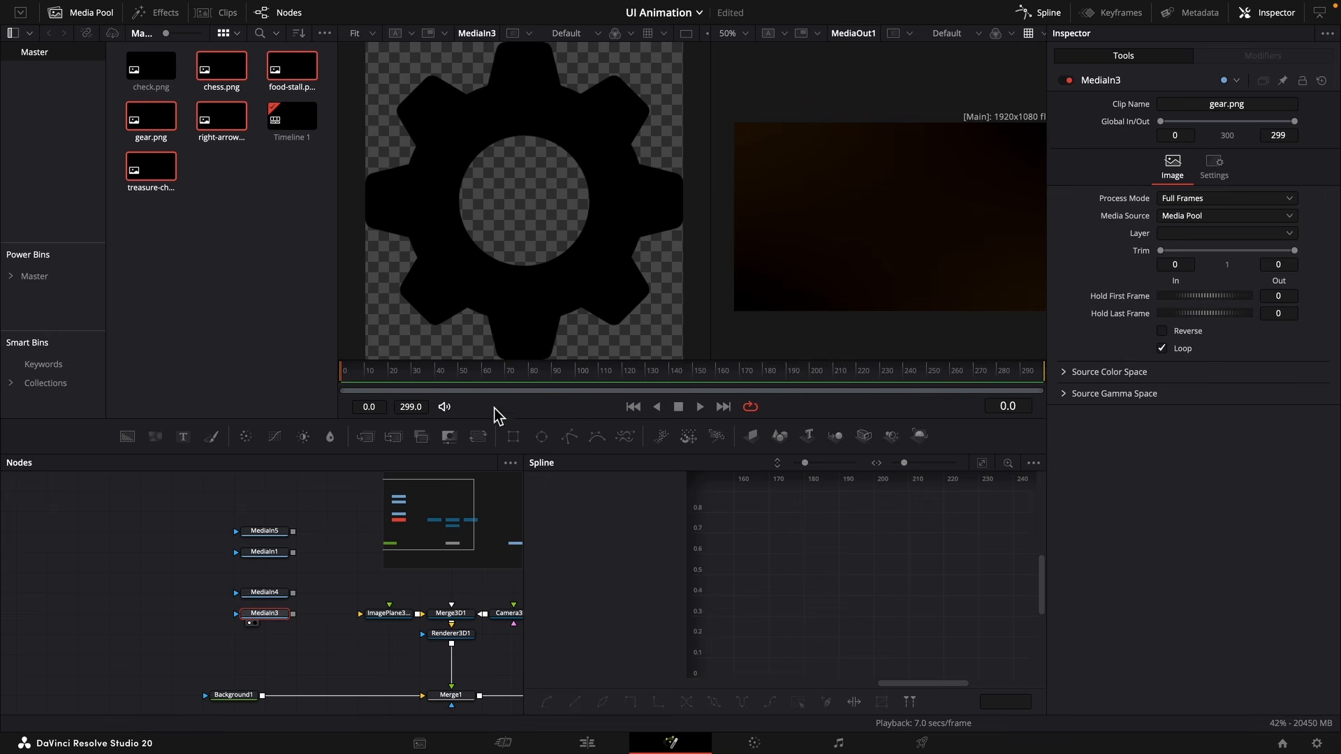
Place food-stall above treasure-chest in the icon stack and move the chess node directly above them to close the gap.
click(270, 593)
key(1)
mouse_move(287, 598)
mouse_down()
mouse_move(287, 579)
mouse_move(285, 598)
mouse_up()
key(1)
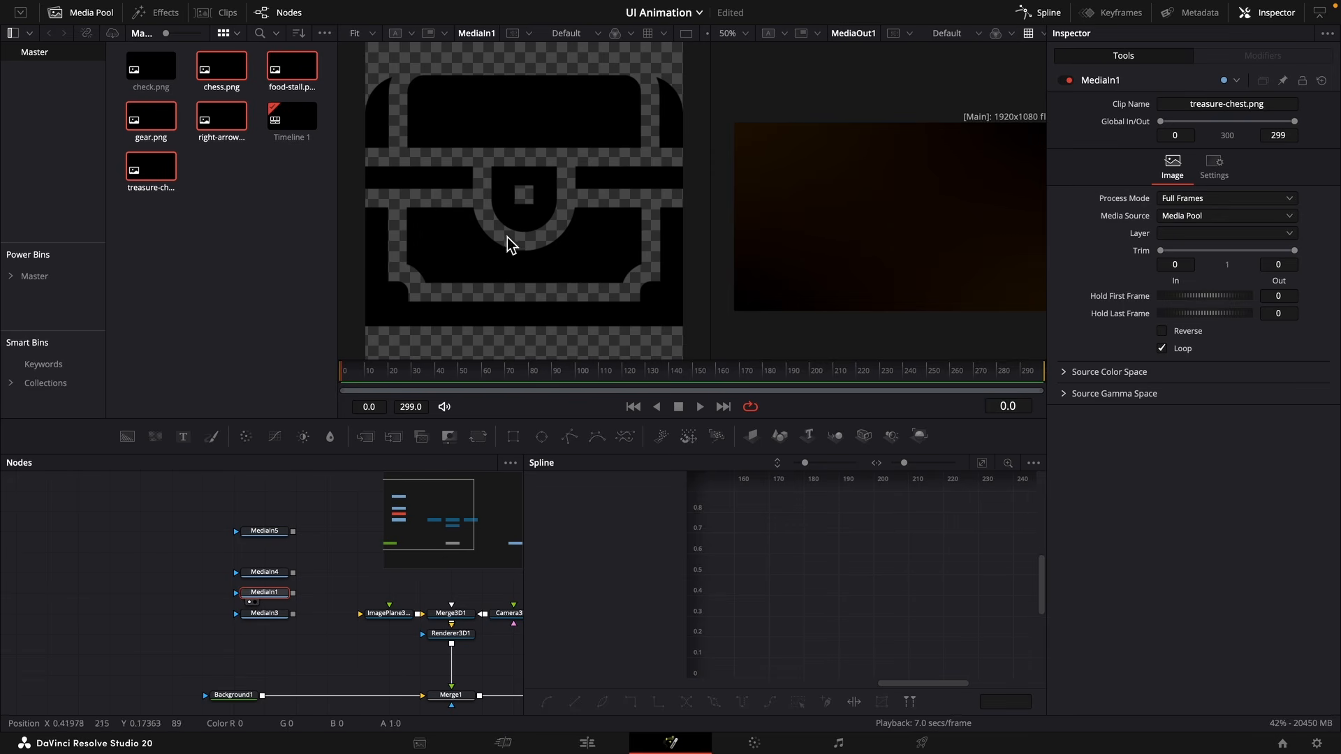
drag(267, 539, 275, 560)
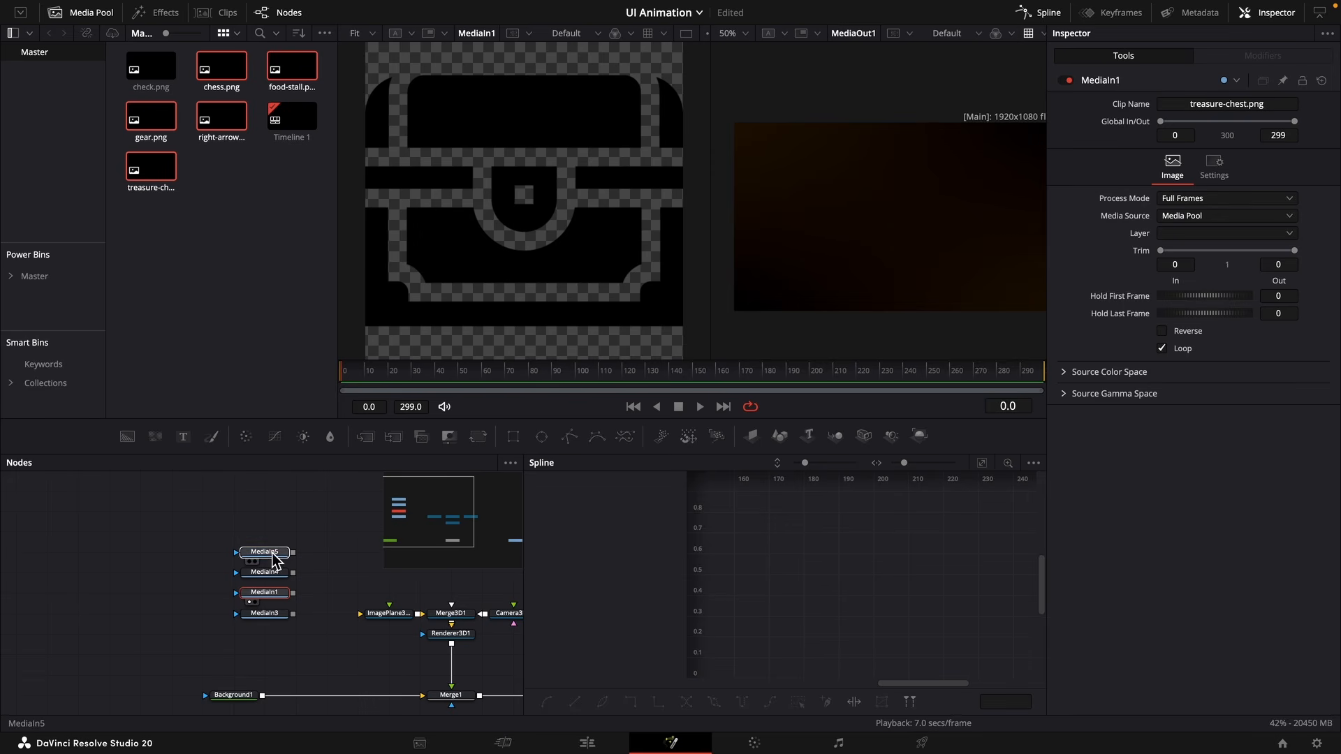
Review the stacked icon nodes and feed the gear.png node MediaIn3 into ImagePlane3D1.
drag(304, 496, 282, 620)
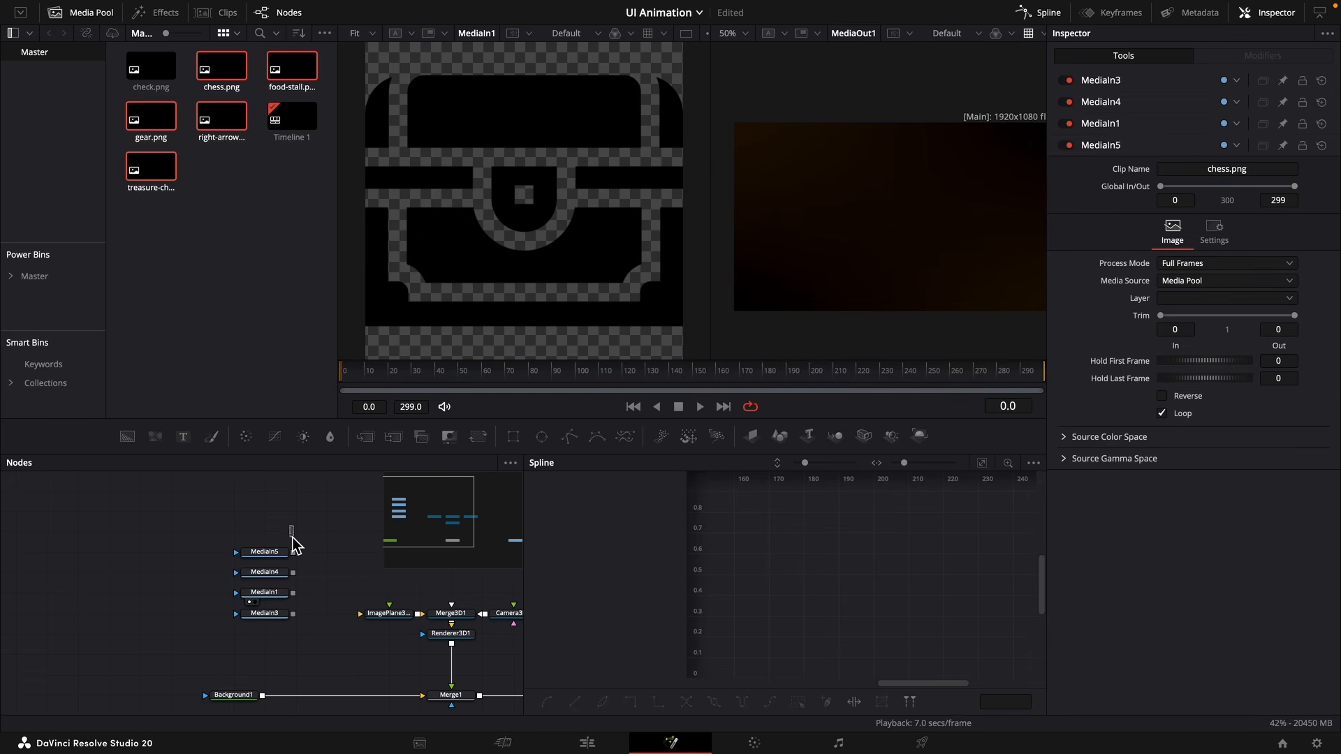
click(274, 616)
click(273, 593)
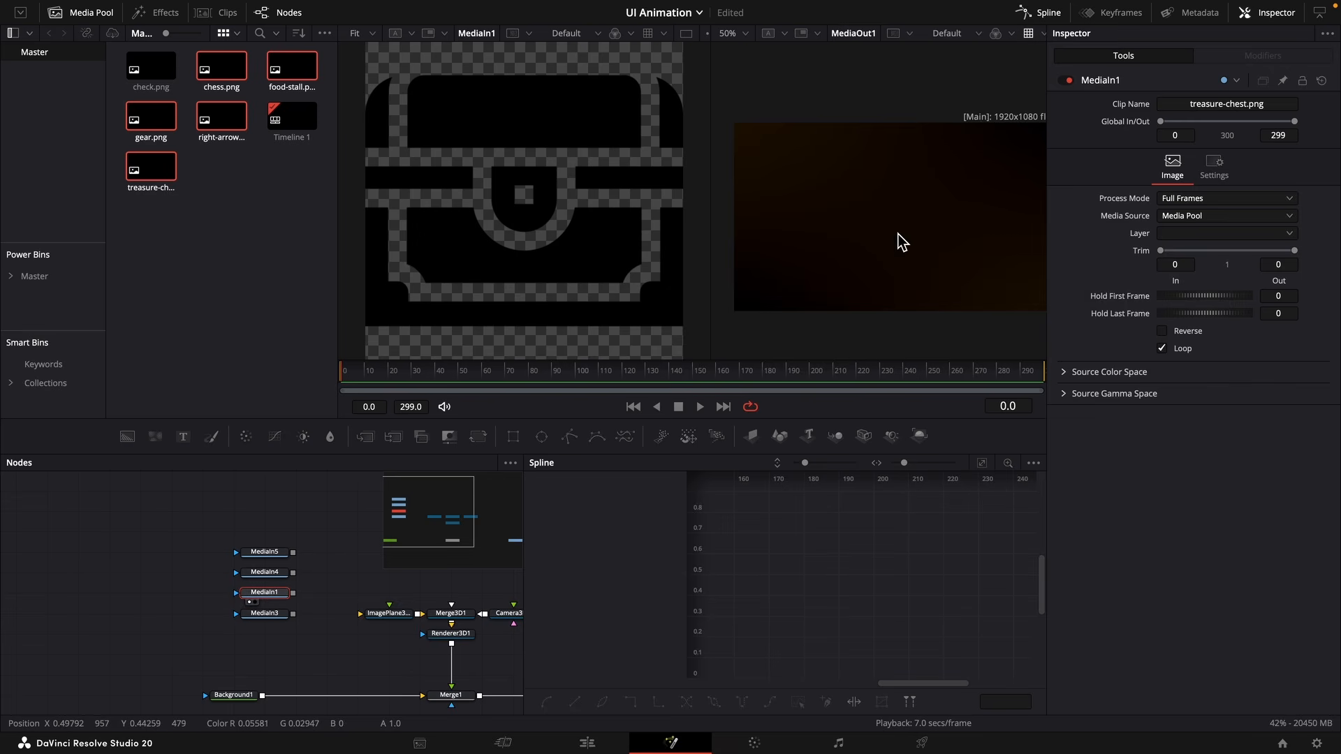
click(274, 572)
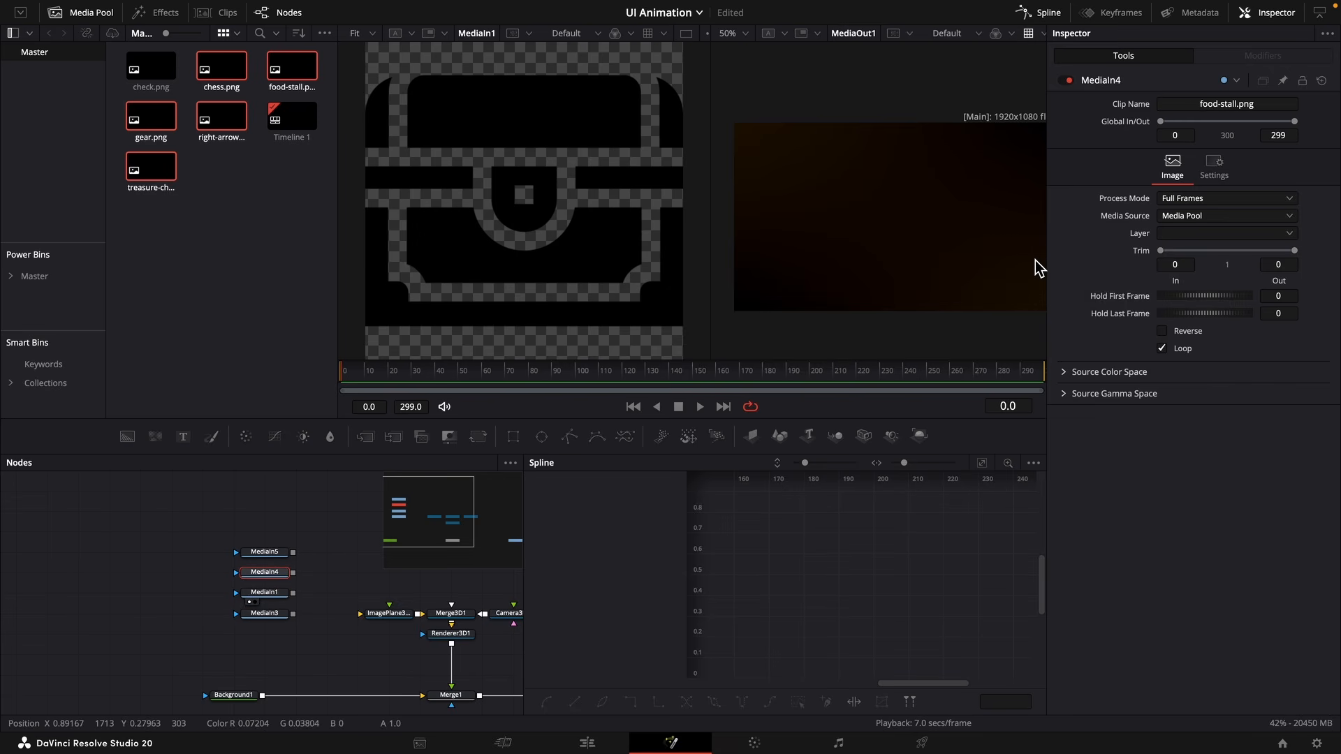
click(283, 616)
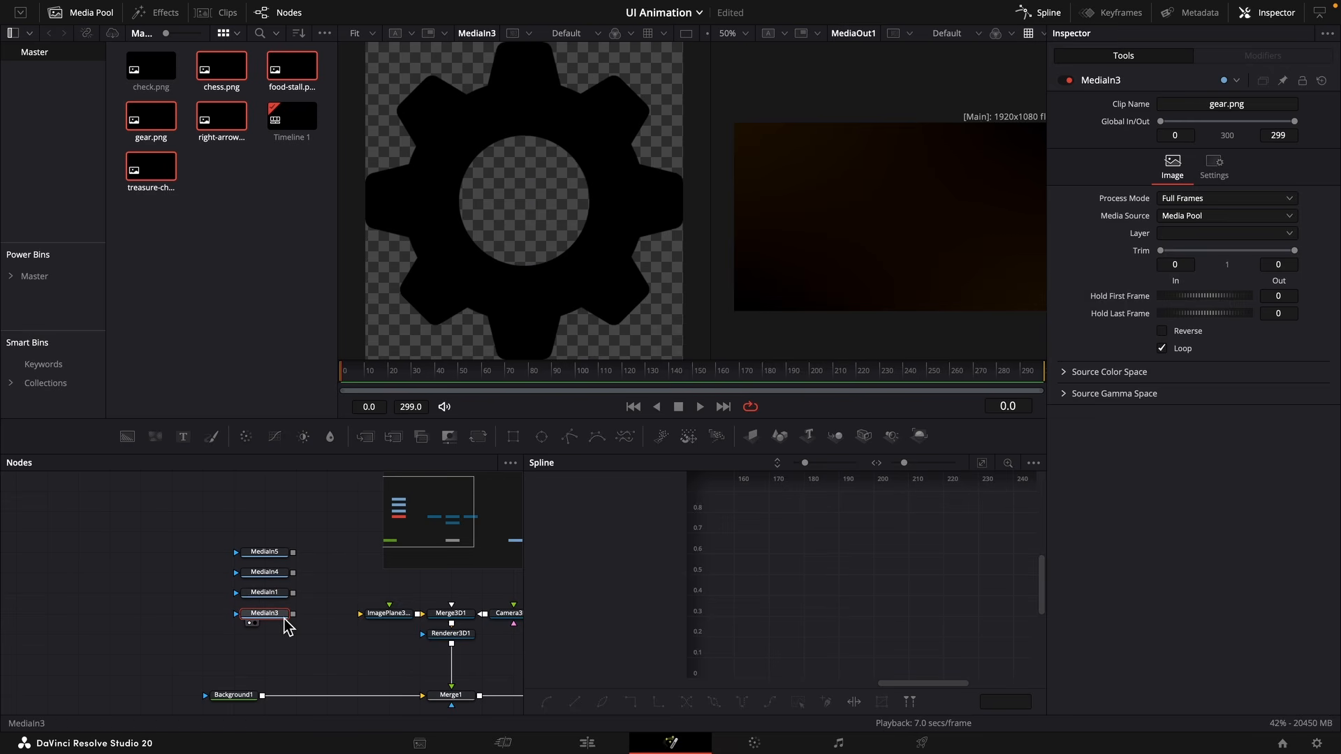
drag(293, 614, 378, 620)
Move Camera3D1 back along Z to about 4.41 so the gear fits in the frame.
click(508, 613)
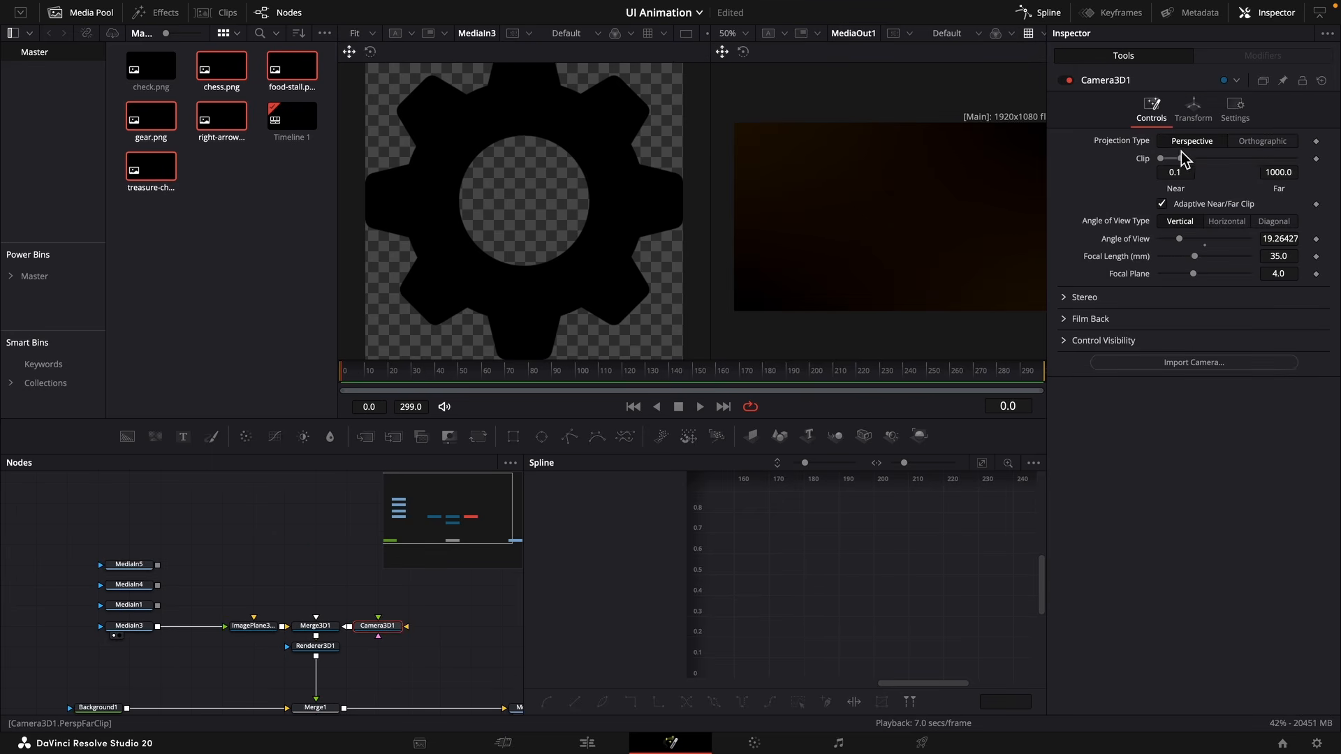
click(1191, 106)
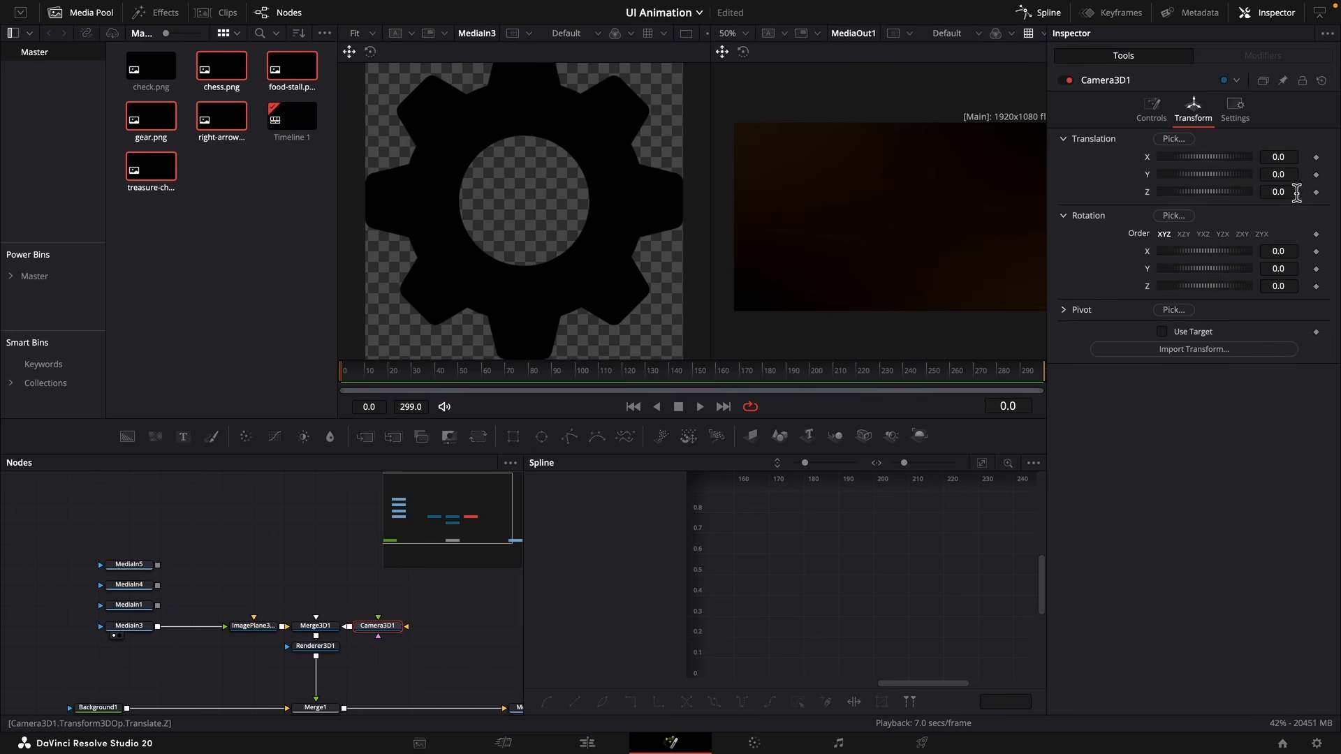
drag(1278, 192, 1330, 191)
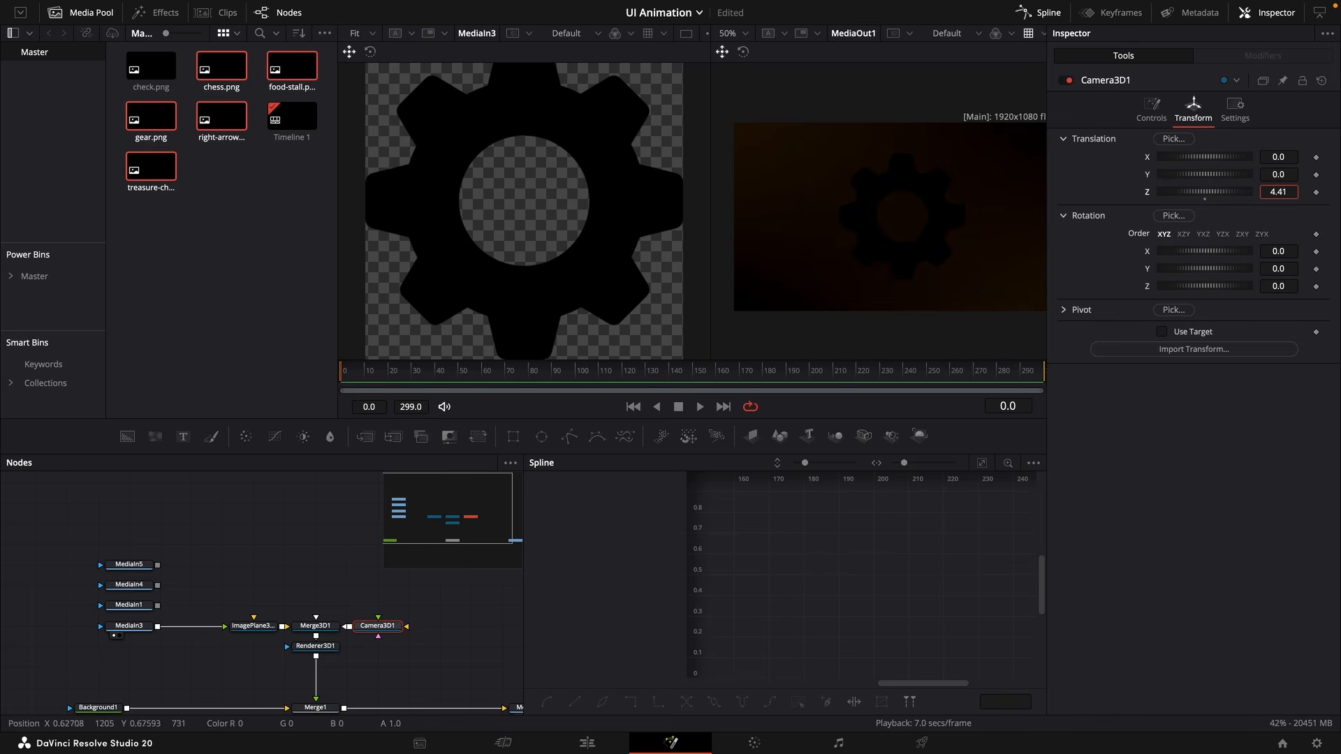
Insert a Background node between MediaIn3 and ImagePlane3D1, with the gear icon as its mask, and make room for both nodes.
click(127, 626)
click(206, 628)
drag(127, 436, 163, 626)
scroll(259, 649, left, 3)
super+click(225, 626)
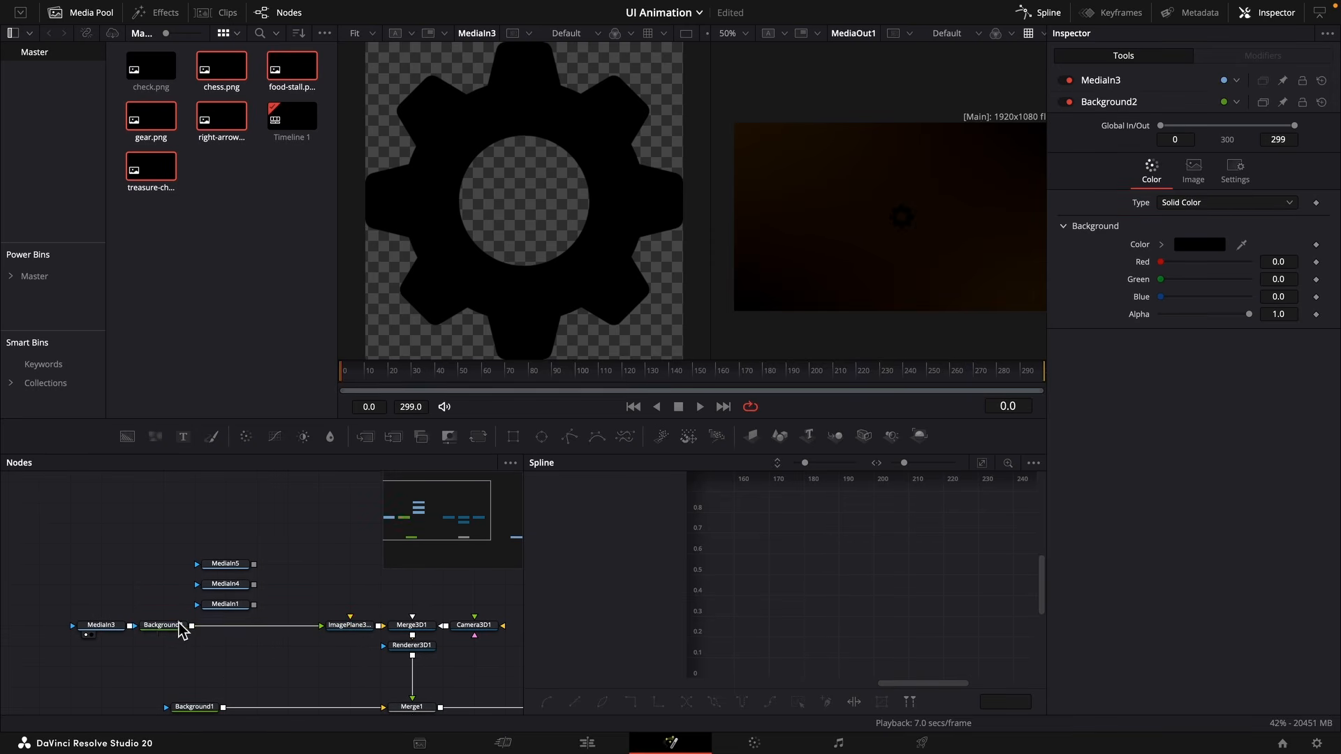
click(174, 625)
Move ImagePlane3D1 forward along Z so the gear appears larger in the frame.
click(350, 625)
click(1214, 106)
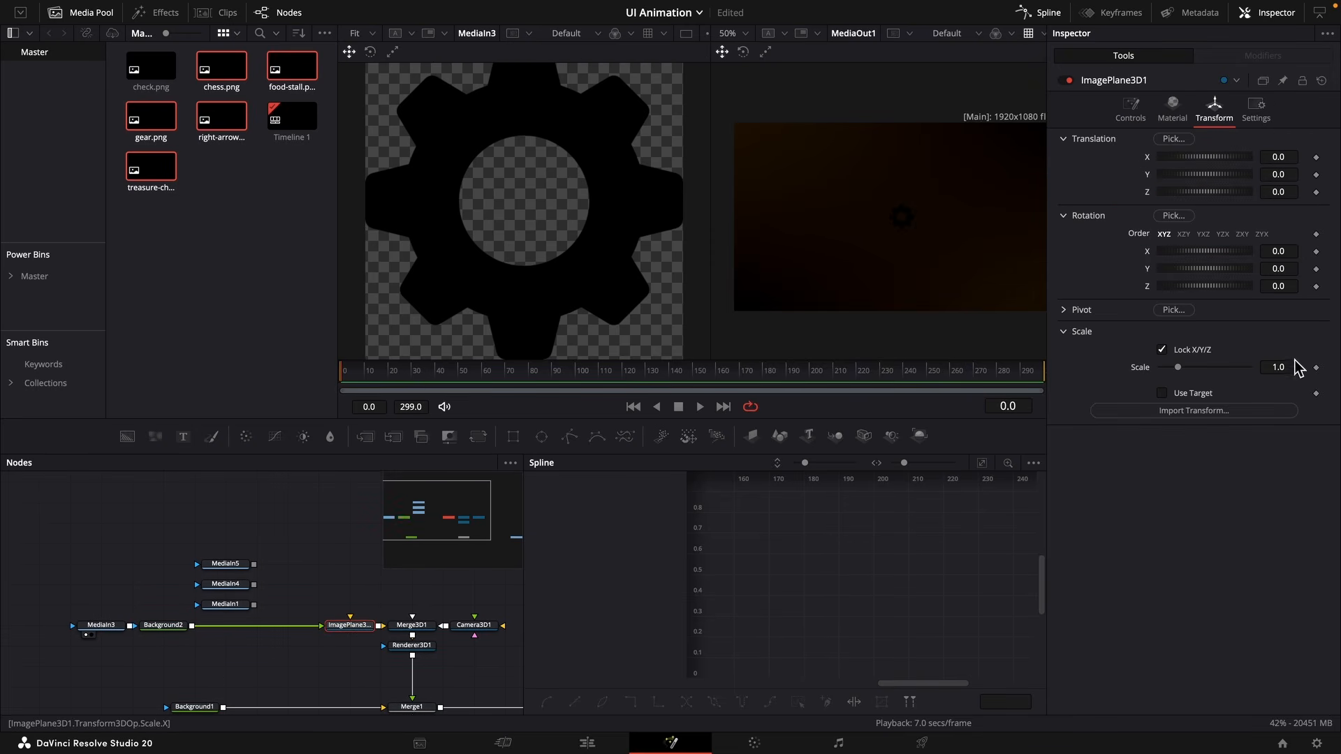
drag(1290, 189, 1314, 189)
Color Background2 orange with hue 0.104, saturation 1.0 and value 0.819.
click(163, 625)
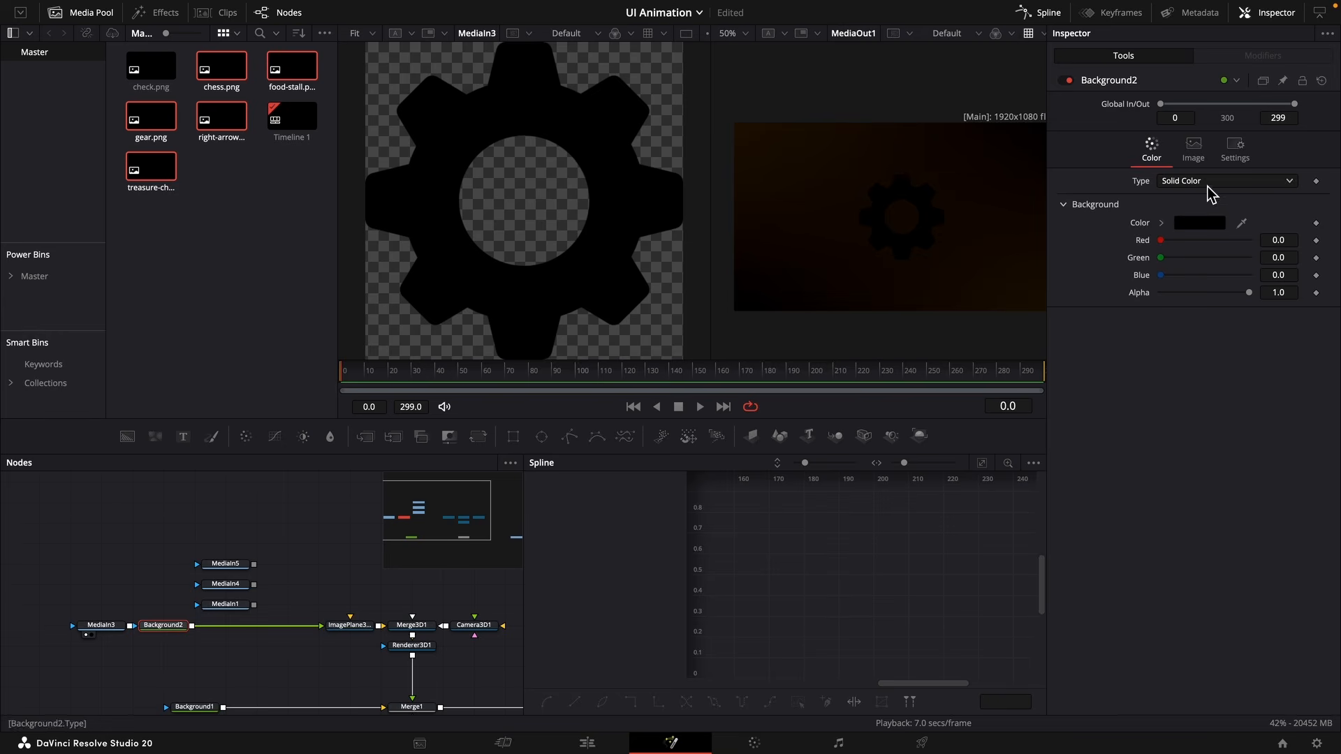
click(1162, 223)
drag(1285, 249, 1273, 250)
click(1284, 244)
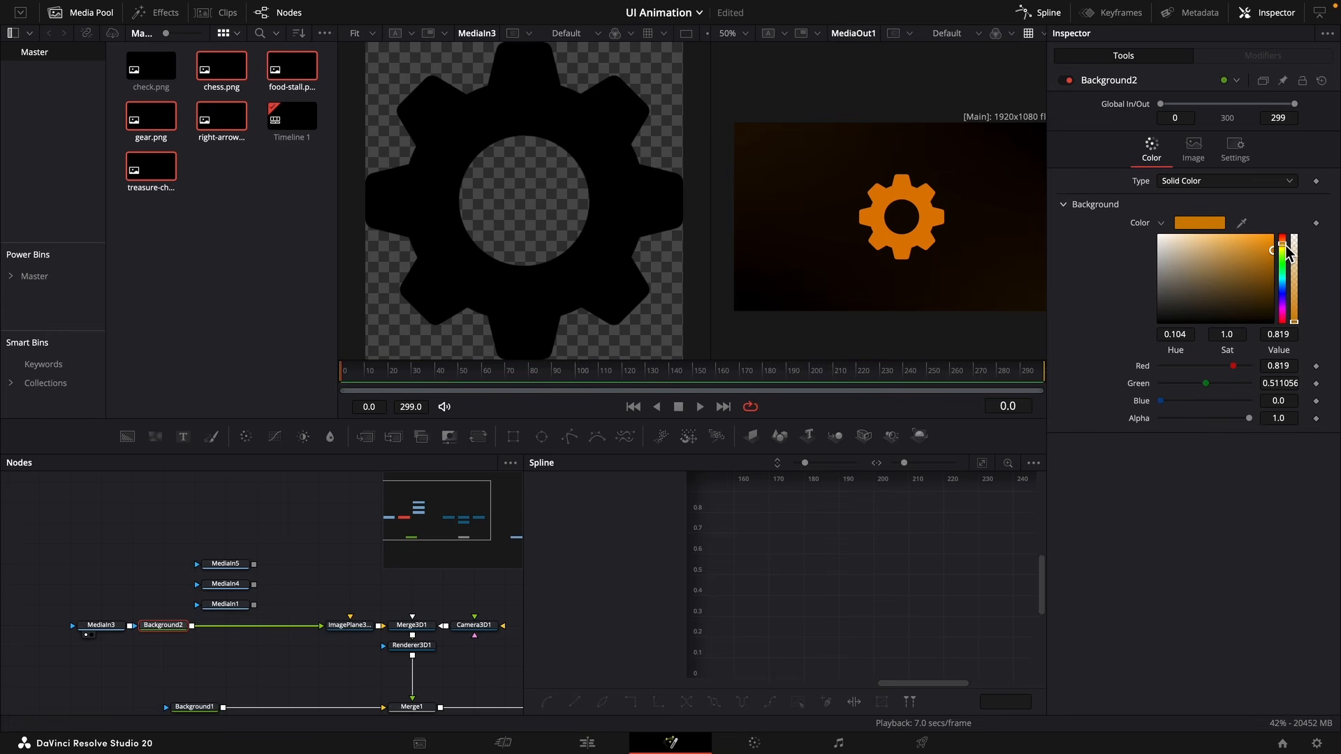
Add a Neo Light Sweep Pro effect after Background2.
key(shift+space)
text(lig)
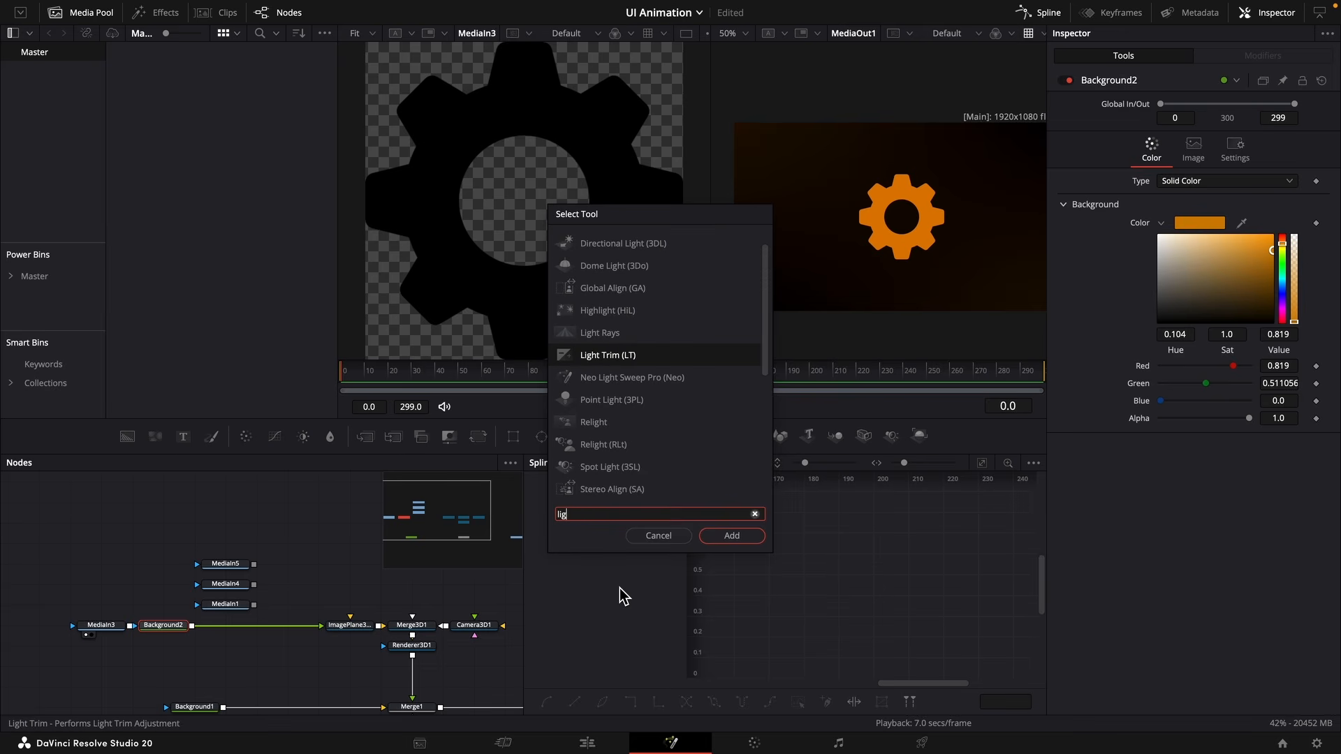
key(Down)
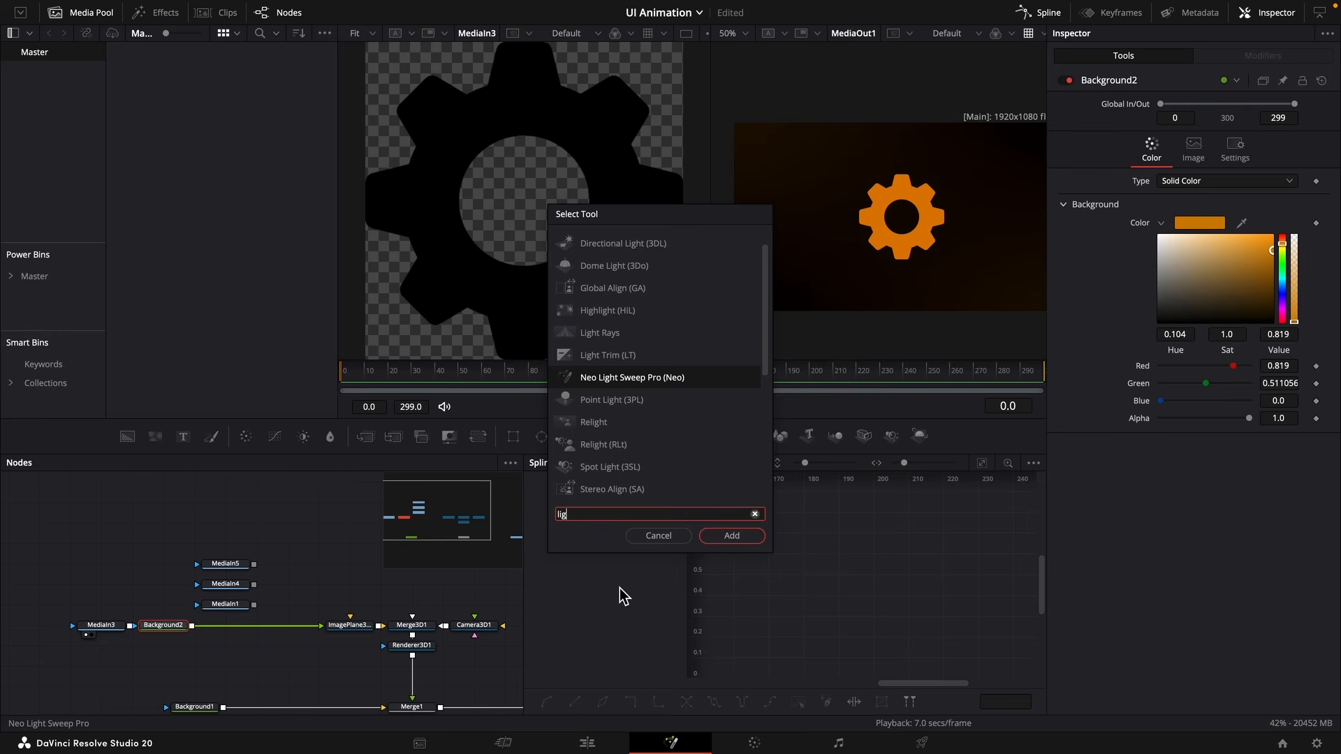
key(Return)
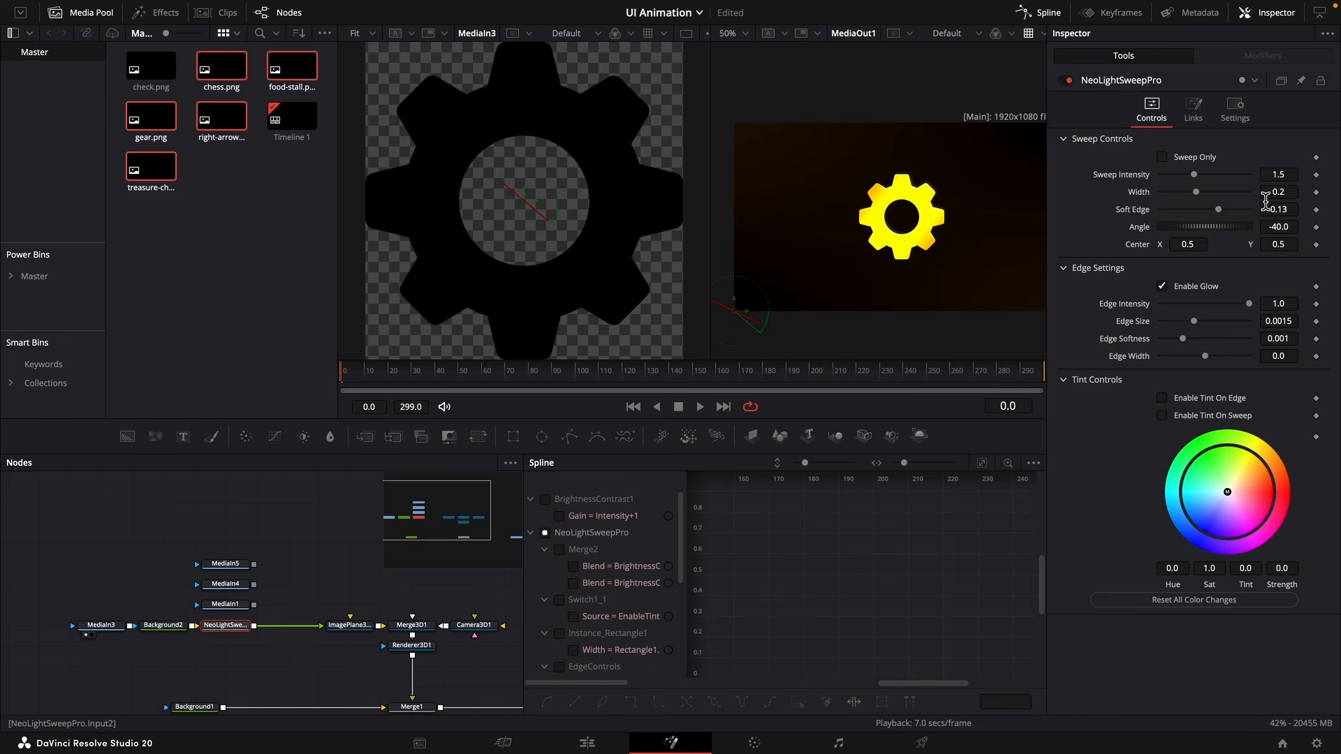
Set the light sweep's Sweep Intensity to 0.613 and its Angle to 52.4.
drag(1278, 175, 1257, 175)
drag(1287, 227, 1340, 227)
scroll(897, 206, up, 5)
scroll(824, 178, down, 2)
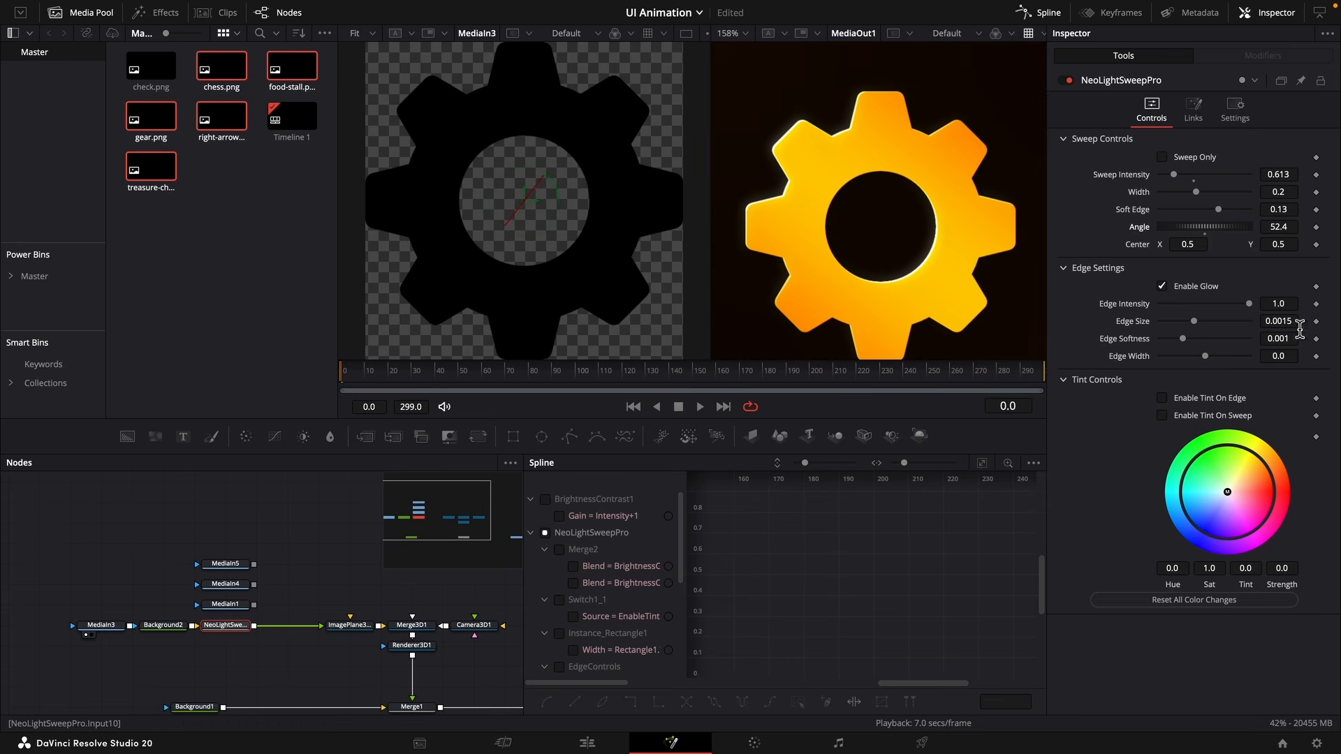
Set the light sweep's Edge Size to 0.002254 and Edge Softness to 0.001366.
drag(1278, 320, 1294, 320)
drag(1278, 338, 1292, 339)
scroll(853, 216, down, 3)
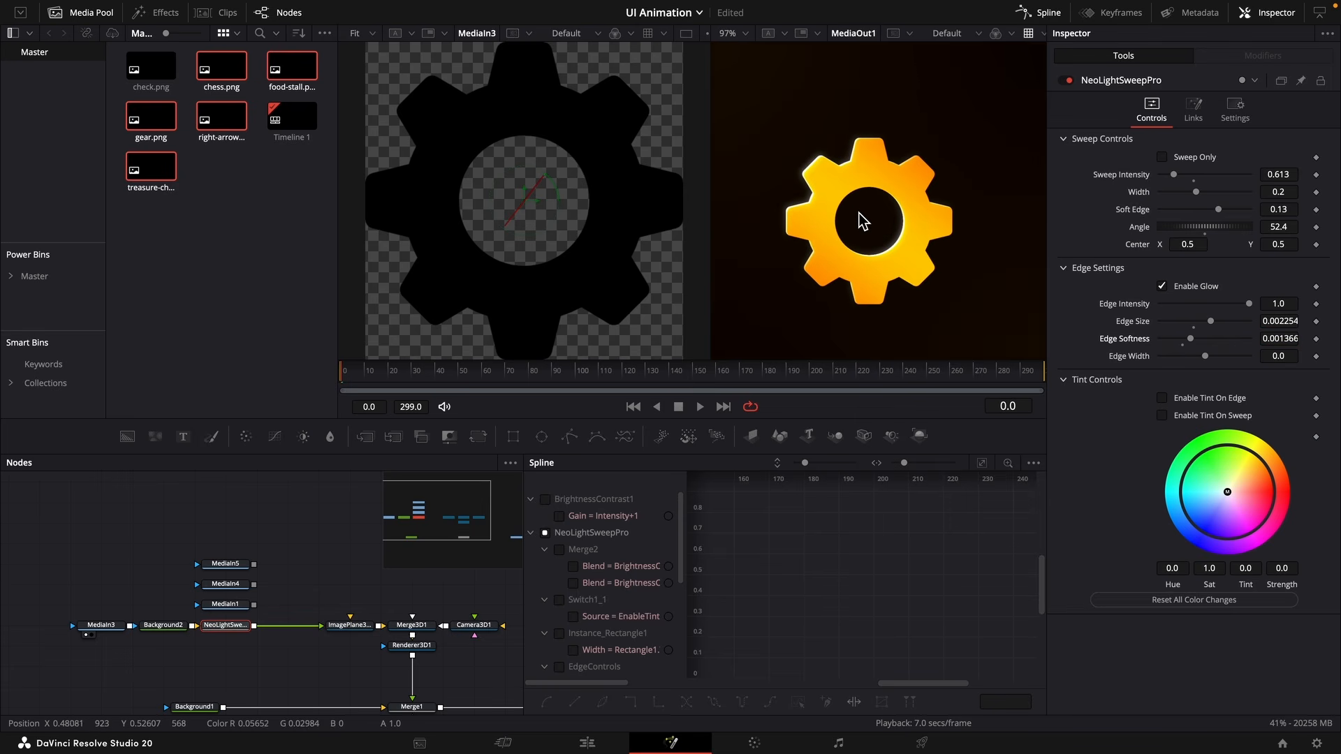
Disable the light sweep's edge glow, inspect the gear's edges, and compare the icon with the effect off and on.
click(1160, 286)
scroll(803, 194, up, 2)
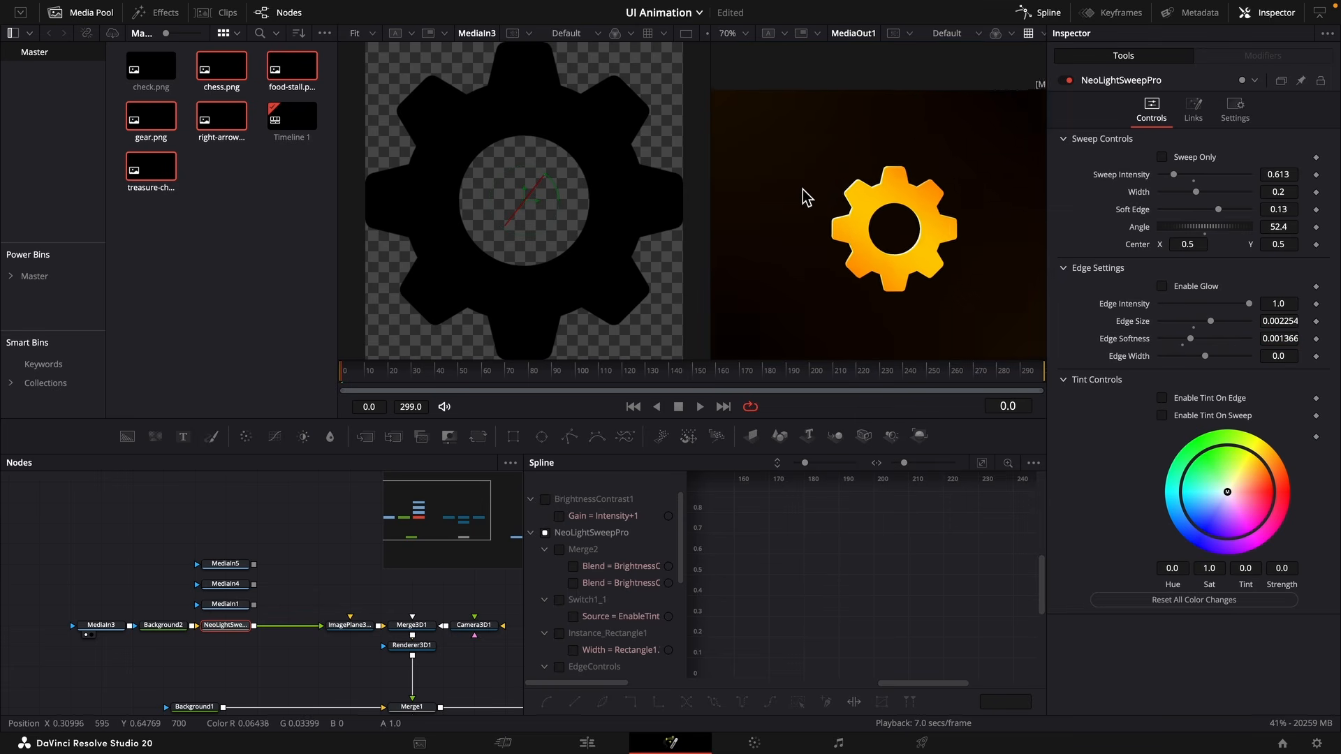
scroll(880, 213, down, 2)
scroll(873, 209, up, 5)
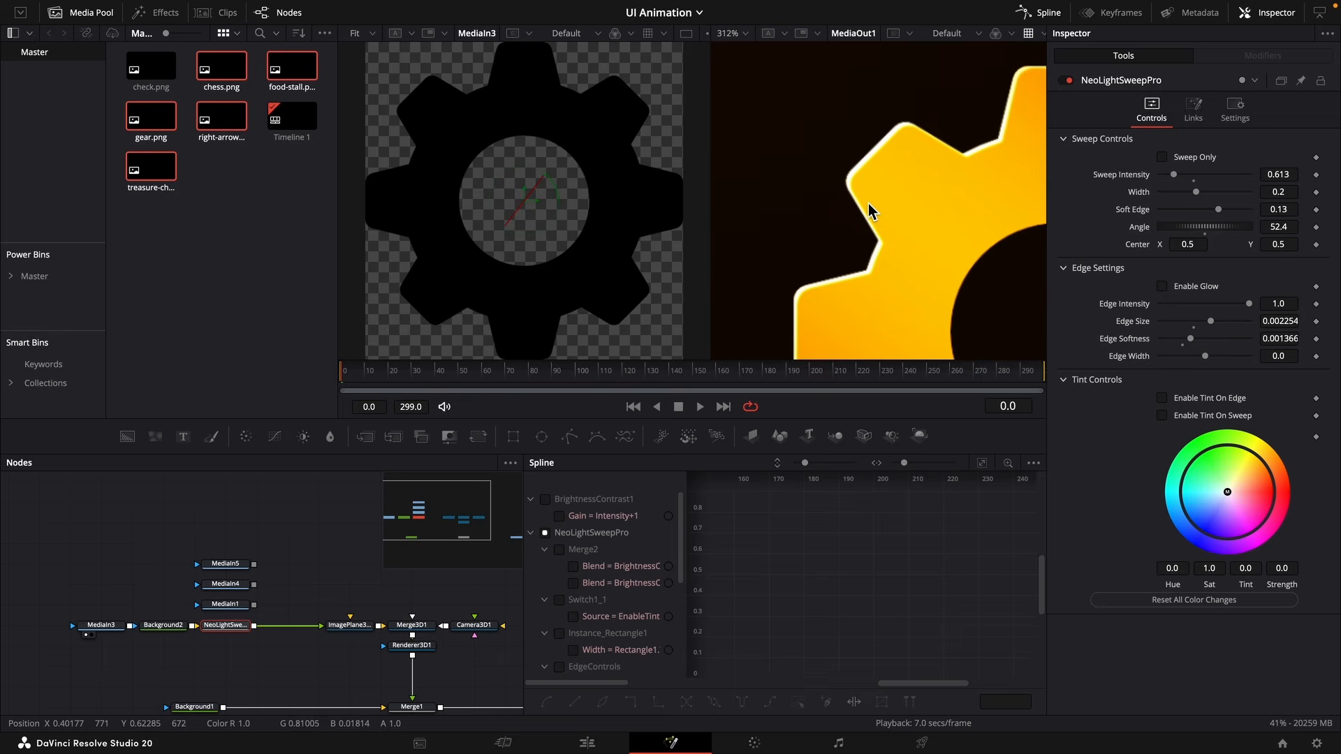
scroll(869, 203, down, 3)
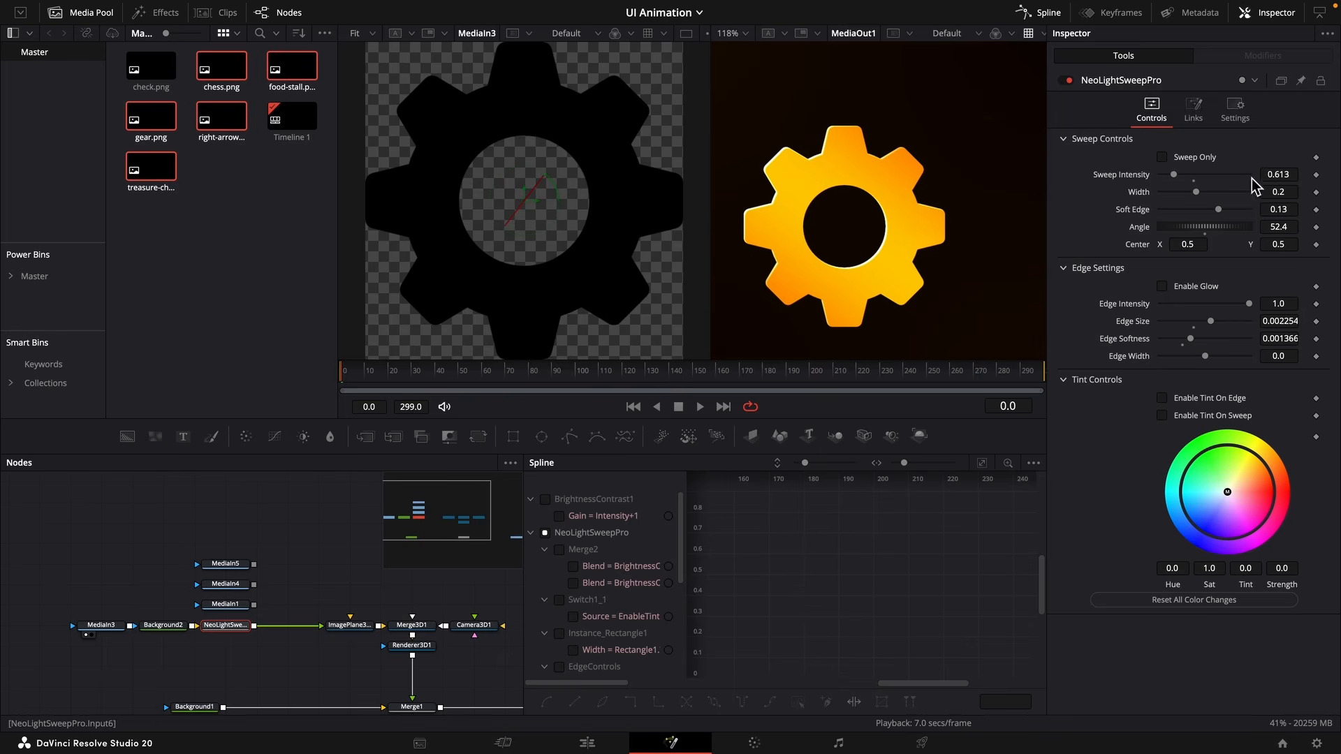
click(1067, 85)
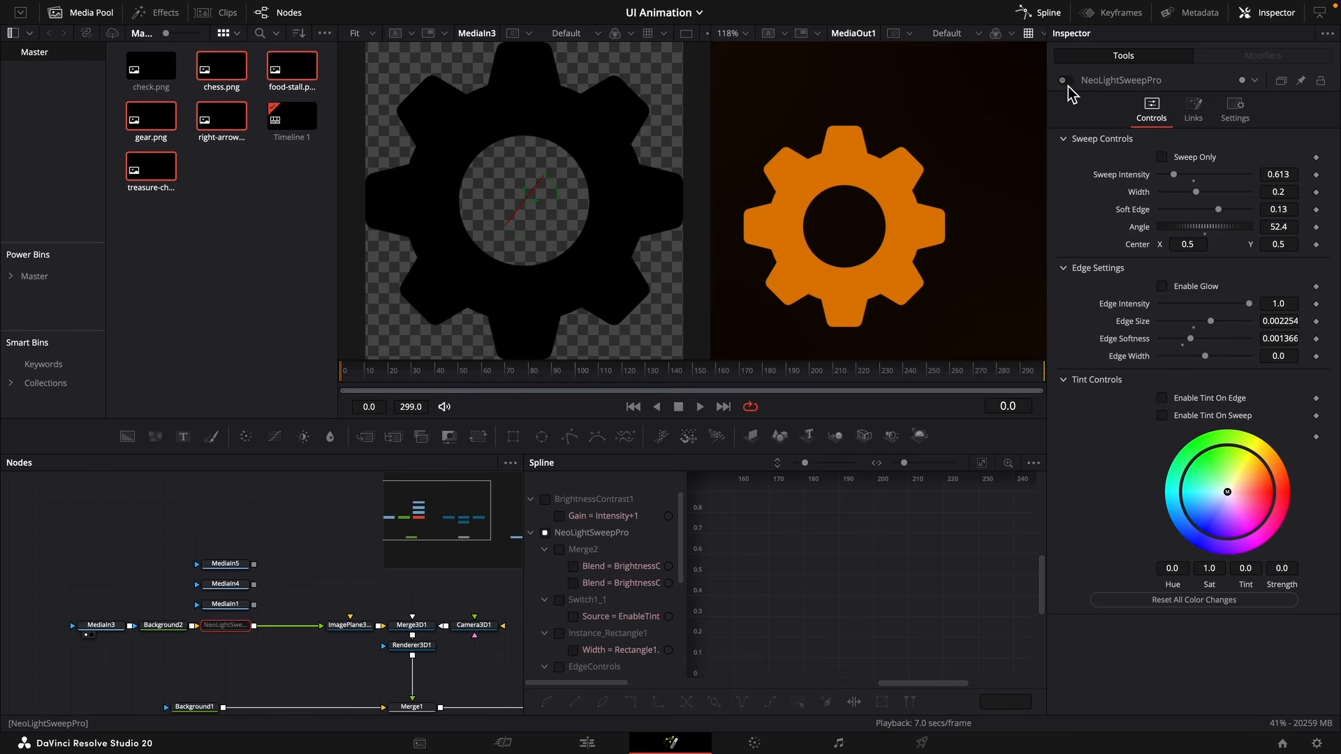
click(1067, 86)
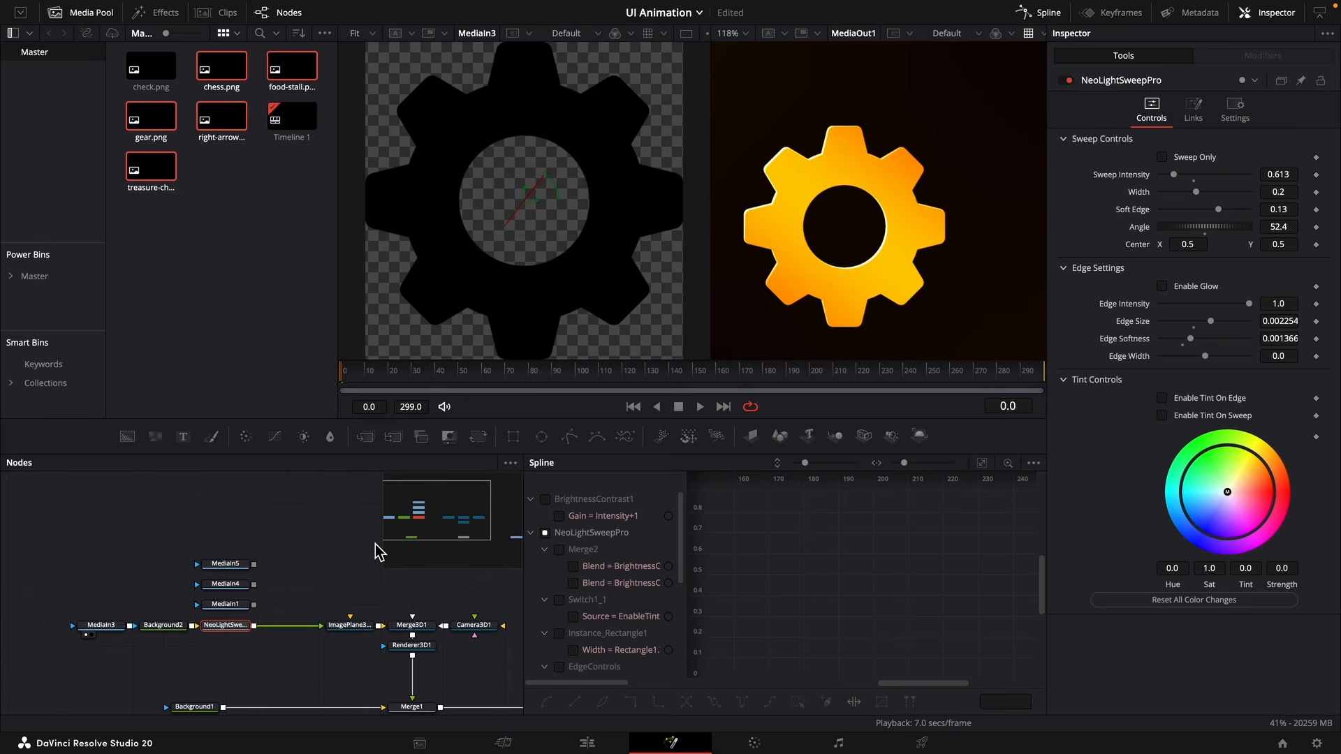
Duplicate the gear's Background, NeoLightSweepPro and ImagePlane3D nodes for MediaIn1, linking the copy to MediaIn1 and Merge3D1.
drag(353, 650, 225, 610)
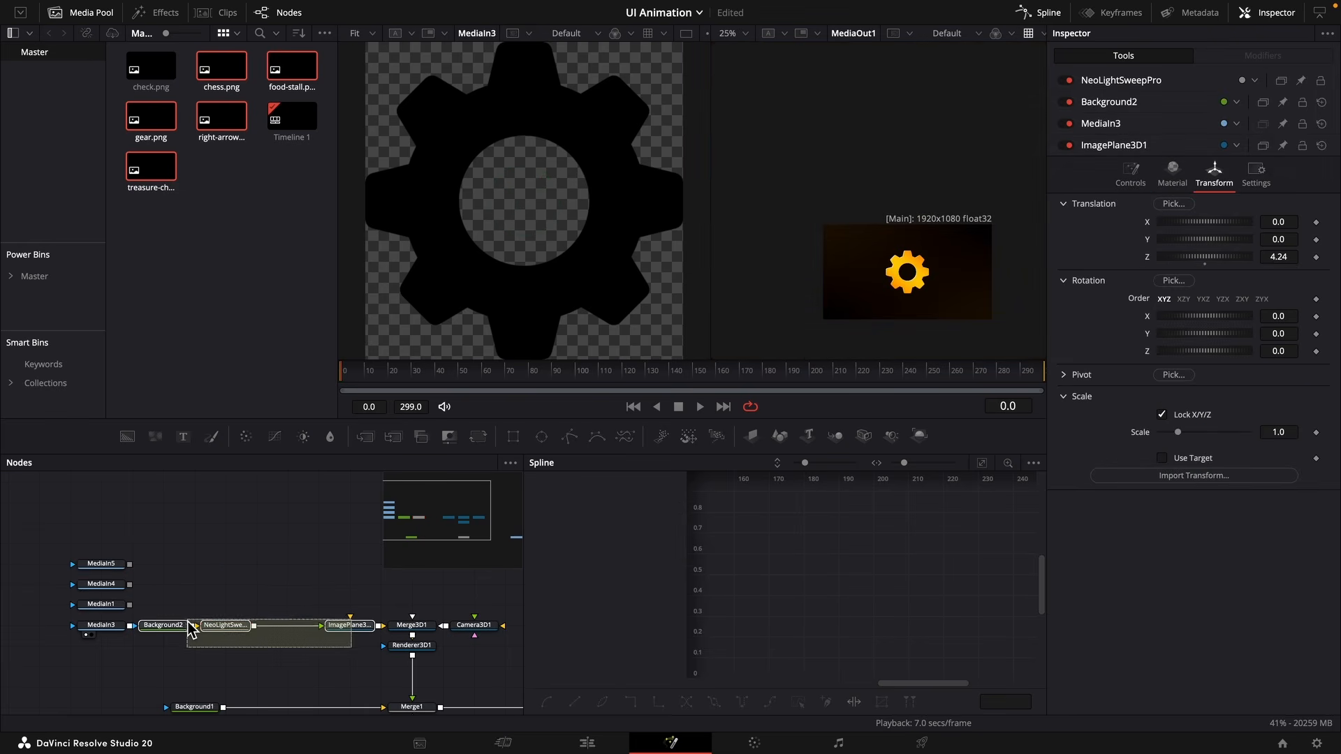
key(super+c)
click(299, 605)
key(super+v)
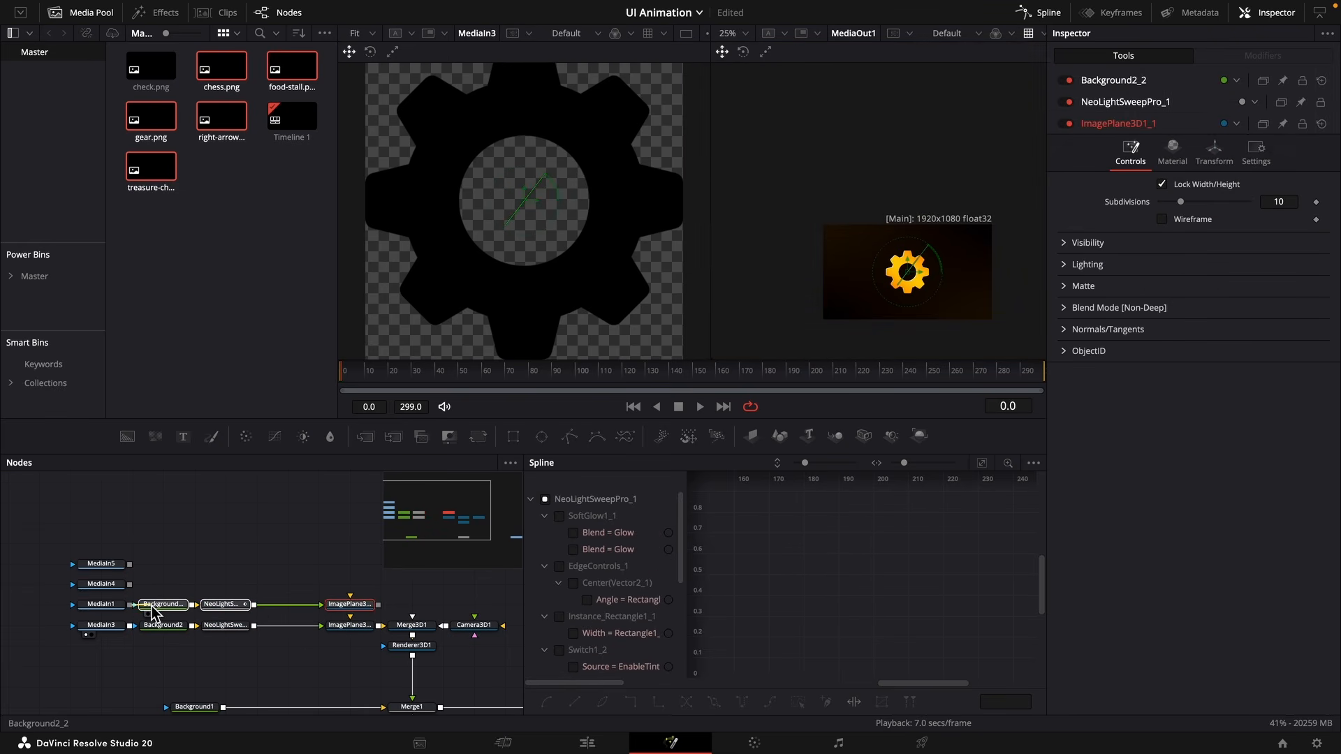
drag(378, 605, 414, 626)
click(174, 587)
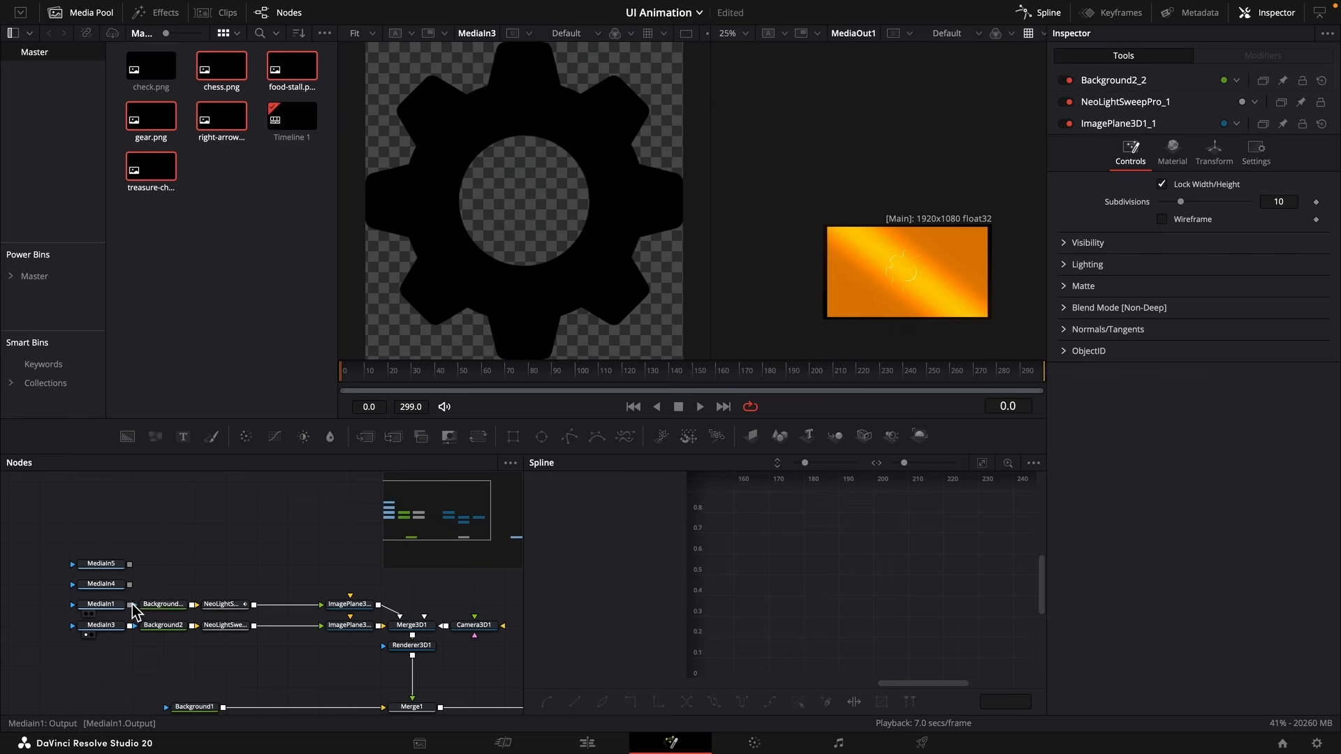
drag(156, 606, 157, 607)
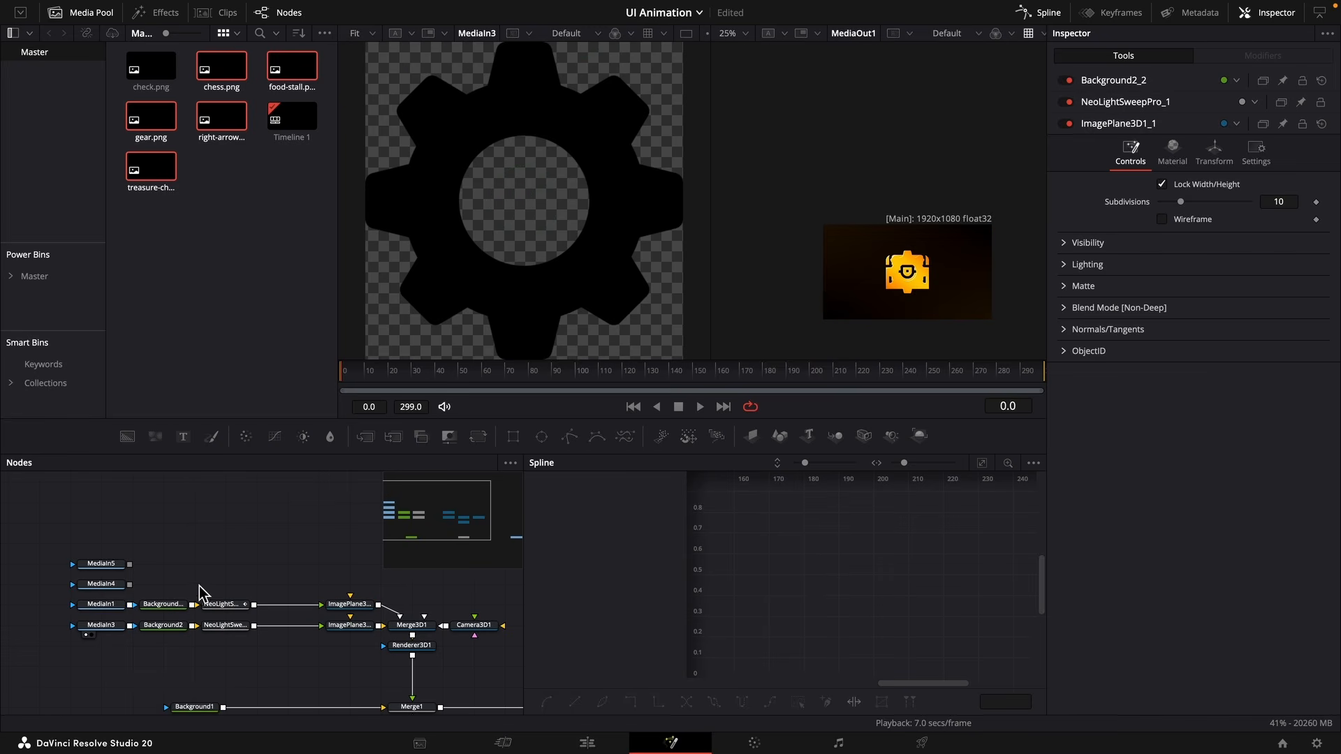
Paste another copy of the icon styling chain for MediaIn4 and connect its image plane to Merge3D1.
click(321, 573)
key(super+v)
drag(214, 567, 225, 588)
drag(129, 584, 147, 587)
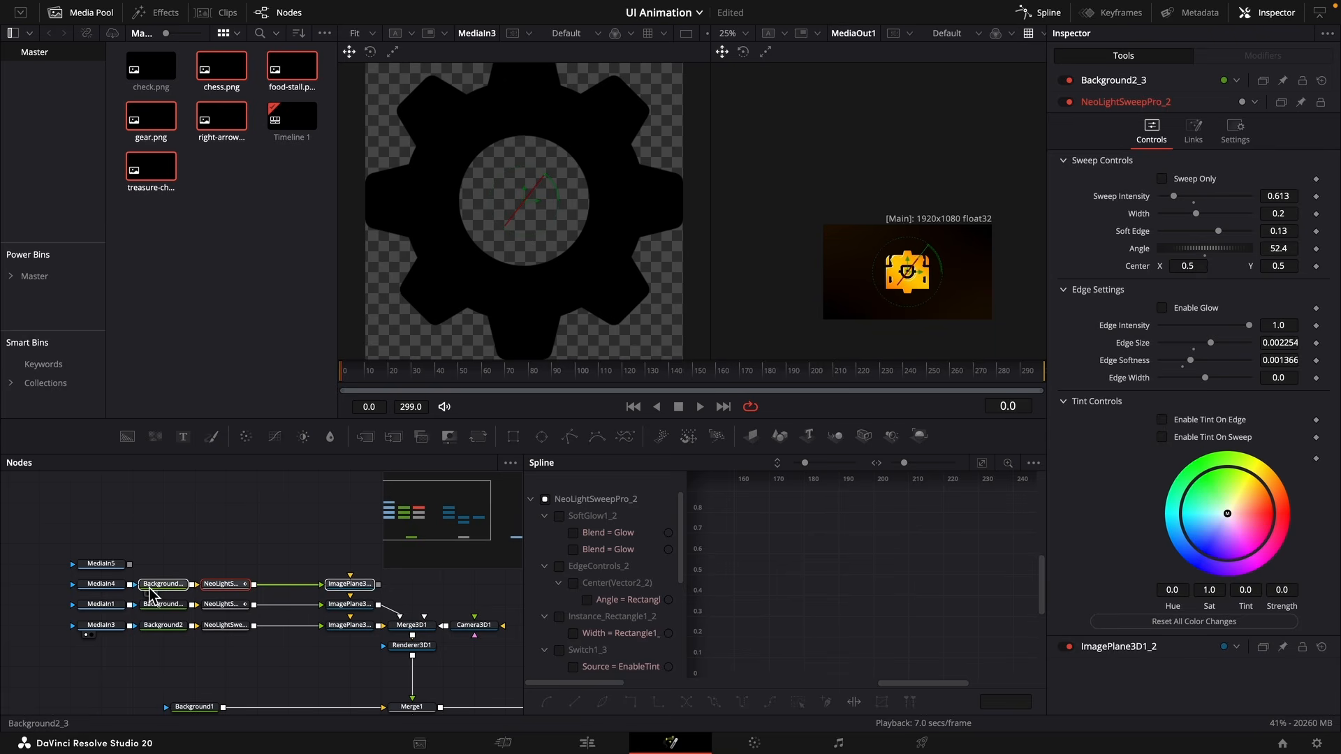
click(384, 587)
drag(412, 618, 414, 620)
Paste a further copy of the icon styling chain and line it up as the MediaIn5 branch.
key(super+v)
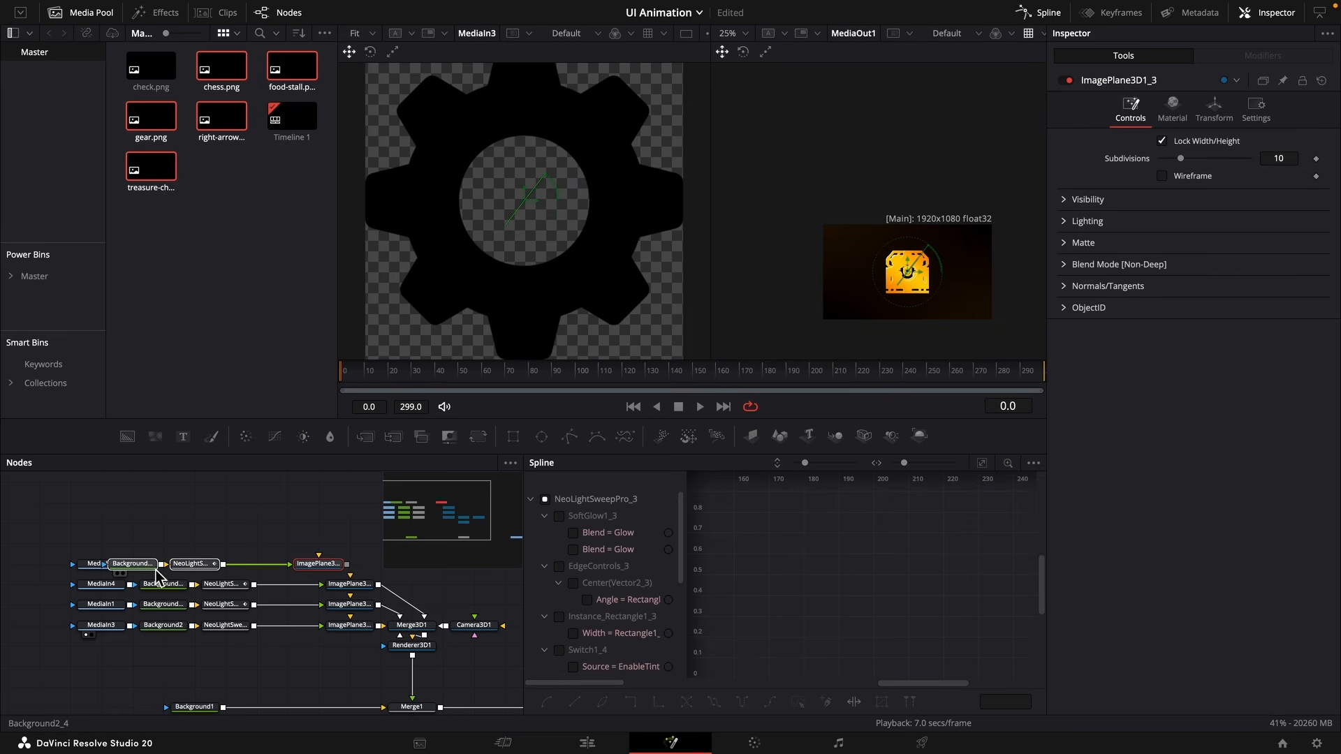
drag(153, 567, 185, 564)
drag(378, 563, 420, 632)
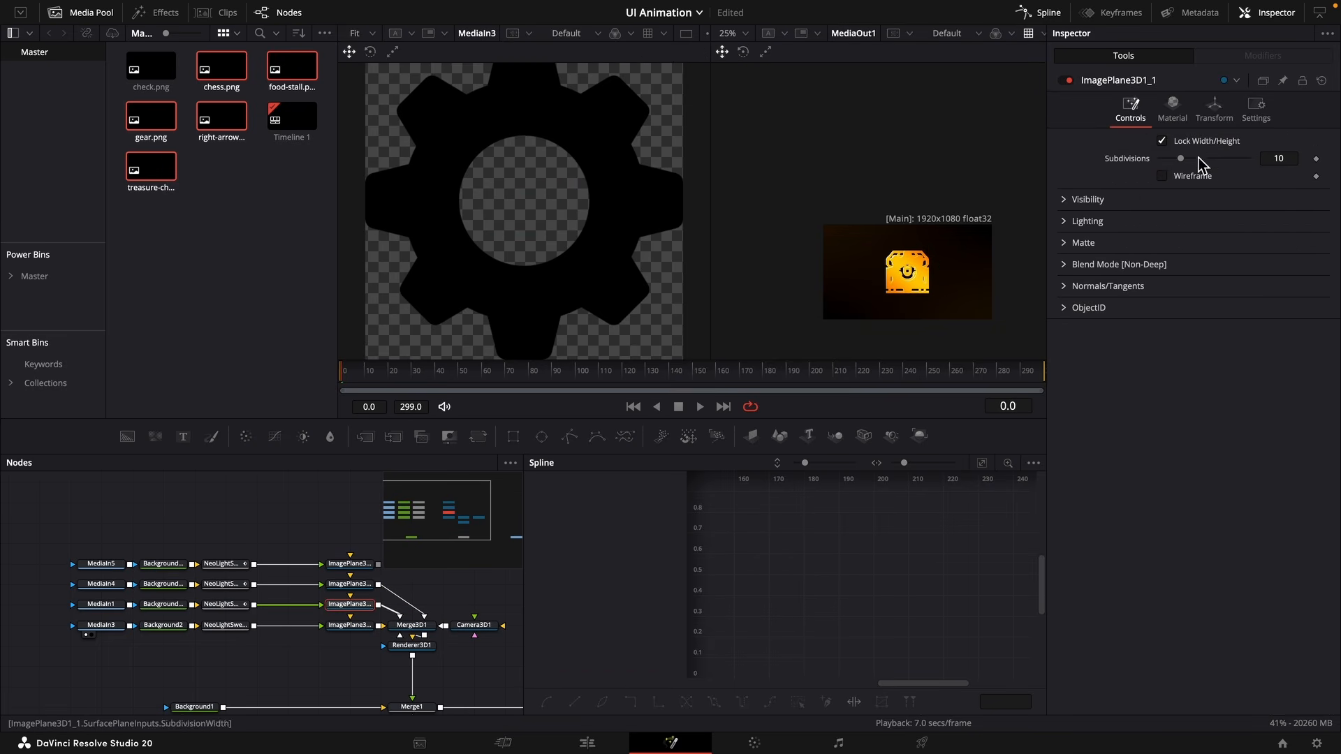
Offset the gear's image plane along negative X and the food stall's along positive X, on either side of the treasure chest.
click(1214, 110)
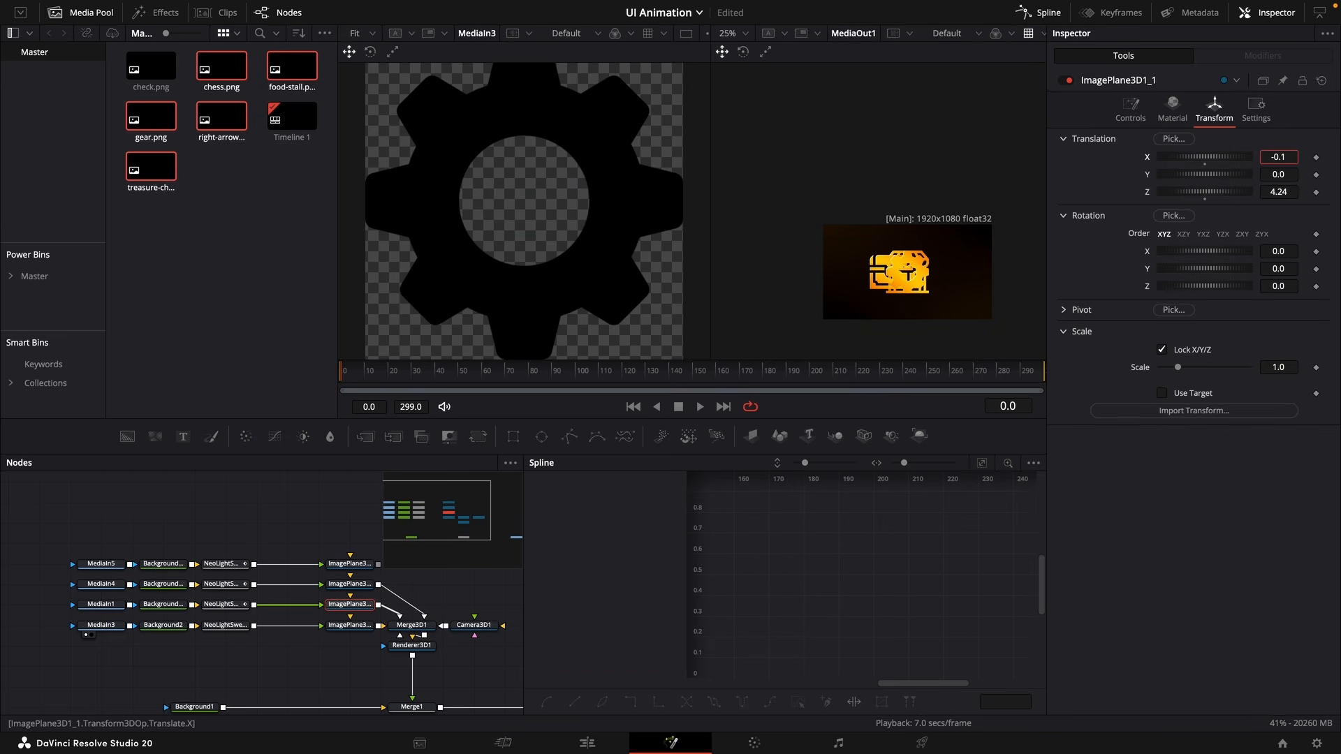
click(343, 634)
drag(1278, 156, 1248, 156)
click(349, 584)
scroll(352, 587, up, 1)
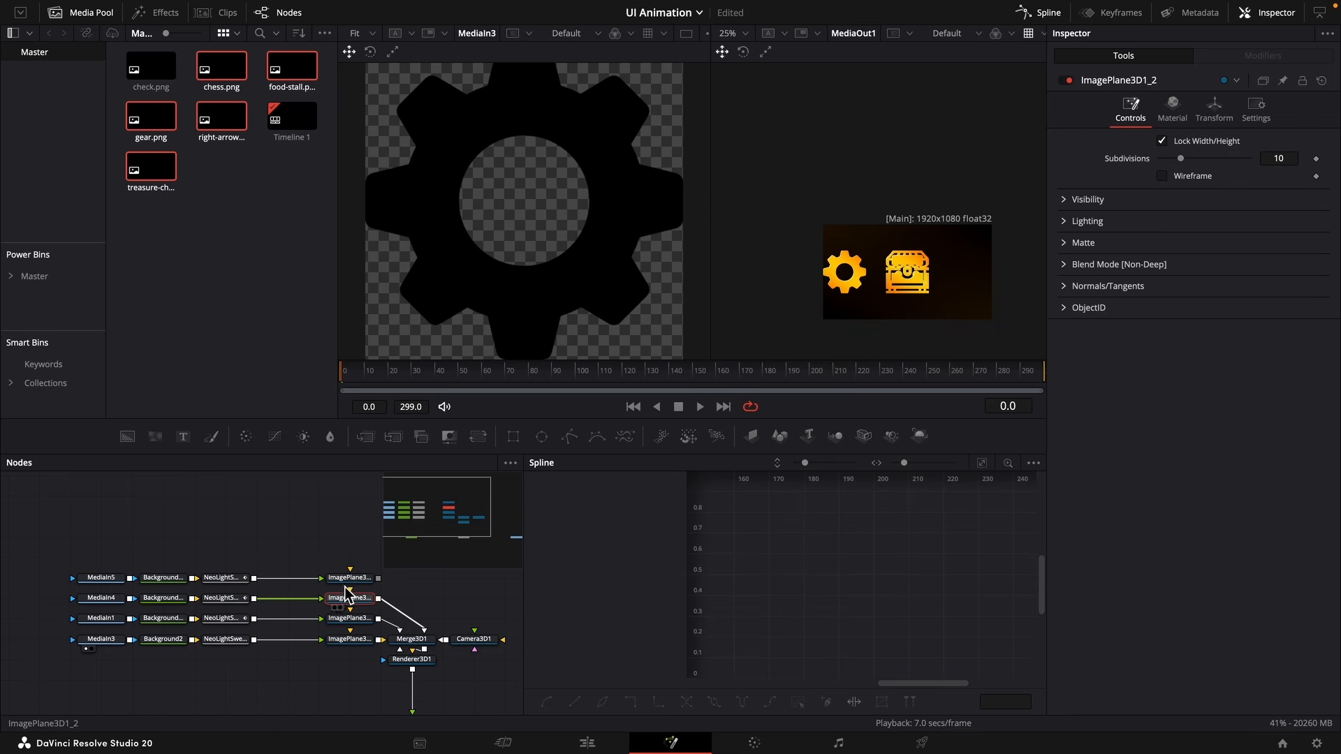
click(1214, 110)
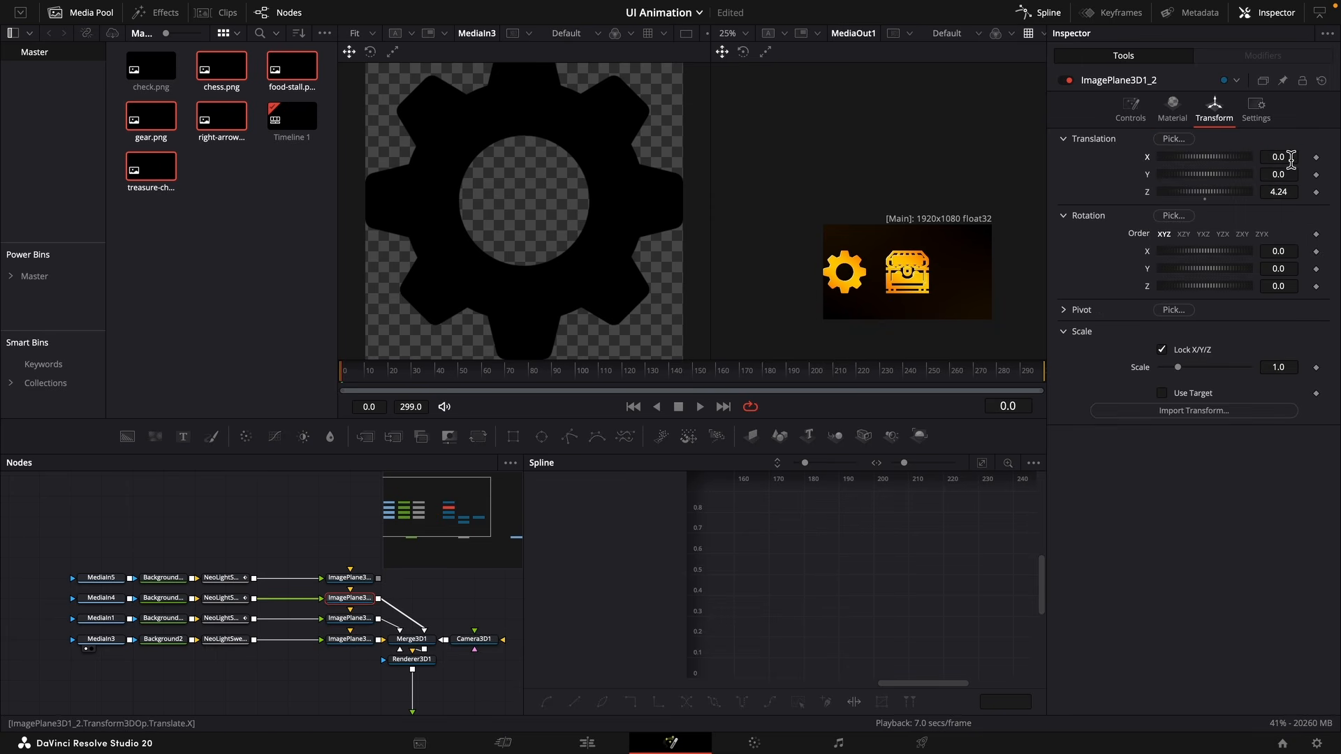
drag(1287, 158, 1317, 157)
Connect the chess icon's image plane to Merge3D1 and set its Y translation to -0.67.
click(343, 579)
scroll(339, 583, right, 1)
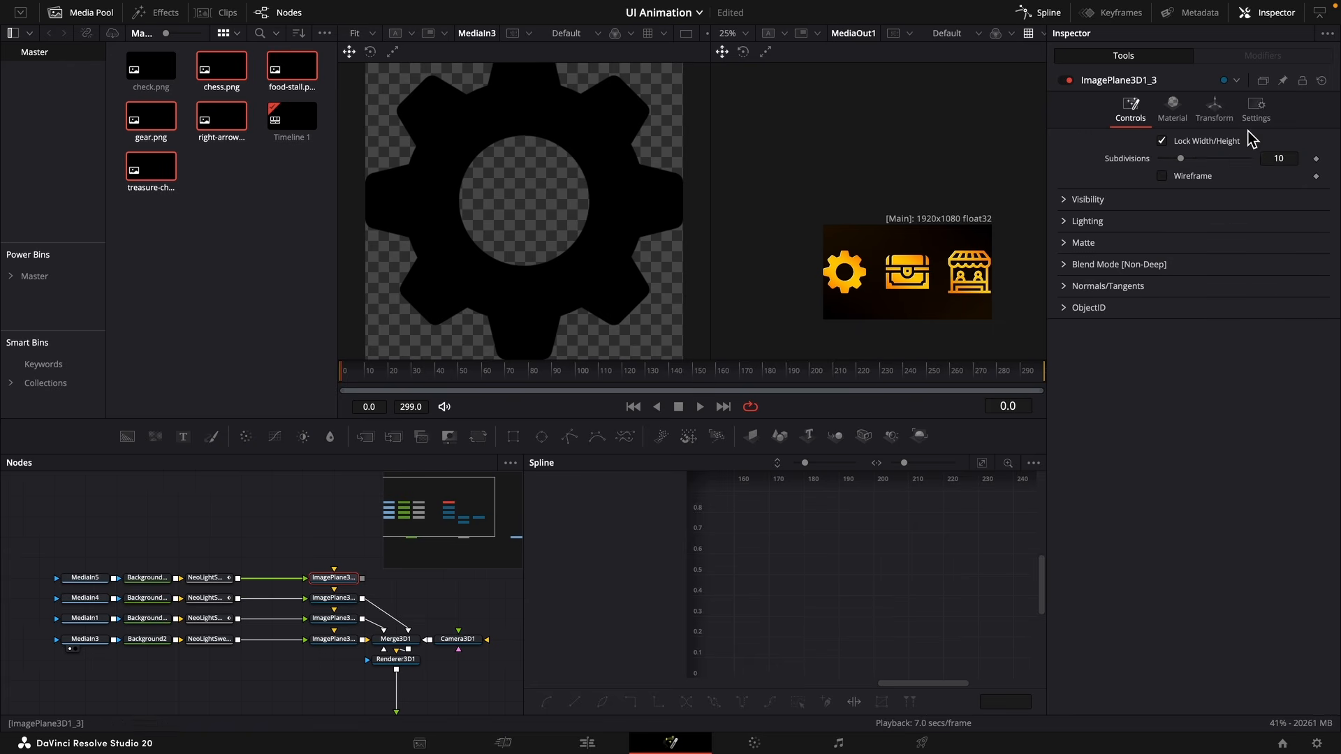
drag(362, 579, 396, 638)
click(1214, 111)
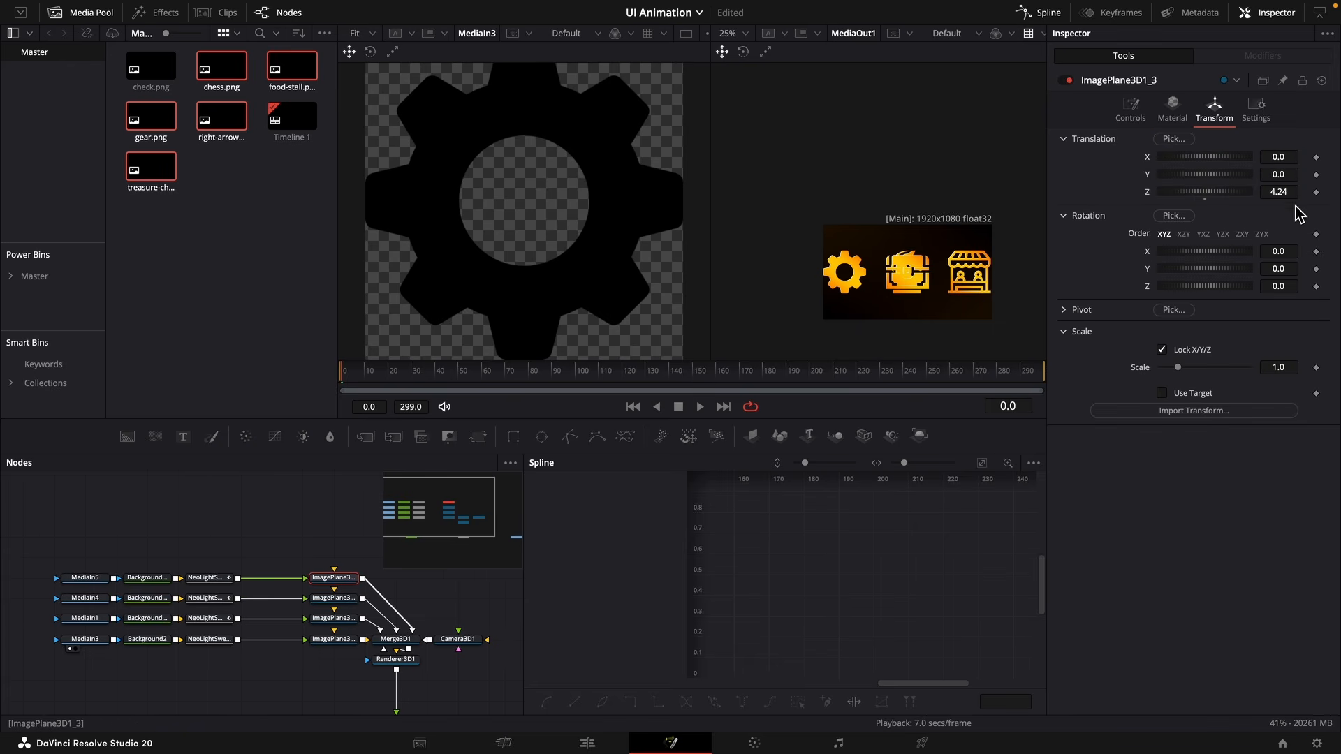
drag(1279, 175, 857, 353)
Pull the 3D camera back along Z and respace the gear and food stall planes to X -0.638 and 0.629.
click(457, 639)
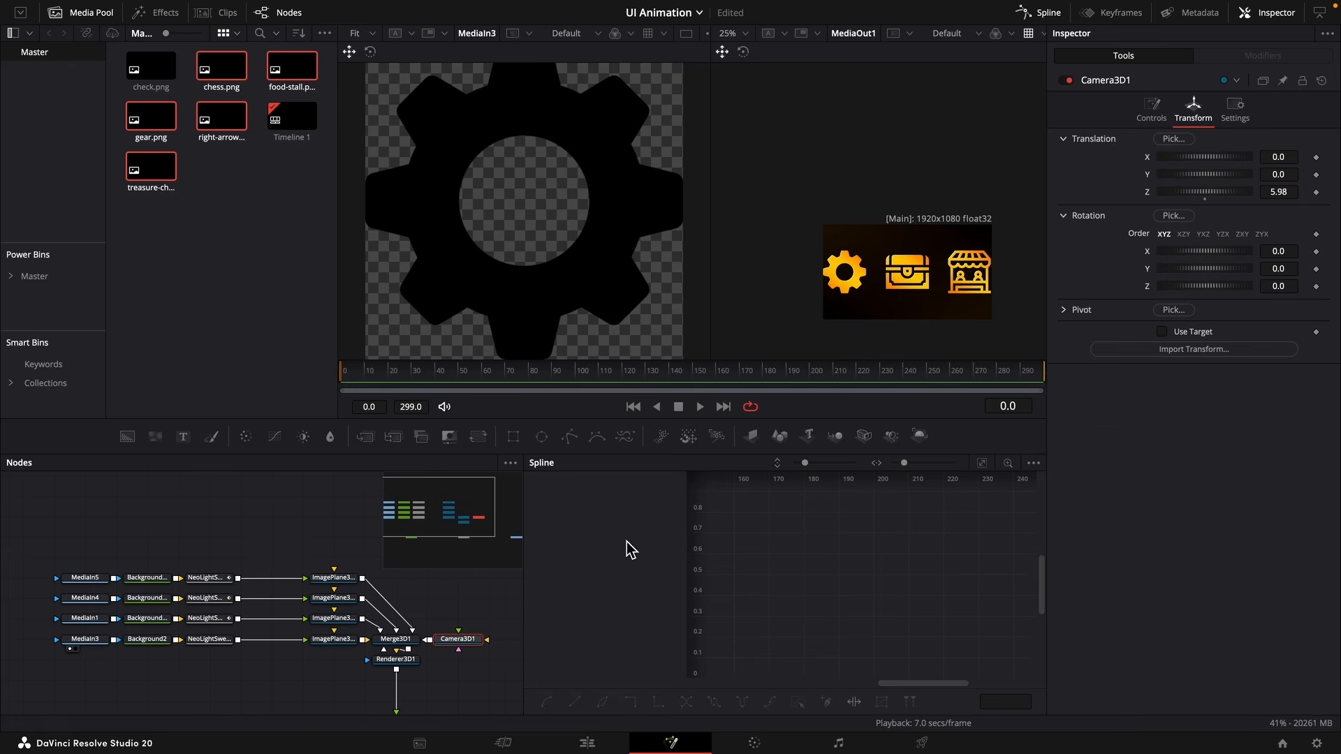
mouse_move(1278, 192)
mouse_down()
mouse_move(1295, 192)
mouse_move(1267, 157)
mouse_move(1263, 170)
mouse_up()
click(338, 639)
click(334, 578)
click(334, 598)
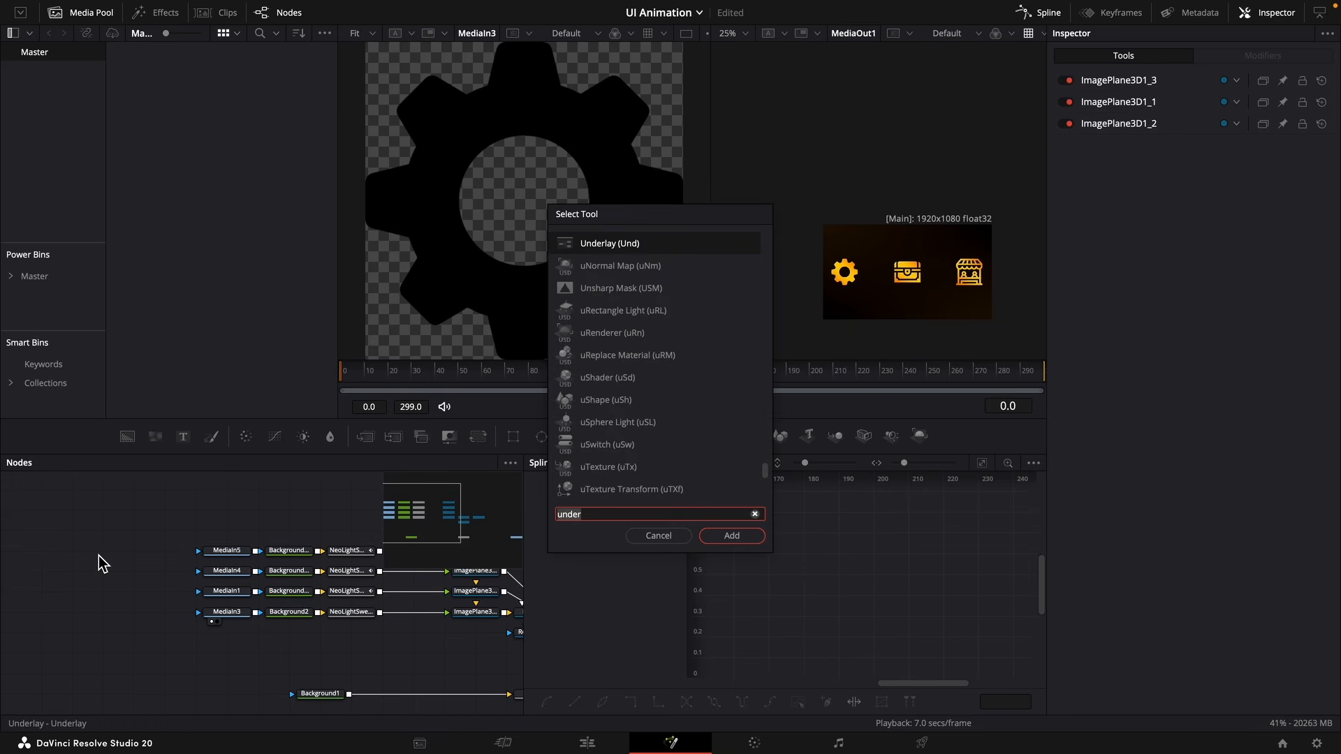
Frame the four icon node chains with an Underlay named Icons and colour it Orange.
key(Return)
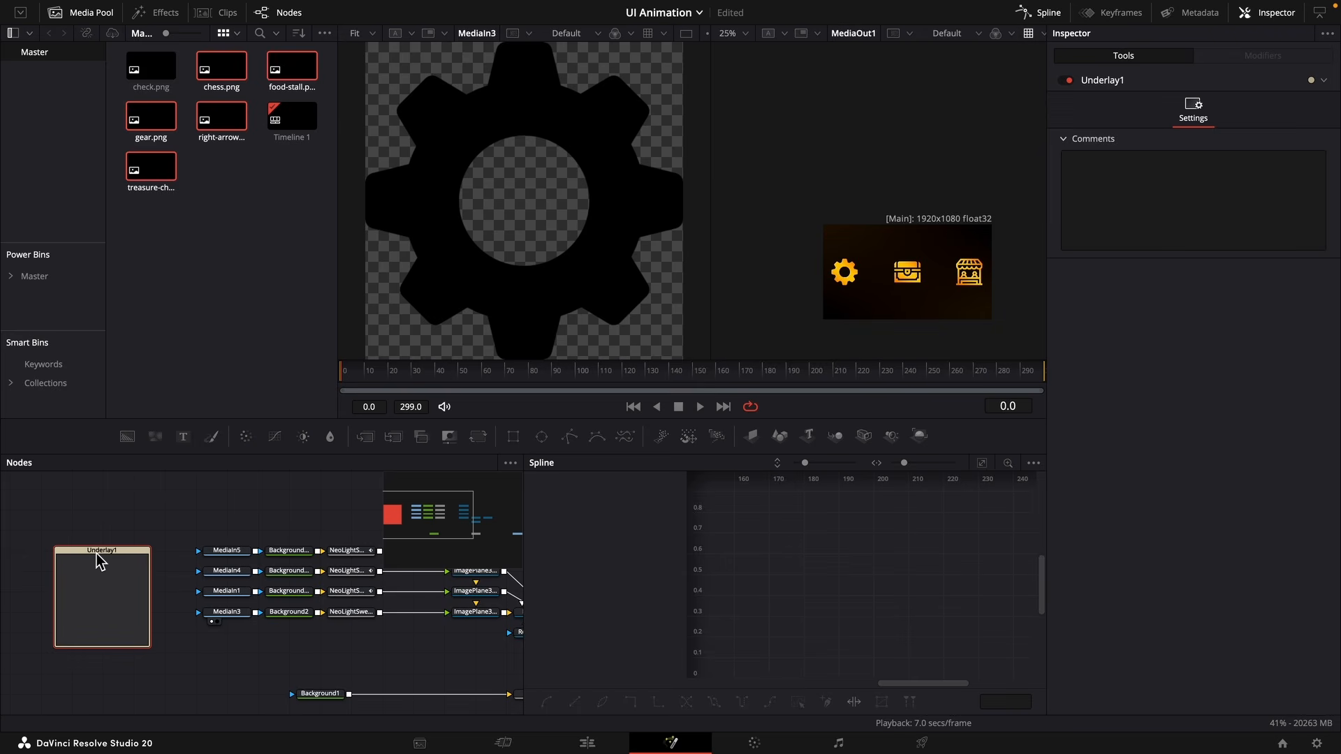
key(F2)
text(Icons)
key(Return)
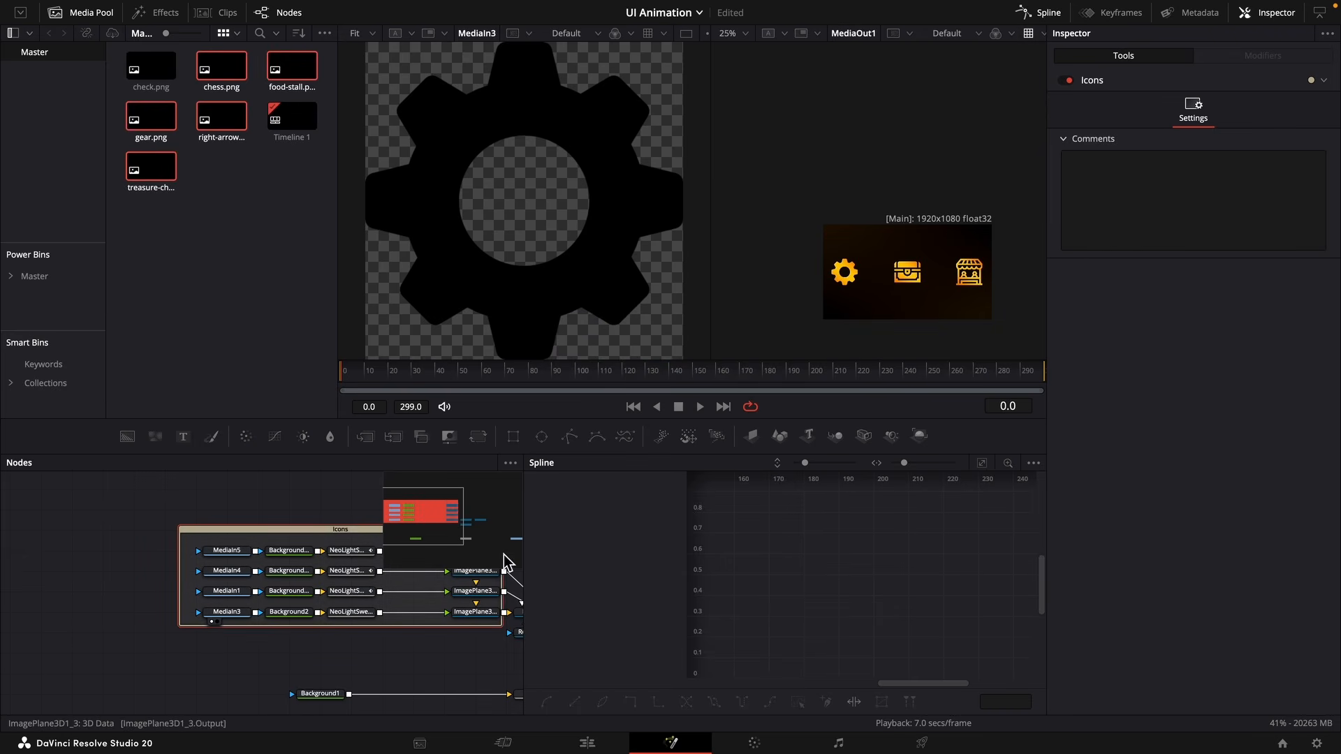
click(1322, 82)
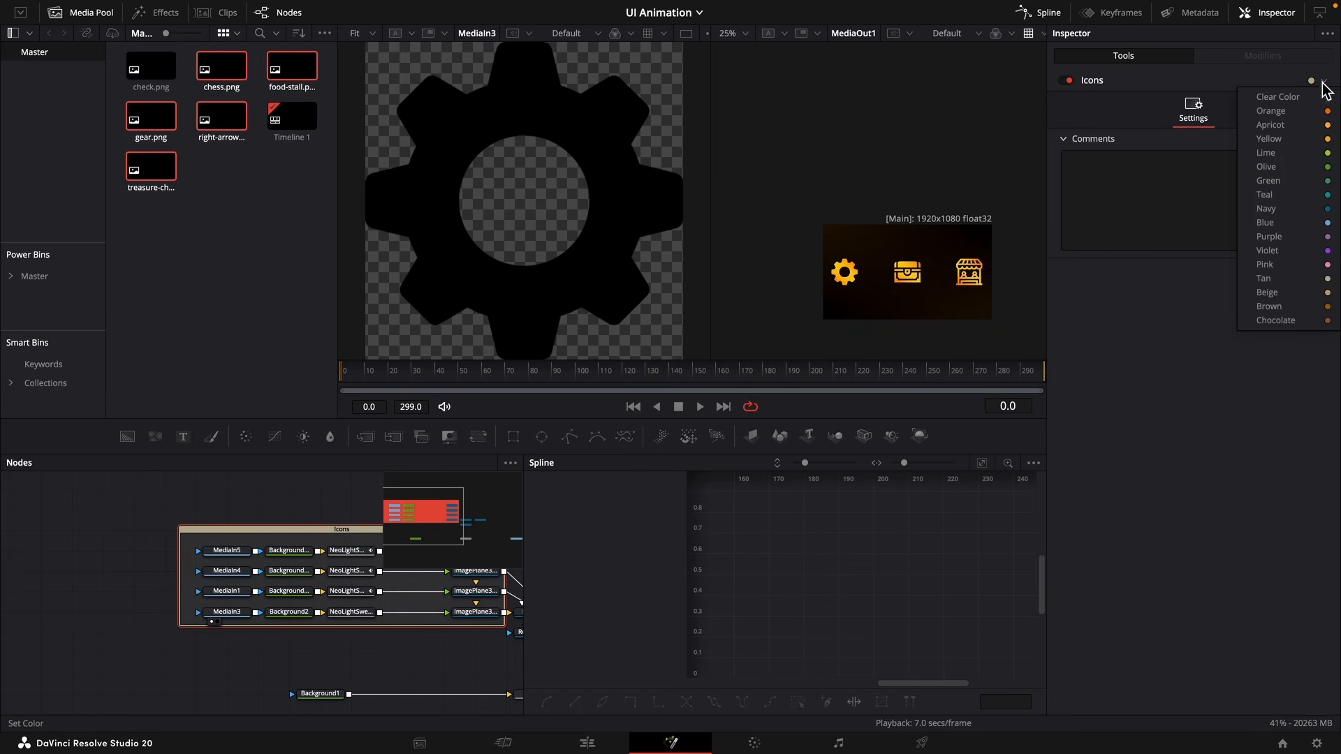
click(1316, 112)
Rename the image planes of the gear and the treasure chest to Gear and Chest.
scroll(231, 503, right, 3)
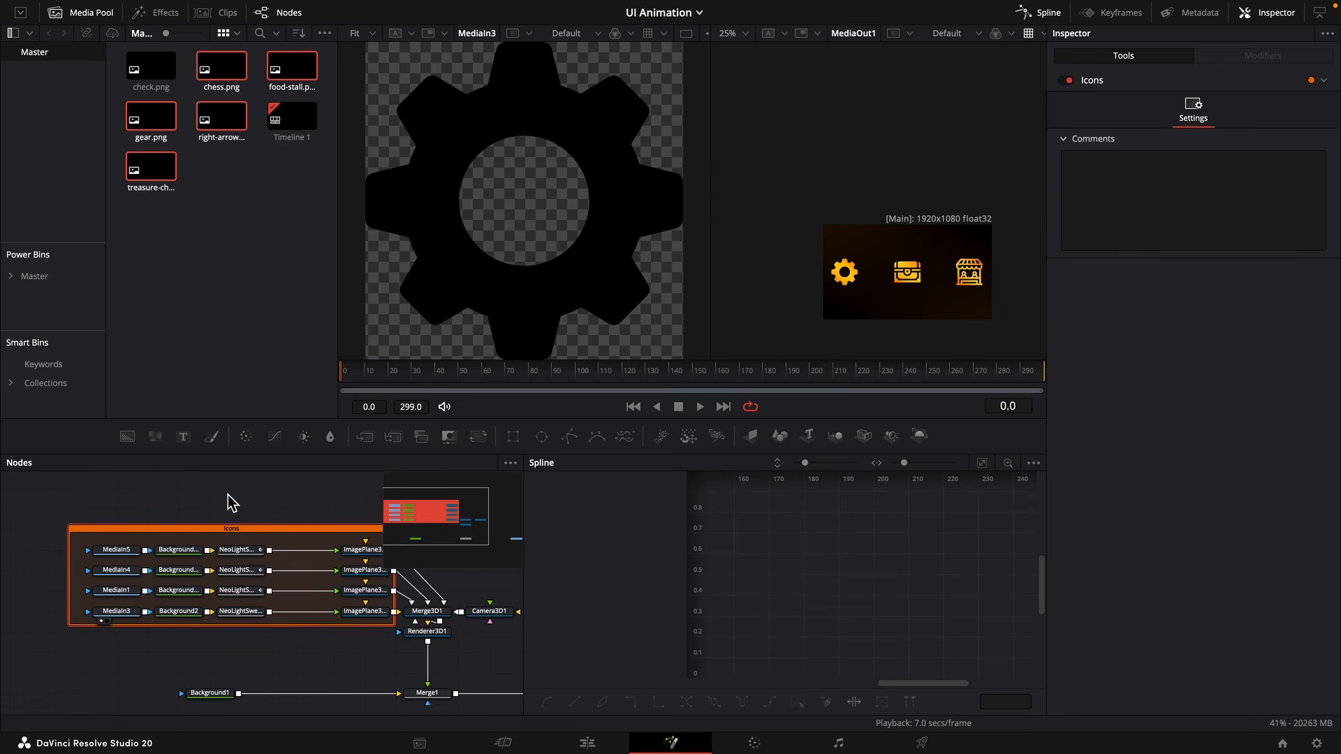
click(364, 614)
key(F2)
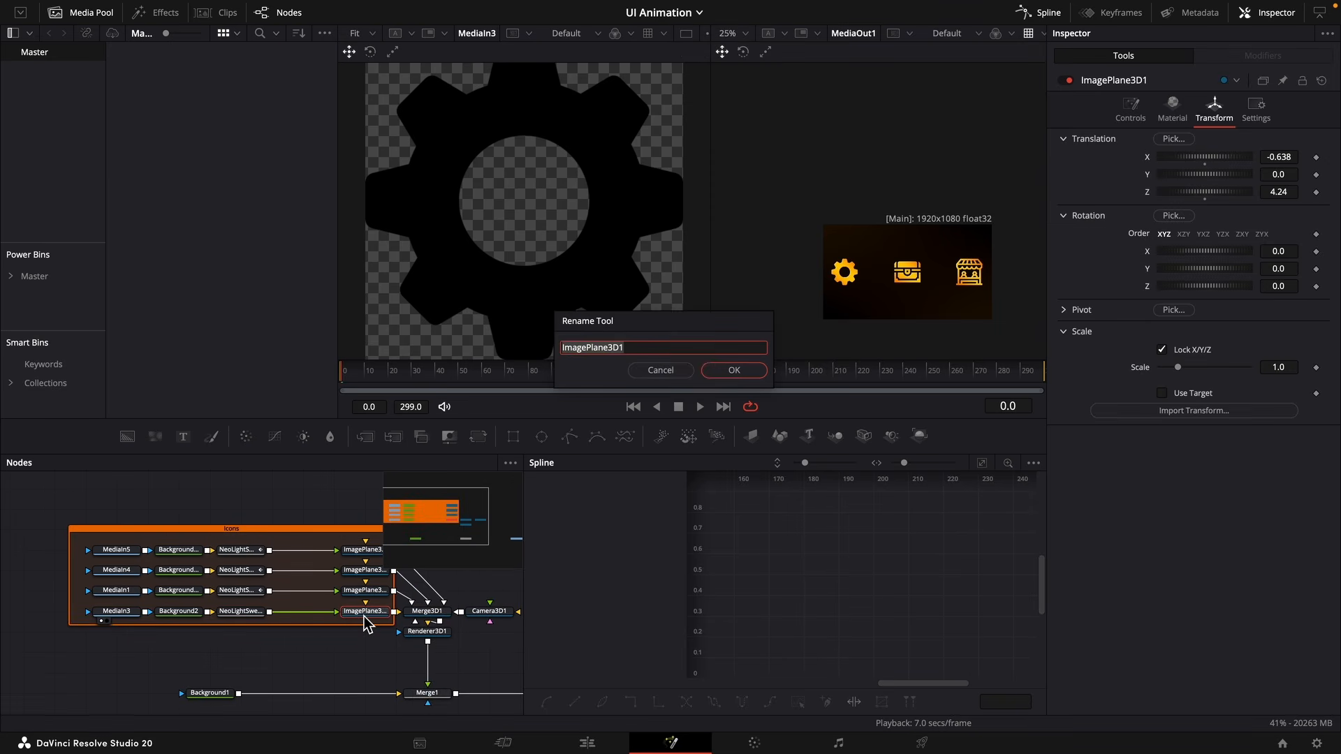
text(Gear)
key(Return)
click(364, 599)
key(F2)
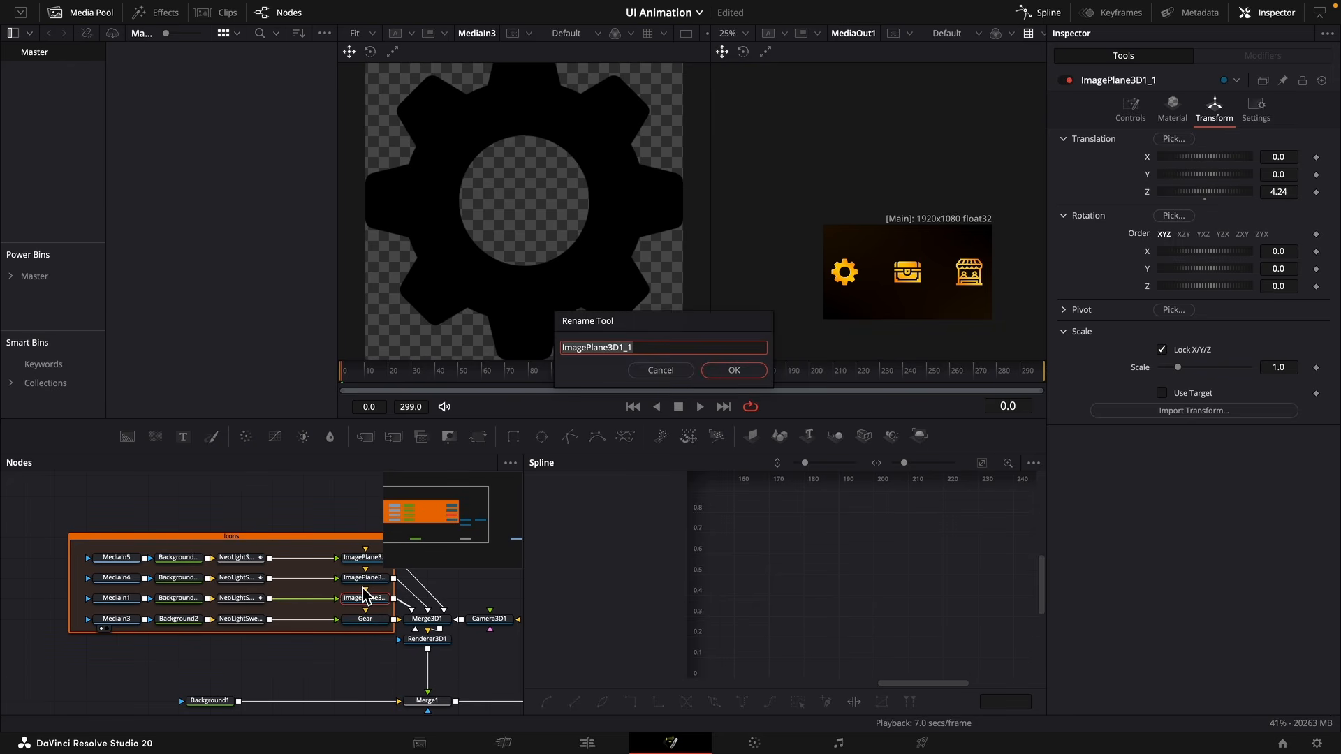
text(CHes)
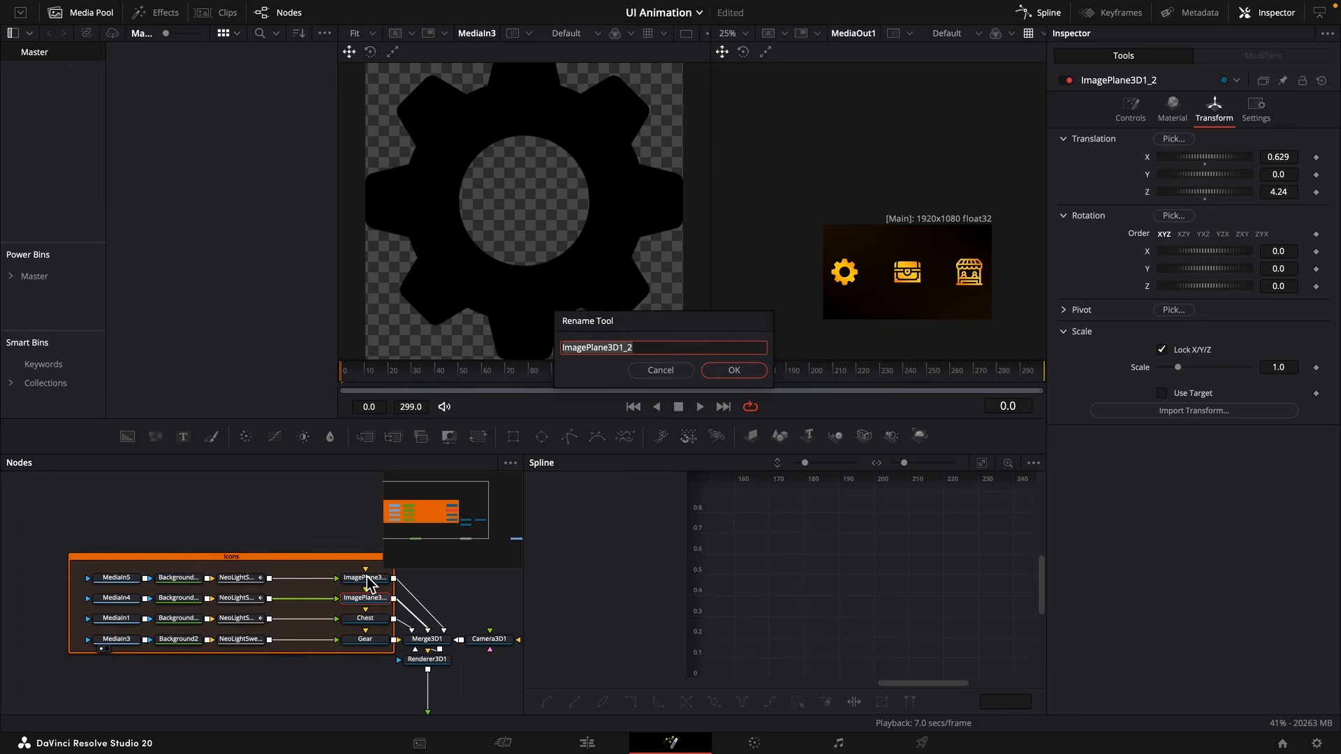
Rename the image planes of the food stall and the chess icon to Booth and Chess.
text(Booth)
key(Return)
click(365, 578)
key(F2)
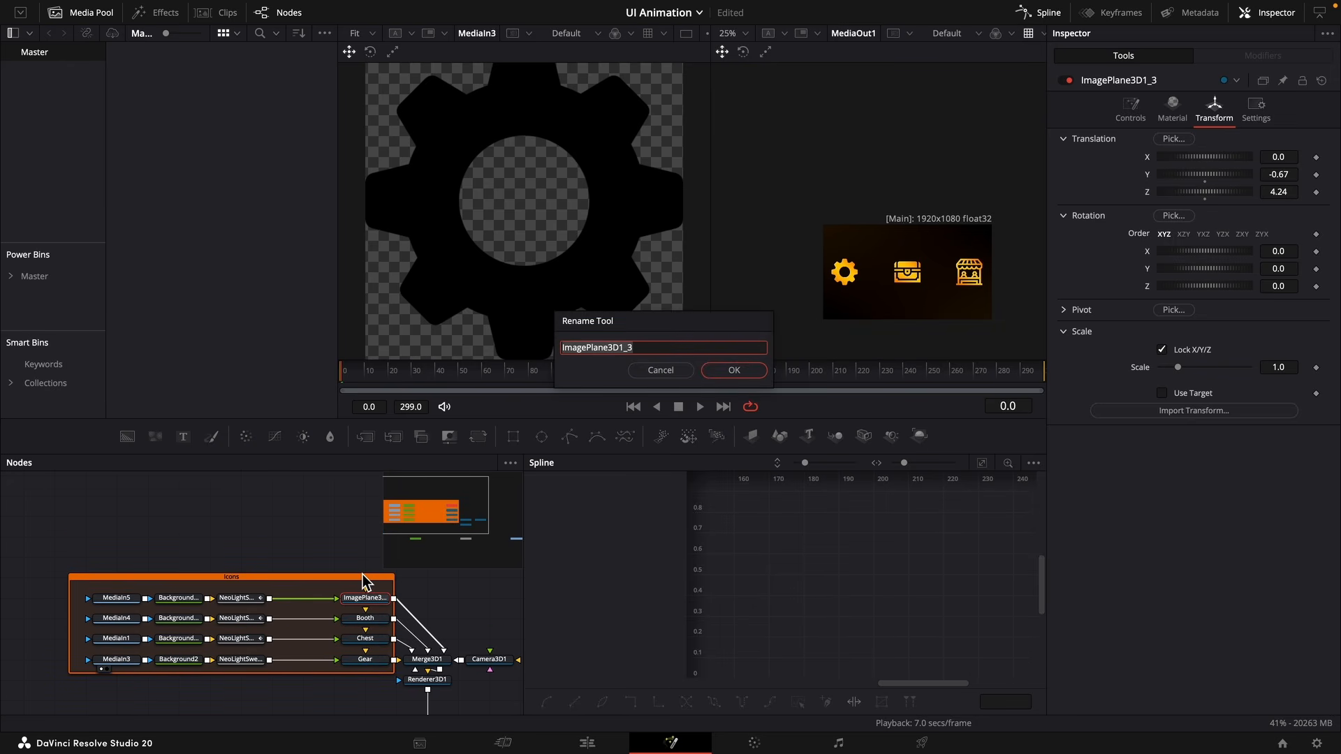
text(Ches)
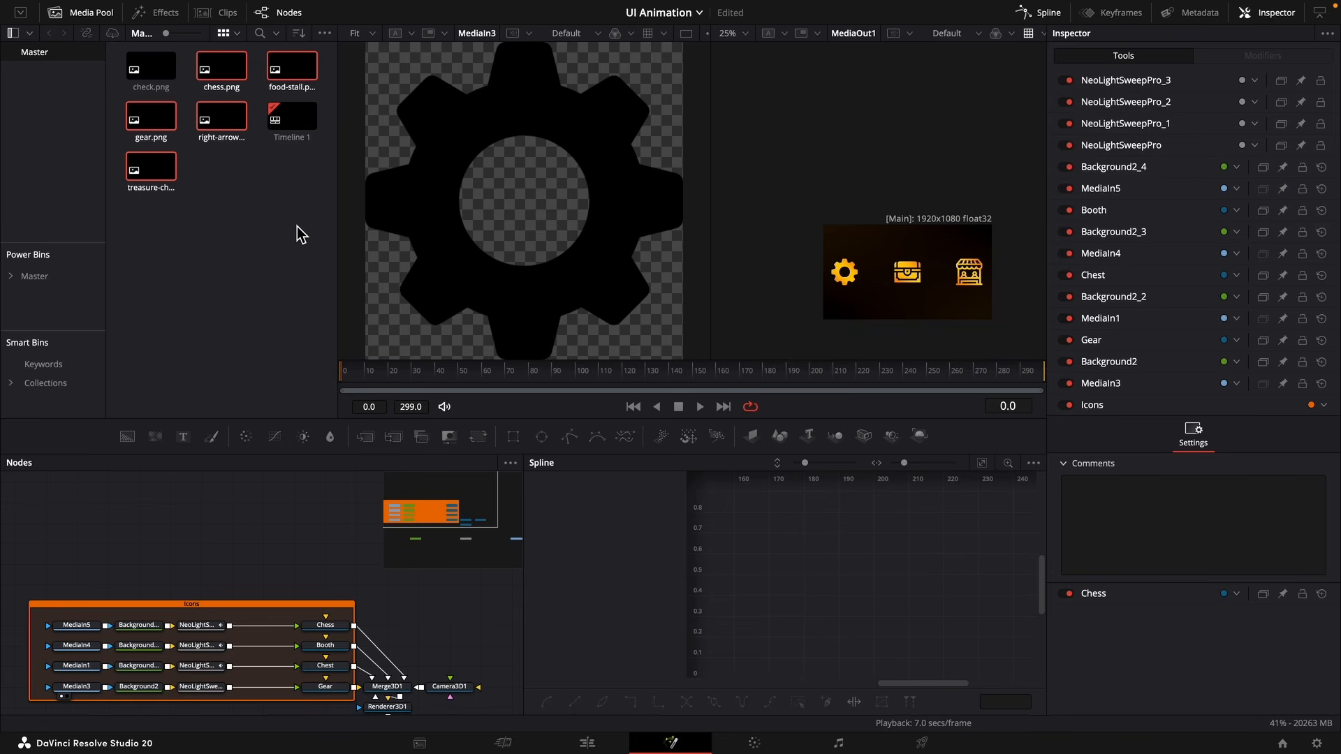
Add the CBC FadeIn title from NeoEdit's Starter Pack and feed it through a copied Chess image plane into Merge3D1.
click(163, 14)
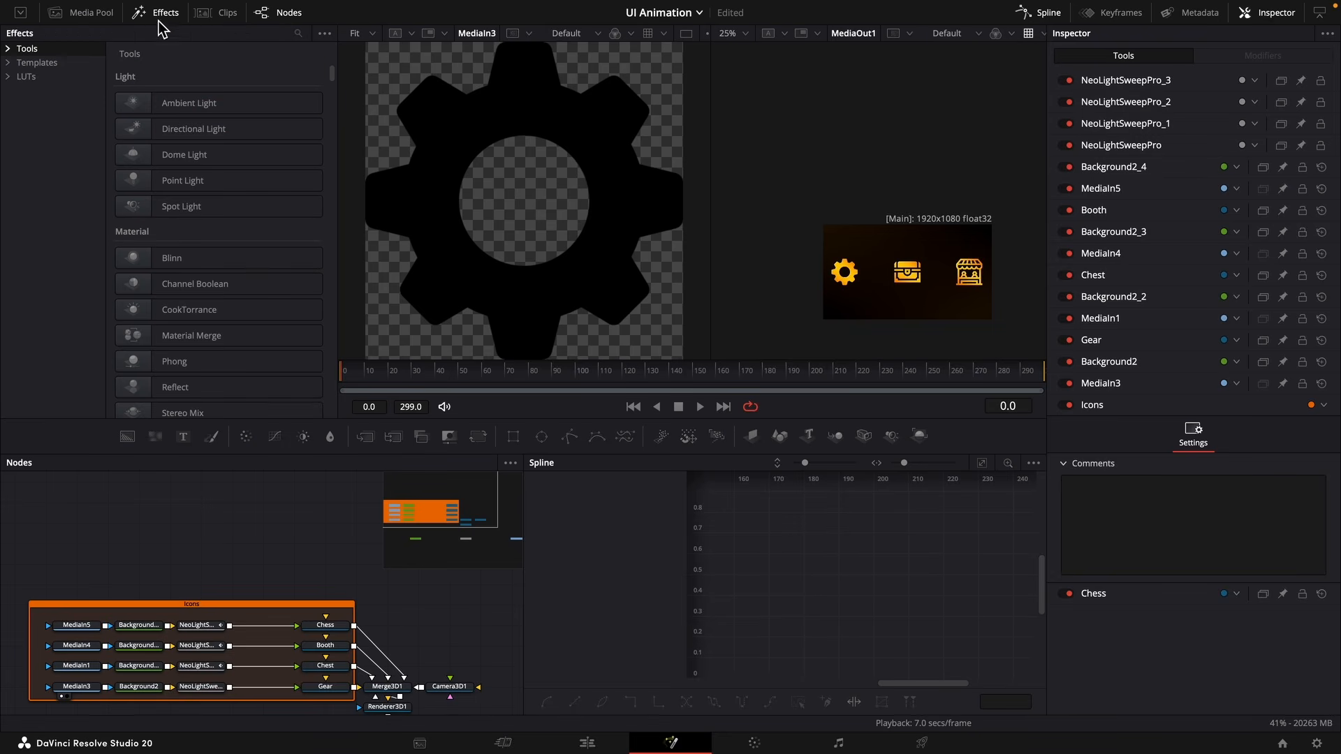
click(10, 64)
click(22, 78)
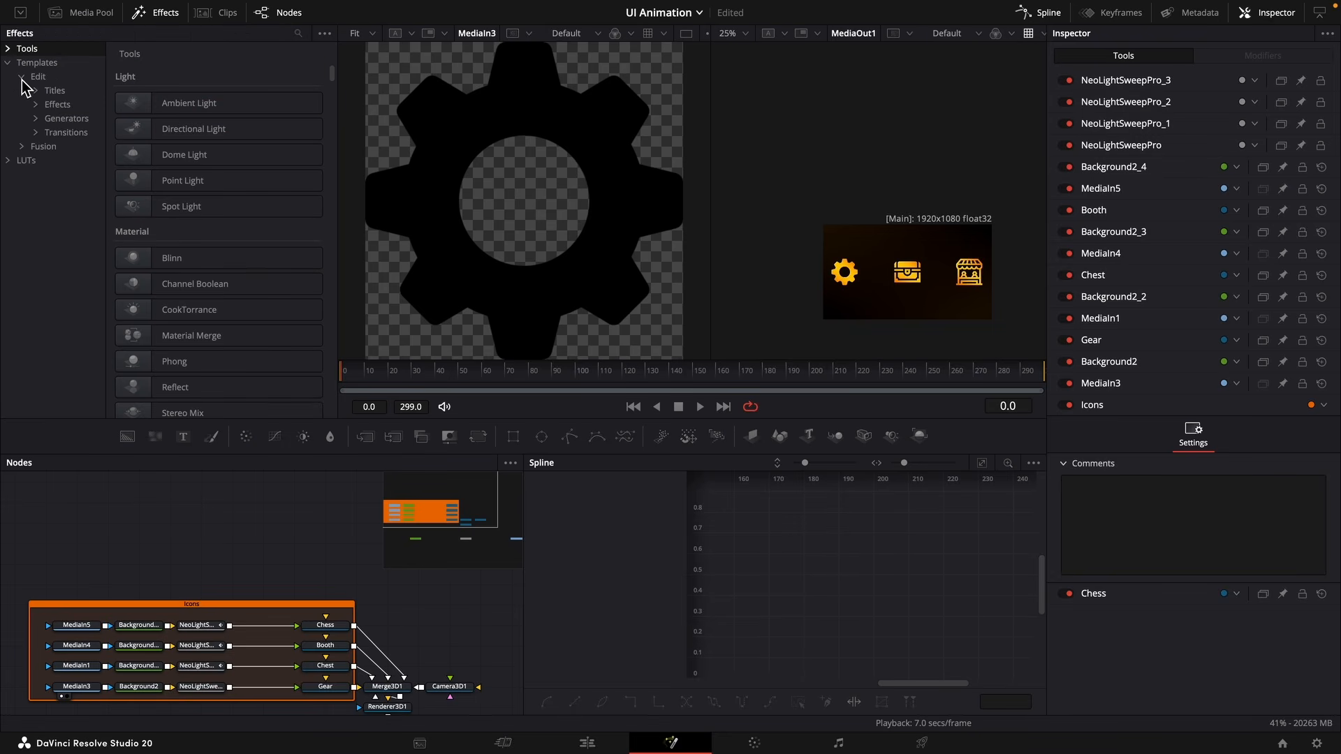
click(36, 91)
click(50, 105)
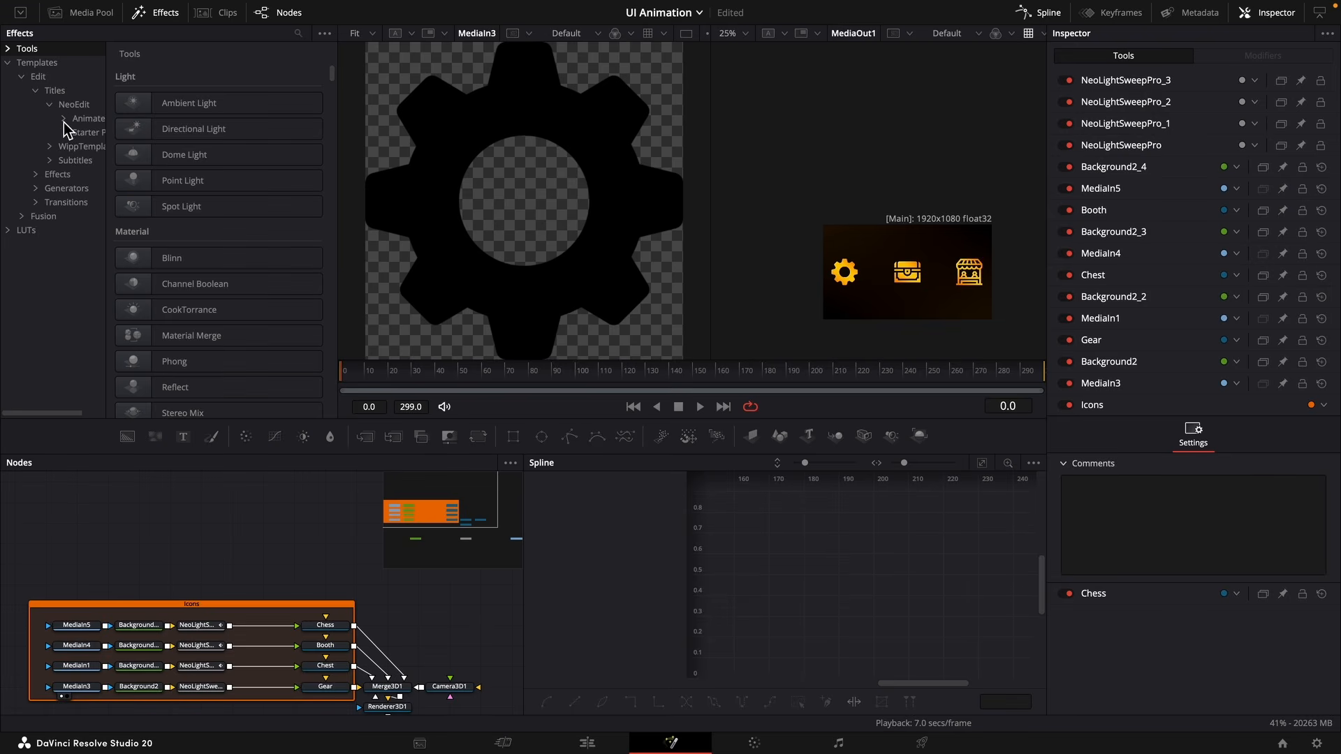
click(78, 132)
click(153, 130)
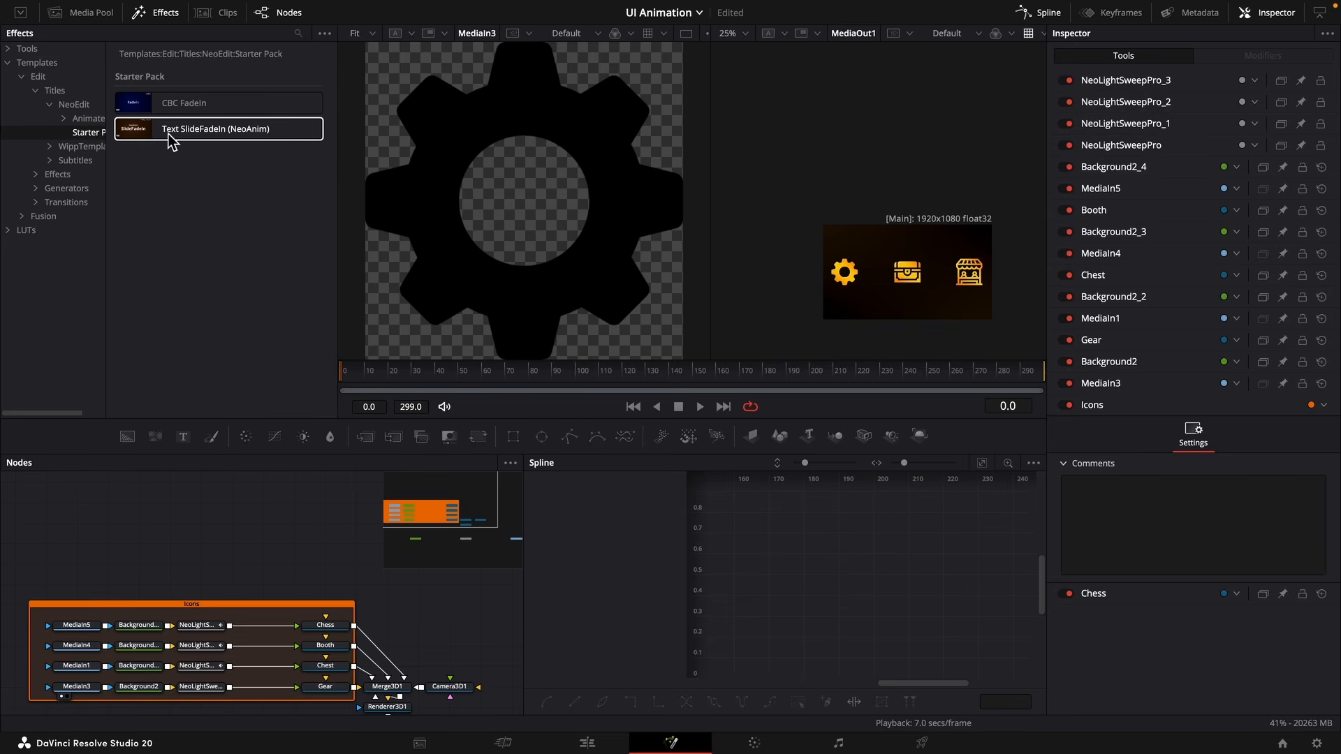
click(186, 111)
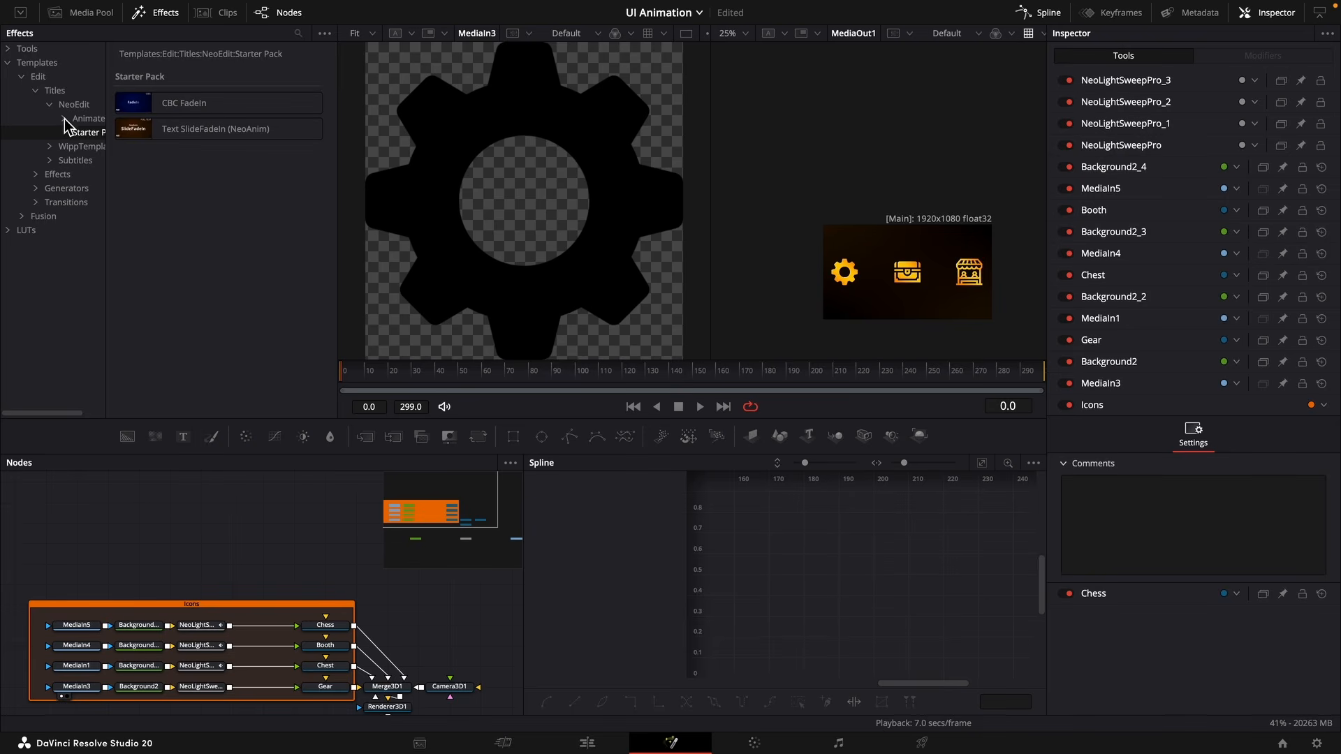
drag(167, 105, 402, 674)
key(ctrl+v)
Show the CBC FadeIn title template in a viewer and scrub its fade-in animation to frame 17.
click(193, 584)
key(1)
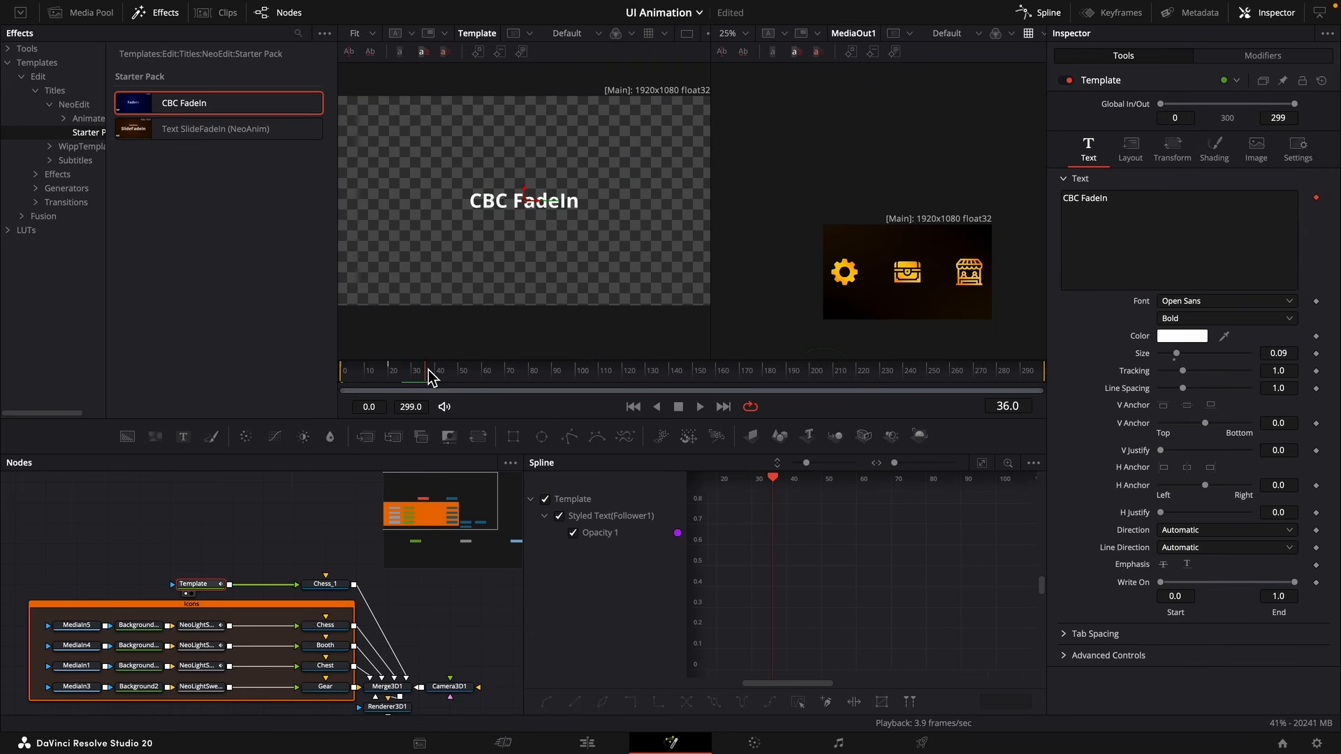
click(360, 389)
drag(357, 381, 381, 381)
Try lowering the title text within its own layout by setting Center Y to 0.339.
click(1129, 150)
drag(1282, 215, 1230, 215)
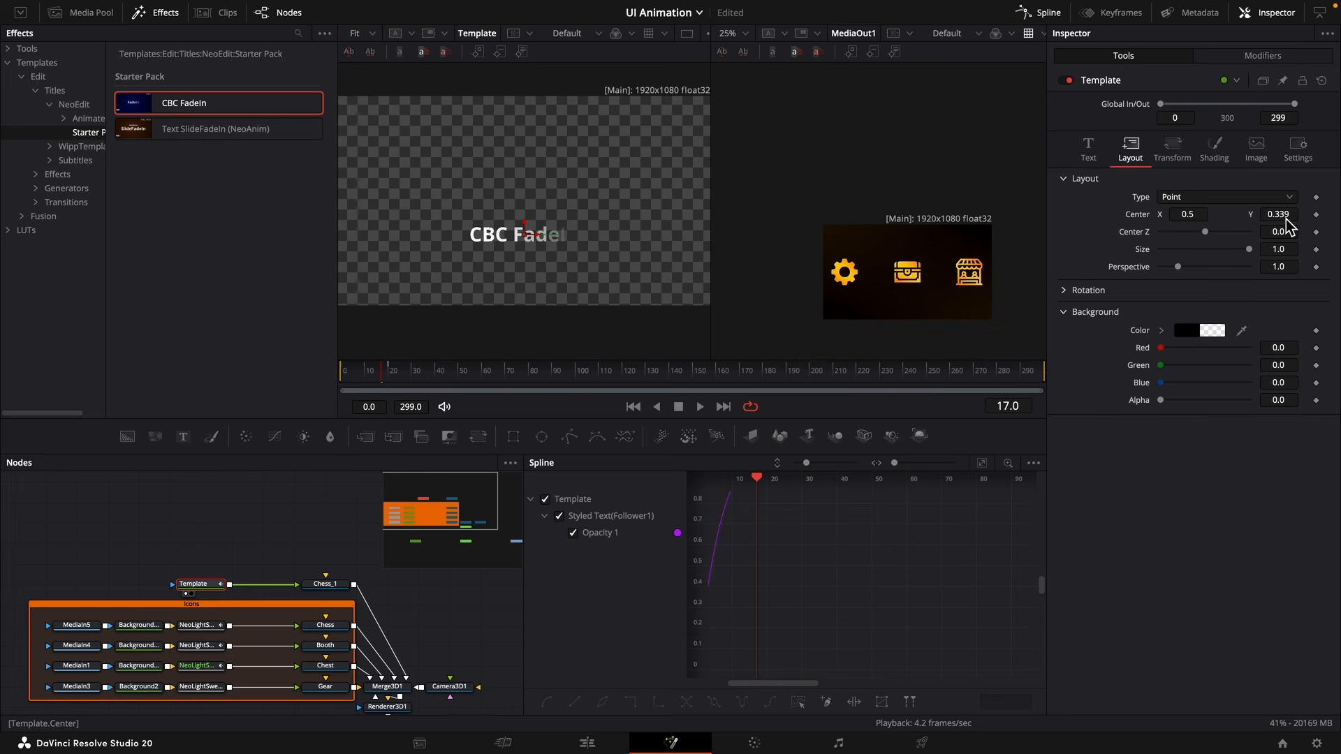
key(ctrl+z)
Raise the title's image plane along Y so the text sits just under the treasure chest.
click(325, 584)
click(1213, 109)
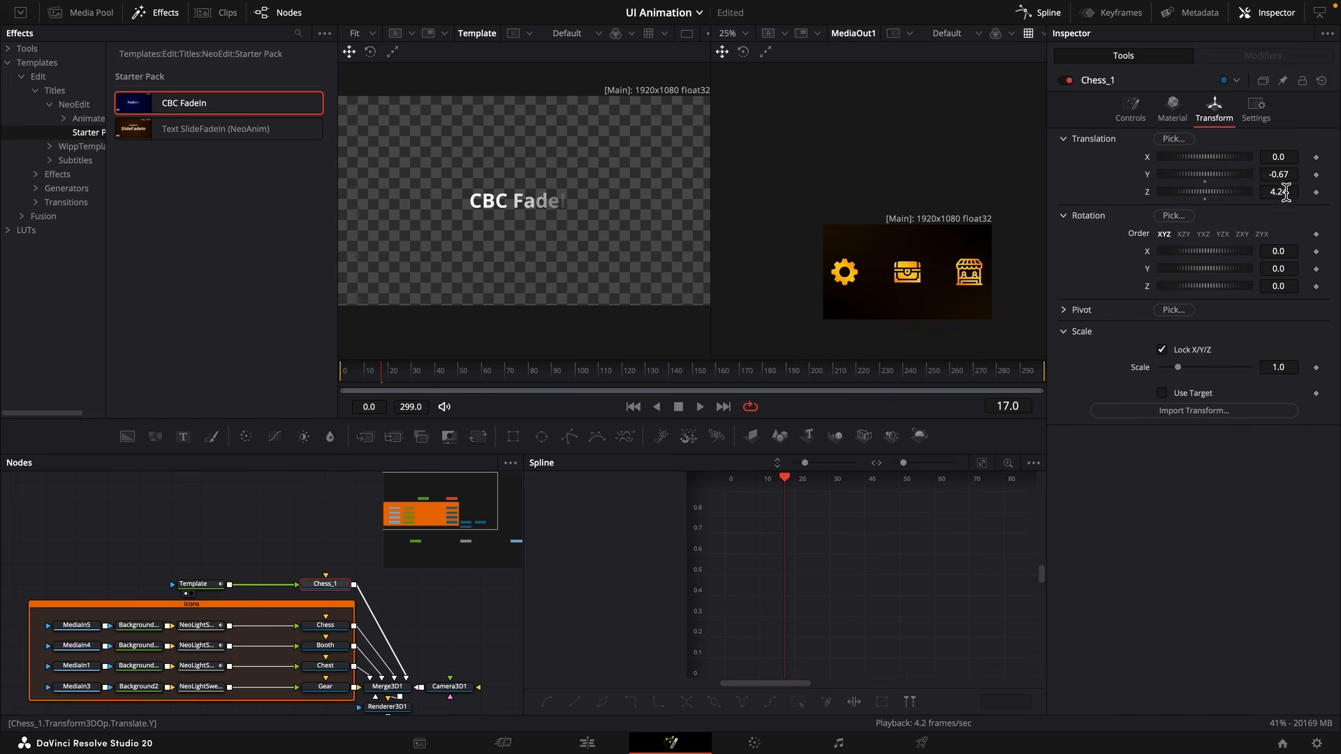
click(1131, 109)
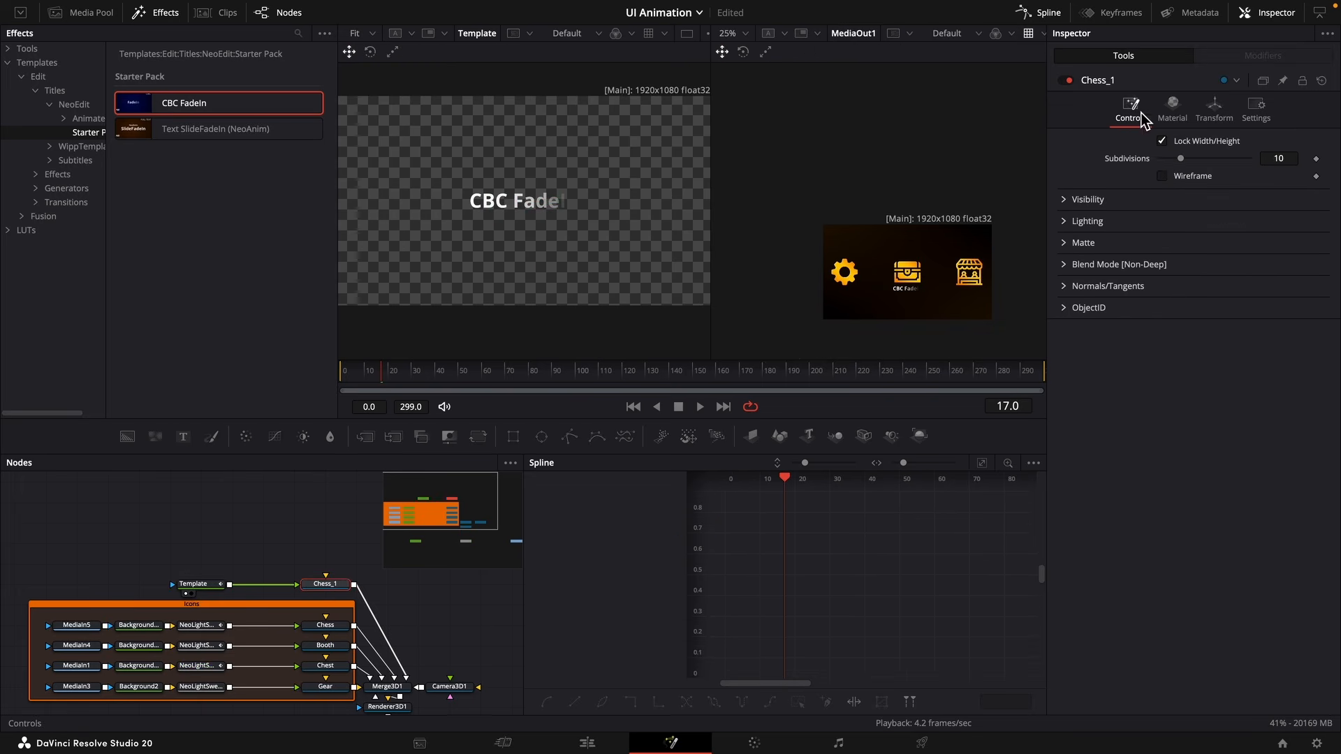
Change the title text to "I. Build the Product" on two lines and shift its image plane along X beneath the gear.
click(202, 584)
click(1088, 148)
text(I)
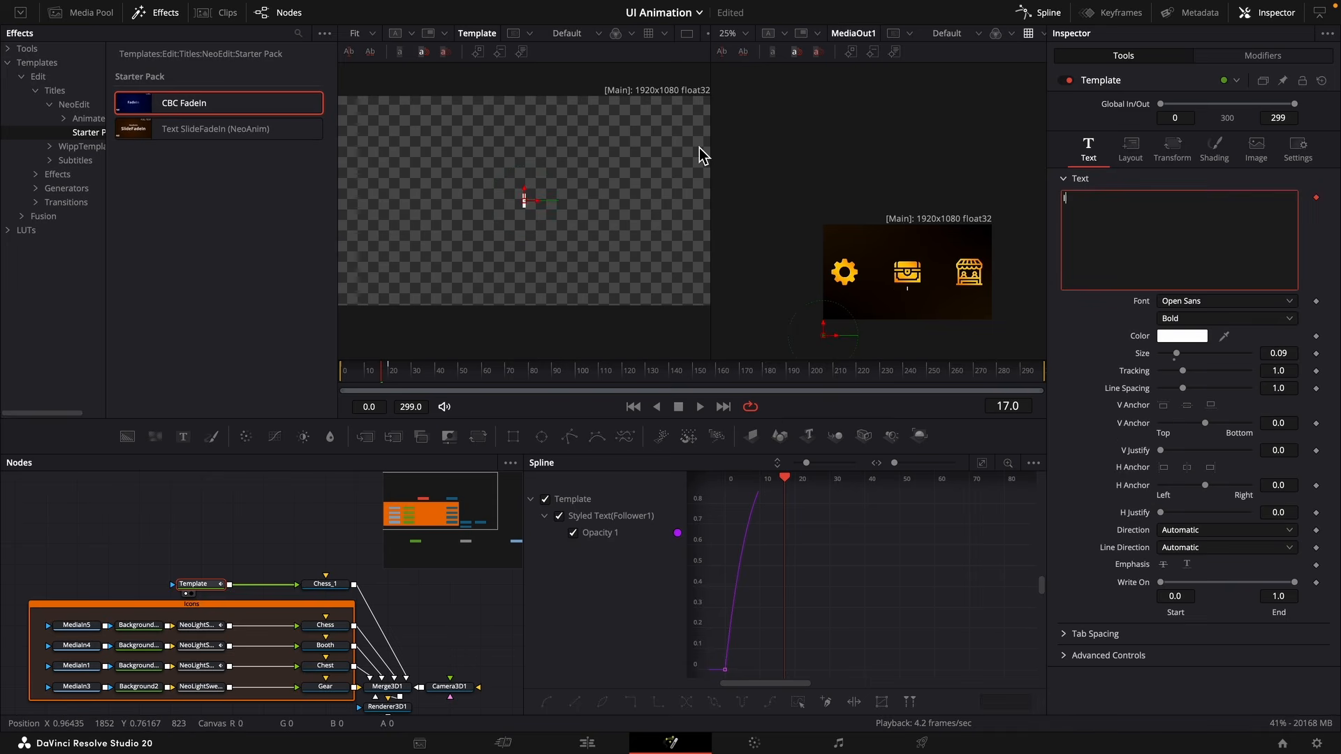
text(. B)
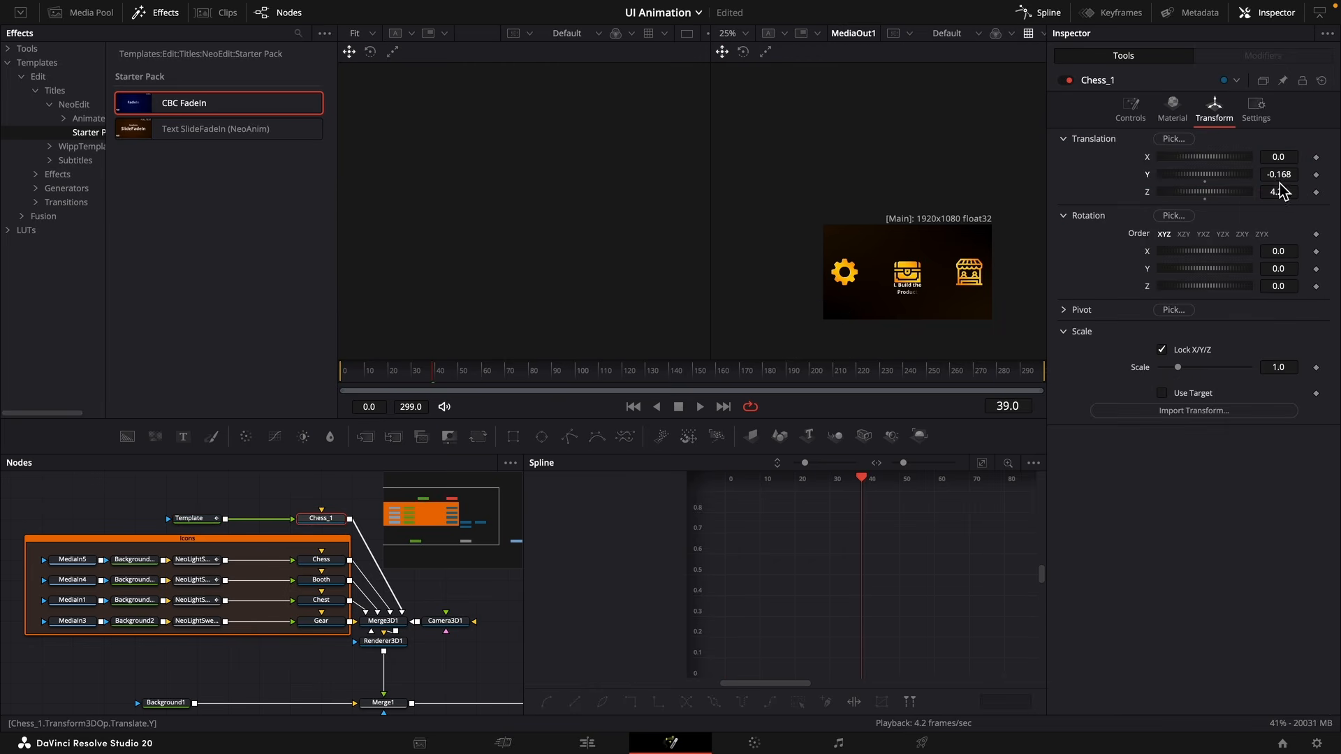
drag(1287, 164, 1265, 164)
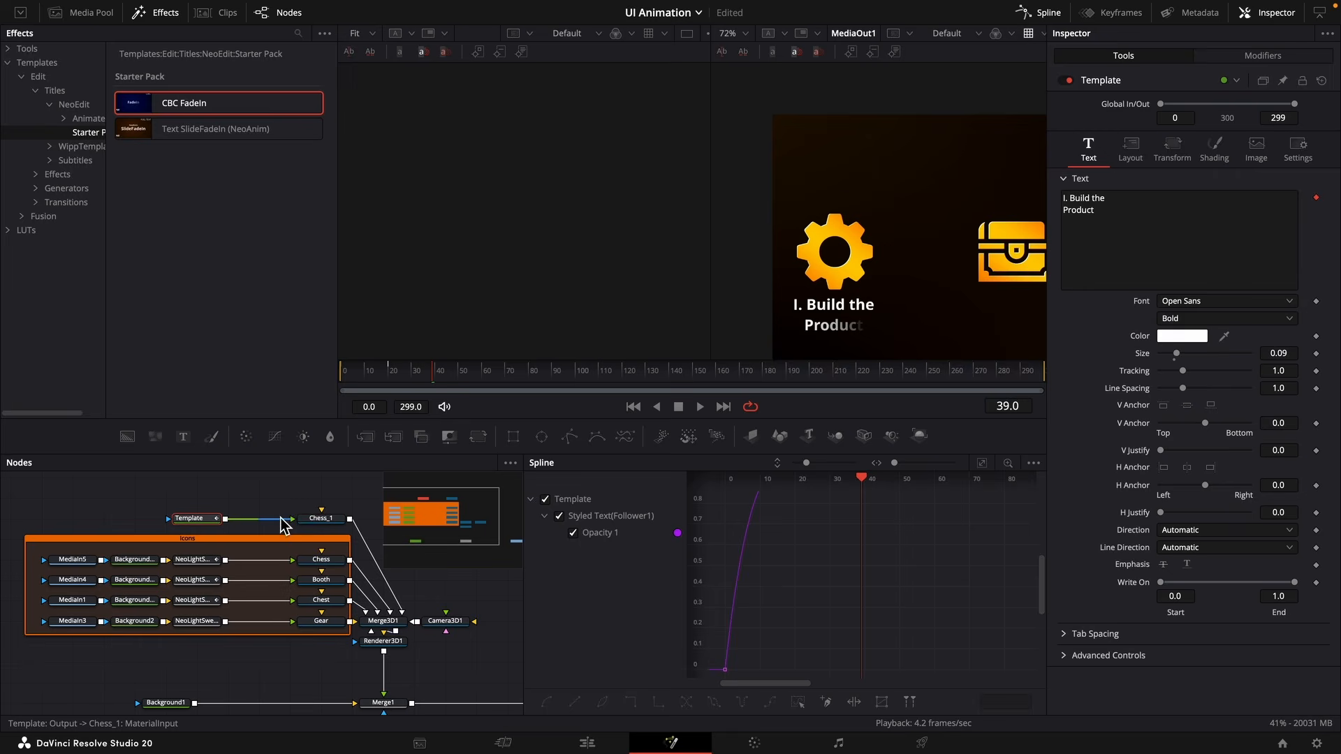
Insert a Background node between the title template and its image plane, set its type to Gradient, and show it in a viewer.
mouse_move(282, 520)
mouse_down()
mouse_move(289, 532)
mouse_move(273, 528)
mouse_up()
drag(127, 437, 257, 518)
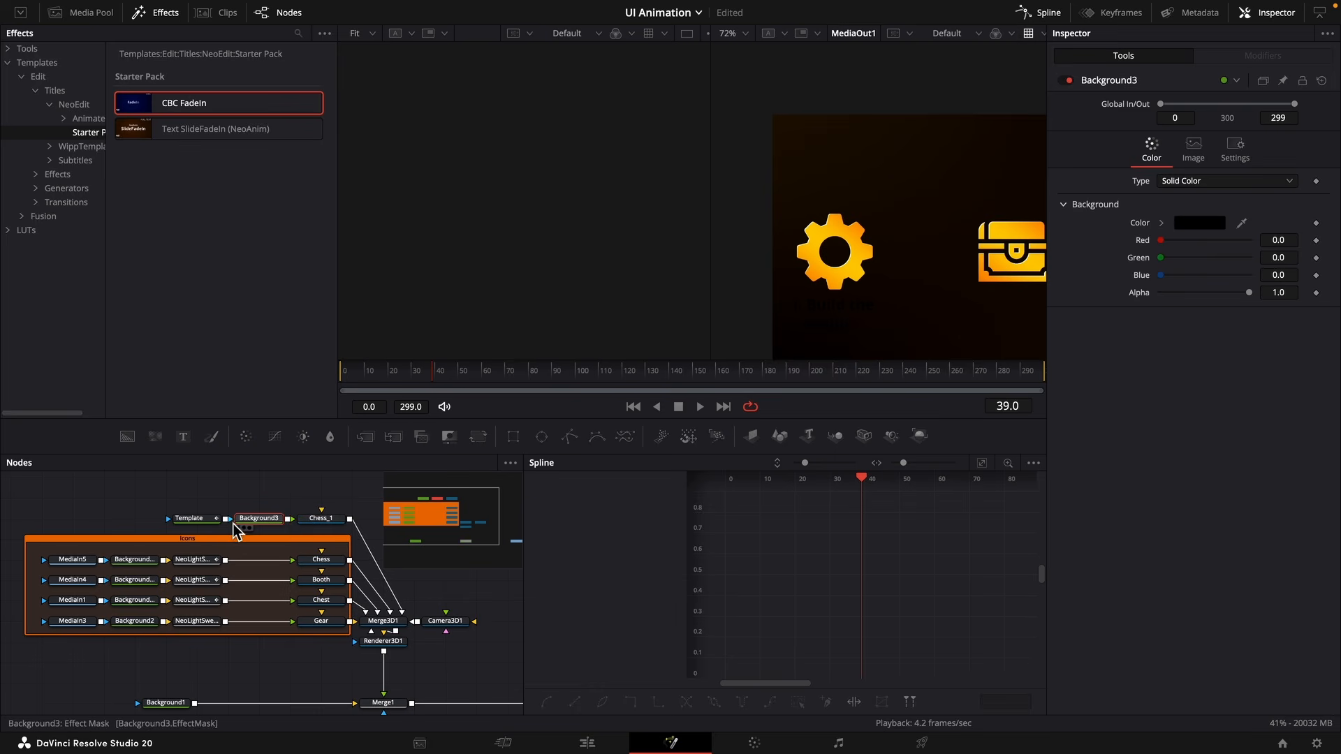
click(1164, 182)
click(1188, 260)
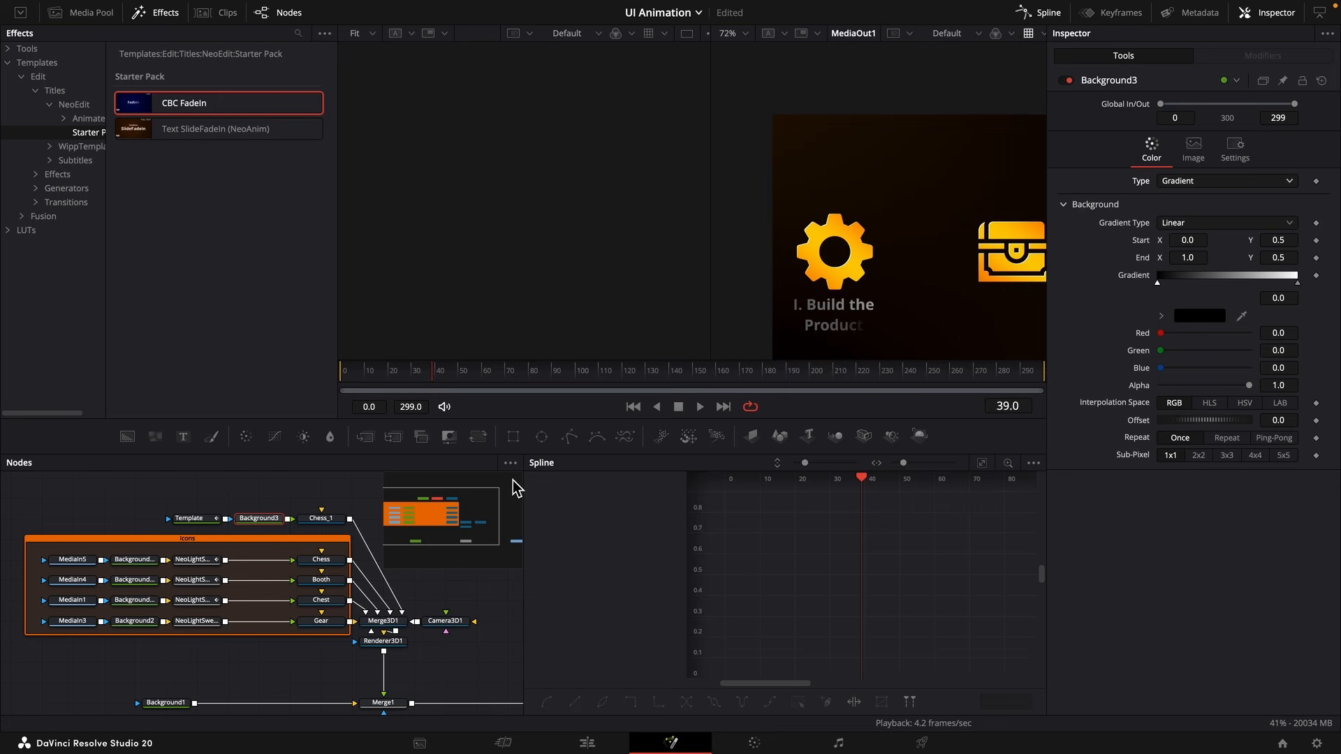
key(1)
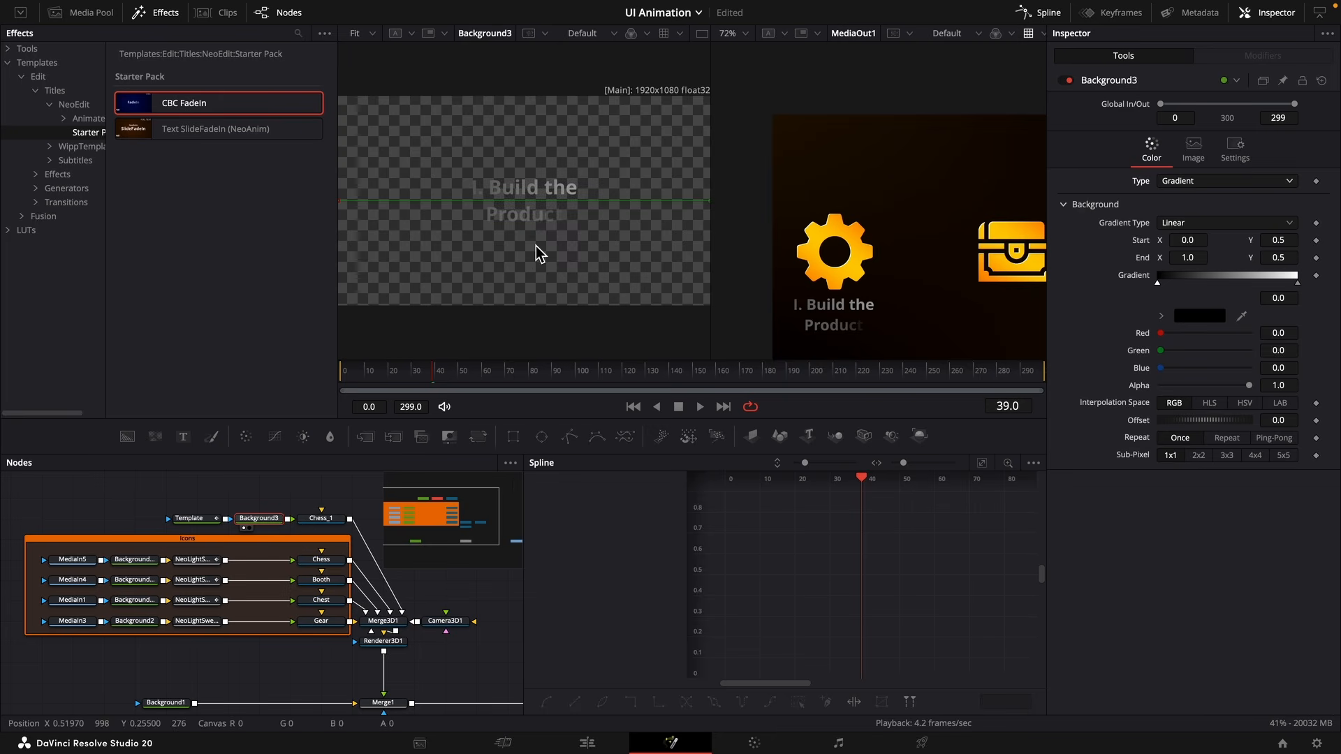
Run the caption's gradient diagonally across the text from lower right to upper left and lighten its black stop to grey value 0.717.
mouse_move(411, 211)
mouse_down()
mouse_move(533, 258)
mouse_move(542, 224)
mouse_up()
drag(639, 210, 535, 193)
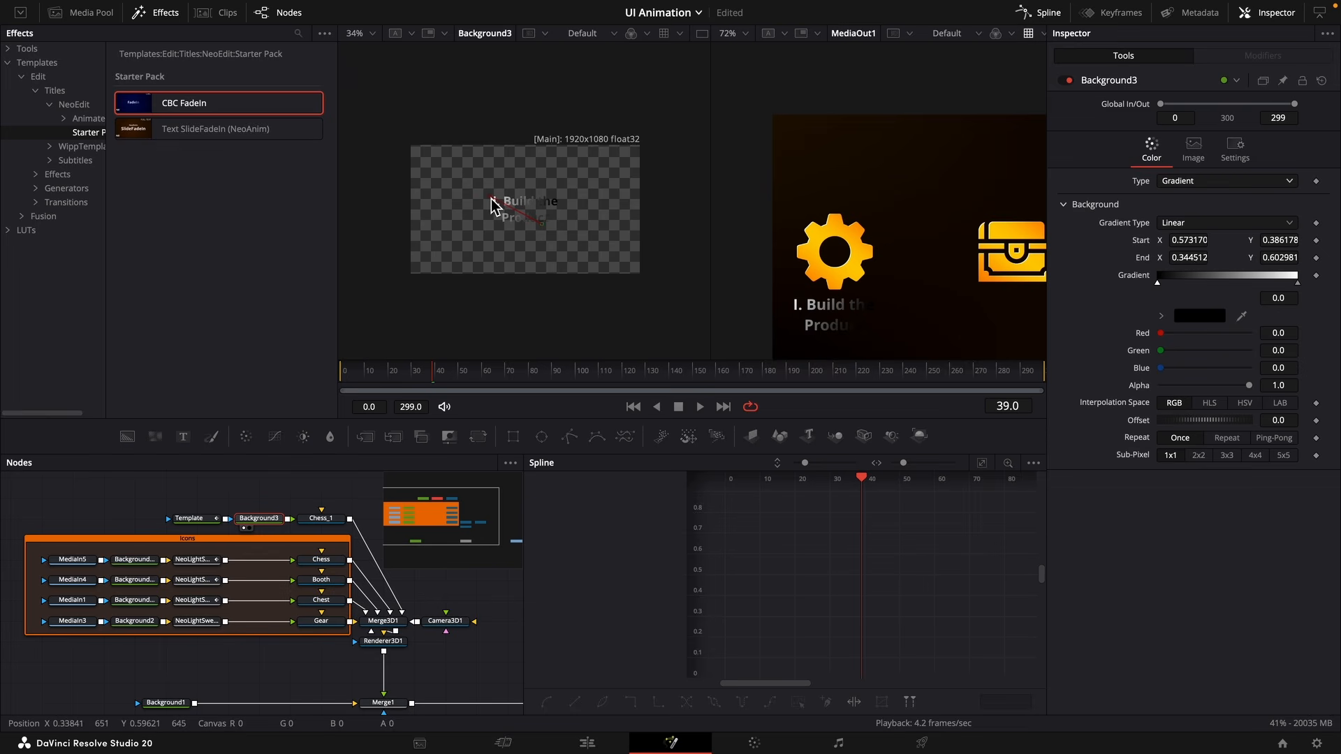
scroll(495, 206, up, 5)
drag(643, 279, 664, 279)
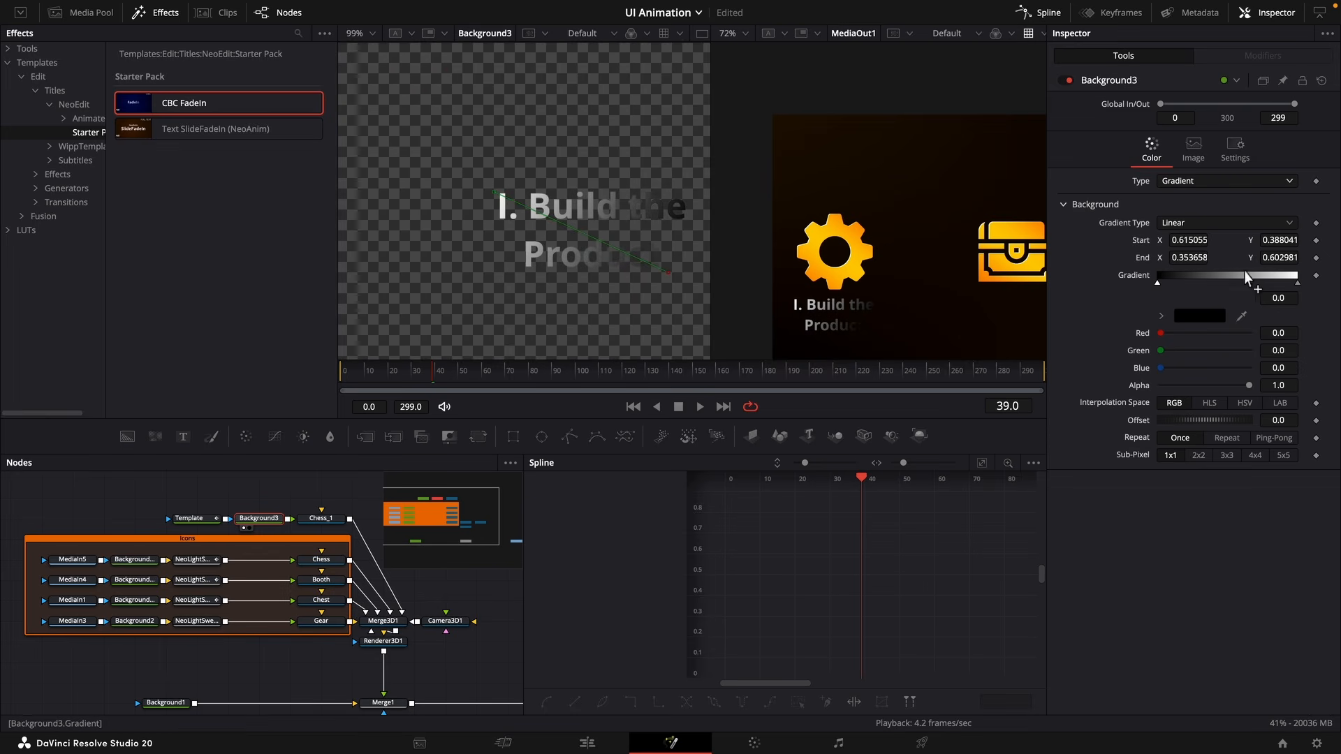
click(1161, 316)
mouse_move(1162, 349)
mouse_down()
mouse_move(1158, 375)
mouse_move(1151, 360)
mouse_up()
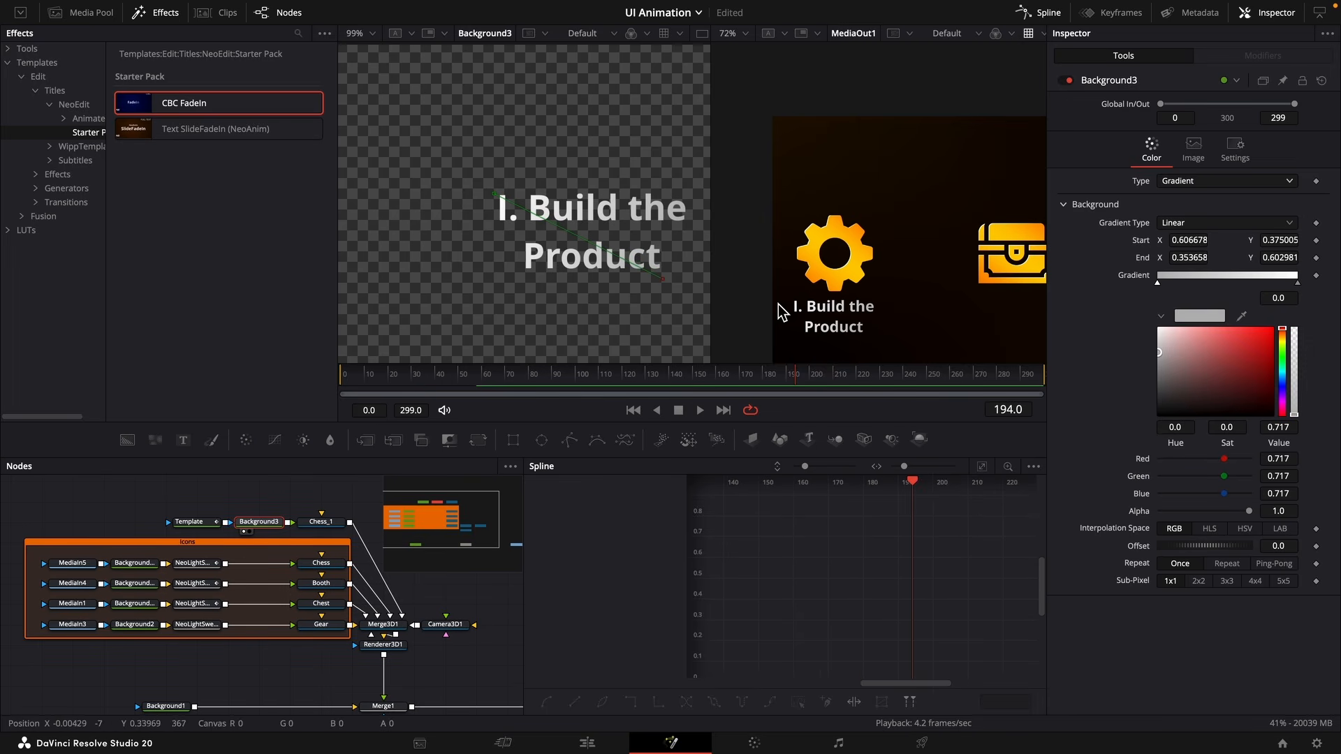
Rename the caption's image plane node from Chess_1 to Text1.
click(266, 543)
key(F2)
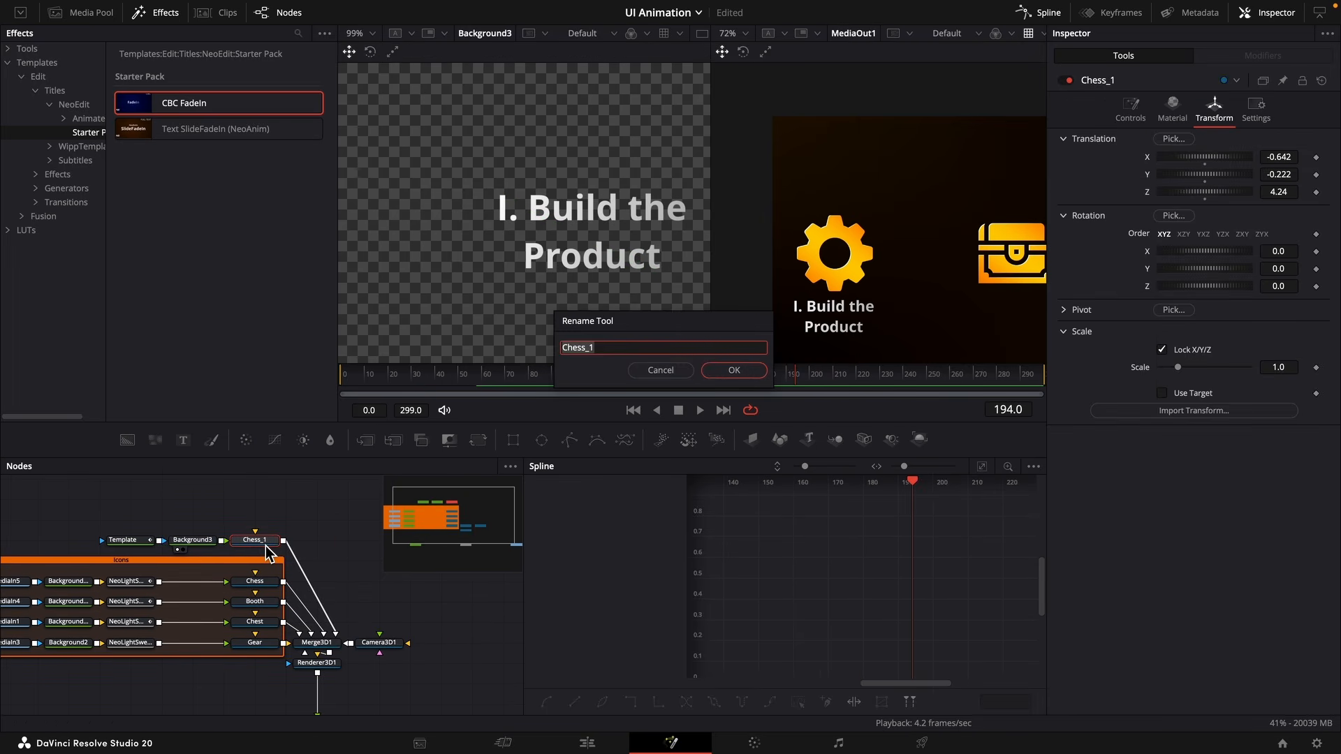
key(Escape)
key(F2)
key(Return)
Duplicate the Template, Background3 and Text1 nodes above the originals and connect the copied image plane to Merge3D1.
drag(257, 505, 137, 551)
key(super+c)
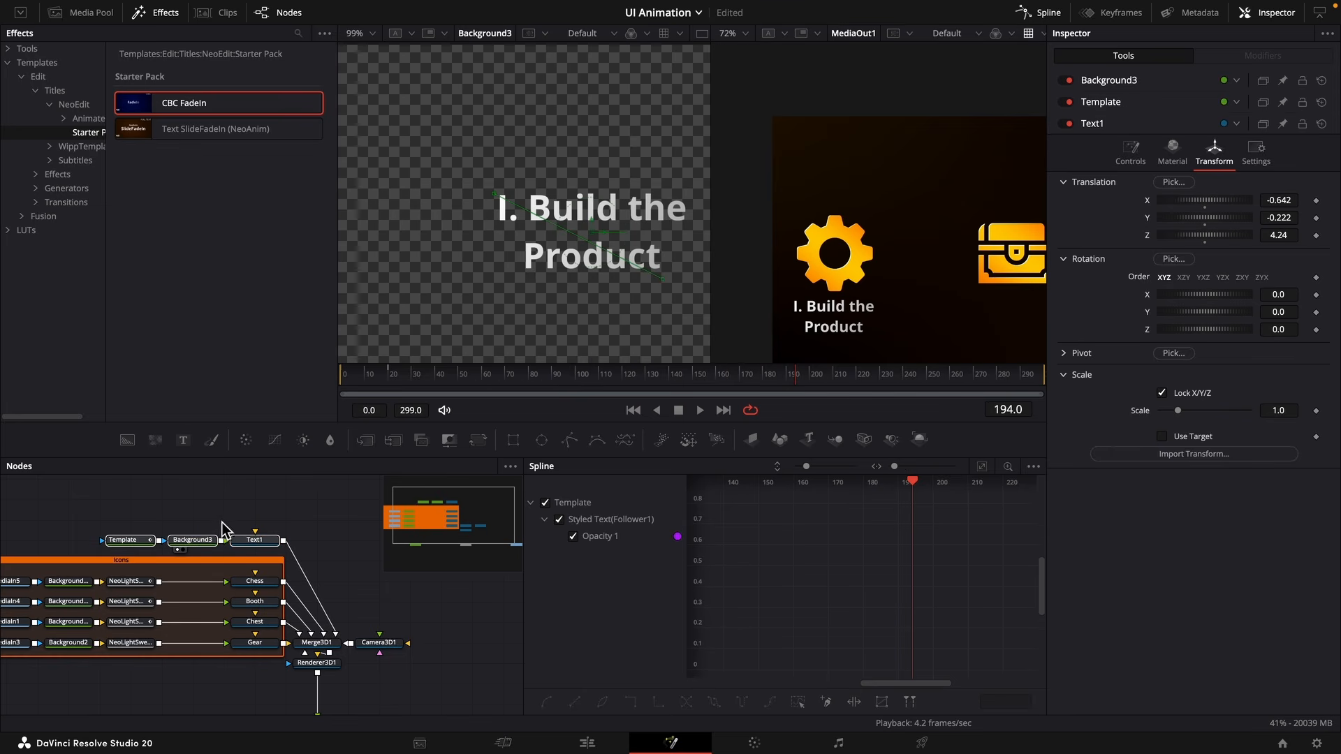
click(224, 520)
key(super+v)
drag(246, 523, 268, 529)
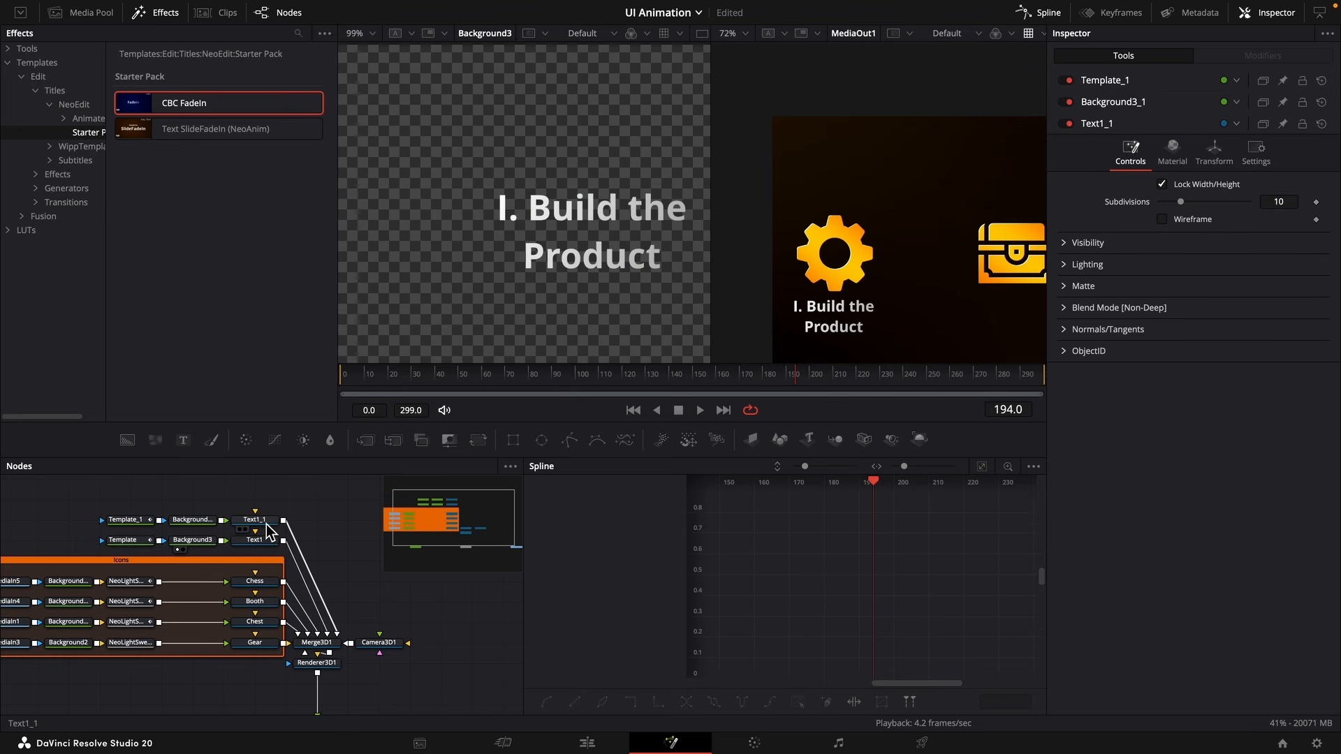
Rename the duplicated image plane node as Text2.
key(F2)
text(Text2)
key(Return)
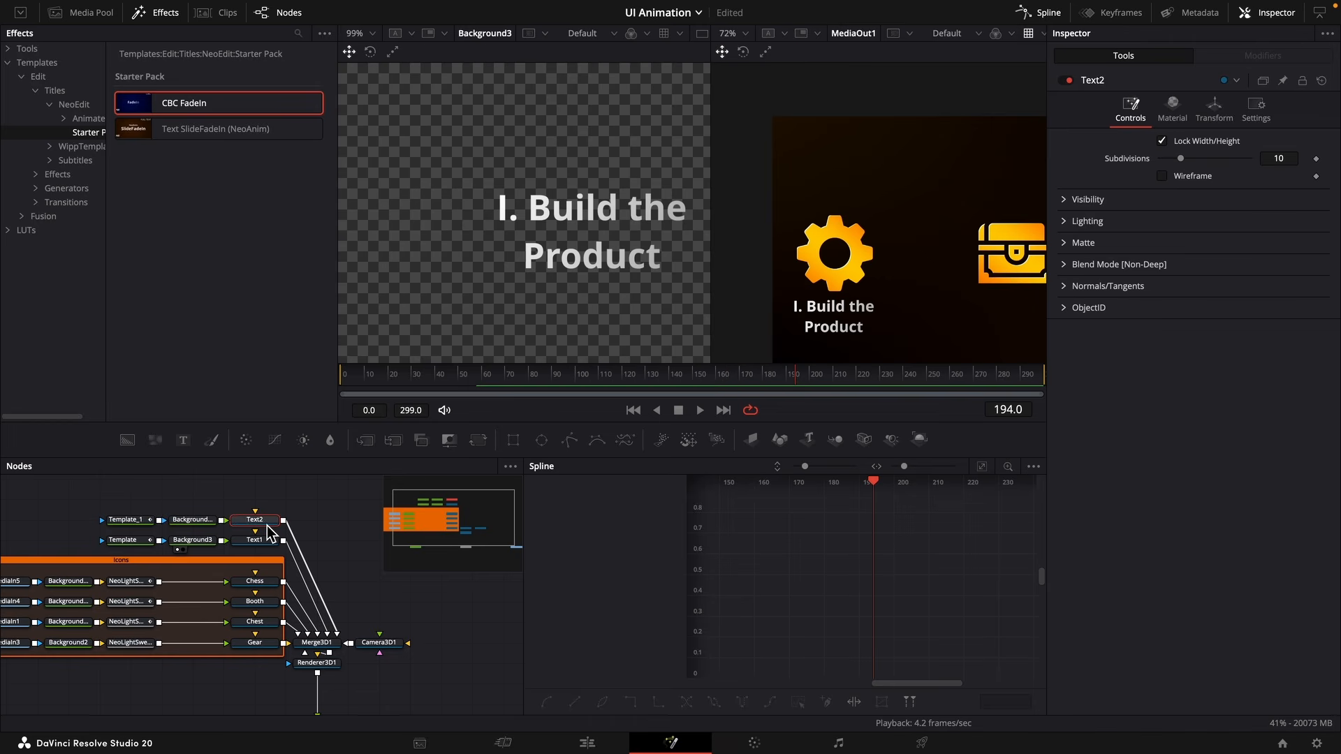
Change the duplicated title's text to "I. Package It", with "It" on the second line.
click(123, 520)
text(Pack)
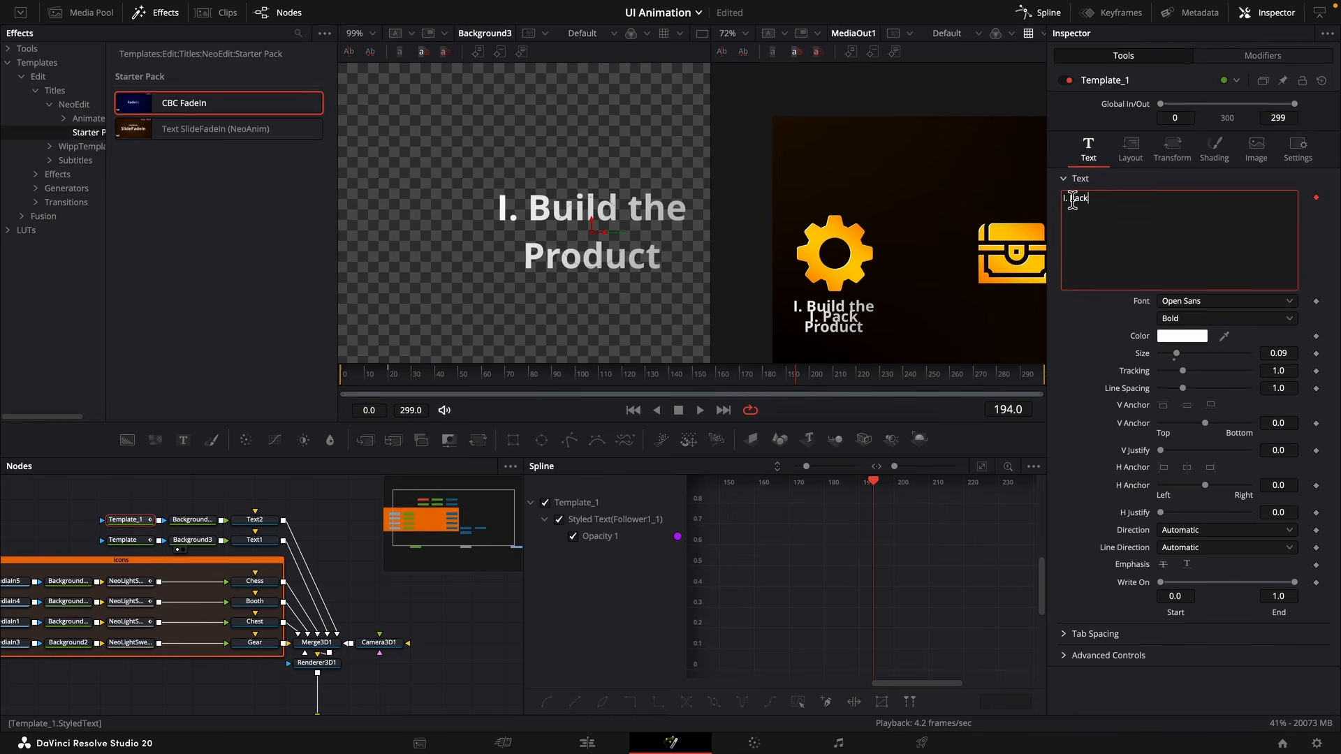
text(age)
key(Return)
text(It)
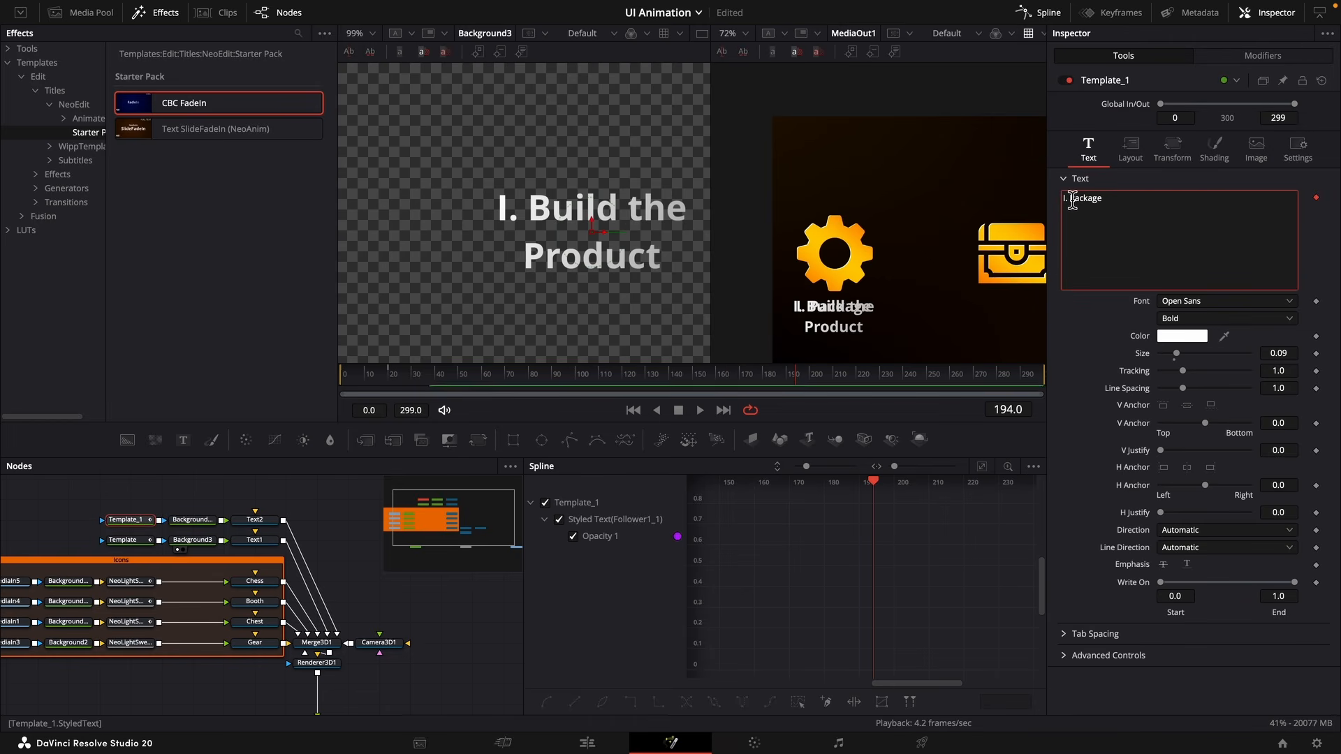
Shift the Text2 image plane along X to -0.002 so its caption sits beneath the treasure chest.
click(1129, 149)
click(264, 525)
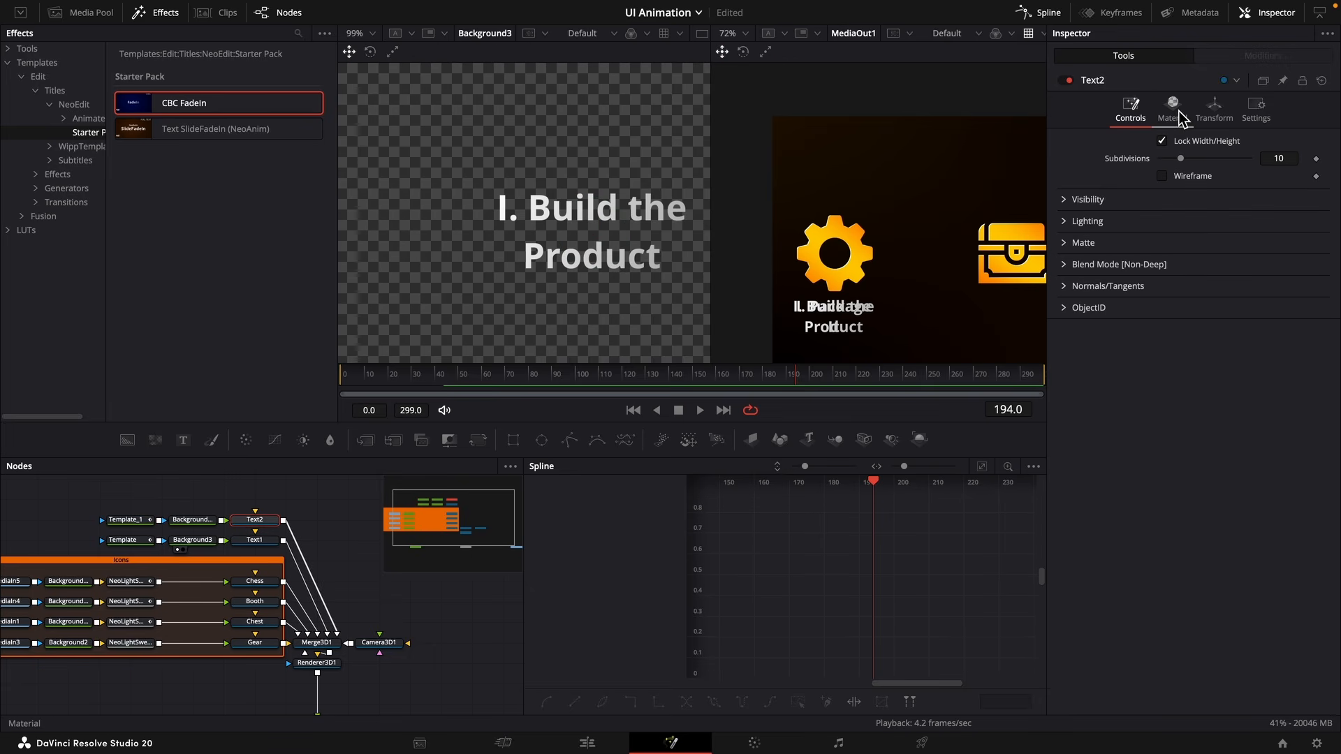
click(1214, 108)
Change the numeral in the second caption so it reads "II. Package It".
click(123, 520)
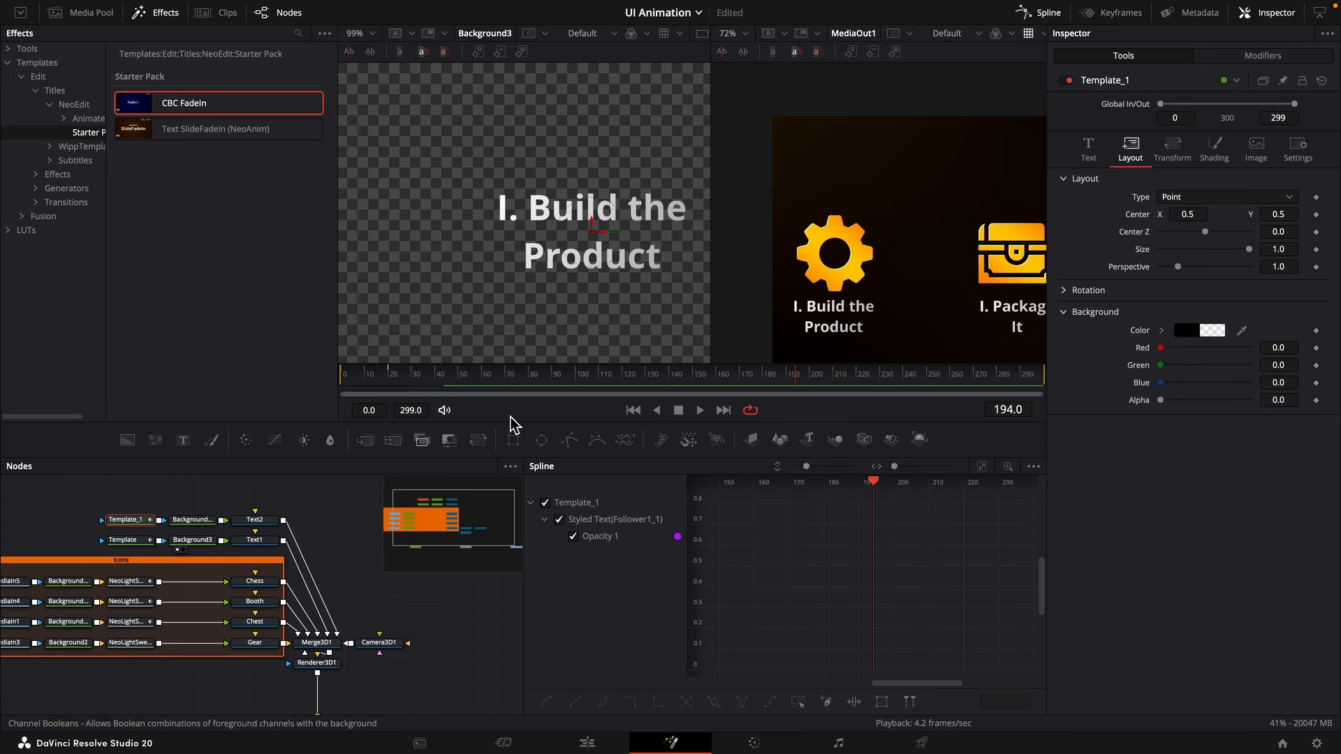
click(1089, 150)
click(1066, 199)
text(II. Package)
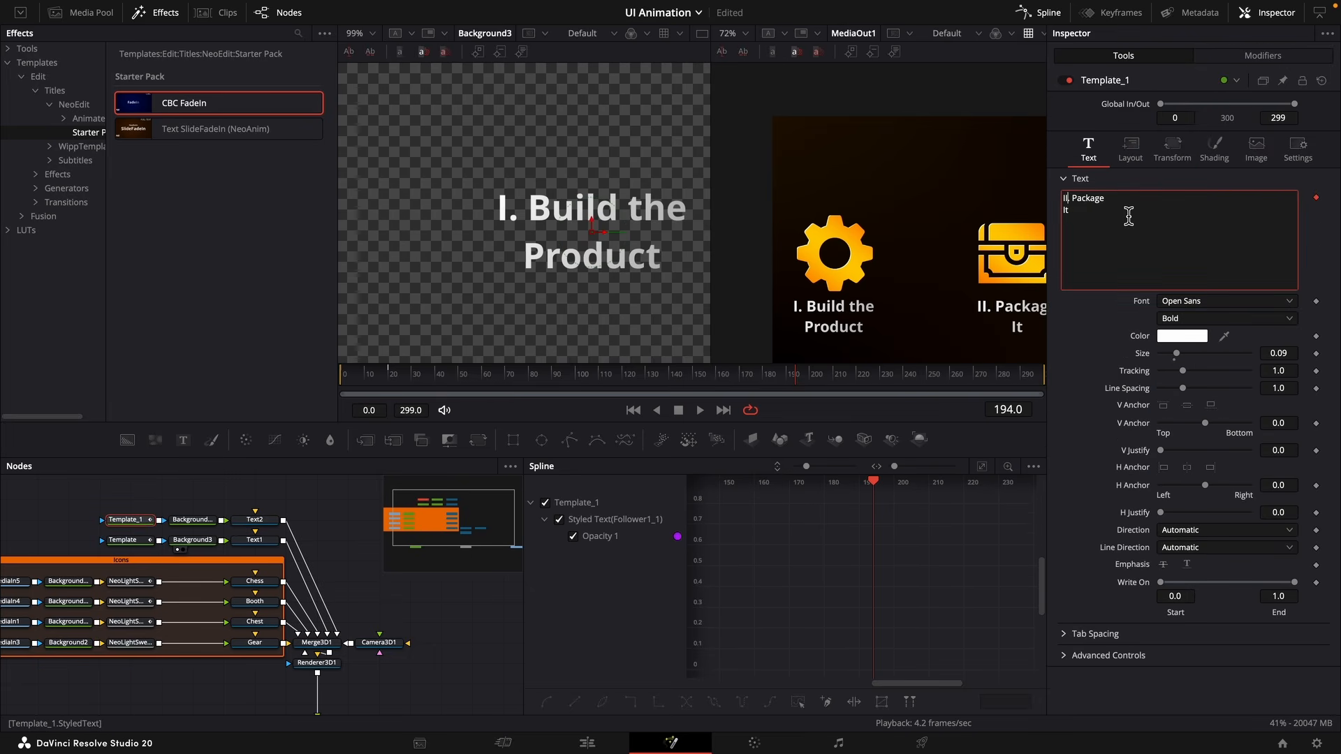
Duplicate the Template_1, background and Text2 nodes as a third caption row and connect its image plane to Merge3D1.
drag(984, 242, 868, 239)
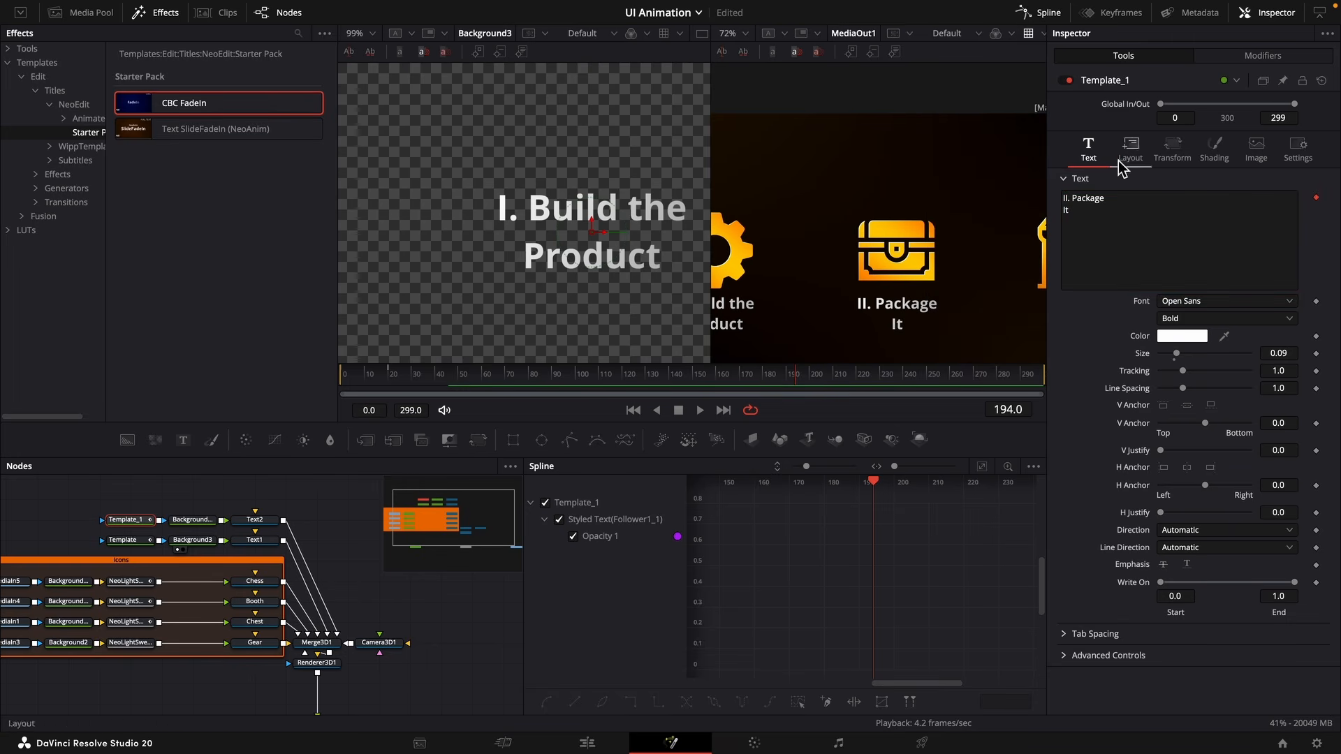
click(255, 520)
scroll(894, 269, down, 4)
scroll(894, 269, down, 1)
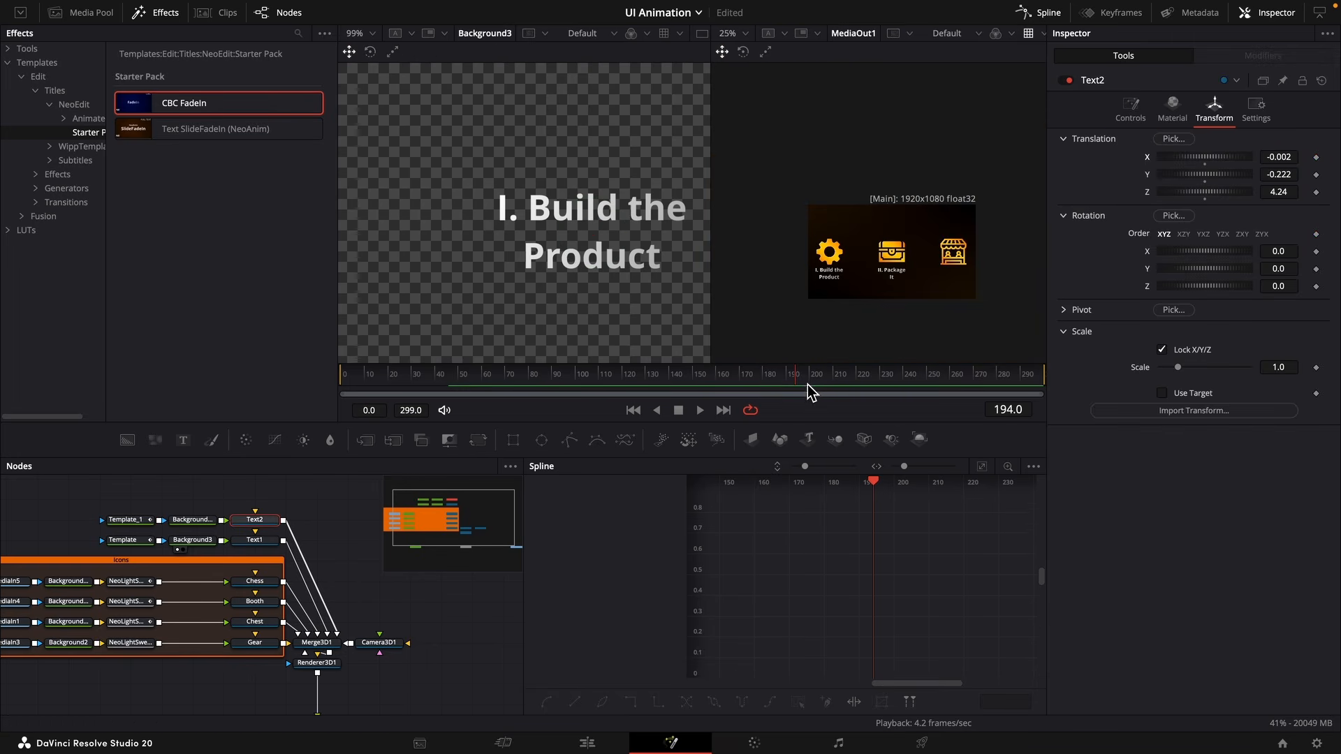
drag(260, 510, 131, 555)
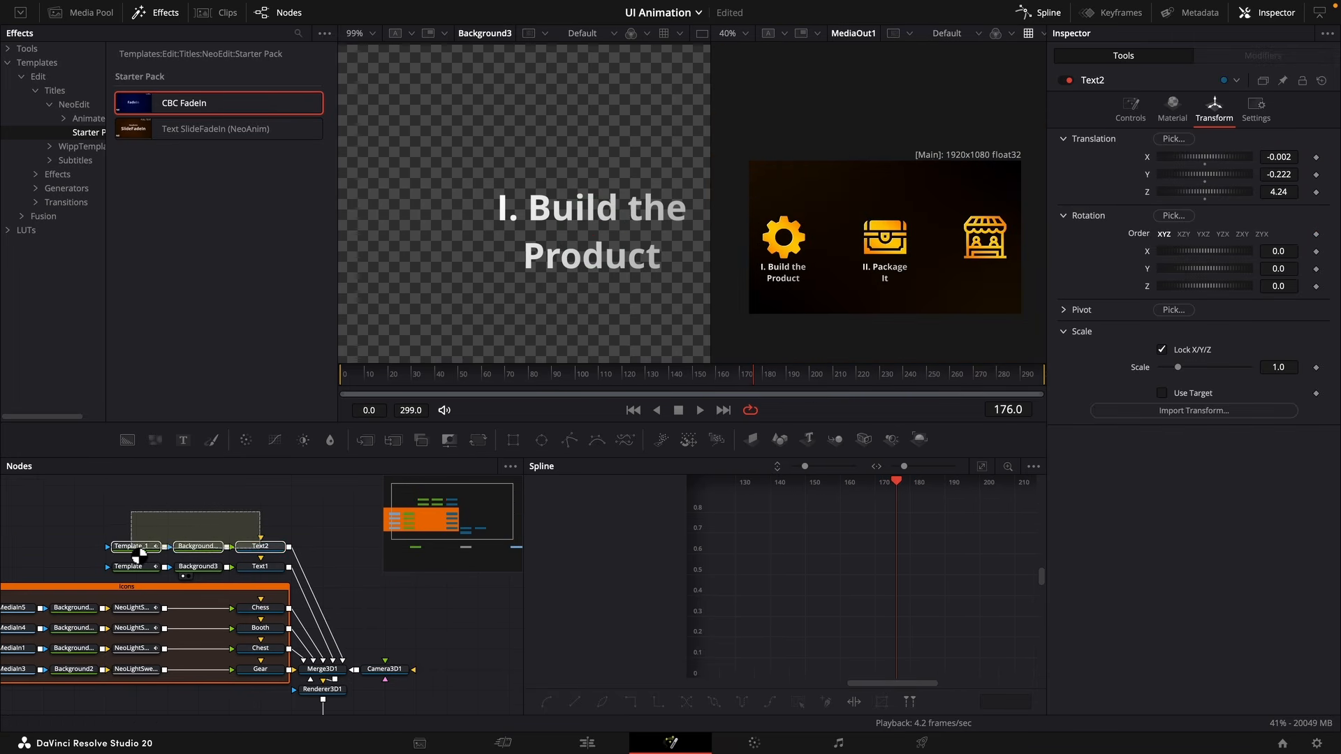
key(super+c)
click(269, 528)
key(super+v)
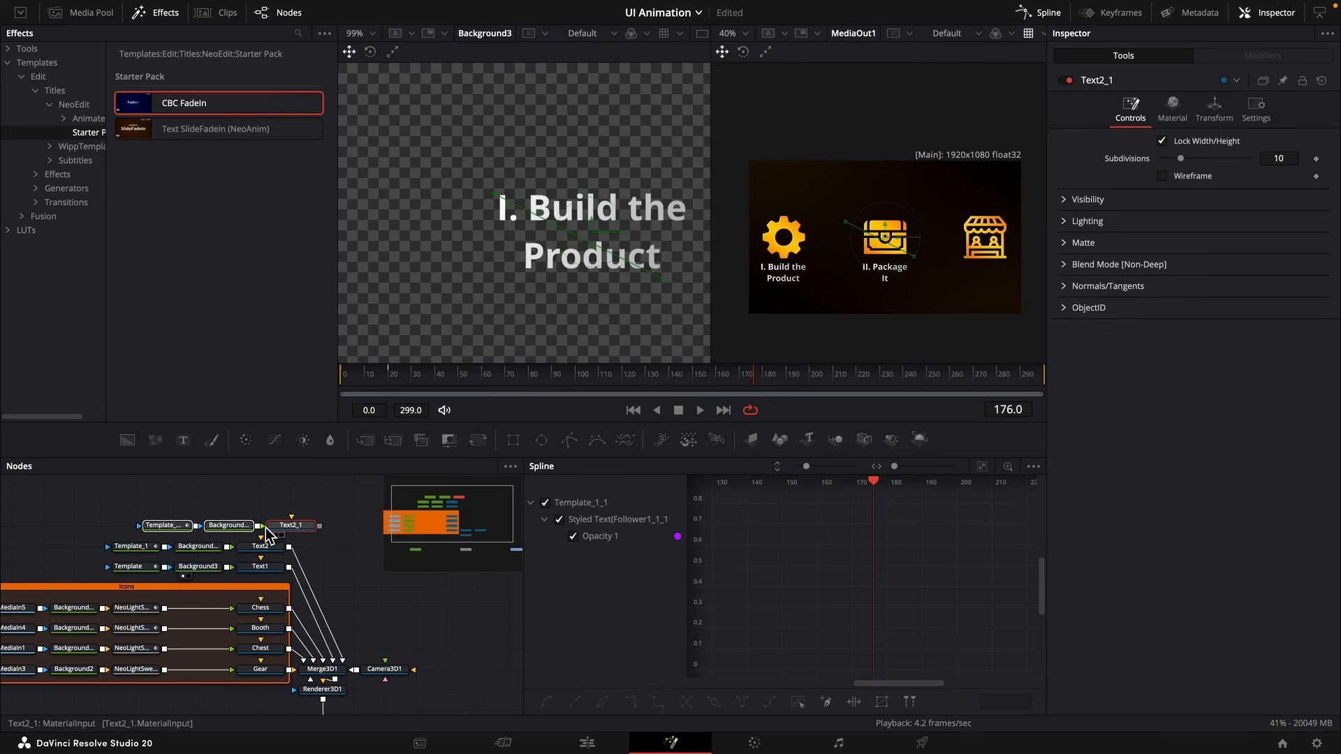
drag(283, 527, 249, 525)
drag(289, 525, 329, 685)
drag(328, 685, 323, 669)
Select the words "Package It" in the third caption's text for replacement.
click(132, 526)
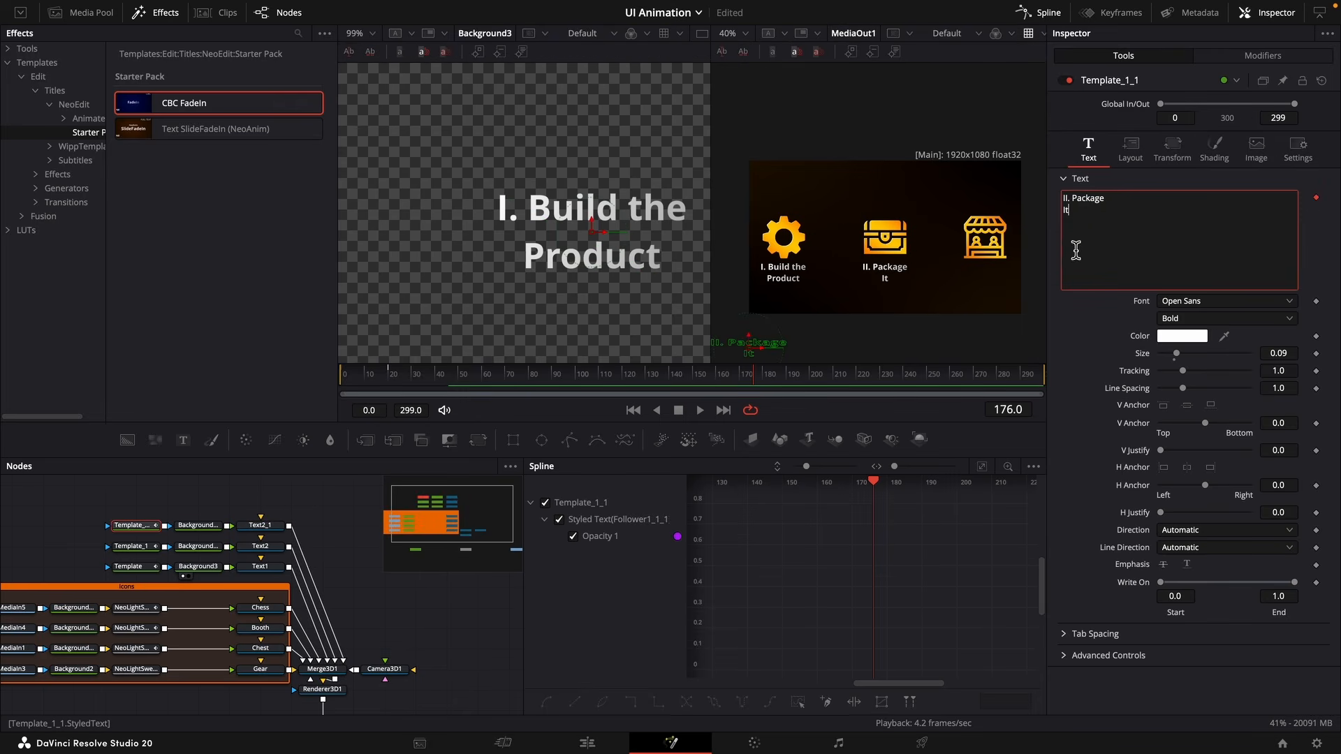
drag(1088, 231, 1072, 196)
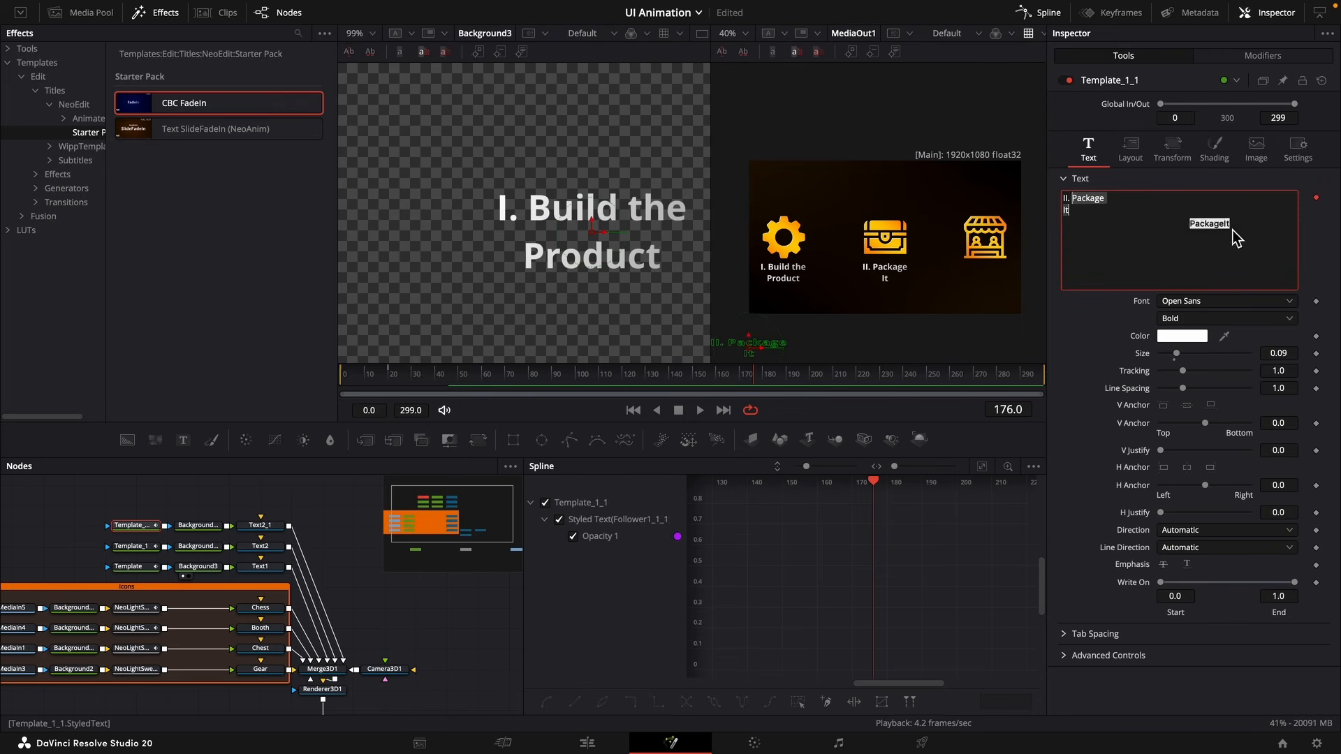
Replace the copied label's text with "III. To Market", placing "Market" on the second line.
drag(1237, 238, 1085, 227)
text(To)
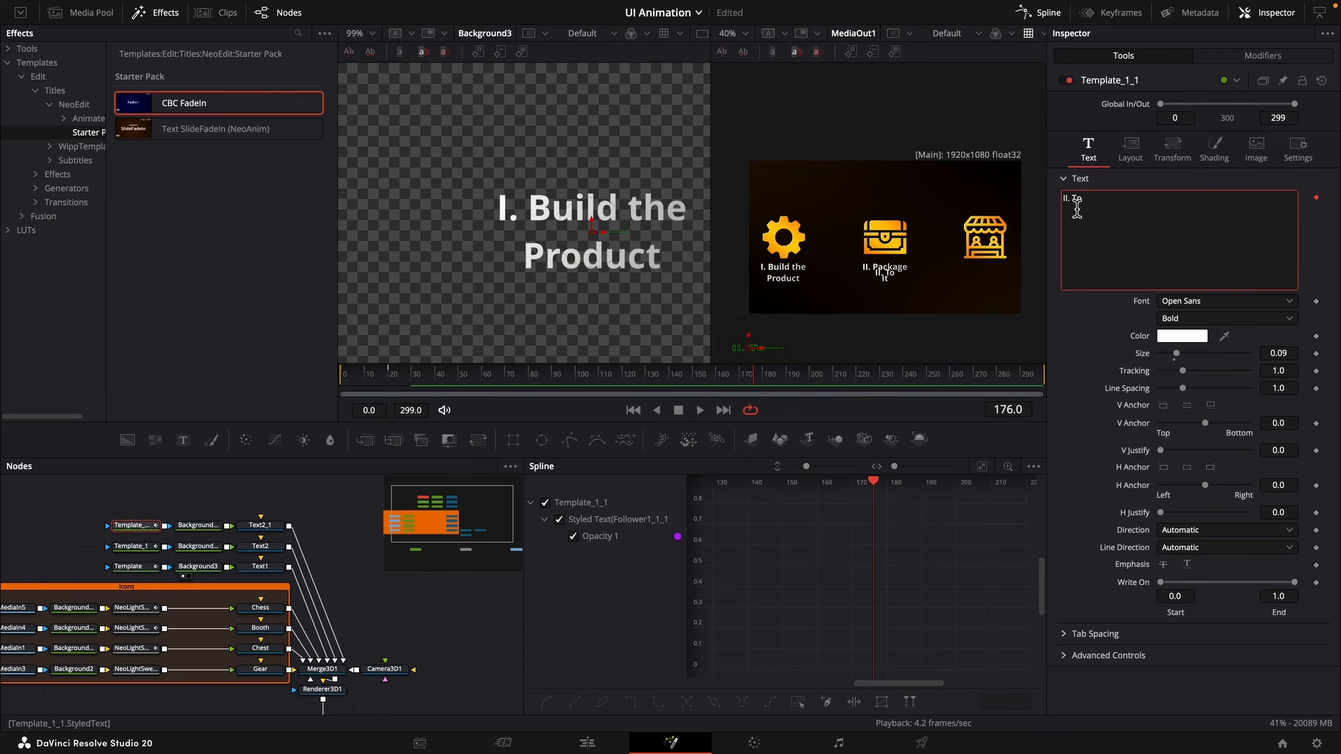
key(Return)
text(Market)
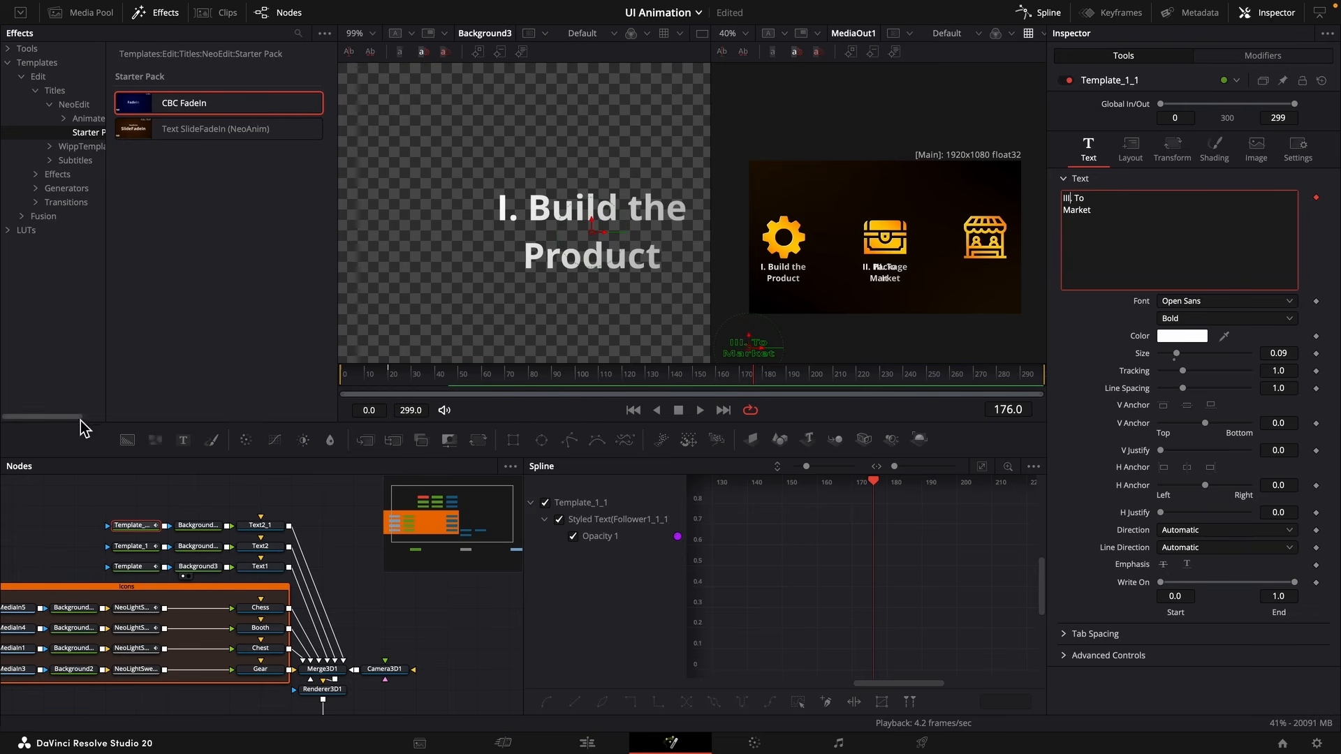
Rename the copied text plane as Text3 and set its X translation to 0.624, beneath the booth icon.
click(263, 528)
key(F2)
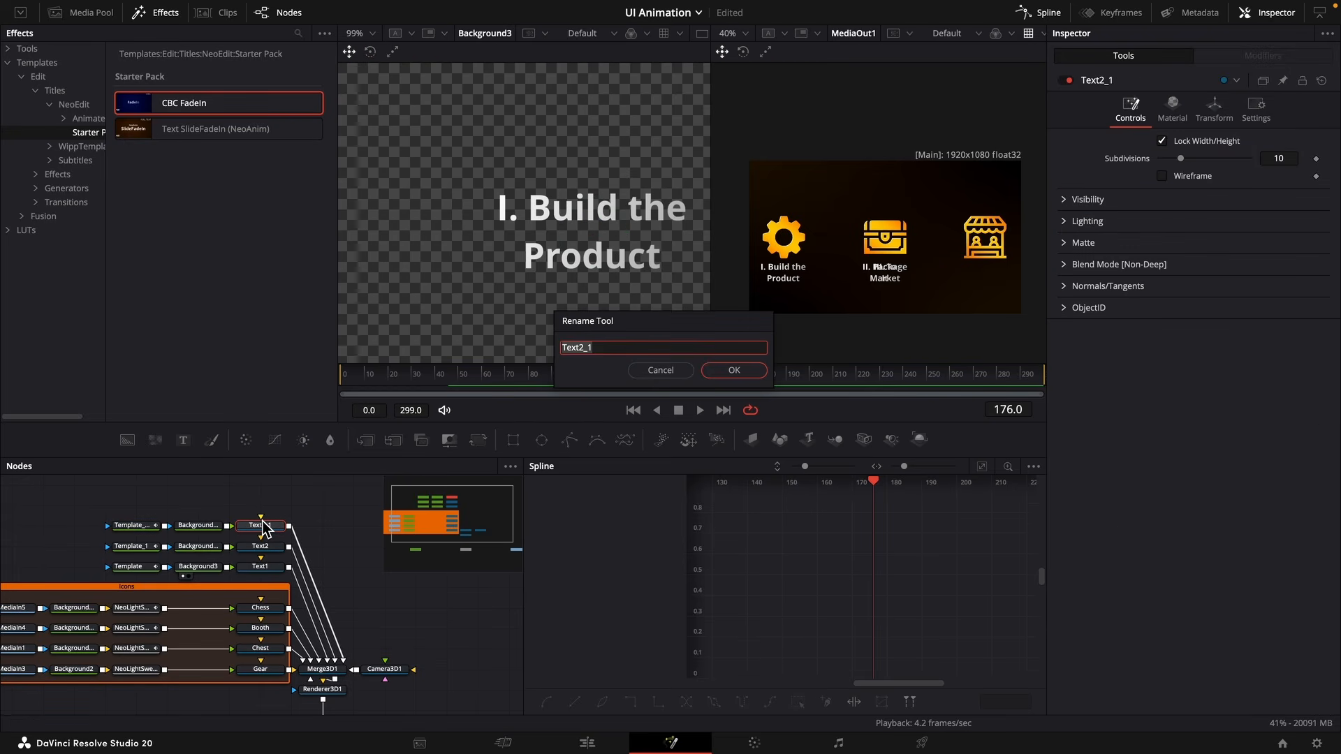
text(Text3)
key(Return)
click(1213, 109)
drag(1278, 156, 1327, 157)
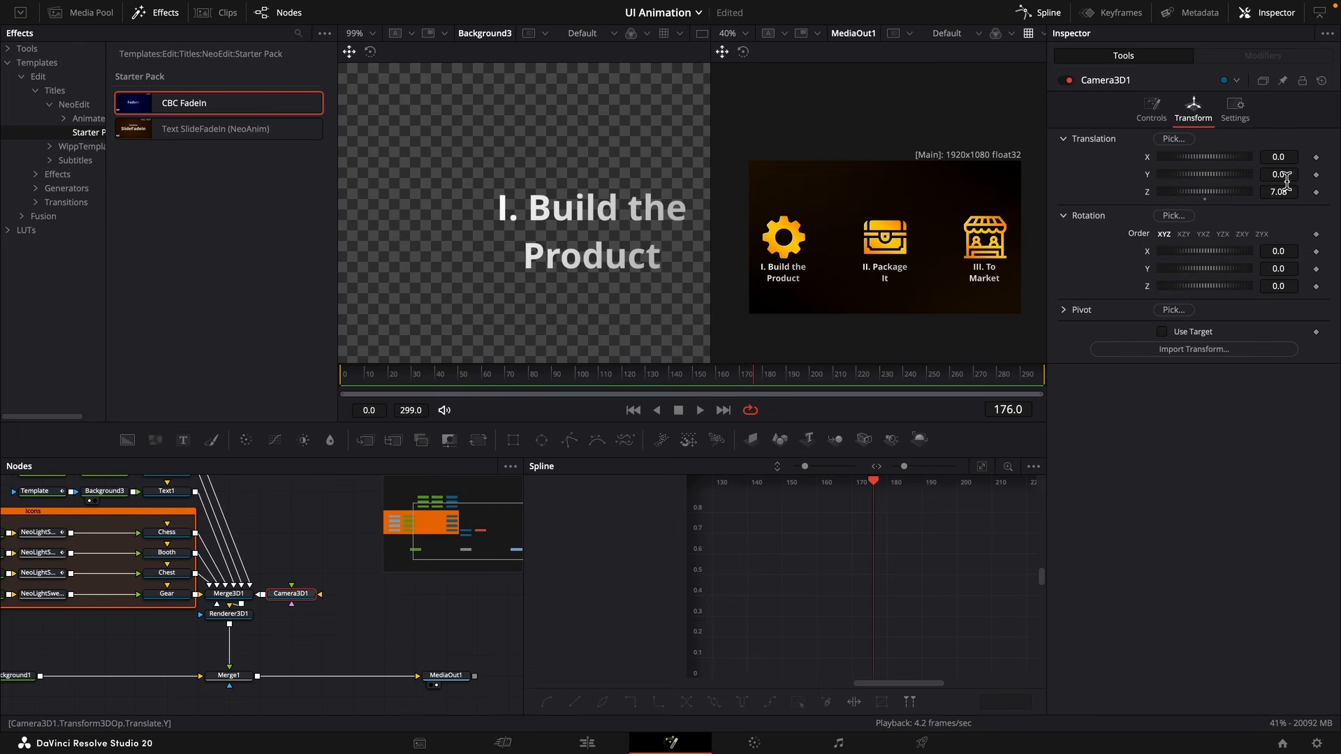
Move the Chess icon plane further down and lower the camera to Y -0.984 to frame it.
drag(1285, 175, 1226, 175)
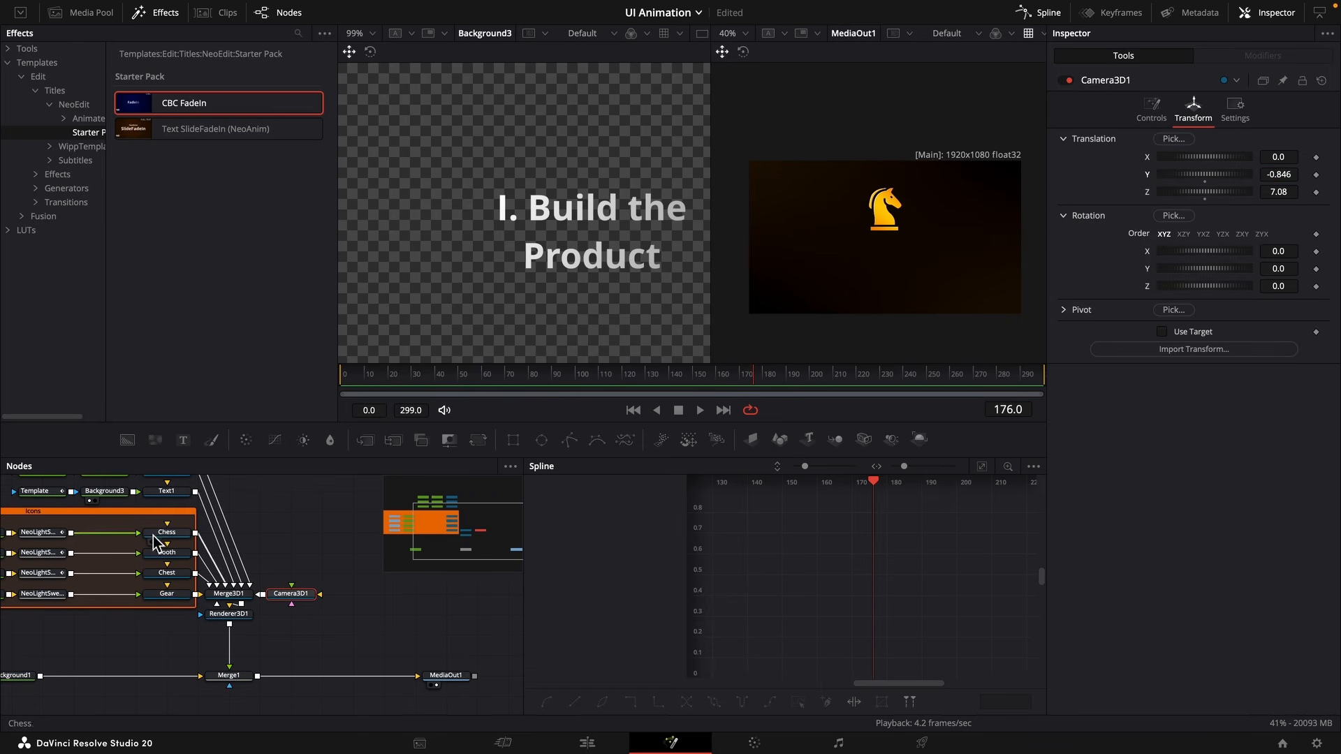
drag(203, 567, 207, 572)
click(296, 545)
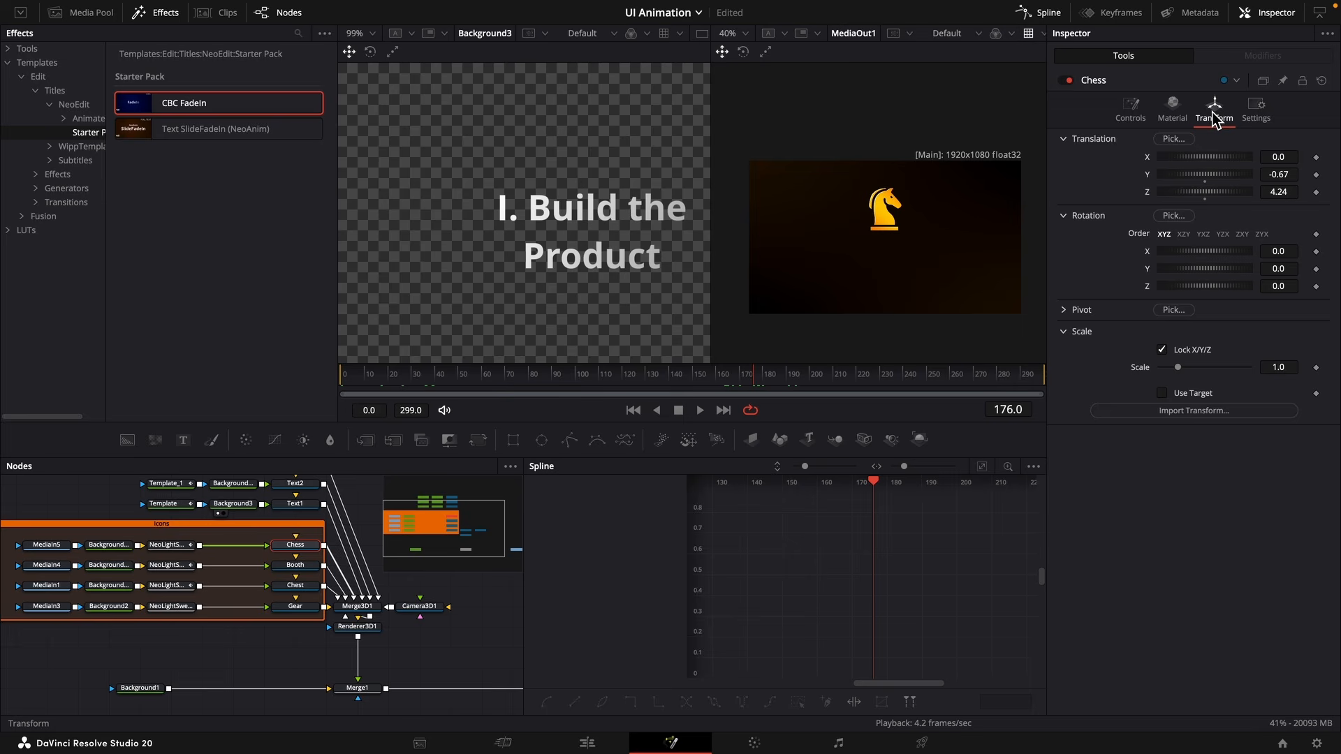
drag(1278, 175, 1261, 174)
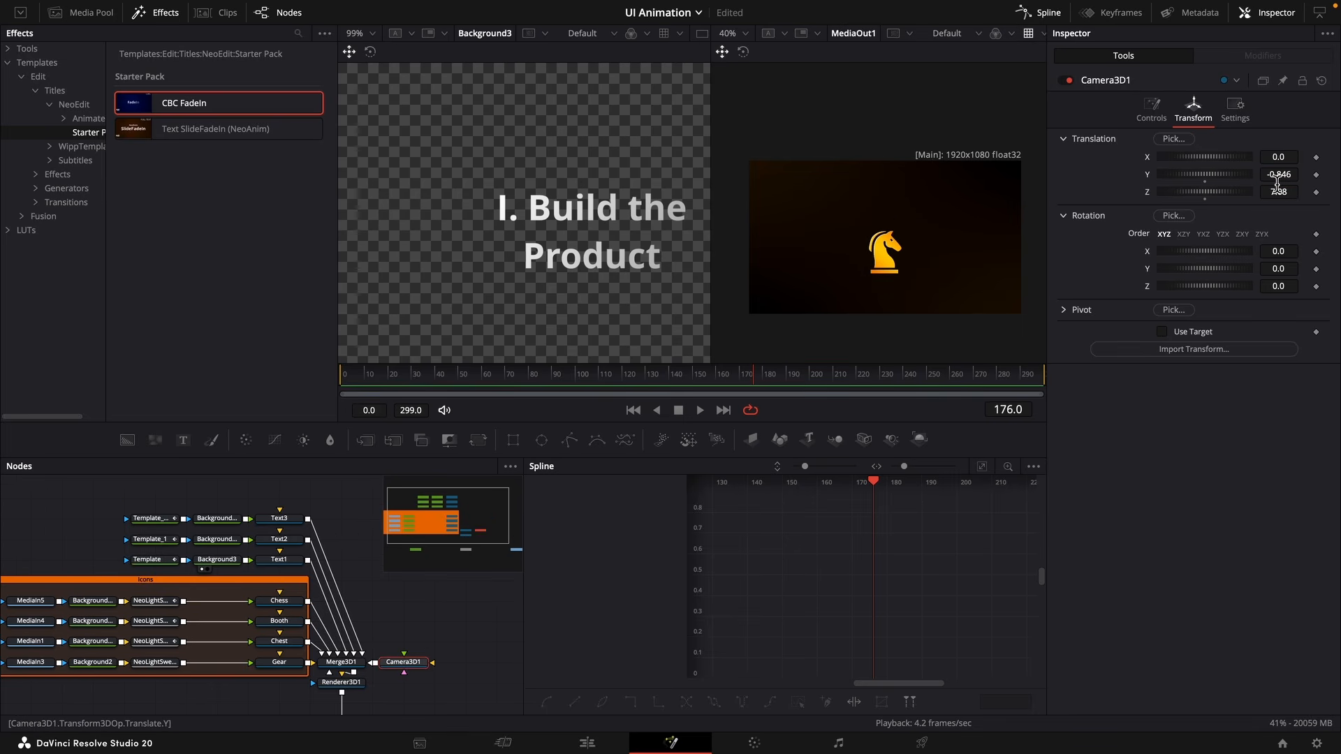
mouse_move(1277, 183)
mouse_down()
mouse_move(1317, 183)
mouse_move(1271, 175)
mouse_up()
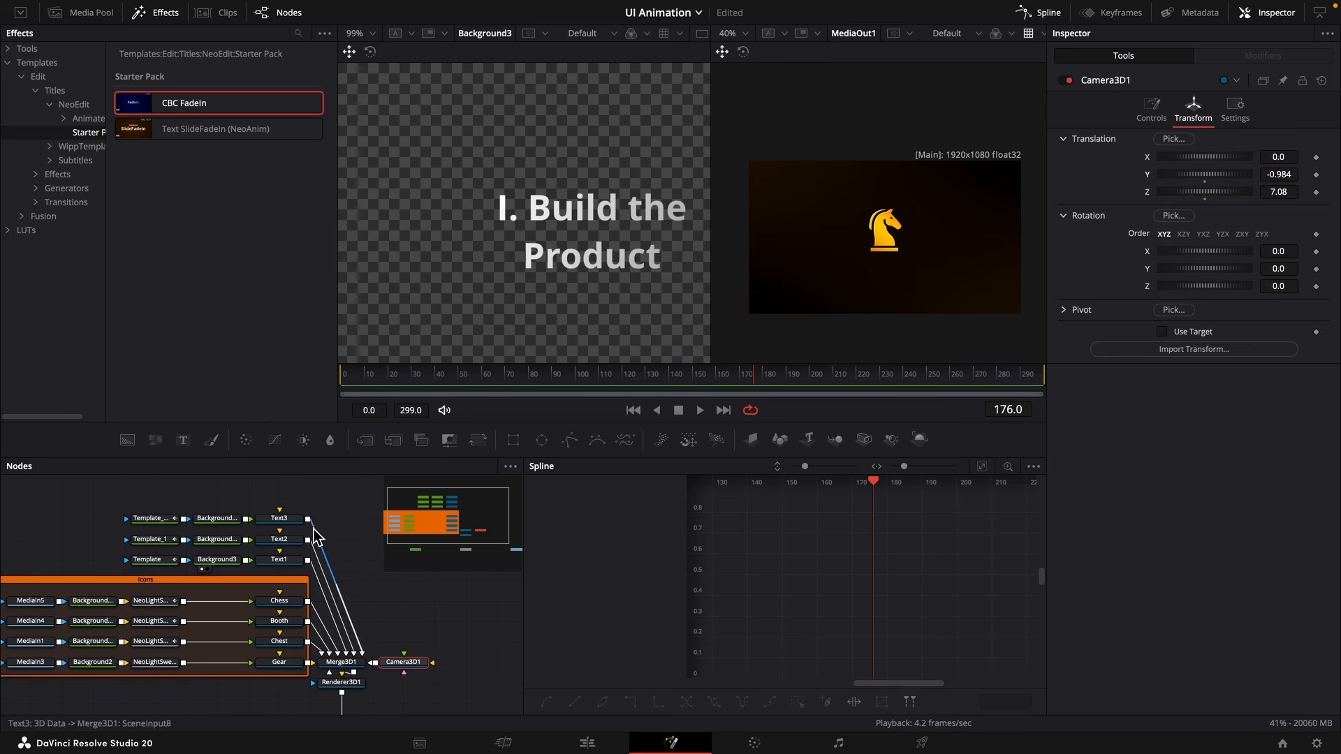
Duplicate the Text3 branch with its template and background nodes above the original and connect the copy to Merge3D1.
scroll(312, 537, up, 2)
drag(308, 514, 161, 559)
key(super+c)
click(234, 516)
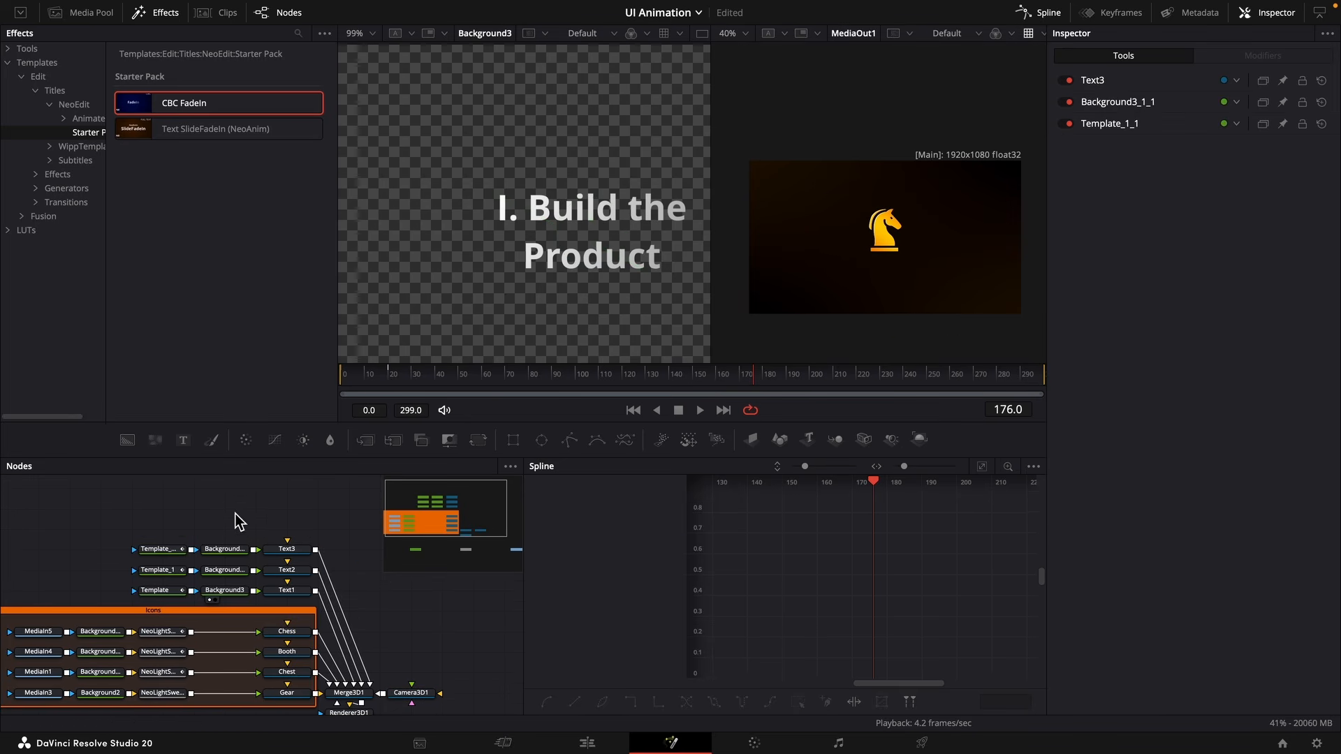
key(super+v)
drag(238, 510, 287, 535)
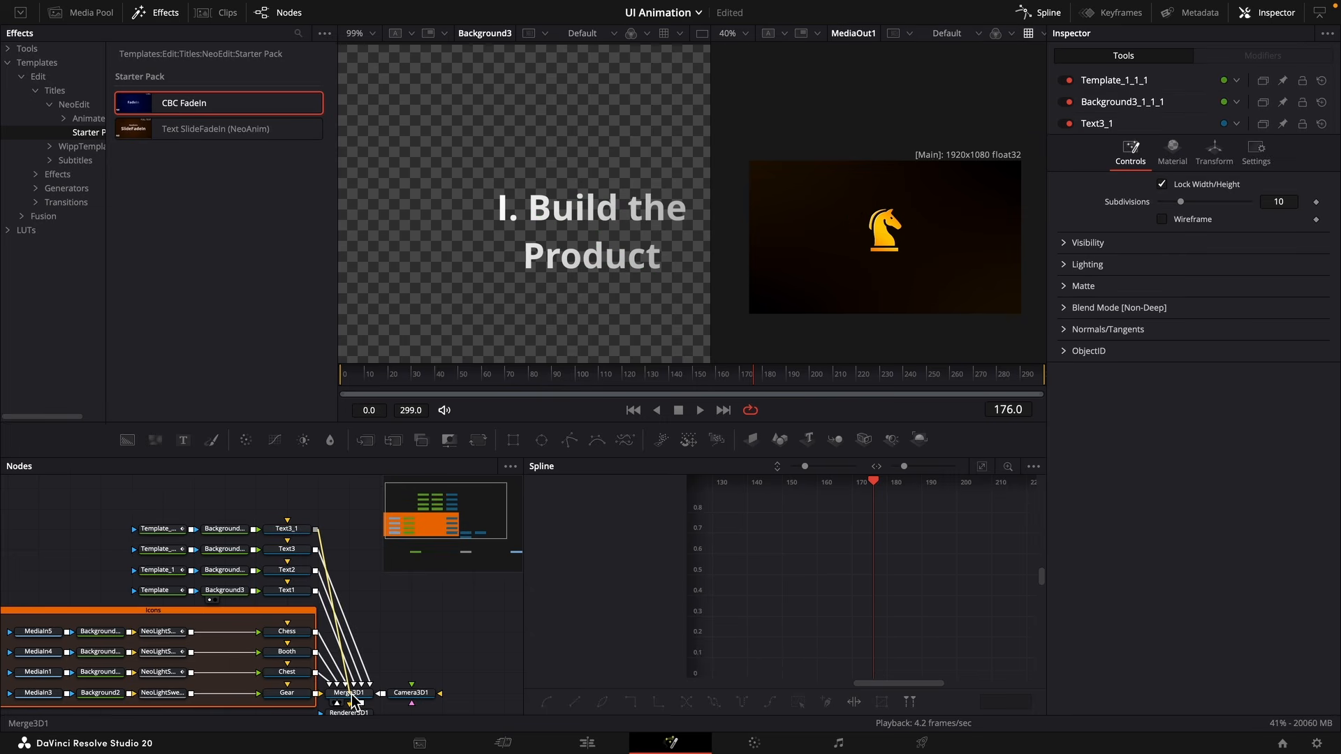
Rename the duplicated text plane as Text4 and place it below the chess icon with X translation 0.
click(286, 533)
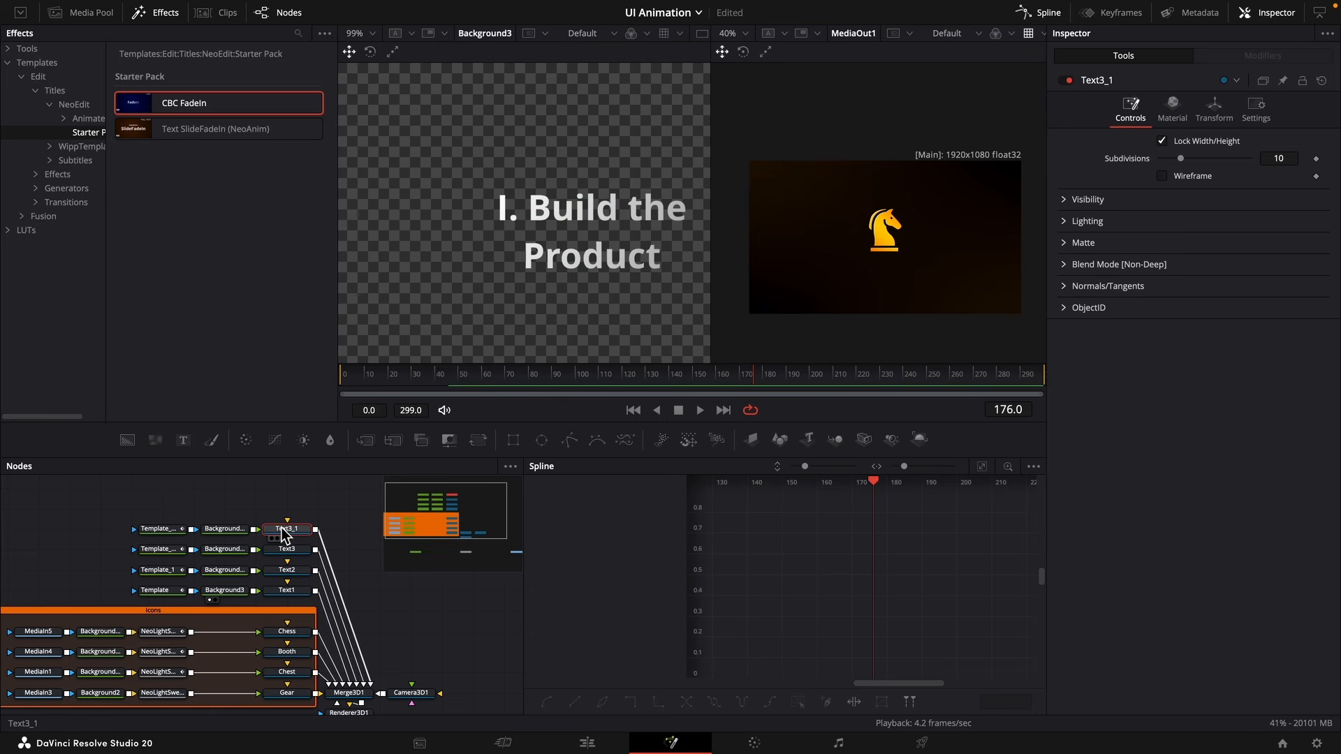
key(F2)
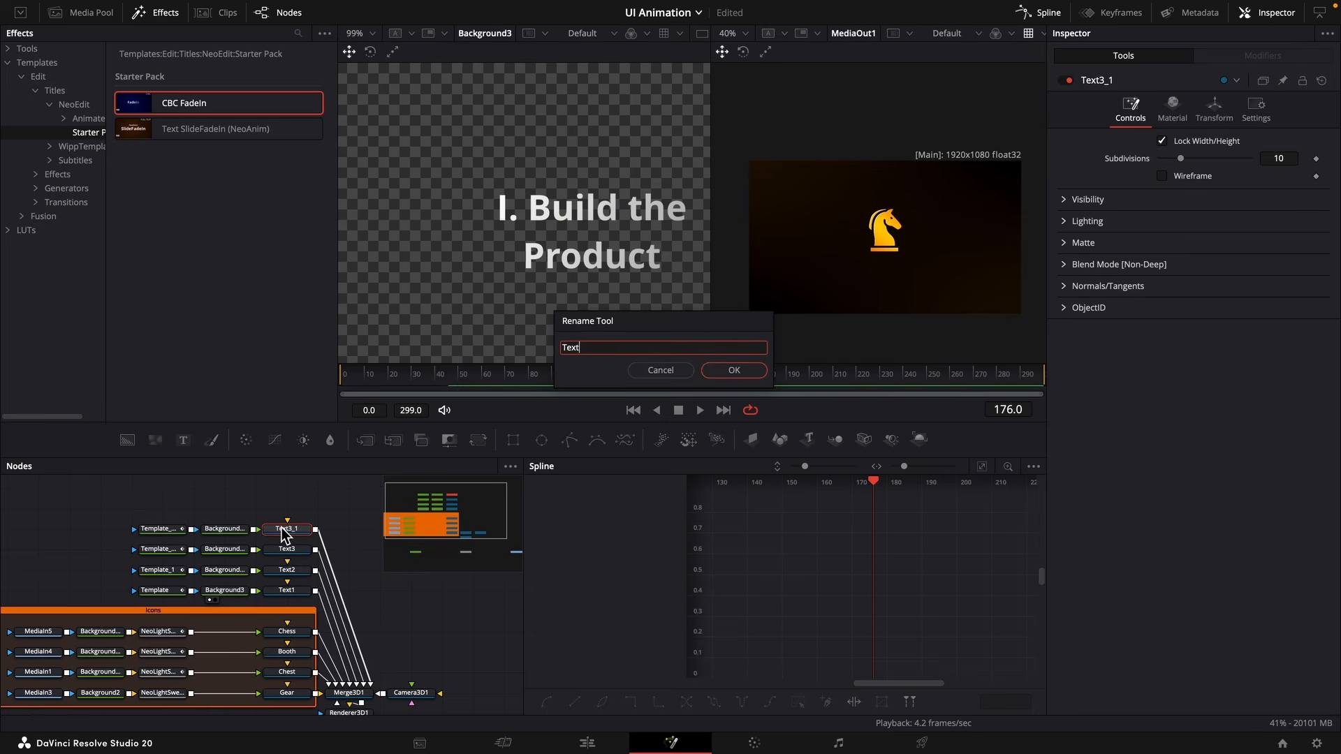
key(Return)
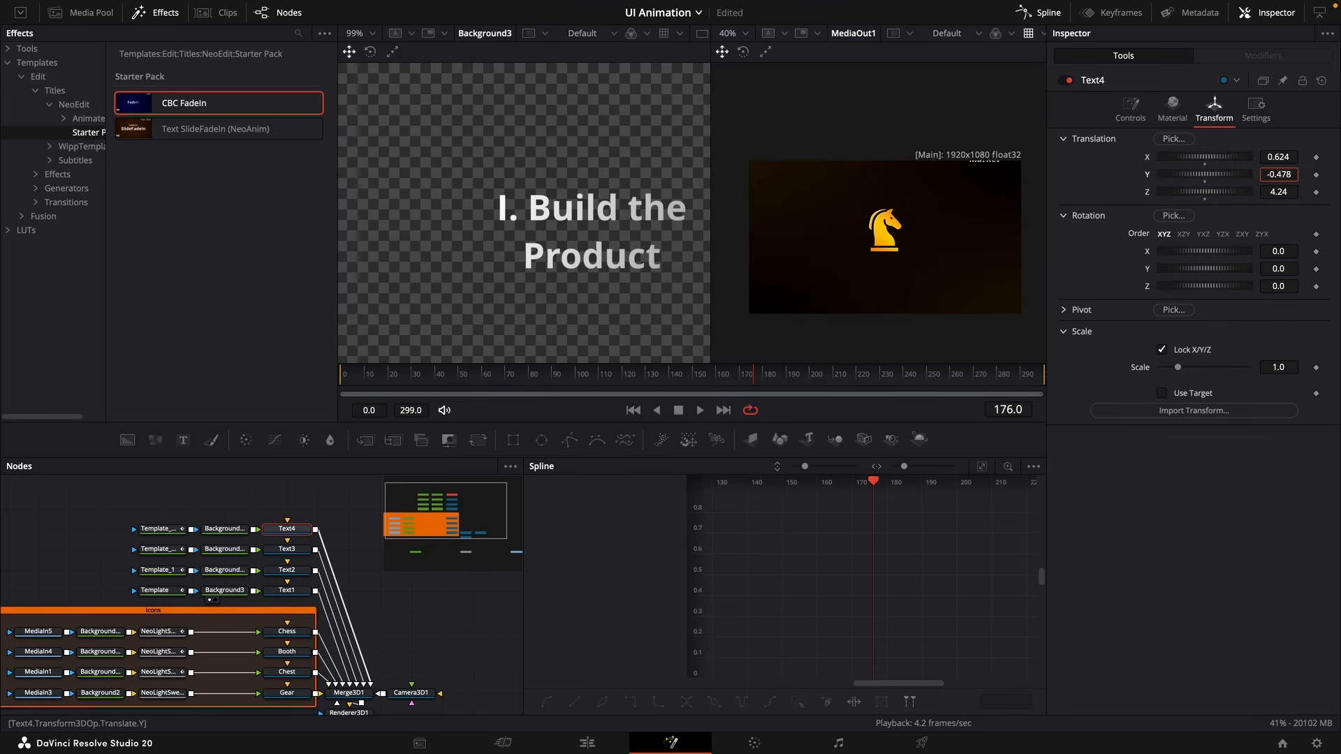
drag(1278, 174, 993, 243)
drag(1209, 174, 1149, 174)
click(1204, 163)
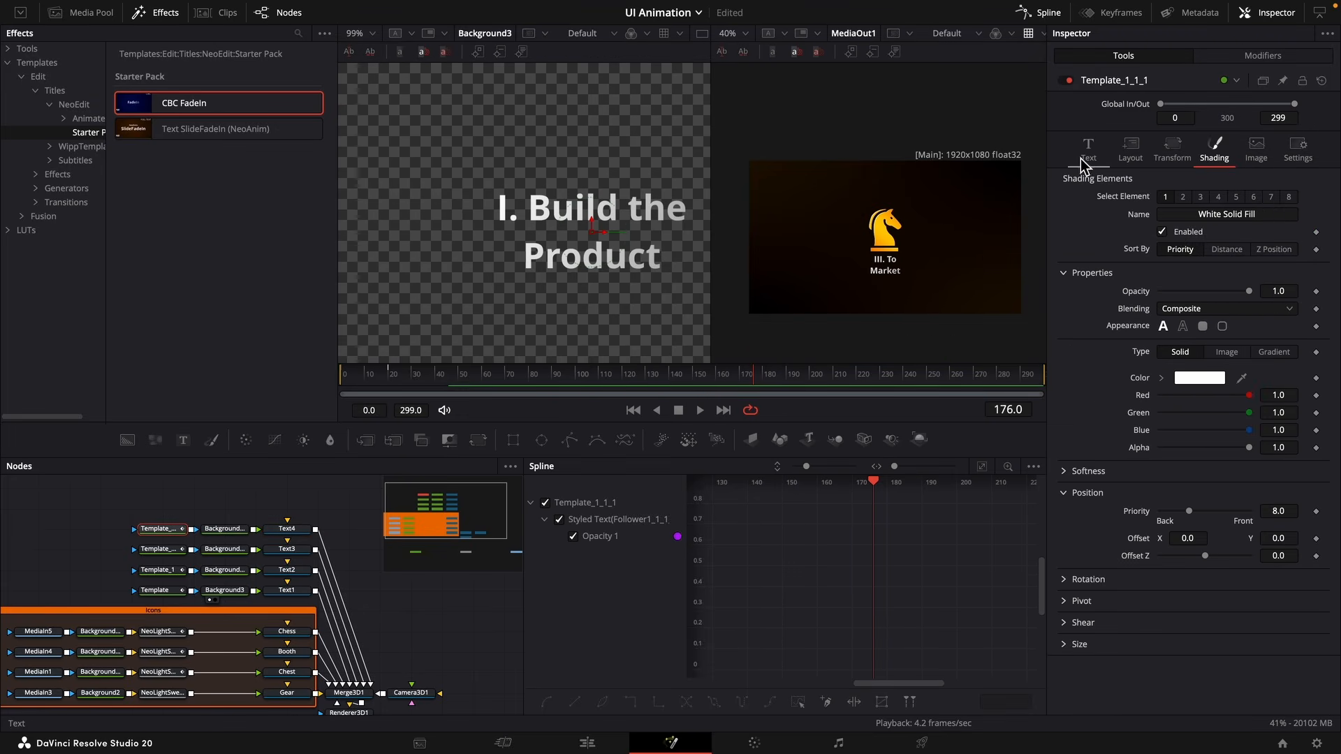
Replace the Text4 branch's text with "Go To Market Strategy" and "[GTH]" on the second line.
click(1087, 150)
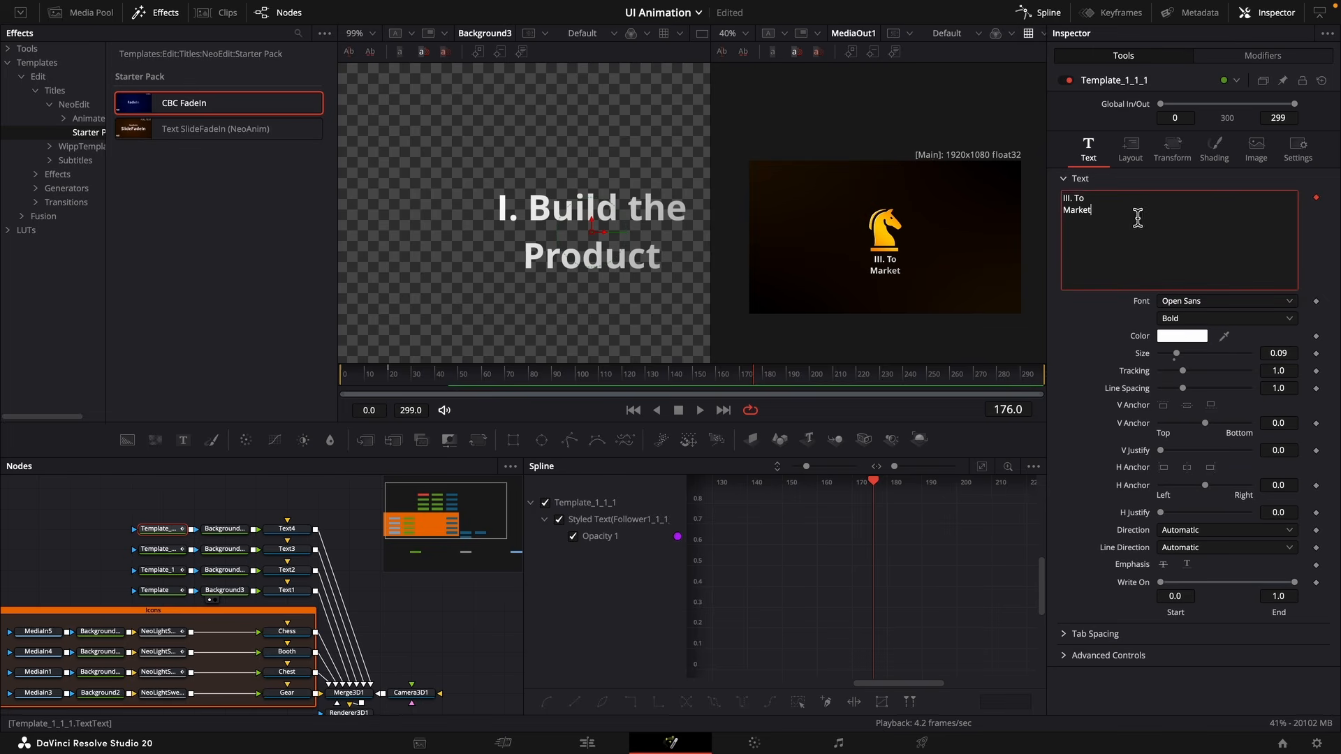
key(ctrl+a)
text(Go To Market St)
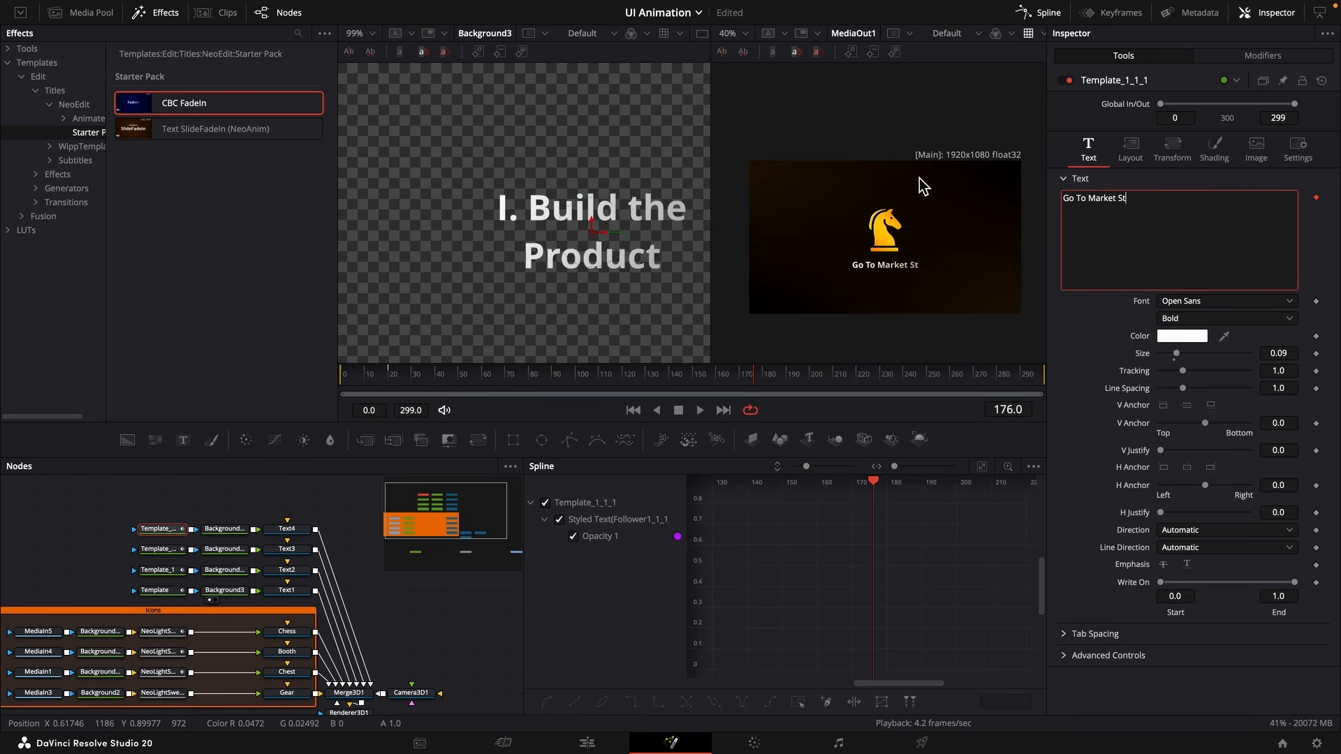
text(ragegy)
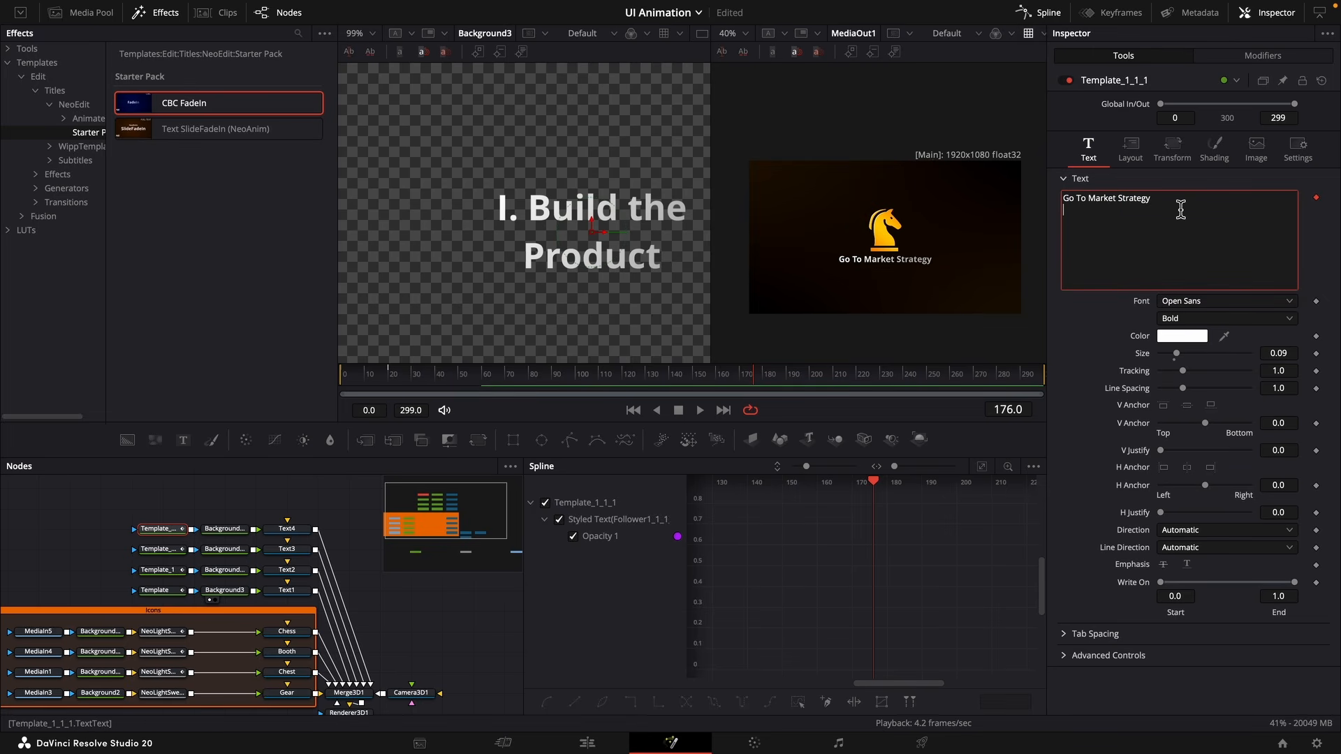
key(Return)
text([)
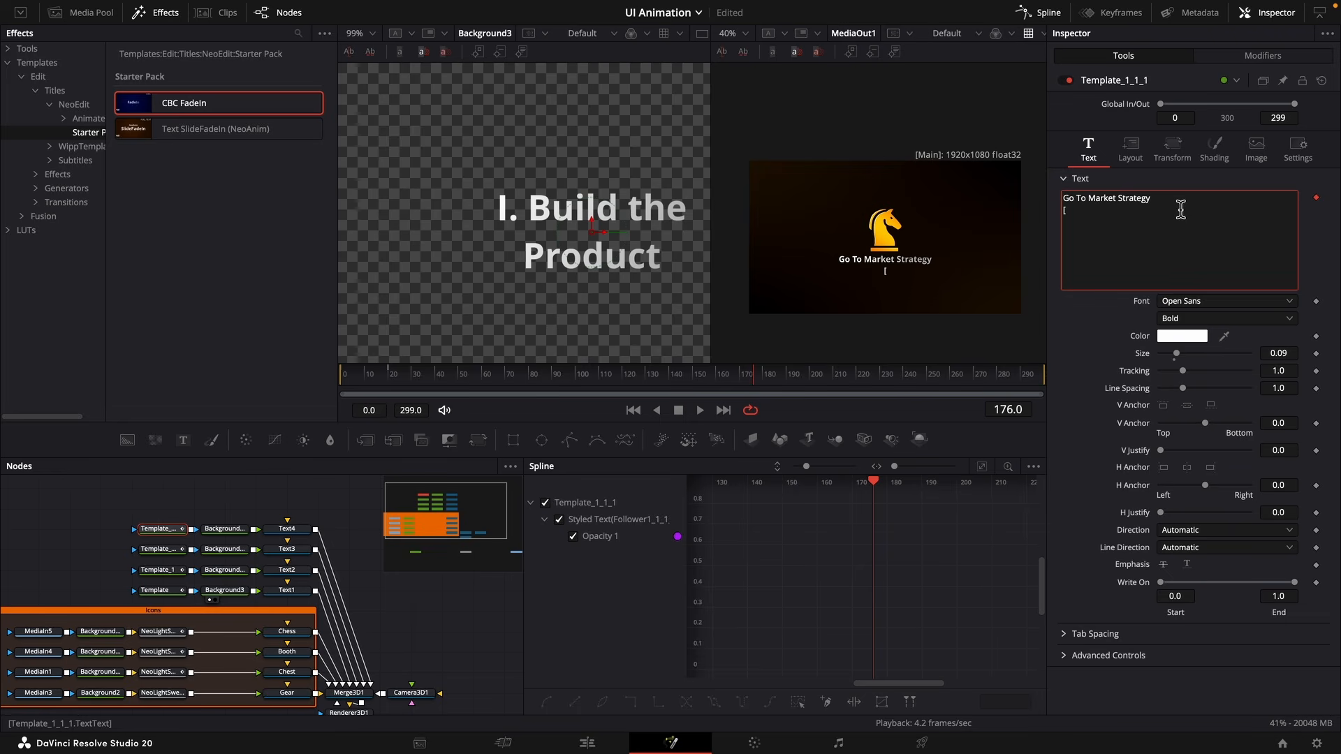
text(GTH])
Add Character Level Styling to the text, show its template node in the first viewer and re-enter "[GTH]" on the second line.
right_click(1158, 258)
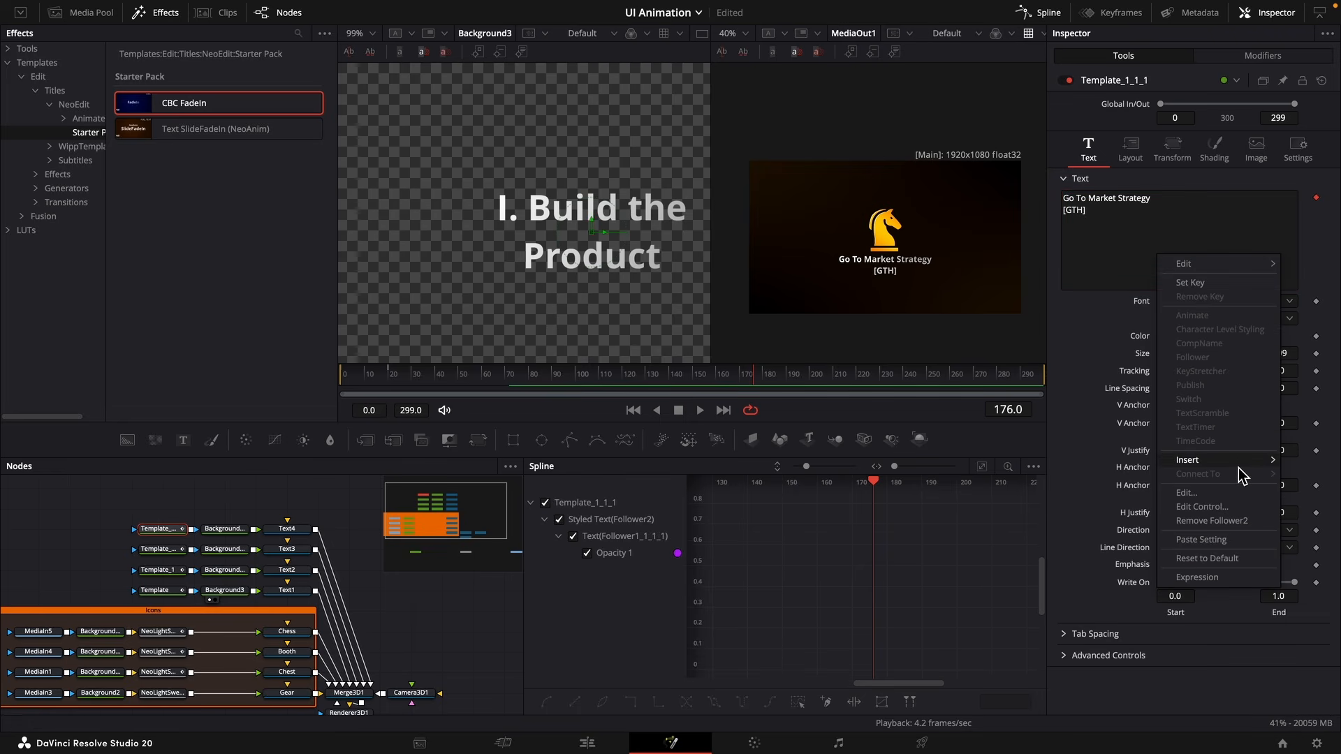
mouse_move(1238, 466)
click(1101, 464)
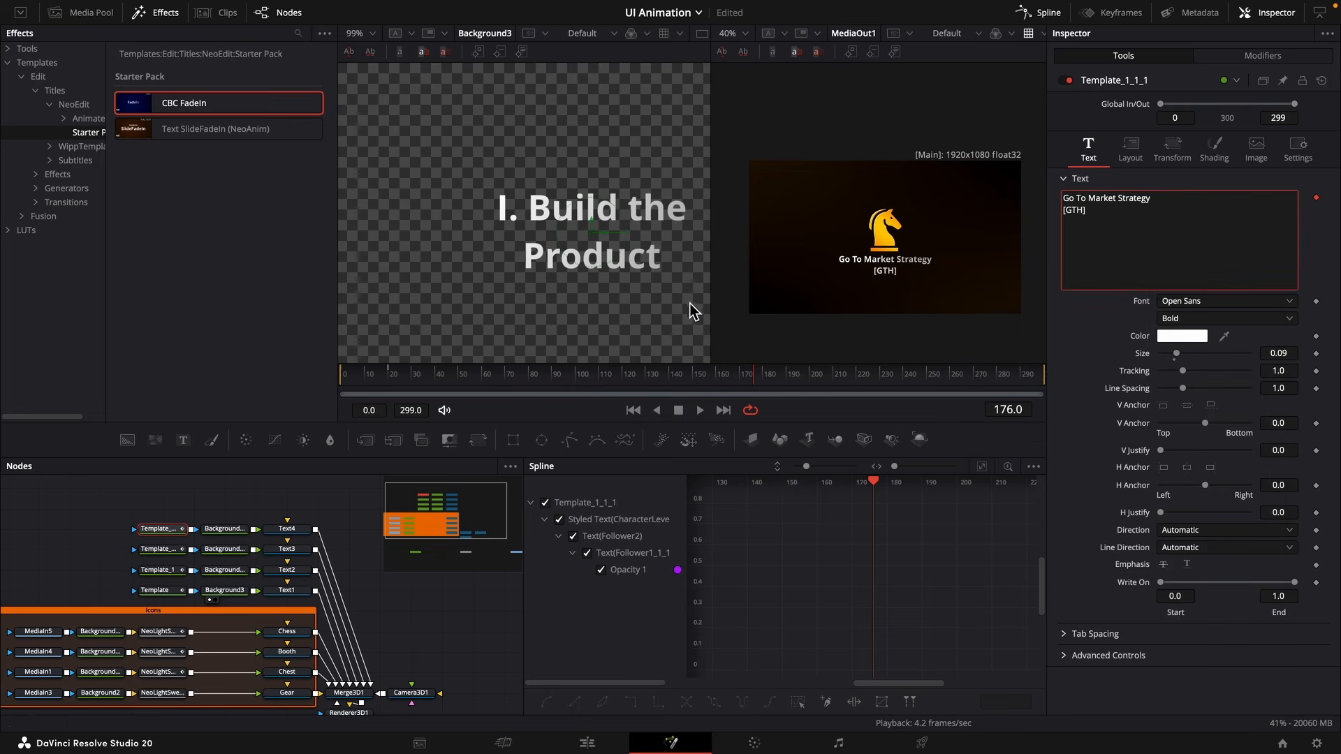
key(1)
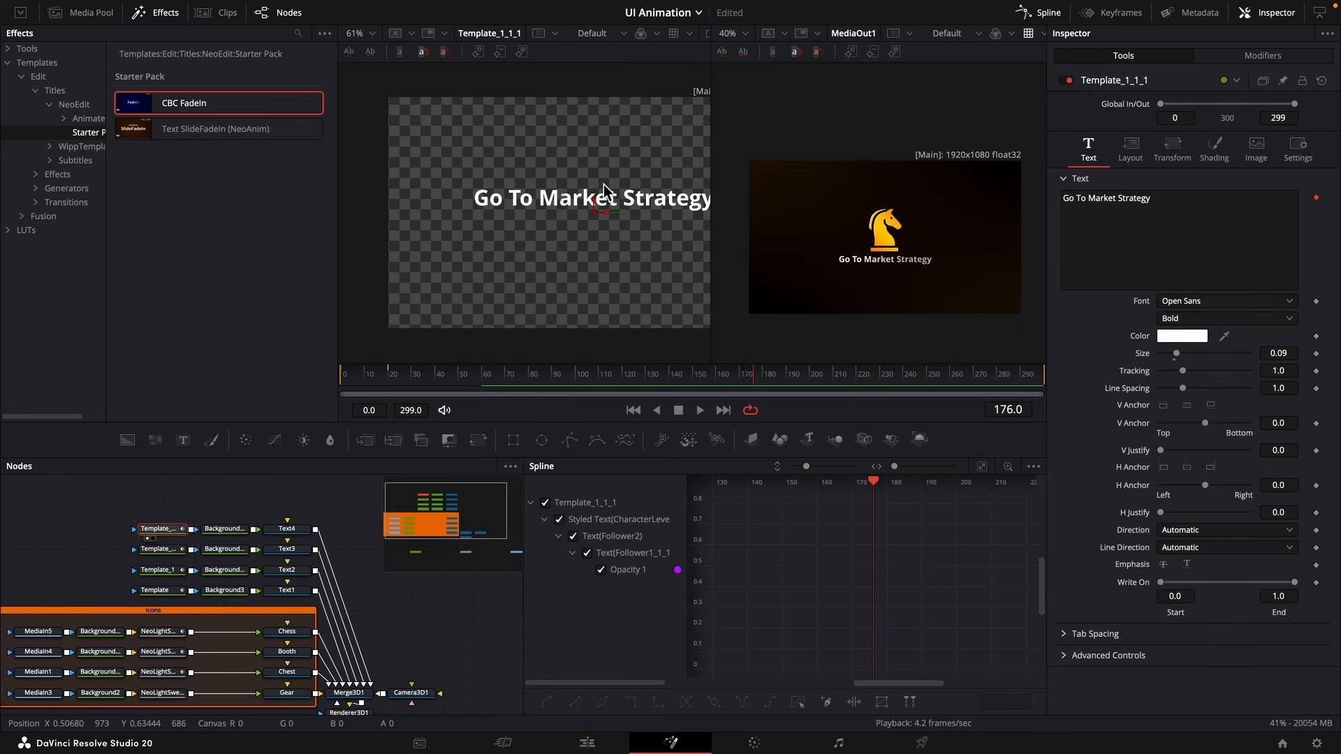
click(1139, 222)
text([GTH])
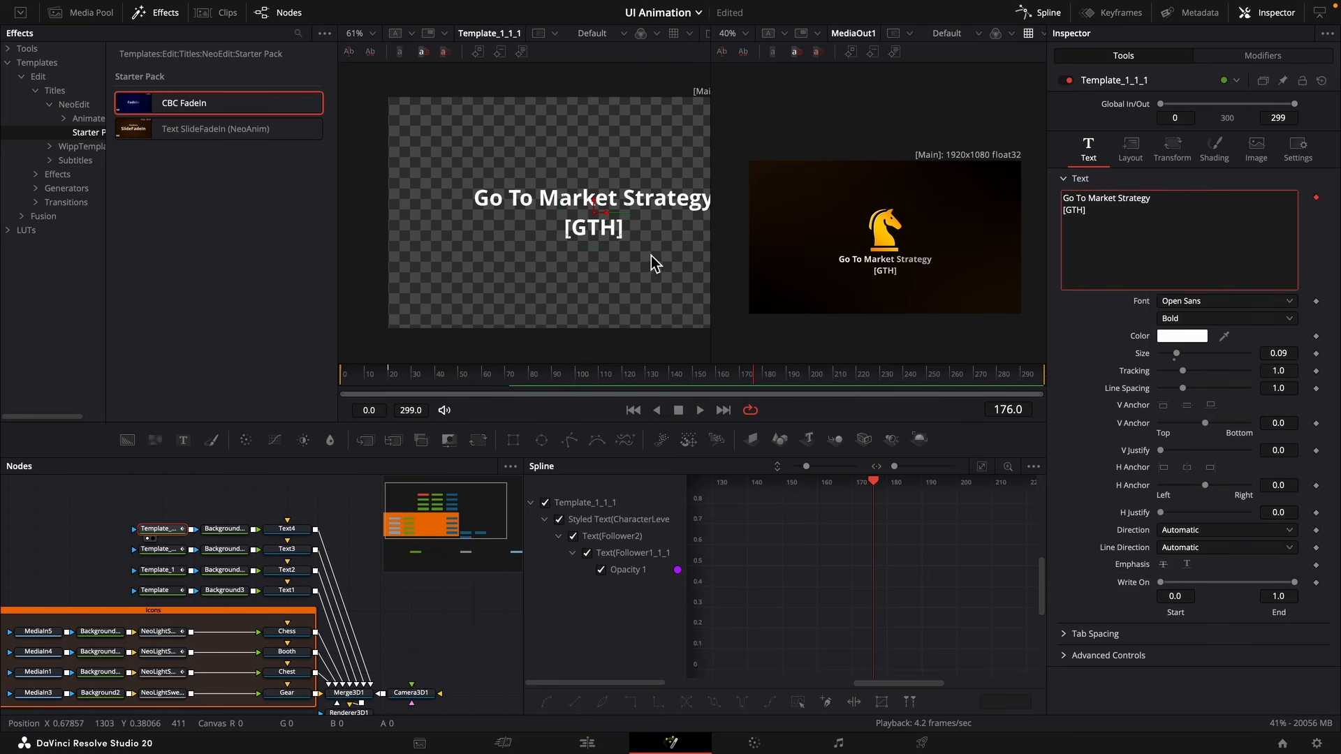
Select the [GTH] characters and set their size to 0.299 in the Character Level Styling modifier.
drag(521, 232, 518, 231)
click(1262, 55)
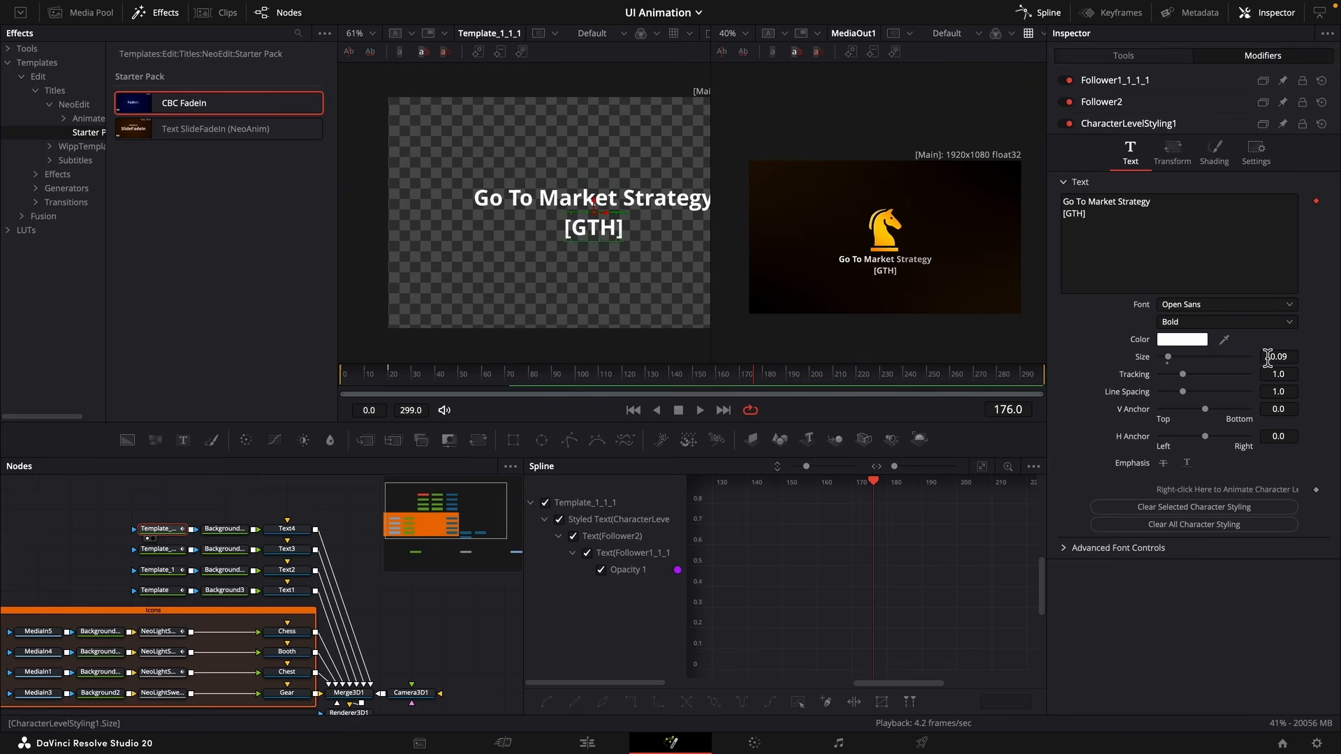
mouse_move(1268, 356)
mouse_down()
mouse_move(1317, 356)
mouse_move(1278, 360)
mouse_up()
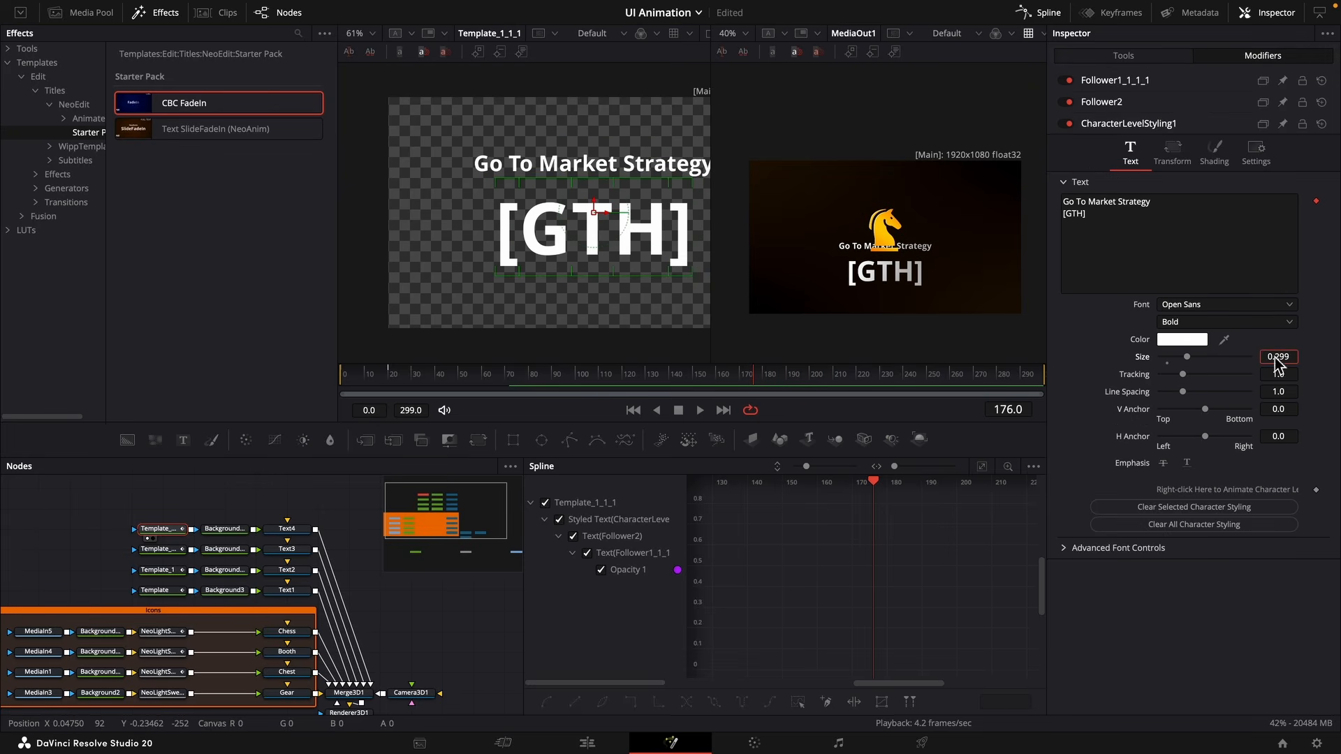
Offset the [GTH] characters by 0.045 in Y and lower the Text4 plane to Y -1.244.
click(1172, 150)
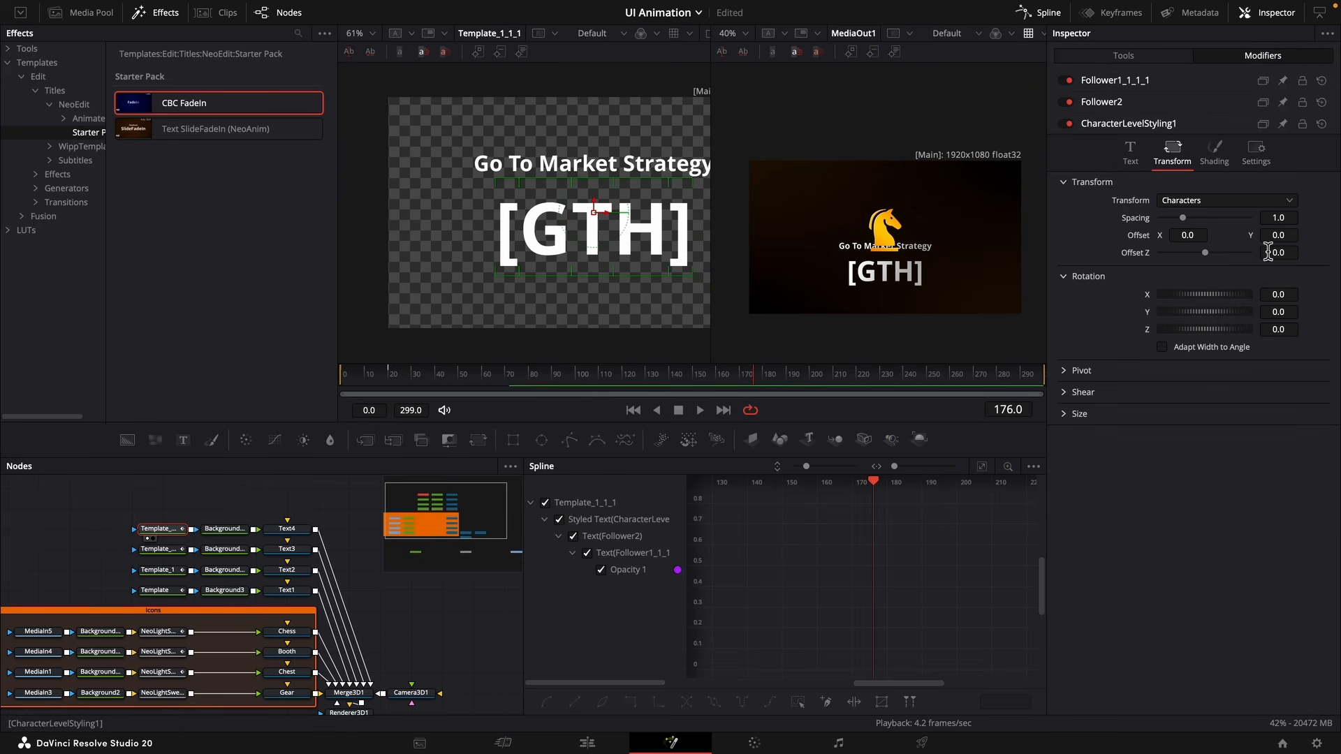
drag(1271, 236, 1279, 234)
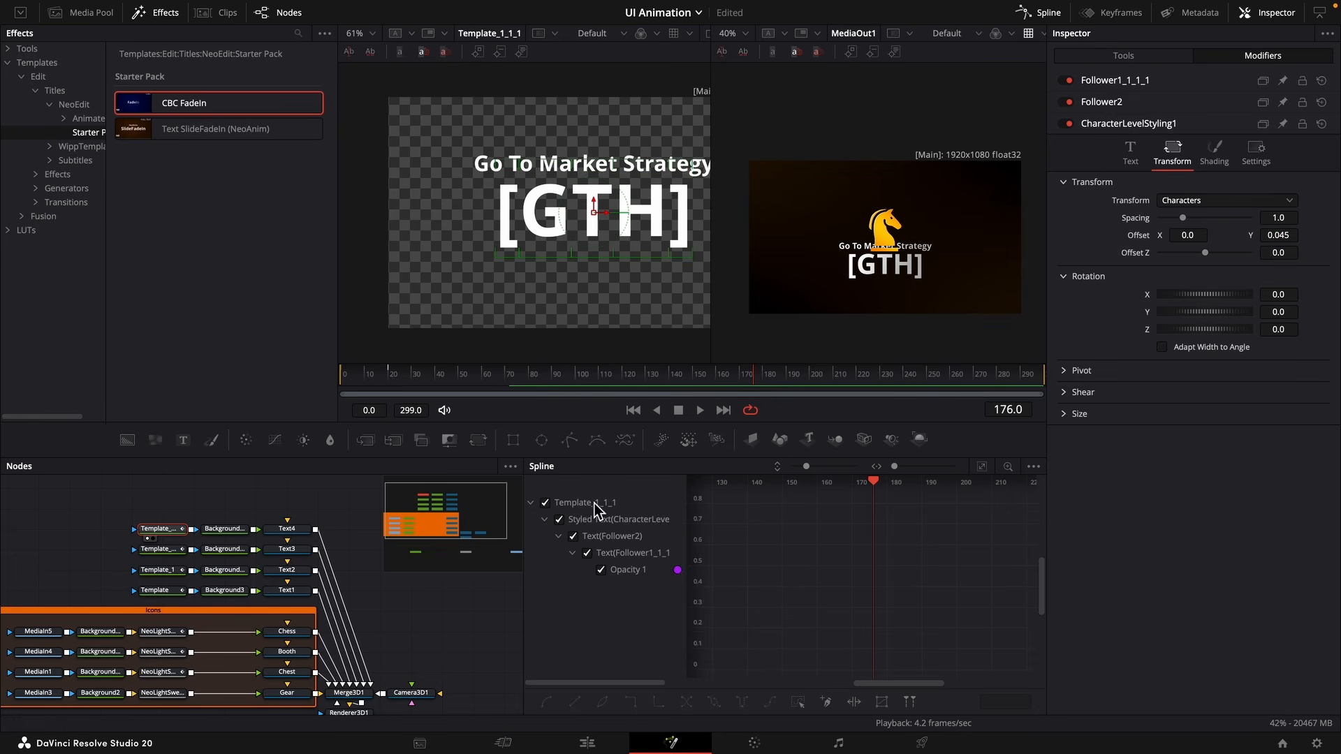
click(283, 529)
drag(1278, 174, 1271, 175)
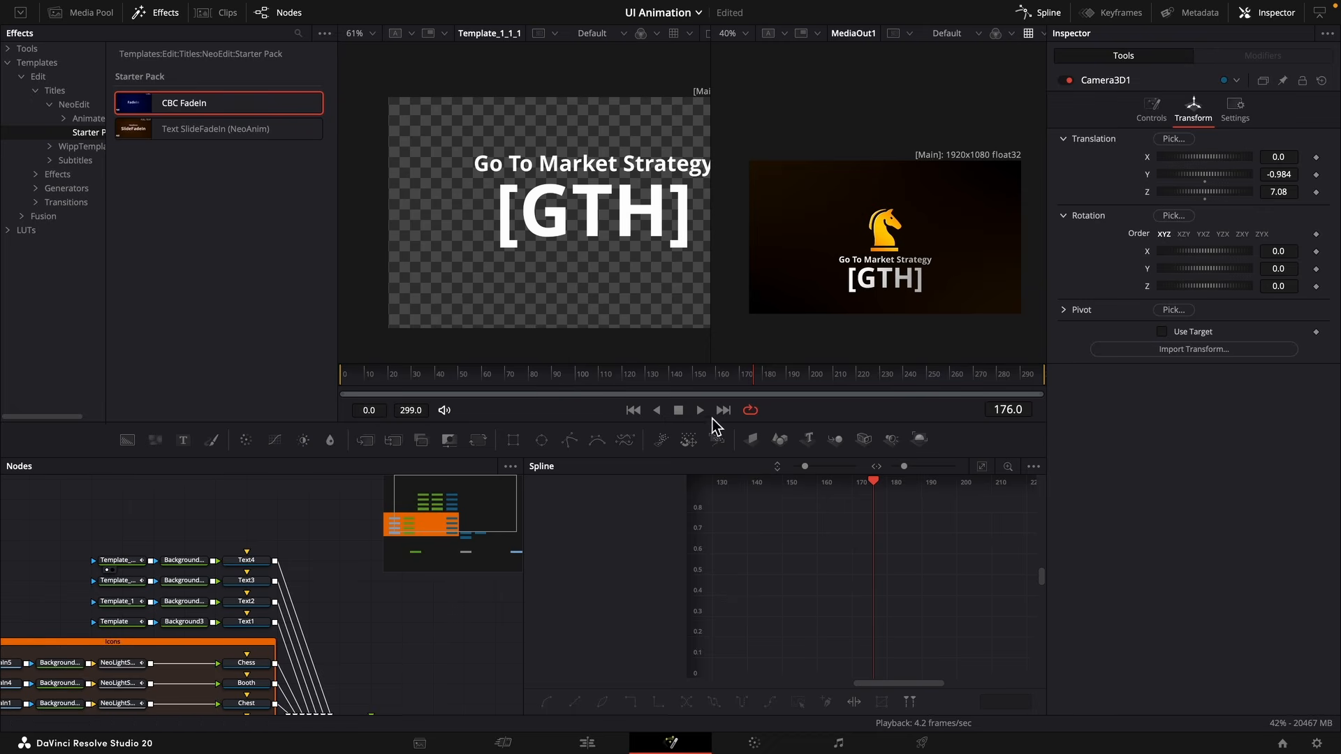
Add a Background node above the text branches and paste a copy of the Text4 image plane beside it.
drag(380, 596, 377, 675)
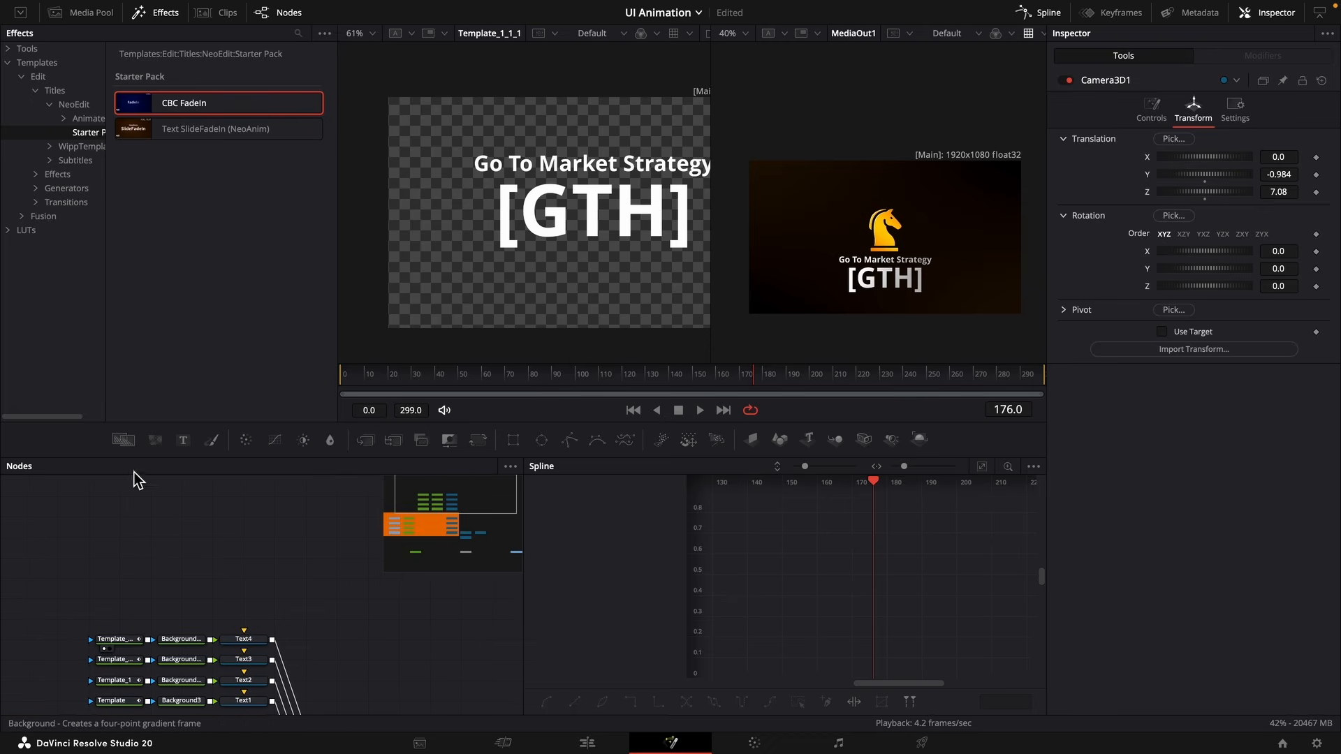
drag(137, 479, 162, 566)
drag(246, 640, 250, 595)
click(250, 595)
key(super+c)
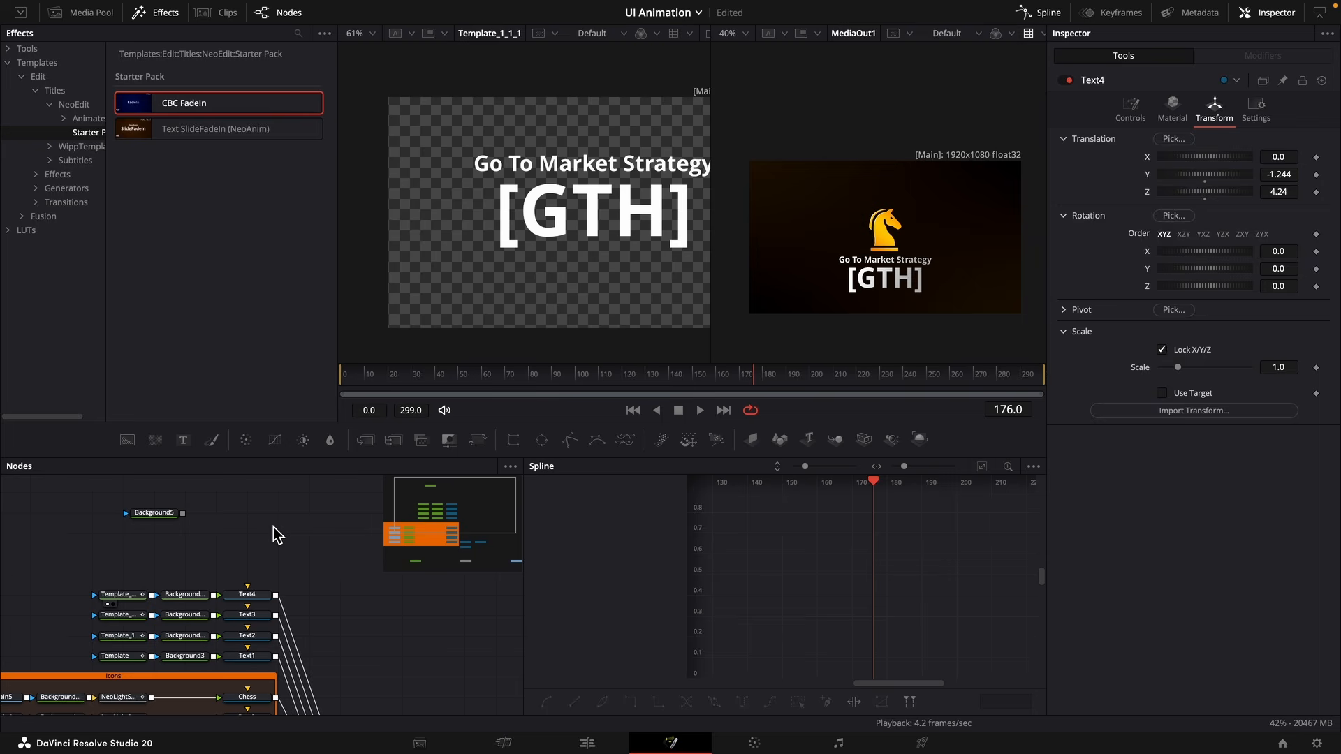
click(274, 526)
key(super+v)
Rename the pasted image plane as Line and feed the new Background node into it.
key(F2)
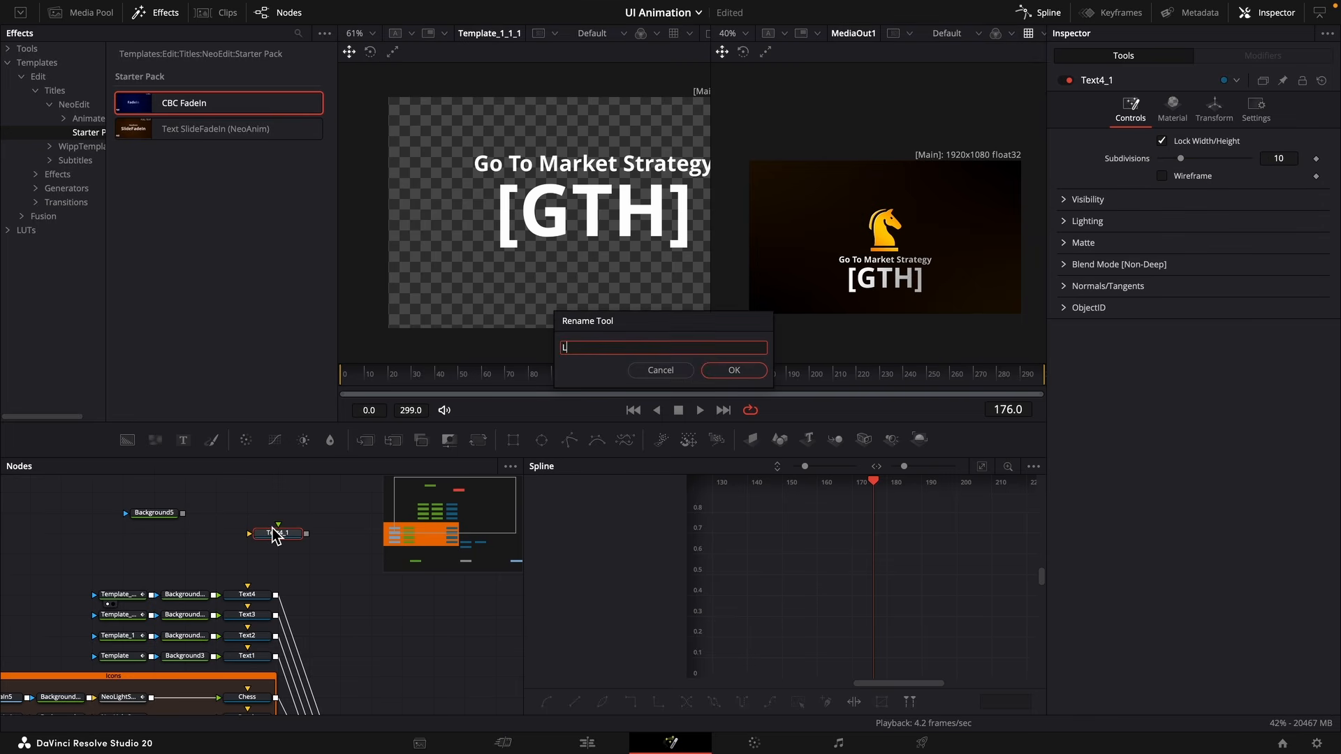
text(Line)
key(Return)
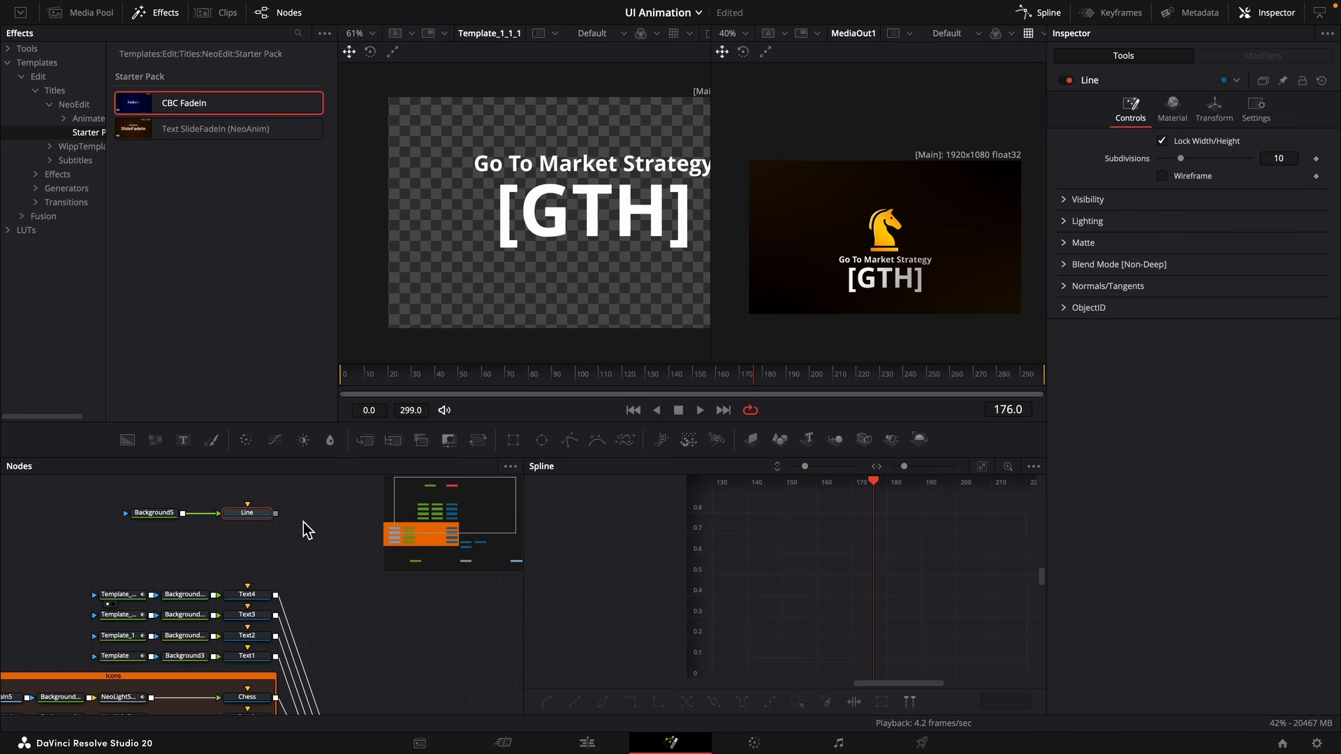
Add a Merge 3D node after the Line plane and connect its output to Merge3D1.
key(shift+space)
text(under)
key(BackSpace)
key(BackSpace)
key(BackSpace)
key(BackSpace)
key(BackSpace)
text(merge)
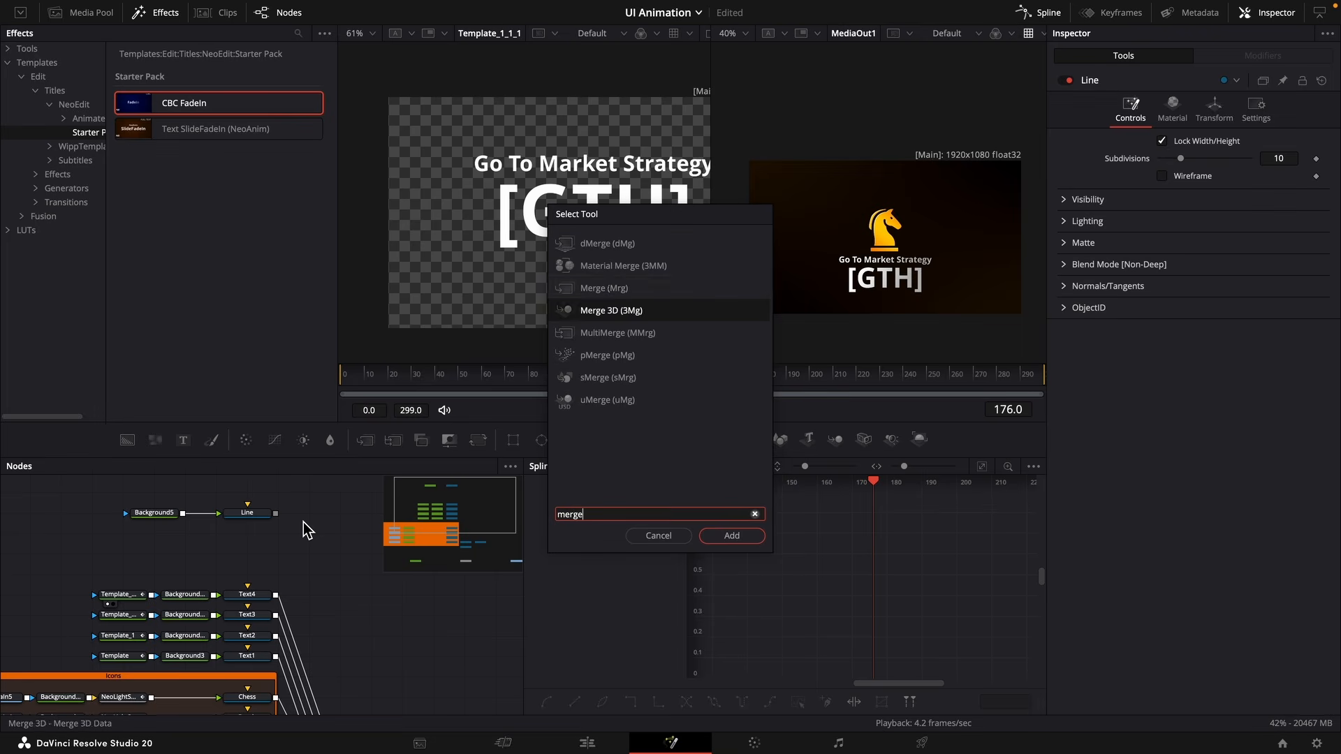
key(Return)
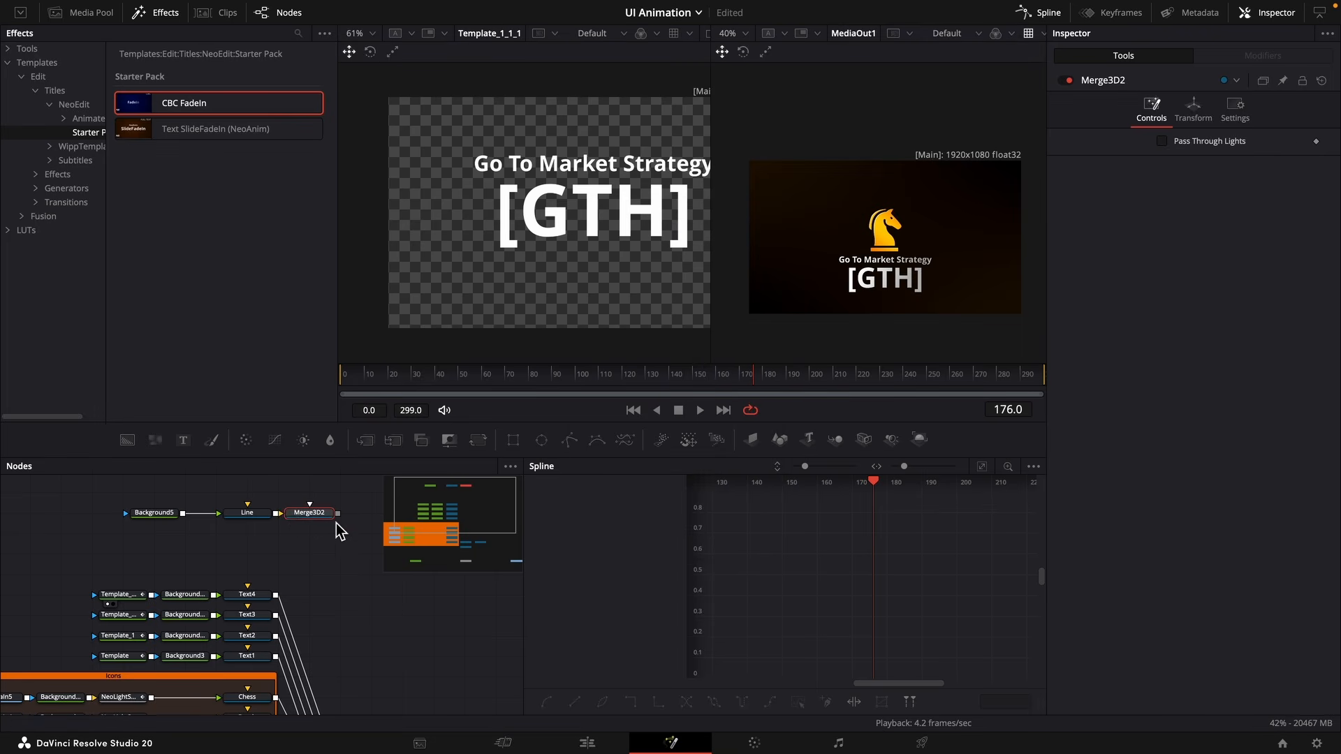
drag(336, 528, 324, 679)
scroll(345, 578, up, 3)
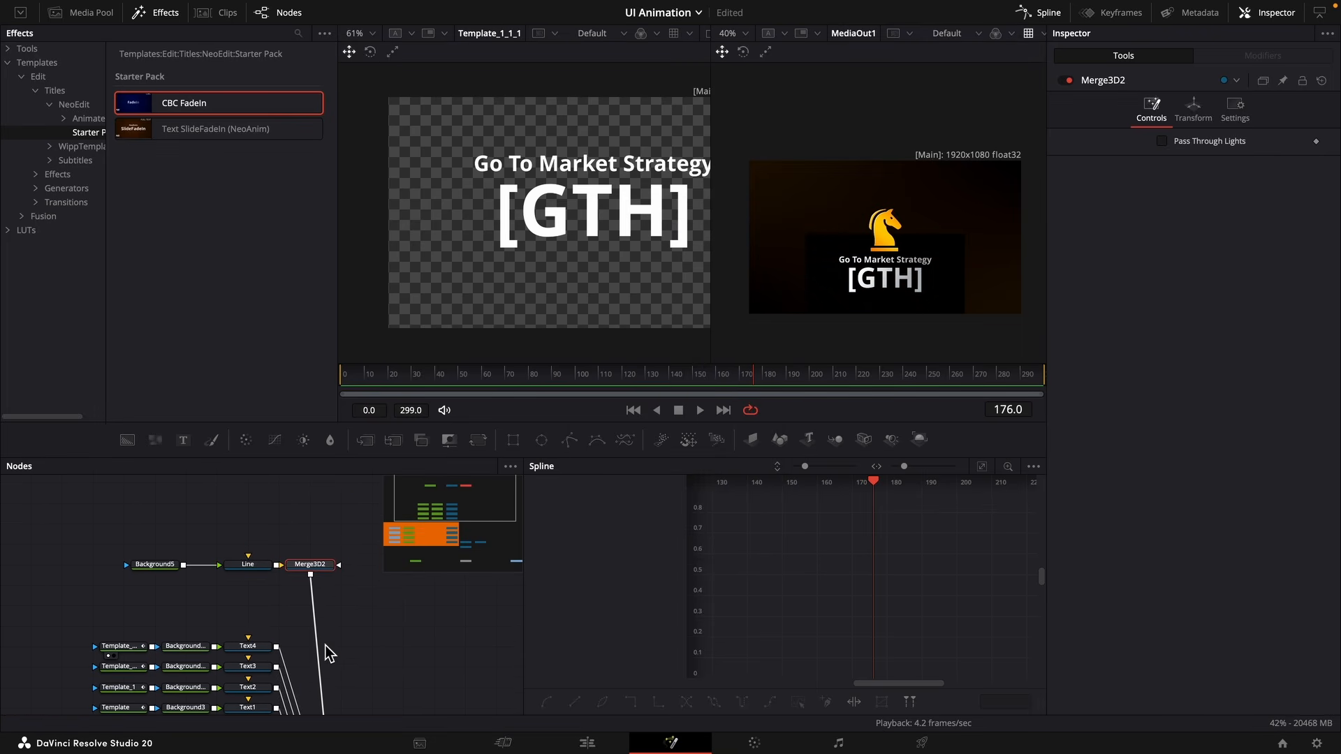
Set the colour of the Background node feeding the Line plane to white.
click(257, 564)
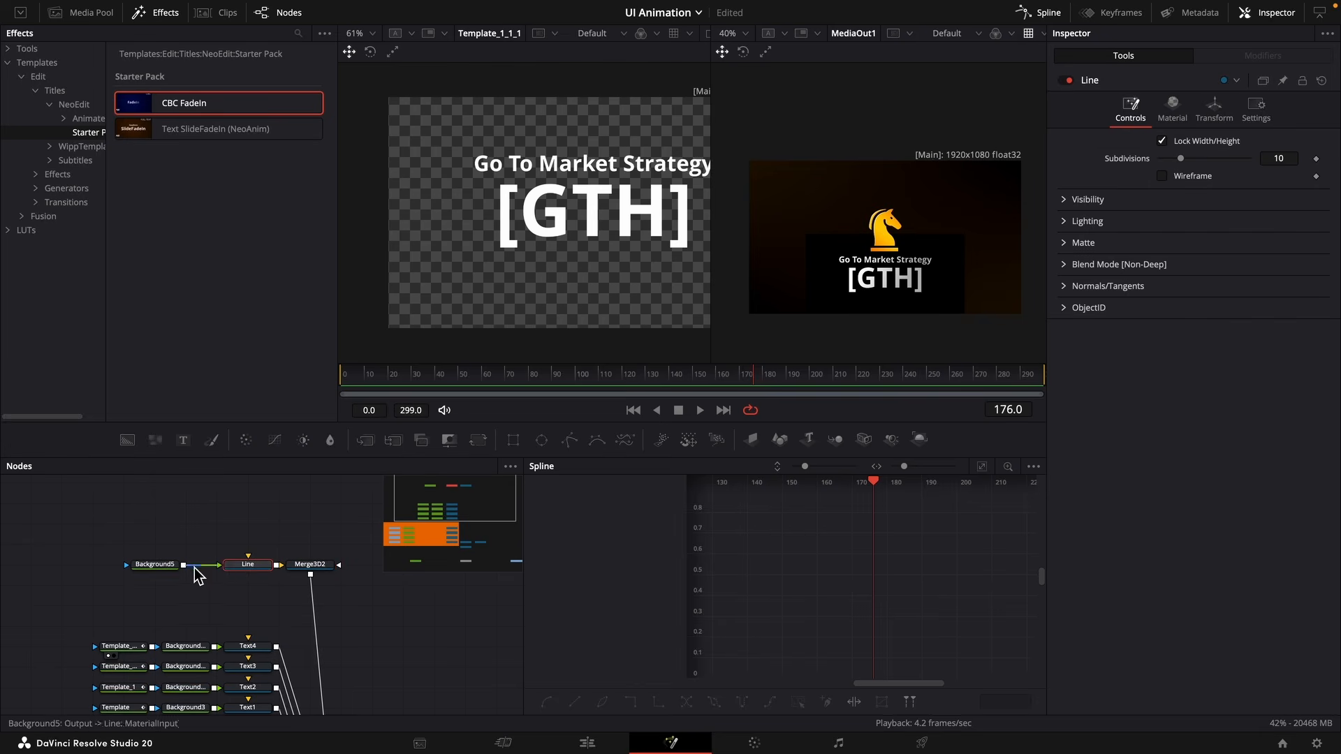
click(158, 564)
key(1)
click(1196, 222)
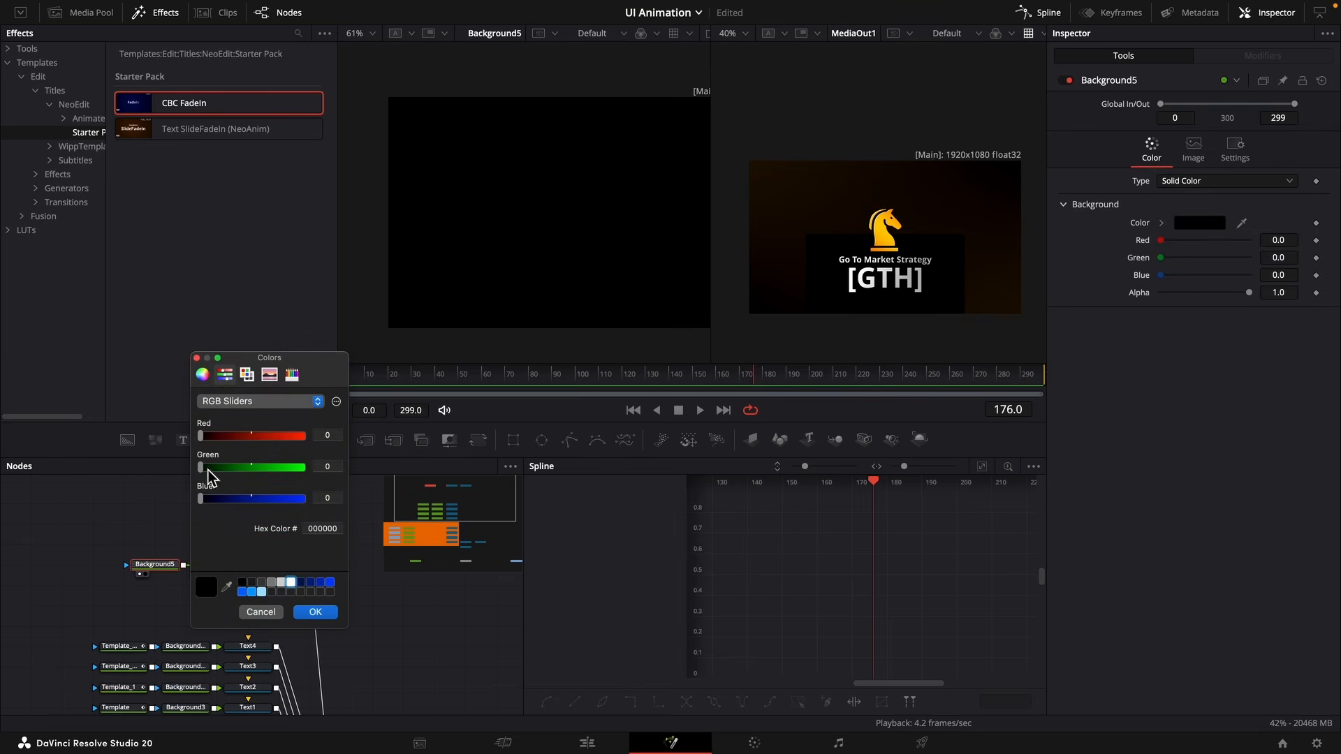
click(290, 582)
click(315, 612)
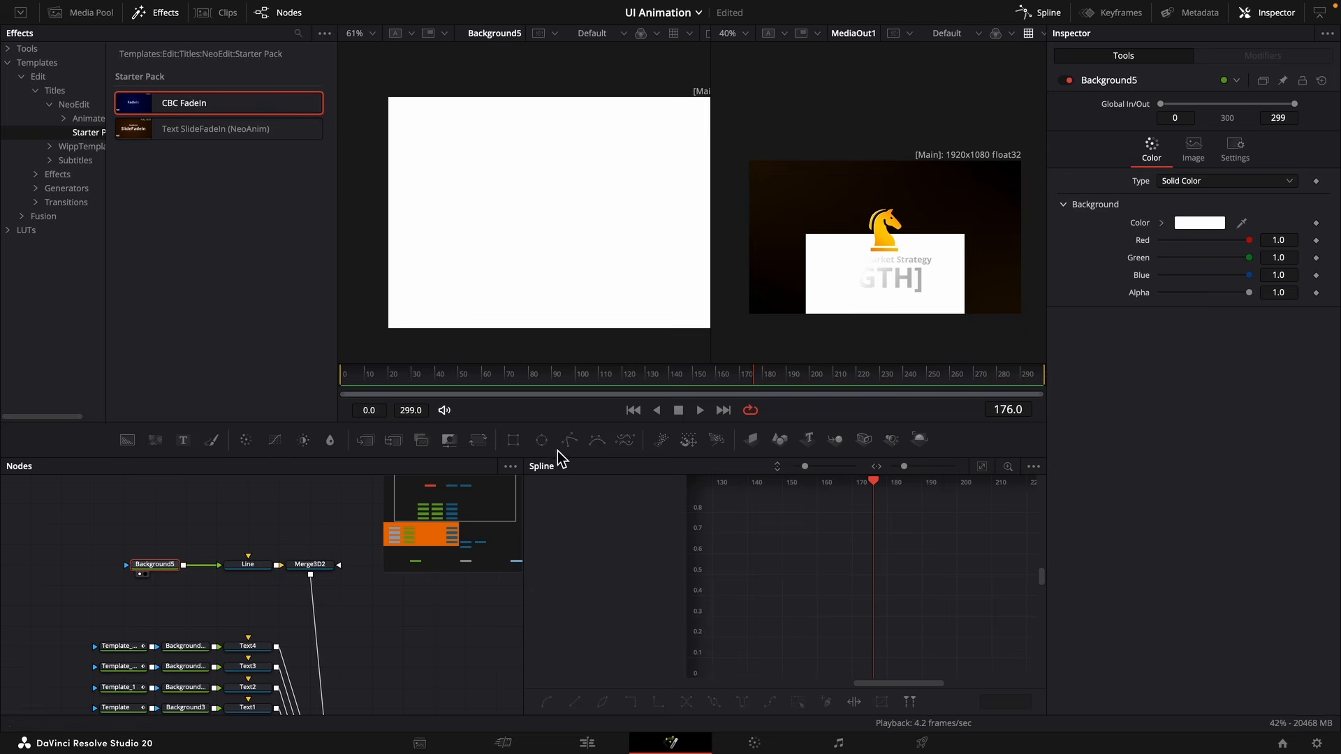
Mask Background5 with a Polygon drawn as a straight horizontal line across most of the frame.
drag(569, 440, 141, 567)
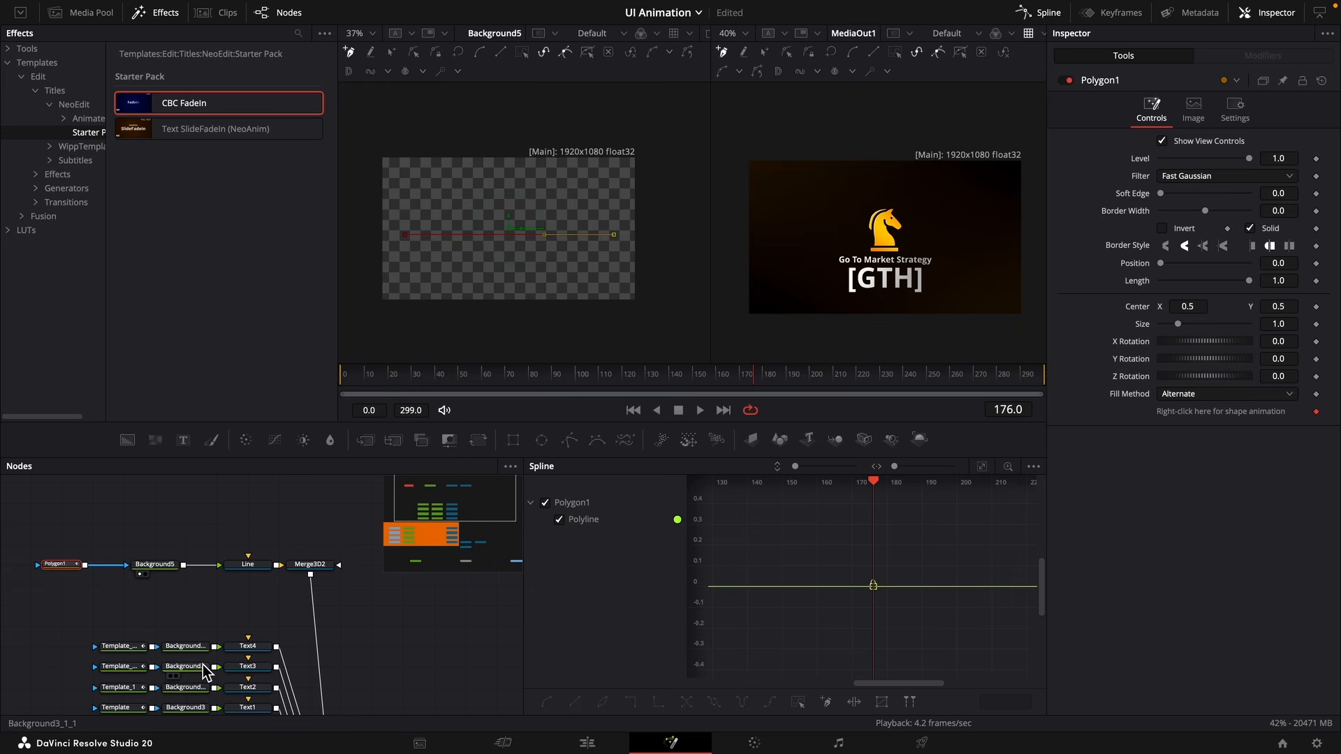
click(304, 565)
click(63, 564)
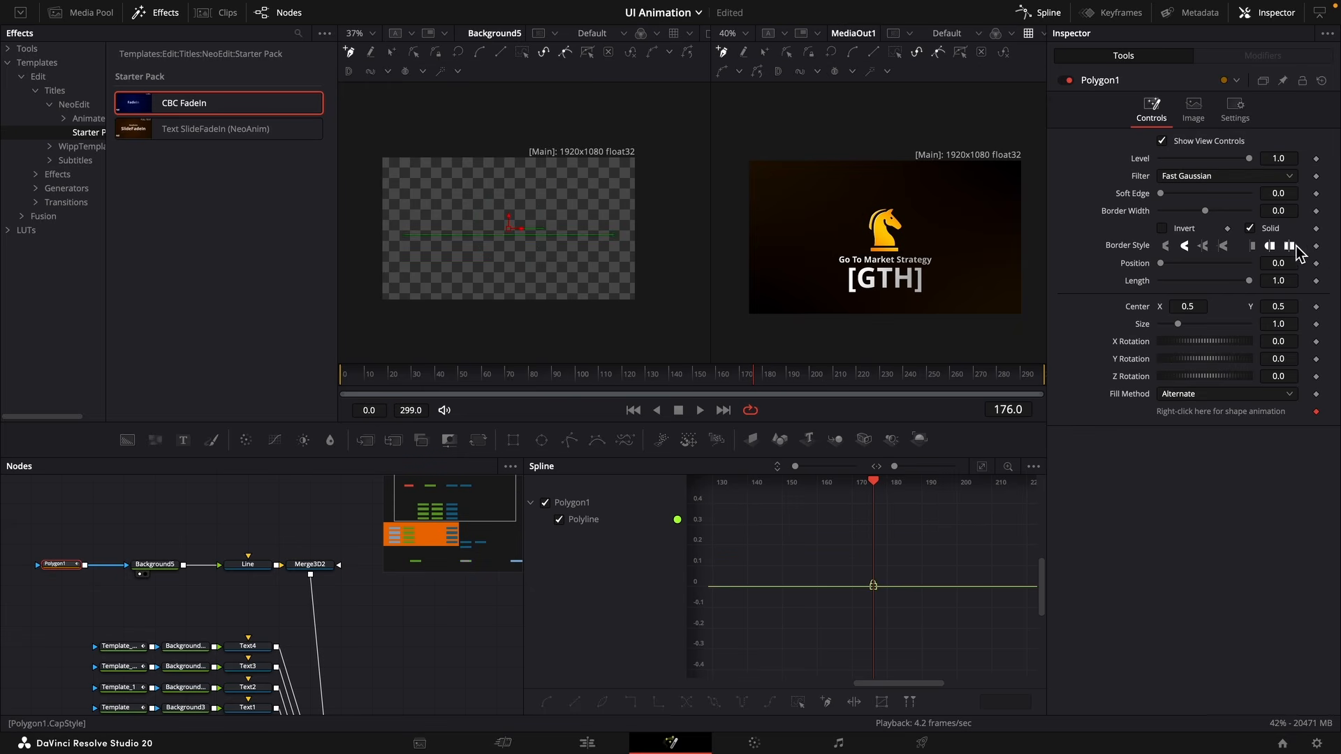
Turn off Polygon1's Solid fill and set its border width to 0.0074 and length to 0.831.
click(1250, 228)
drag(1283, 212, 1307, 211)
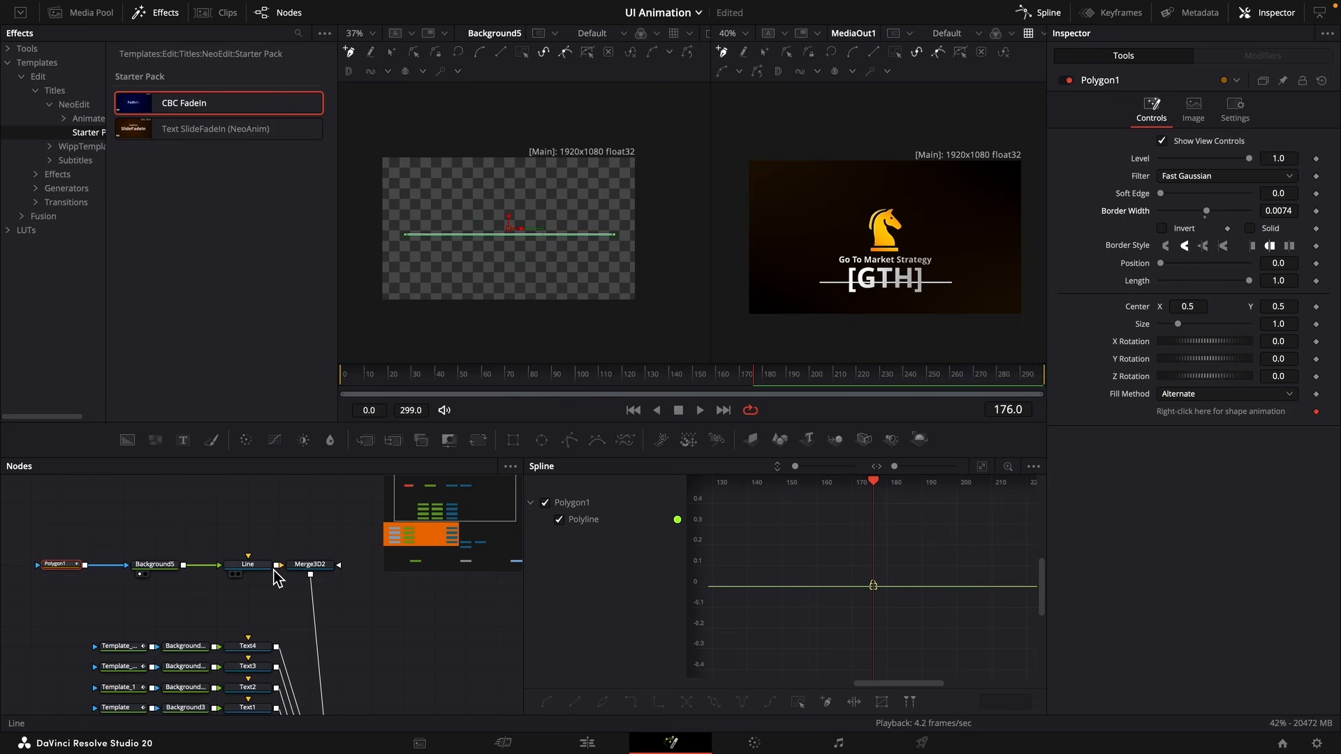
click(308, 566)
click(61, 565)
drag(1280, 281, 1273, 282)
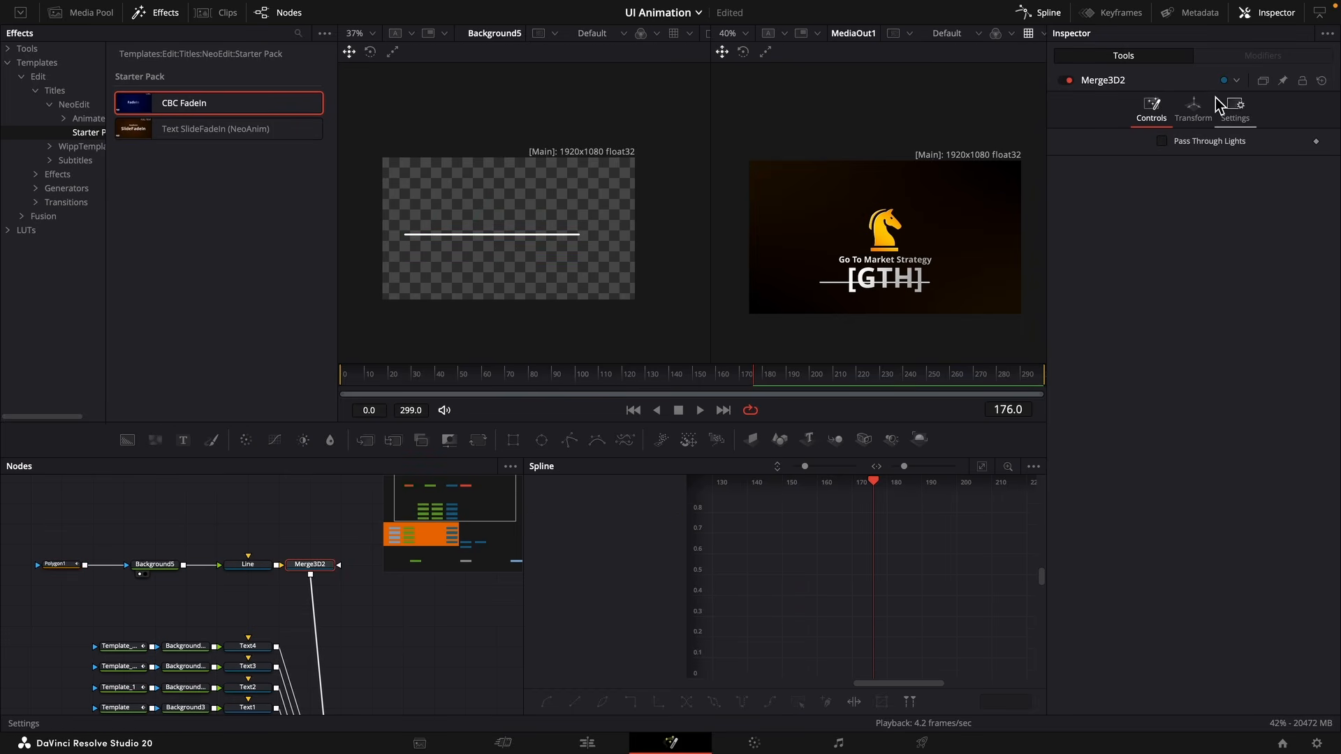
Rotate the Line plane to -90 in Z, and set Polygon1's length to 0.565 and centre Y to 0.537.
click(1193, 109)
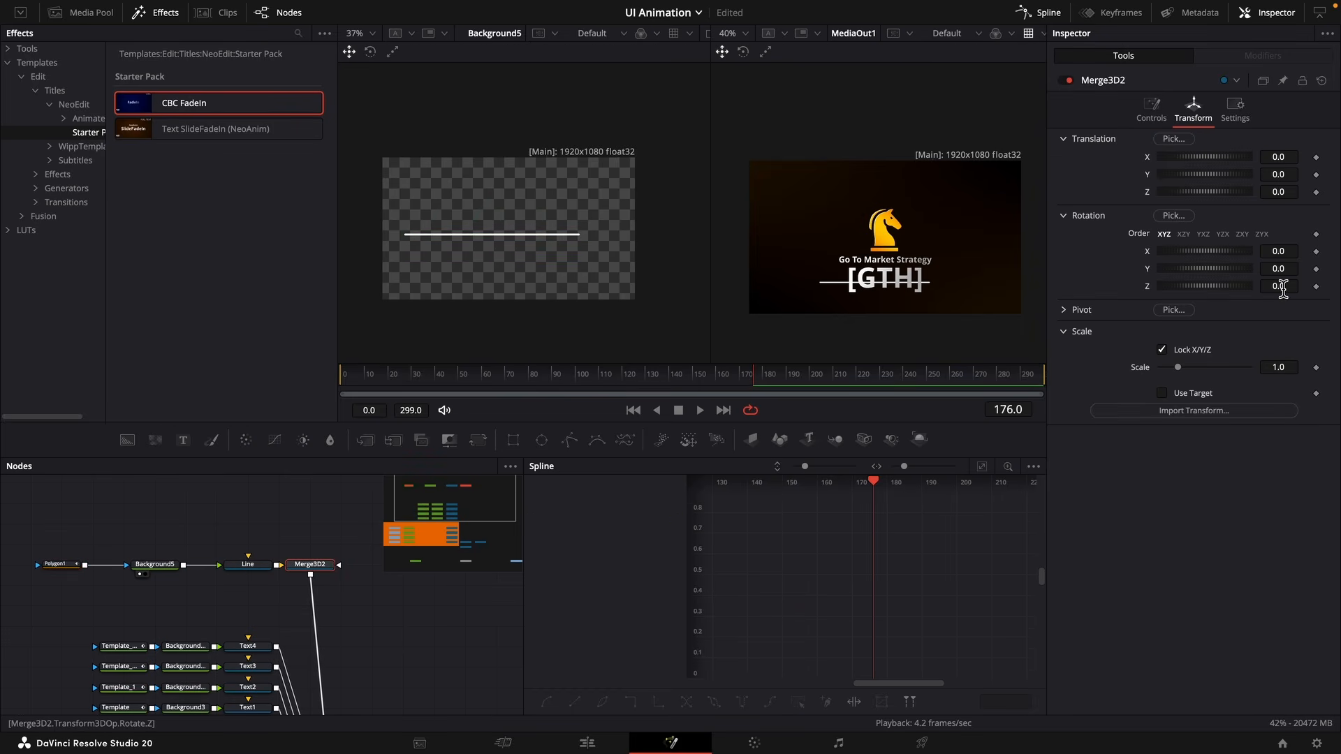
click(248, 565)
click(1214, 110)
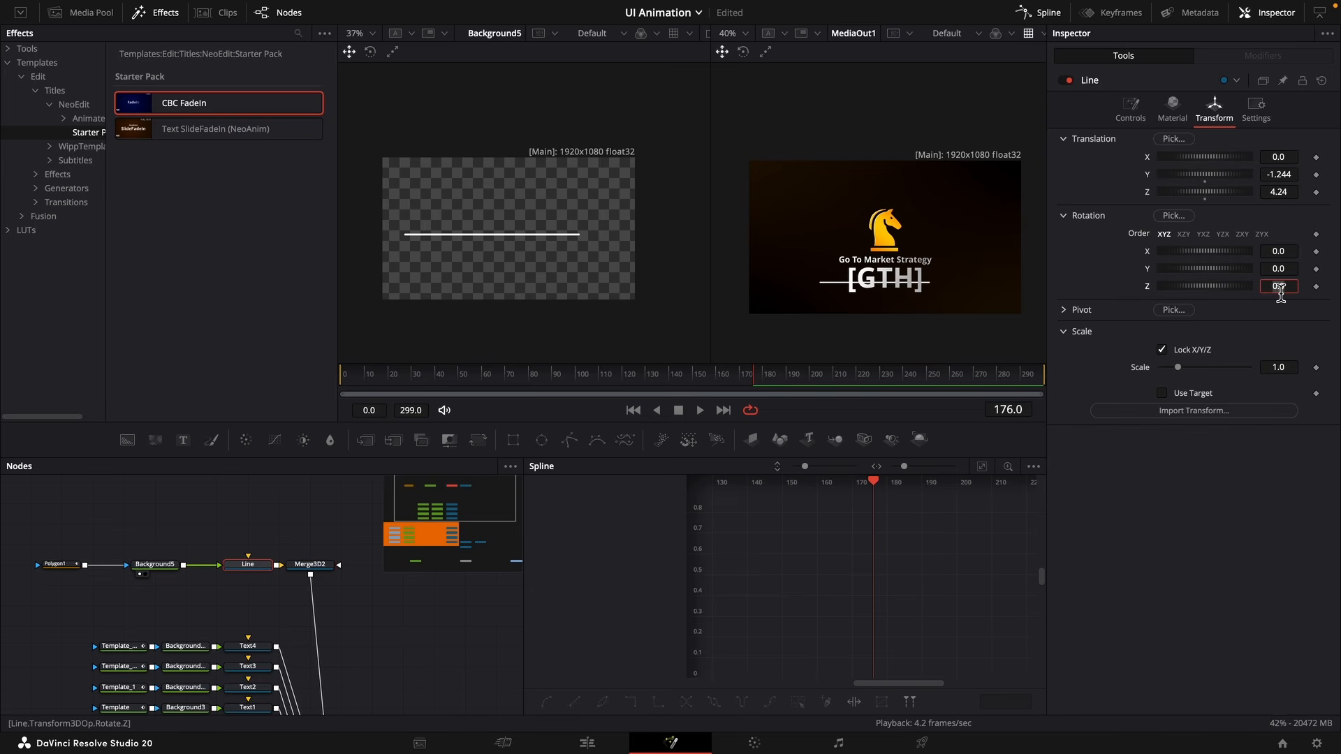
key(Tab)
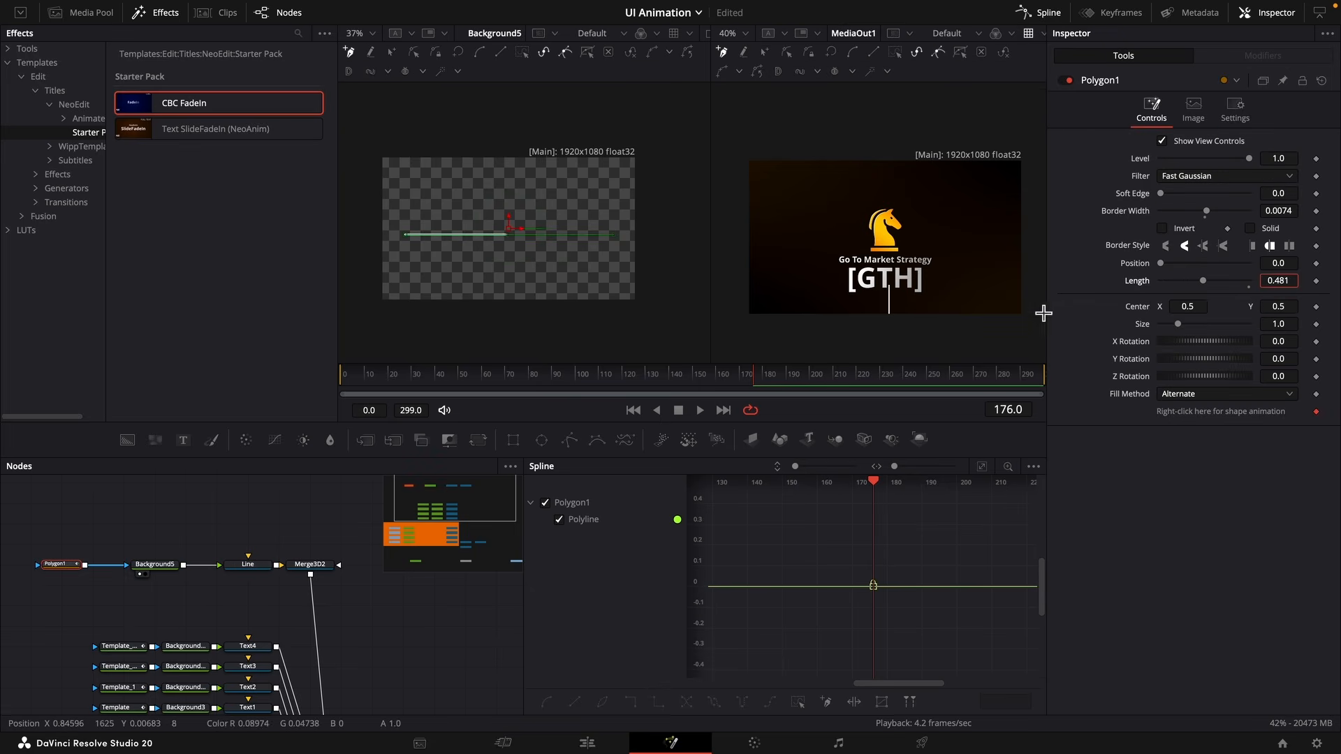
drag(1044, 313, 1278, 290)
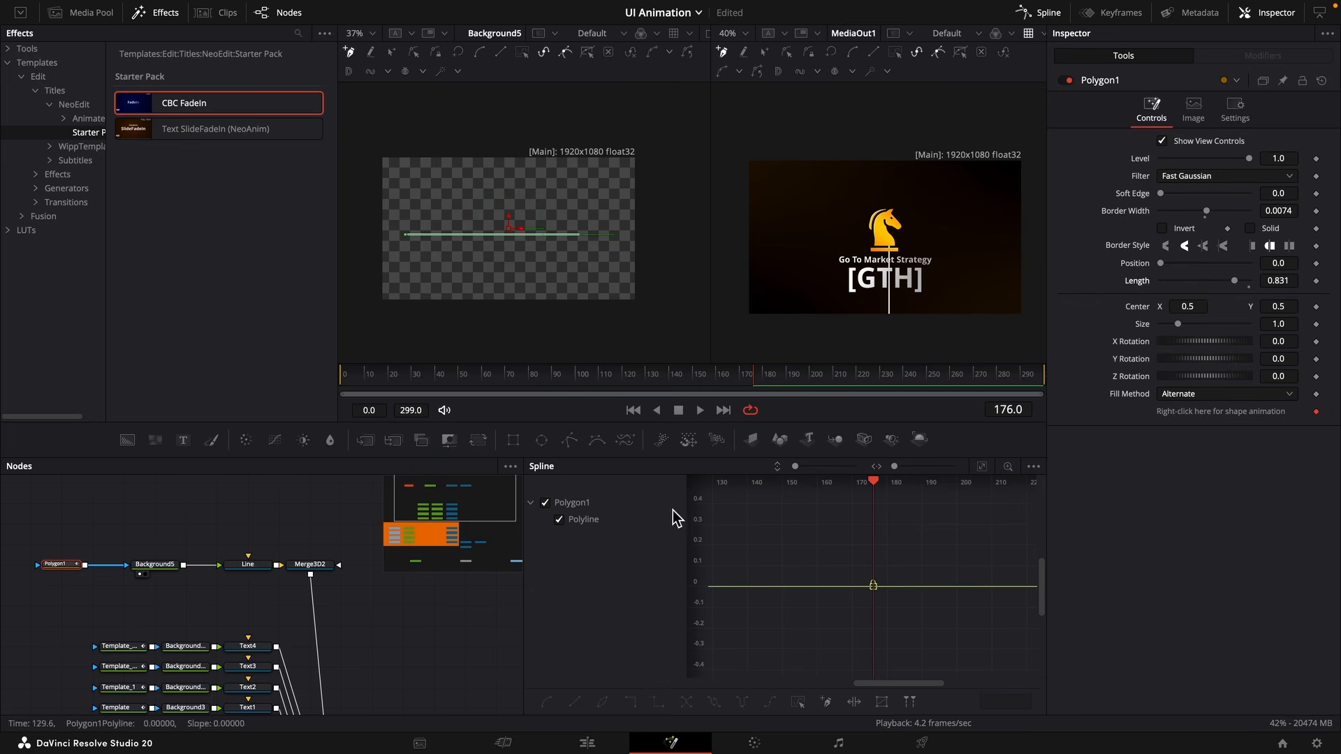
click(263, 565)
click(1274, 287)
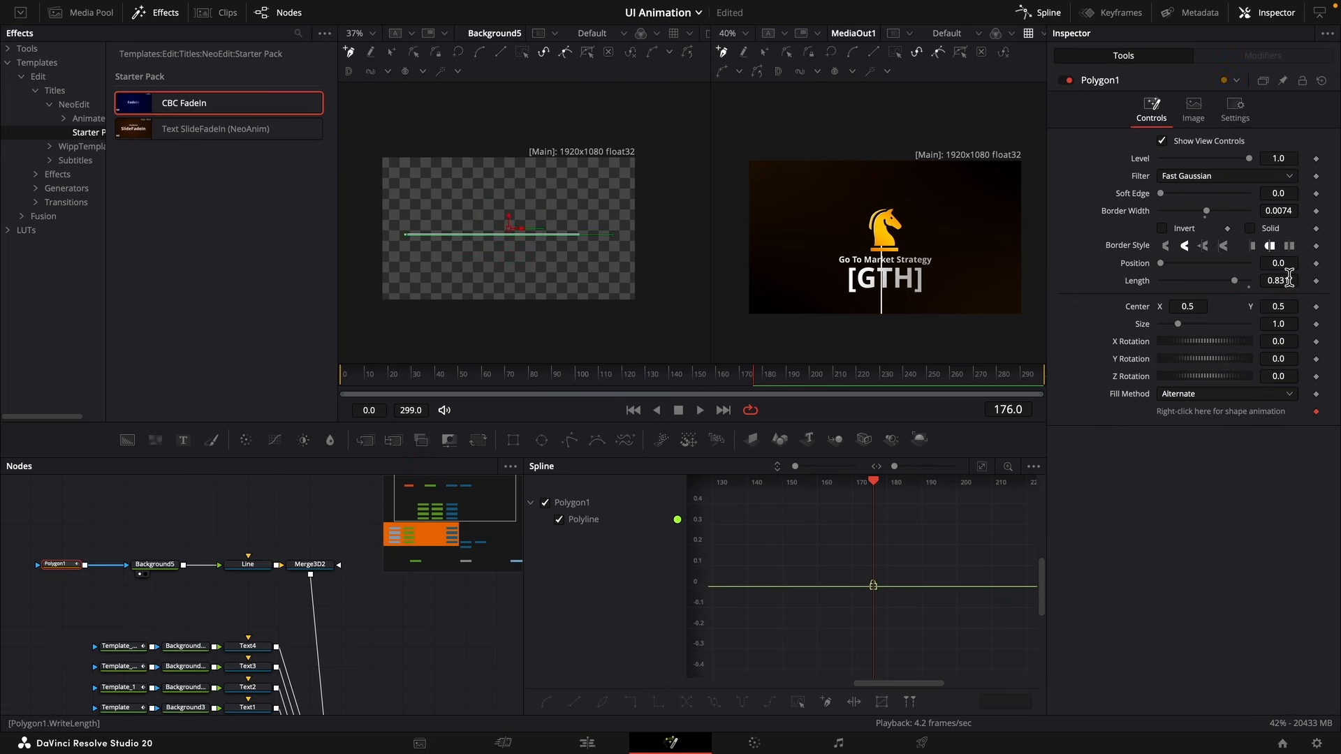
drag(1289, 278, 1287, 306)
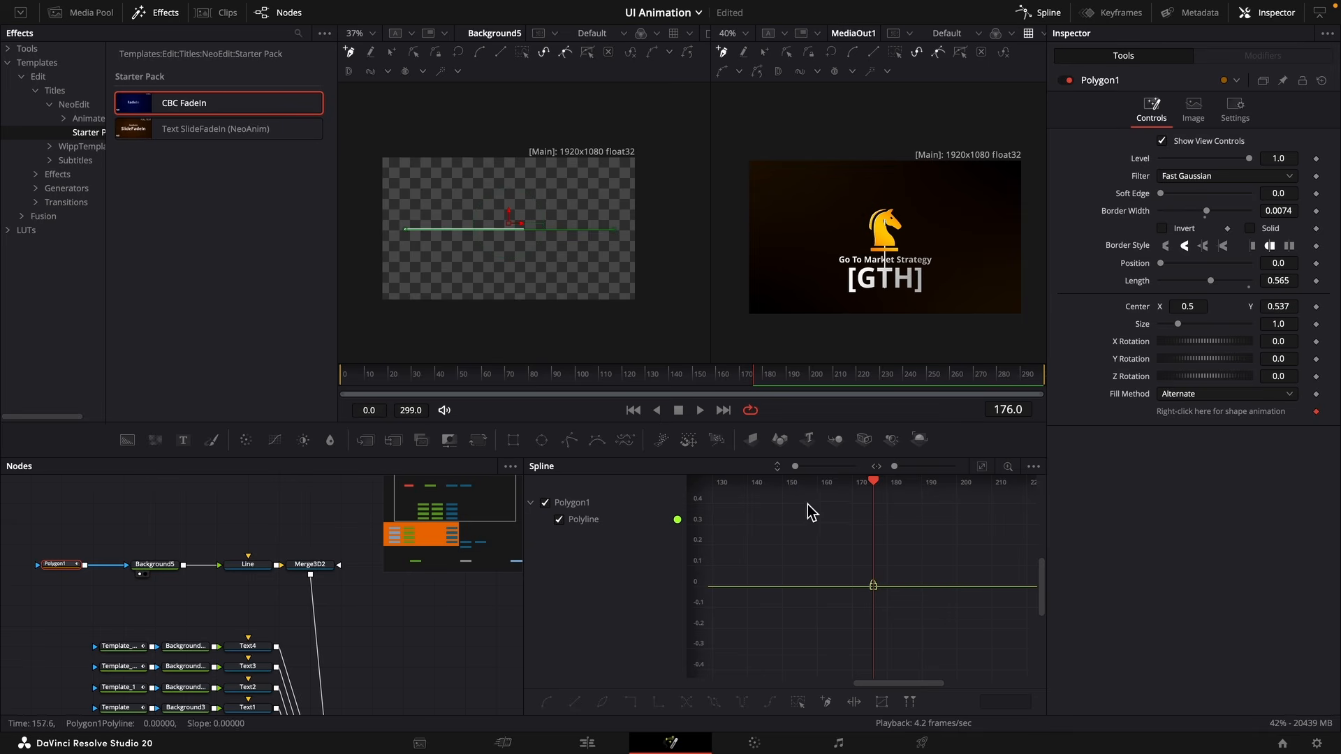
Raise Camera3D1 to Y -0.606 so the icon row and the chess icon are both in frame.
click(248, 565)
scroll(305, 663, down, 4)
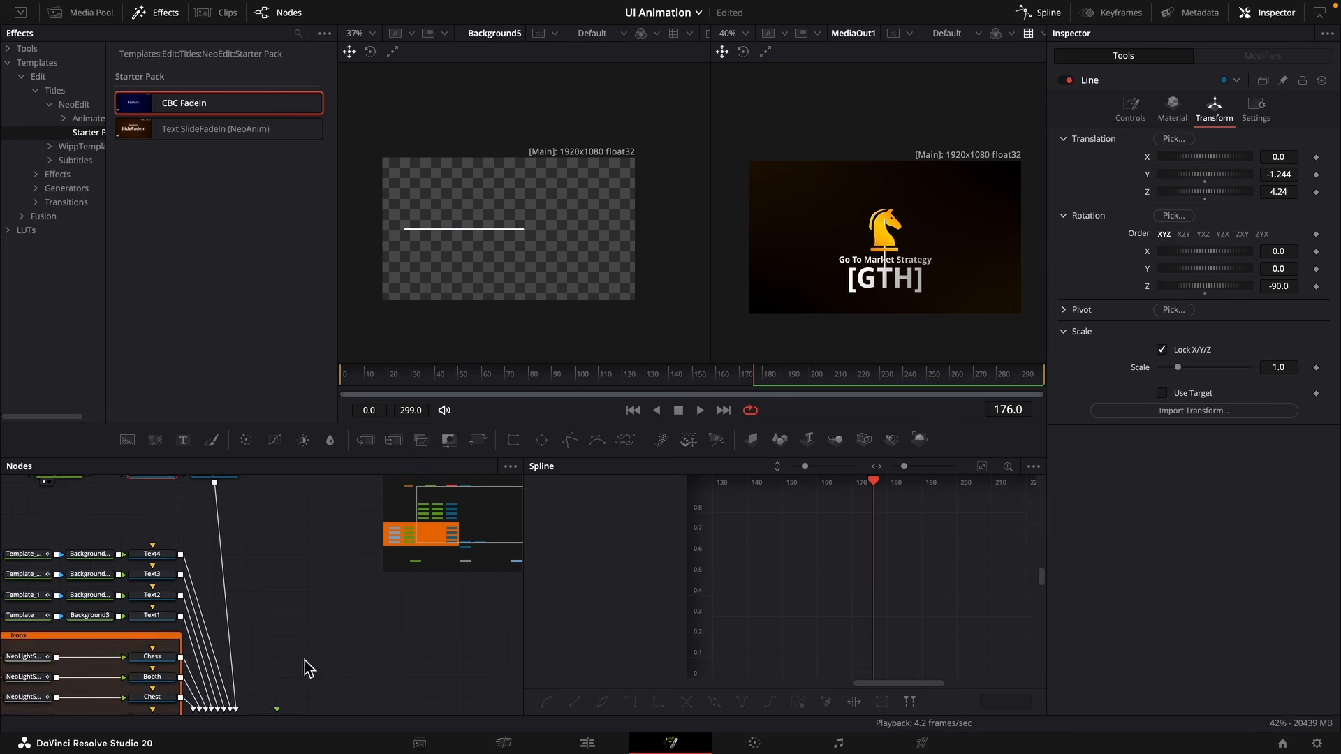
click(136, 531)
mouse_move(1291, 197)
mouse_down()
mouse_move(1319, 197)
mouse_move(1309, 179)
mouse_up()
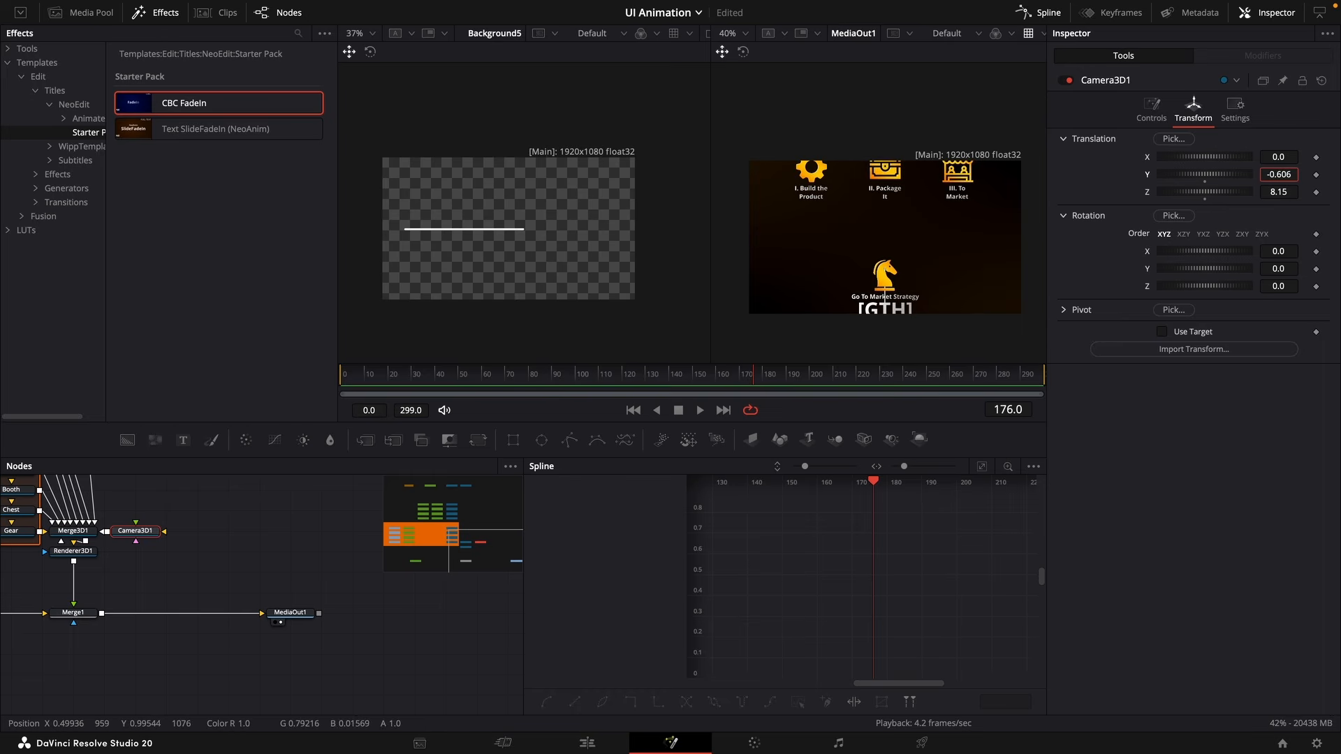
Move the Line plane up to about Y -0.717 and scale it to 0.965, fitting between the Package It label and the chess icon.
drag(169, 554, 213, 712)
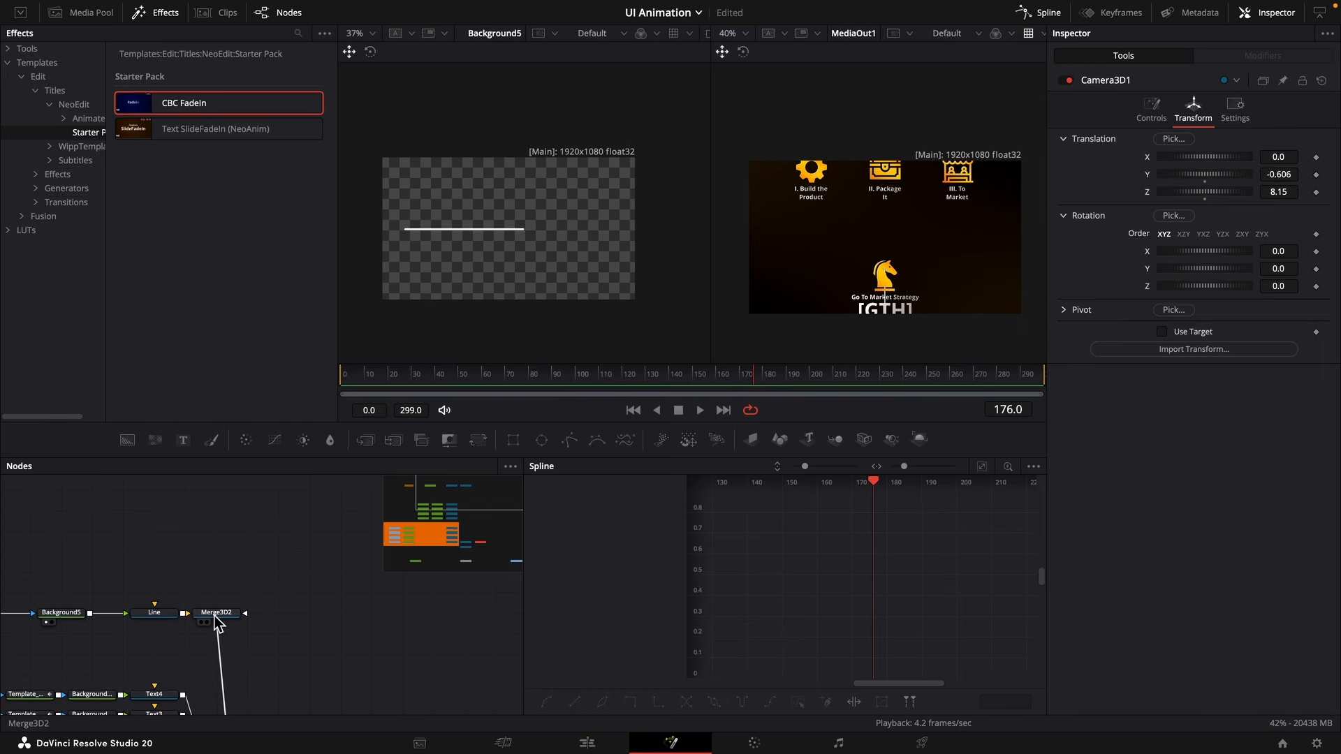
click(155, 612)
mouse_move(1284, 174)
mouse_down()
mouse_move(1305, 174)
mouse_move(1278, 175)
mouse_up()
scroll(922, 218, up, 4)
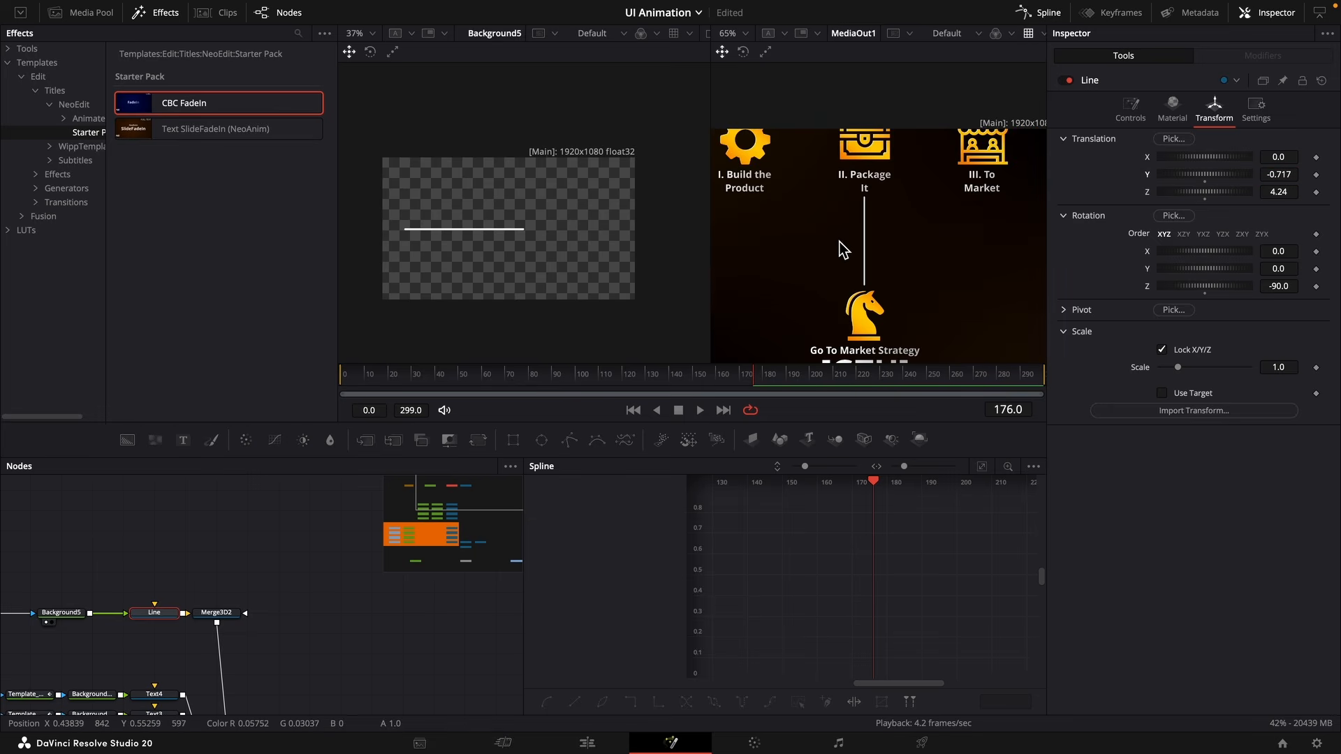
scroll(844, 246, up, 4)
drag(1286, 368, 1283, 368)
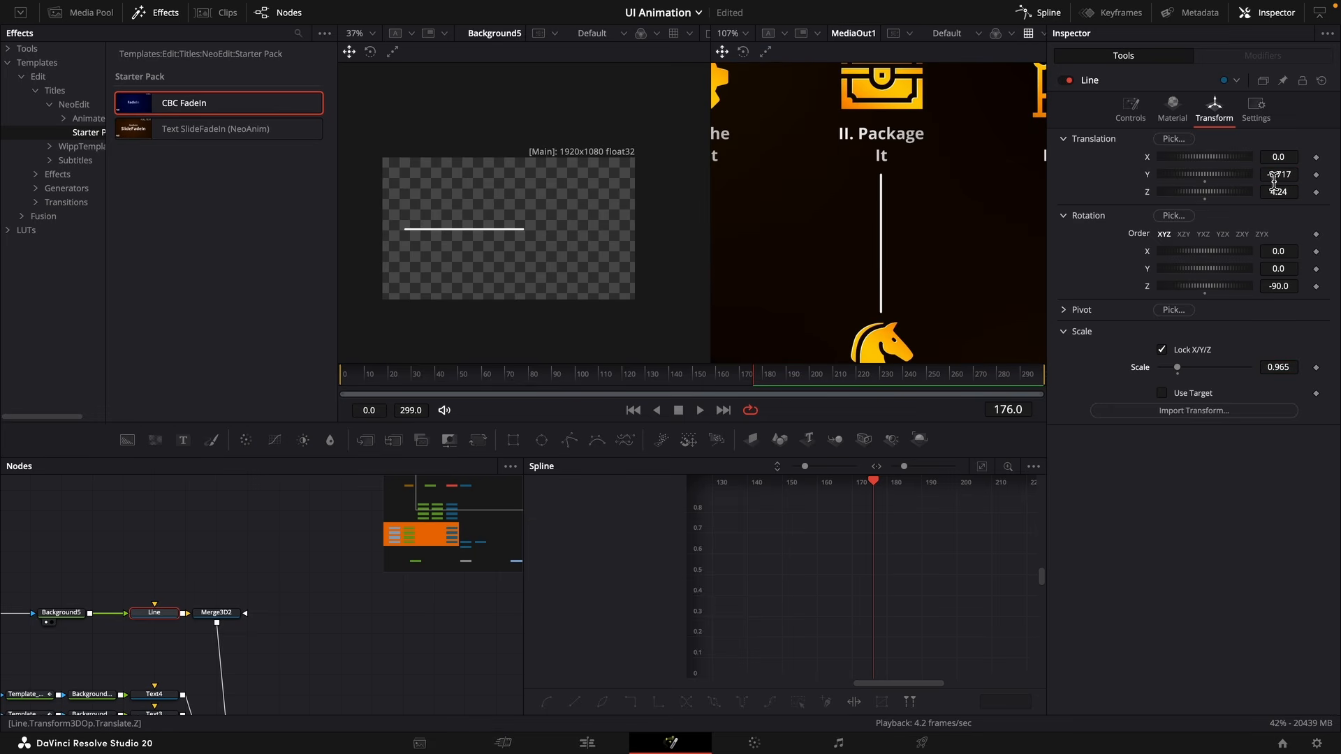
drag(1275, 181, 1271, 181)
Thicken the connecting line by setting Polygon1's border width to 0.0116.
drag(61, 588, 263, 559)
click(167, 584)
drag(1278, 210, 1285, 210)
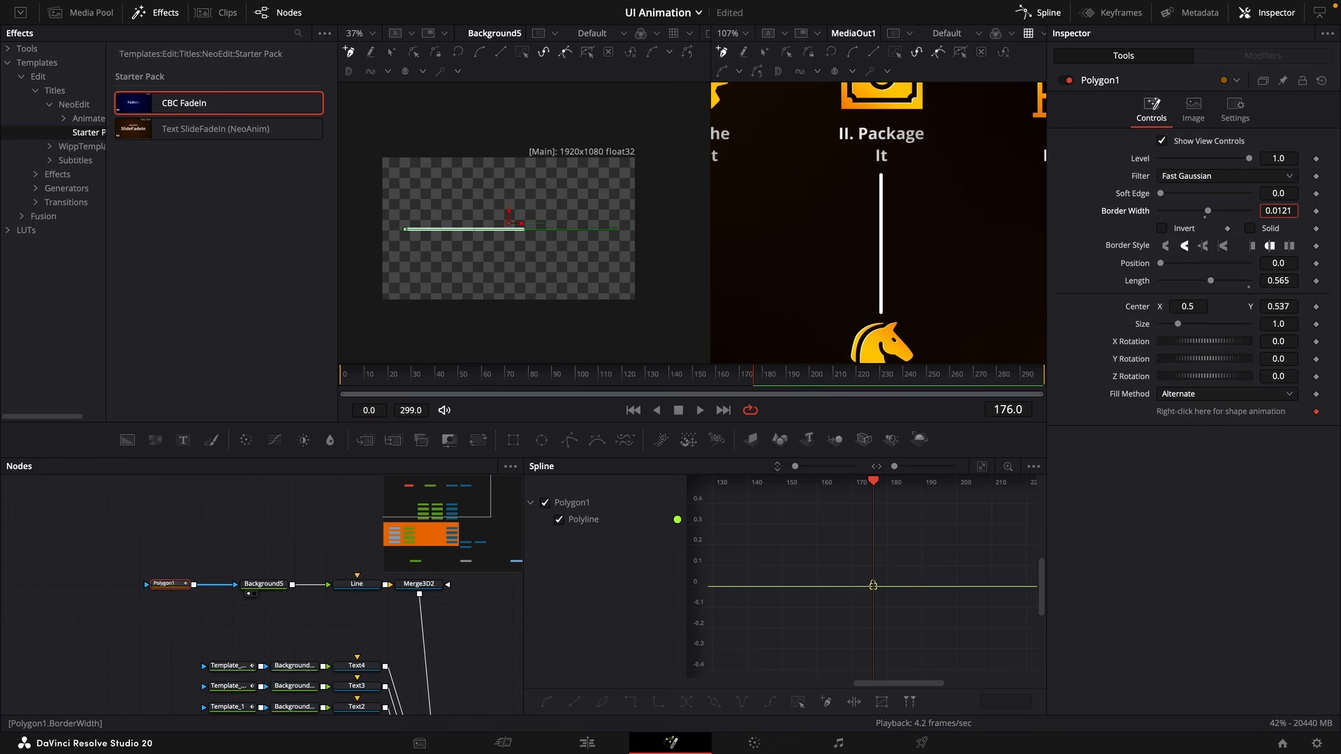
scroll(922, 240, down, 3)
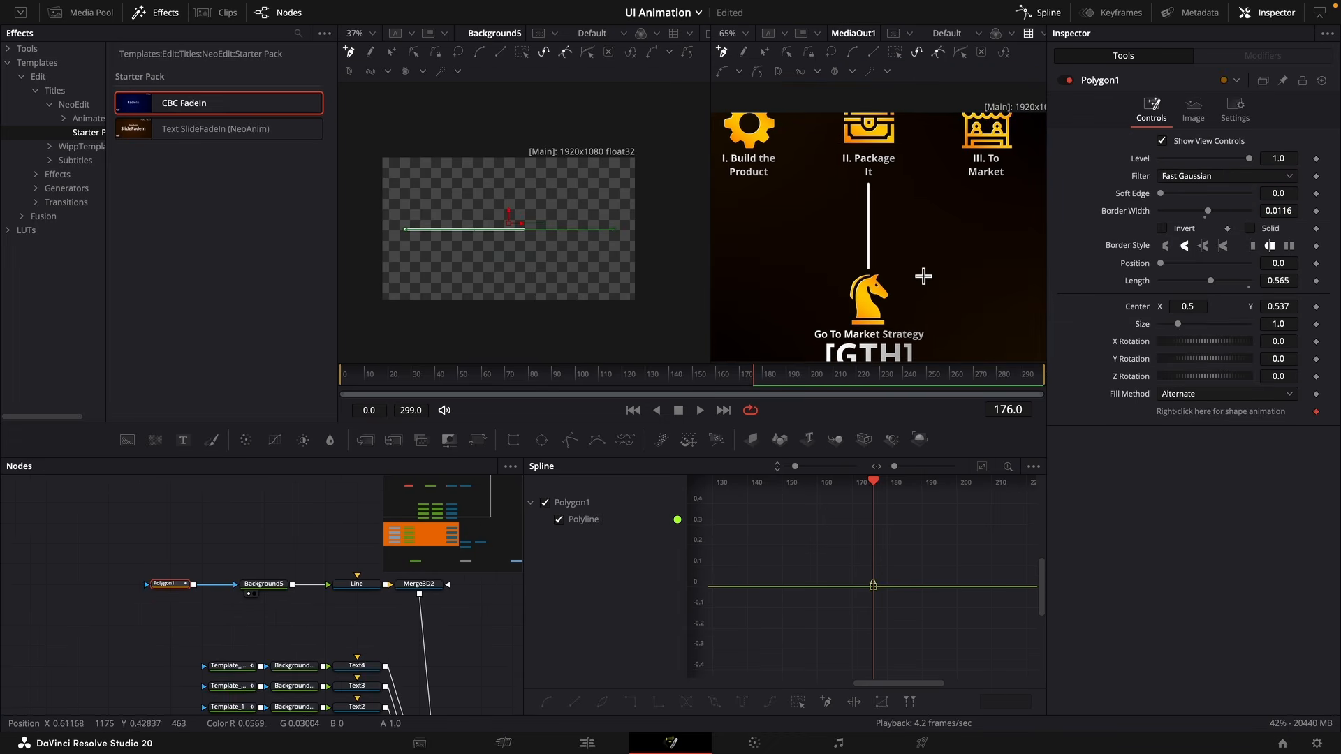
scroll(923, 276, down, 3)
Add an Underlay beside the text branches in the node graph and rename it Text.
drag(358, 659, 285, 554)
click(70, 563)
key(shift+space)
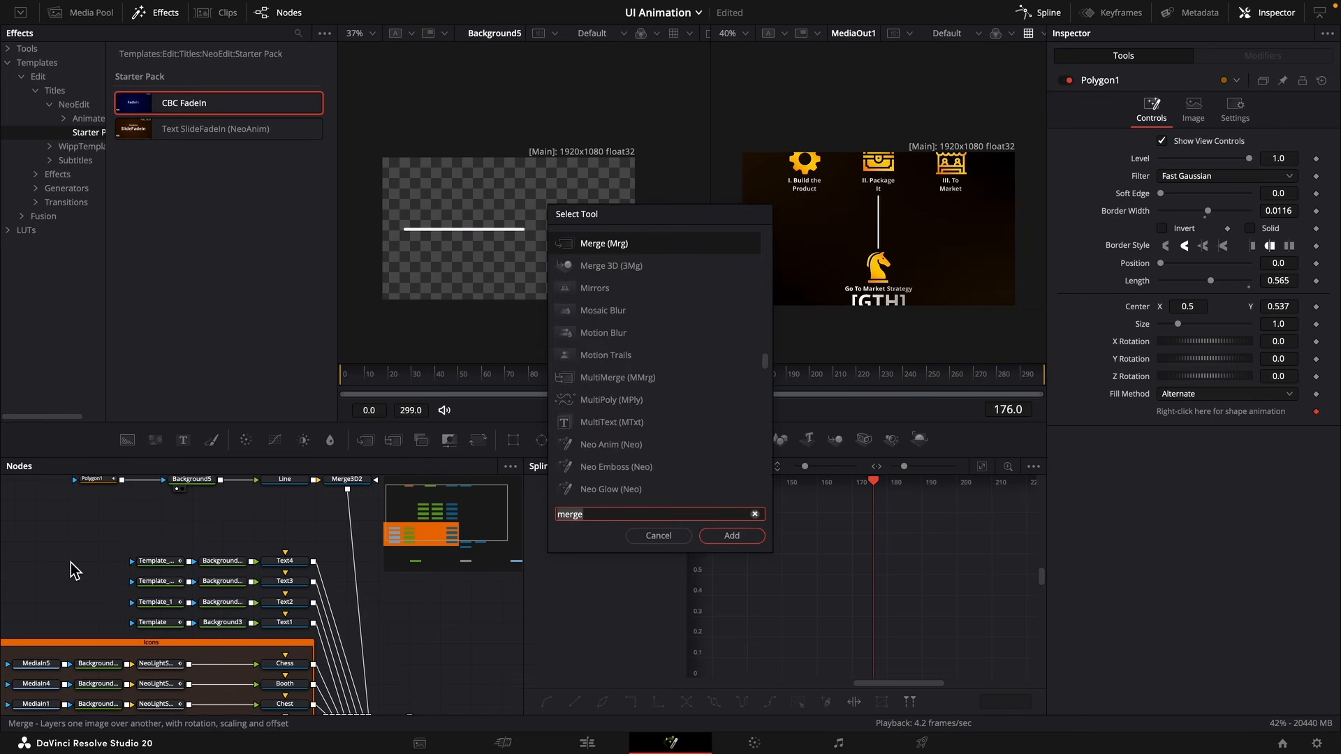
text(underlay)
key(Return)
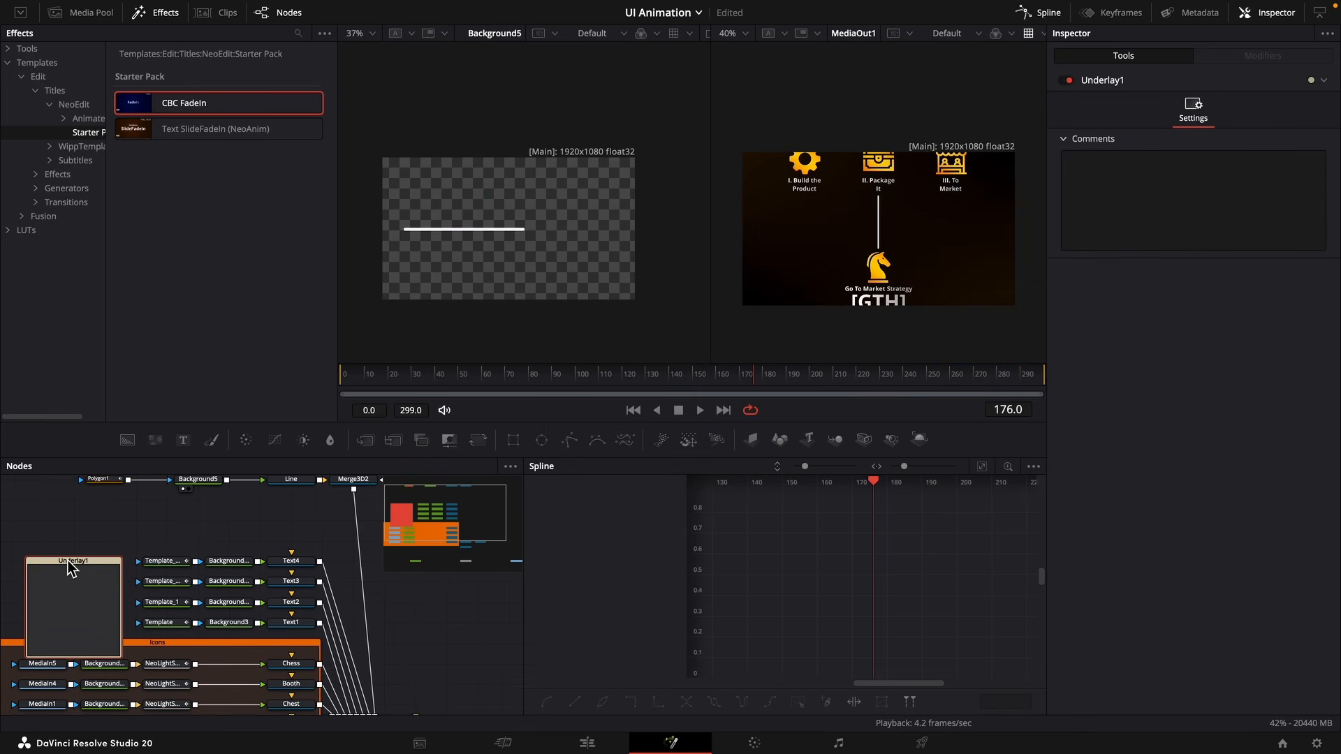
key(F2)
text(Text)
key(Return)
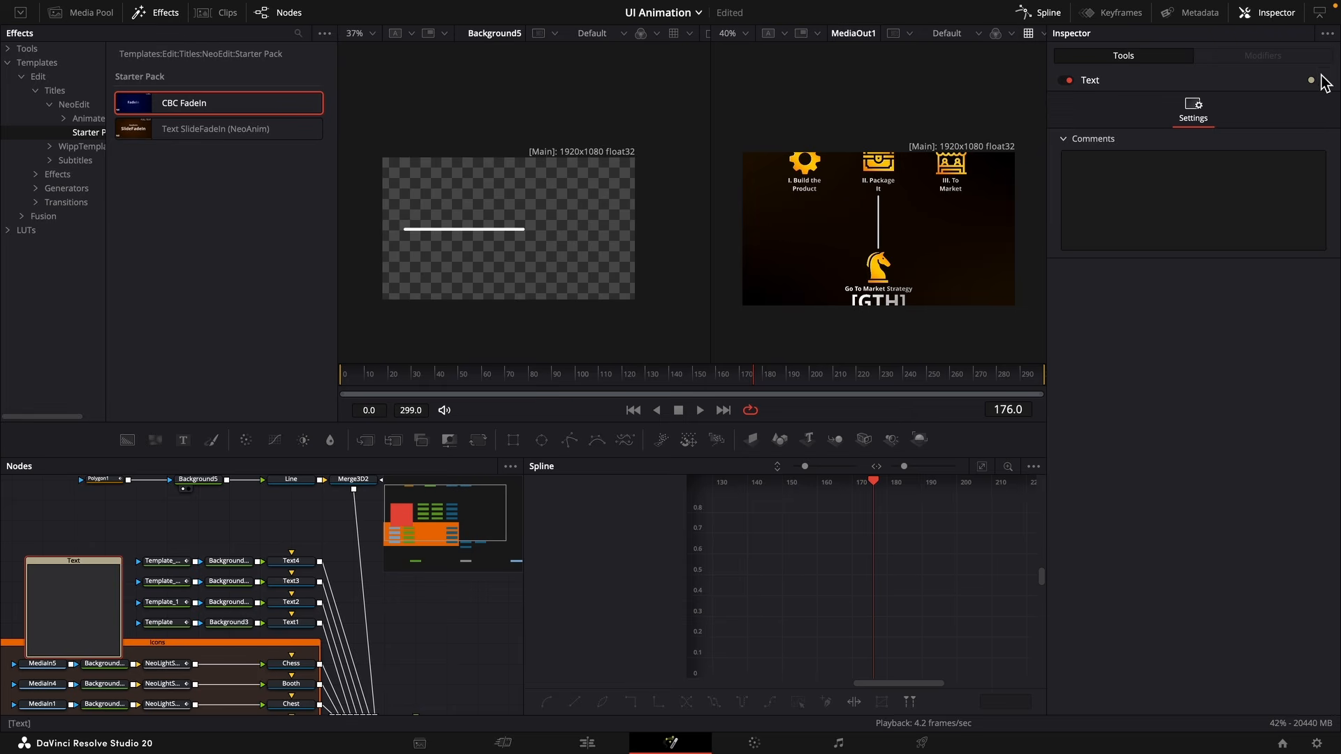
Colour the Text underlay teal and resize it to enclose the four text branches.
drag(121, 587, 334, 605)
drag(256, 657, 200, 638)
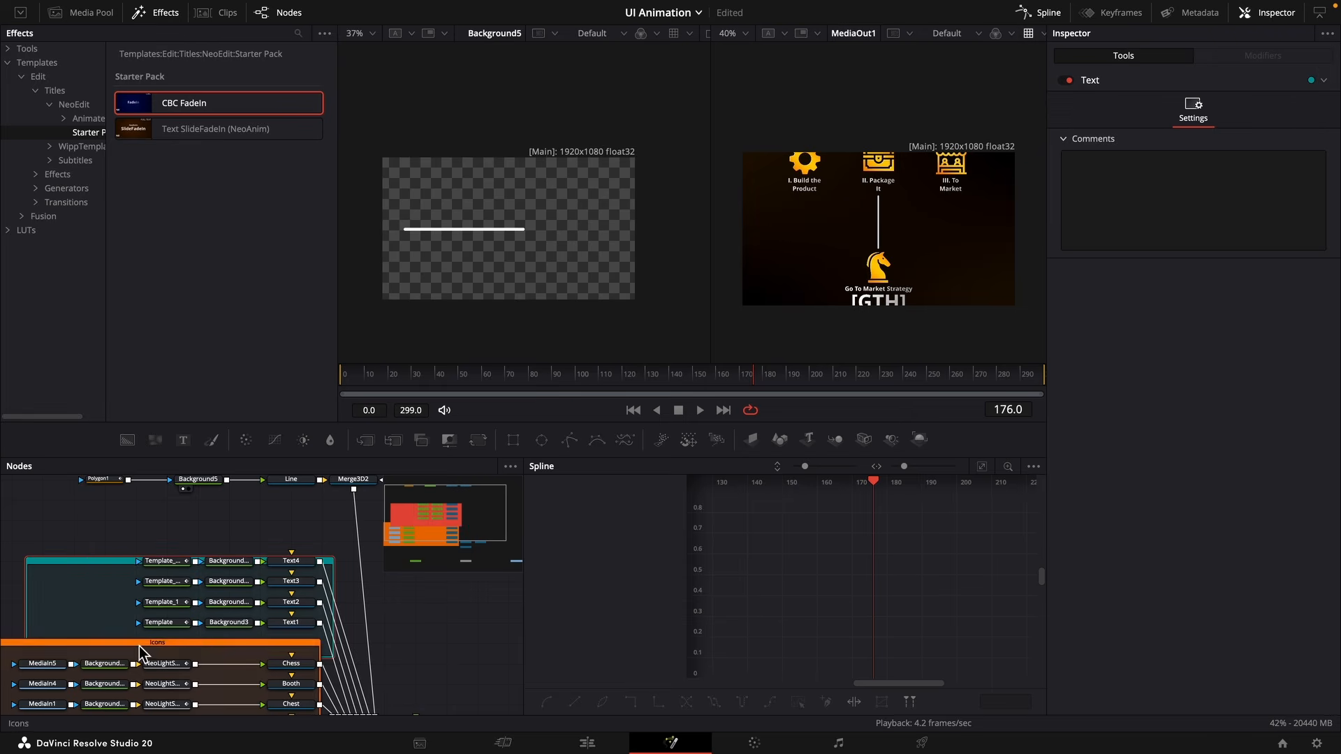
Move Background5 and Polygon1 closer to the Line plane to compact the line branch.
scroll(405, 643, up, 2)
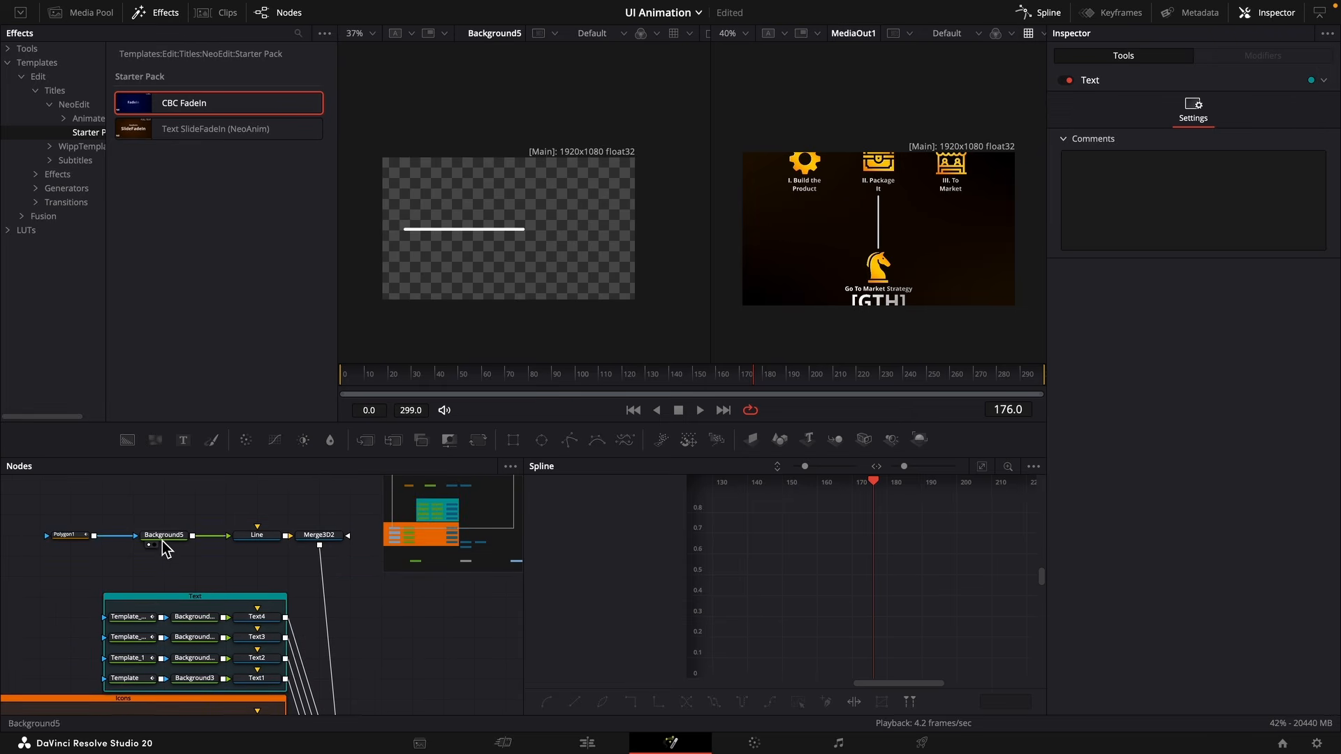
drag(162, 539, 192, 540)
drag(75, 536, 138, 536)
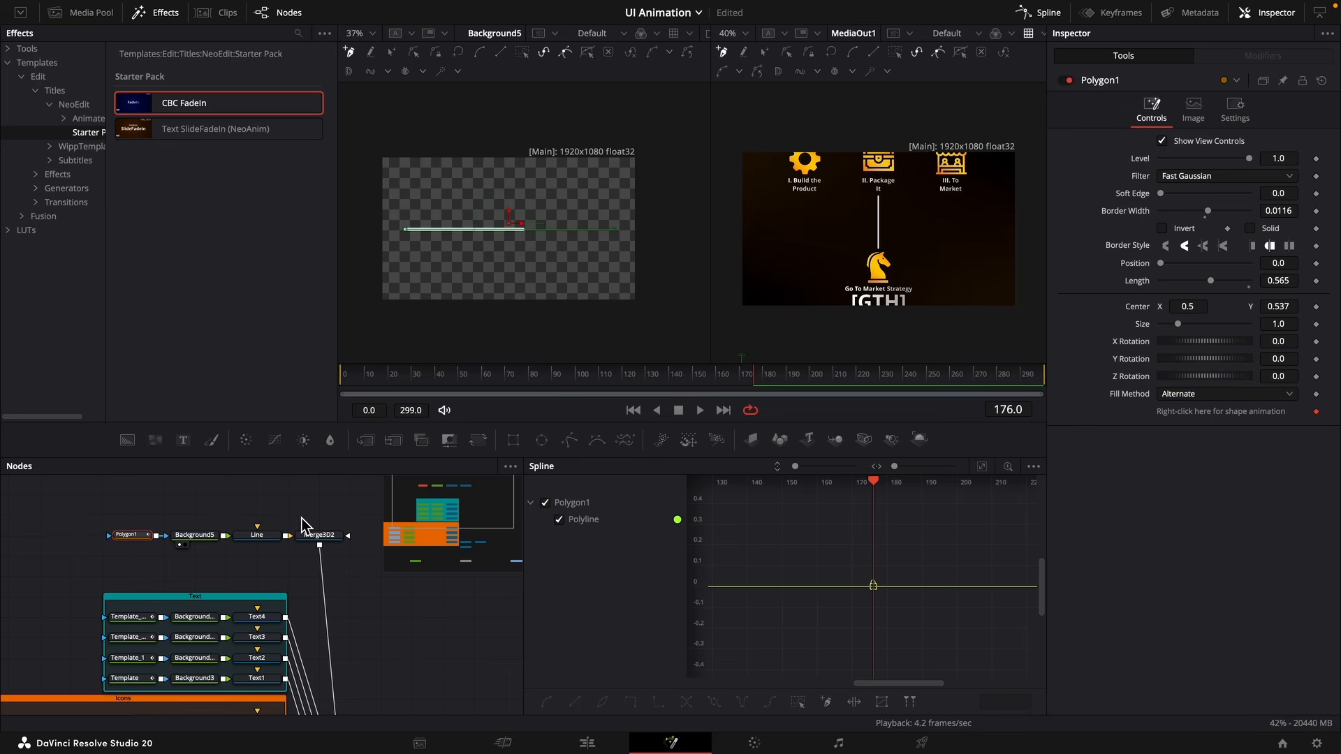
Paste a copy of the Text4 branch above the Line branch and connect its image plane to Merge3D2.
scroll(293, 538, up, 3)
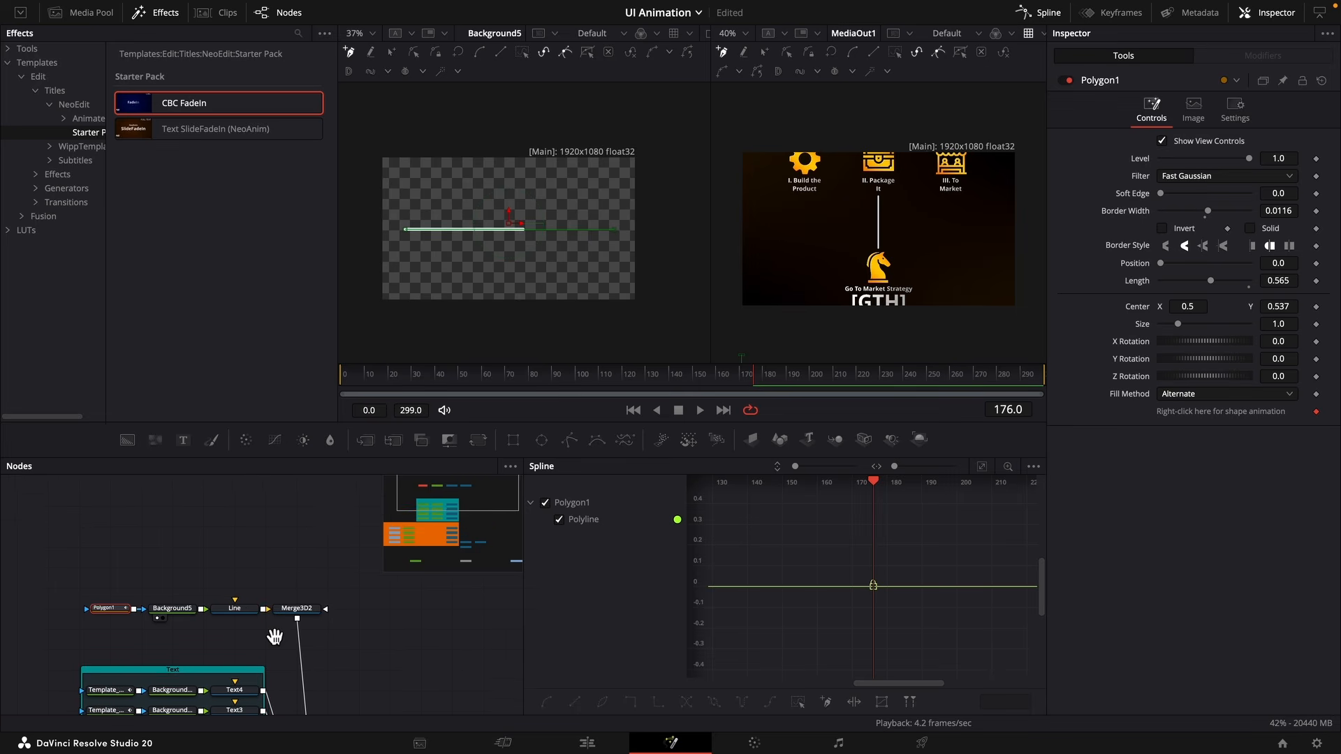
scroll(147, 628, down, 3)
drag(129, 616, 260, 633)
key(super+c)
scroll(249, 568, up, 3)
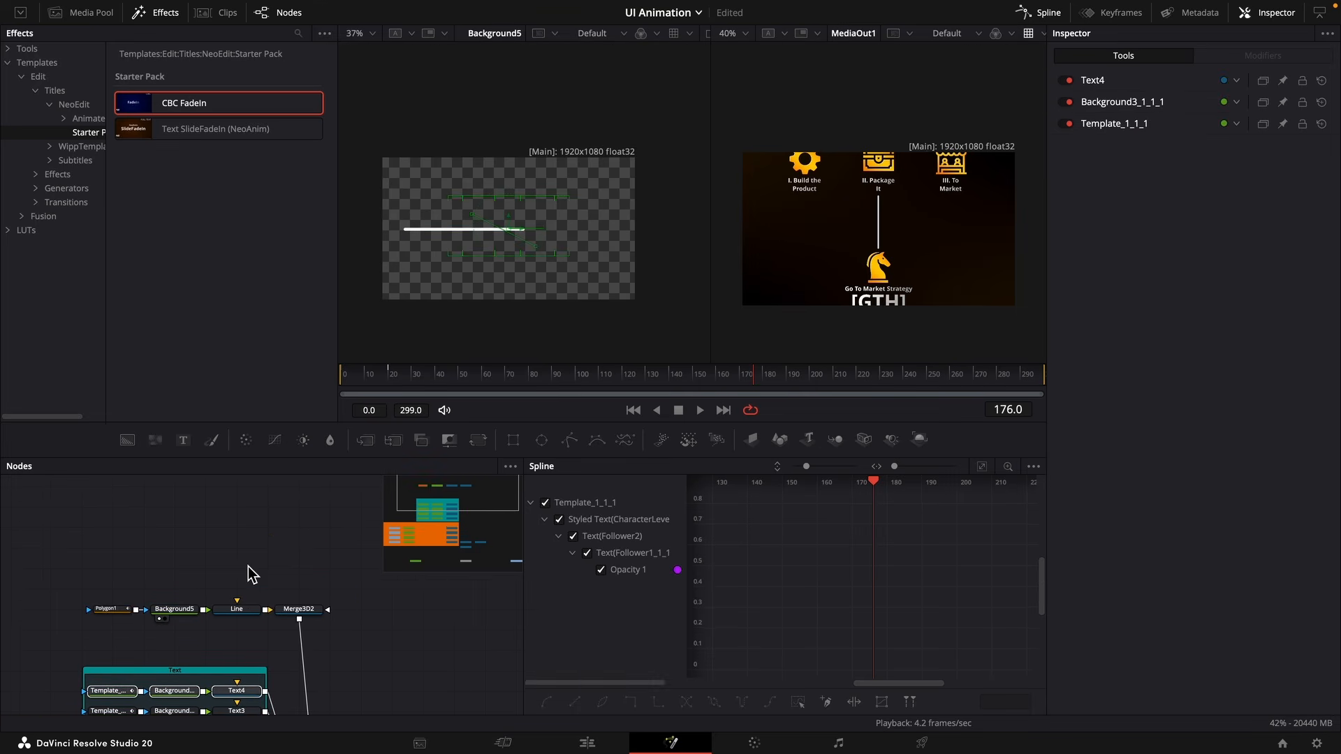
click(248, 567)
key(super+v)
drag(328, 552, 283, 558)
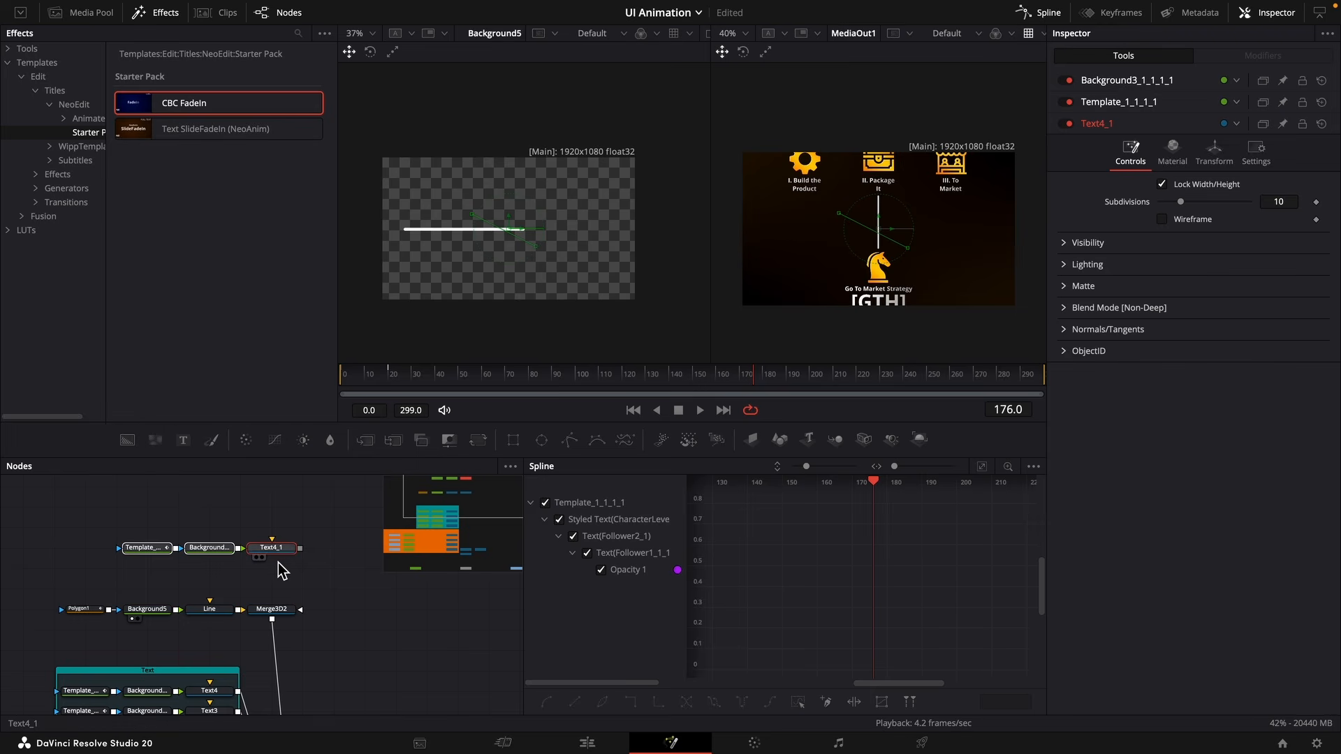
drag(238, 568, 276, 614)
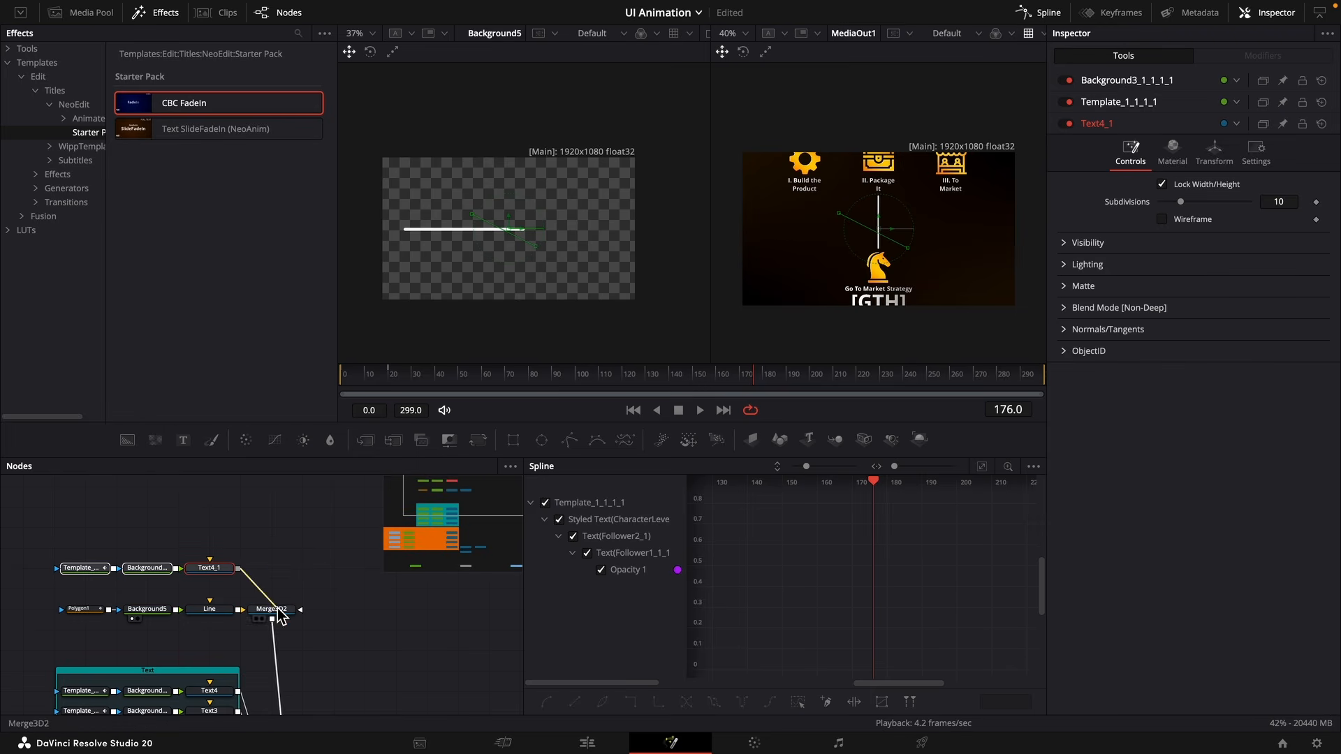
Rename the copied image plane as Text5 and place its branch directly above the Line branch.
click(210, 571)
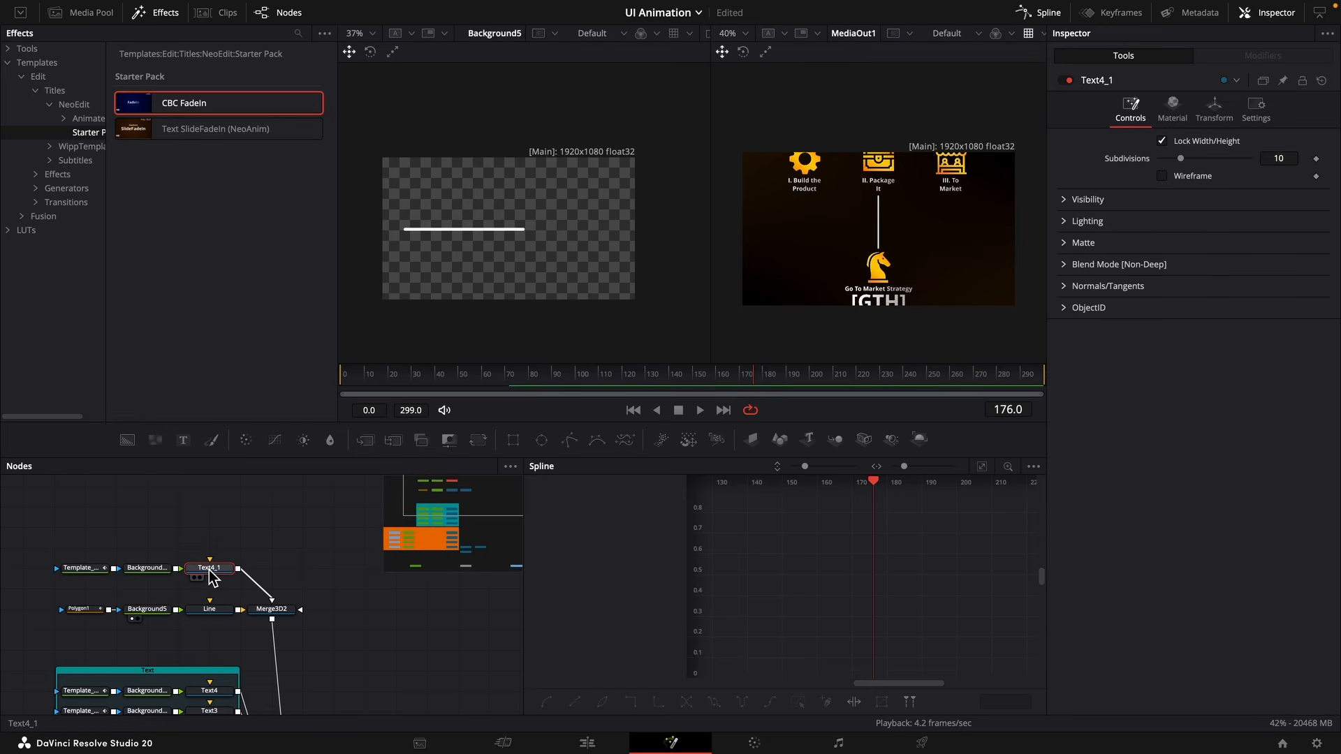
key(F2)
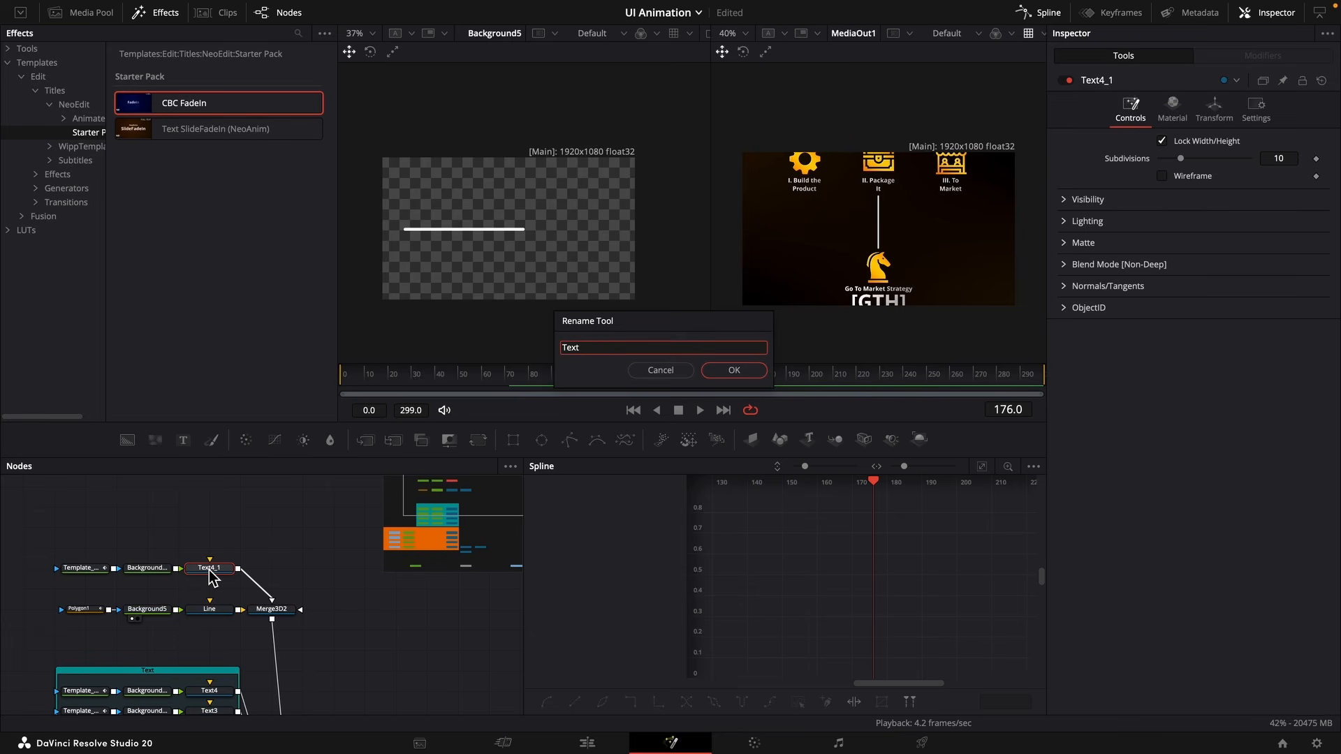
text(5)
key(Return)
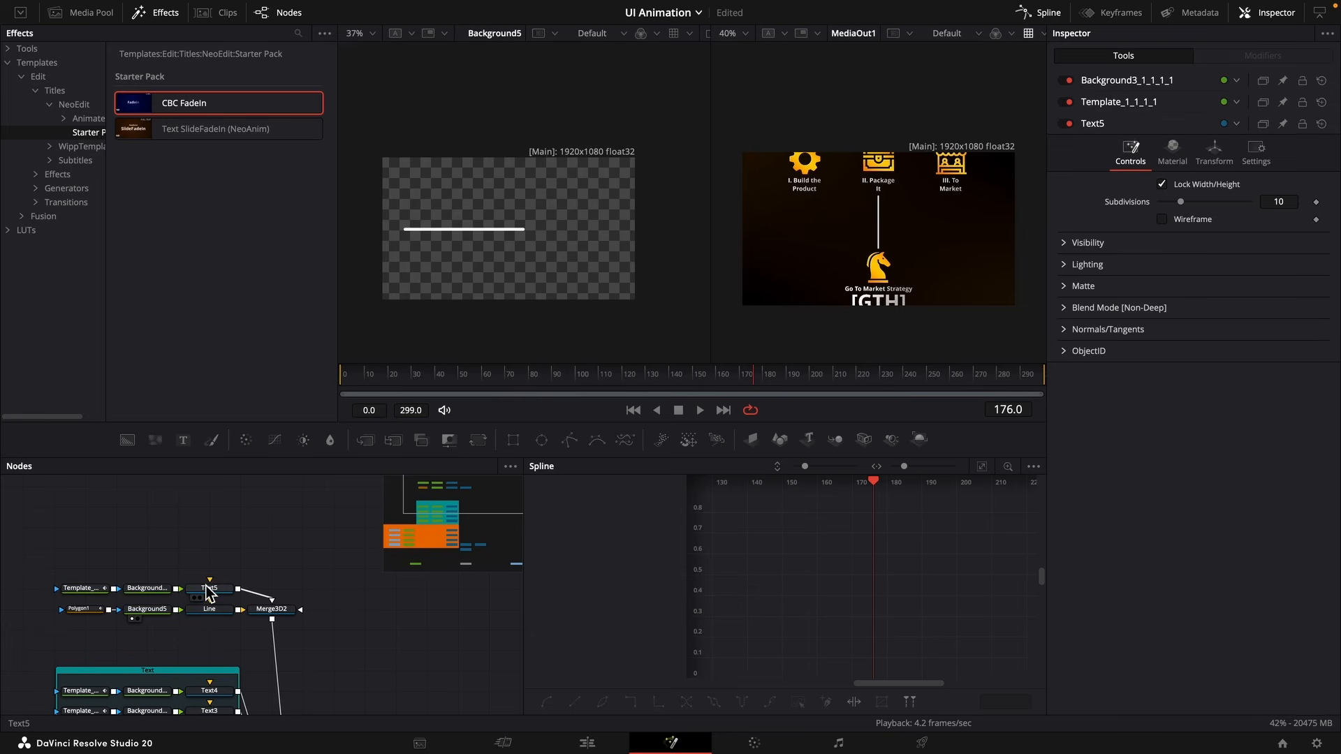
Replace the wording of the Text5 branch's text template with "This is a part of the business playbook".
click(99, 589)
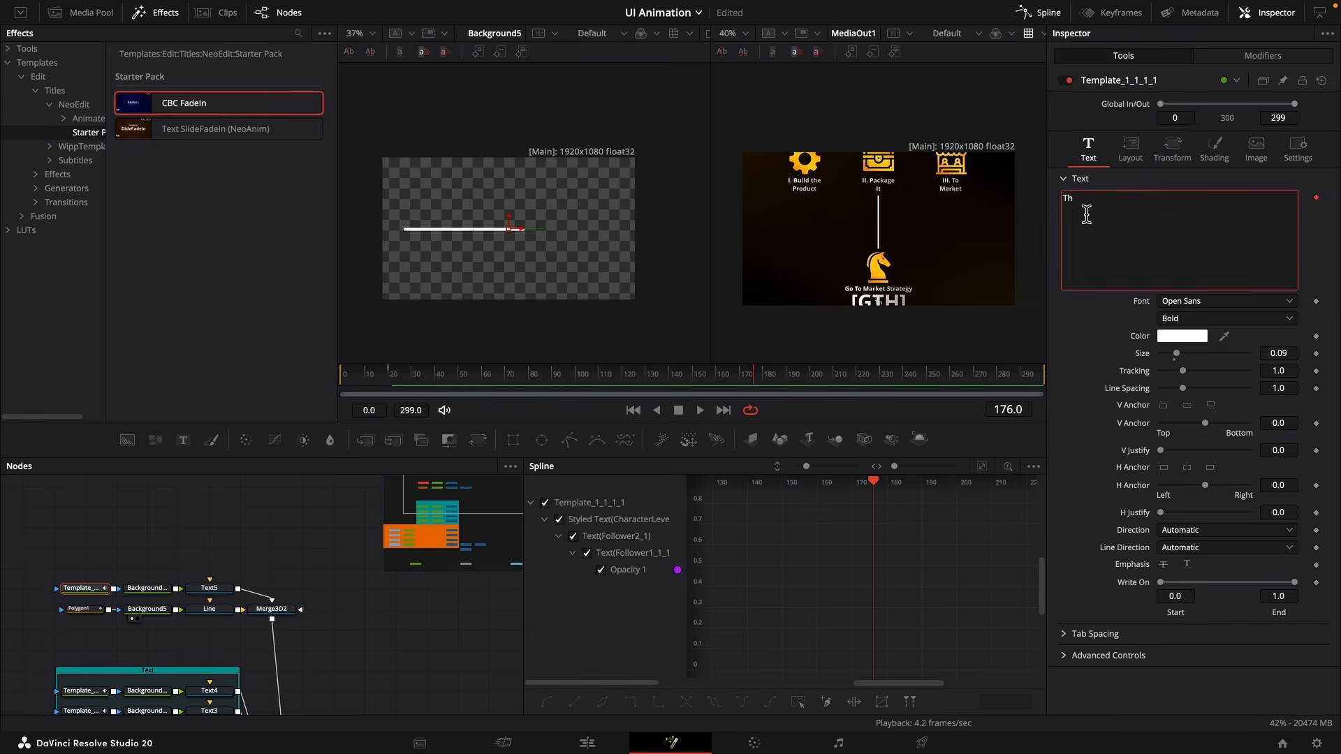
text(is a)
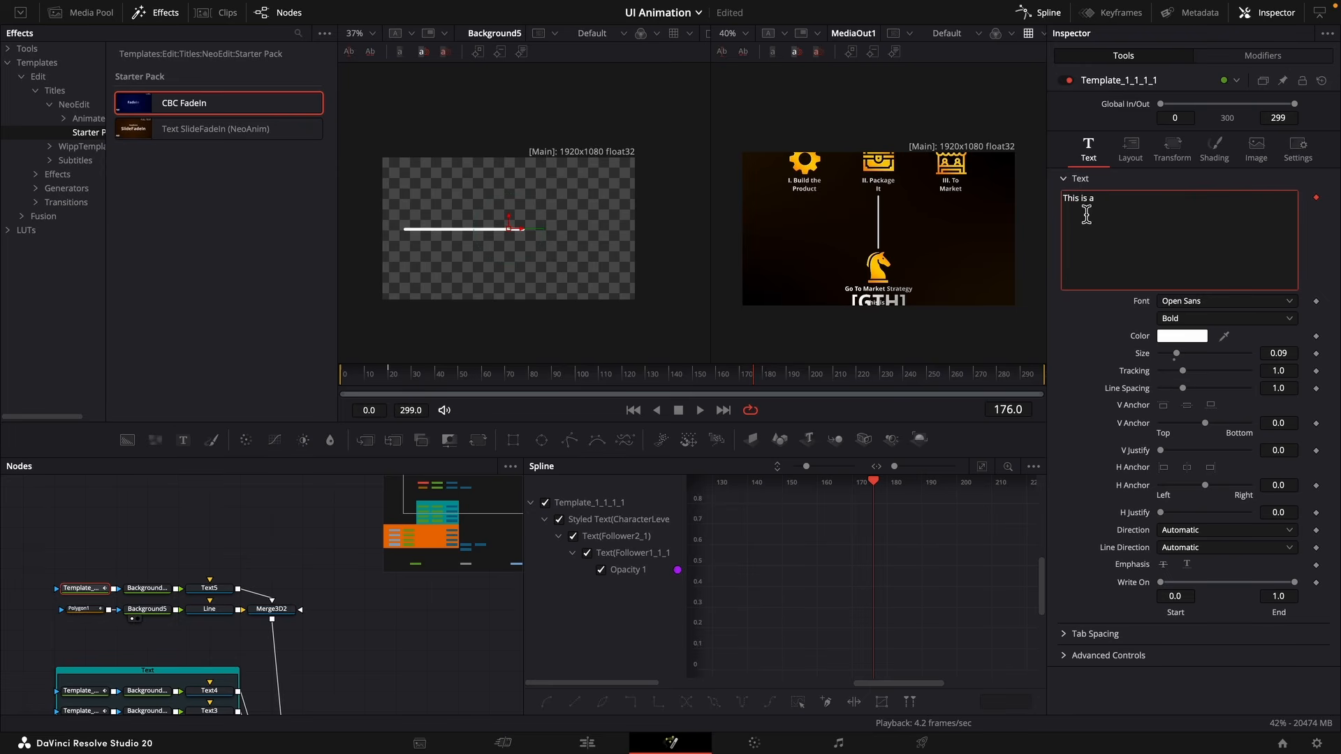
text( part of the)
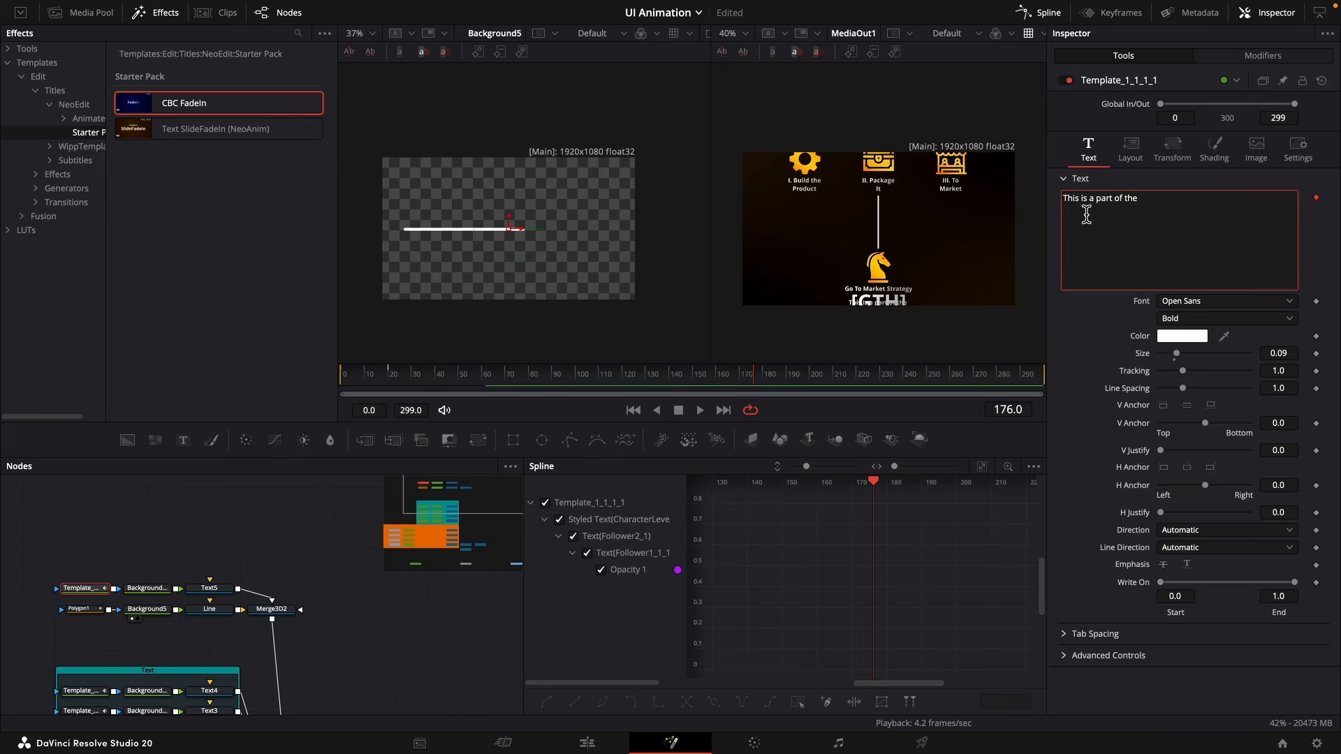
text( business playbook)
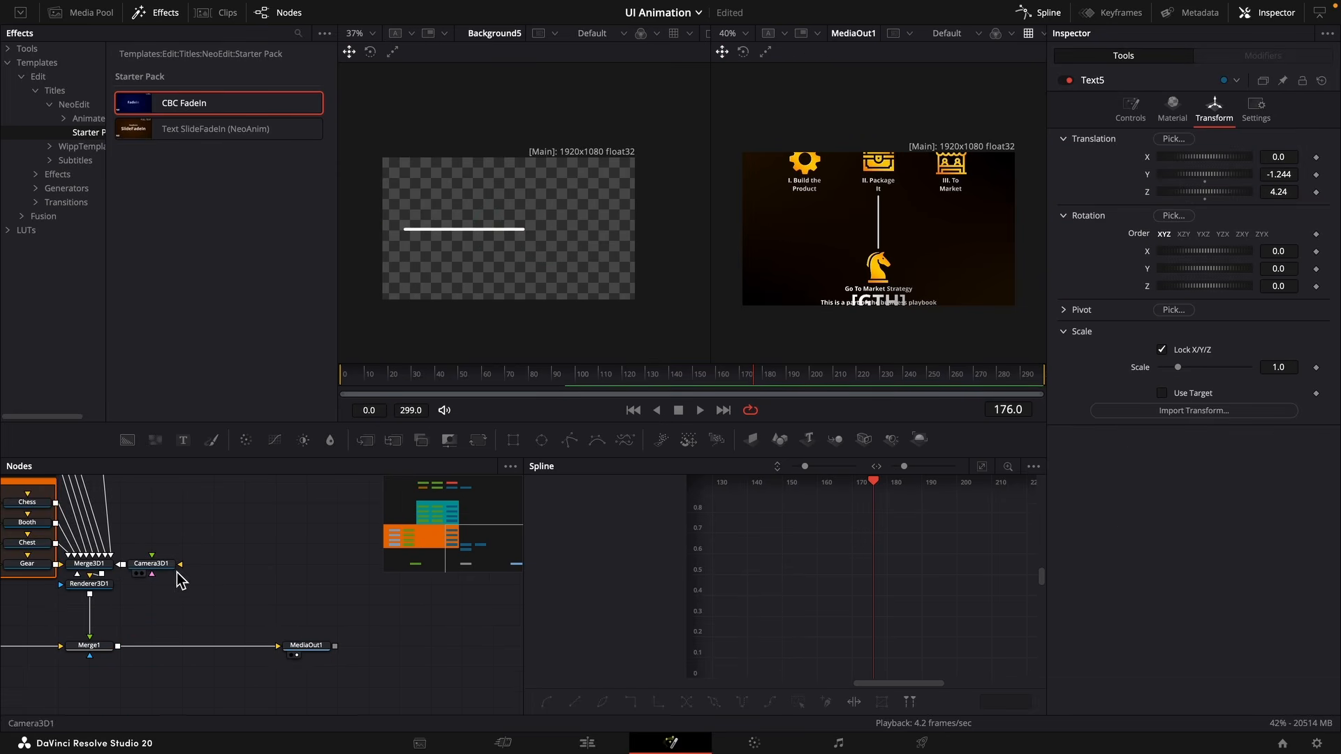
Lower Camera3D1 to frame the title, and place Text5 below it at Y -1.518 with a scale of 1.132.
click(152, 565)
drag(1278, 174, 1229, 174)
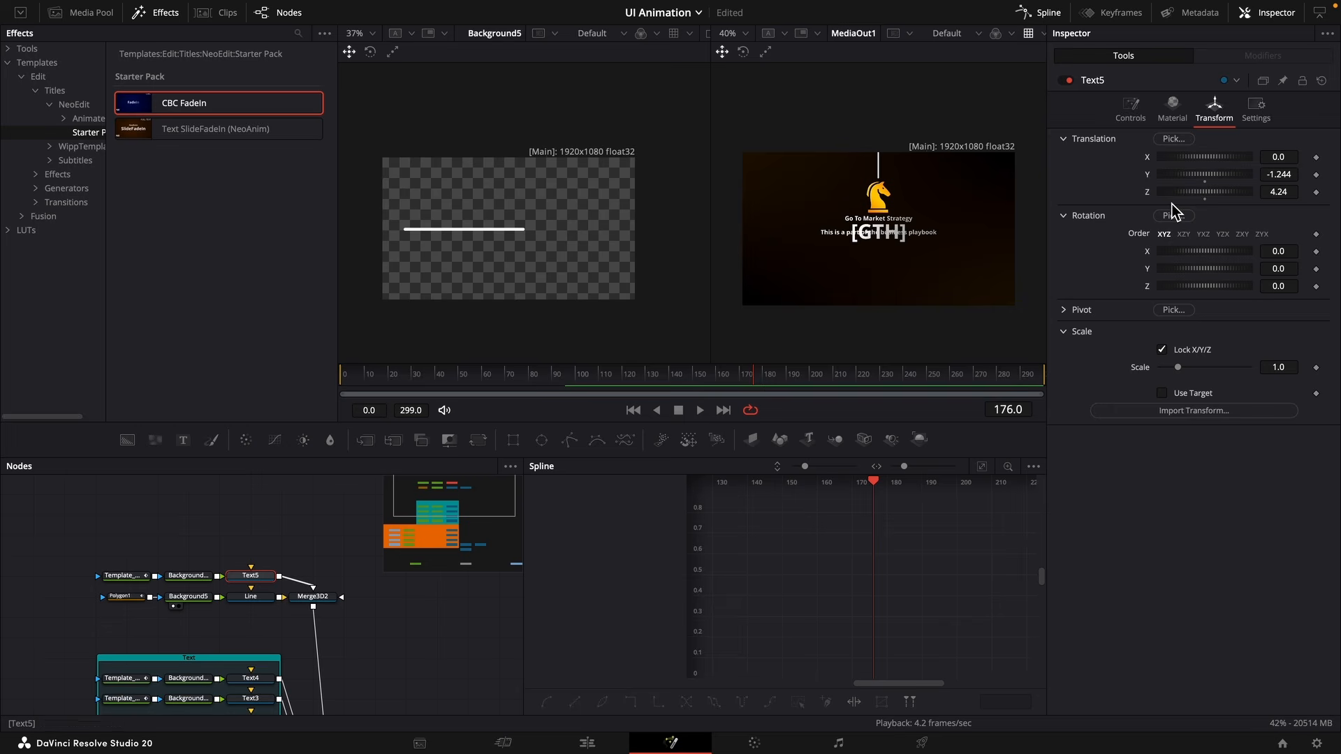
drag(1279, 174, 1236, 174)
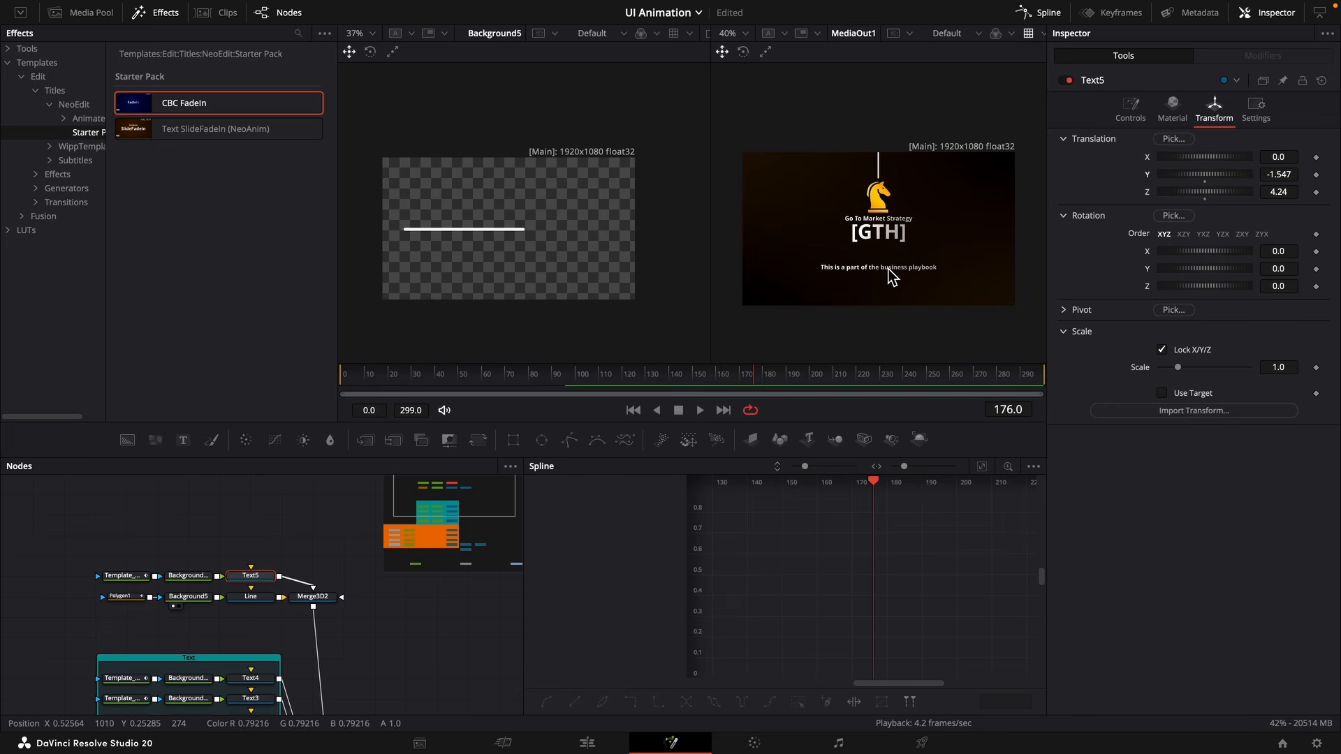
drag(1278, 367, 1303, 366)
drag(1285, 174, 1289, 174)
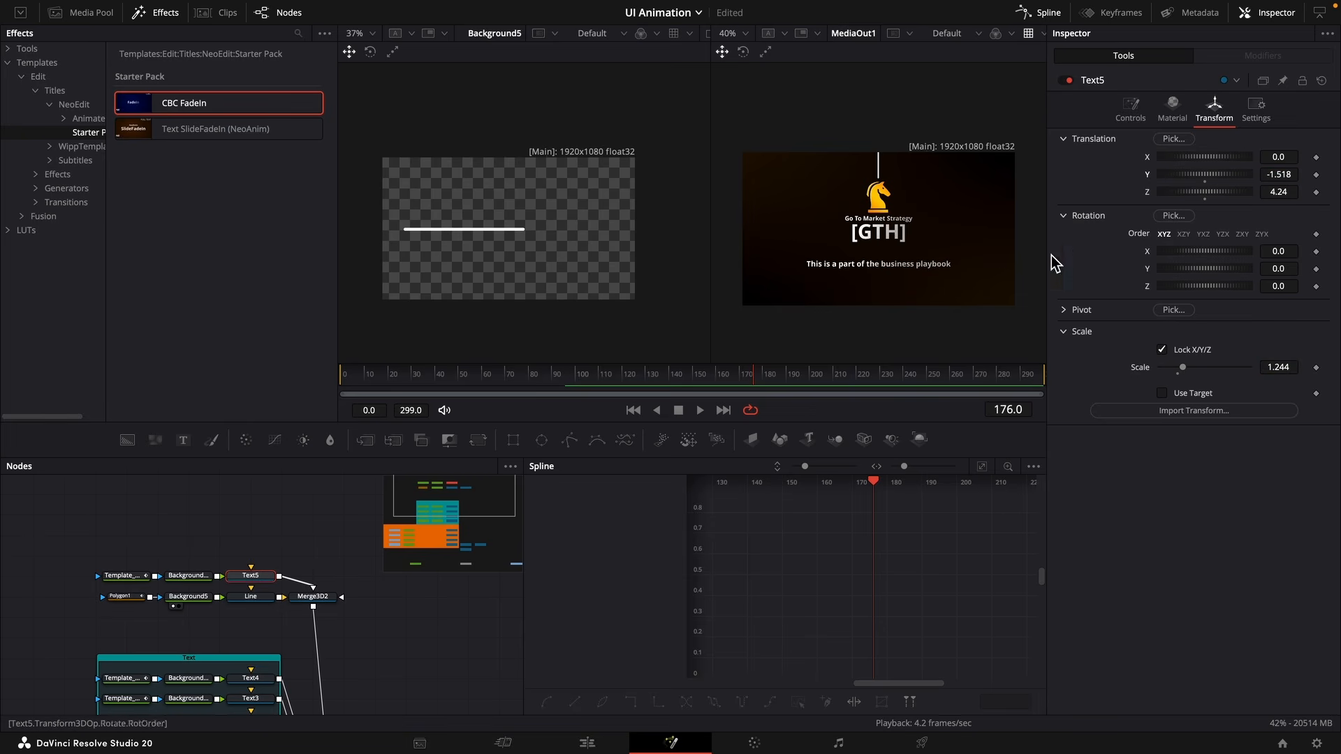
scroll(851, 257, up, 3)
drag(1270, 367, 1259, 366)
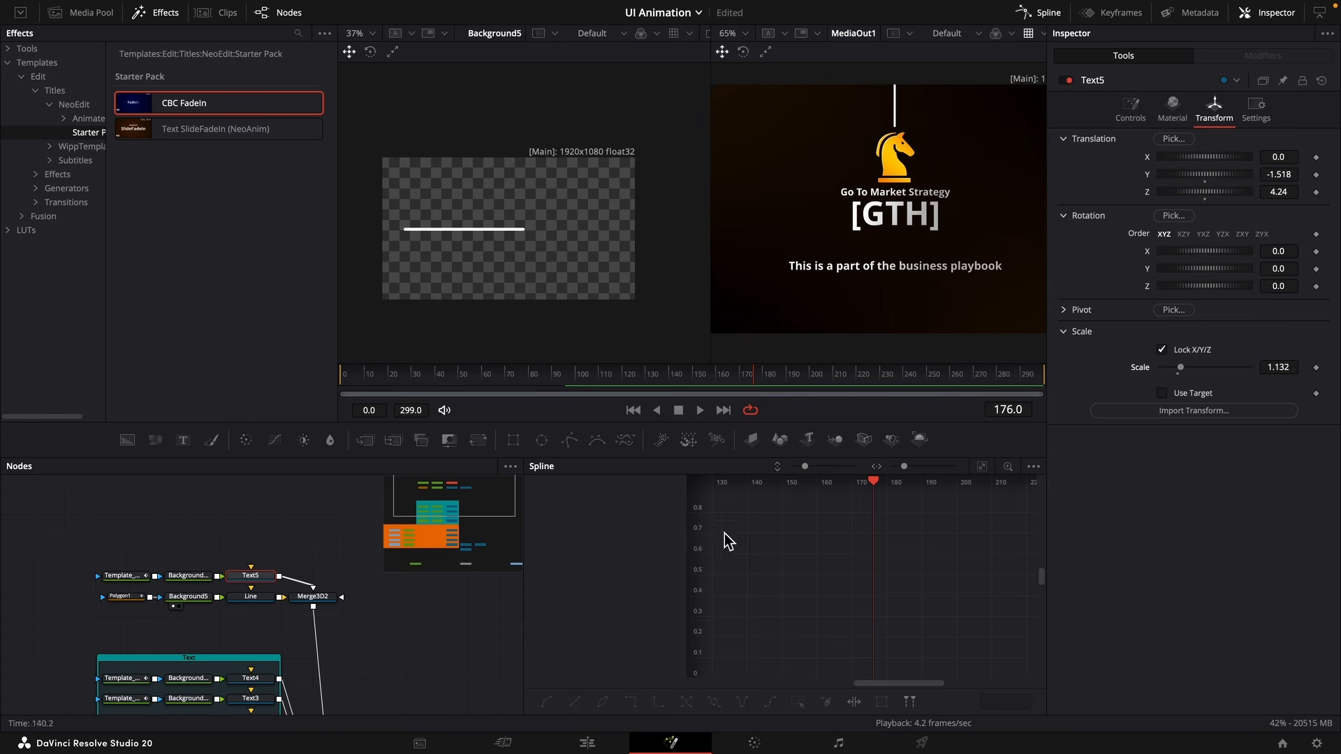
Set the gradient type of the Text5 branch's background to Radial and show that background in the second viewer.
click(196, 574)
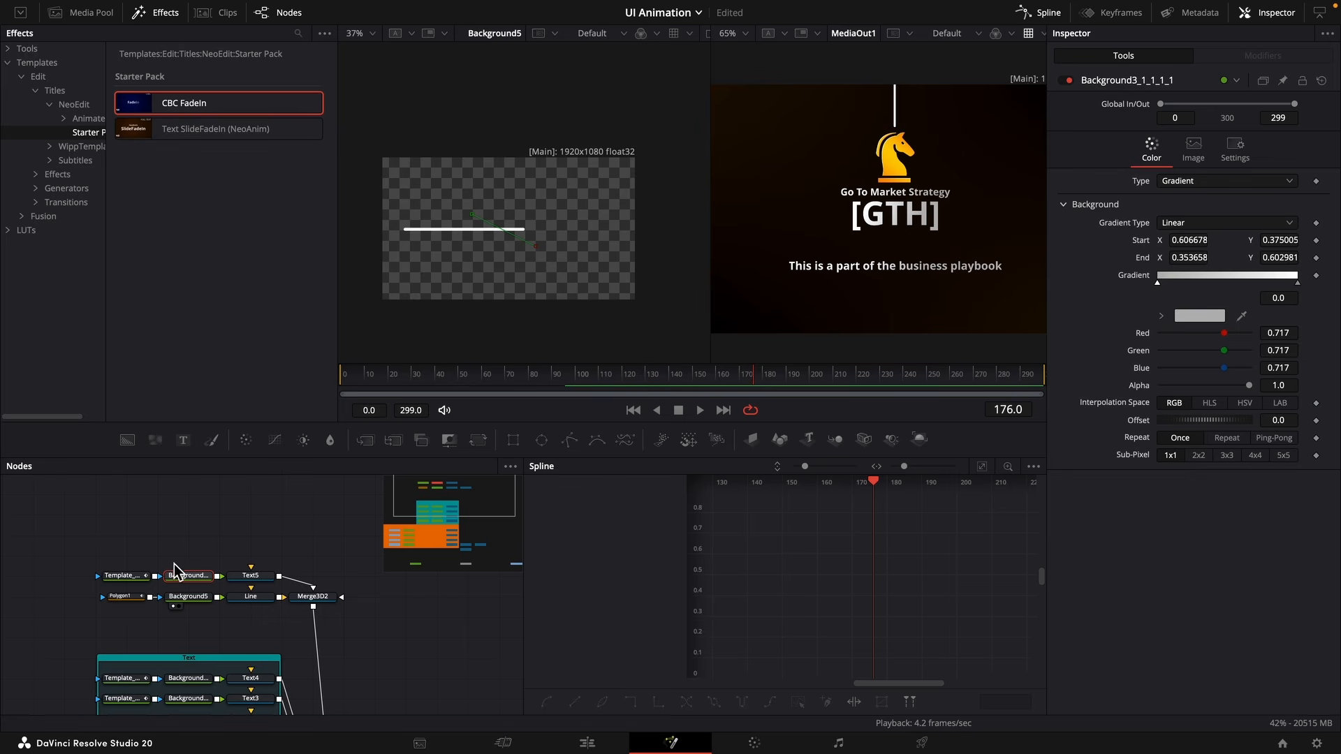
click(1238, 224)
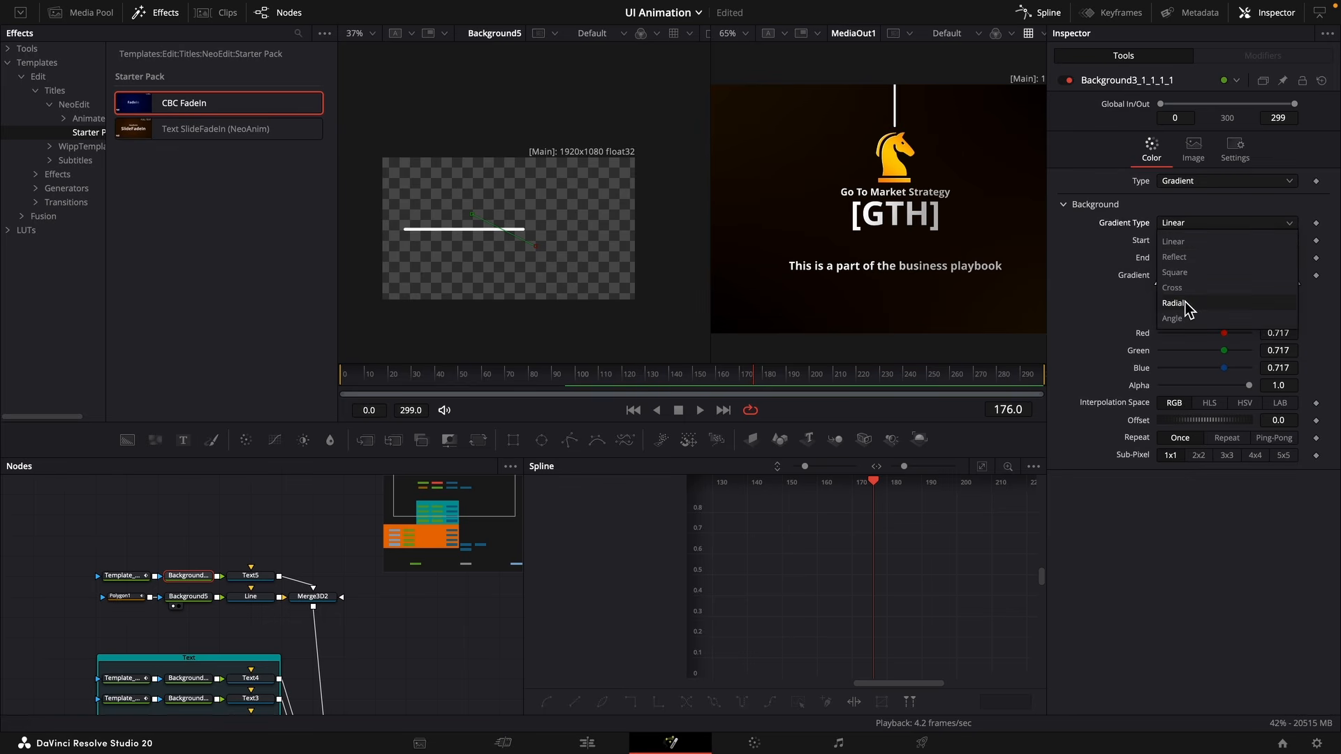
click(1173, 302)
scroll(990, 290, down, 4)
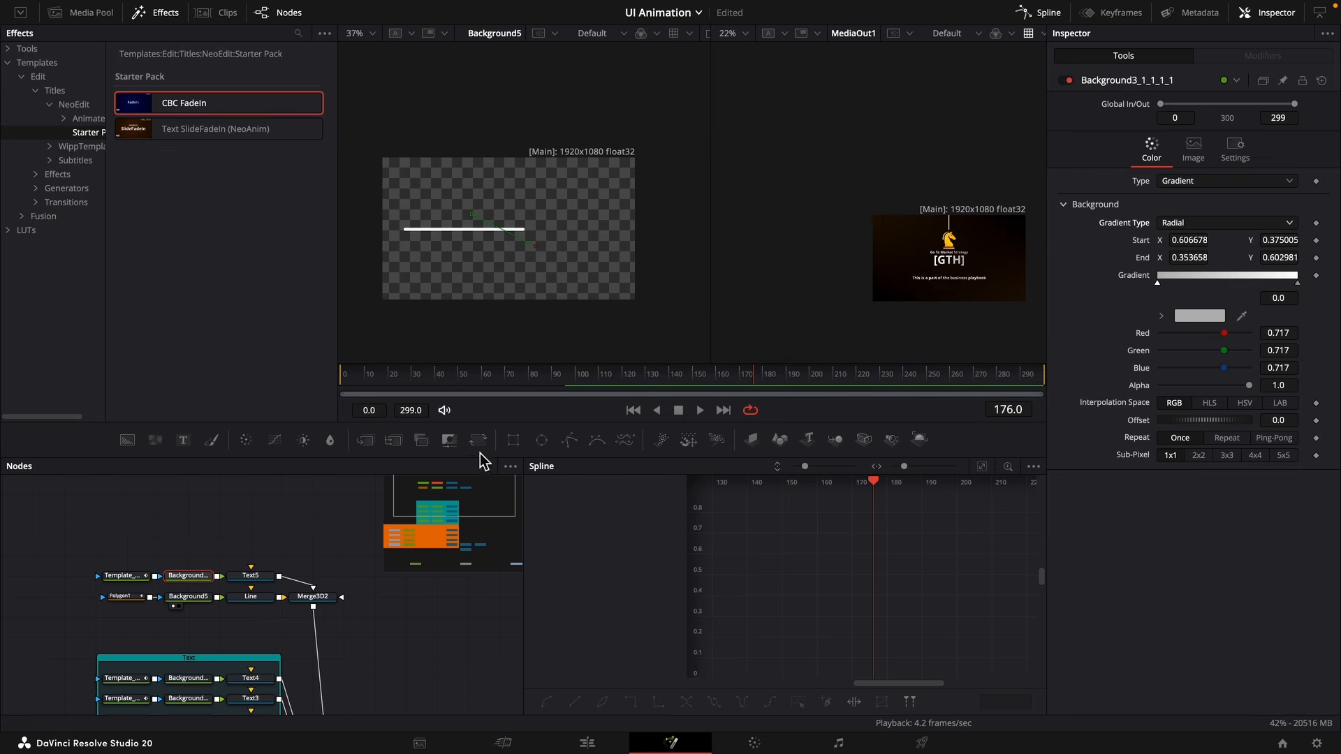
key(2)
scroll(970, 275, up, 3)
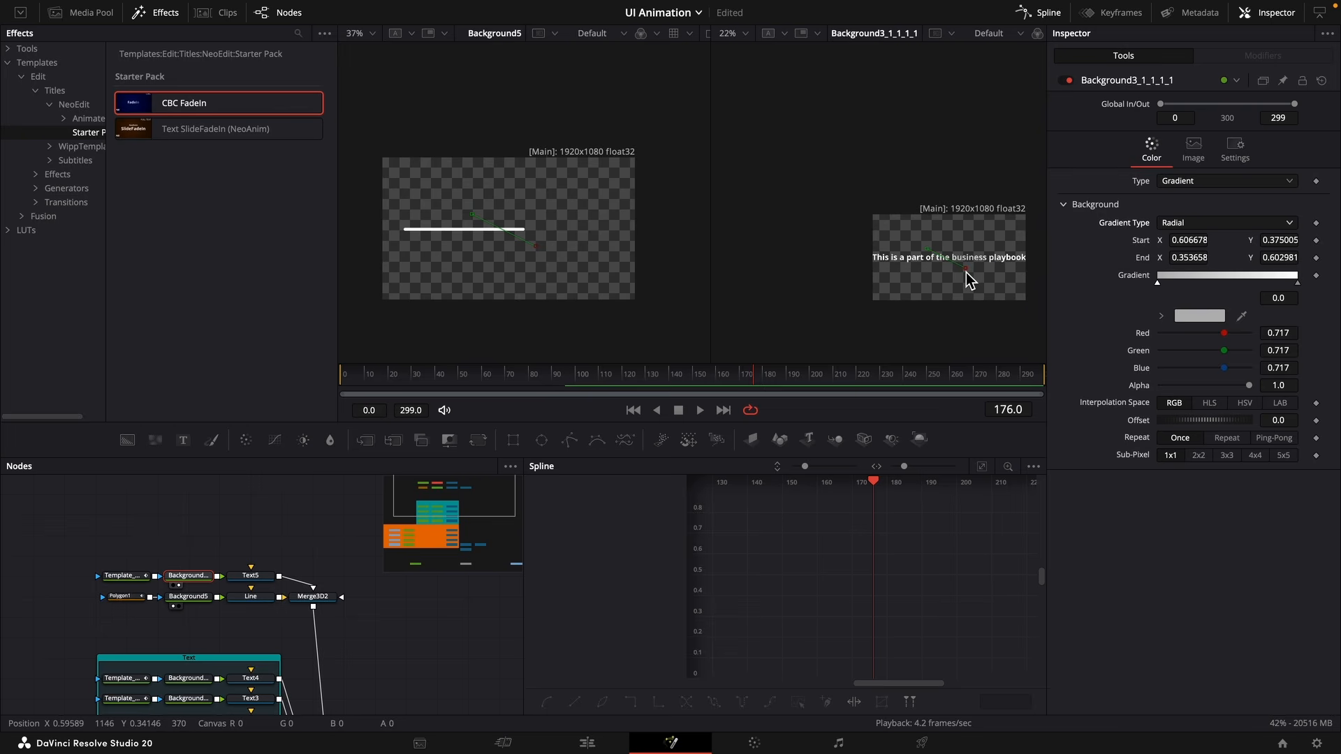
click(965, 273)
Set the business playbook text's font to TacticSans-MedIt and reduce its size to fit the frame.
click(134, 583)
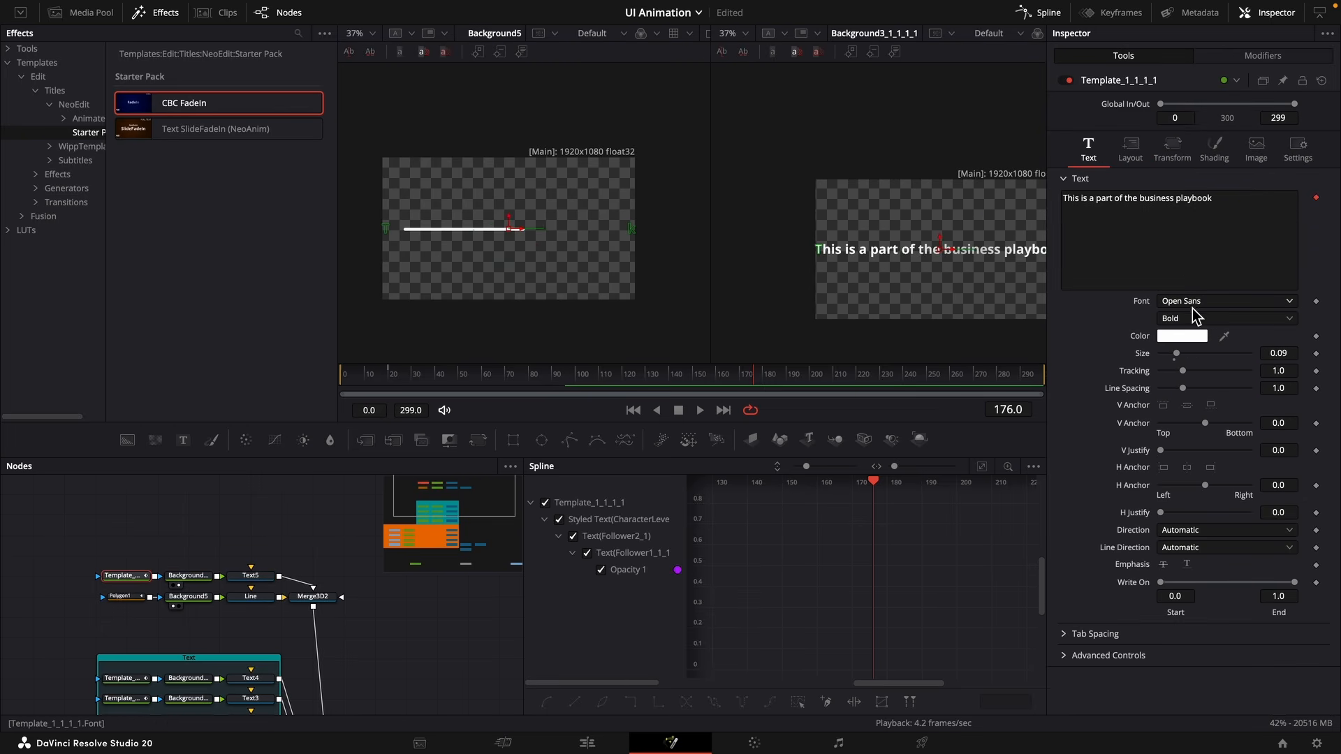
click(1192, 307)
click(1191, 307)
drag(1278, 353, 1265, 353)
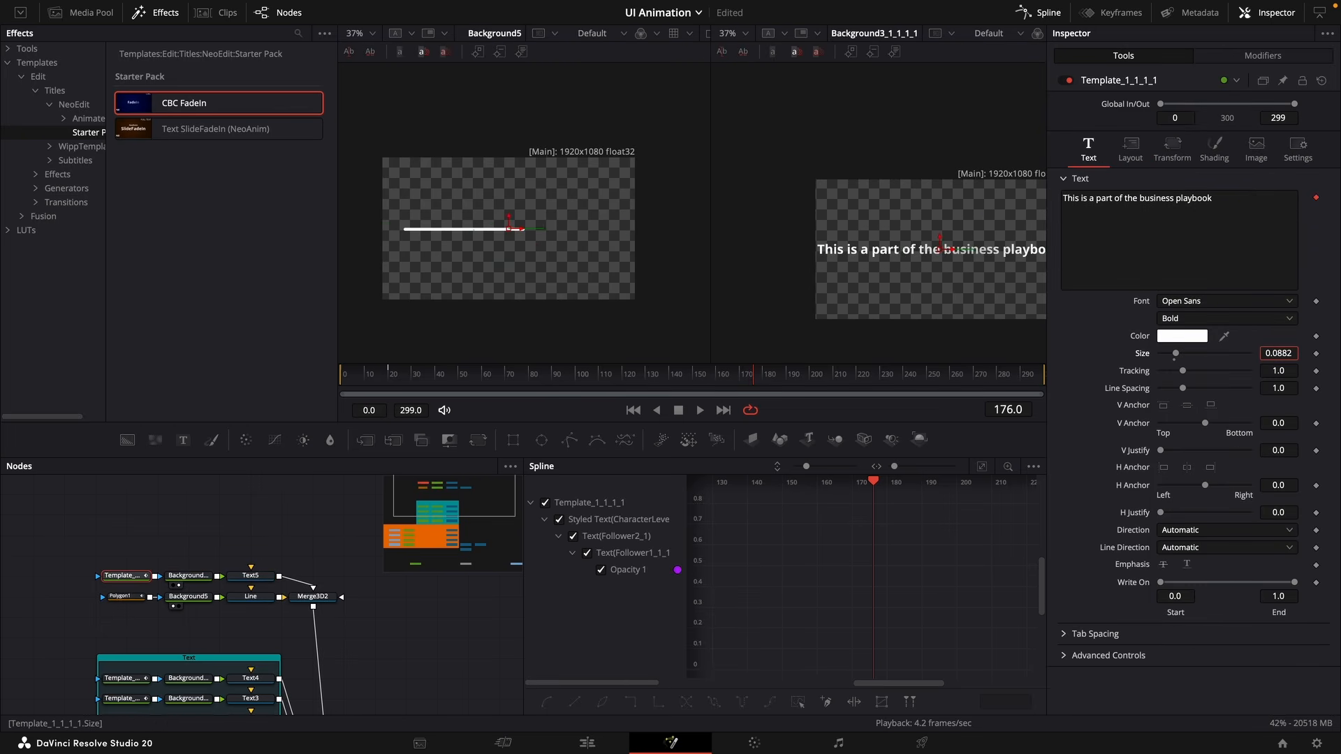
click(1242, 302)
key(i)
key(Down)
key(Down)
key(Down)
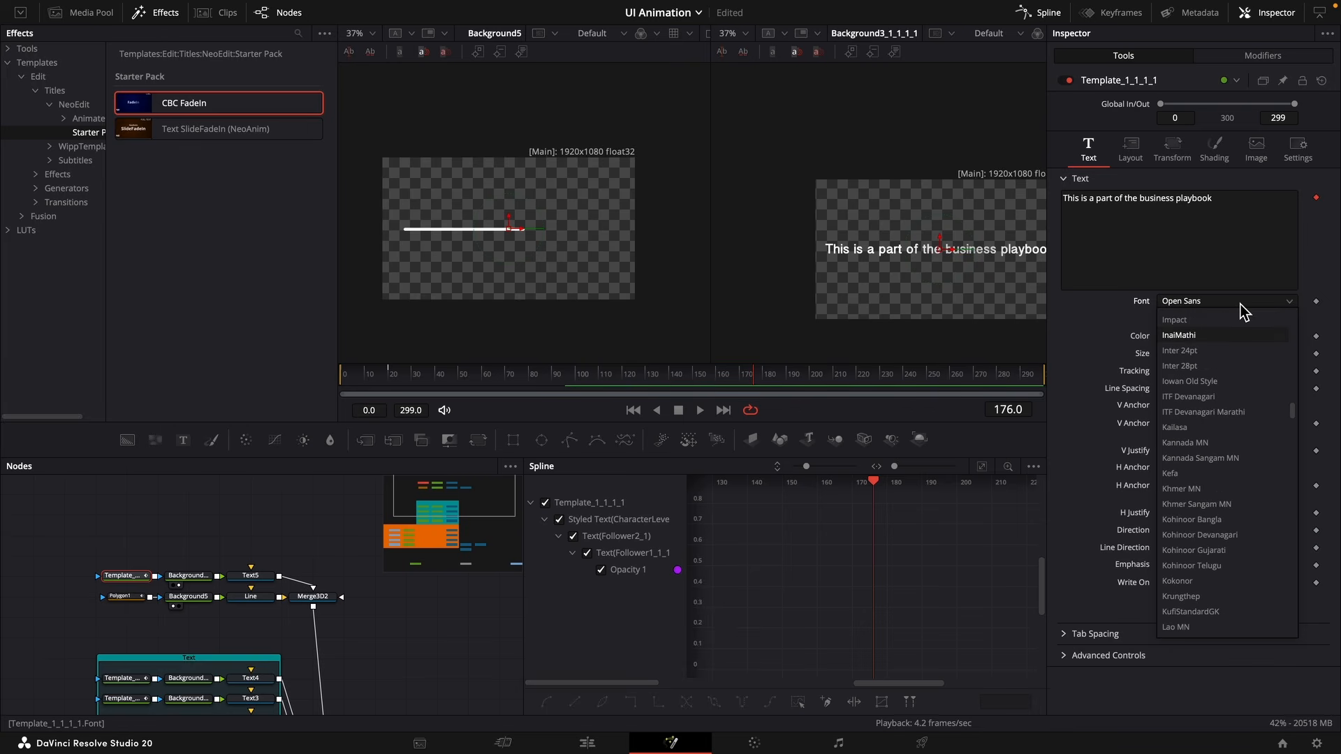
key(c)
key(h)
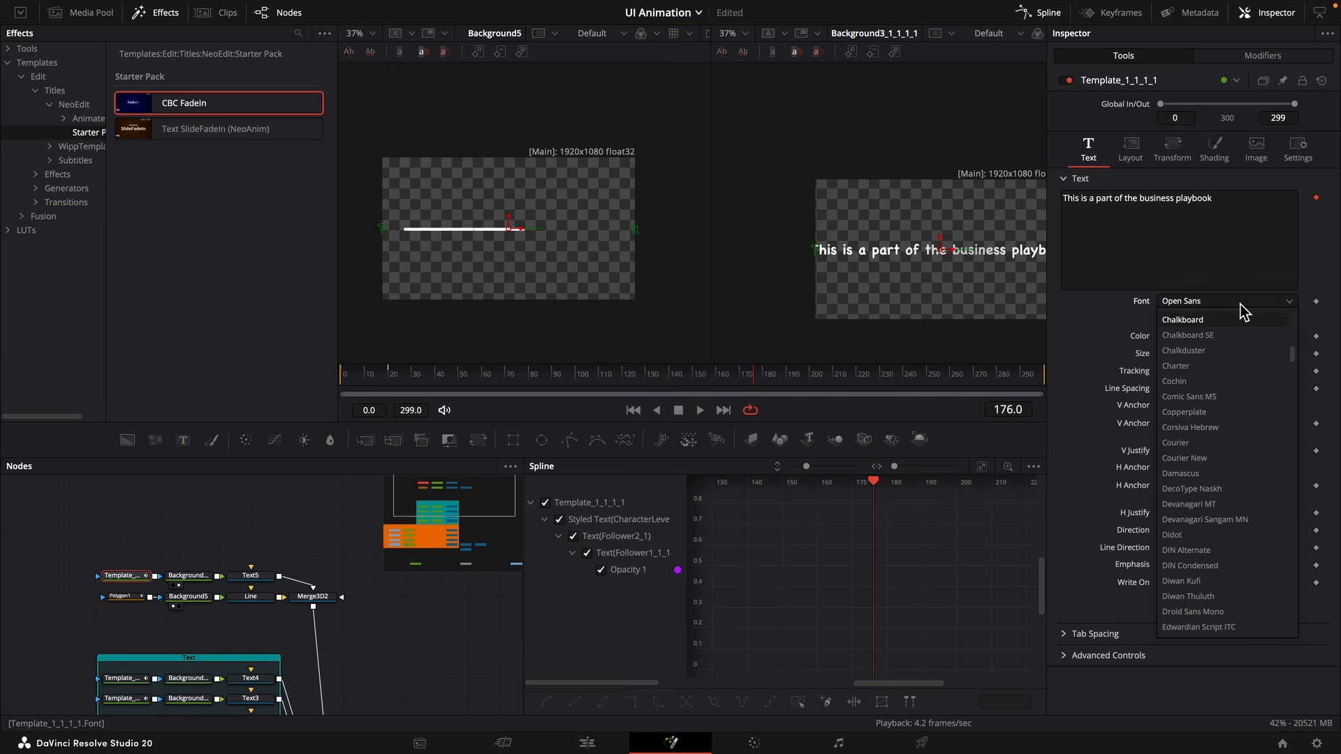
key(t)
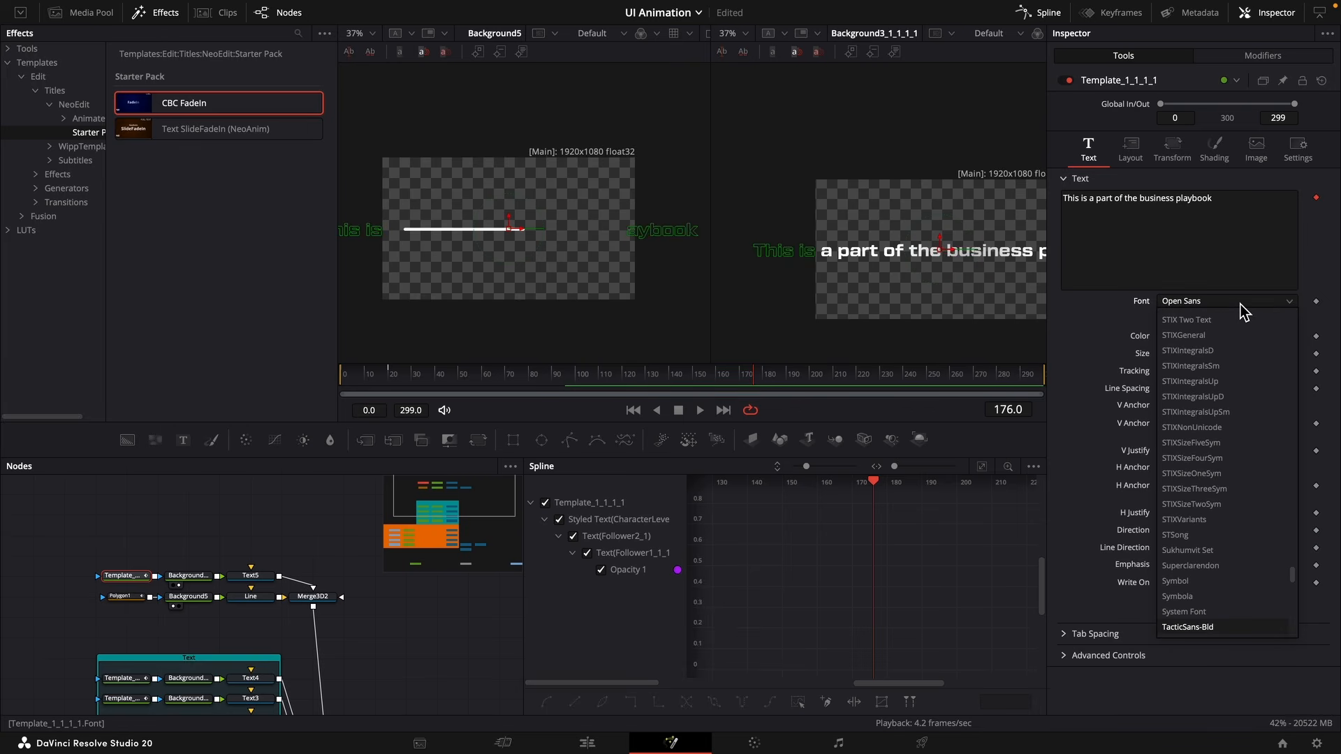
key(Down)
key(Down)
key(Down)
key(Down)
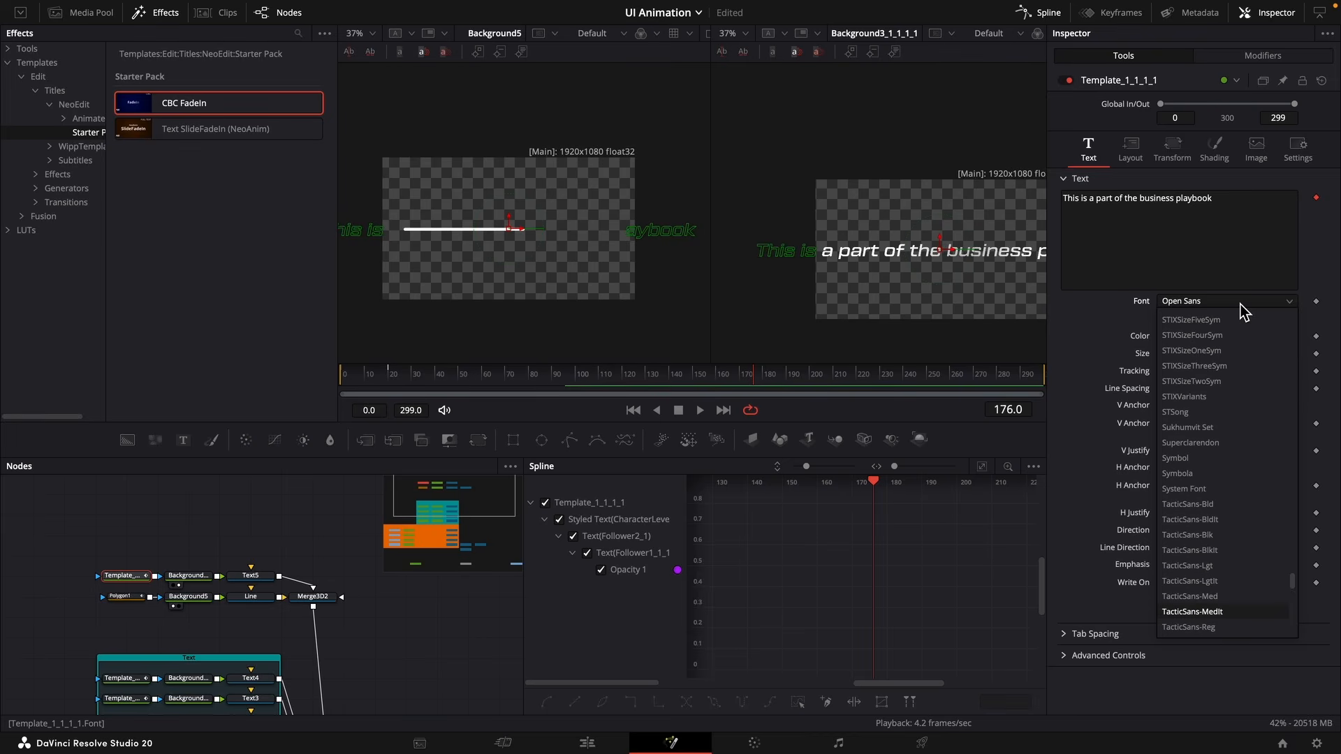
key(Return)
drag(1278, 354, 1231, 354)
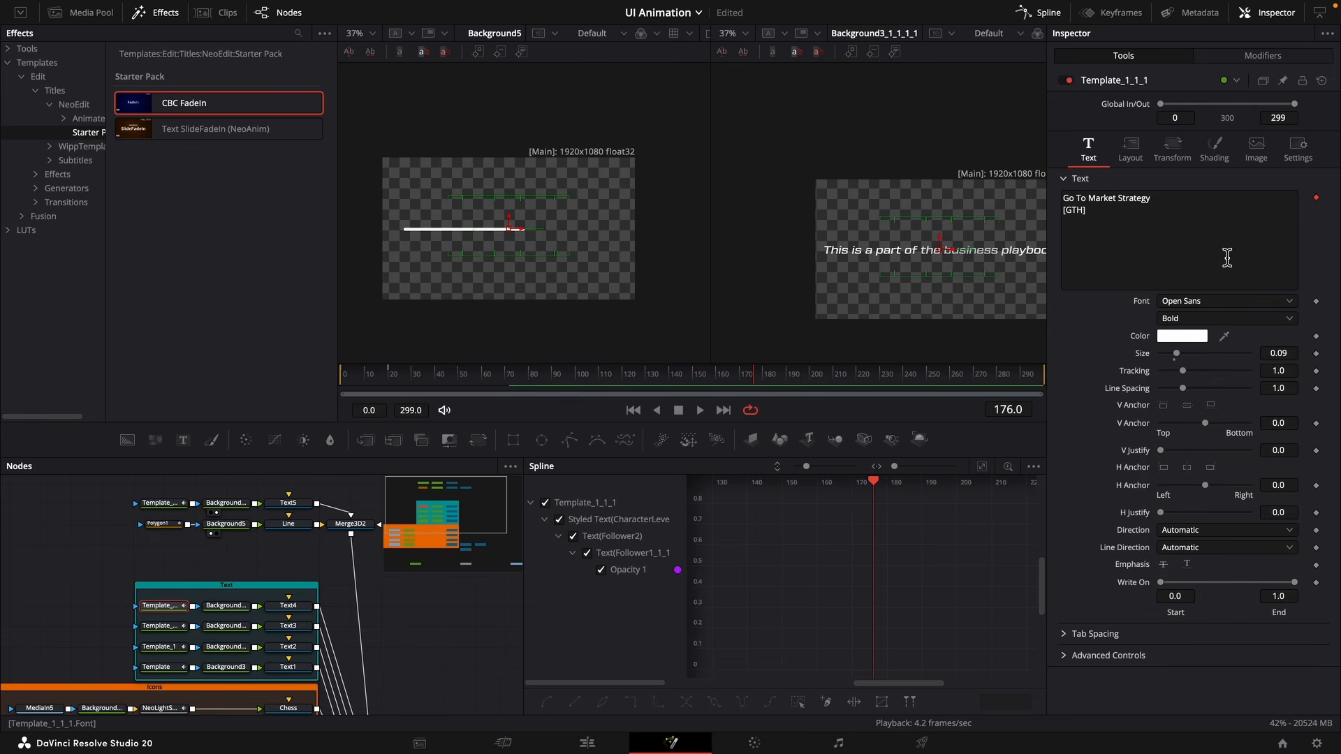
Set the Go To Market Strategy title's font to Inter 28pt in SemiBold.
click(1212, 303)
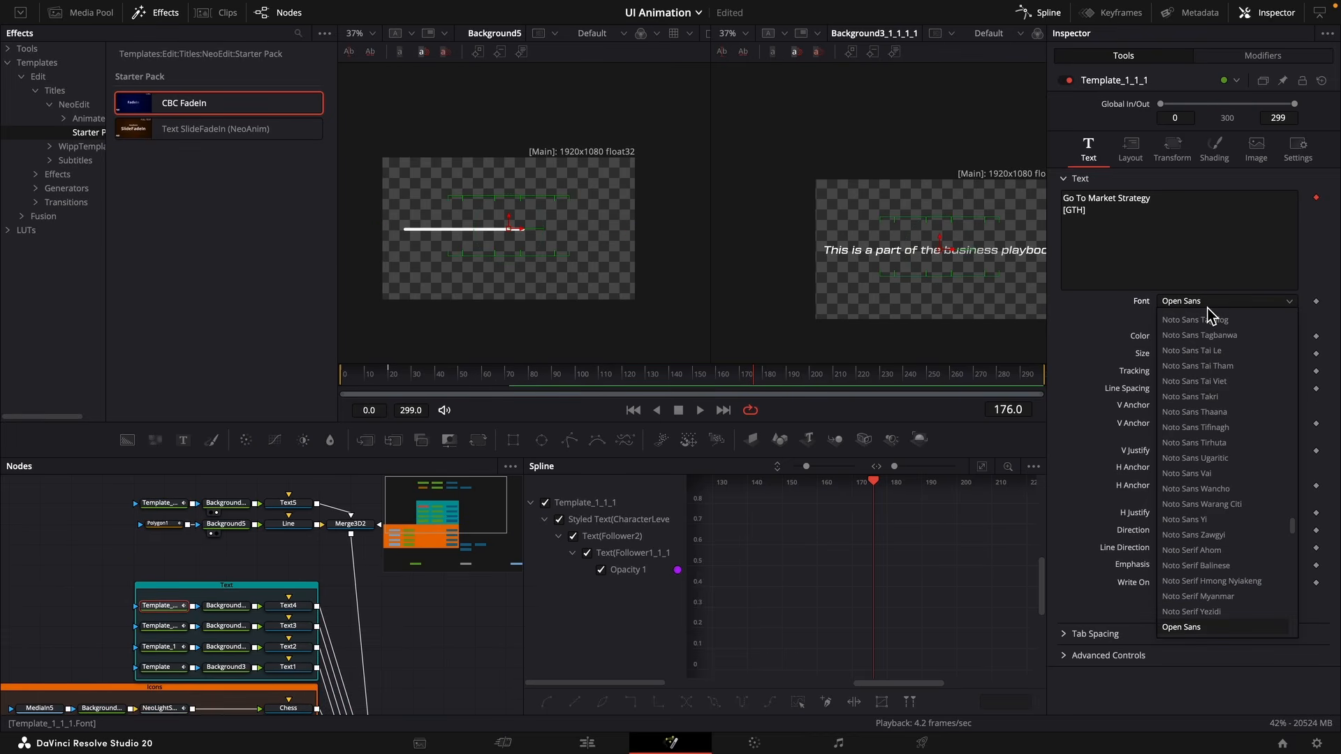
scroll(1211, 315, up, 10)
click(1205, 365)
click(1204, 318)
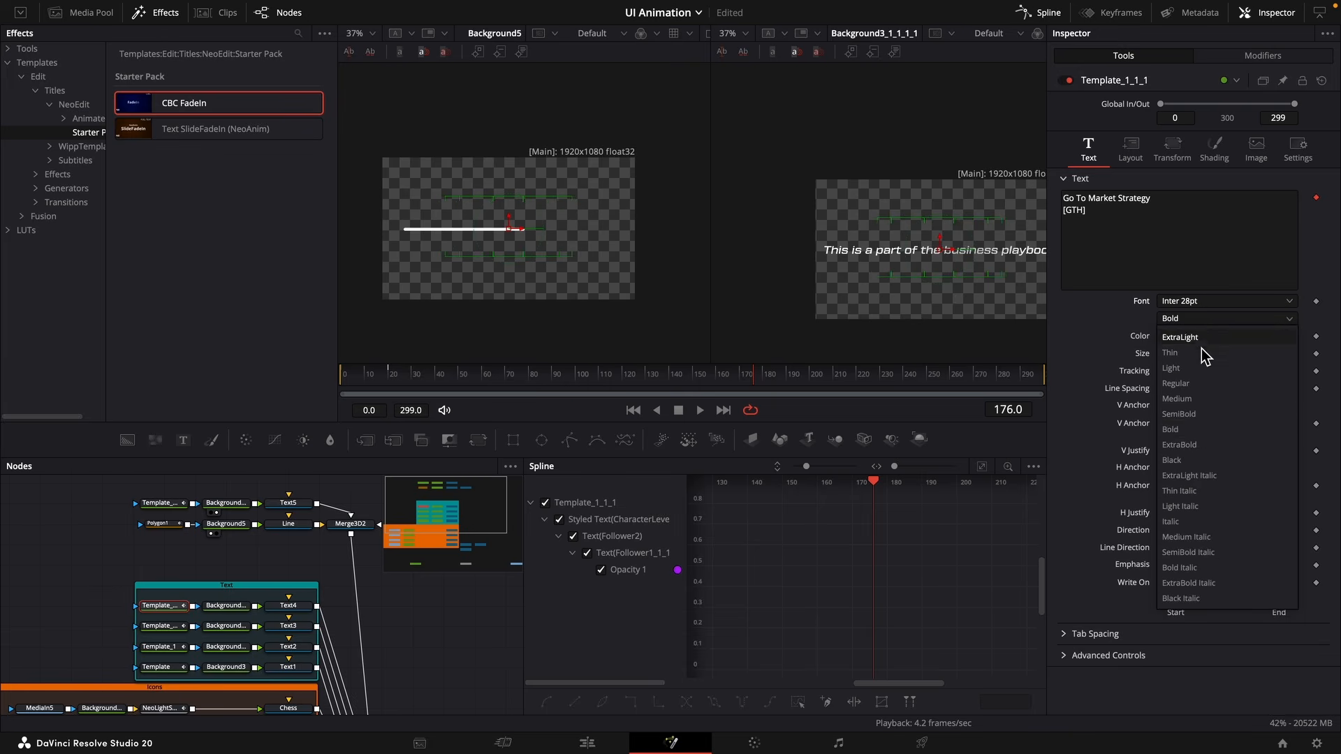
click(1196, 414)
Change the font of the "III. To Market" label to Inter 24pt.
click(1237, 301)
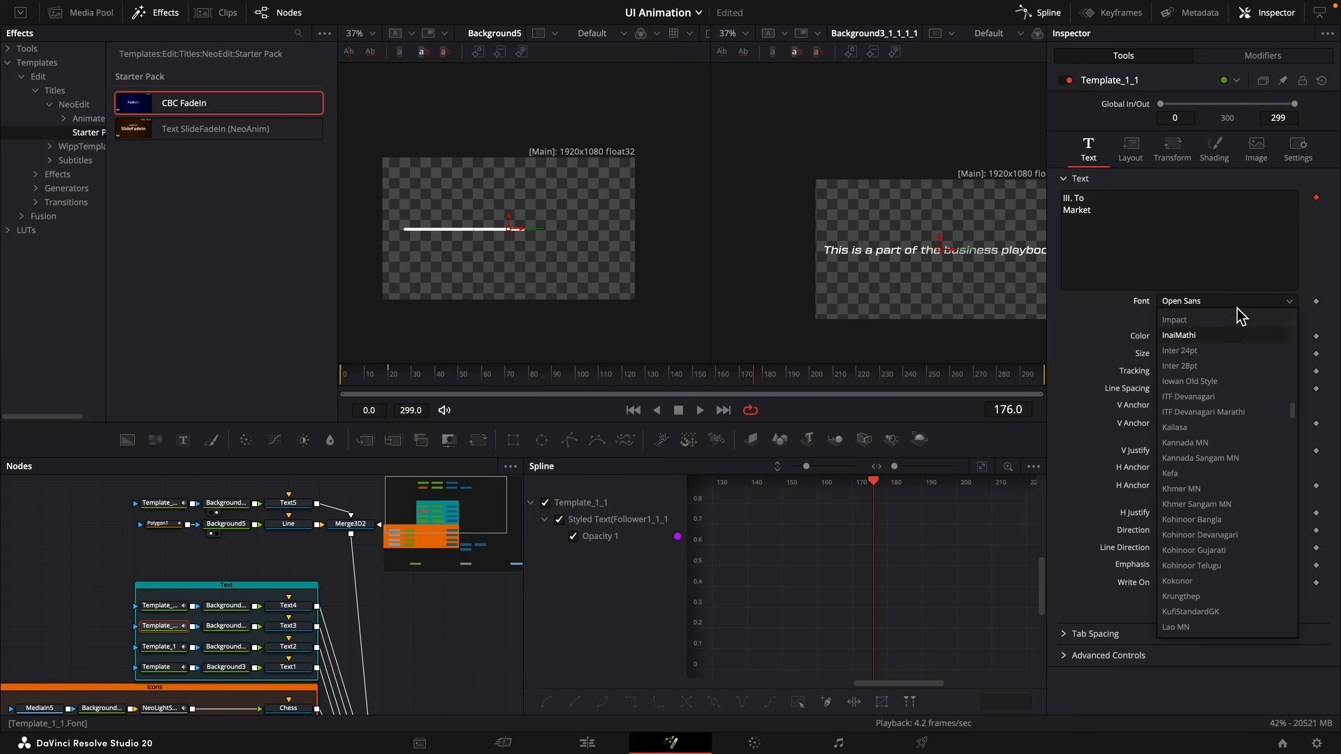
click(1187, 350)
click(1234, 318)
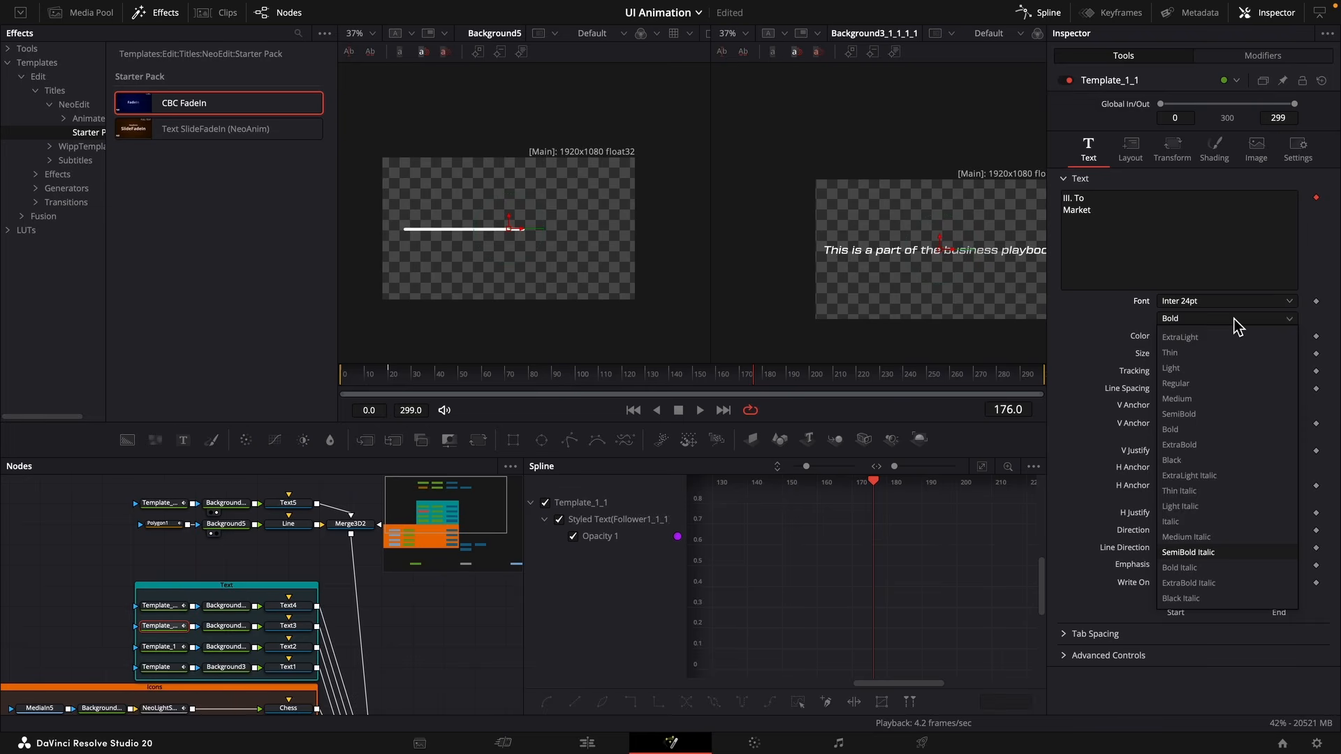
click(1237, 327)
Set the "II. Package It" and "I. Build the Product" labels to Inter 28pt, using SemiBold for "I. Build the Product".
click(1192, 301)
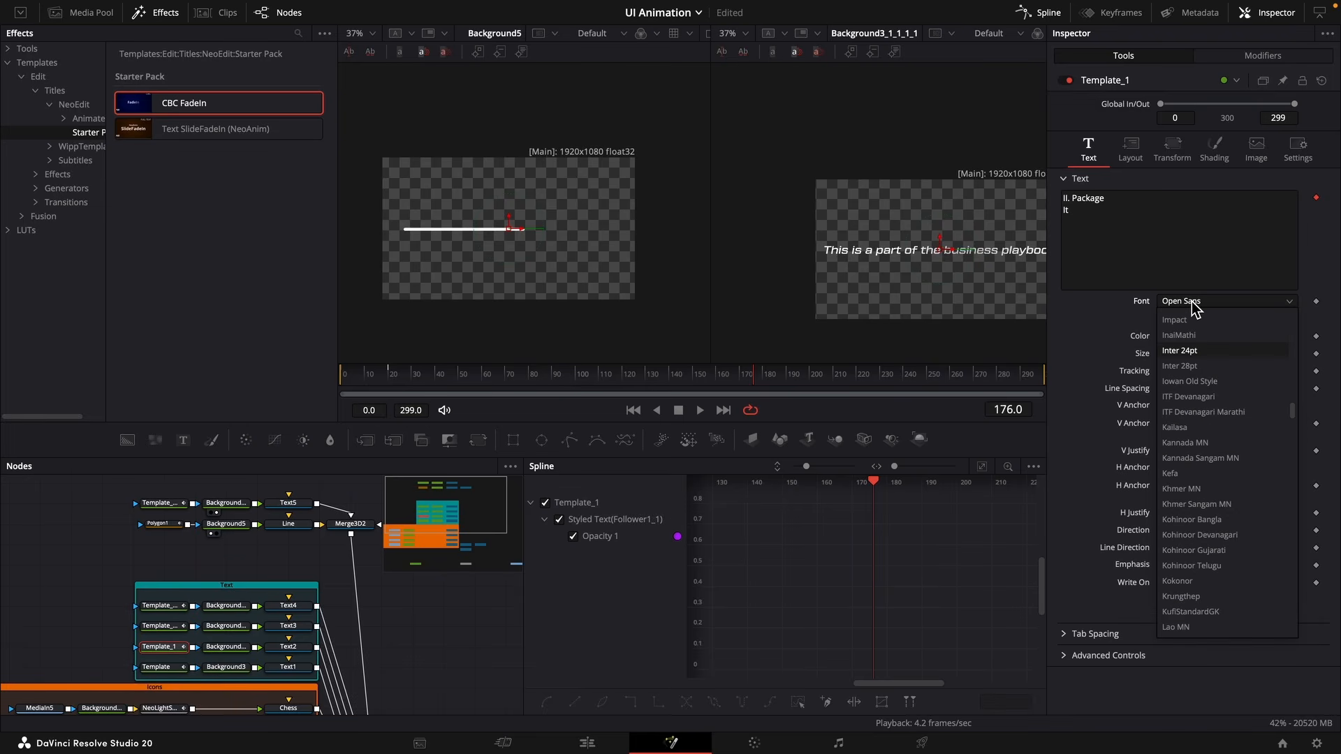
click(1190, 366)
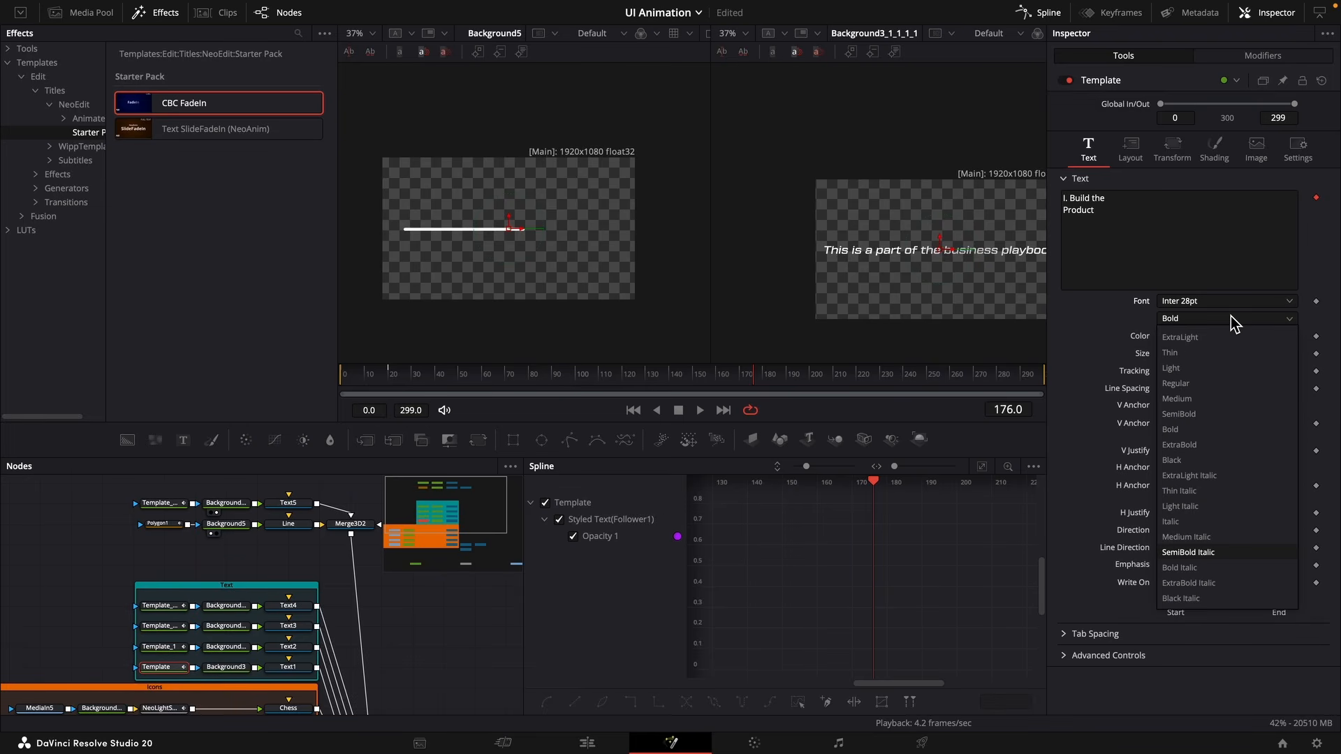
click(1231, 318)
click(1230, 318)
click(1179, 415)
Centre the playbook text's gradient start at about X 0.545, Y 0.5 and colour its first stop light orange.
scroll(254, 622, up, 3)
click(235, 596)
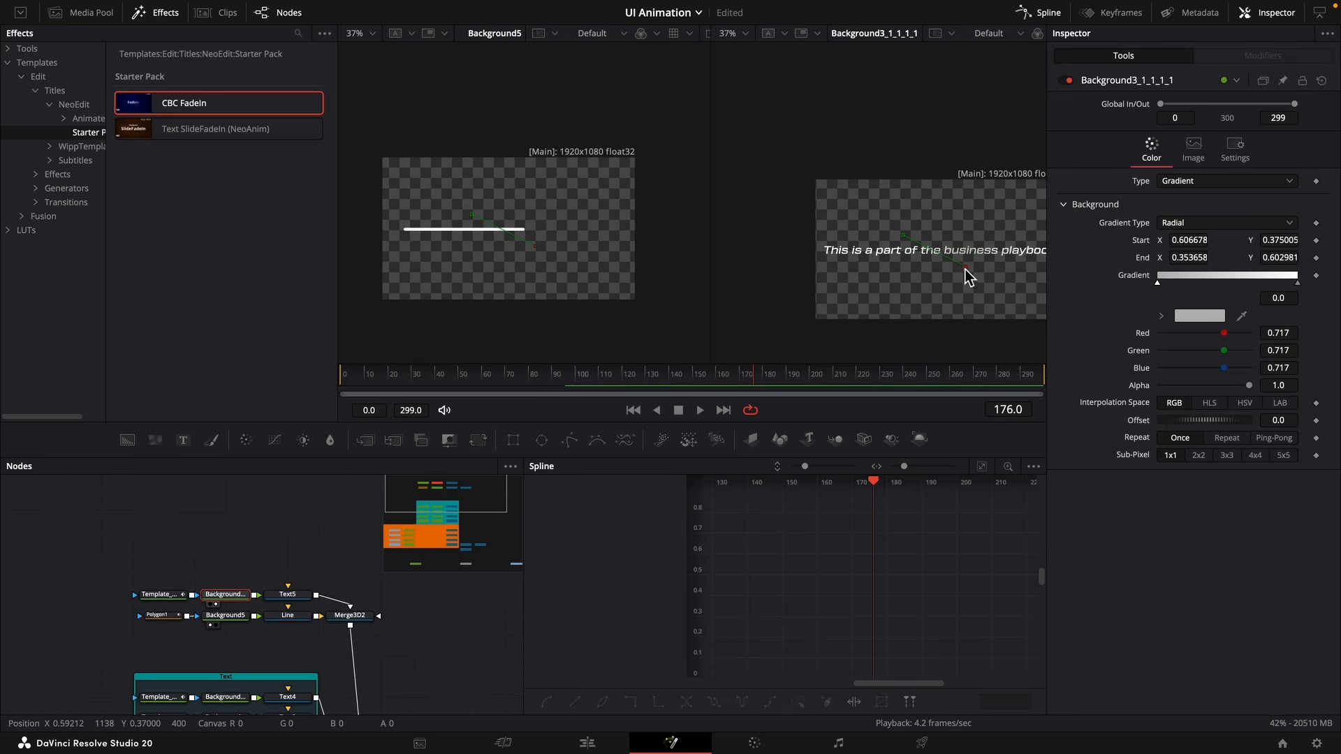
drag(954, 253, 947, 249)
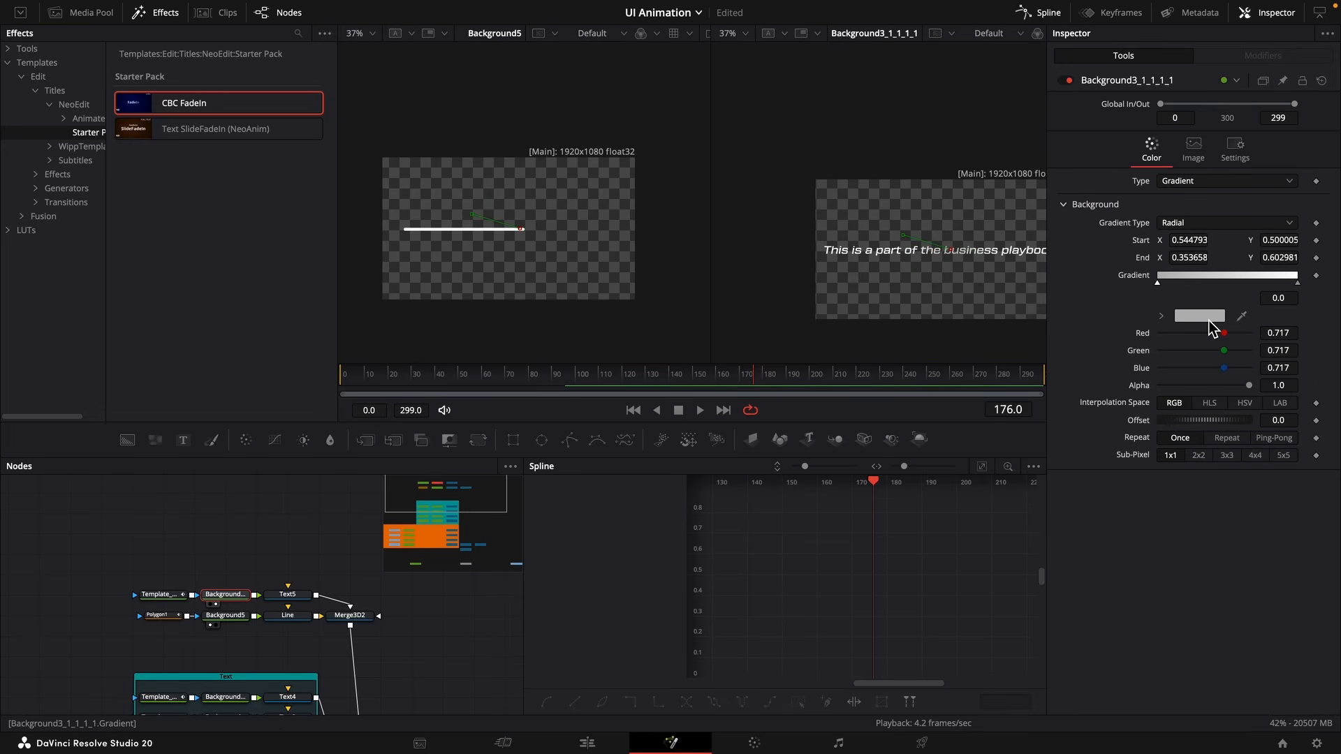
click(1161, 317)
click(1284, 338)
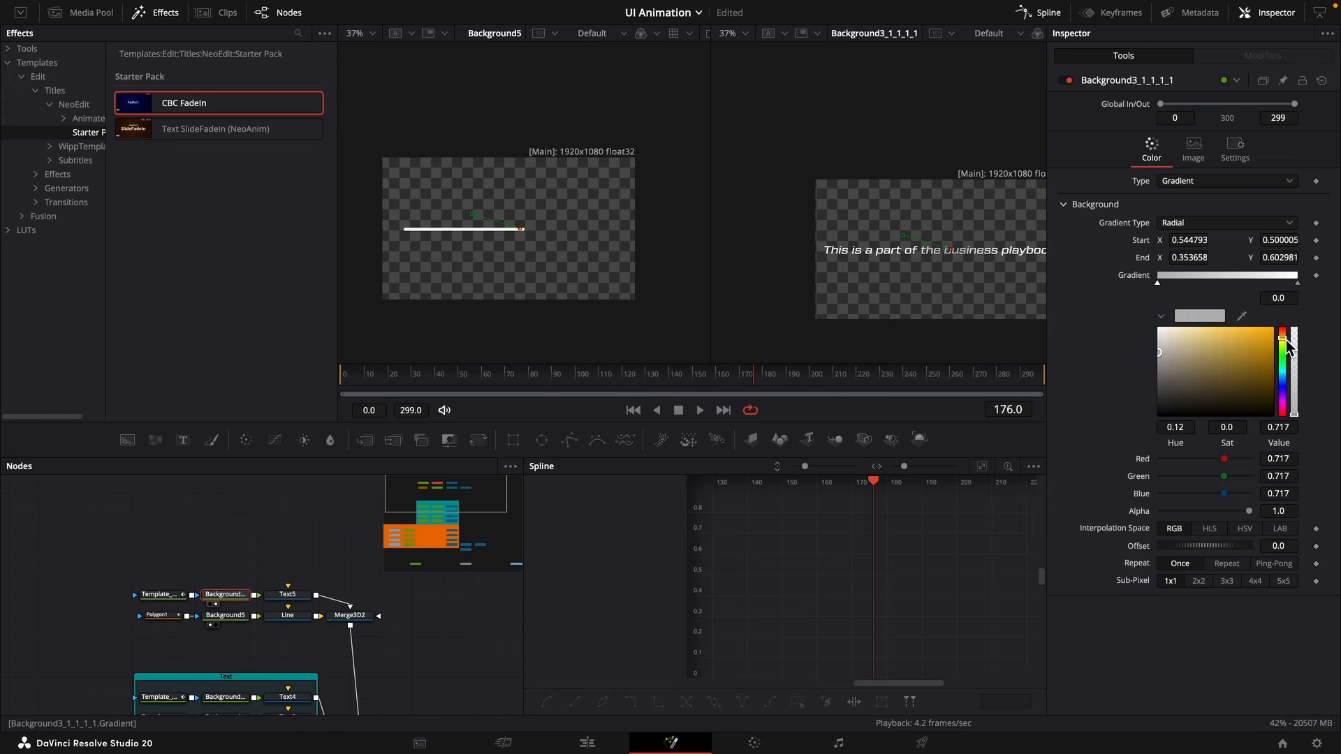
click(1234, 328)
drag(1235, 329, 1220, 327)
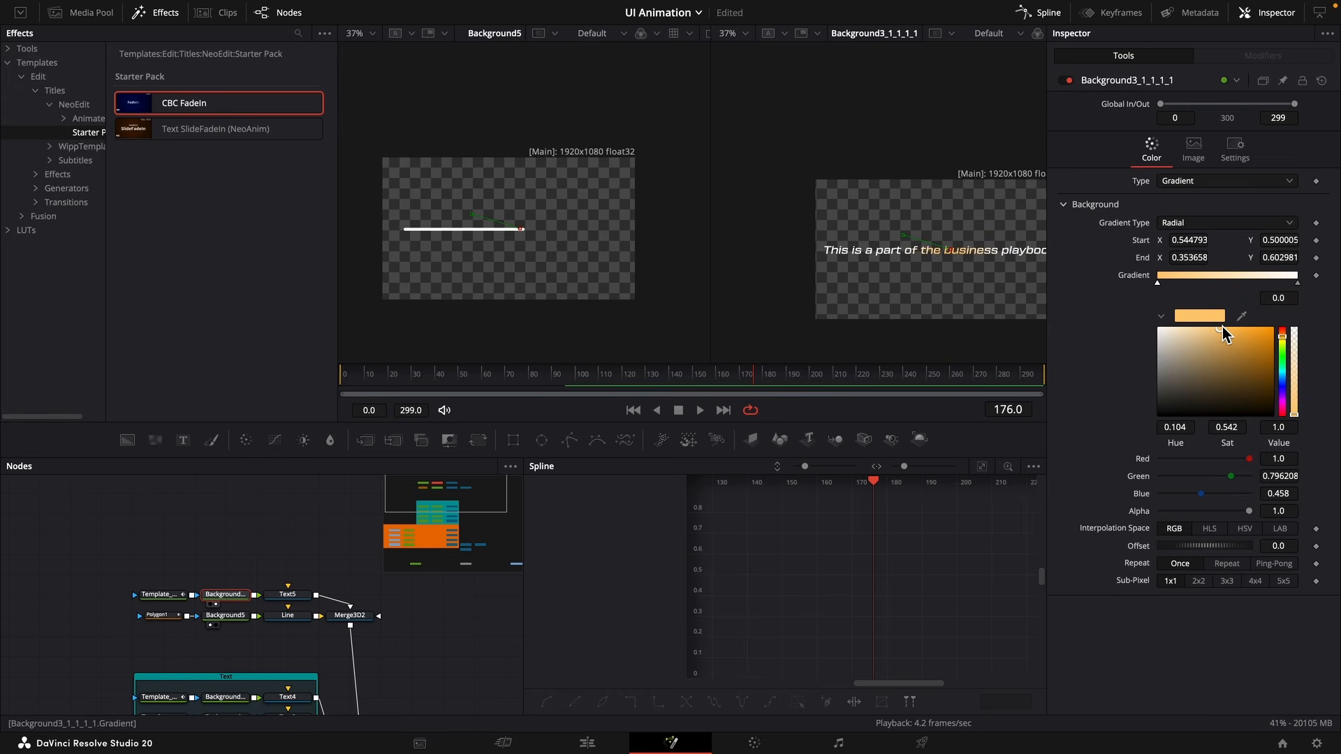
Extend the gradient's end point to the playbook text's first letter and colour the last stop deeper orange.
drag(872, 254, 829, 258)
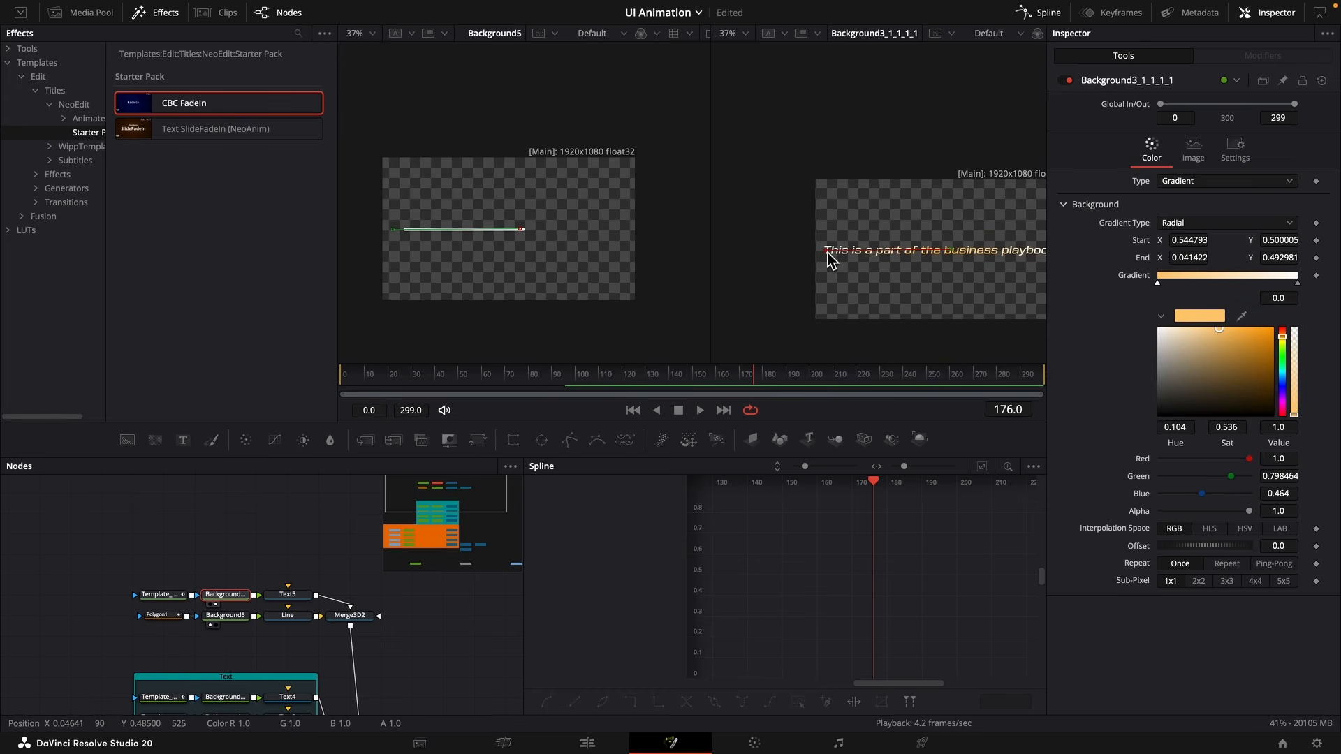
click(1296, 283)
drag(1286, 335, 1288, 339)
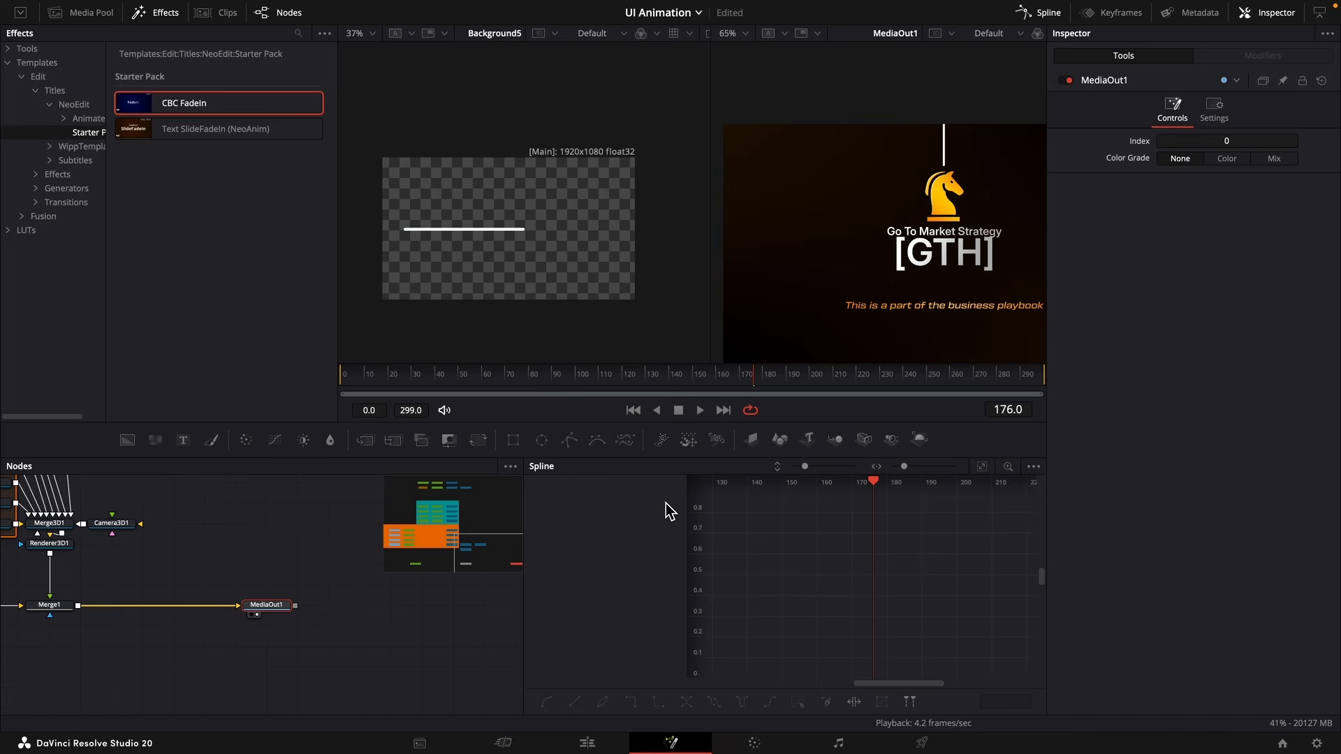
Duplicate the Text5 branch above the original and connect the copied image plane to Merge3D2.
drag(91, 488, 221, 656)
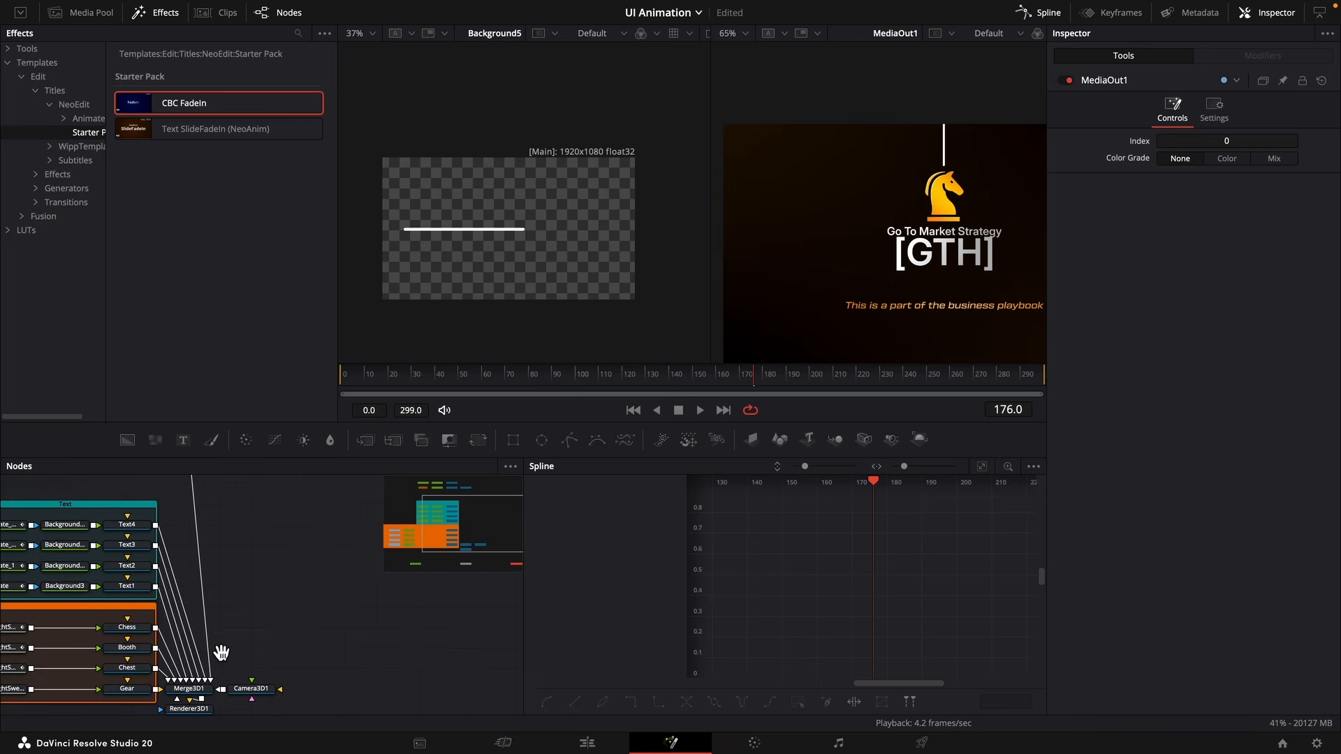
drag(152, 477, 244, 636)
drag(248, 582, 70, 627)
key(ctrl+c)
key(ctrl+v)
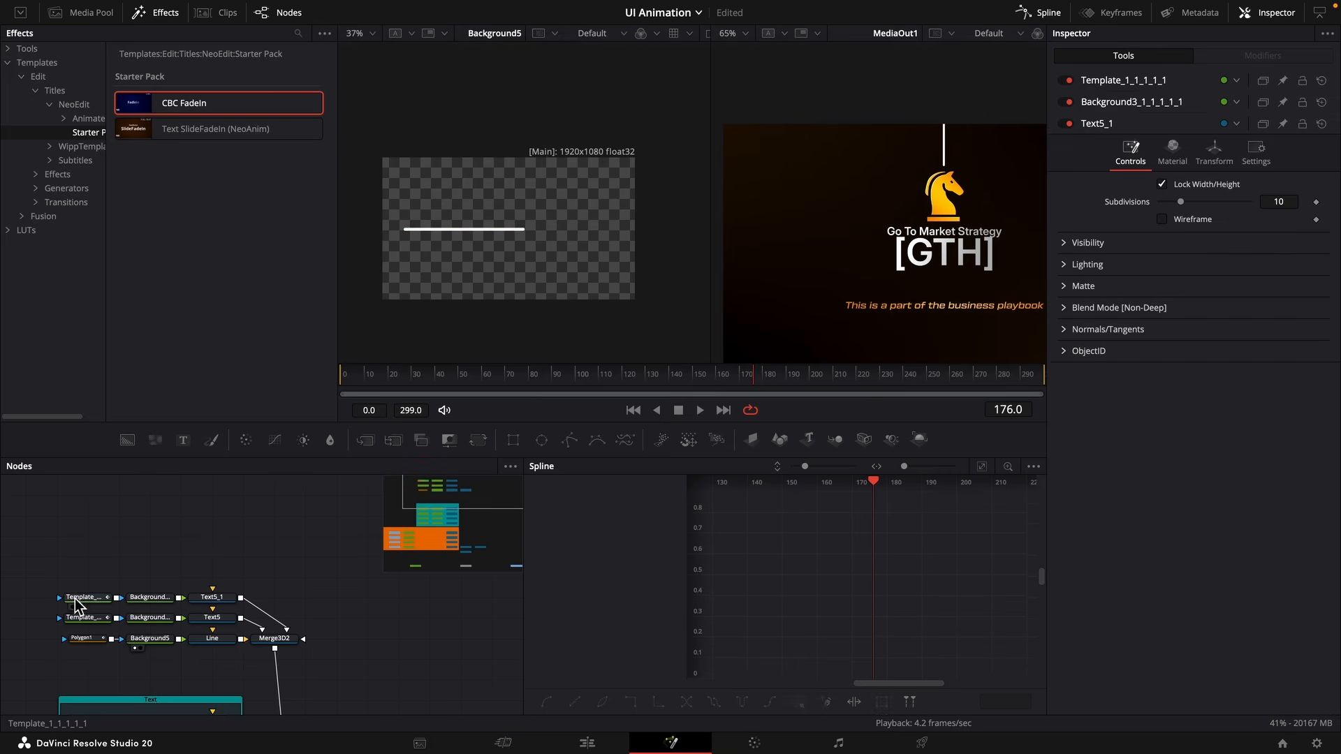
Replace the copied branch's text template with the right-arrow image and connect it to the copied background.
click(74, 598)
key(Delete)
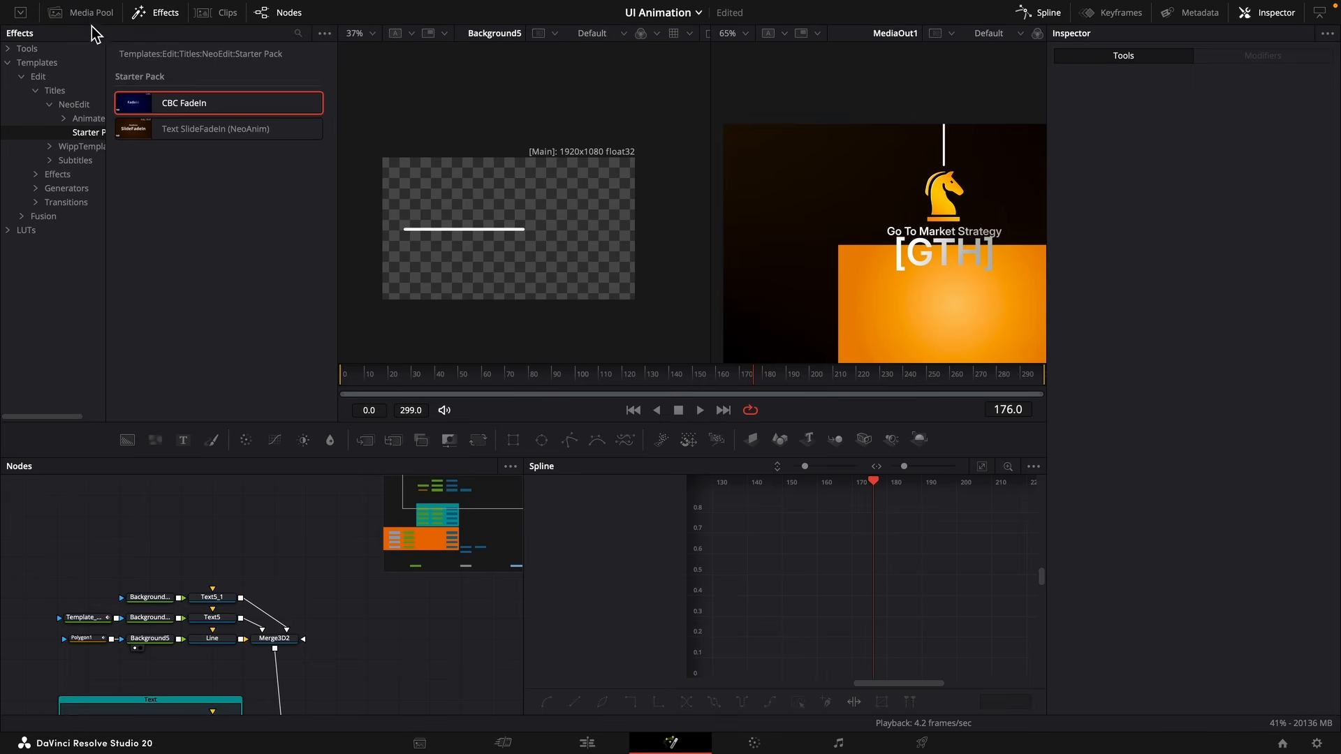
click(88, 12)
drag(221, 118, 88, 597)
drag(116, 598, 536, 229)
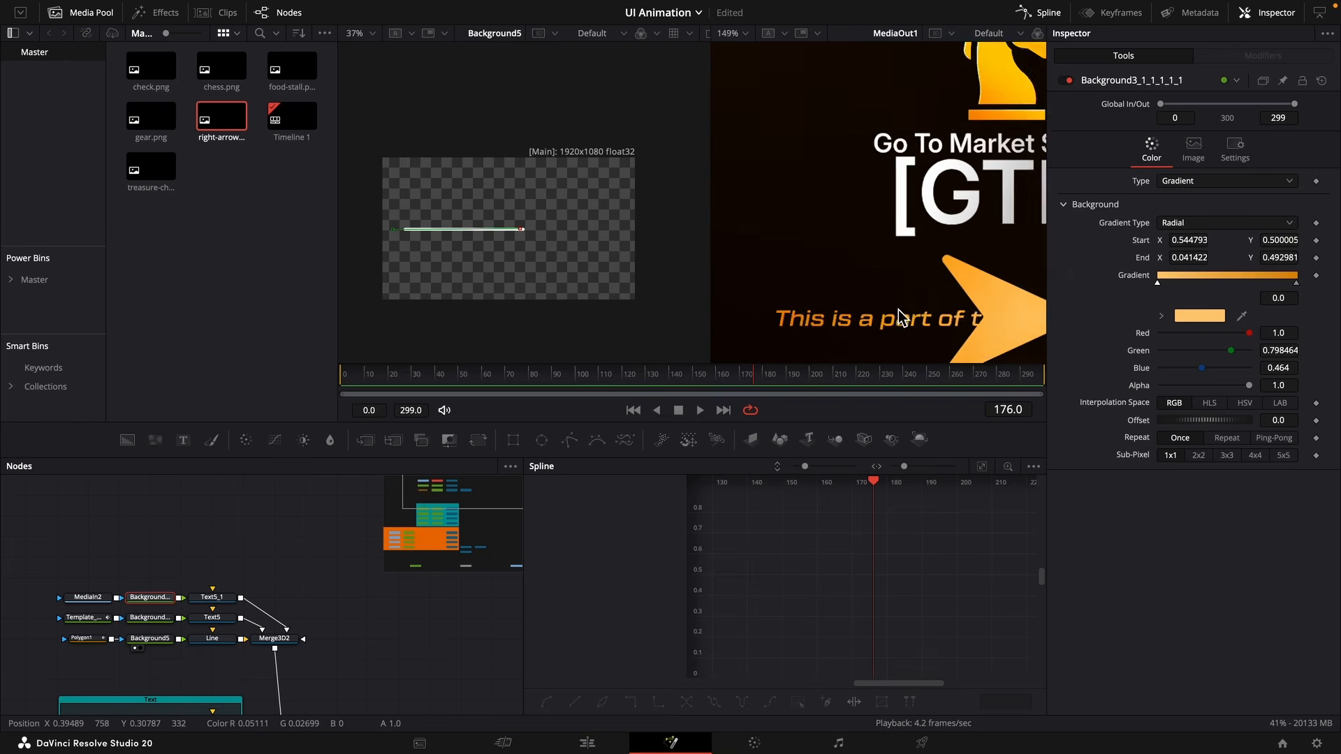
Set the arrow gradient's start to about X 0.606 and end to about X 0.304, and insert NeoInnerGlow after its background.
scroll(898, 311, up, 2)
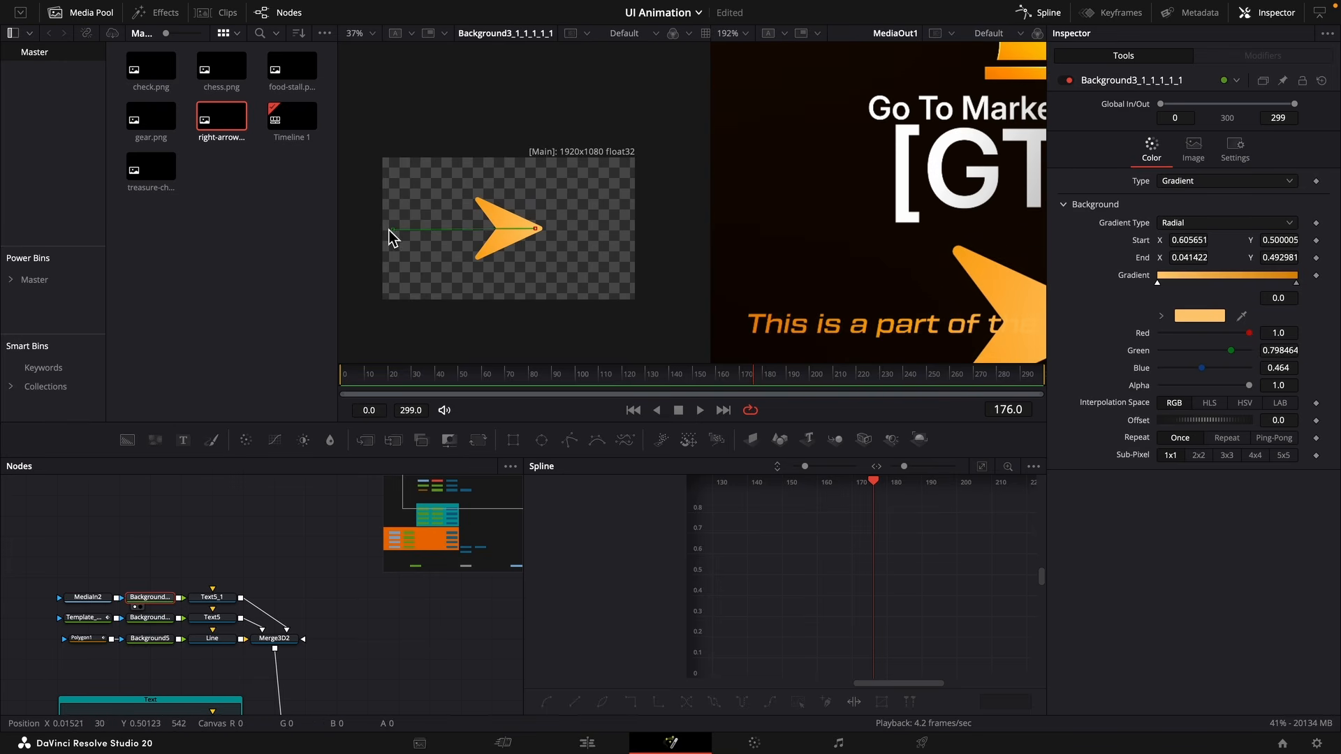
drag(115, 566, 42, 632)
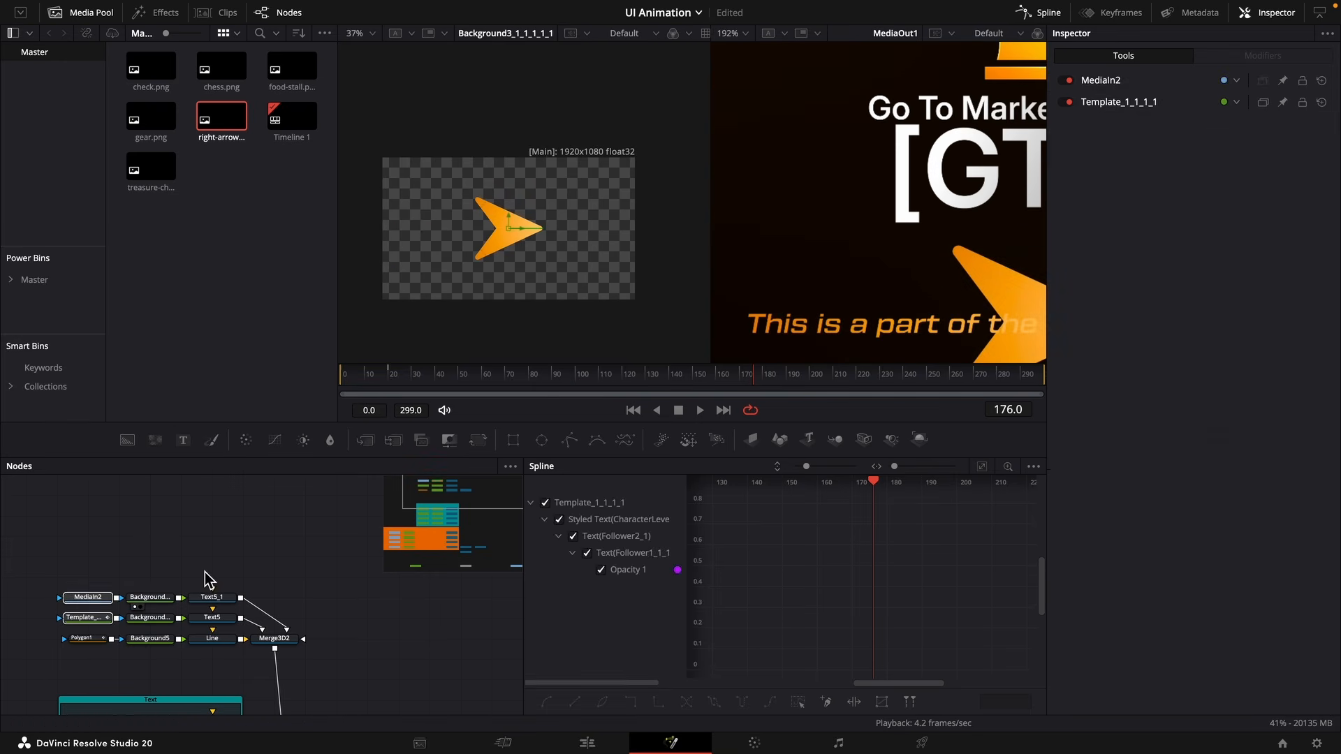
drag(175, 581, 84, 592)
click(87, 593)
key(shift+space)
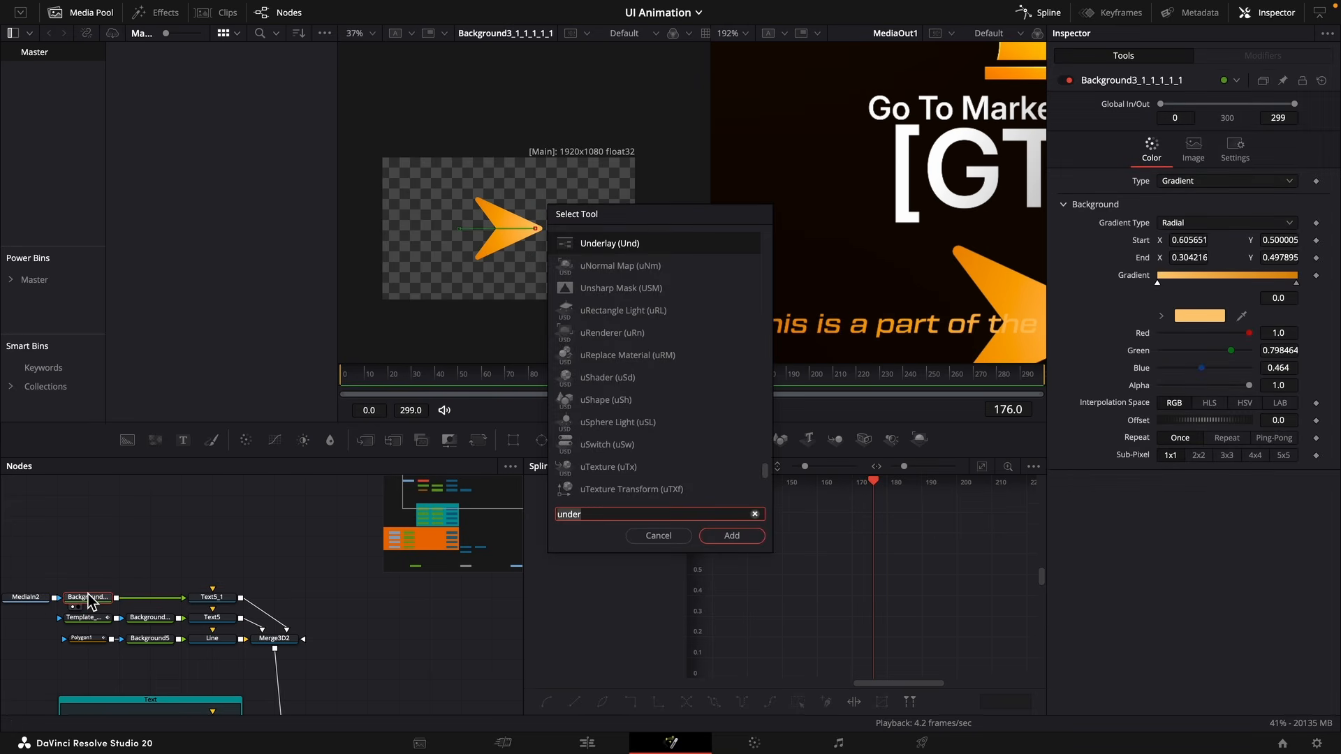
text(inner)
key(Return)
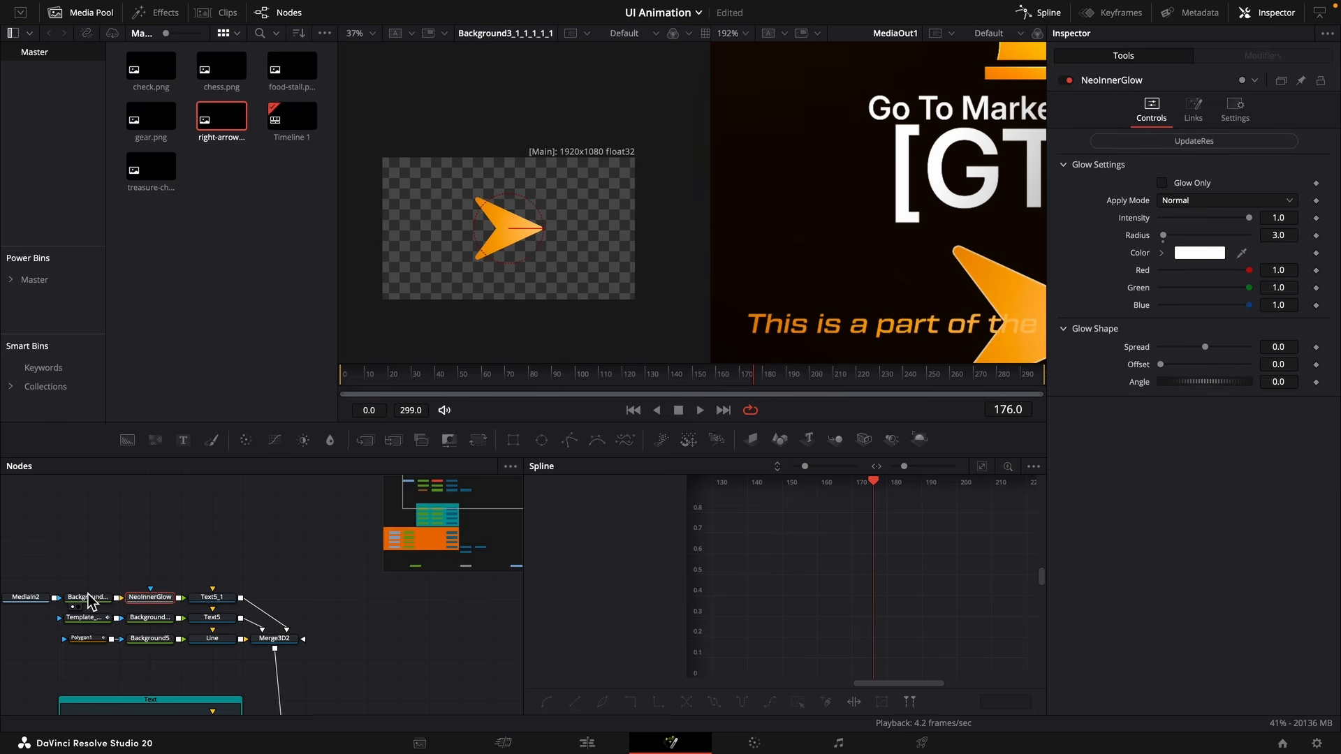
Set the arrow's inner glow radius to about 15.47 and sample a light orange from the arrow as its colour.
drag(1174, 235, 533, 237)
scroll(931, 308, right, 5)
scroll(705, 241, up, 5)
scroll(866, 257, down, 5)
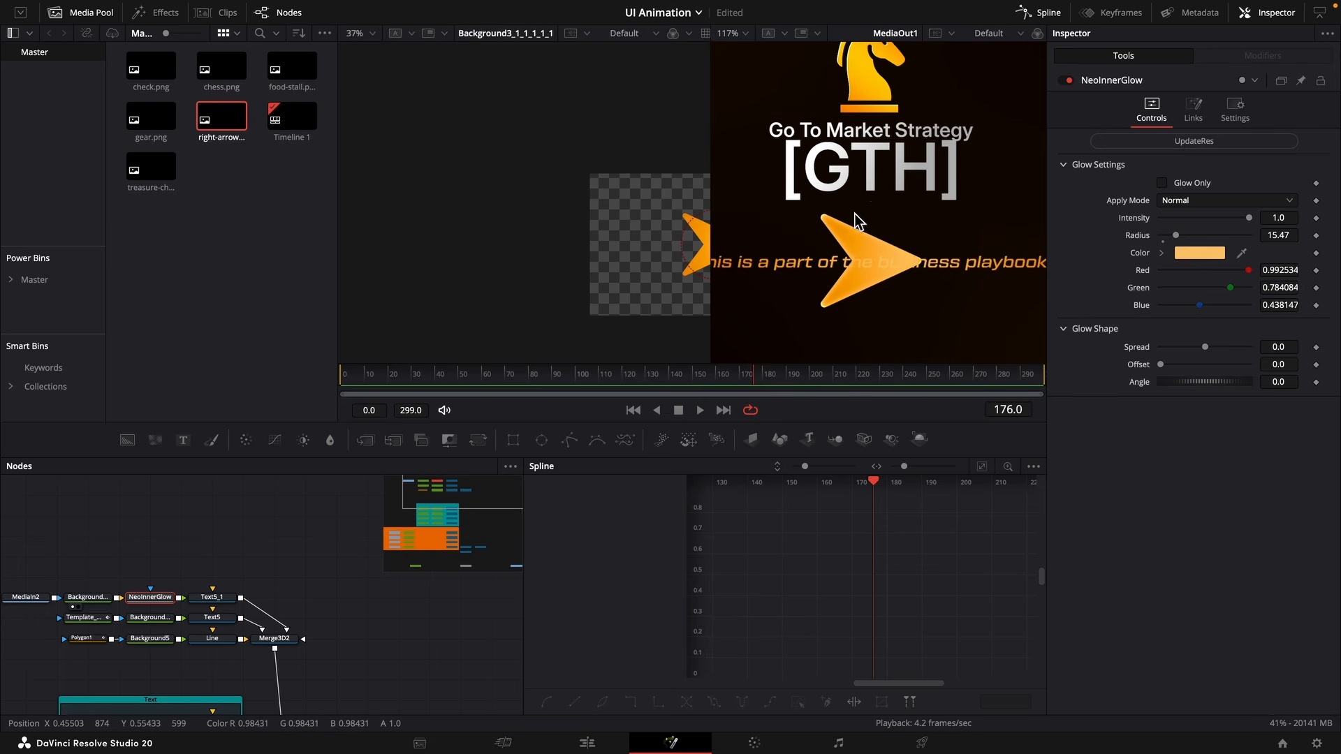
Set the Z rotation of the arrow's image plane Text5_1 to 90 degrees so the arrow points up.
click(235, 598)
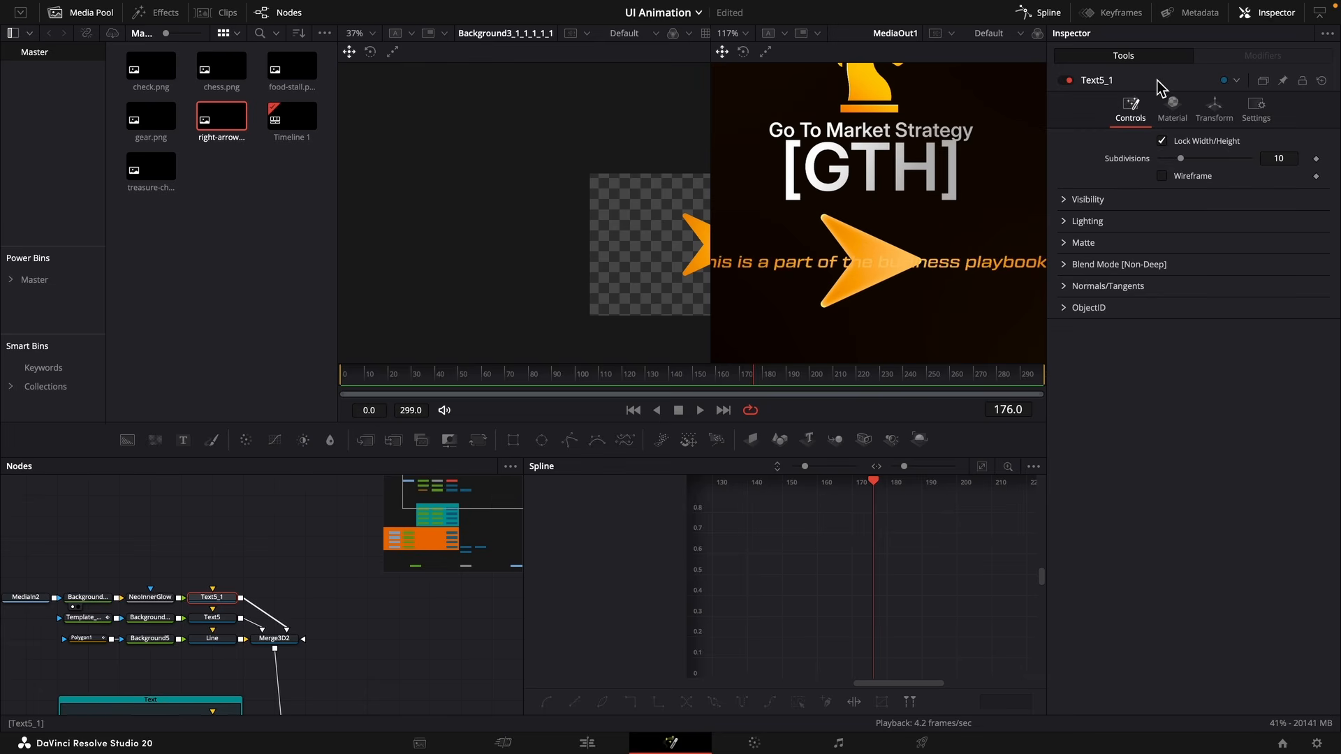
click(1214, 108)
scroll(658, 258, down, 2)
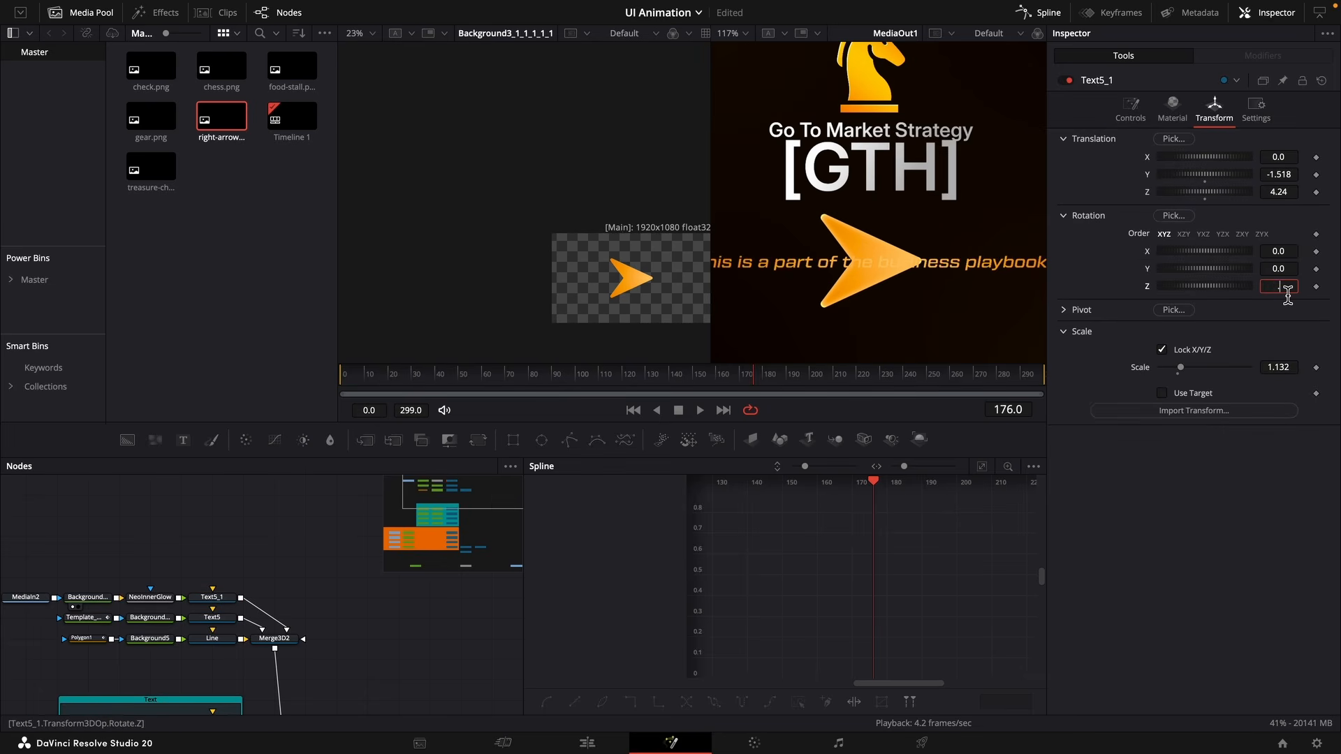
key(Return)
key(Return)
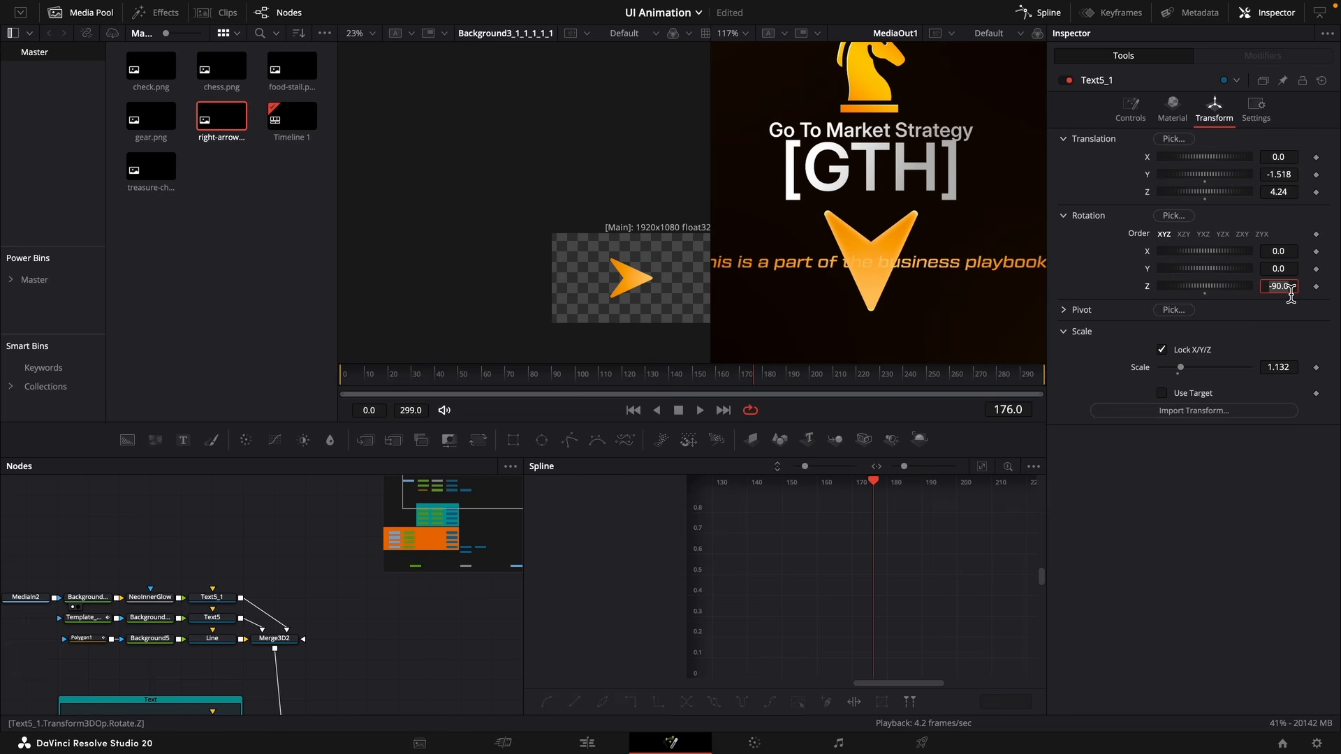
text(0)
key(Return)
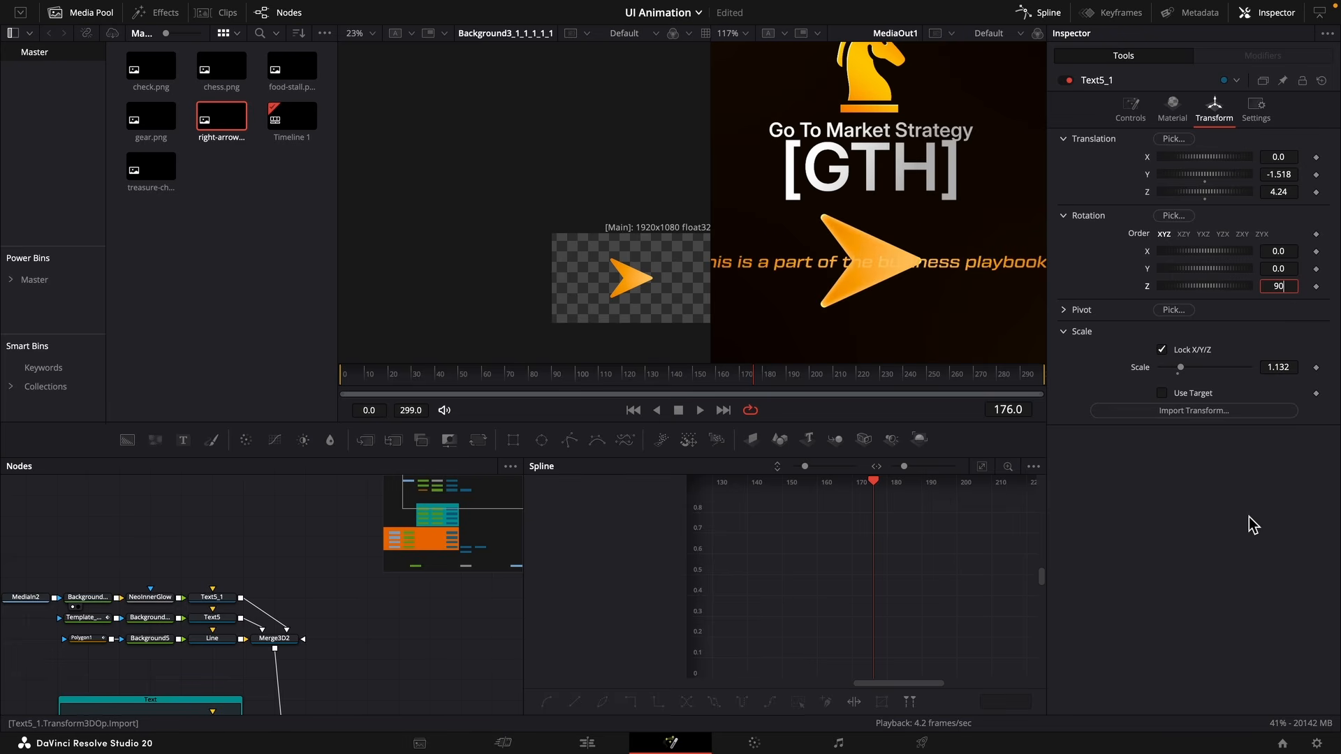
key(Return)
Scale the arrow's image plane down to about 0.632 and raise it to about Y -1.427.
drag(1279, 192, 1285, 192)
key(super+z)
drag(1275, 367, 1214, 367)
drag(1278, 175, 1292, 175)
scroll(919, 288, down, 3)
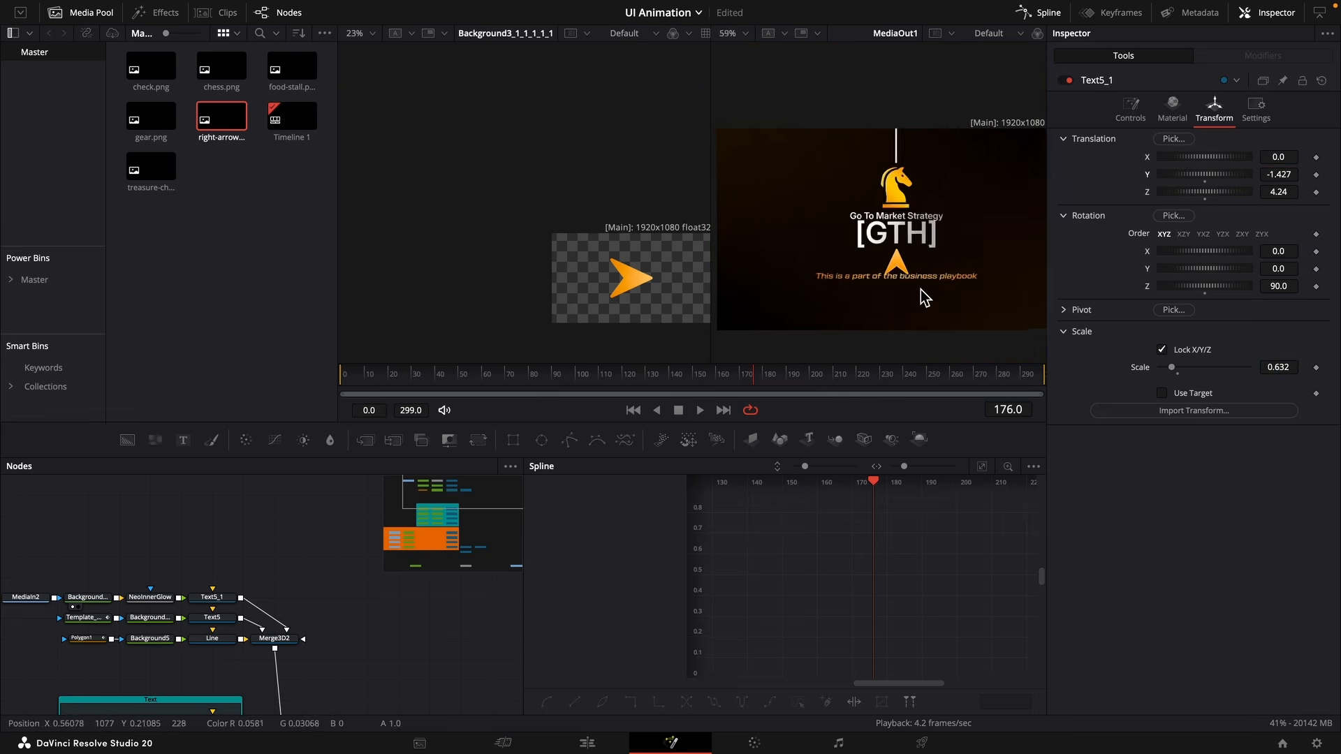
Lower the playbook text's image plane Text5 to about Y -1.591, below the arrow.
scroll(926, 299, down, 2)
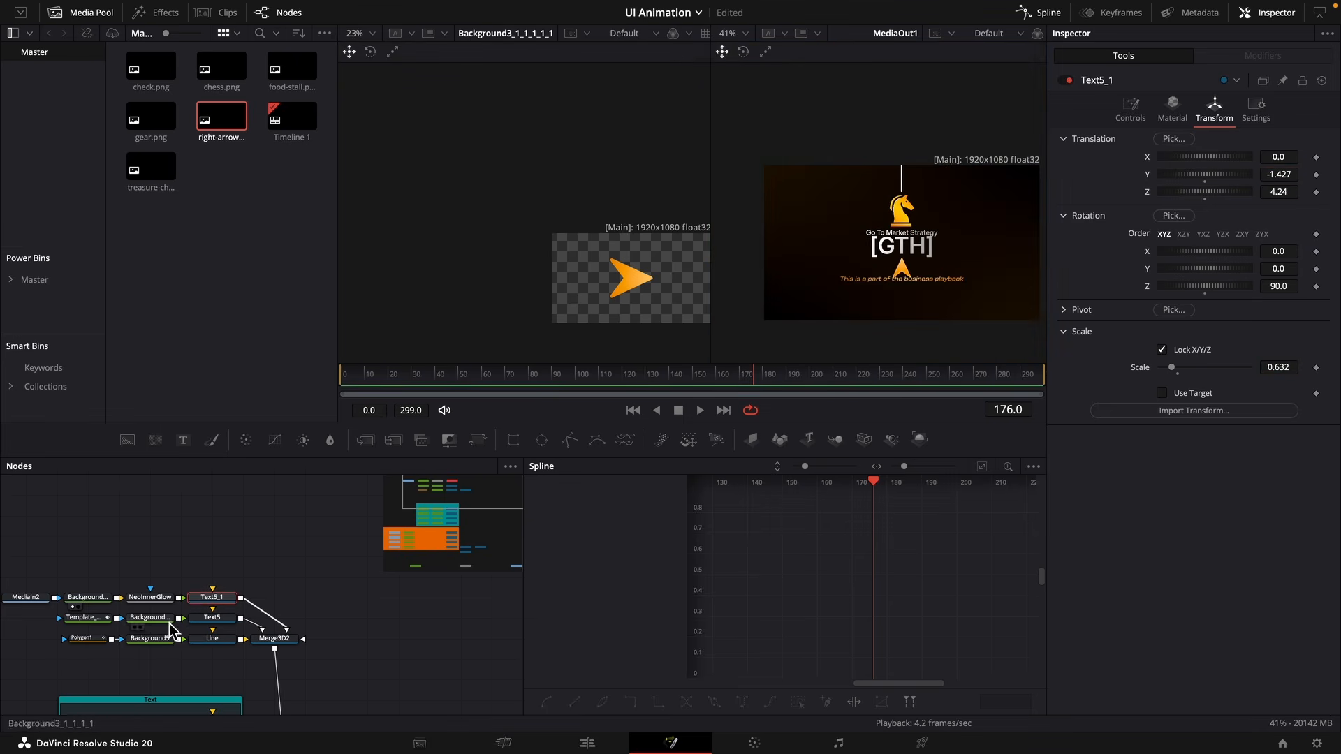
click(212, 618)
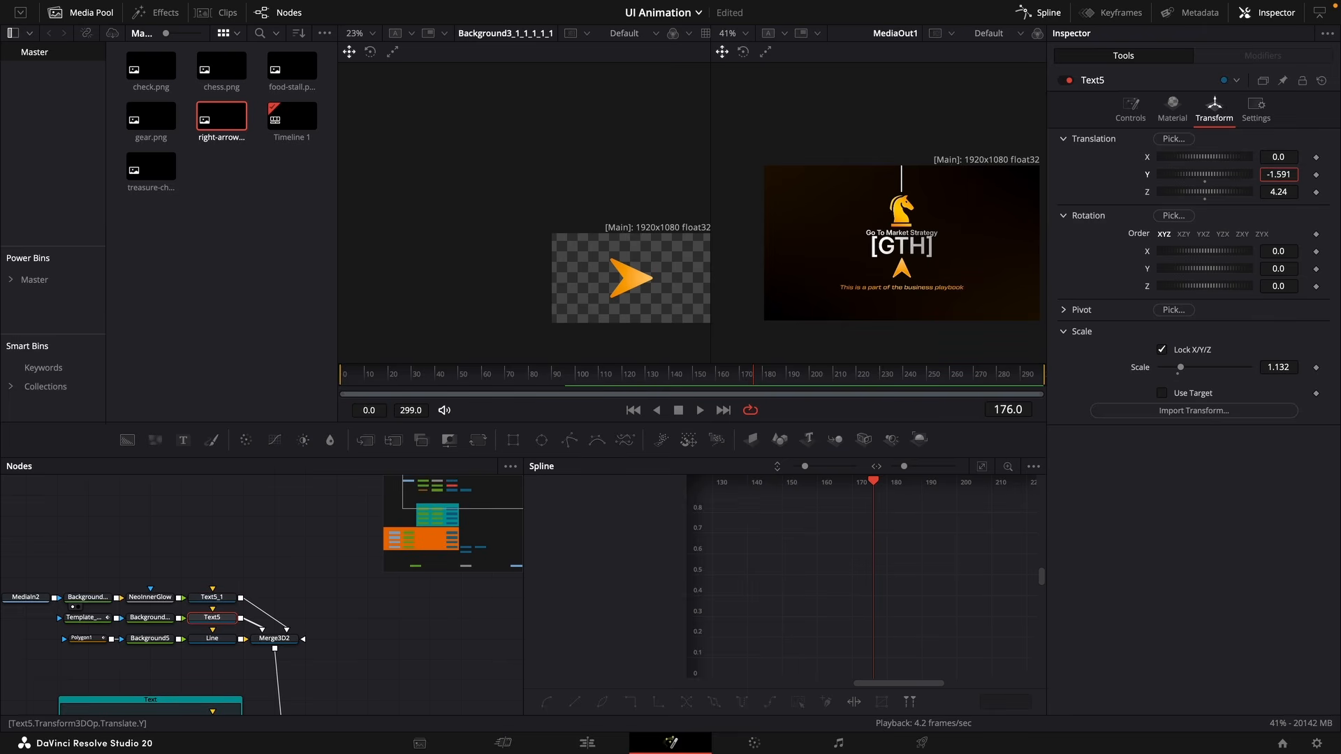
Rename the arrow's image plane Text5_1 as Arrow.
click(208, 599)
key(F2)
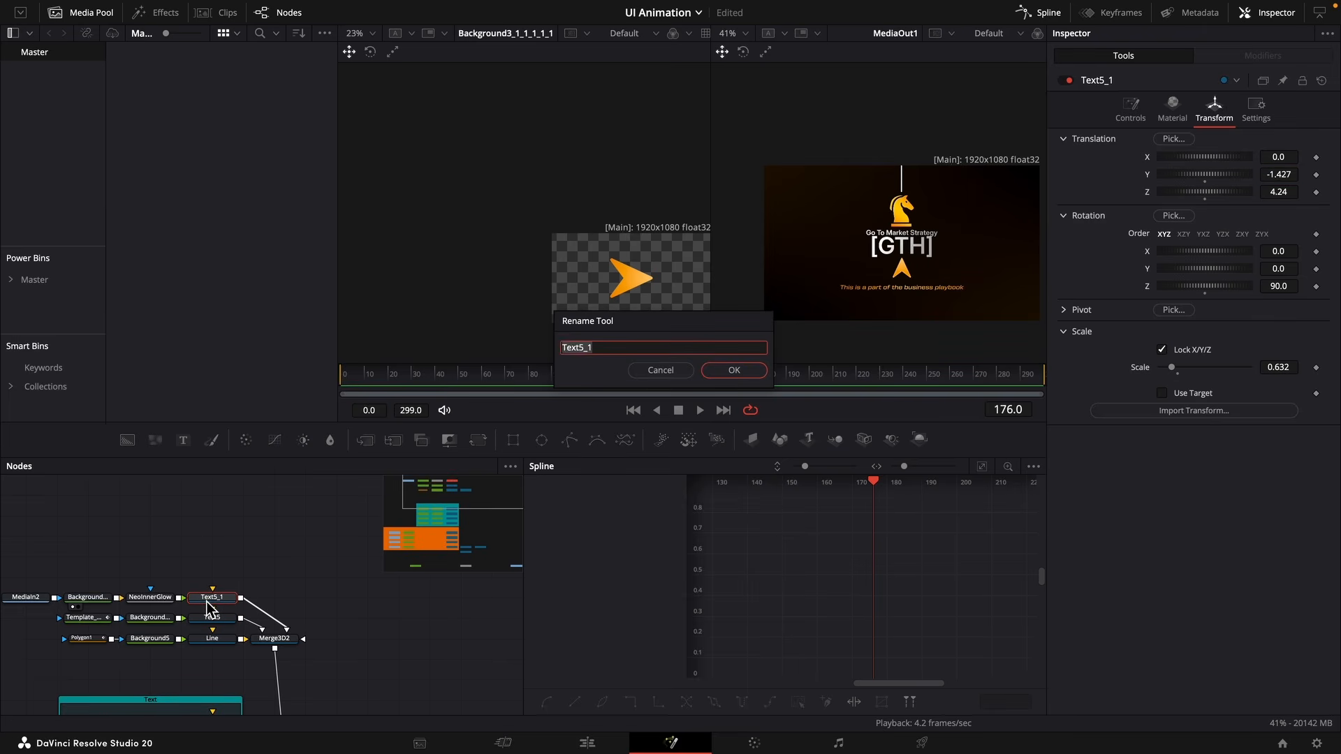
key(Return)
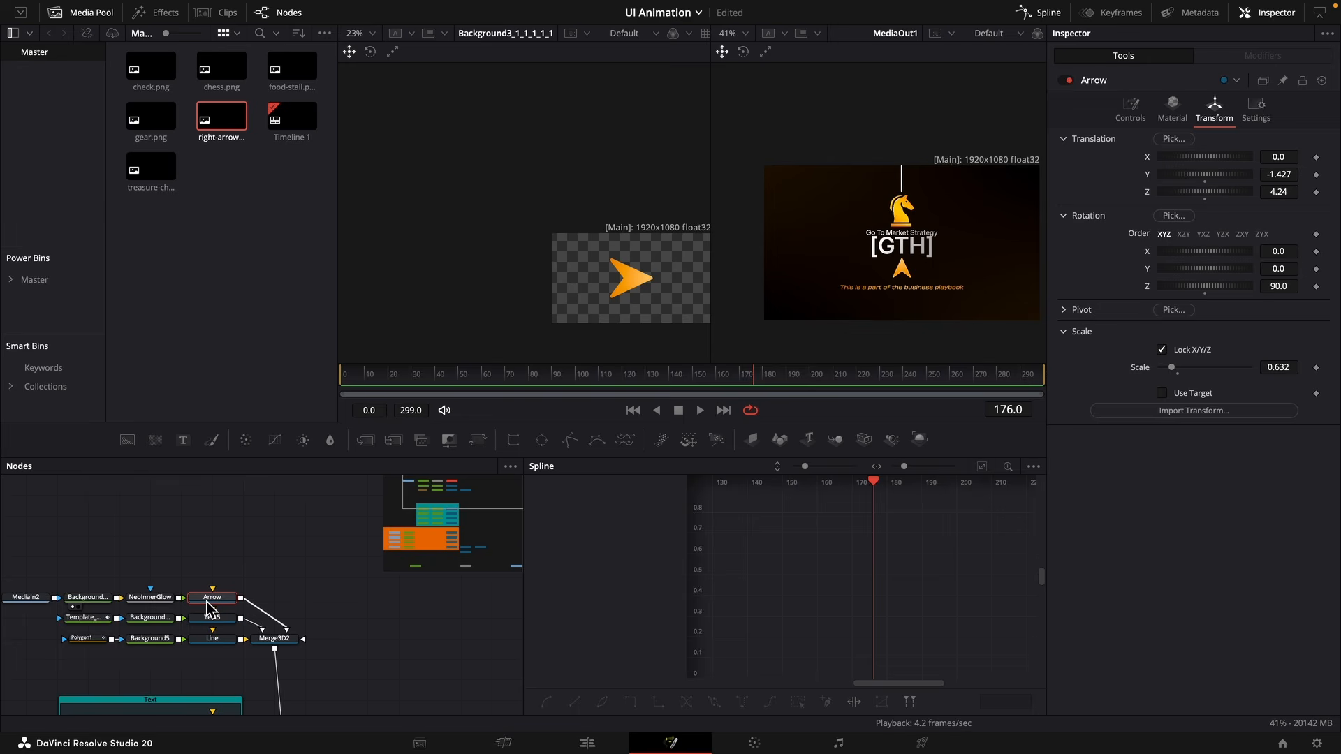
Move the arrow, playbook text and line node branches higher above the Text group.
scroll(231, 563, down, 3)
drag(266, 537, 102, 632)
drag(261, 599, 262, 515)
Raise Camera3D1 to about Y -0.199 to frame the row of icons.
scroll(277, 642, down, 3)
drag(278, 643, 273, 636)
click(215, 612)
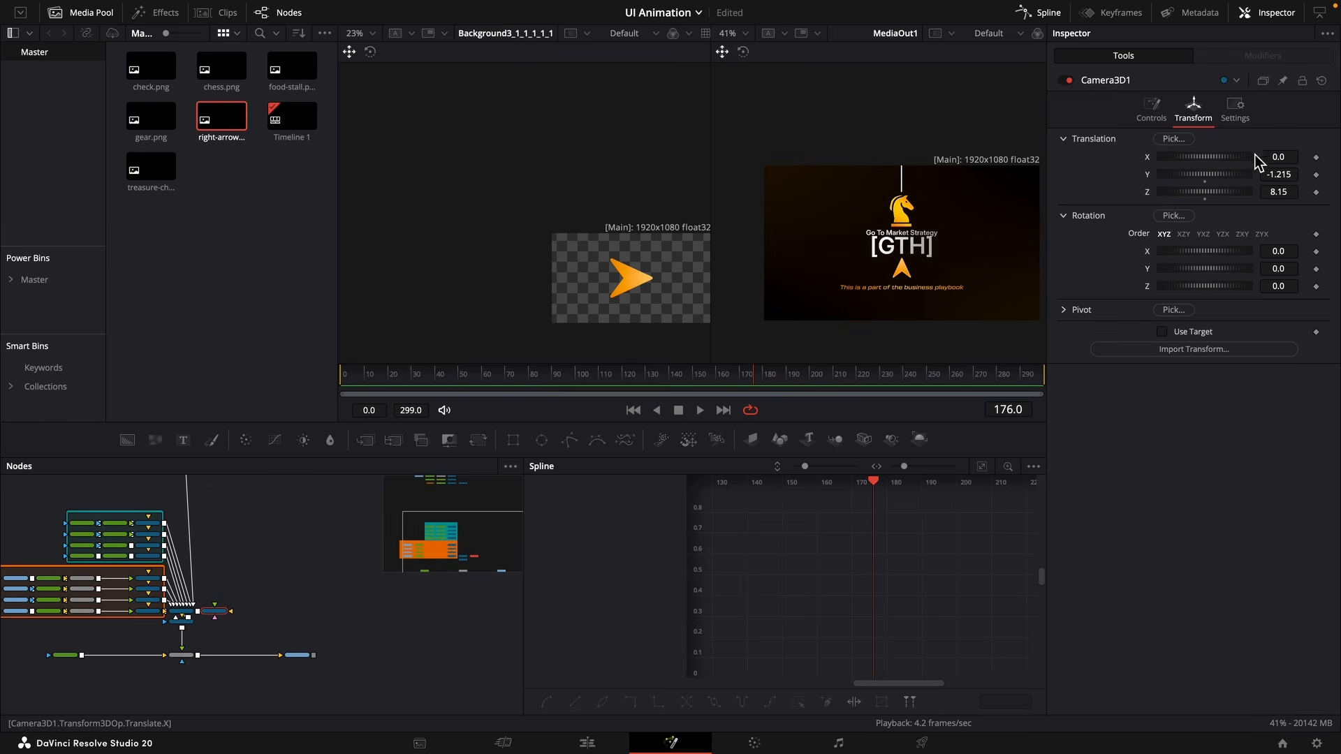
drag(1282, 177, 1337, 176)
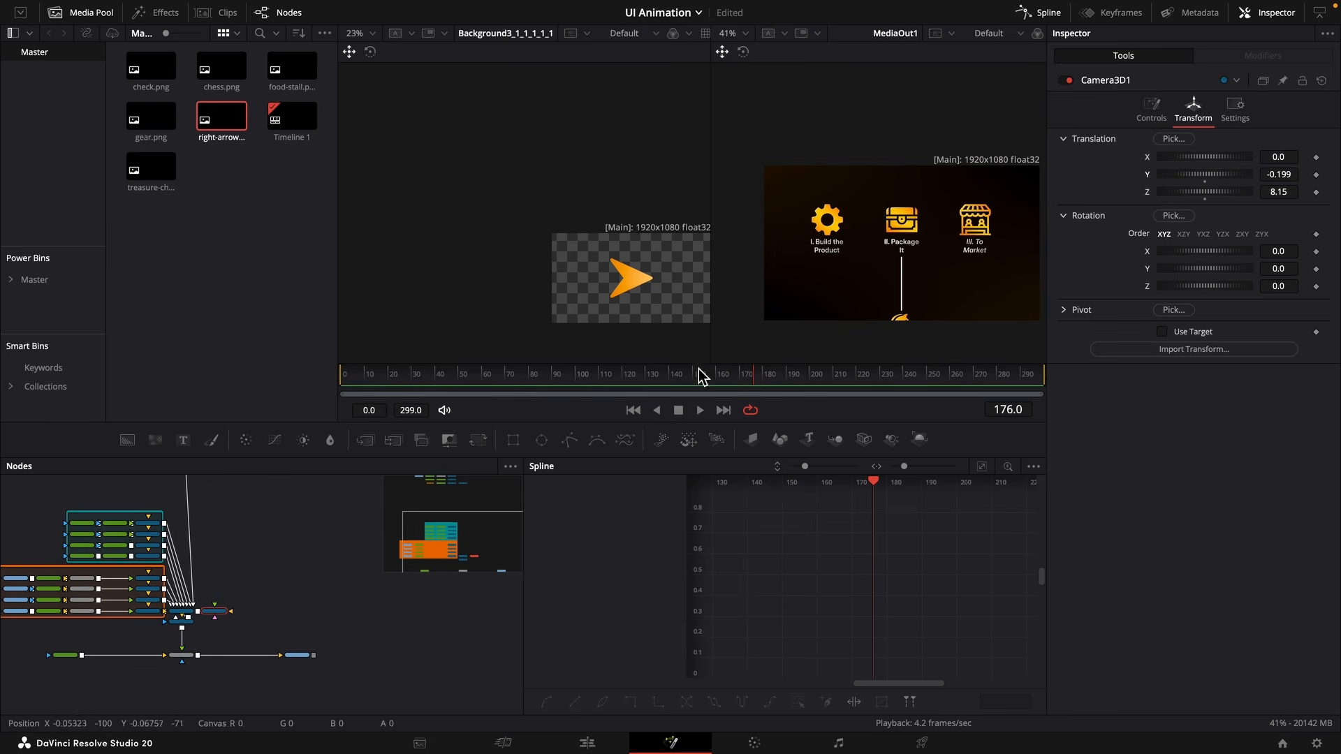
scroll(106, 563, up, 1)
scroll(164, 599, up, 3)
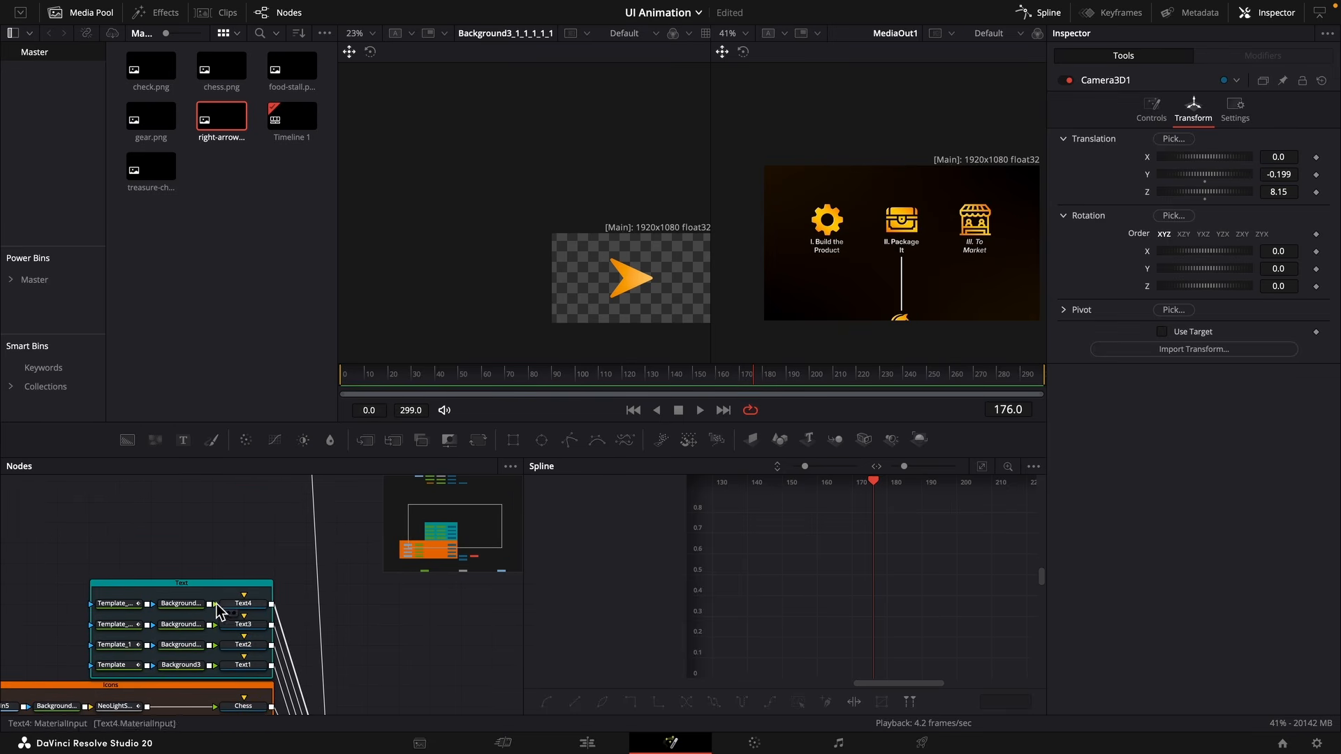
drag(238, 595, 129, 637)
click(278, 574)
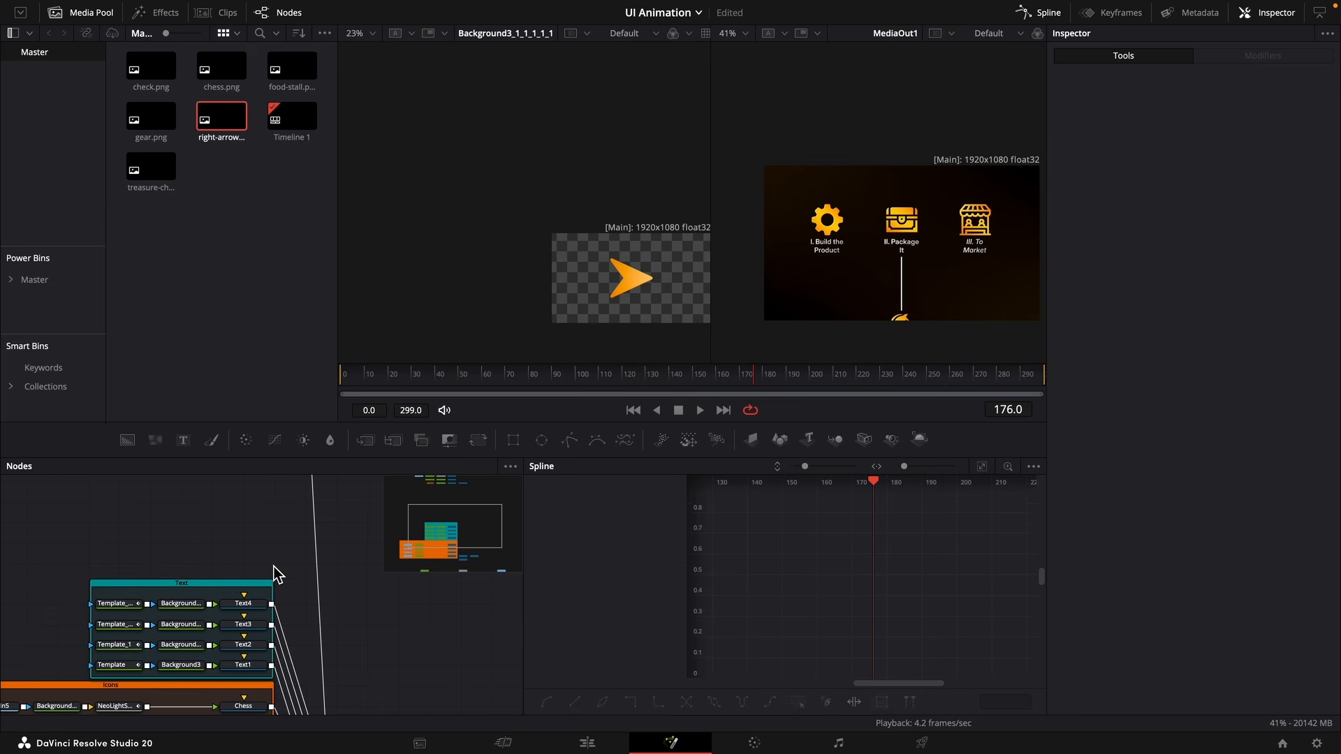
key(super+v)
key(super+z)
Duplicate the complete Arrow branch above the Text group and connect its image plane to Merge3D1.
scroll(274, 579, up, 4)
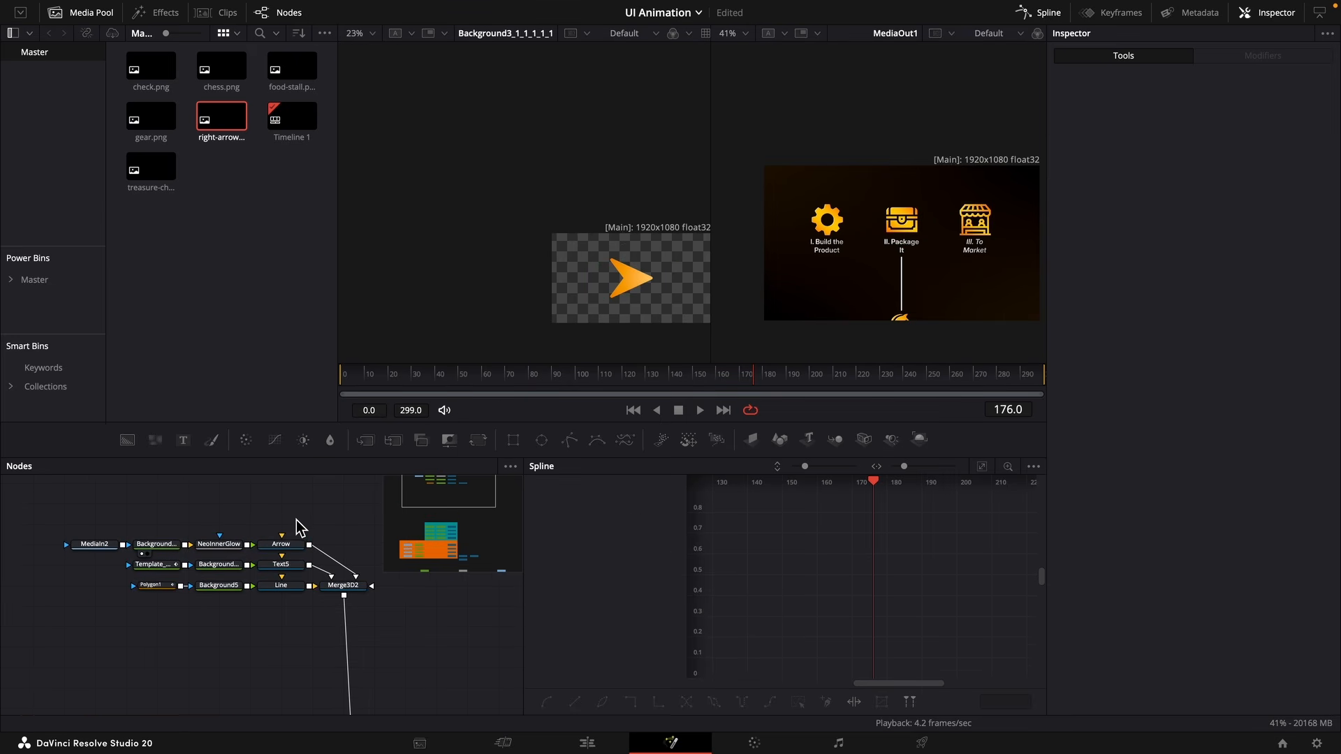
drag(294, 540, 80, 527)
key(super+c)
scroll(165, 679, down, 4)
click(248, 660)
key(super+v)
drag(248, 659, 269, 669)
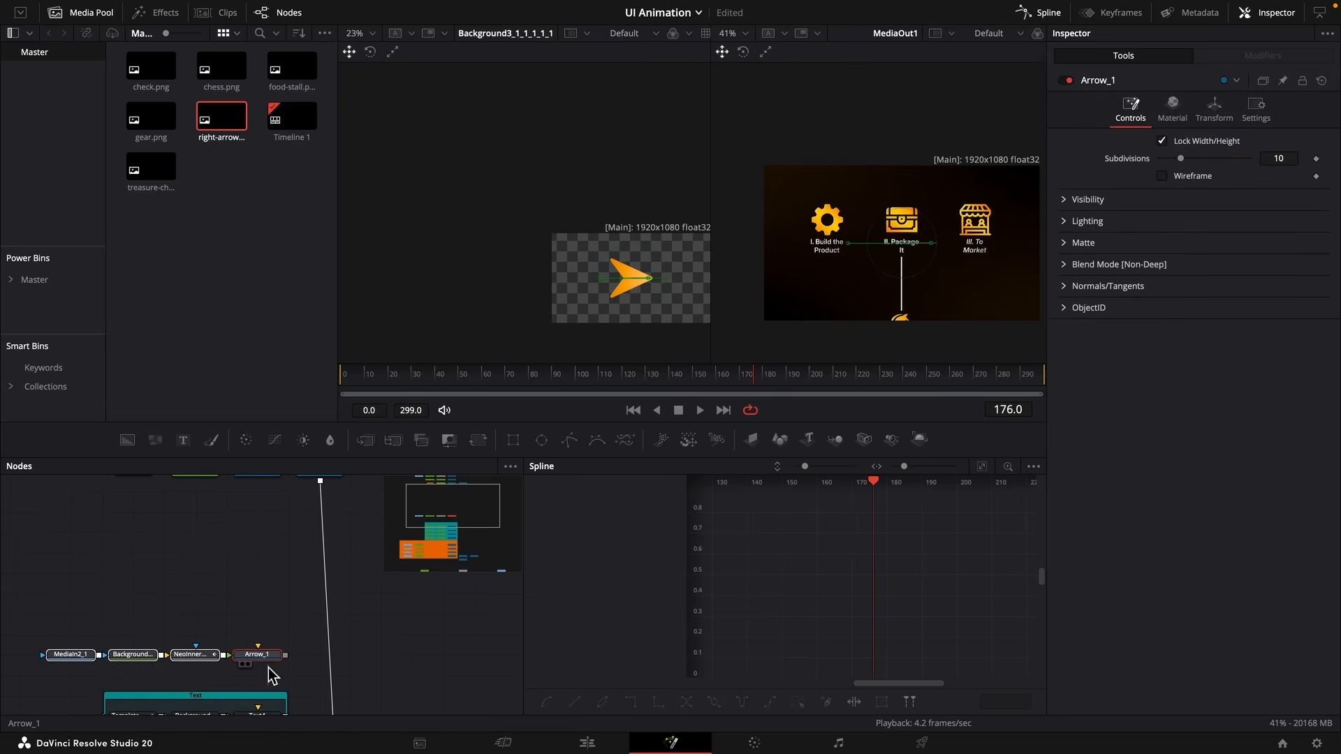
scroll(288, 671, down, 4)
click(292, 530)
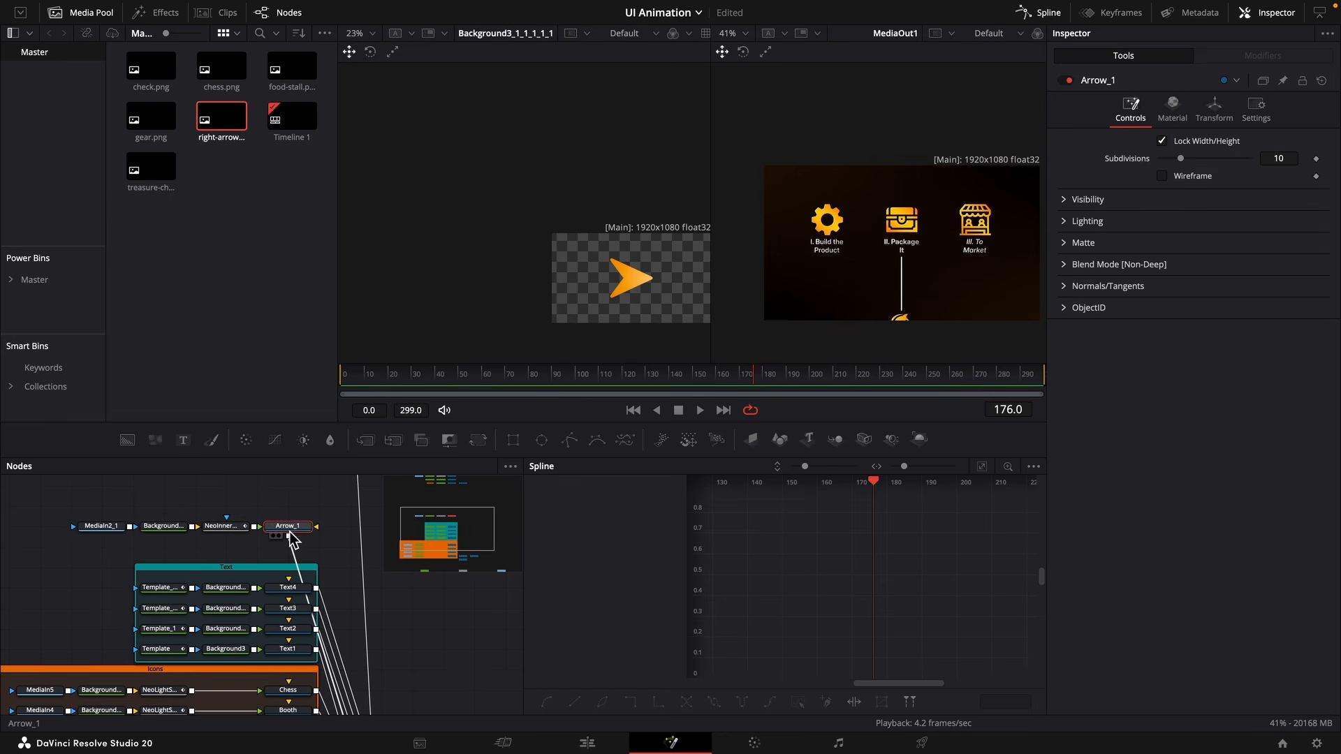
Move the copied arrow to about X -0.264, Y 0, between the gear and the treasure chest.
click(1213, 109)
drag(1270, 174, 1313, 174)
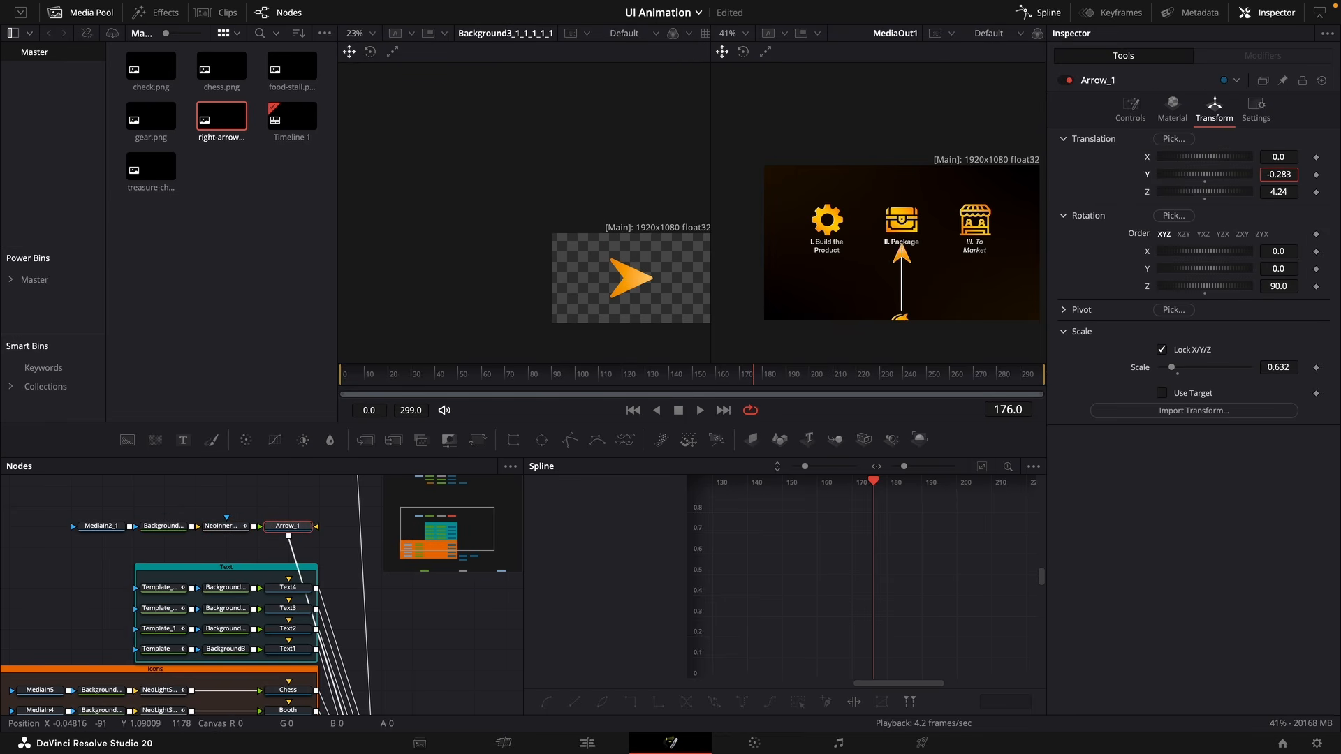
drag(1230, 174, 1270, 174)
drag(1269, 158, 1231, 158)
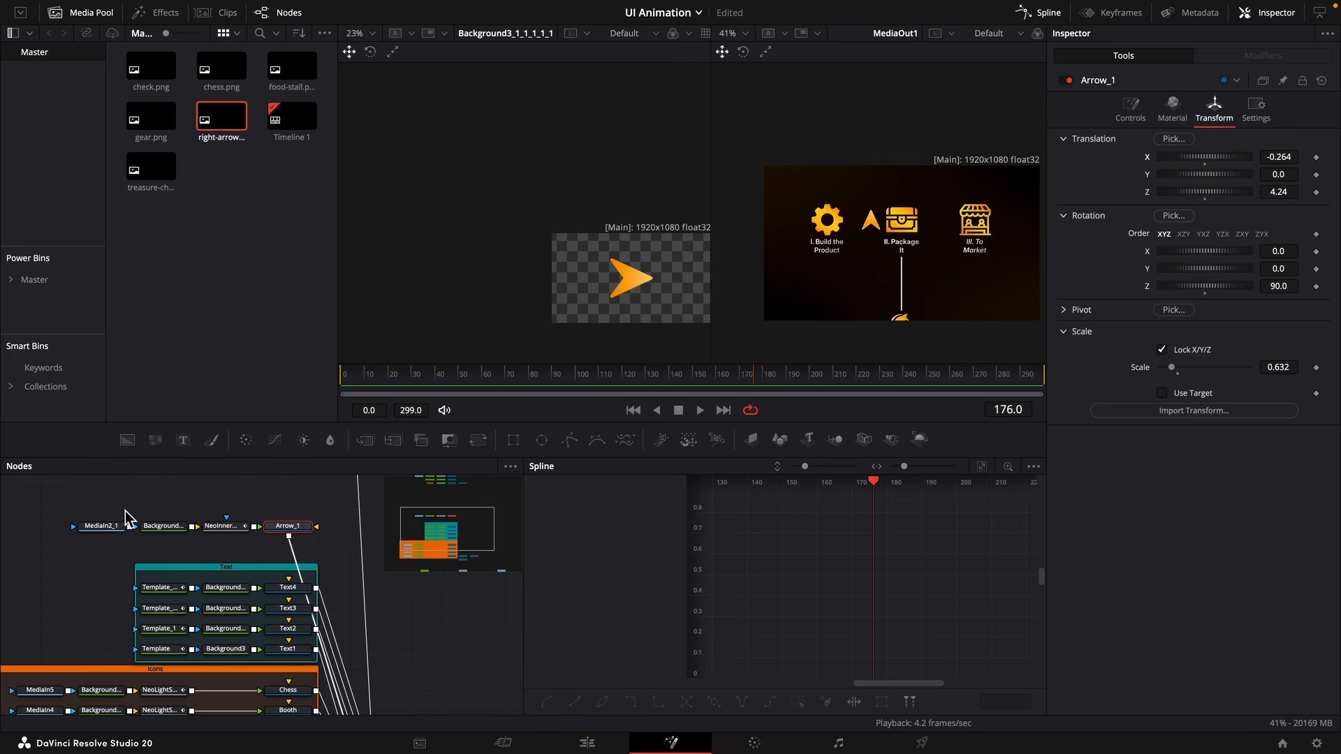
Replace the copied arrow's source image with a polygon mask drawn as an open chevron pointing right.
click(102, 526)
key(Delete)
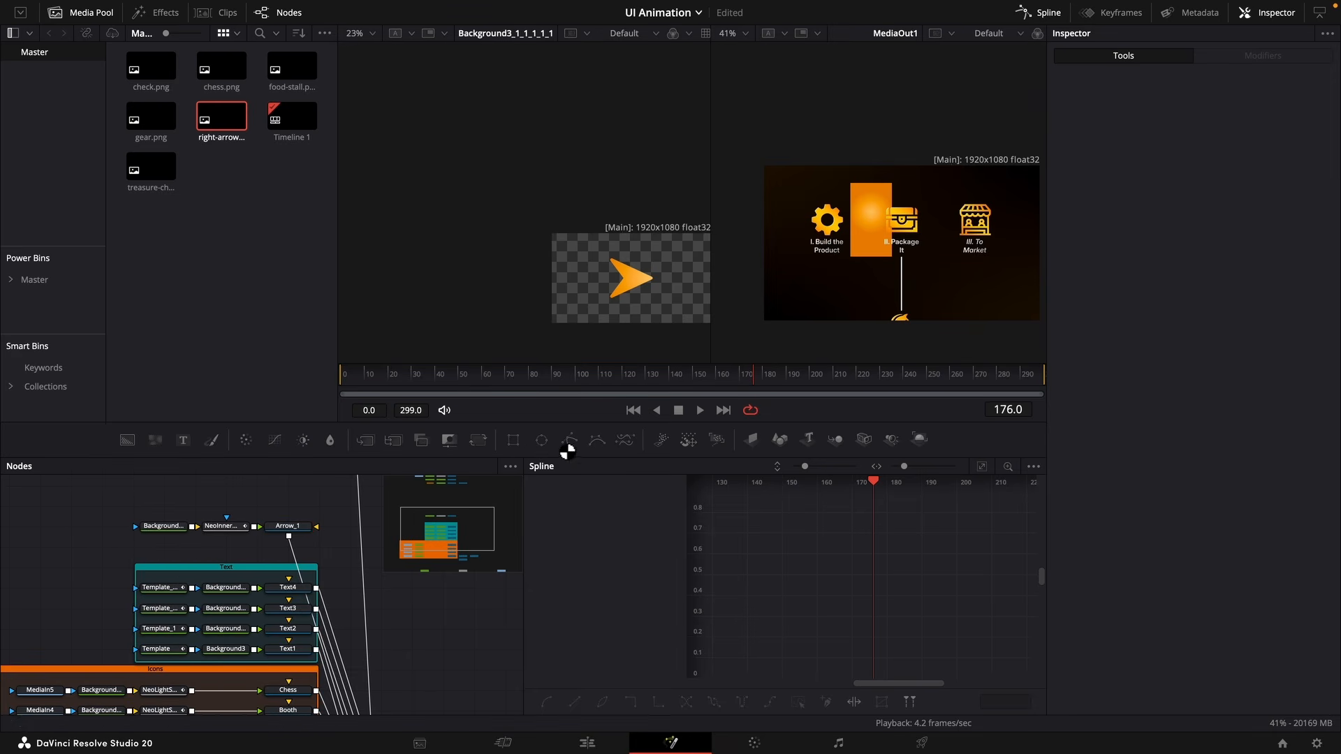
drag(569, 442, 316, 533)
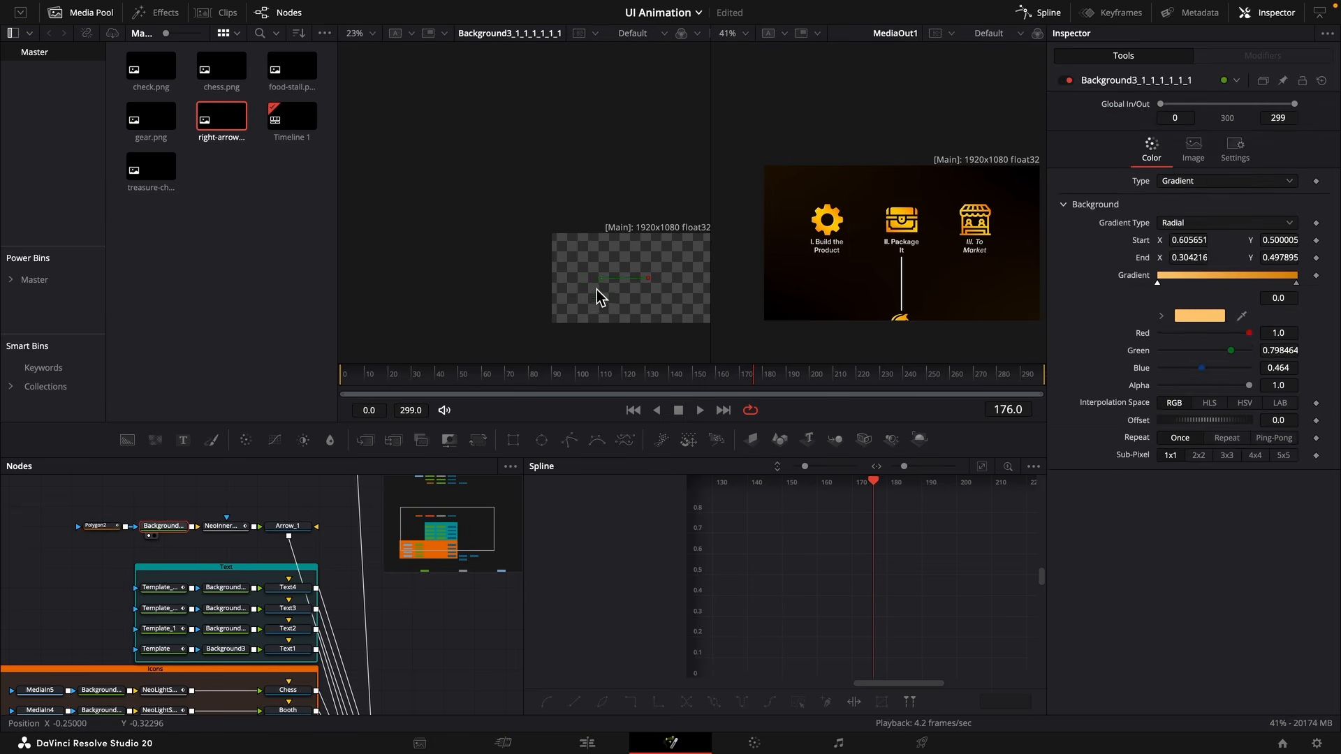
scroll(624, 288, up, 3)
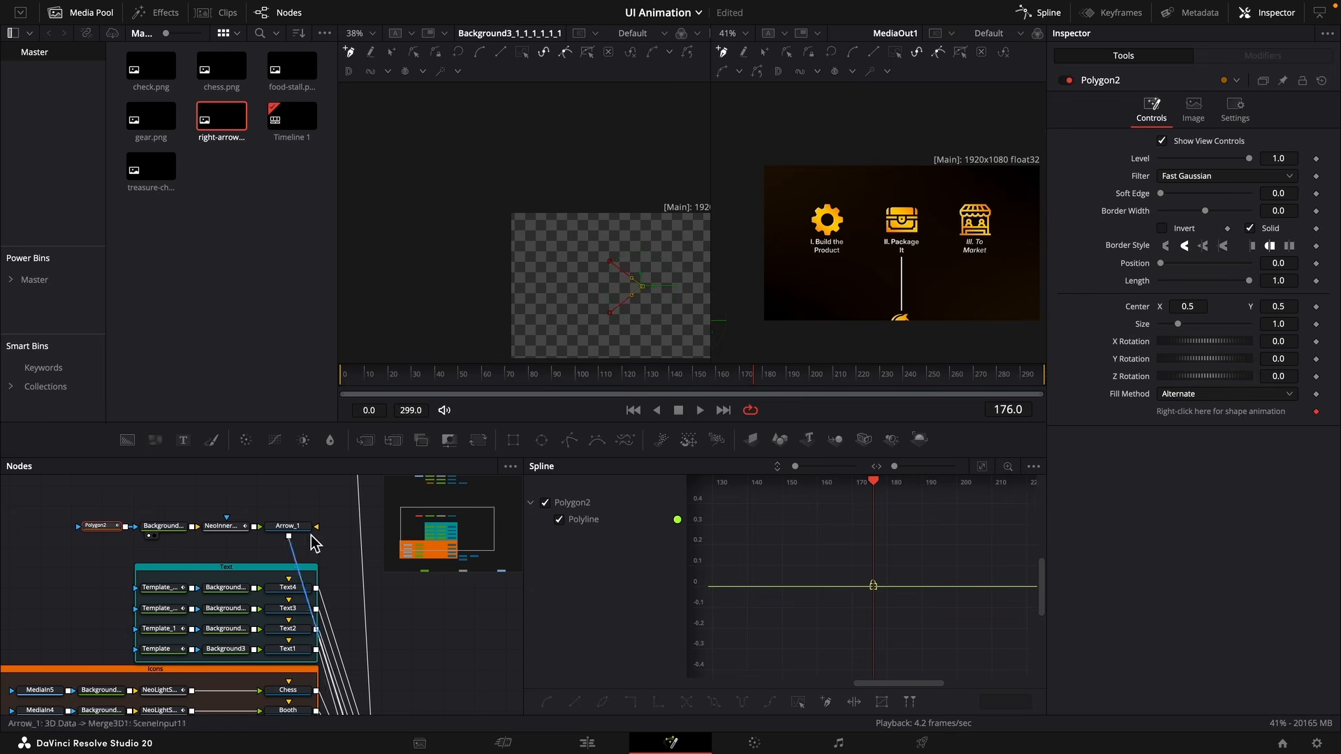
Turn off Solid on the chevron polygon and set its border width to about 0.0134.
click(1250, 228)
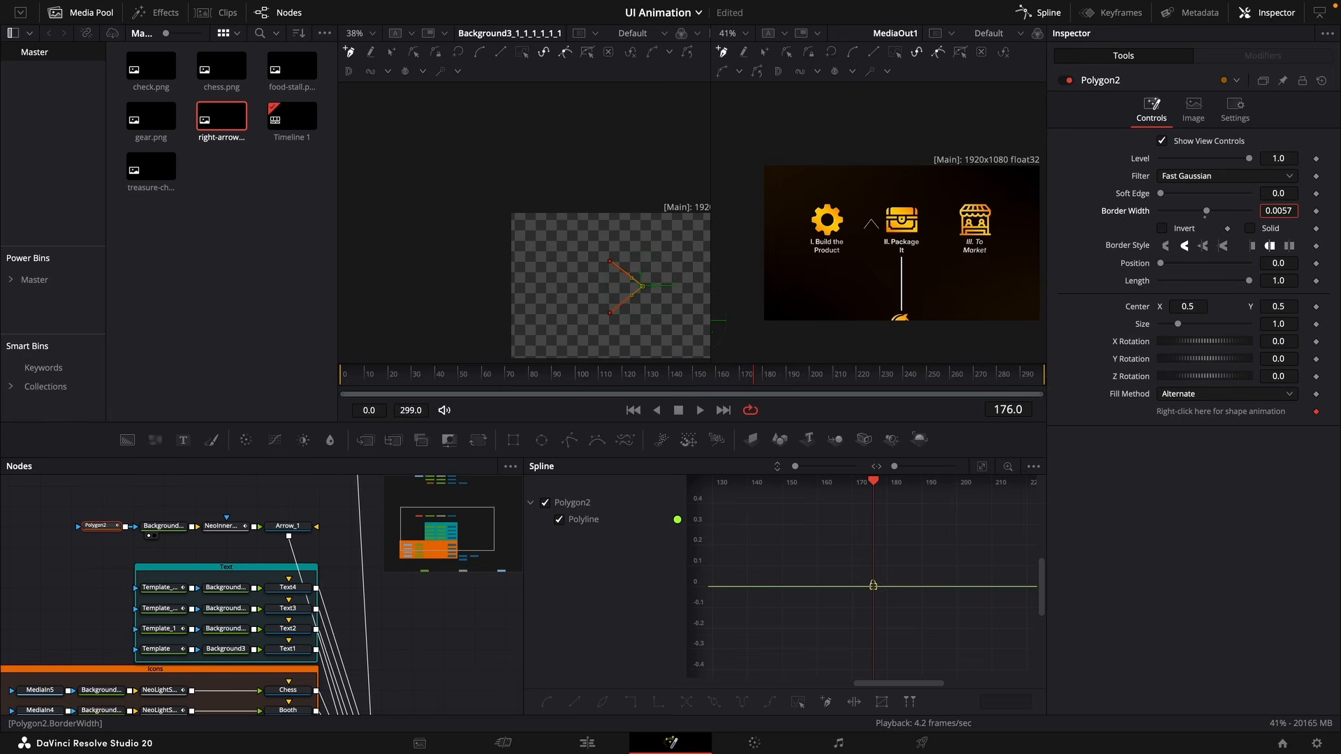
drag(1206, 210, 1207, 210)
scroll(862, 254, up, 5)
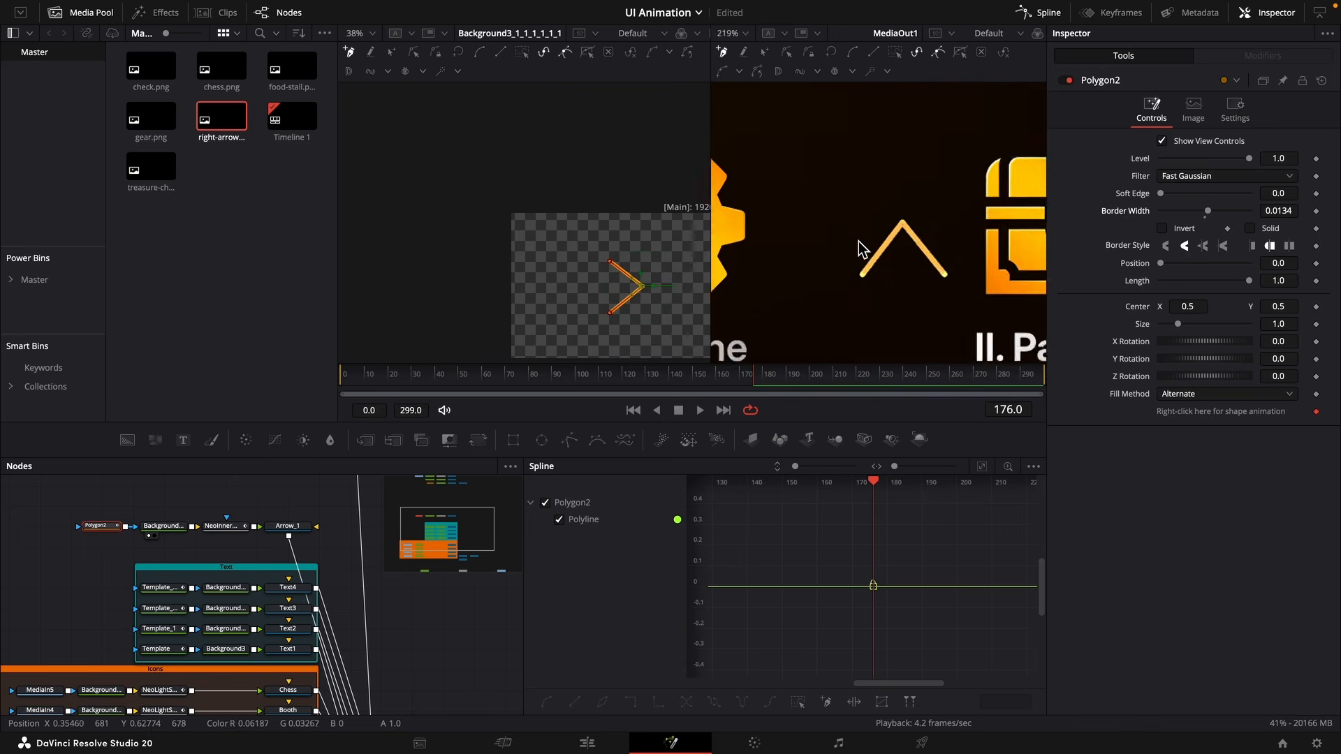
Remove the chevron's inner glow and run its gradient from about X 0.387, Y 0.673 to X 0.545, Y 0.243.
click(218, 526)
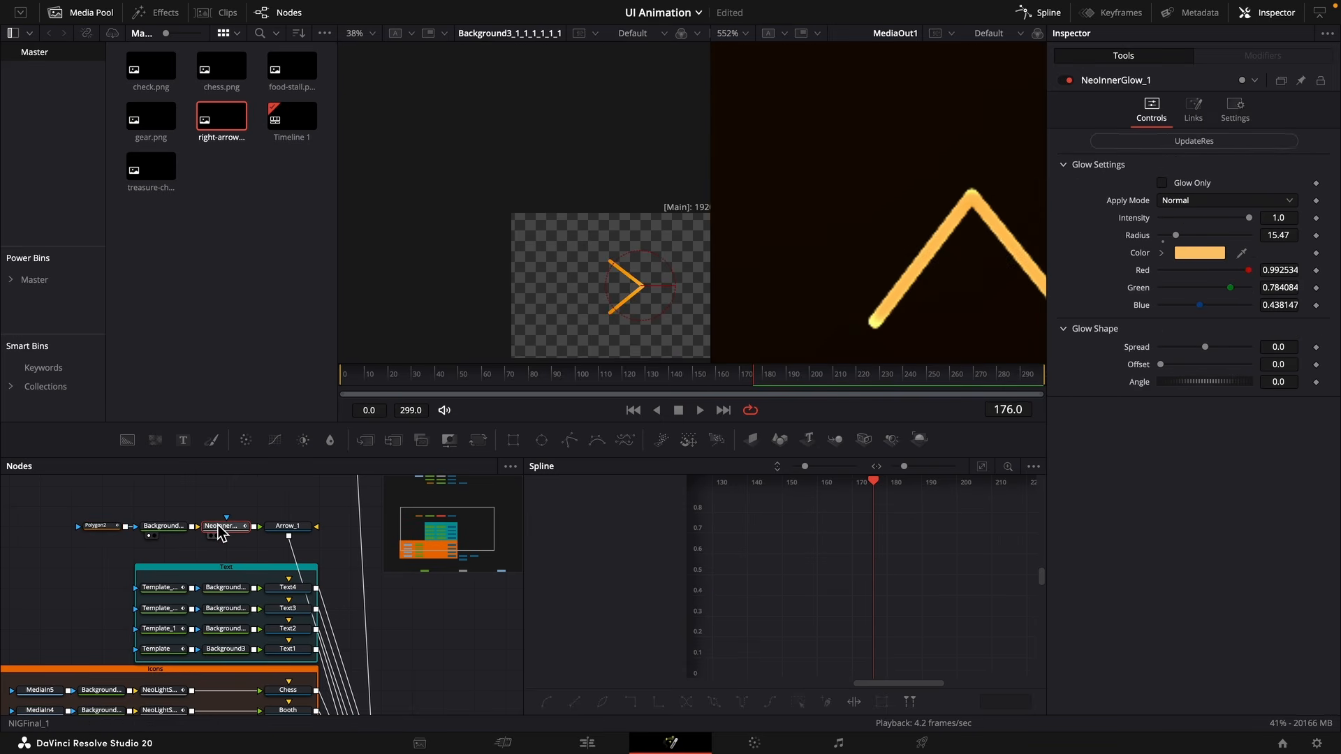
key(Delete)
click(163, 526)
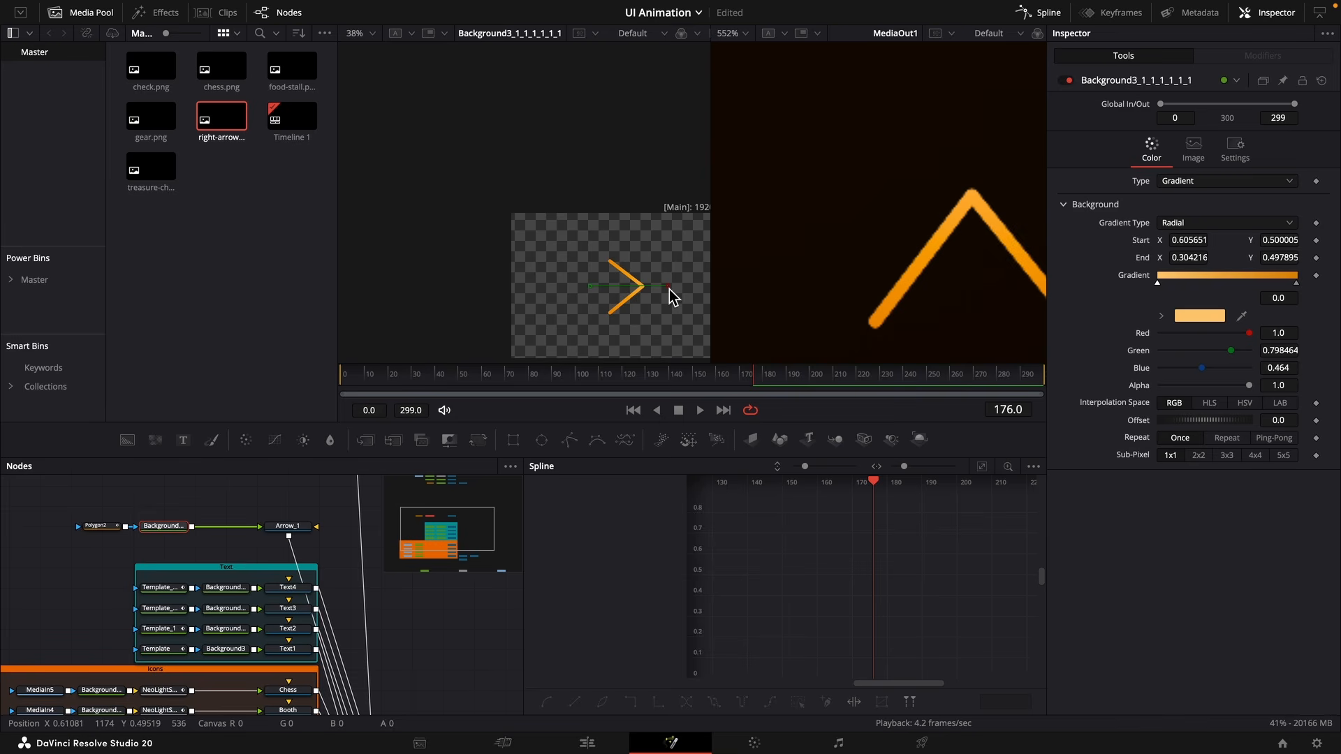
mouse_move(669, 286)
mouse_down()
mouse_move(611, 261)
mouse_move(639, 309)
mouse_up()
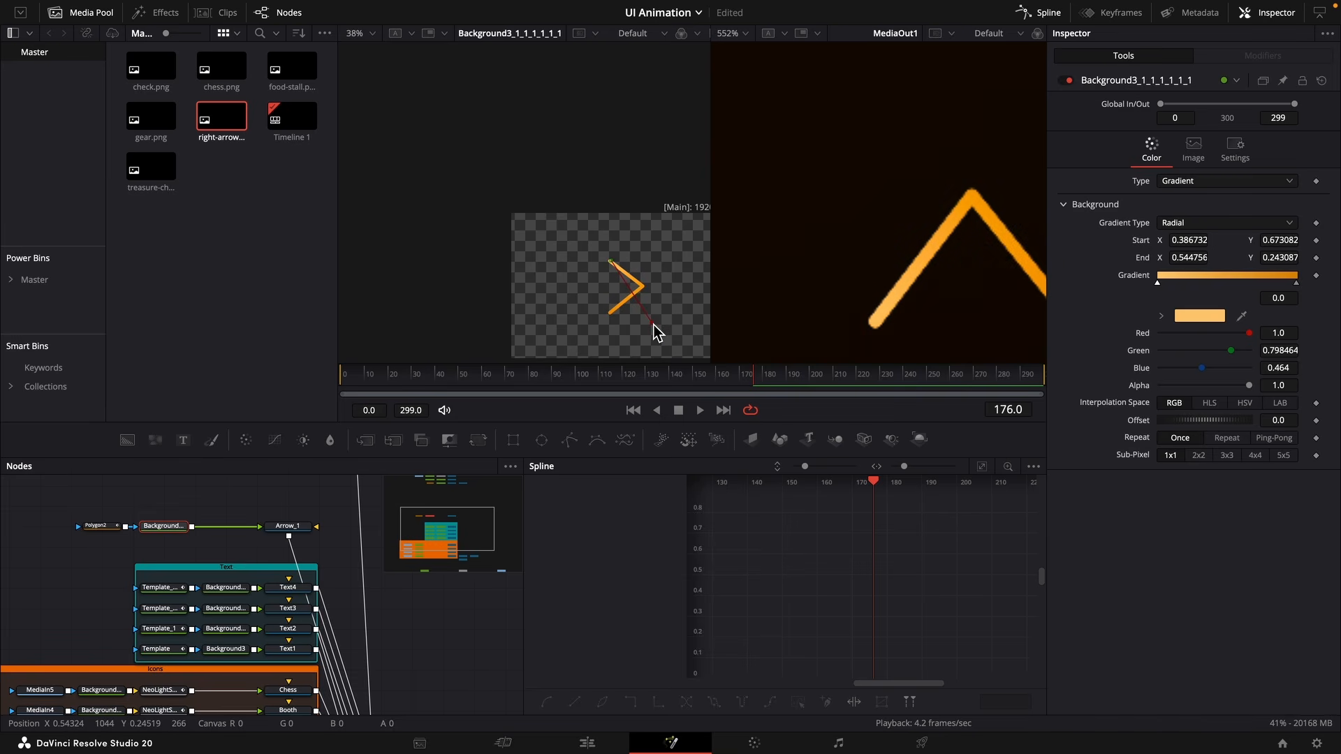
Reset the Z rotation of the chevron's image plane Arrow_1 to 0 so it points right.
click(287, 526)
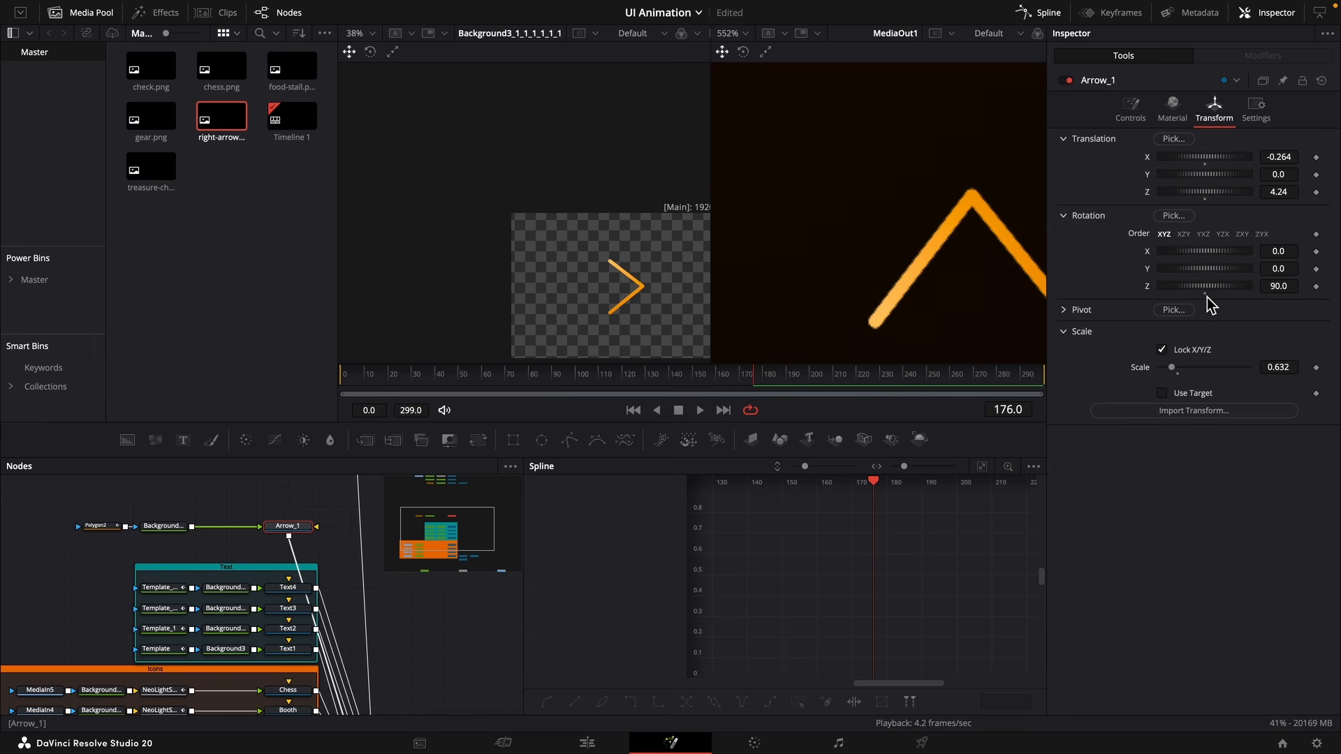
scroll(988, 260, down, 8)
Thicken the chevron polygon's border width to about 0.0321 and scale its image plane down to about 0.552.
click(99, 525)
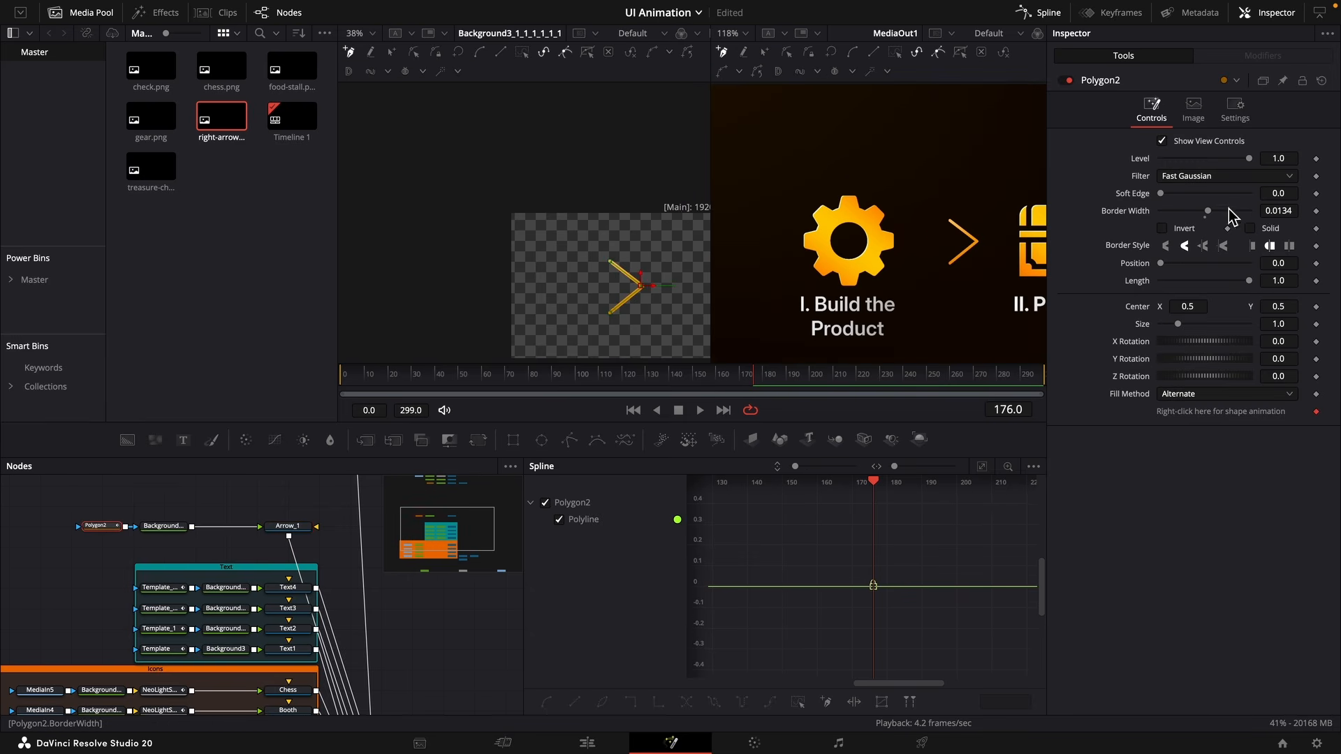
drag(1267, 210, 1313, 210)
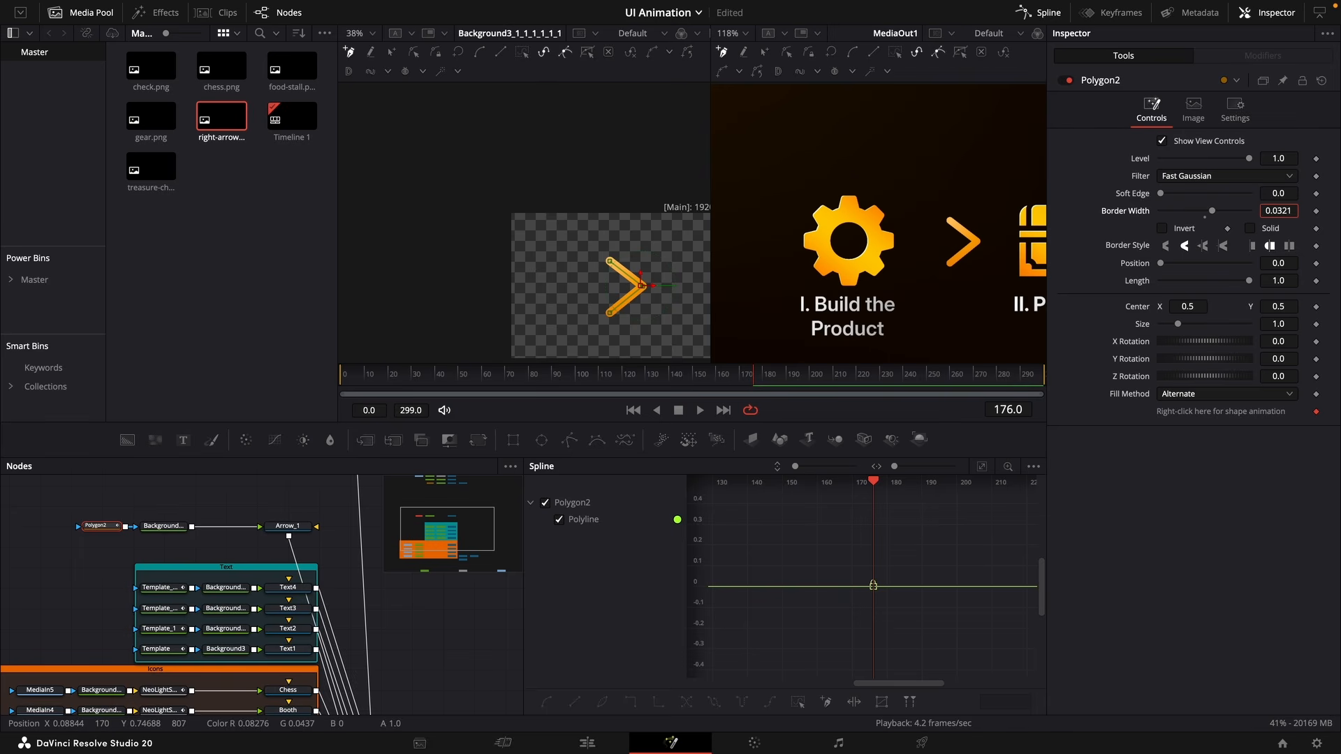
click(287, 527)
drag(1283, 366, 1257, 367)
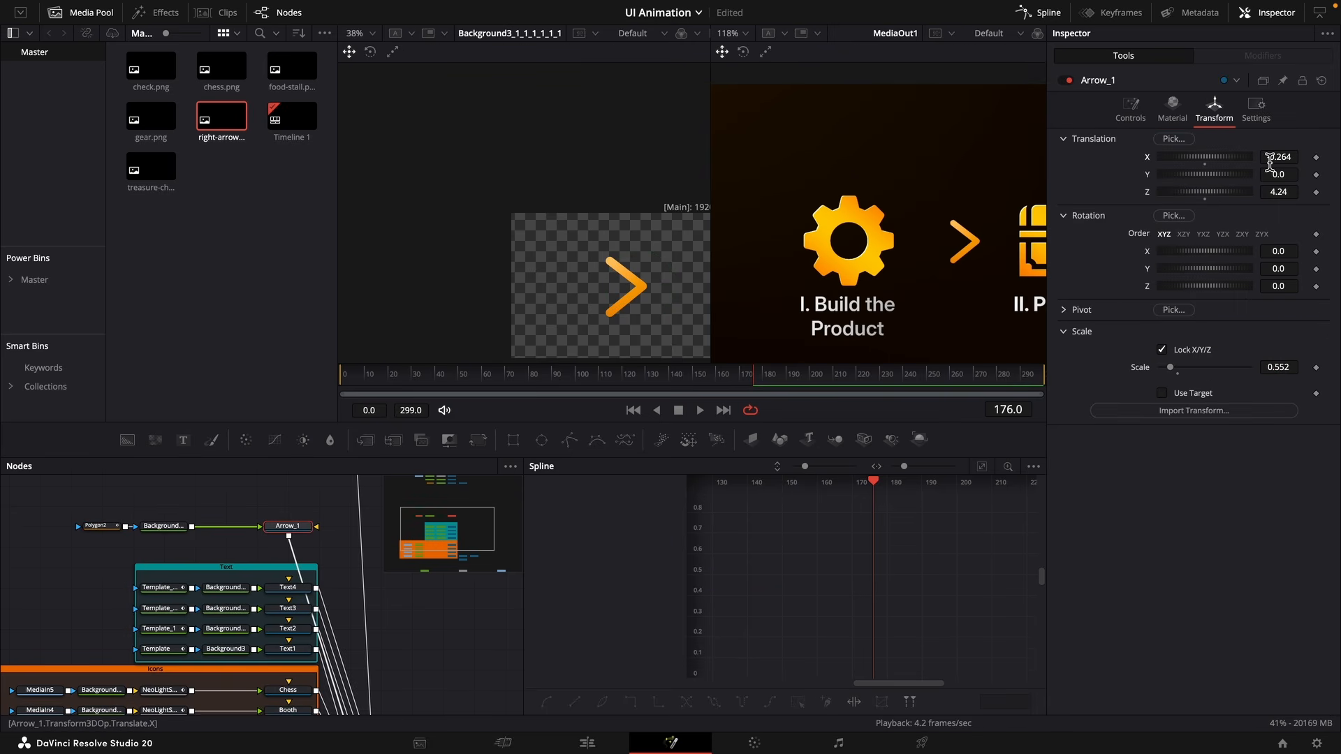
Shift the first chevron in X, and duplicate its node chain as a second chevron at X 0.352 between Package It and To Market.
drag(1270, 162, 1257, 162)
scroll(778, 350, down, 5)
drag(299, 502, 115, 539)
click(291, 507)
drag(257, 508, 355, 709)
click(294, 489)
click(1214, 108)
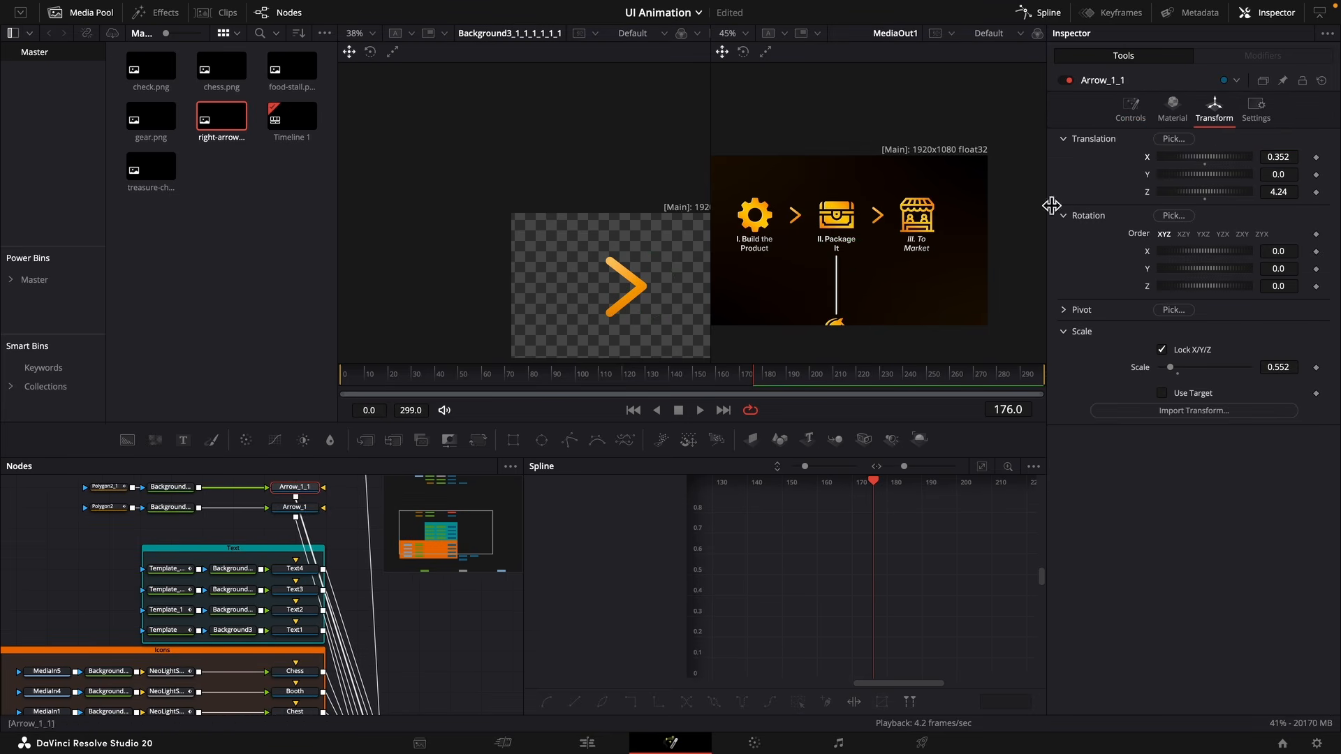
drag(942, 222, 989, 218)
drag(929, 262, 926, 262)
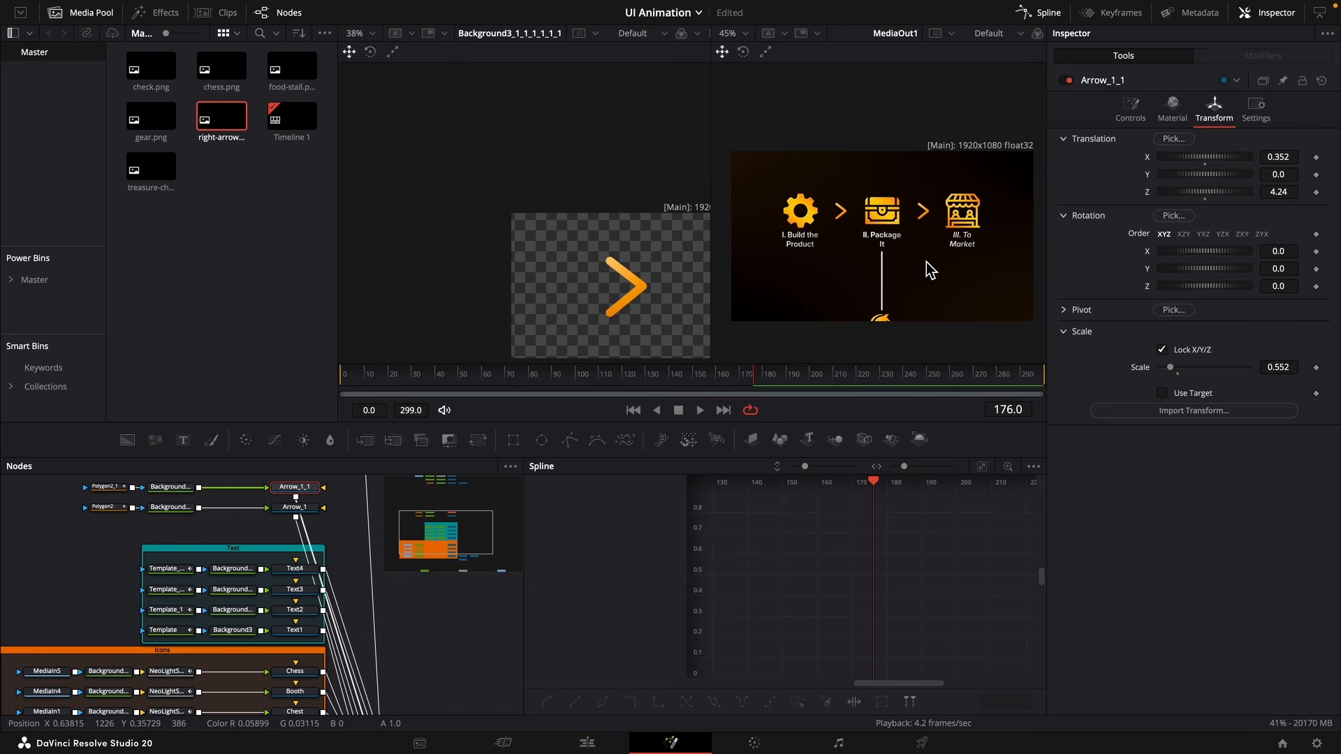
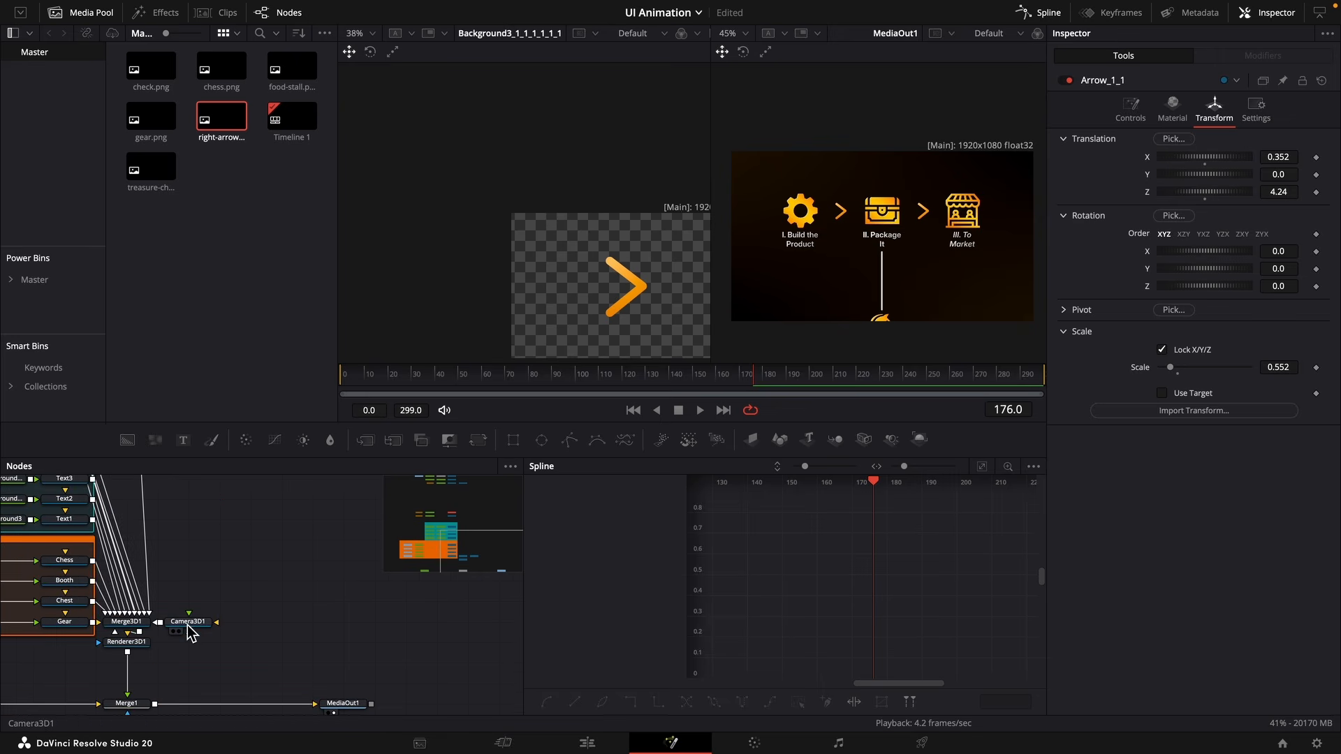
Insert a Transform 3D node between Camera3D1 and Merge3D1 and rename it Anim1.
drag(187, 626, 472, 627)
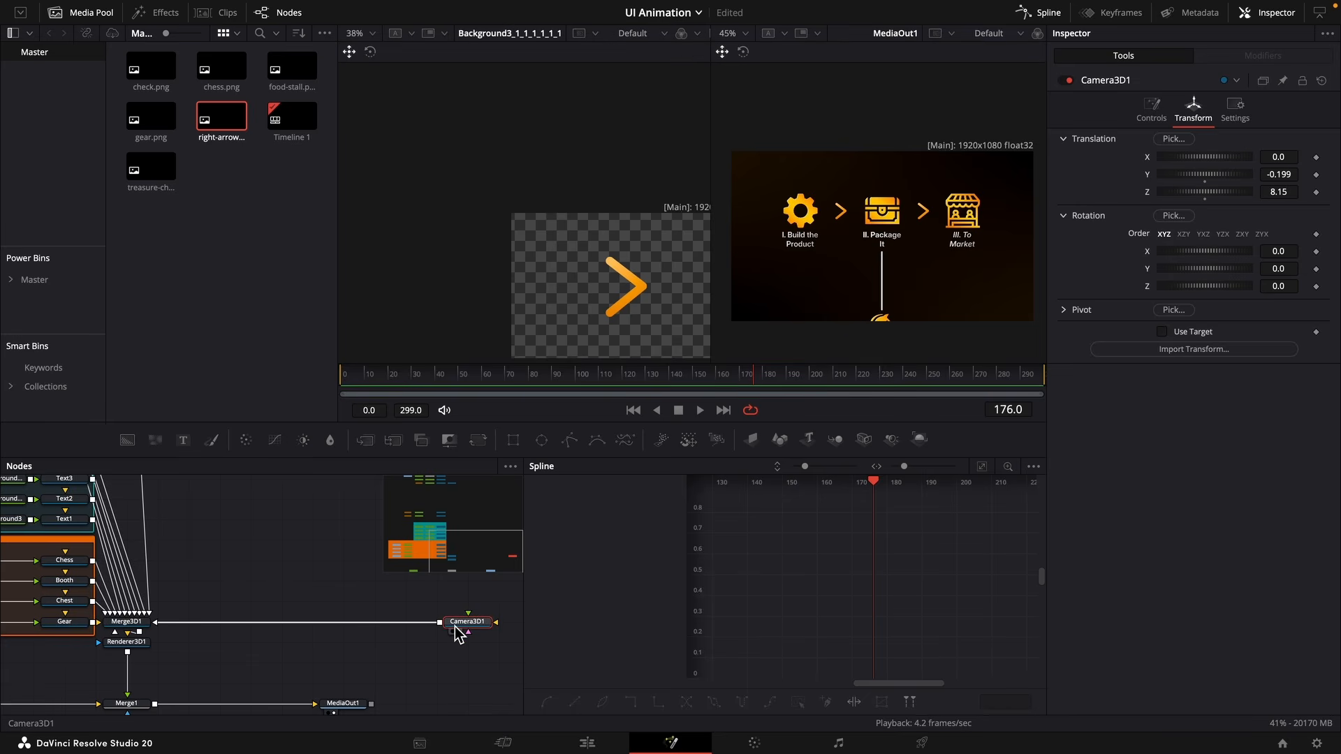
key(shift+space)
text(tra)
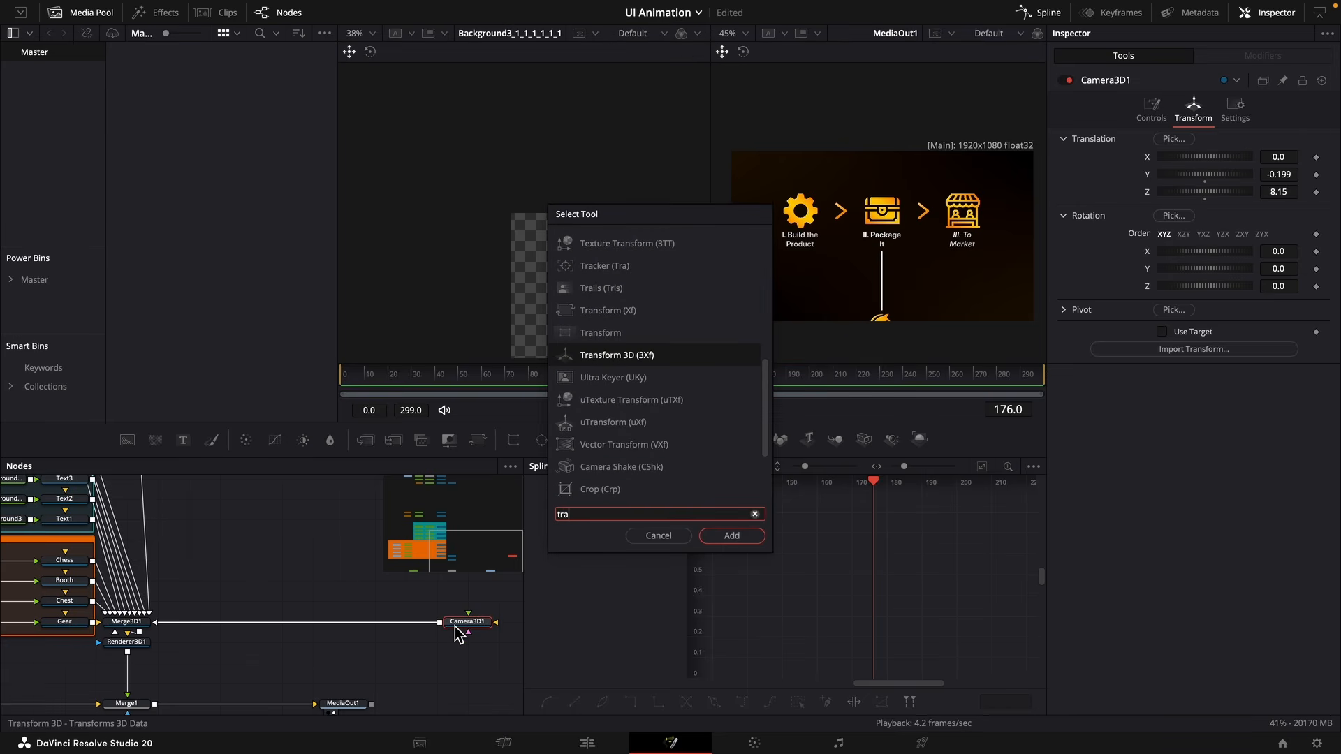
key(Return)
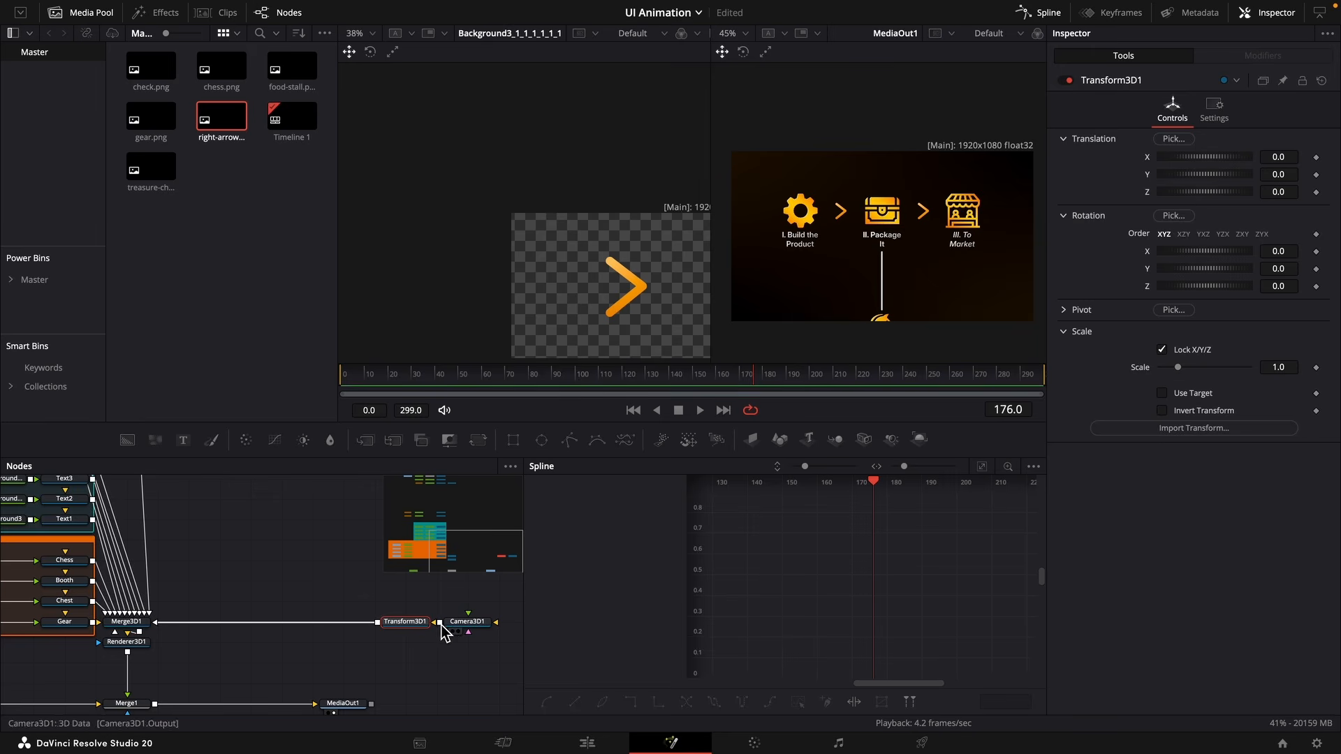
drag(419, 621, 229, 621)
key(F2)
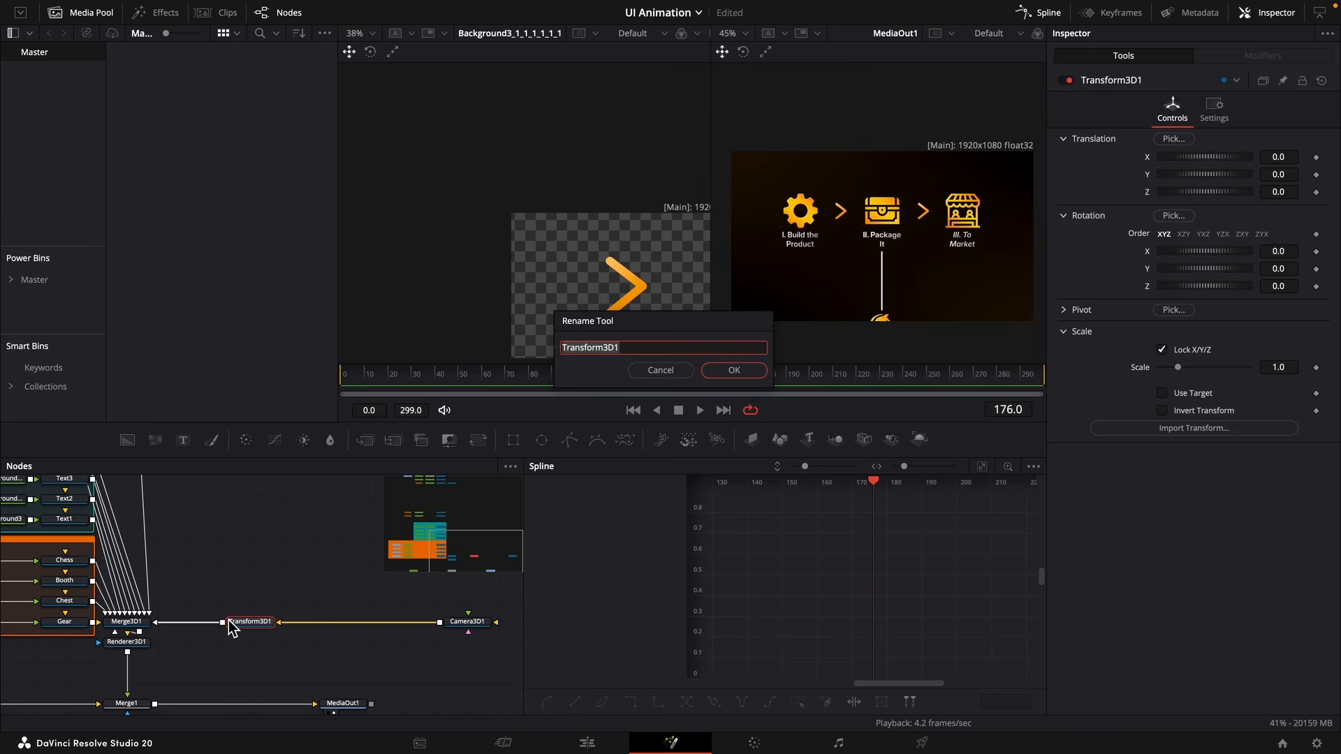
text(Anim1)
key(Return)
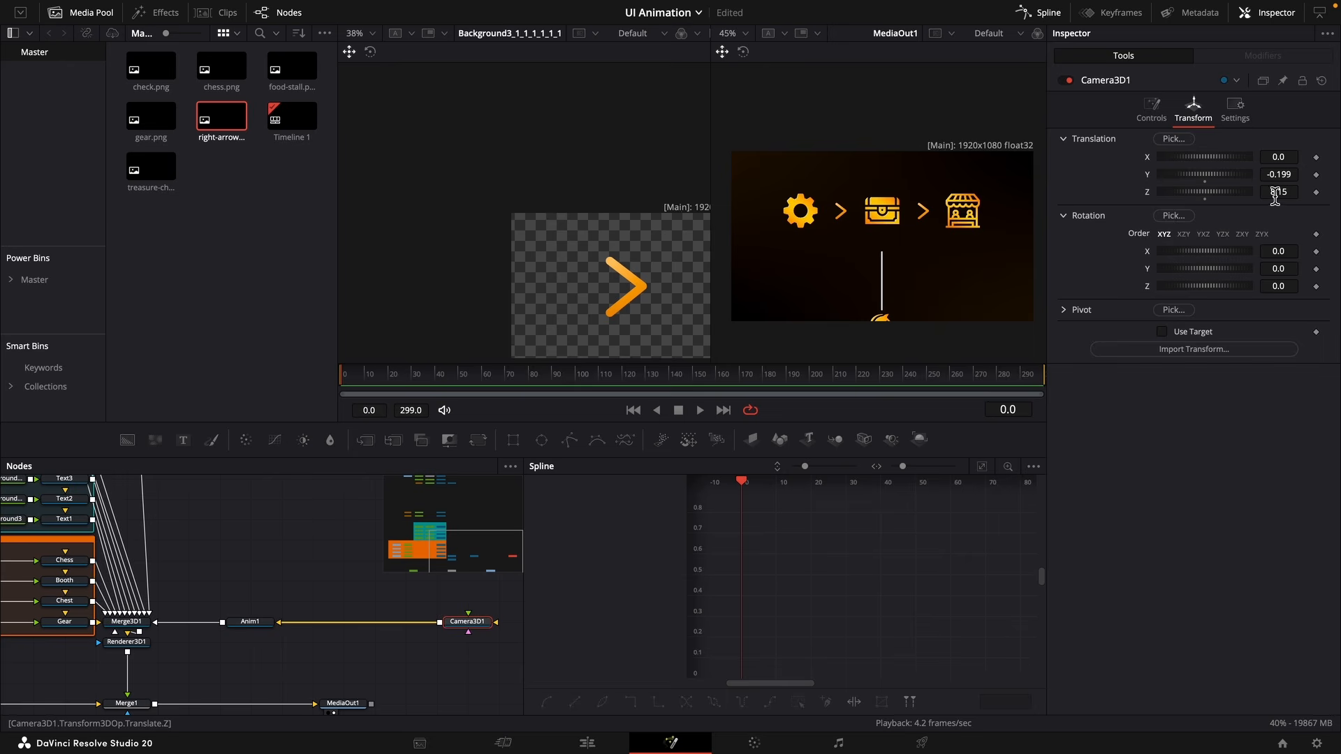
Move the camera closer in Z and keyframe Anim1's translation from 0 at frame 0 to about X -0.548, Y 0.161 at frame 40.
drag(1275, 197, 1198, 198)
click(249, 621)
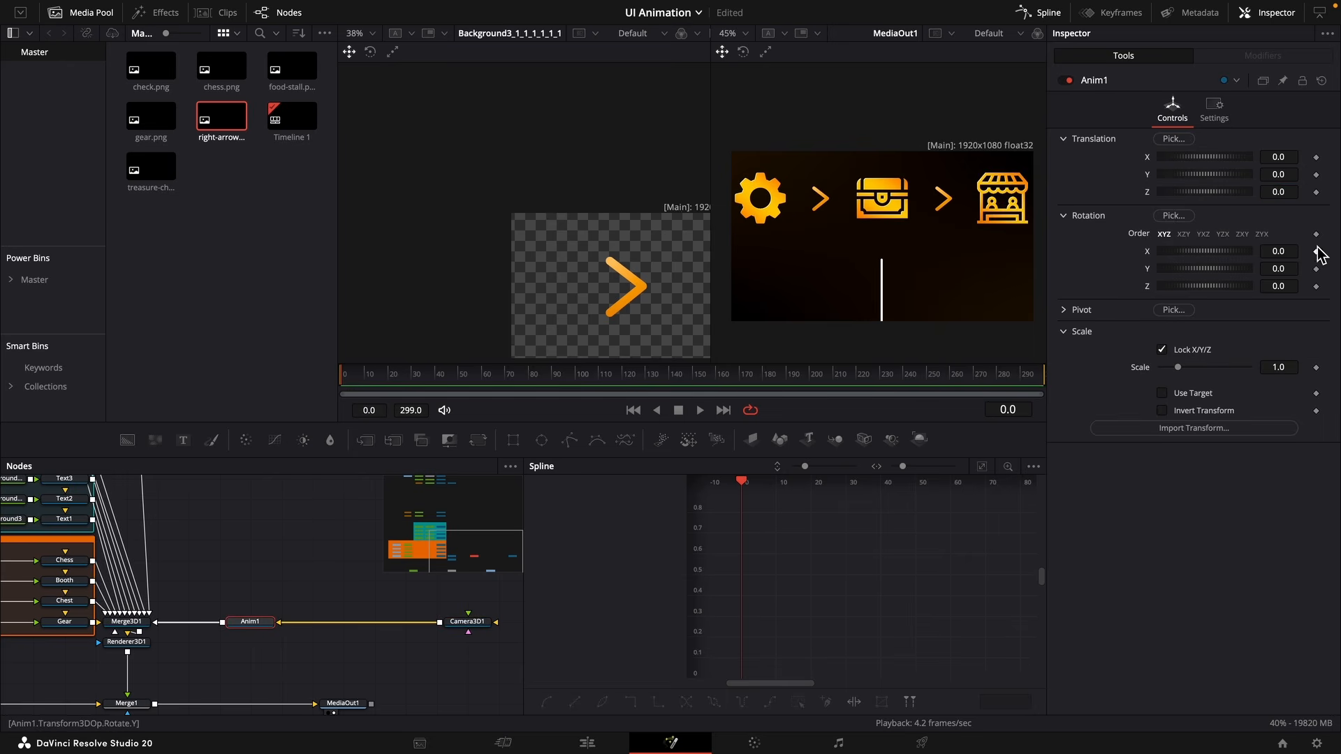
click(1316, 157)
click(1317, 175)
click(440, 383)
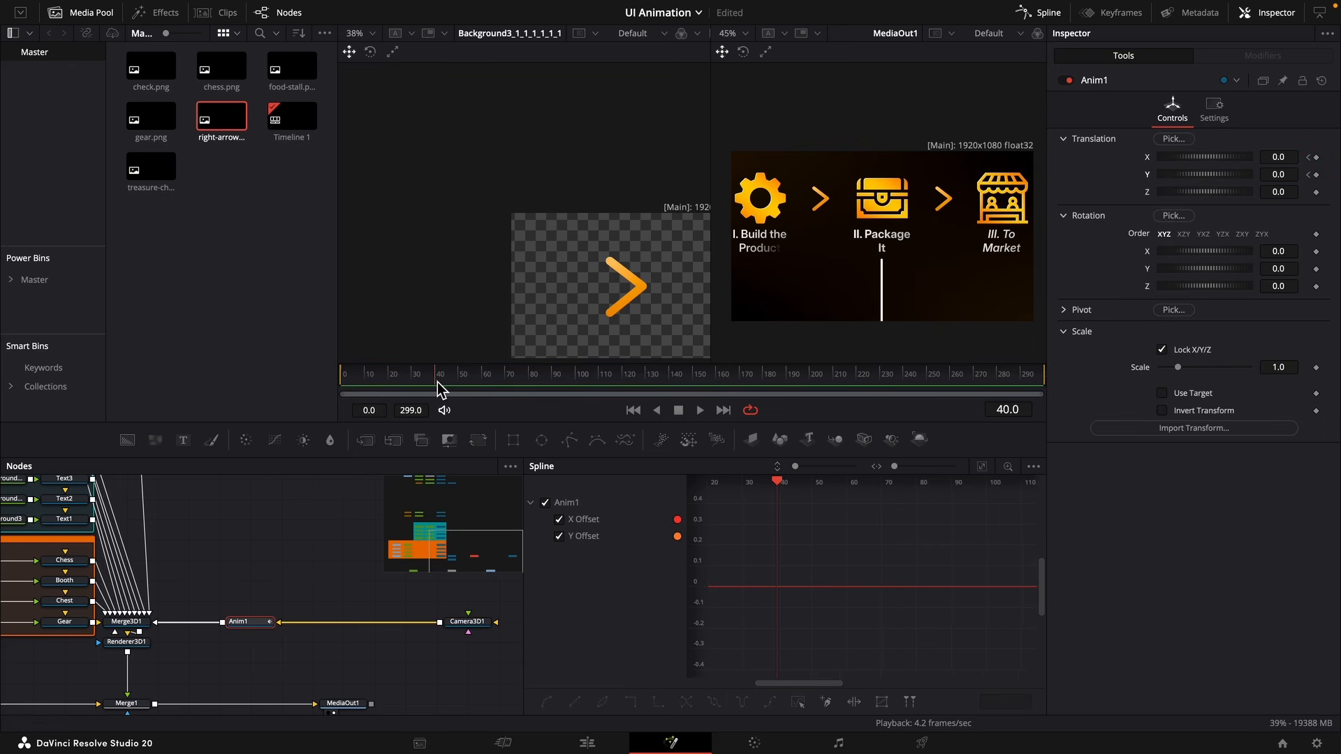
mouse_move(1291, 156)
mouse_down()
mouse_move(1210, 157)
mouse_move(1310, 174)
mouse_up()
key(Home)
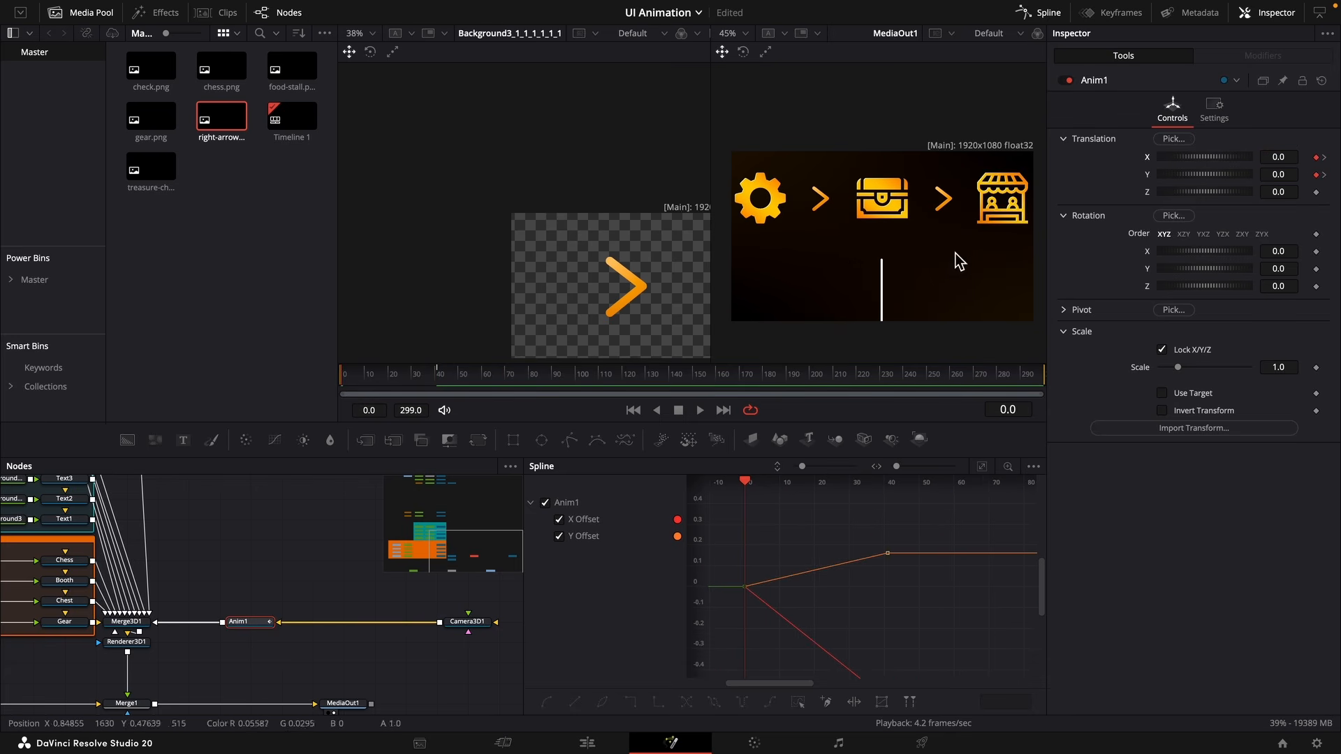
key(space)
click(433, 377)
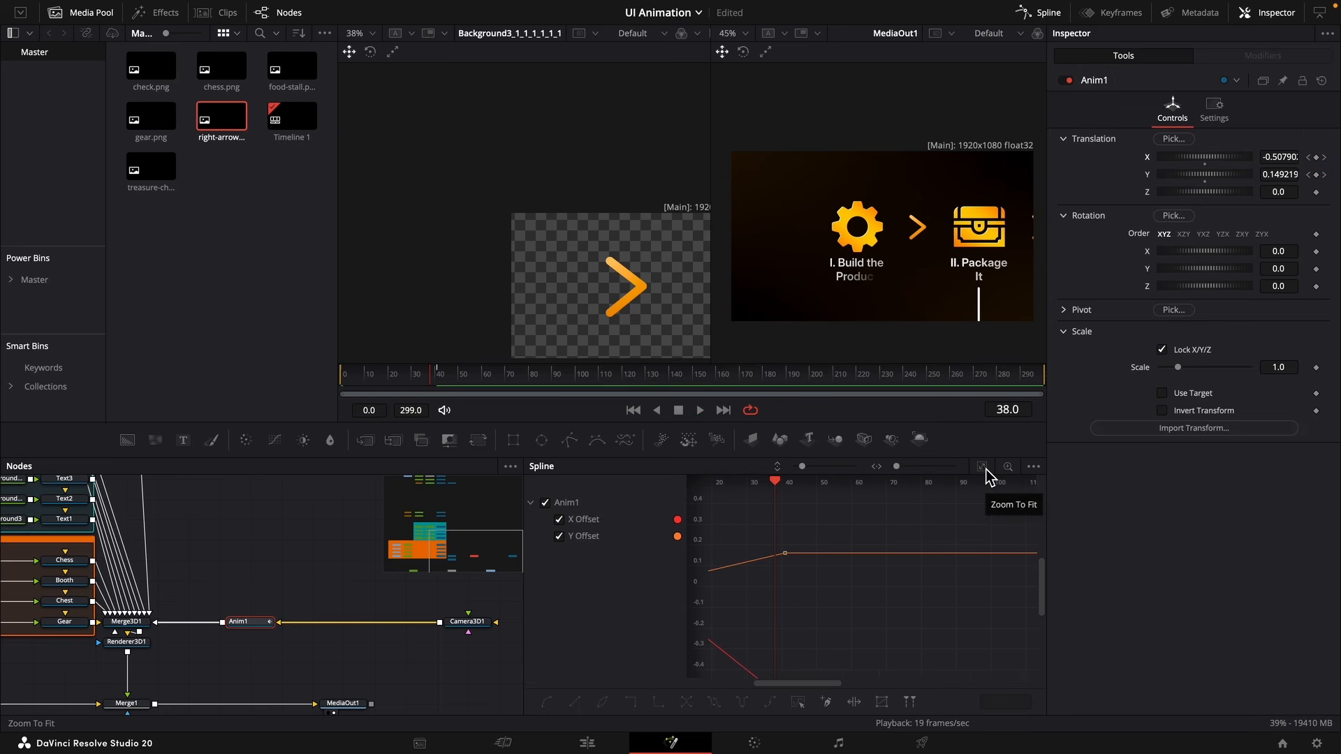
Give Anim1's X and Y Offset curves a smooth ease-out and preview the camera move from the start.
click(982, 467)
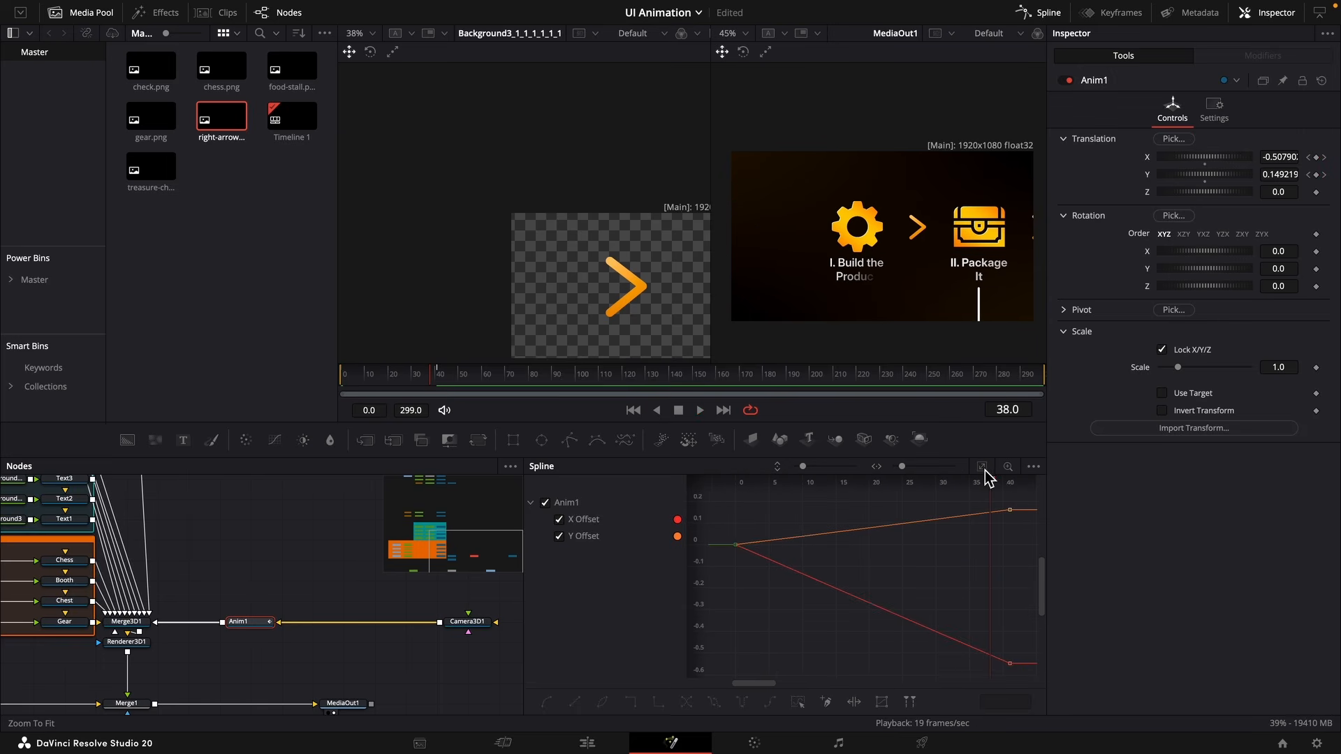
right_click(1000, 560)
mouse_move(1034, 314)
click(1178, 355)
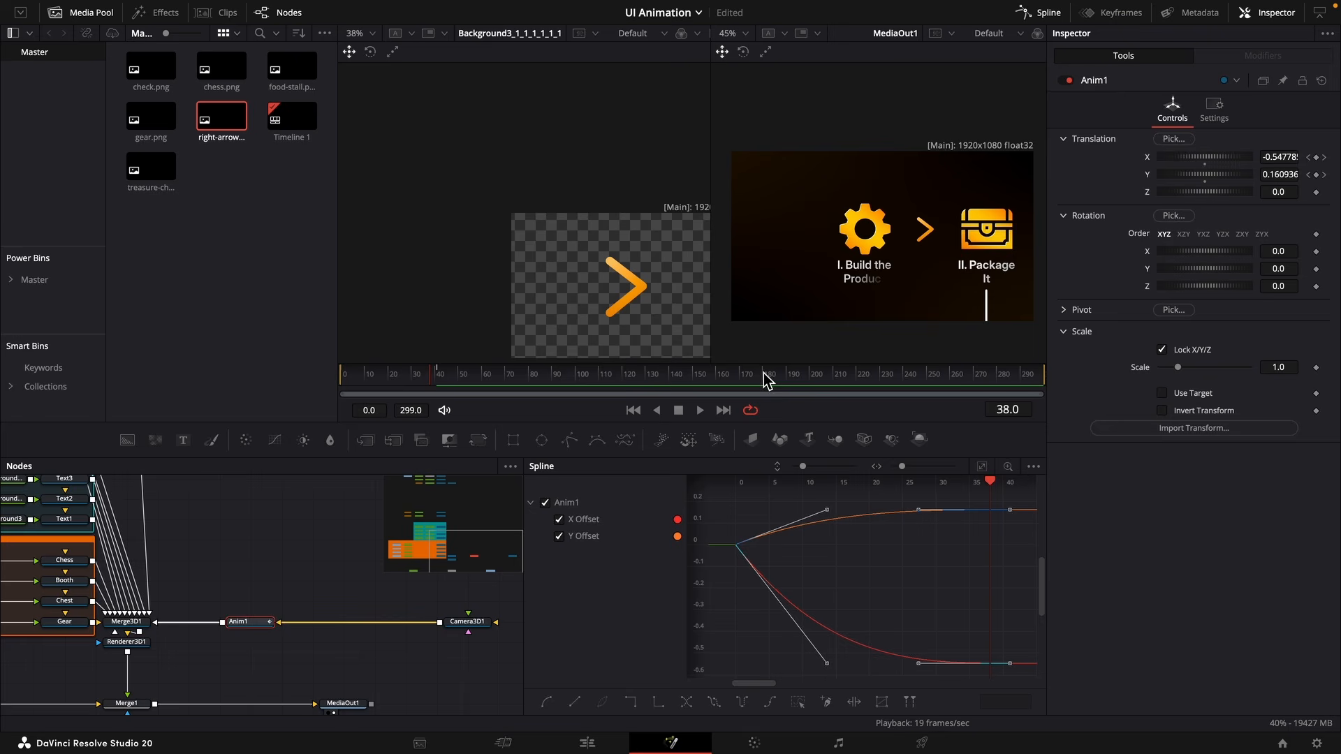
drag(430, 374, 289, 399)
key(space)
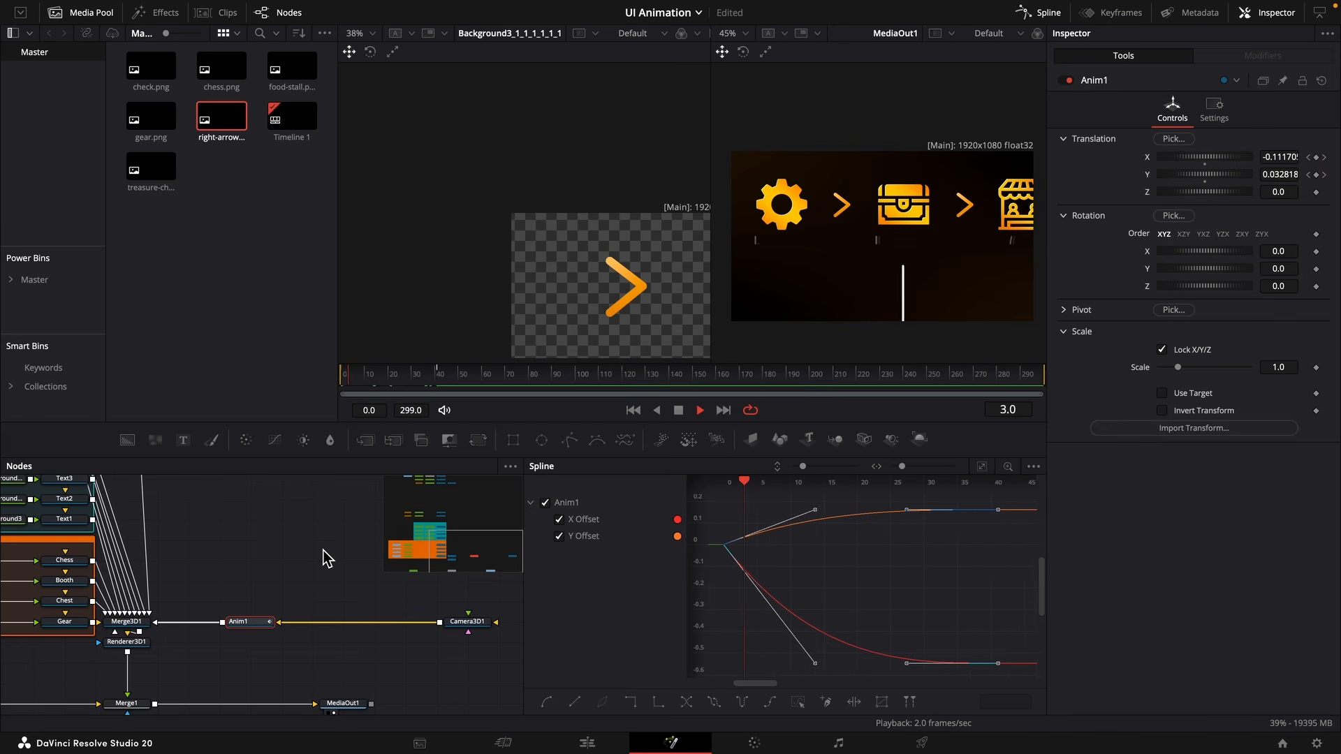
Duplicate Anim1, insert the copy between Anim1 and Camera3D1, reset its settings and rename it Anim2.
key(ctrl+v)
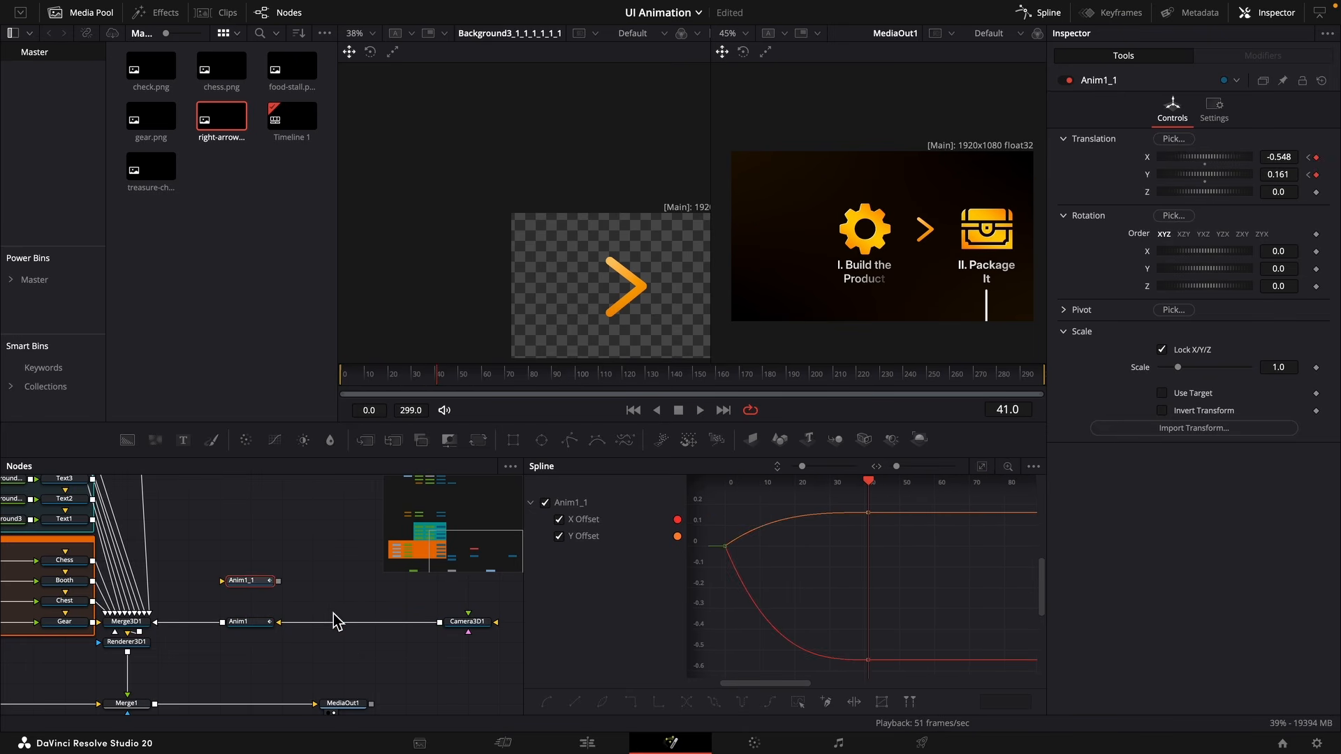
drag(248, 582, 312, 622)
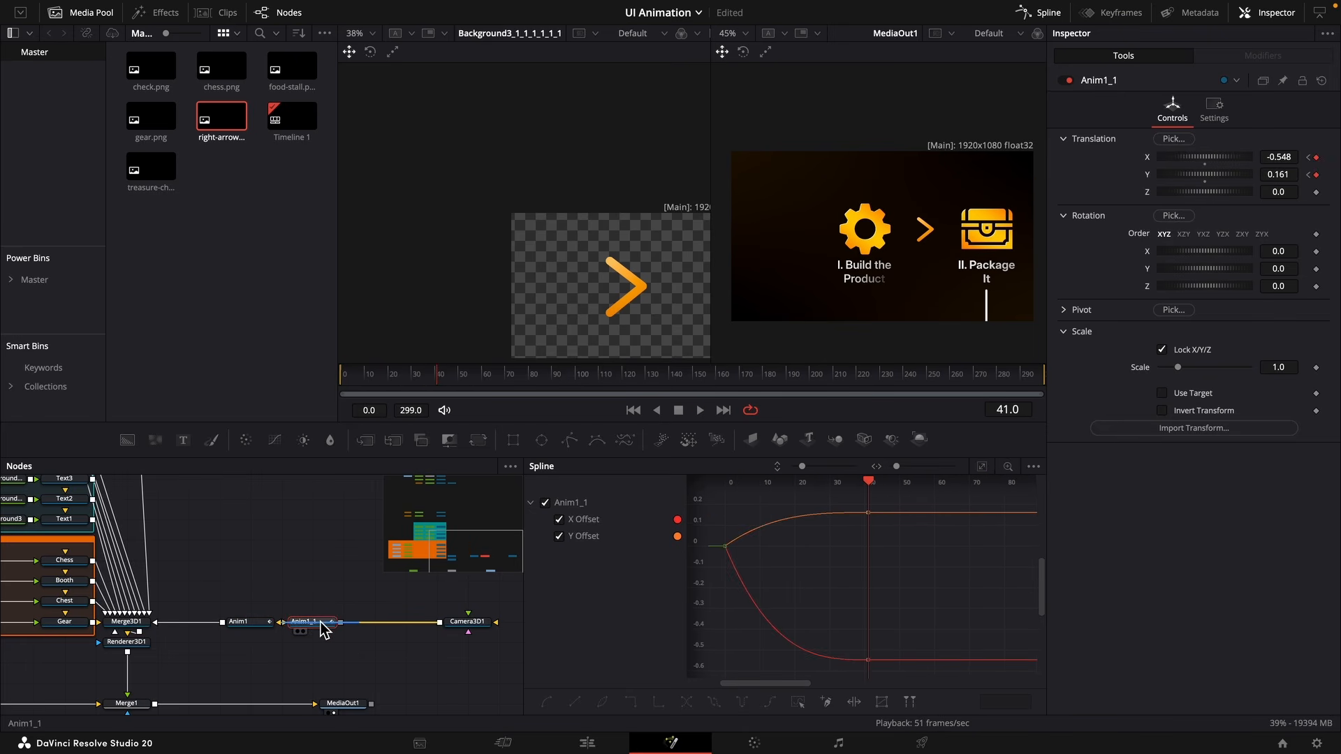
click(1322, 80)
key(F2)
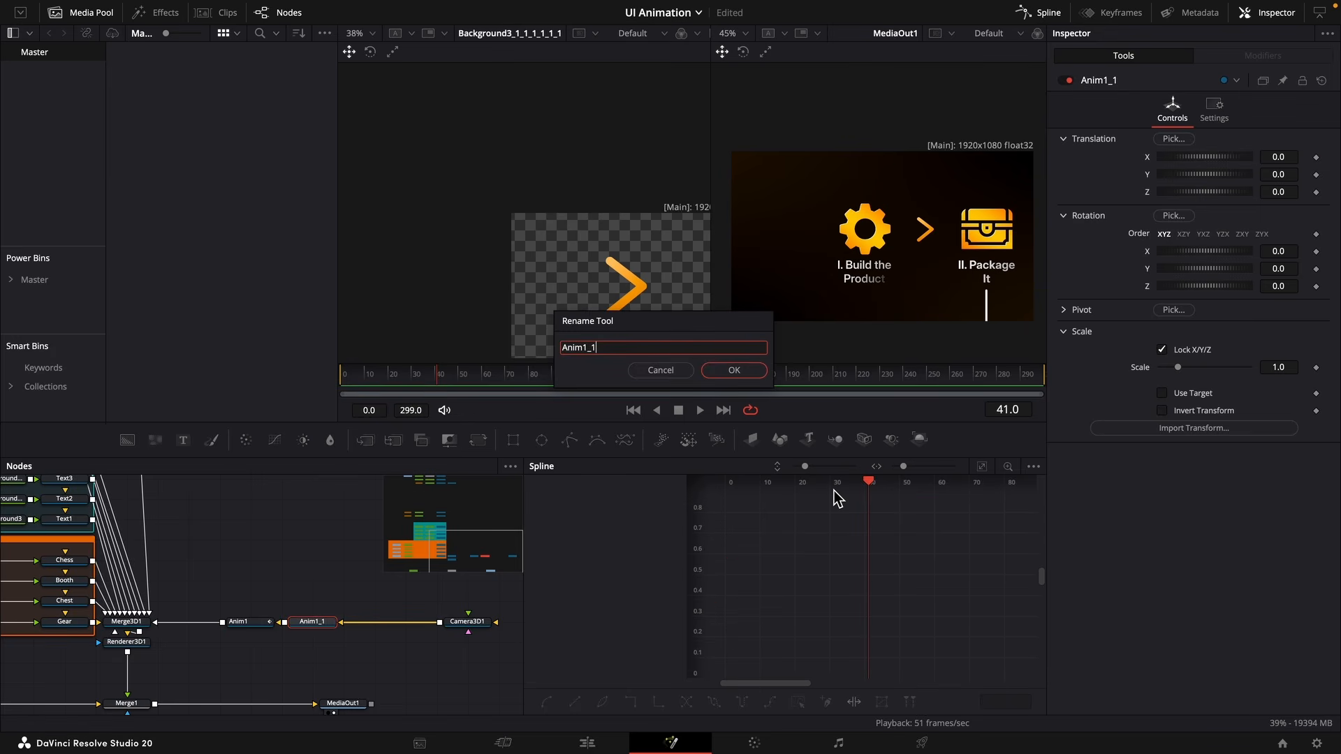
key(Return)
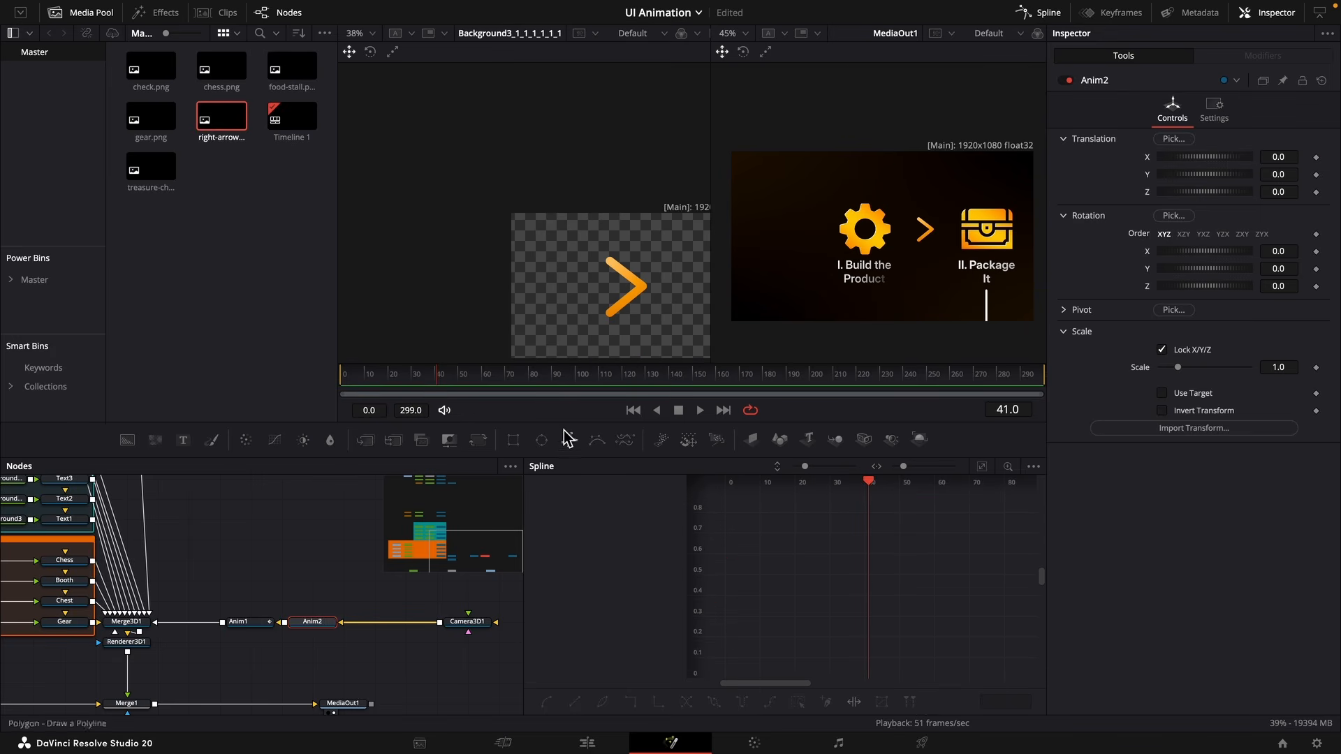
Keyframe Anim2's X translation from 0 at about frame 40 to 0.48 at frame 90.
click(1317, 157)
click(553, 381)
drag(1219, 158, 1285, 158)
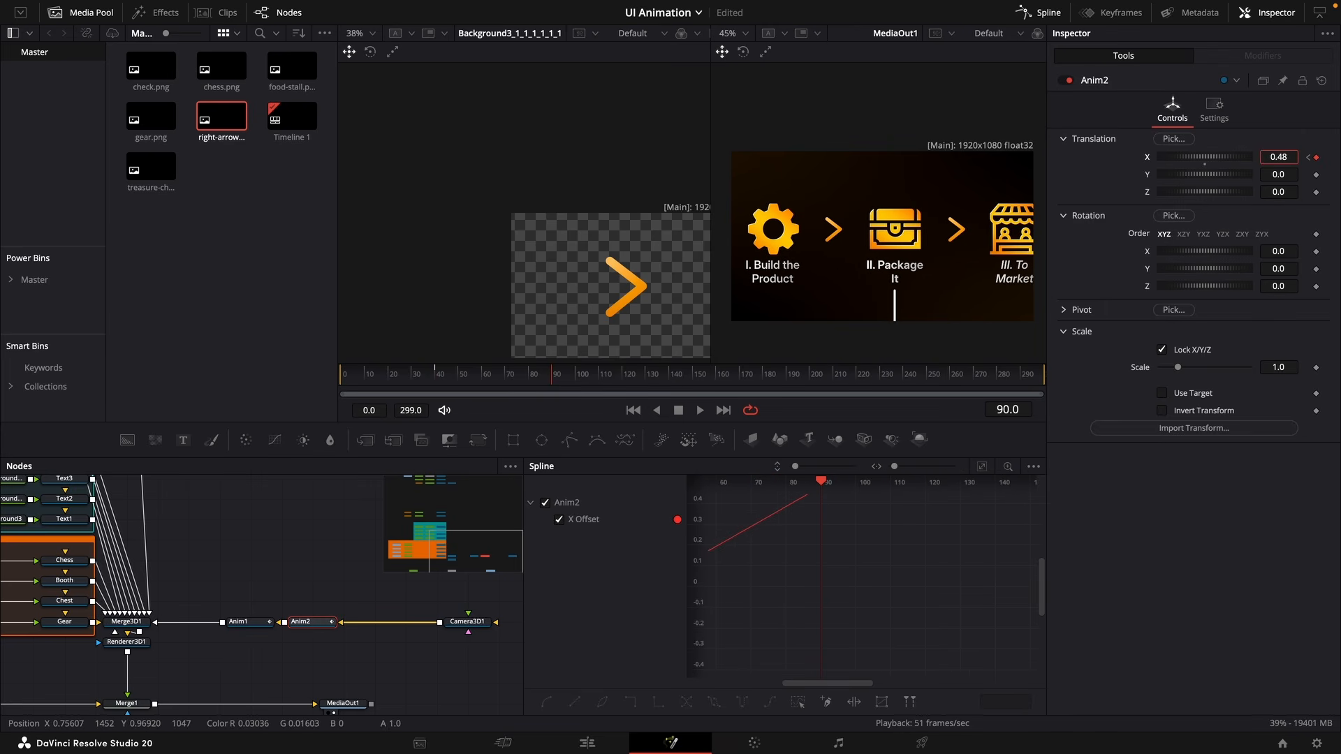
scroll(950, 230, down, 3)
Smooth Anim2's X Offset curve with Ease In 50.6 and Ease Out 49.7, and preview the camera move.
click(981, 467)
key(super+a)
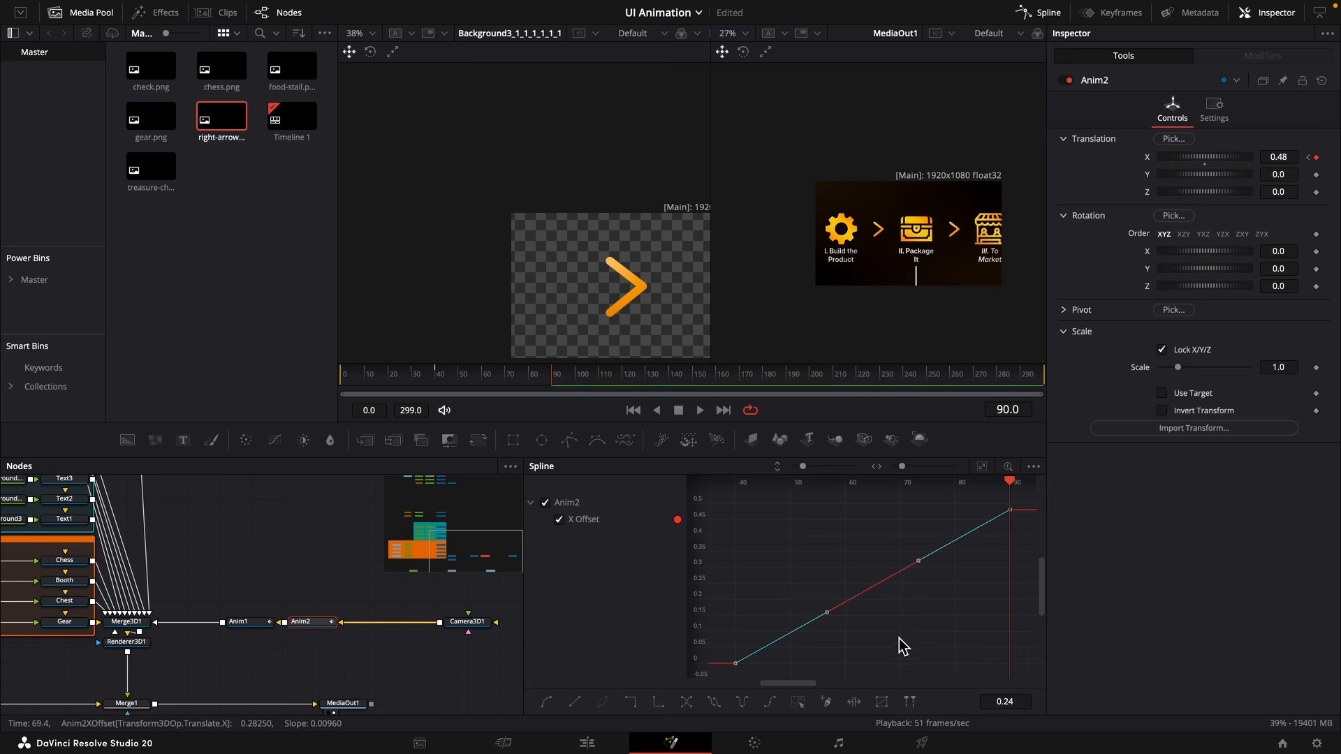
key(f)
key(t)
drag(890, 484, 901, 483)
drag(1008, 484, 1020, 485)
drag(551, 374, 326, 408)
key(space)
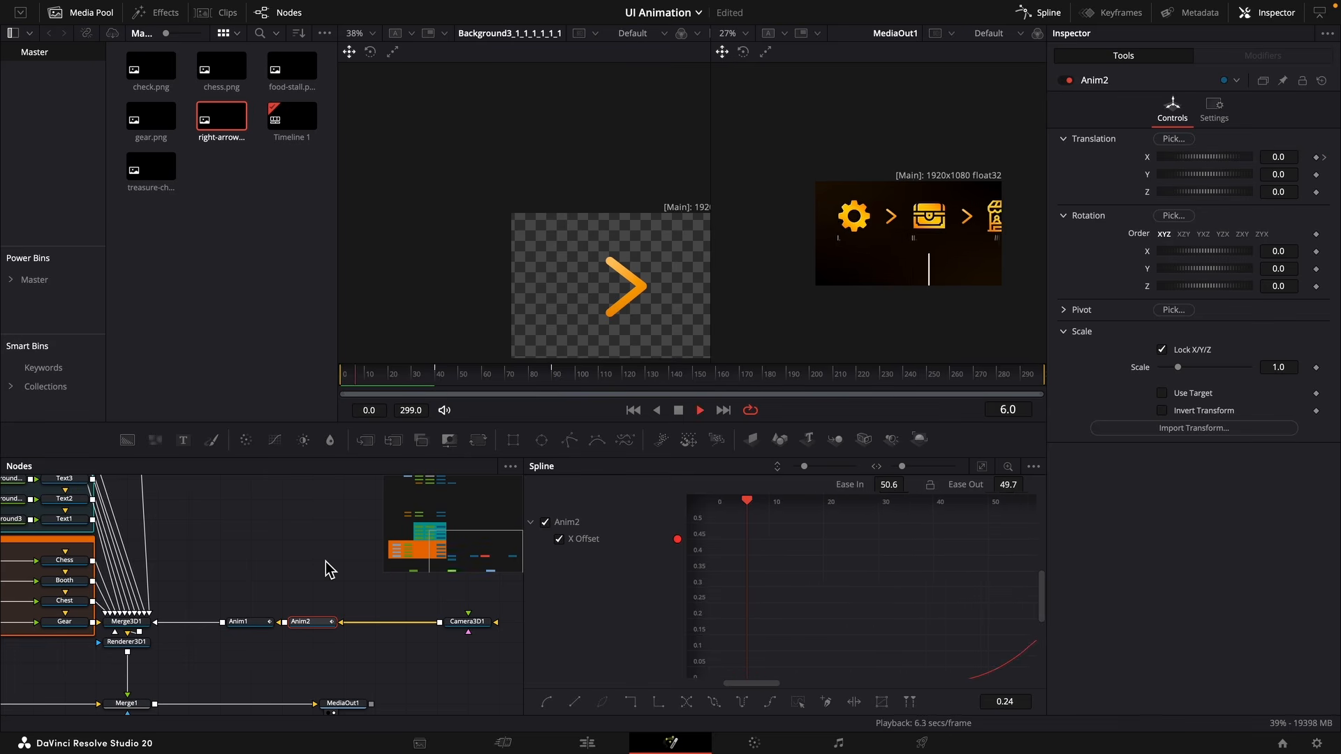
click(420, 374)
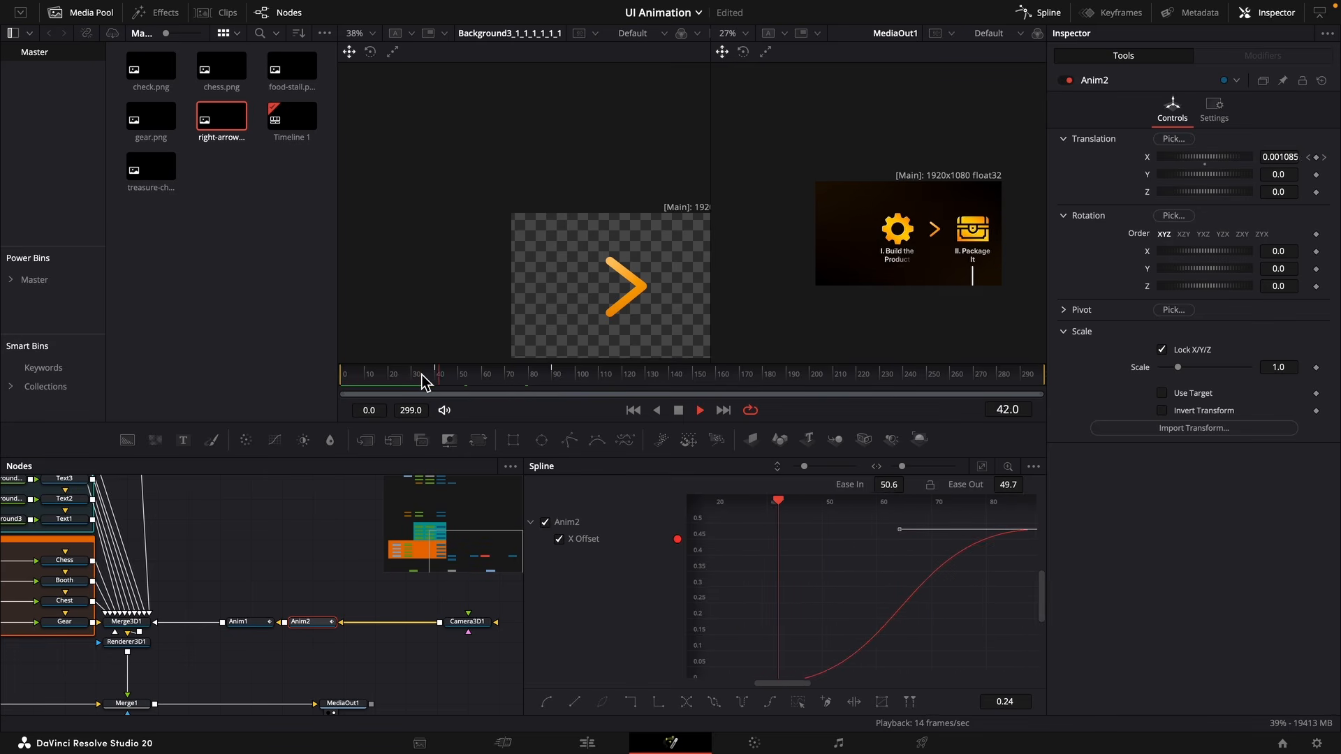
key(space)
Duplicate Anim2, insert the copy between Anim2 and Camera3D1, and rename it Anim3.
click(354, 593)
key(super+v)
drag(342, 580, 360, 621)
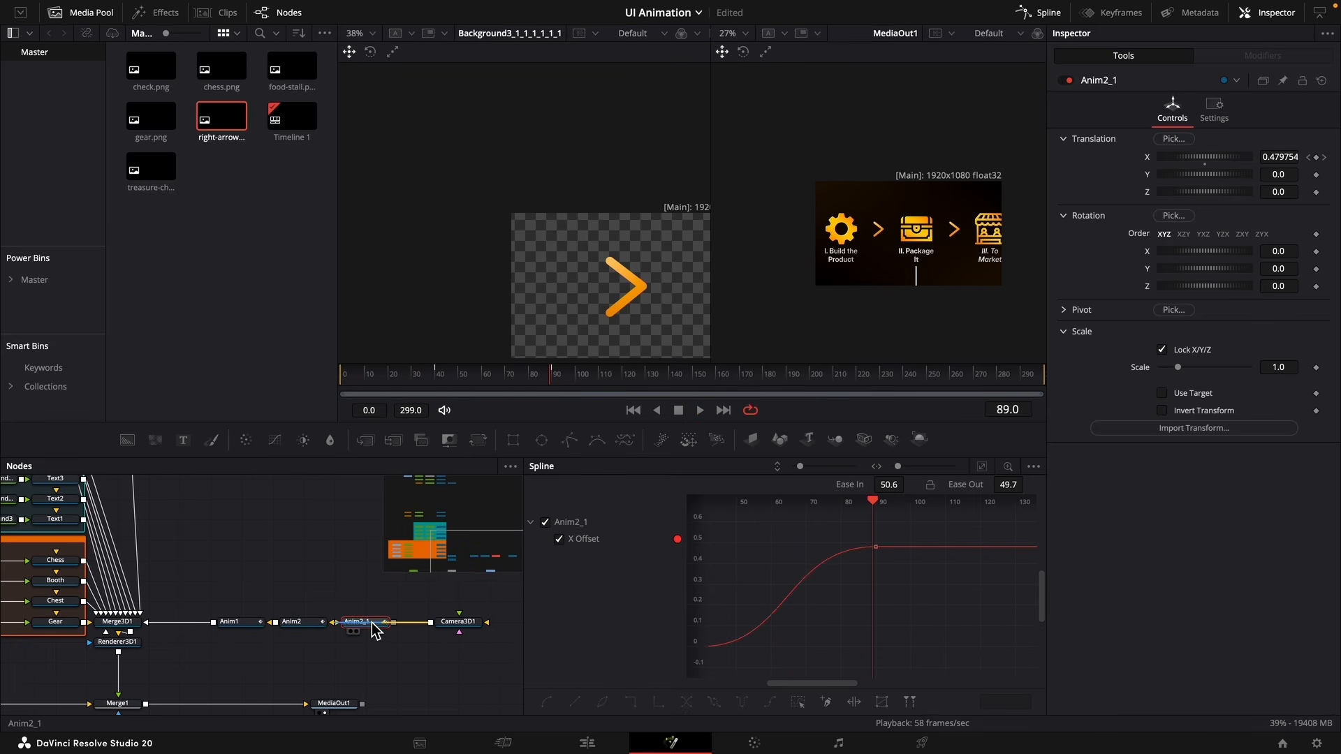
key(F2)
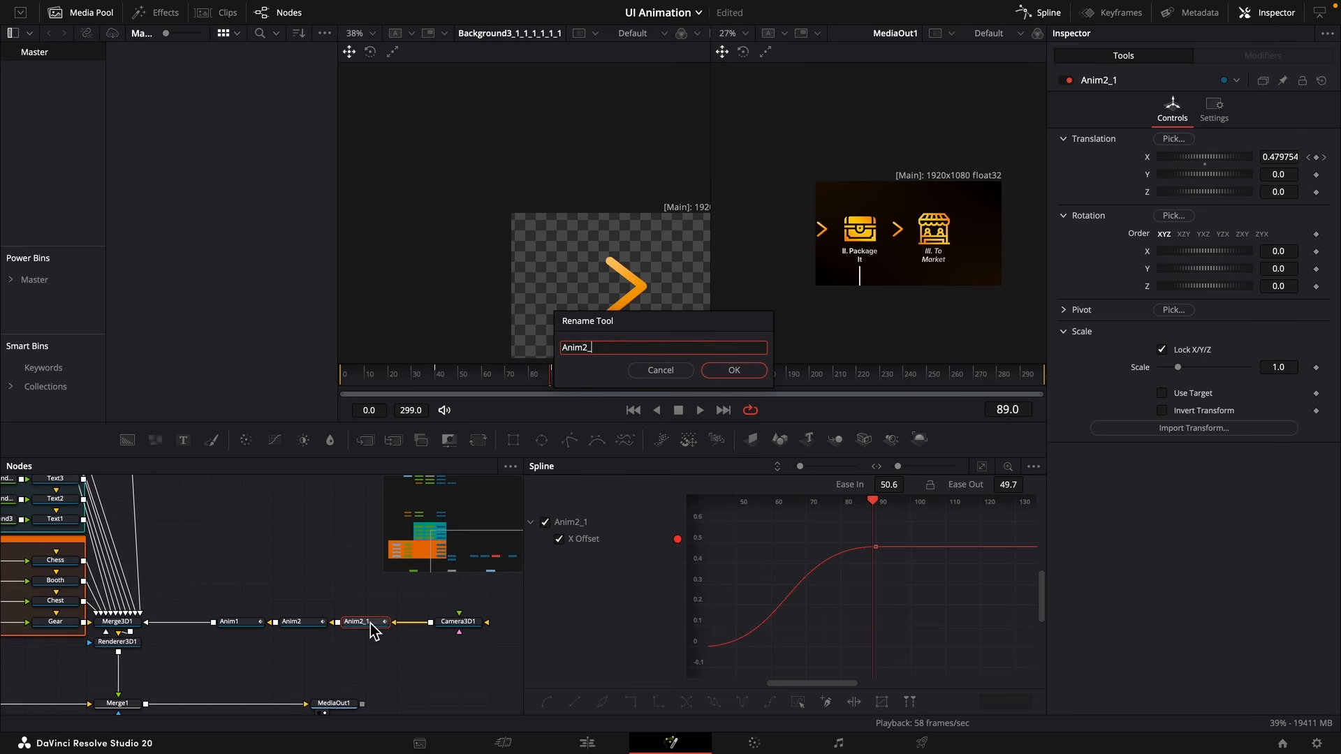
text(Anim3)
key(Return)
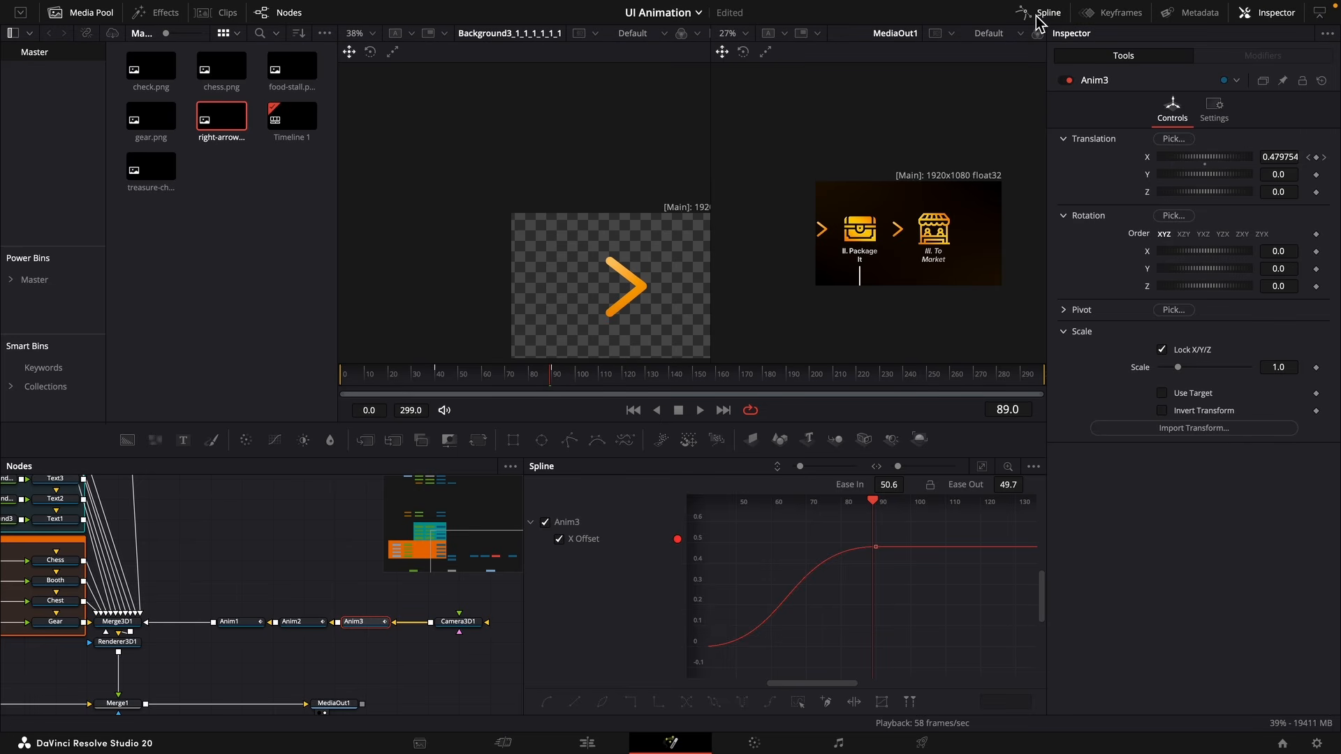
Show the keyframes instead of the splines, shift Anim3's X Offset keyframes to about frames 90 and 140, and preview.
click(1040, 13)
click(1095, 15)
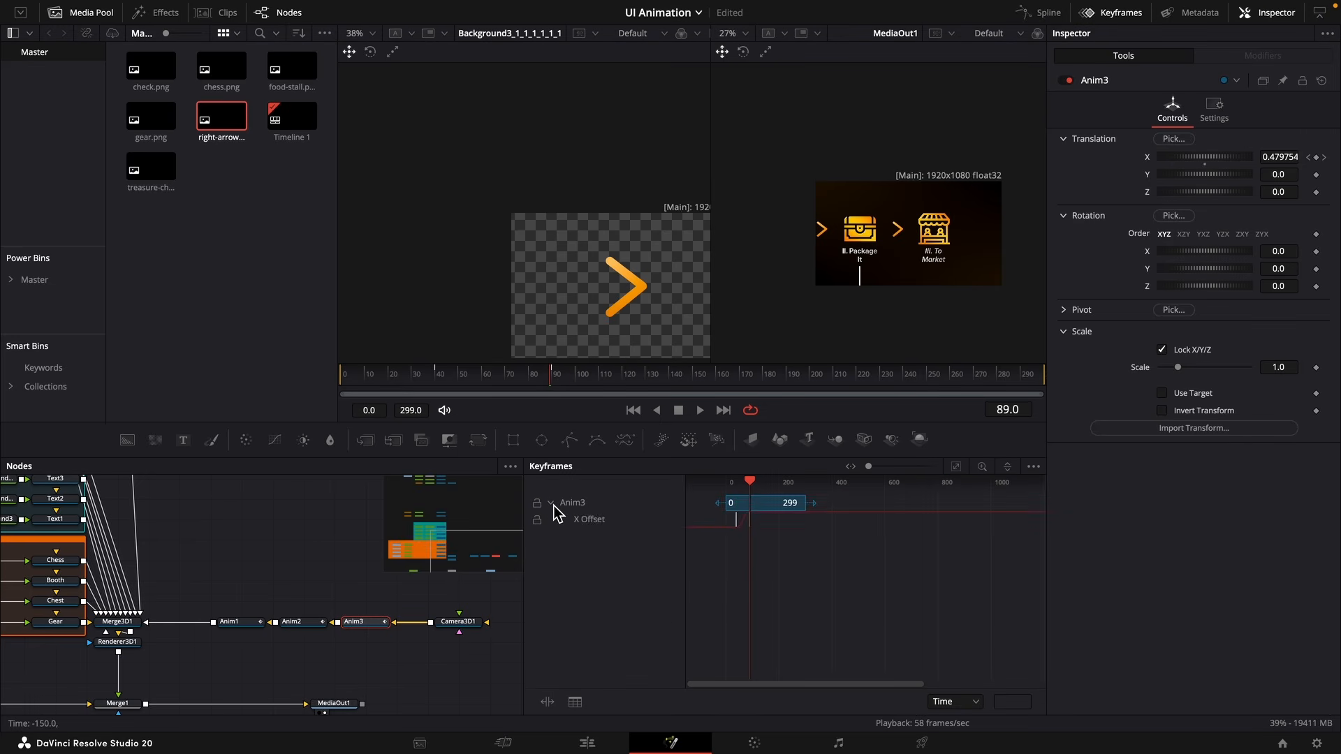
drag(734, 525, 756, 530)
key(space)
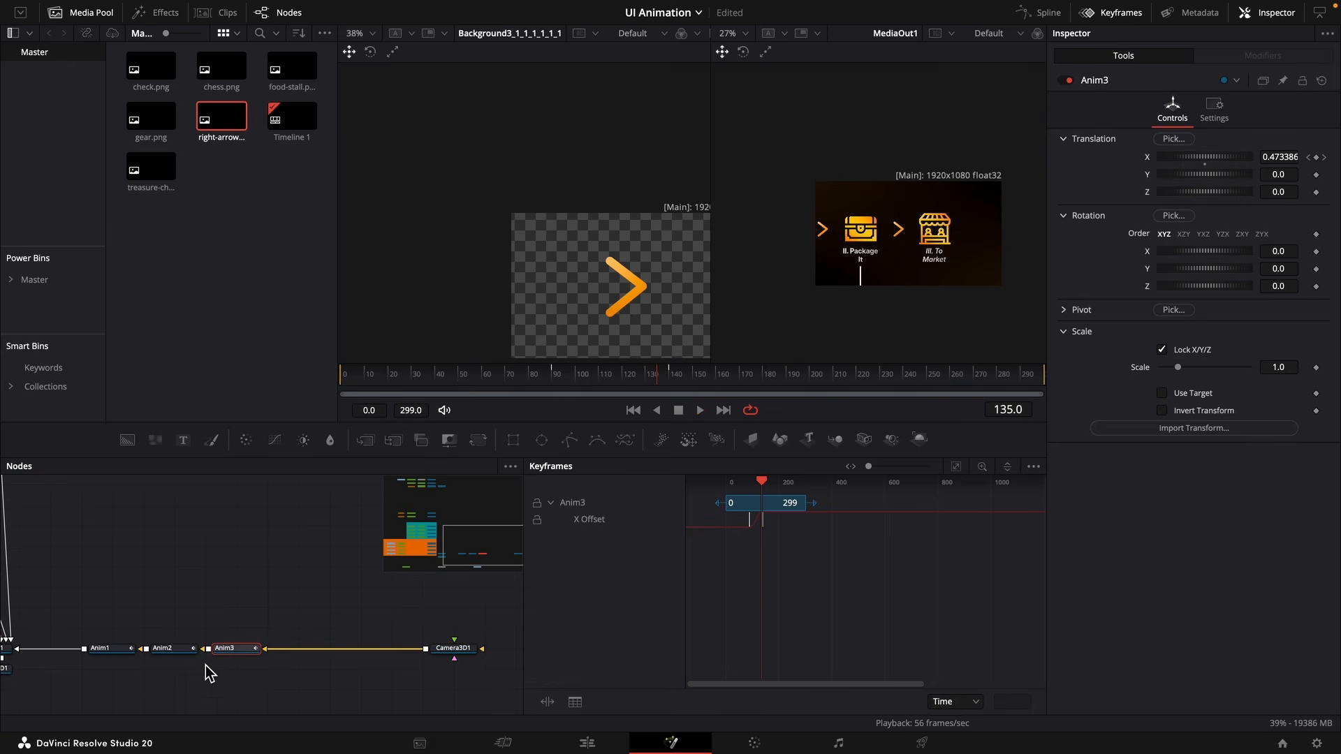
Duplicate Anim3, insert the copy between Anim3 and Camera3D1, rename it Anim4 and reset its settings.
key(ctrl+v)
drag(301, 677, 303, 660)
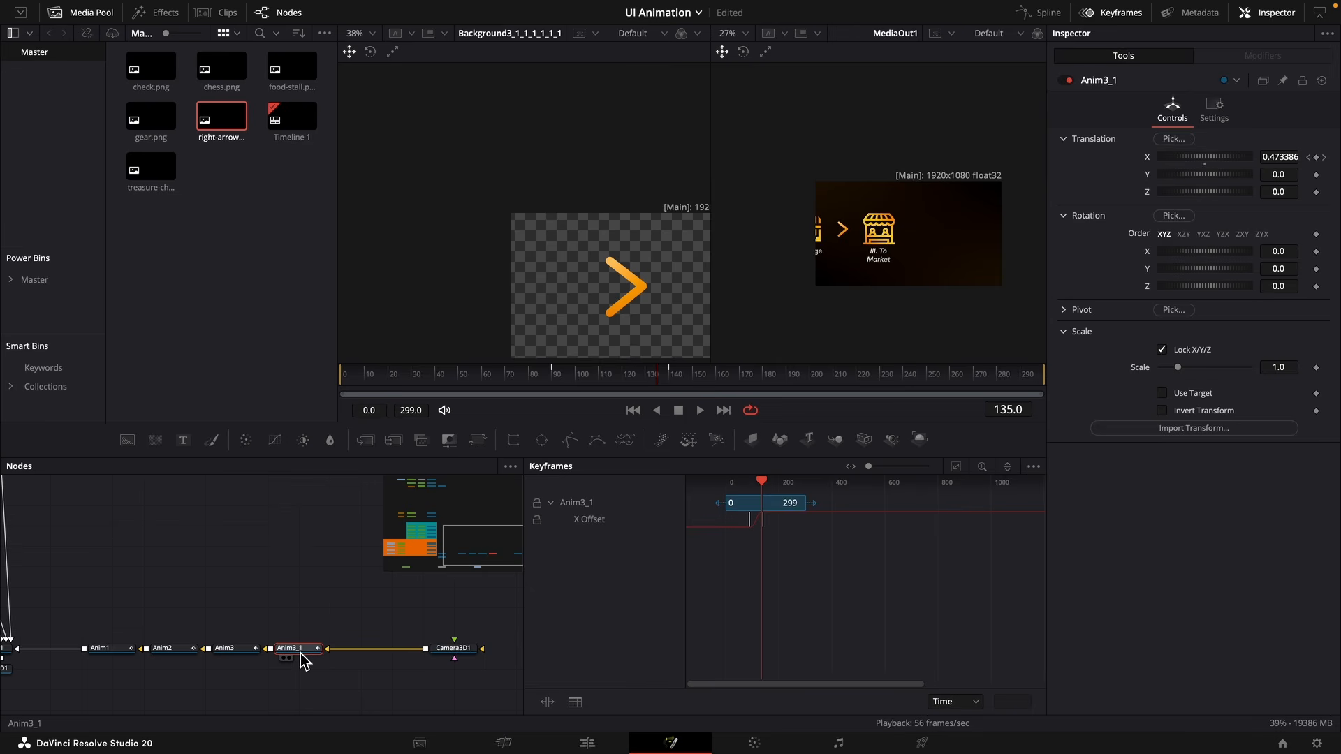
key(F2)
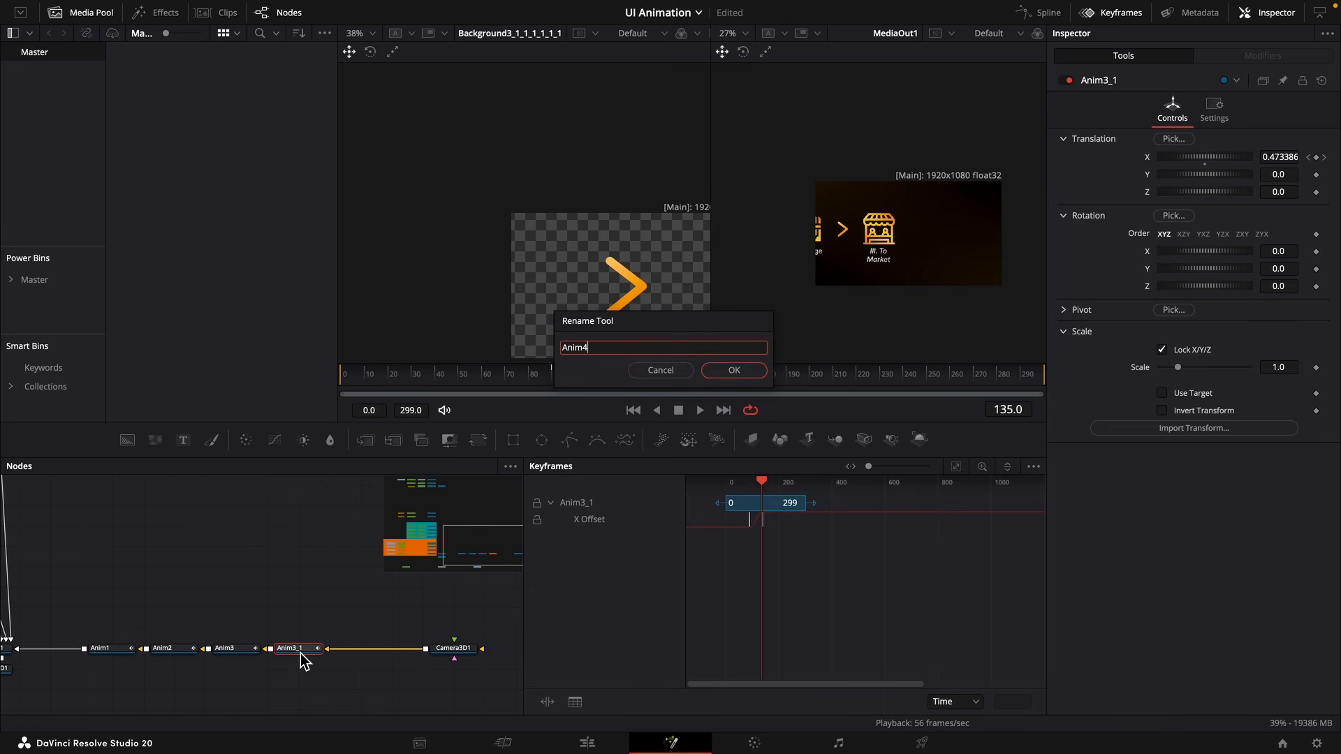
key(Return)
click(1323, 83)
Keyframe Anim4's Y translation at 0.0 on frame 135.
click(621, 375)
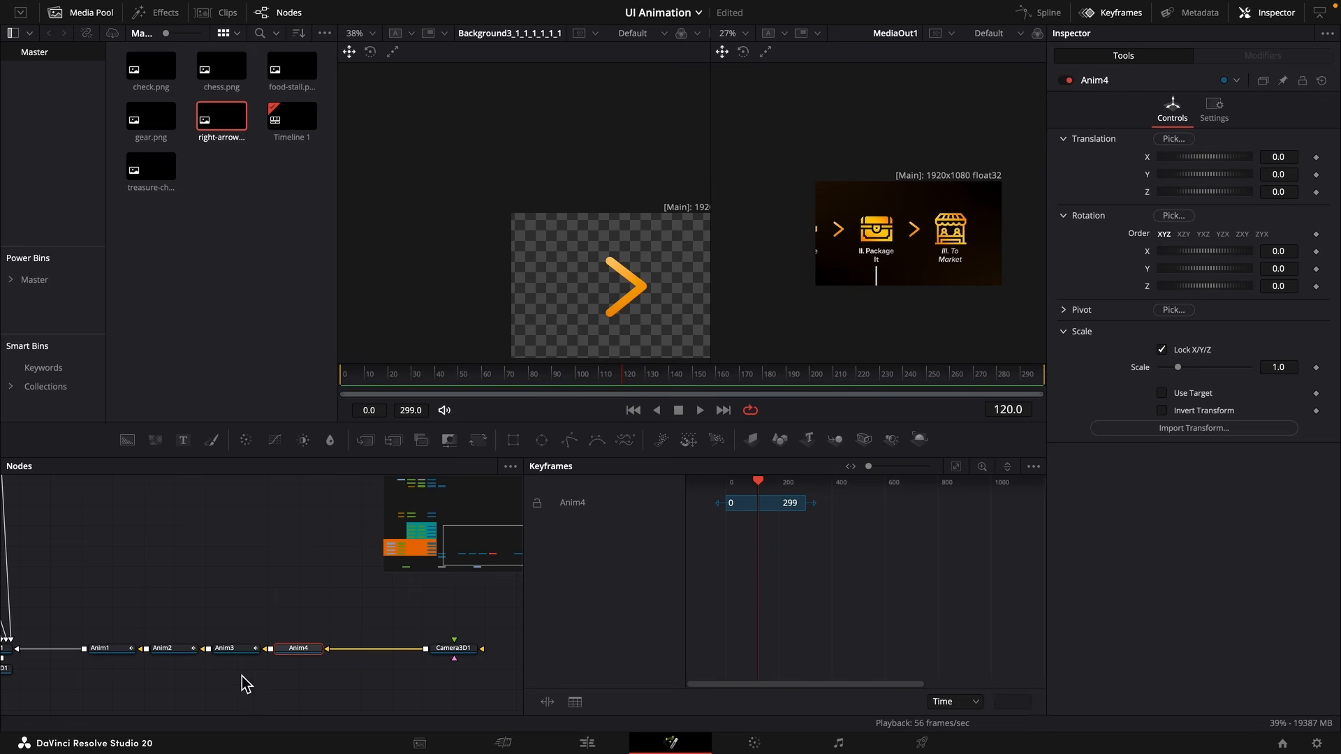
click(225, 649)
click(301, 651)
click(657, 374)
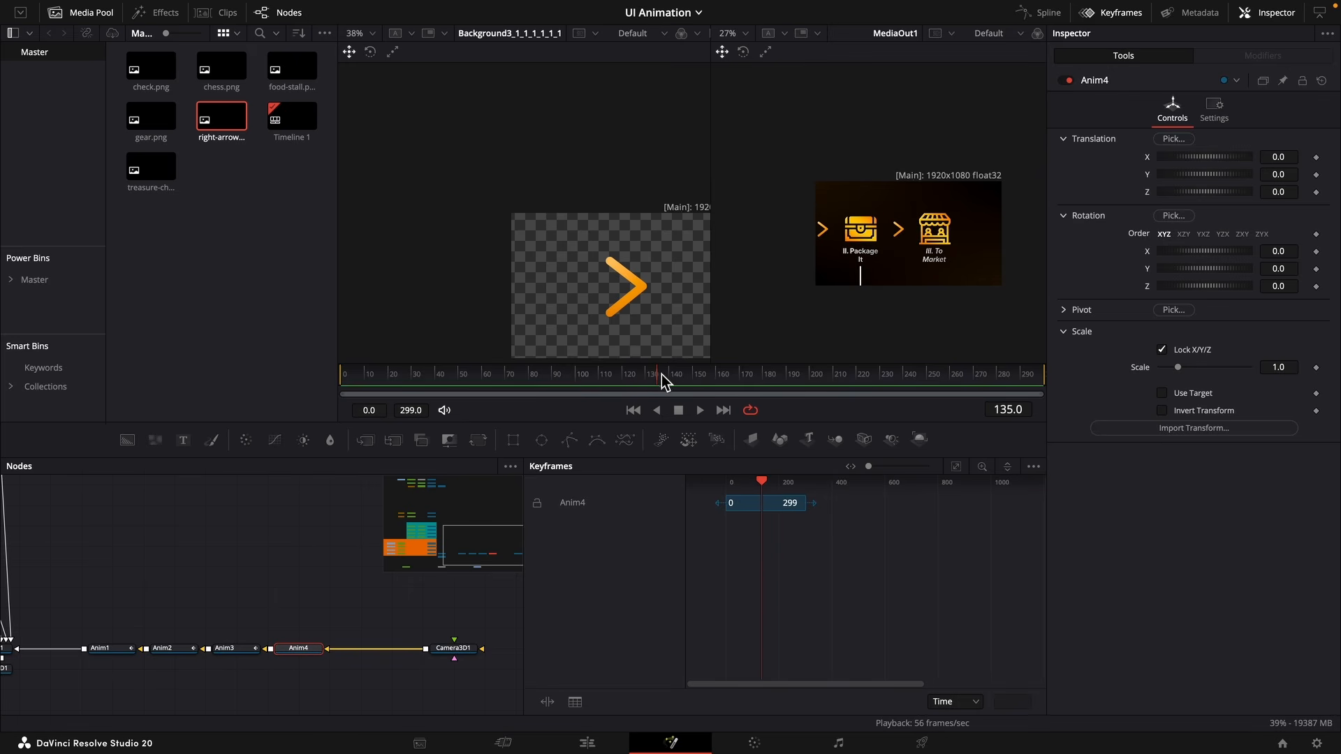
click(1316, 174)
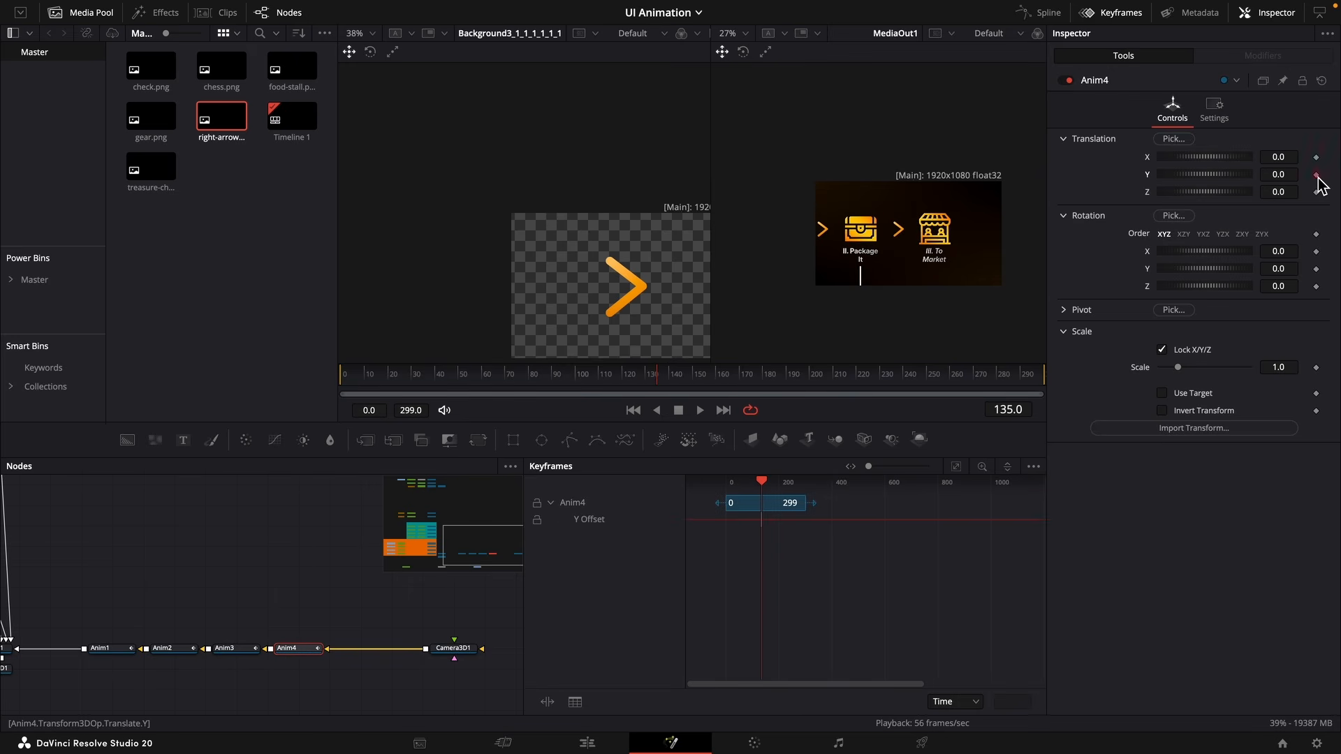
Add a second Y translation keyframe of -1.142 to Anim4 on frame 200, framing the chess icon and title.
click(811, 375)
click(779, 379)
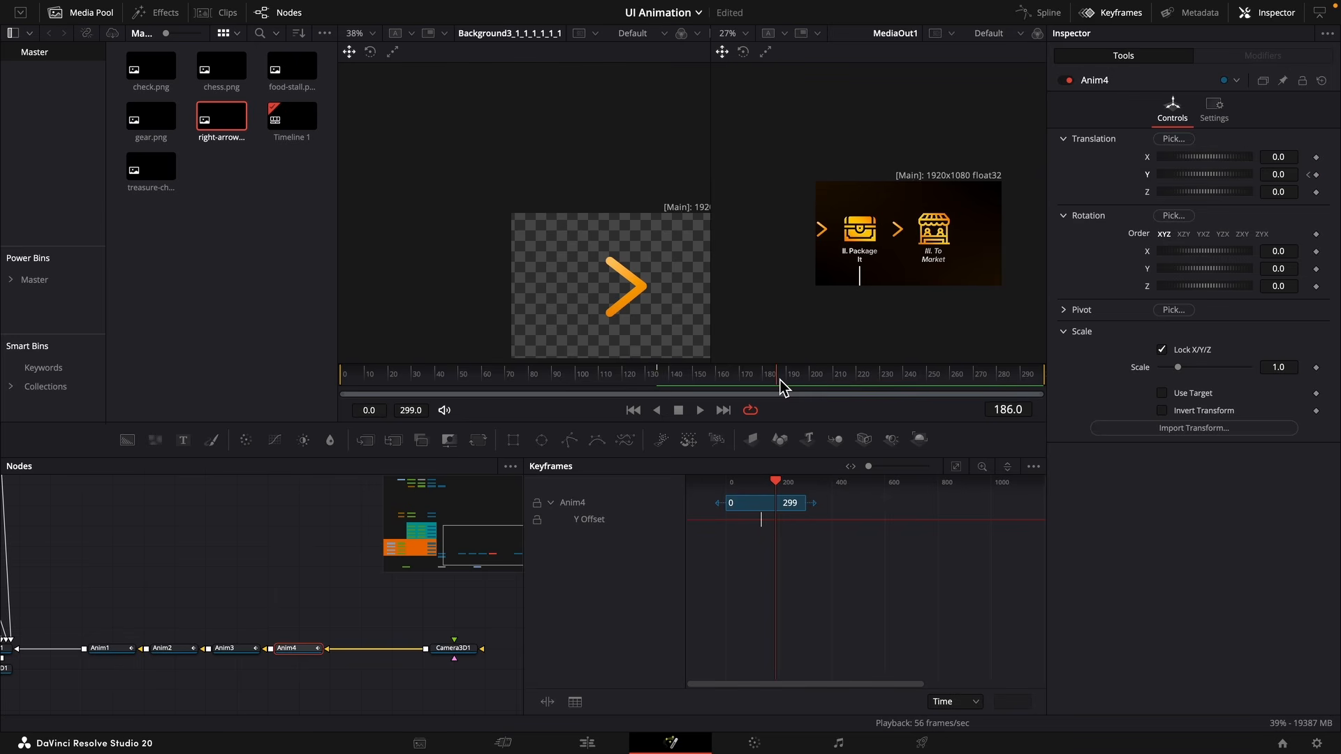
drag(809, 377, 790, 380)
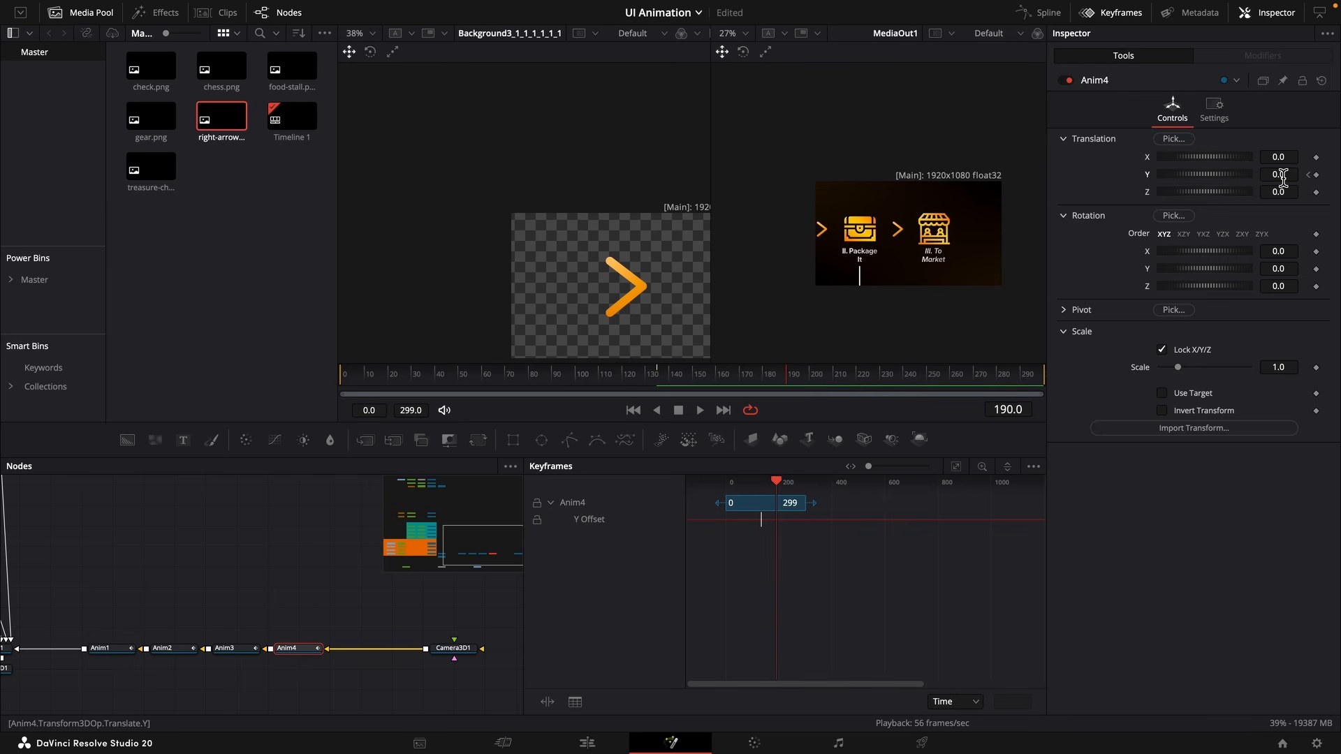
drag(1279, 175, 1233, 174)
drag(776, 521, 781, 524)
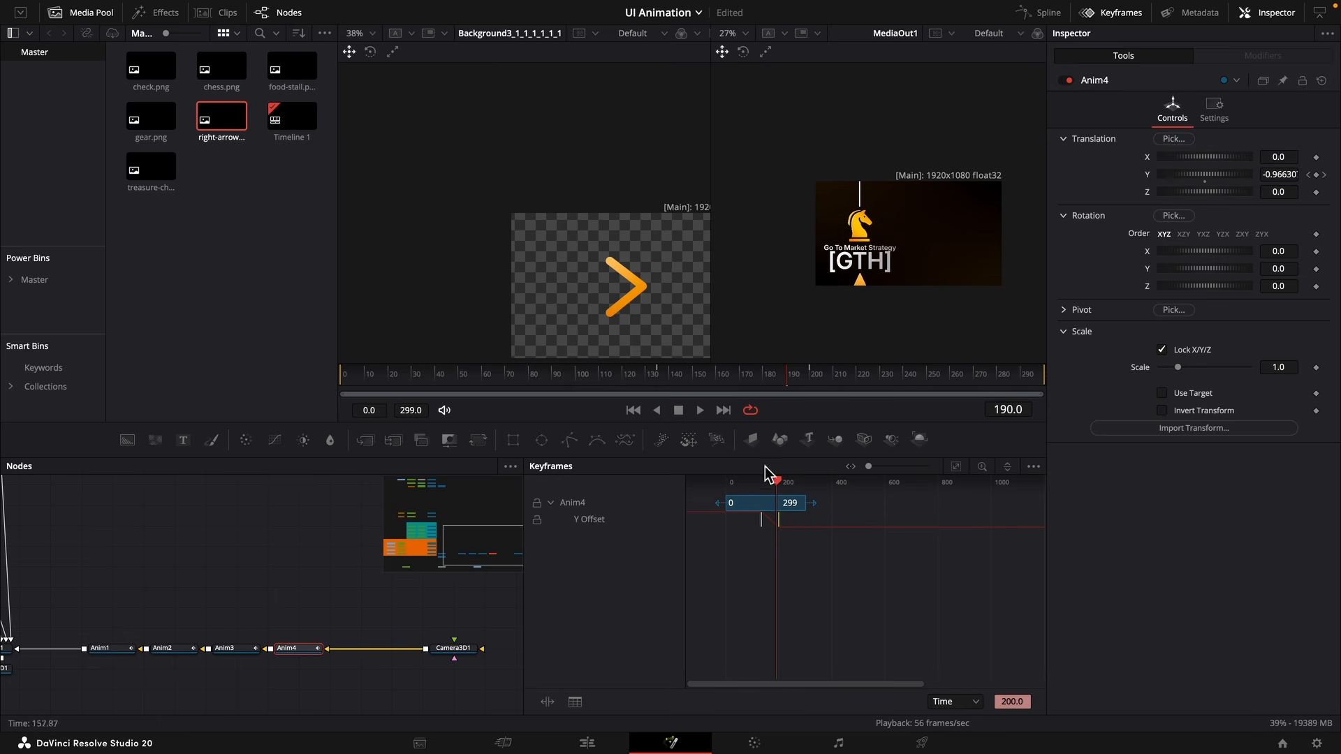
click(1324, 175)
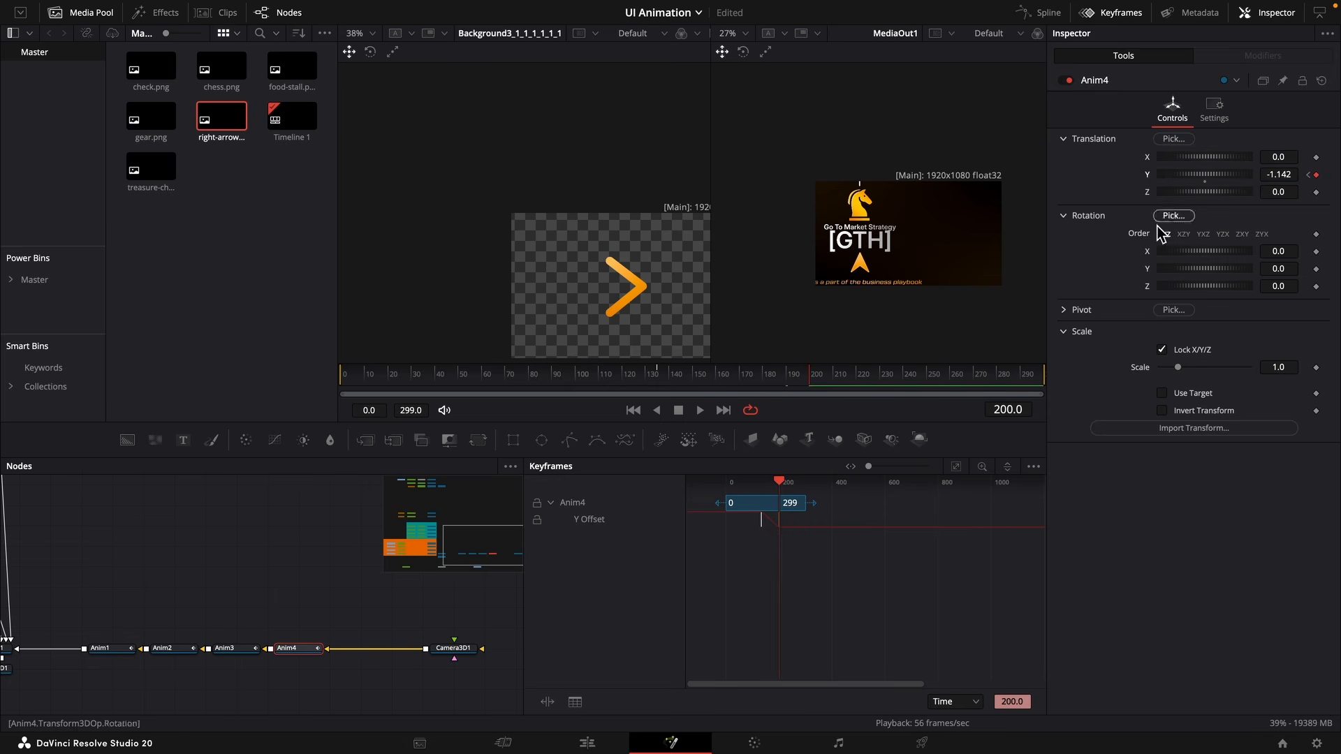
Keyframe Anim4's X translation at 0.0 on frame 150 and -0.425 on frame 151, and preview the move.
click(663, 375)
key(Left)
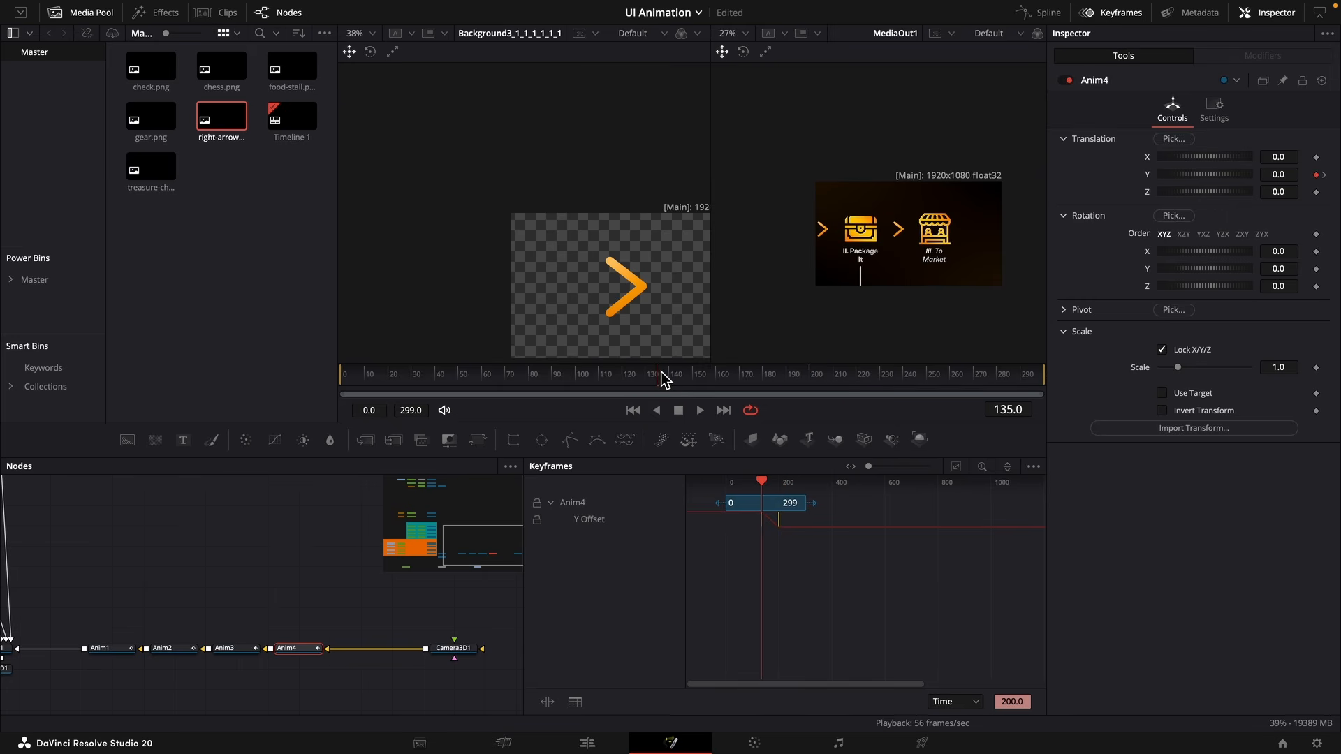
click(693, 375)
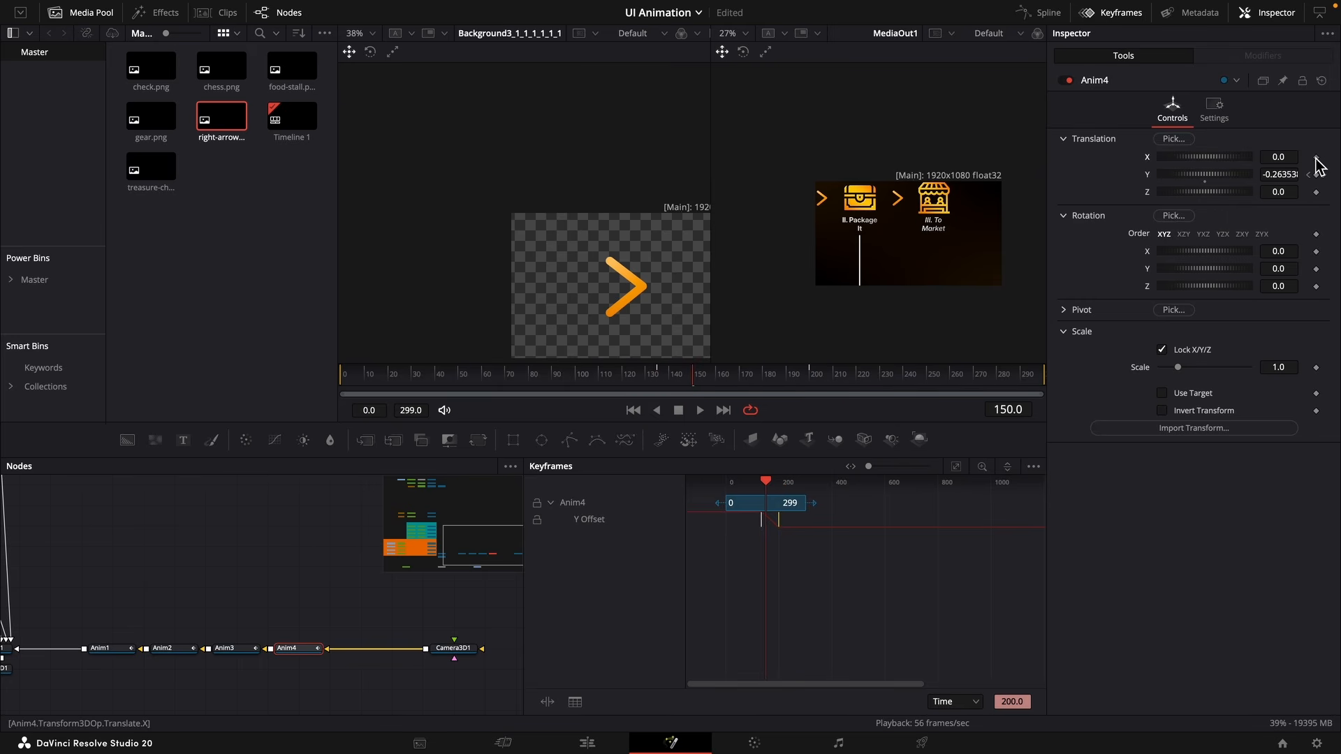
key(Right)
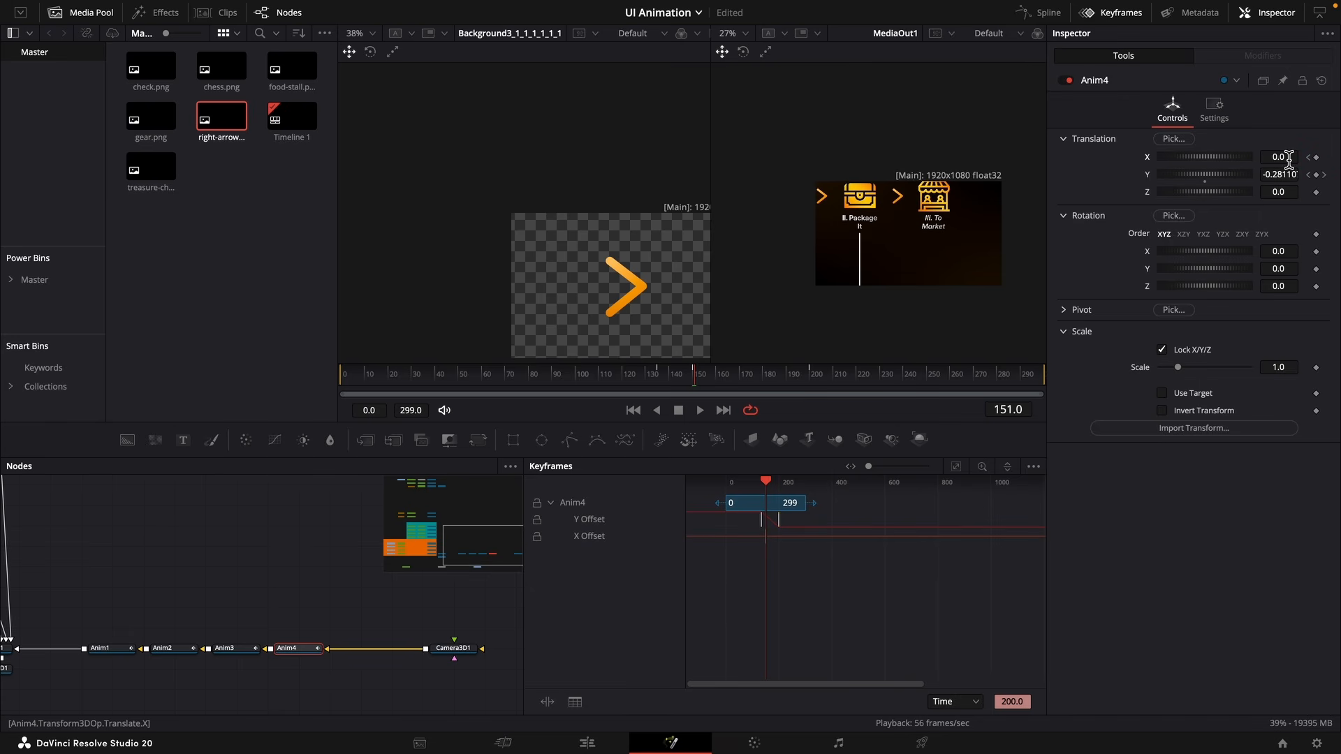
drag(1289, 160, 989, 148)
key(space)
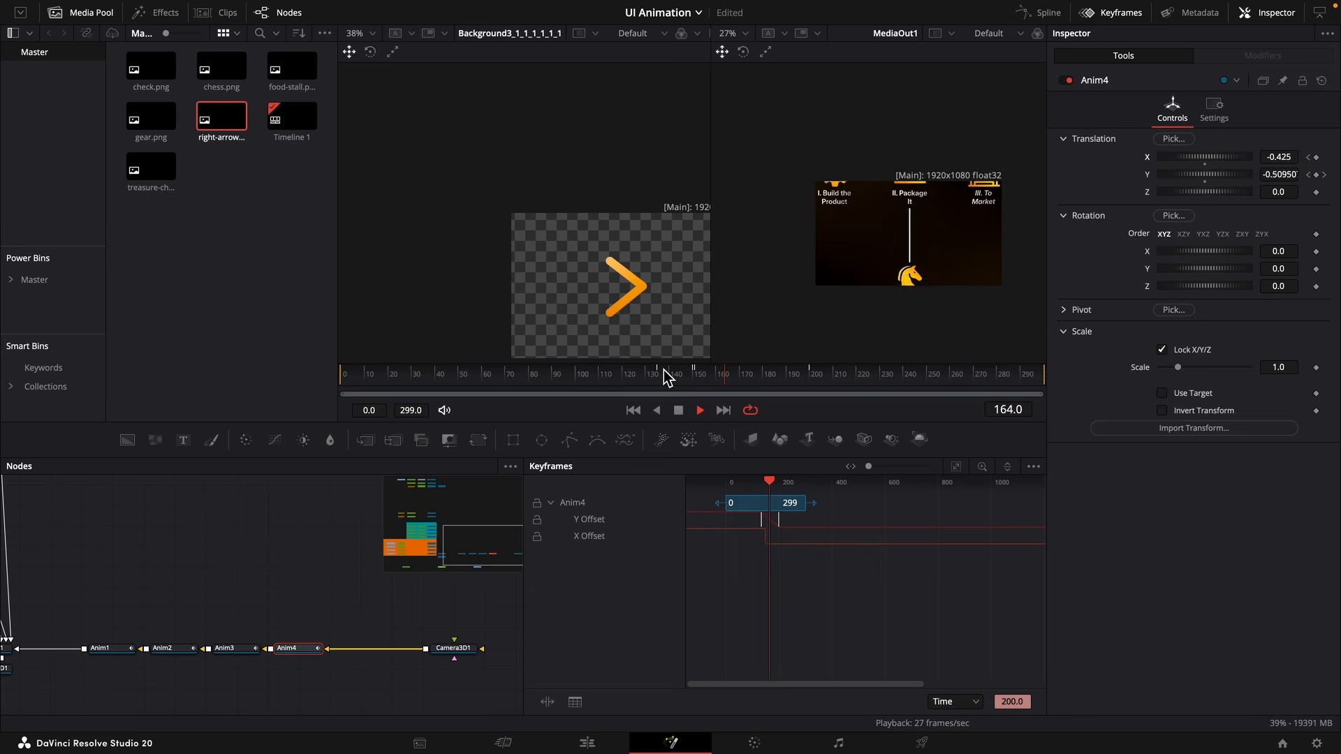
key(space)
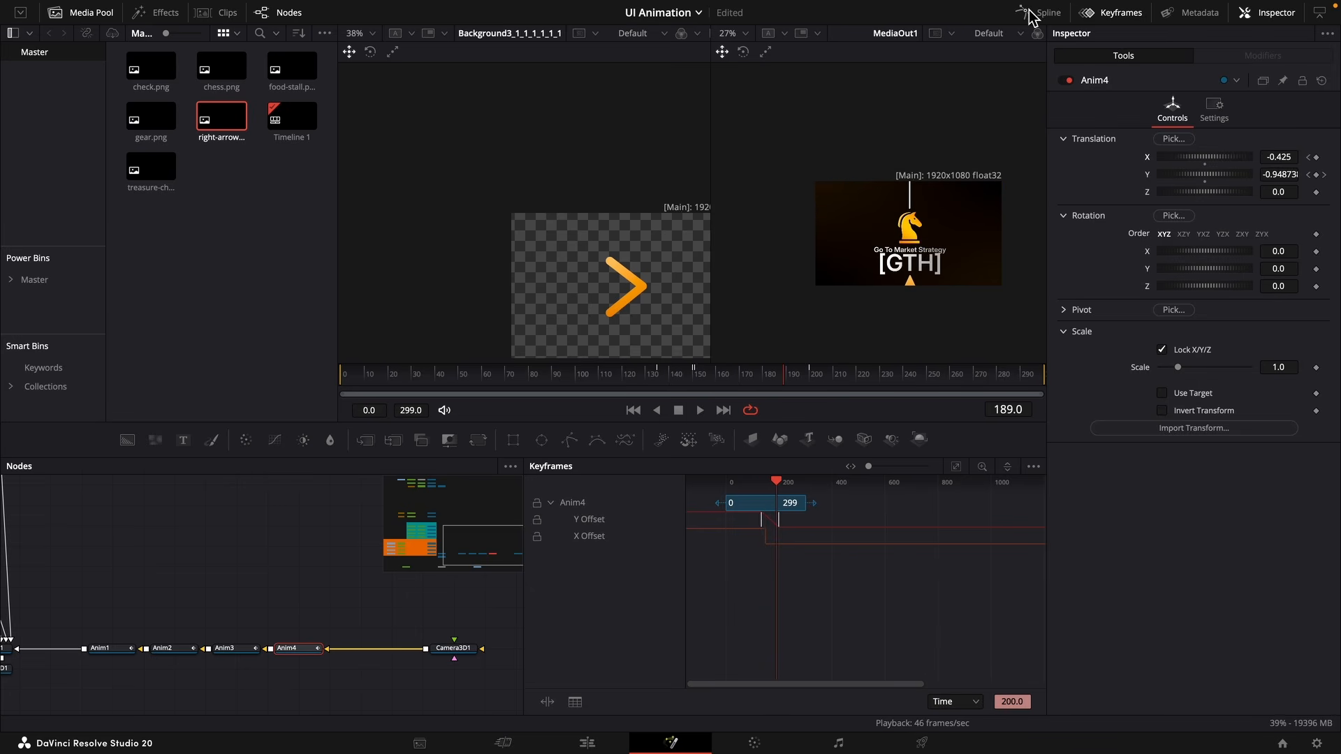
Flatten all of Anim4's spline keyframes with Ease In 50.1 and Ease Out 54.6, and scrub to check the move.
click(1029, 14)
click(1107, 12)
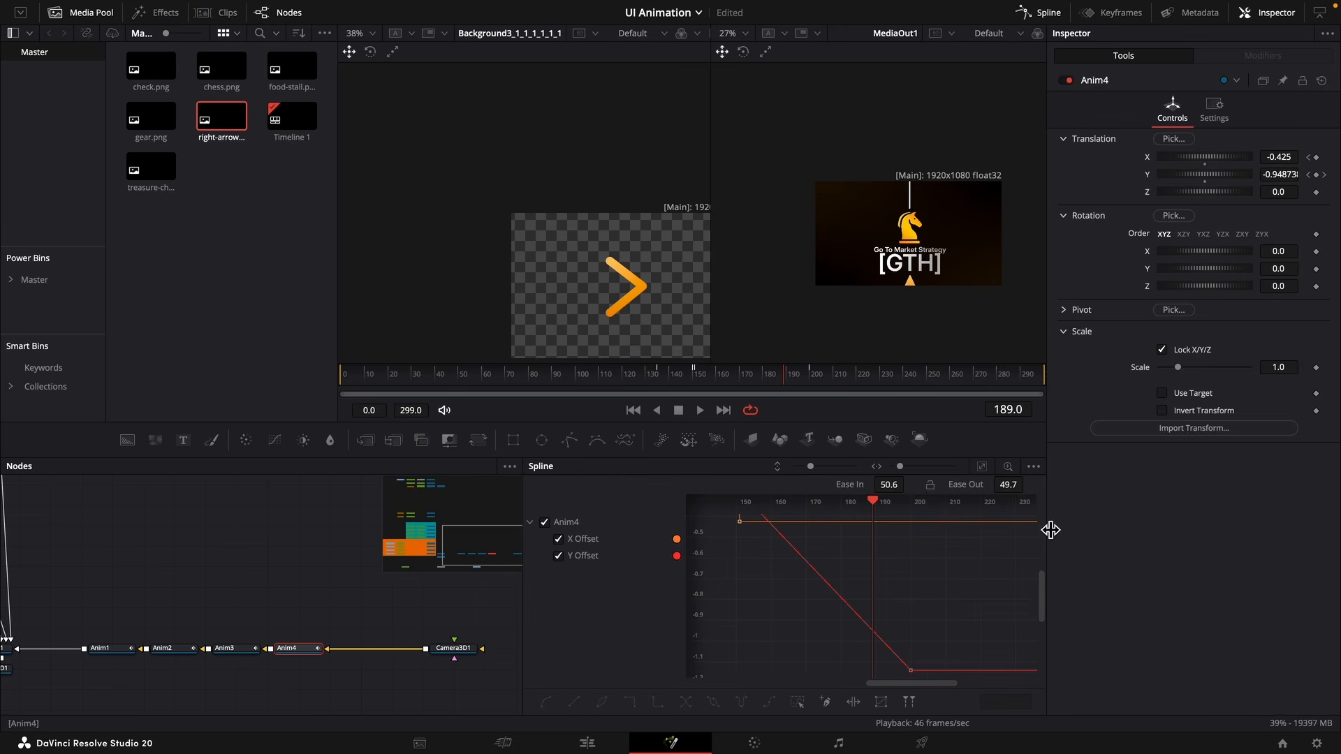
click(981, 466)
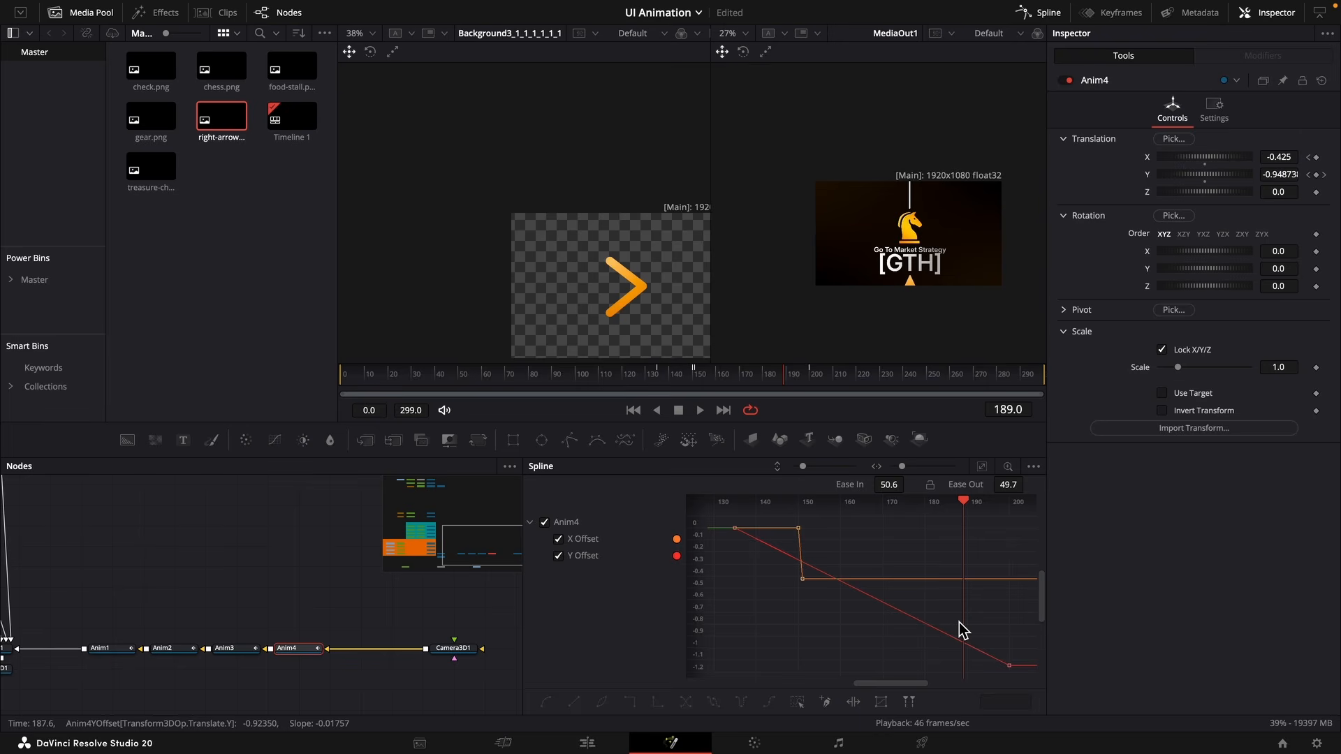
key(super+a)
key(f)
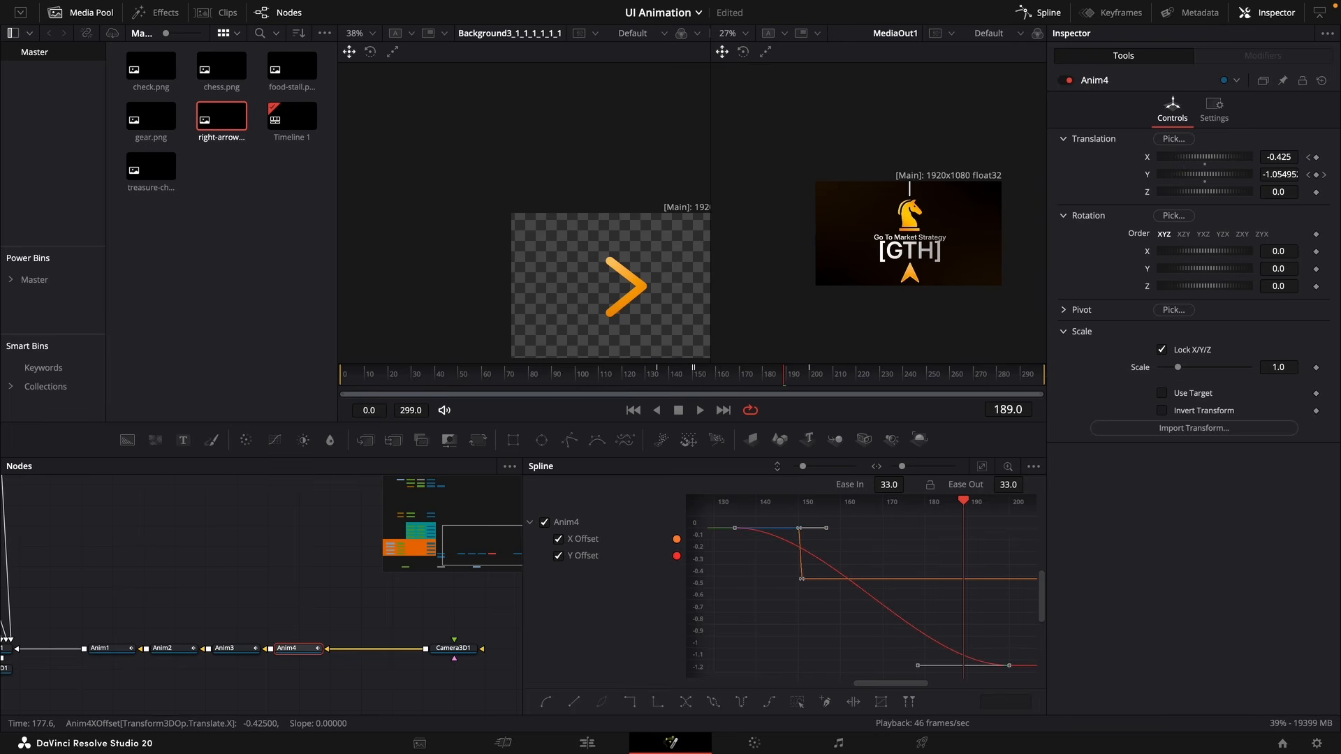
drag(889, 484, 907, 483)
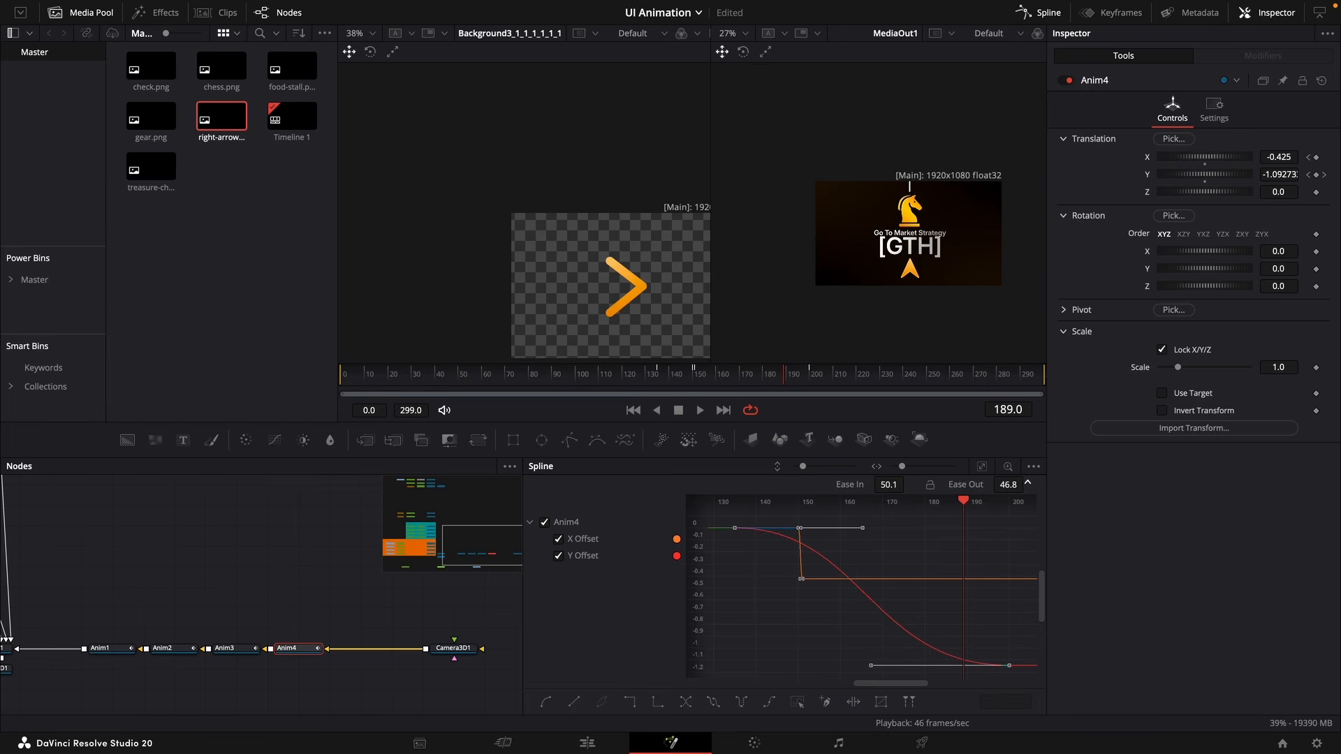
drag(1009, 484, 1027, 483)
drag(681, 381, 725, 381)
Shift Anim4's two X Offset keyframes to about frame 162 and preview the downward camera move.
click(835, 582)
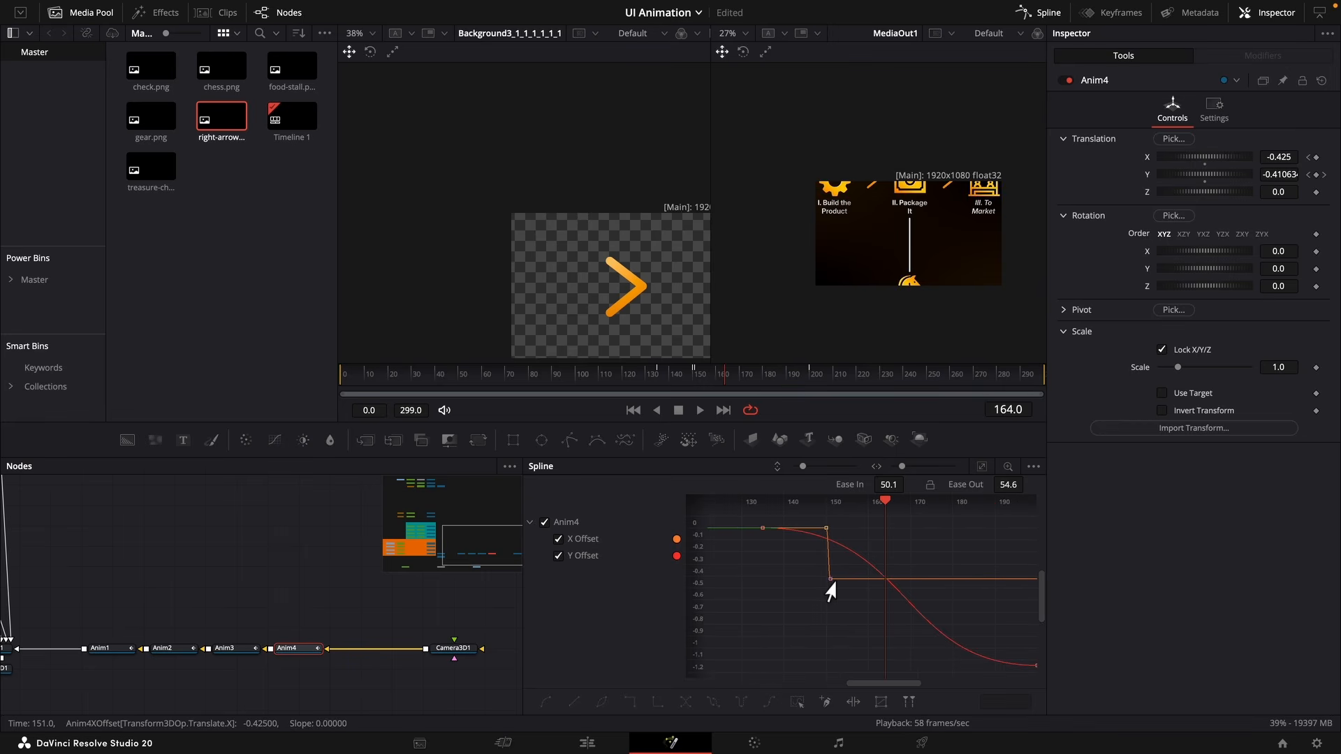
drag(835, 582, 891, 580)
ctrl+click(835, 528)
drag(836, 529, 880, 533)
click(856, 534)
click(718, 380)
key(space)
click(682, 371)
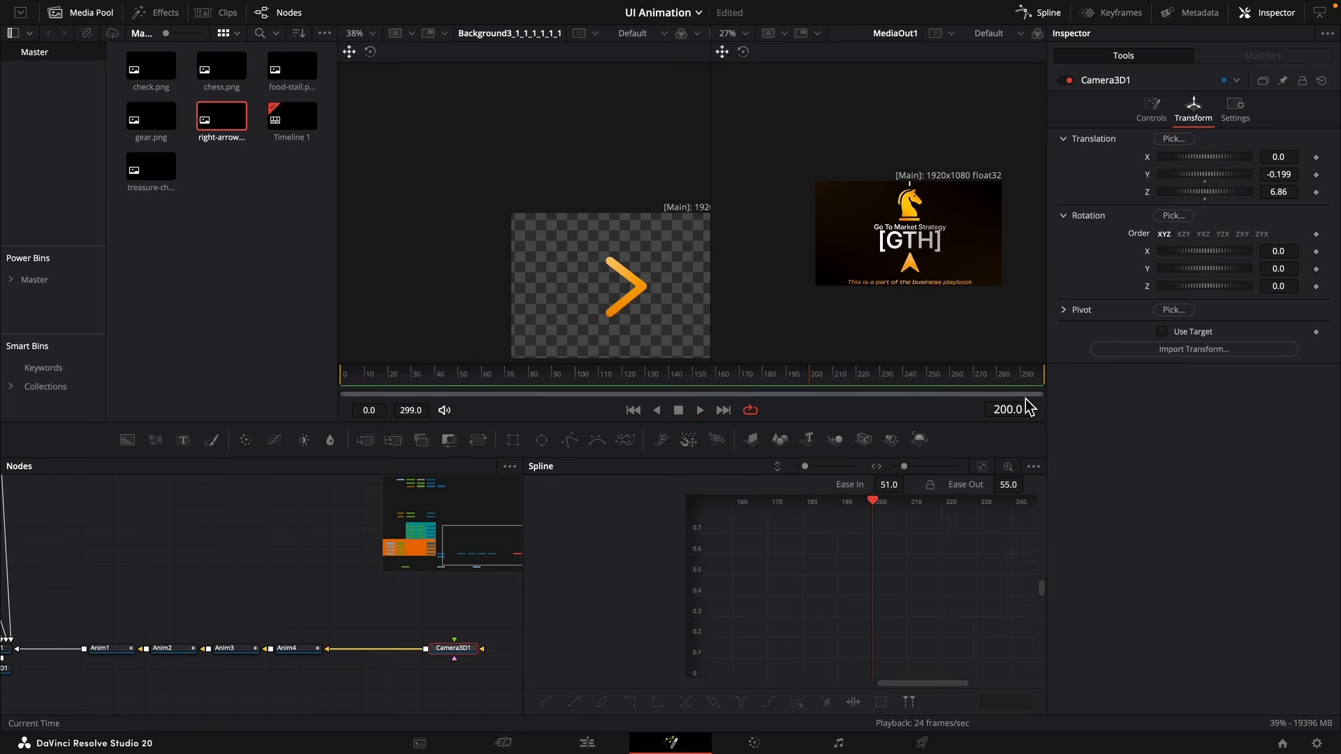
Set Camera3D1's Z translation to 7.11 and move its node farther from Anim4 to make room.
drag(1278, 192, 1295, 192)
click(670, 378)
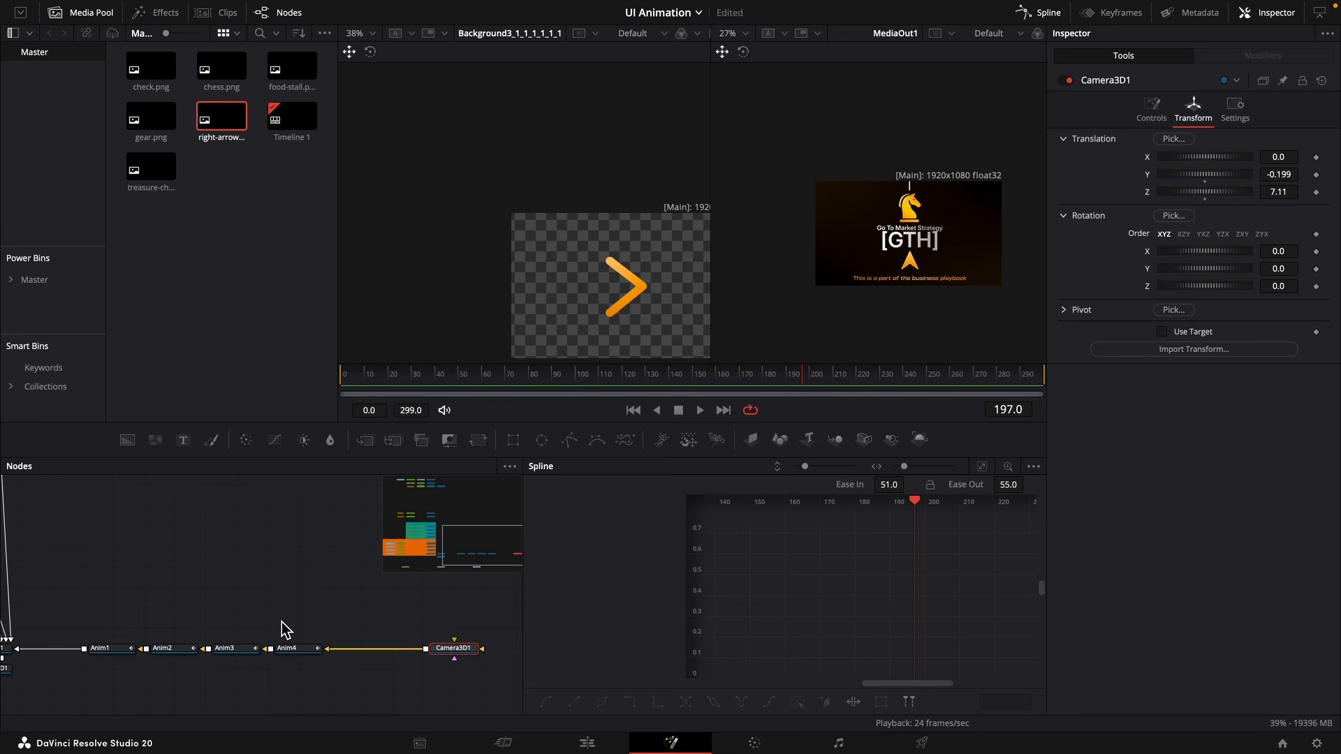
drag(454, 648, 485, 648)
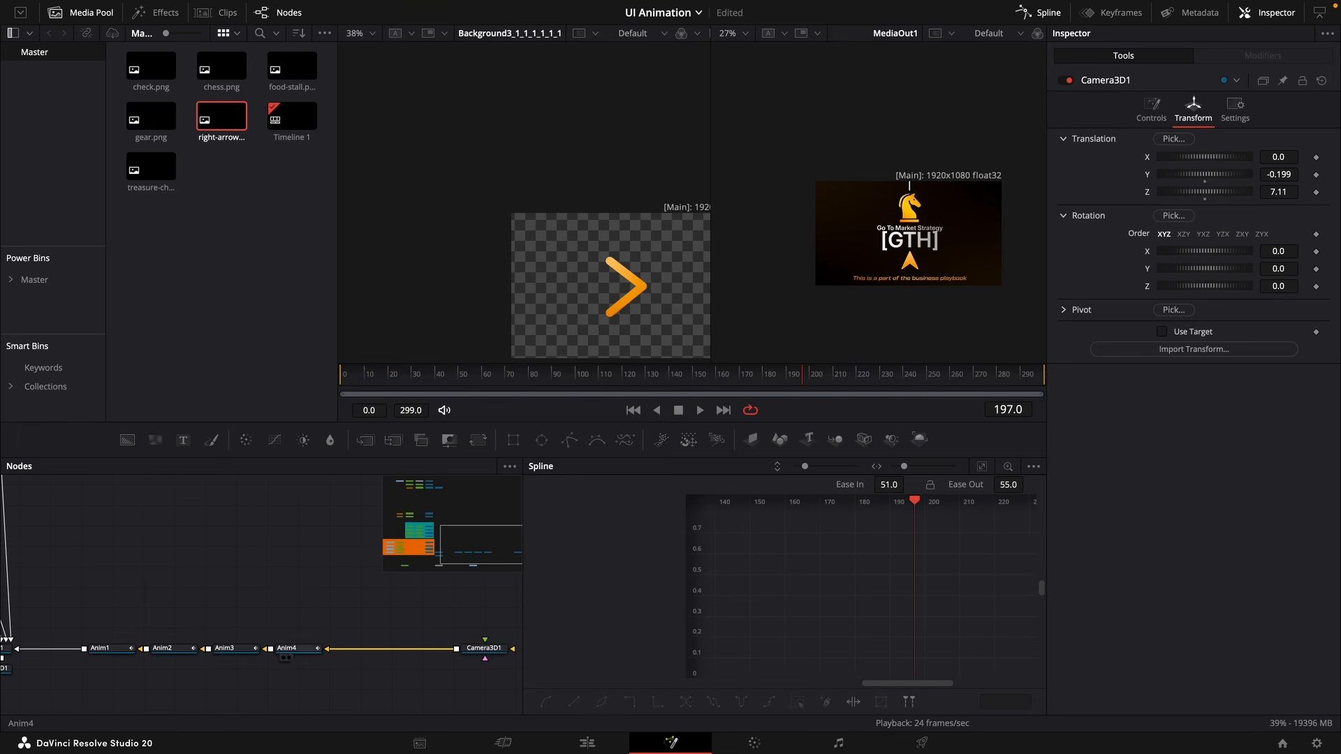
click(297, 649)
key(ctrl+c)
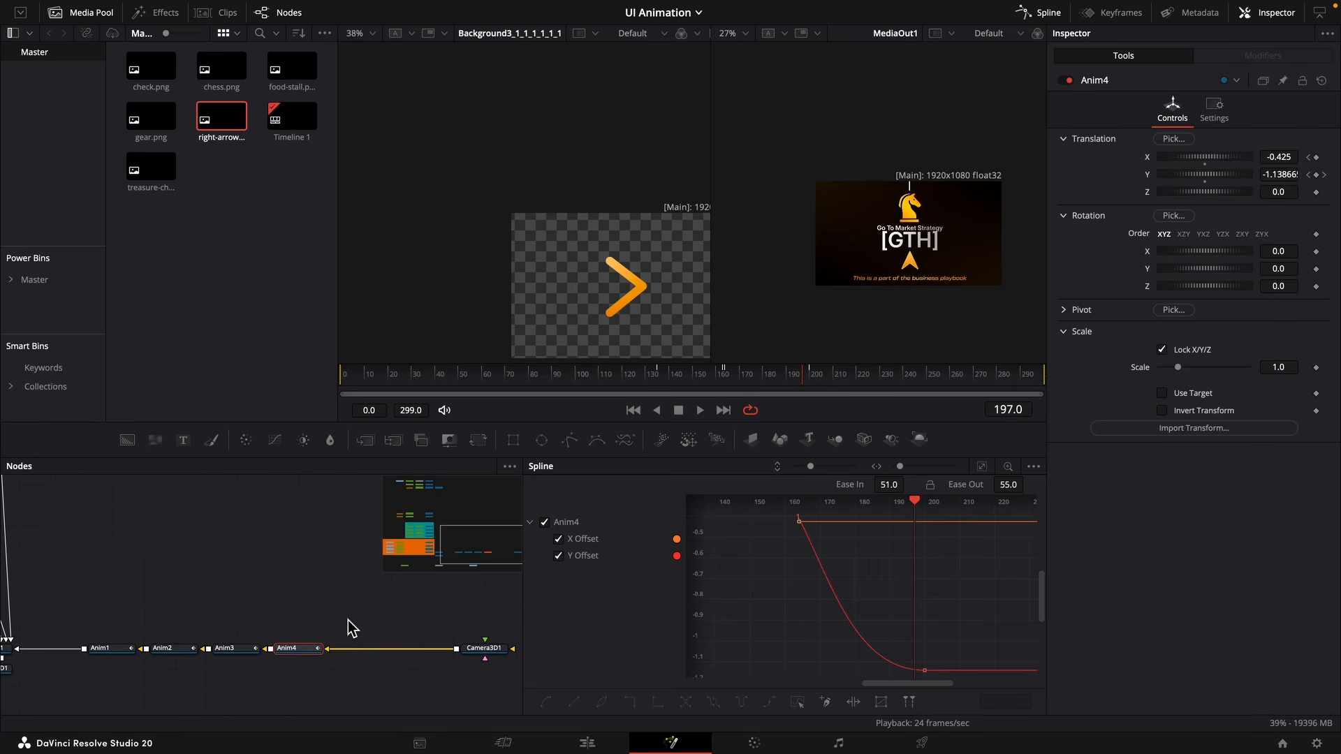
key(ctrl+v)
drag(350, 632, 385, 662)
key(ctrl+z)
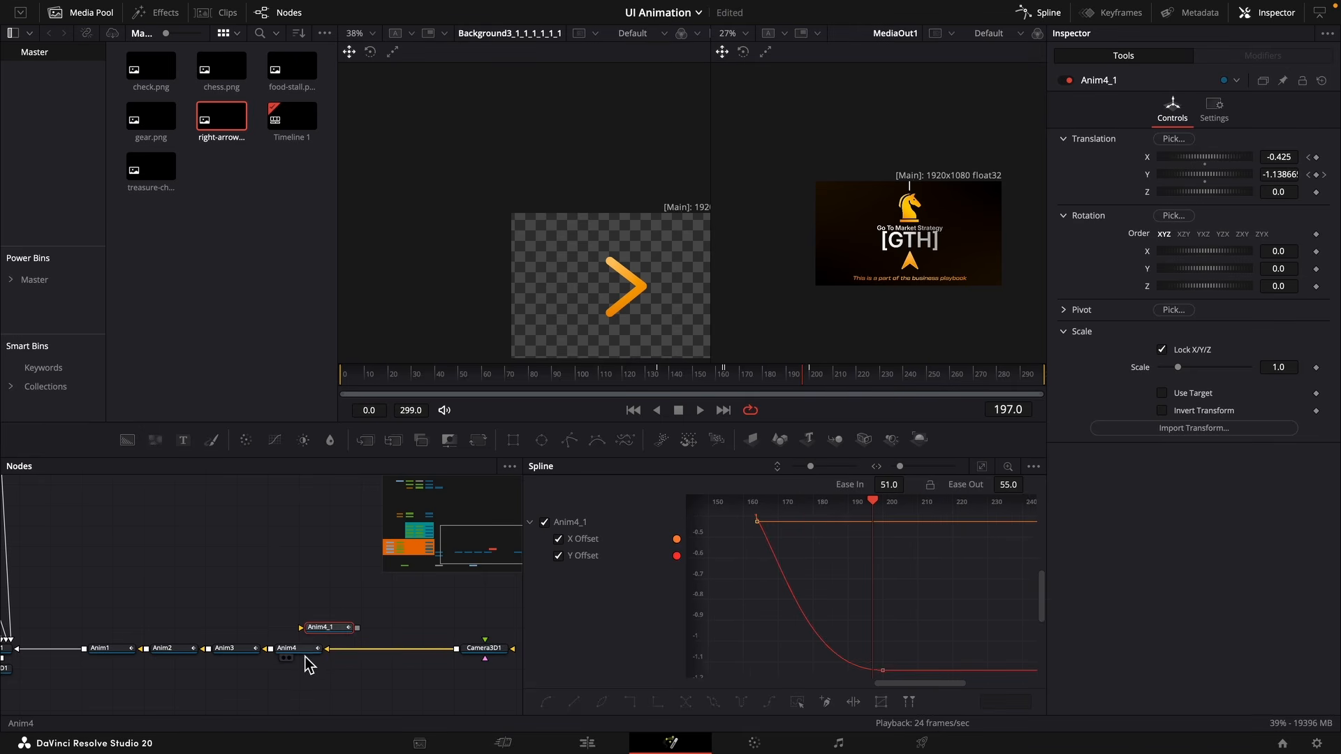
Insert a copy of Anim4 between Anim4 and Camera3D1, and delete the unconnected copy.
click(305, 651)
key(ctrl+c)
click(365, 648)
key(ctrl+v)
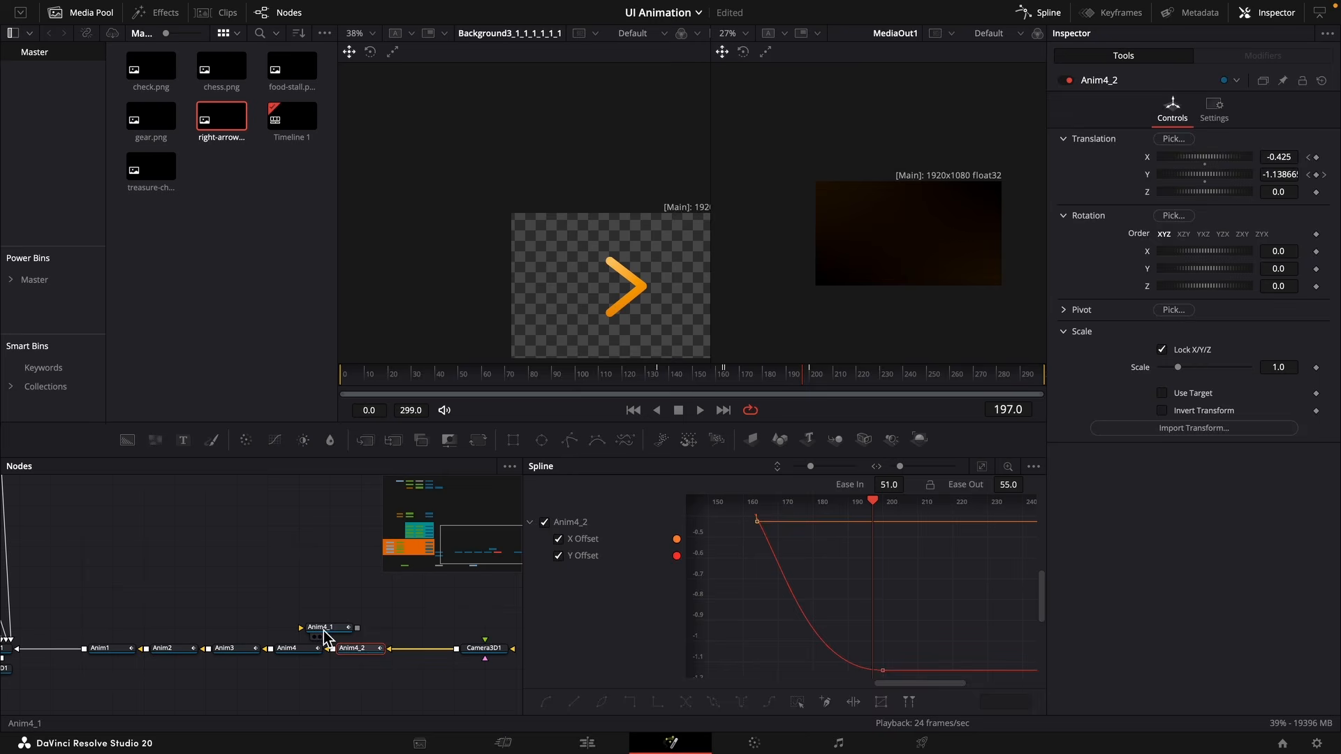
click(325, 630)
key(Delete)
Rename the inserted transform node Anim5 and reset its settings.
click(345, 645)
key(F2)
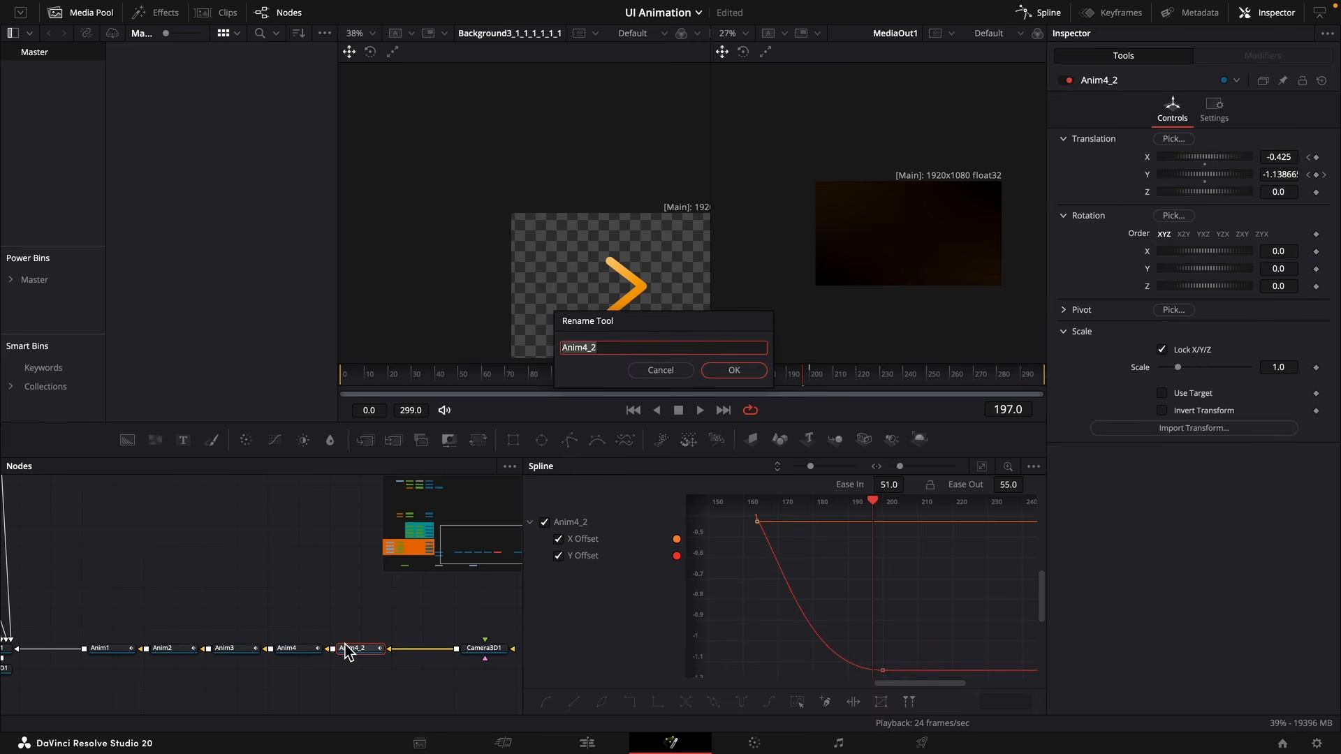
key(Return)
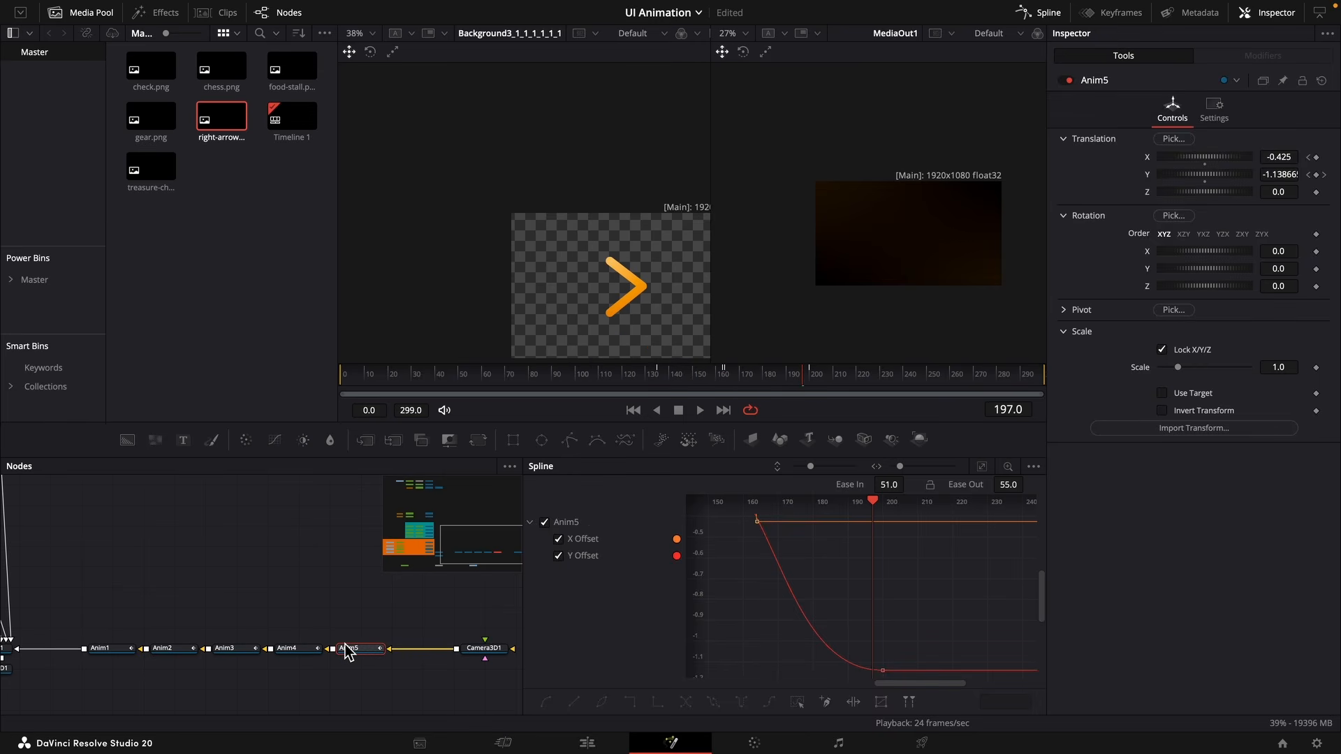
click(1321, 82)
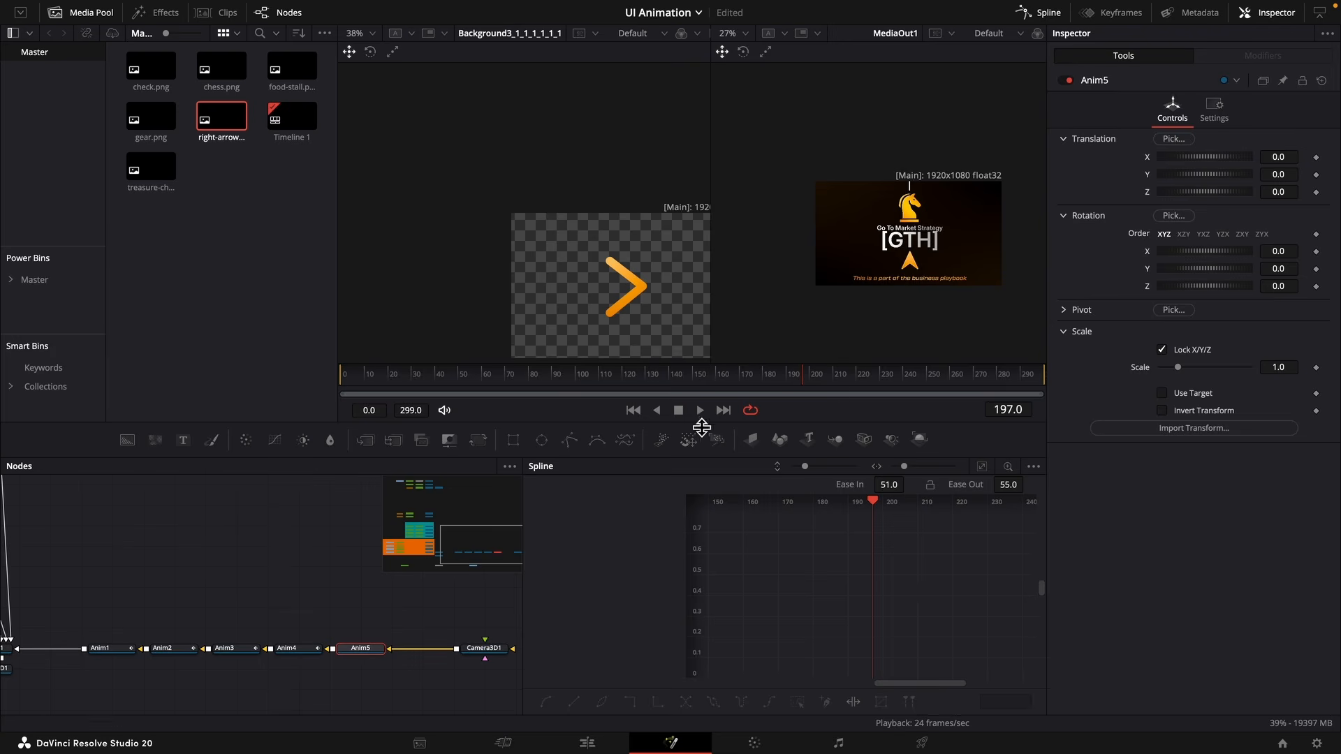
Keyframe Anim5's X translation at 0.0 on frame 190 and -0.217 on frame 200.
click(813, 375)
key(Left)
key(Left)
key(Left)
key(Left)
key(Left)
key(Left)
key(Left)
key(Left)
key(Left)
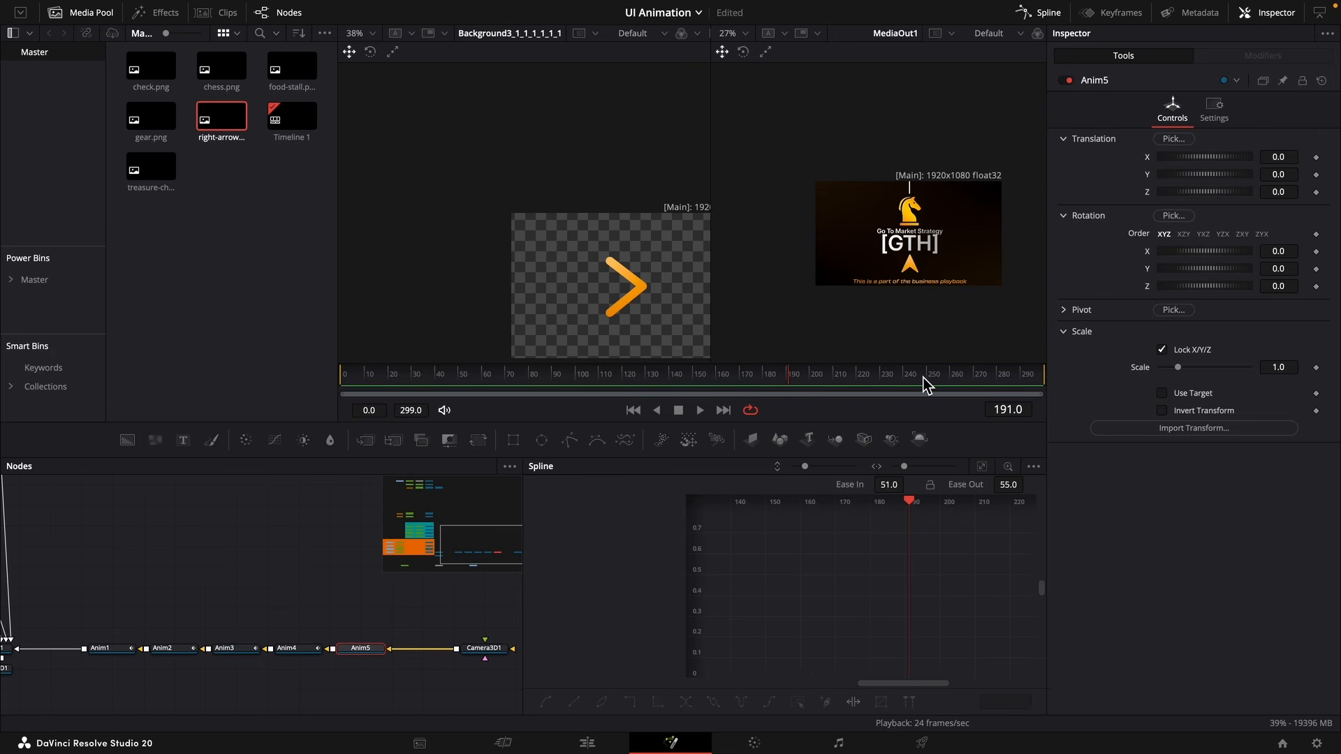
click(1317, 158)
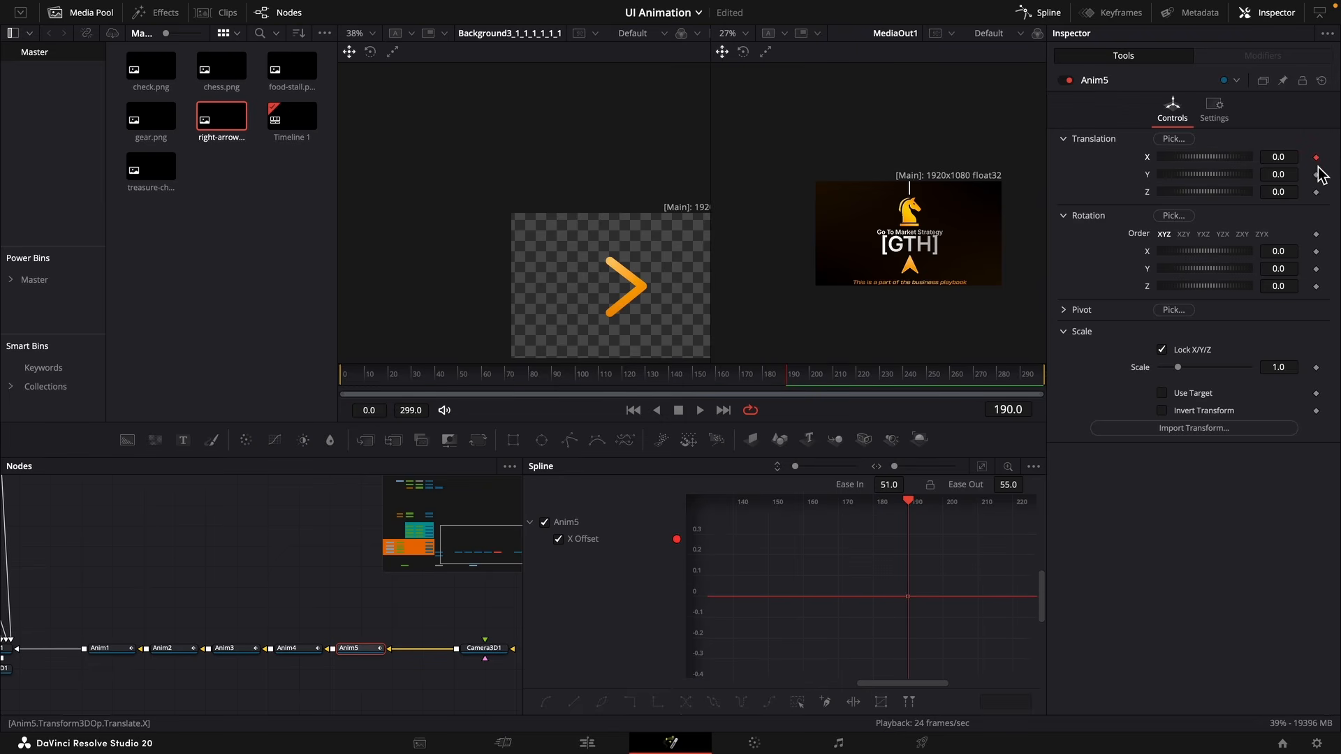
drag(809, 374, 813, 377)
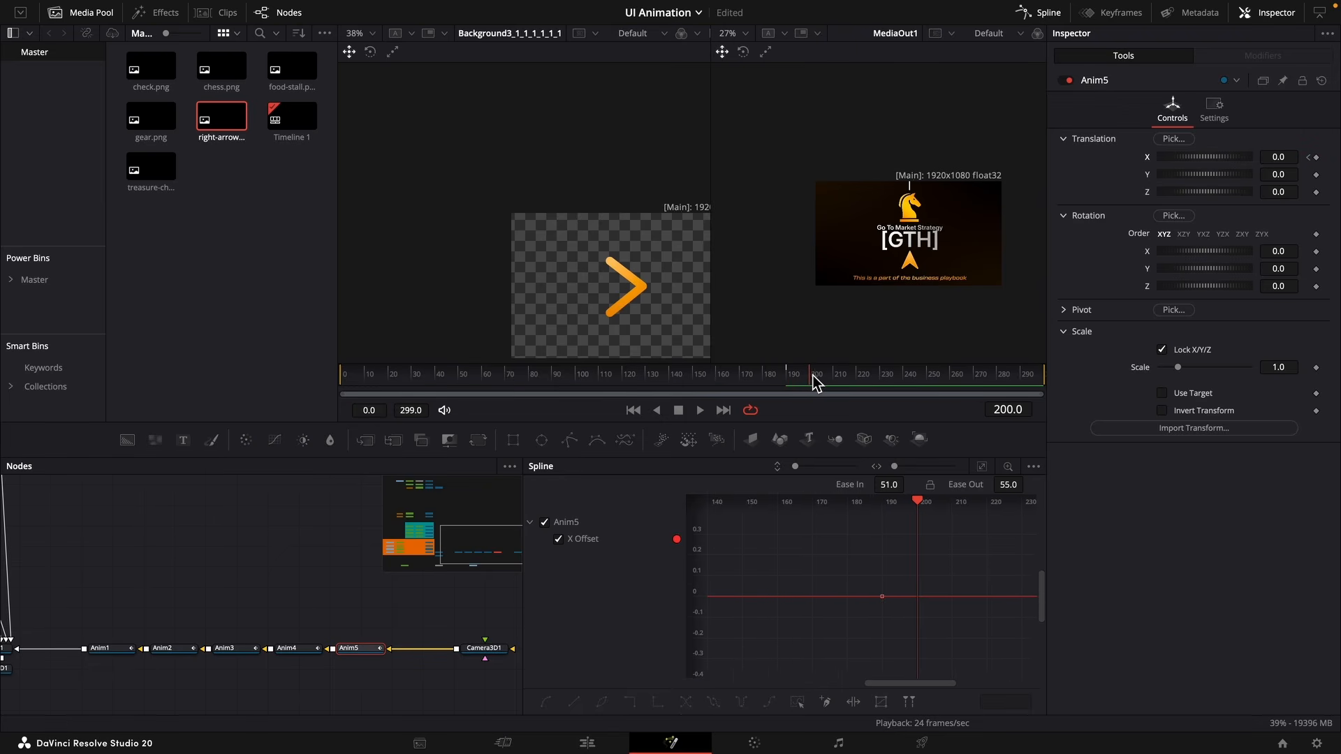
drag(1278, 157, 1215, 168)
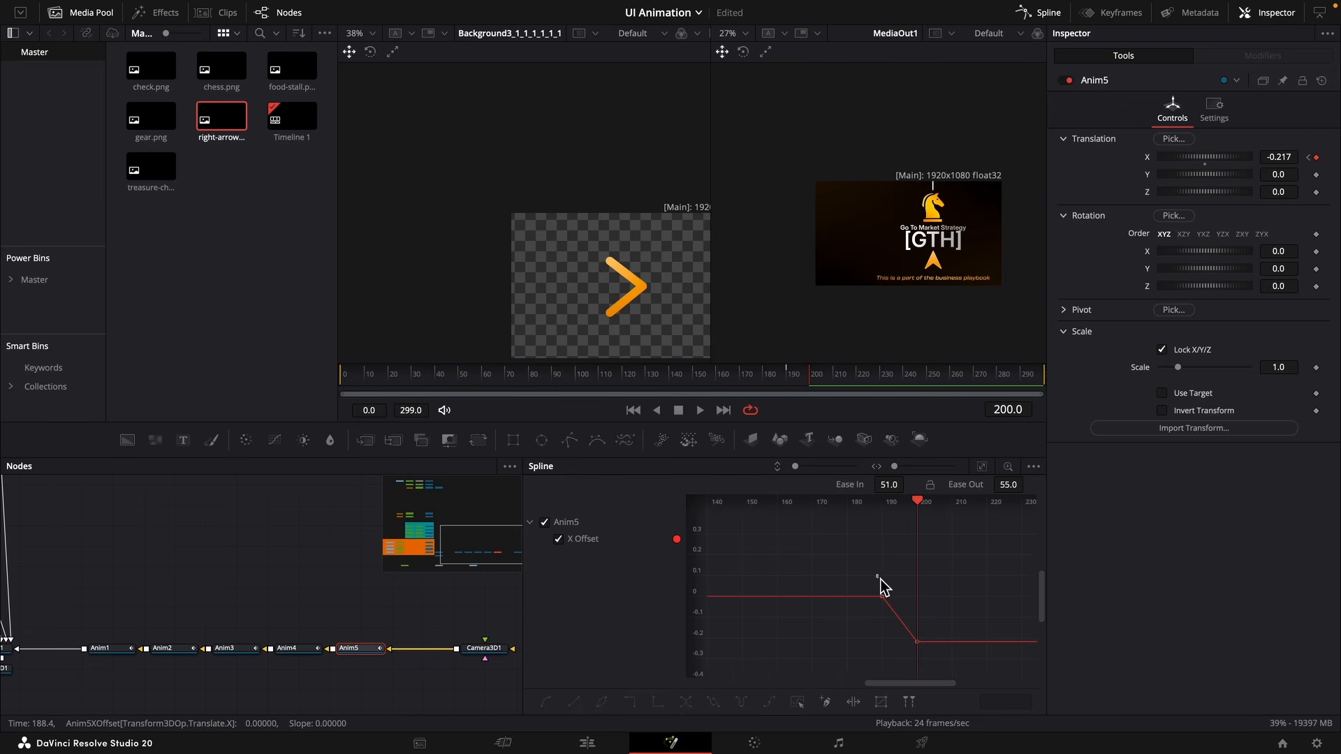
Apply an easing preset to both of Anim5's X Offset keyframes in the spline.
drag(877, 576, 935, 667)
right_click(977, 552)
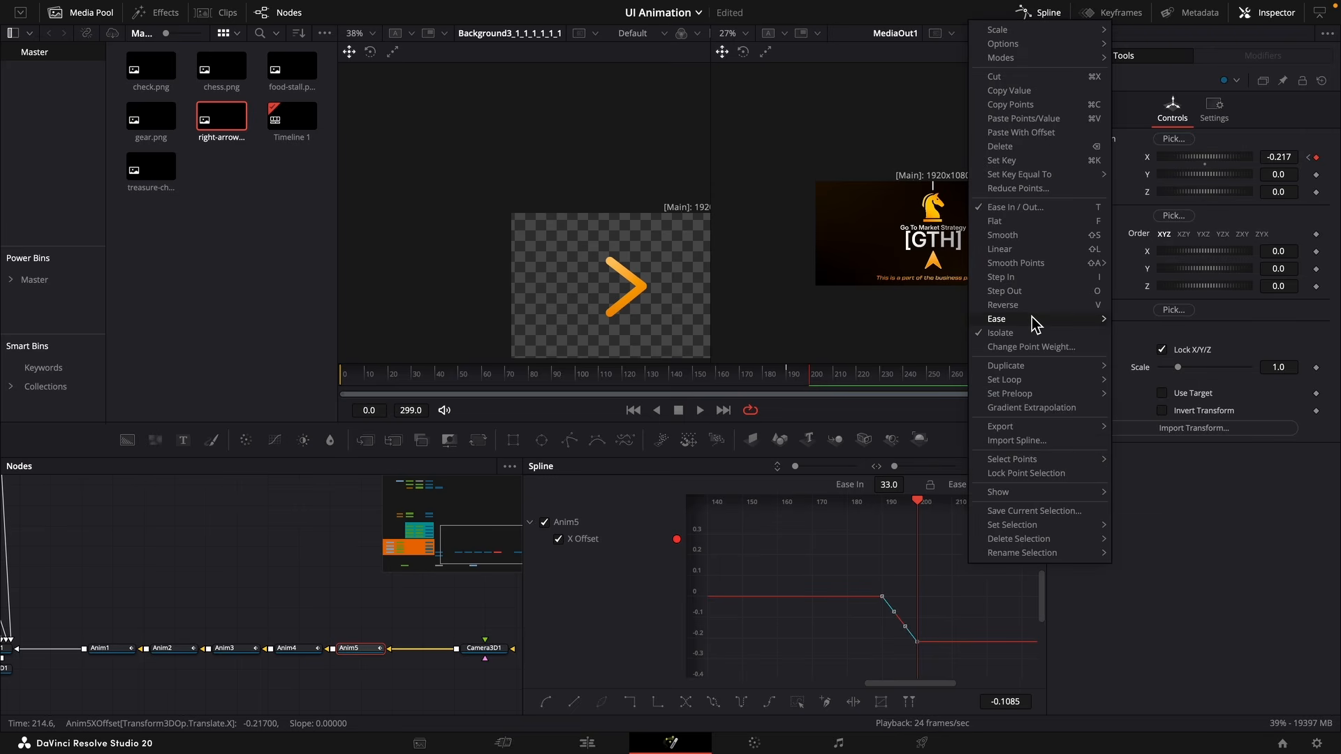
mouse_move(1033, 320)
click(1151, 348)
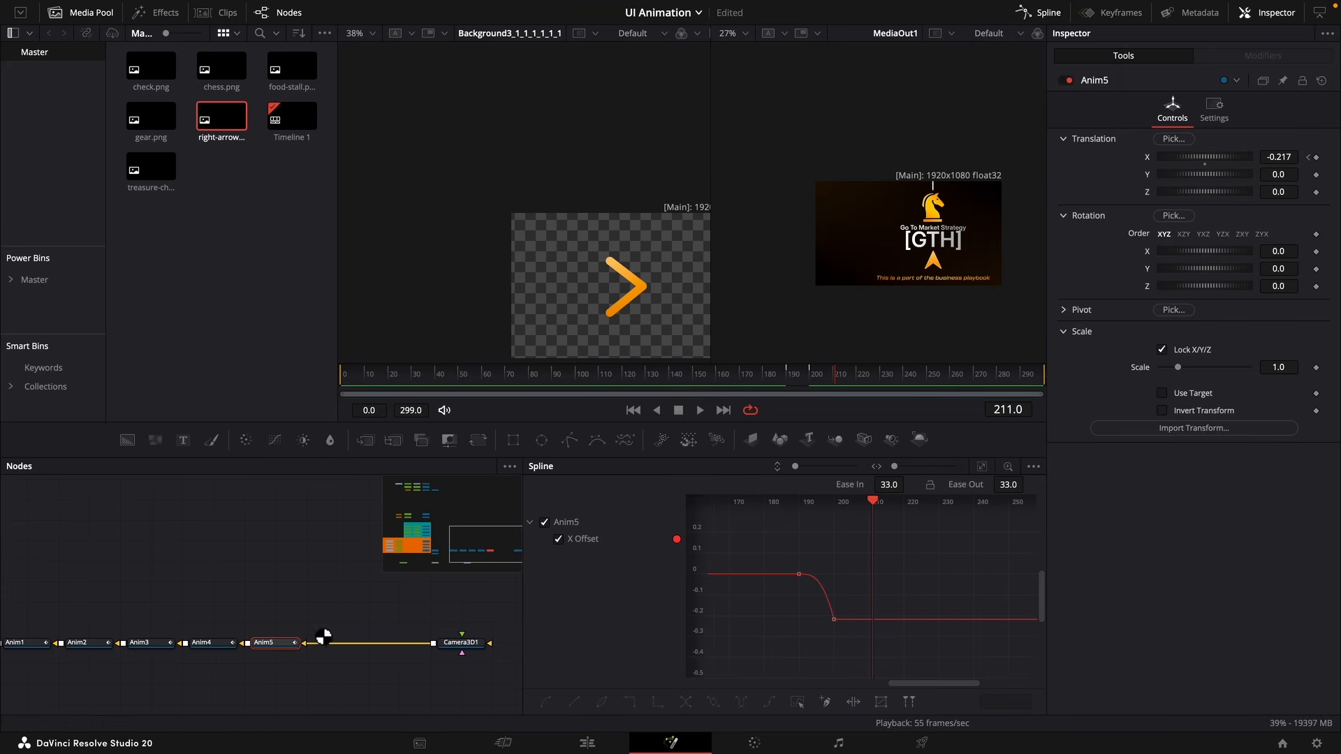
Insert a copy of Anim5 between Anim5 and Camera3D1, reset its settings, and go to frame 200.
key(super+v)
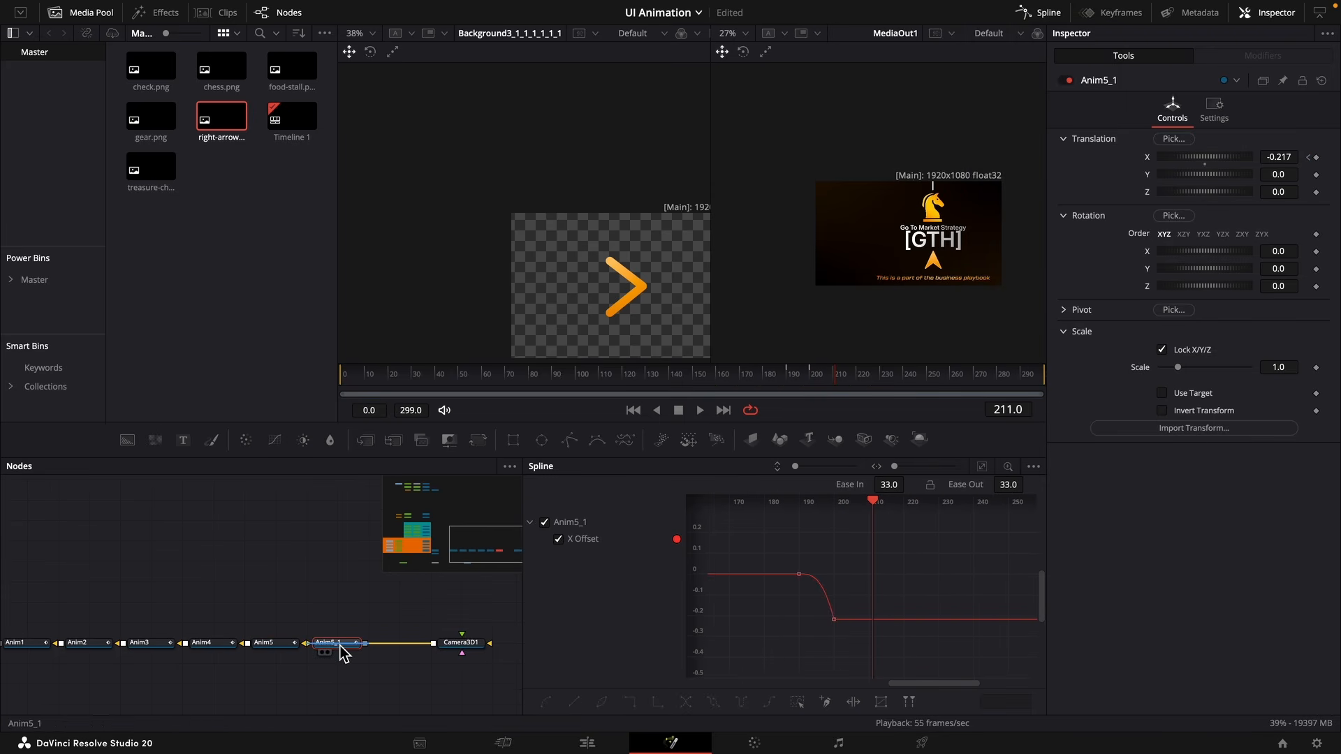
click(1320, 81)
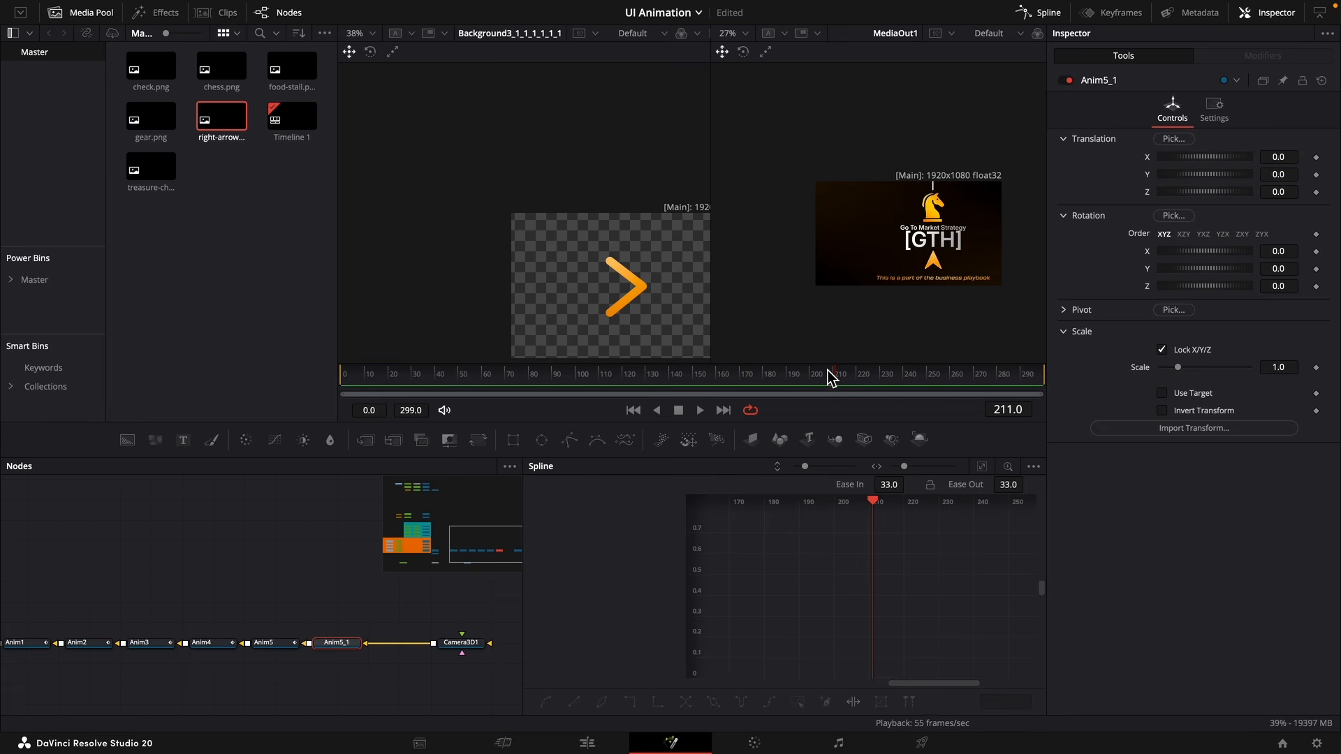
drag(830, 377, 814, 386)
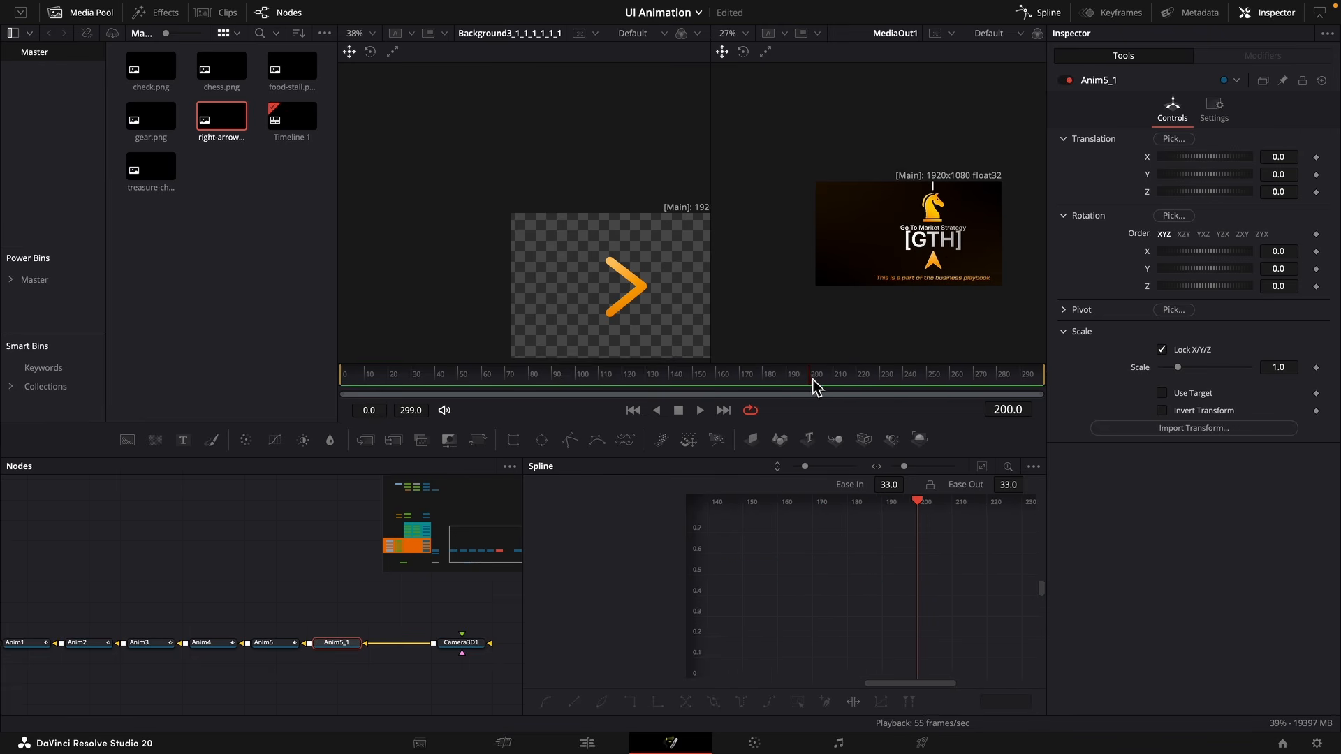
Keyframe Anim5_1's X, Y and Z translation and X and Y rotation at 0.0 on frame 200, and go to frame 201.
click(1317, 158)
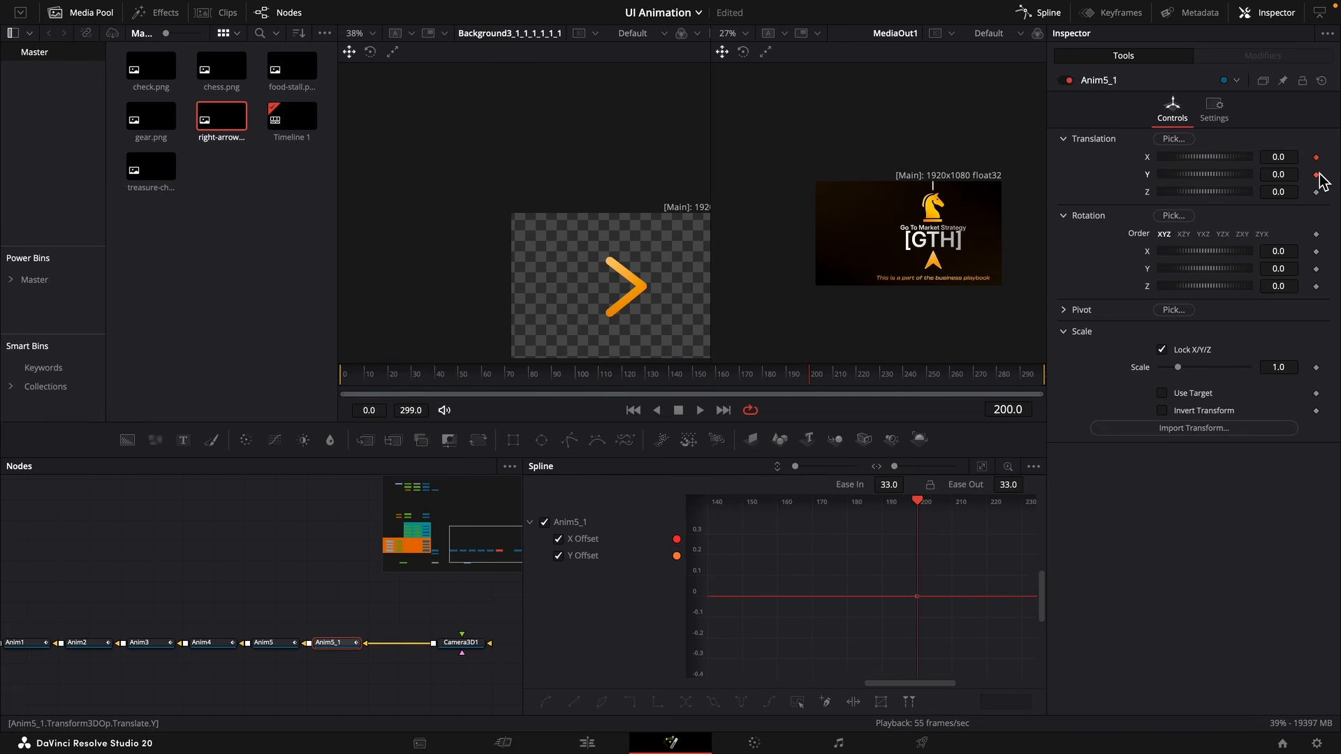
click(1318, 174)
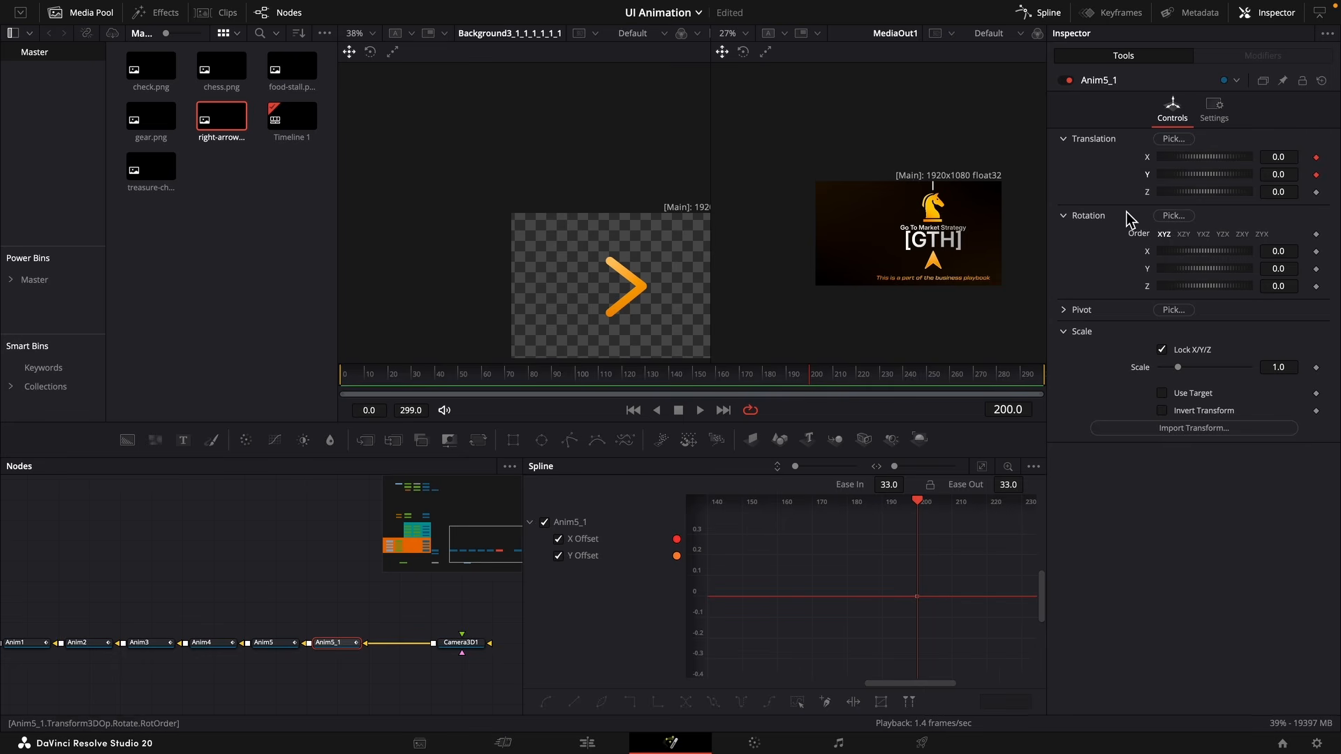
click(1317, 192)
click(1316, 251)
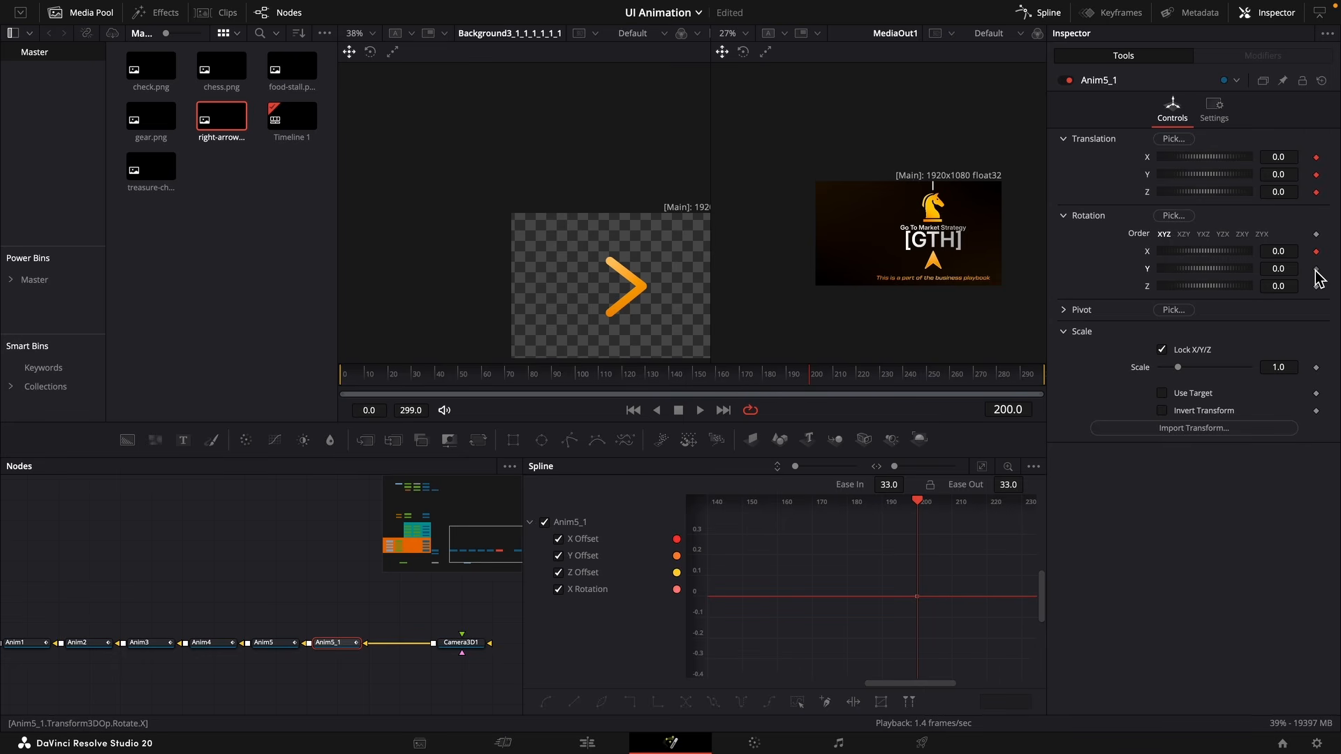
click(1317, 269)
key(Right)
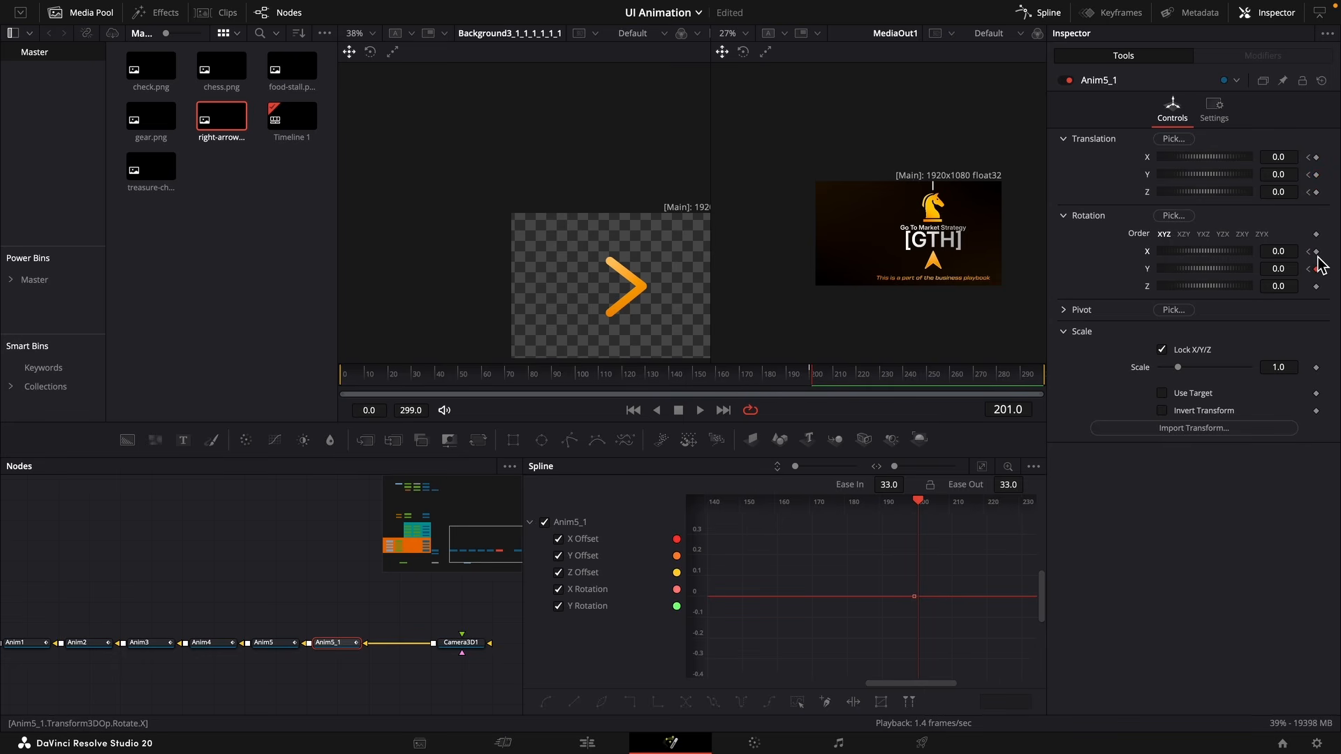
click(1317, 252)
On frame 201, set Anim5_1's translation to X 0.914, Y -0.353 and Z 0.03, and its rotation to X -4.3 and Y -15.1.
click(1047, 372)
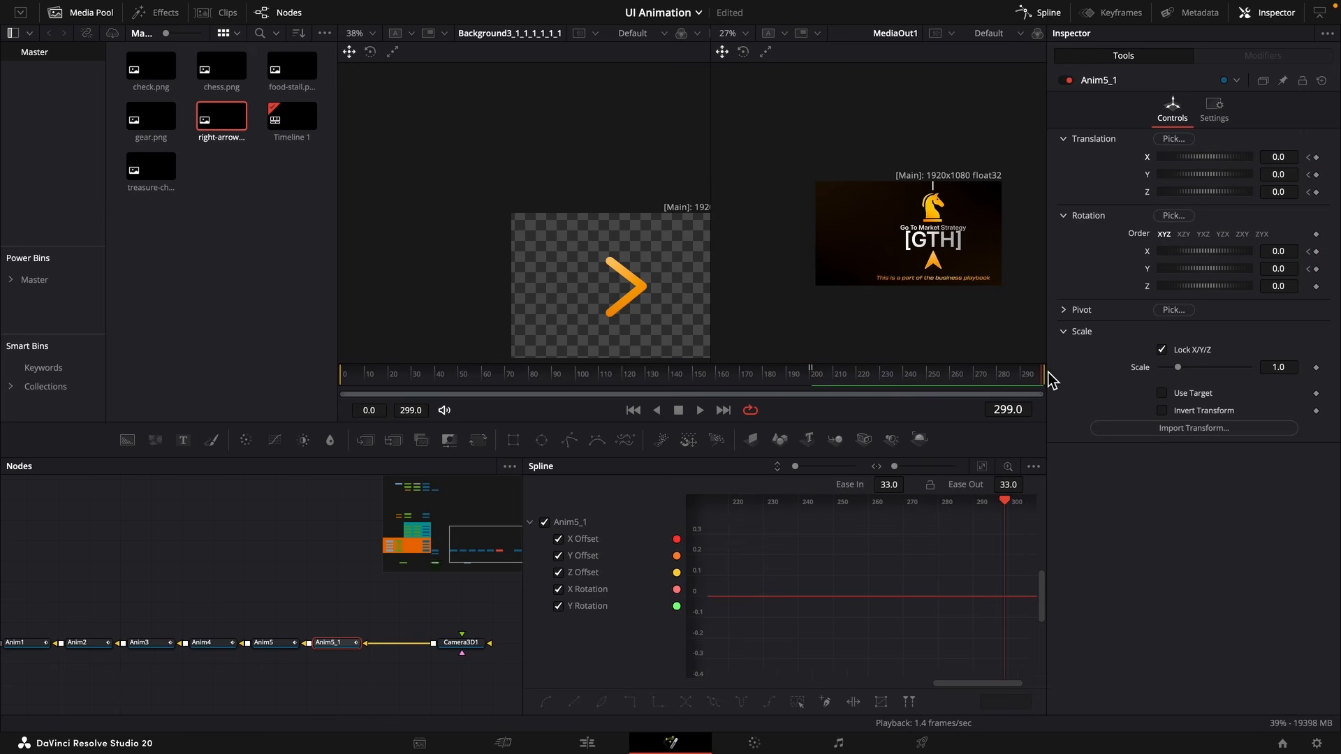
click(813, 375)
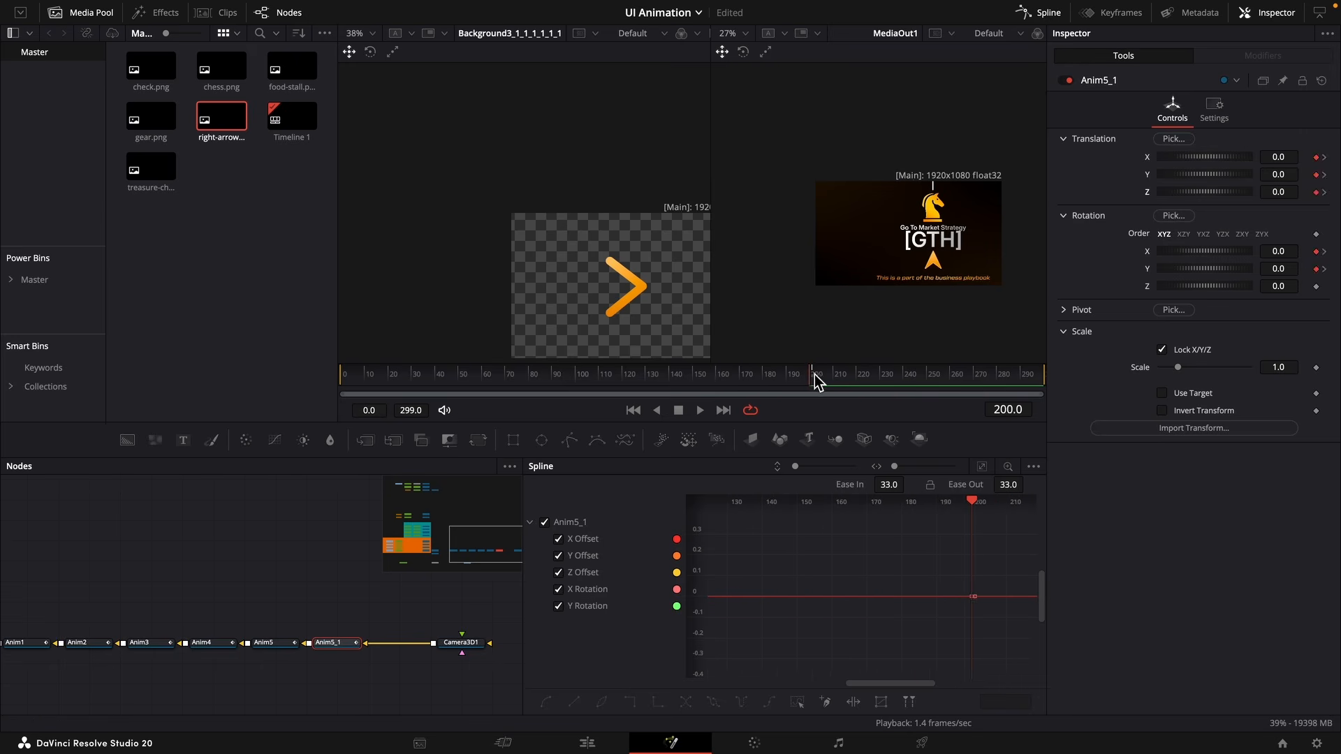
drag(1273, 193, 1230, 193)
drag(1276, 175, 1260, 174)
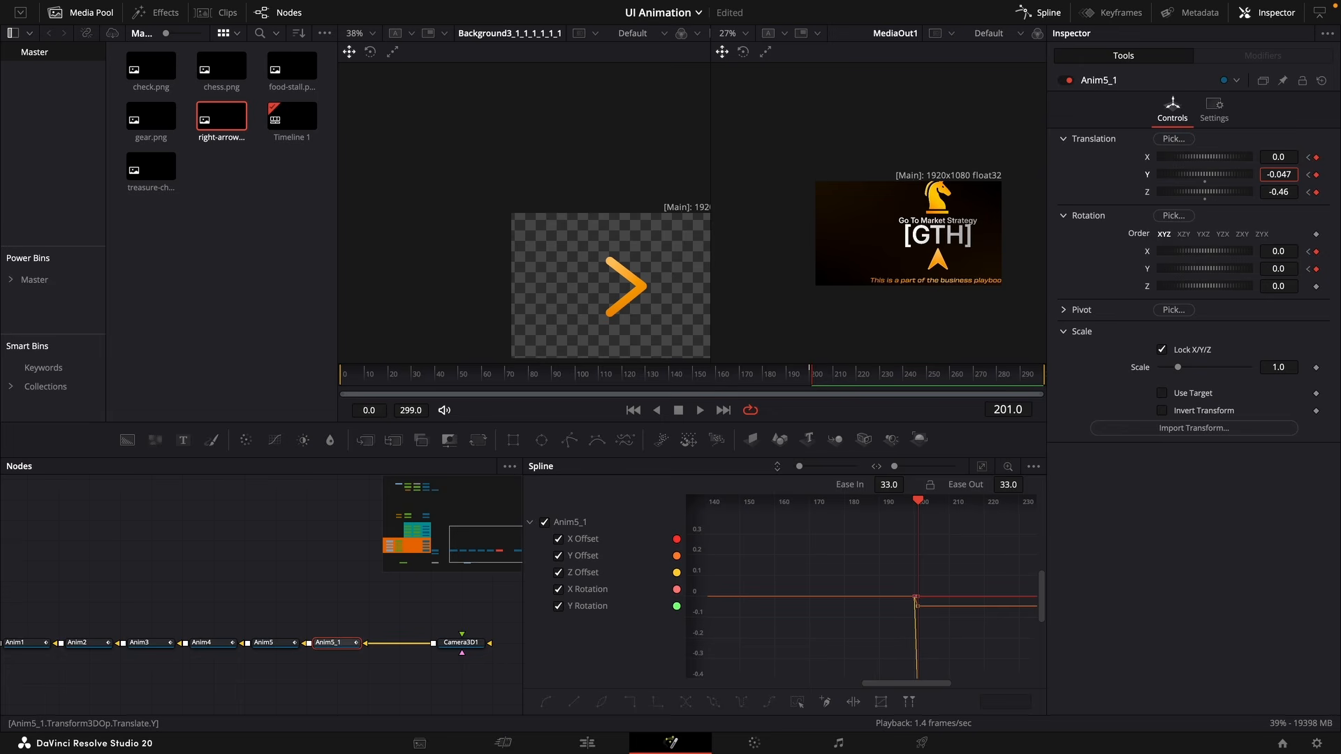
drag(1278, 252, 1251, 251)
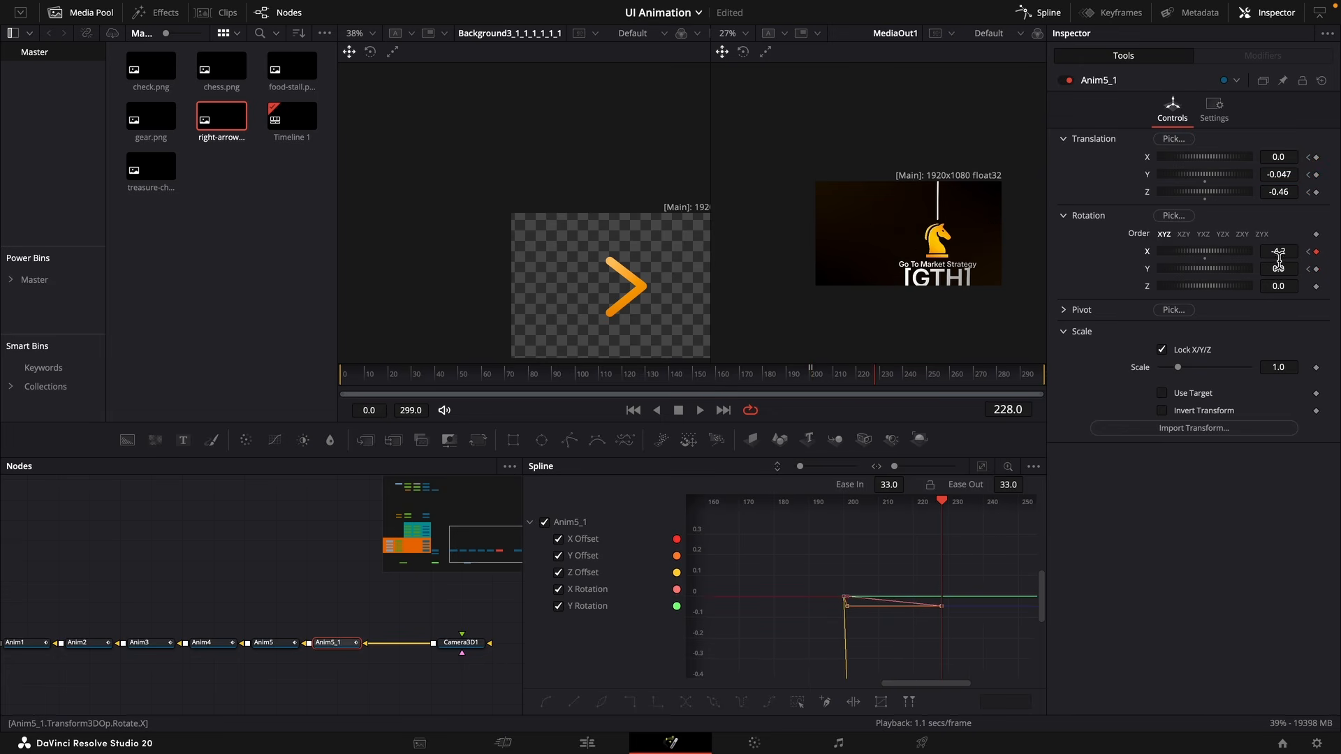
drag(1278, 268, 1320, 268)
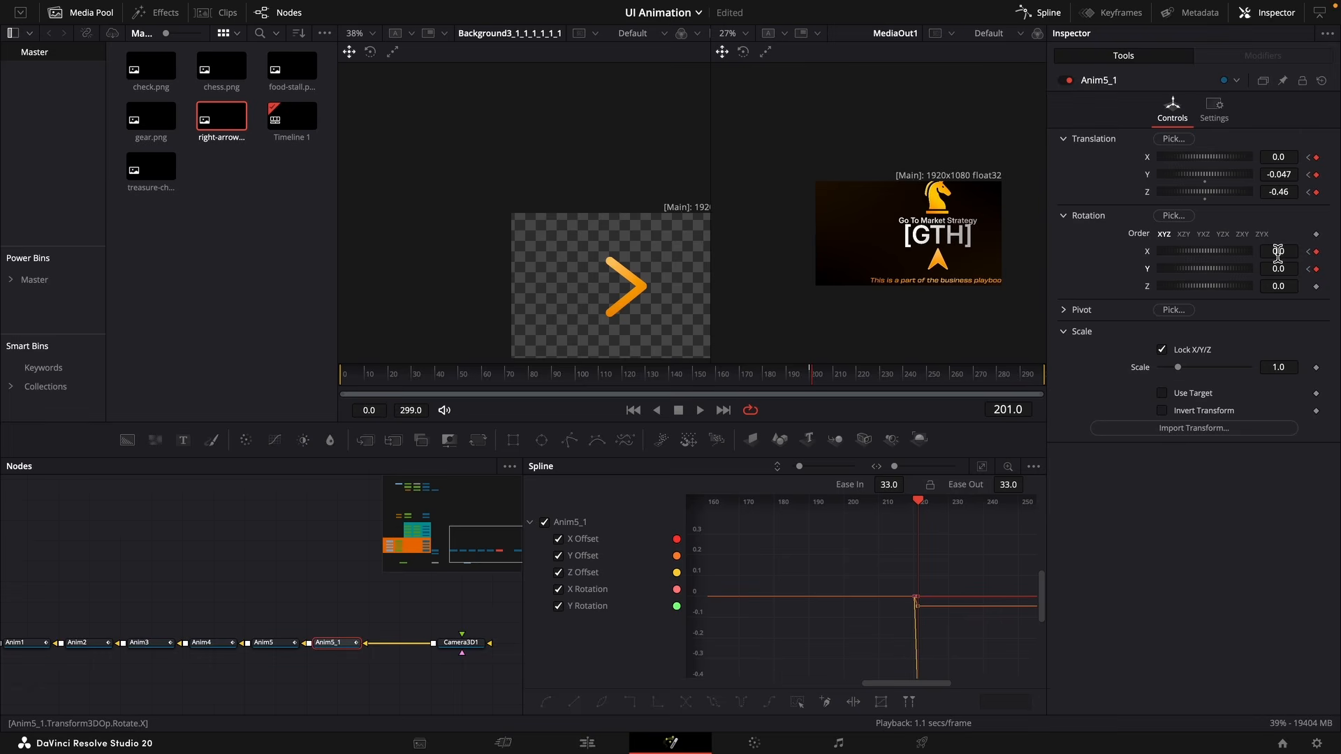
drag(1278, 253, 1312, 269)
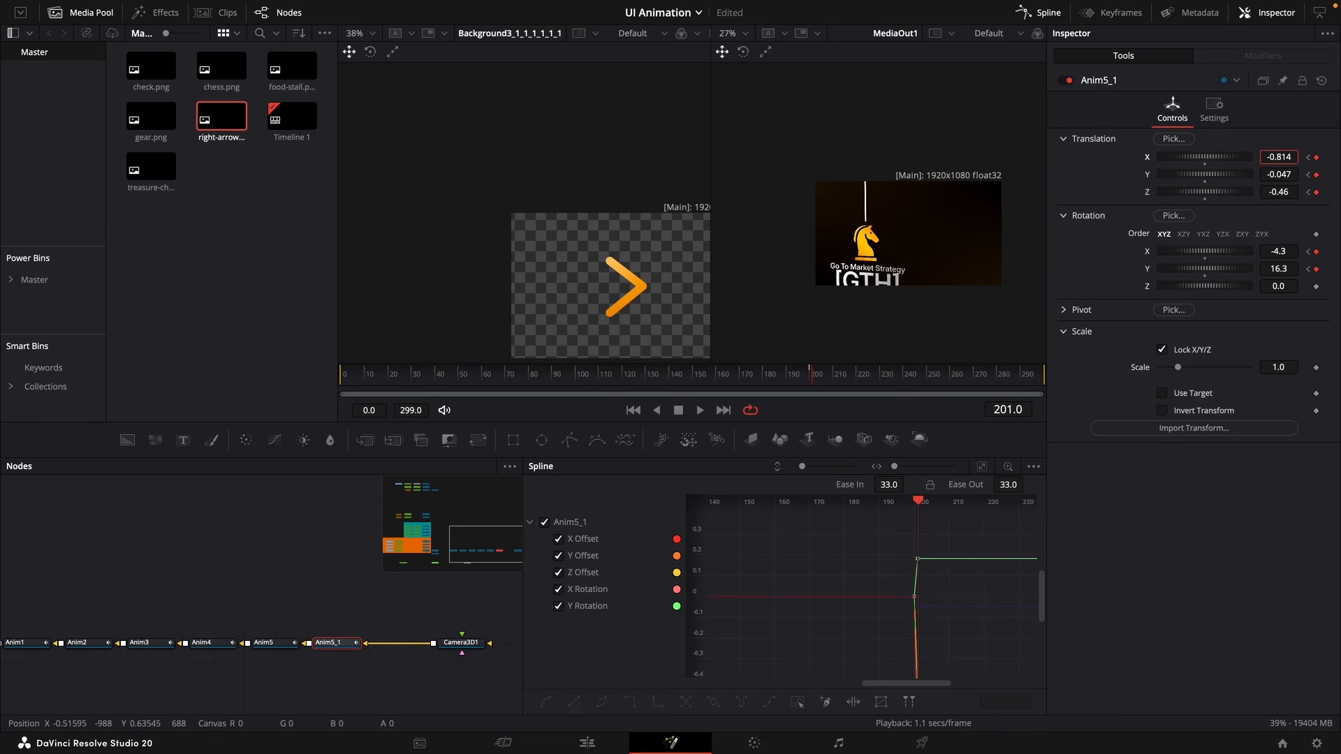
drag(1278, 157, 1319, 157)
Set Anim5_1's X translation to 1.323 on frame 299 and apply an easing preset to all its keyframes in the spline.
click(1043, 375)
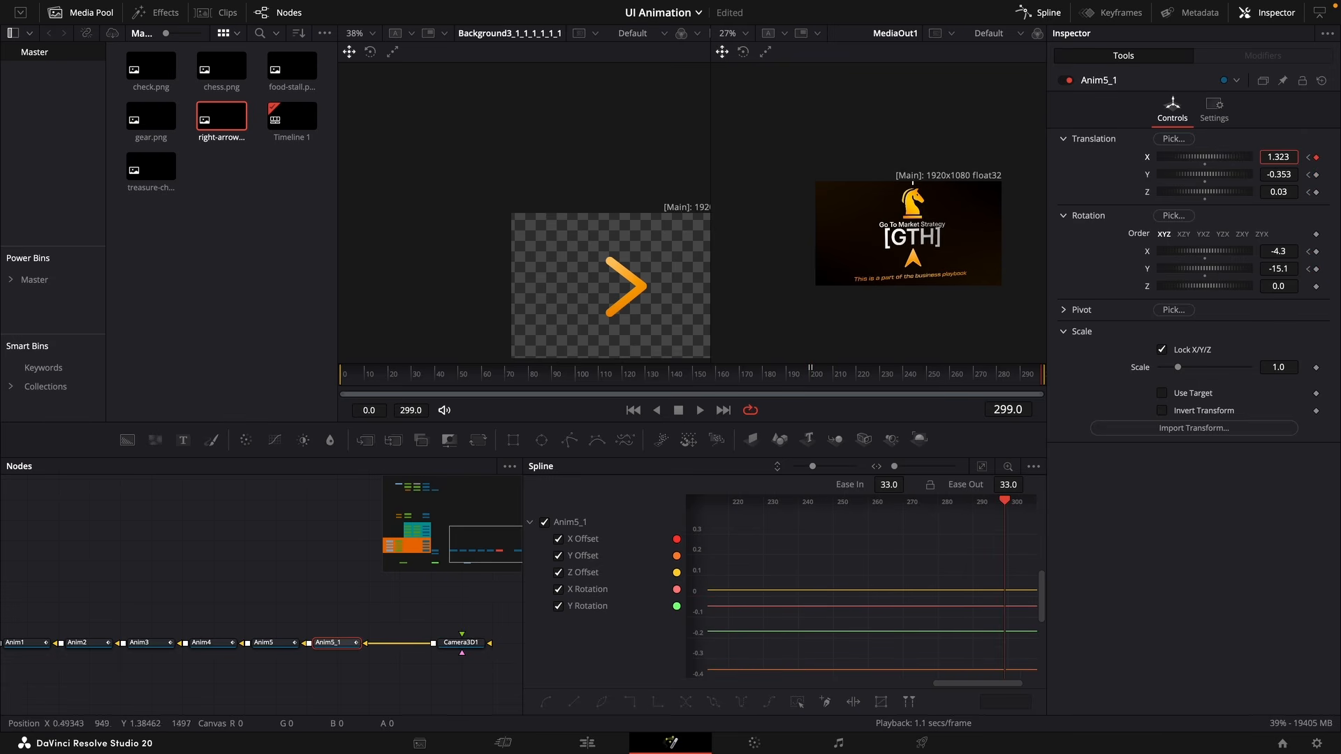
click(982, 466)
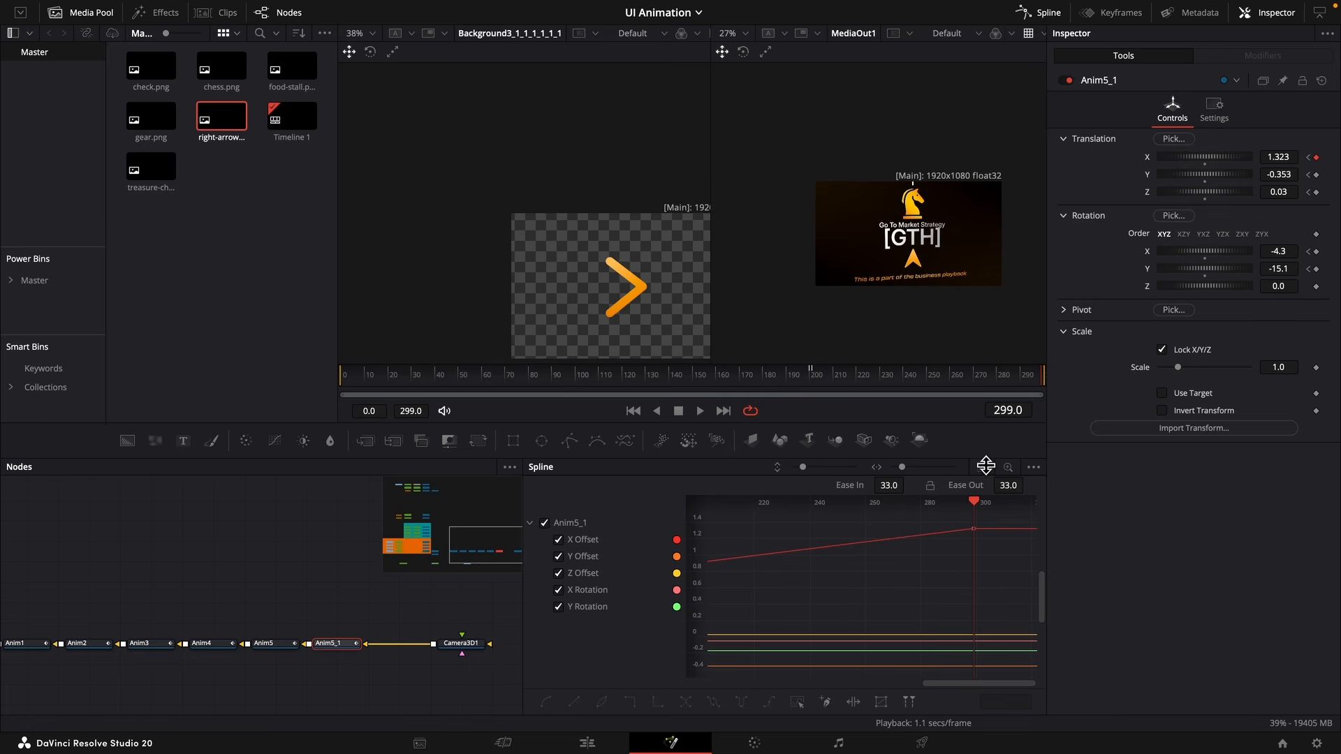
click(983, 466)
key(super+a)
right_click(957, 580)
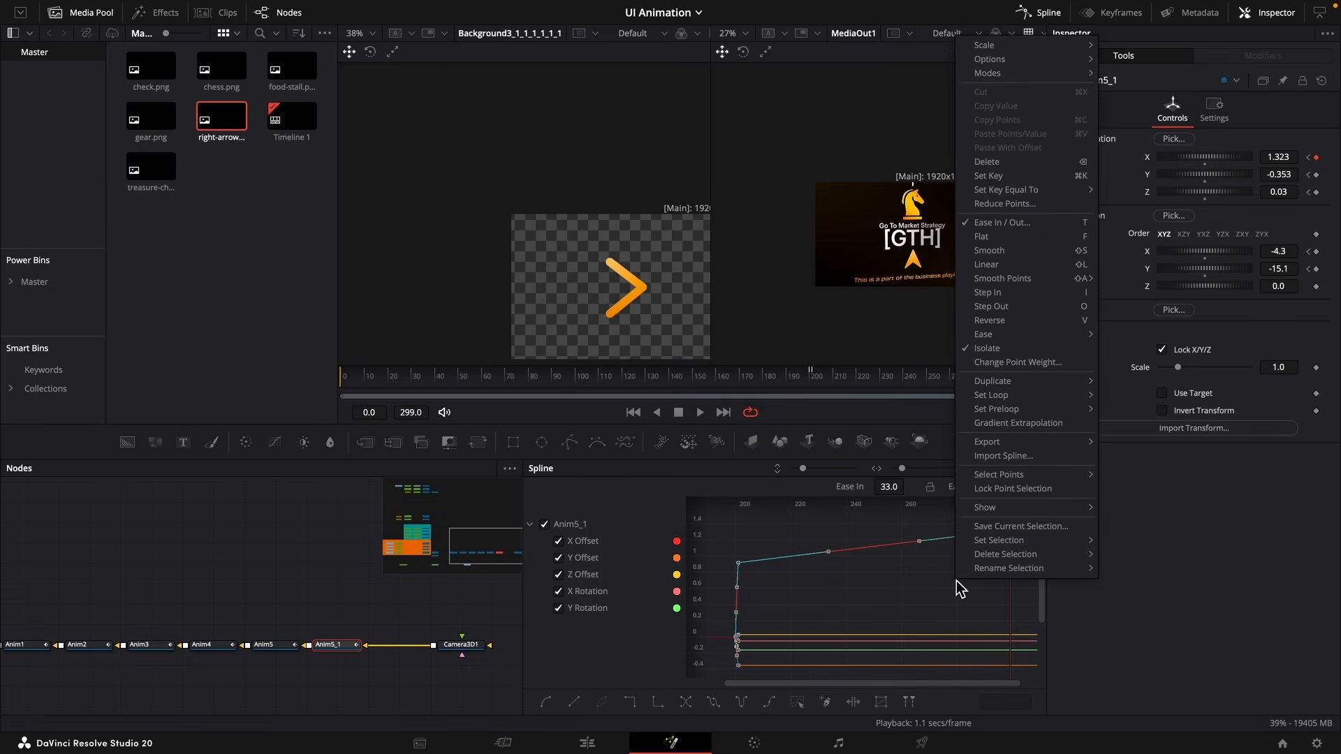
mouse_move(1009, 335)
click(1125, 362)
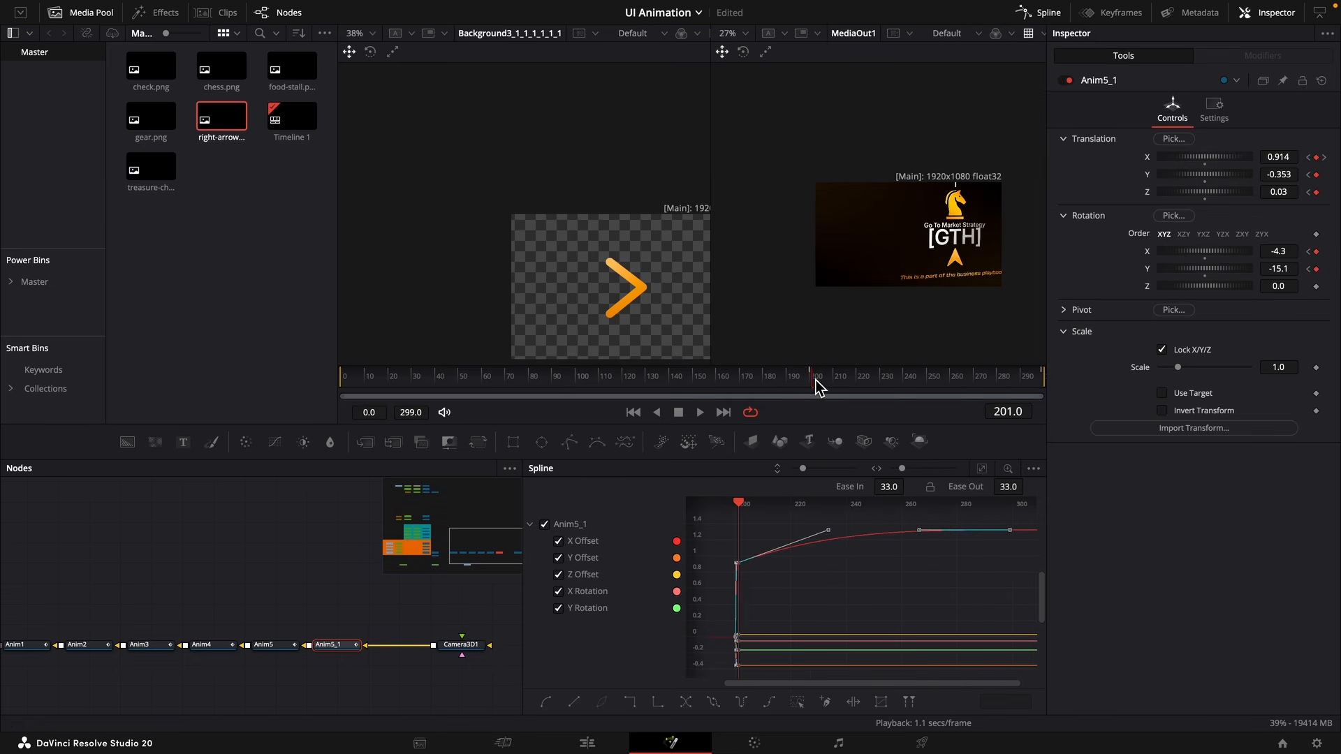
Play the UI animation from the start of the timeline on the Edit page through to its end.
click(586, 743)
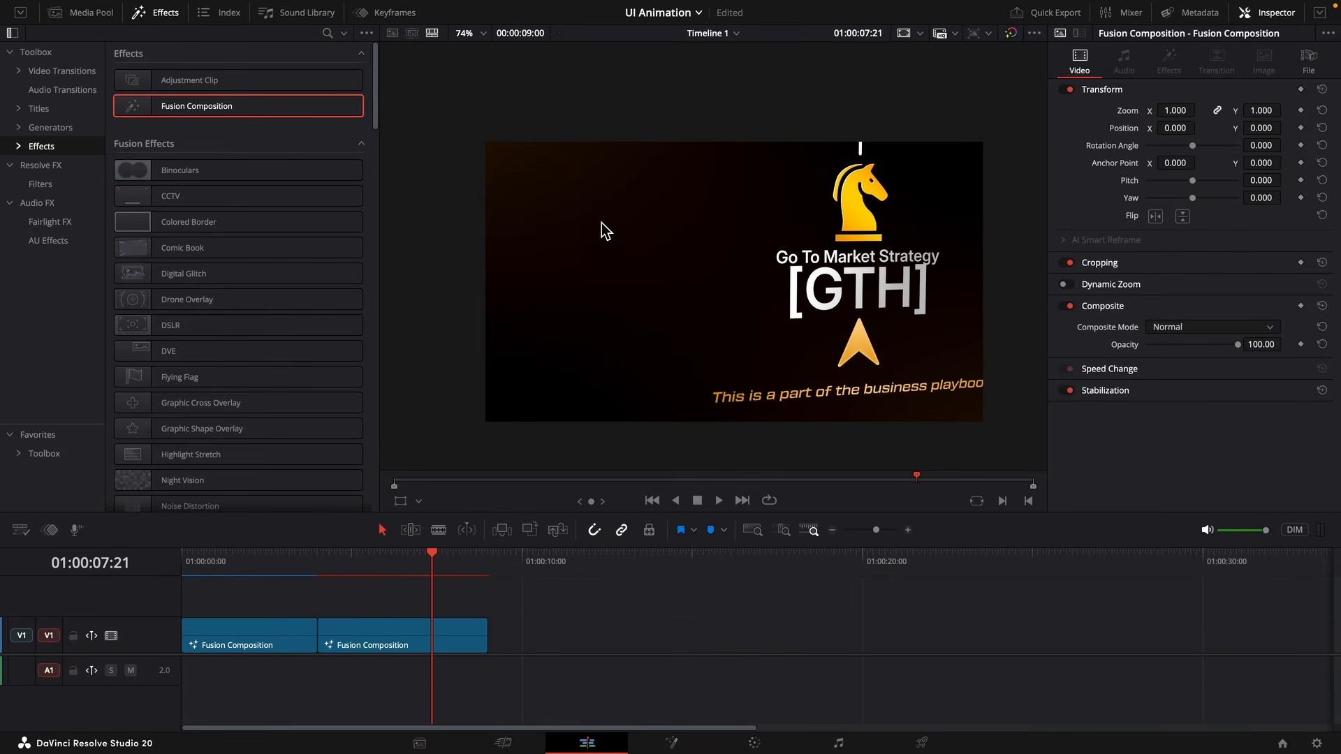
click(317, 567)
key(space)
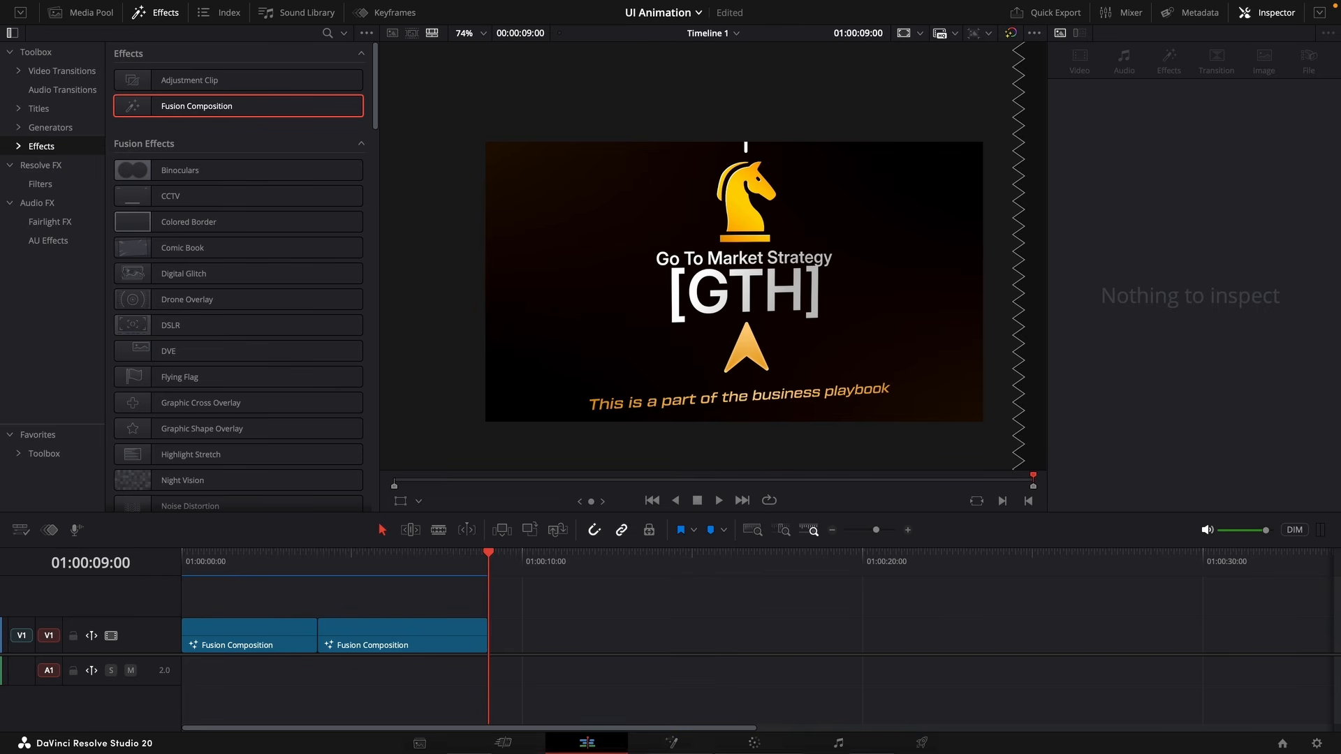
Return to the Fusion page and try a Neo Anim node after the gear icon's NeoLightSweepPro, viewed from frame 0.
click(670, 743)
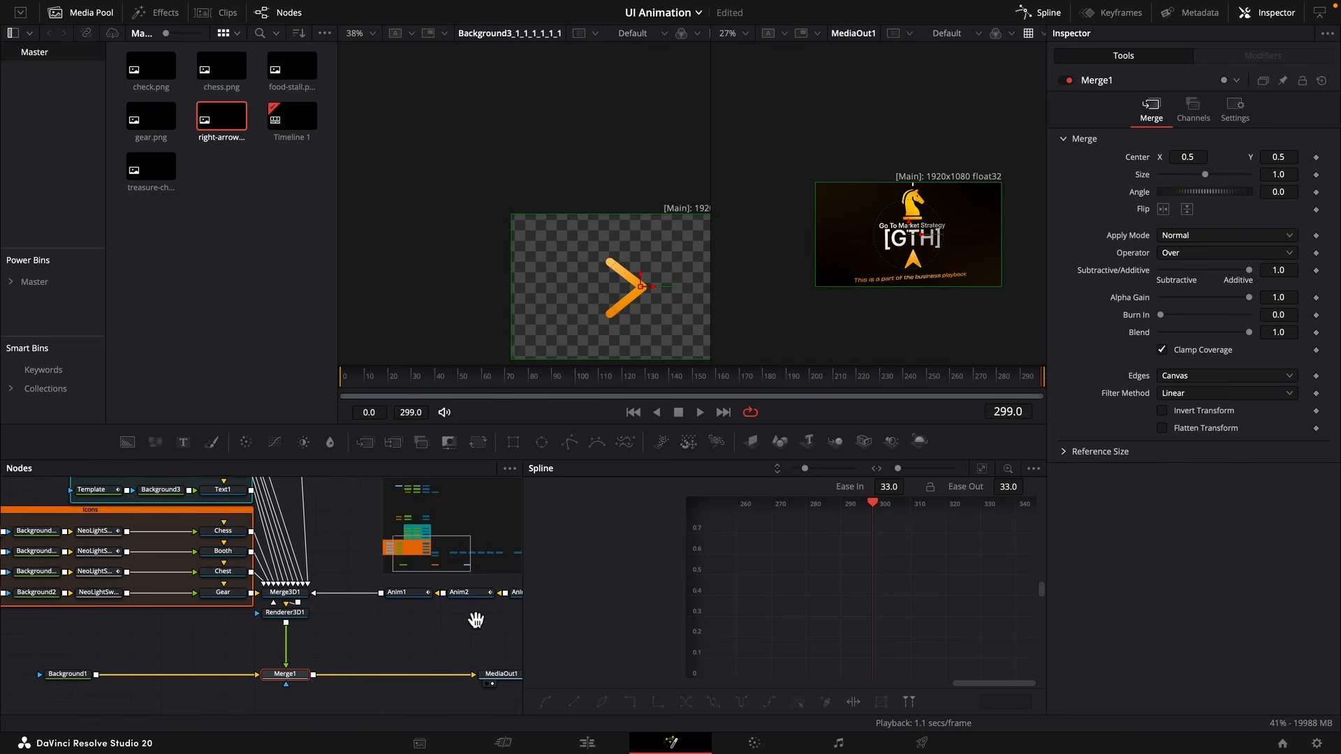
drag(345, 608, 526, 658)
mouse_move(322, 652)
mouse_down()
mouse_move(153, 579)
mouse_move(350, 597)
mouse_move(333, 646)
mouse_up()
click(302, 647)
key(shift+space)
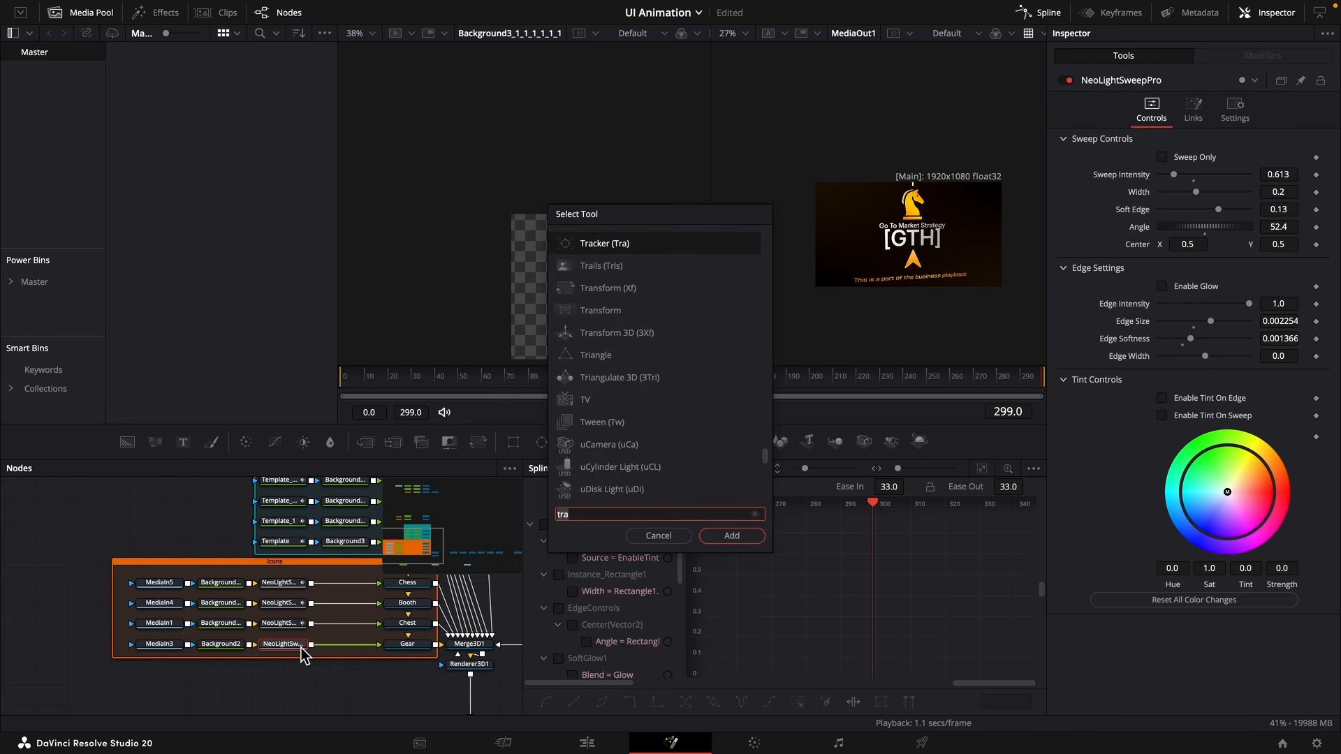
text(neo)
key(Escape)
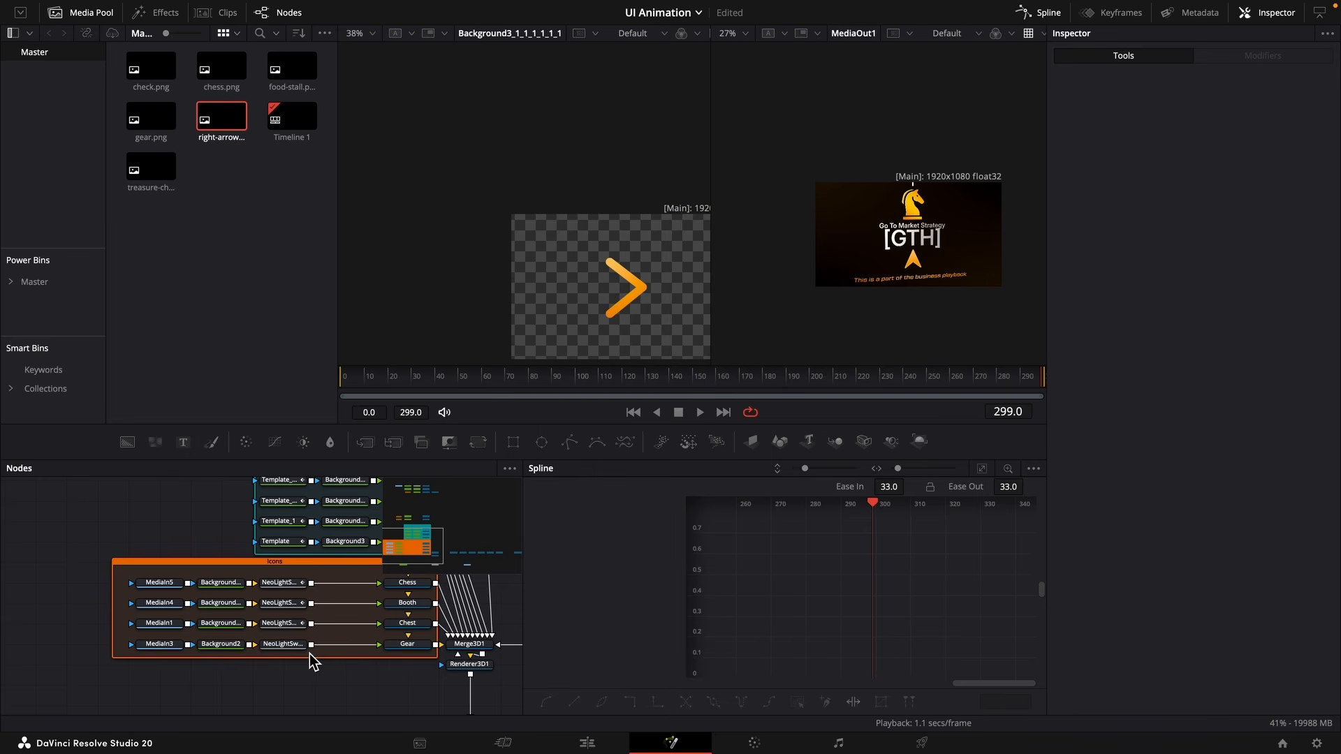
click(285, 647)
key(shift+space)
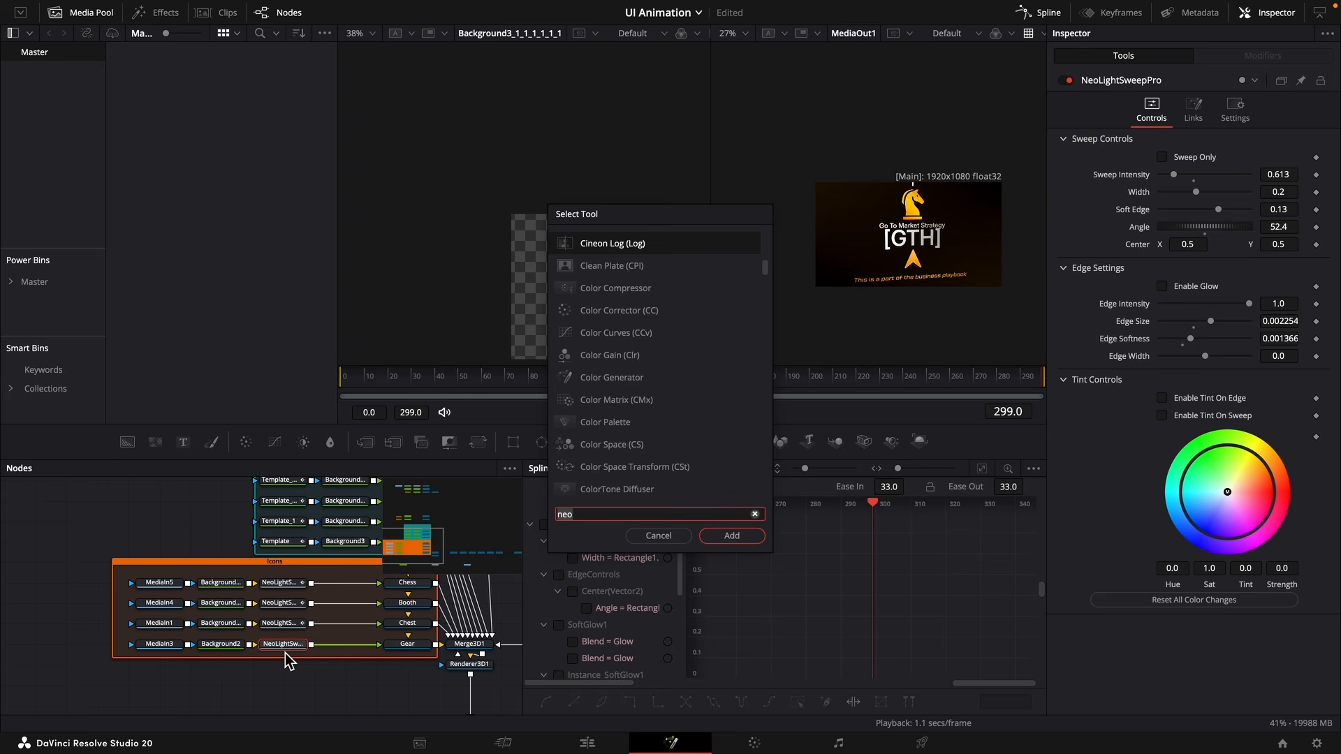
text(neo)
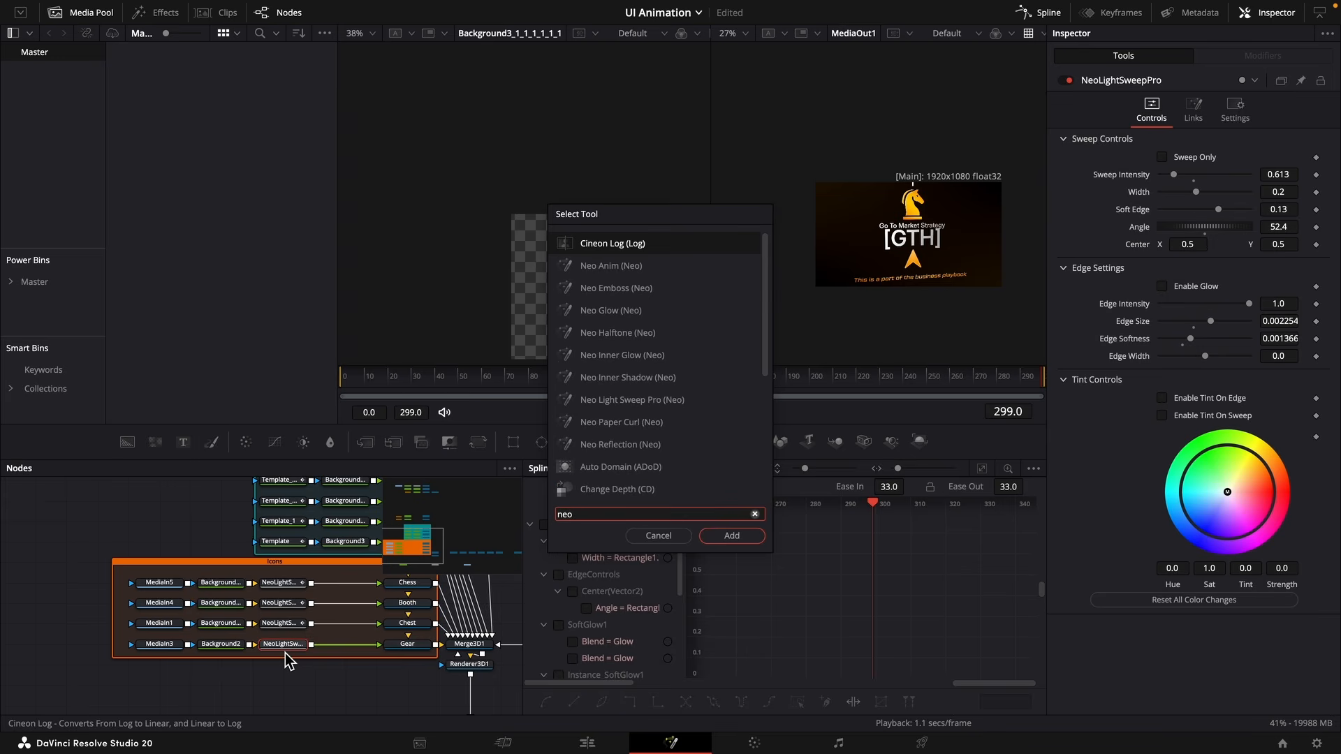
key(Down)
key(Return)
key(Home)
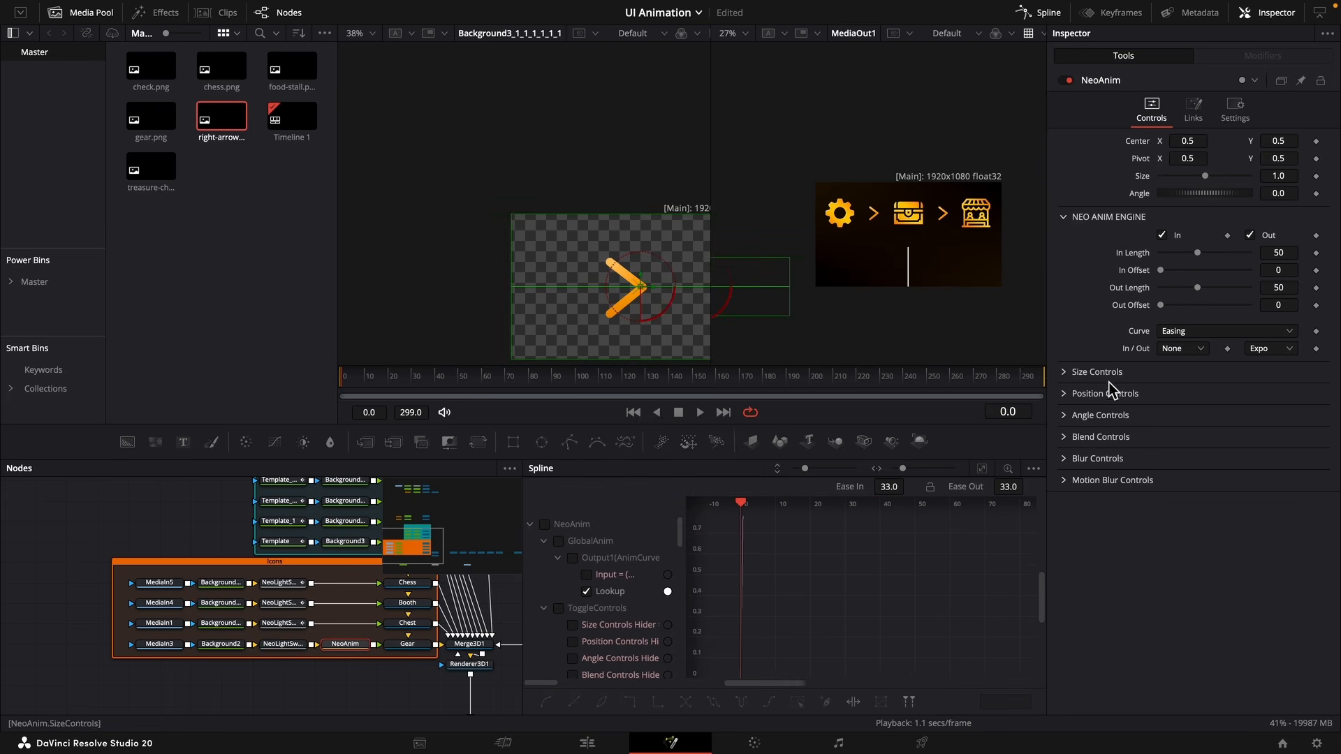
Try NeoAnim's size and angle animation on the gear, switch both off, and delete the NeoAnim node.
click(1064, 372)
click(1083, 491)
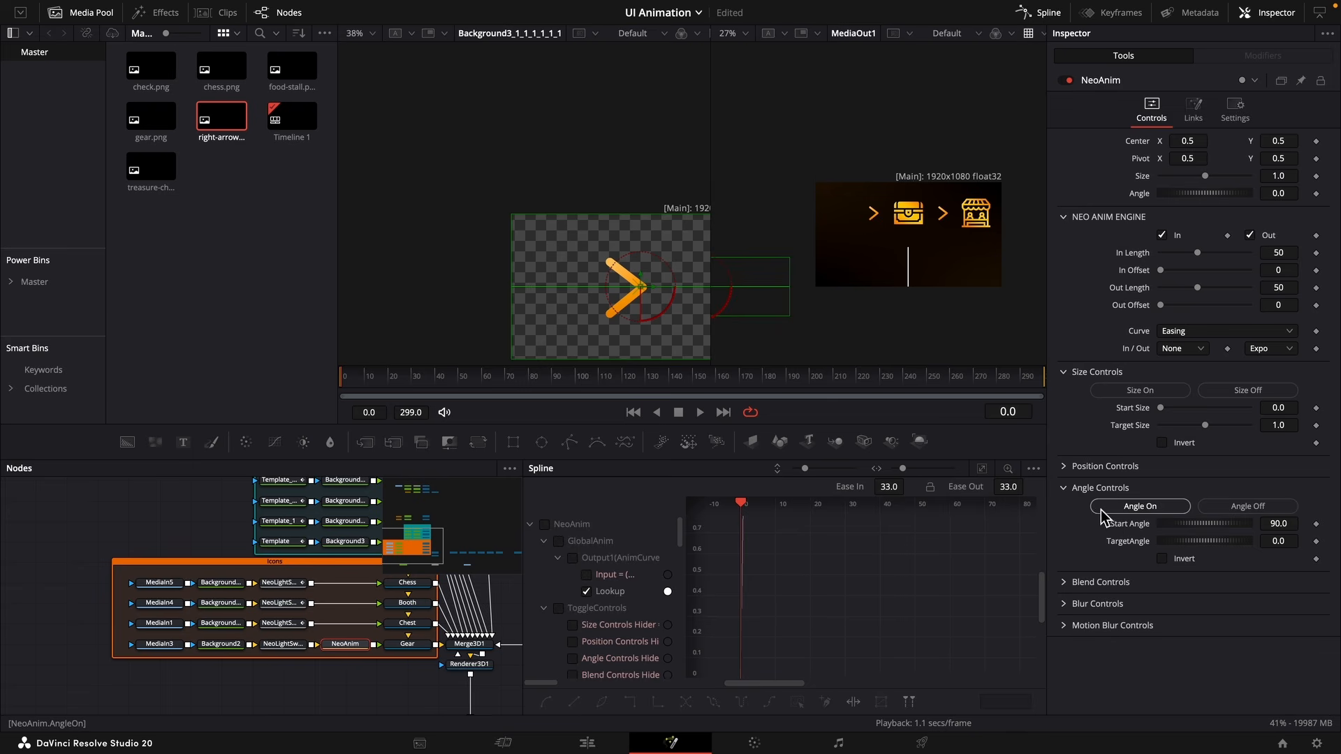
click(1288, 390)
click(1248, 454)
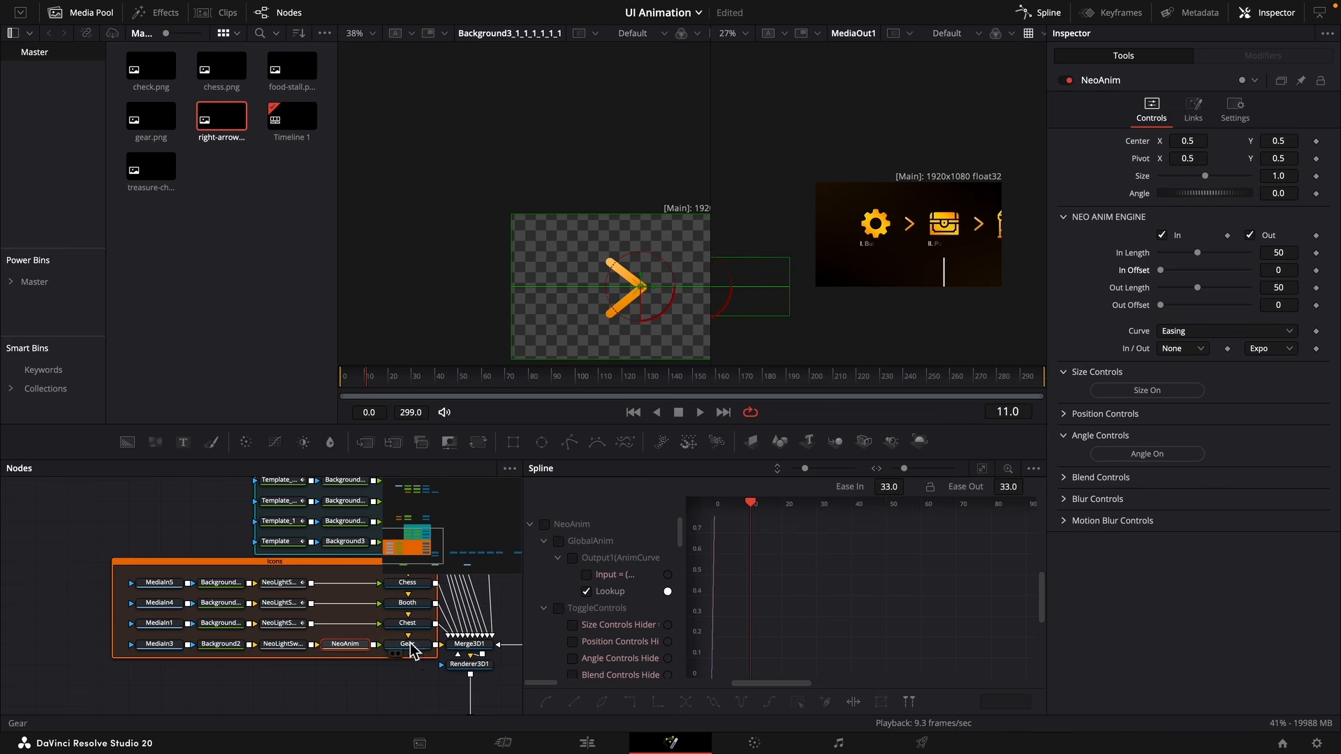
key(BackSpace)
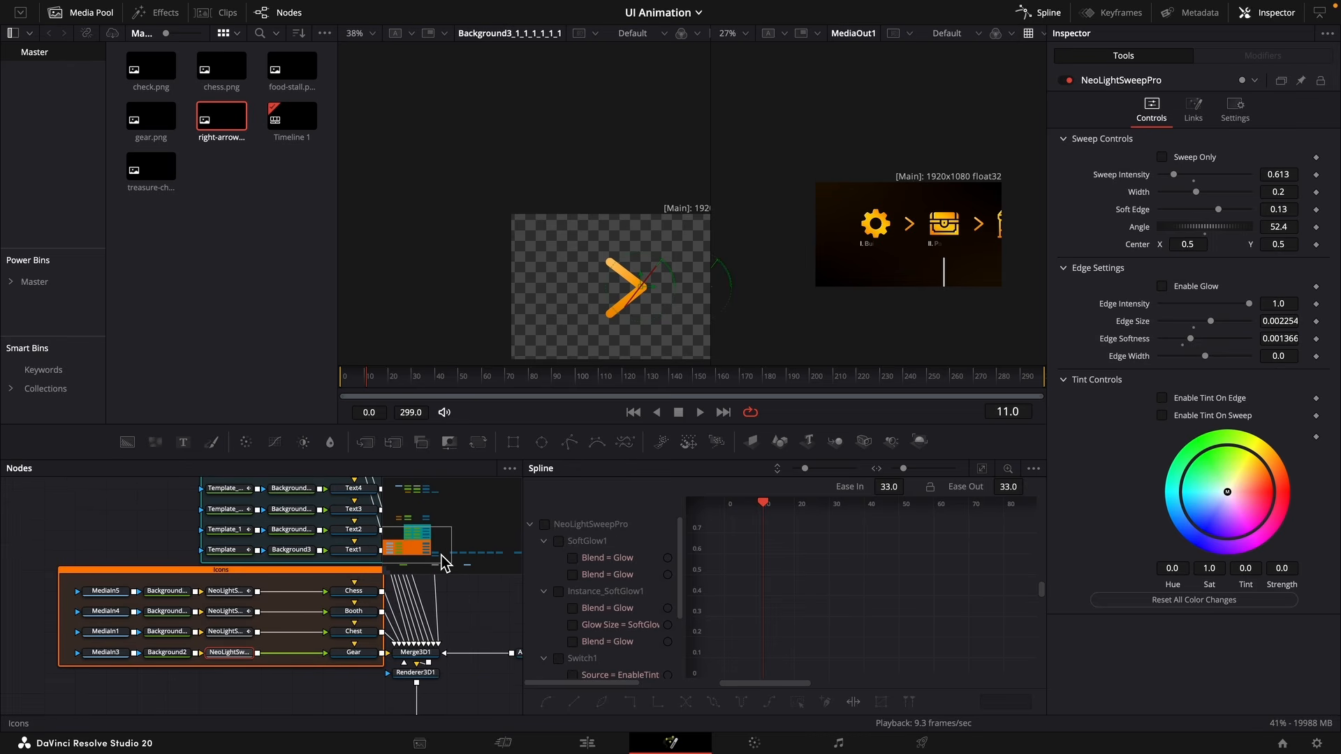
Insert a Transform node before Gear and keyframe its Size at 0.0 on frame 0 and 1.0 on frame 30.
click(480, 441)
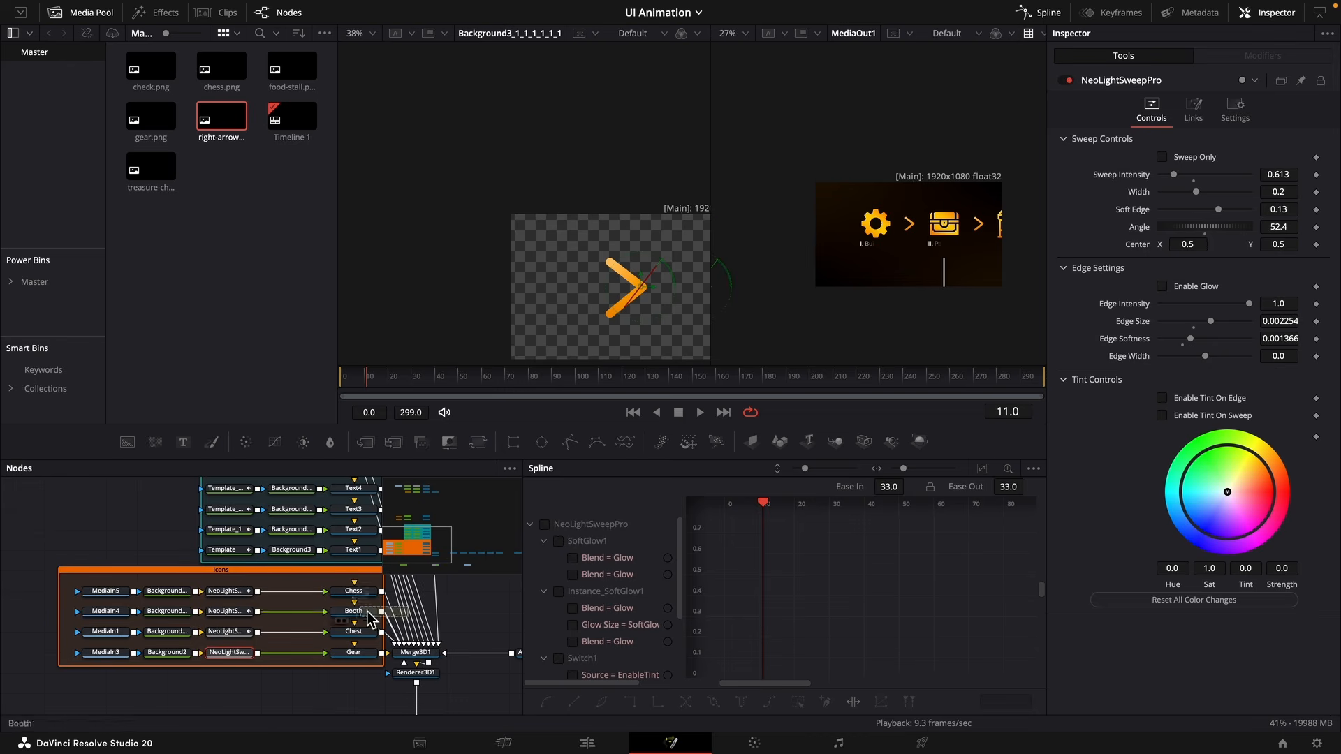
click(345, 381)
click(1317, 210)
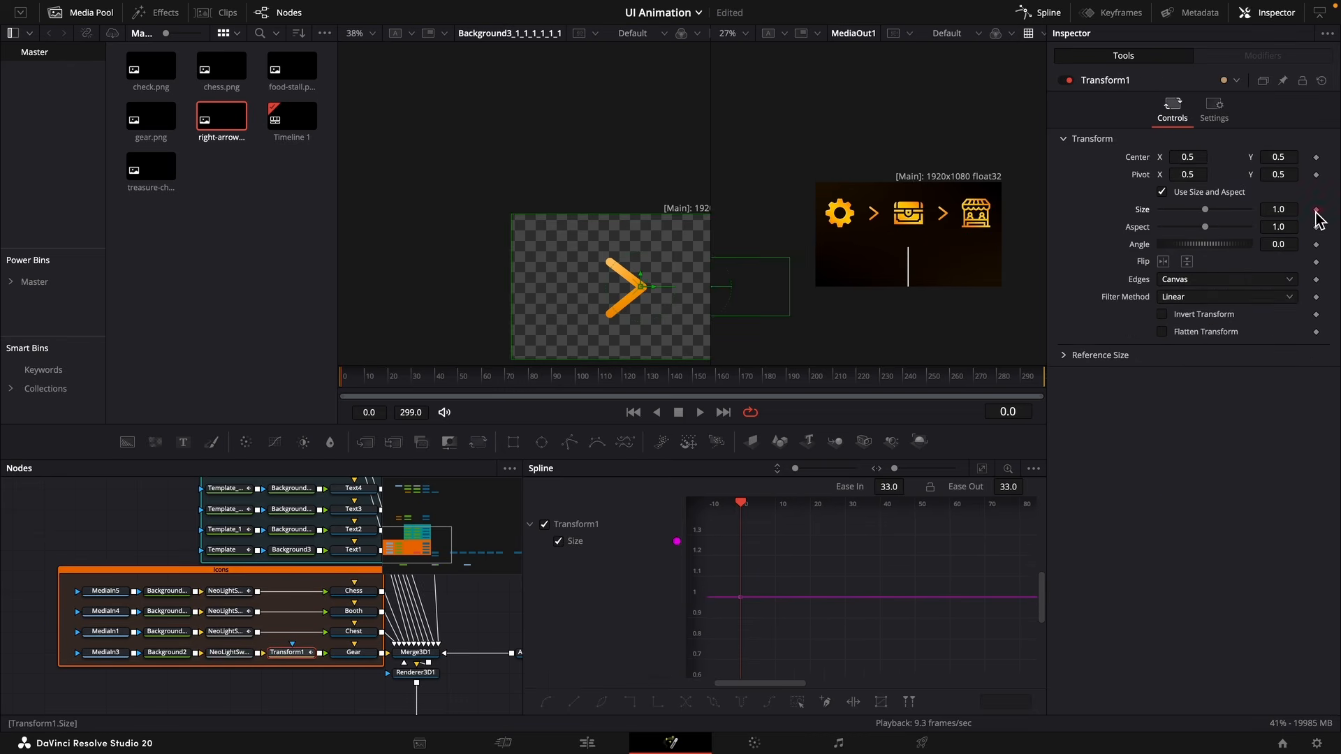
drag(401, 381, 413, 380)
key(Right)
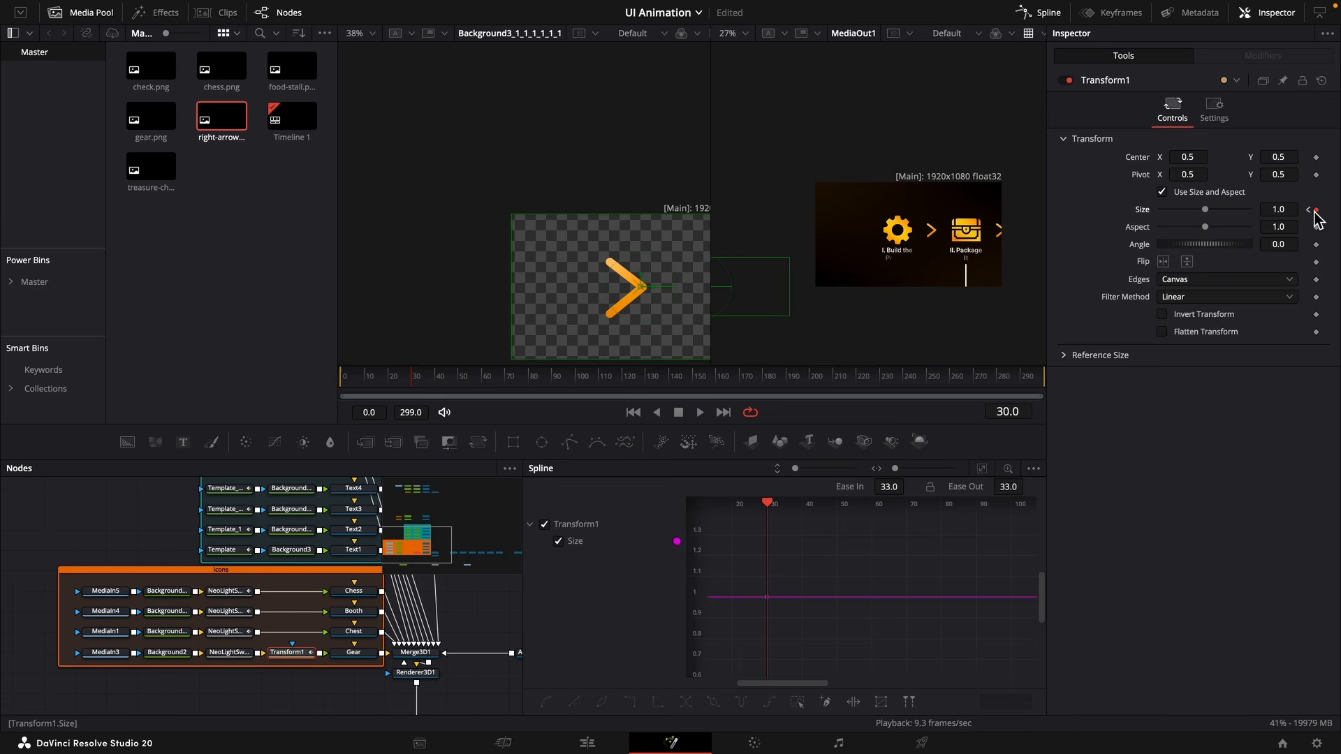
click(1308, 210)
drag(1203, 210, 1160, 210)
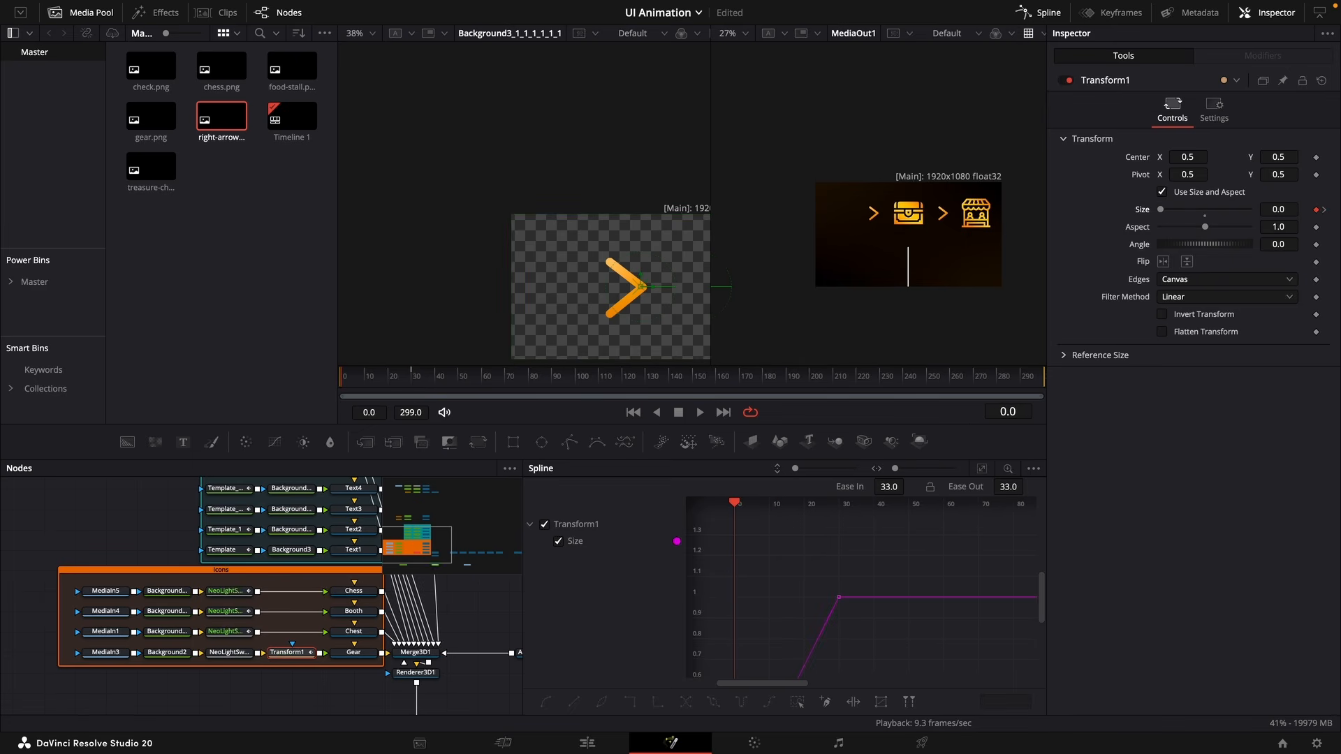
Keyframe Transform1's Angle at -90 on frame 0 and 0.0 on frame 30.
click(1316, 244)
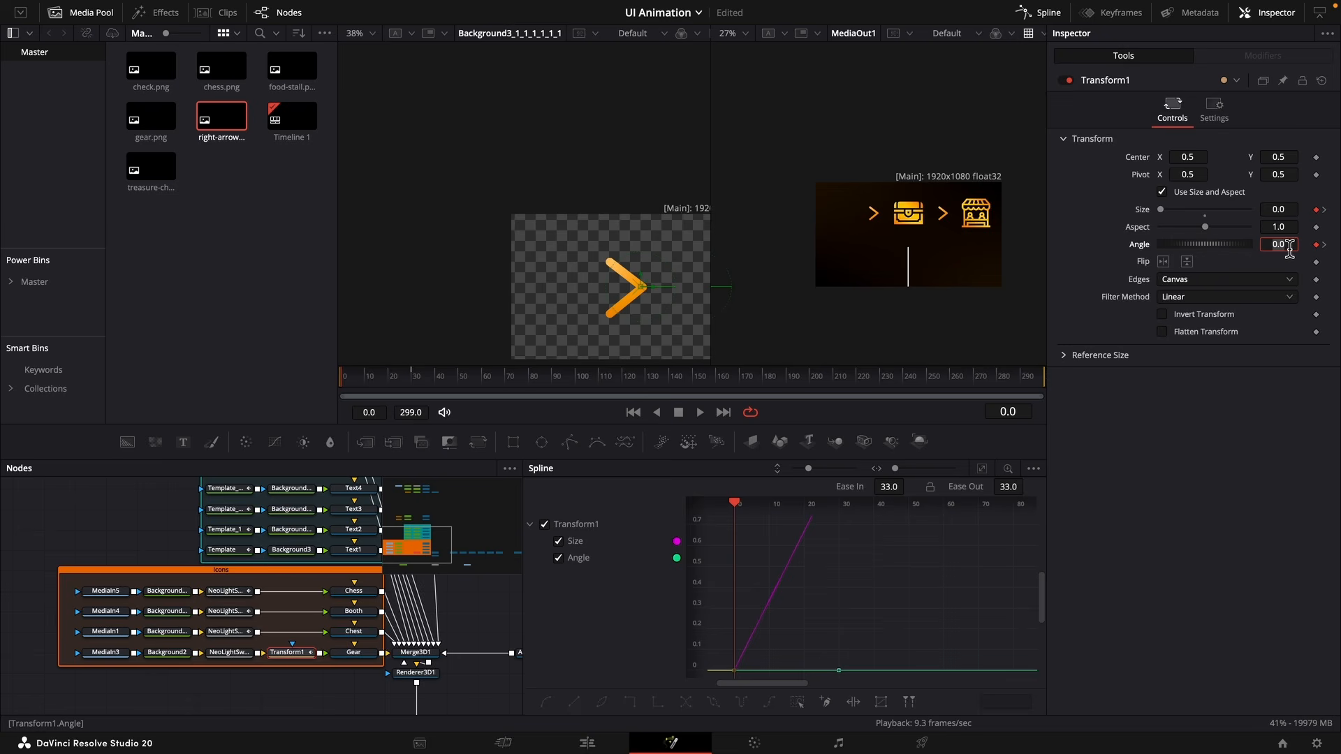
click(1289, 249)
text(-90)
key(Tab)
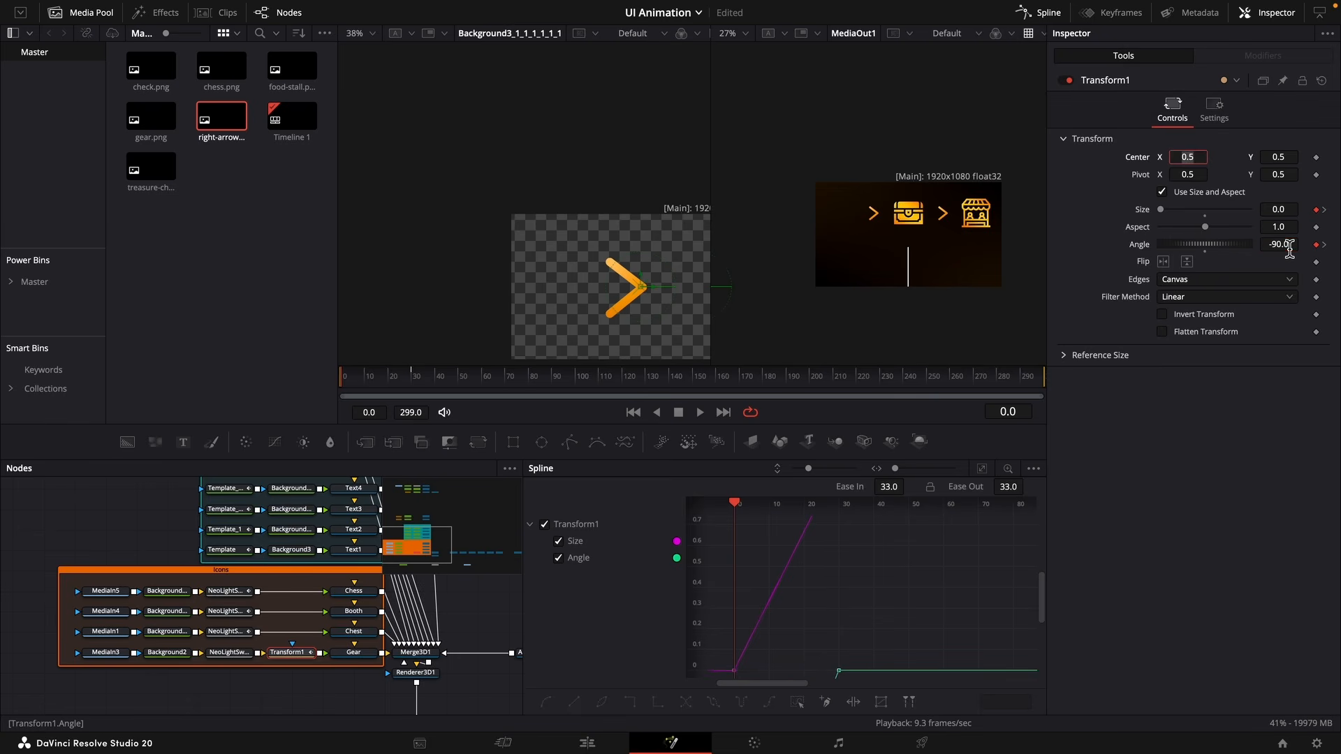
click(1324, 247)
Set Transform1's Angle to 360 on frame 299 and scrub the early frames to check the gear's rotation.
drag(1026, 386, 1052, 386)
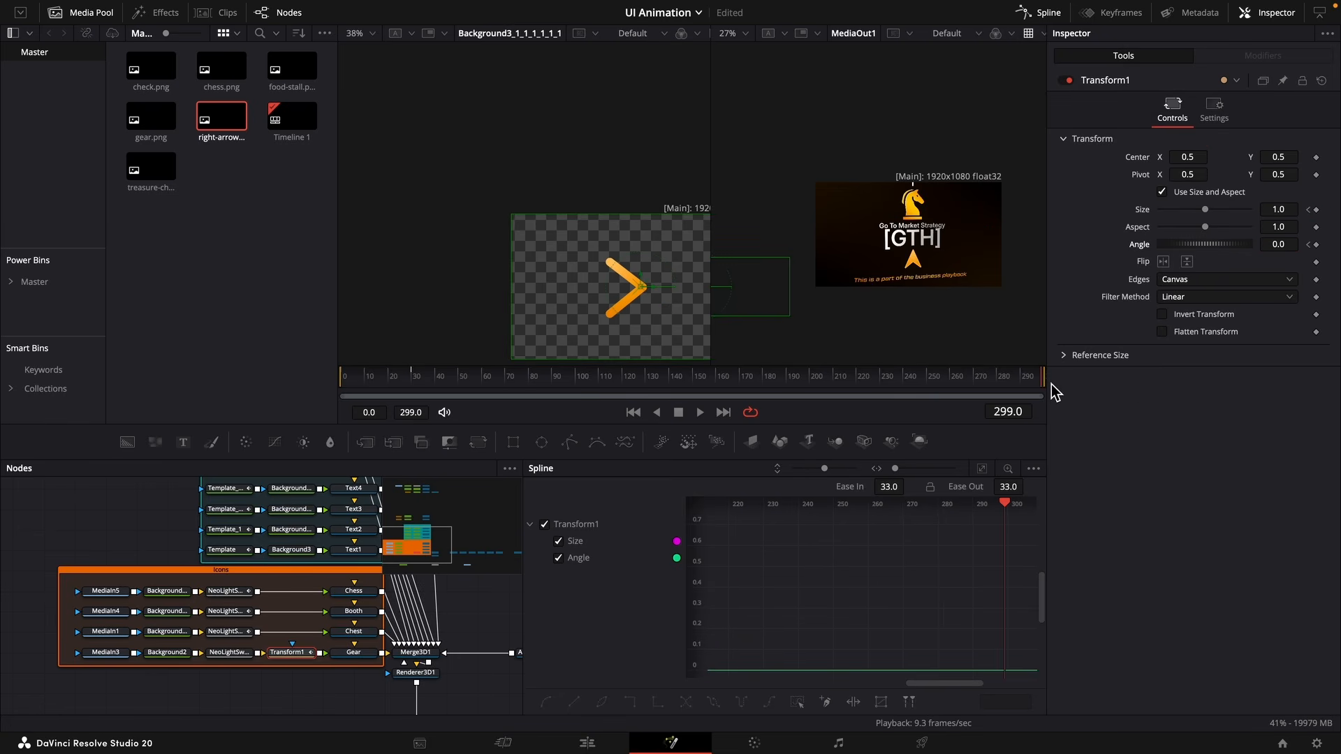
click(1268, 250)
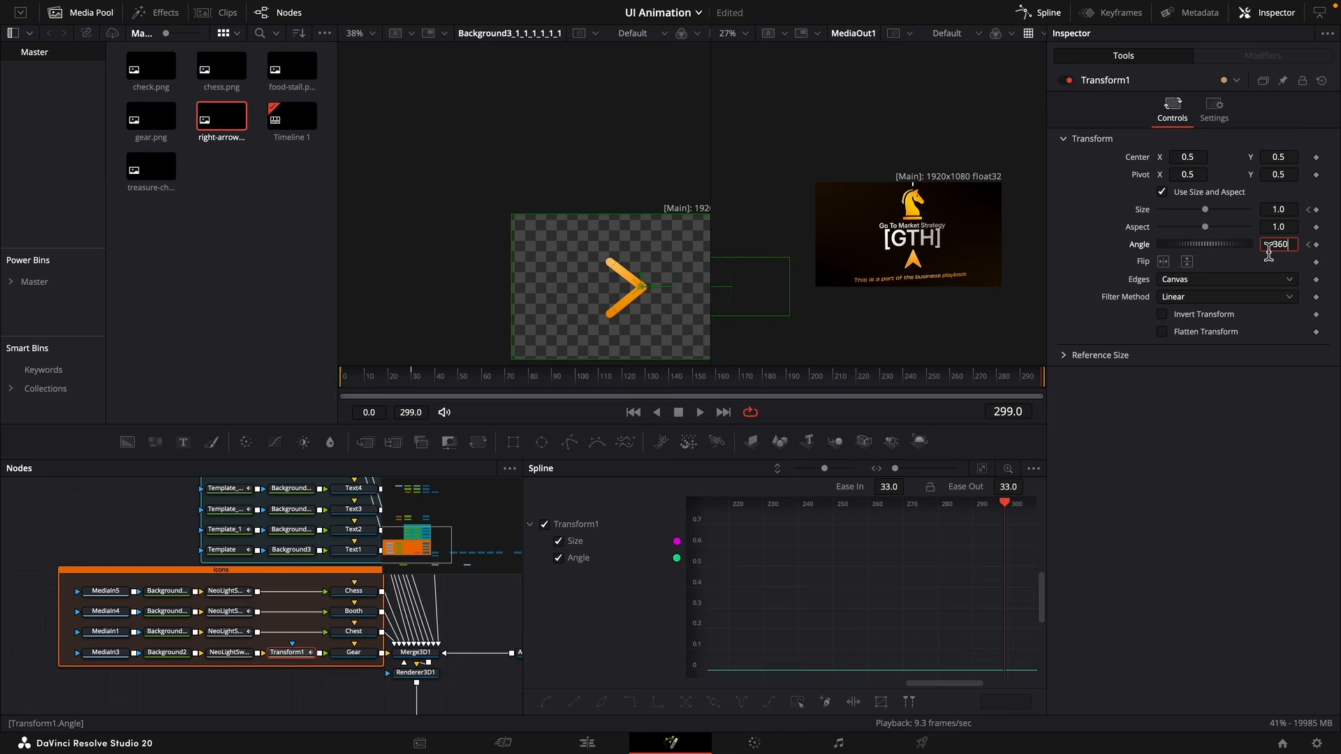
key(Return)
click(372, 383)
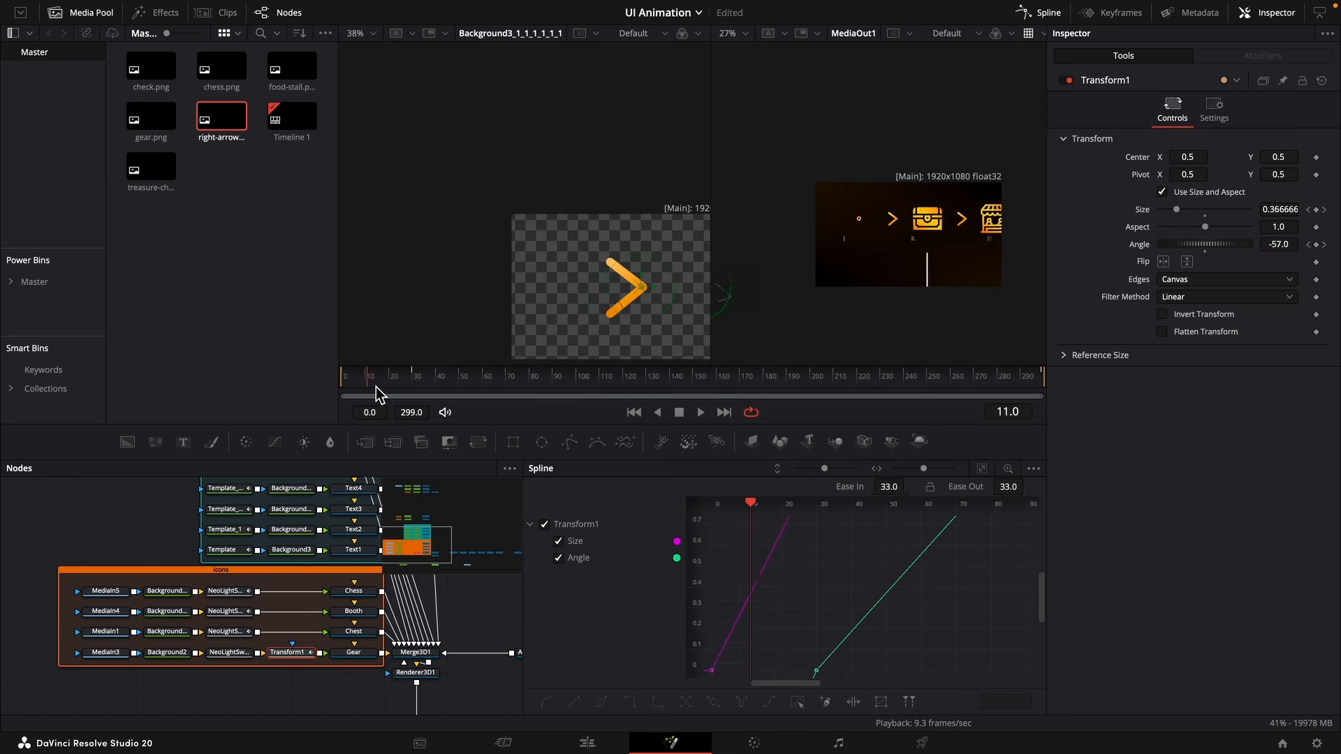
drag(376, 387, 559, 390)
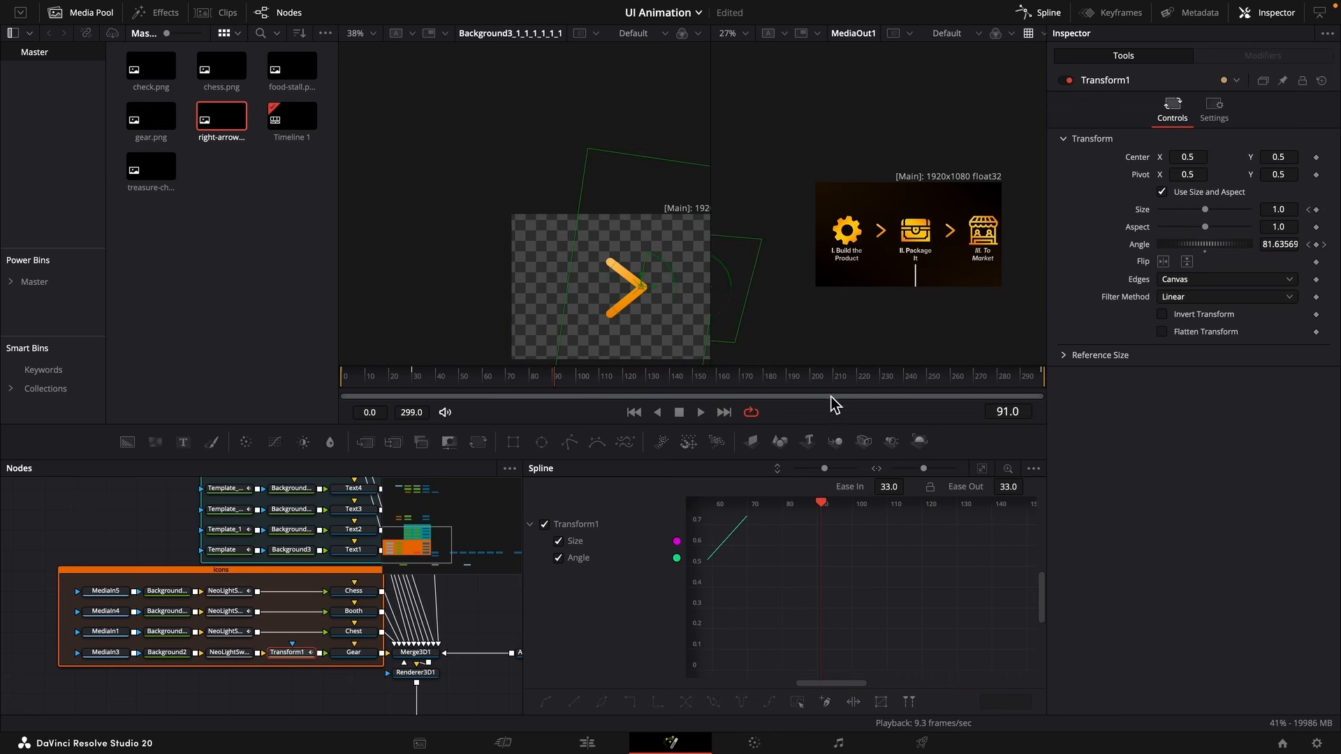
Reorder the gear's node chain so its NeoLightSweepPro sits between Transform1 and Gear, and scrub to check the sweep.
click(948, 384)
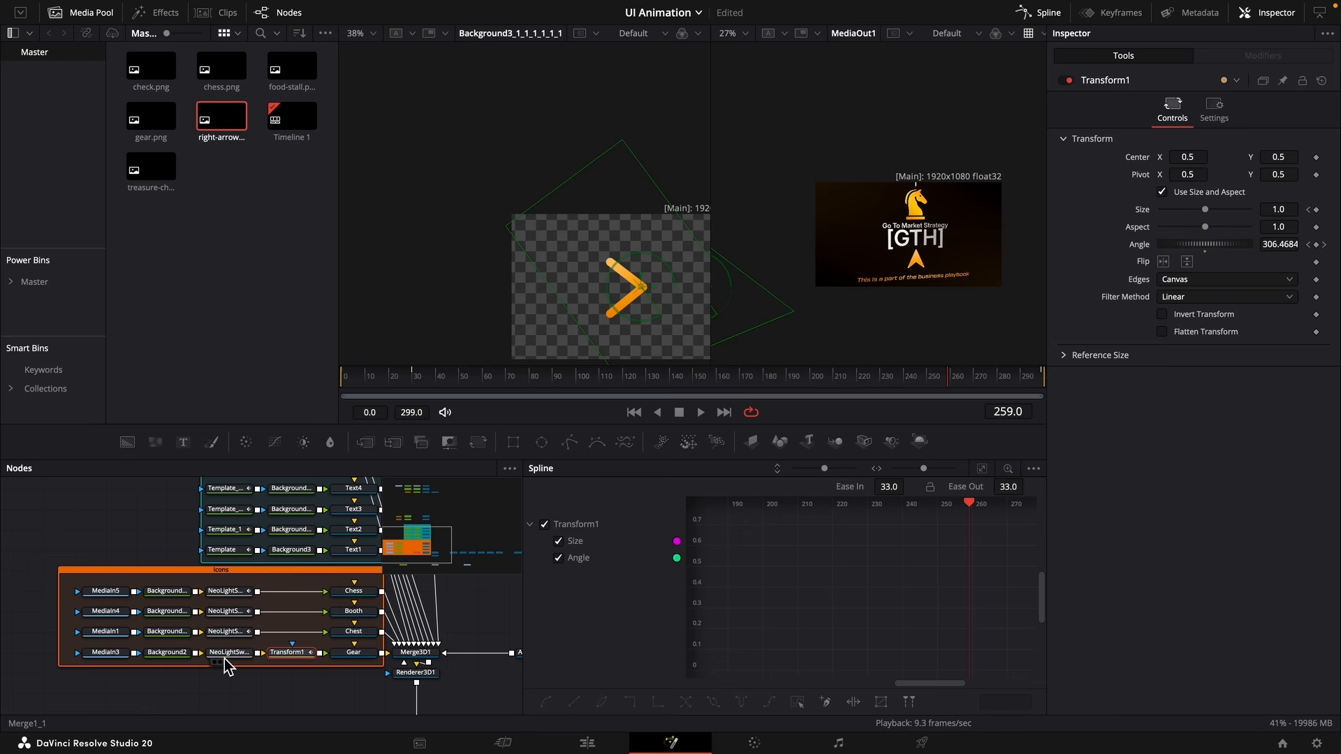
mouse_move(227, 654)
mouse_down()
mouse_move(290, 633)
mouse_move(218, 653)
mouse_up()
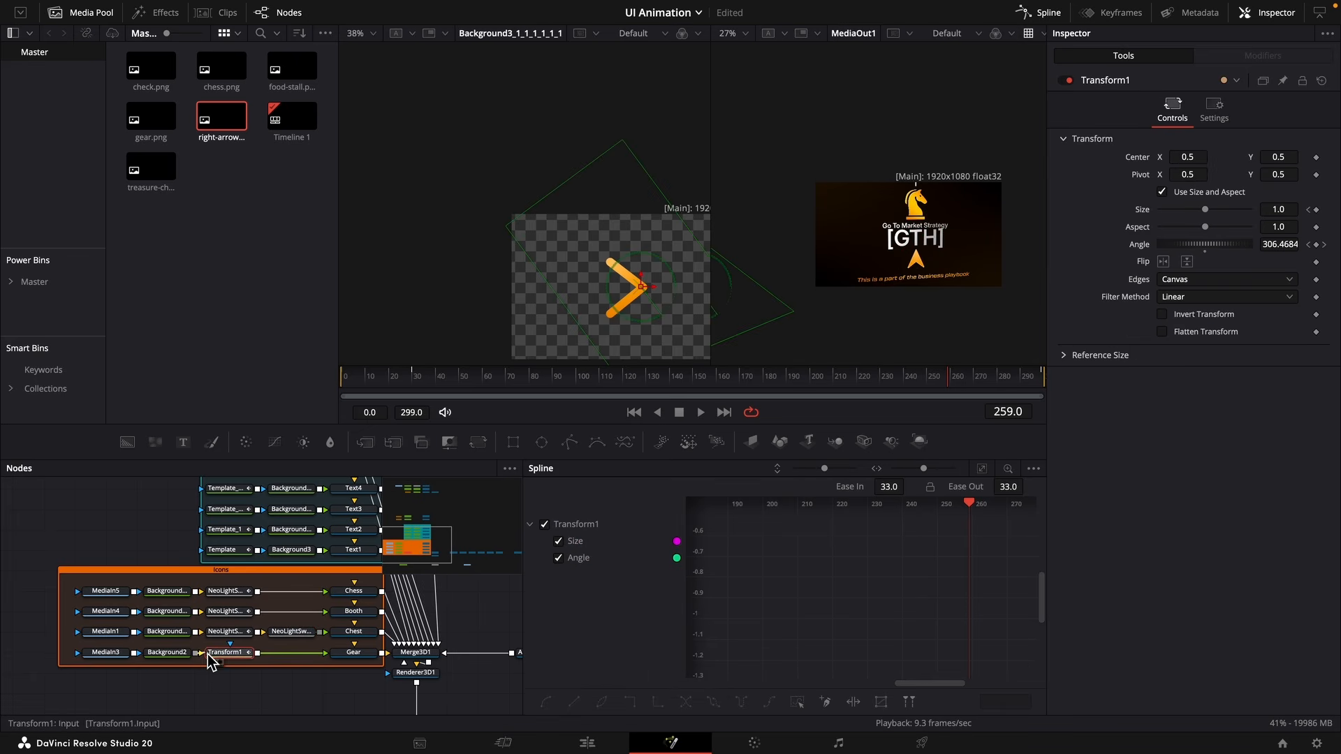
drag(291, 631, 297, 652)
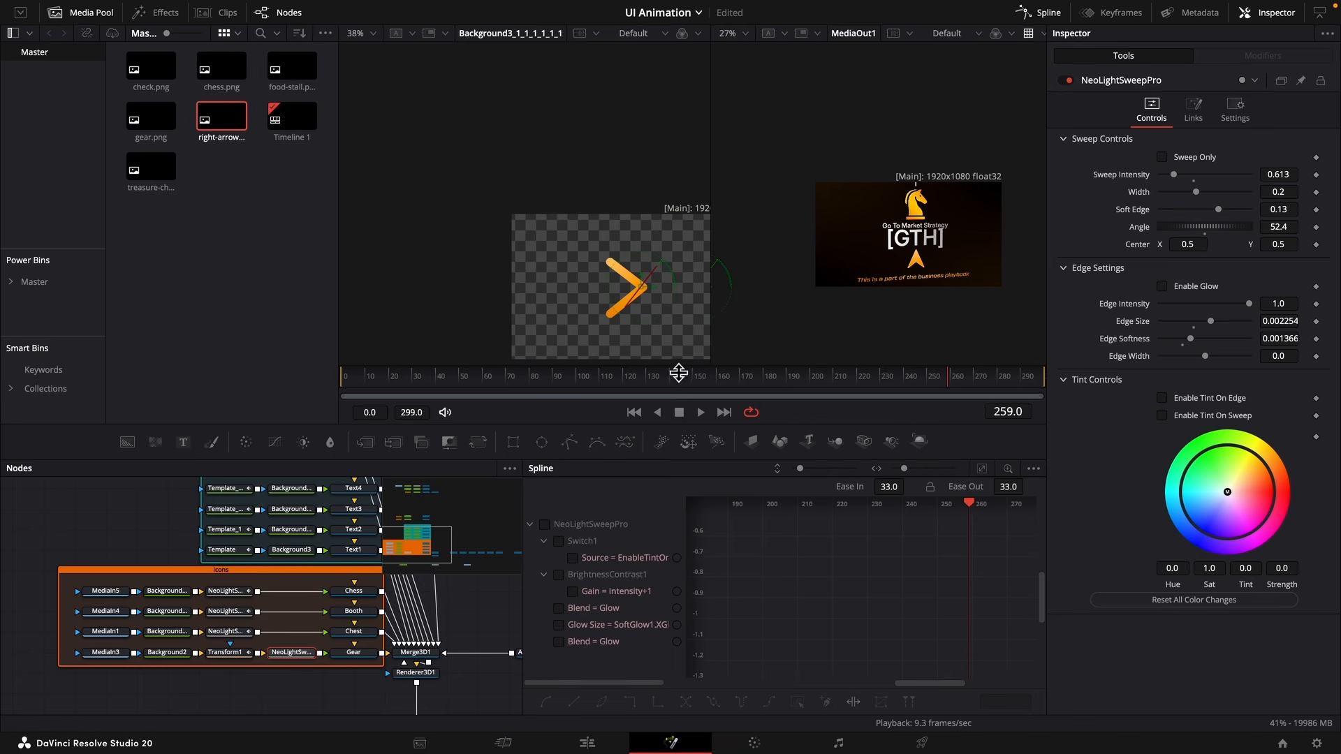
click(500, 377)
scroll(866, 214, up, 3)
Apply Out Cubic easing to Transform1's entrance keyframes for Size and Angle, and scrub the opening frames to check the motion.
click(224, 652)
drag(346, 372, 347, 388)
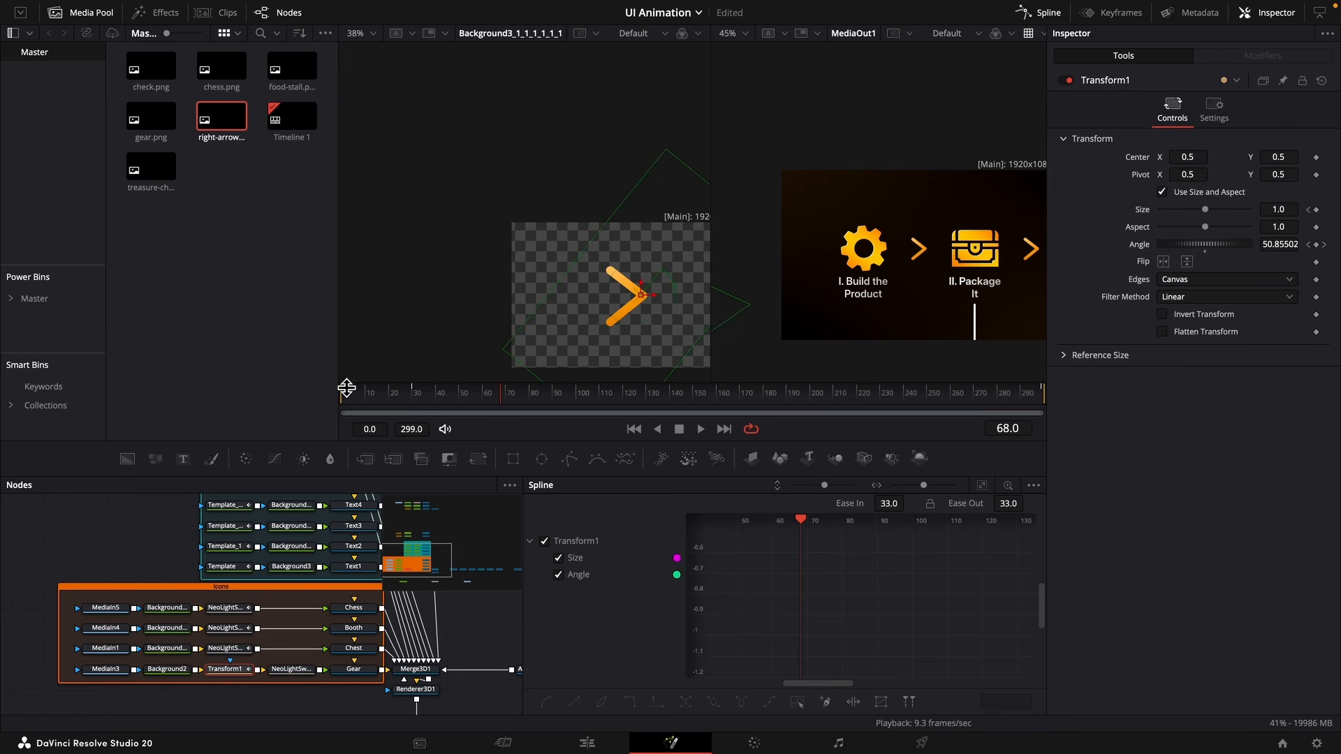
click(346, 391)
click(982, 486)
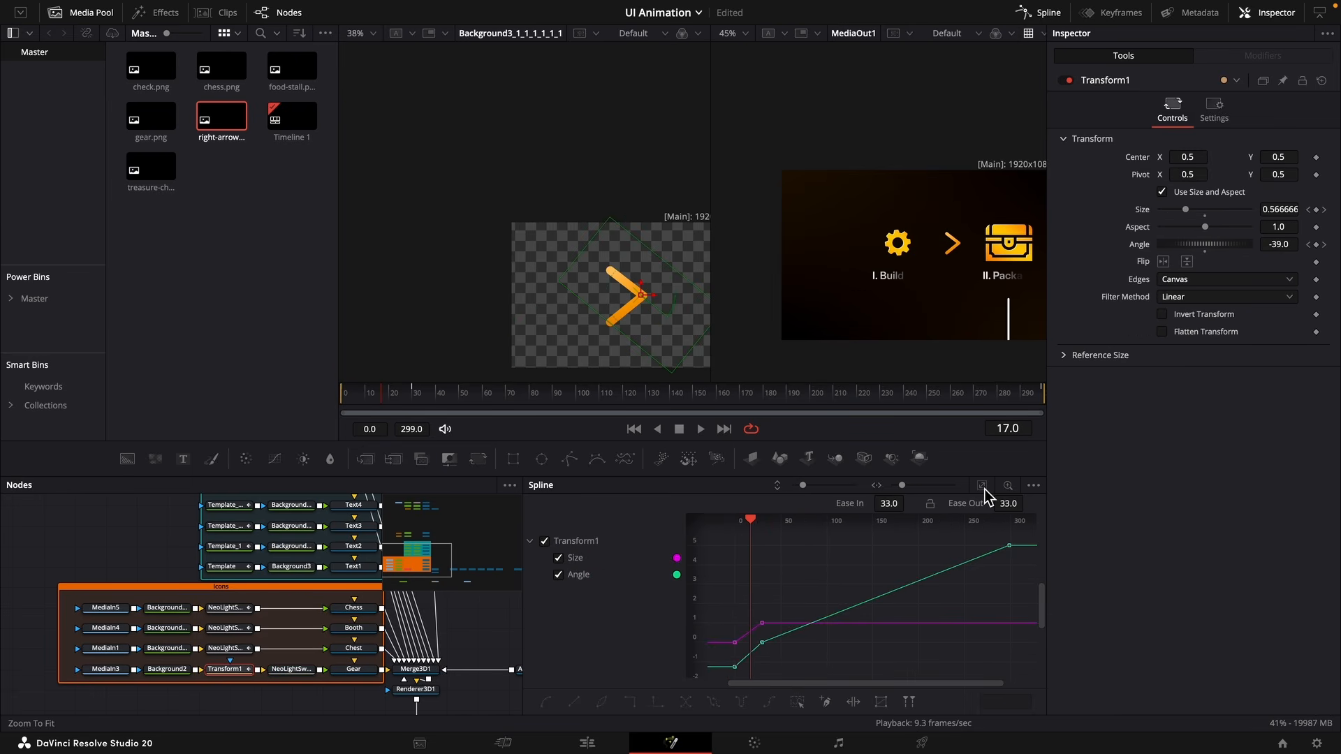
drag(786, 584, 724, 681)
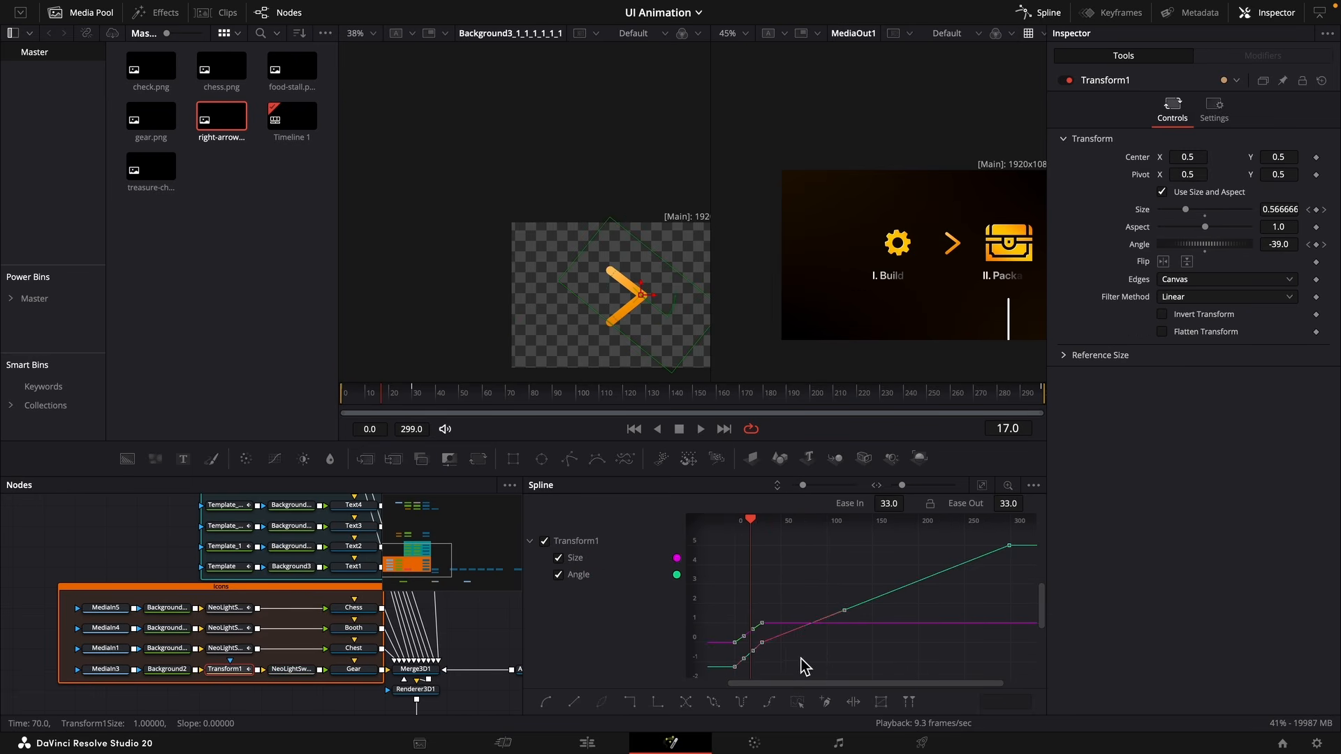
right_click(801, 659)
mouse_move(857, 412)
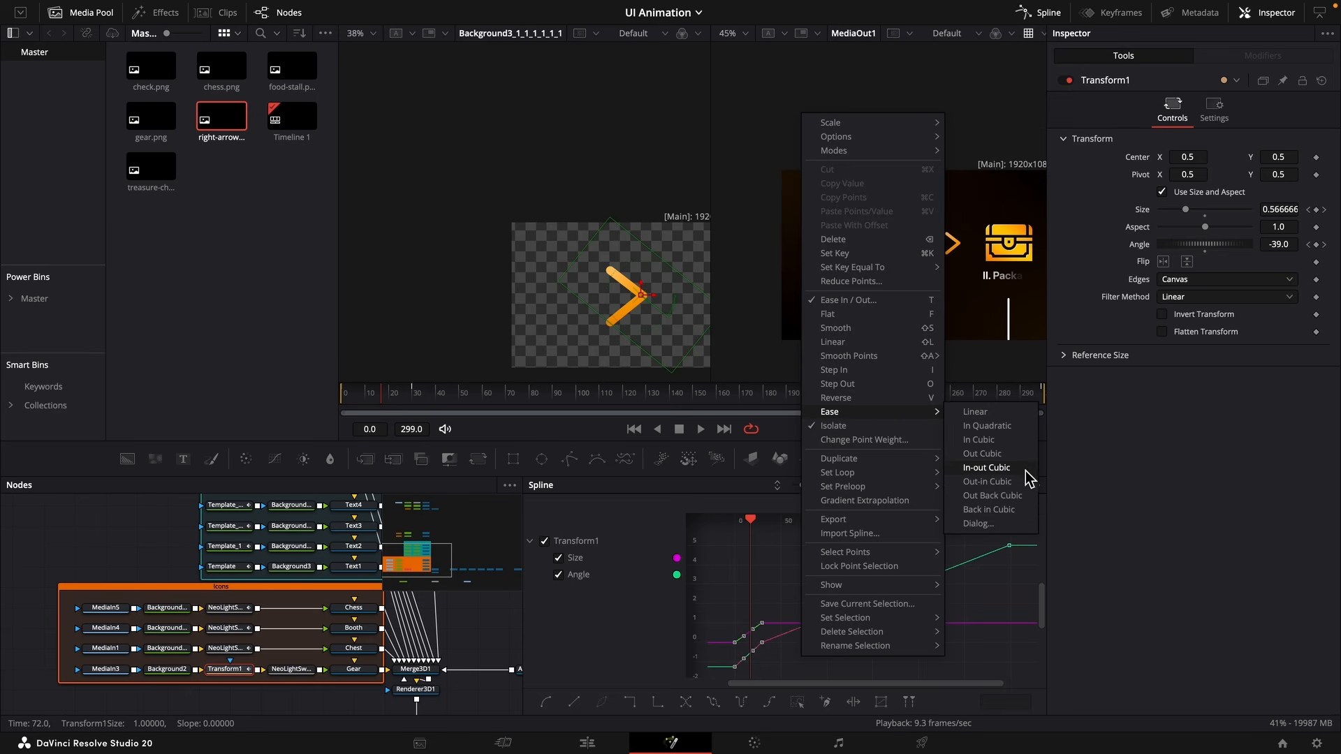
click(1017, 462)
drag(372, 392, 400, 391)
Insert a copy of Transform1 between the light sweep node and Chest.
scroll(224, 602, up, 5)
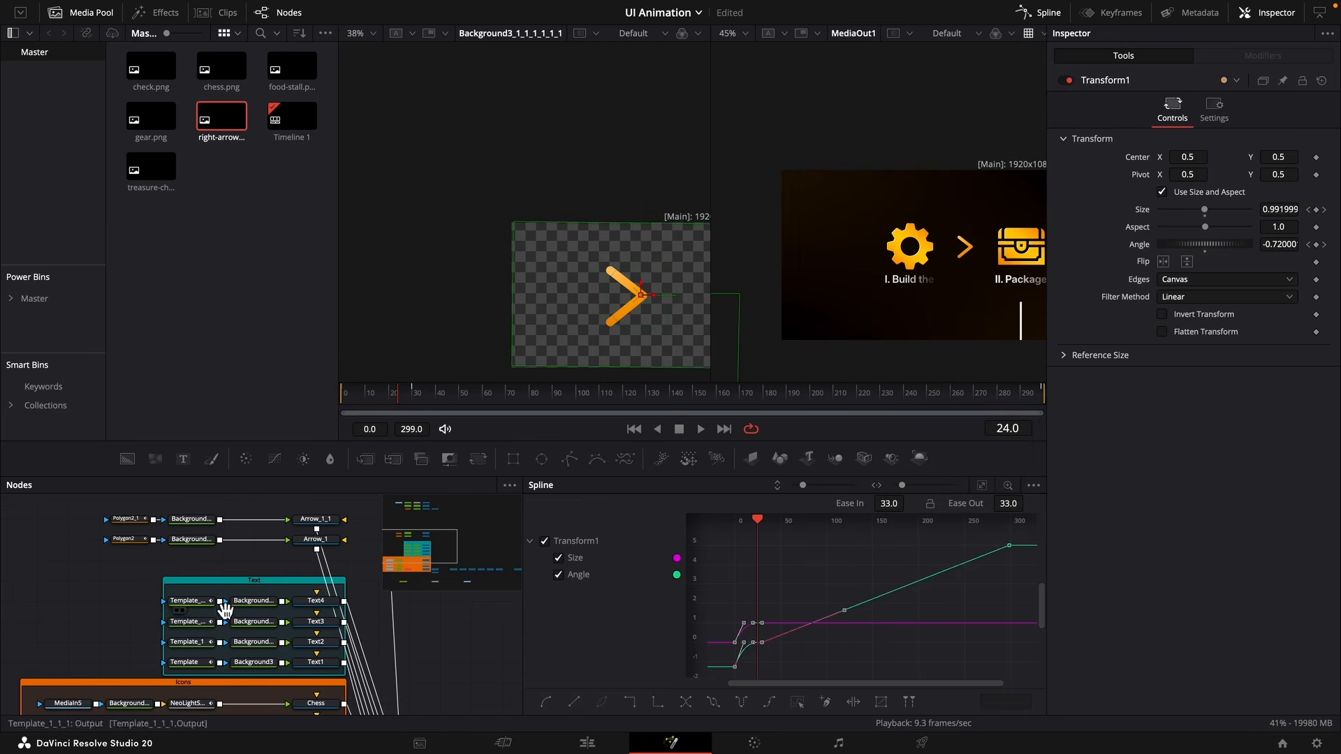
click(213, 609)
key(super+v)
key(super+z)
scroll(279, 625, down, 5)
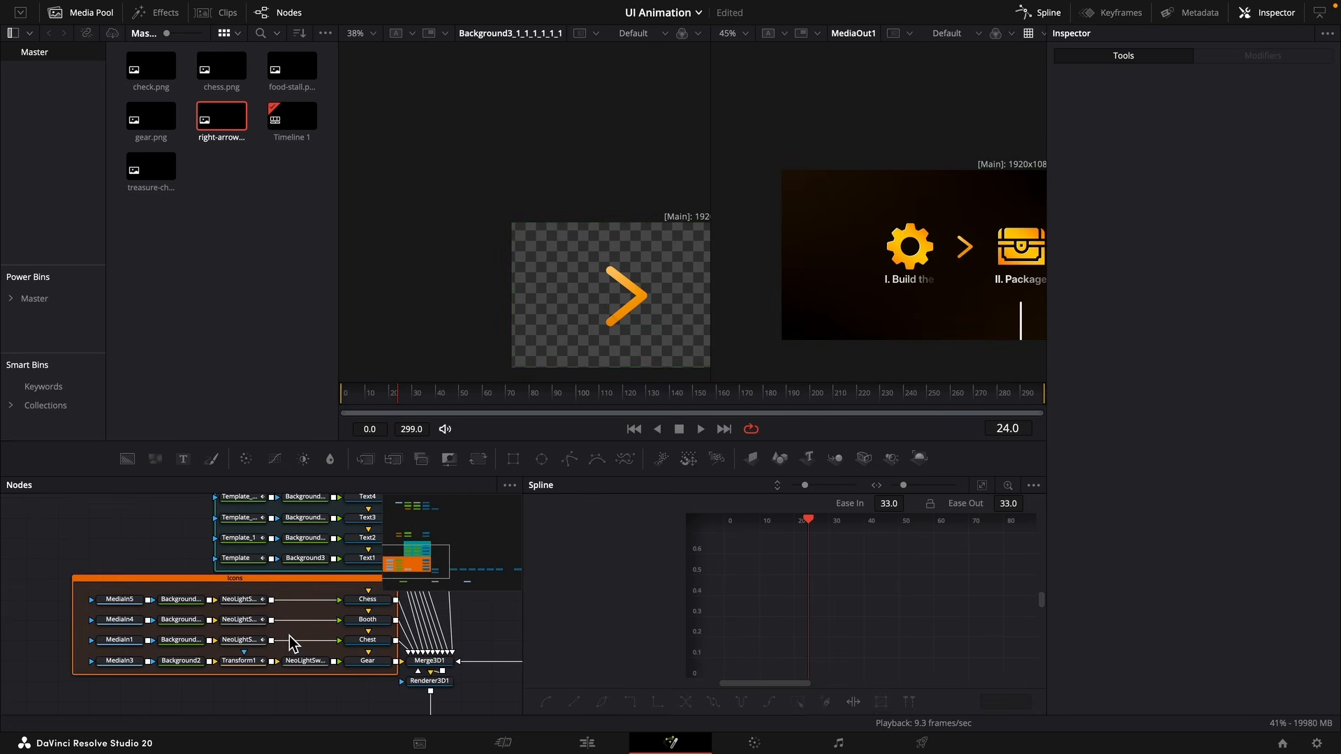
key(super+v)
key(super+z)
key(super+v)
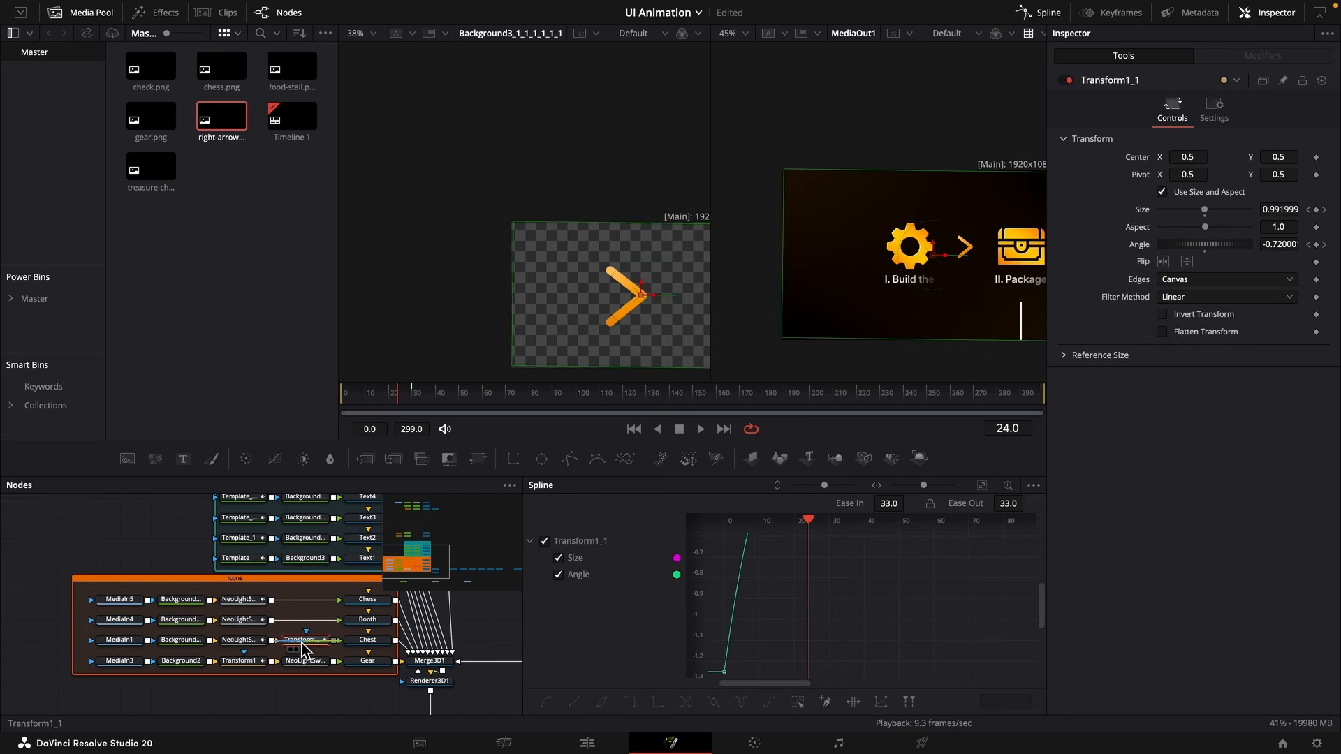
Remove the Angle keyframes from Chest's Transform copy and shift its Size keyframes to start at about frame 60.
click(1324, 209)
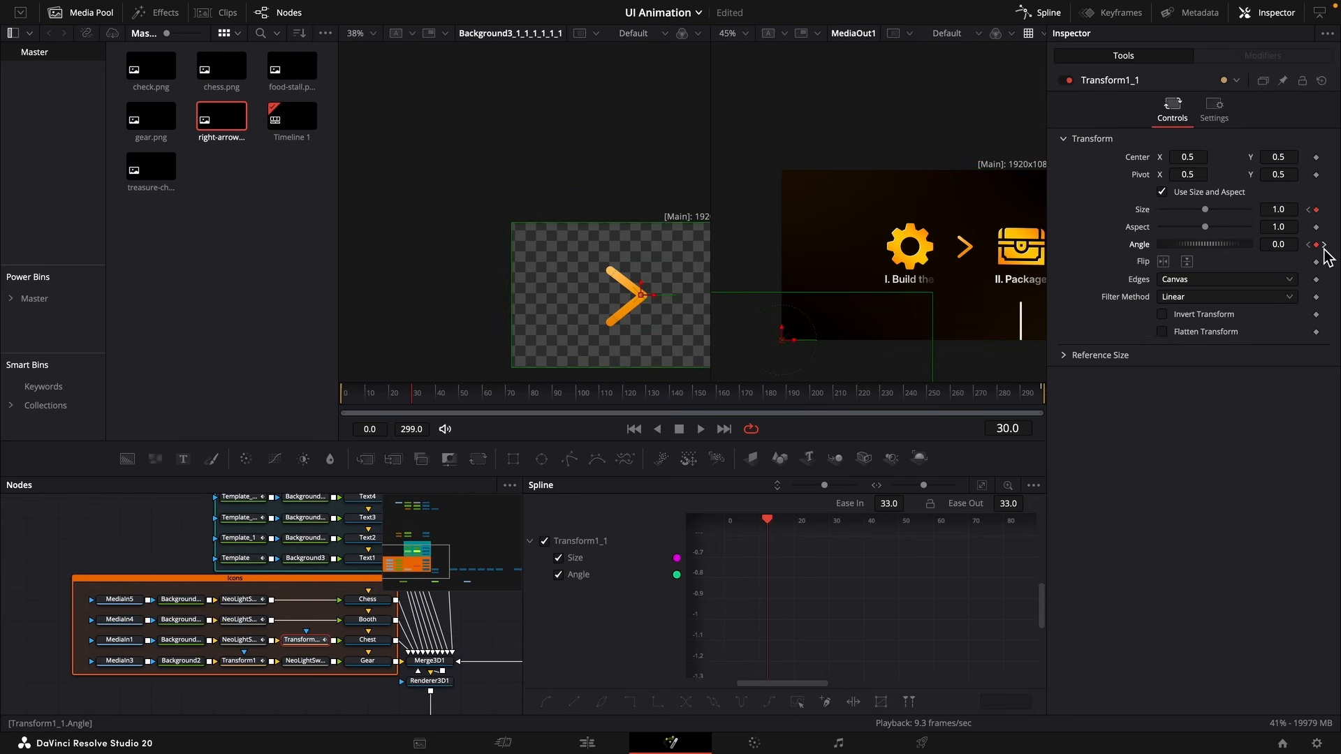
click(1316, 245)
click(1308, 245)
click(1316, 245)
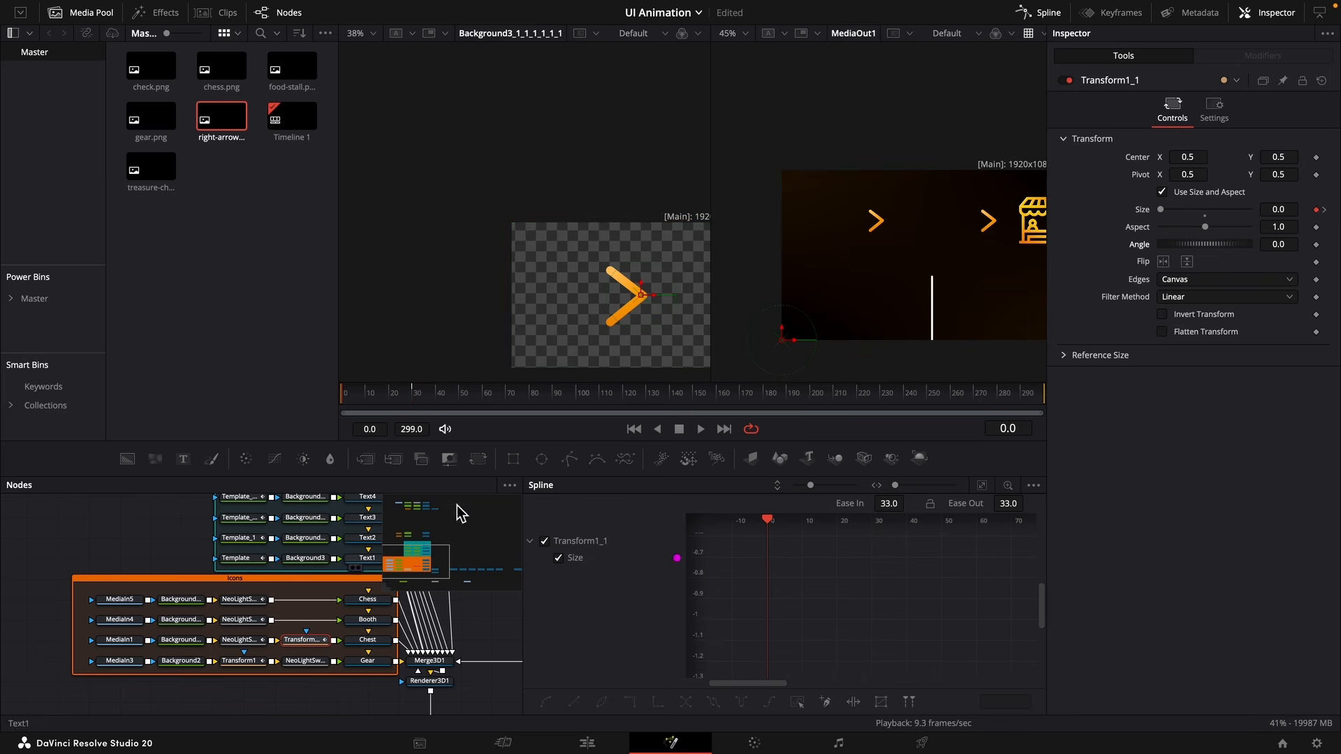
drag(412, 395, 493, 408)
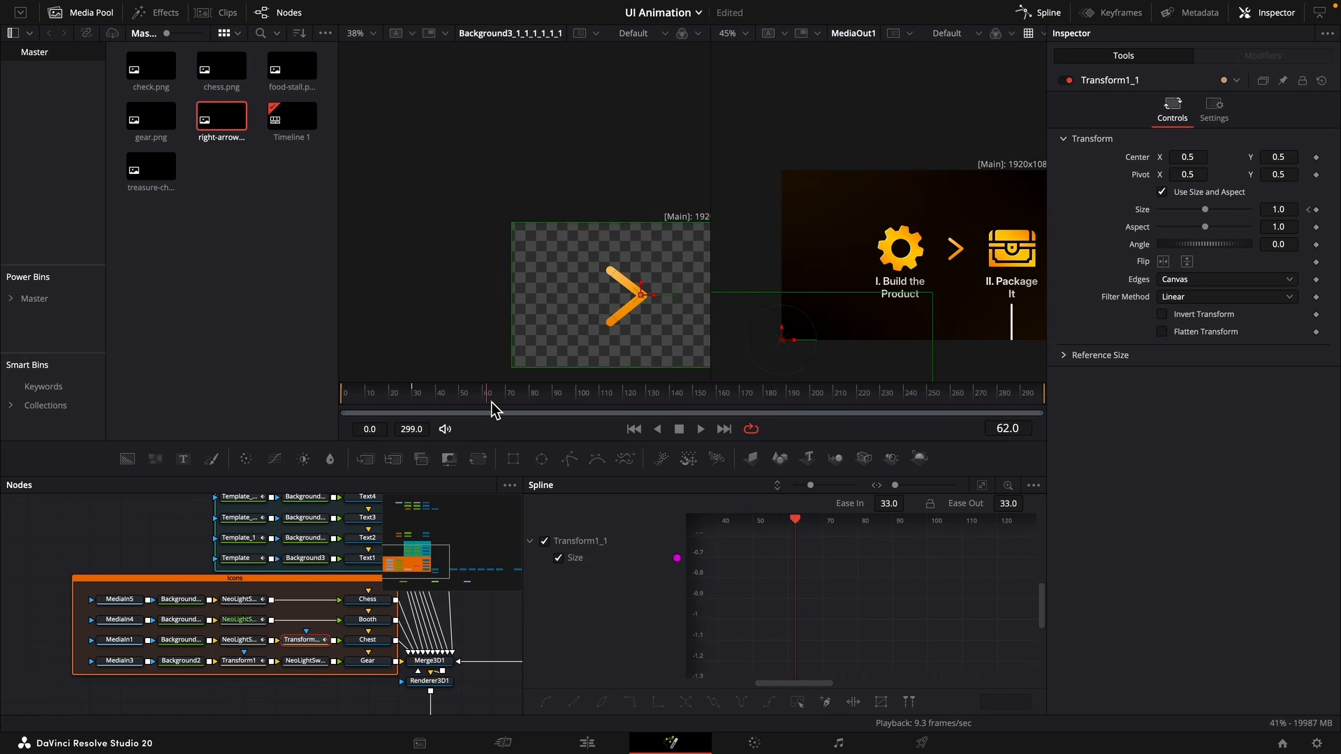
click(1113, 14)
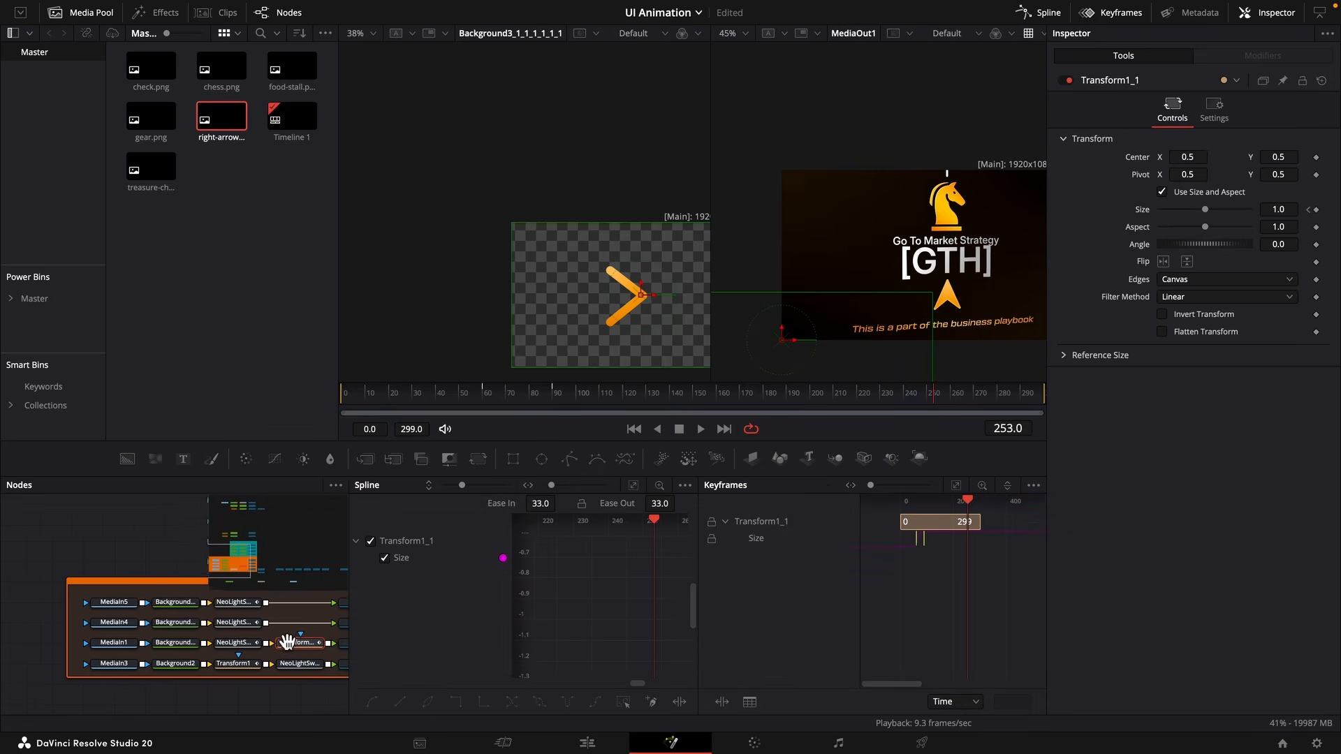
drag(288, 642, 246, 654)
click(264, 634)
key(super+v)
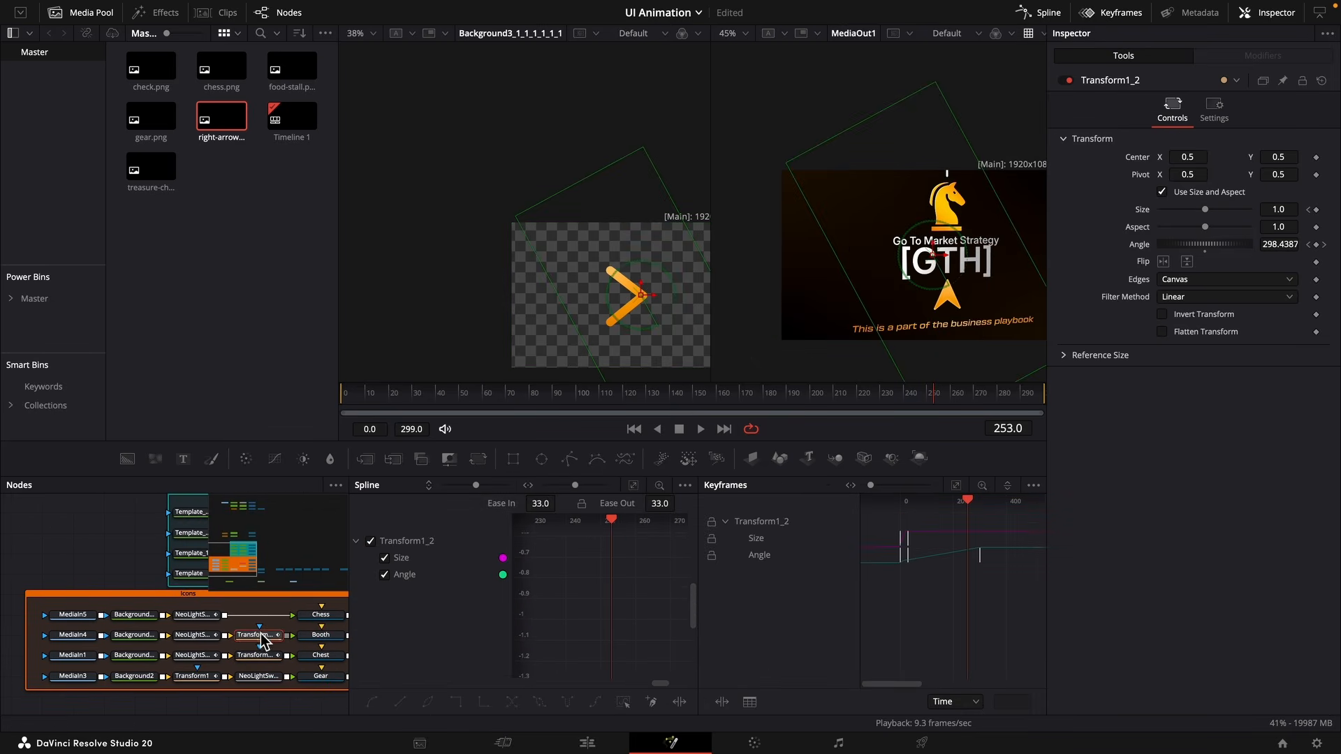
Insert a copy of Chest's Transform between the light sweep node and Booth.
click(255, 655)
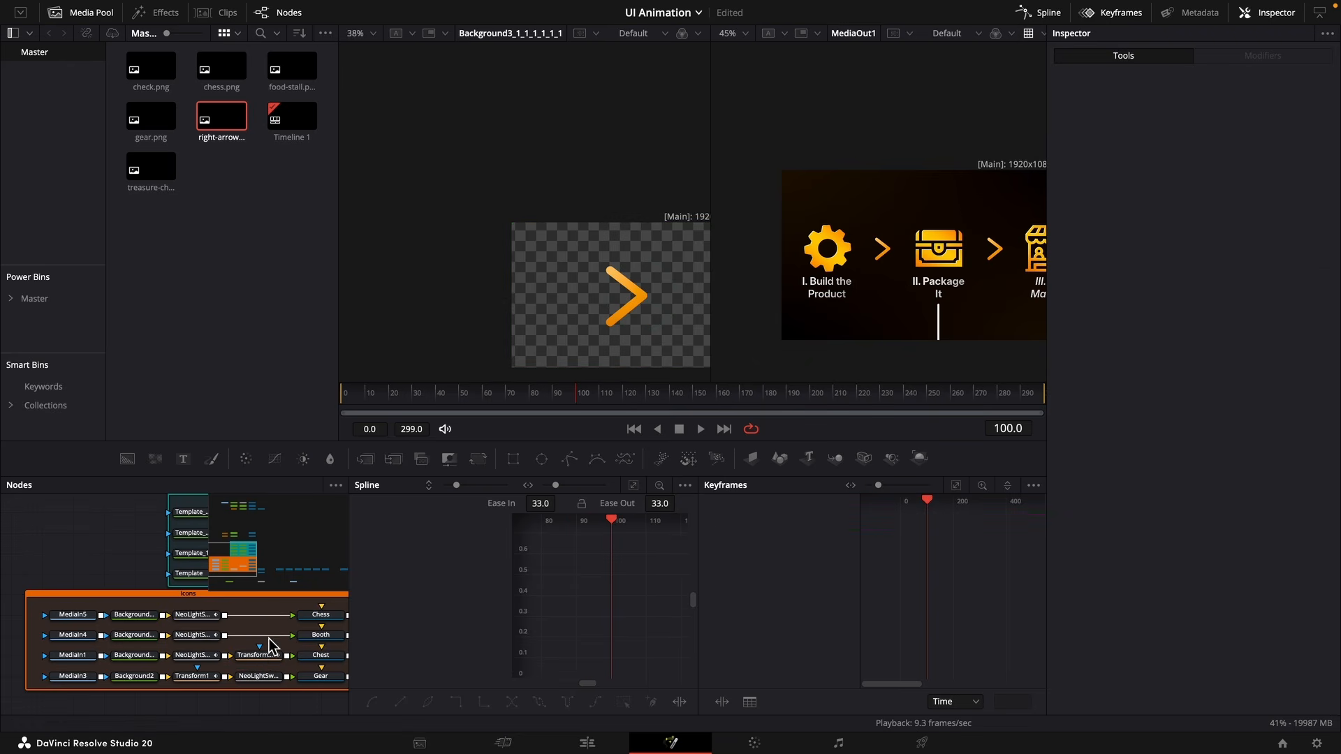
key(super+v)
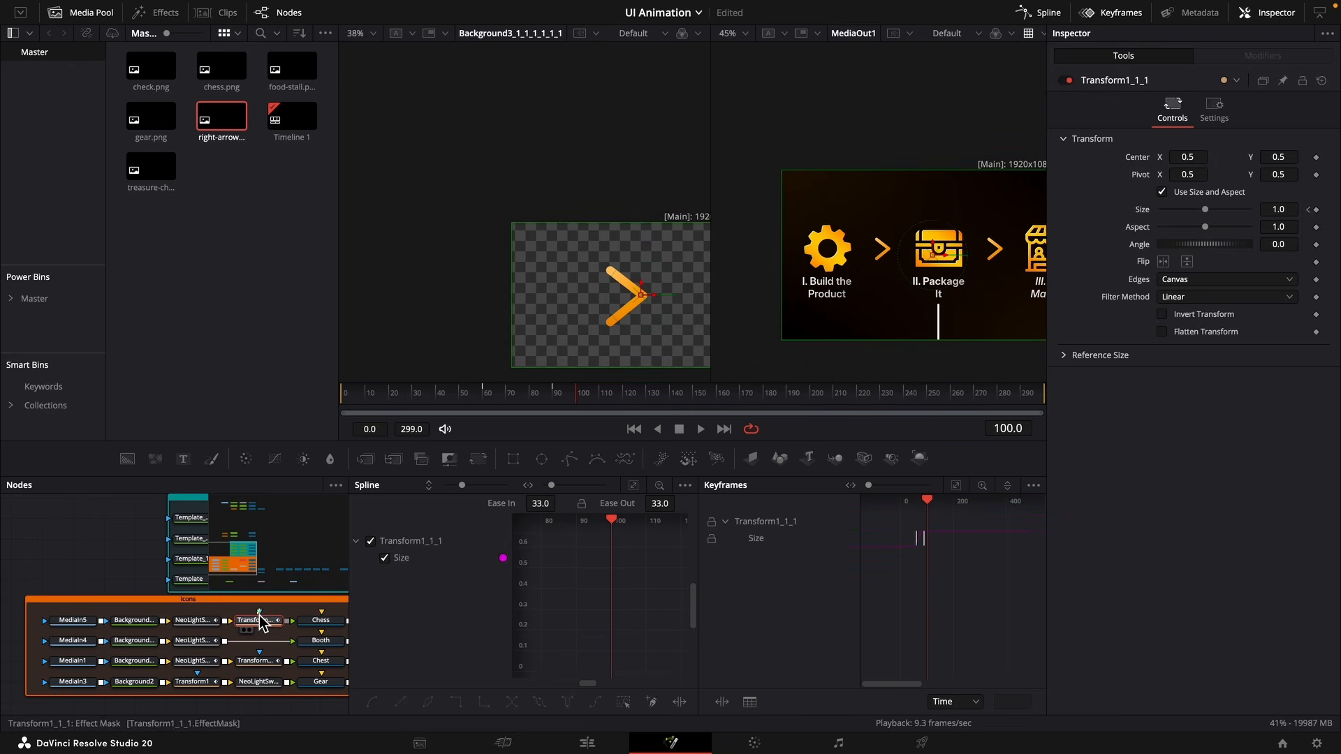
drag(260, 626, 261, 647)
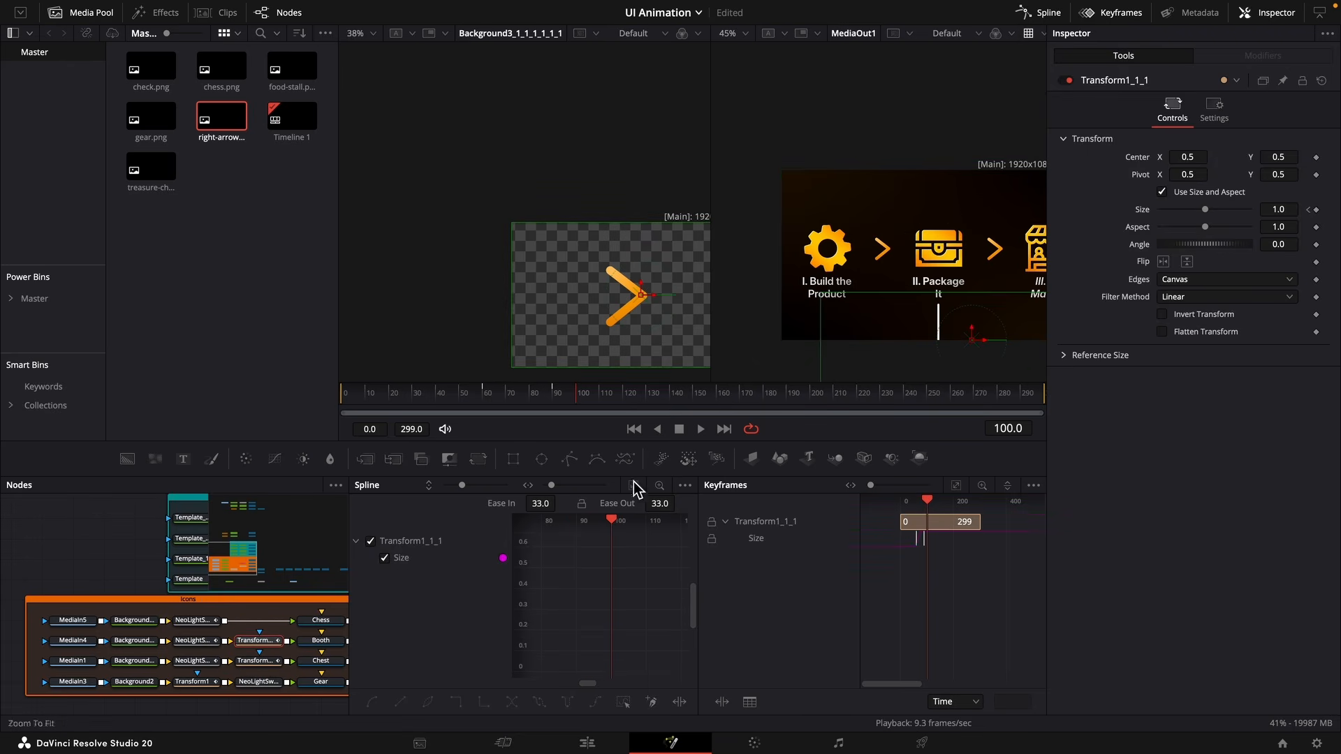
Shift the Size keyframes of Booth's Transform to start at about frame 110 and scrub to check the entrance.
drag(610, 404, 601, 404)
click(600, 404)
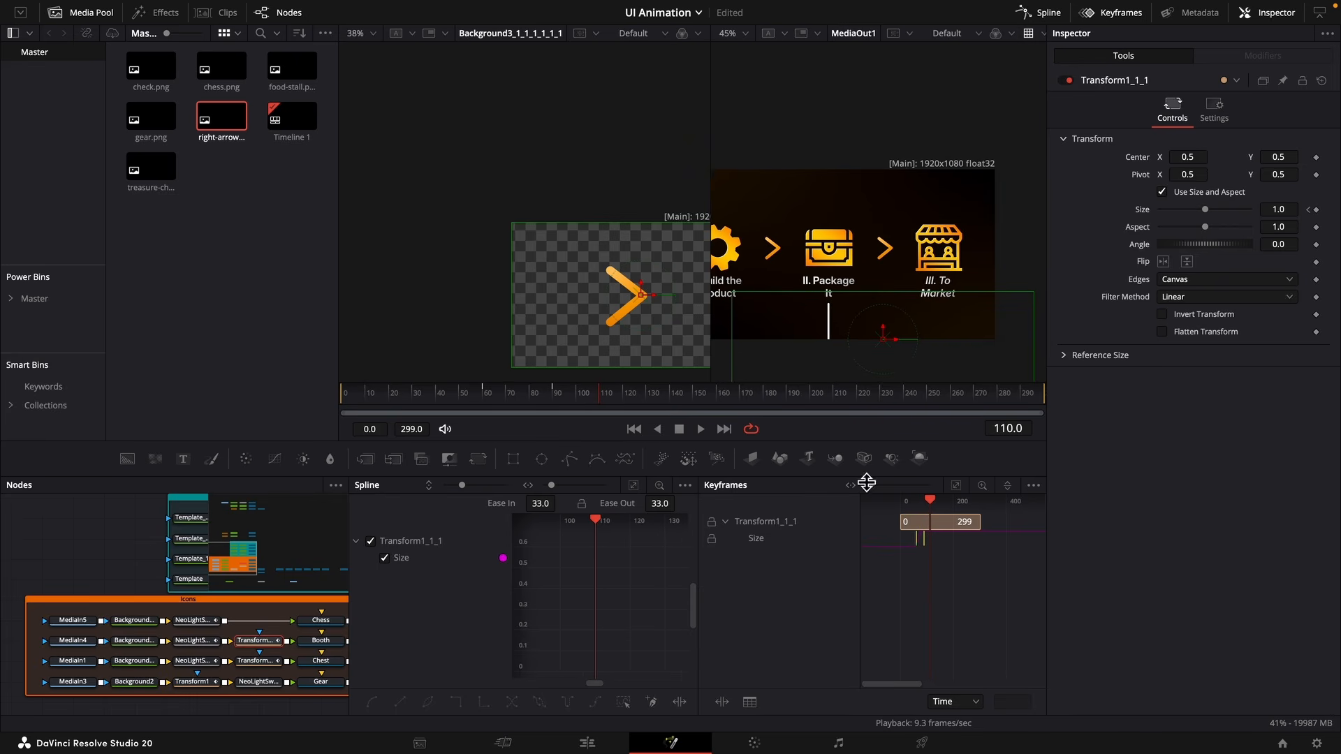
drag(922, 539, 939, 556)
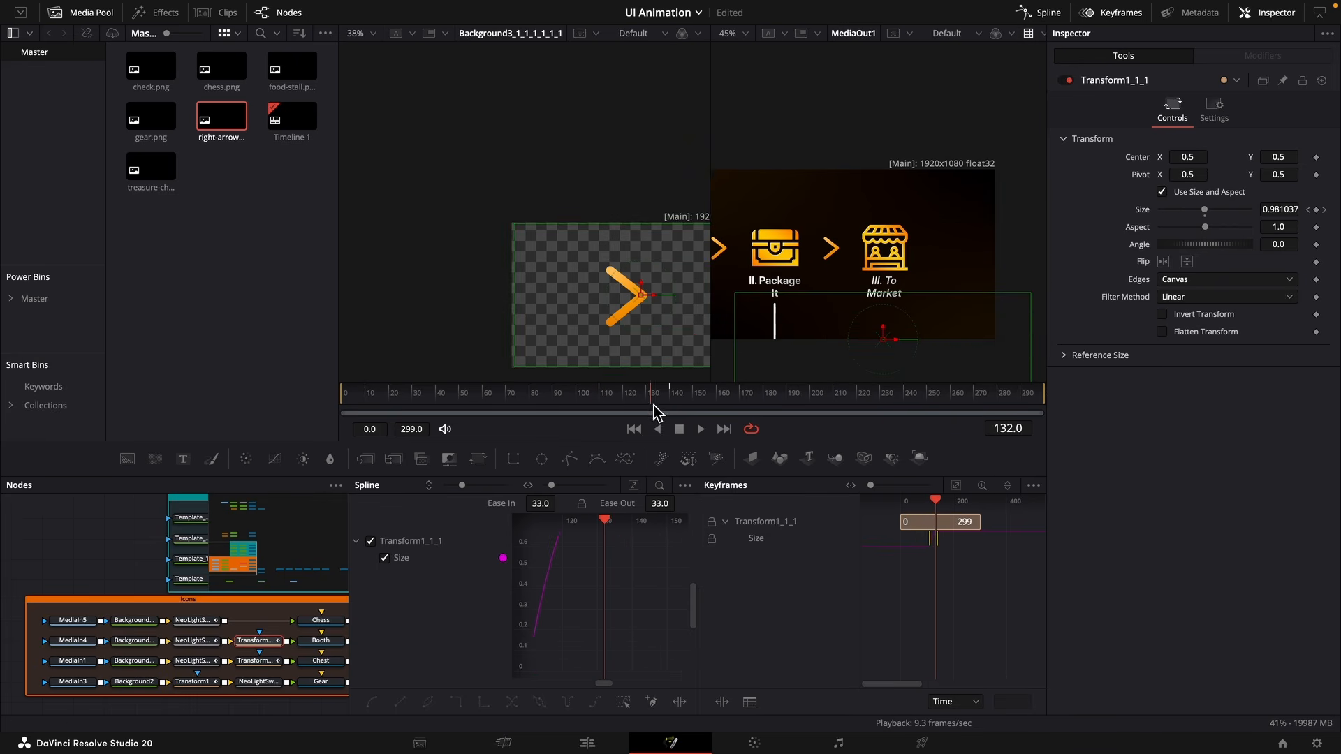
Insert a copy of the gear's Transform1 between the Background node and Arrow_1.
scroll(175, 663, right, 3)
click(166, 680)
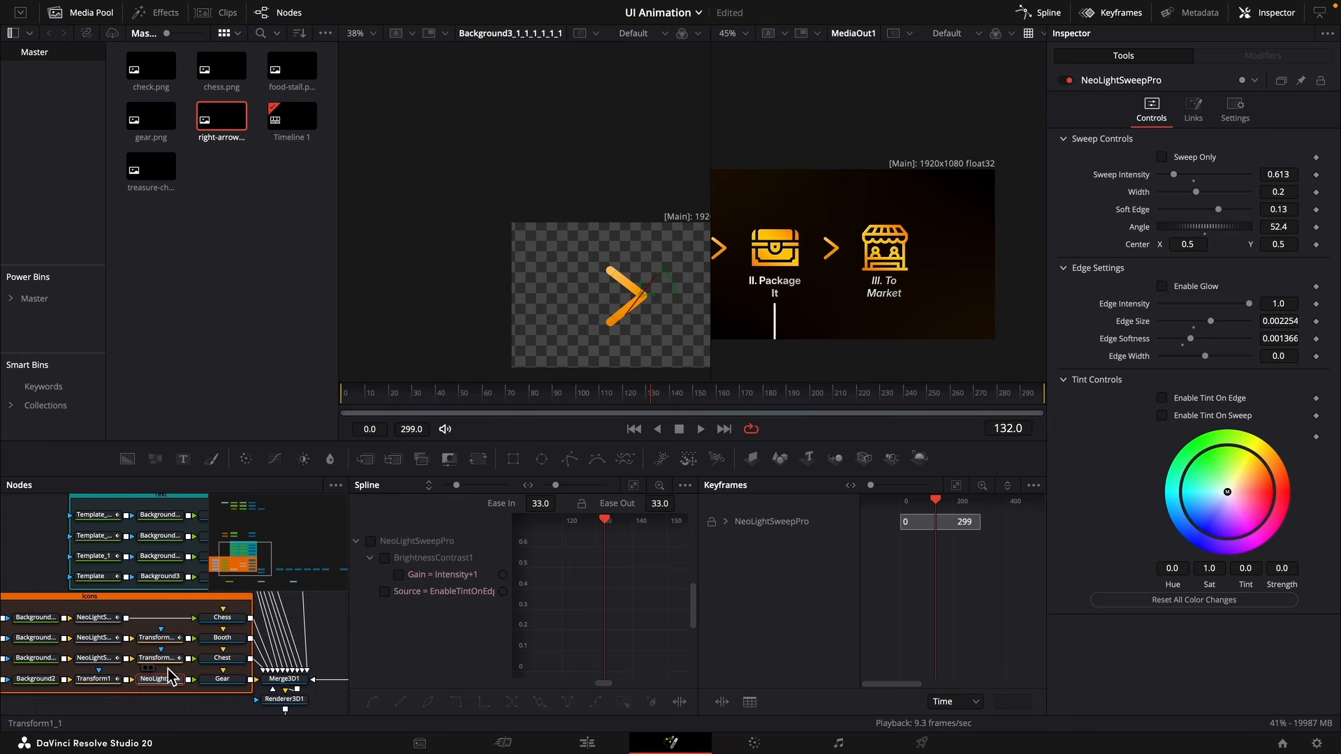
click(94, 679)
scroll(134, 665, up, 5)
key(ctrl+v)
drag(134, 665, 144, 596)
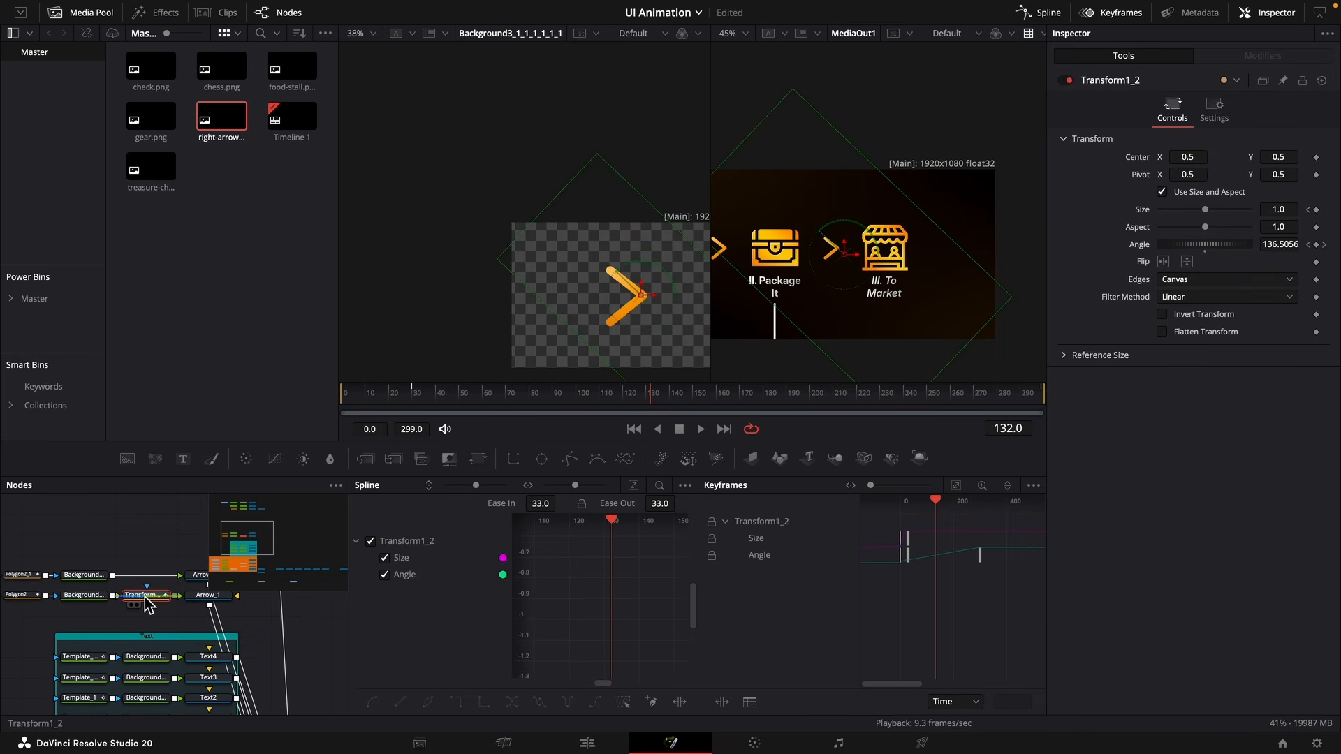
Remove the frame 299 Angle keyframe from Arrow_1's Transform and shift its remaining Size and Angle keyframes to start at about frame 40.
click(1324, 245)
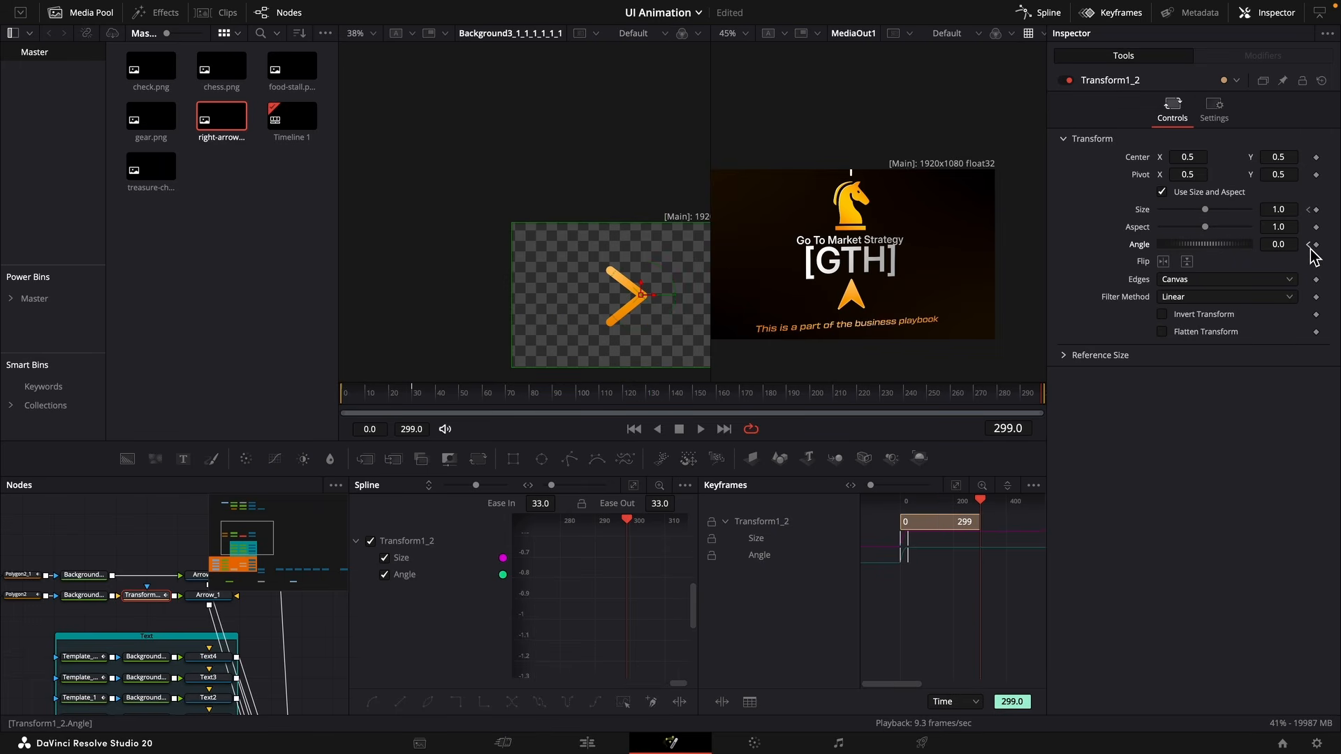
click(1308, 244)
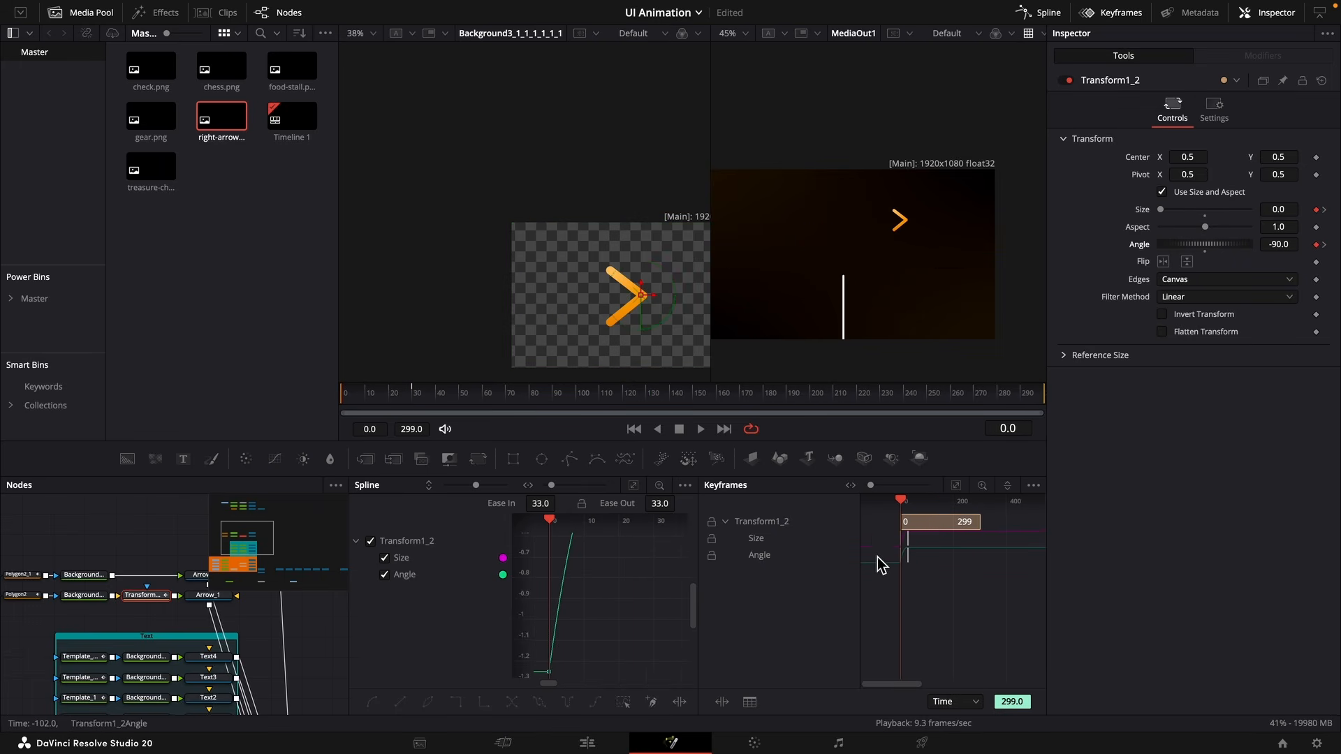
drag(913, 571, 913, 540)
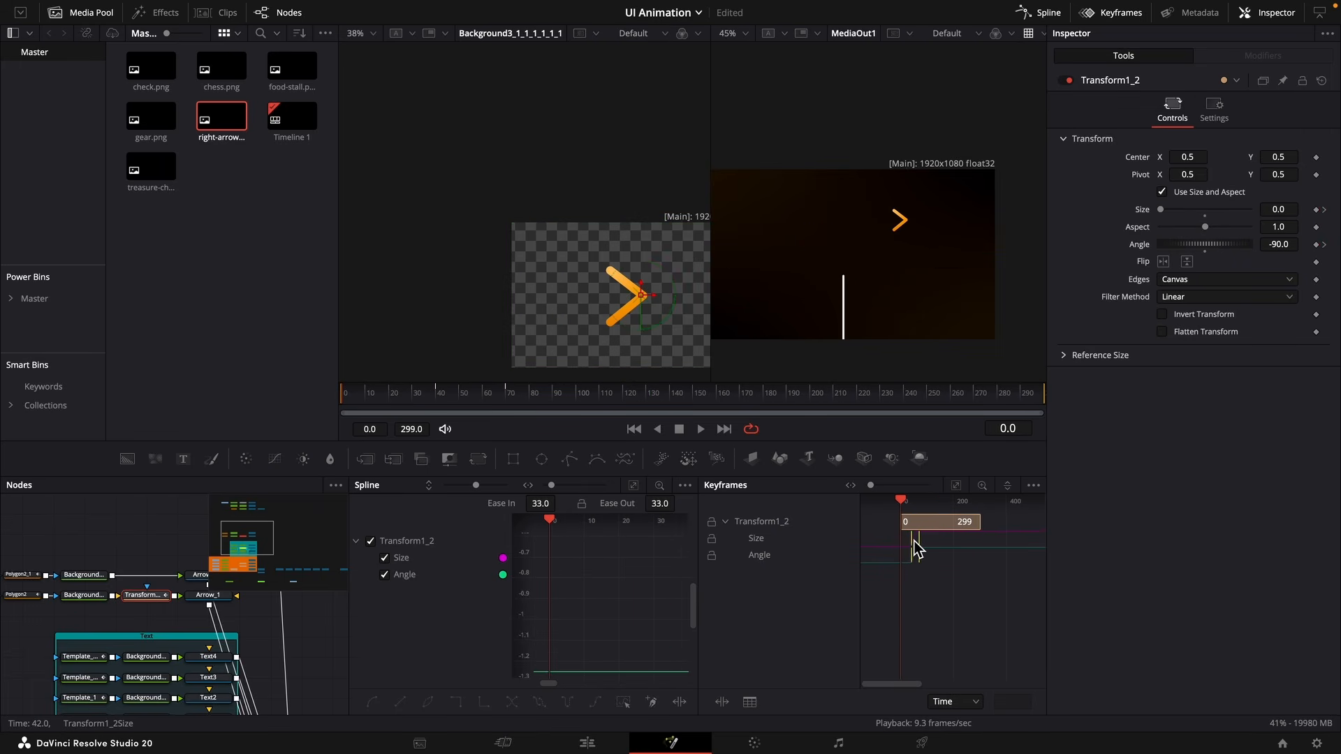
drag(353, 395, 493, 407)
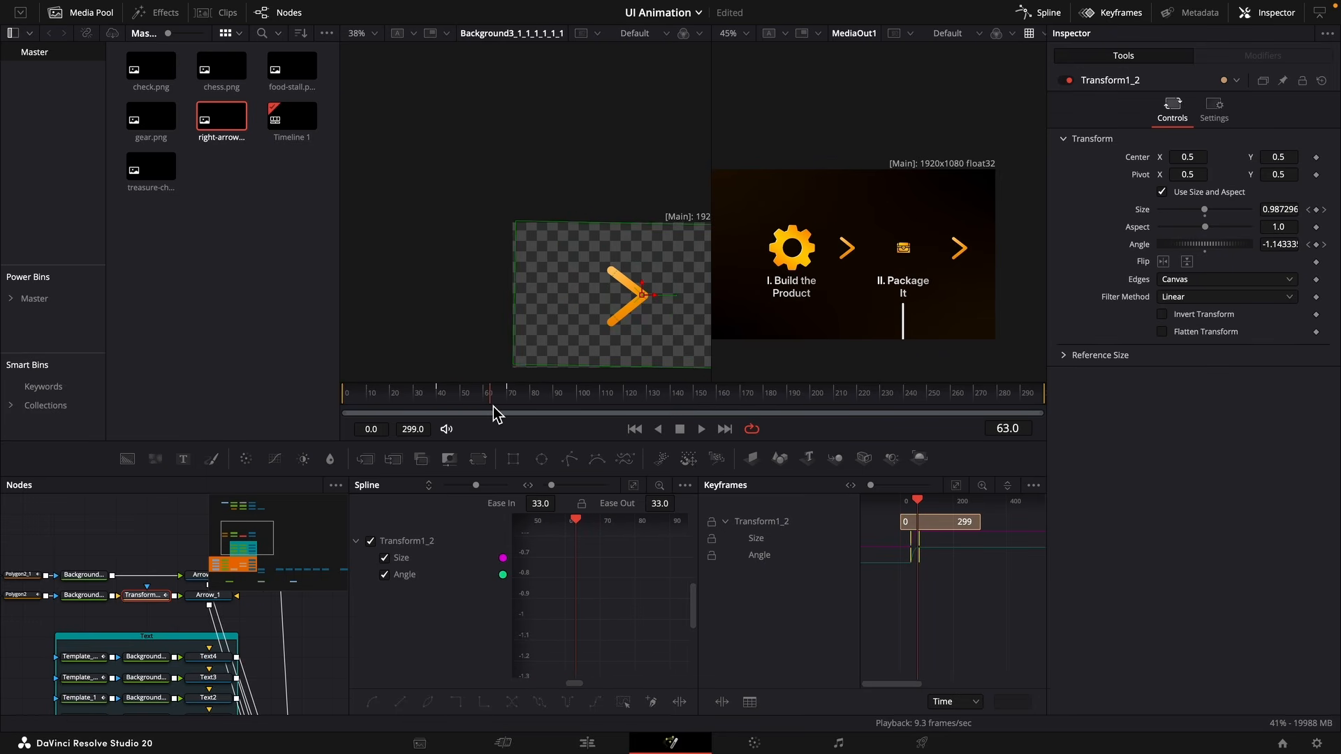
key(ctrl+v)
drag(160, 536, 132, 578)
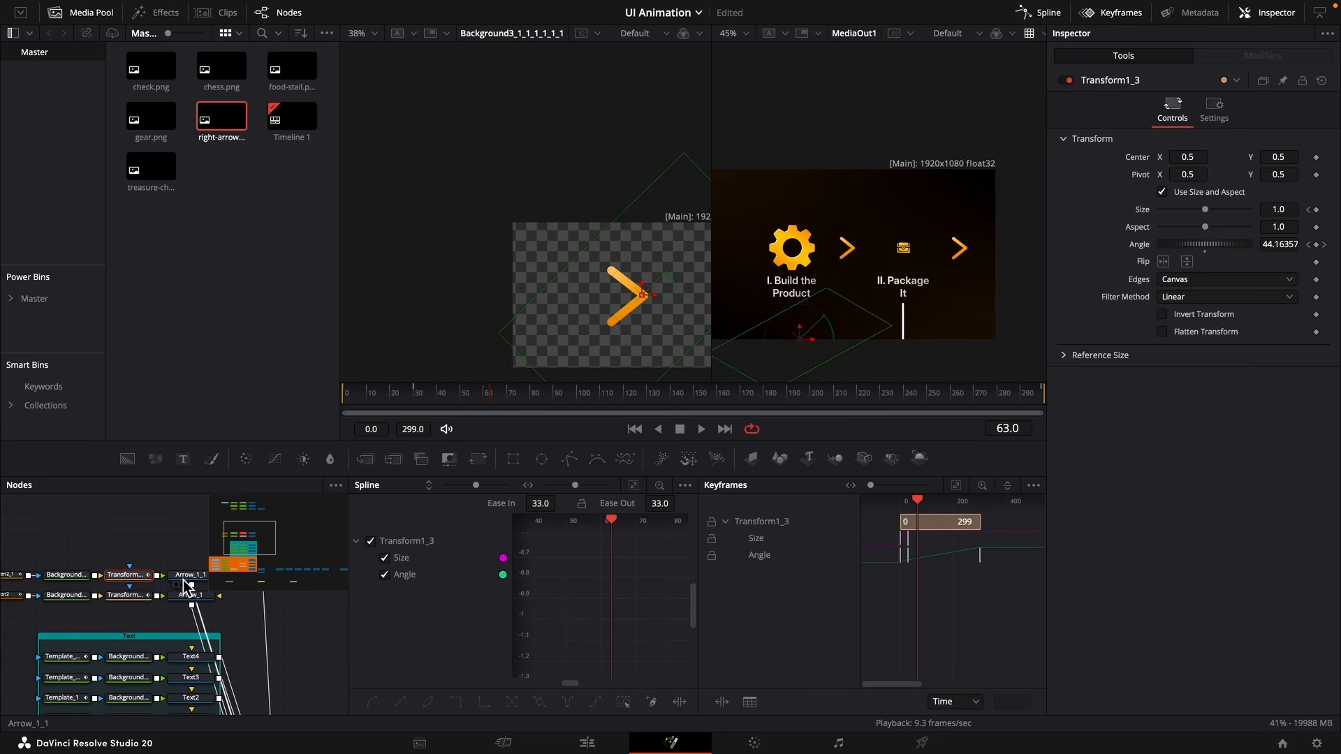
key(ctrl+z)
key(ctrl+z)
Insert a copy of Arrow_1's Transform before Arrow_1_1 and shift its Size and Angle keyframes further along the timeline.
click(136, 597)
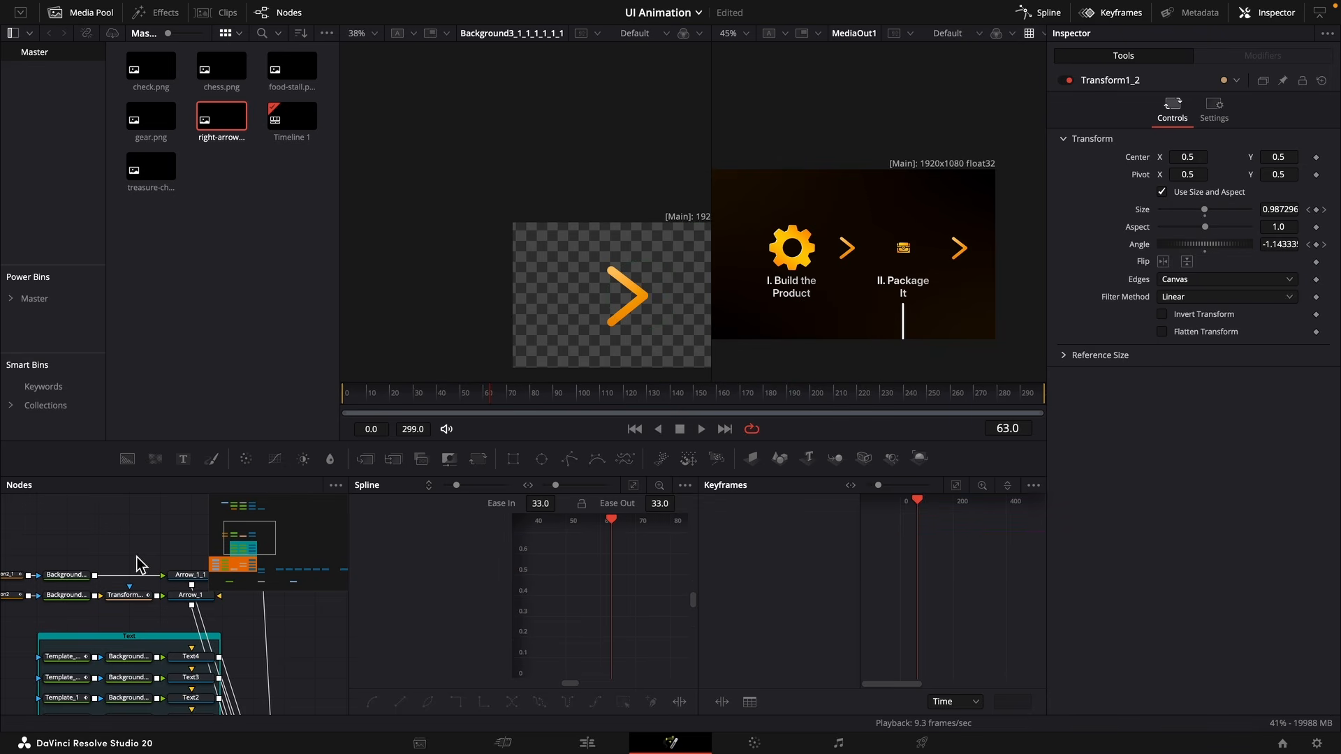
key(ctrl+v)
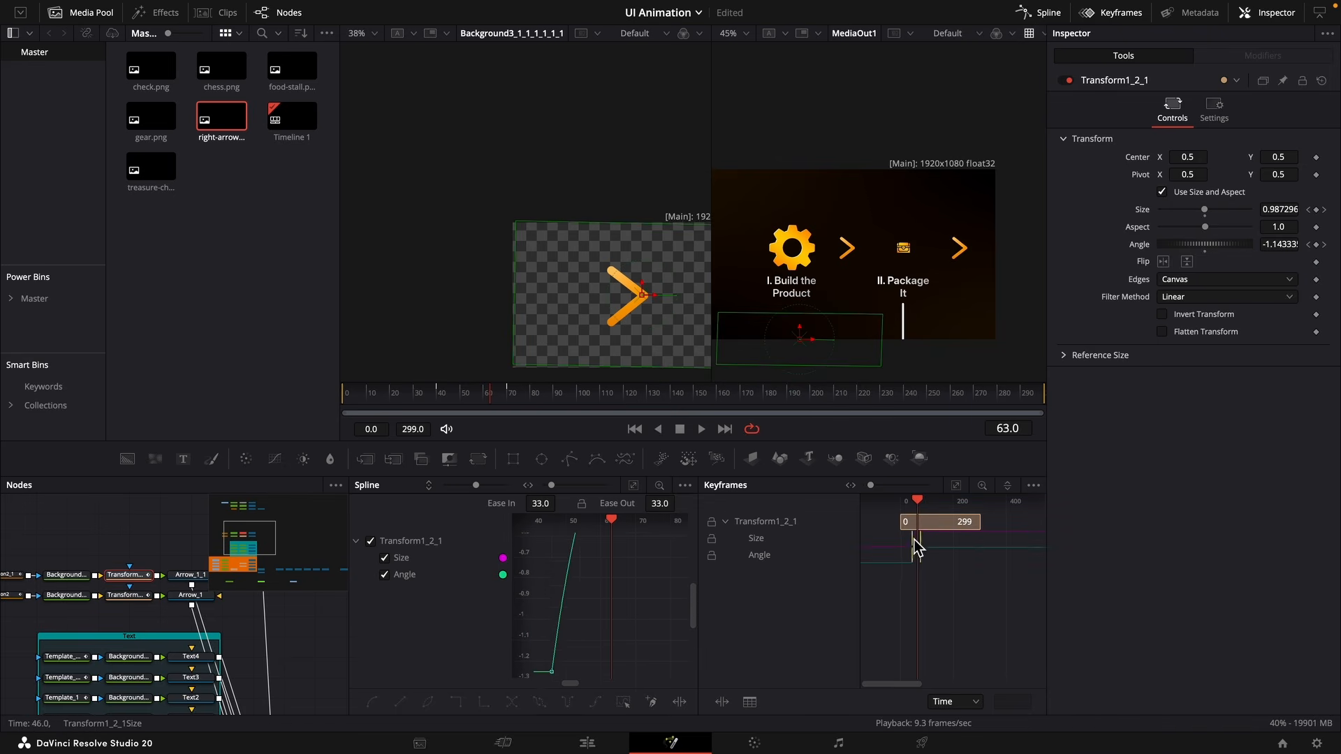
drag(912, 546, 928, 549)
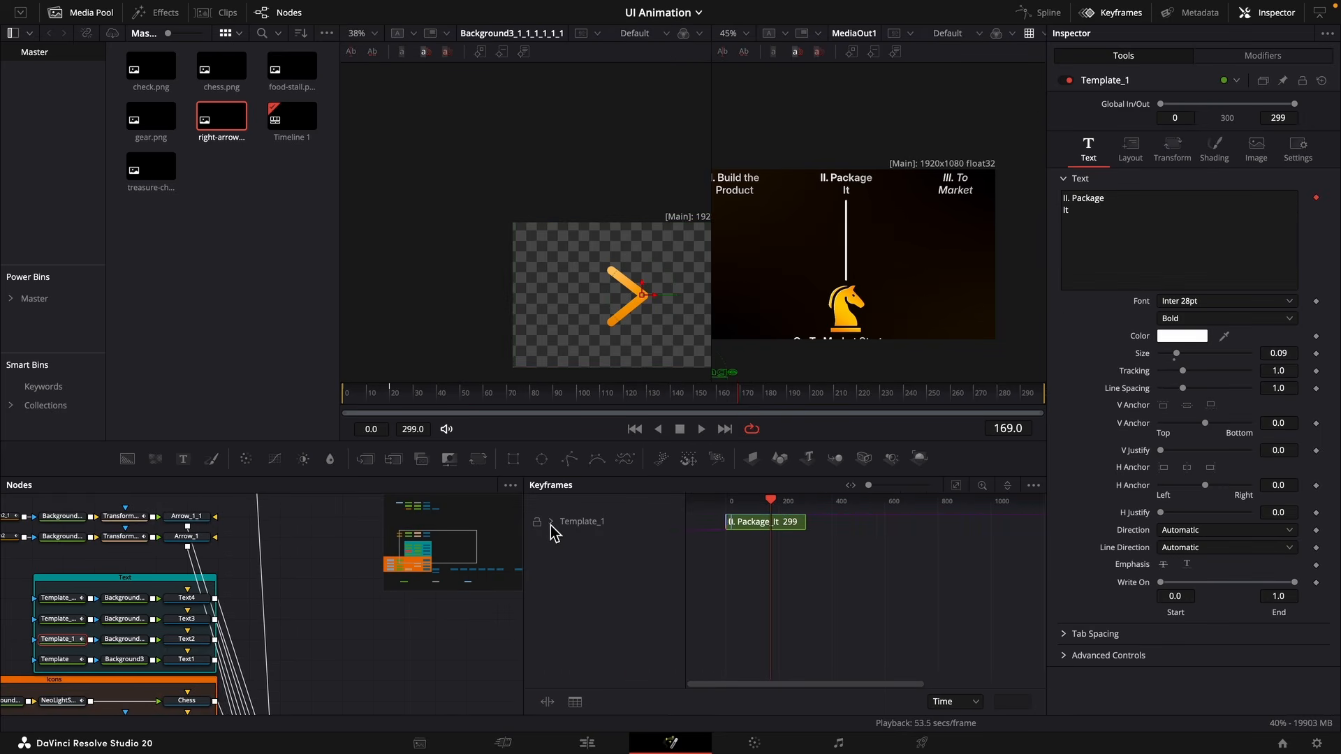
Shift the text opacity keyframes to start at about frame 6 for "I. Build the Product" and frame 50 for "II. Package It".
drag(775, 574, 745, 578)
click(70, 659)
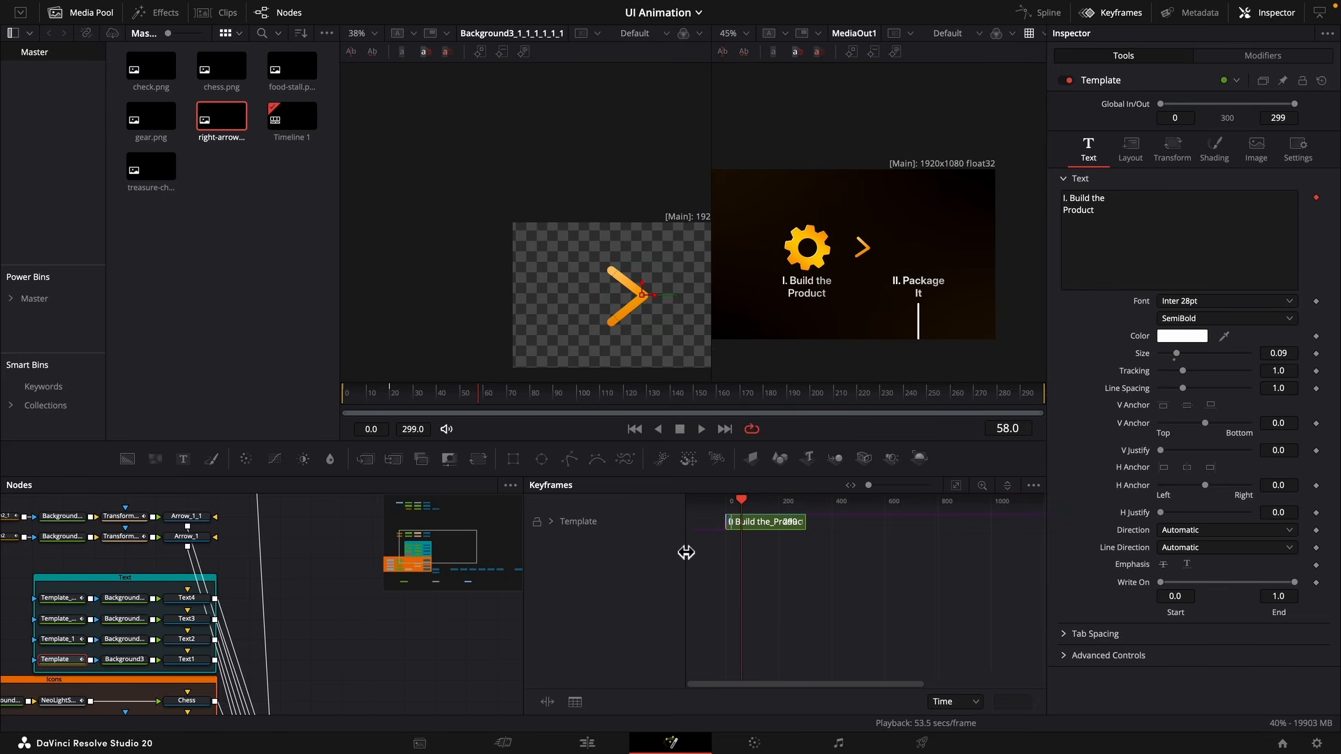
click(552, 521)
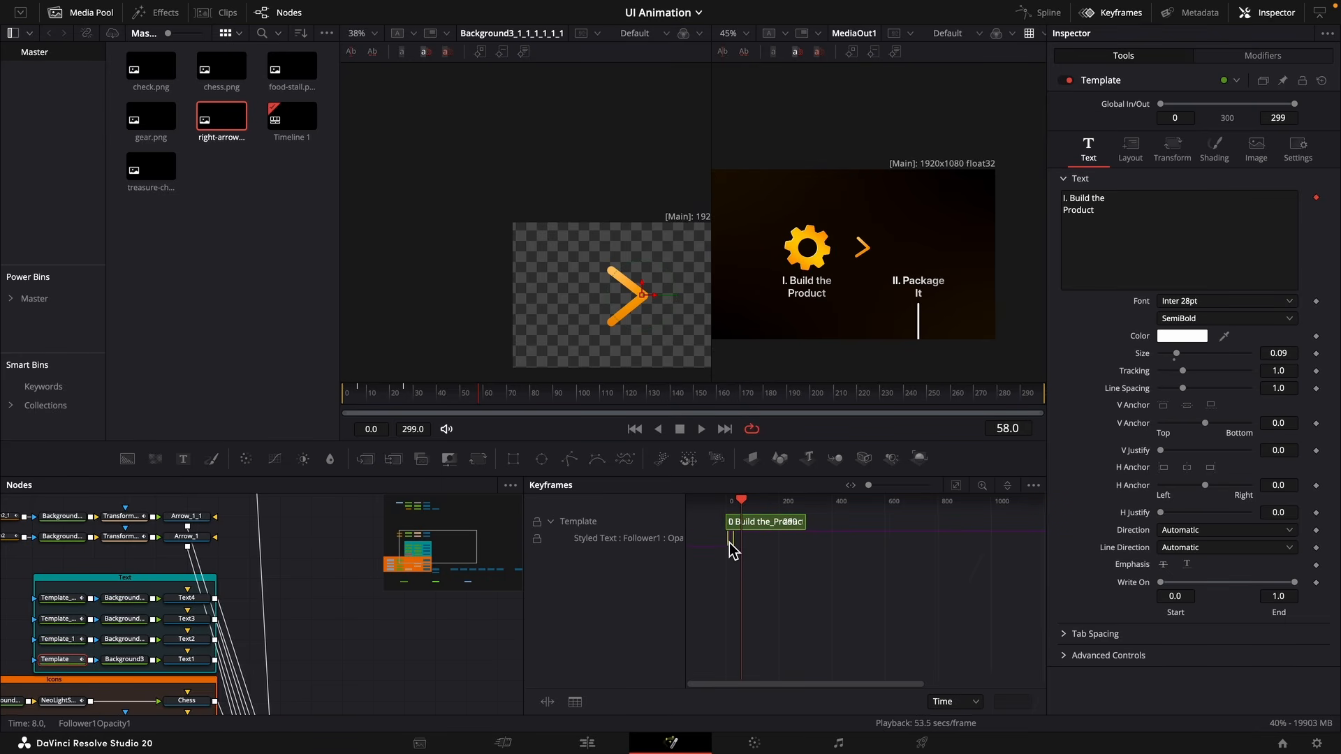
click(67, 639)
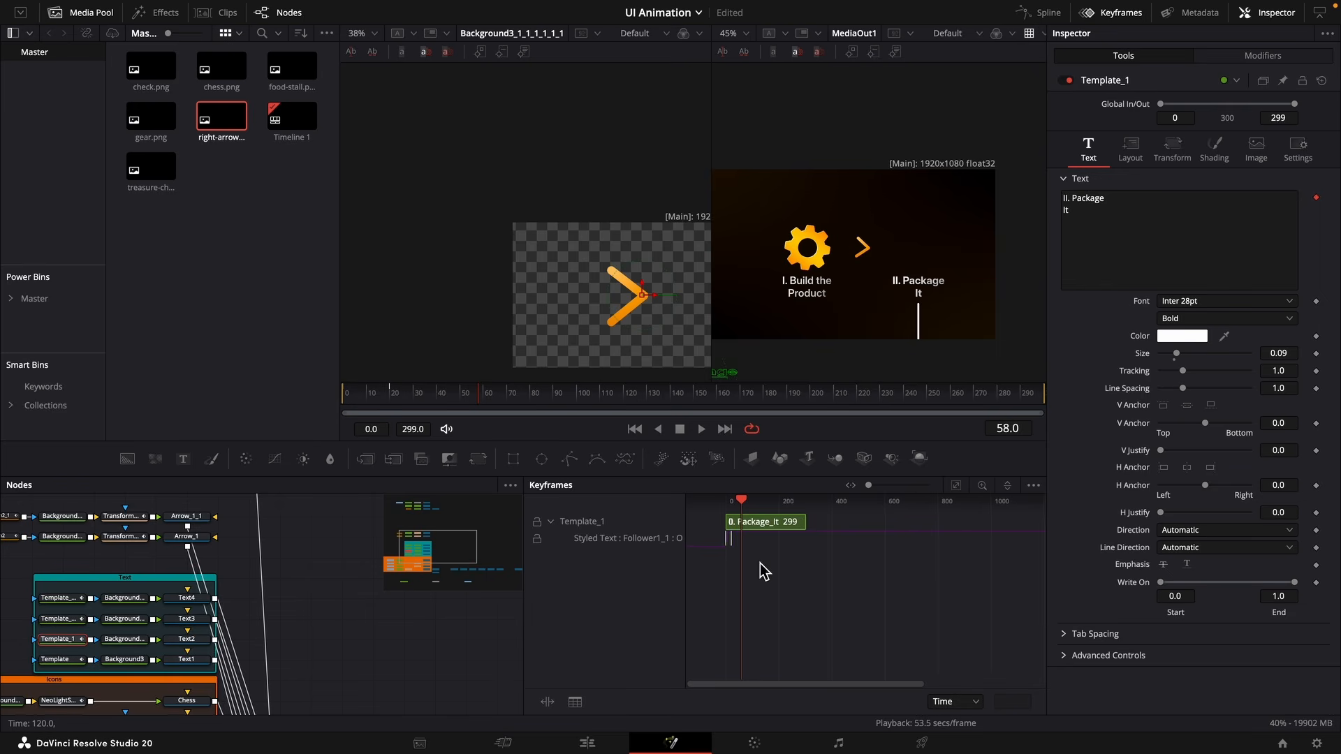
drag(722, 535, 731, 543)
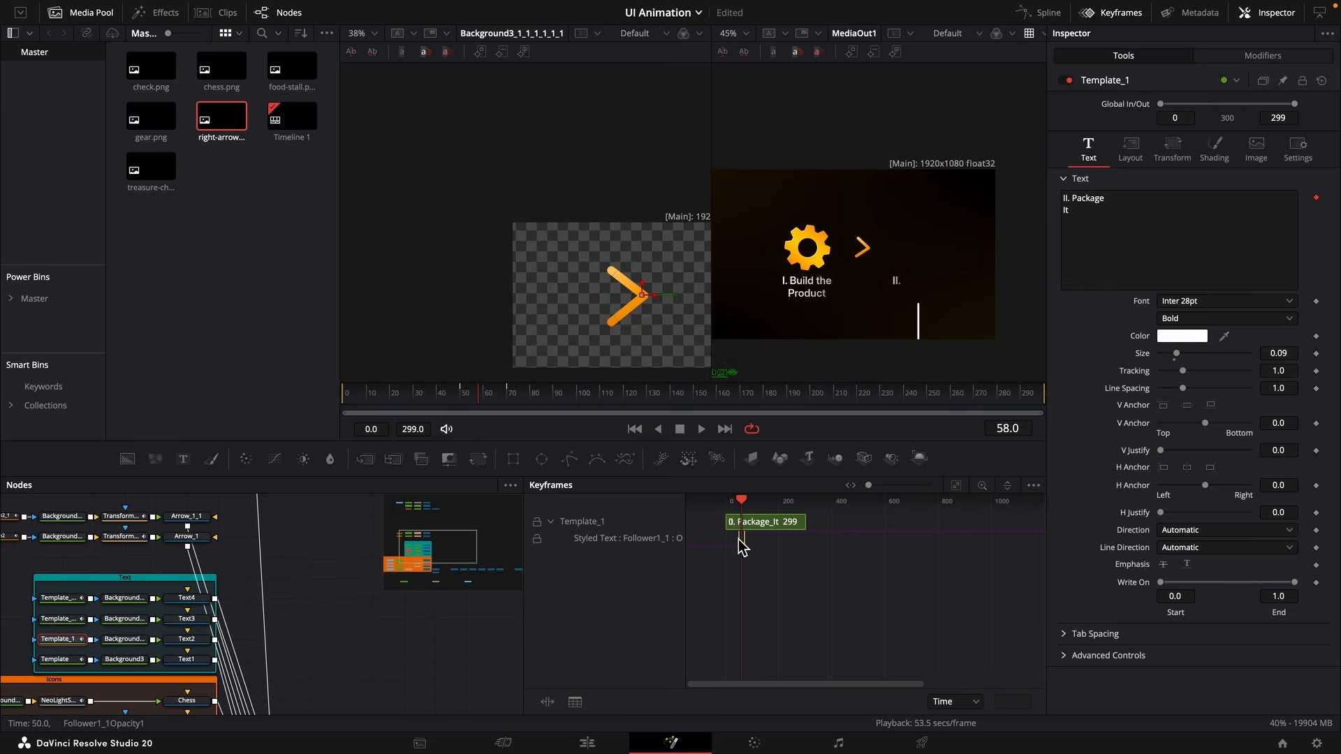
Shift the text opacity keyframes to start at about frame 99 for "III. To Market" and about frame 131 for "Go To Market Strategy [GTH]".
click(59, 618)
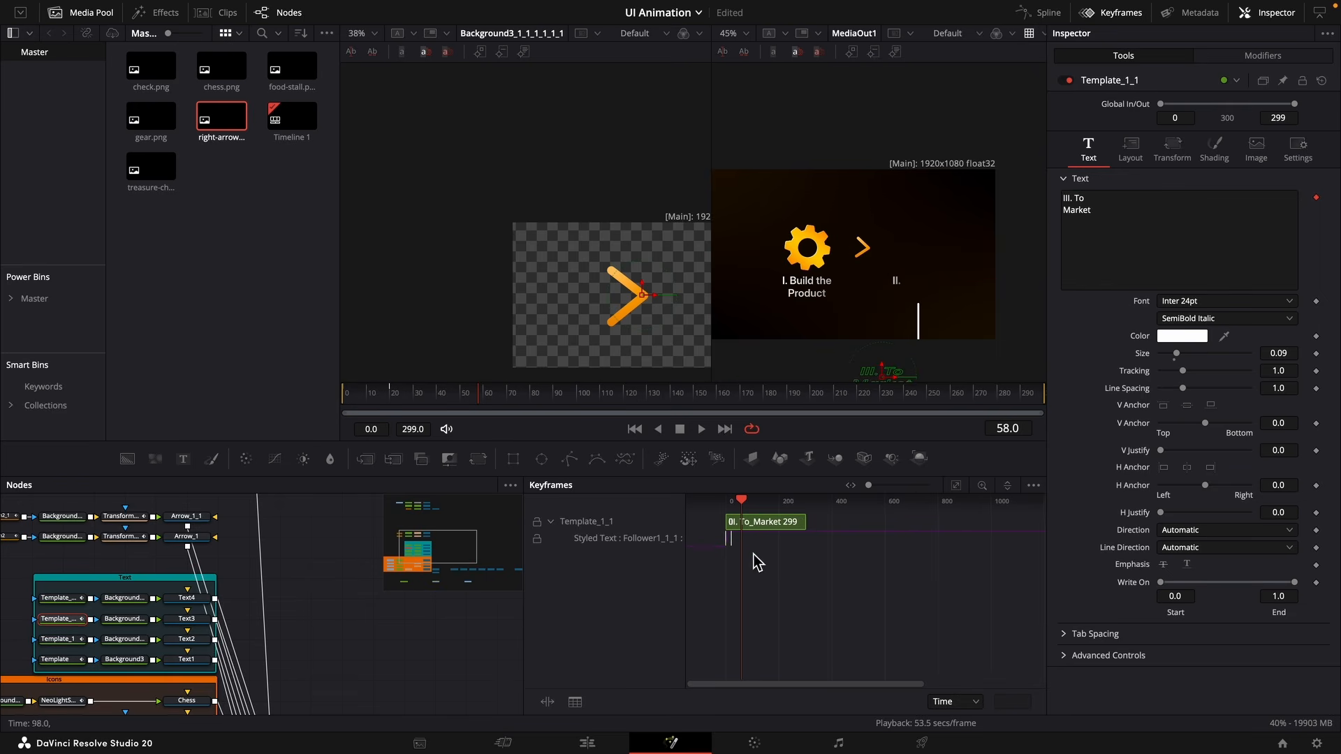
drag(727, 538, 752, 540)
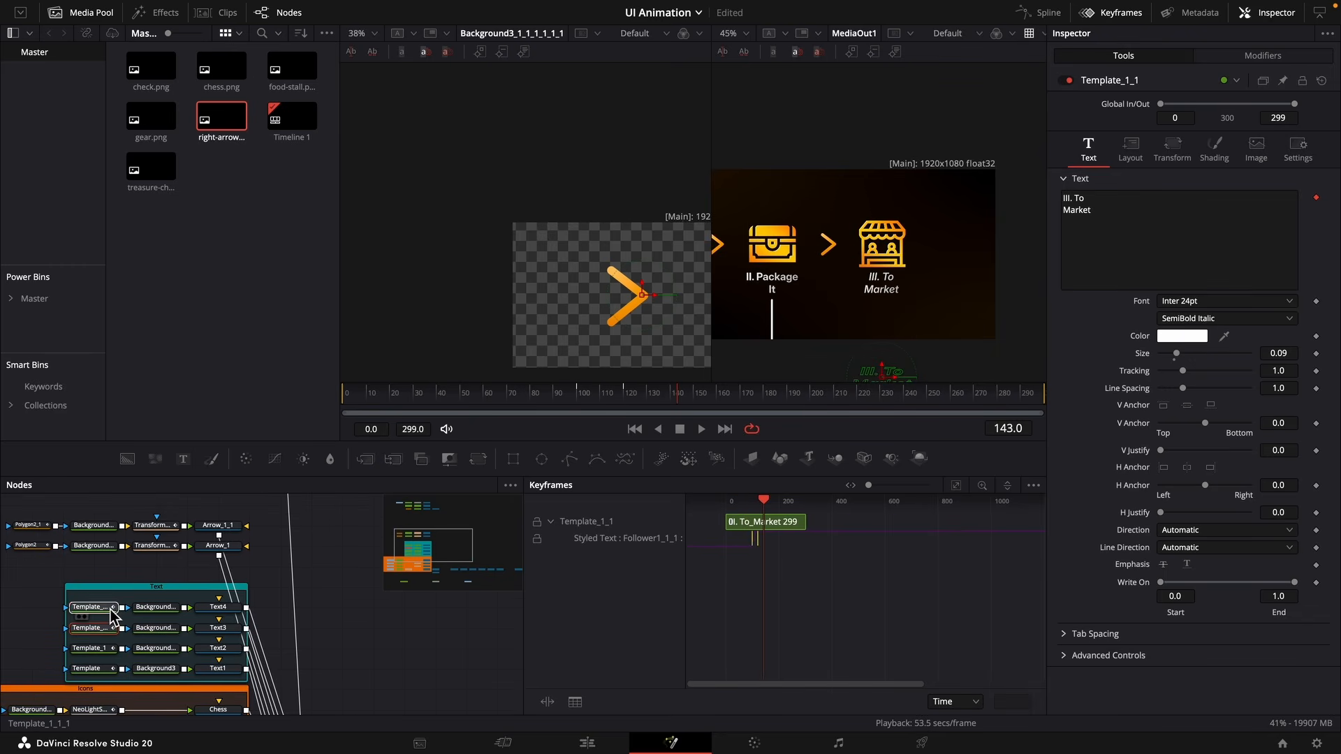
drag(682, 398, 753, 398)
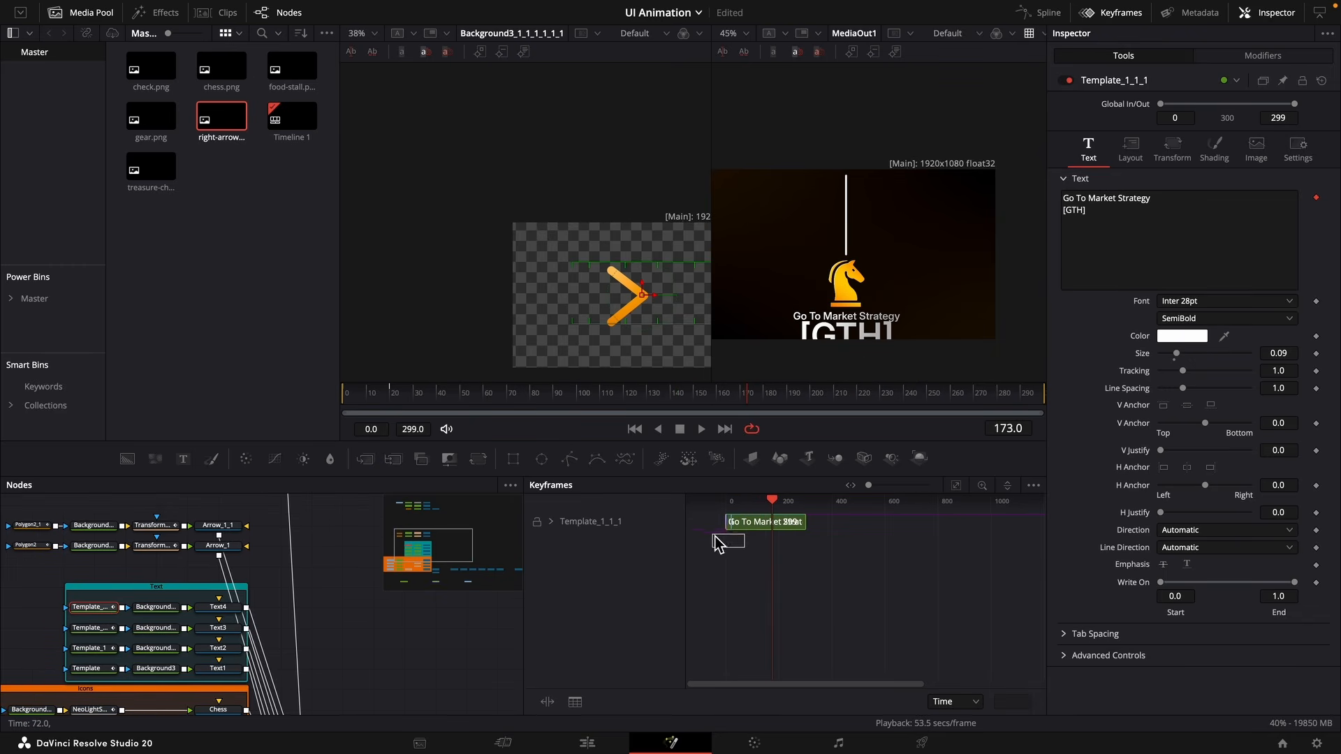
click(551, 522)
drag(718, 539, 774, 548)
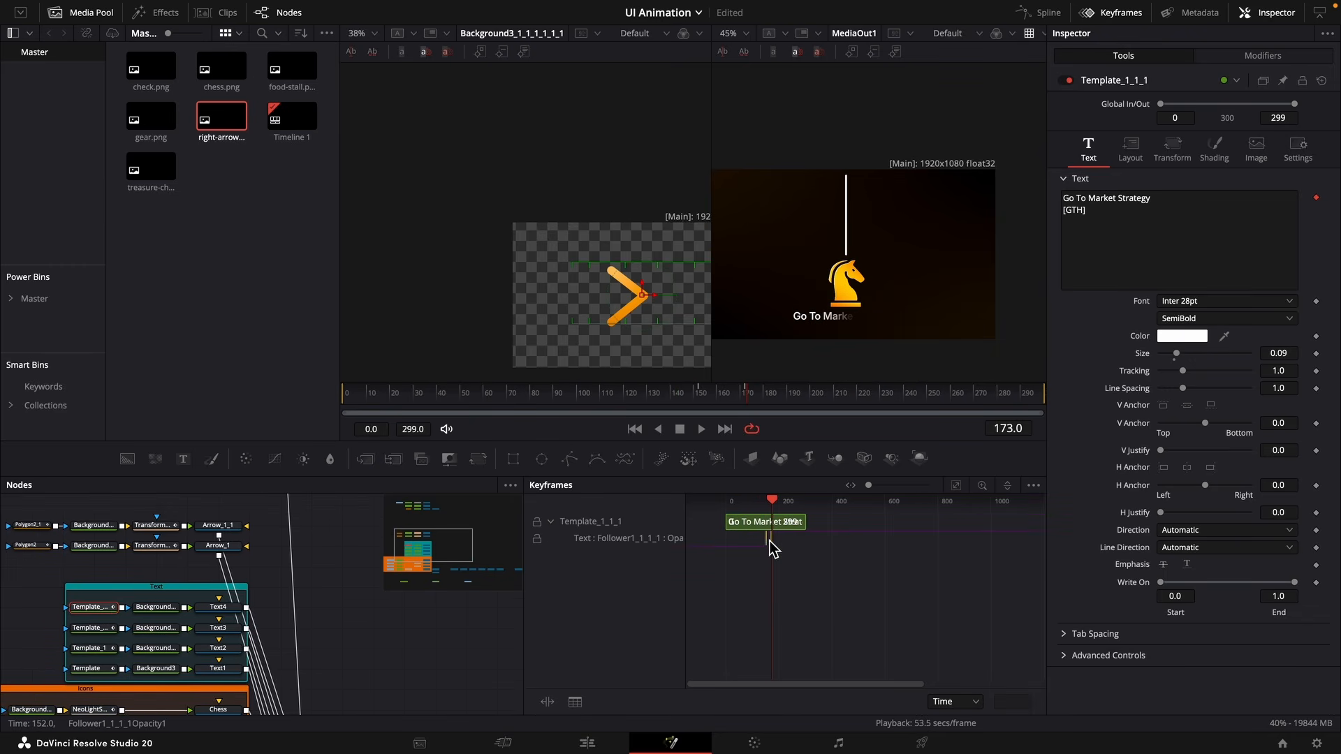
drag(697, 392, 831, 392)
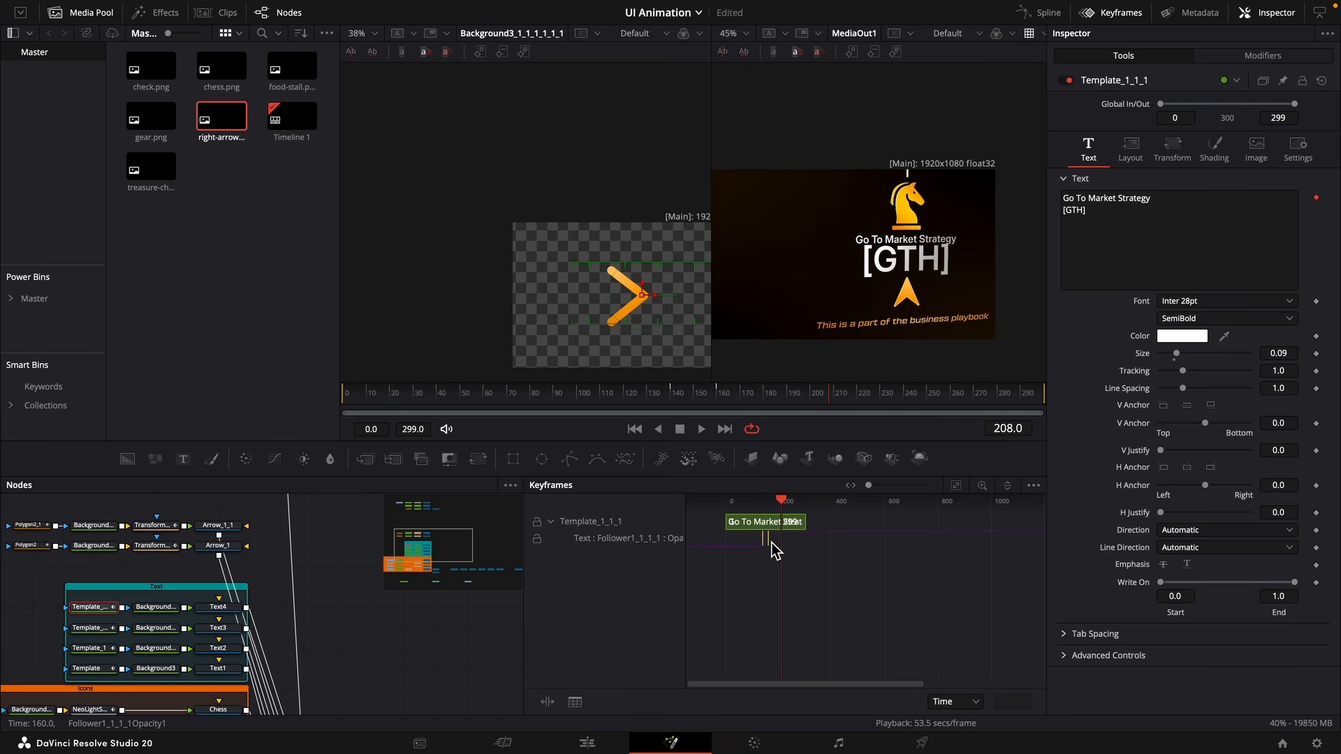
drag(706, 411, 815, 412)
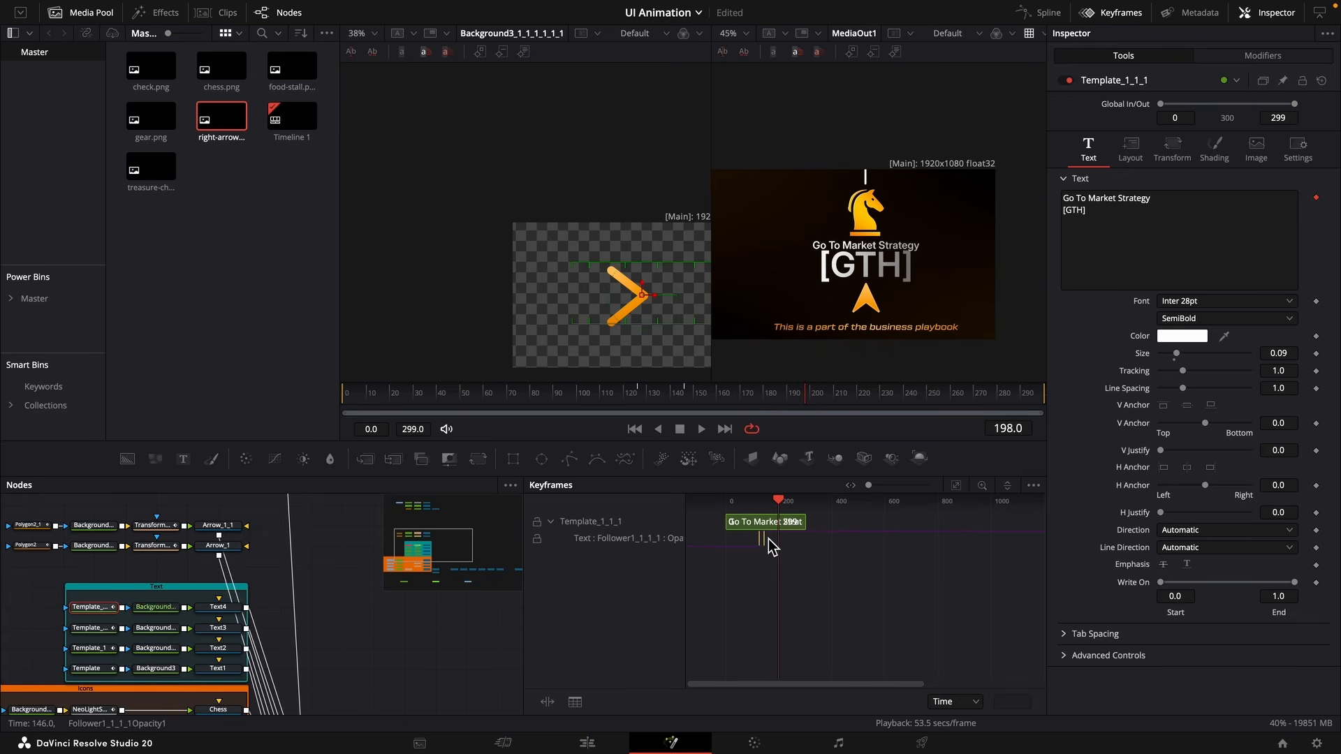
drag(701, 409, 750, 414)
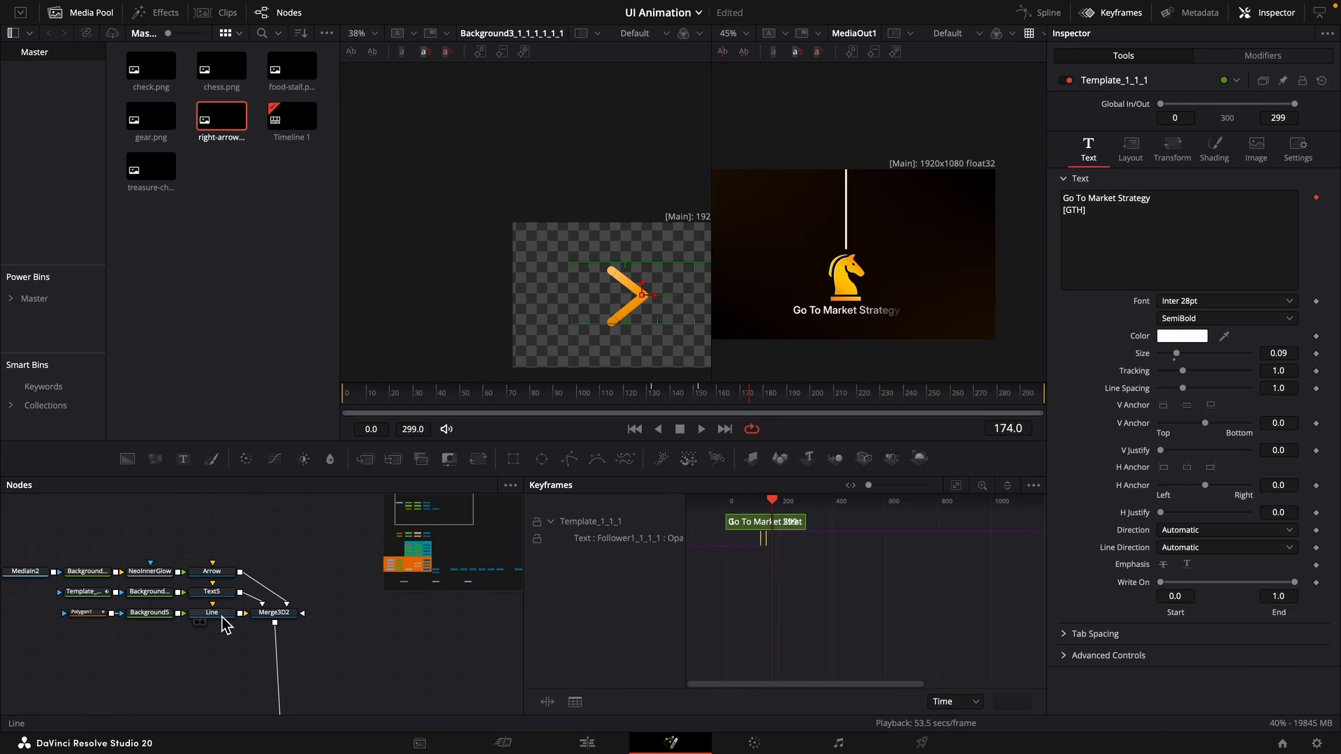
Keyframe the Length of the Line's Polygon1 mask from 0 at frame 140 to 0.565 at frame 180.
click(222, 615)
drag(638, 395, 673, 395)
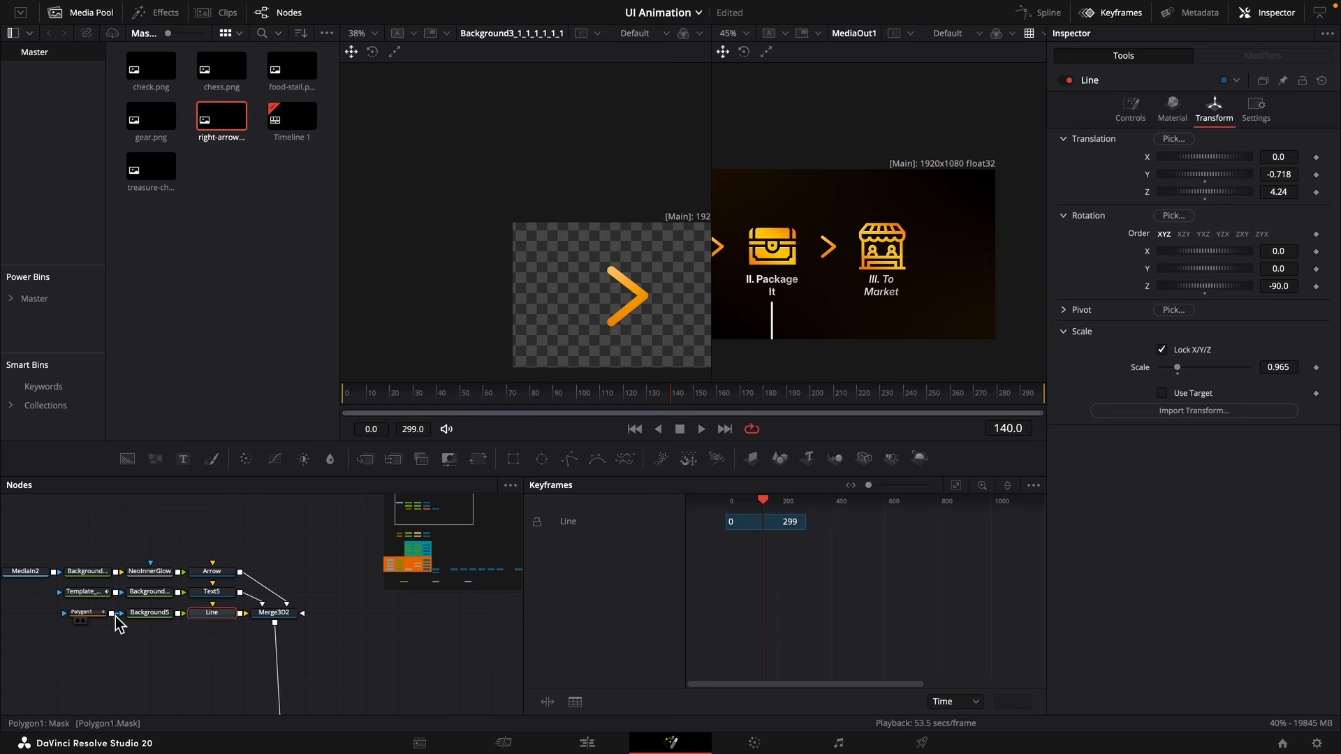
click(84, 612)
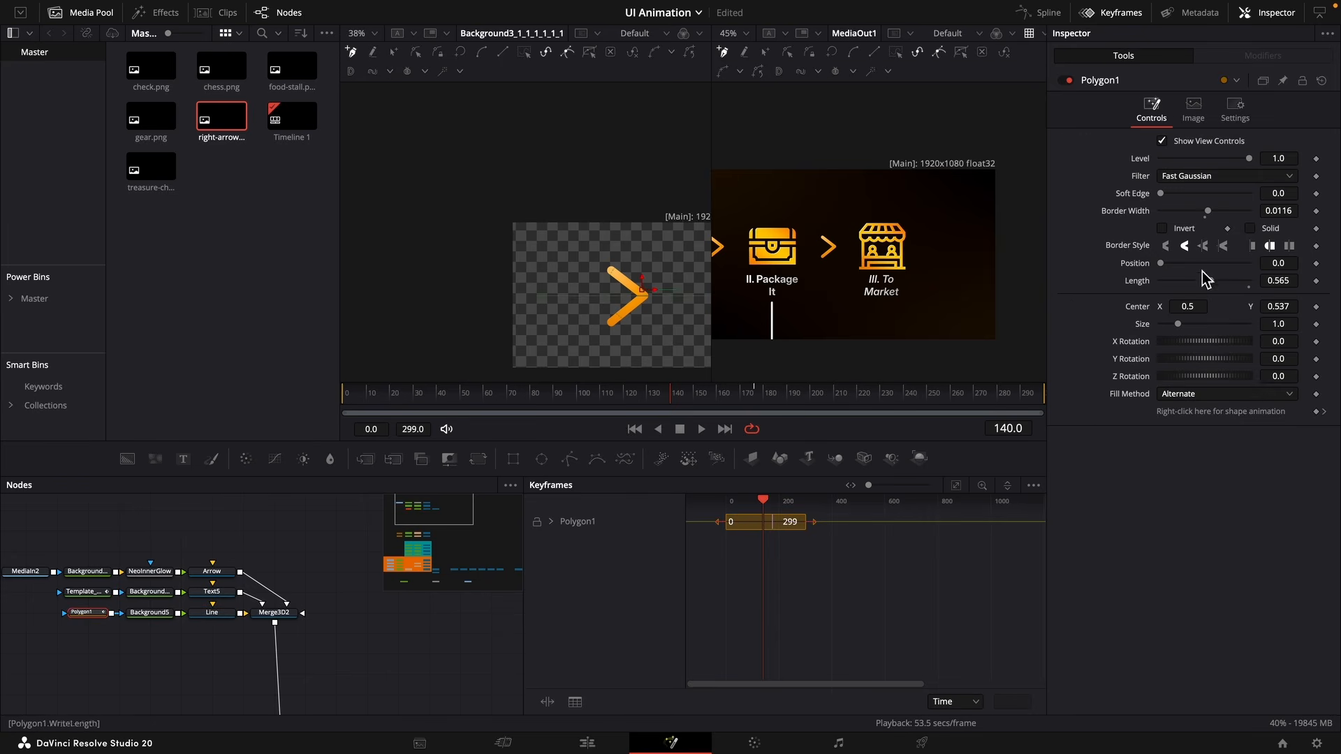
click(1316, 282)
drag(798, 396, 765, 396)
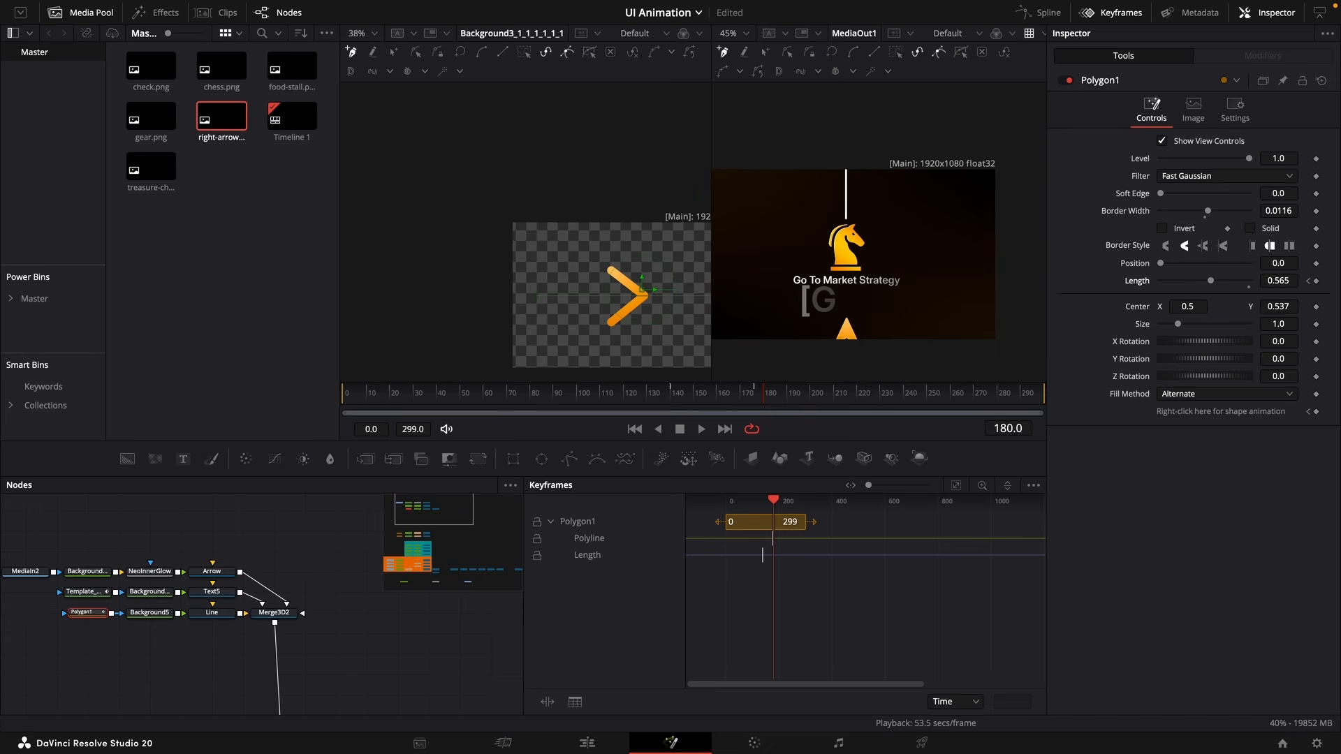
click(1308, 281)
click(1280, 280)
text(0)
key(Return)
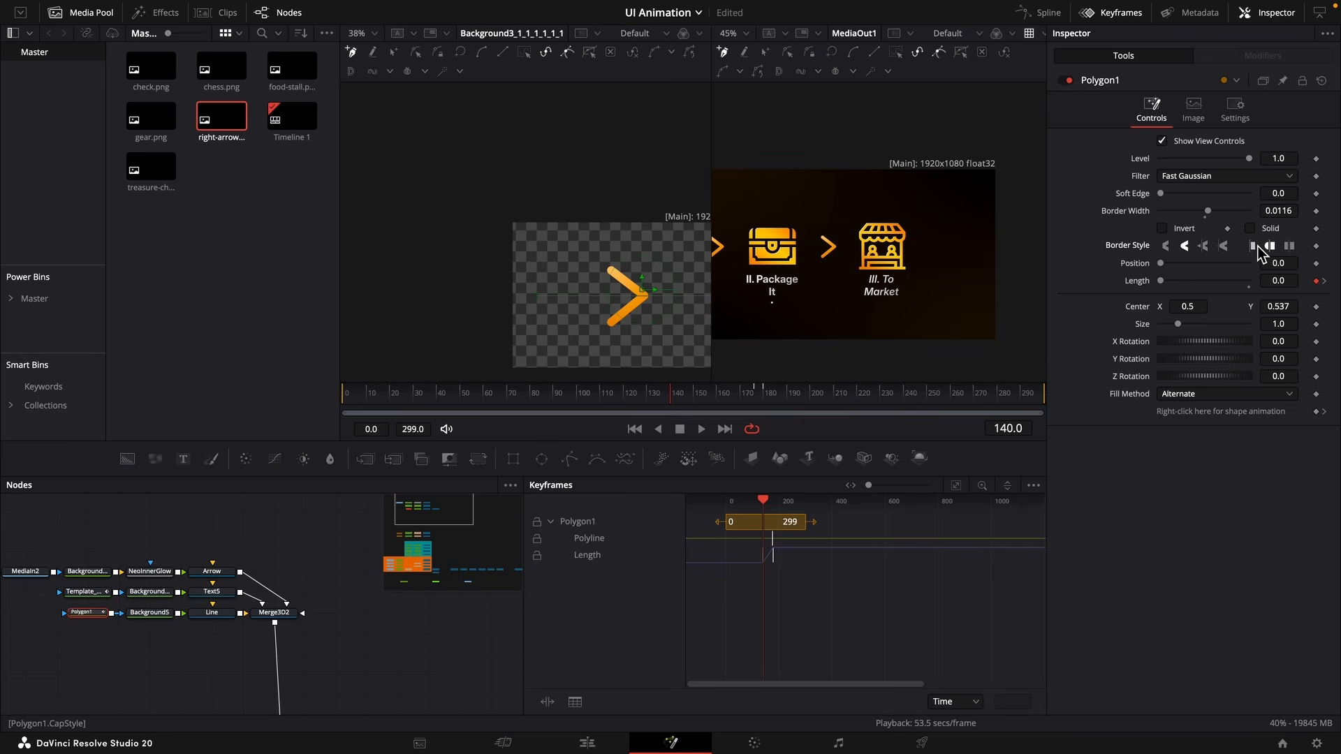
Ease Polygon1's Length curve with flat keyframes, setting Ease In to about 49.7 and Ease Out to about 50.6.
click(1040, 12)
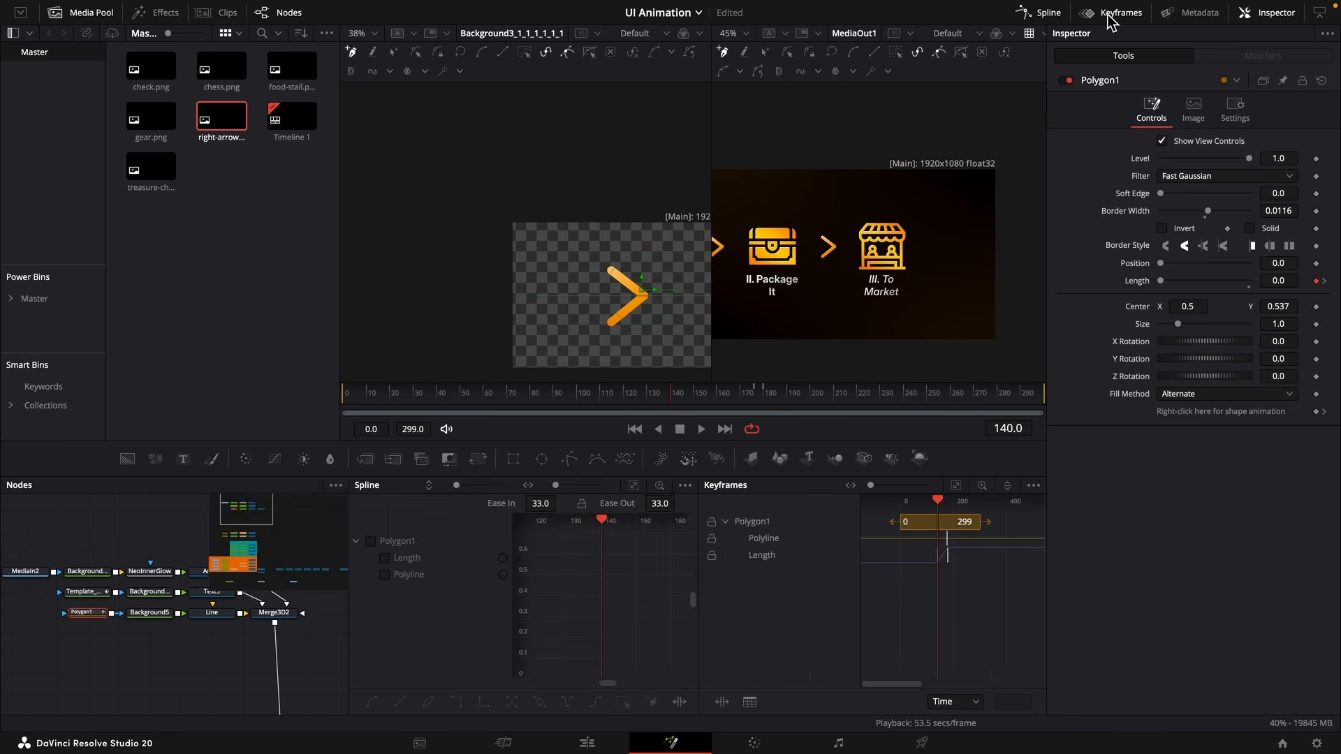
click(1116, 13)
click(981, 485)
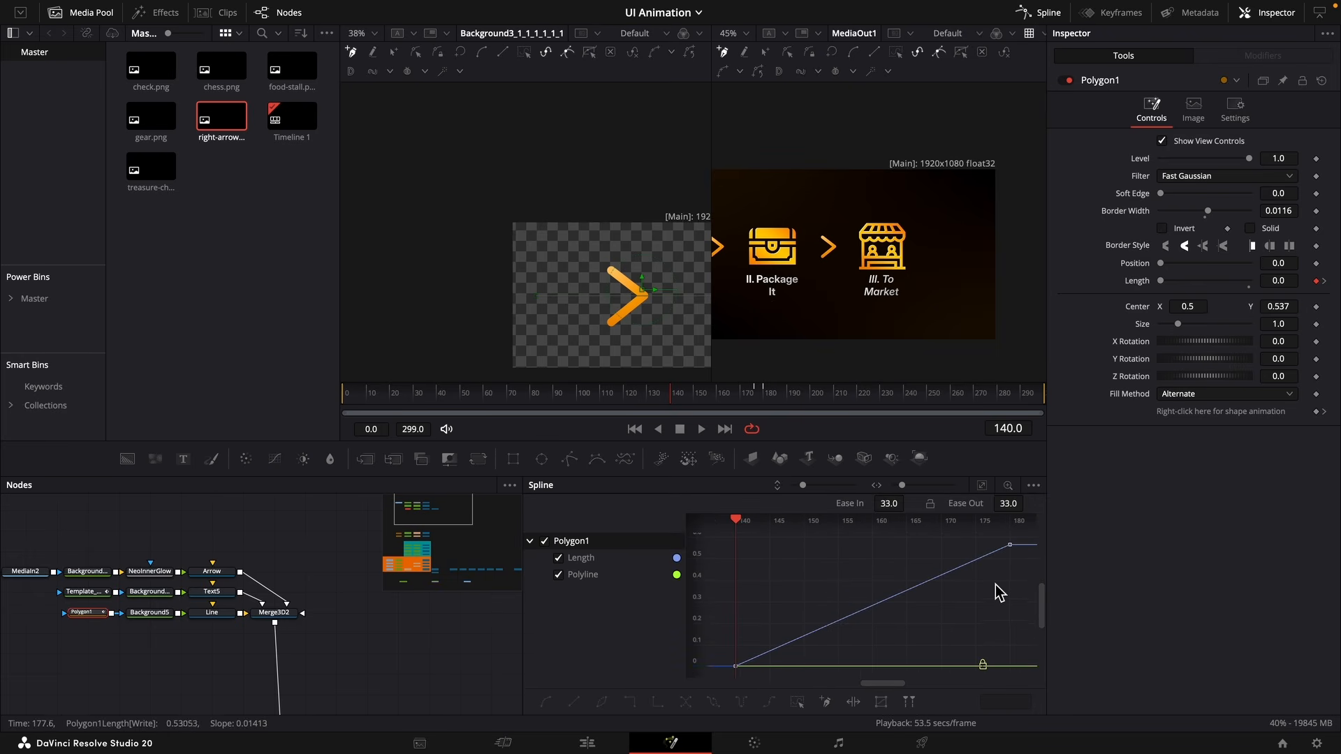
key(super+a)
key(f)
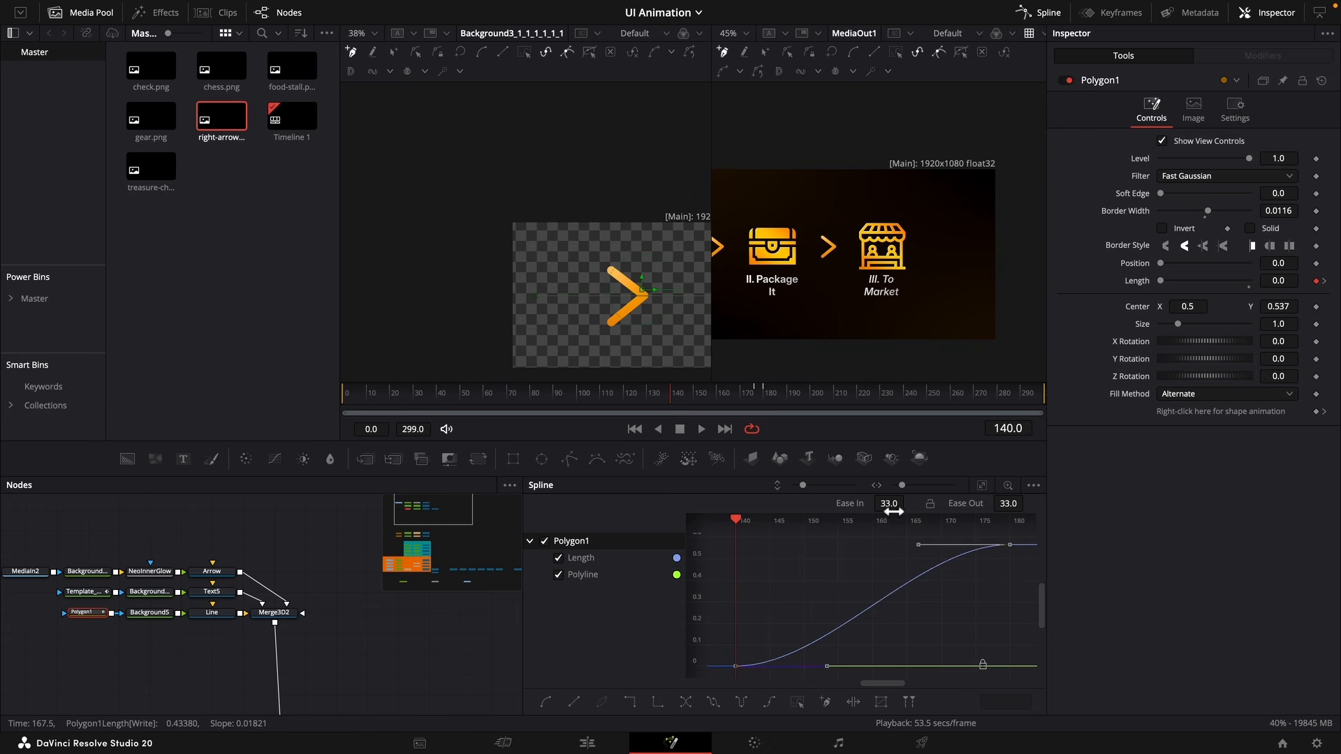
drag(890, 507, 901, 506)
drag(1009, 504, 1027, 501)
drag(906, 506, 908, 504)
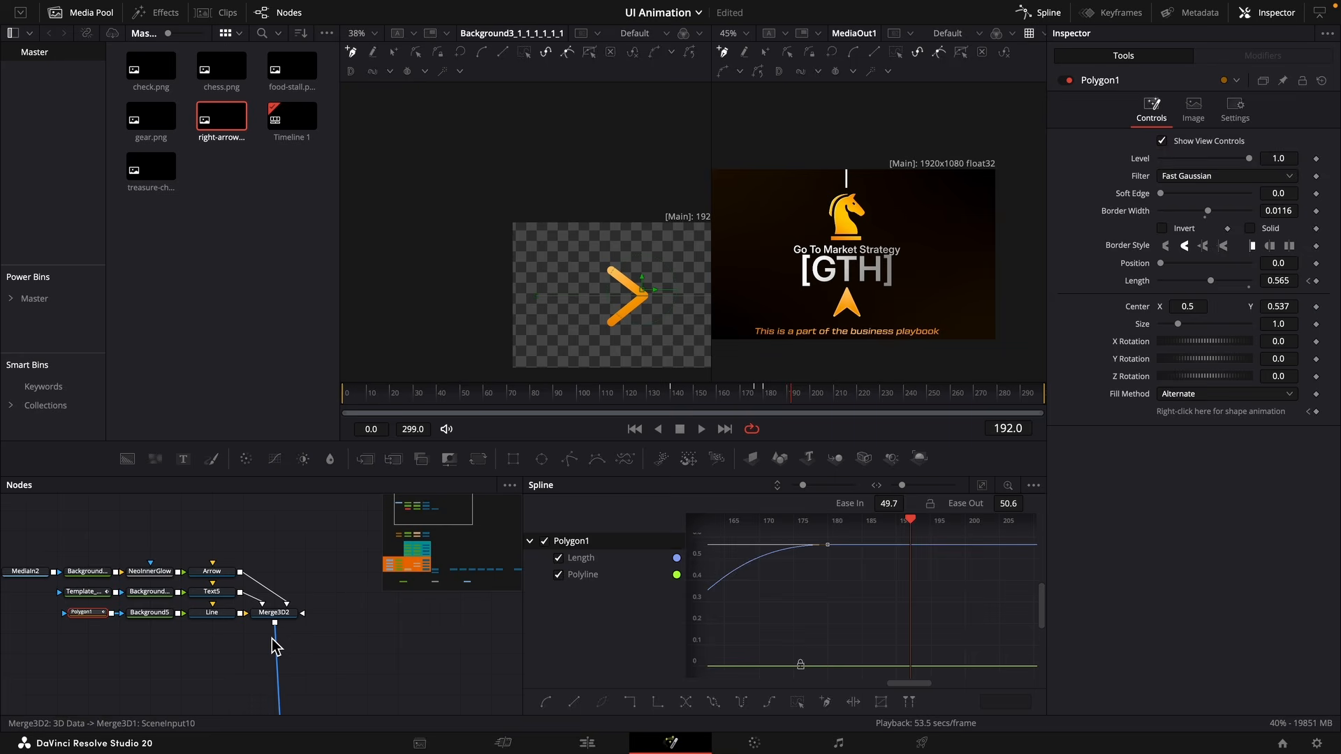
drag(3, 559, 174, 583)
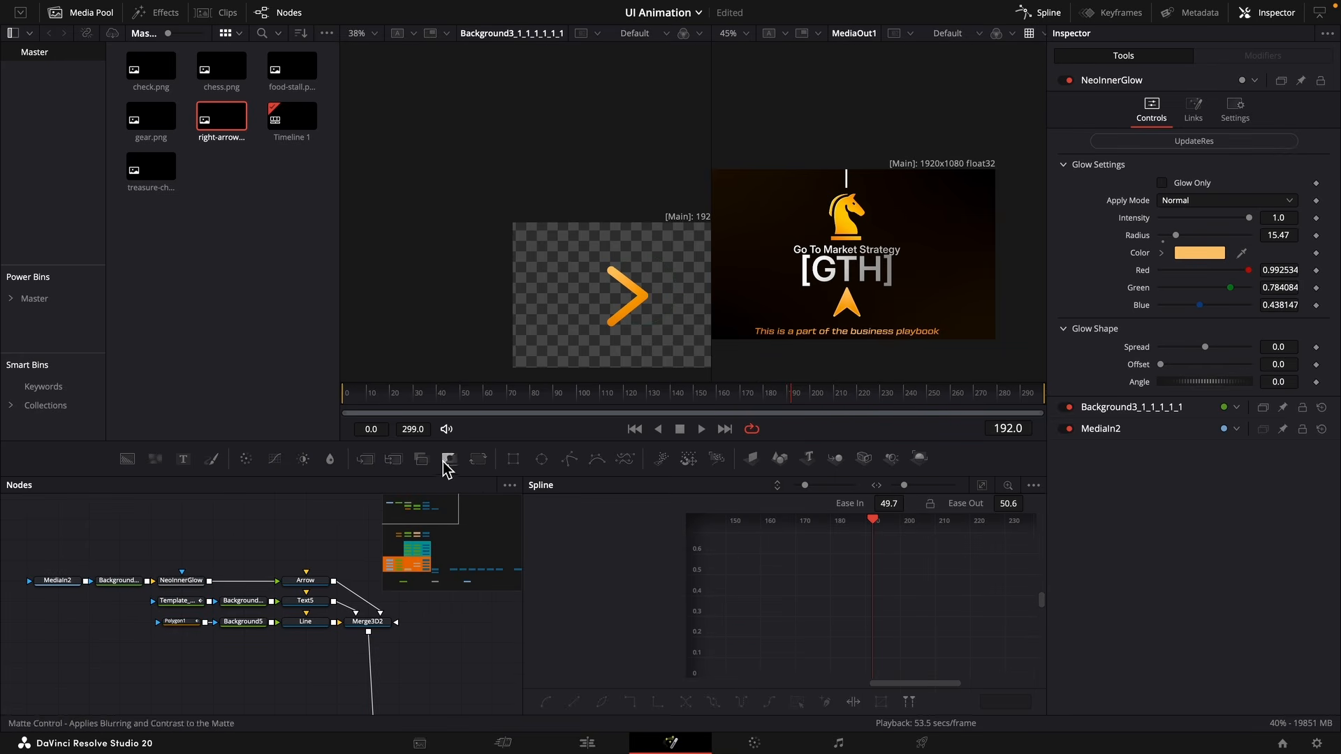
drag(478, 459, 243, 582)
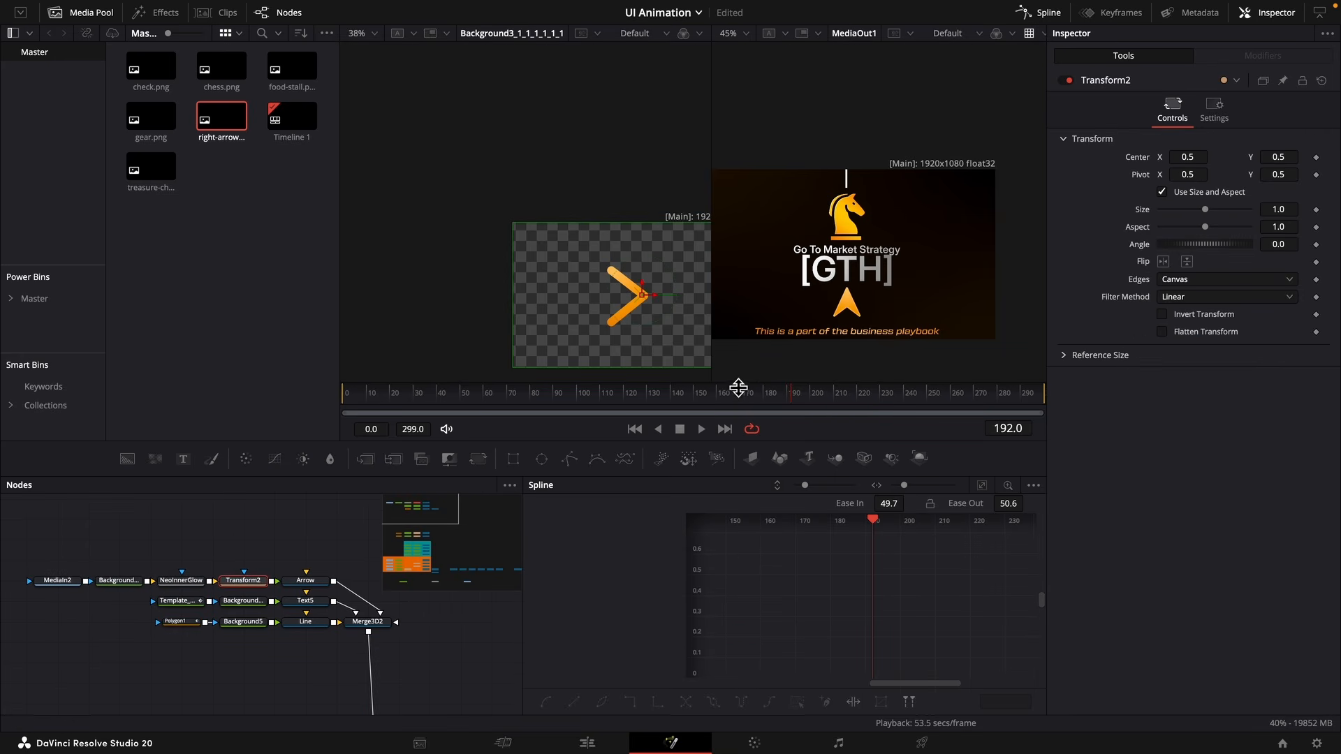
click(763, 398)
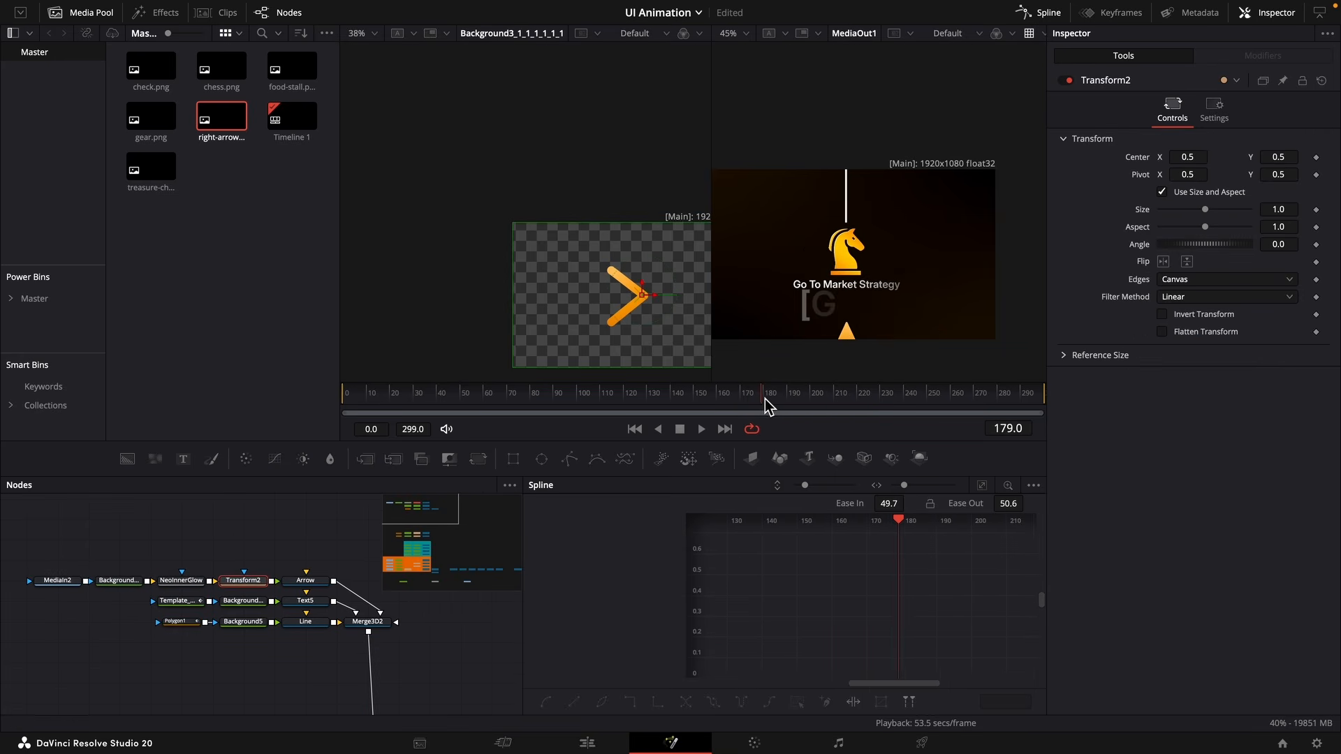
key(Delete)
Keyframe the Arrow's Y translation from -1.623 at frame 180 to -1.427 at frame 210.
click(331, 581)
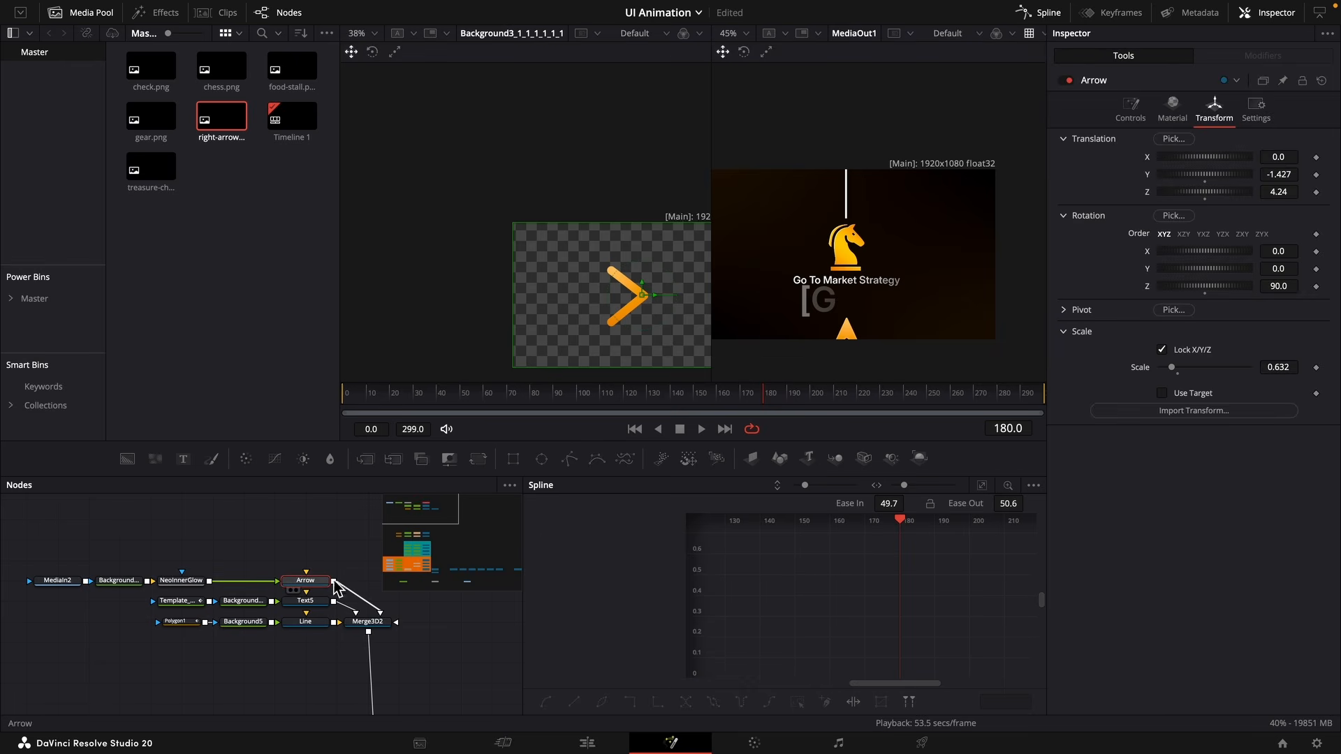
click(1317, 175)
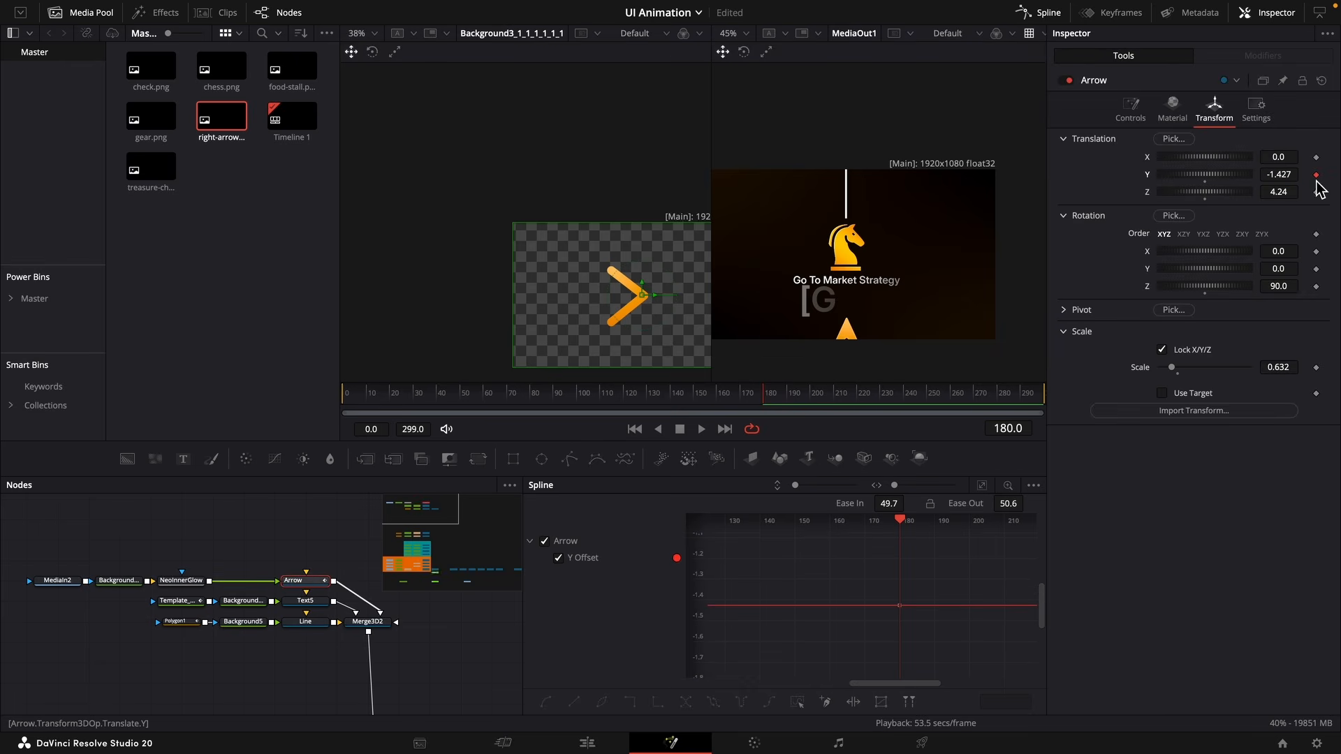
click(838, 397)
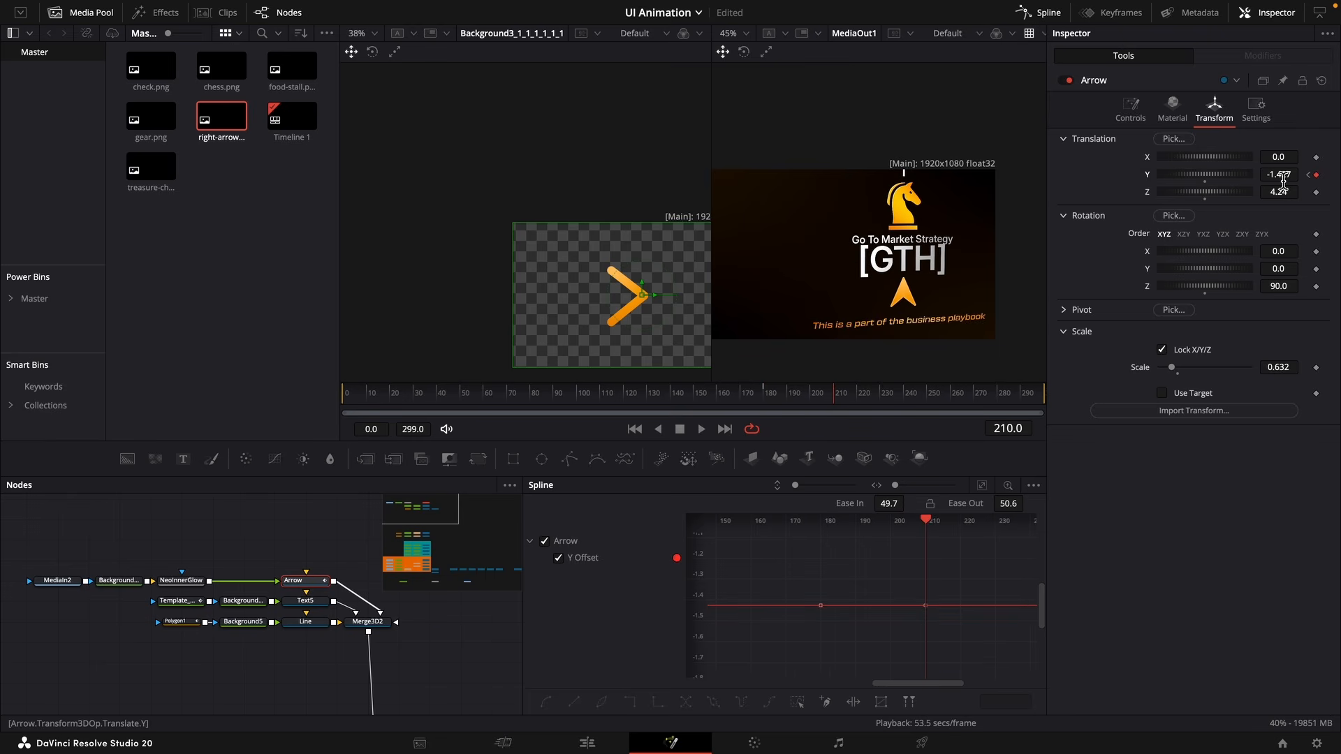
click(1308, 174)
drag(1296, 179, 1206, 178)
Apply Out Cubic easing to the Arrow's Y Offset keyframes and scrub through the move.
drag(1024, 588, 853, 697)
right_click(959, 646)
mouse_move(1032, 456)
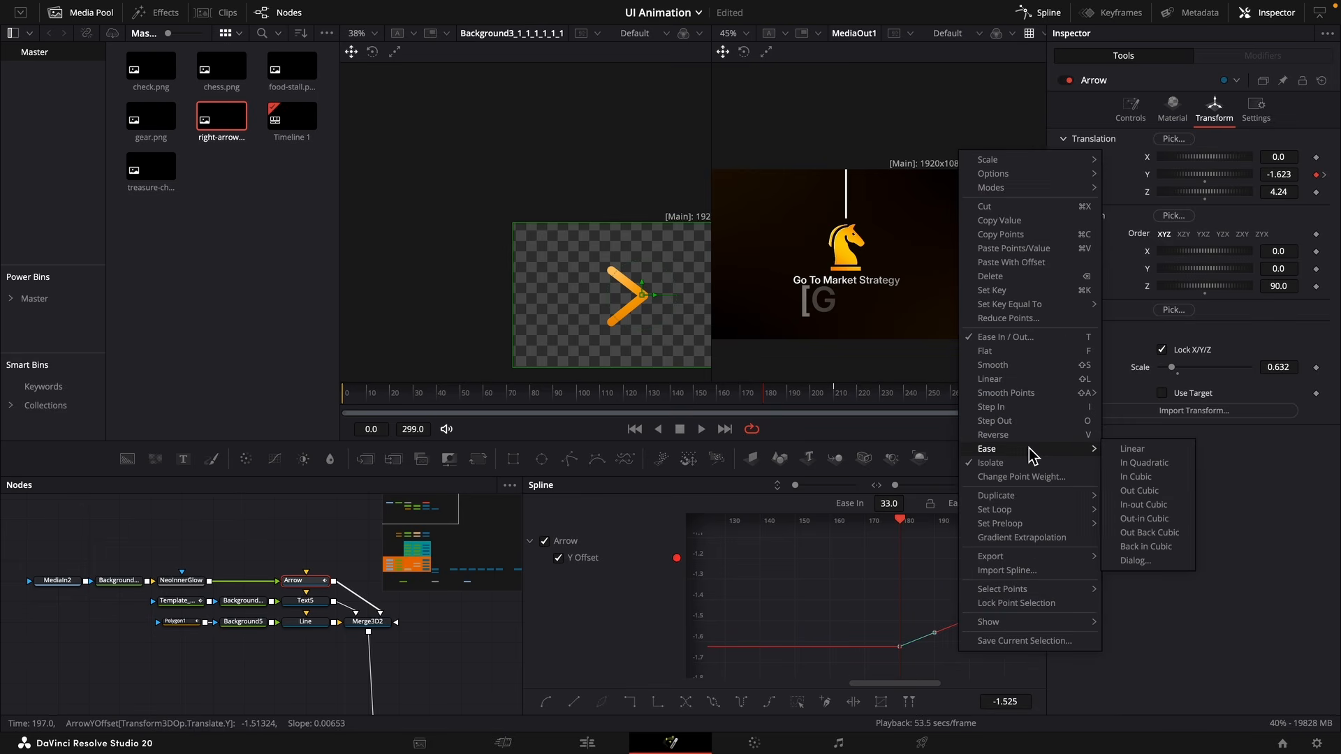
click(1139, 496)
drag(785, 396, 830, 398)
Shift the opacity keyframes of the "This is a part of the business playbook" text to around frame 200.
drag(361, 659, 291, 587)
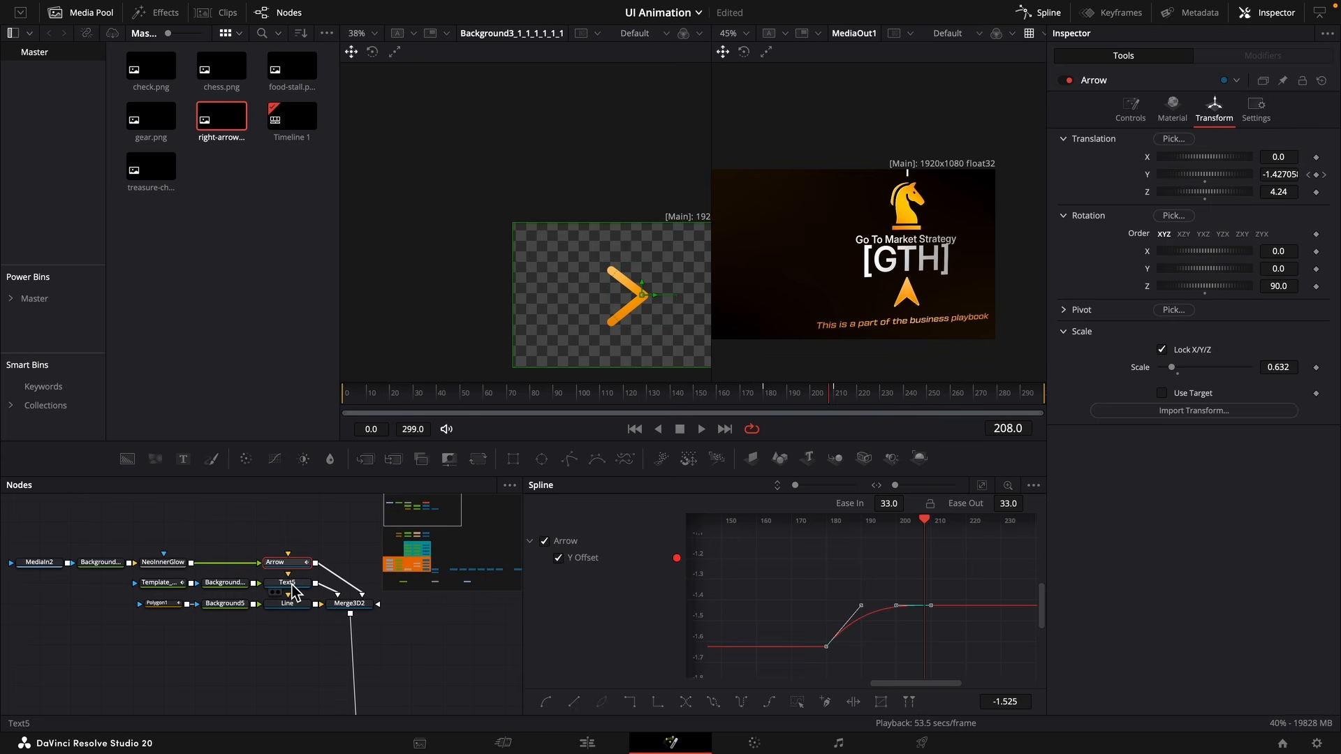
click(289, 585)
click(175, 585)
click(1111, 13)
click(1040, 13)
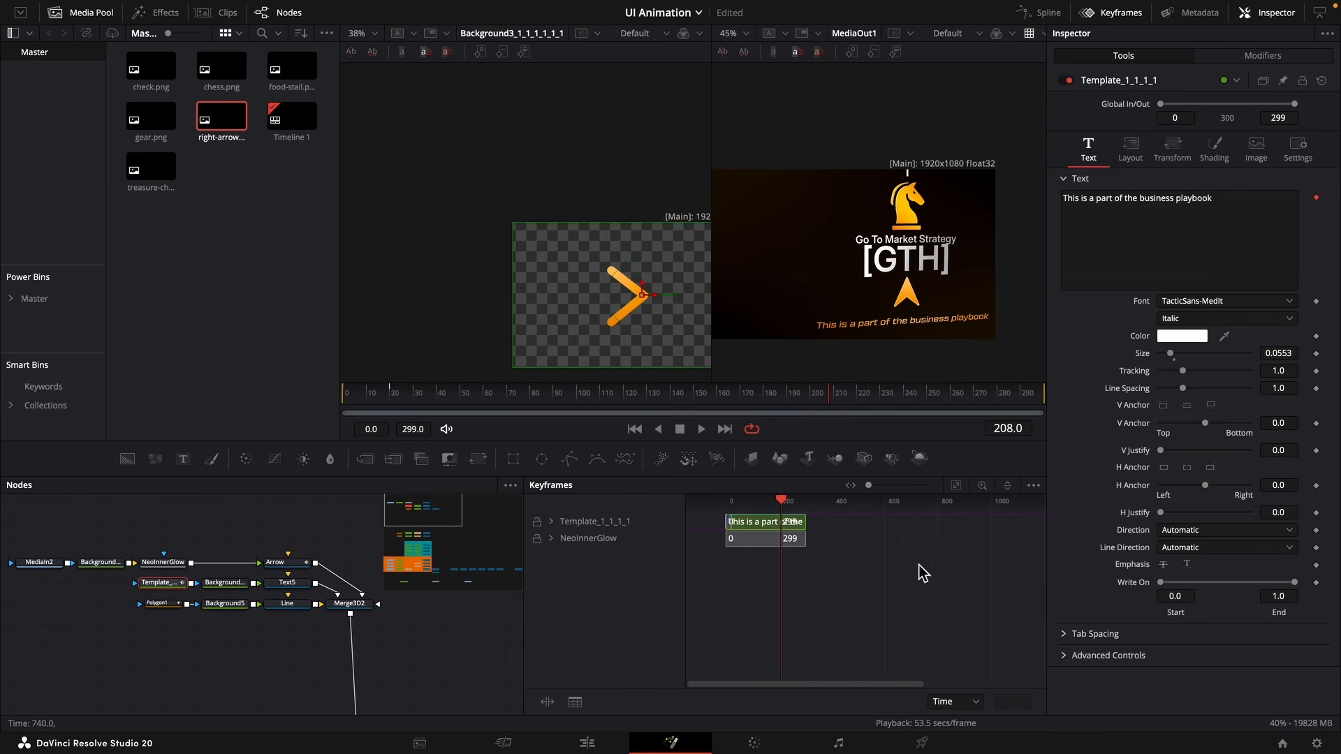
click(551, 521)
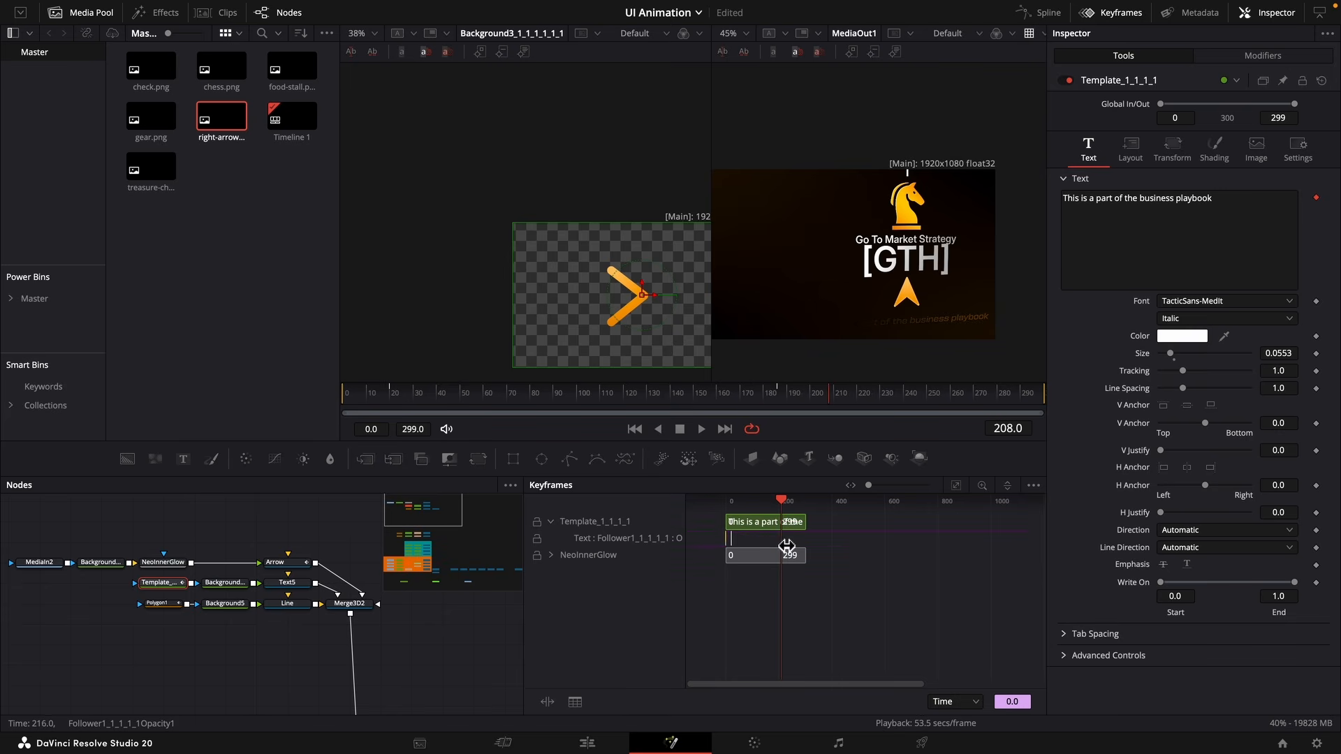
drag(729, 549, 780, 548)
Shift all keyframes of the Anim5 and Anim5_1 camera moves about 10 frames later.
click(801, 501)
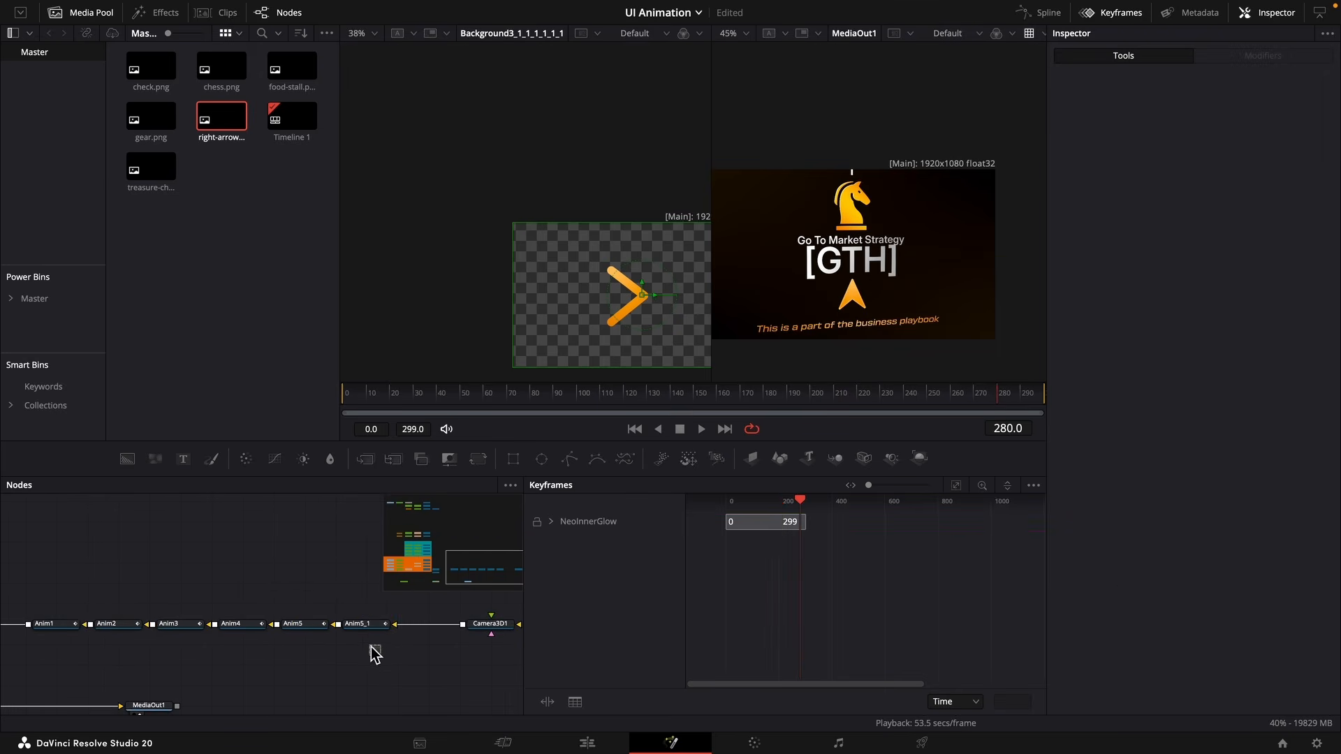
drag(375, 654, 316, 616)
drag(818, 669, 763, 659)
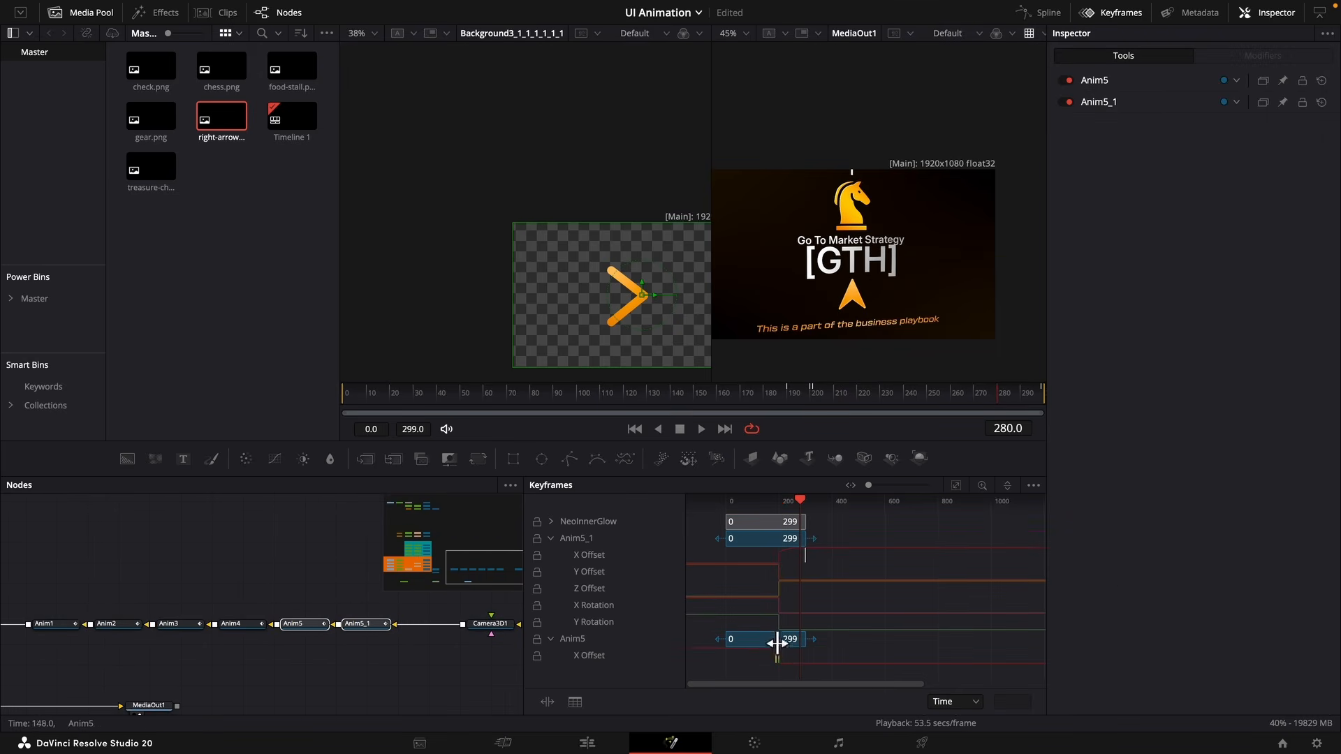
drag(824, 629, 814, 559)
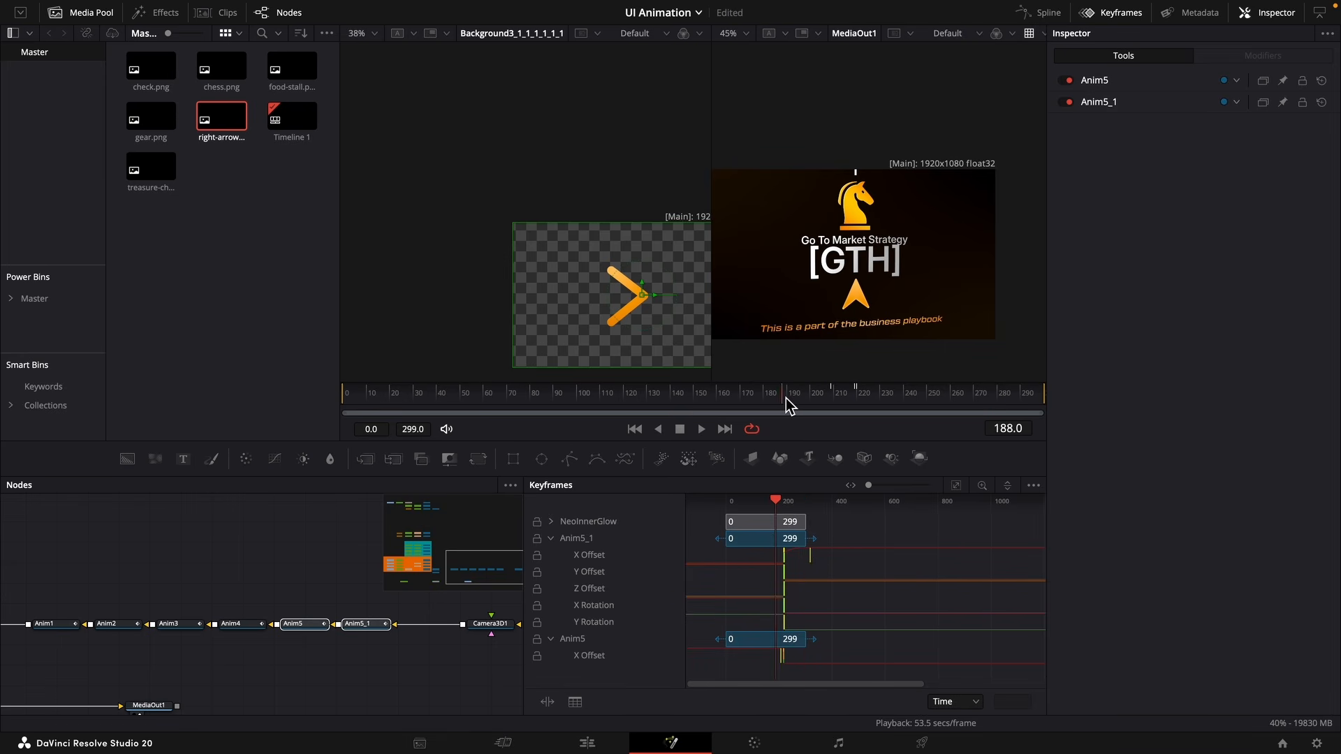
click(1010, 391)
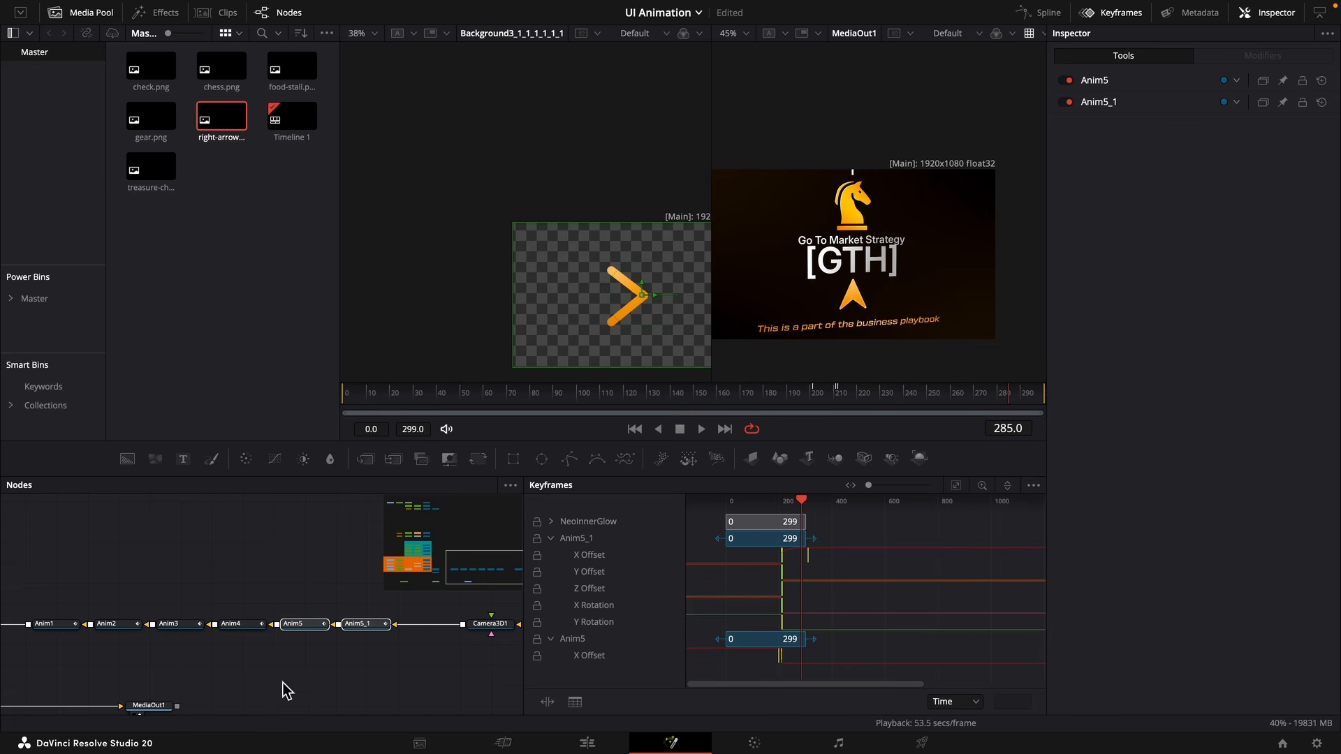
Add a Defocus node between Merge1 and MediaOut1.
scroll(285, 688, left, 5)
click(112, 630)
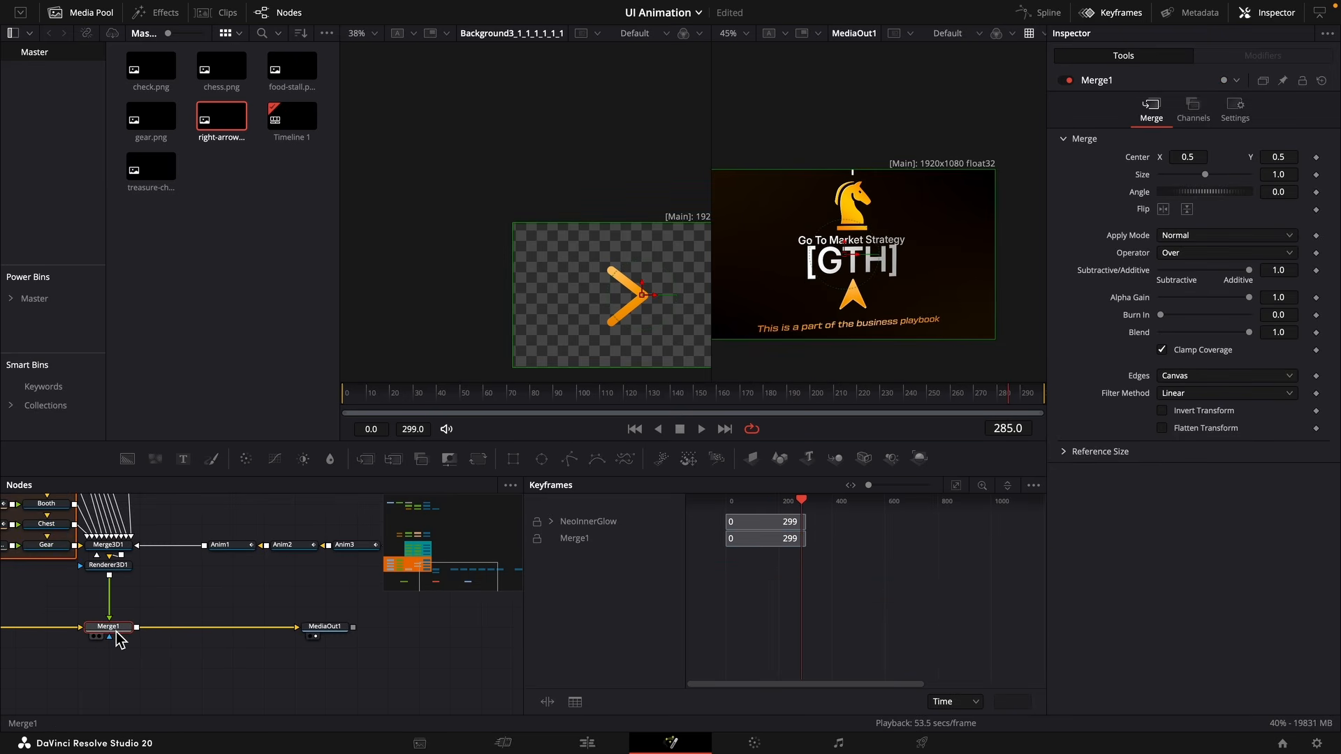
key(shift+space)
text(de)
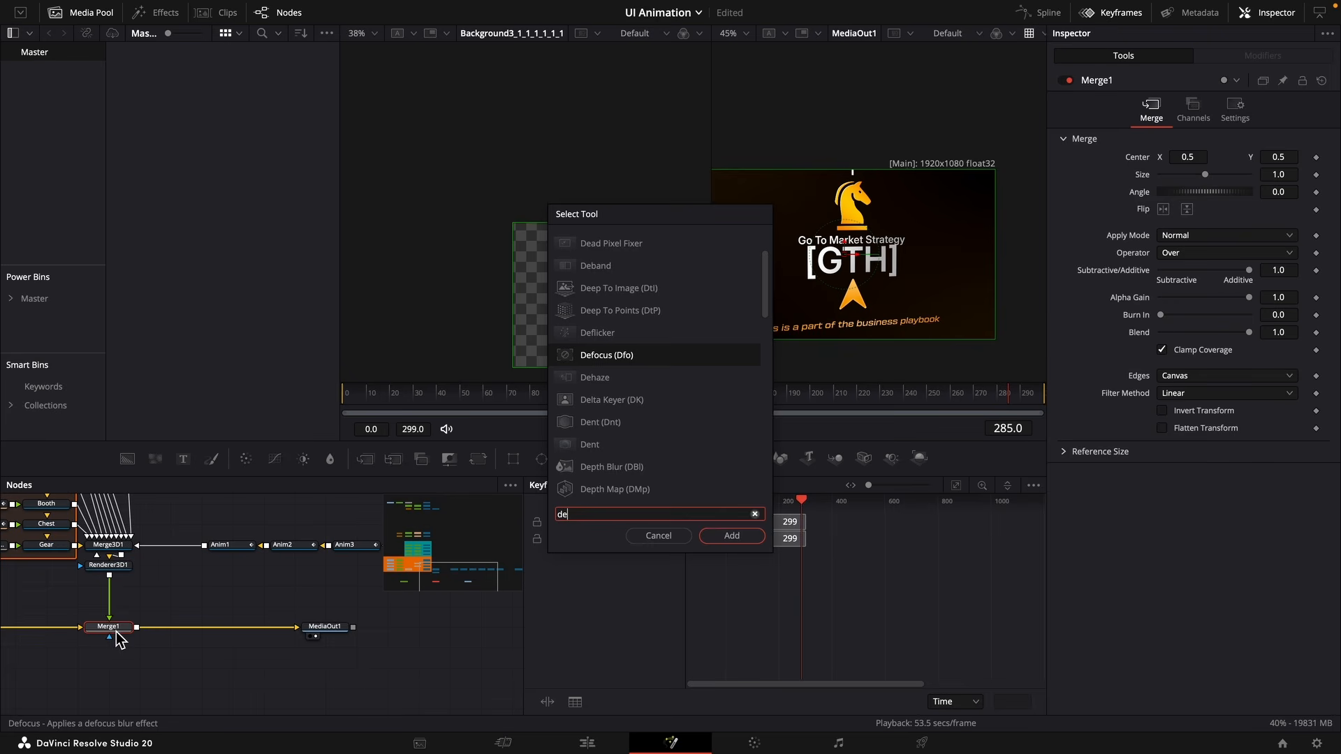
key(Return)
Keyframe Defocus1's Defocus Size at 0 on frame 163, raise it one frame on, and bring it back to 0 at frame 190.
click(723, 394)
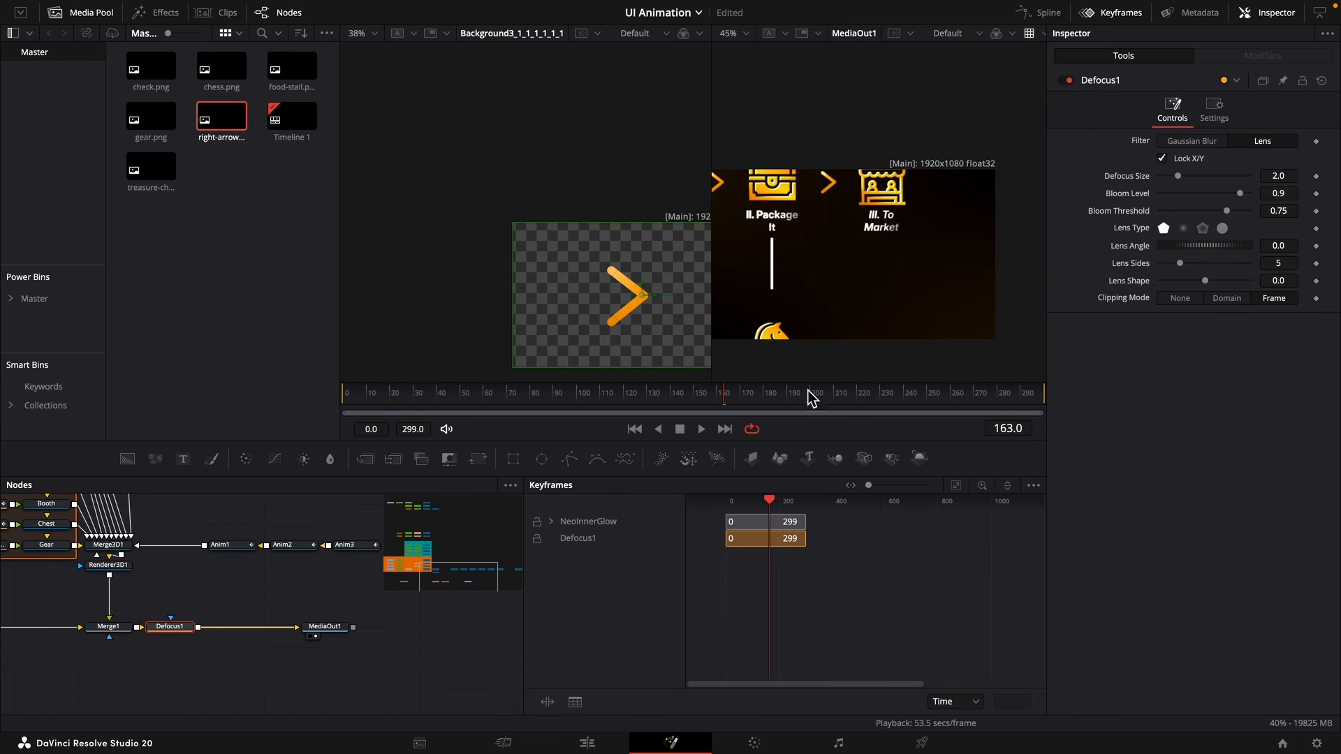
key(Left)
click(1316, 177)
key(Right)
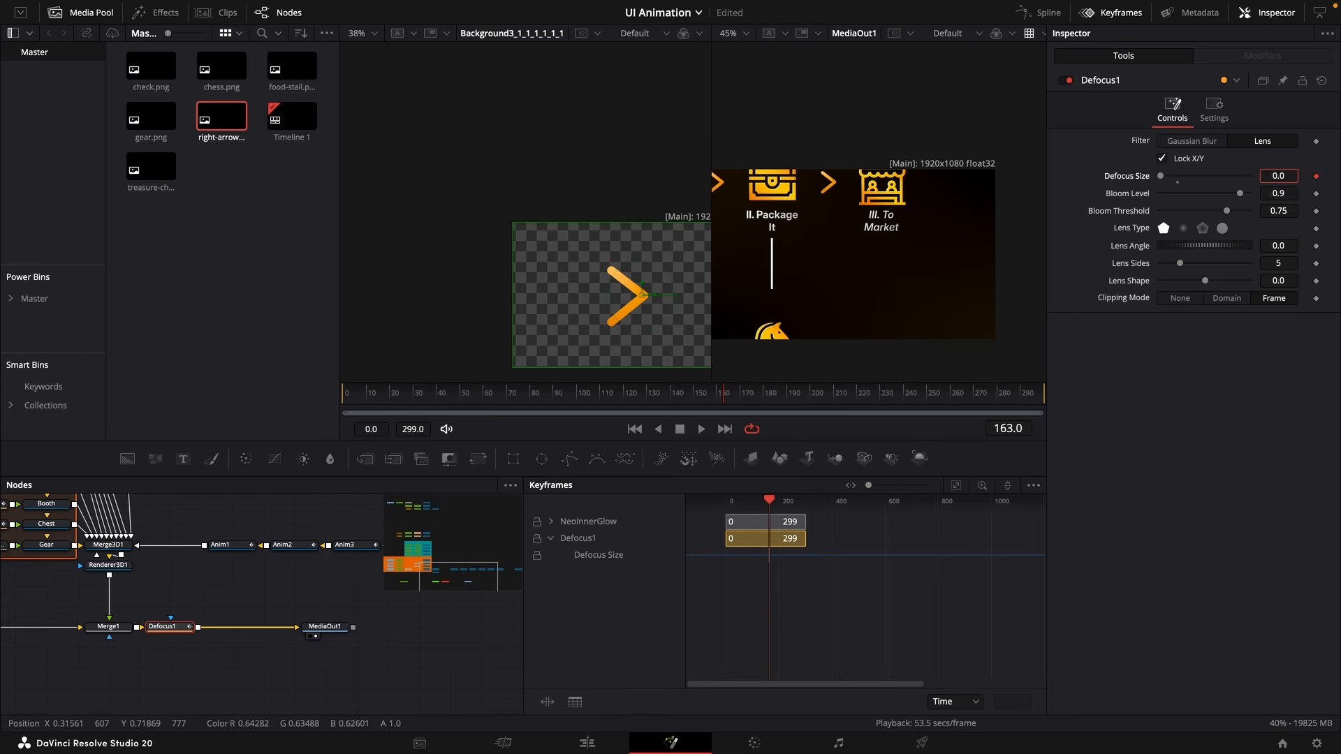
drag(1290, 183, 1294, 190)
mouse_move(764, 396)
mouse_down()
mouse_move(814, 399)
mouse_move(789, 399)
mouse_up()
drag(1285, 177, 1250, 180)
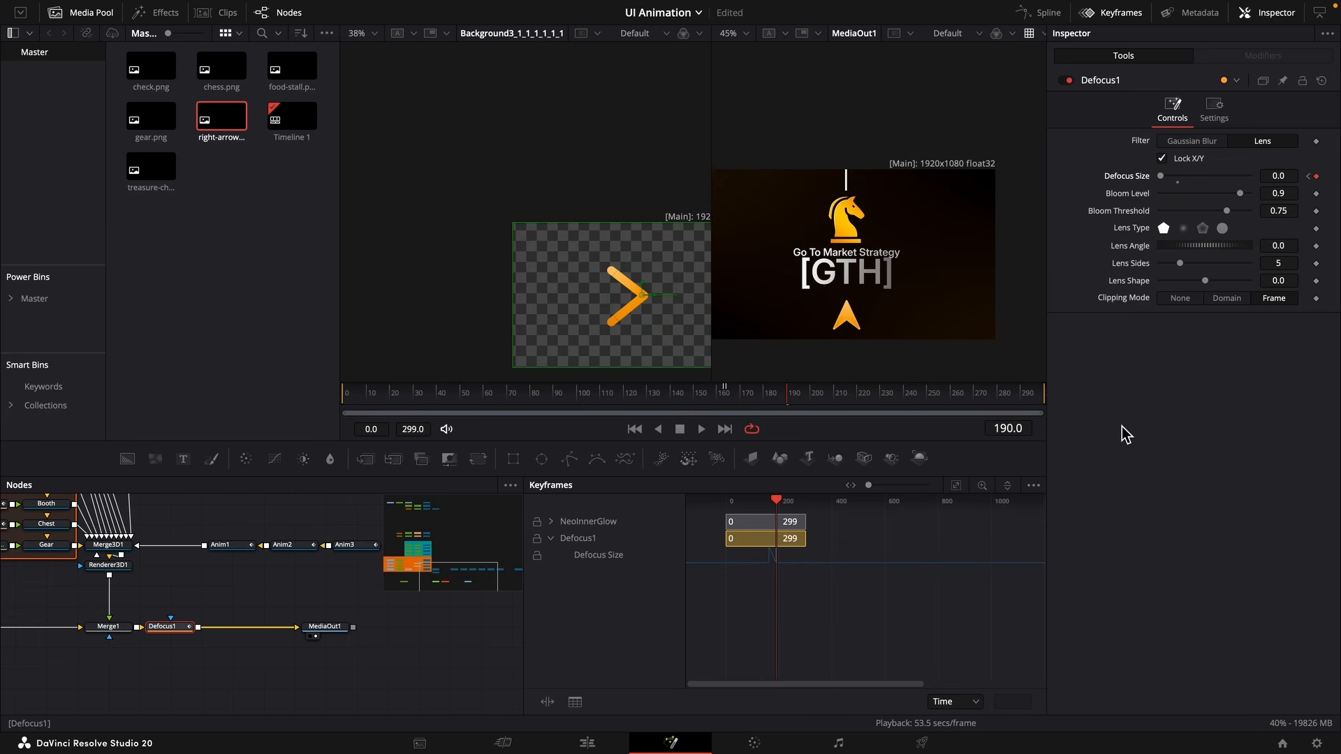
Apply Out Cubic easing to the Defocus Size curve of Defocus1.
click(1041, 12)
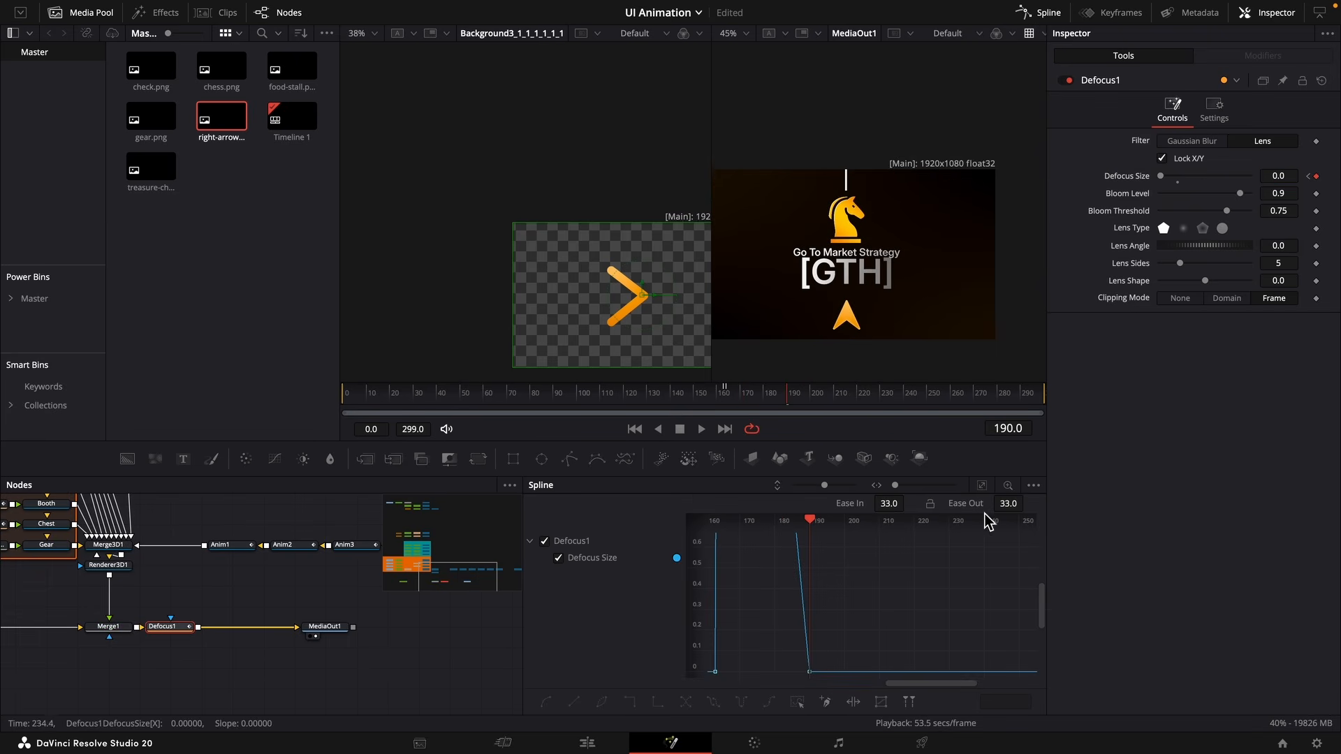
key(ctrl+f)
right_click(933, 606)
mouse_move(1033, 392)
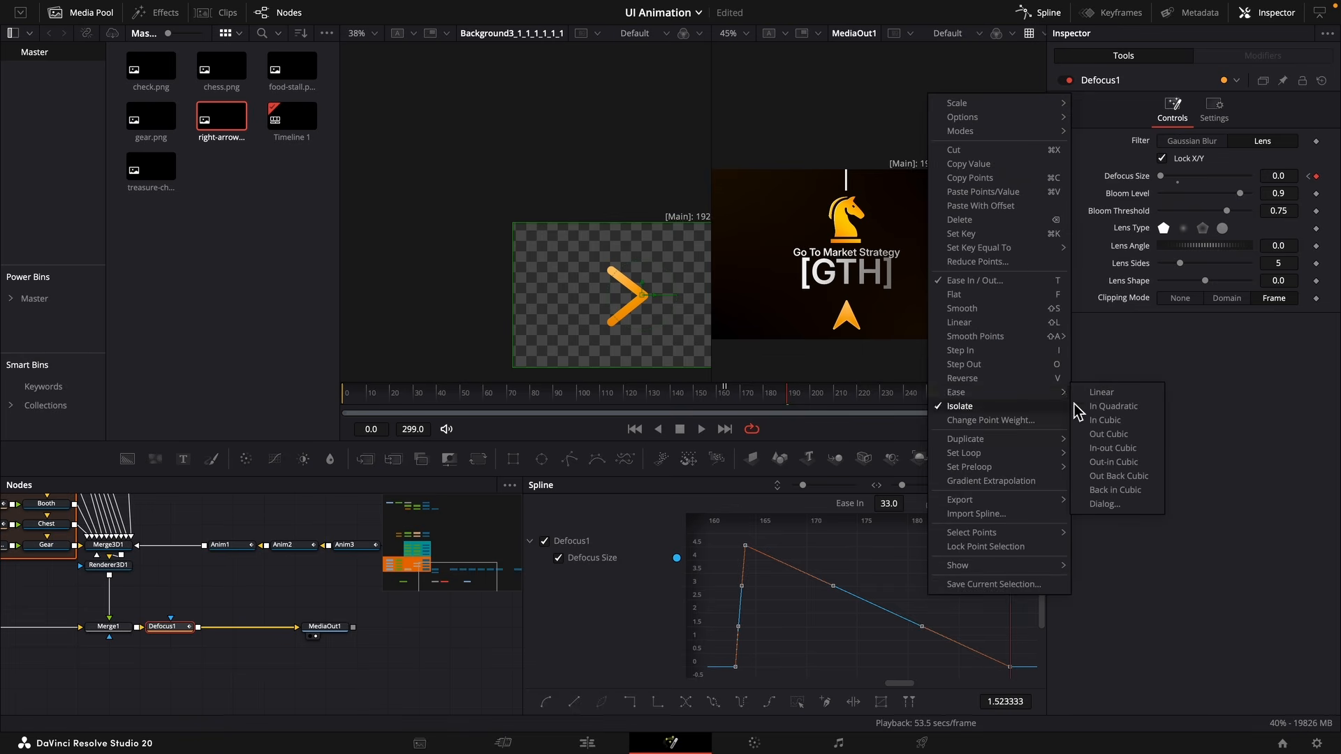
click(1098, 438)
Insert a copy of Defocus1 before MediaOut1 and shift its Defocus Size keyframes to start around frame 211.
key(ctrl+v)
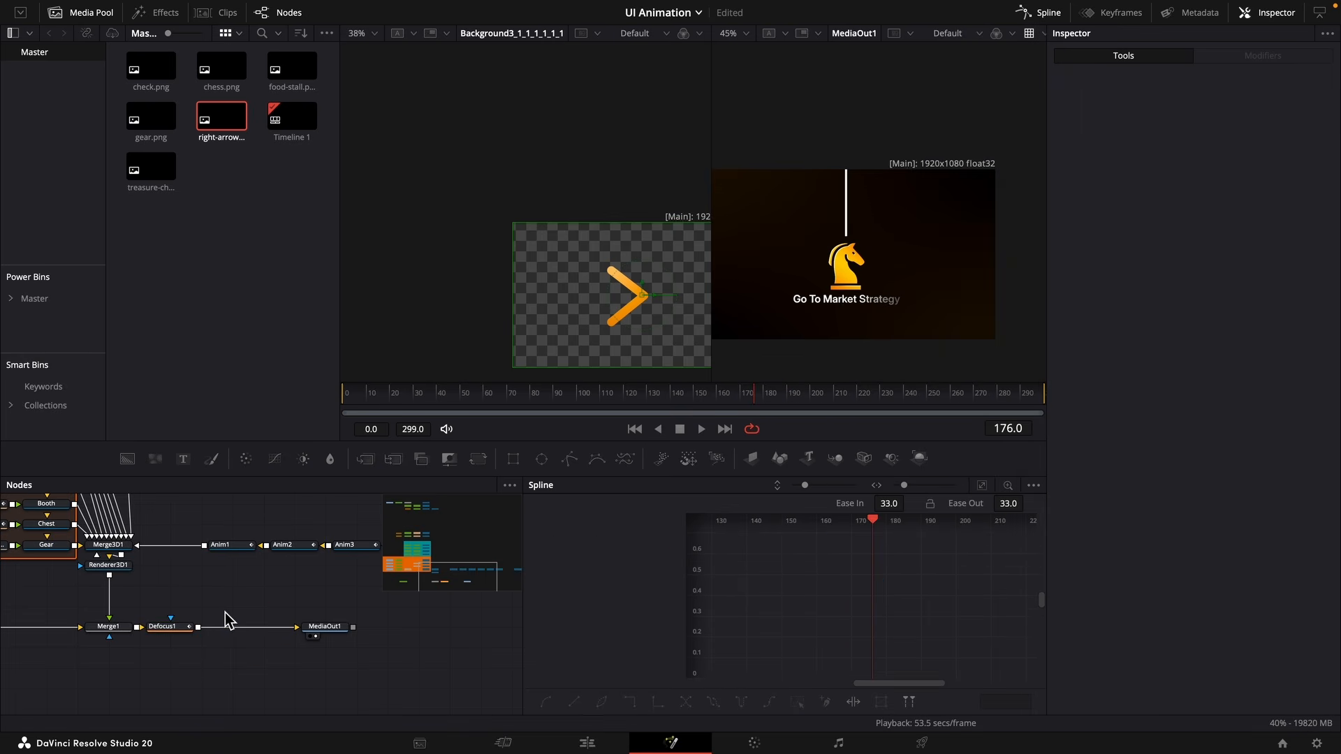
drag(228, 615, 228, 635)
click(1112, 12)
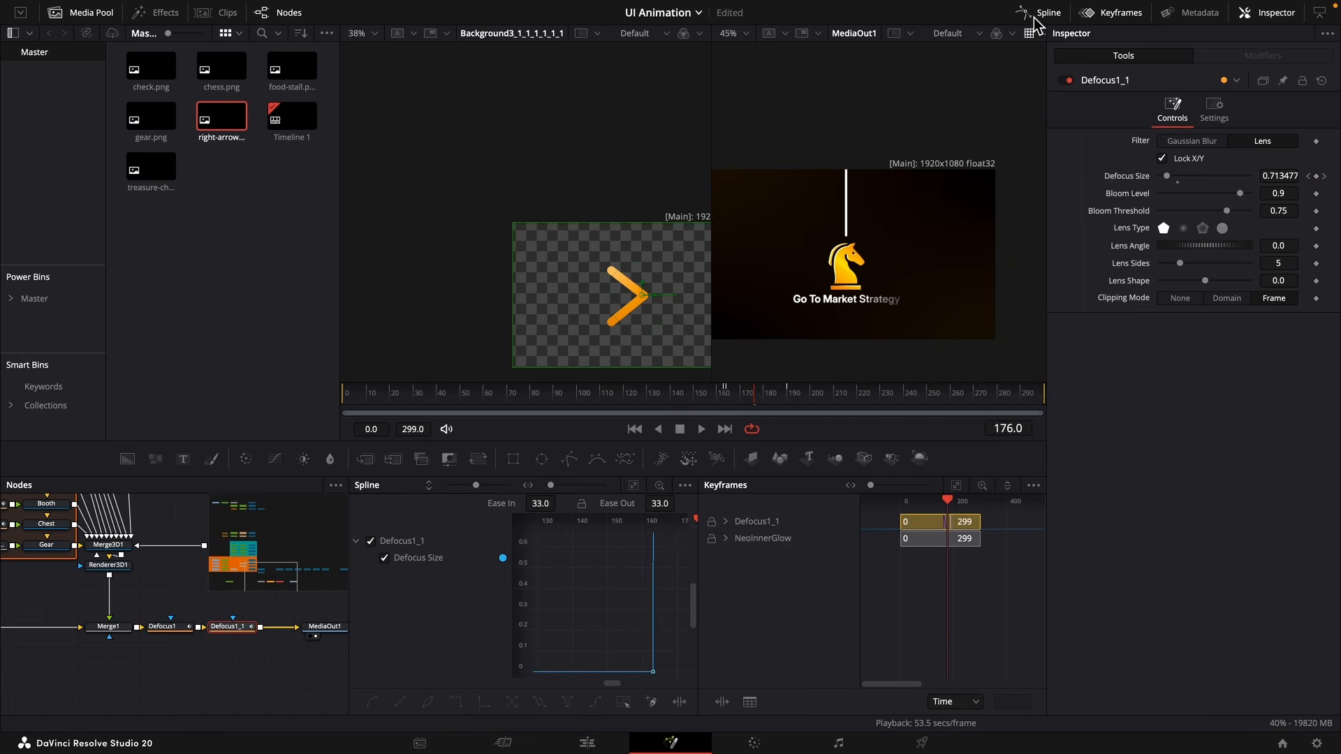
click(1041, 13)
click(550, 521)
mouse_move(799, 546)
mouse_down()
mouse_move(751, 540)
mouse_move(792, 538)
mouse_up()
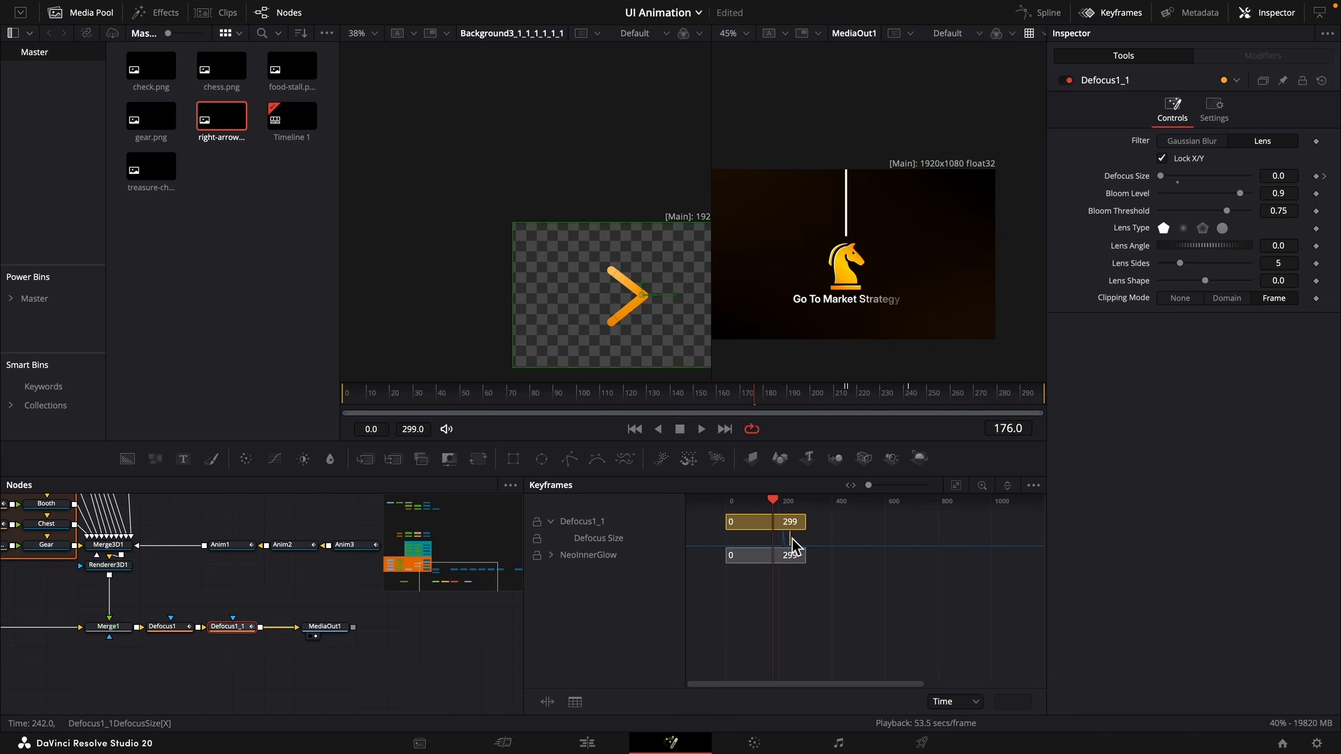
drag(845, 393, 843, 408)
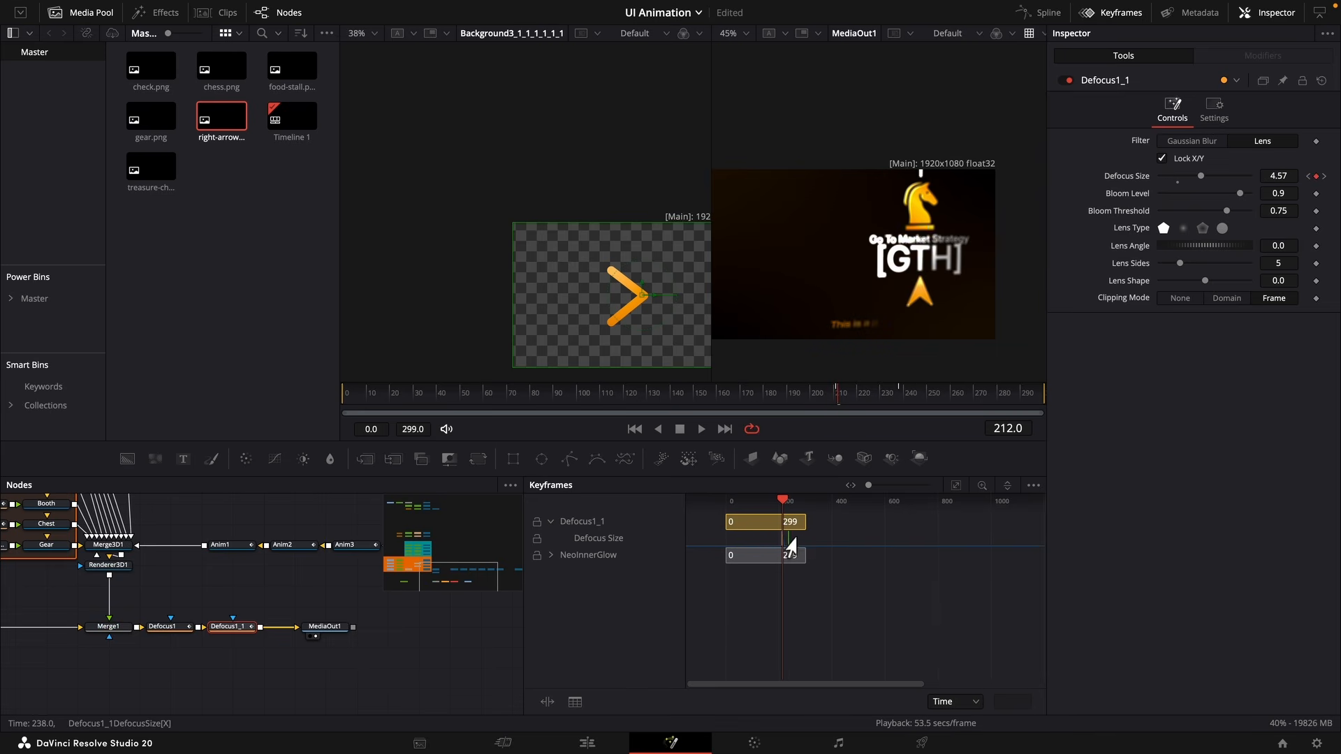
drag(853, 395, 941, 403)
Move MediaOut1 farther along the node chain and add a Neo Glow node after Renderer3D1.
drag(328, 631, 447, 633)
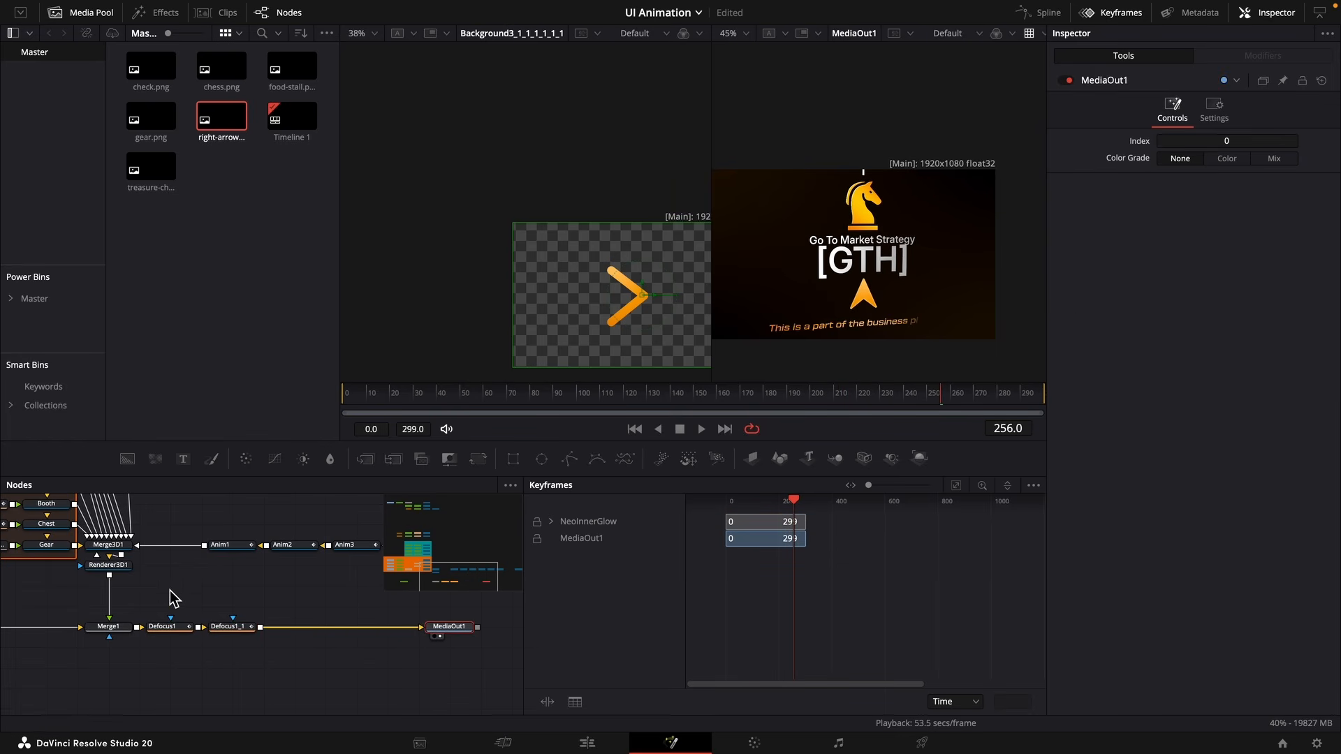
click(110, 565)
key(shift+space)
text(de)
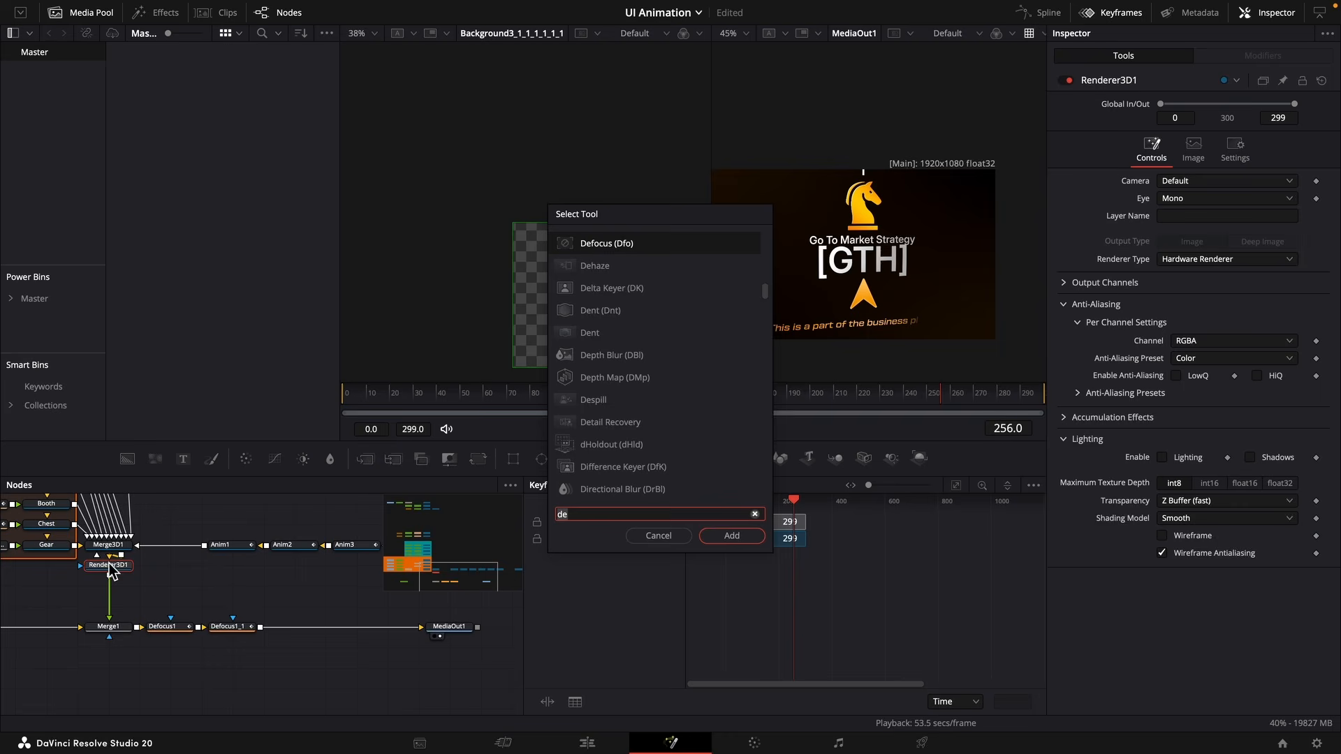
key(BackSpace)
key(BackSpace)
text(neo)
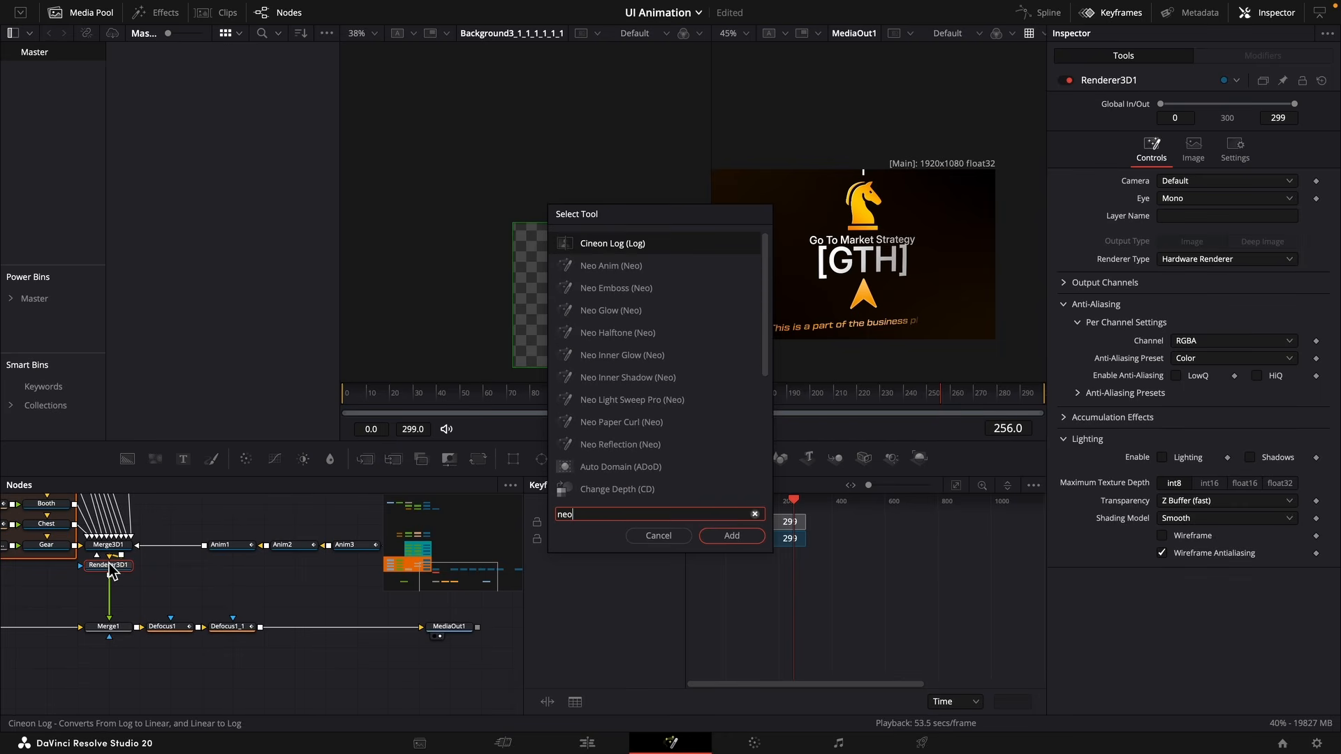
key(Return)
Set NeoGlow's channel to Red and intensity to 0.056, and check the glow on the gear and chest icons.
click(1233, 159)
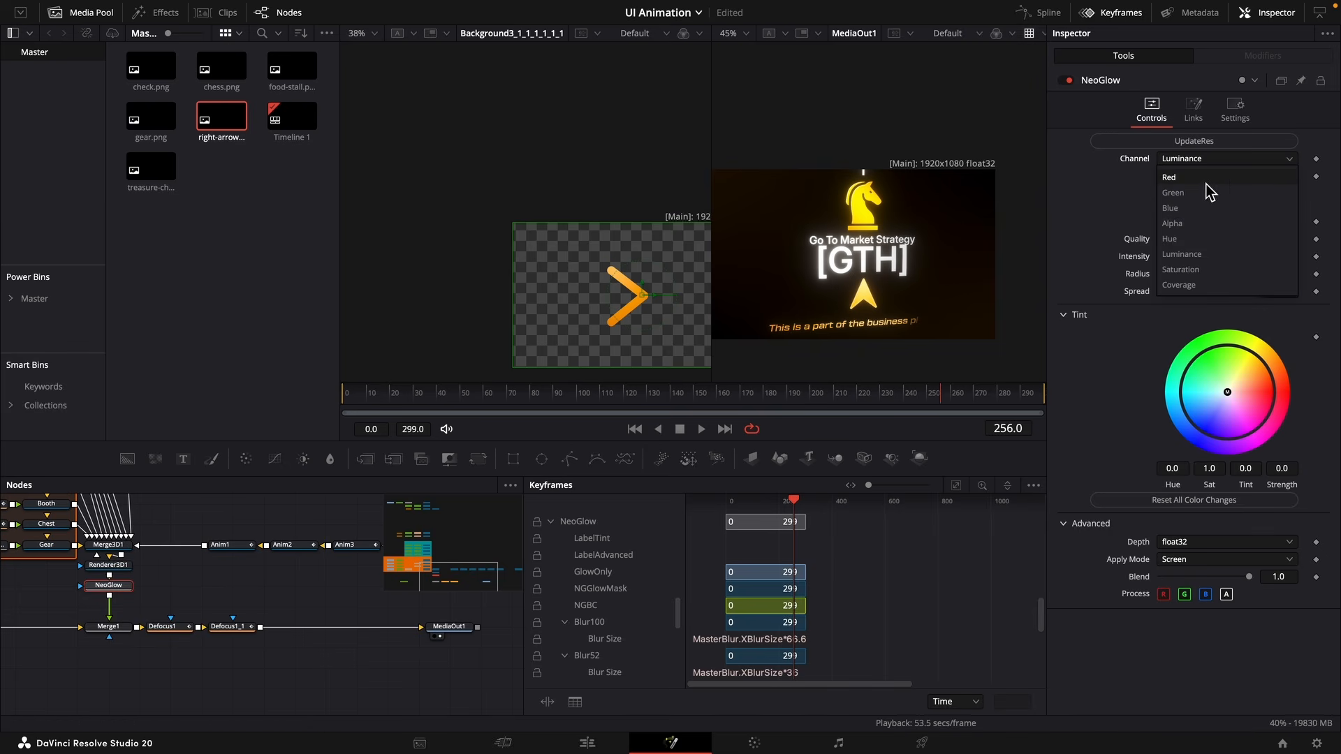
click(1206, 180)
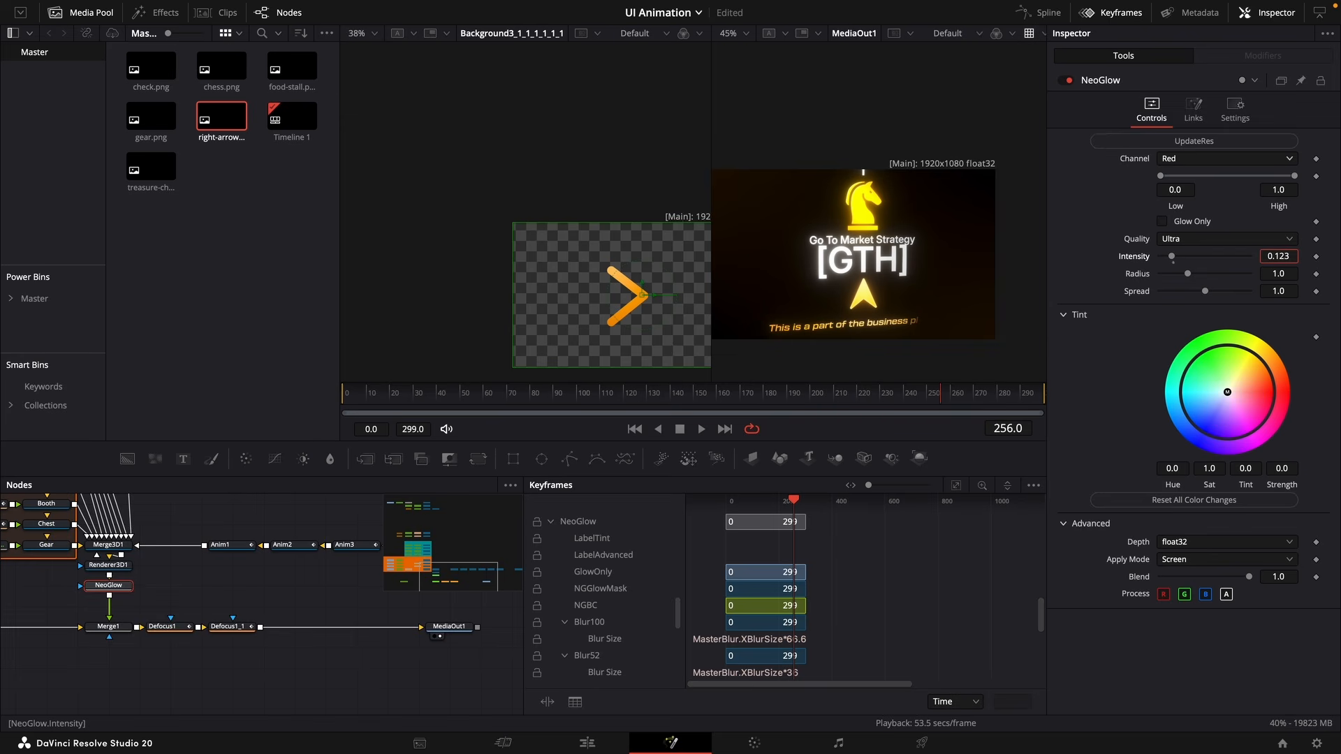
drag(1171, 256, 1165, 257)
click(605, 402)
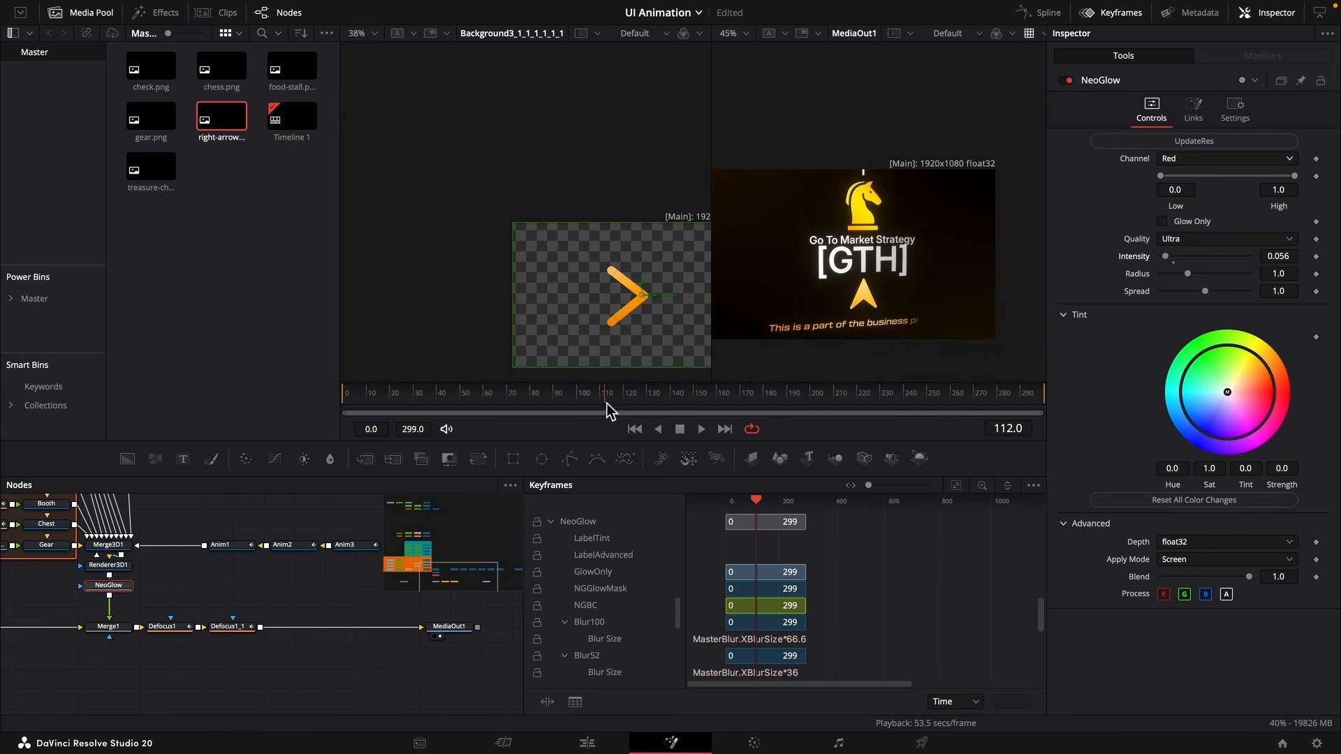
drag(606, 403, 583, 397)
drag(801, 297, 866, 291)
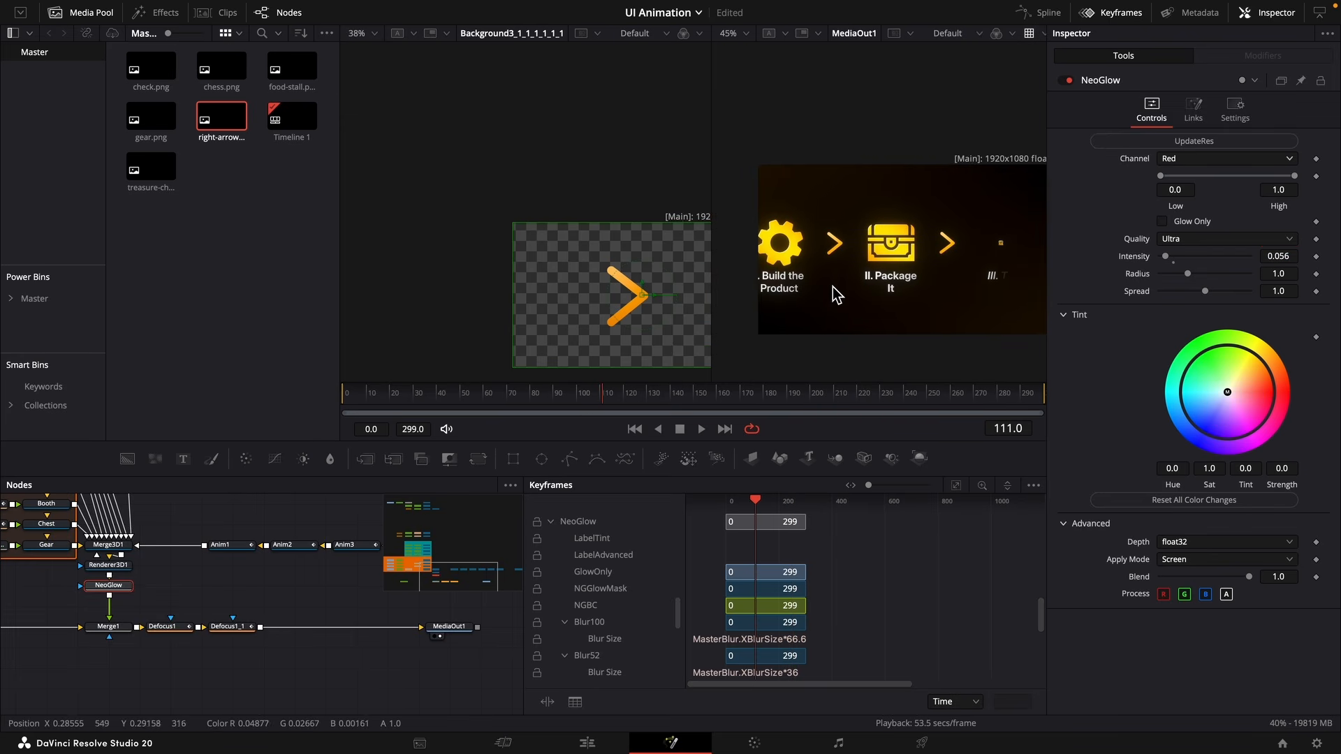
click(491, 404)
Add a Grain node between Defocus1_1 and MediaOut1.
click(222, 630)
key(shift+space)
text(neo)
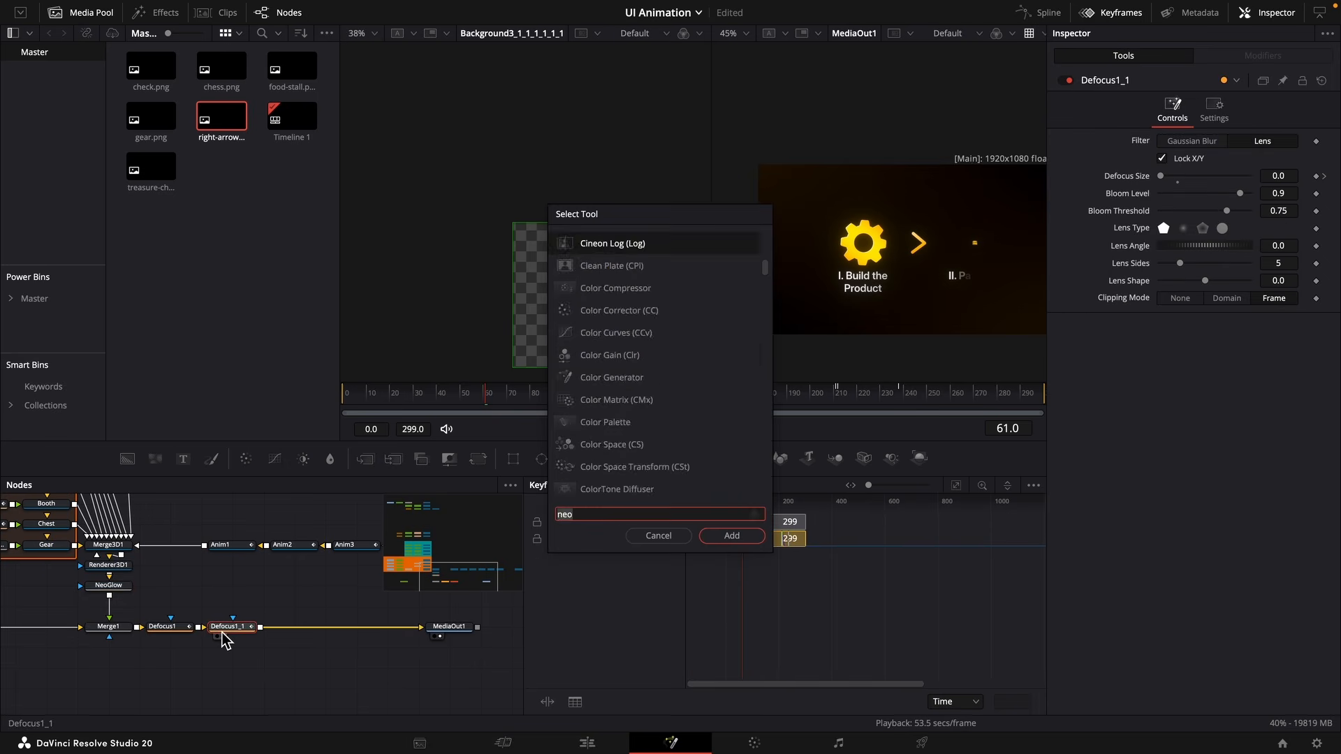
key(BackSpace)
key(BackSpace)
key(BackSpace)
text(grain)
key(Return)
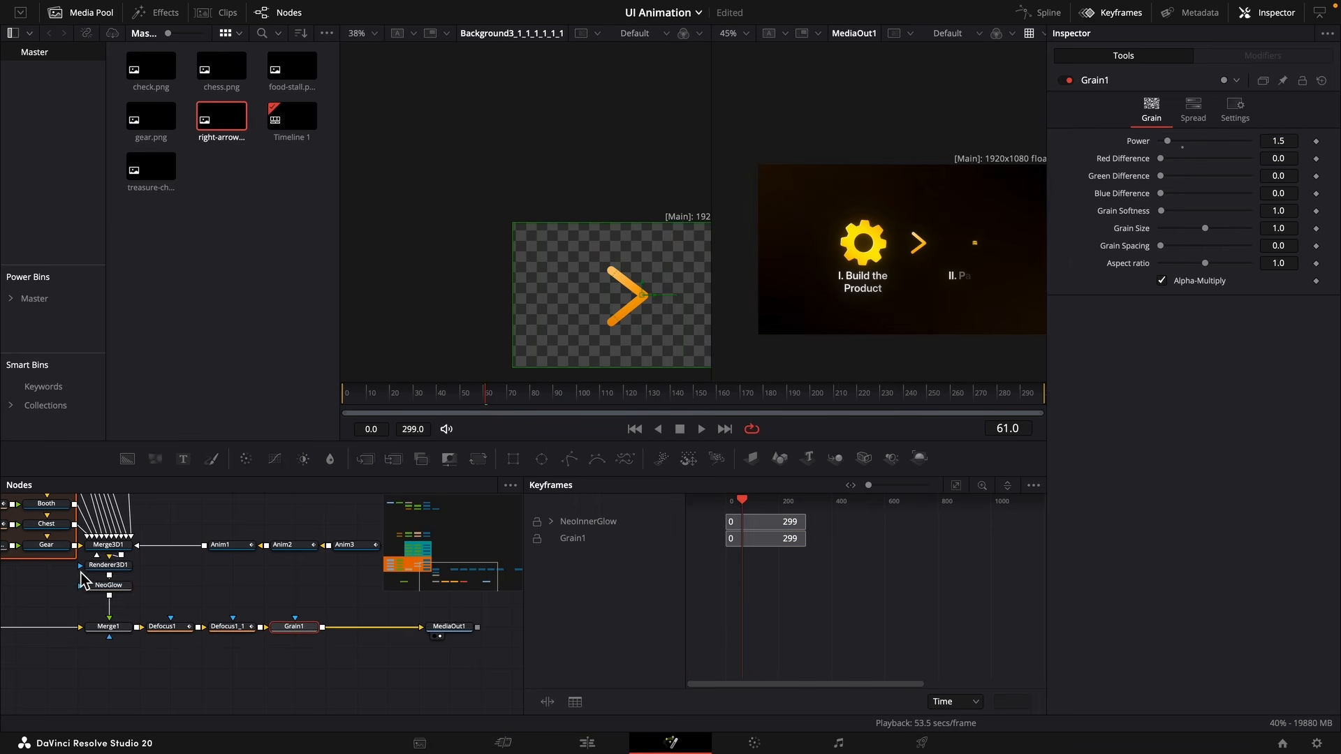
Enable LowQ and HiQ anti-aliasing on Renderer3D1.
click(109, 565)
click(1176, 375)
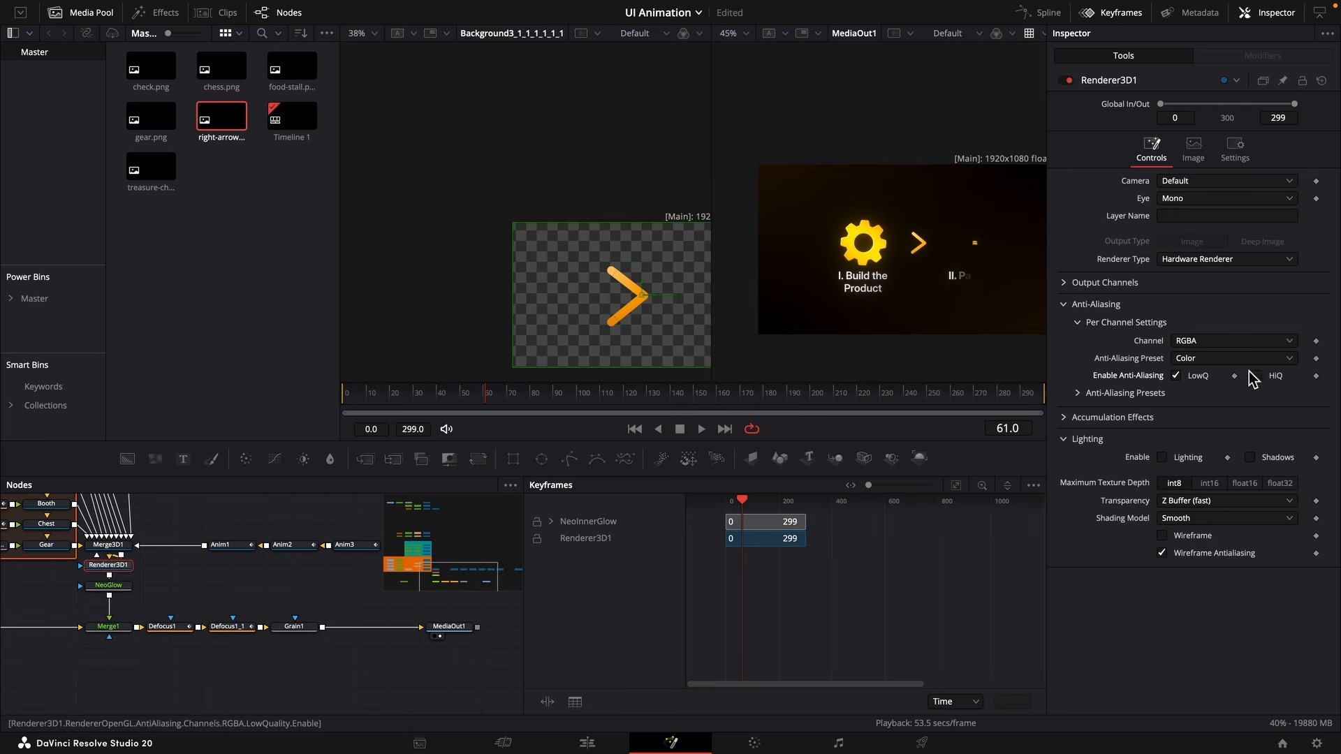
click(1256, 375)
Try motion blur on Renderer3D1, inspect the arrow and text up close, and turn it off again.
click(1238, 155)
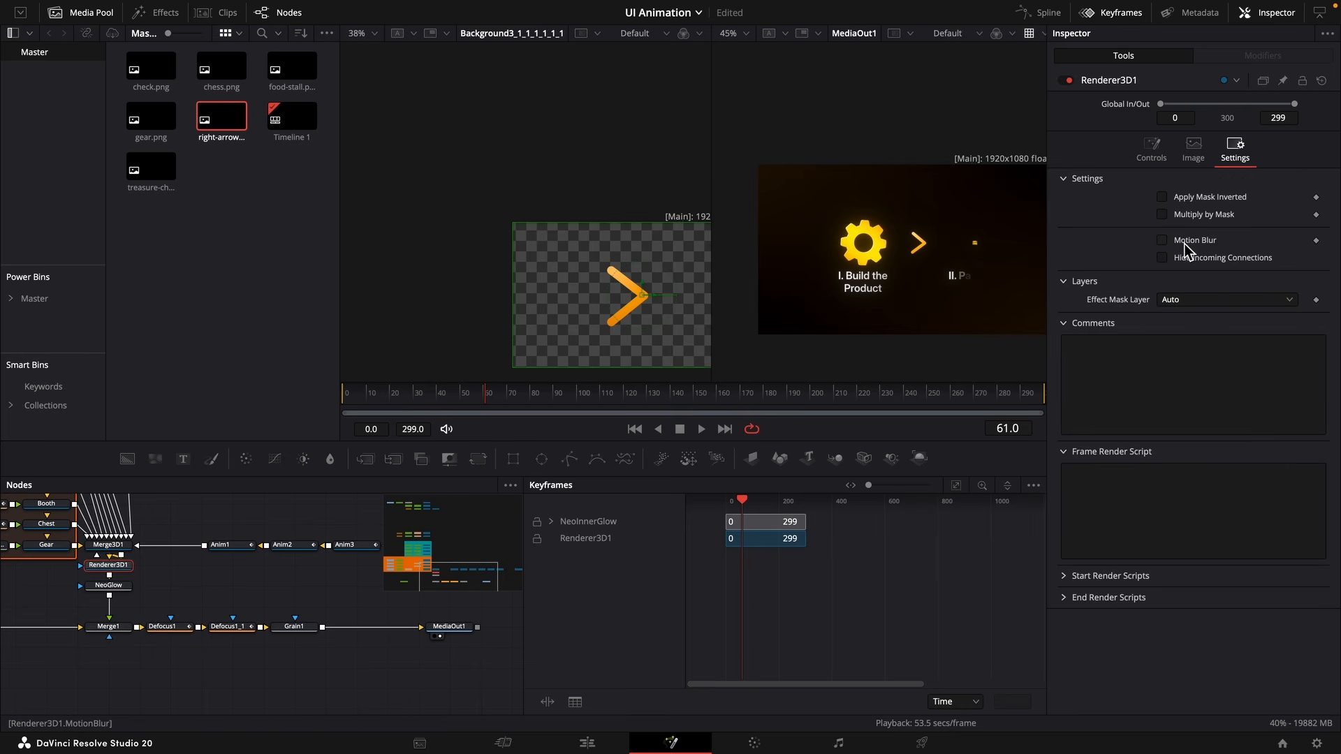
click(1185, 244)
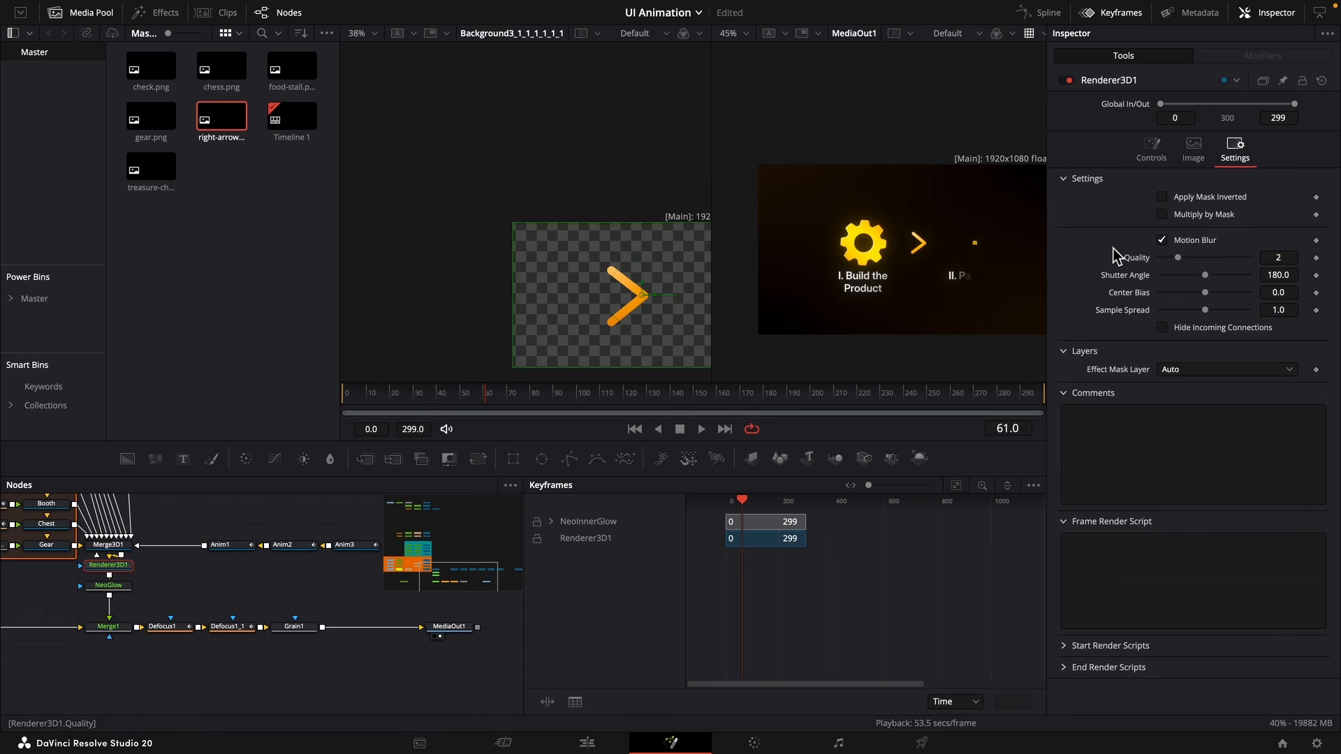
scroll(958, 273, up, 8)
scroll(959, 278, down, 2)
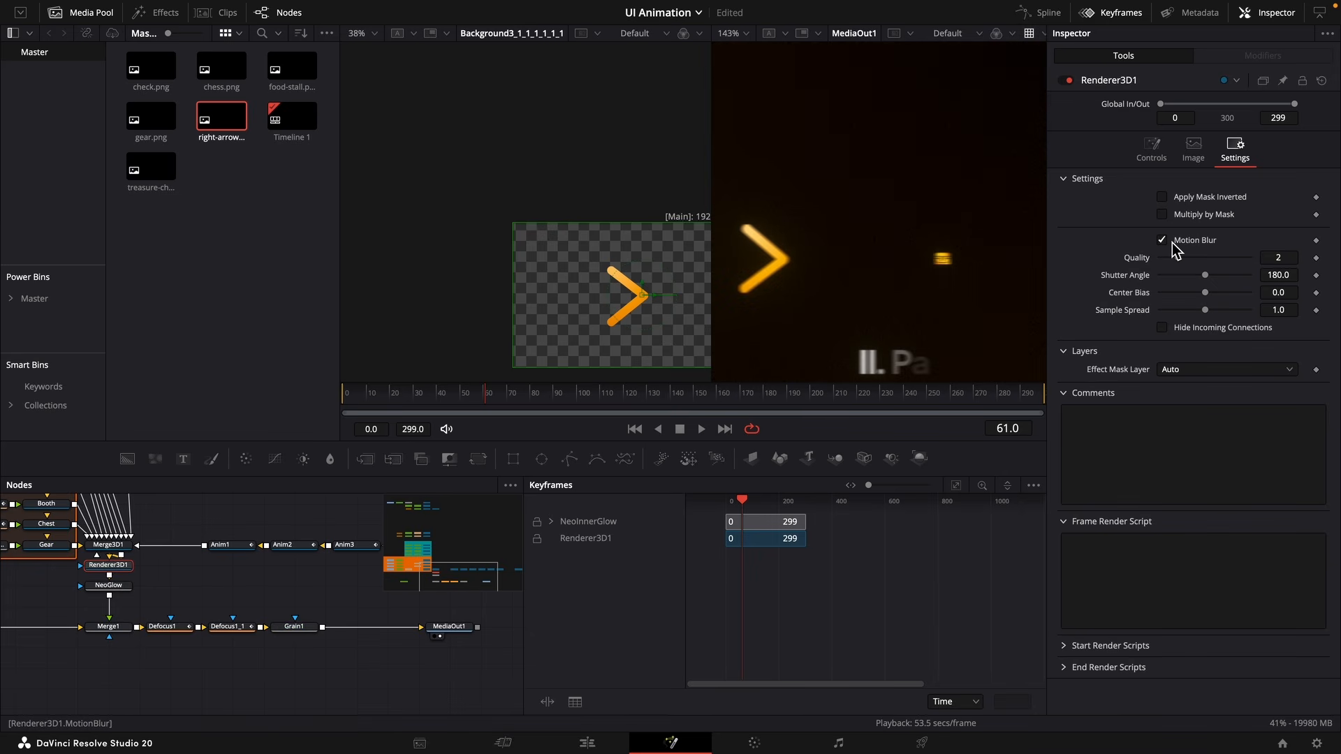
click(1163, 240)
scroll(908, 340, down, 5)
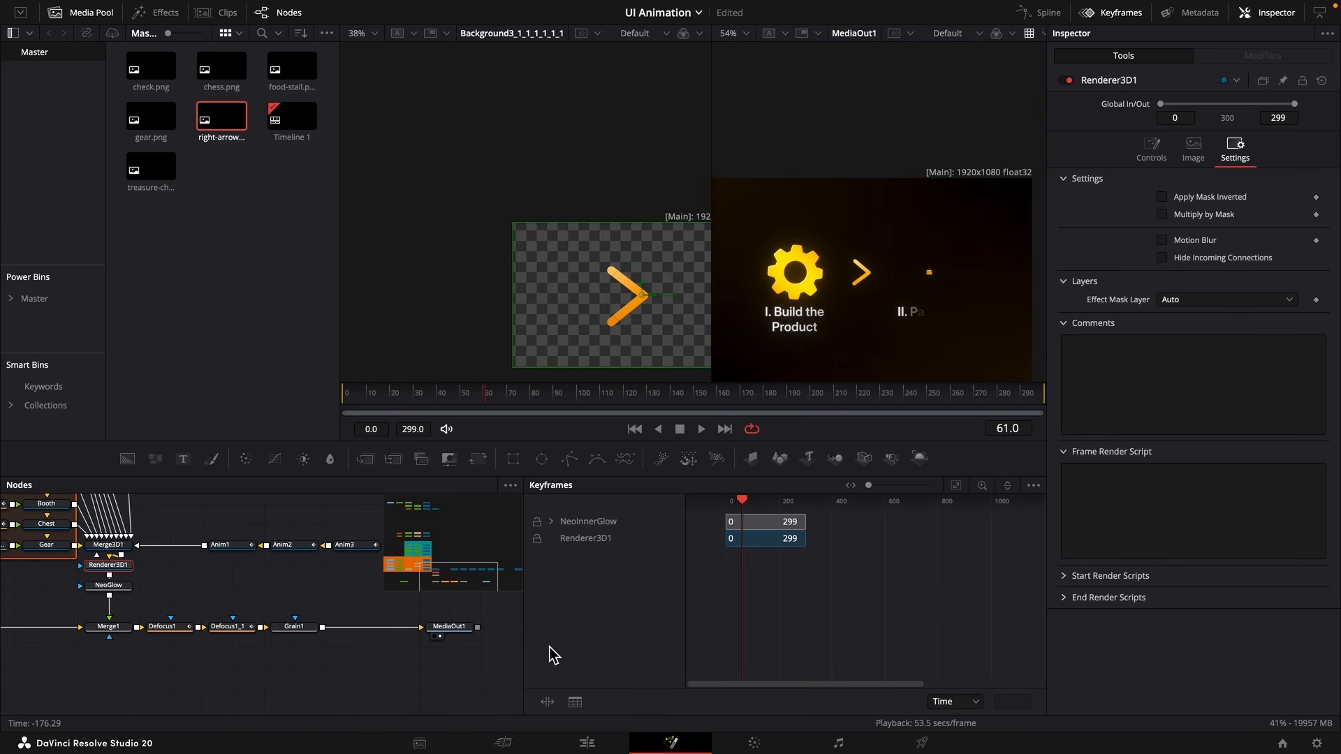
Switch to the Edit page and scrub to the start of the second Fusion Composition clip.
click(574, 748)
click(484, 565)
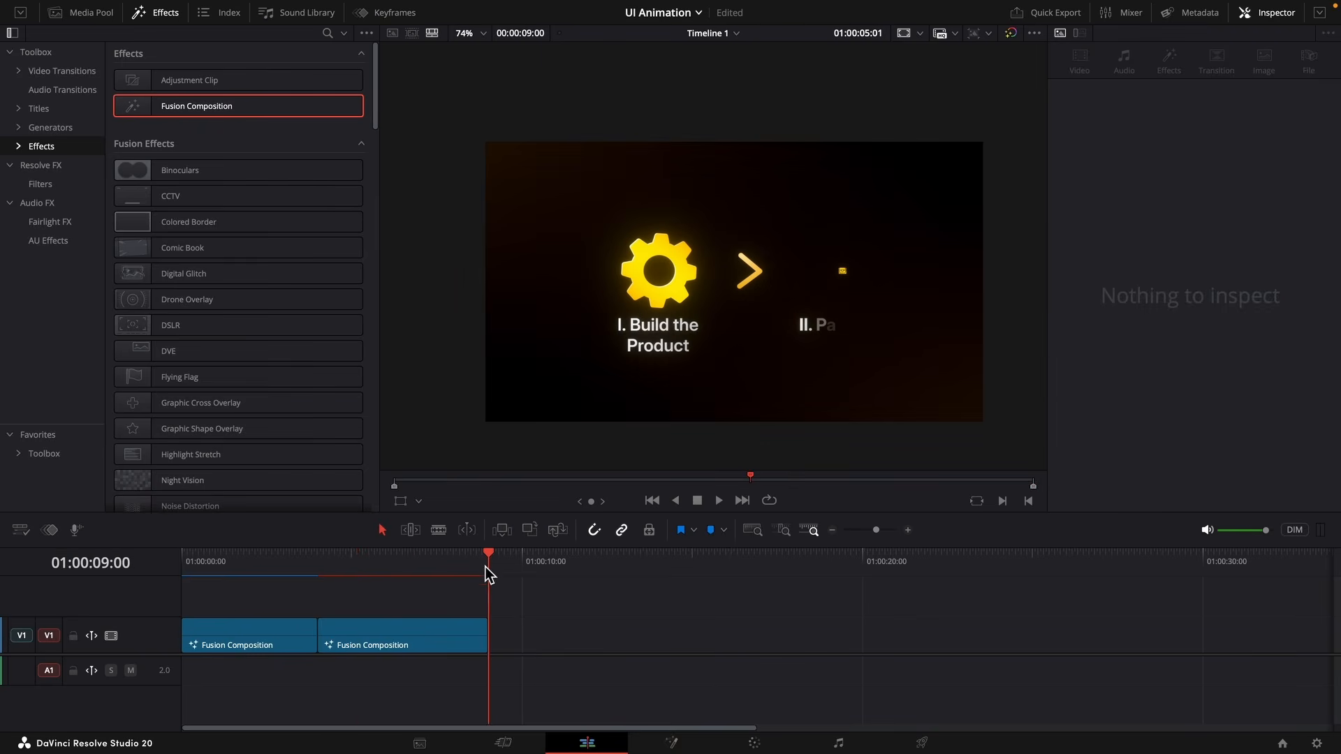
drag(357, 566, 331, 580)
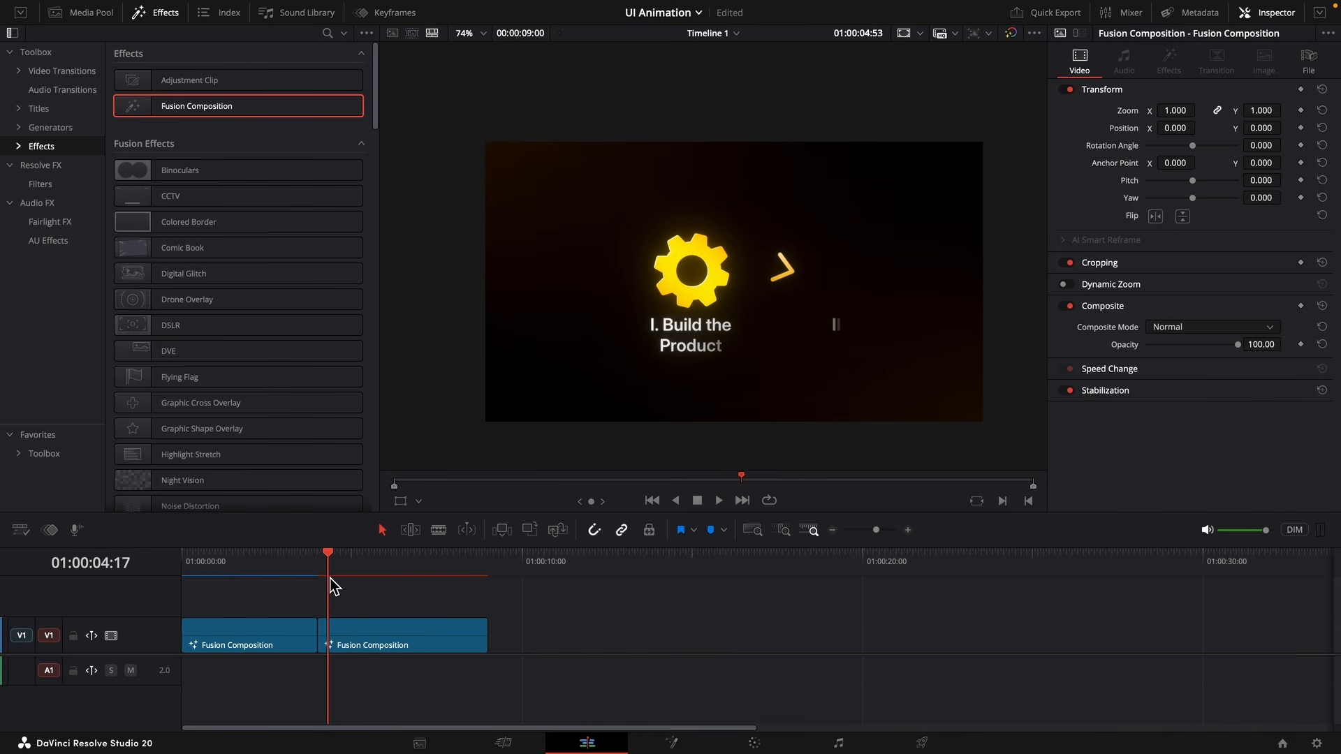